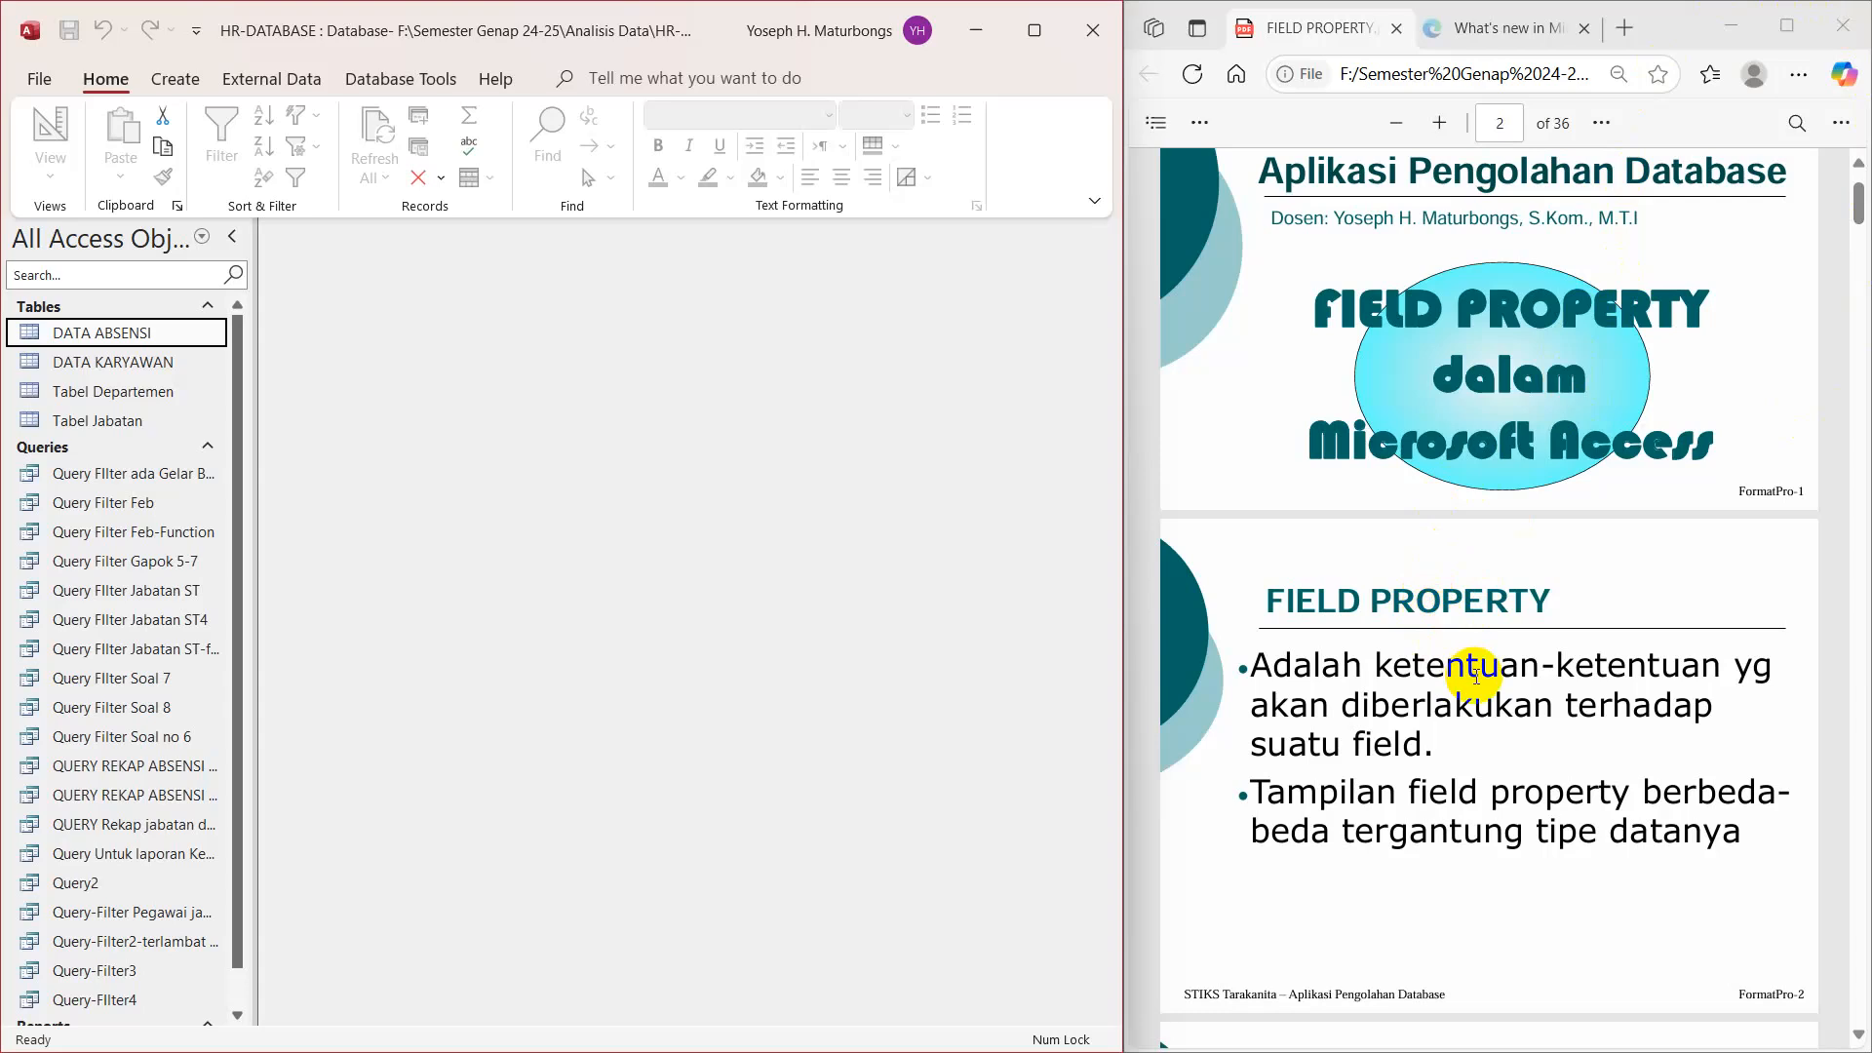
Step: Read the PDF slides introducing field properties, from the definition through the property list to Field Size
scroll(1476, 676, "down", 7)
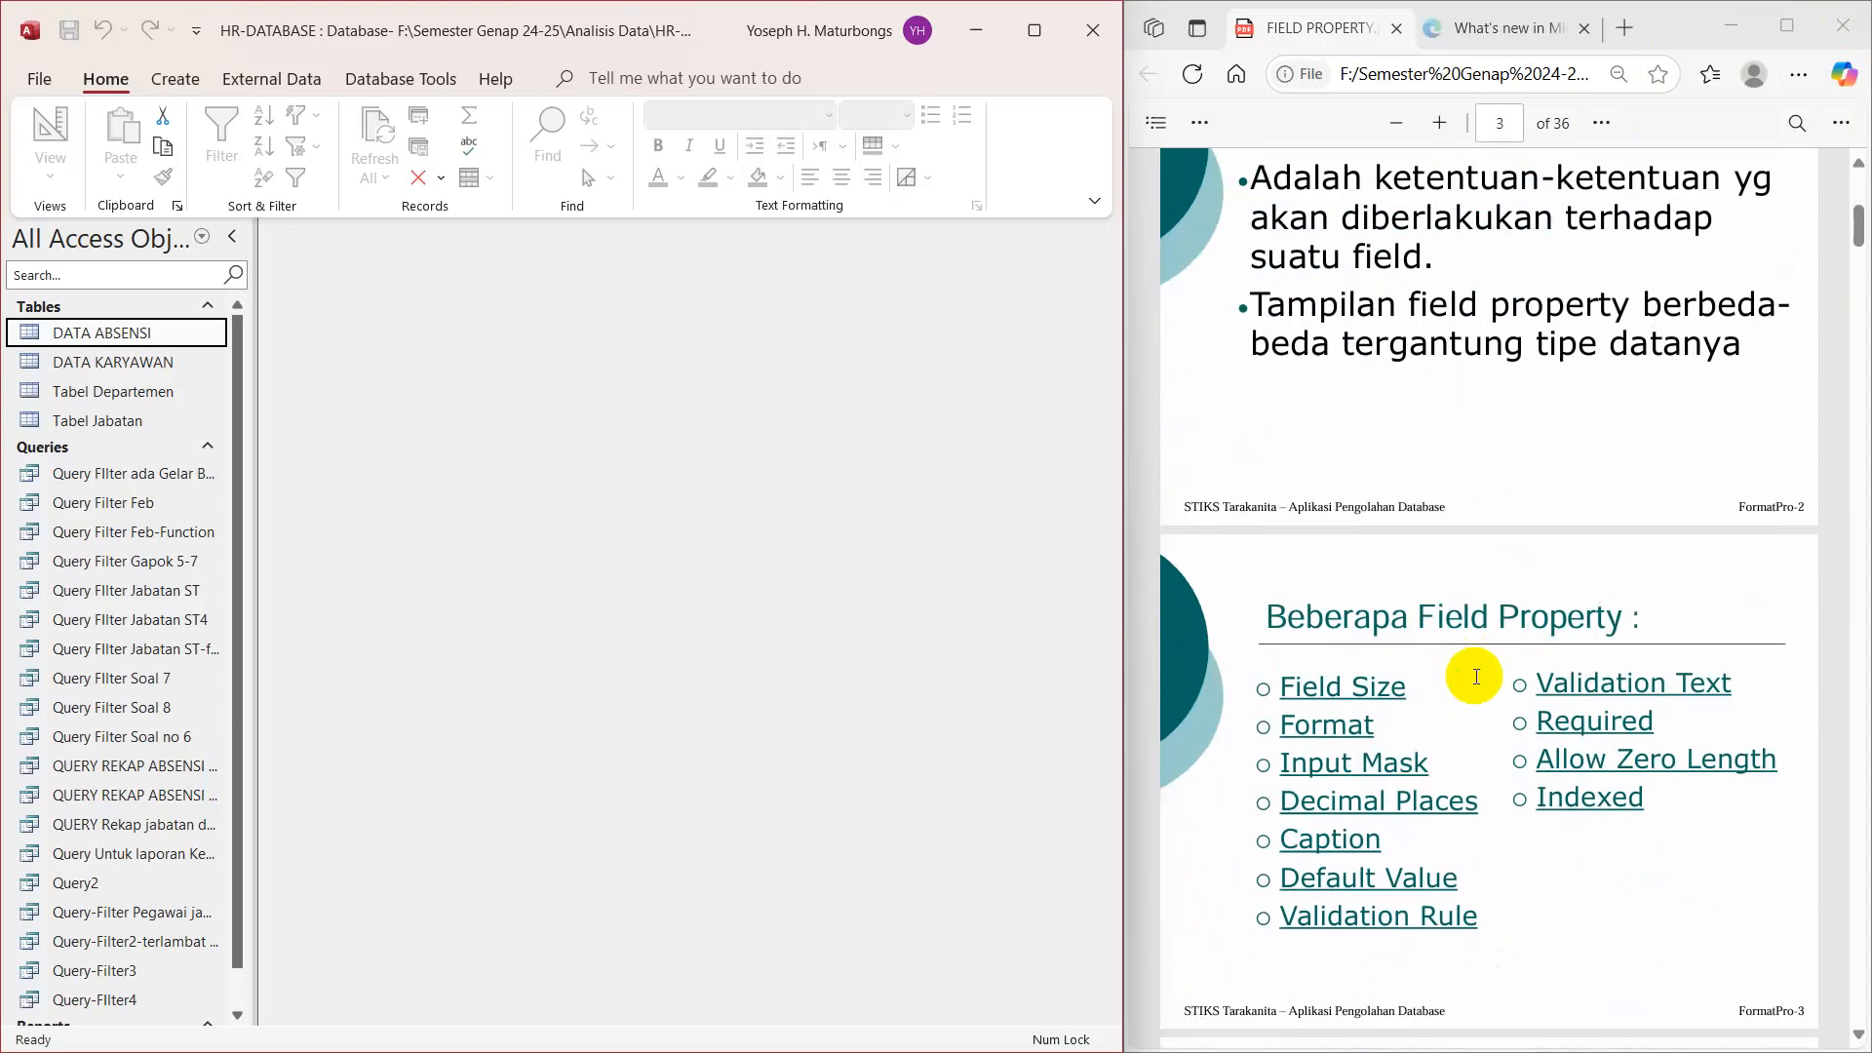
scroll(1476, 676, "down", 1)
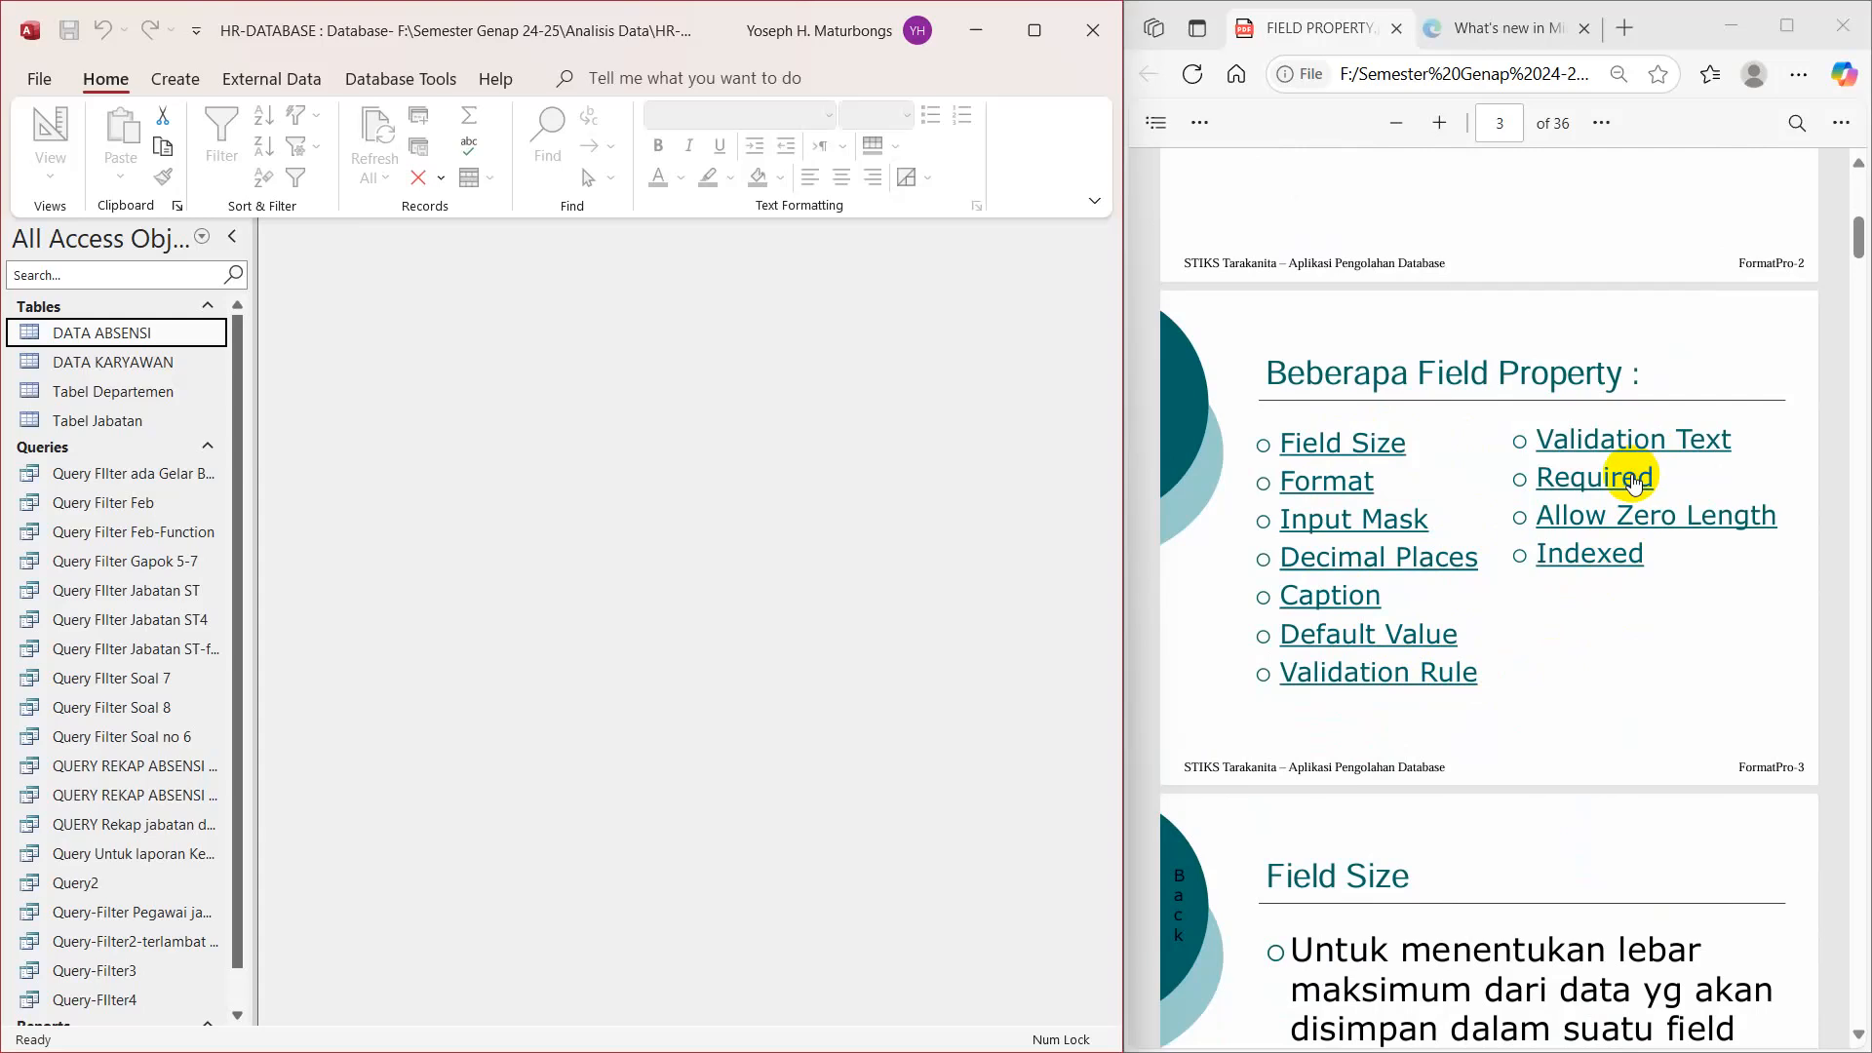
scroll(1580, 634, "down", 4)
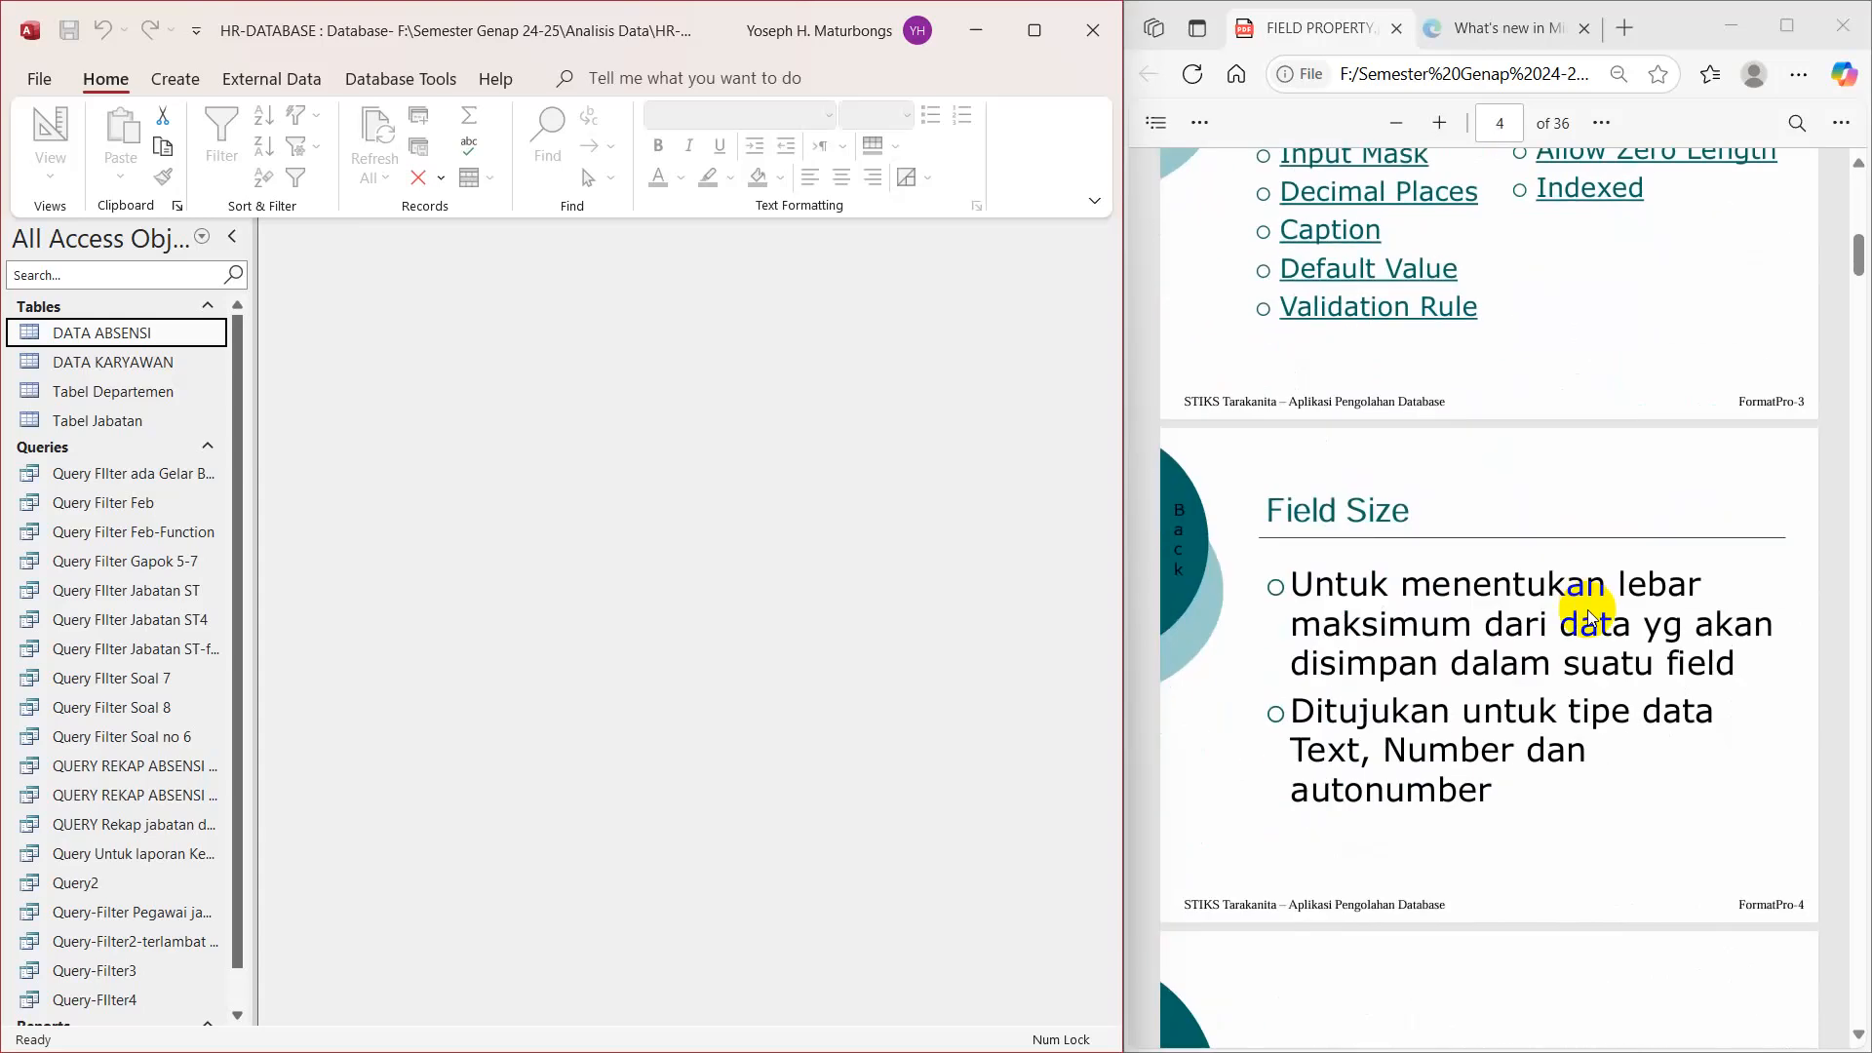
scroll(1587, 616, "down", 1)
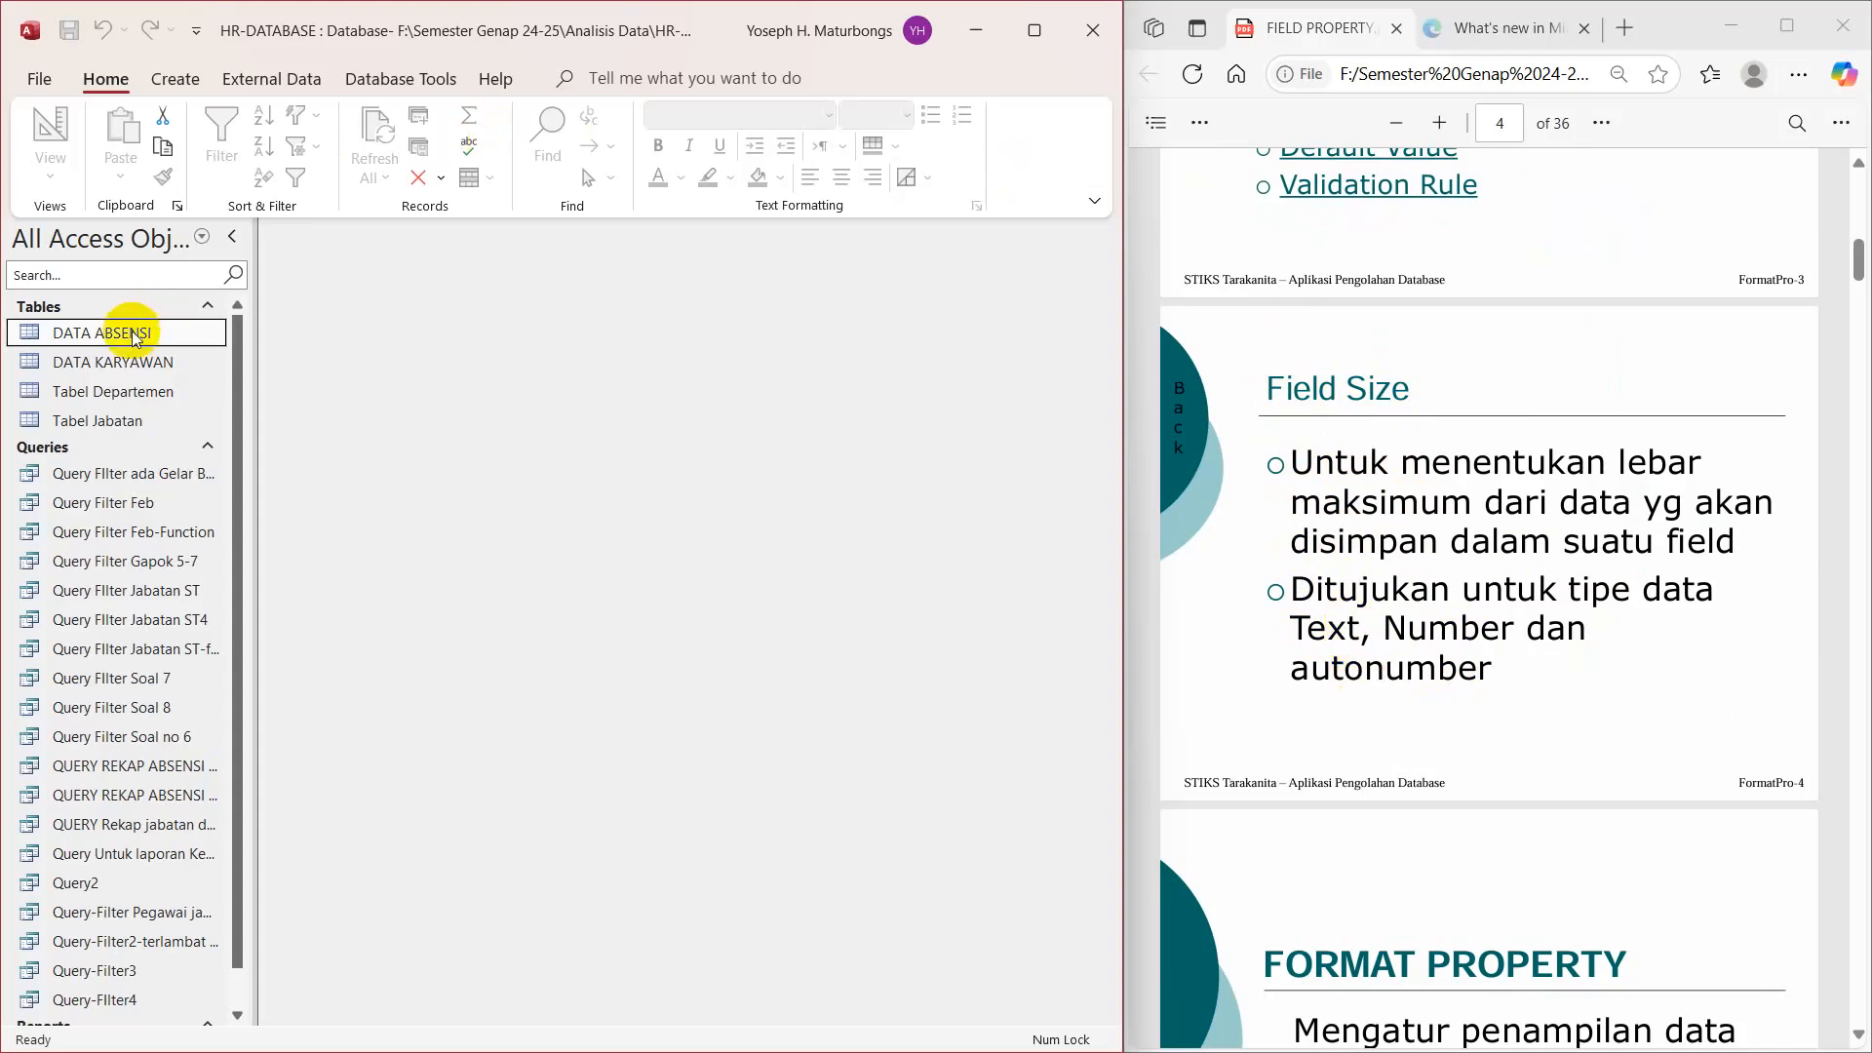
Step: Open the DATA KARYAWAN table in Design View and check the field size of Nama_Depan, Nama_Belakang and Gelar_Dpn
double_click(138, 365)
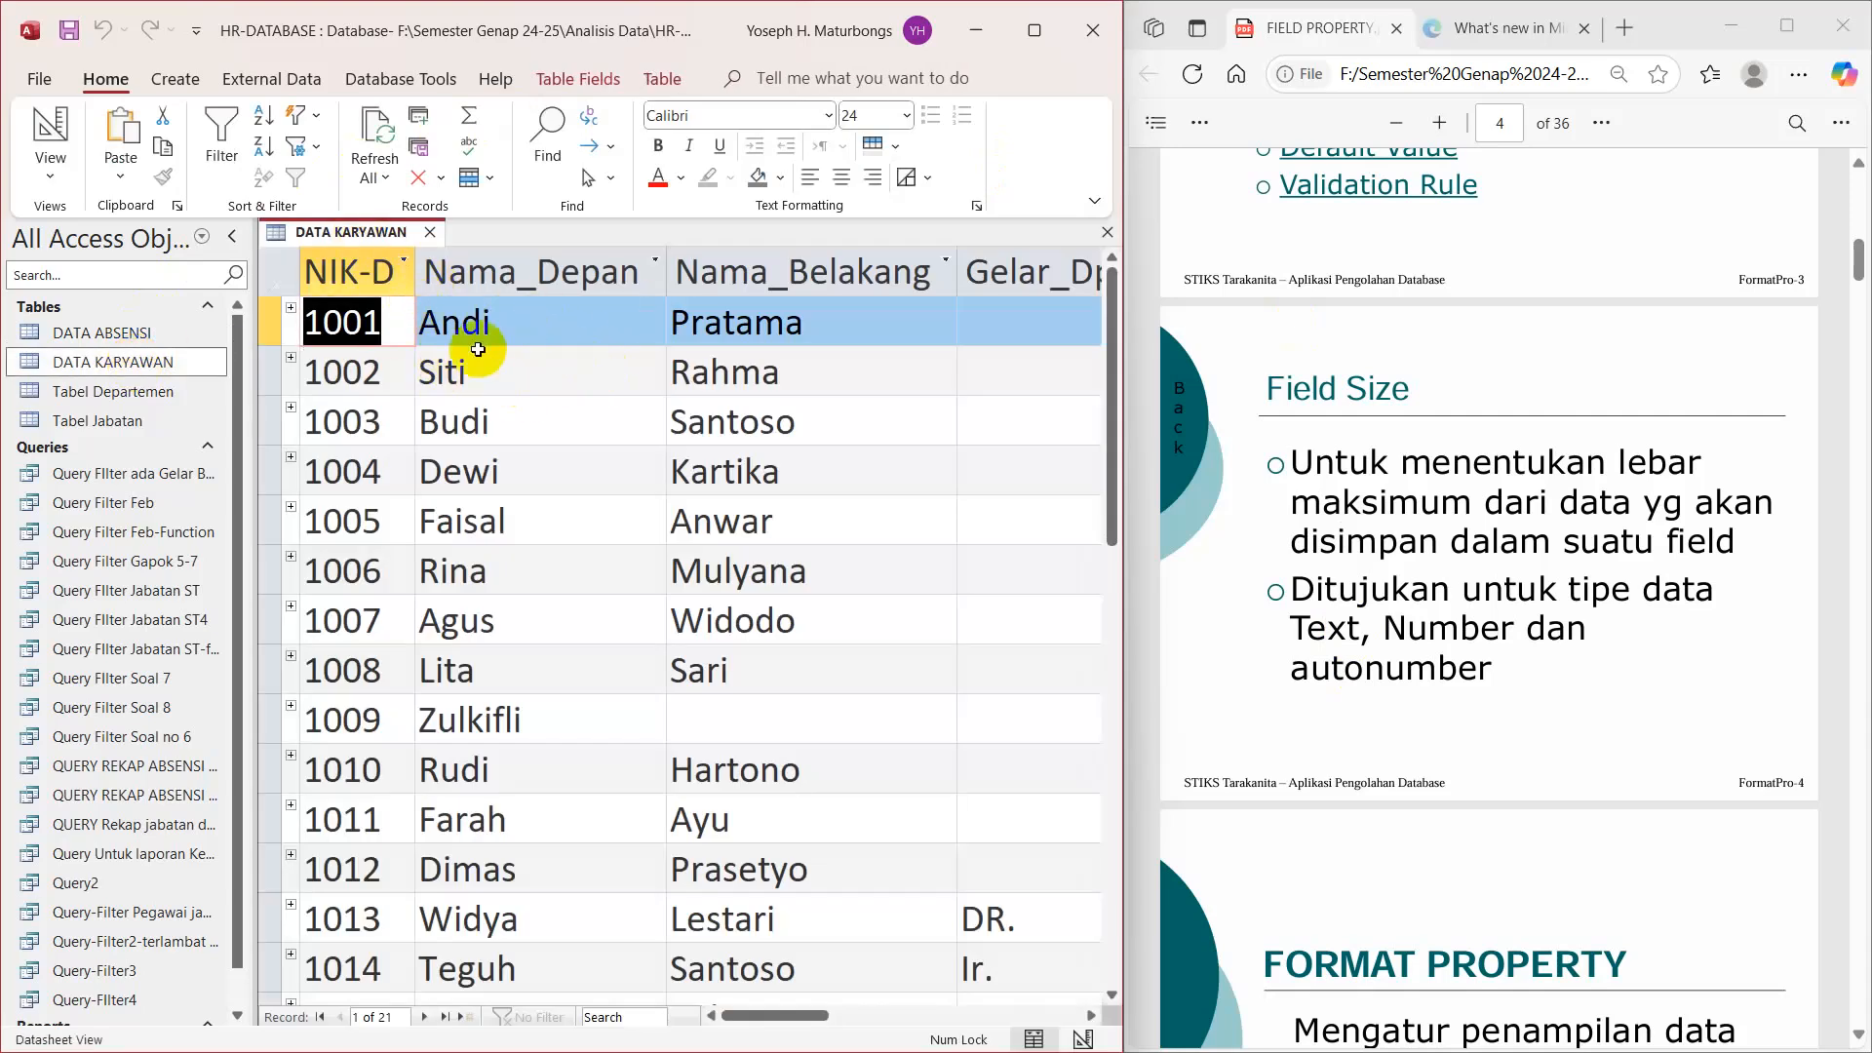
right_click(394, 244)
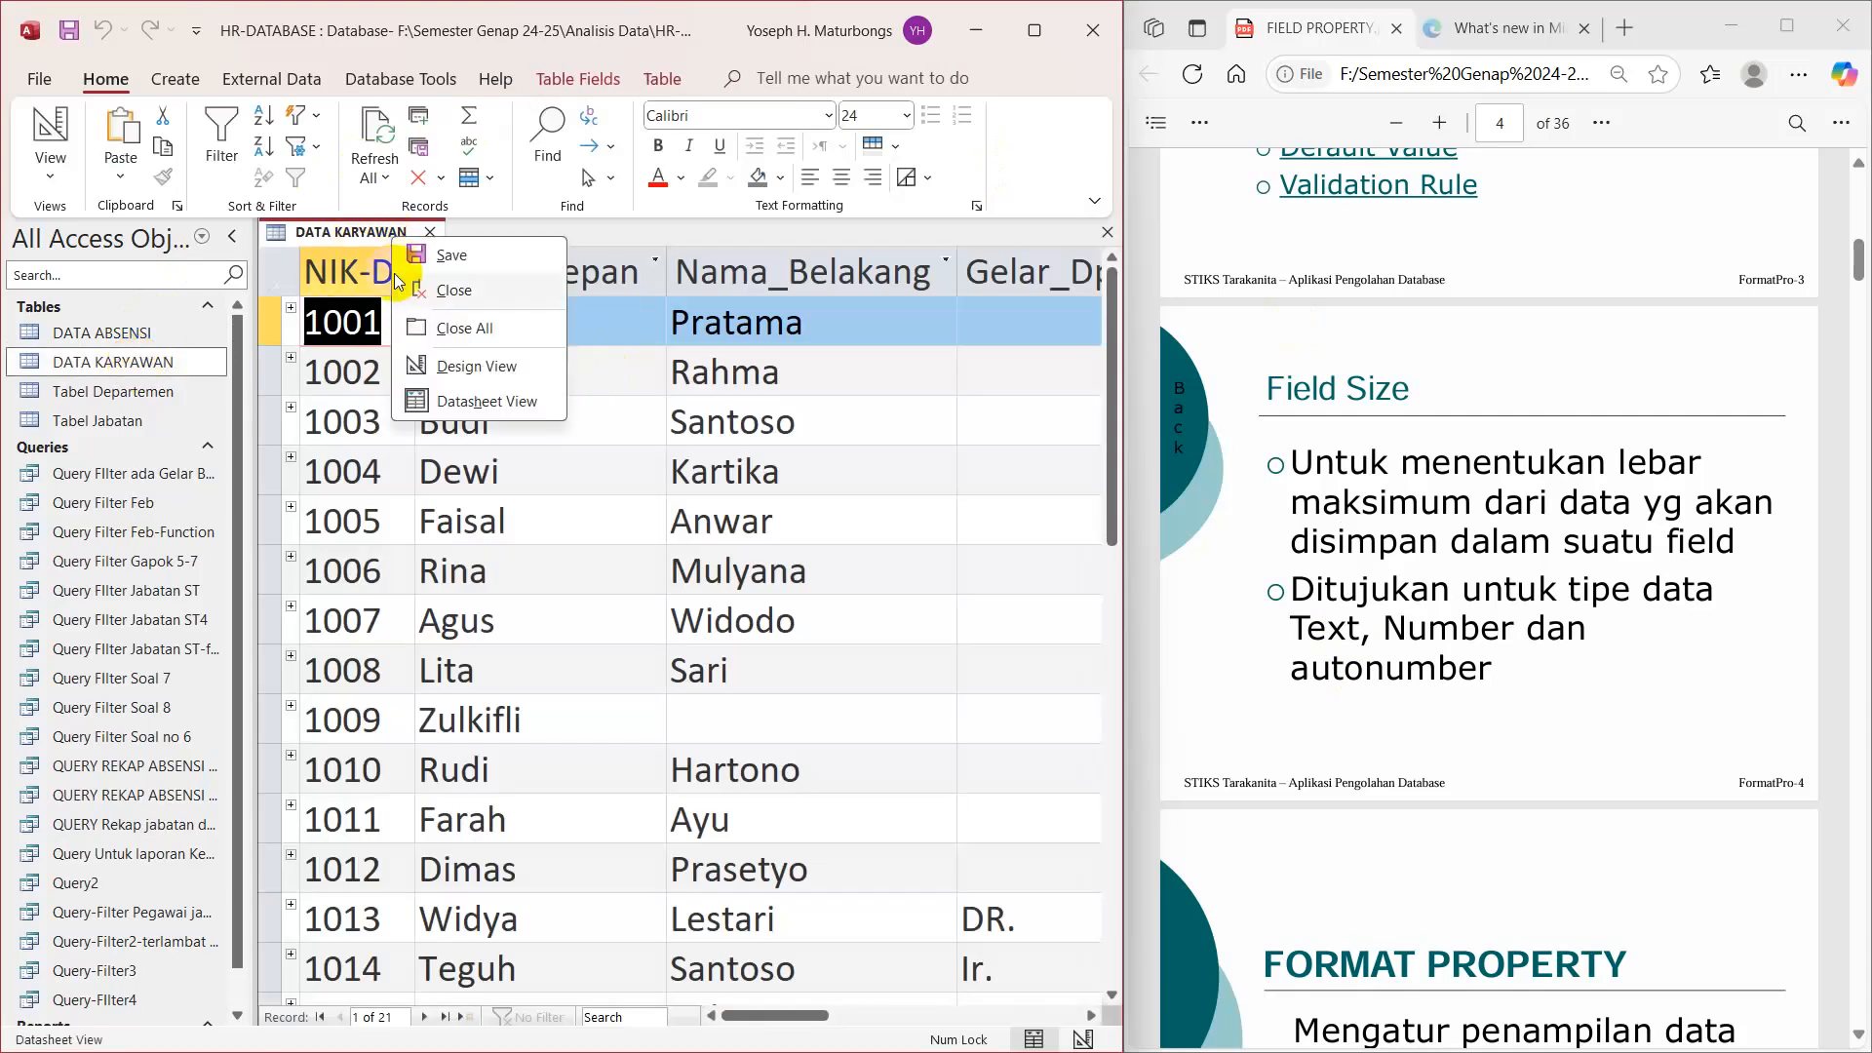
left_click(420, 362)
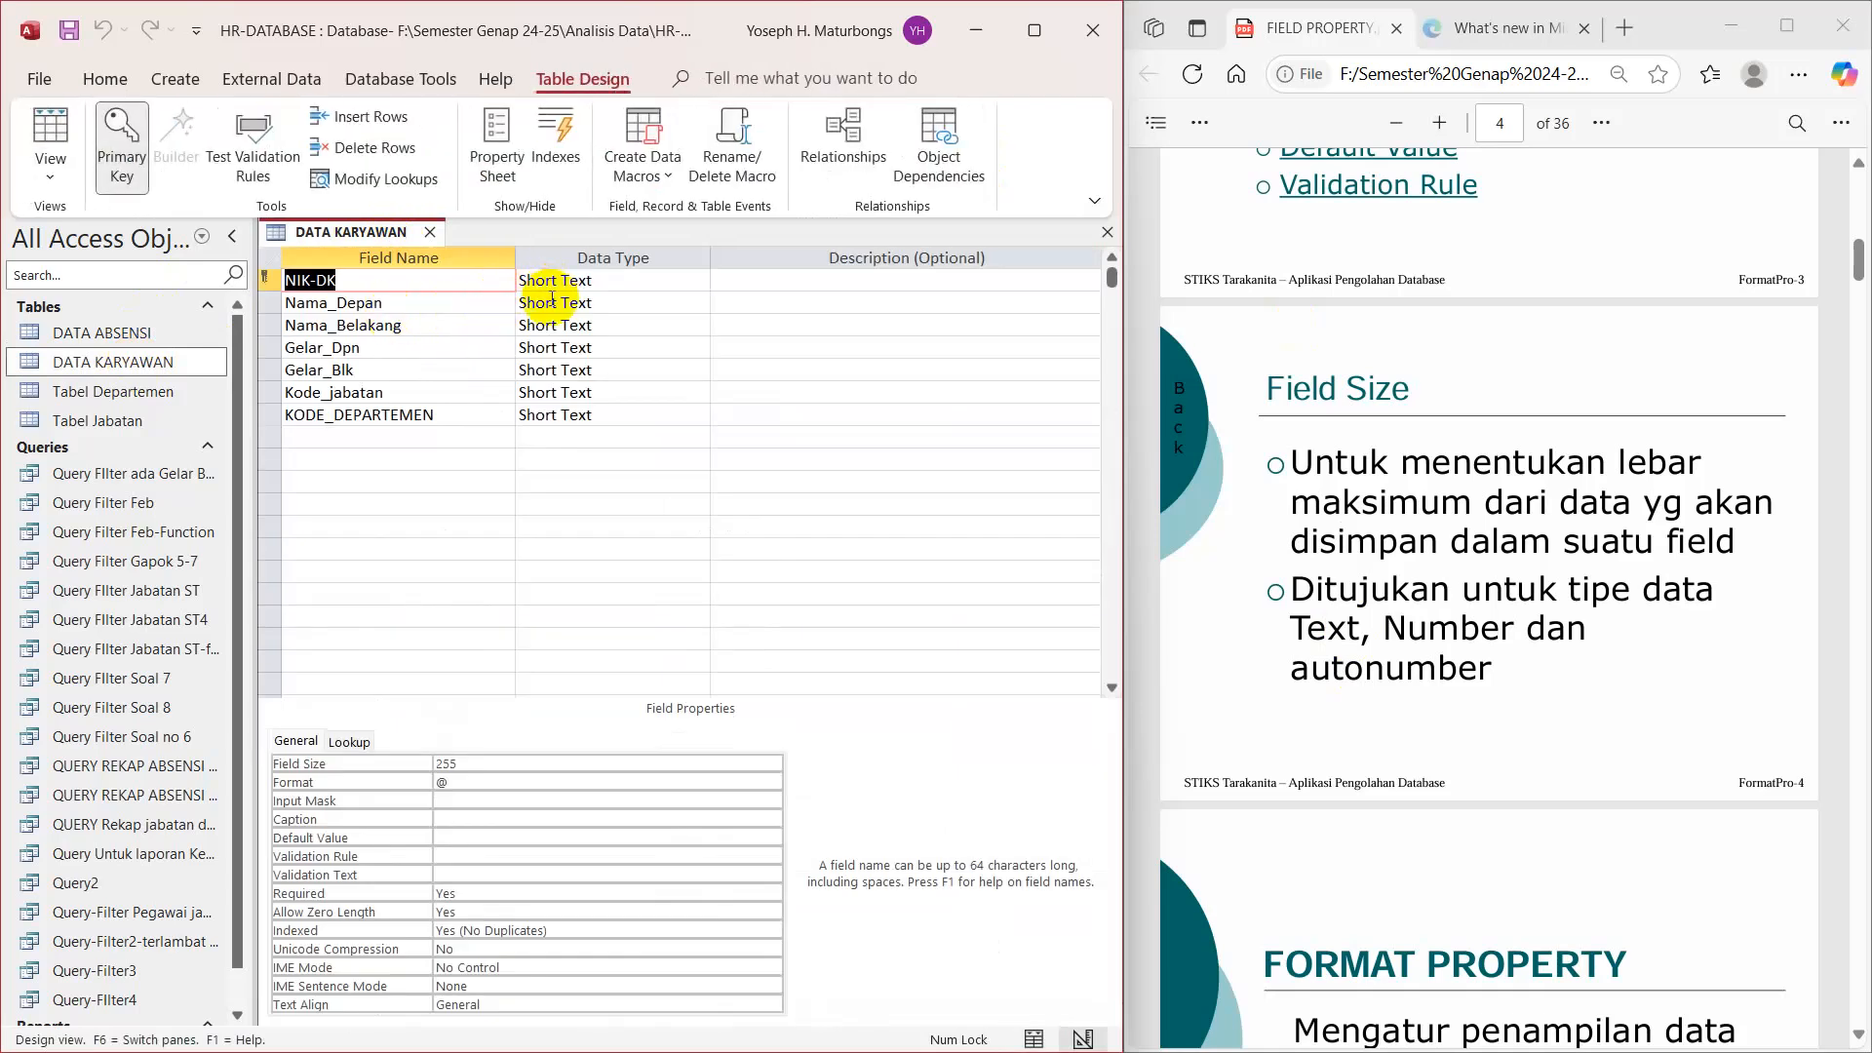
left_click(407, 304)
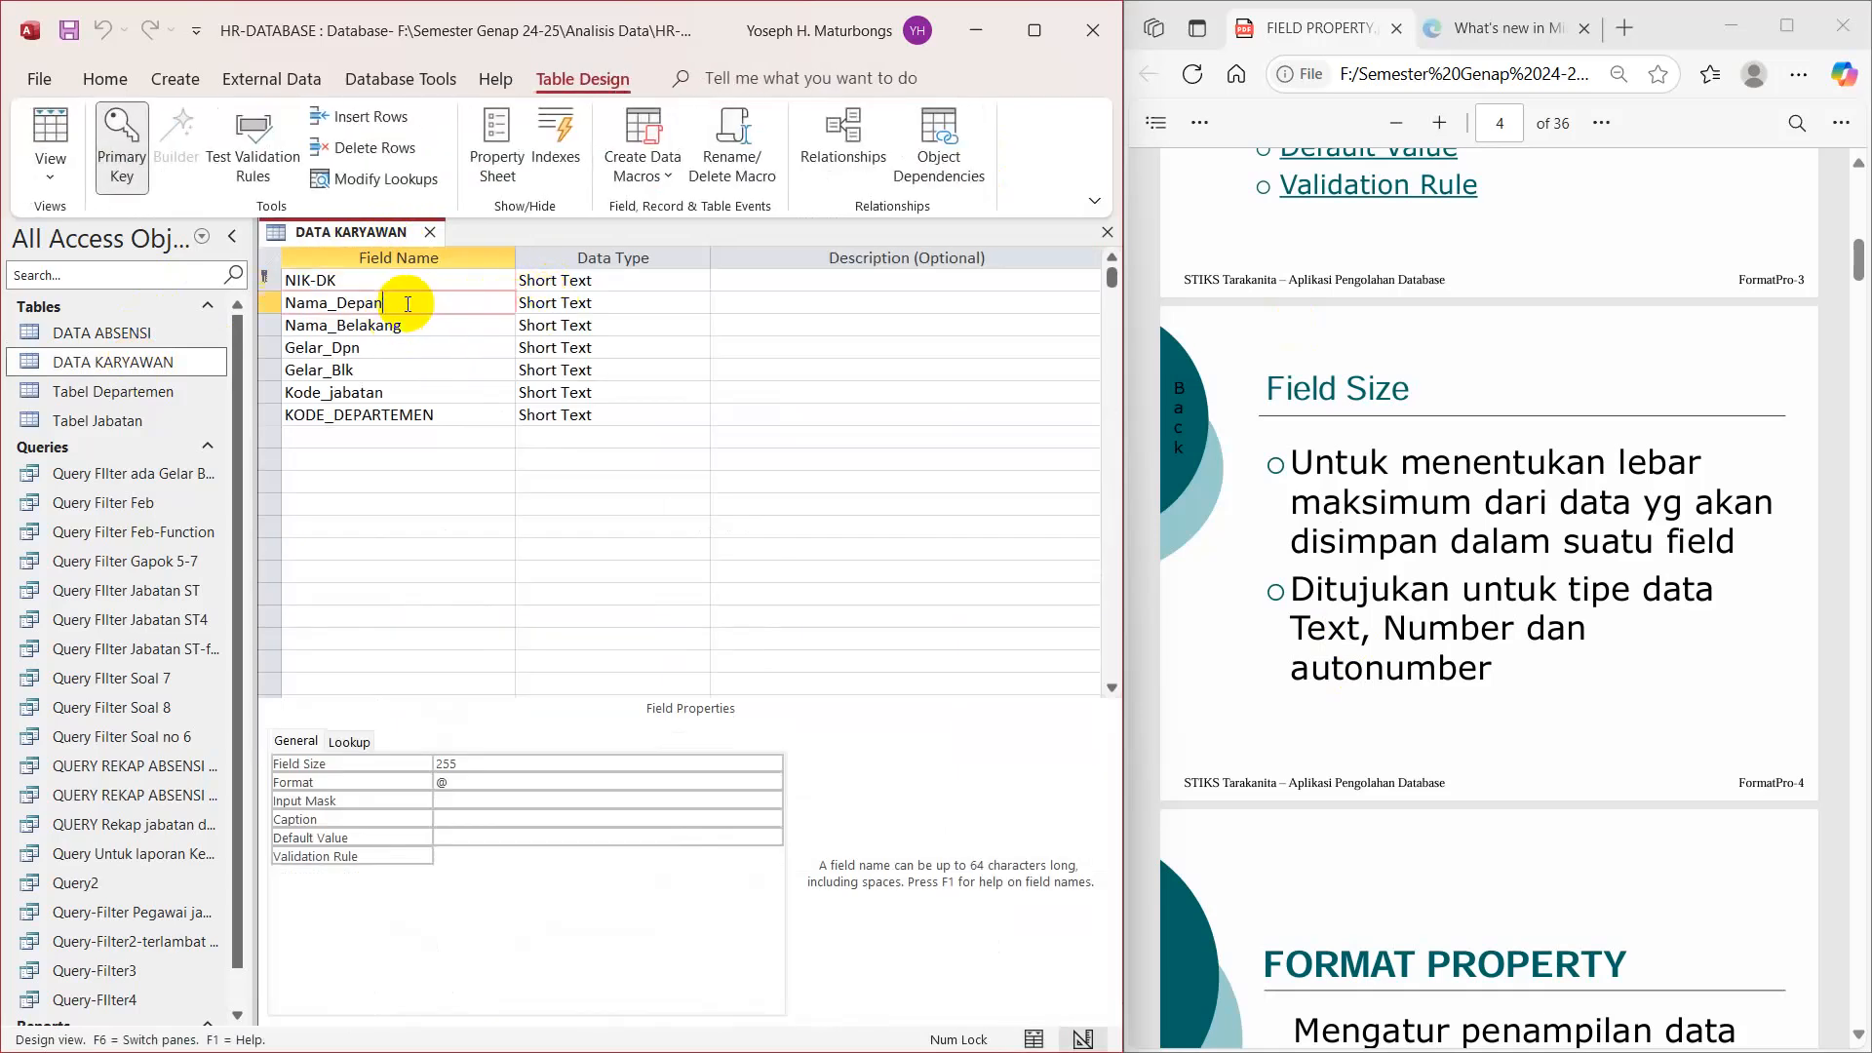
left_click(464, 766)
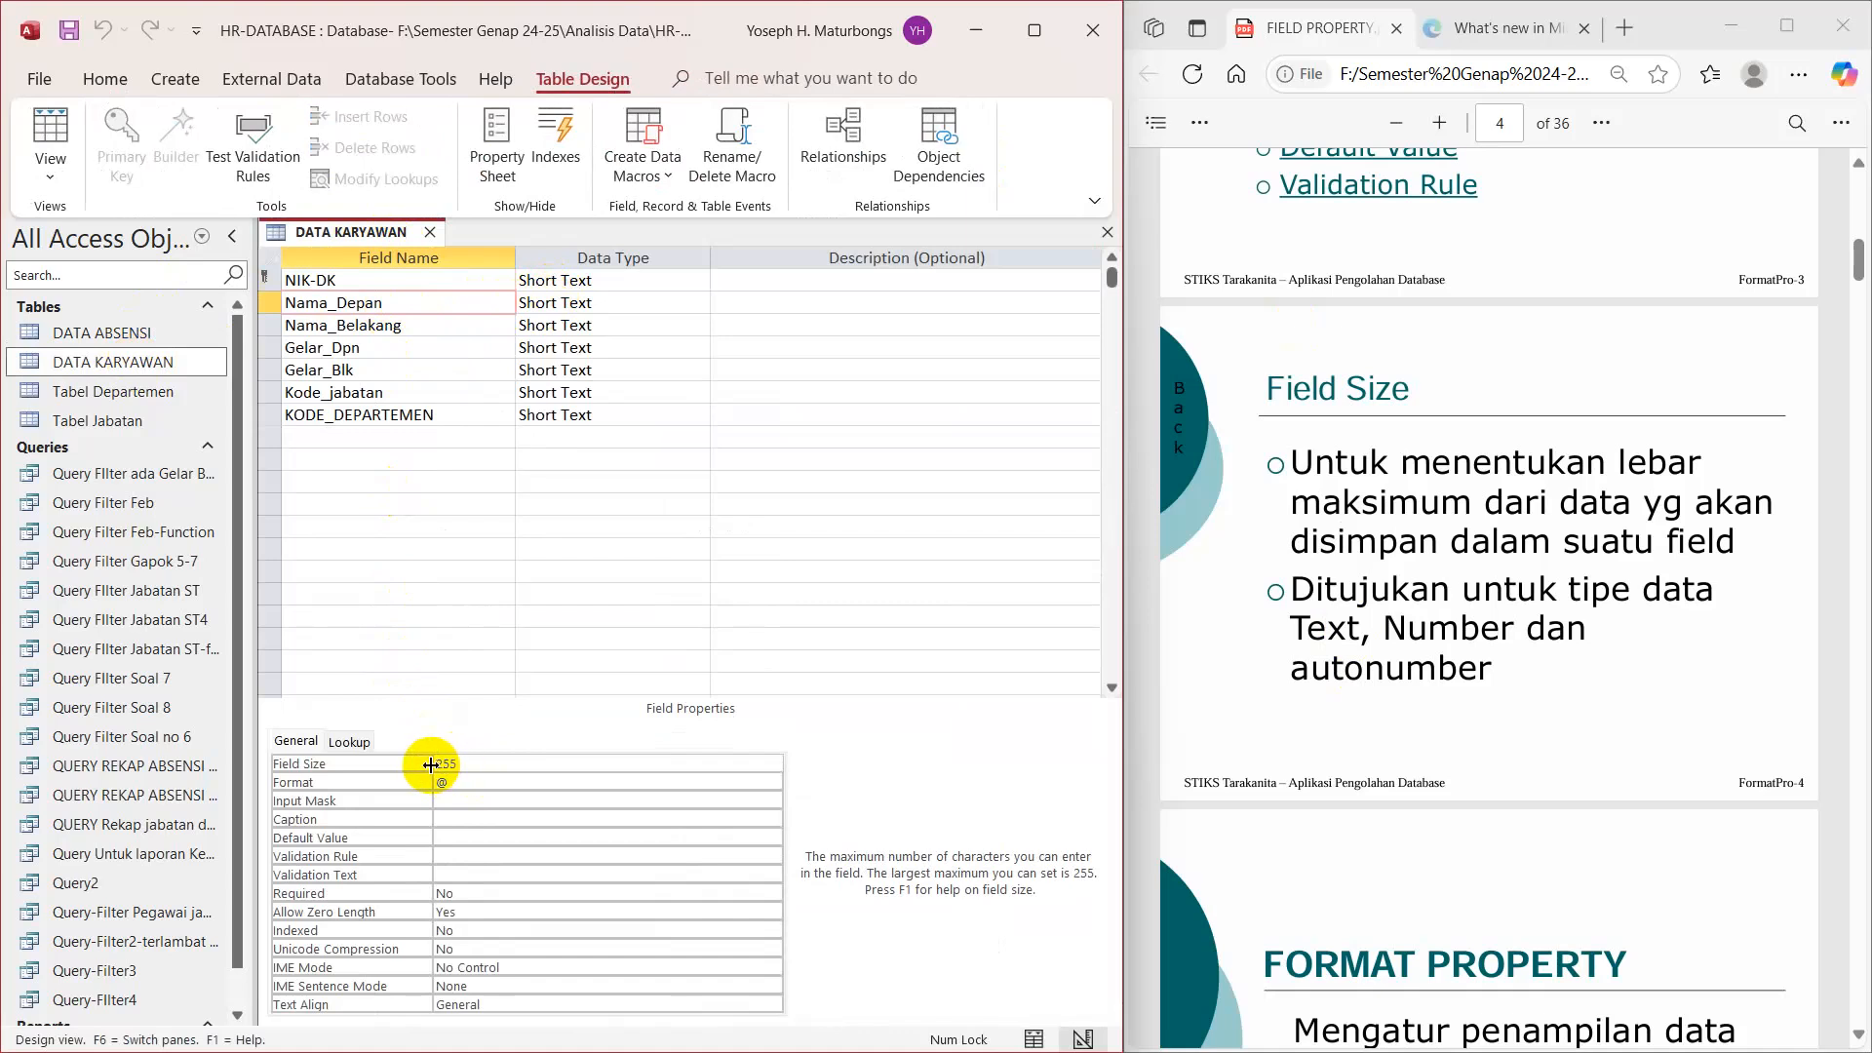
left_click(404, 327)
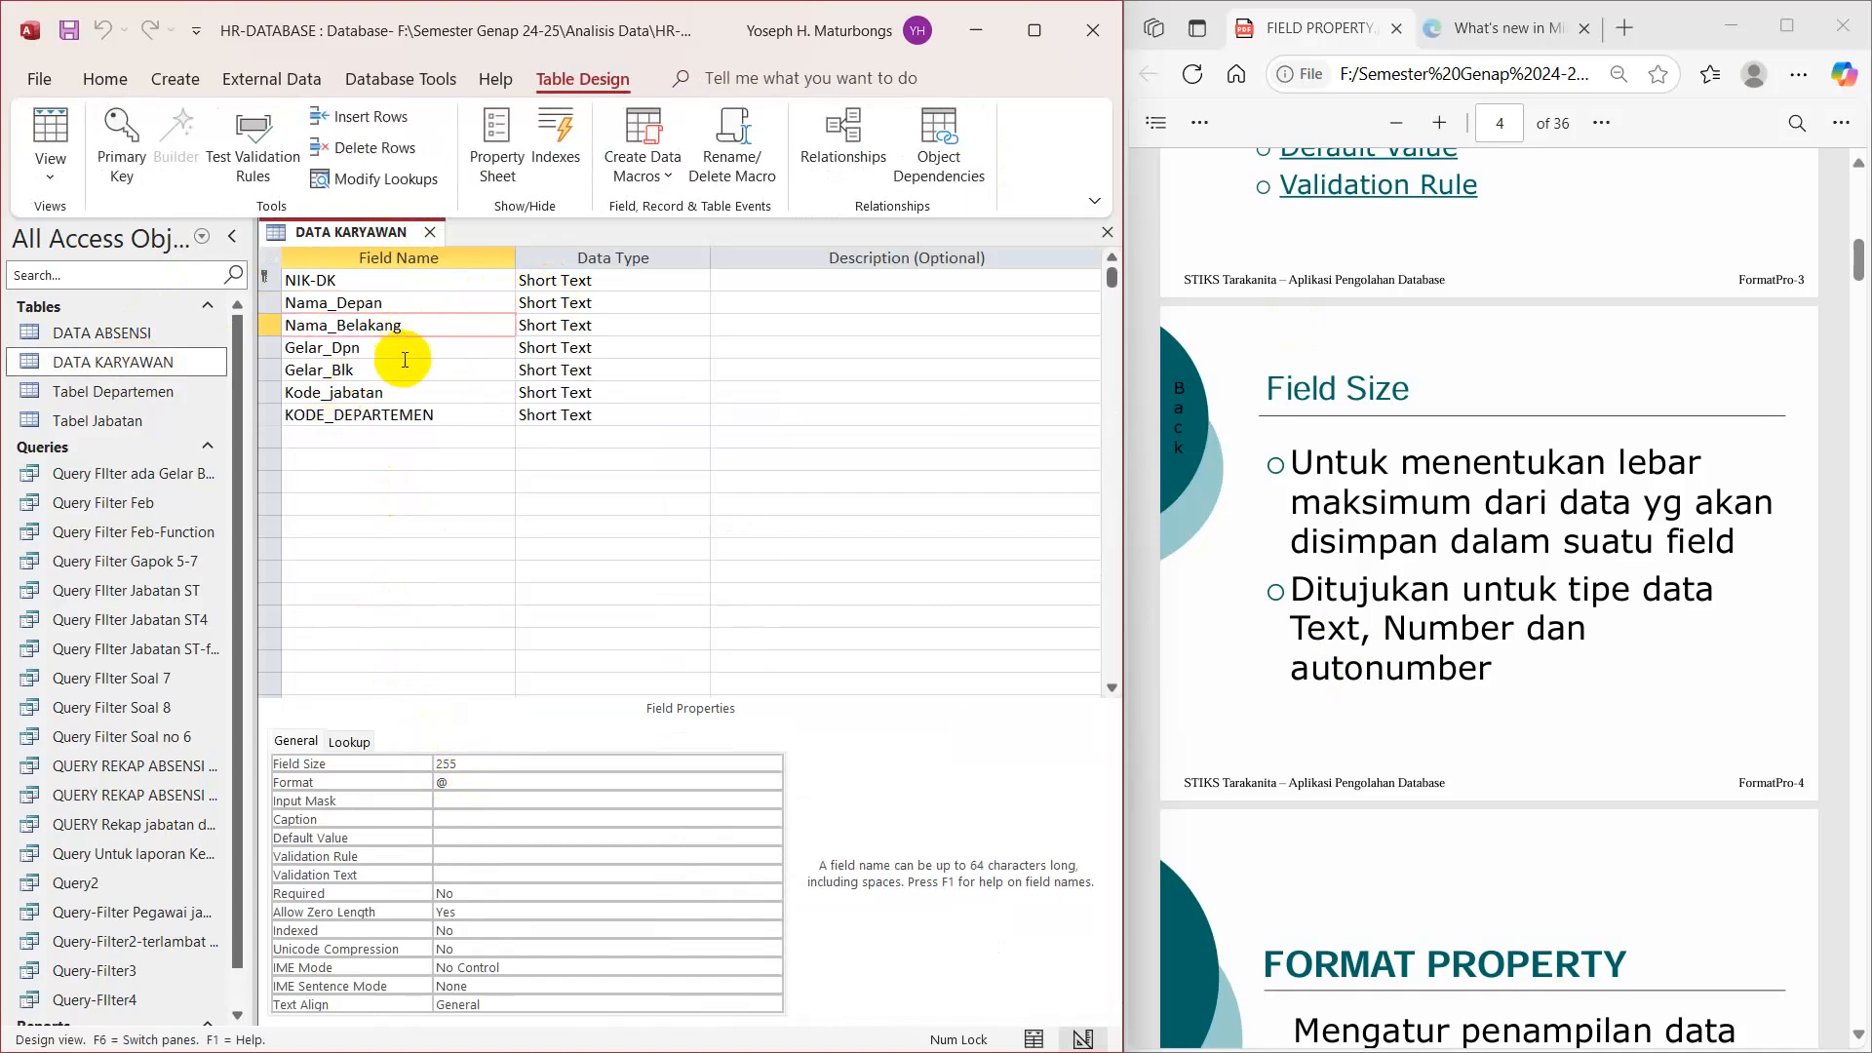
left_click(404, 350)
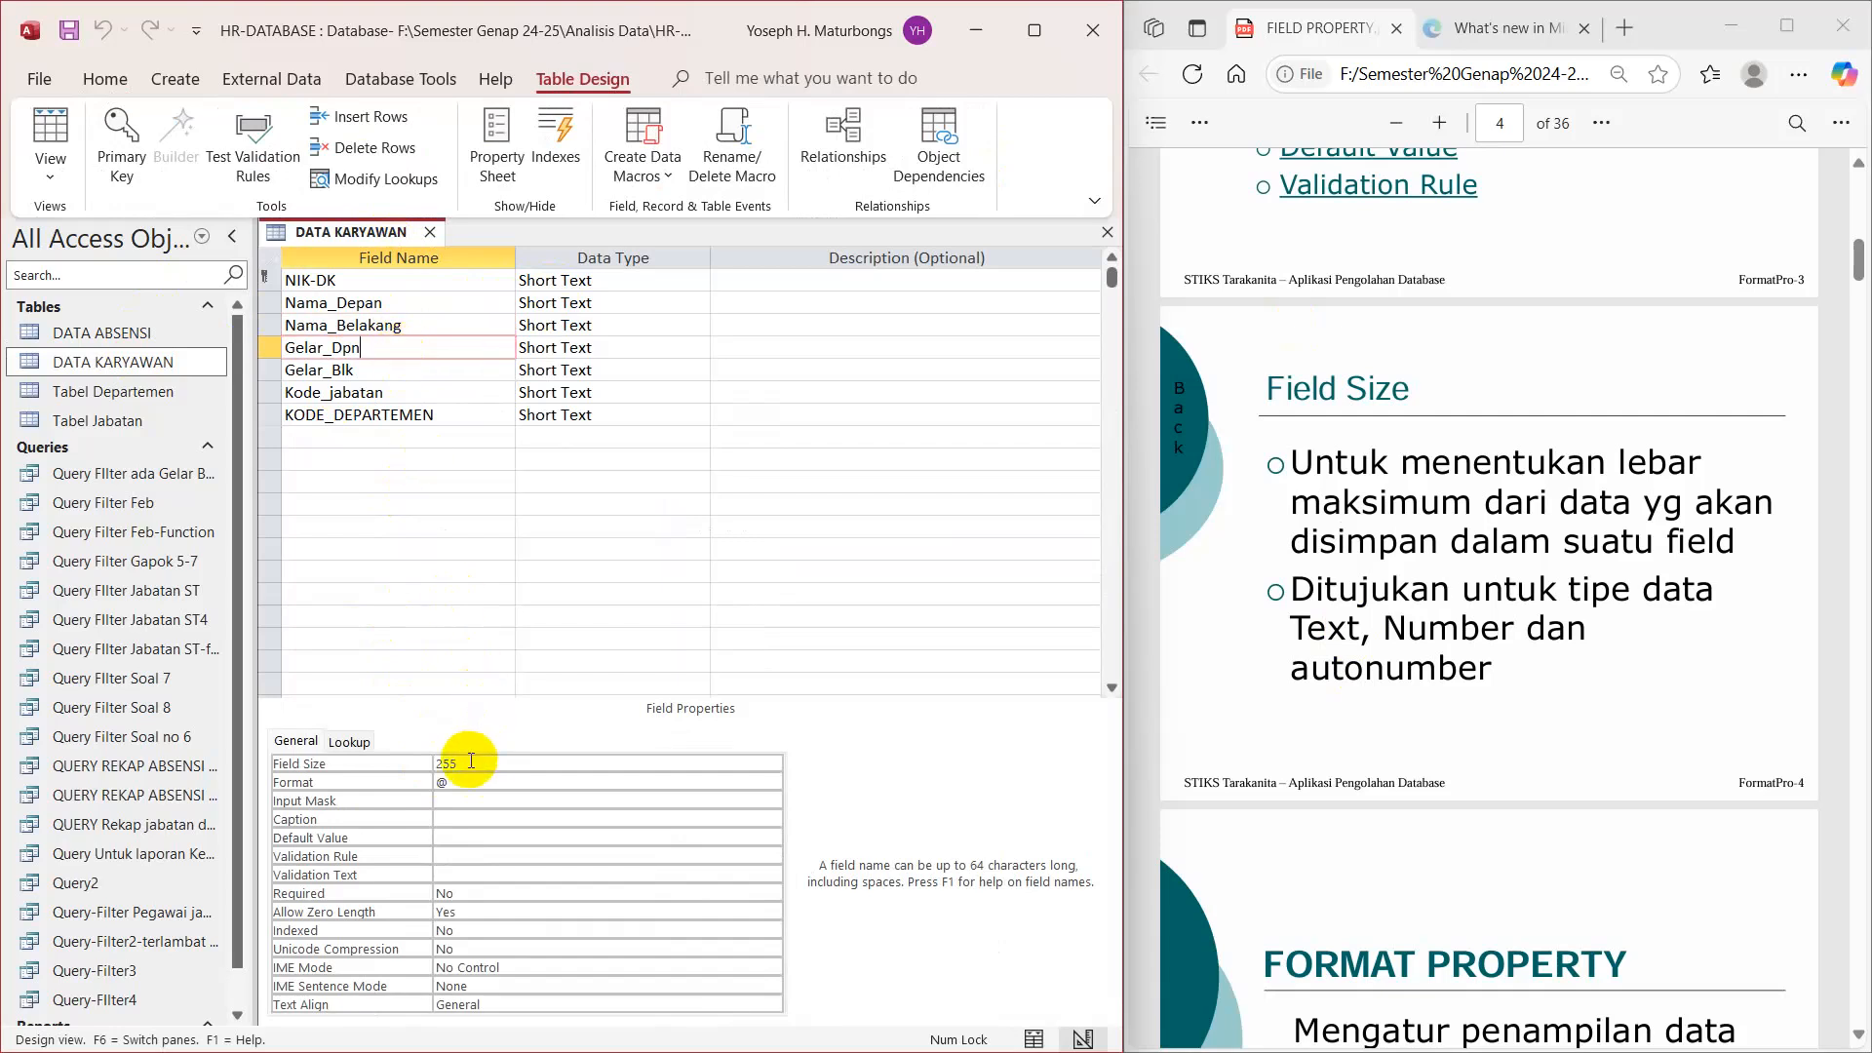
Step: Open Tabel Jabatan in Design View and inspect the field properties of Gaji_Pokok
double_click(122, 418)
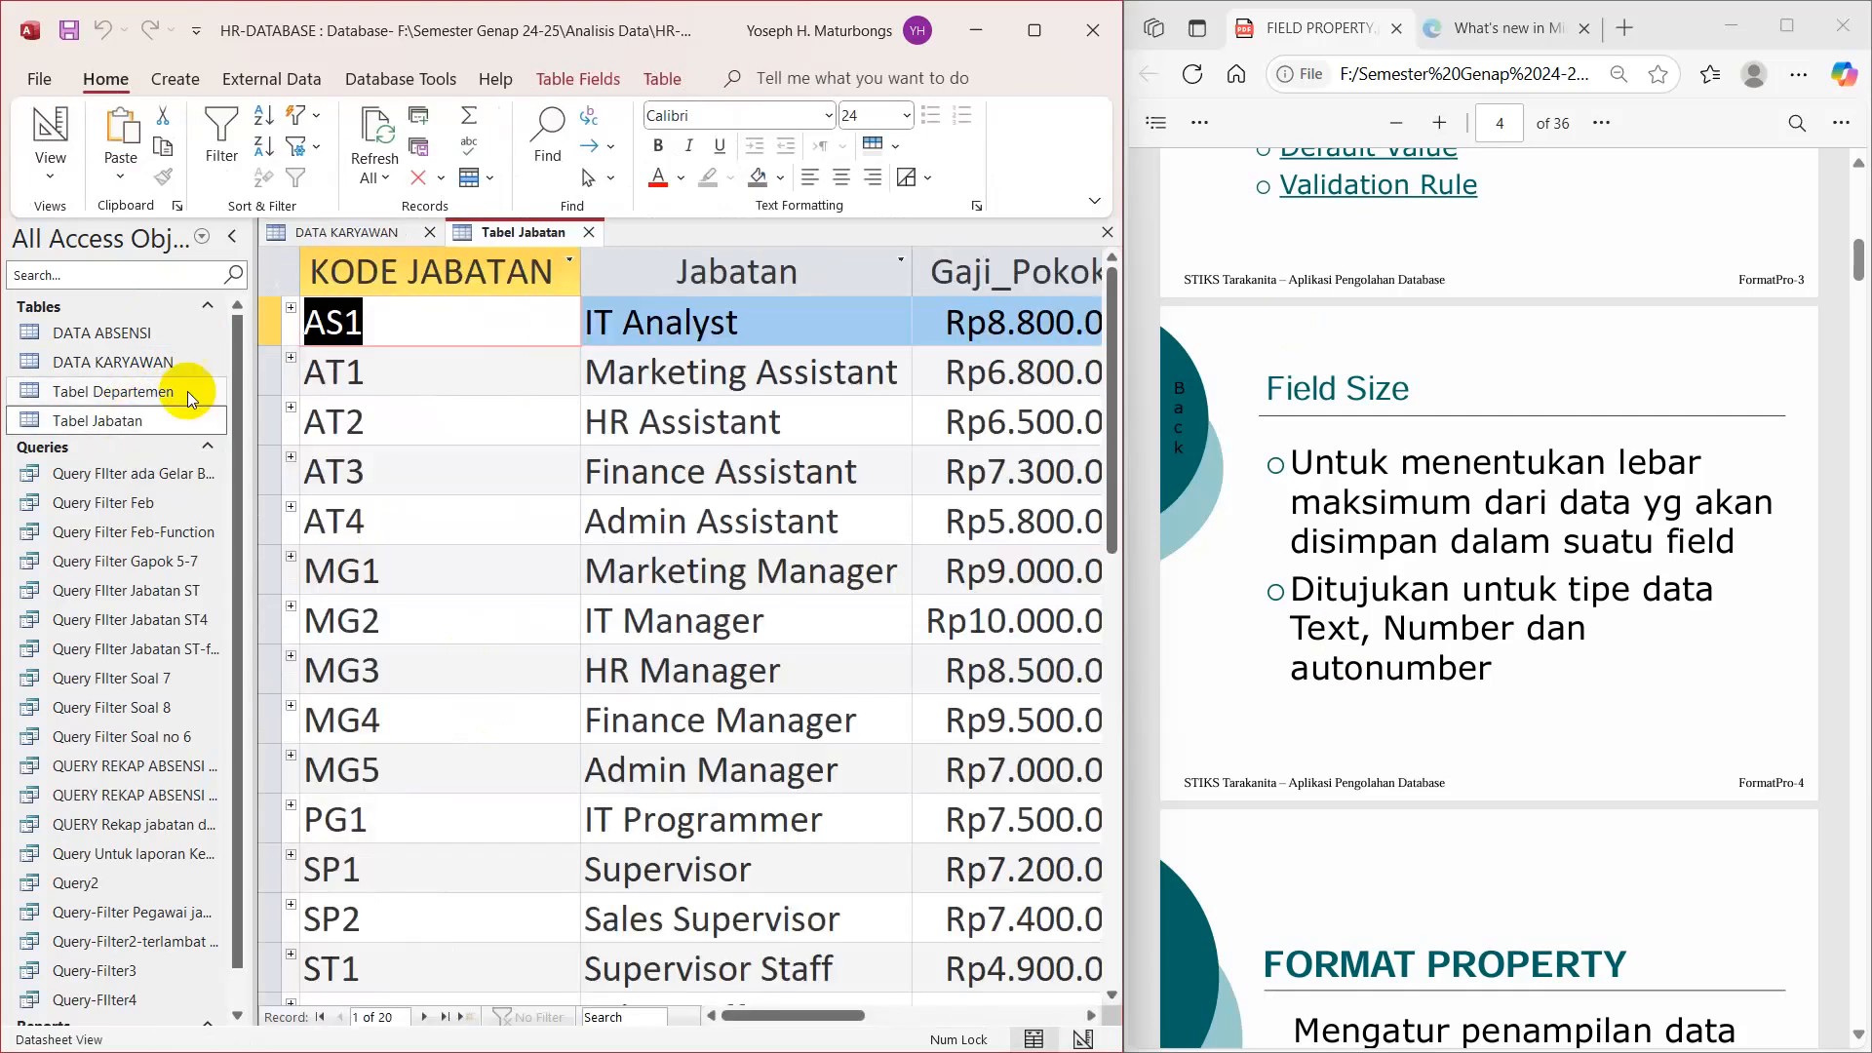
right_click(511, 234)
left_click(571, 361)
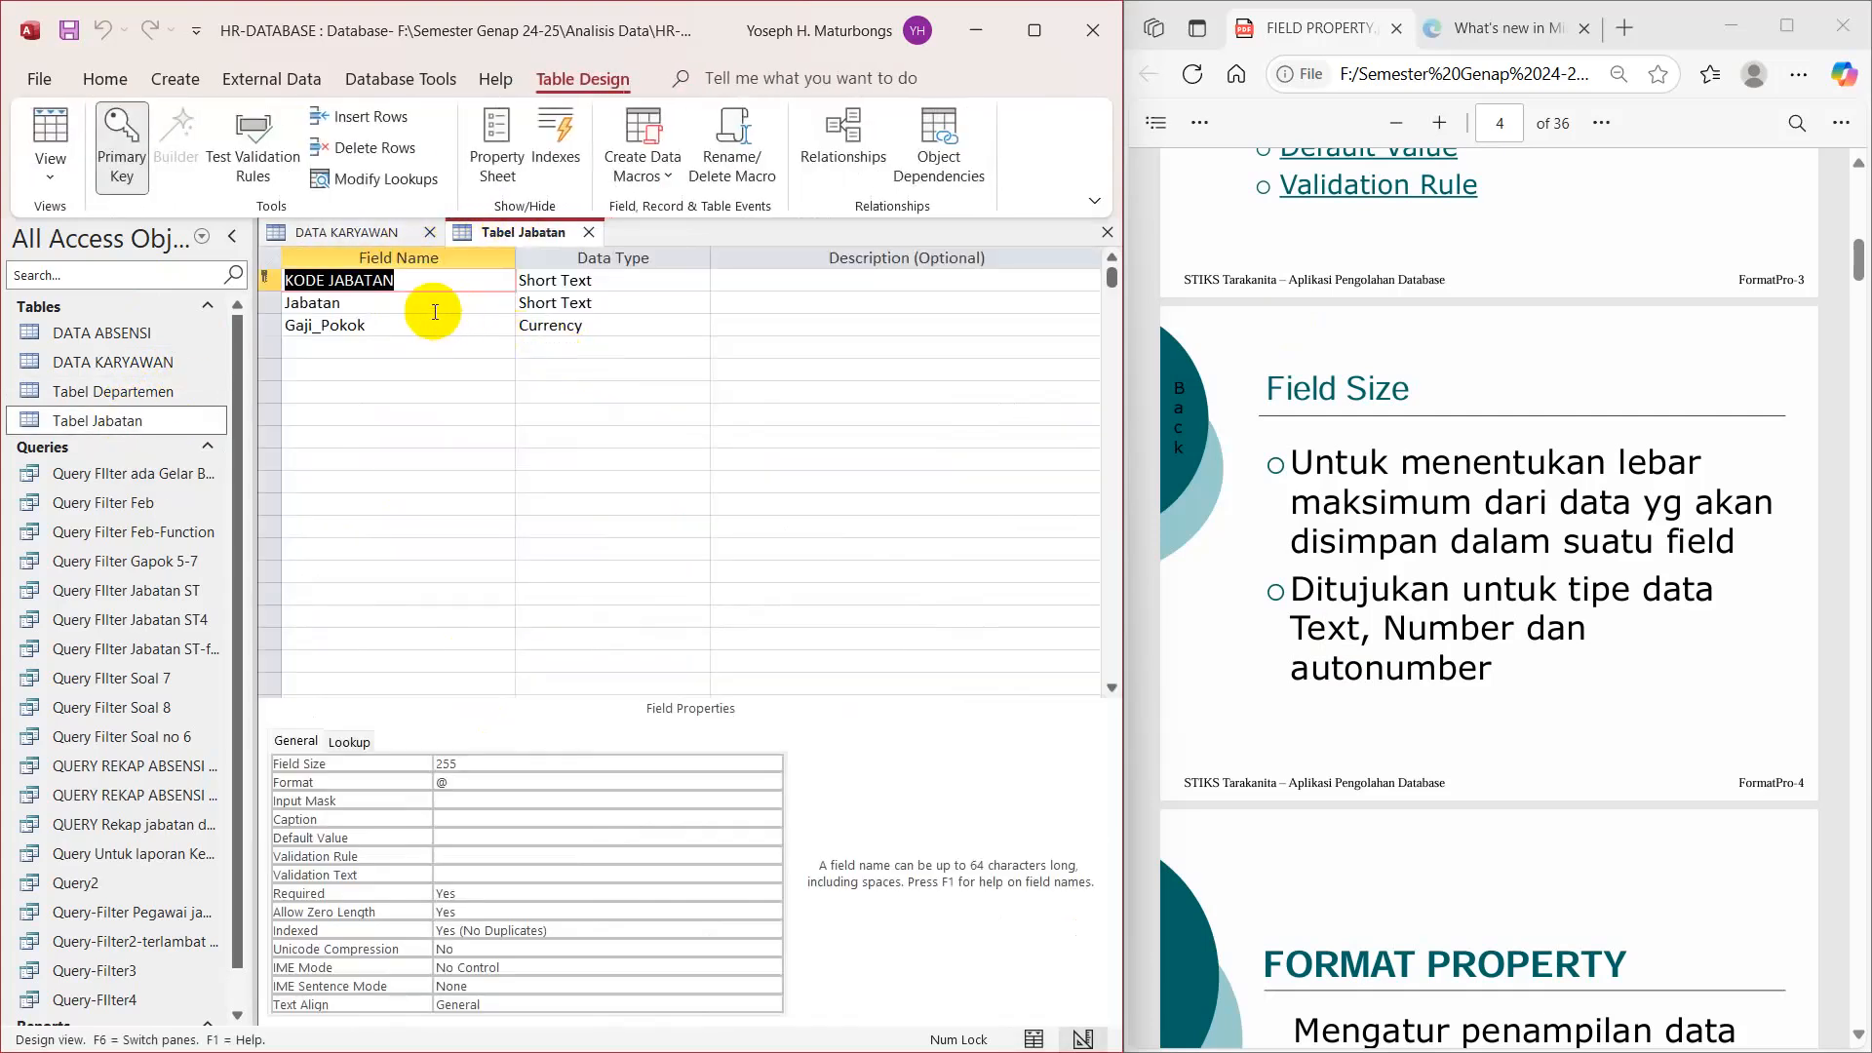
left_click(386, 326)
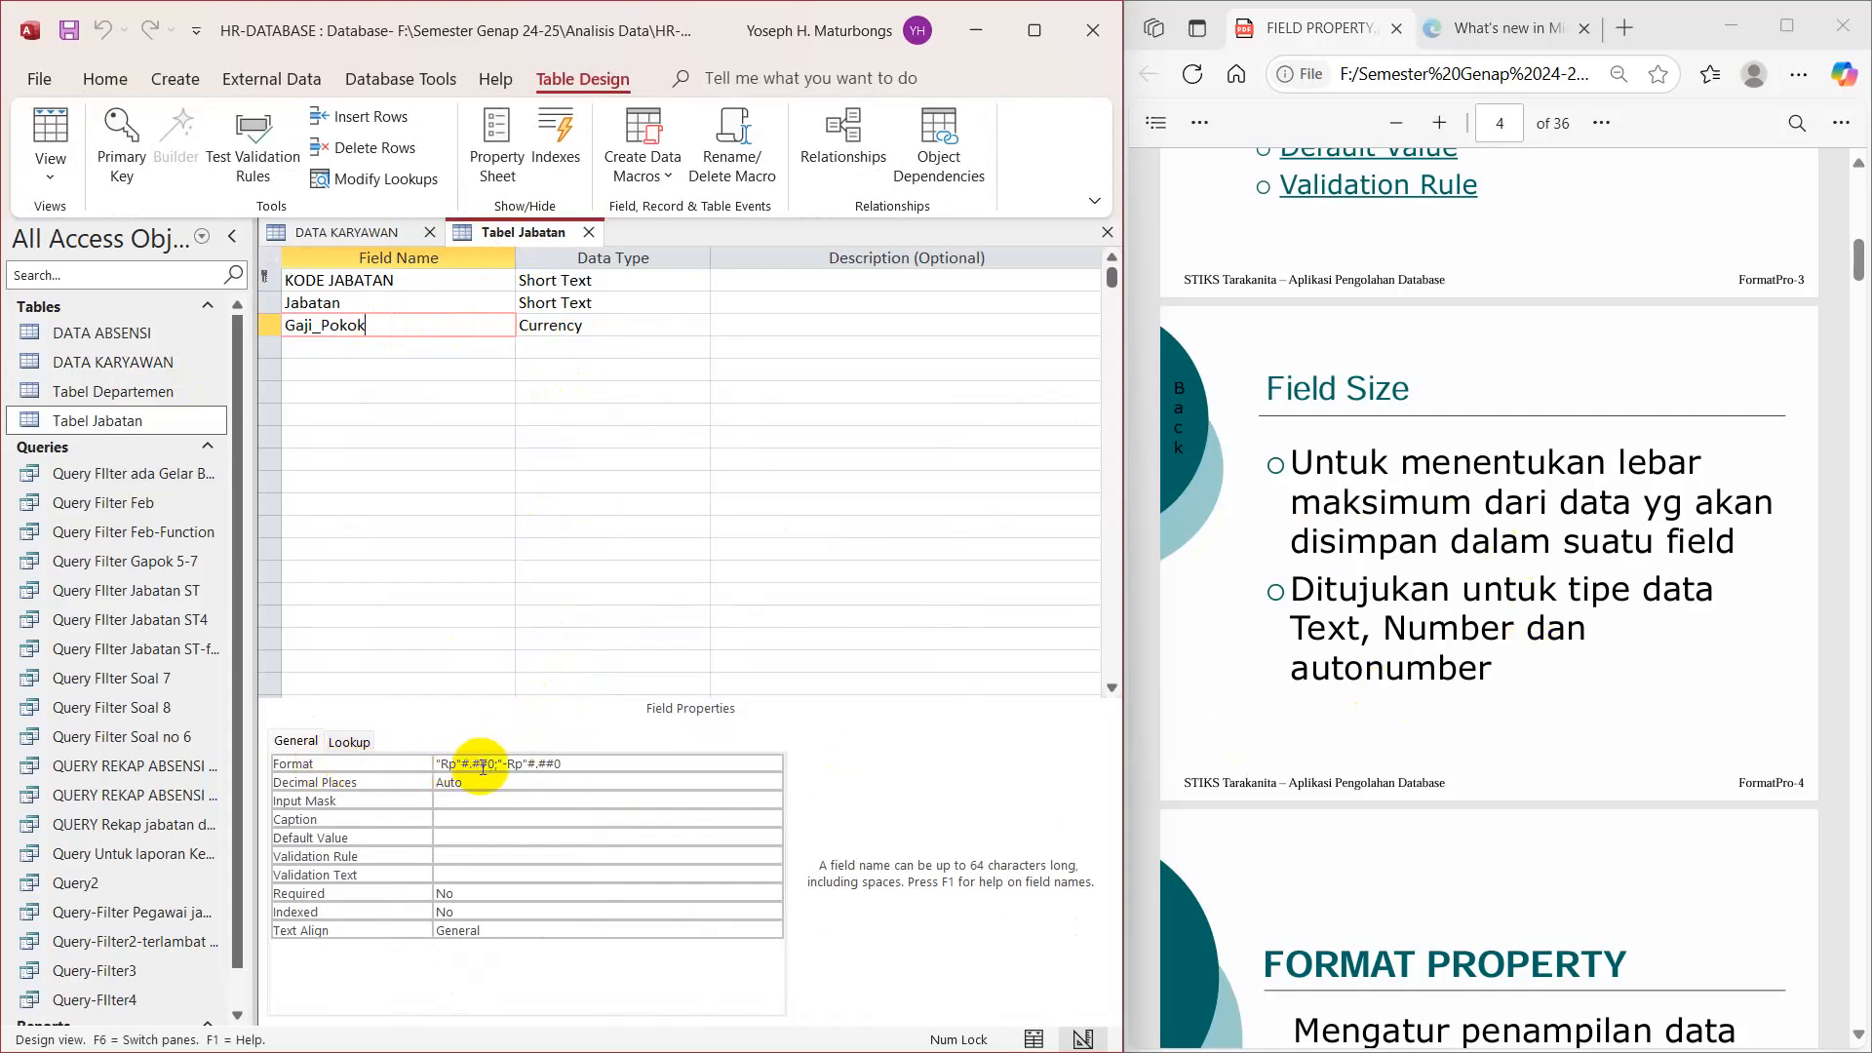
Step: Open the DATA ABSENSI table in Design View and inspect the field properties of Tanggal
double_click(122, 333)
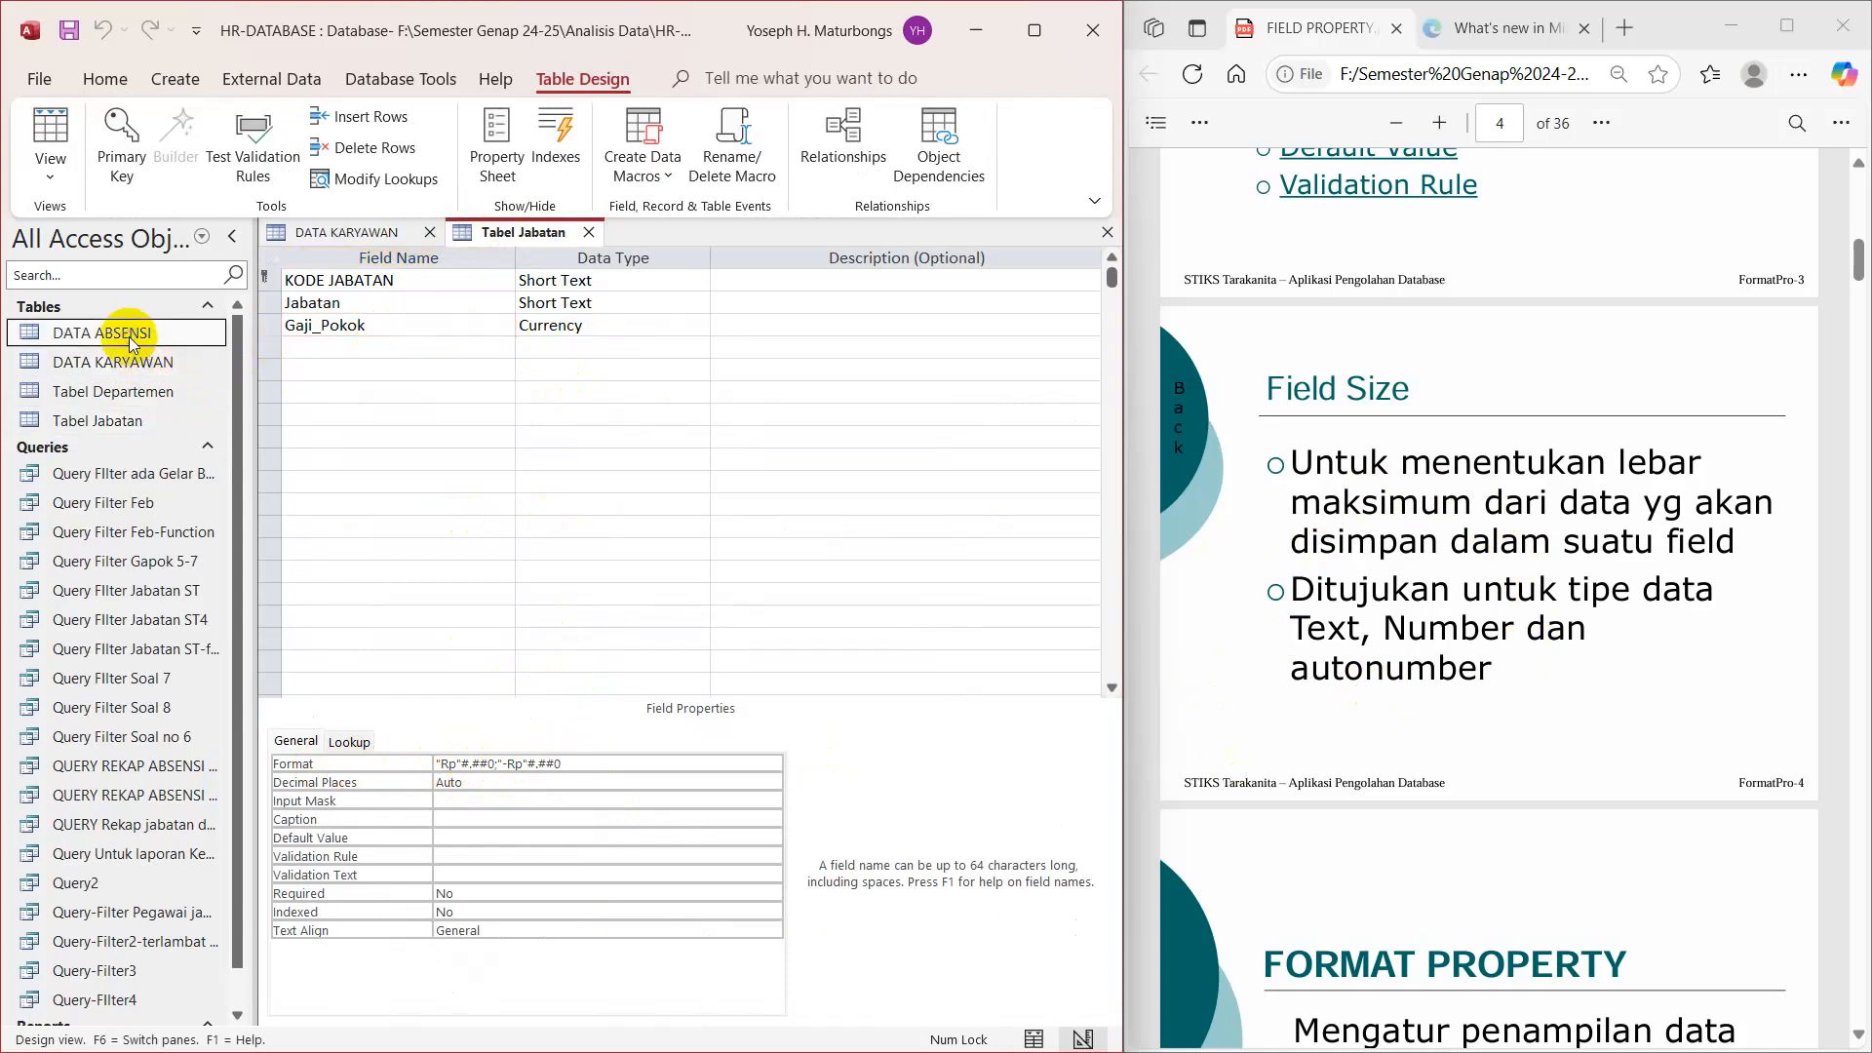
right_click(690, 232)
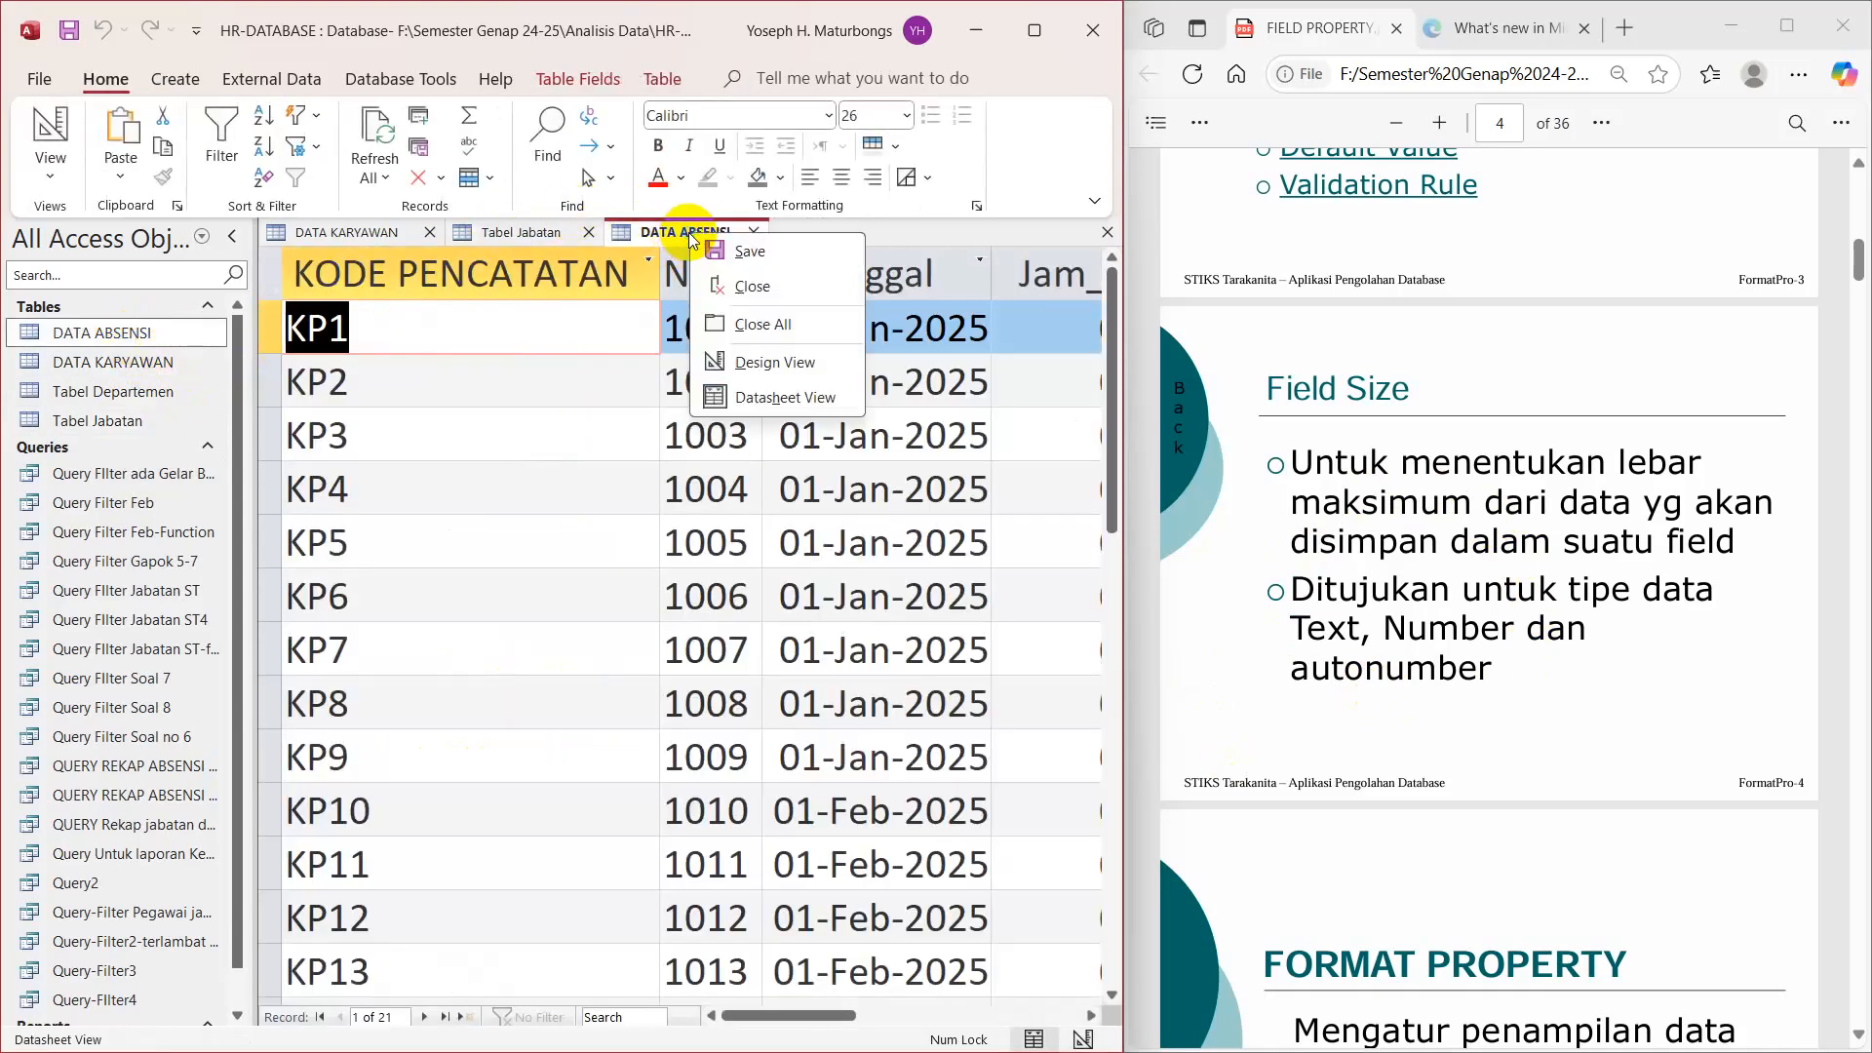
left_click(766, 371)
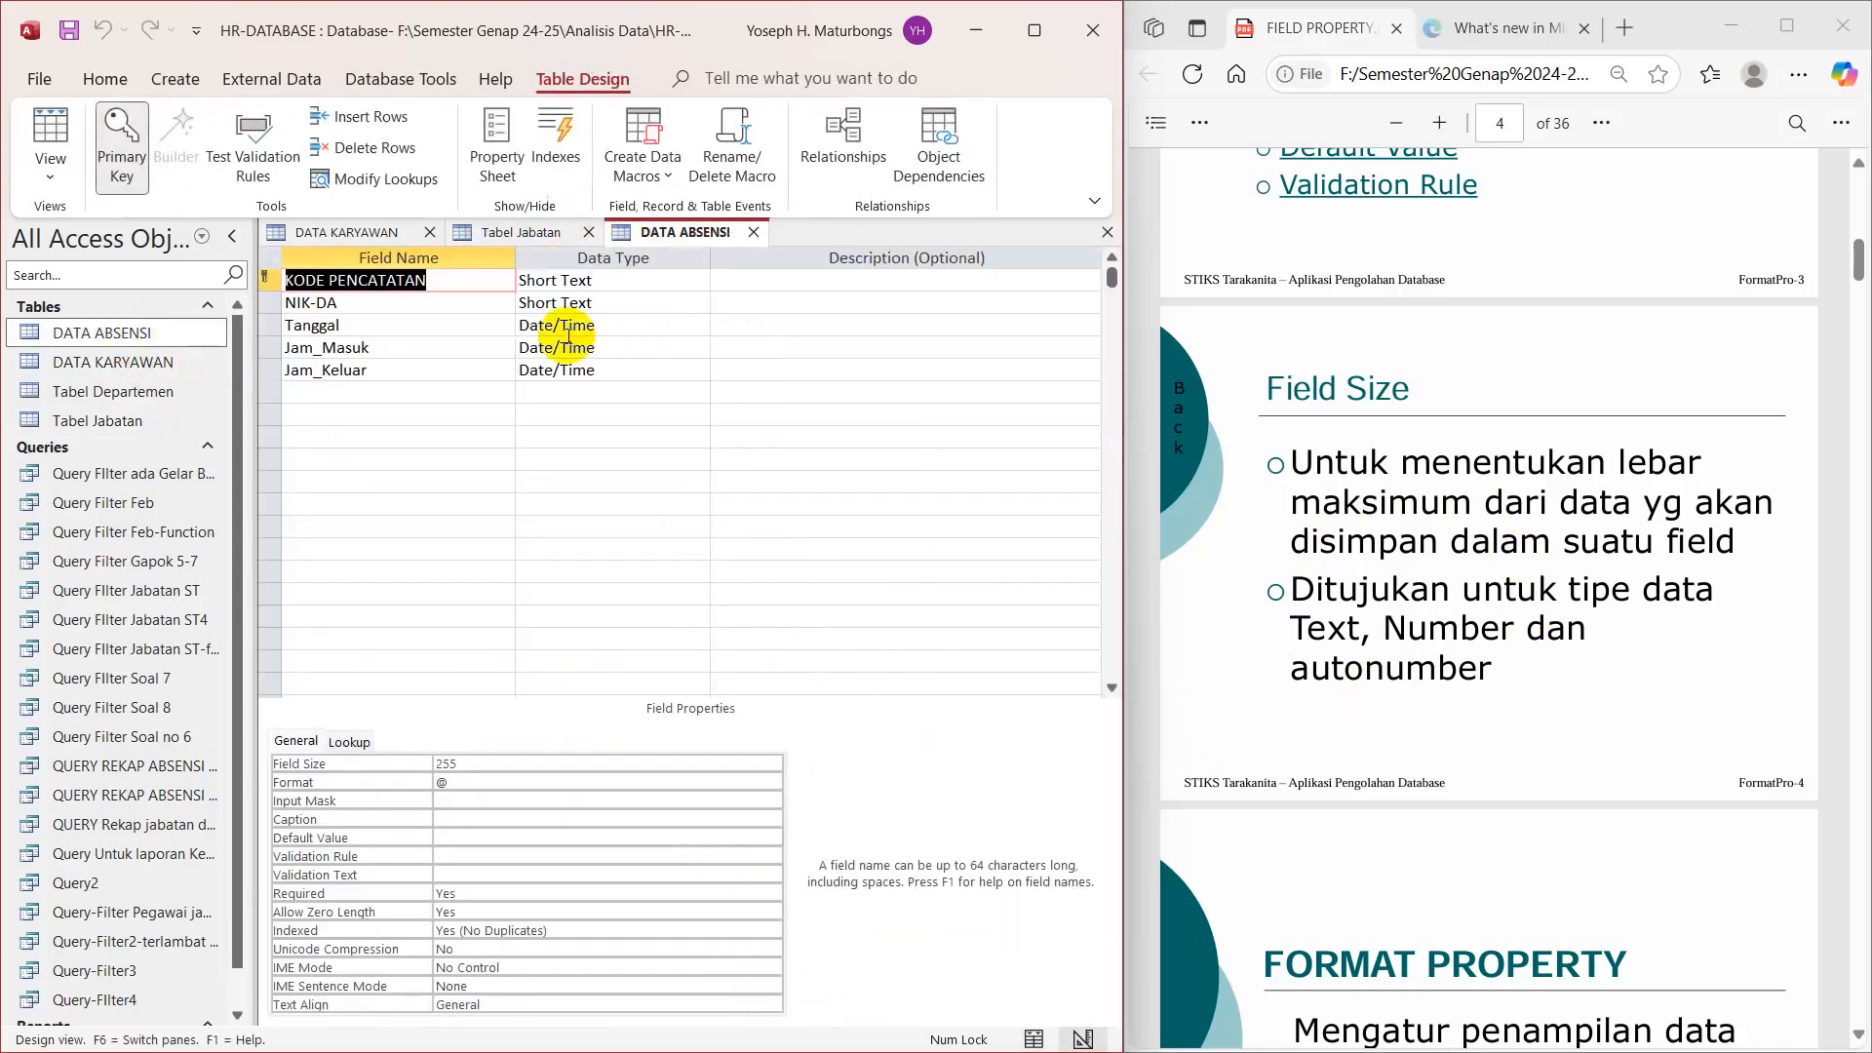
left_click(406, 330)
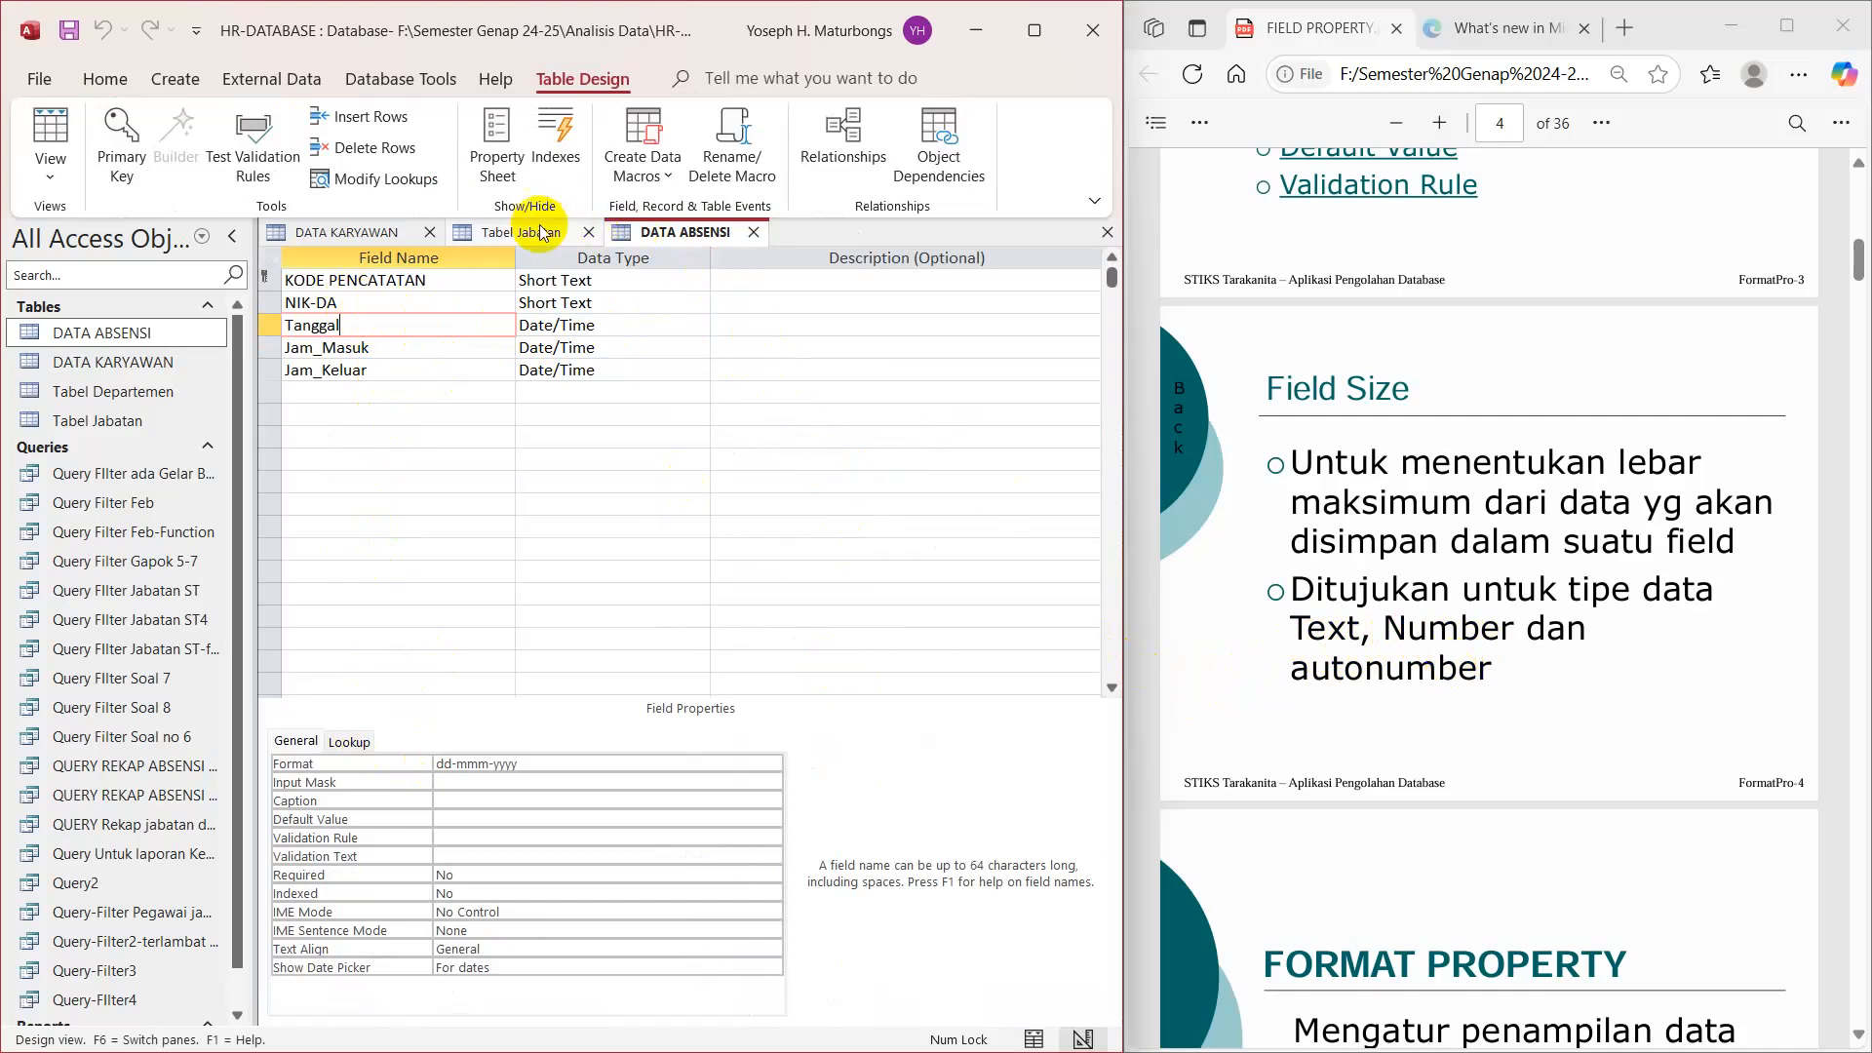
Step: Return to DATA KARYAWAN, check Gelar_Dpn's field size, and look through the table's records in Datasheet View
left_click(378, 234)
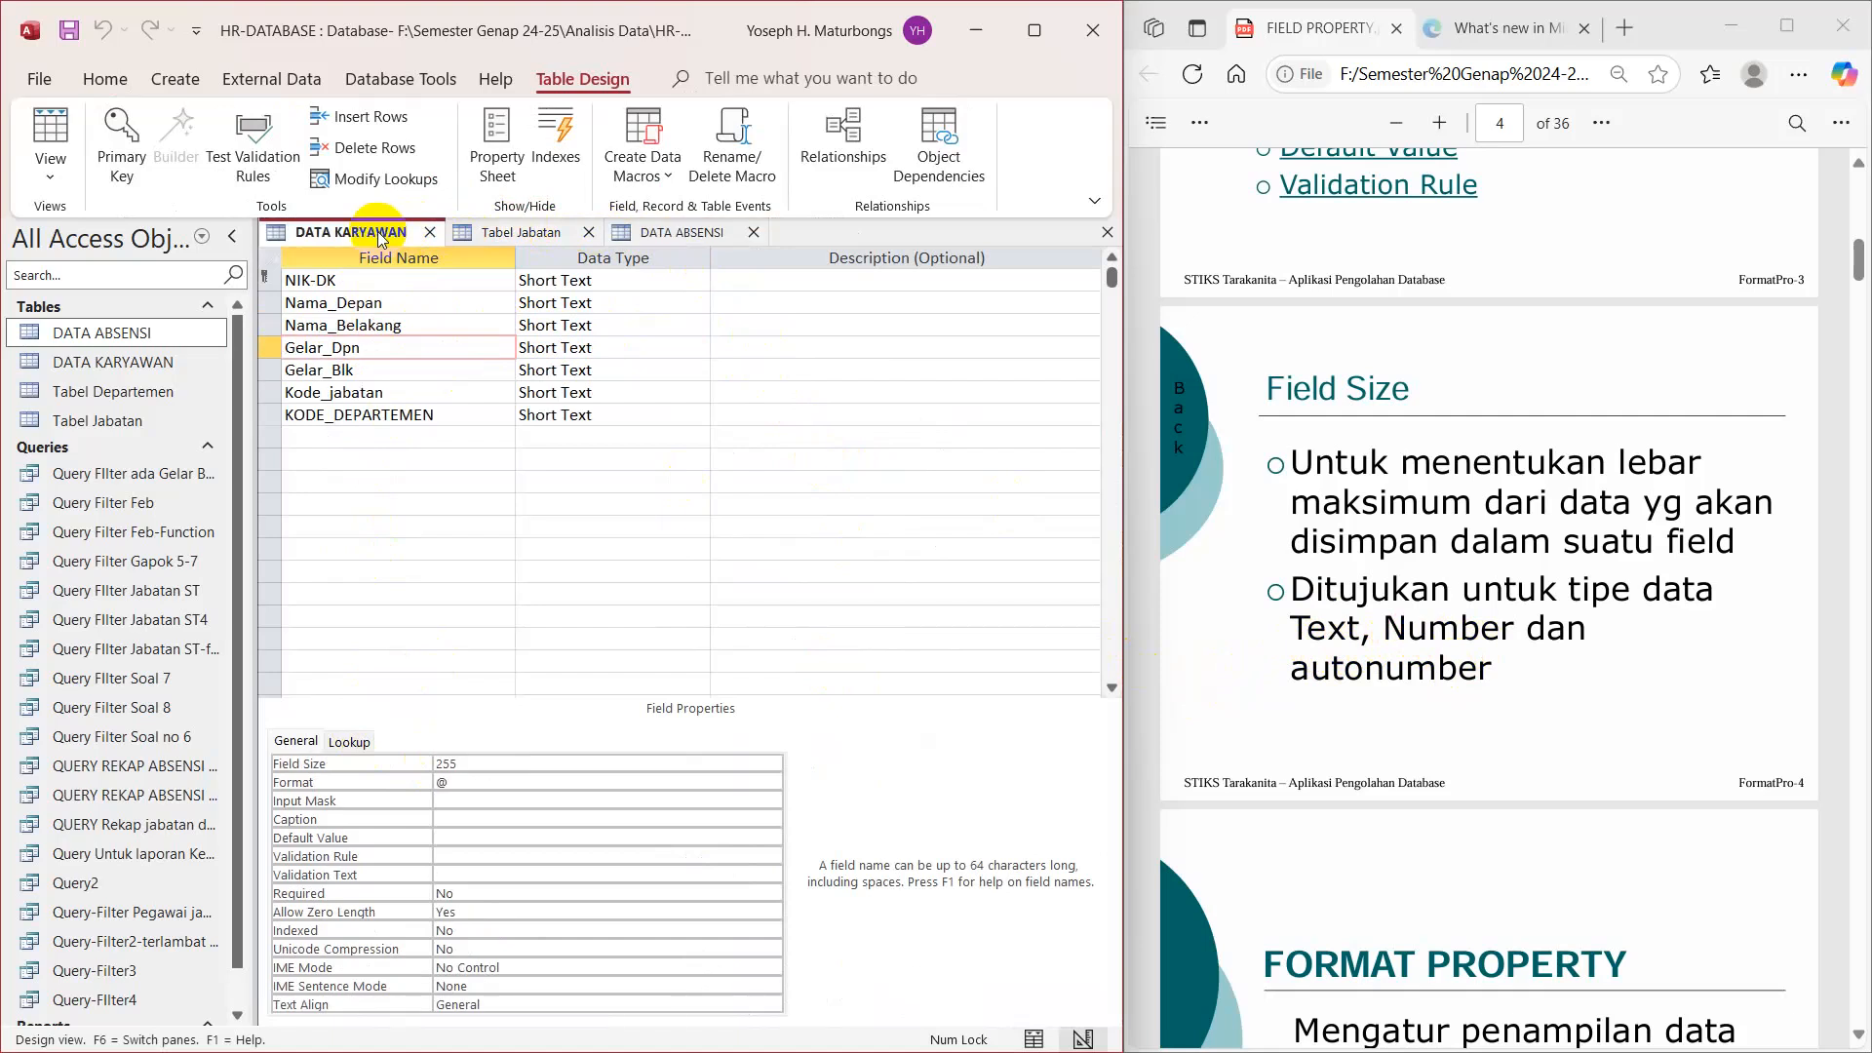
left_click(461, 768)
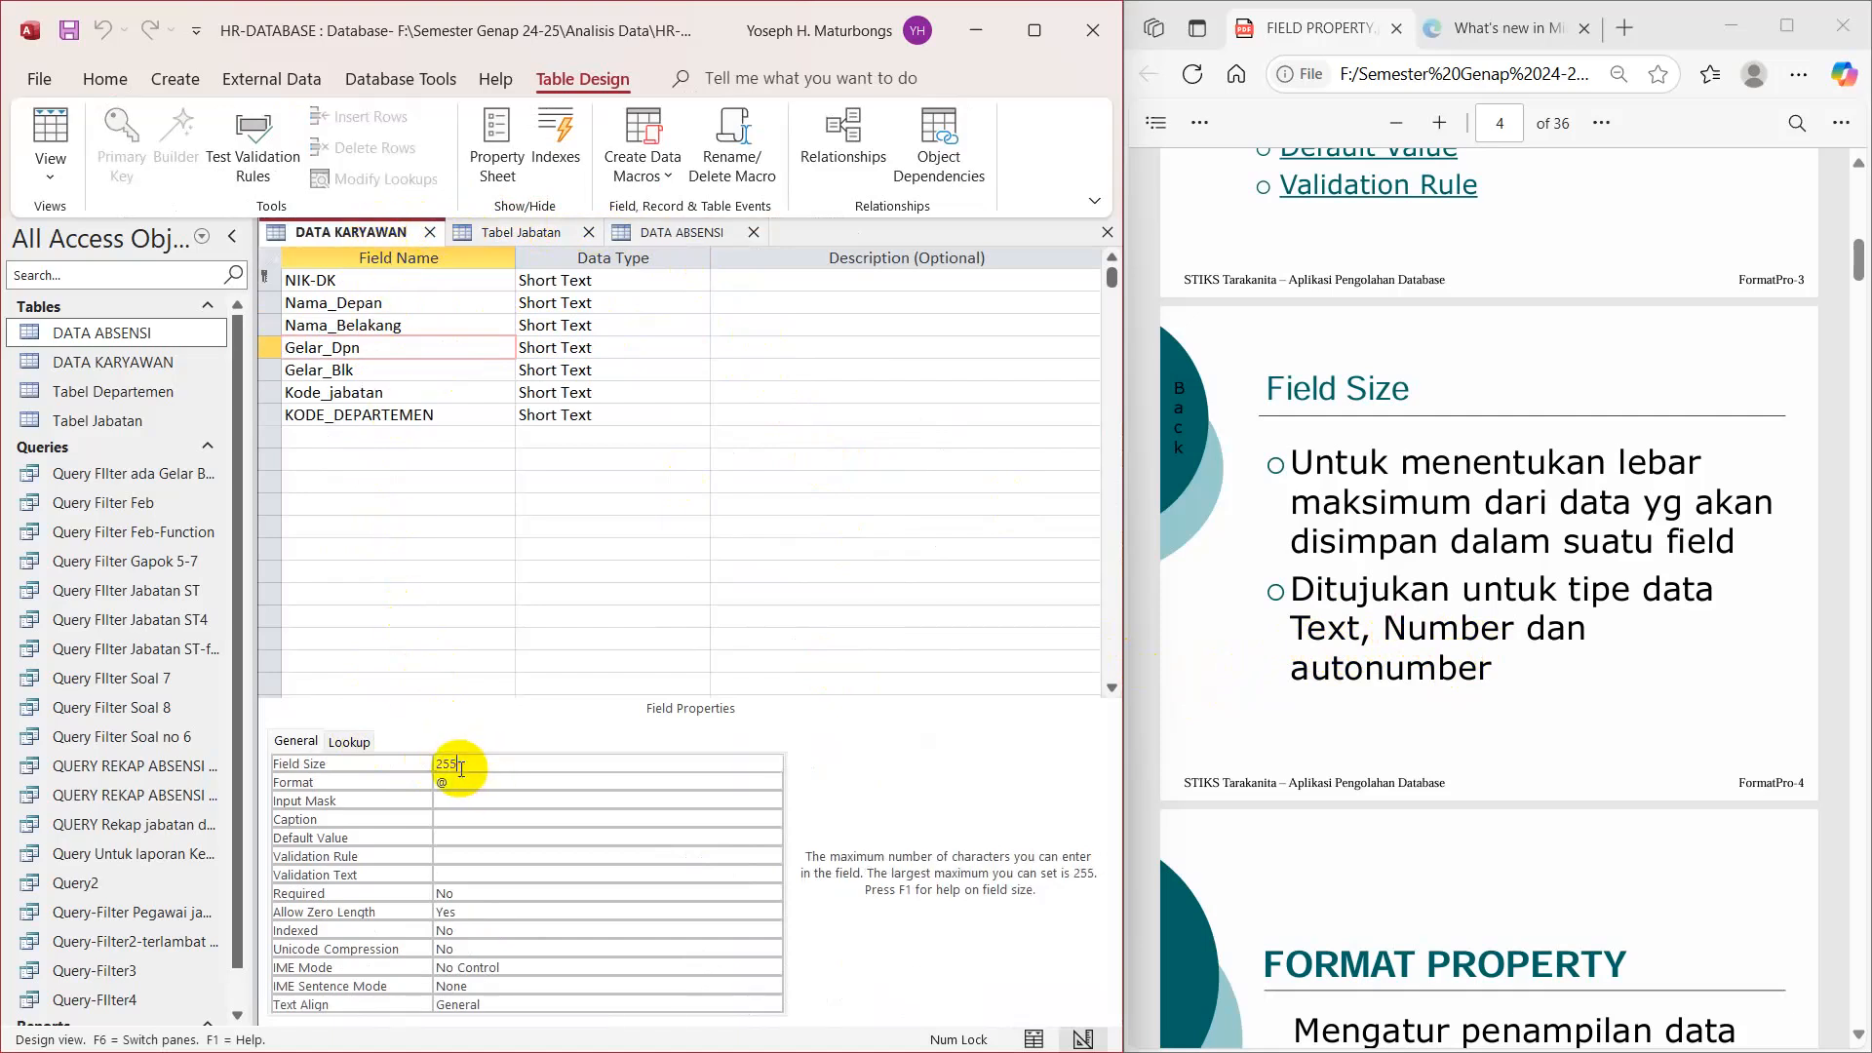
right_click(394, 239)
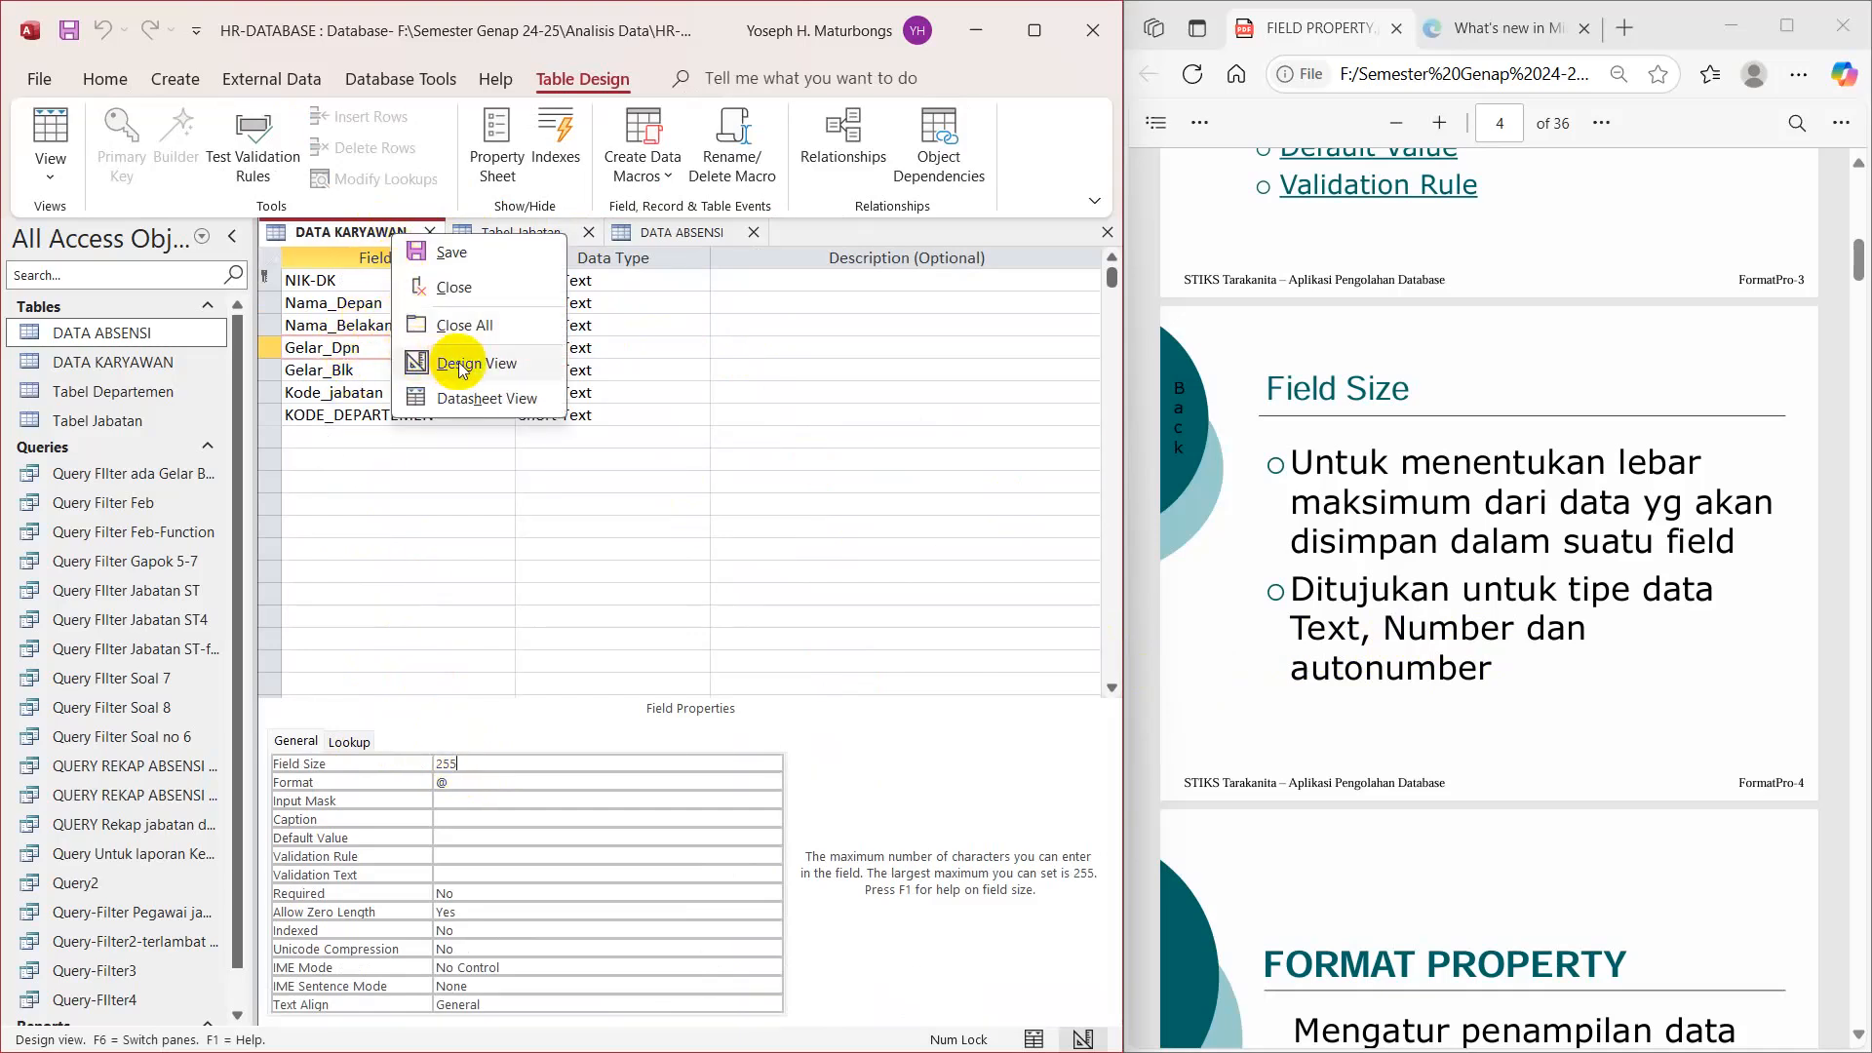
left_click(474, 396)
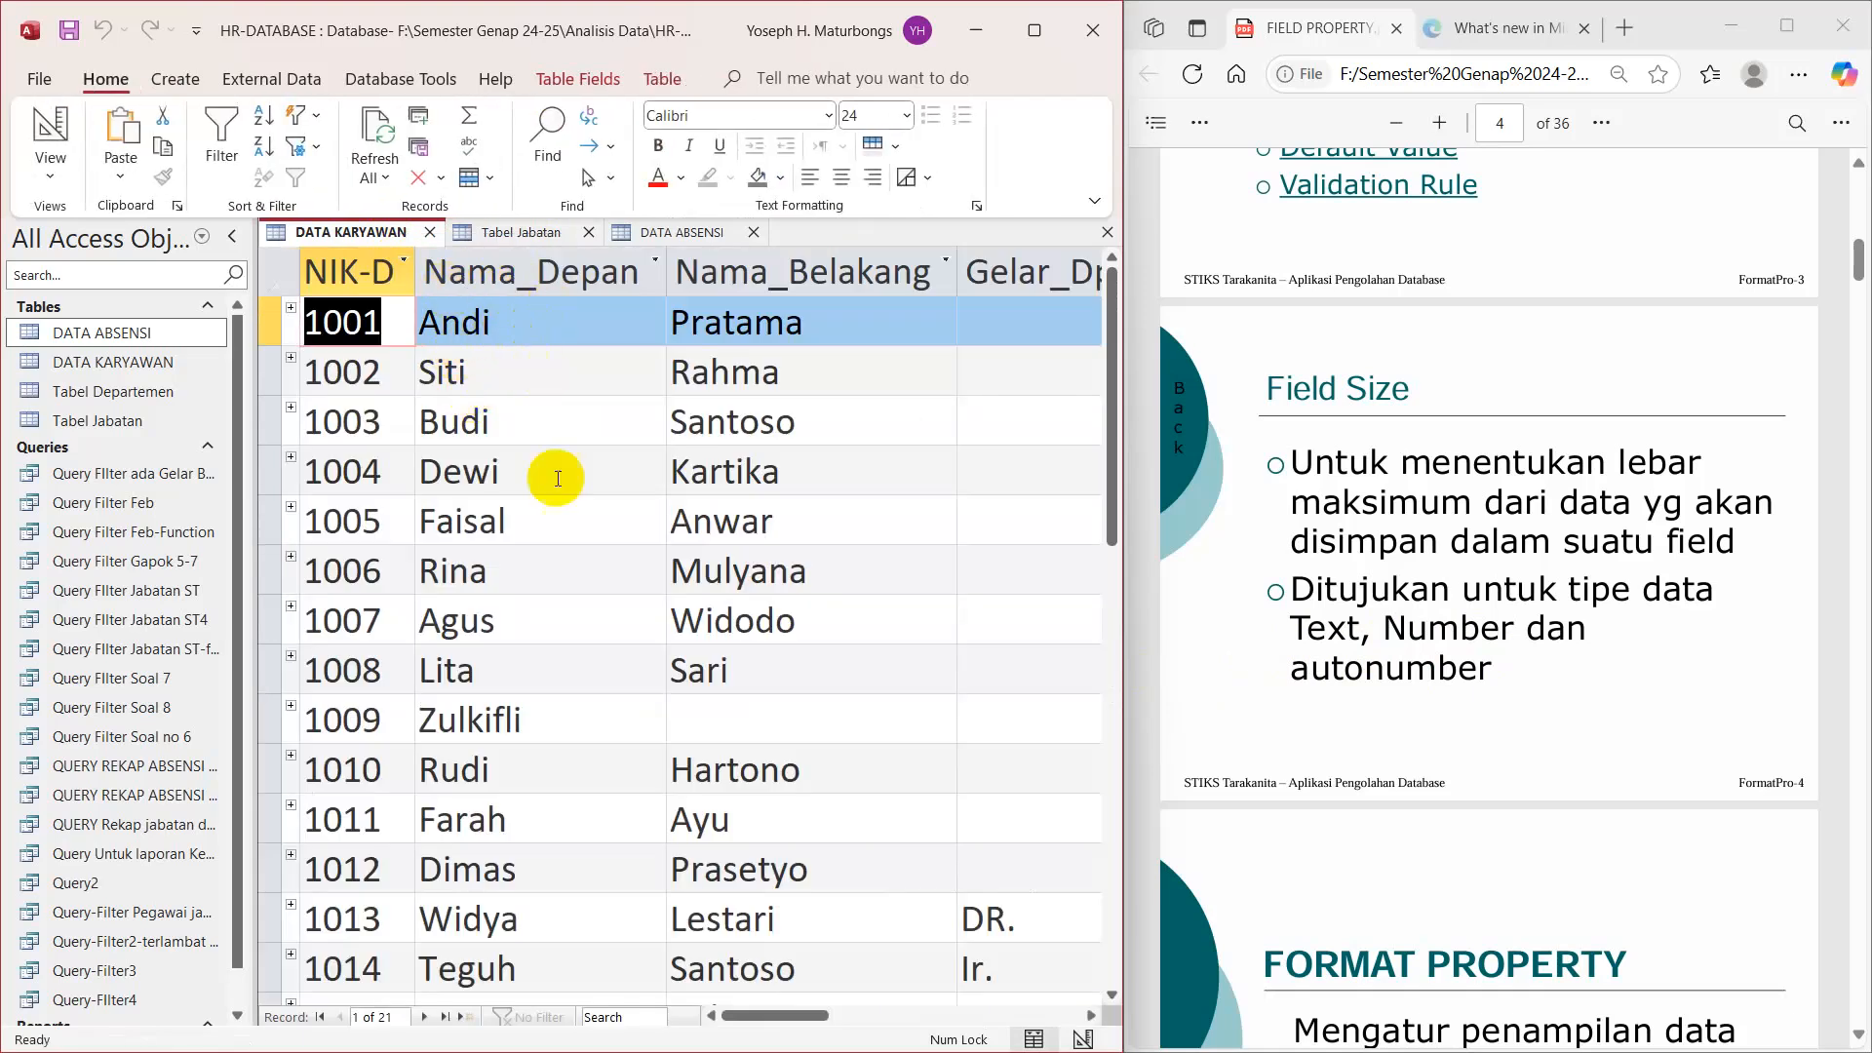
scroll(556, 526, "down", 5)
scroll(565, 571, "up", 5)
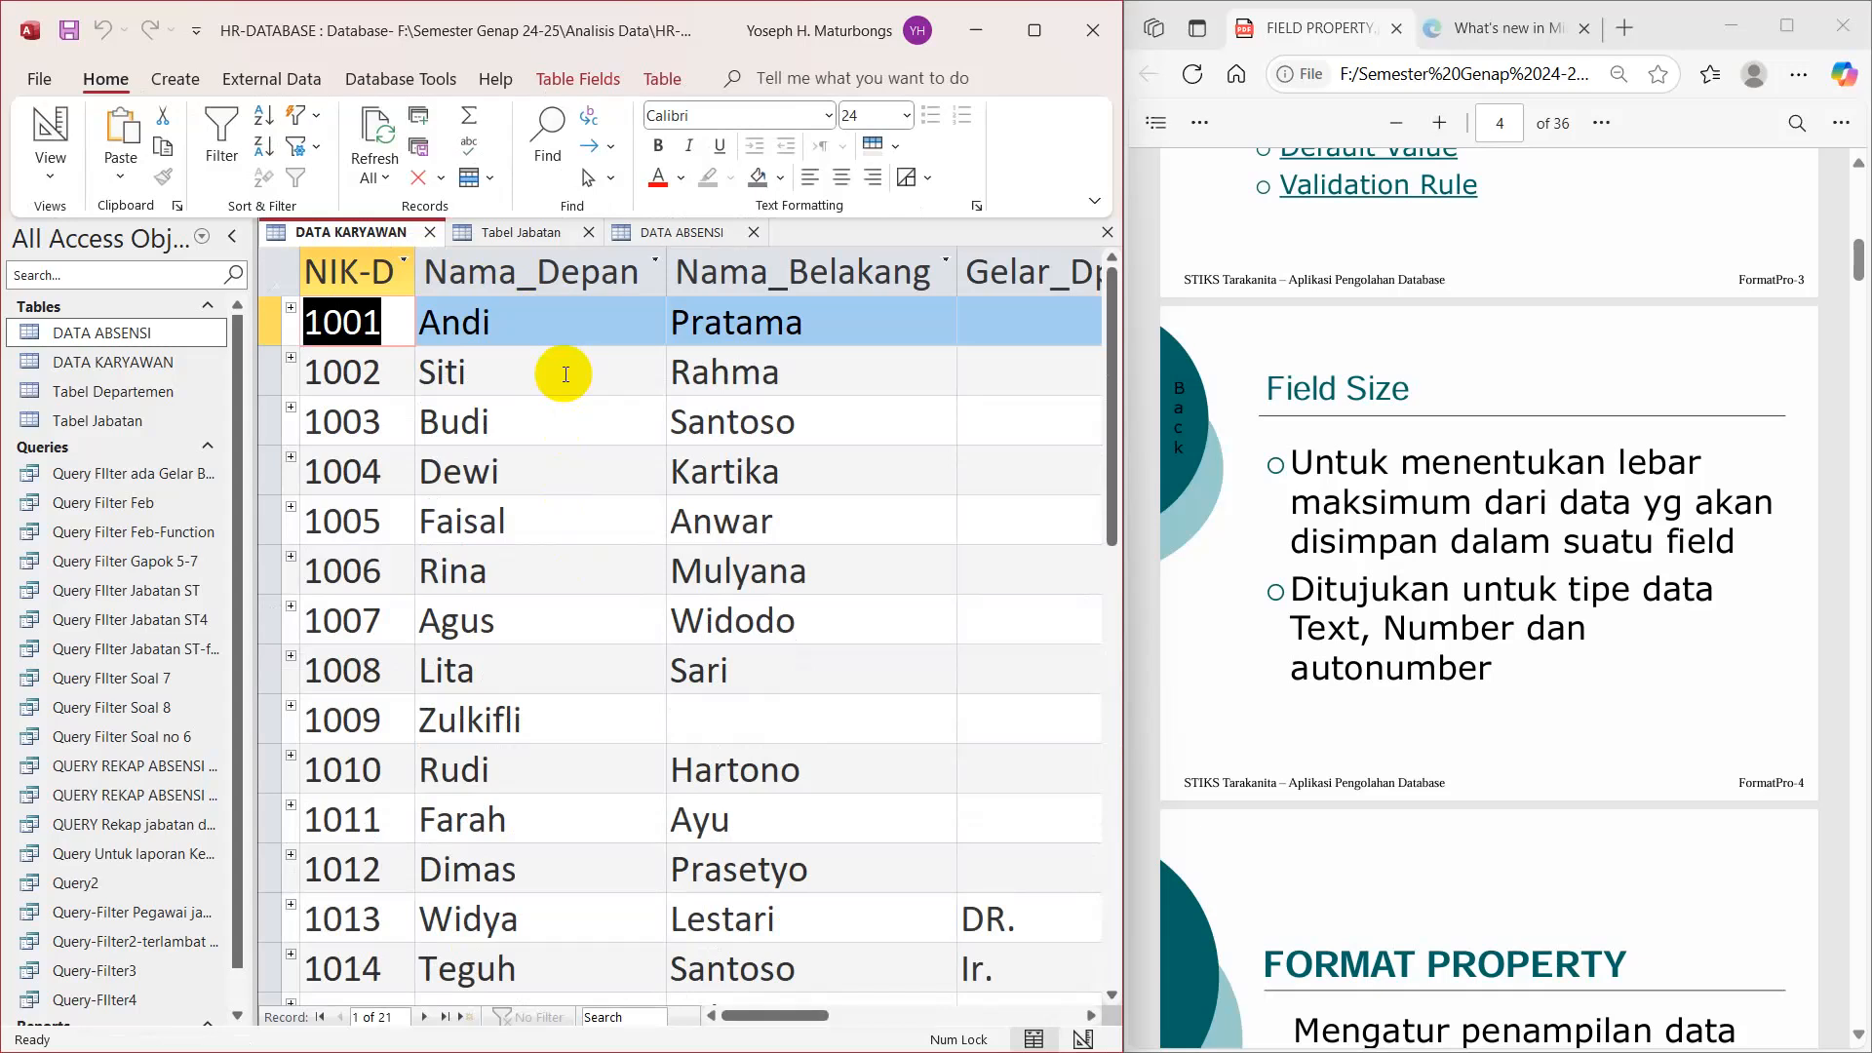
Step: Set the field size of Gelar_Dpn in DATA KARYAWAN to 25, save the table despite possible data loss, and review its records in Datasheet View
right_click(381, 237)
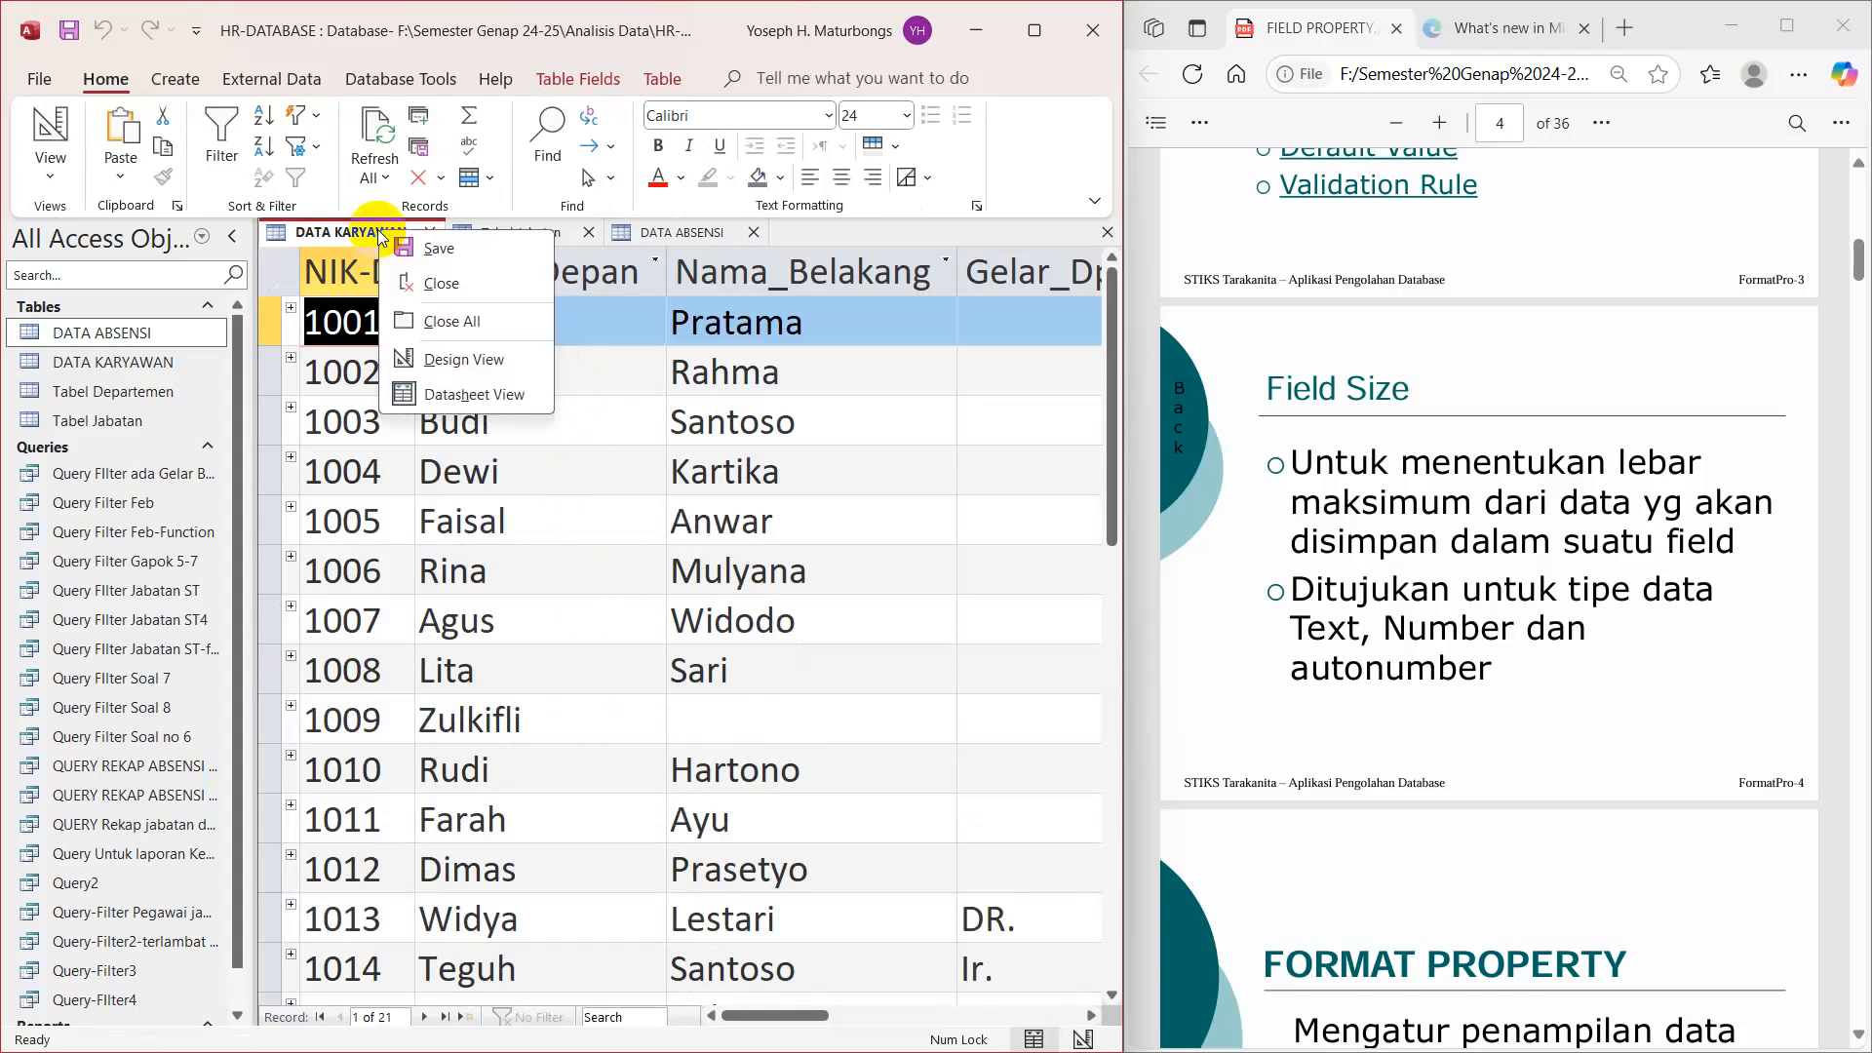
left_click(451, 359)
left_click(492, 770)
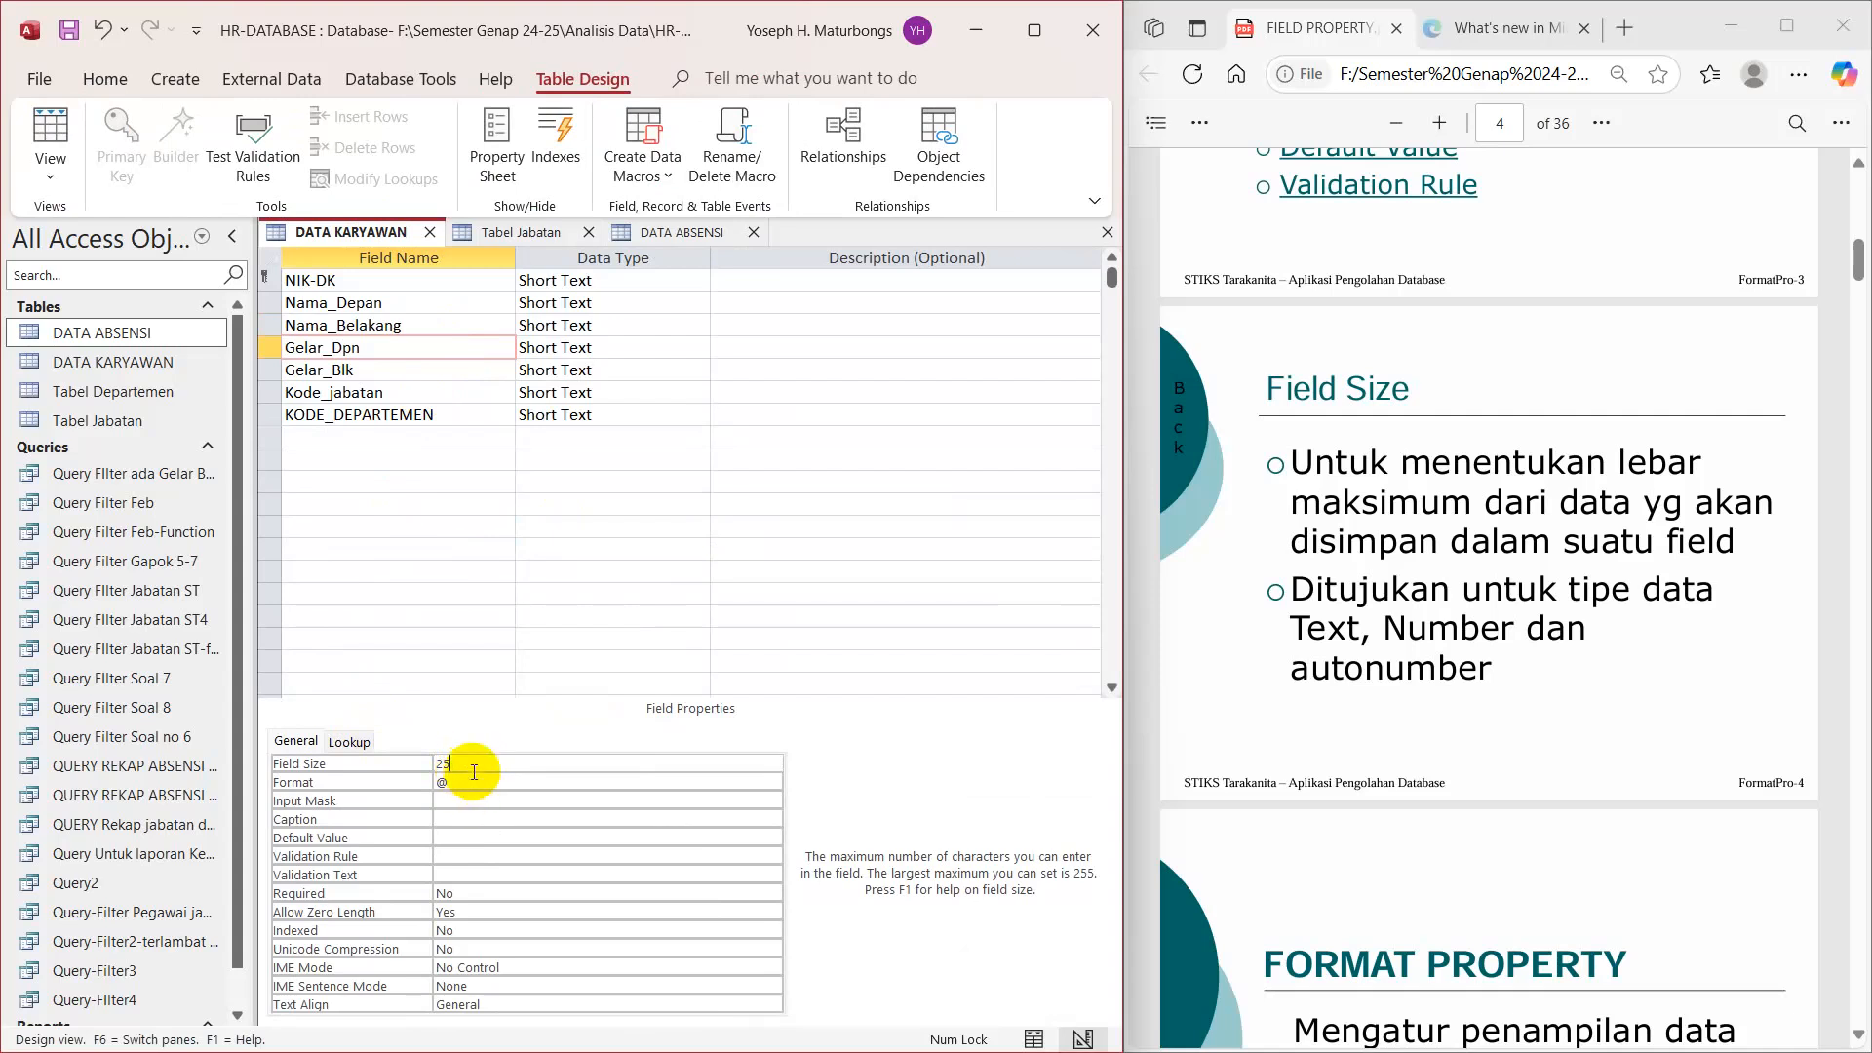
right_click(401, 243)
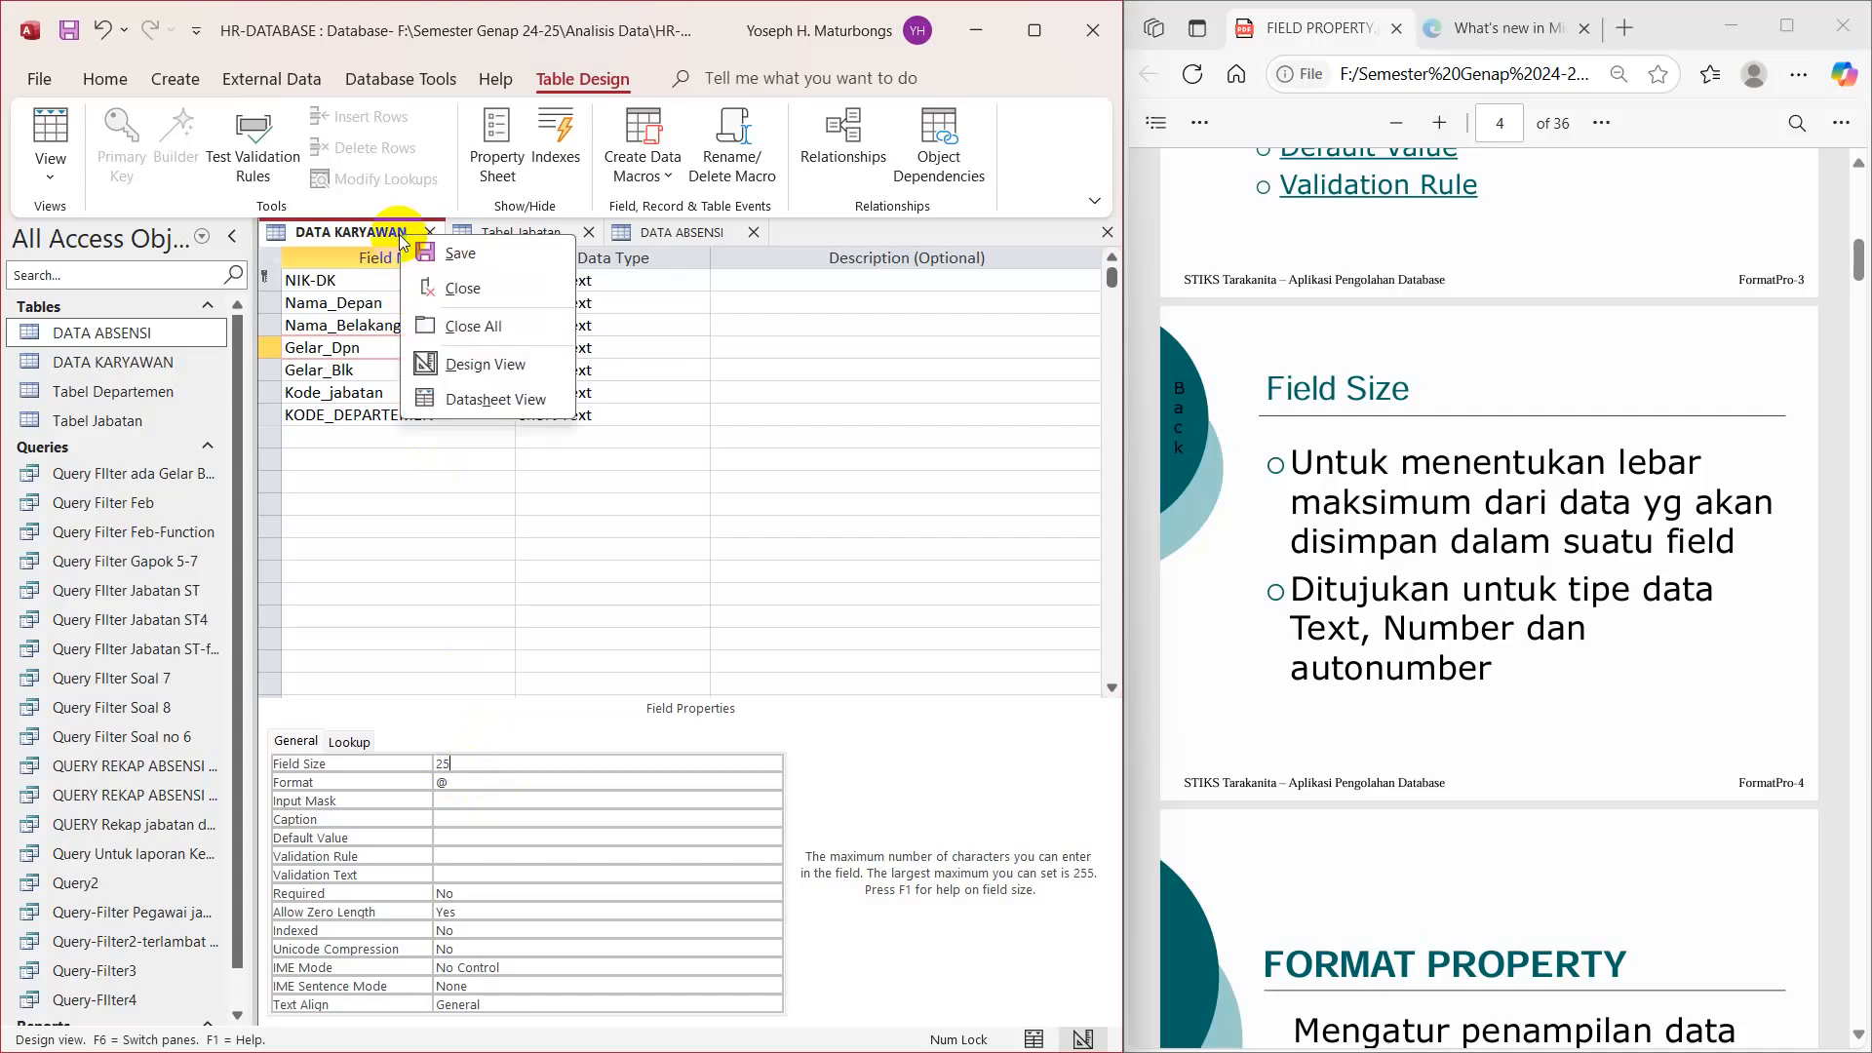
left_click(492, 396)
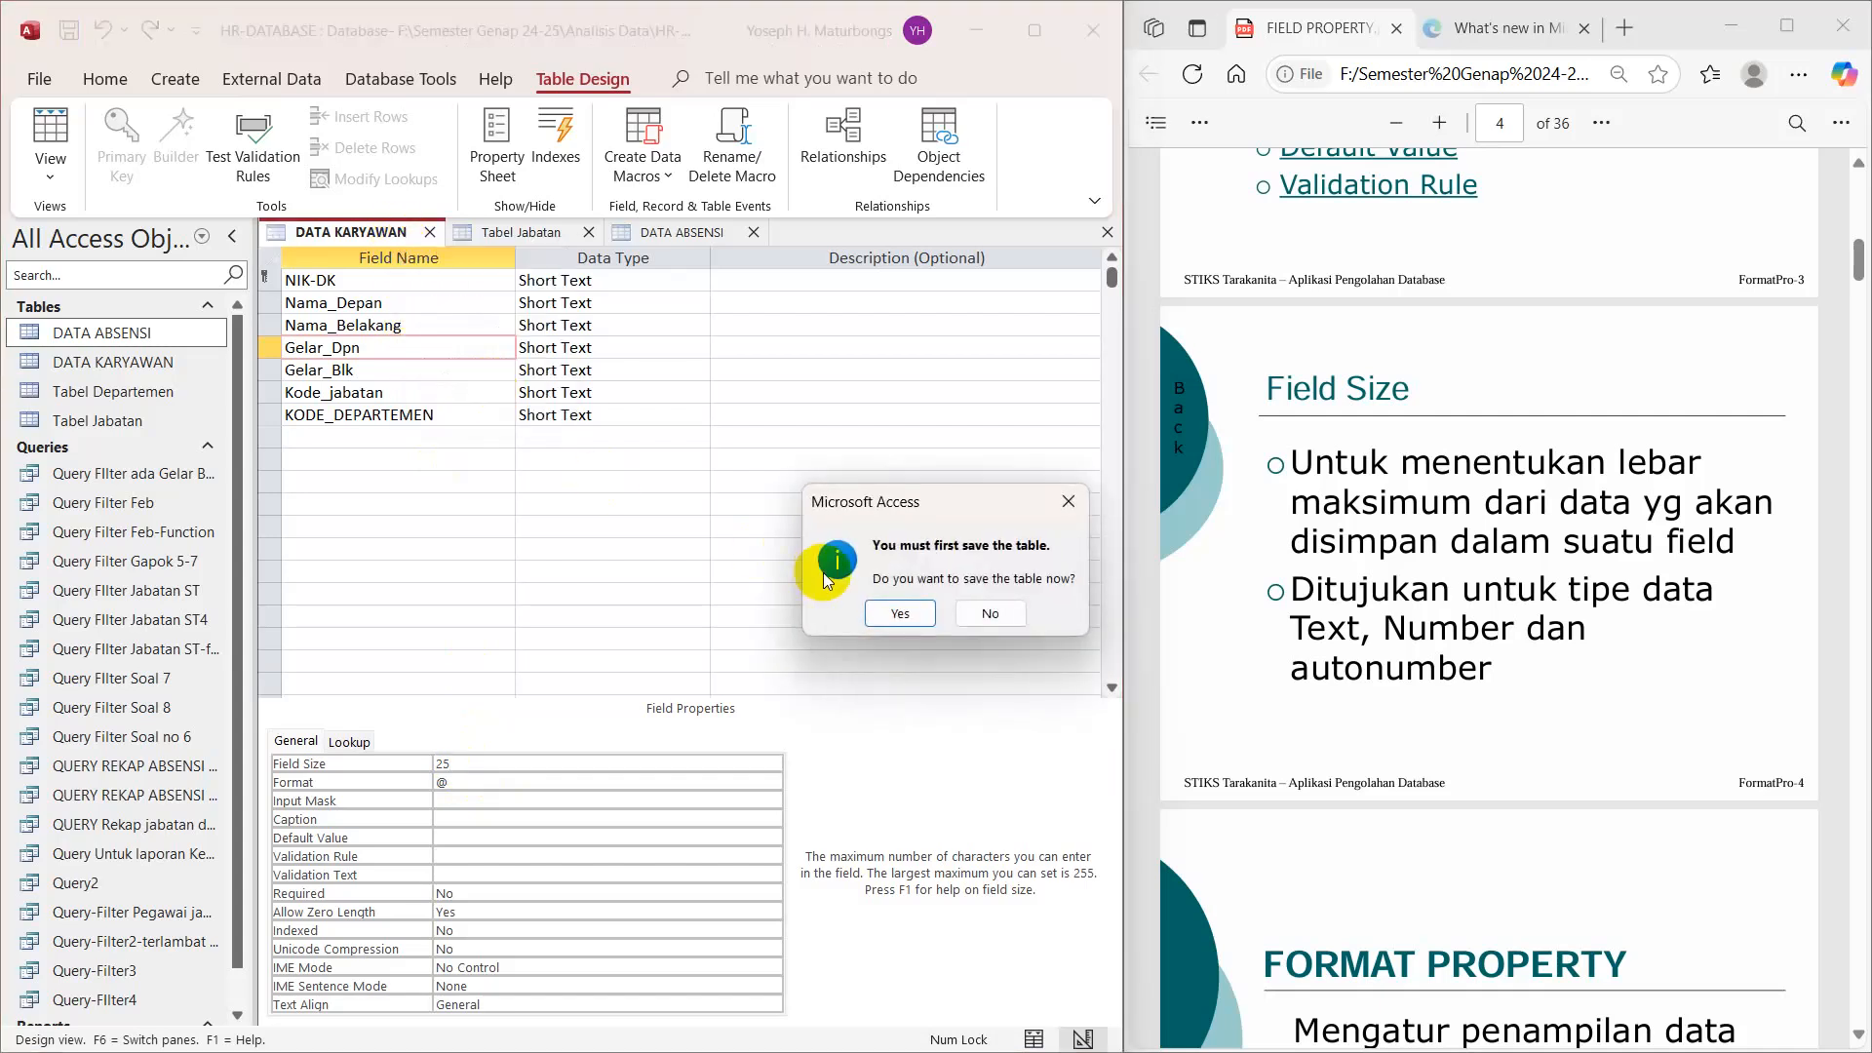
left_click(895, 609)
left_click_drag(773, 493, 556, 387)
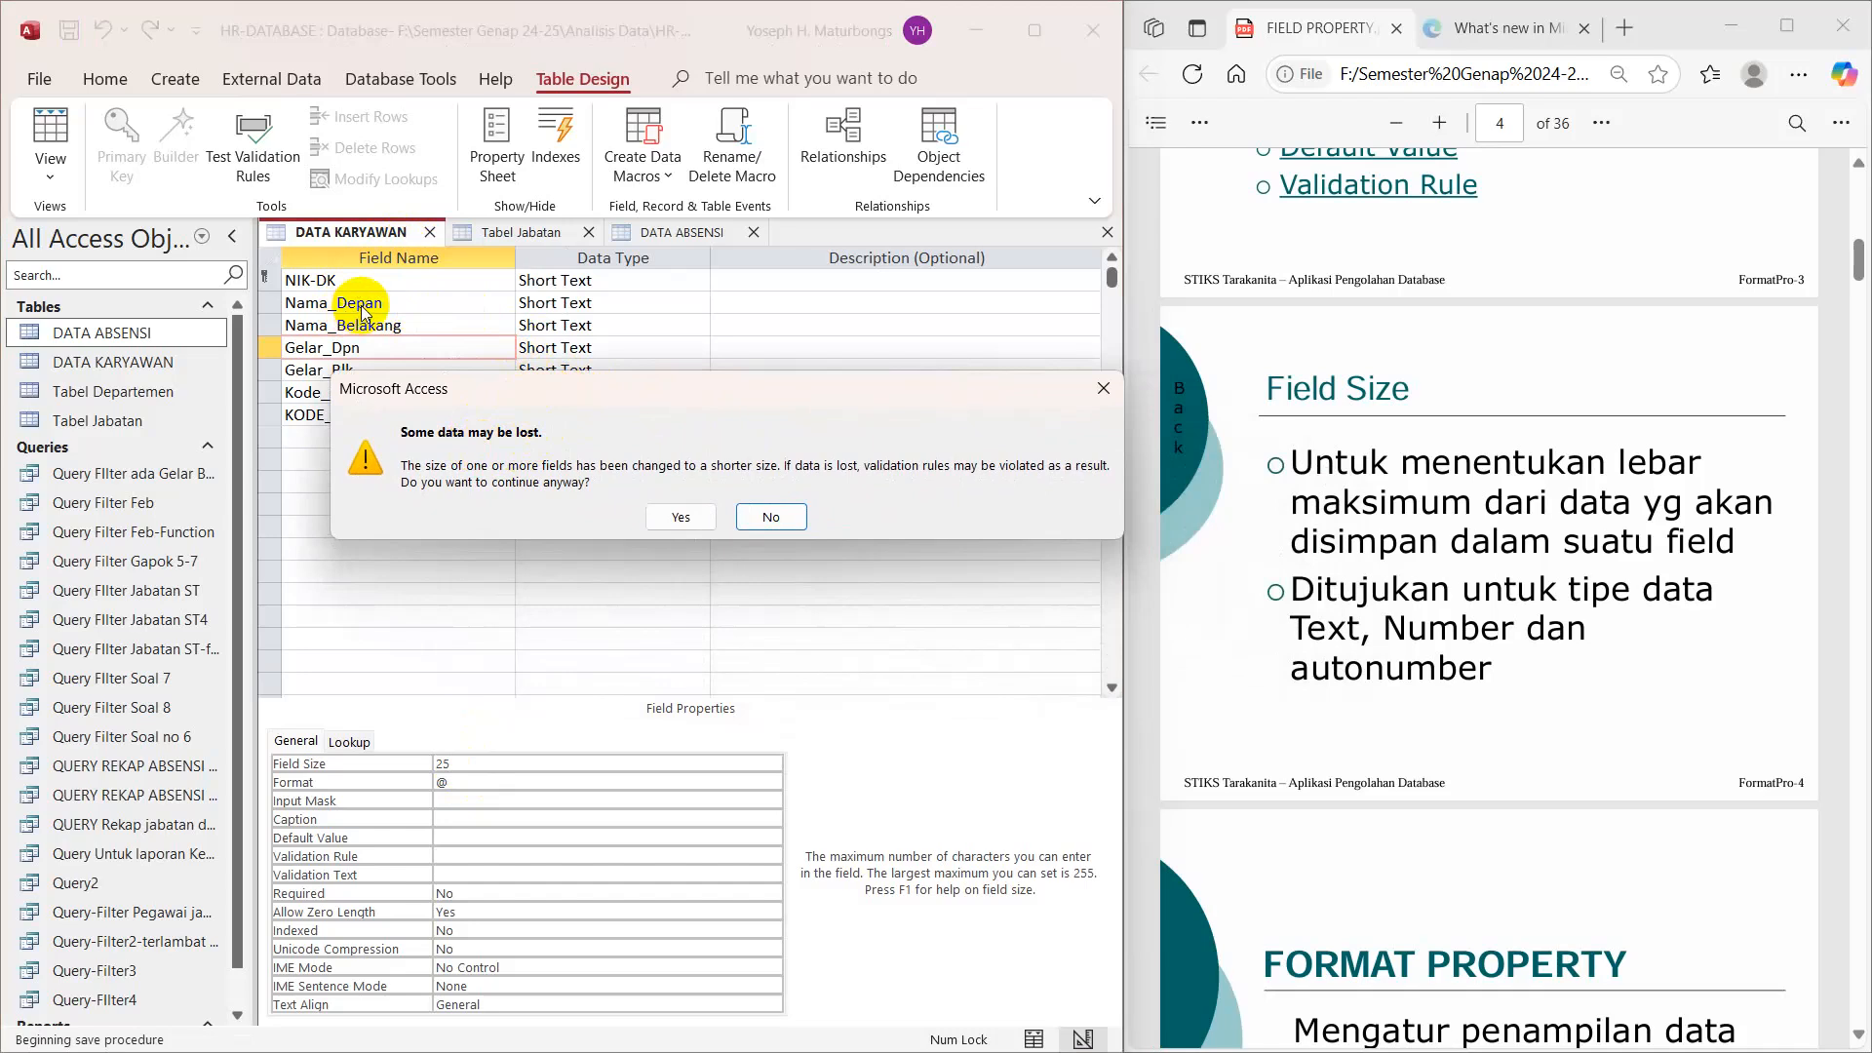
left_click(679, 519)
scroll(563, 677, "down", 2)
scroll(564, 677, "down", 3)
scroll(563, 677, "up", 5)
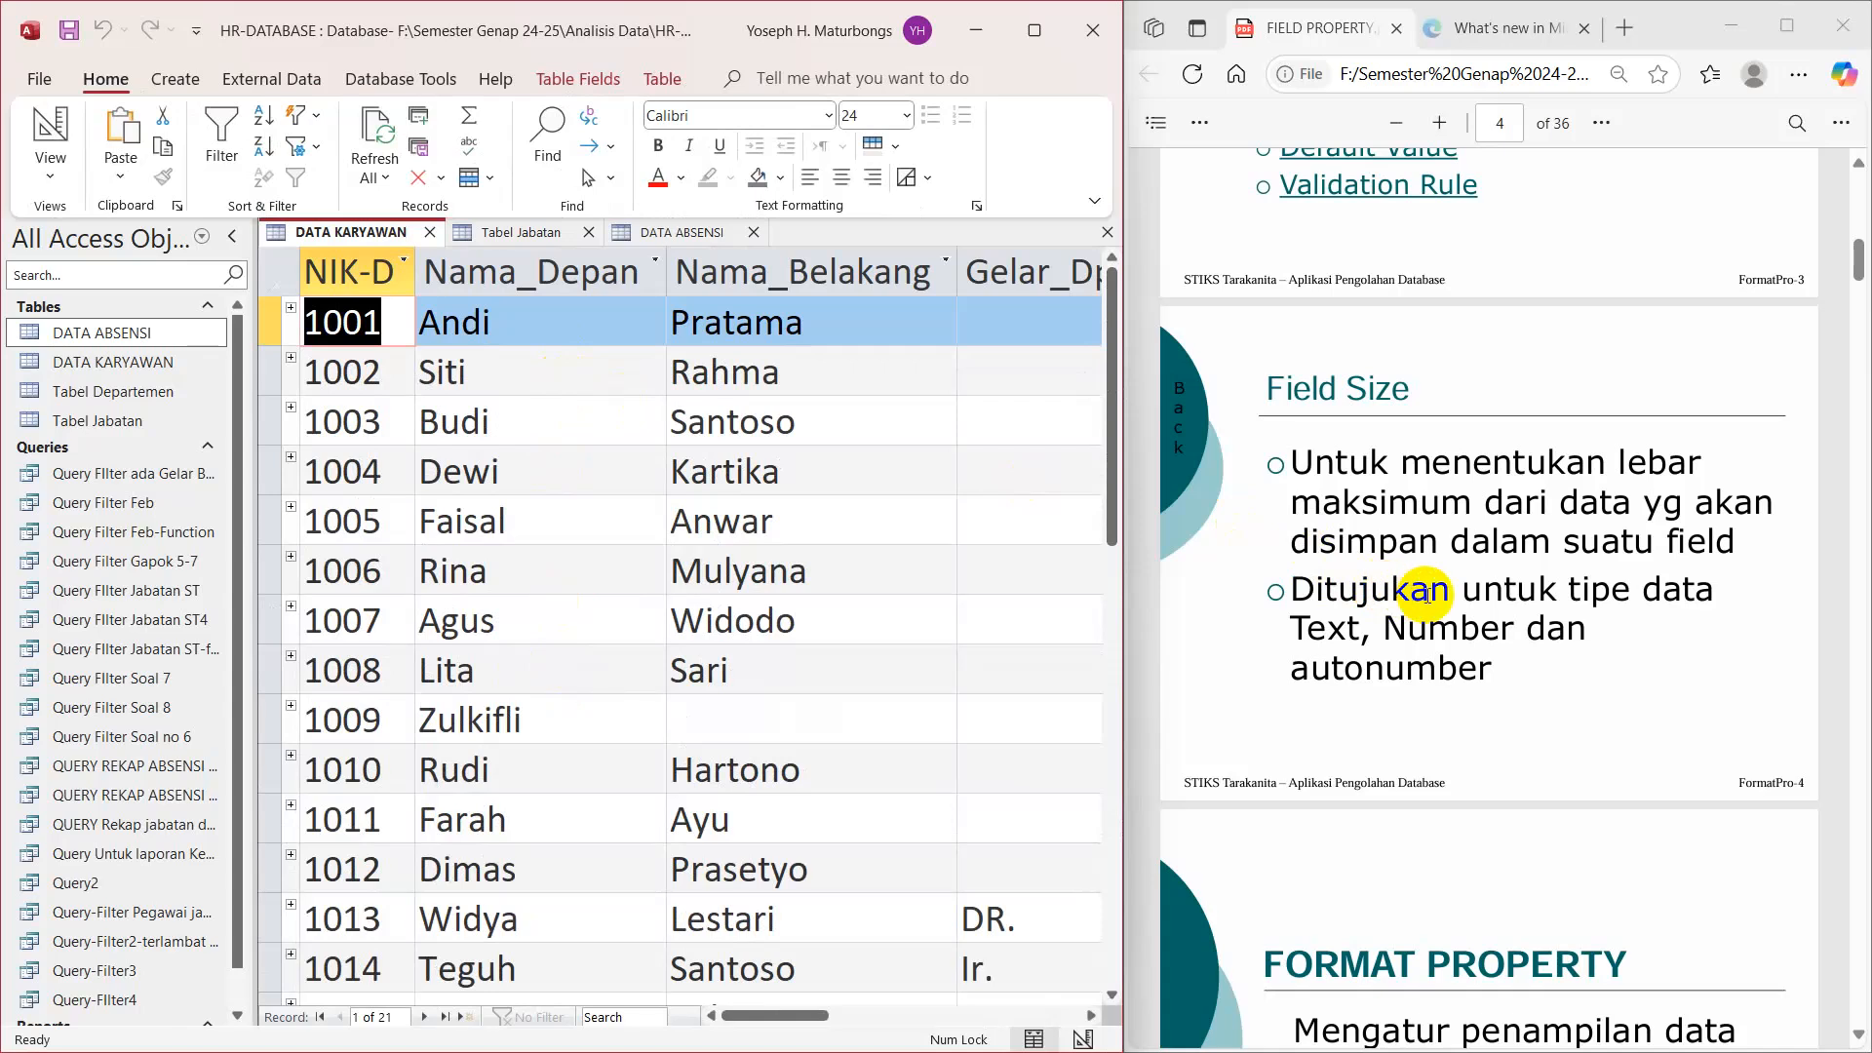
Step: Read the Format Property slide in the PDF and highlight the words "Text atau Memo"
scroll(1427, 594, "down", 4)
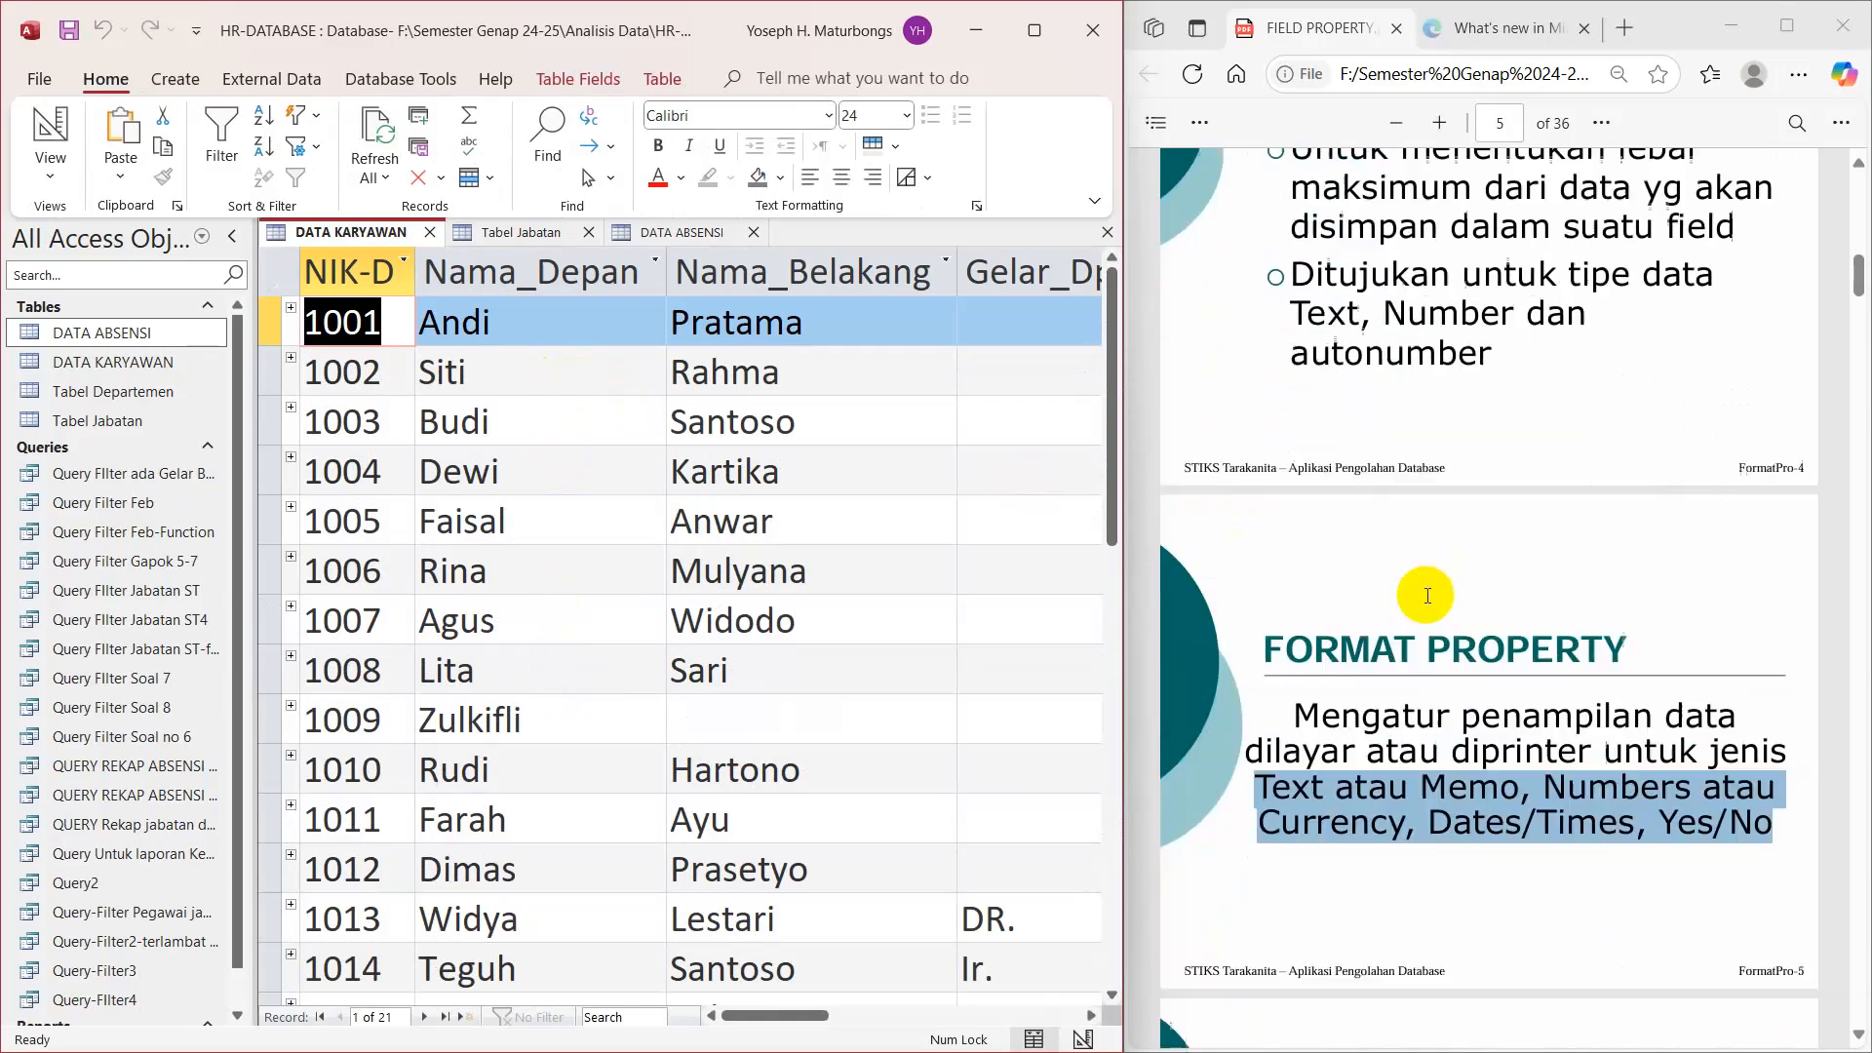
scroll(1429, 596, "down", 2)
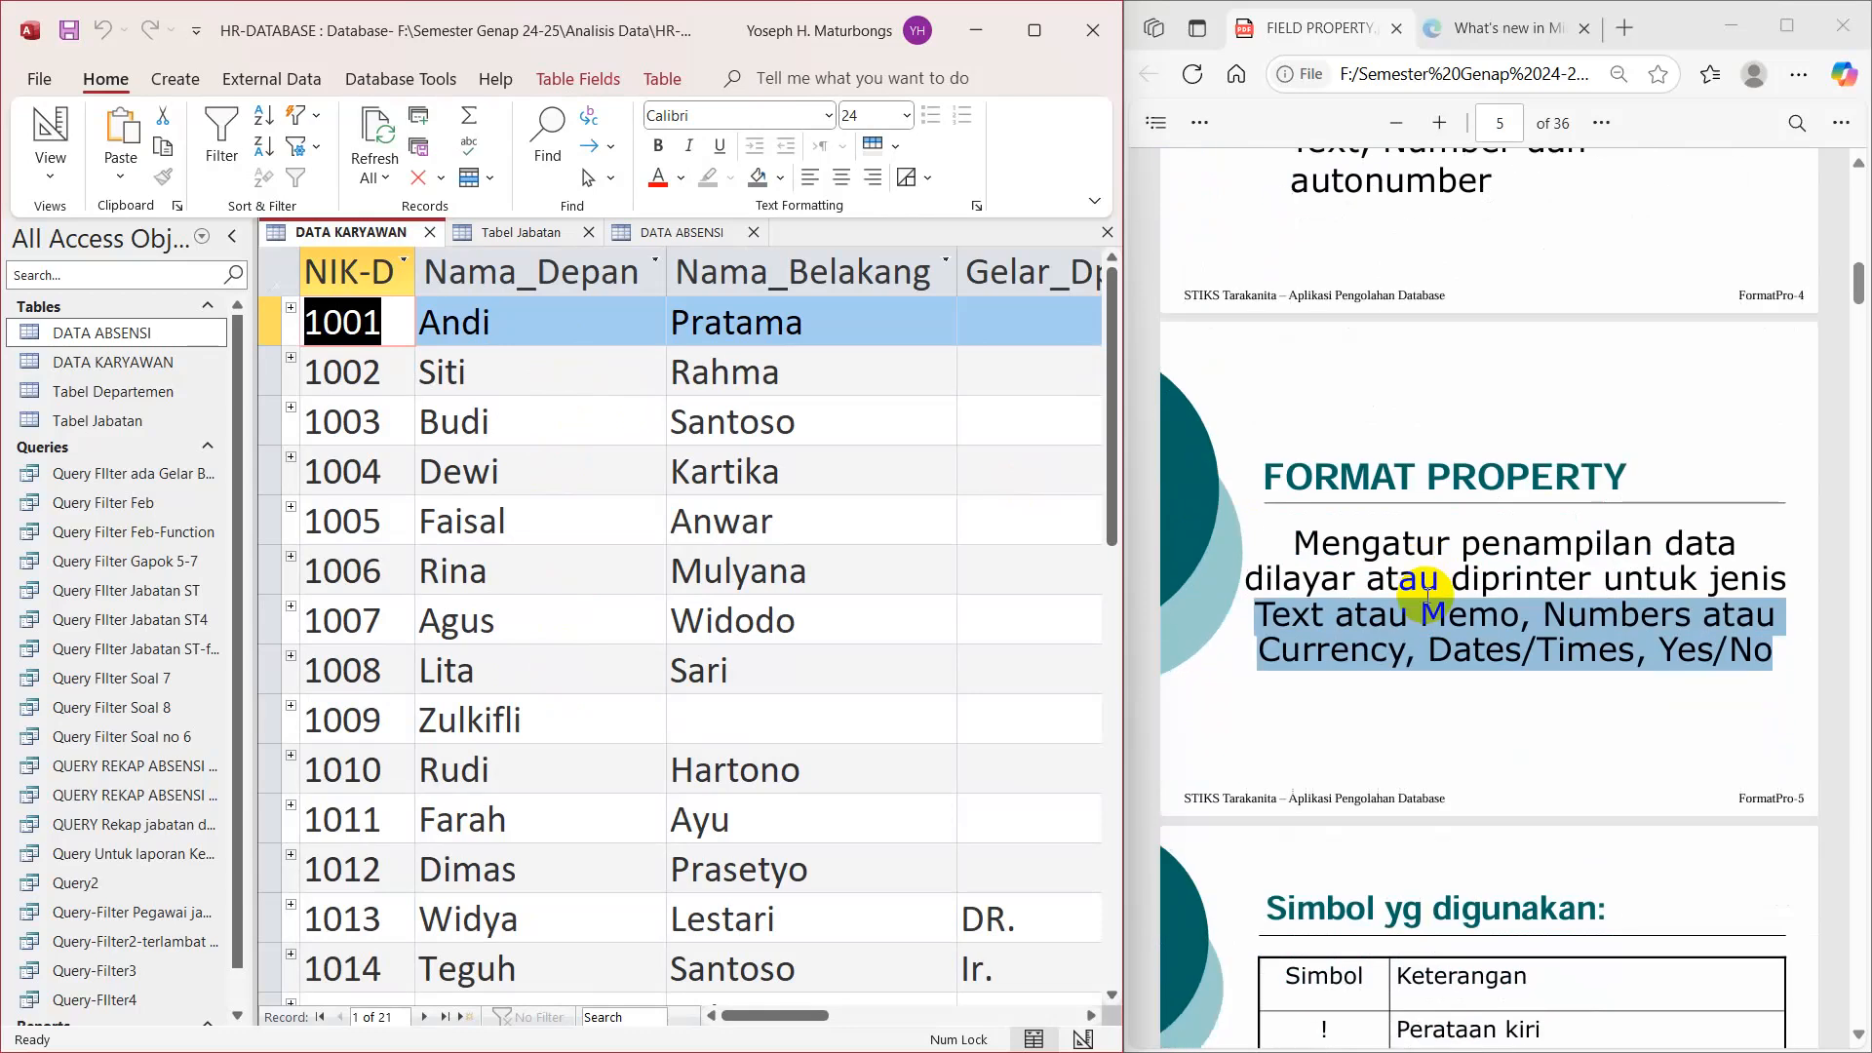
left_click(1404, 600)
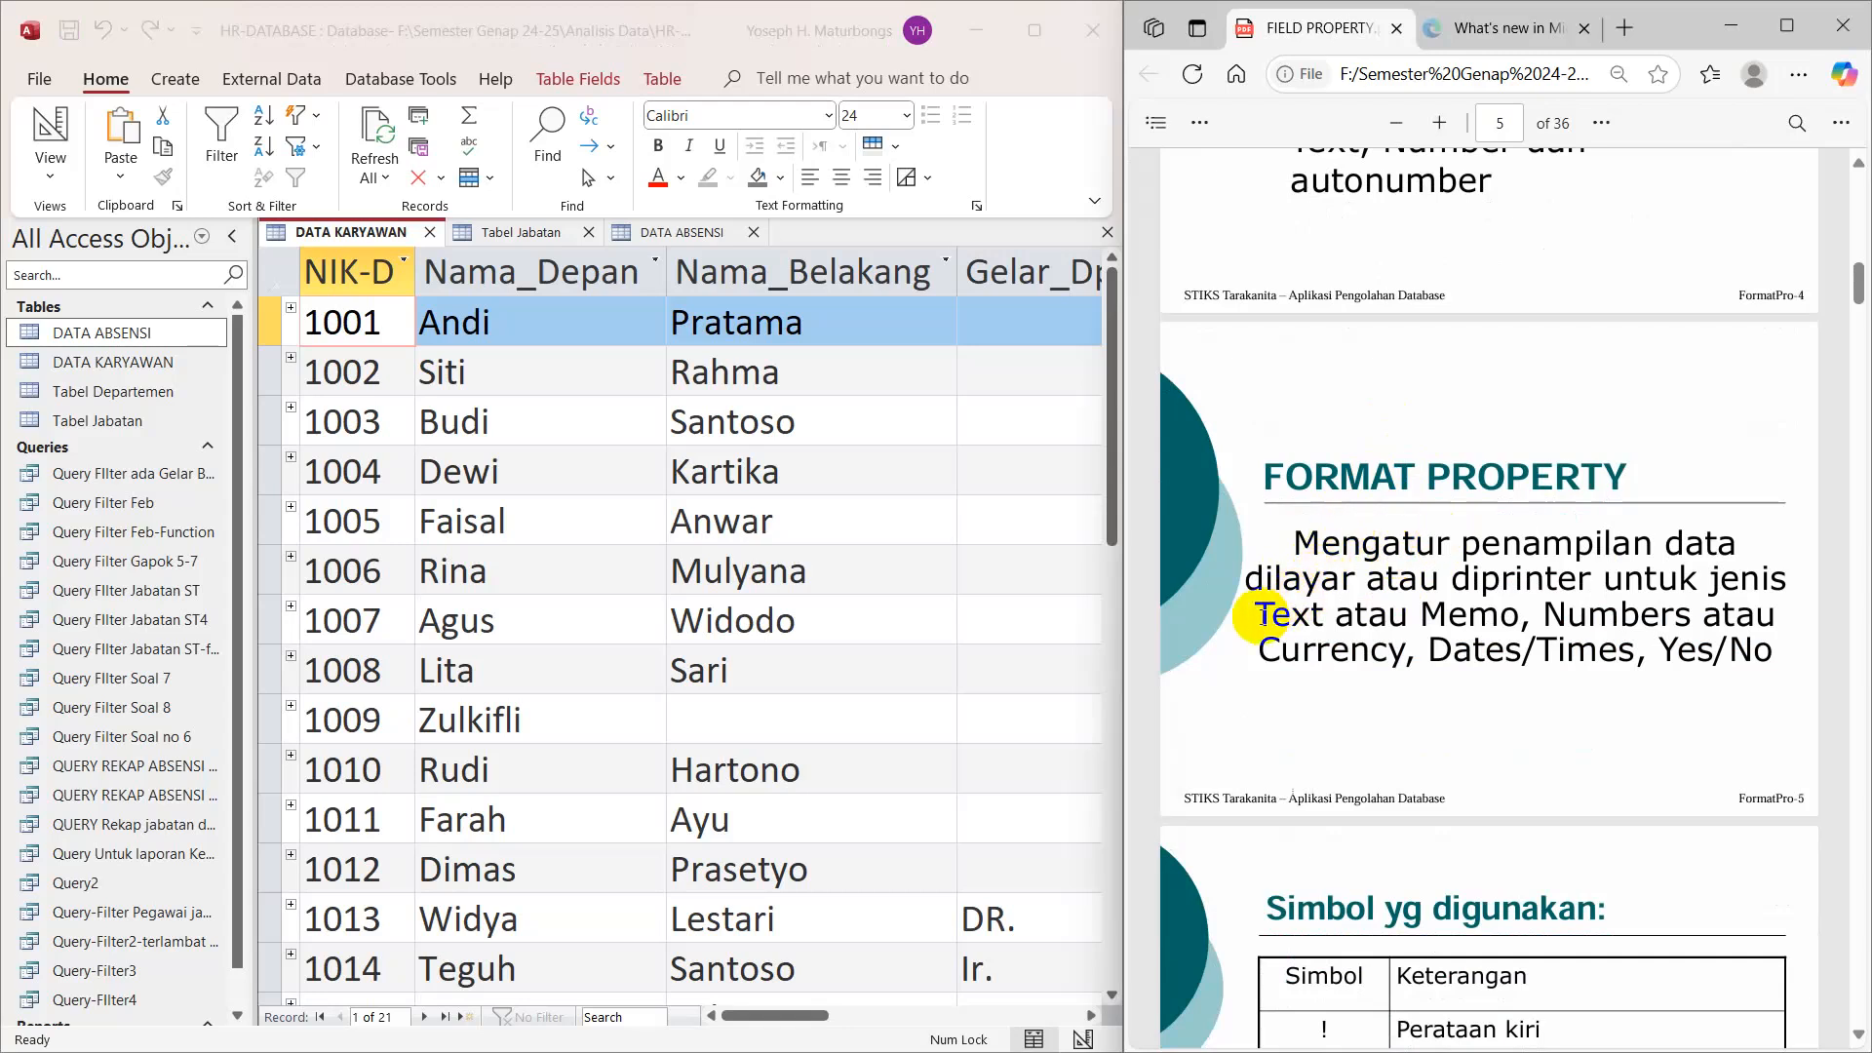
left_click_drag(1260, 614, 1508, 612)
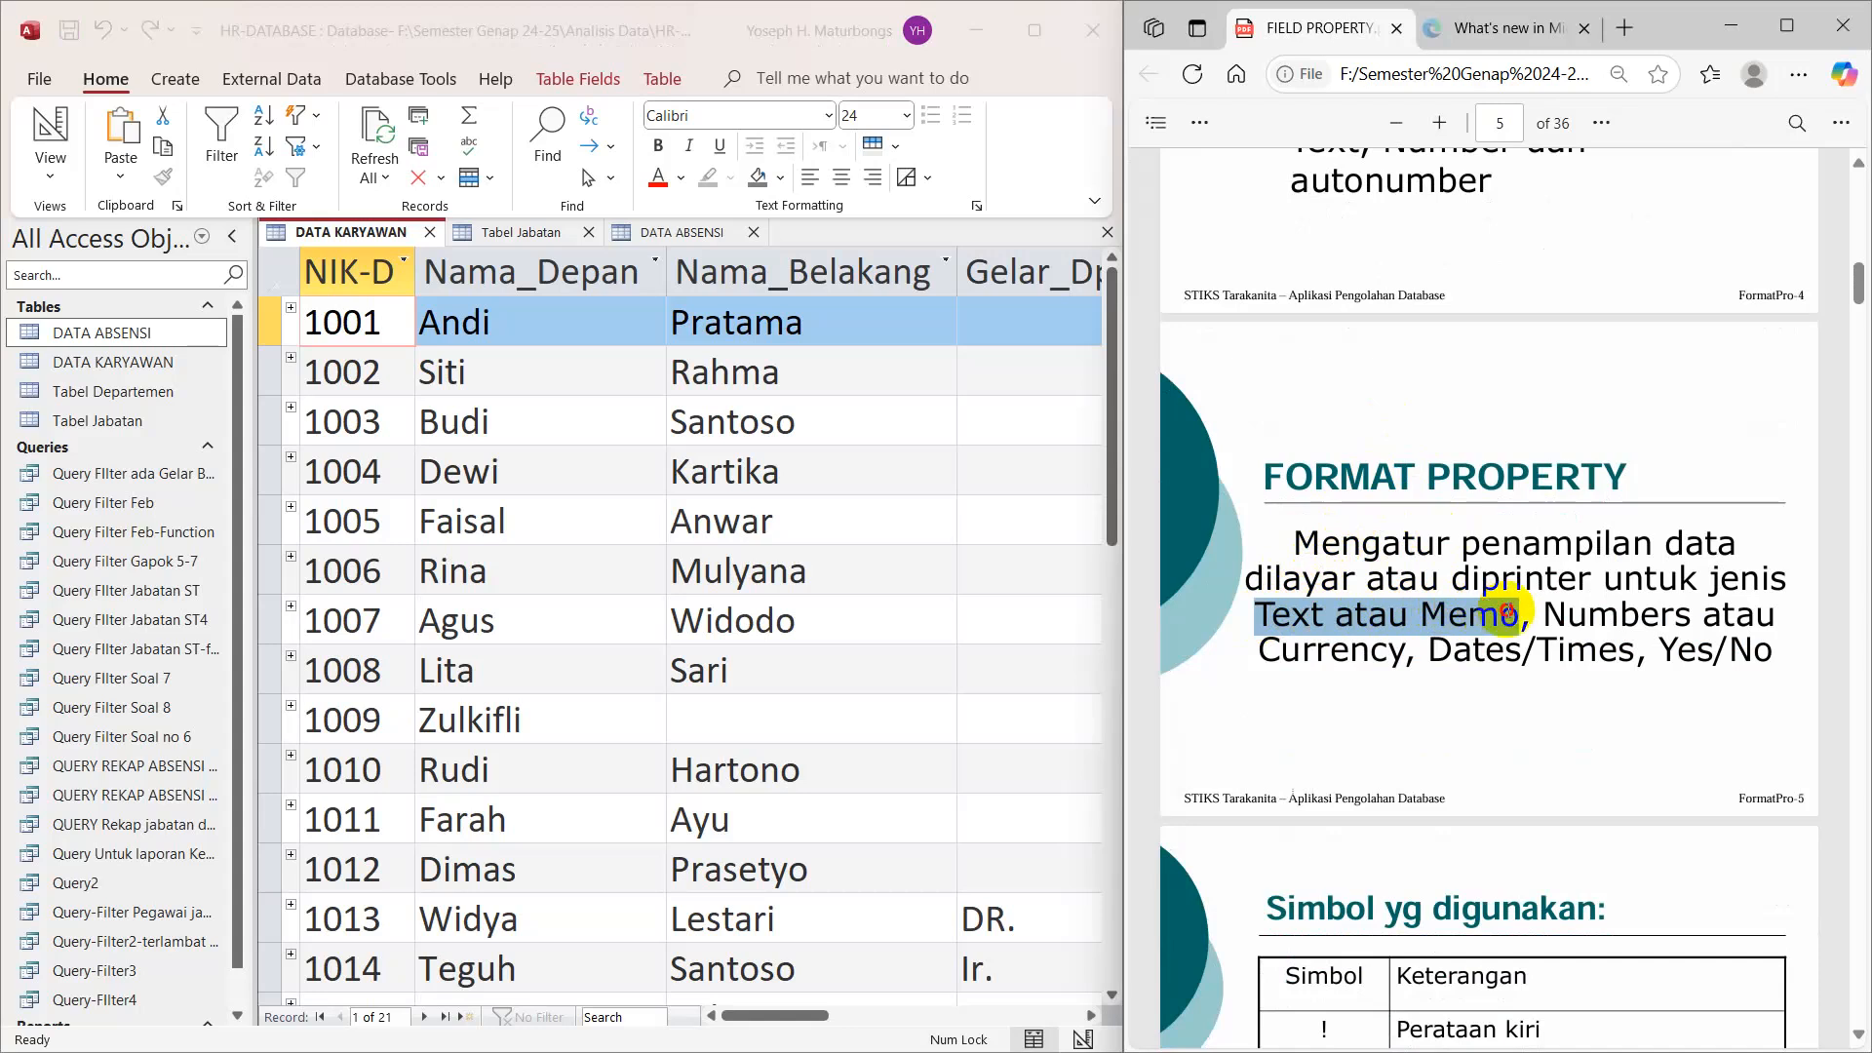
mouse_move(1612, 622)
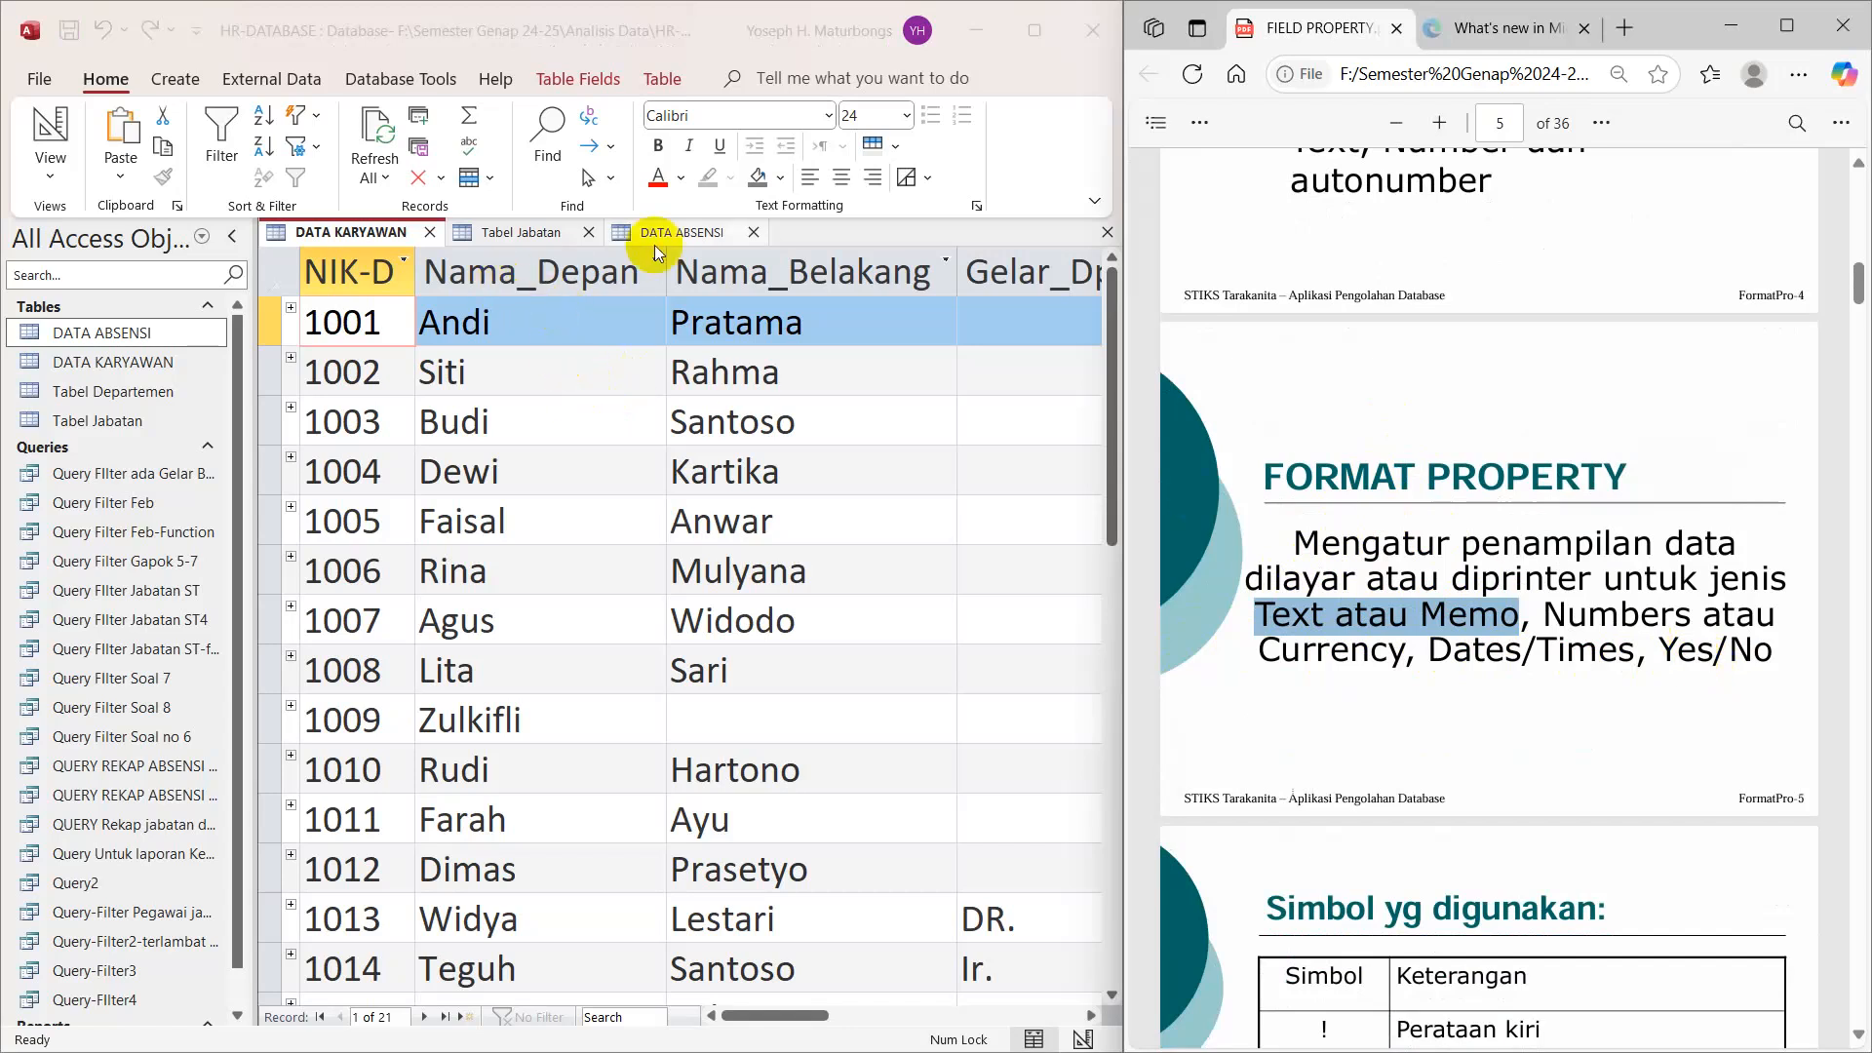
Step: Inspect the field properties of Jam_Masuk and KODE PENCATATAN in DATA ABSENSI, and read the "Simbol yg digunakan" slide in the PDF
left_click(681, 232)
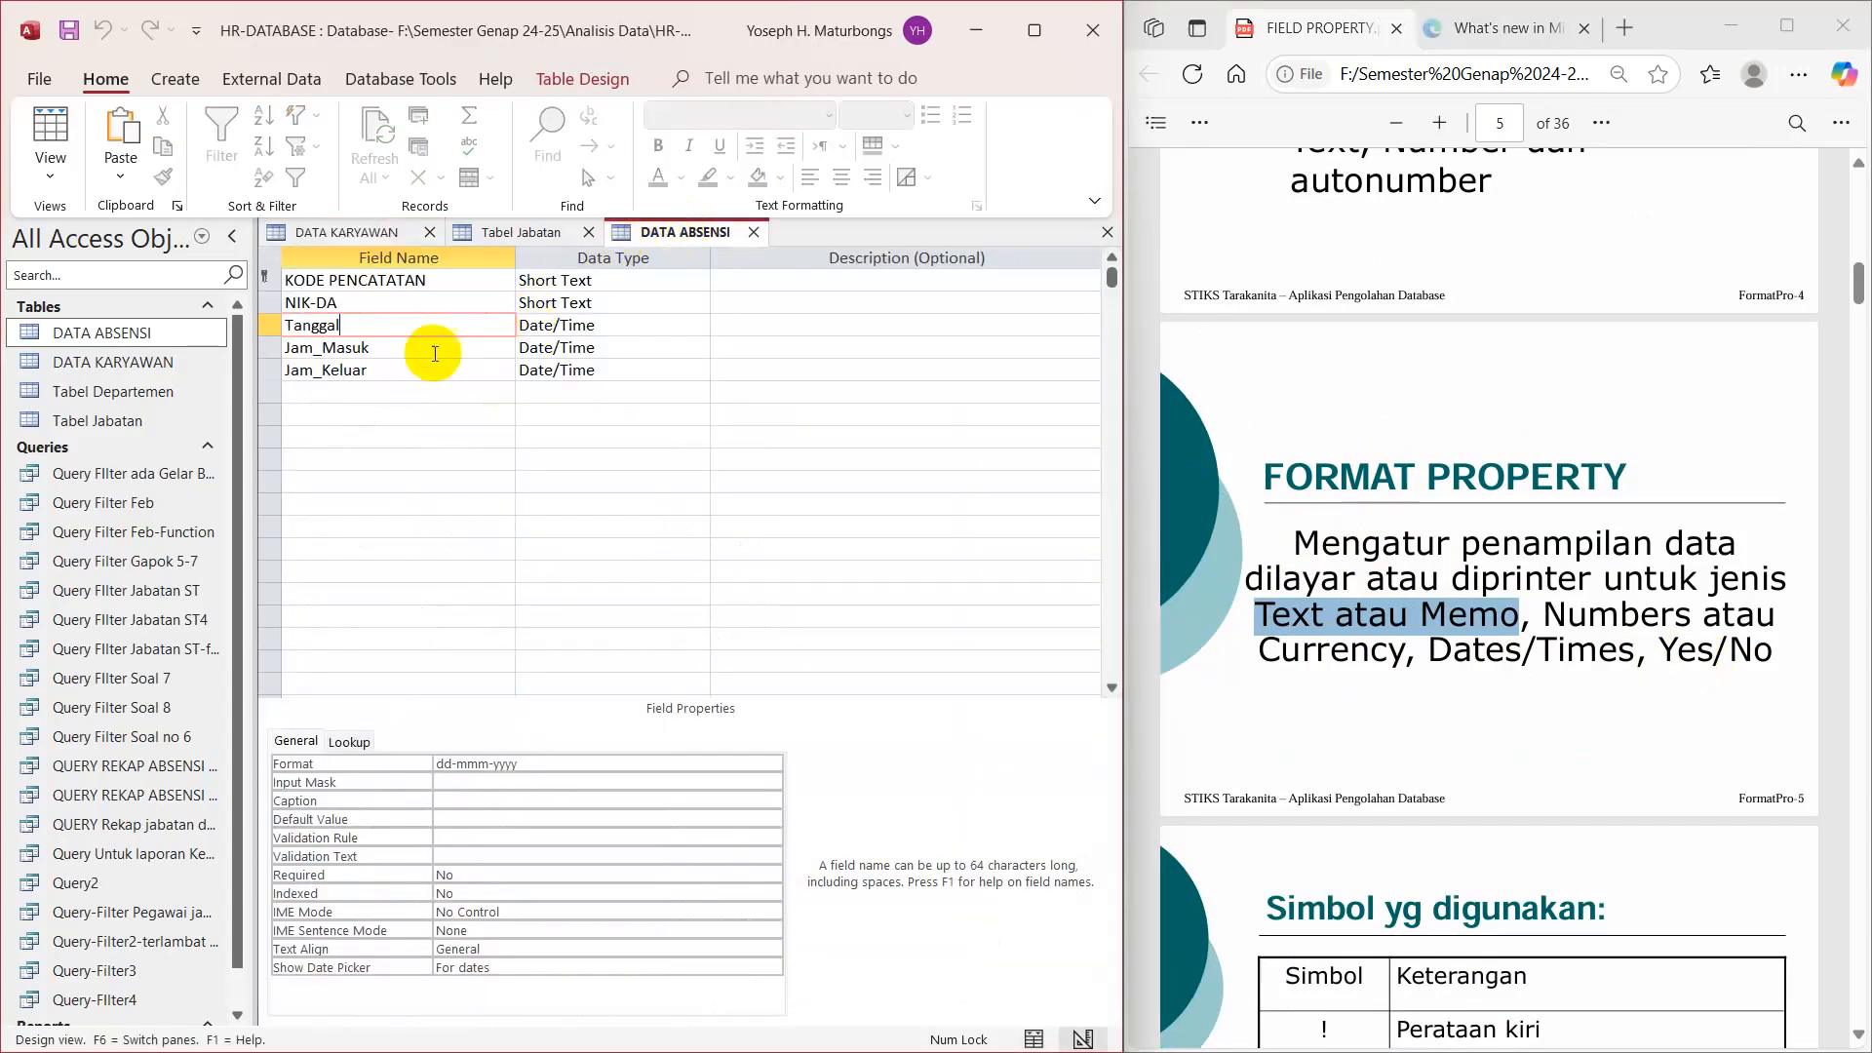
left_click(377, 348)
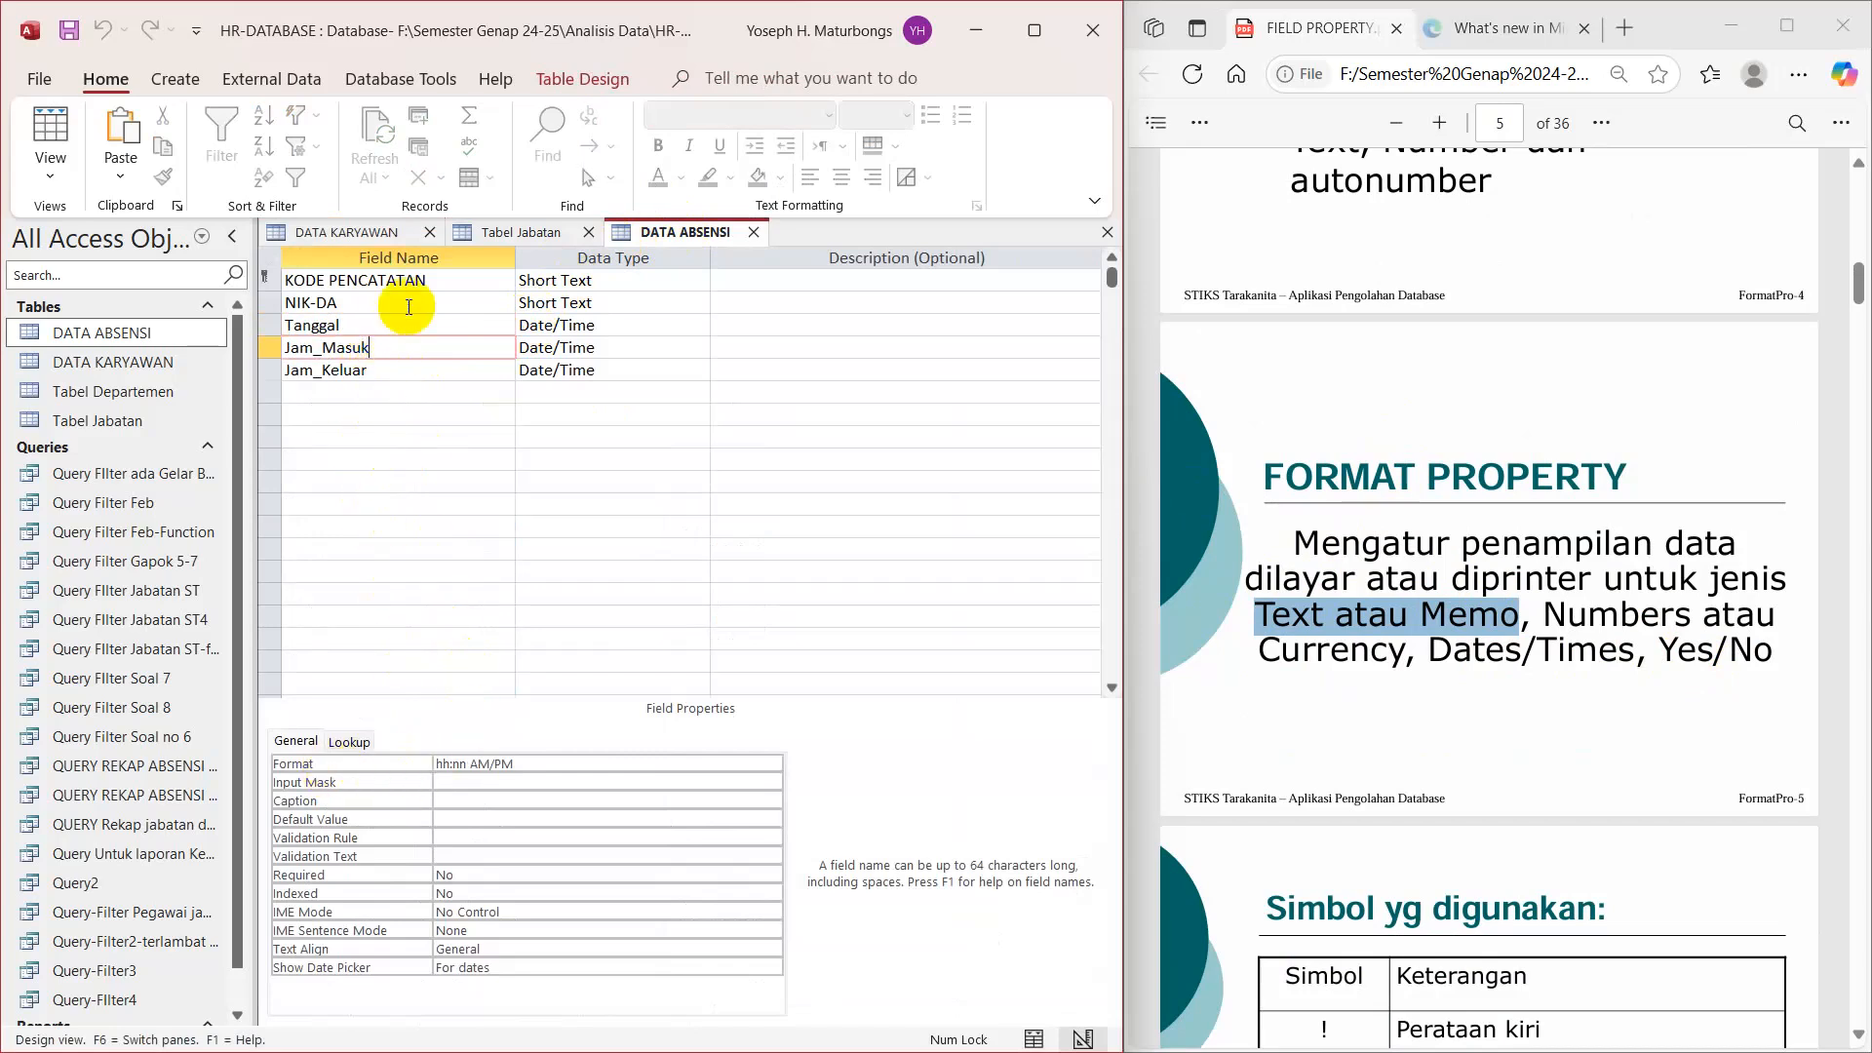
left_click(465, 282)
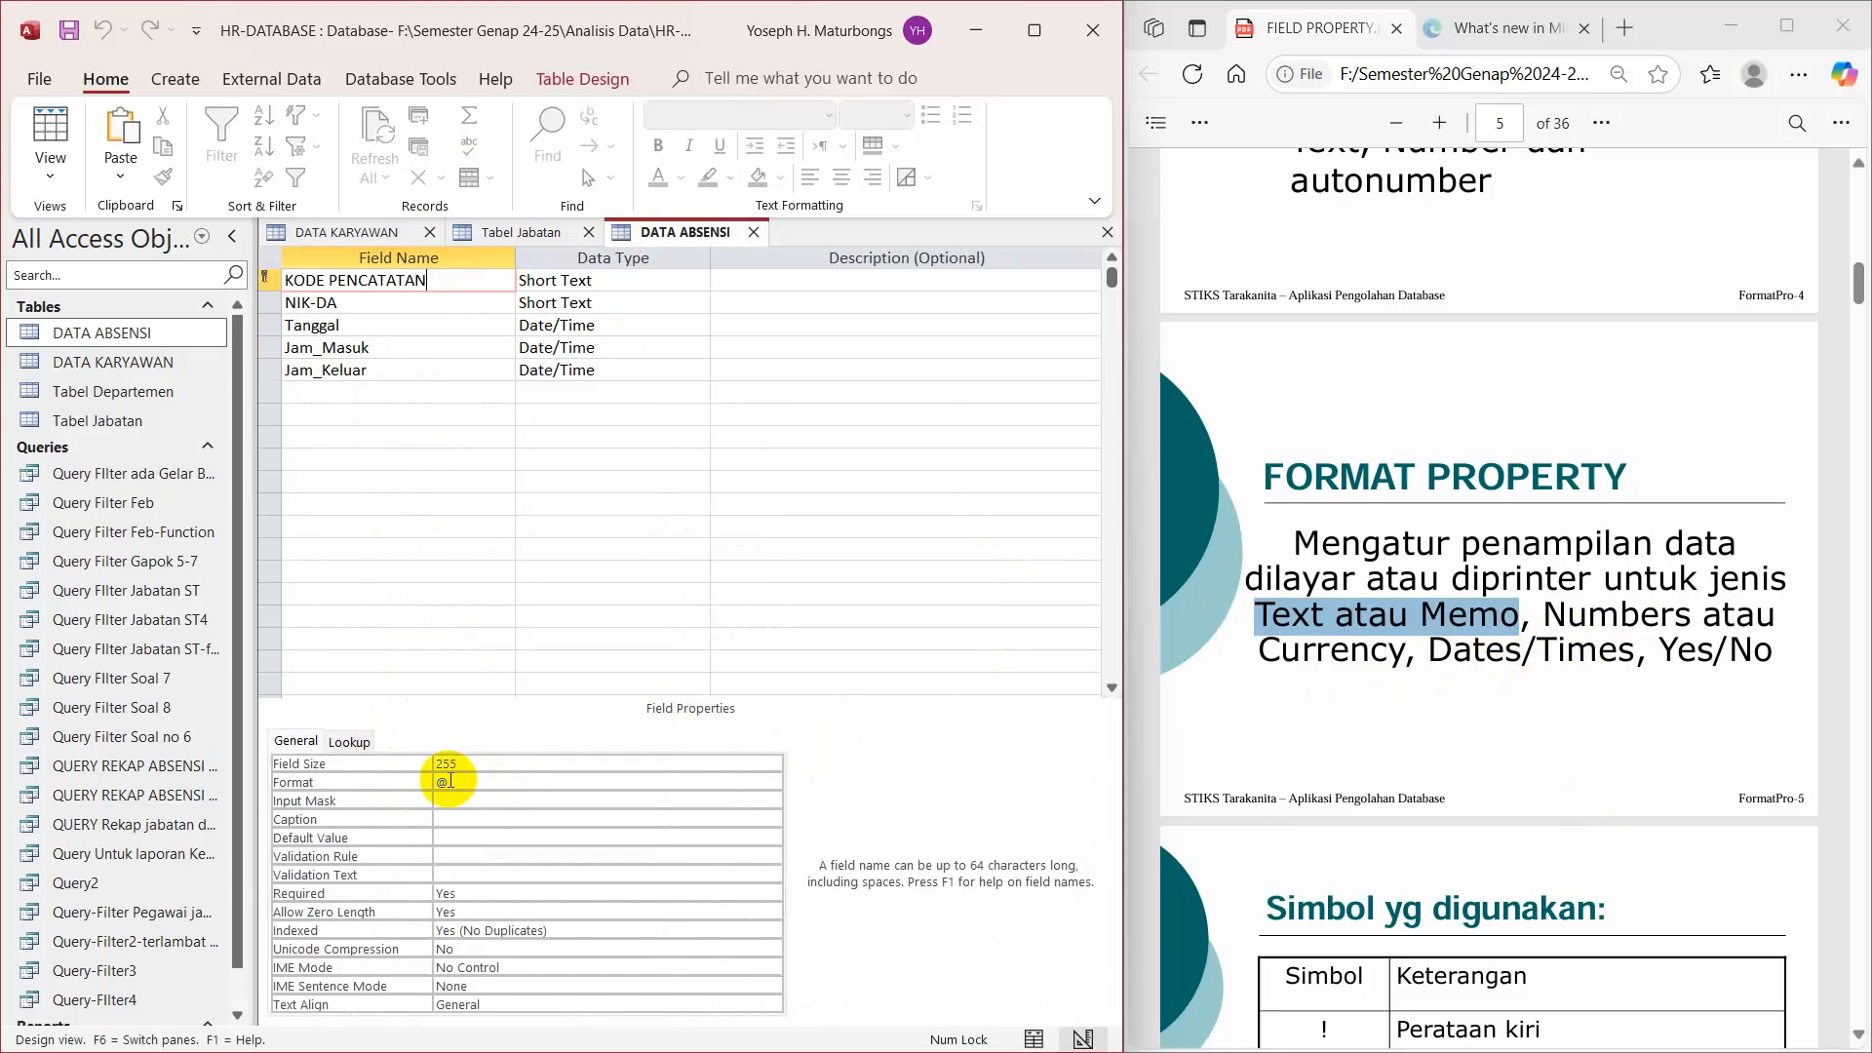
scroll(1489, 652, "down", 4)
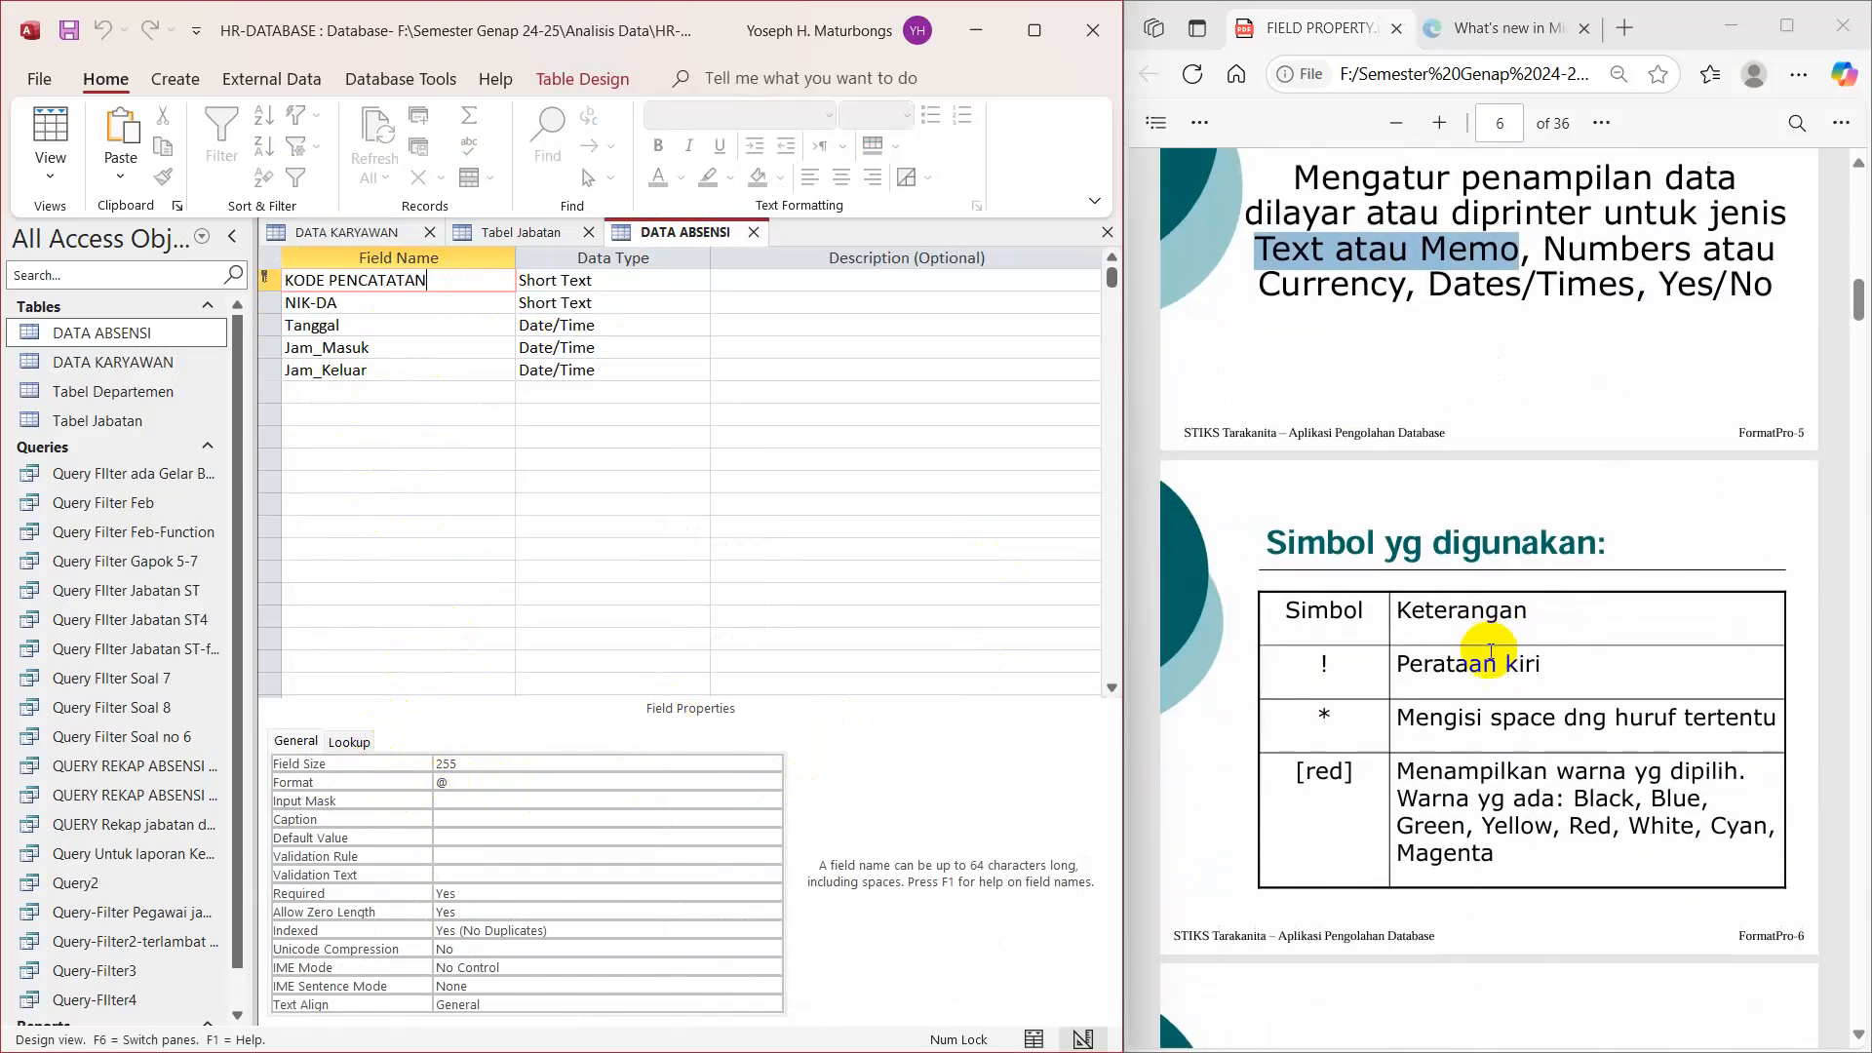
scroll(1489, 651, "down", 3)
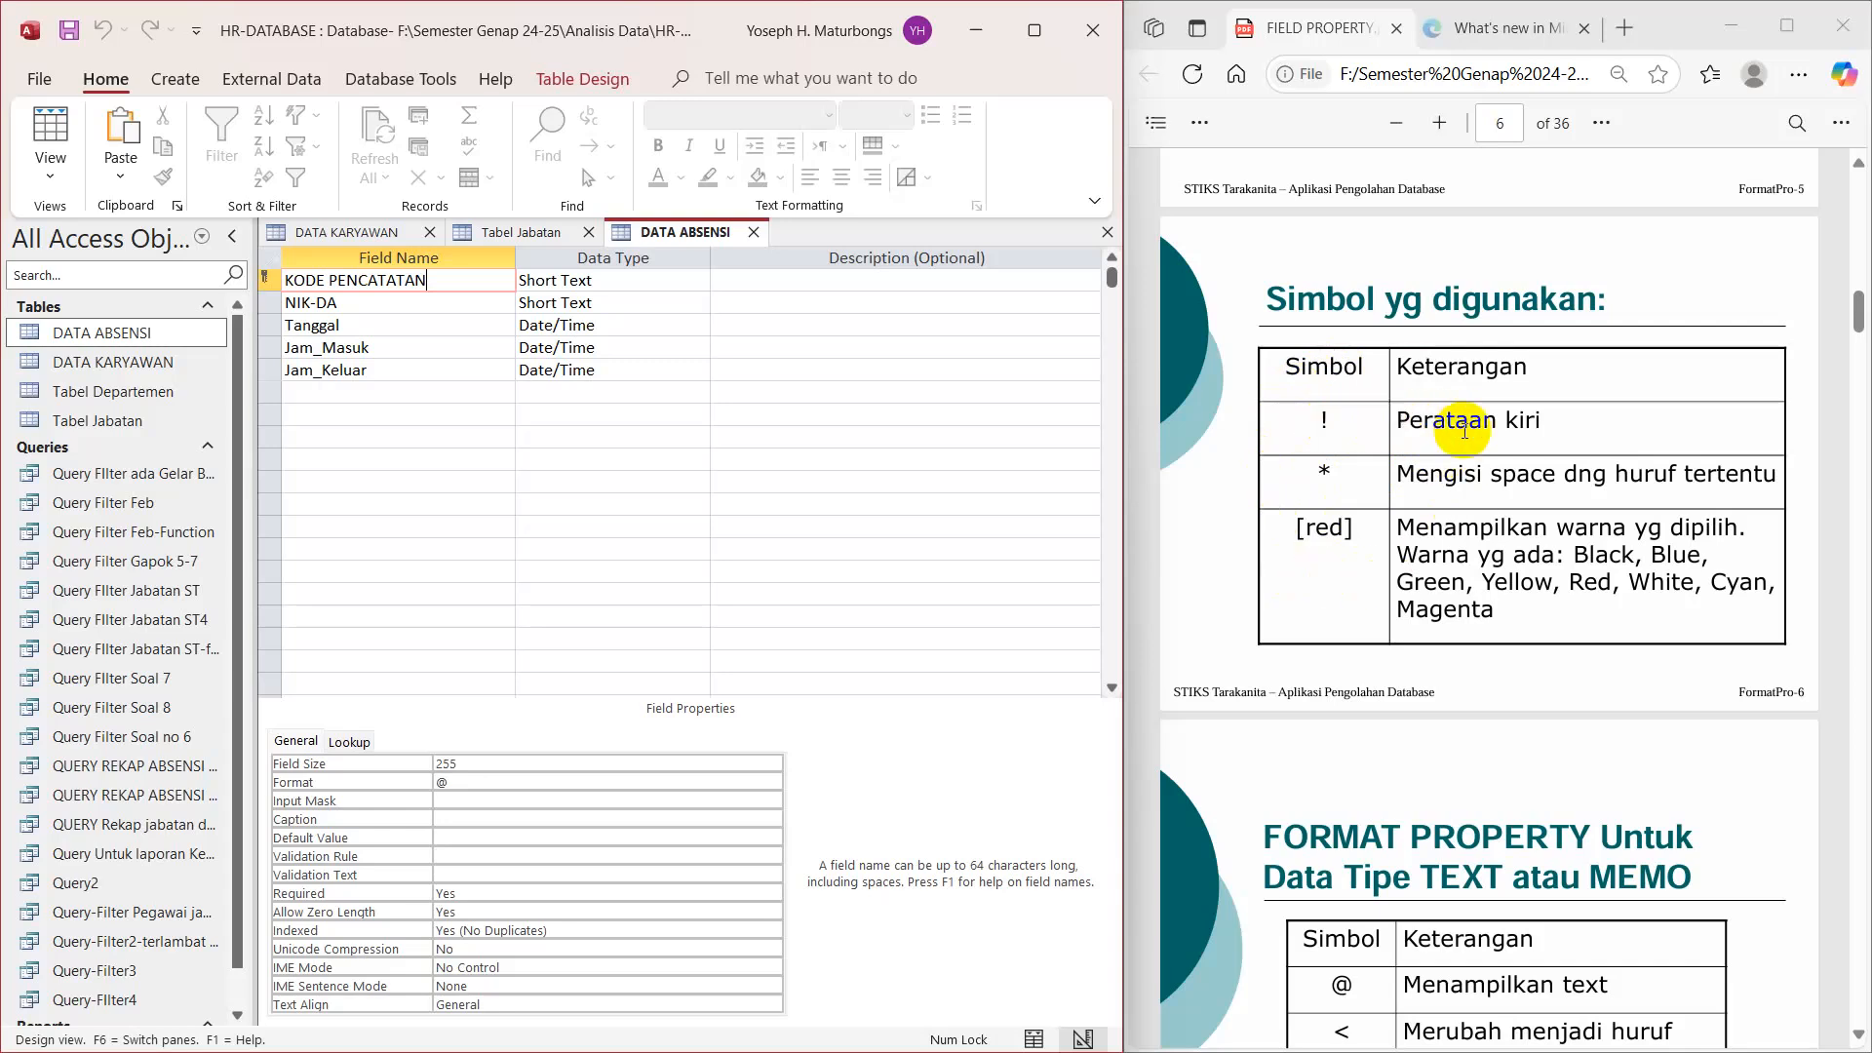
Step: Show DATA ABSENSI in Datasheet View, narrow the KODE PENCATATAN column and widen the NIK-DA column
right_click(426, 263)
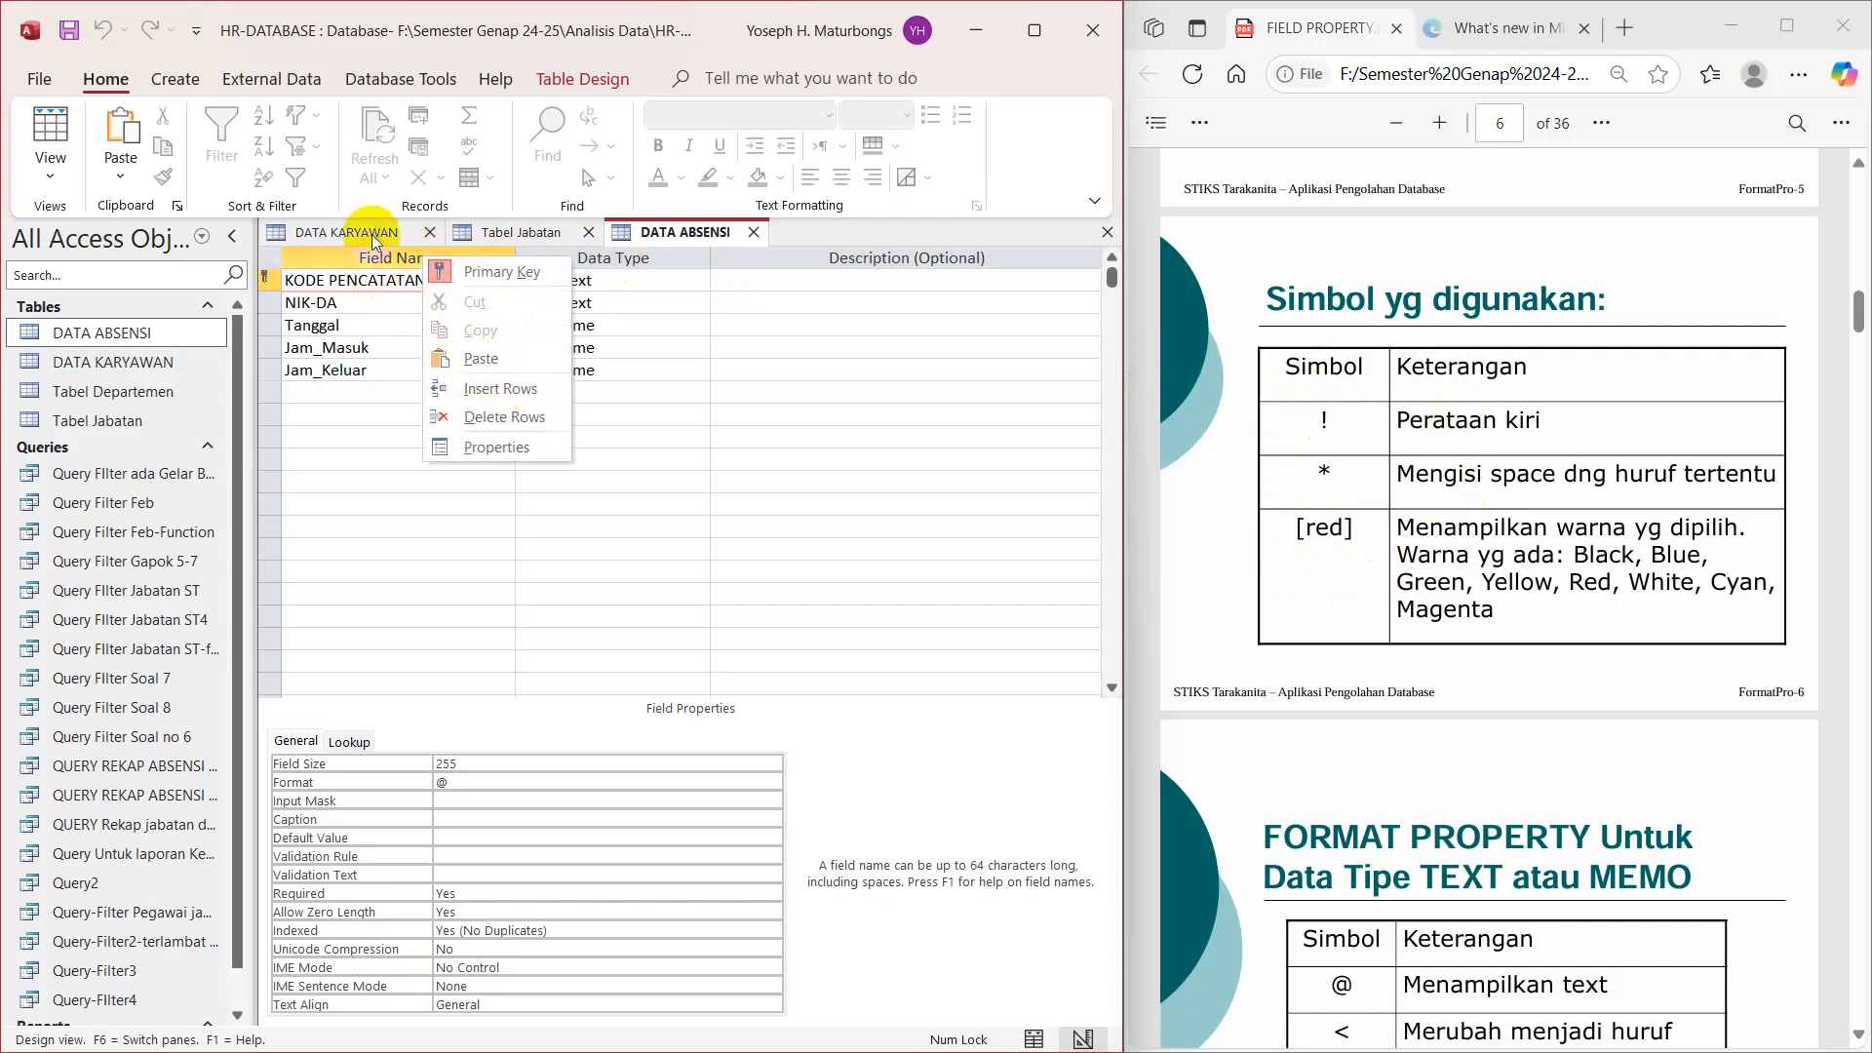
right_click(699, 233)
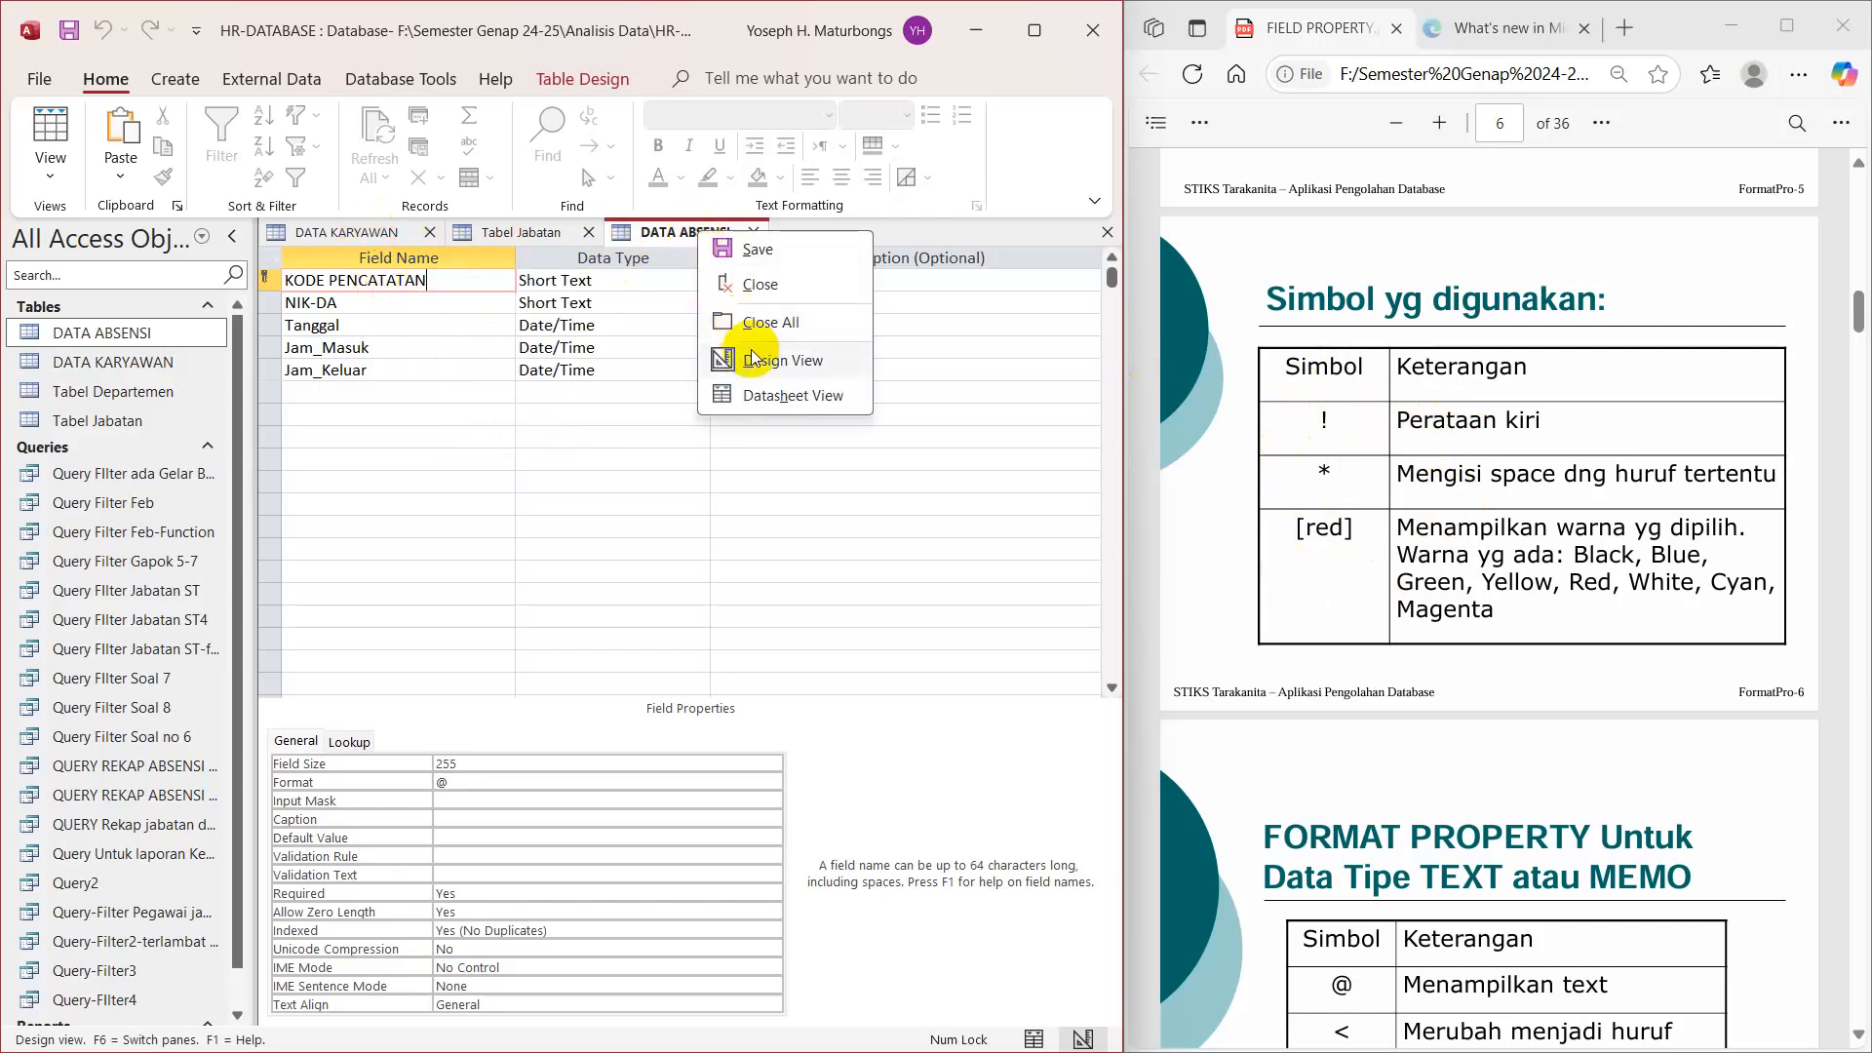
left_click(773, 395)
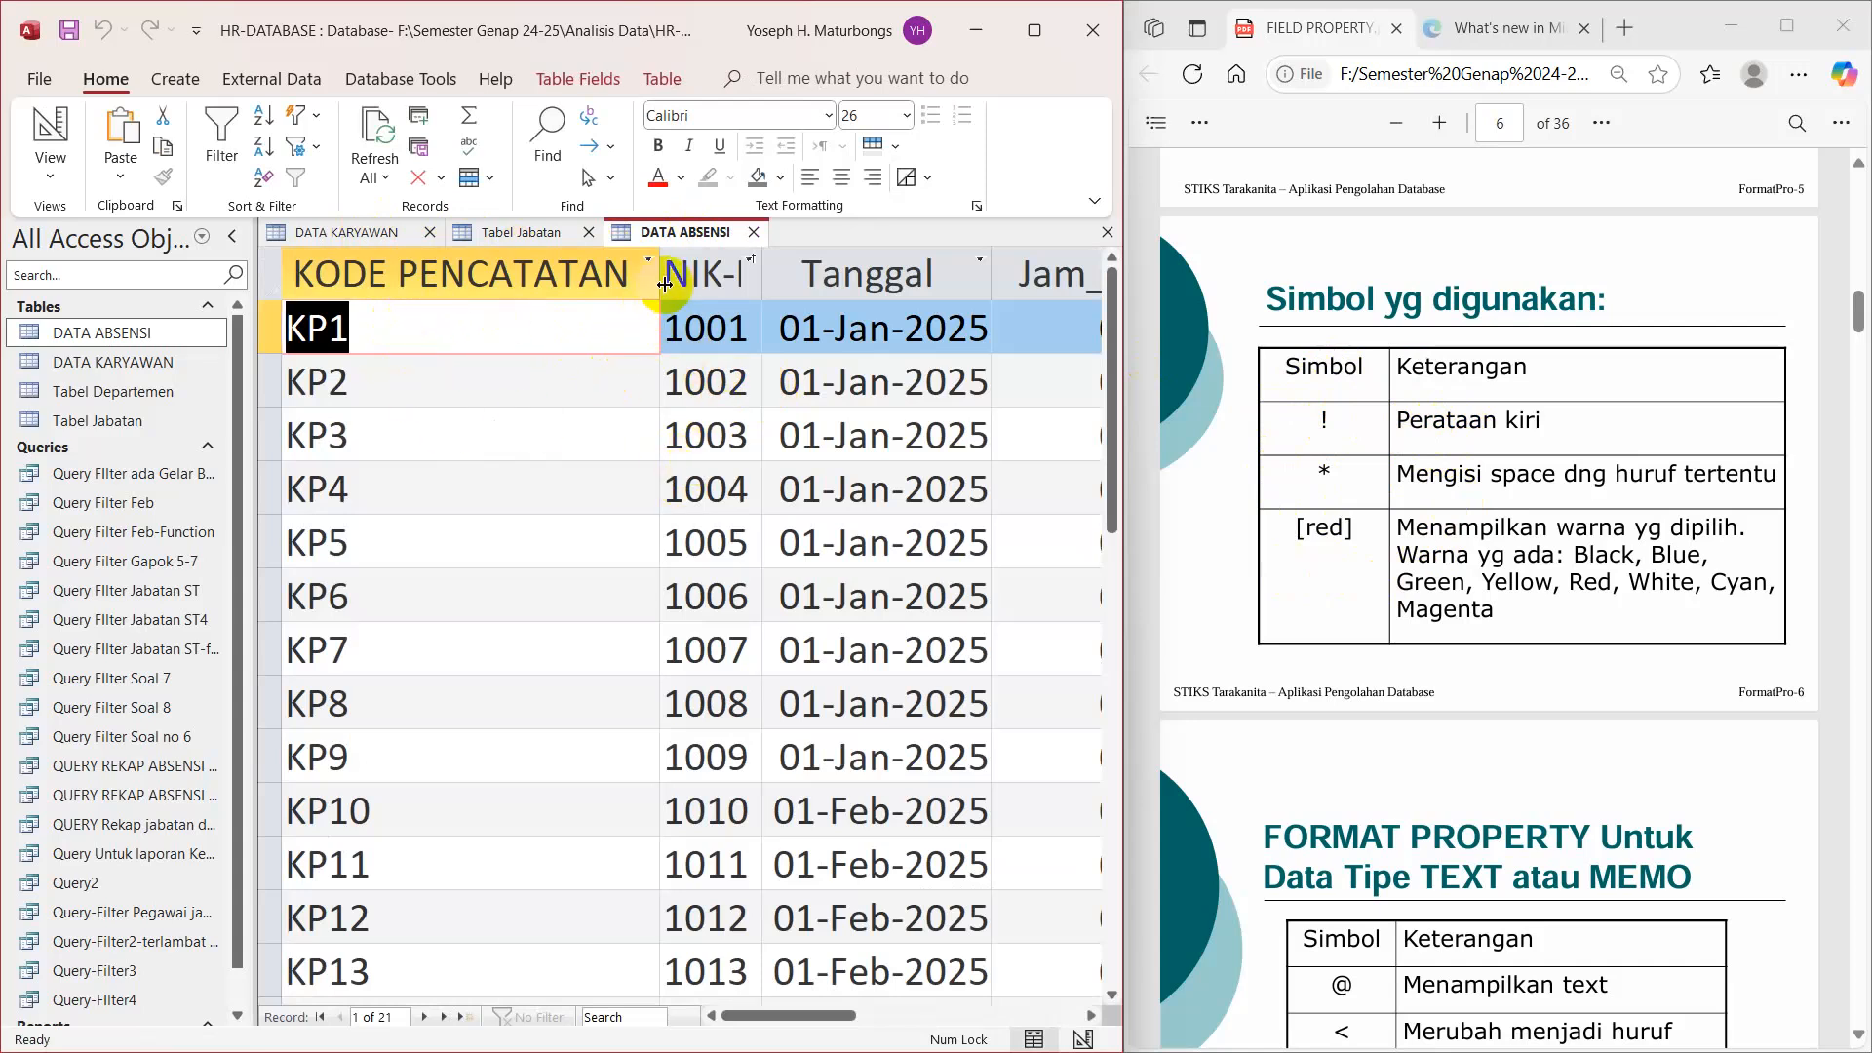
left_click_drag(664, 283, 783, 269)
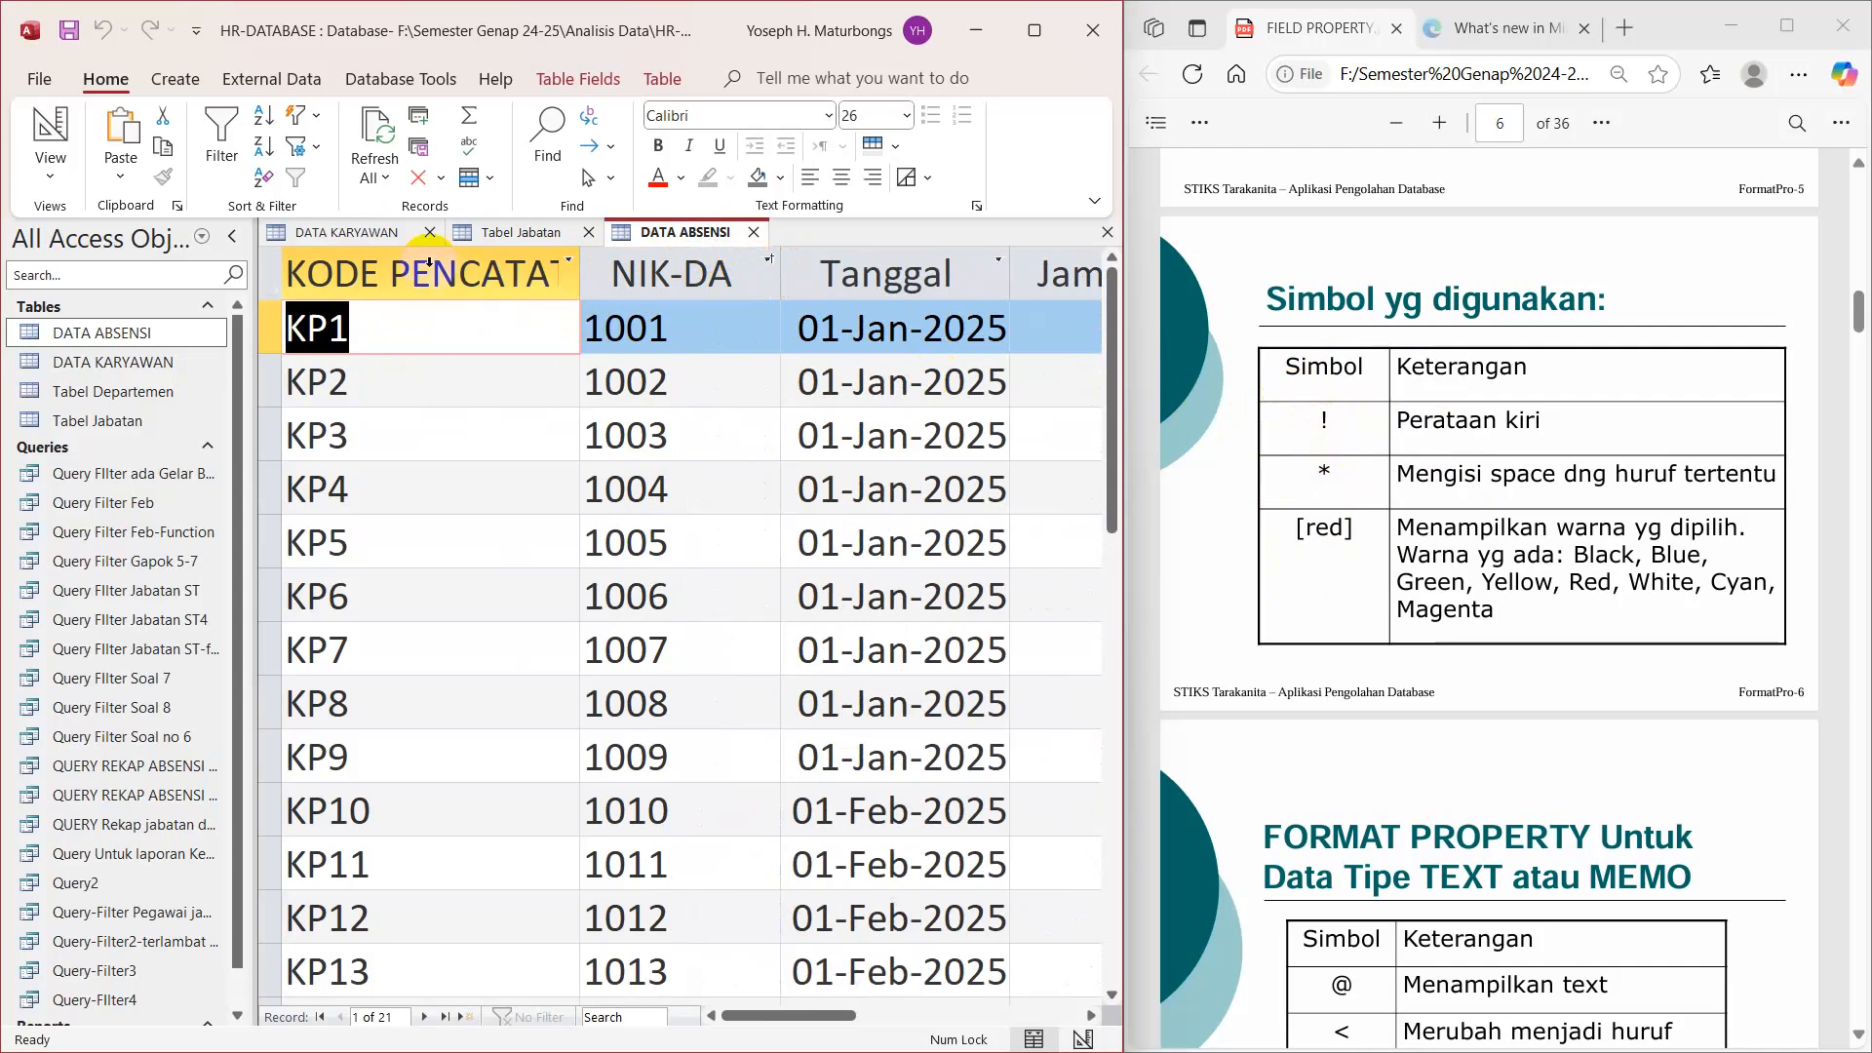
Step: Open DATA KARYAWAN in Design View and compare the field sizes and formats of Nama_Depan, Nama_Belakang and Gelar_Dpn
left_click(384, 238)
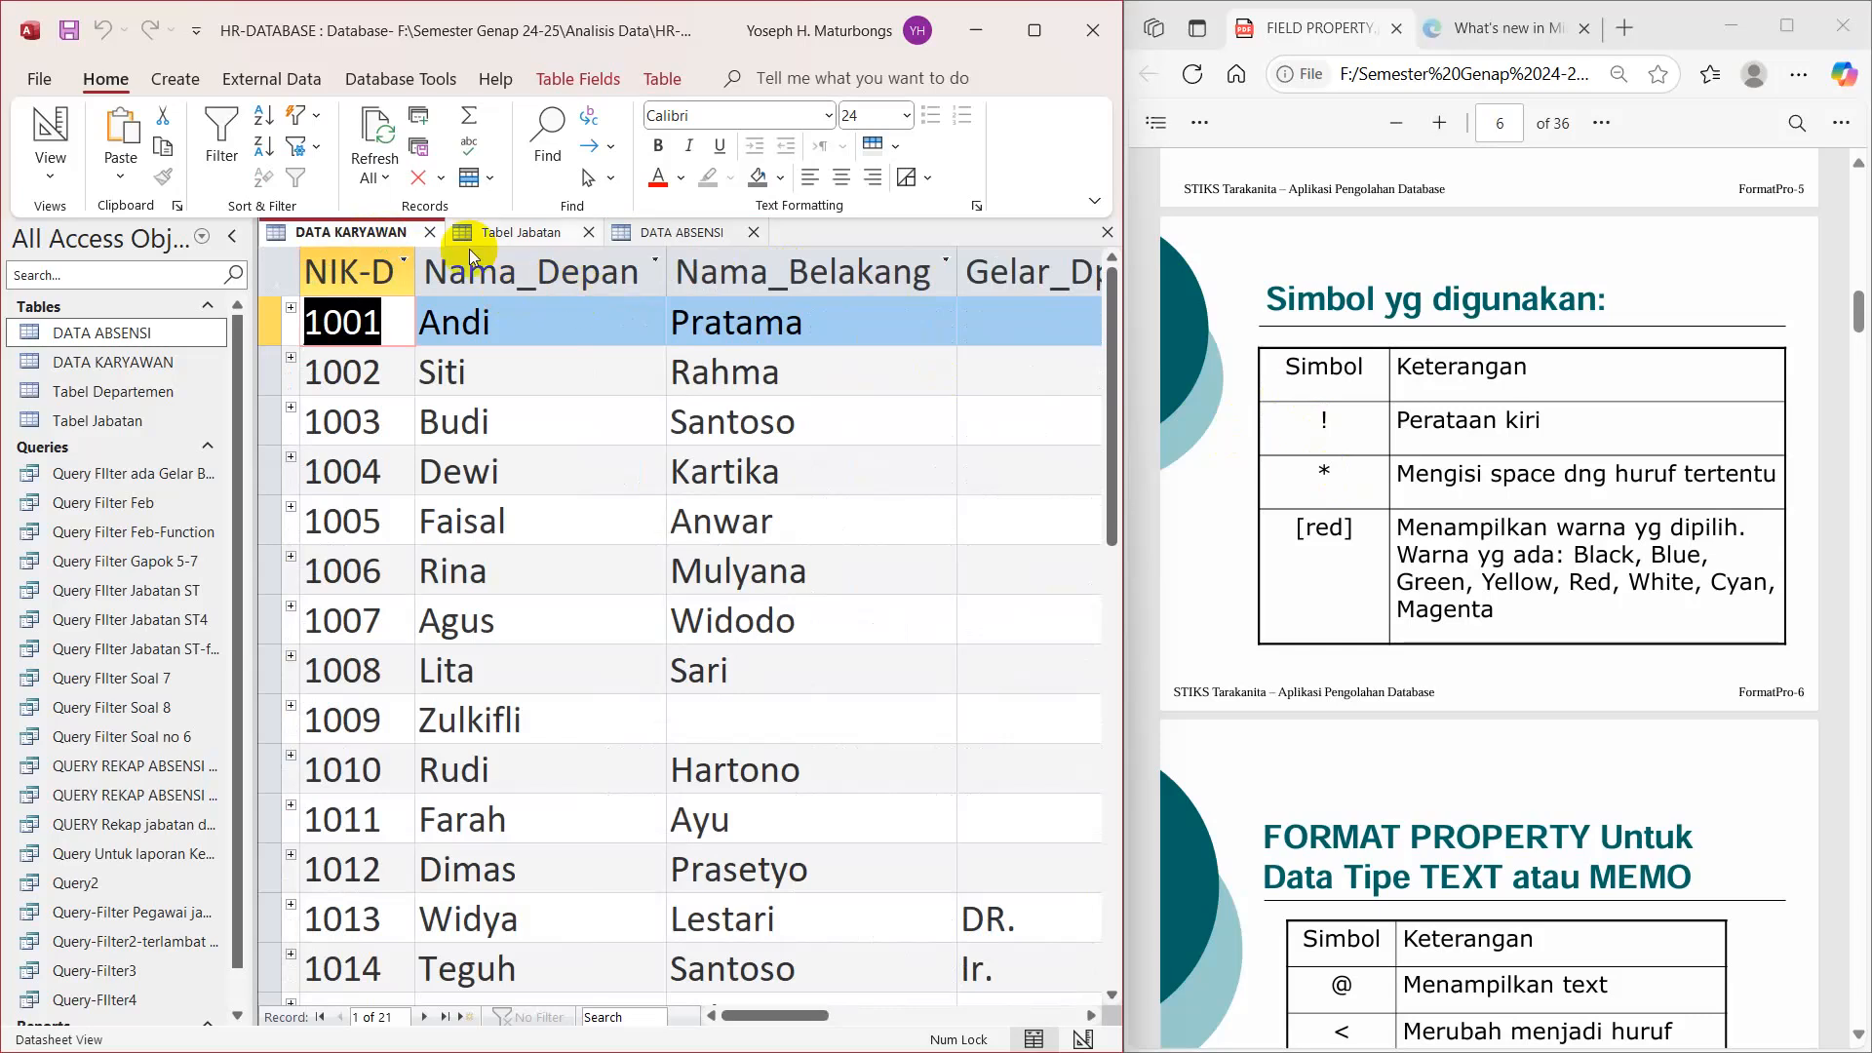
left_click(480, 357)
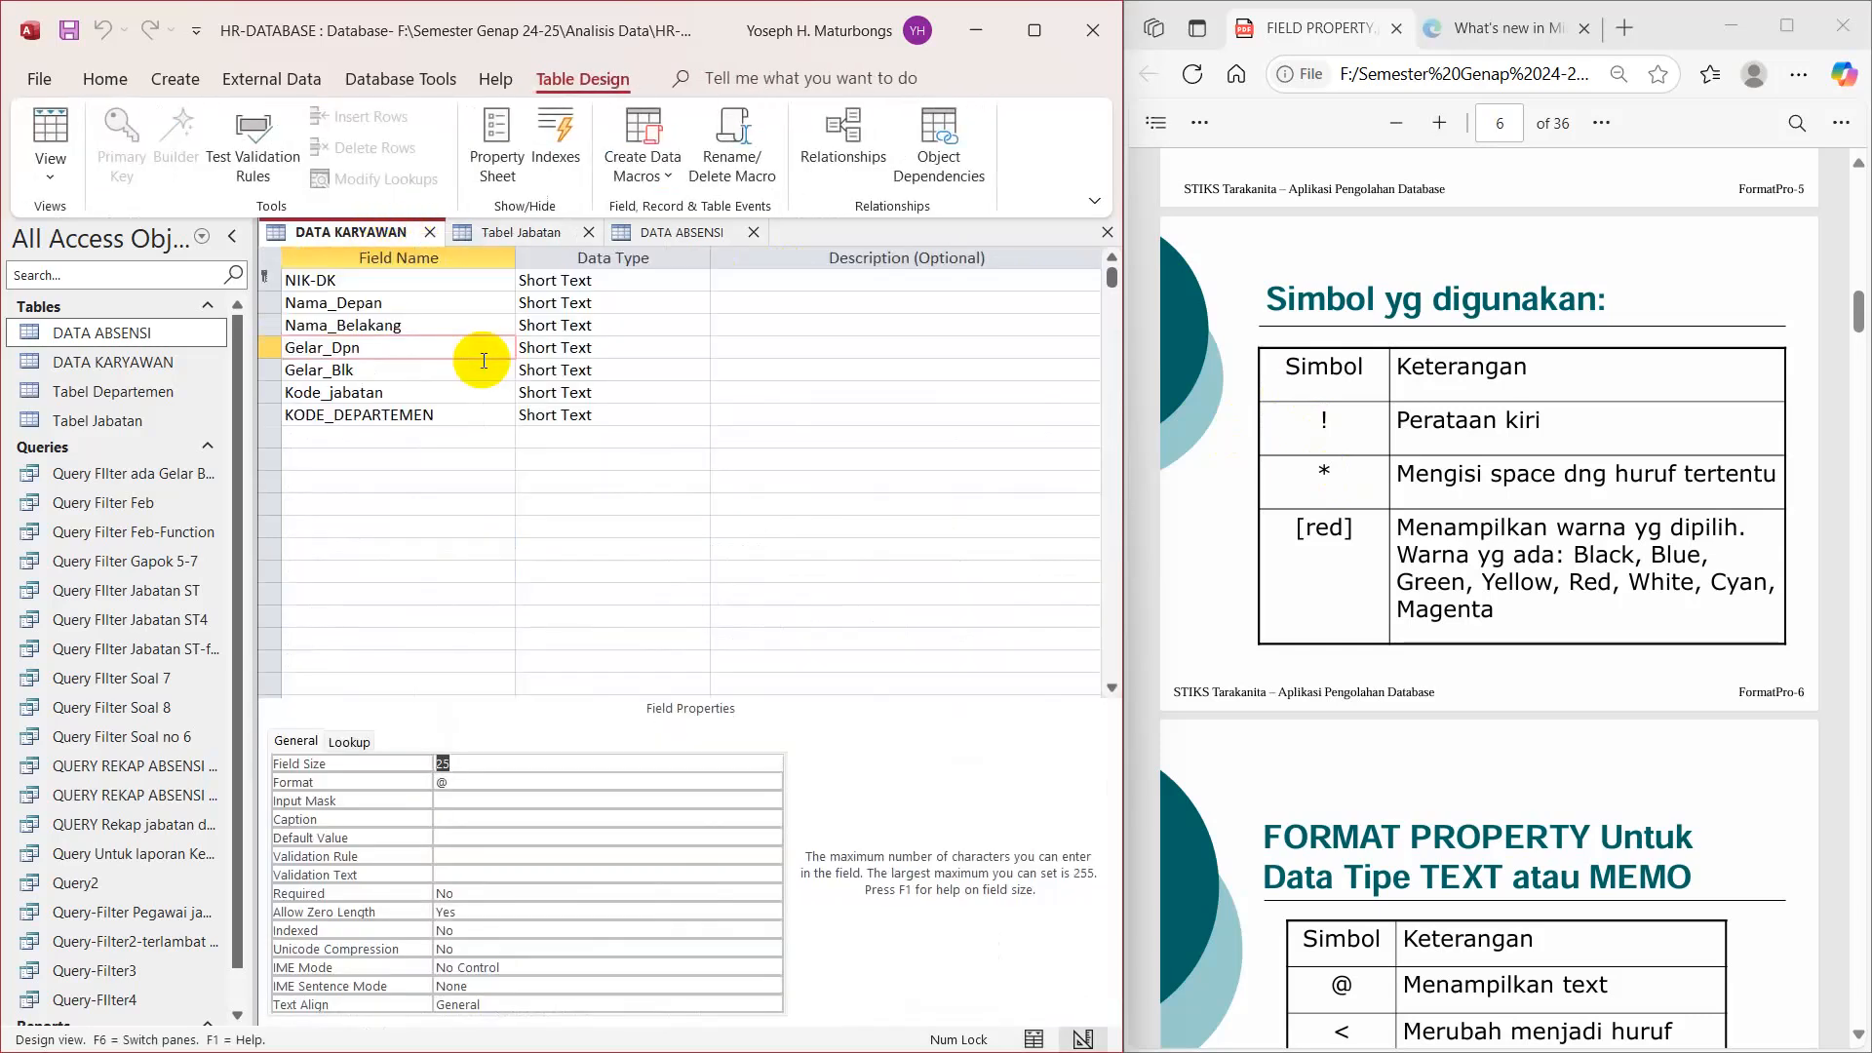
left_click(397, 303)
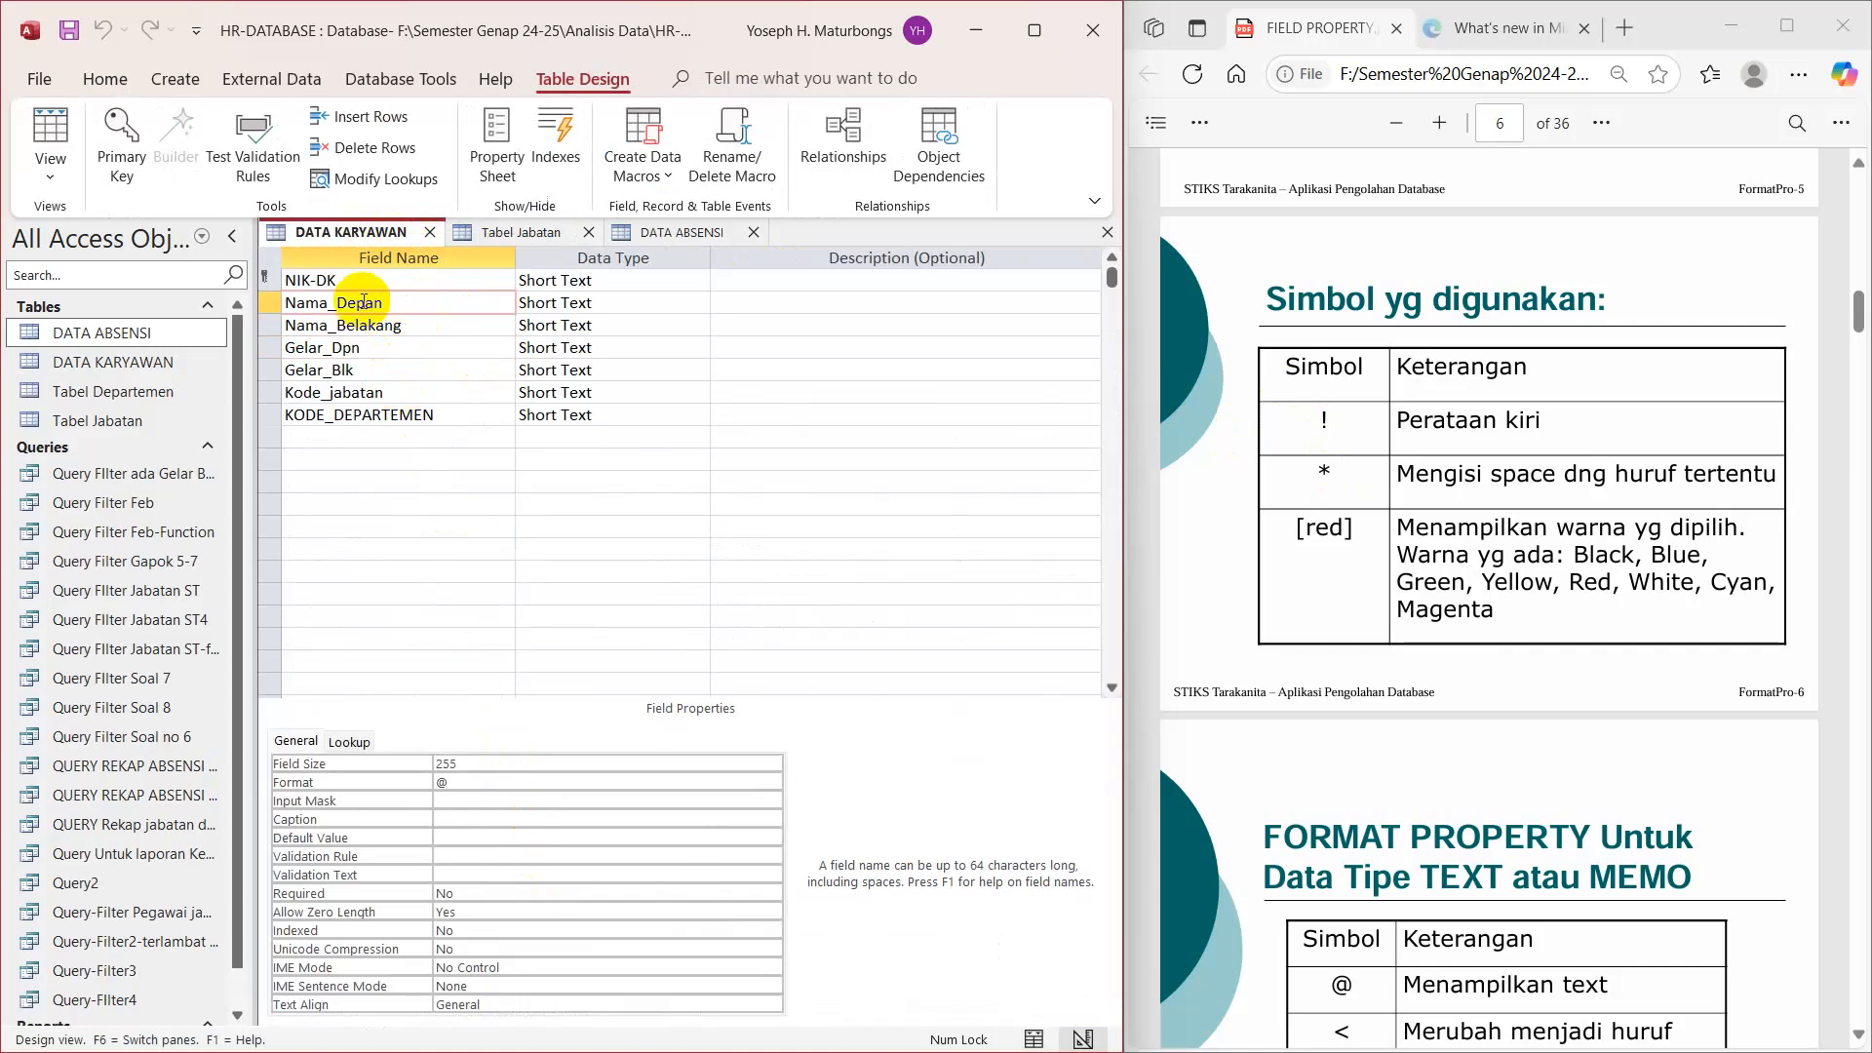
left_click(450, 763)
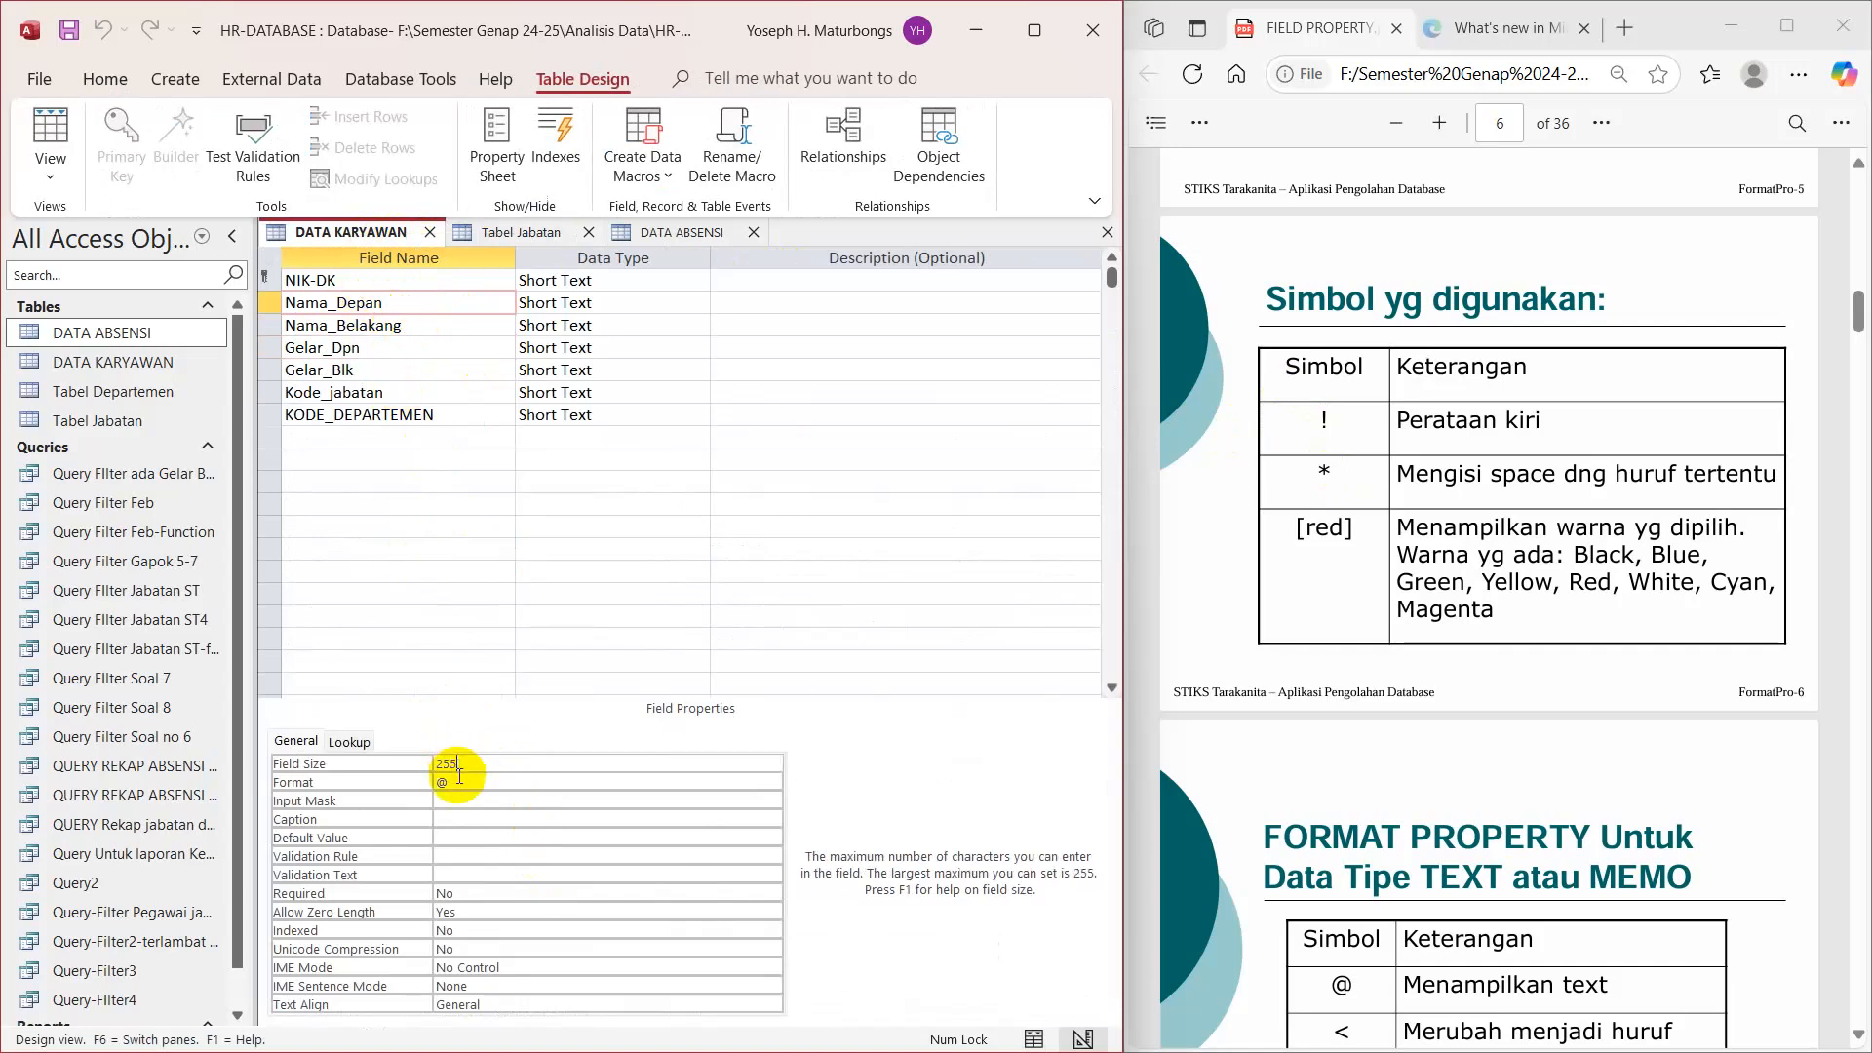
left_click(414, 325)
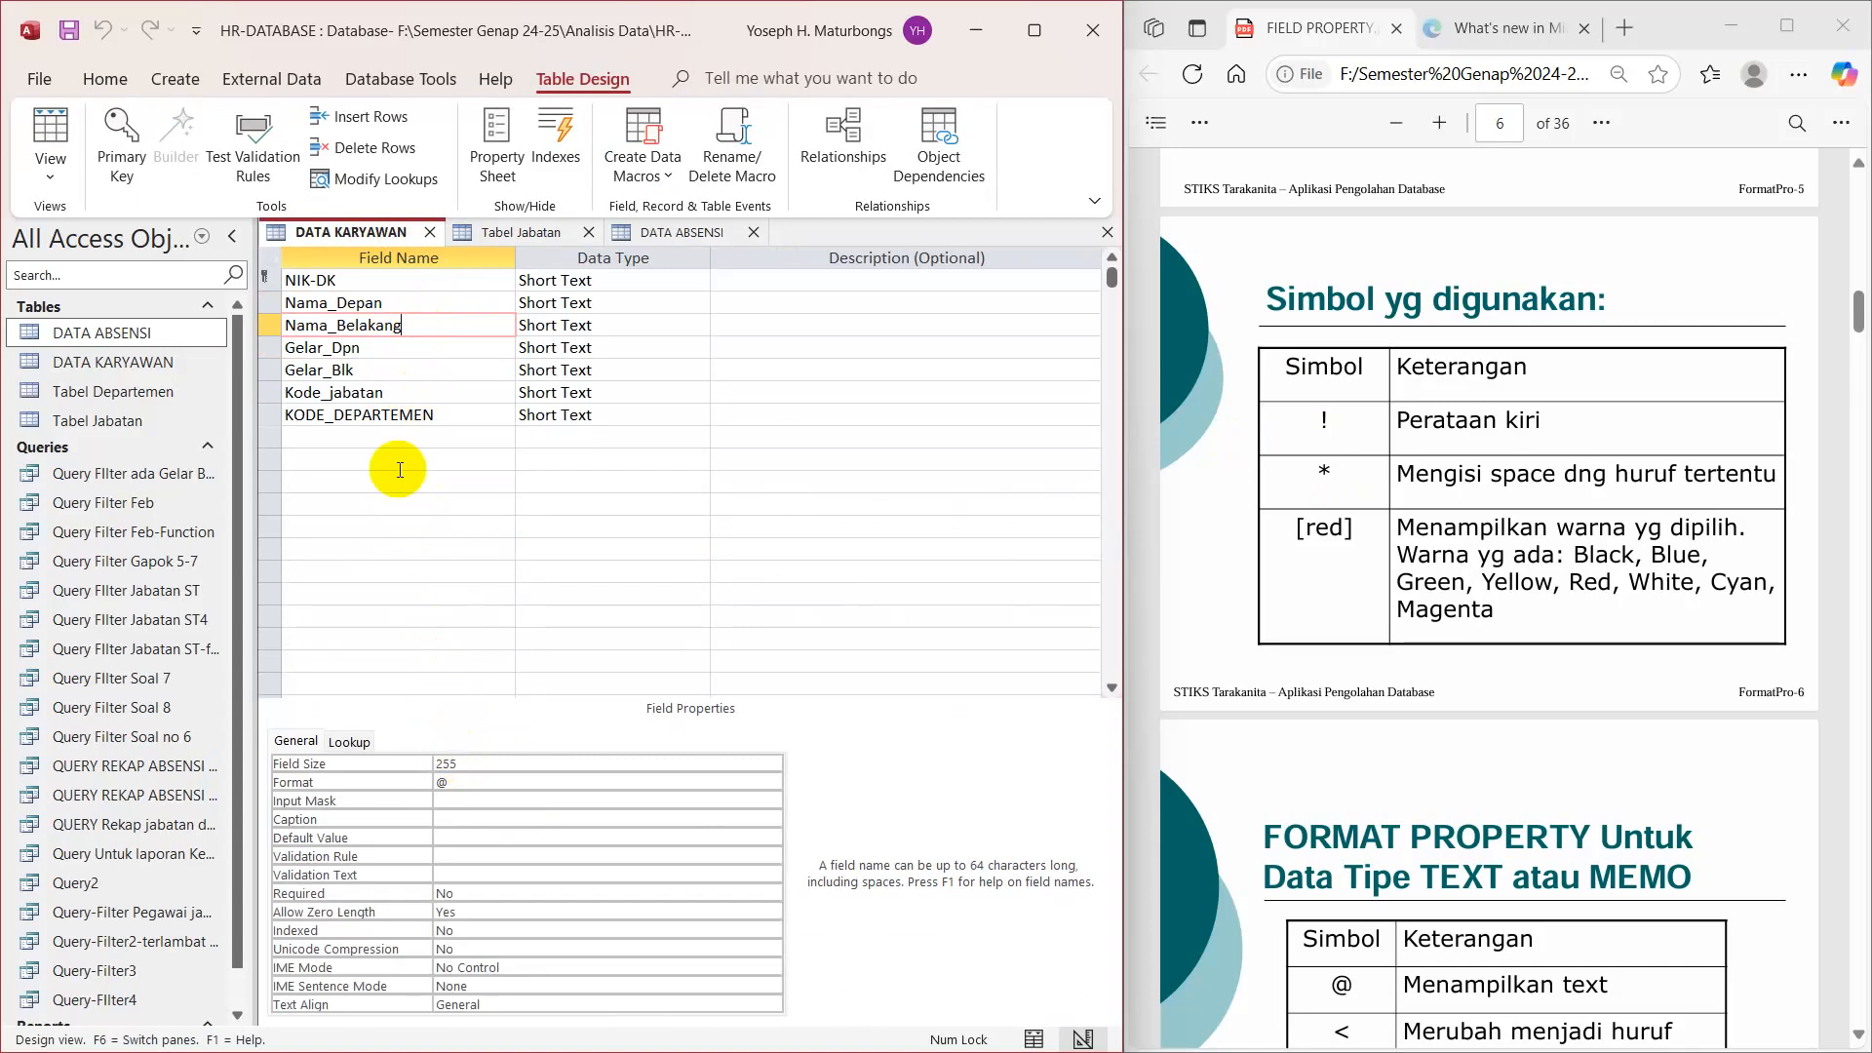
left_click(393, 347)
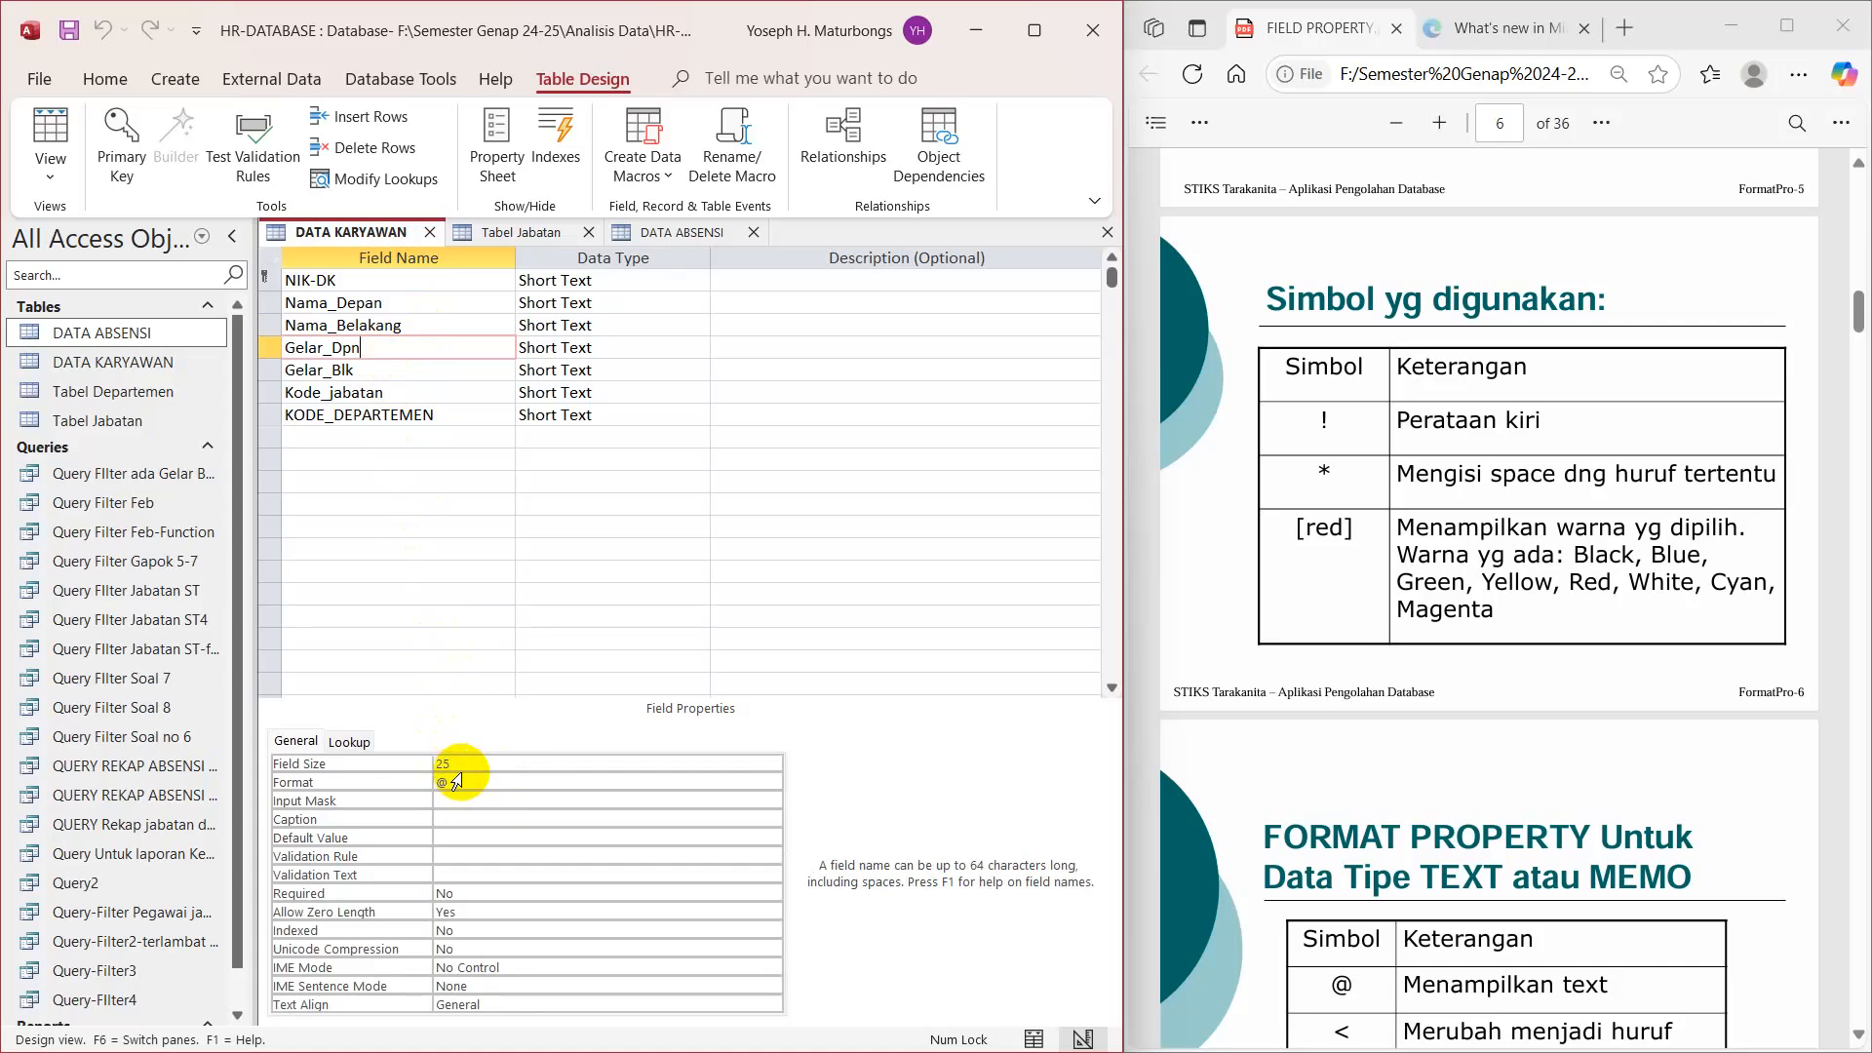
left_click(400, 305)
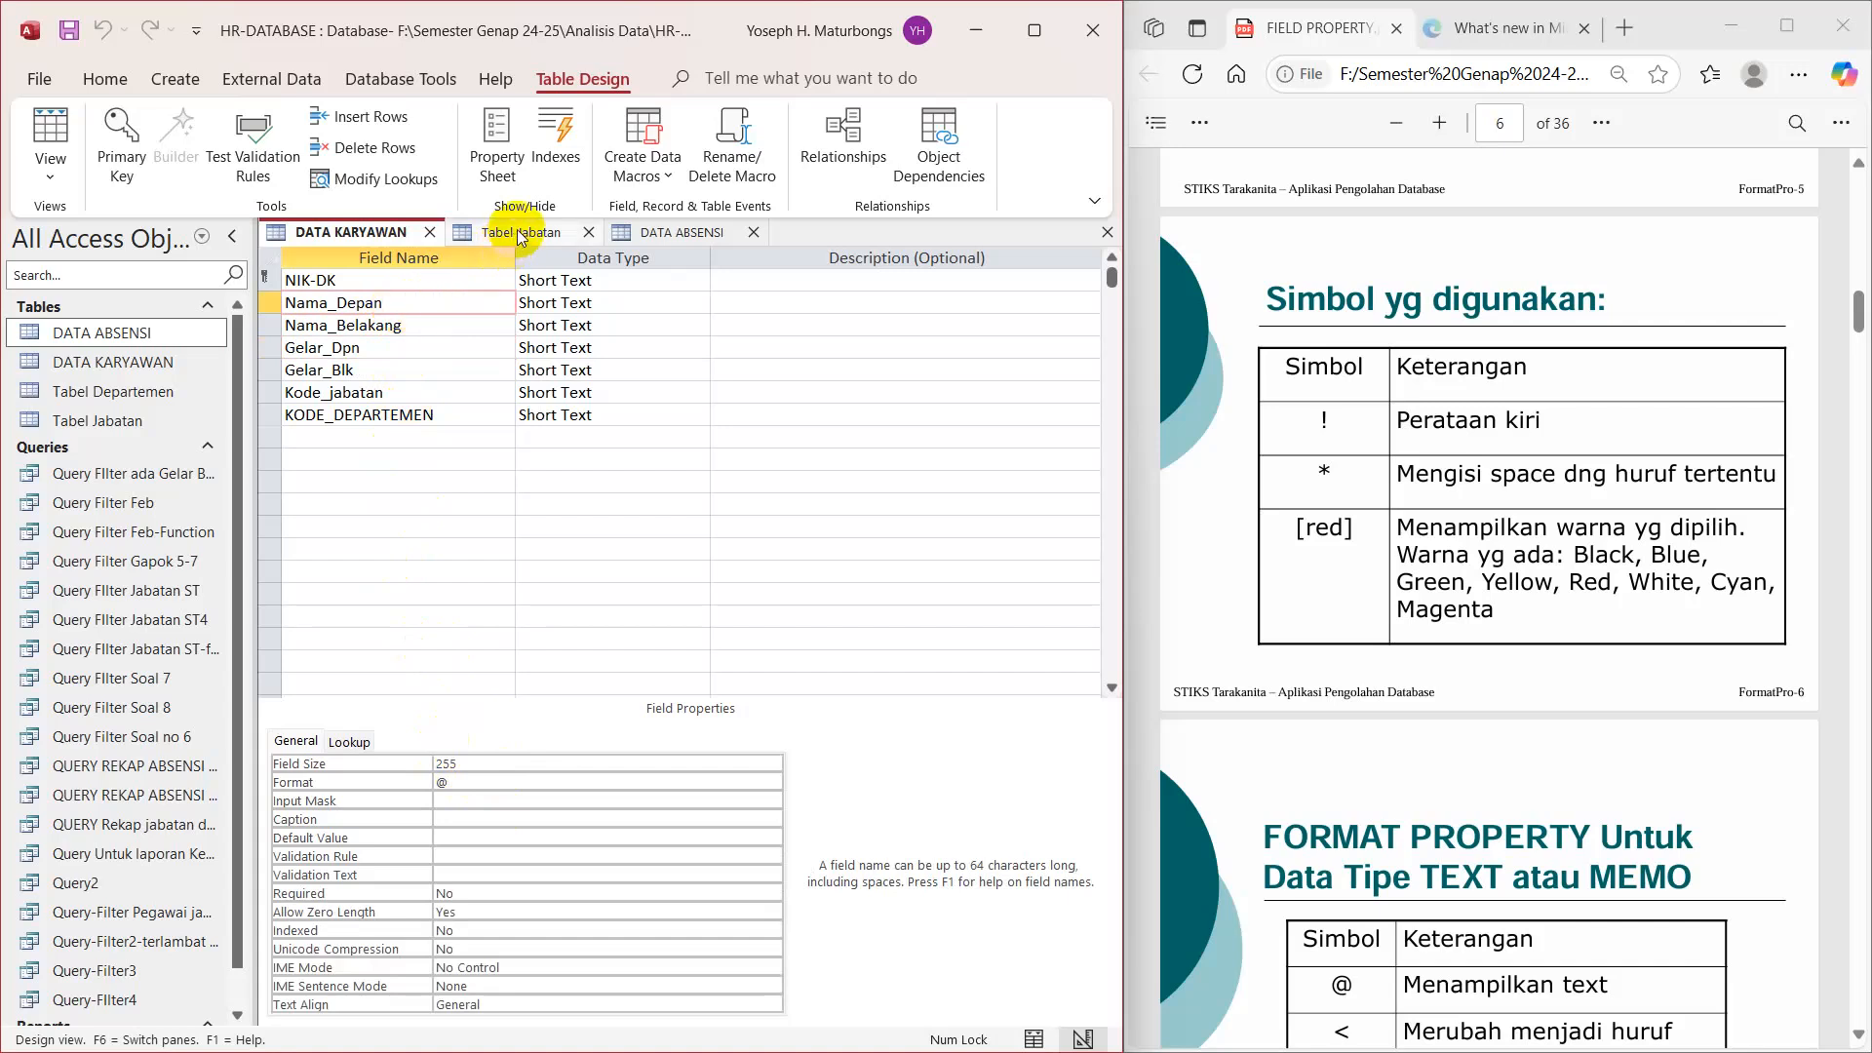
Step: Look through the DATA KARYAWAN records in Datasheet View down to the empty new row's Nama_Depan cell
right_click(408, 231)
left_click(490, 395)
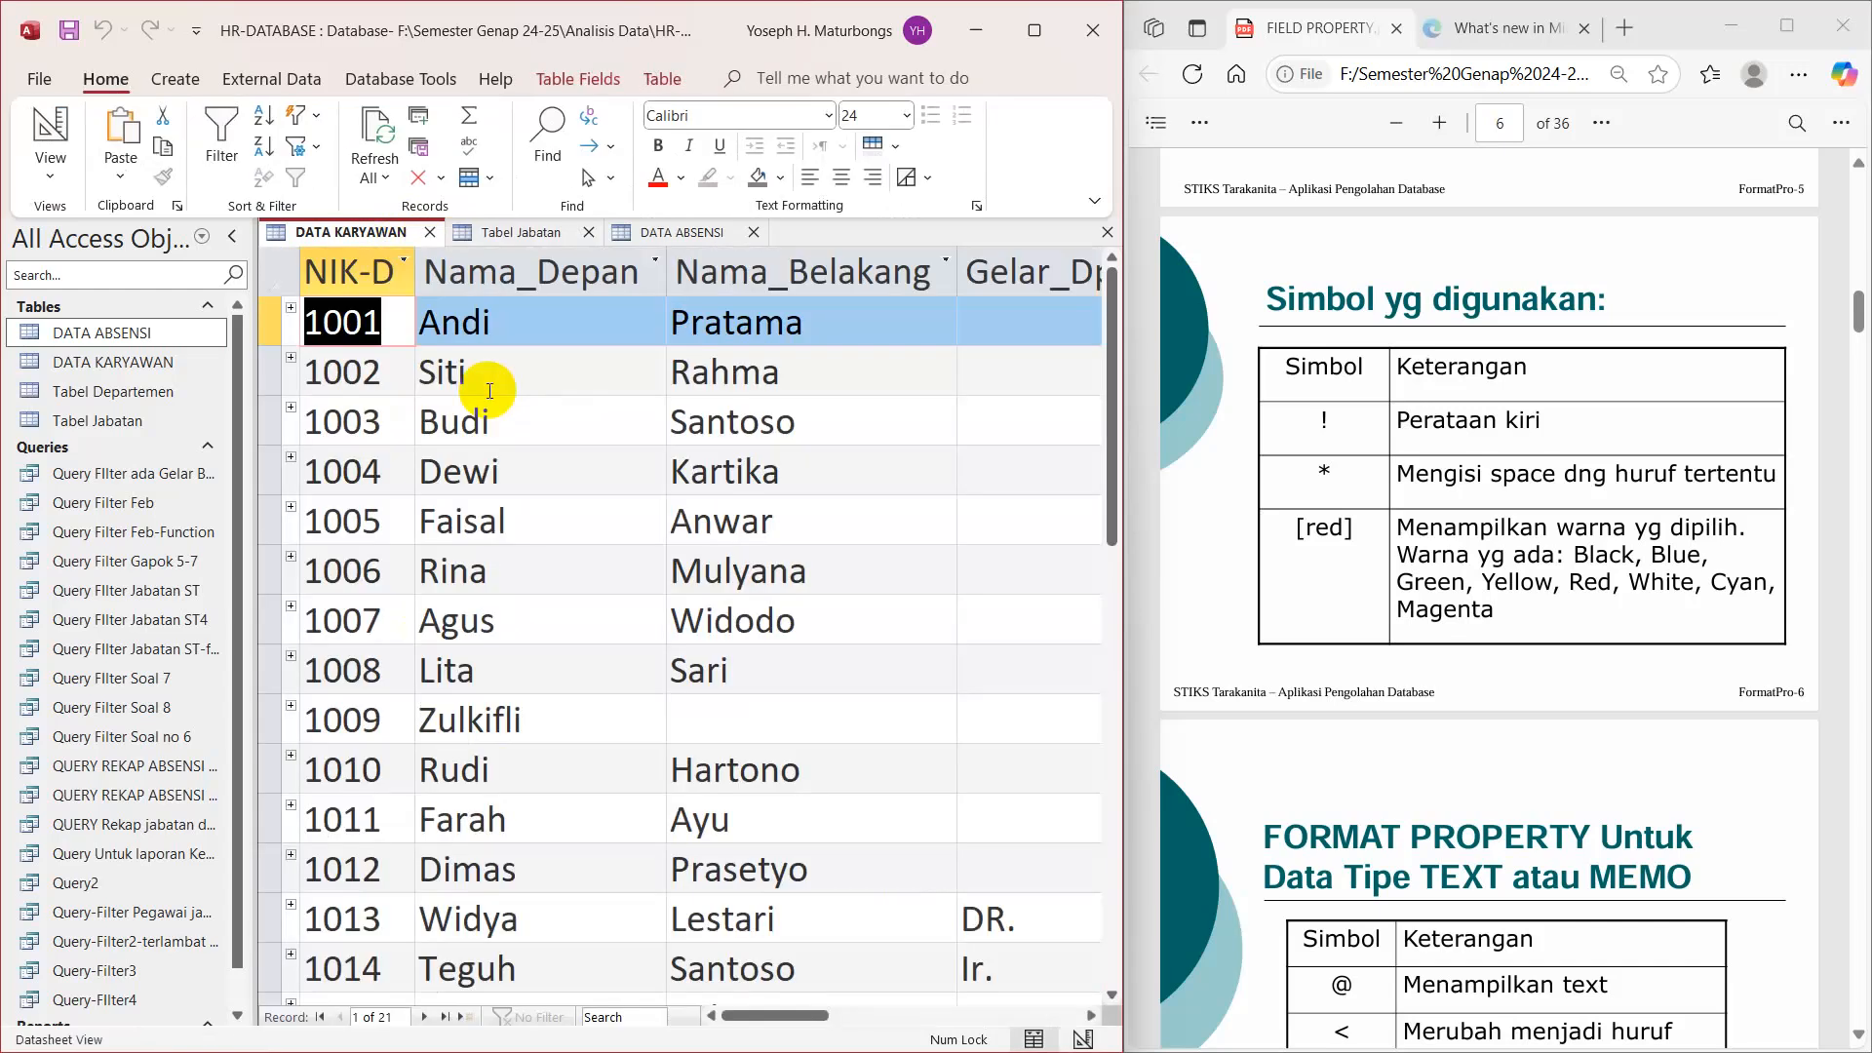
scroll(547, 588, "down", 4)
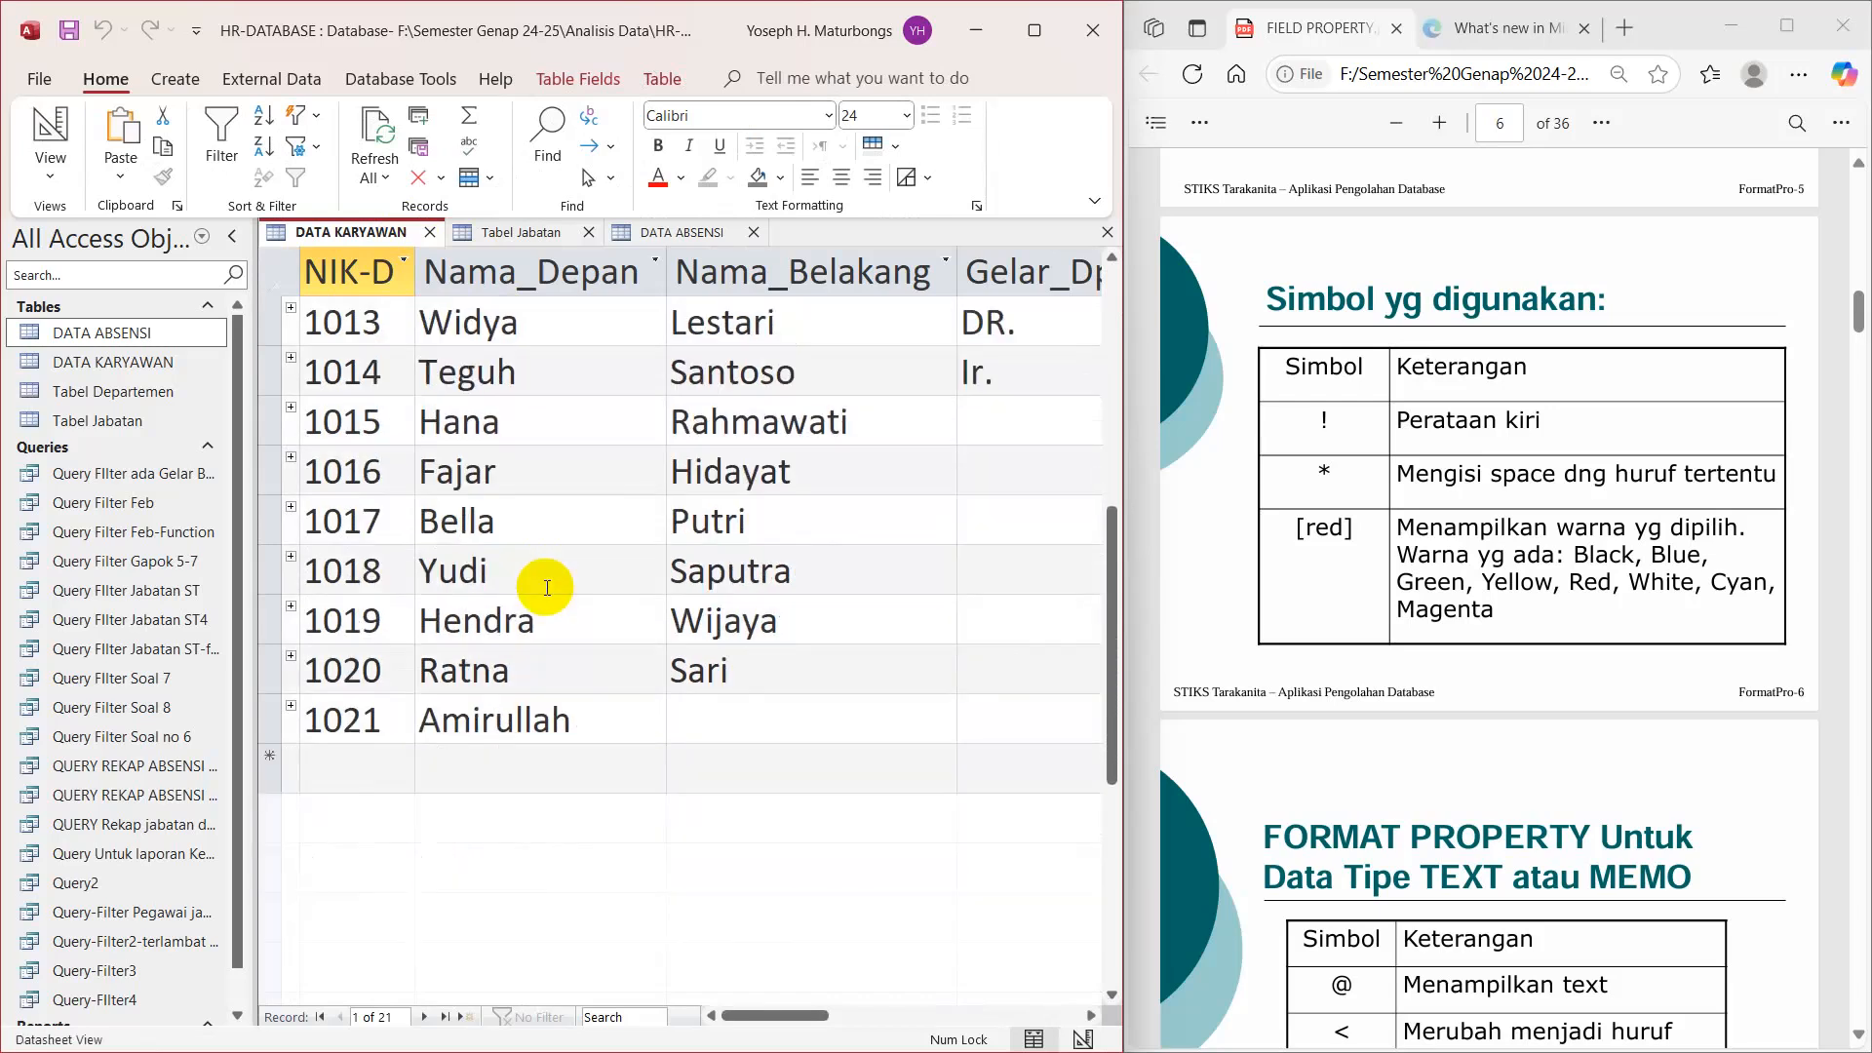
left_click(443, 772)
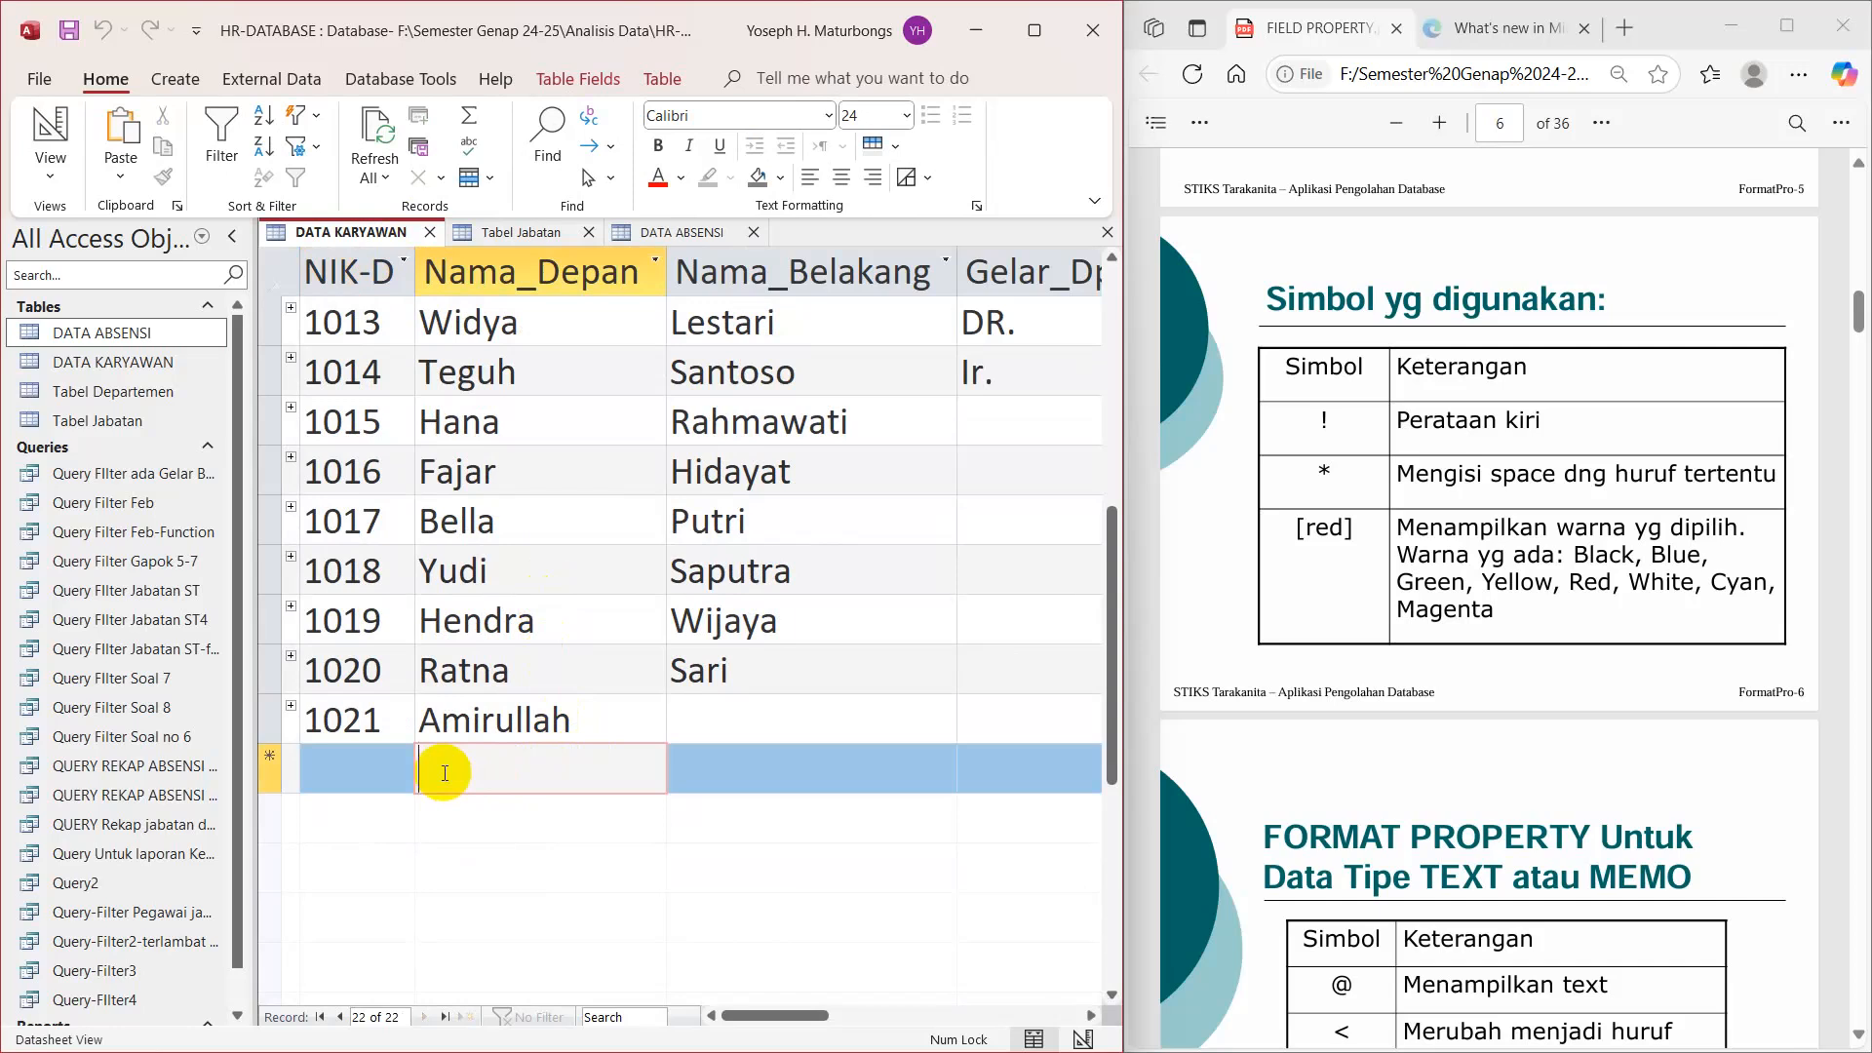
Step: Set the field size of Nama_Depan in DATA KARYAWAN to 25, save the table despite possible data loss, and review its records
right_click(370, 230)
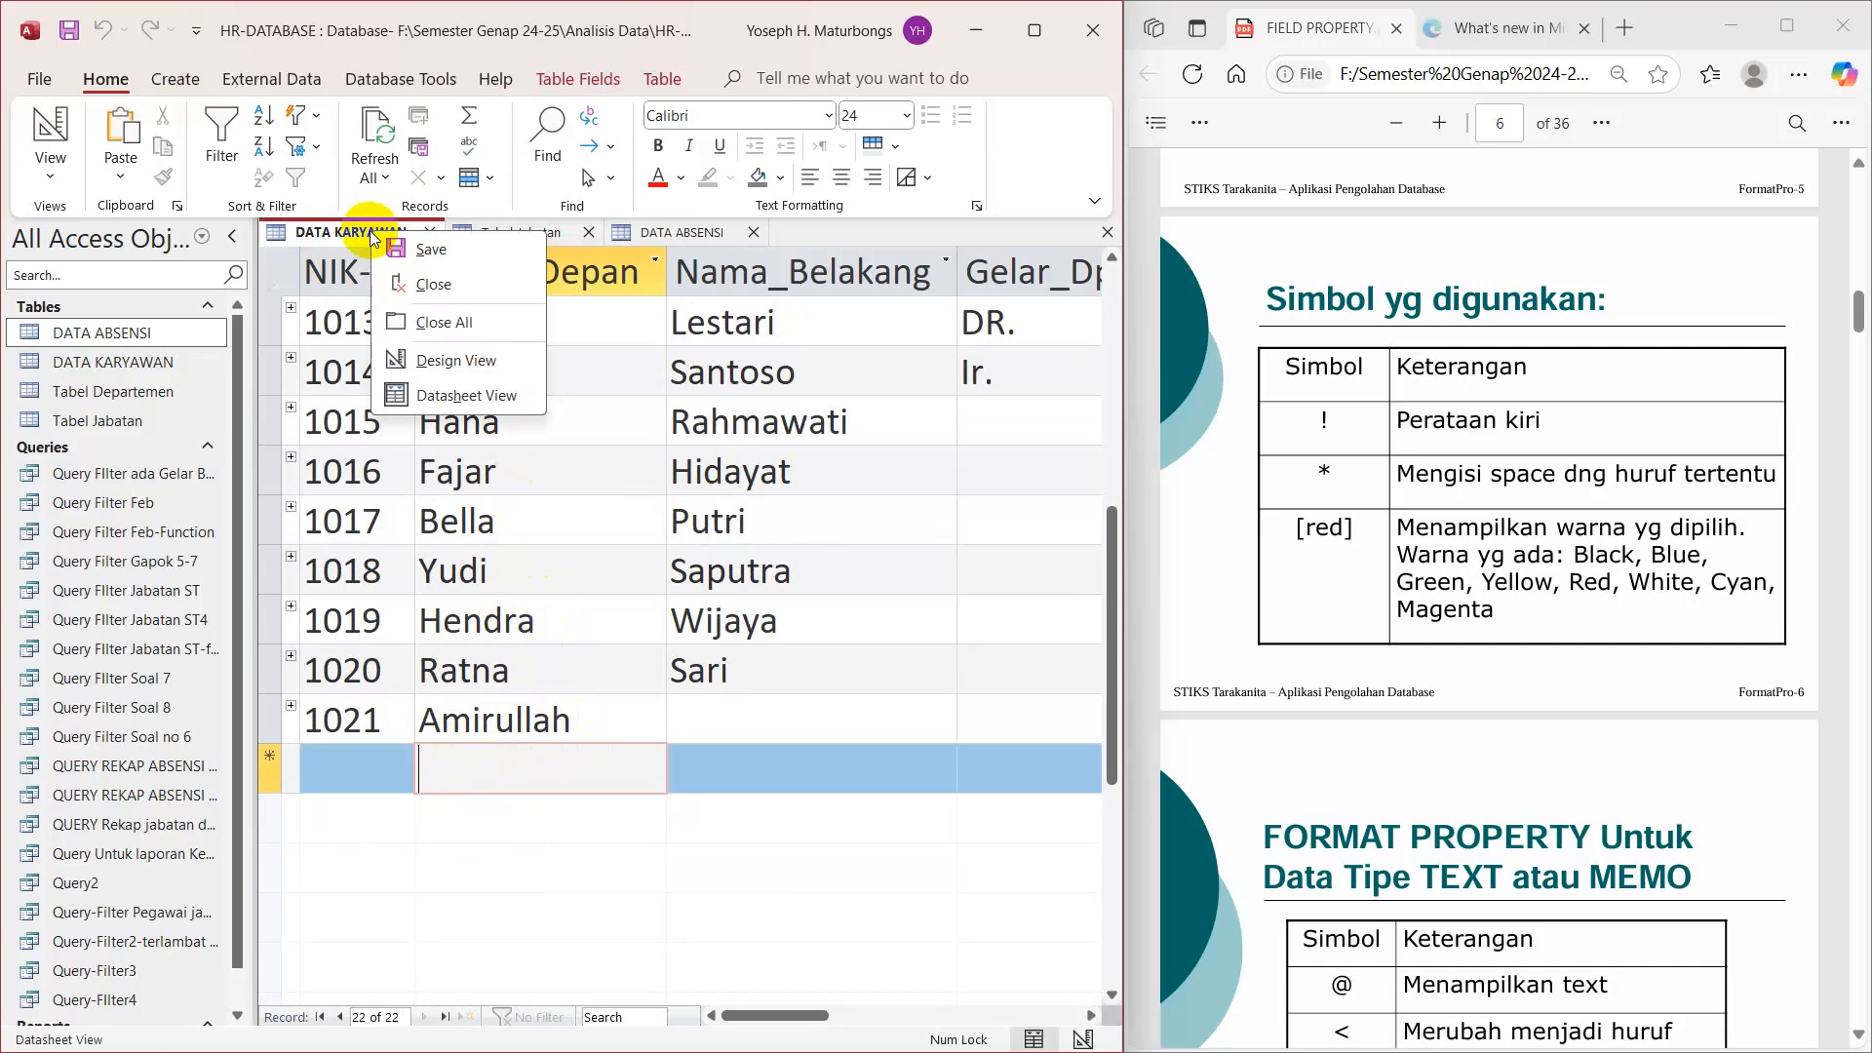
left_click(448, 359)
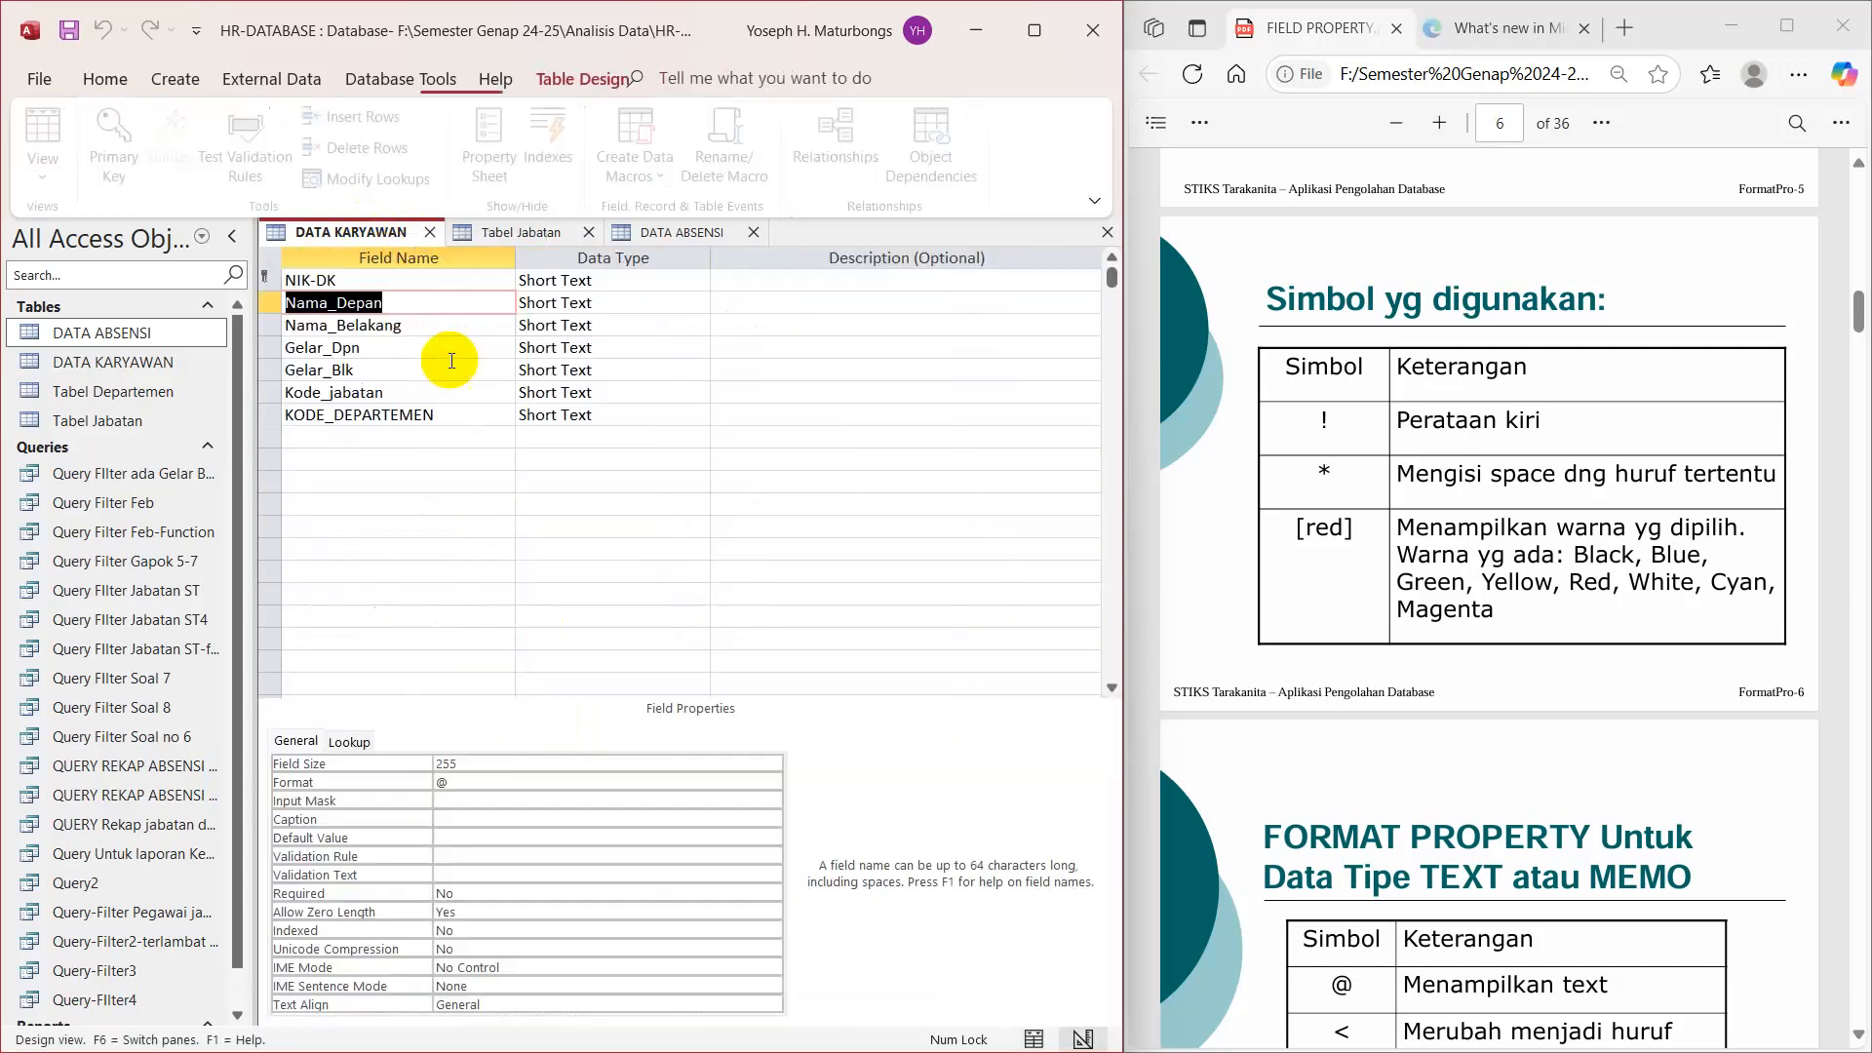
left_click(425, 305)
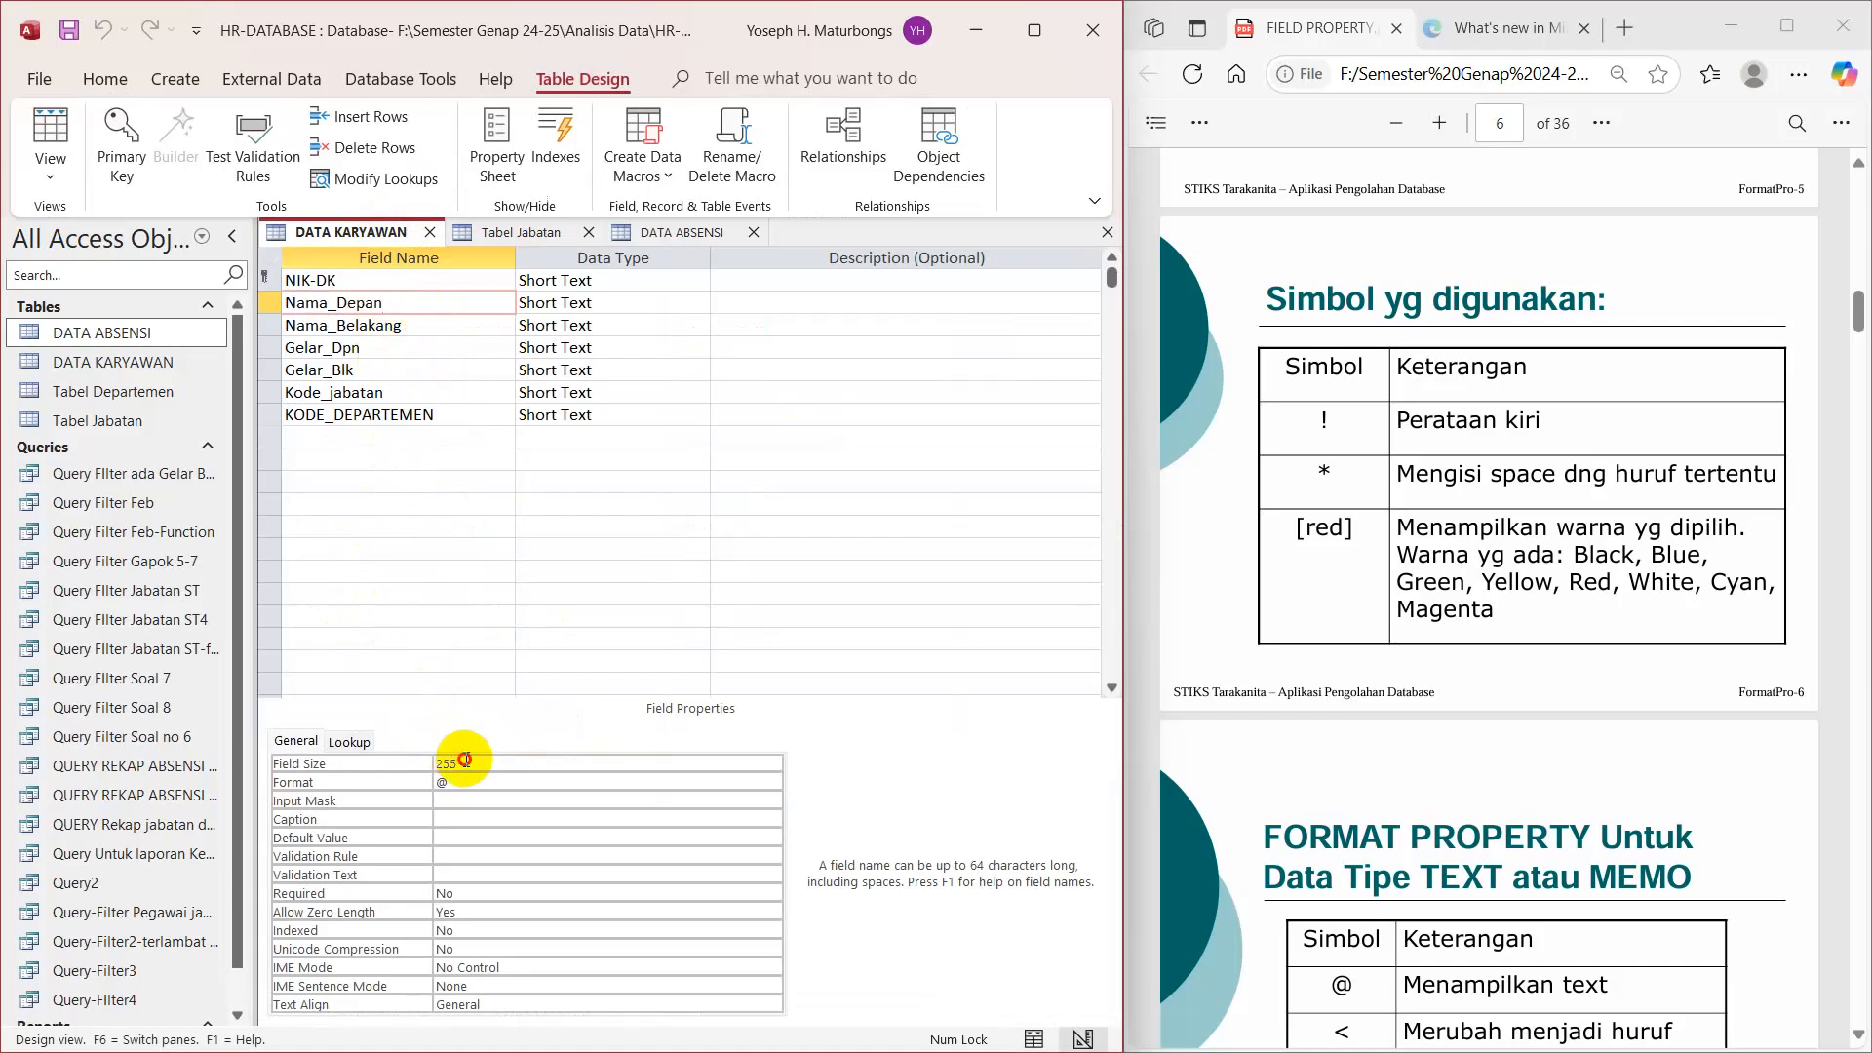
left_click(429, 763)
type("255")
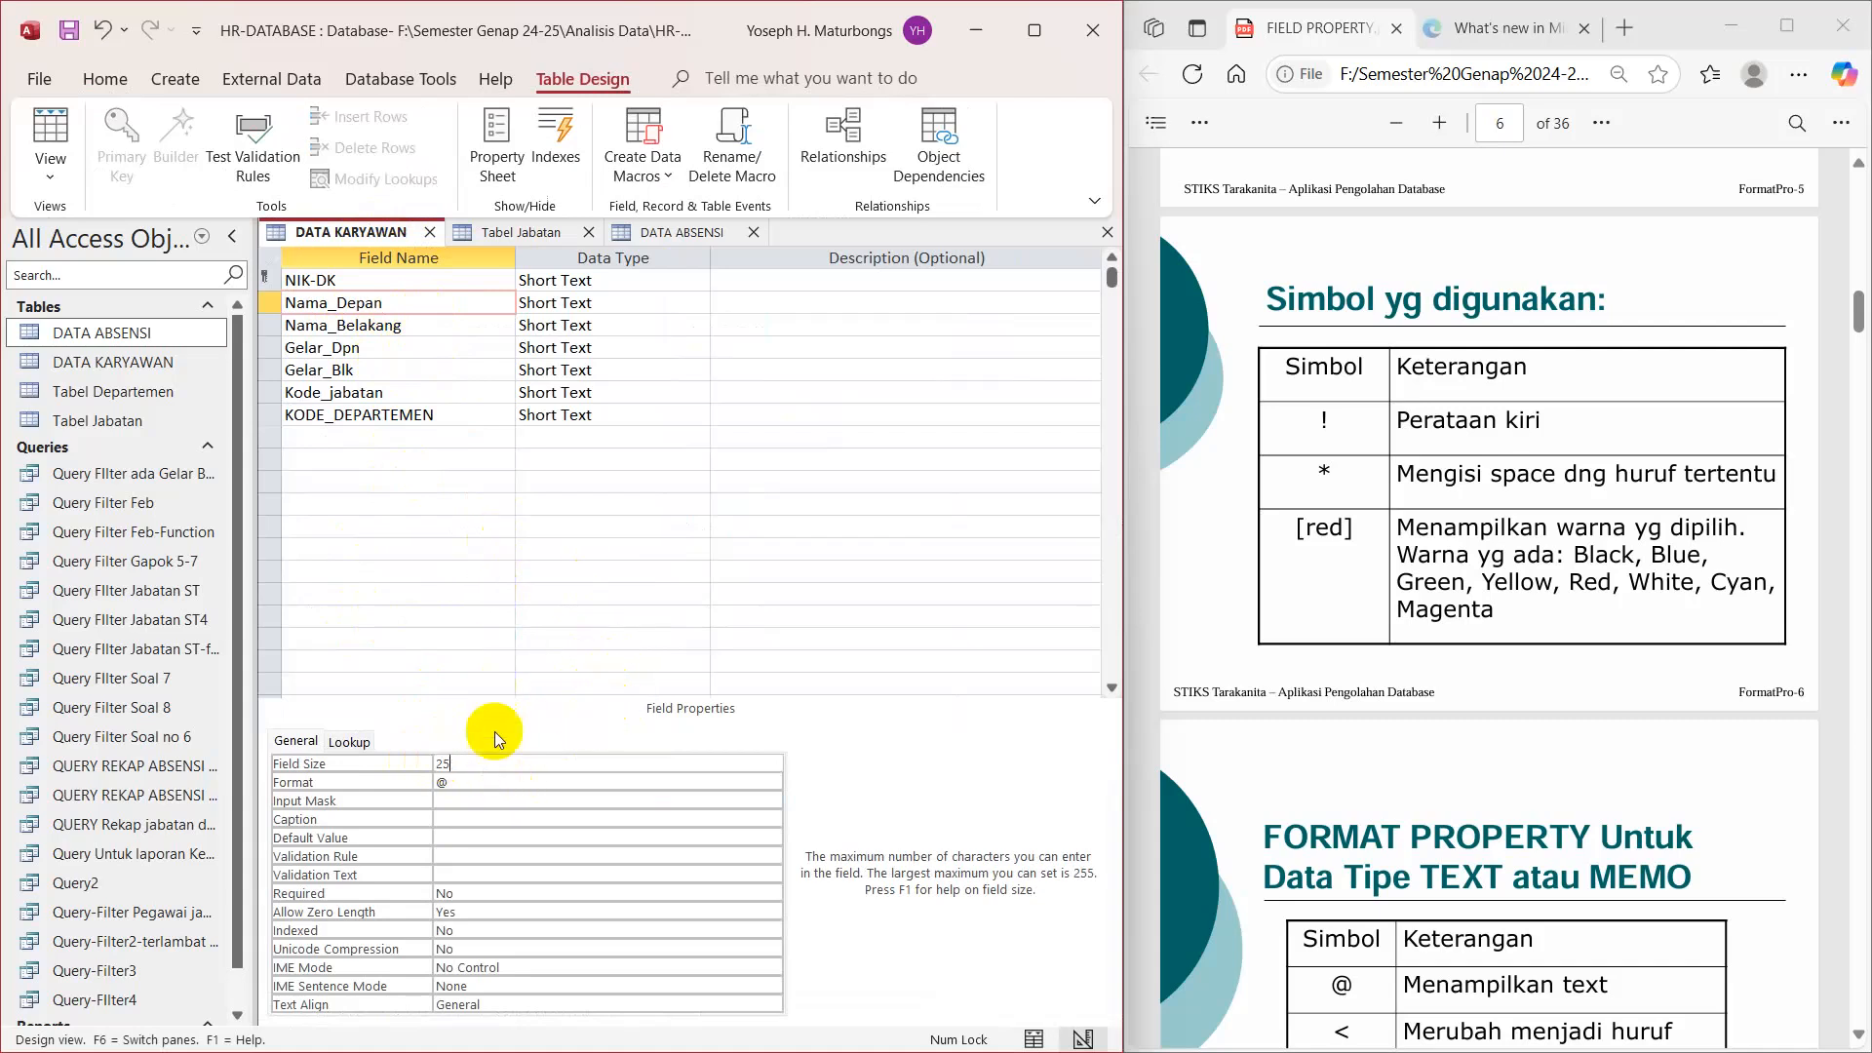
right_click(402, 236)
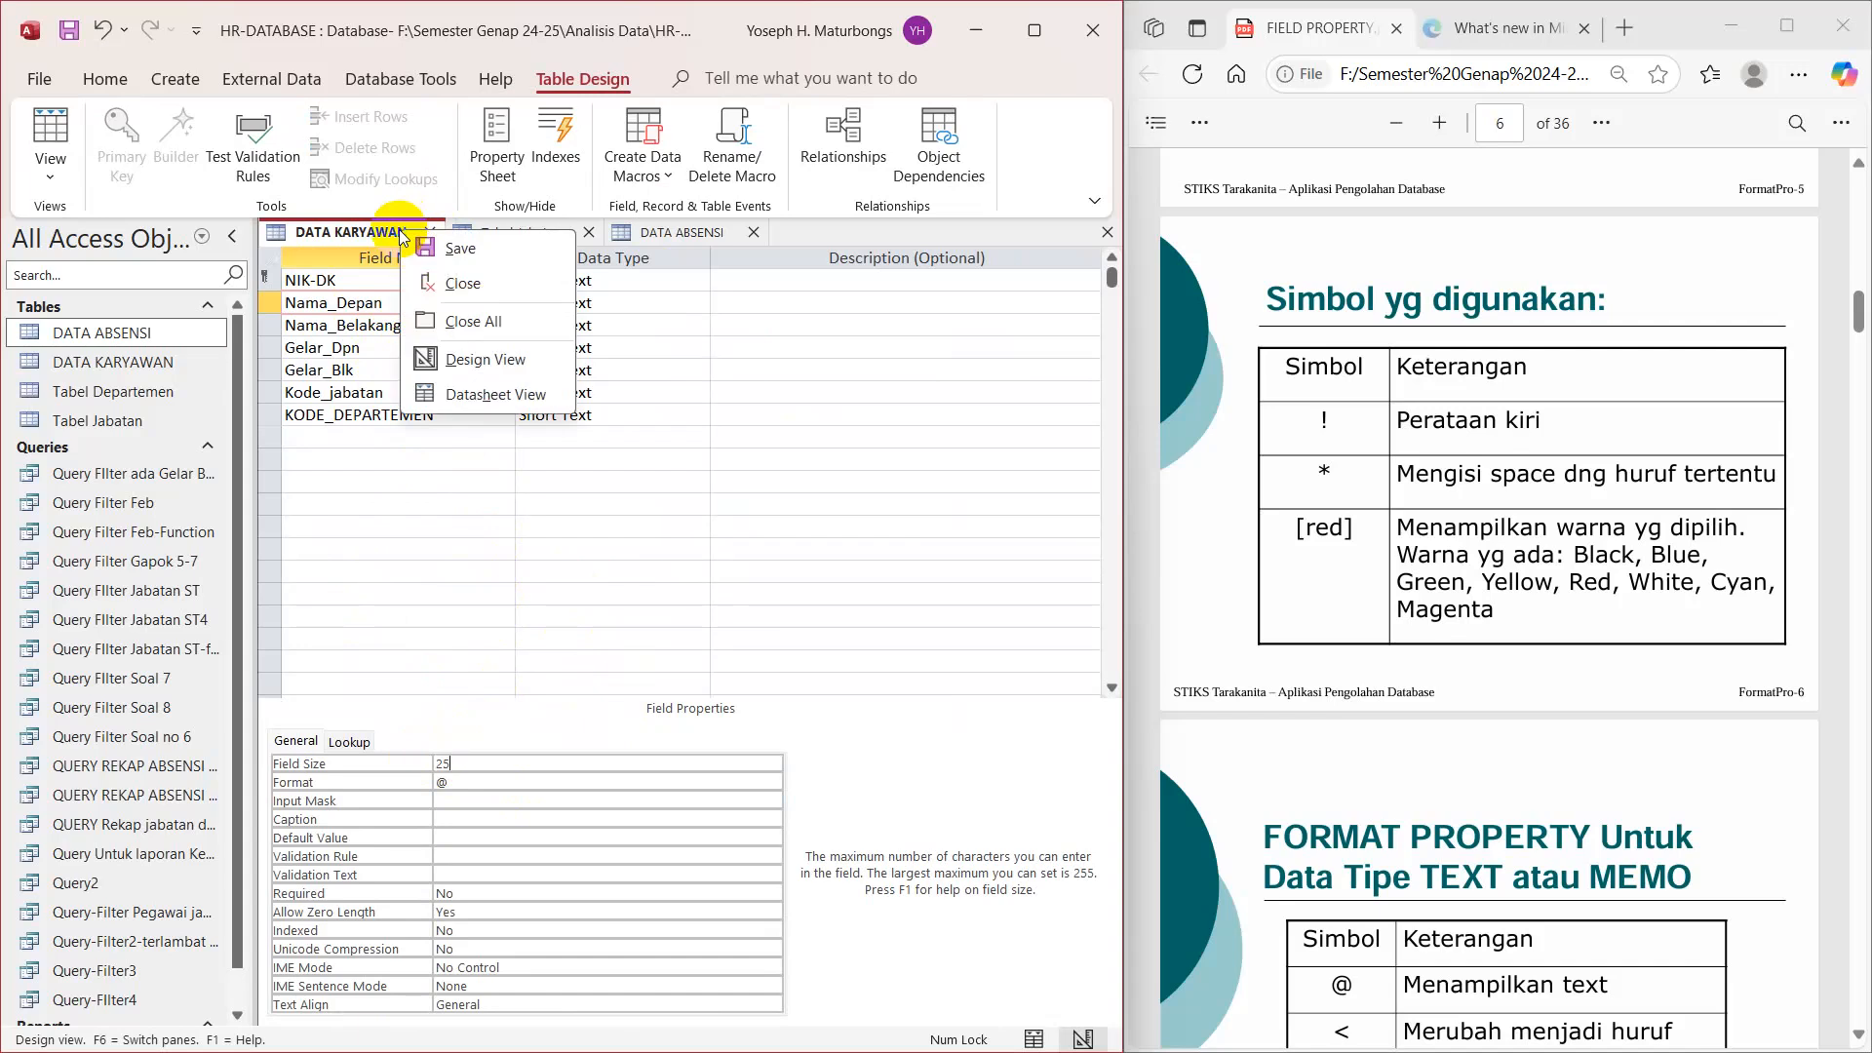
left_click(482, 393)
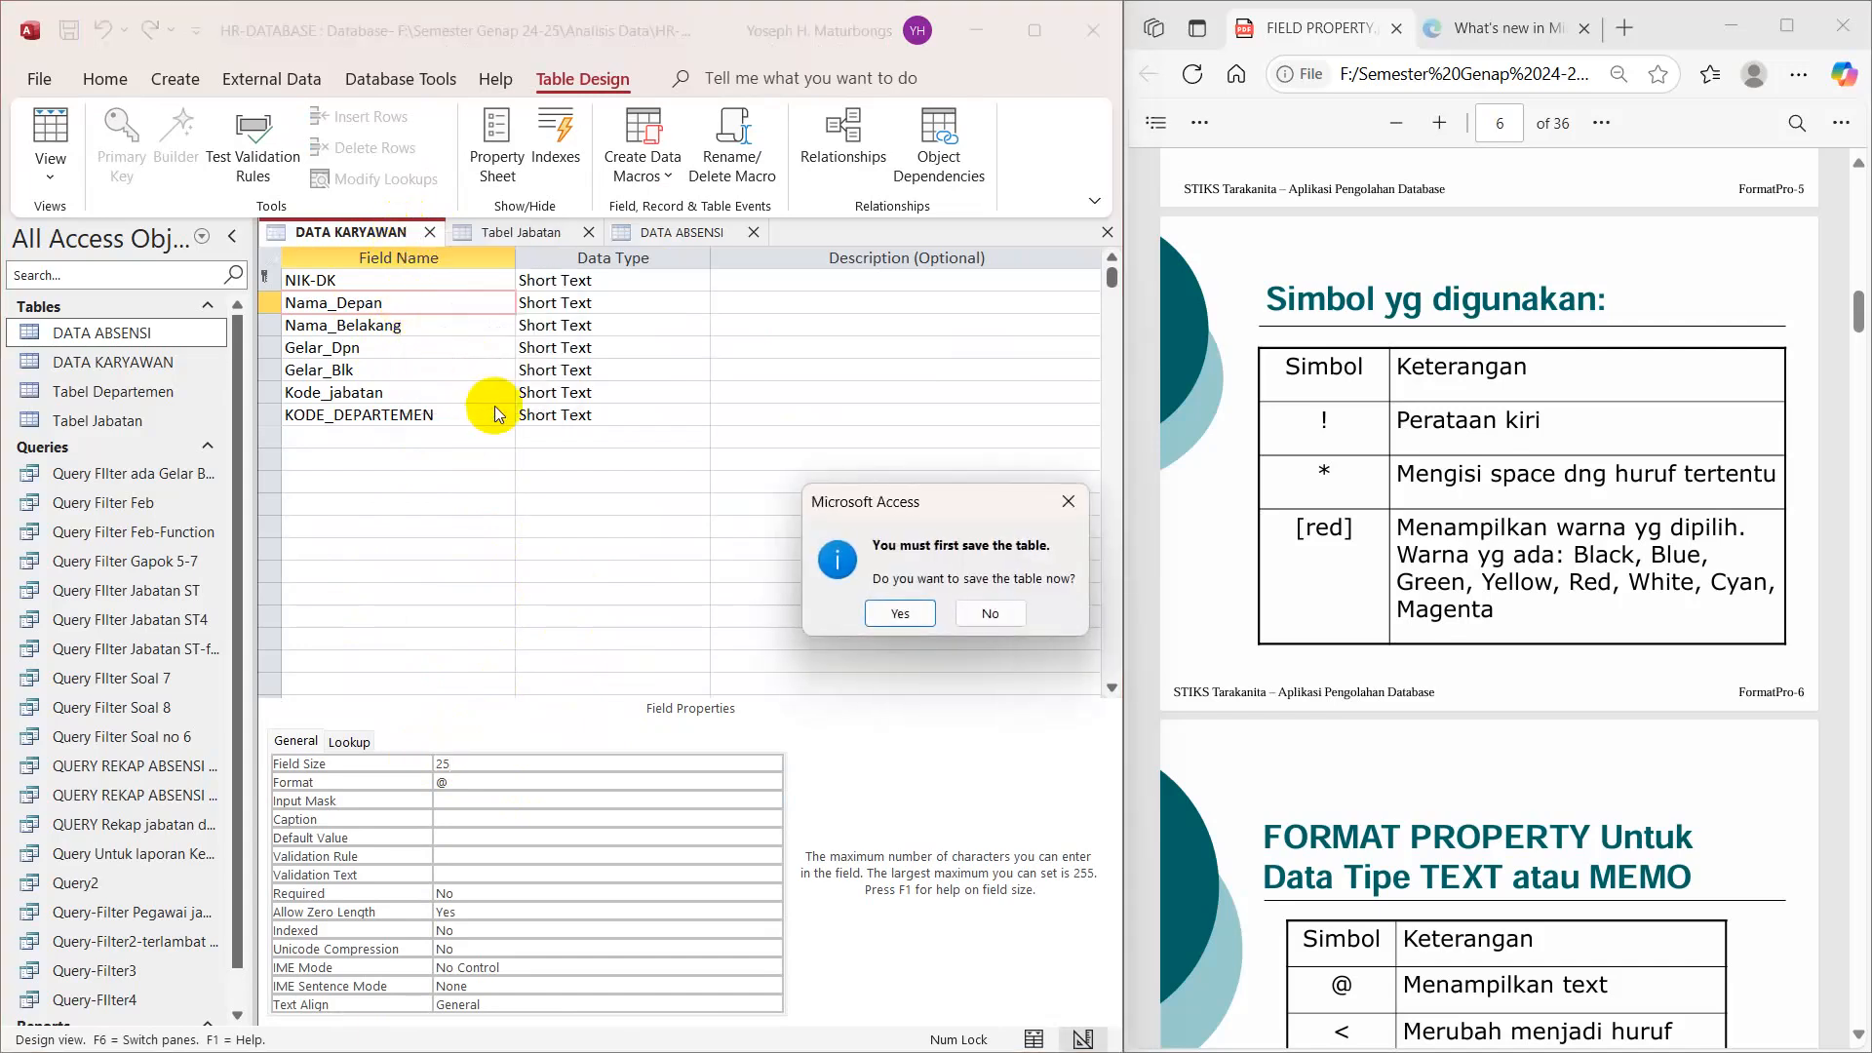
left_click(896, 617)
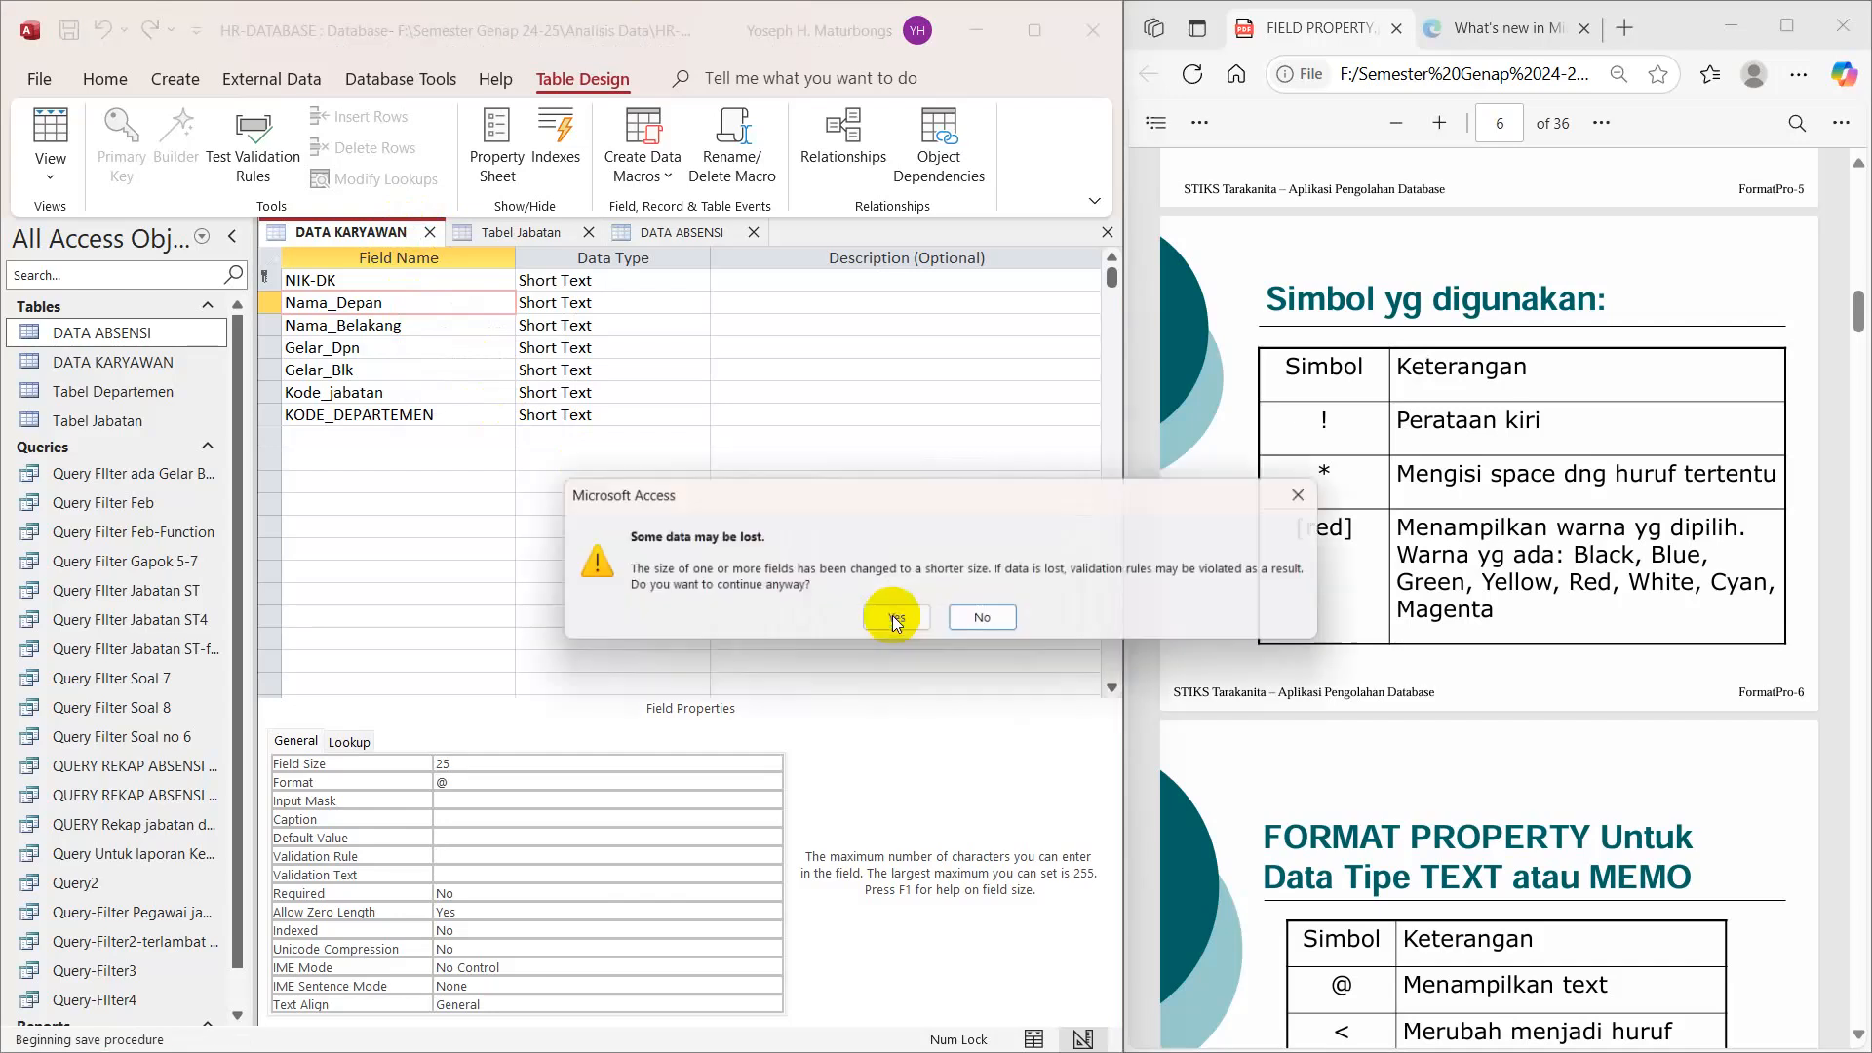
left_click_drag(897, 494, 659, 440)
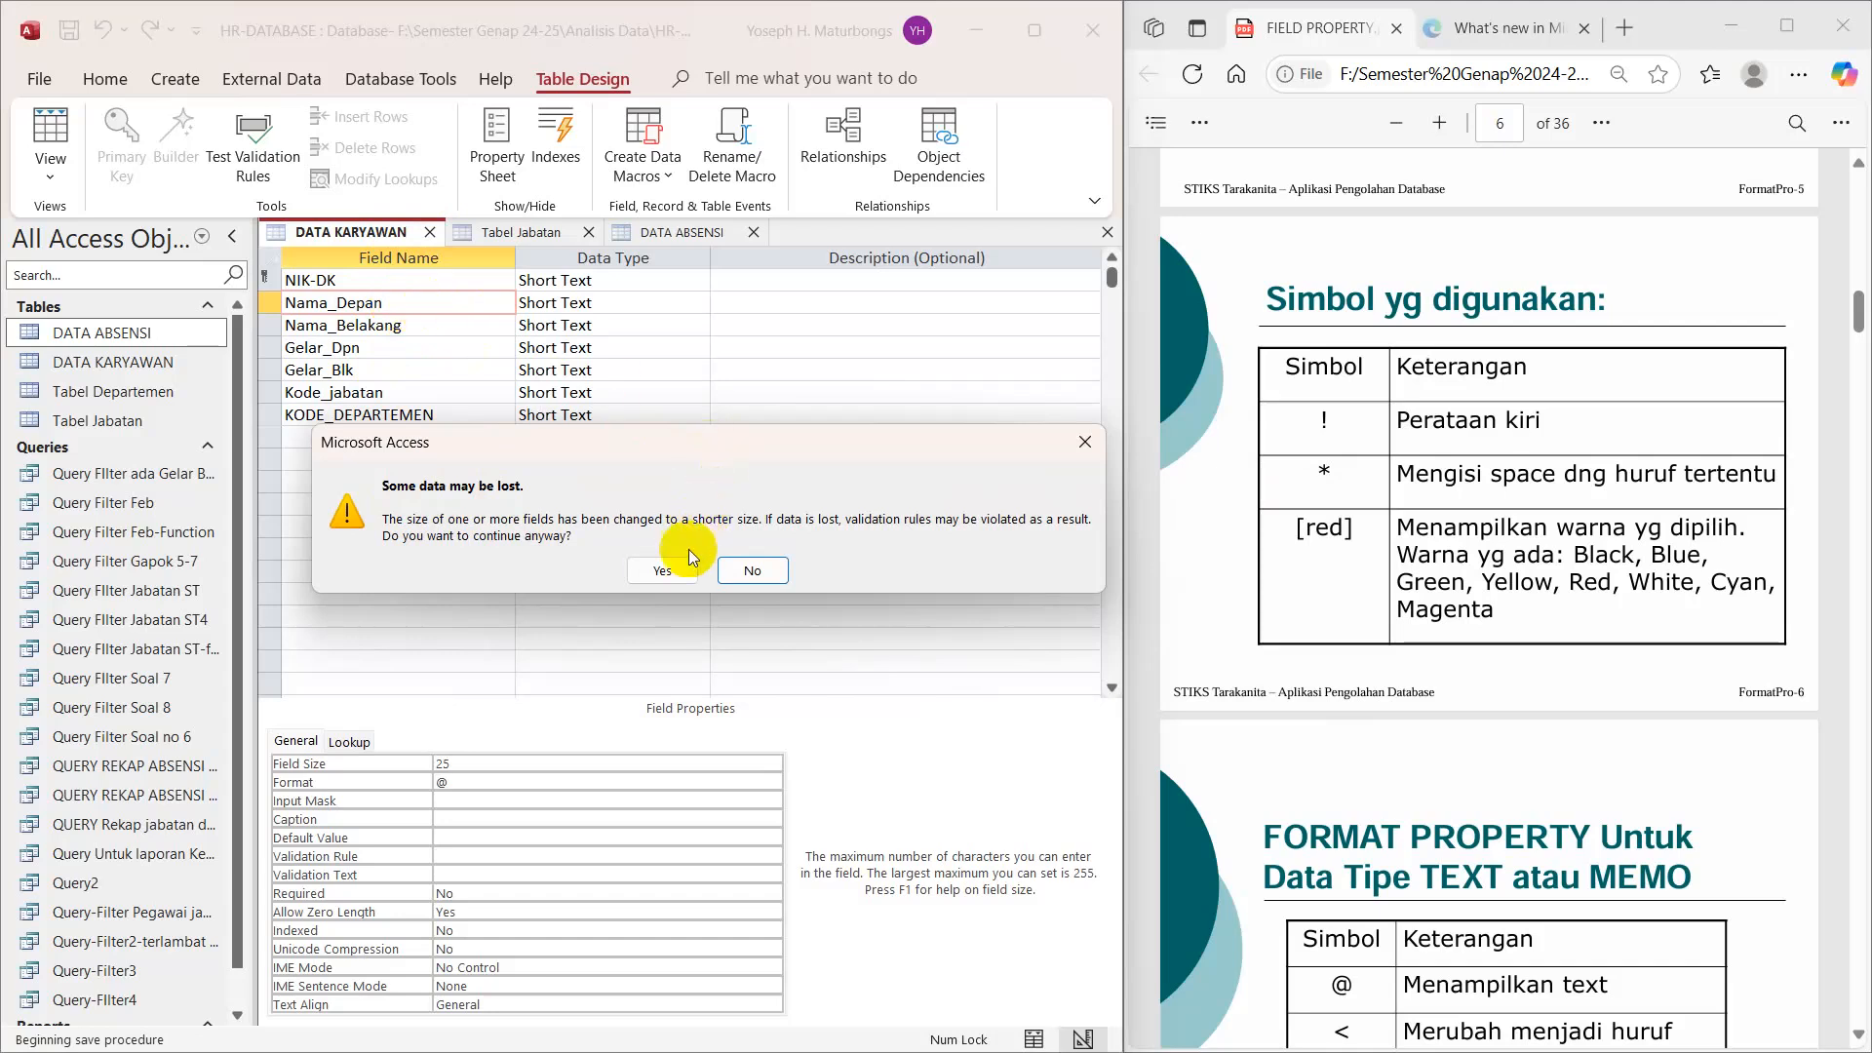
left_click(664, 568)
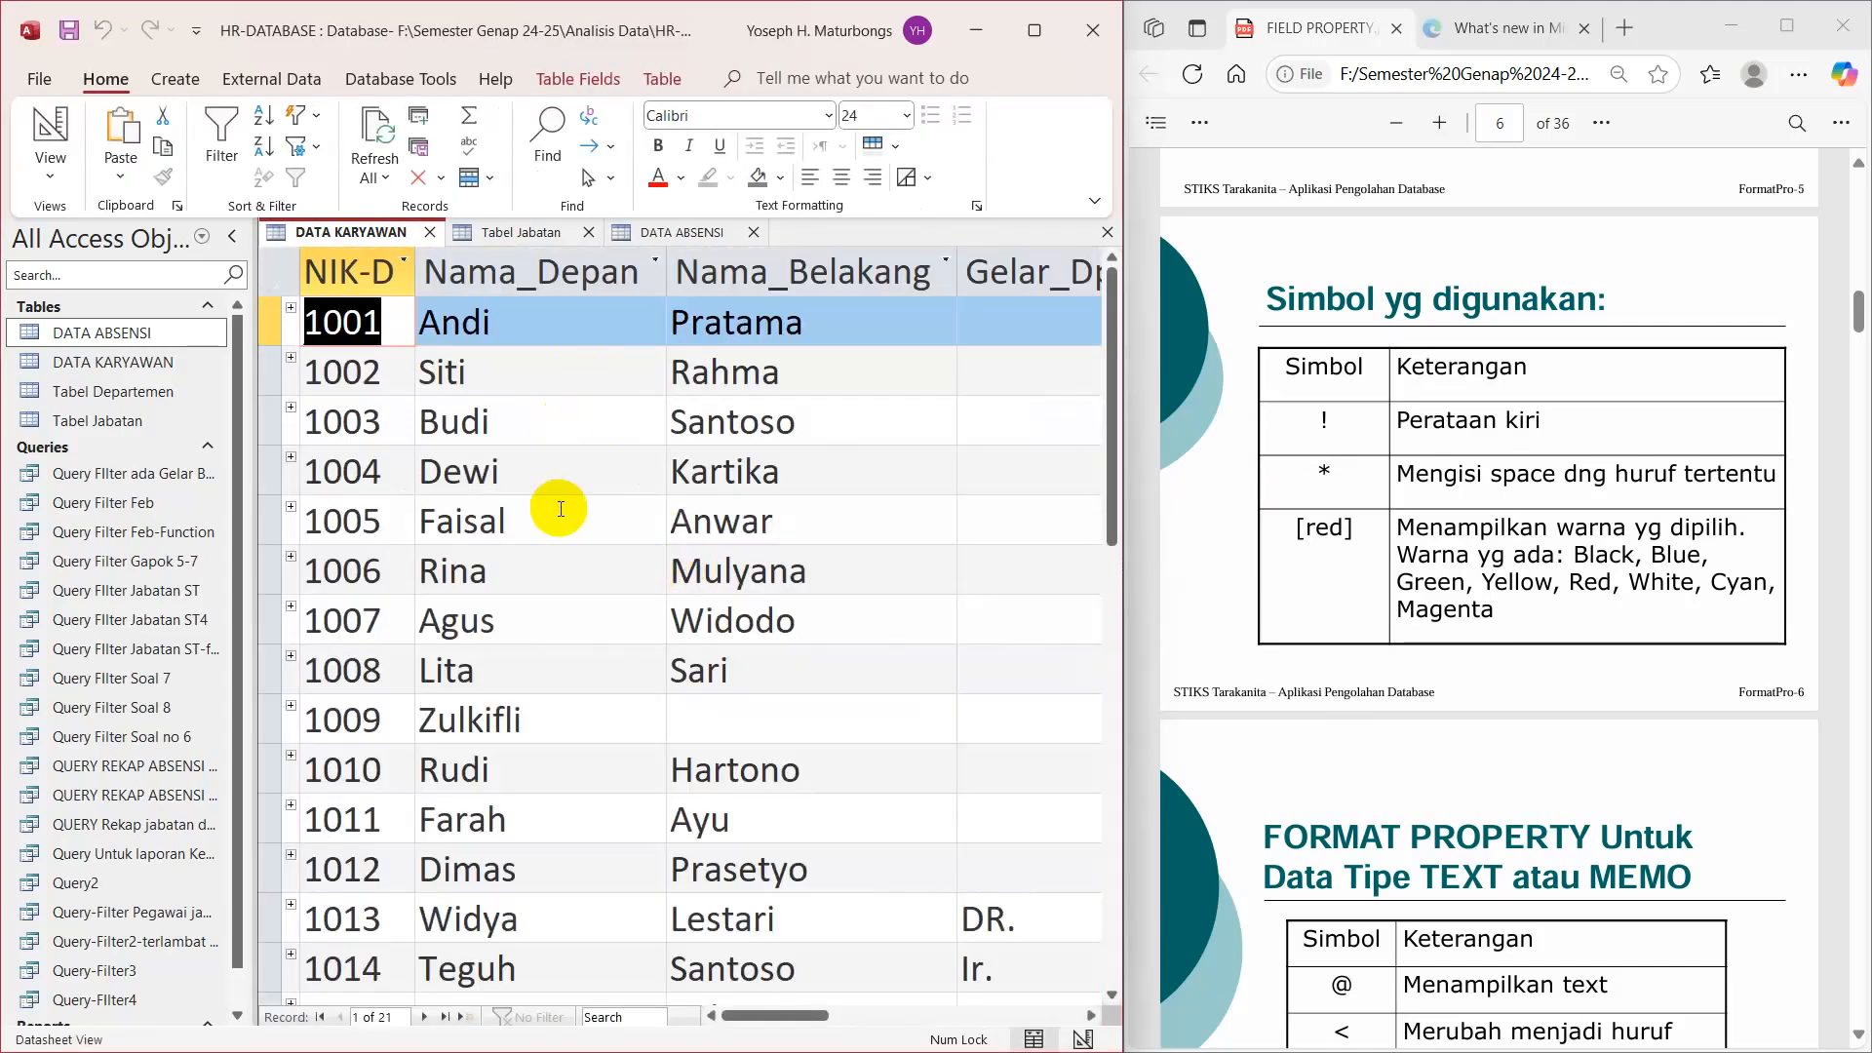
scroll(558, 503, "down", 5)
scroll(561, 508, "up", 5)
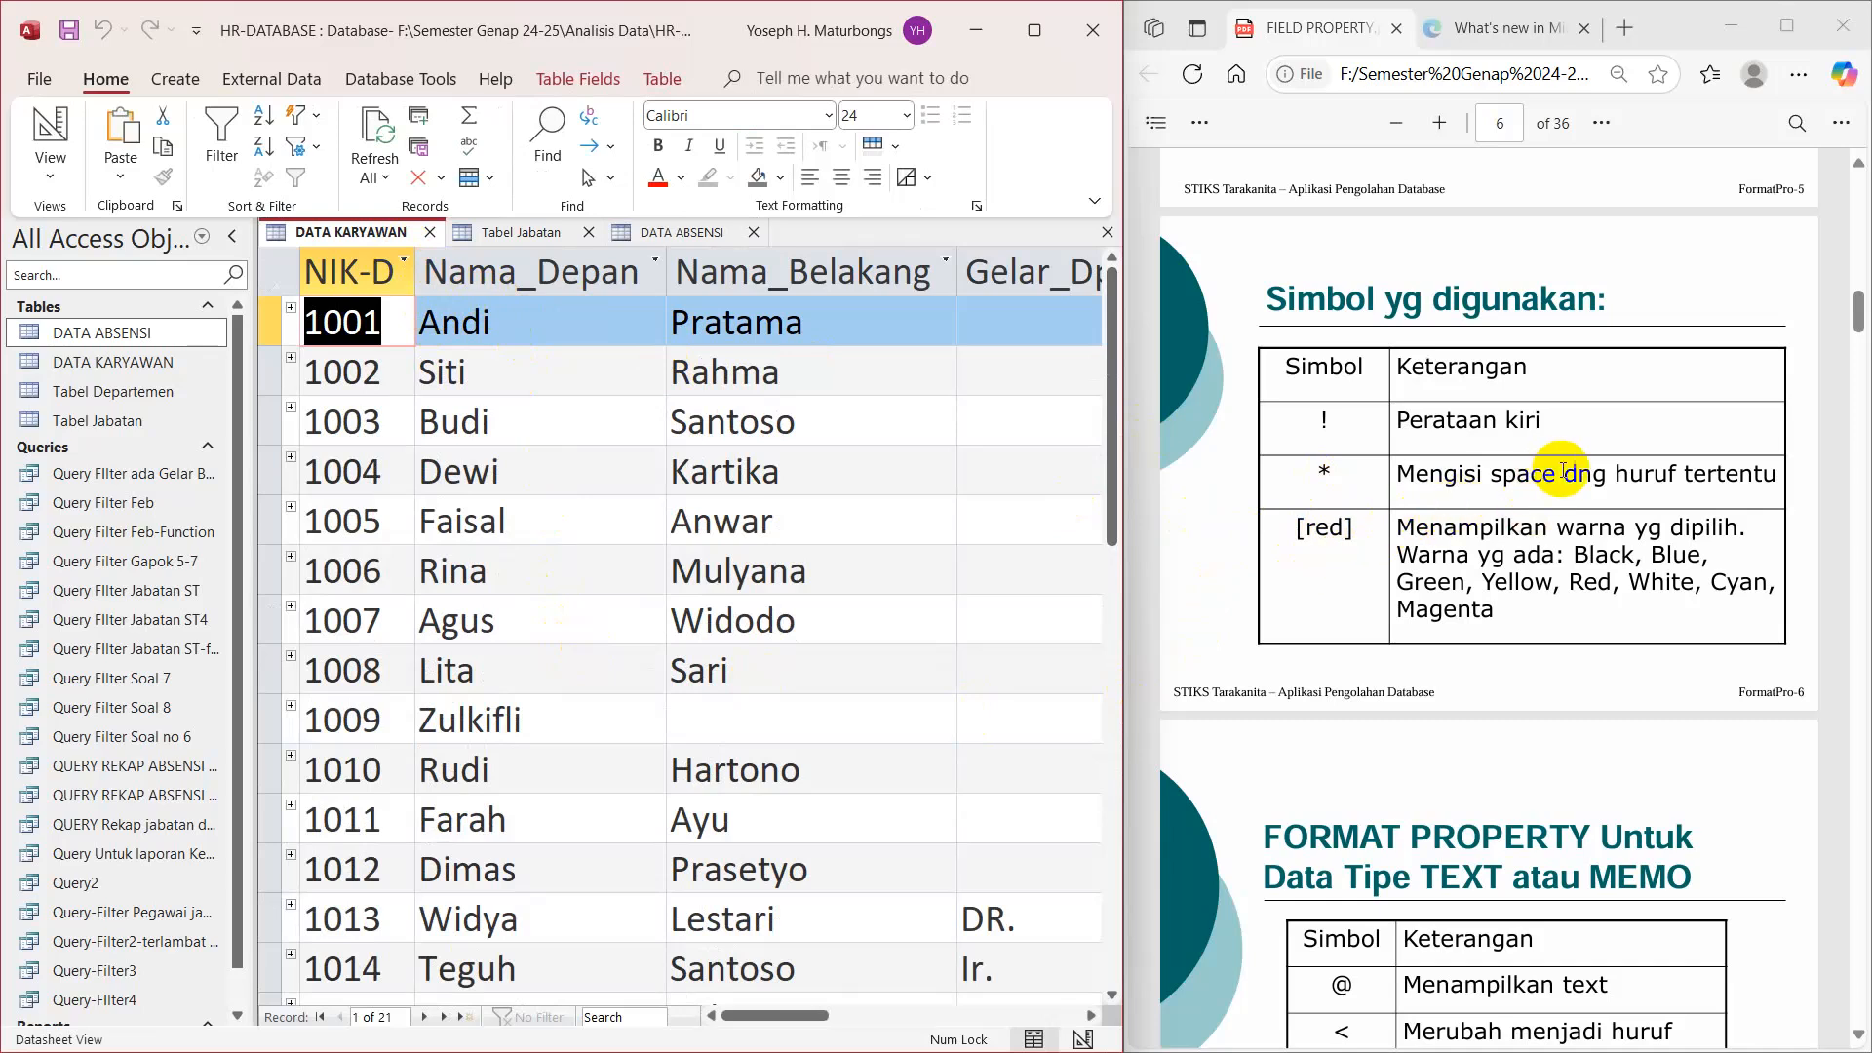
Step: Return DATA KARYAWAN to Design View and set the Format property of Nama_Depan to "@ *=" in the Zoom box
right_click(388, 244)
left_click(458, 371)
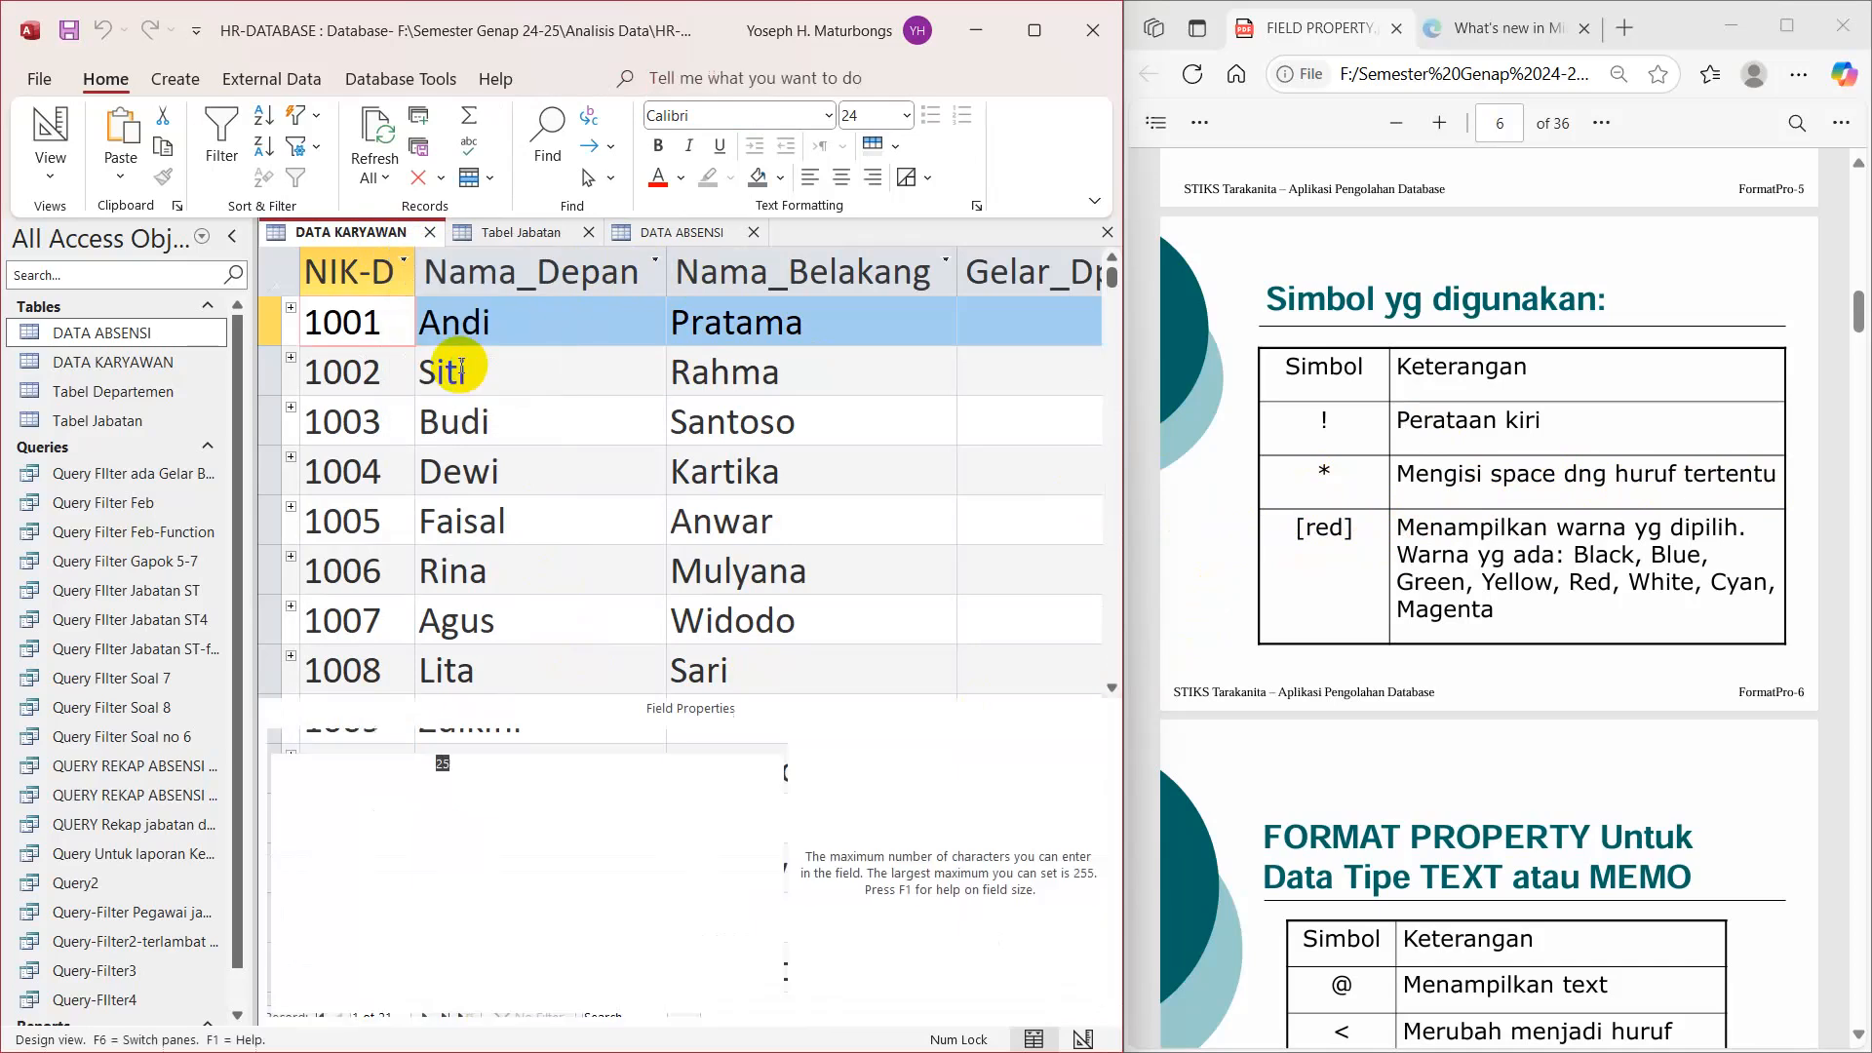
left_click(460, 782)
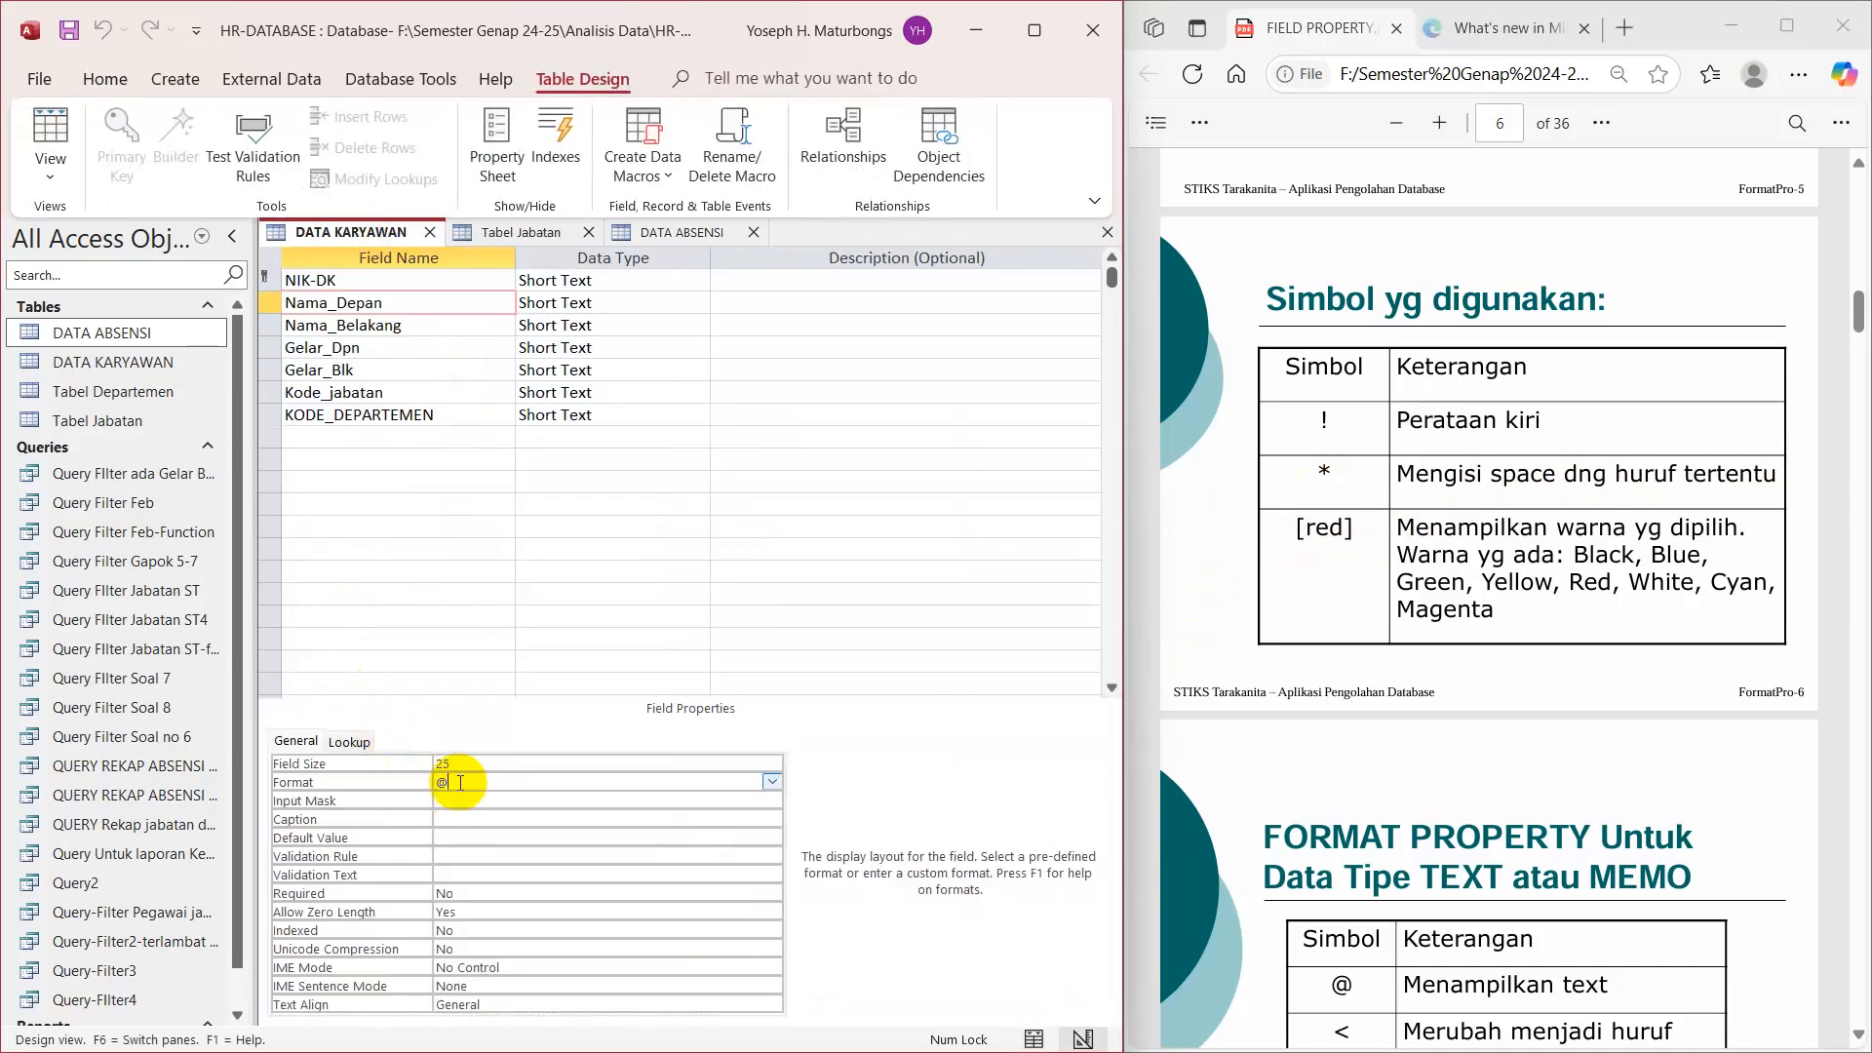
right_click(477, 780)
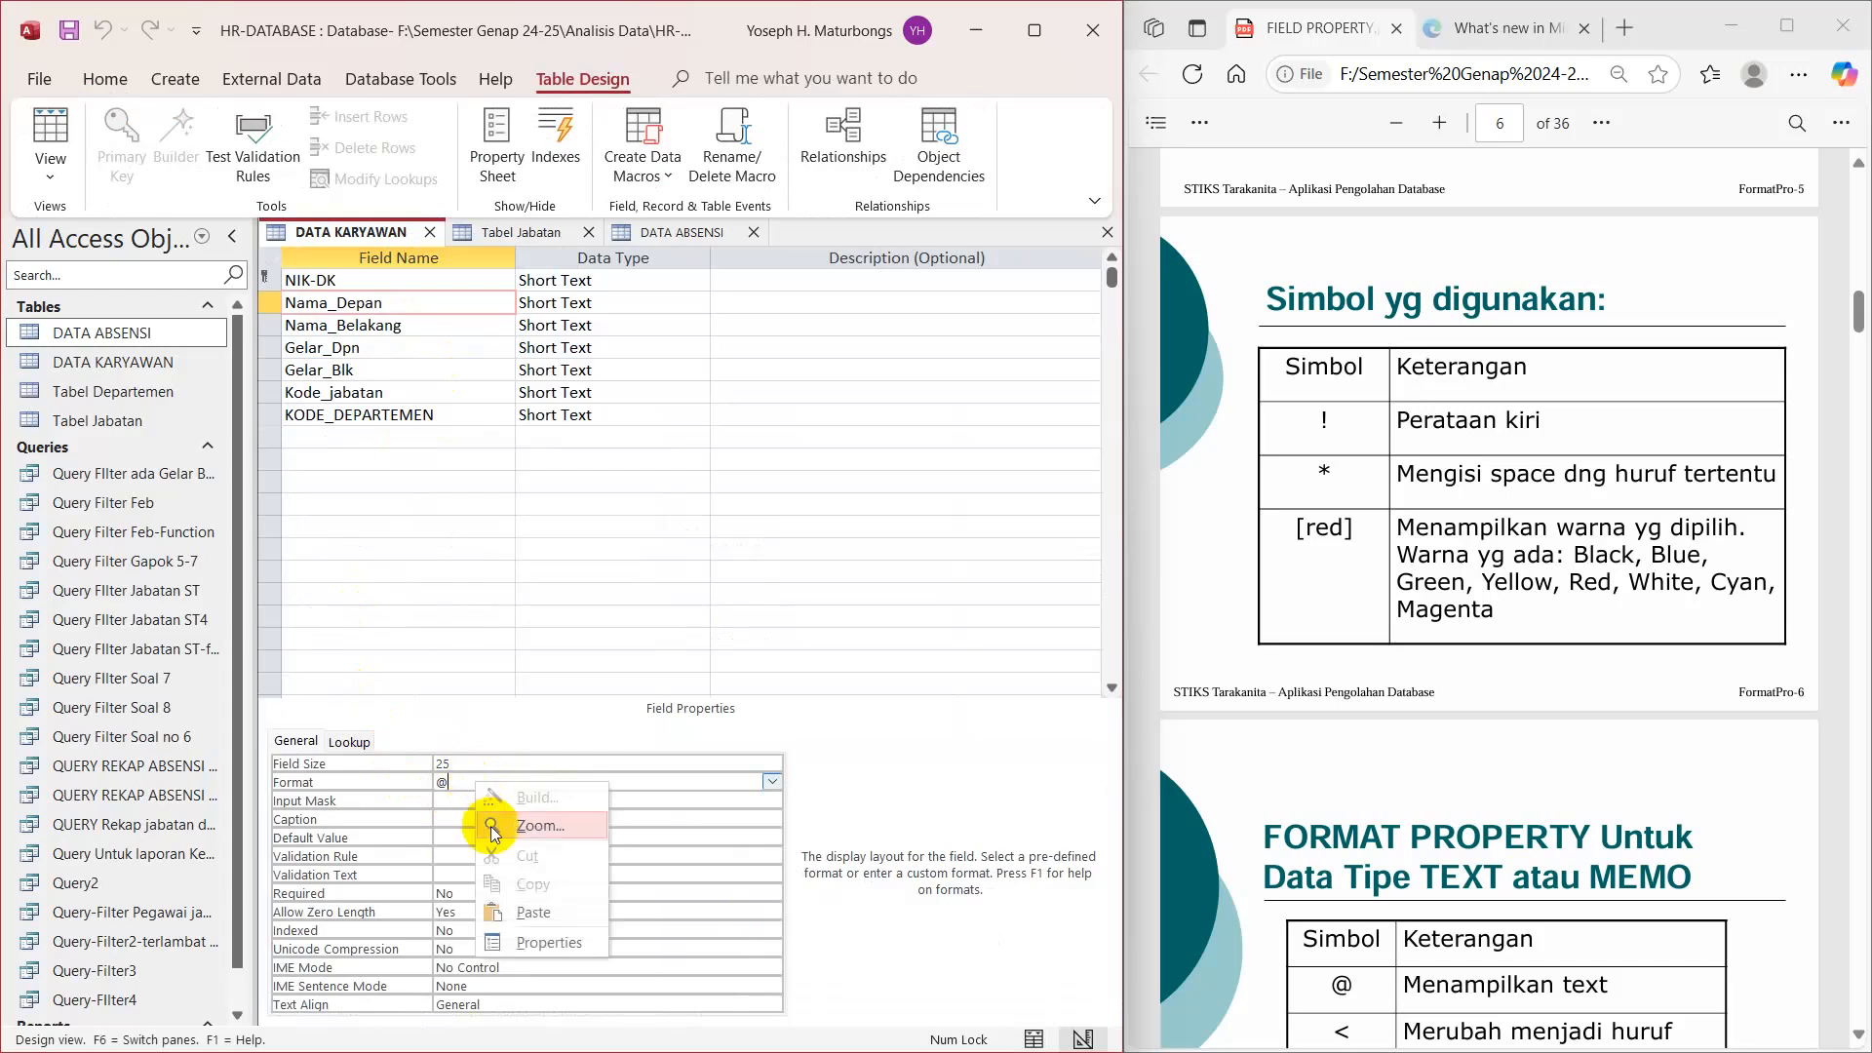
left_click(525, 827)
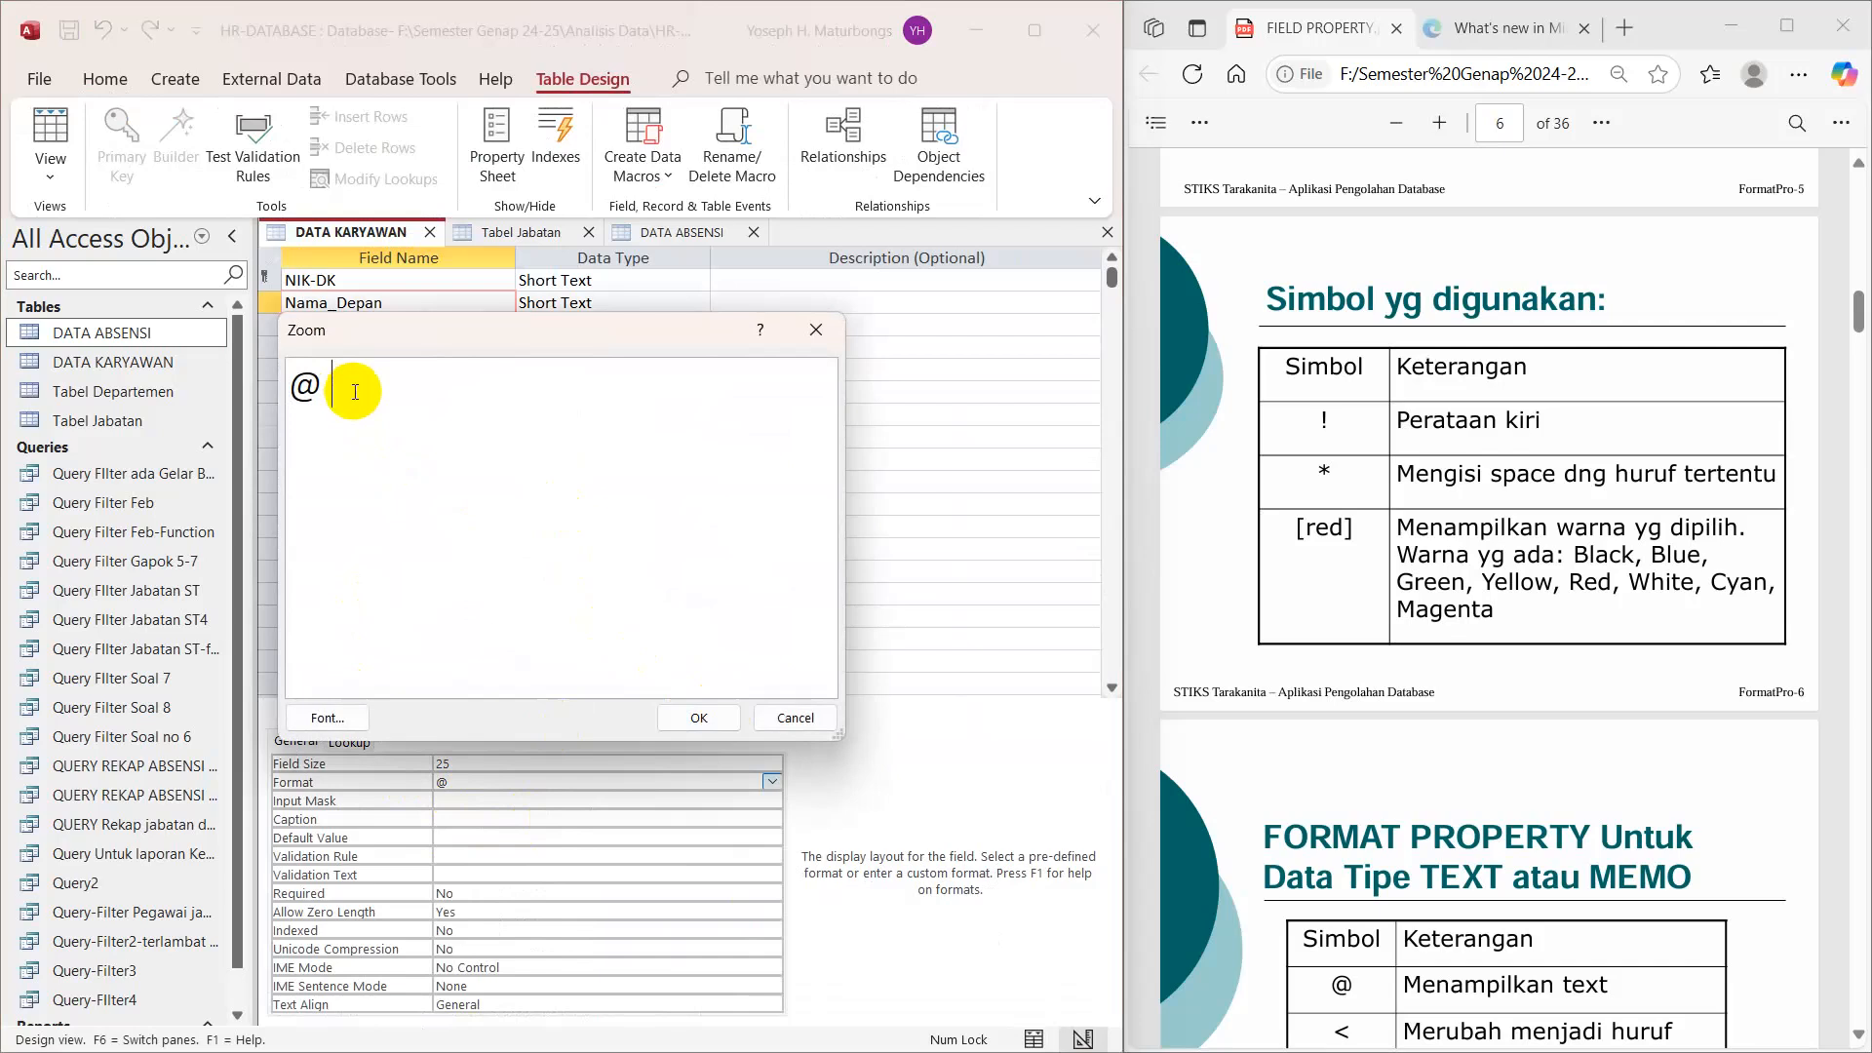
left_click(681, 721)
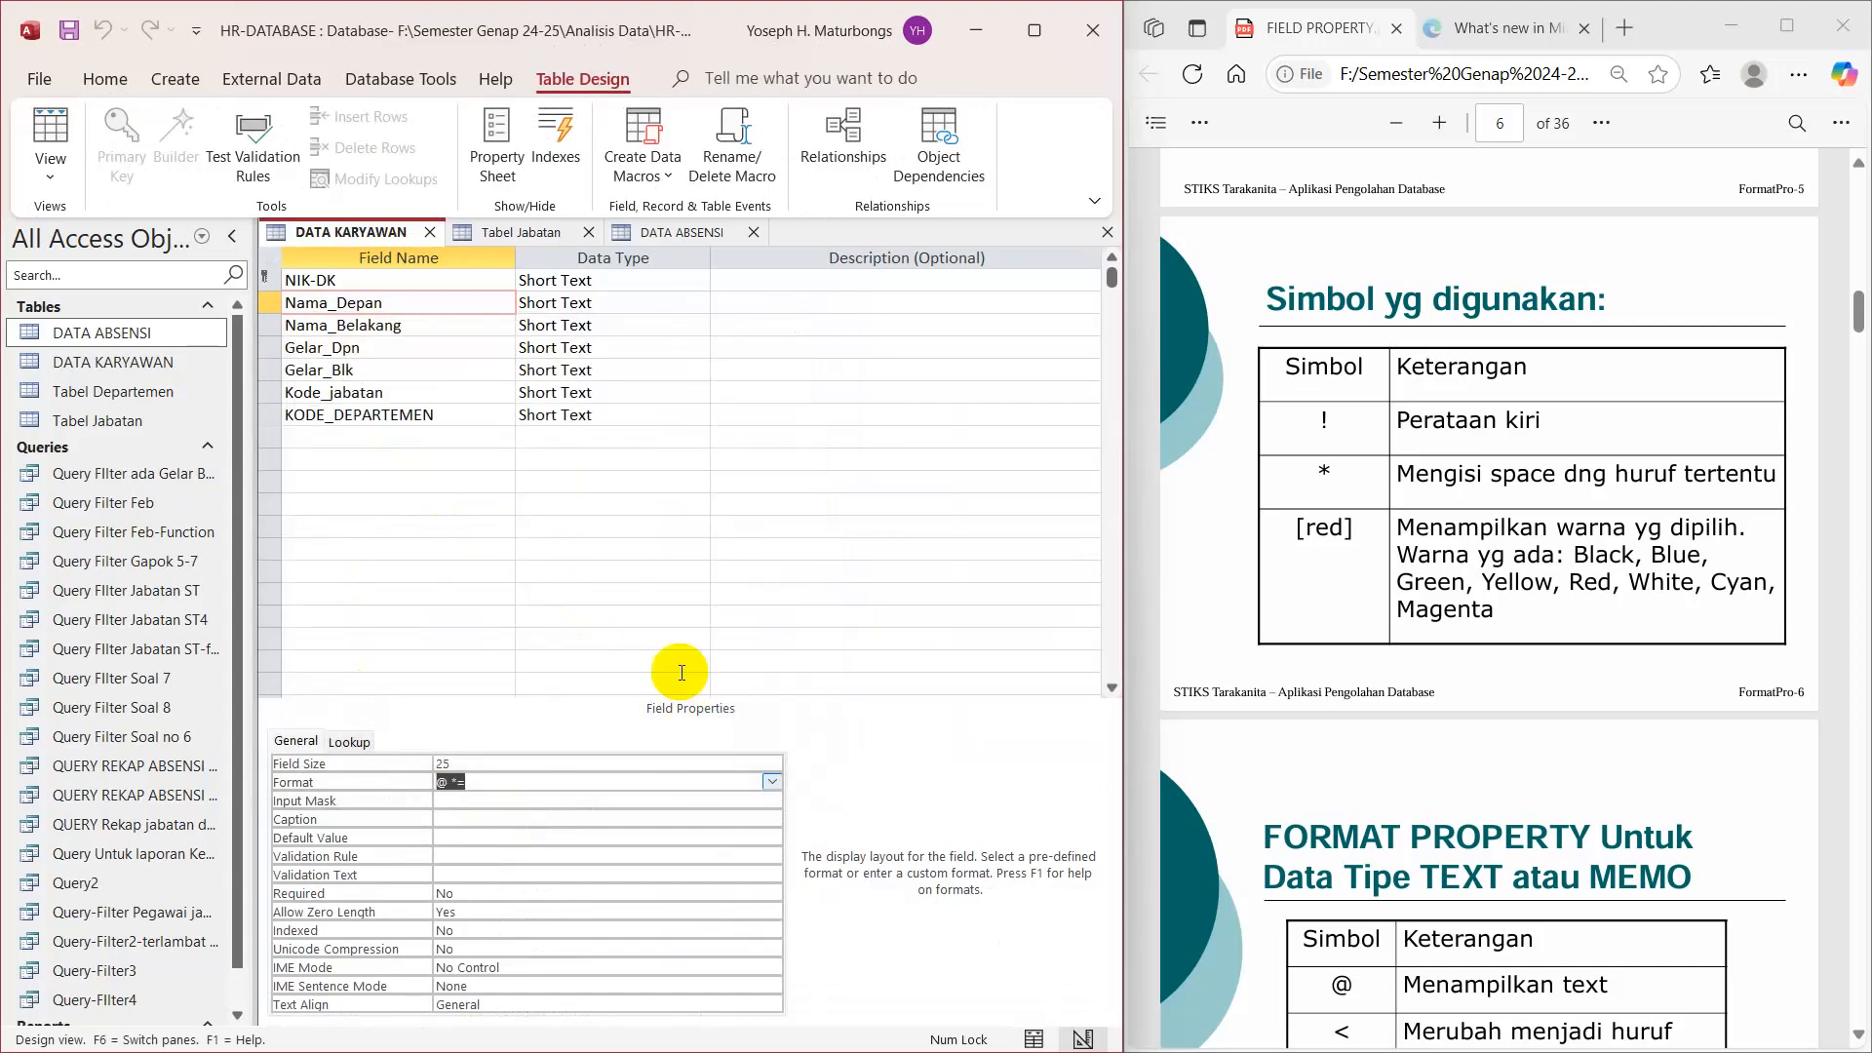
left_click(452, 762)
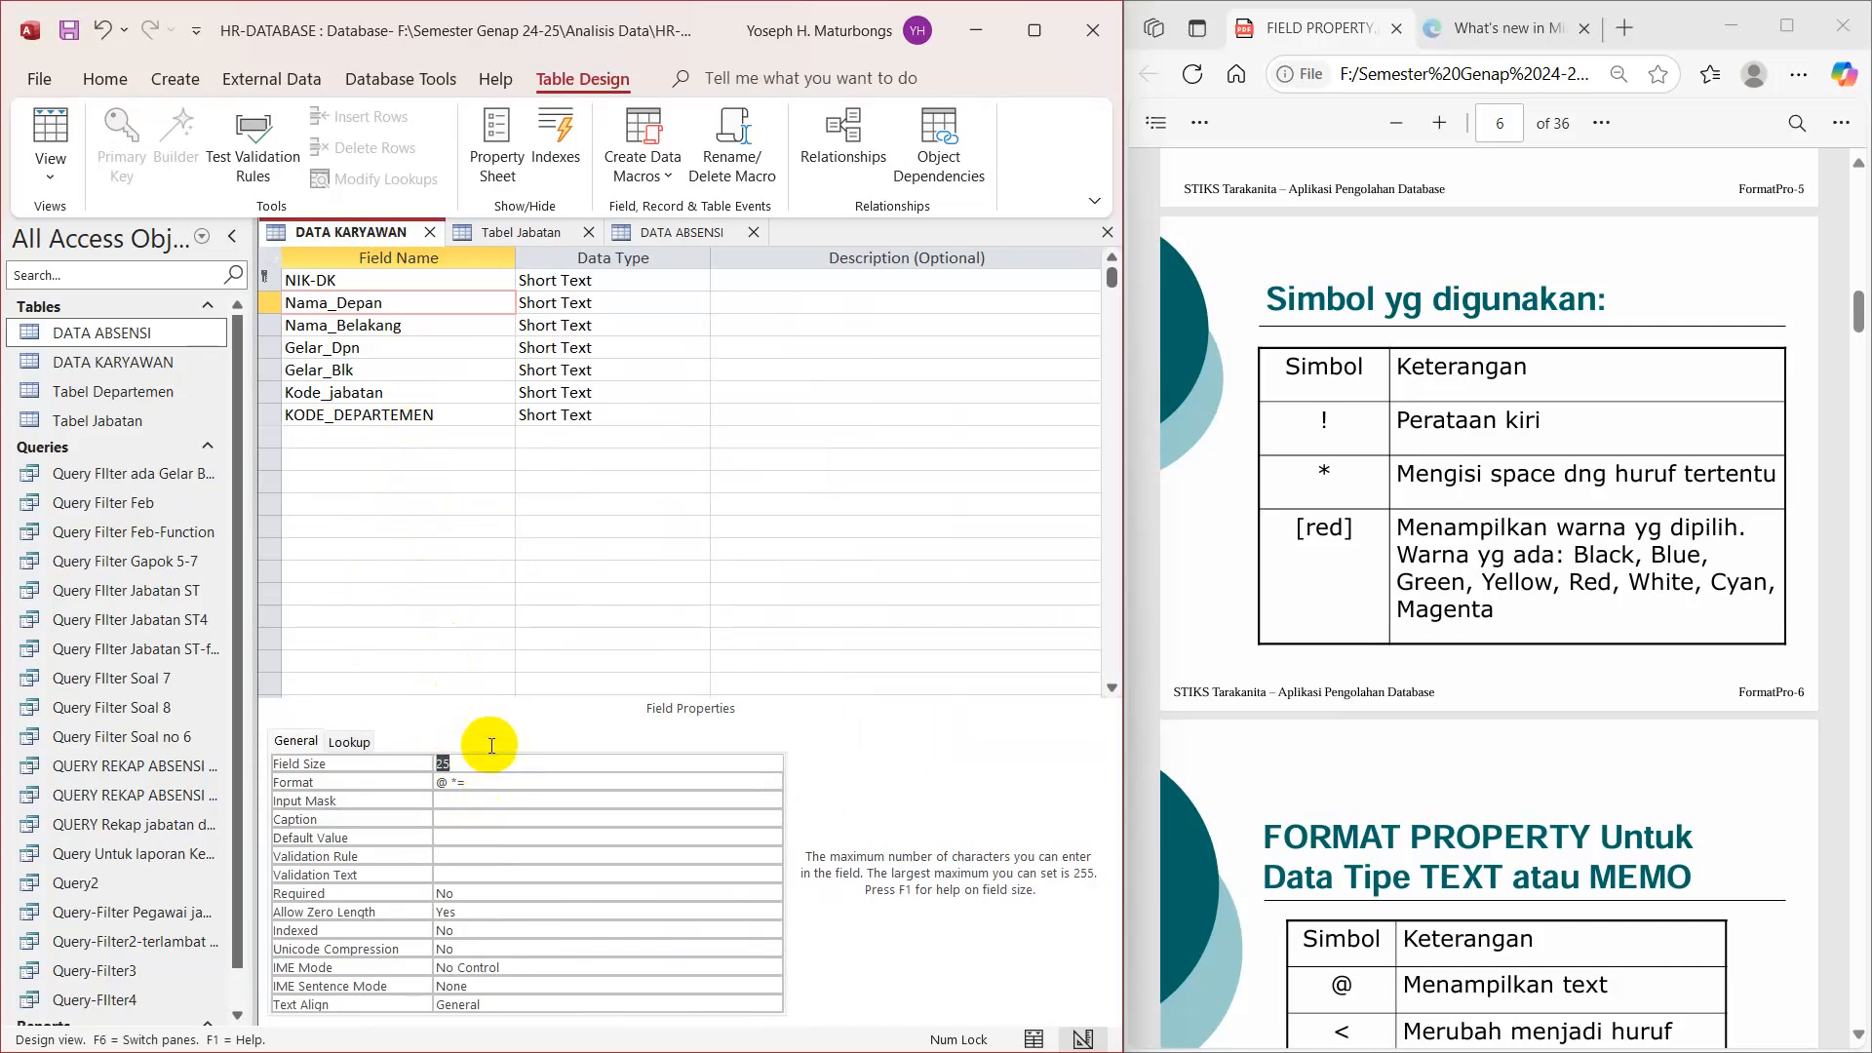
Step: Save DATA KARYAWAN, show its records in Datasheet View, and inspect the Nama_Depan values in the first two rows
right_click(403, 234)
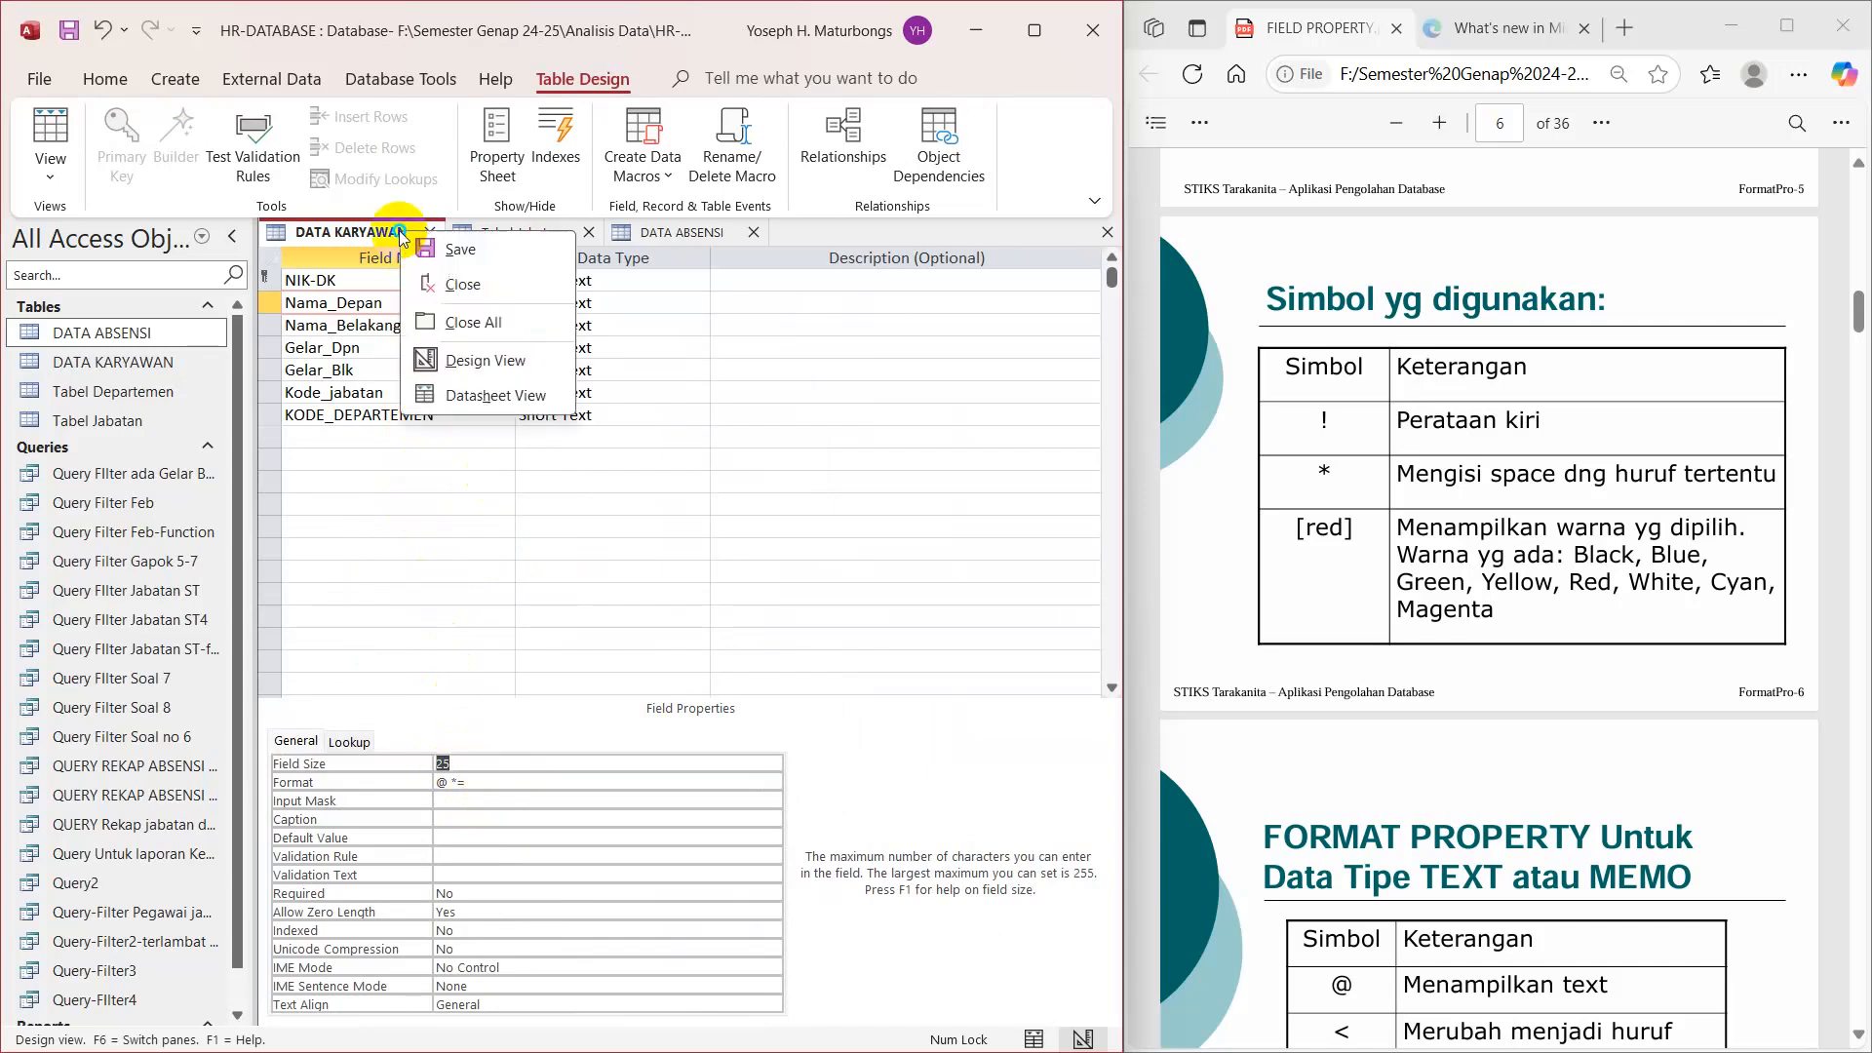
left_click(461, 396)
left_click(898, 612)
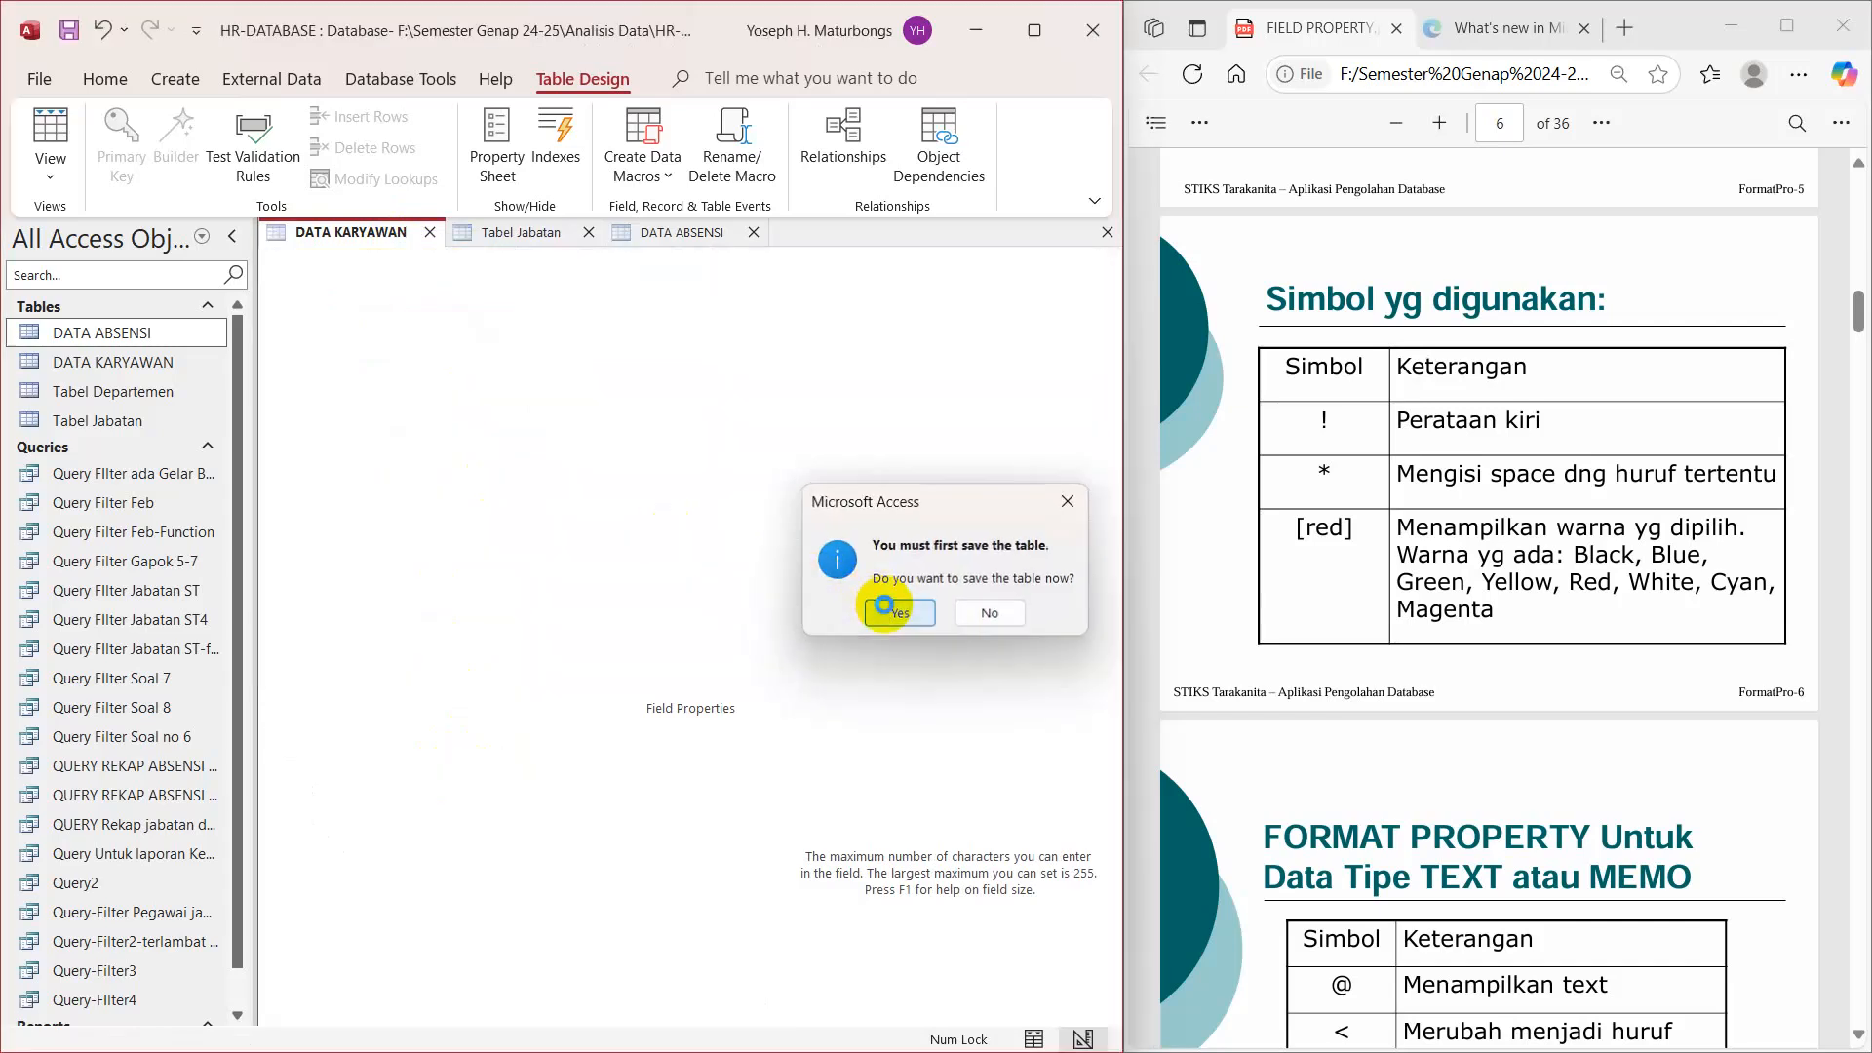
left_click_drag(670, 284, 775, 278)
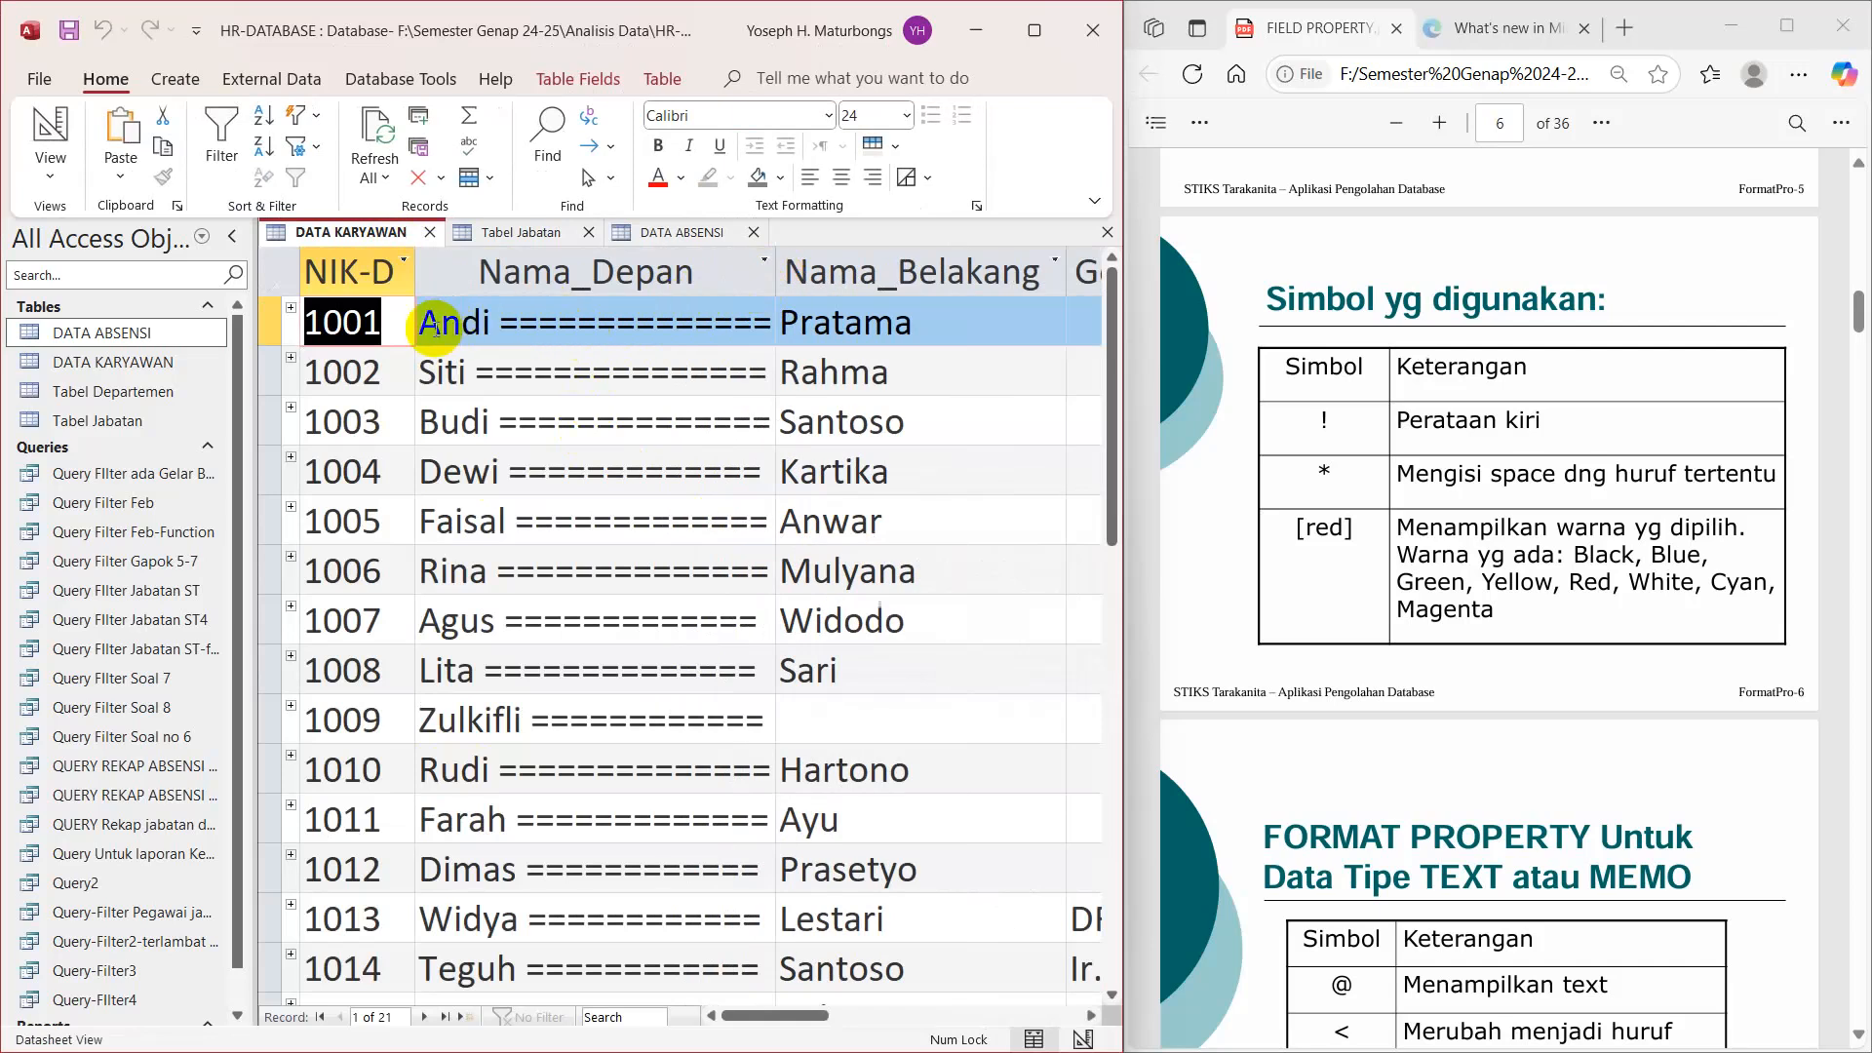
left_click_drag(419, 322, 475, 324)
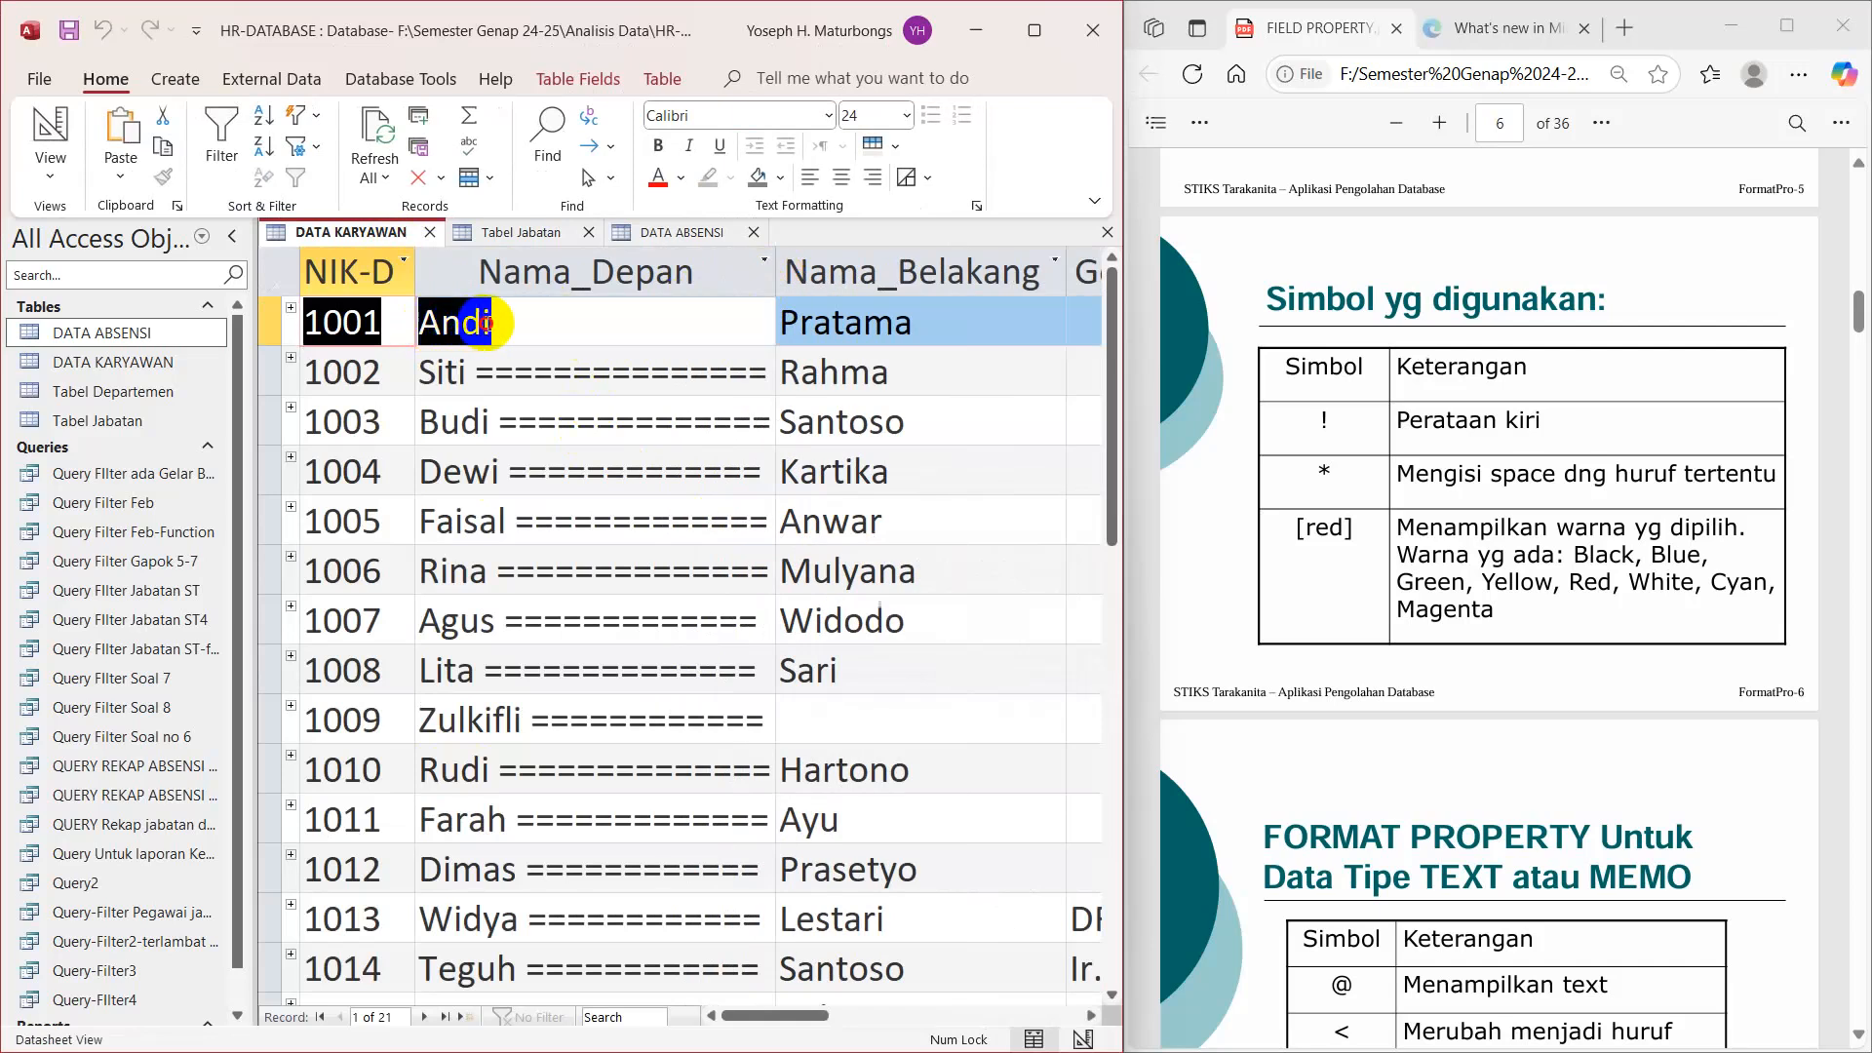
left_click(507, 325)
key("Down")
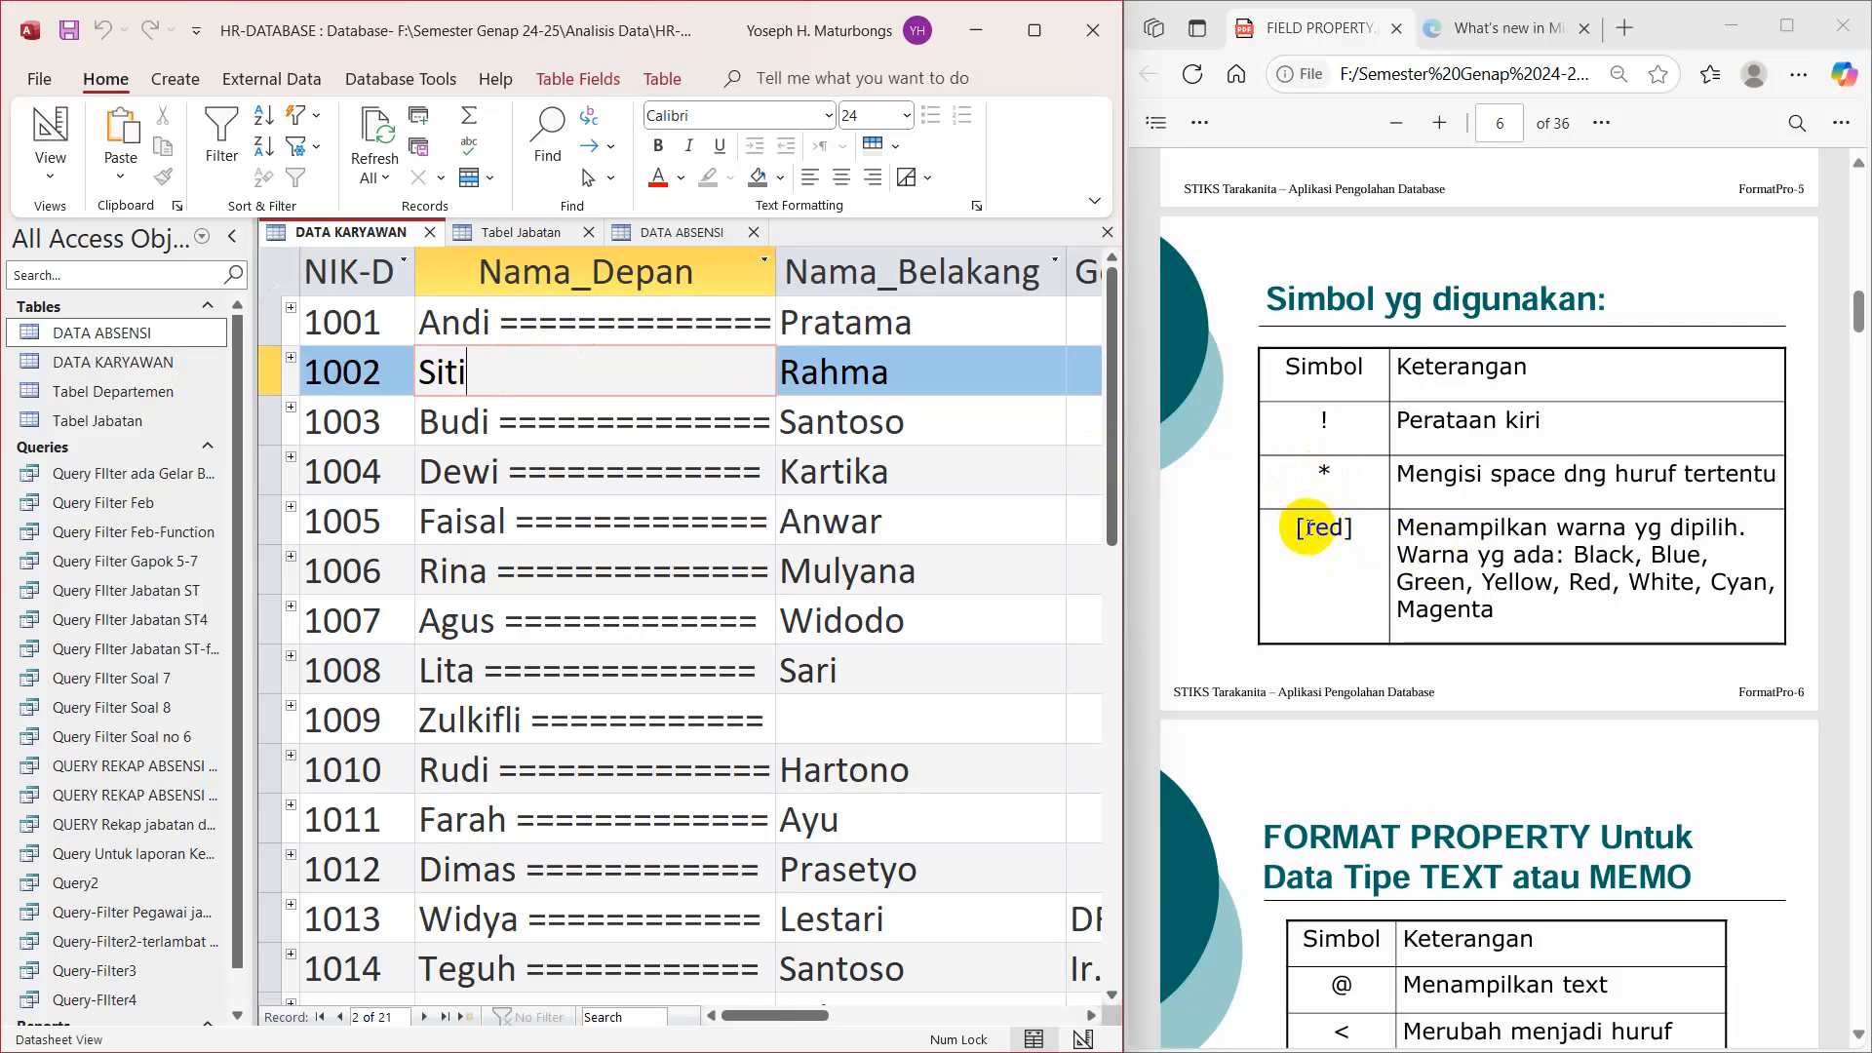
Step: Check the slide's list of available colours, and set the Format of Nama_Depan in DATA KARYAWAN to "@ *= [green]" in the Zoom box
left_click_drag(1572, 557, 1619, 615)
left_click(1567, 572)
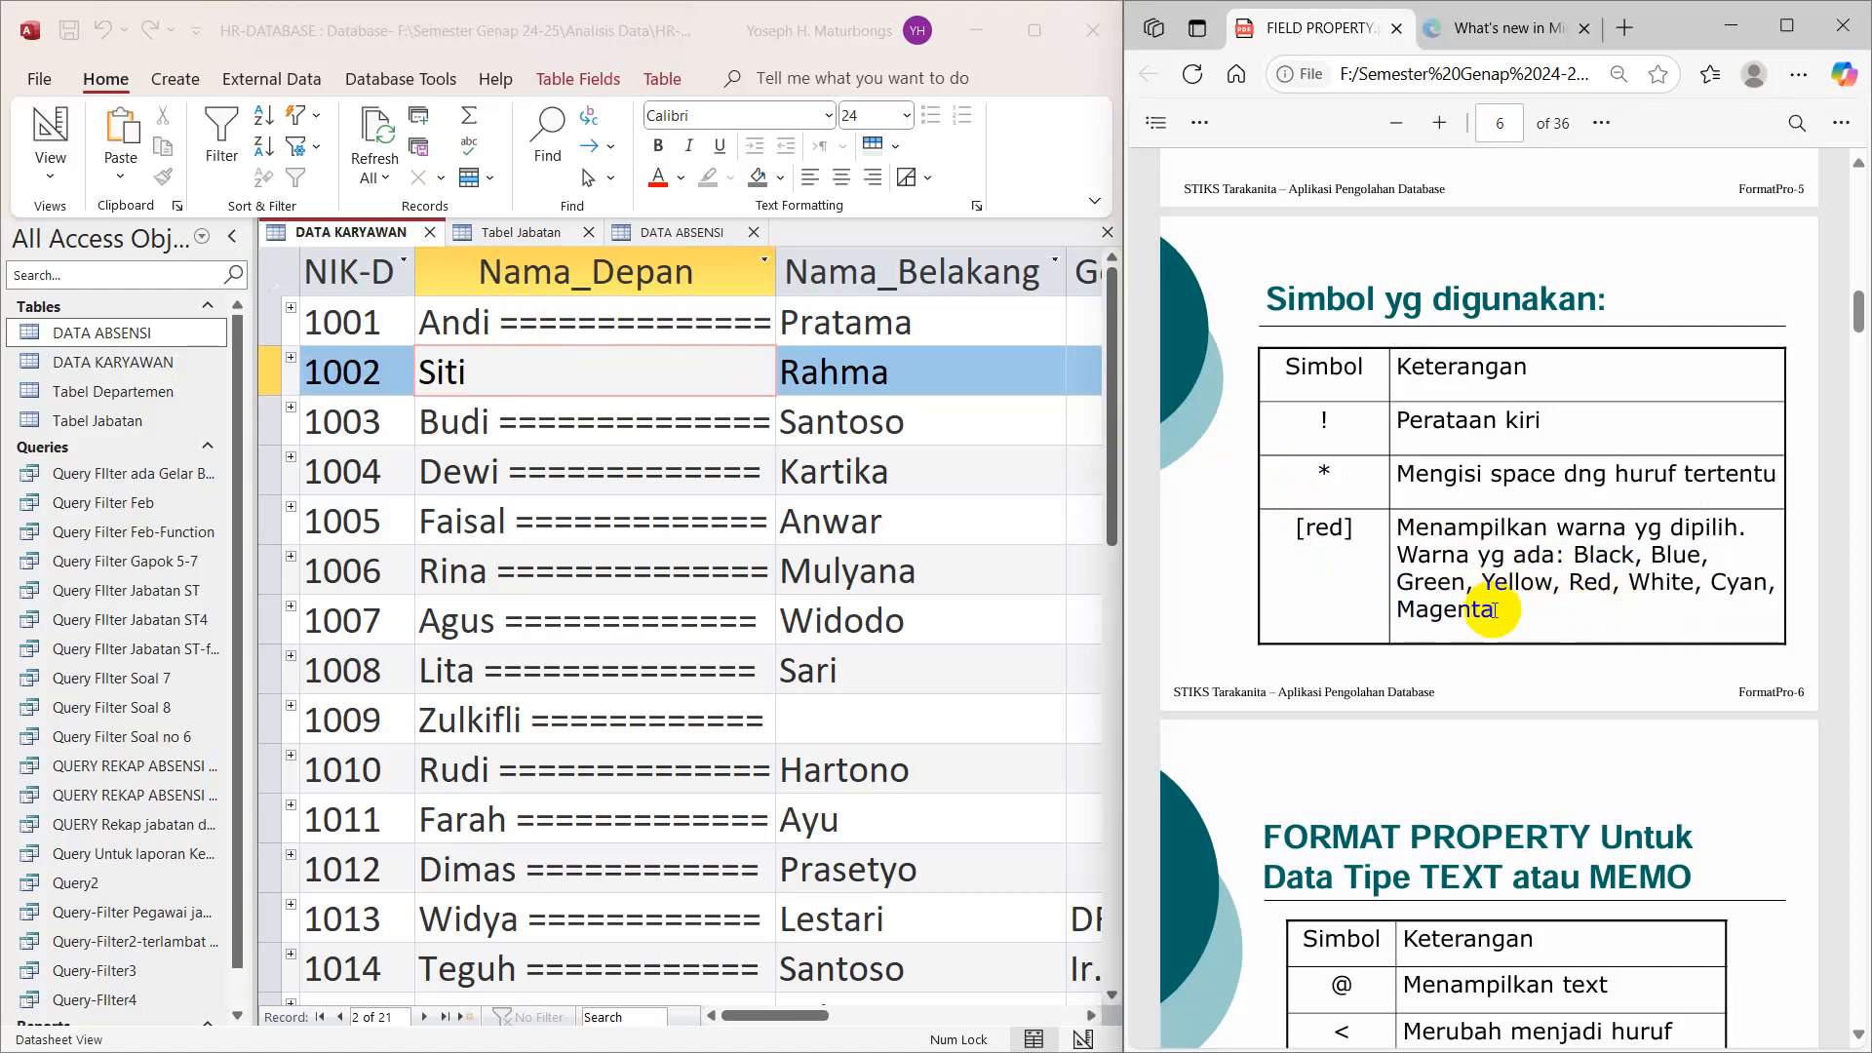
right_click(360, 237)
left_click(432, 363)
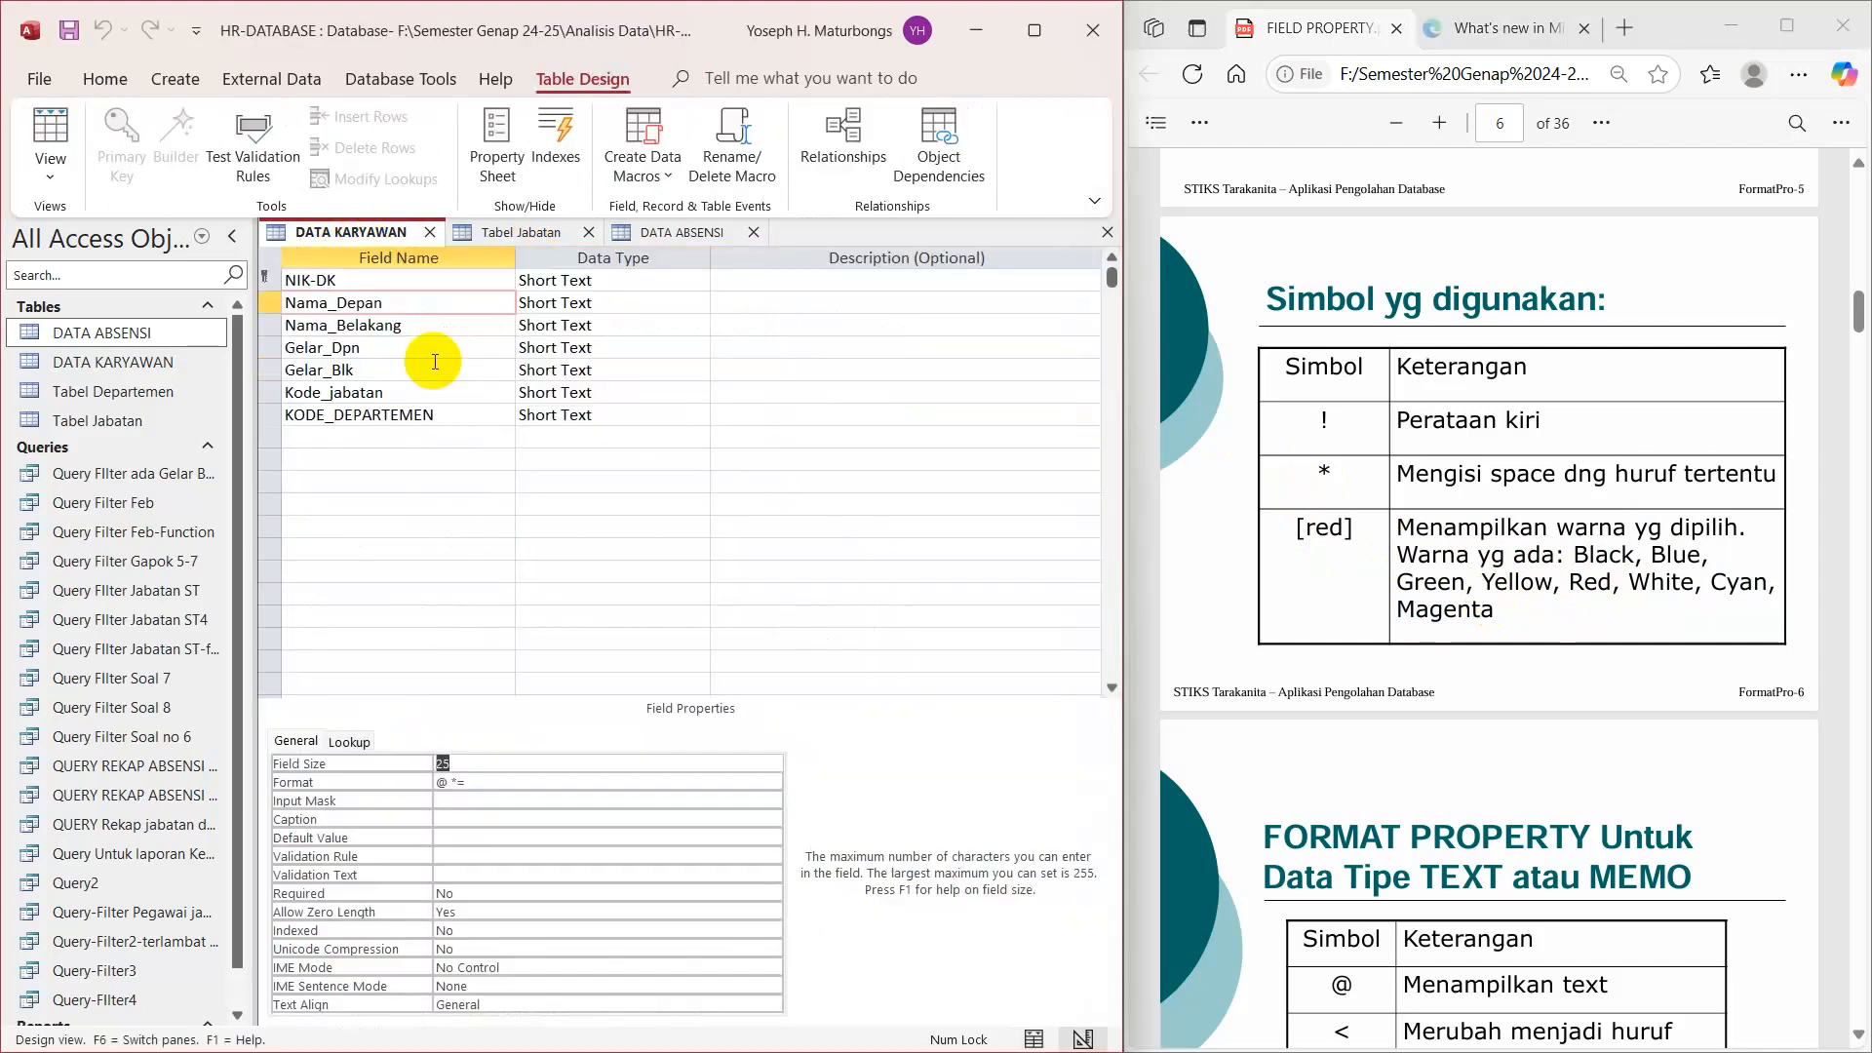
left_click(481, 783)
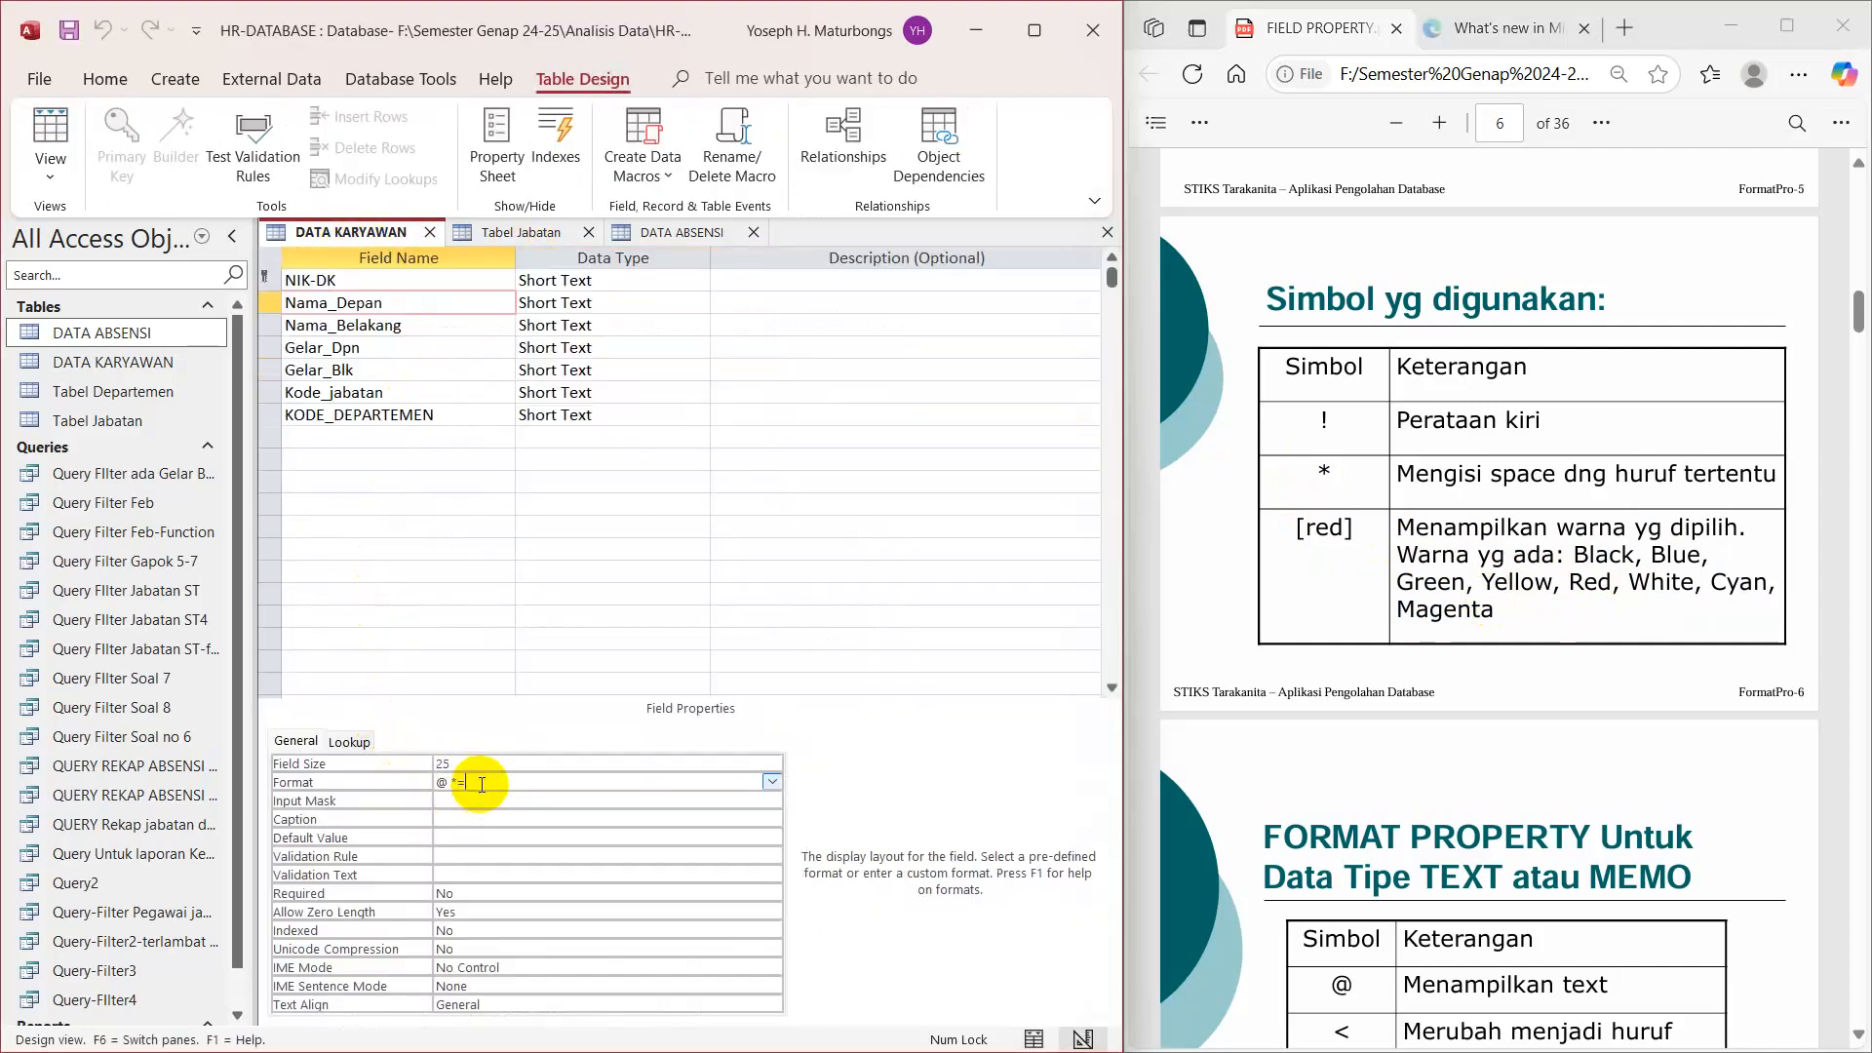
right_click(472, 778)
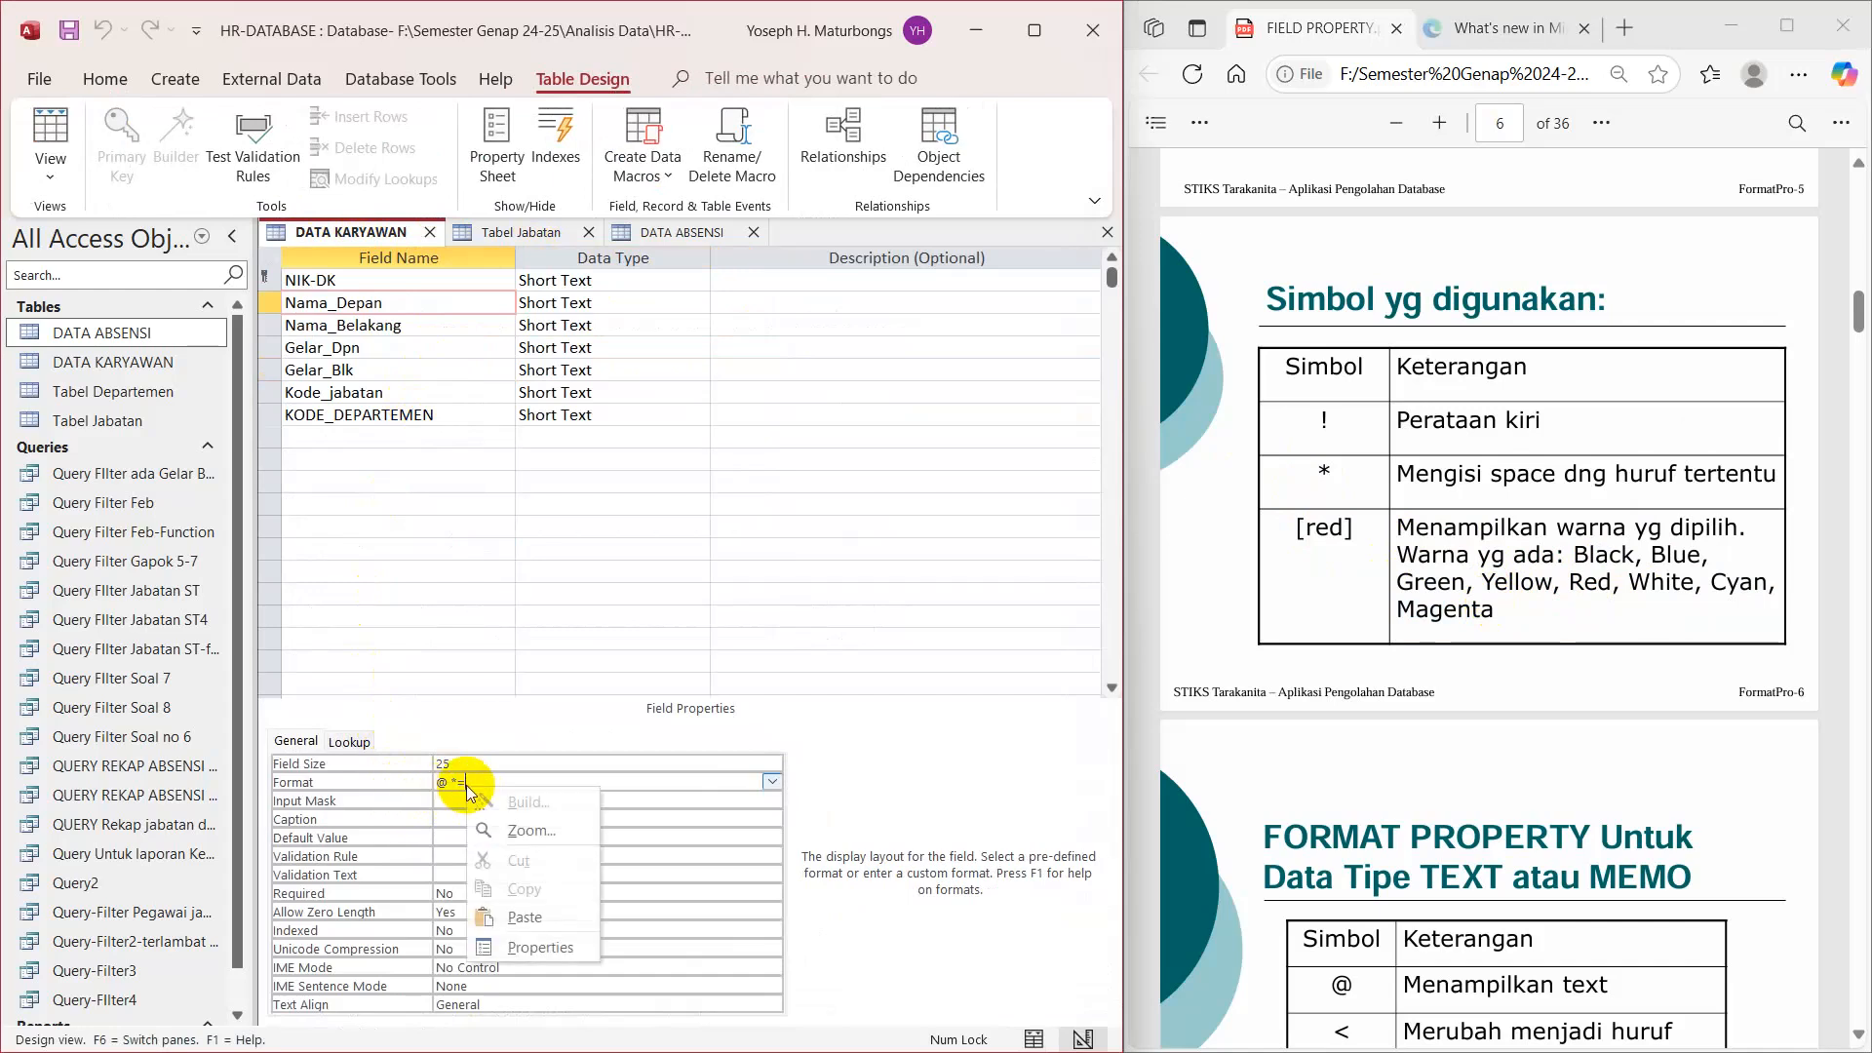
left_click(541, 836)
left_click(440, 394)
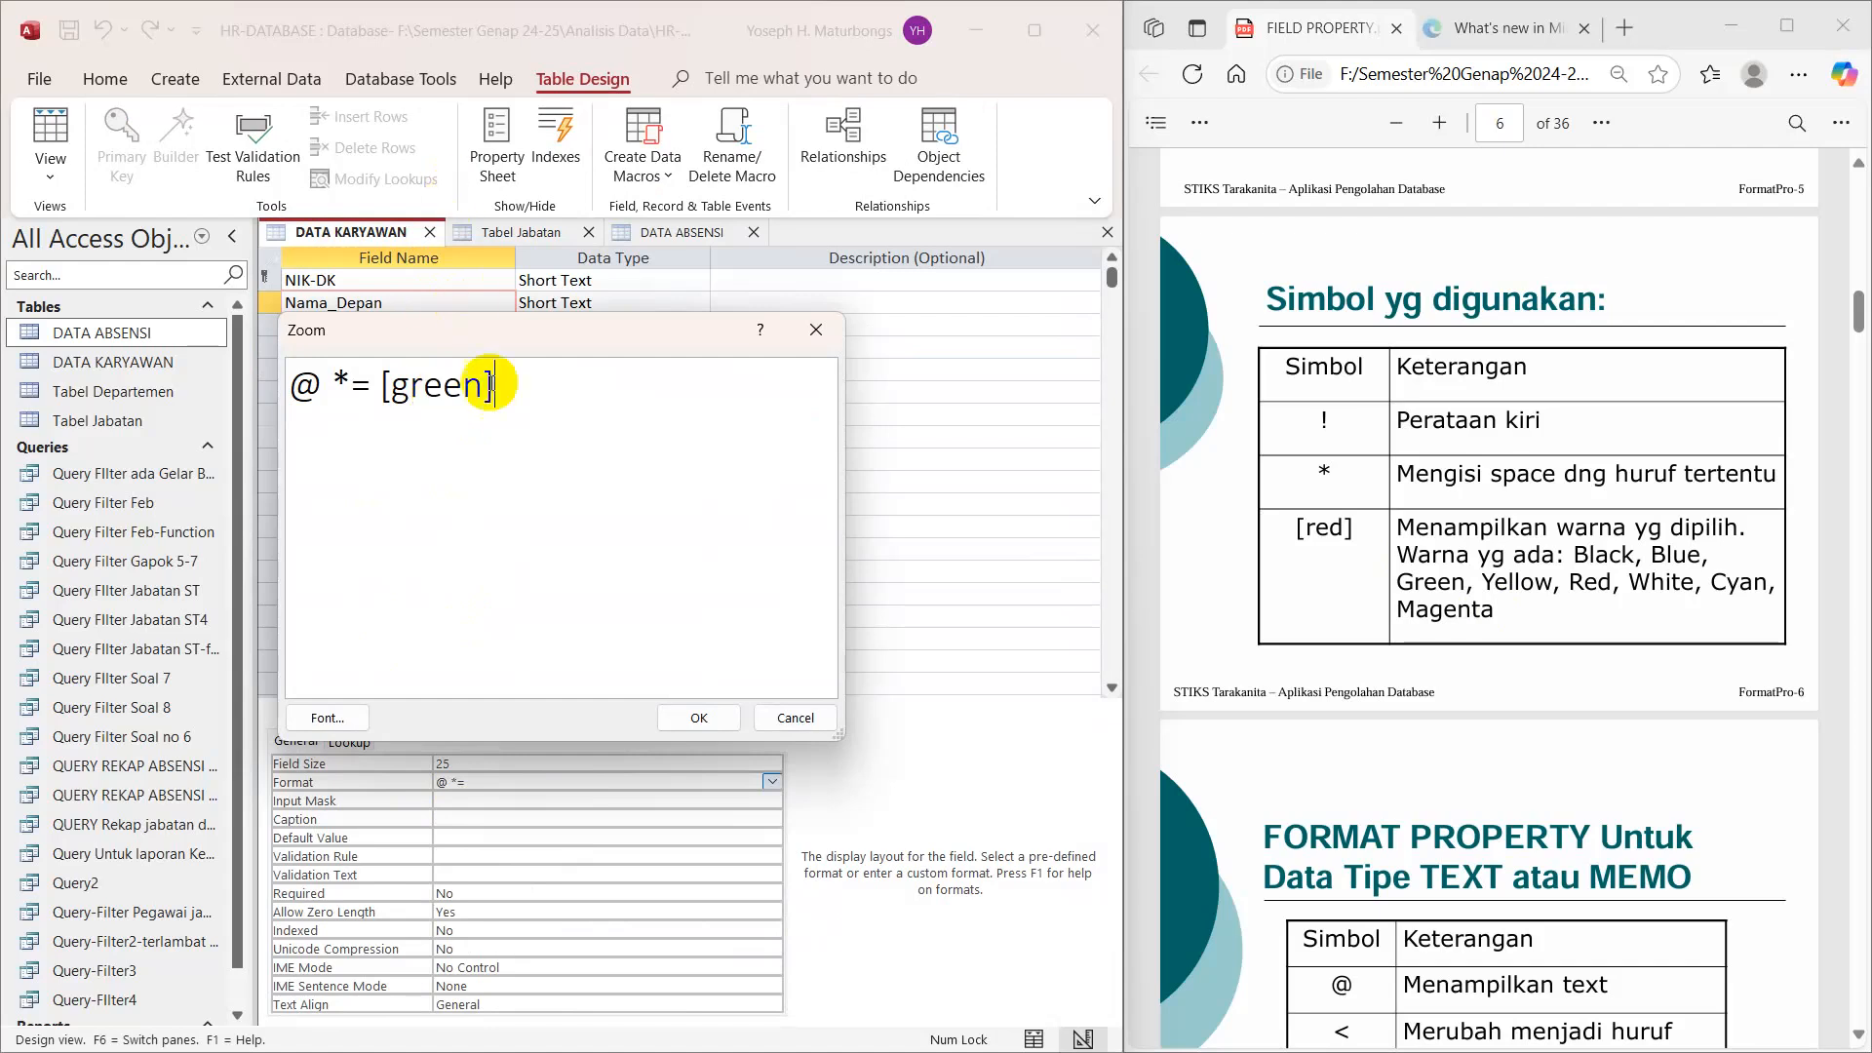
left_click(693, 711)
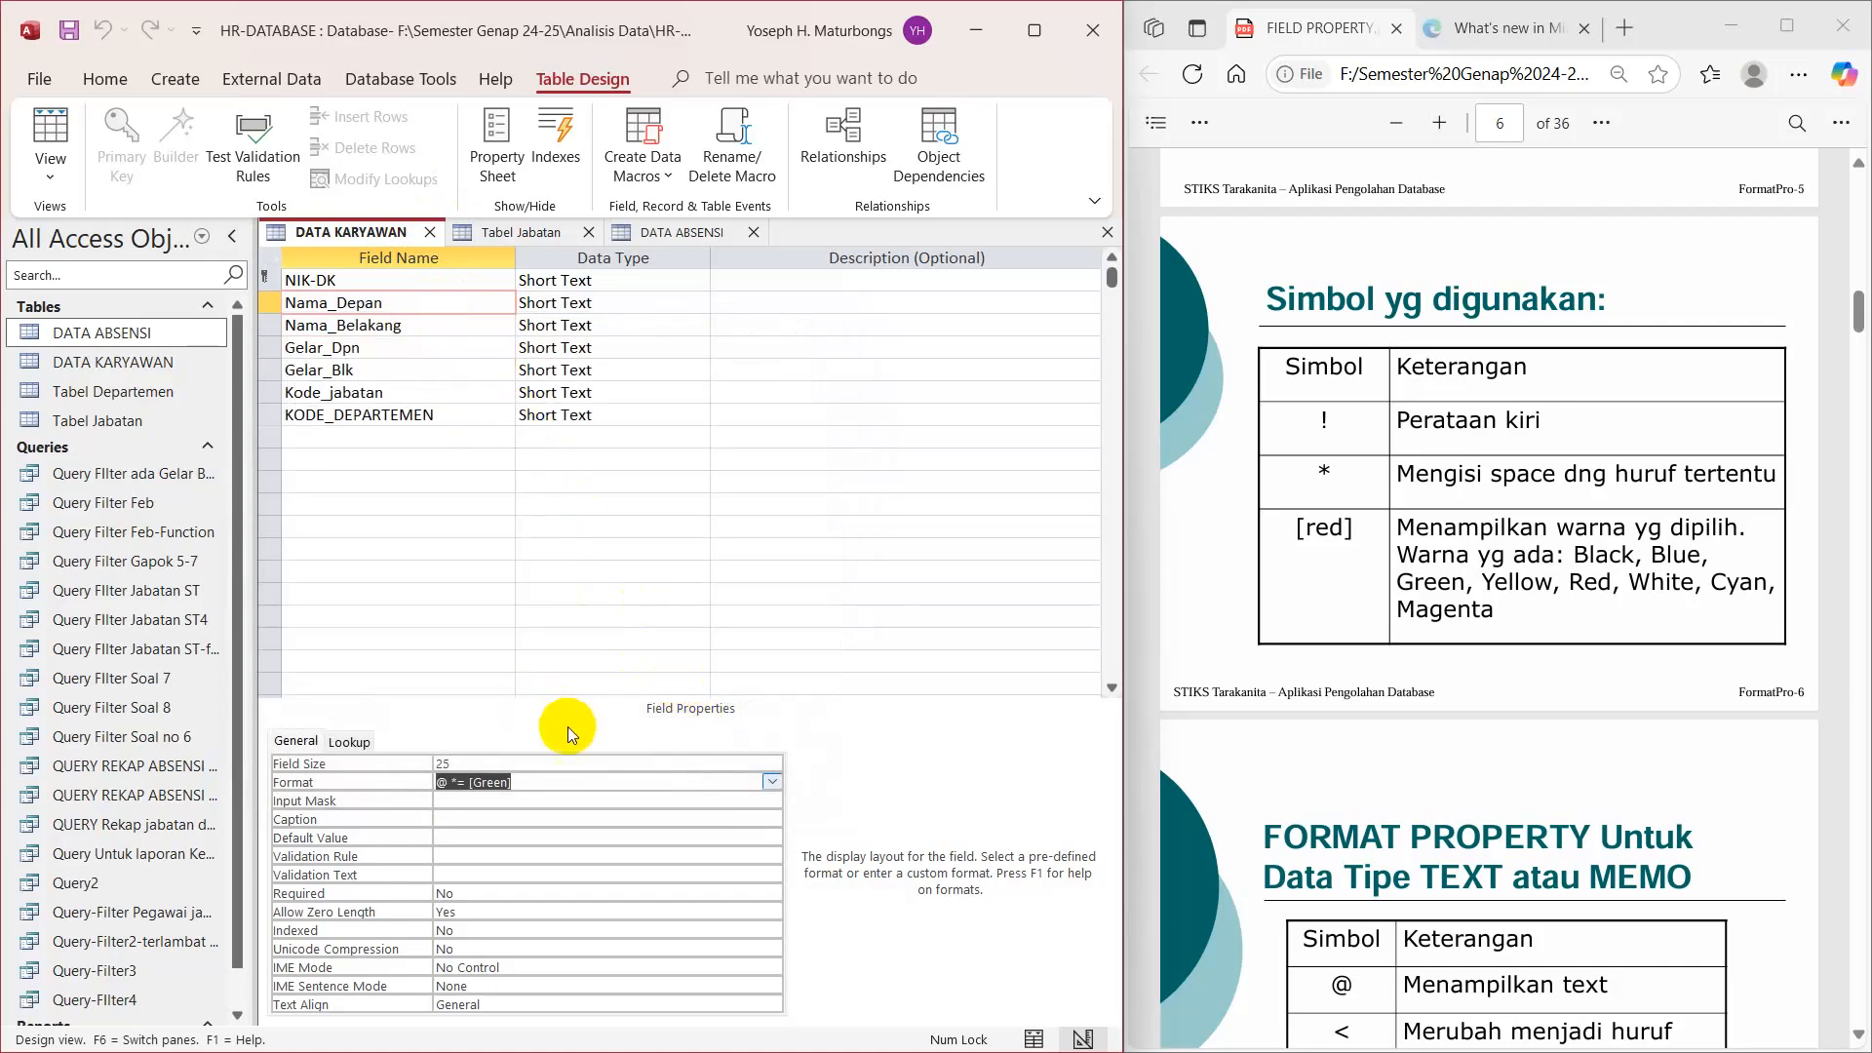
Step: Save the DATA KARYAWAN design and show the table's records with the green Nama_Depan format in Datasheet View
right_click(402, 232)
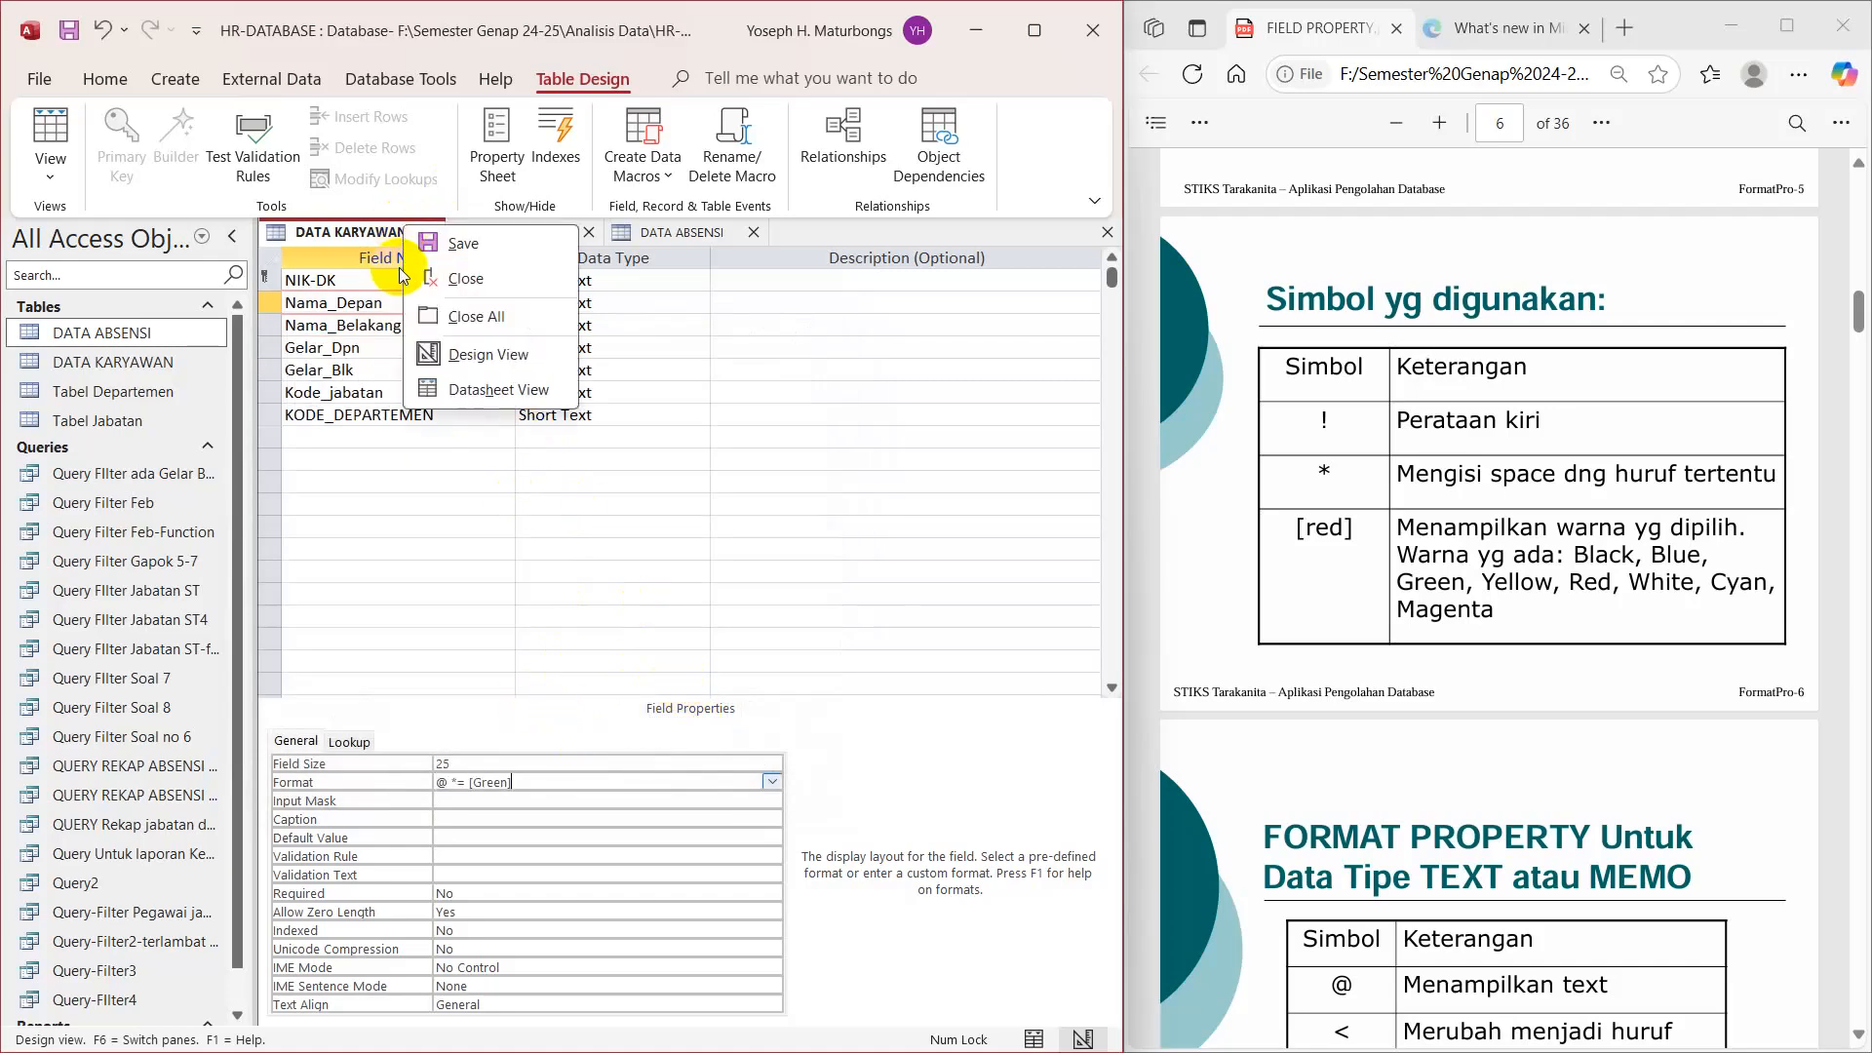
left_click(459, 394)
left_click(875, 622)
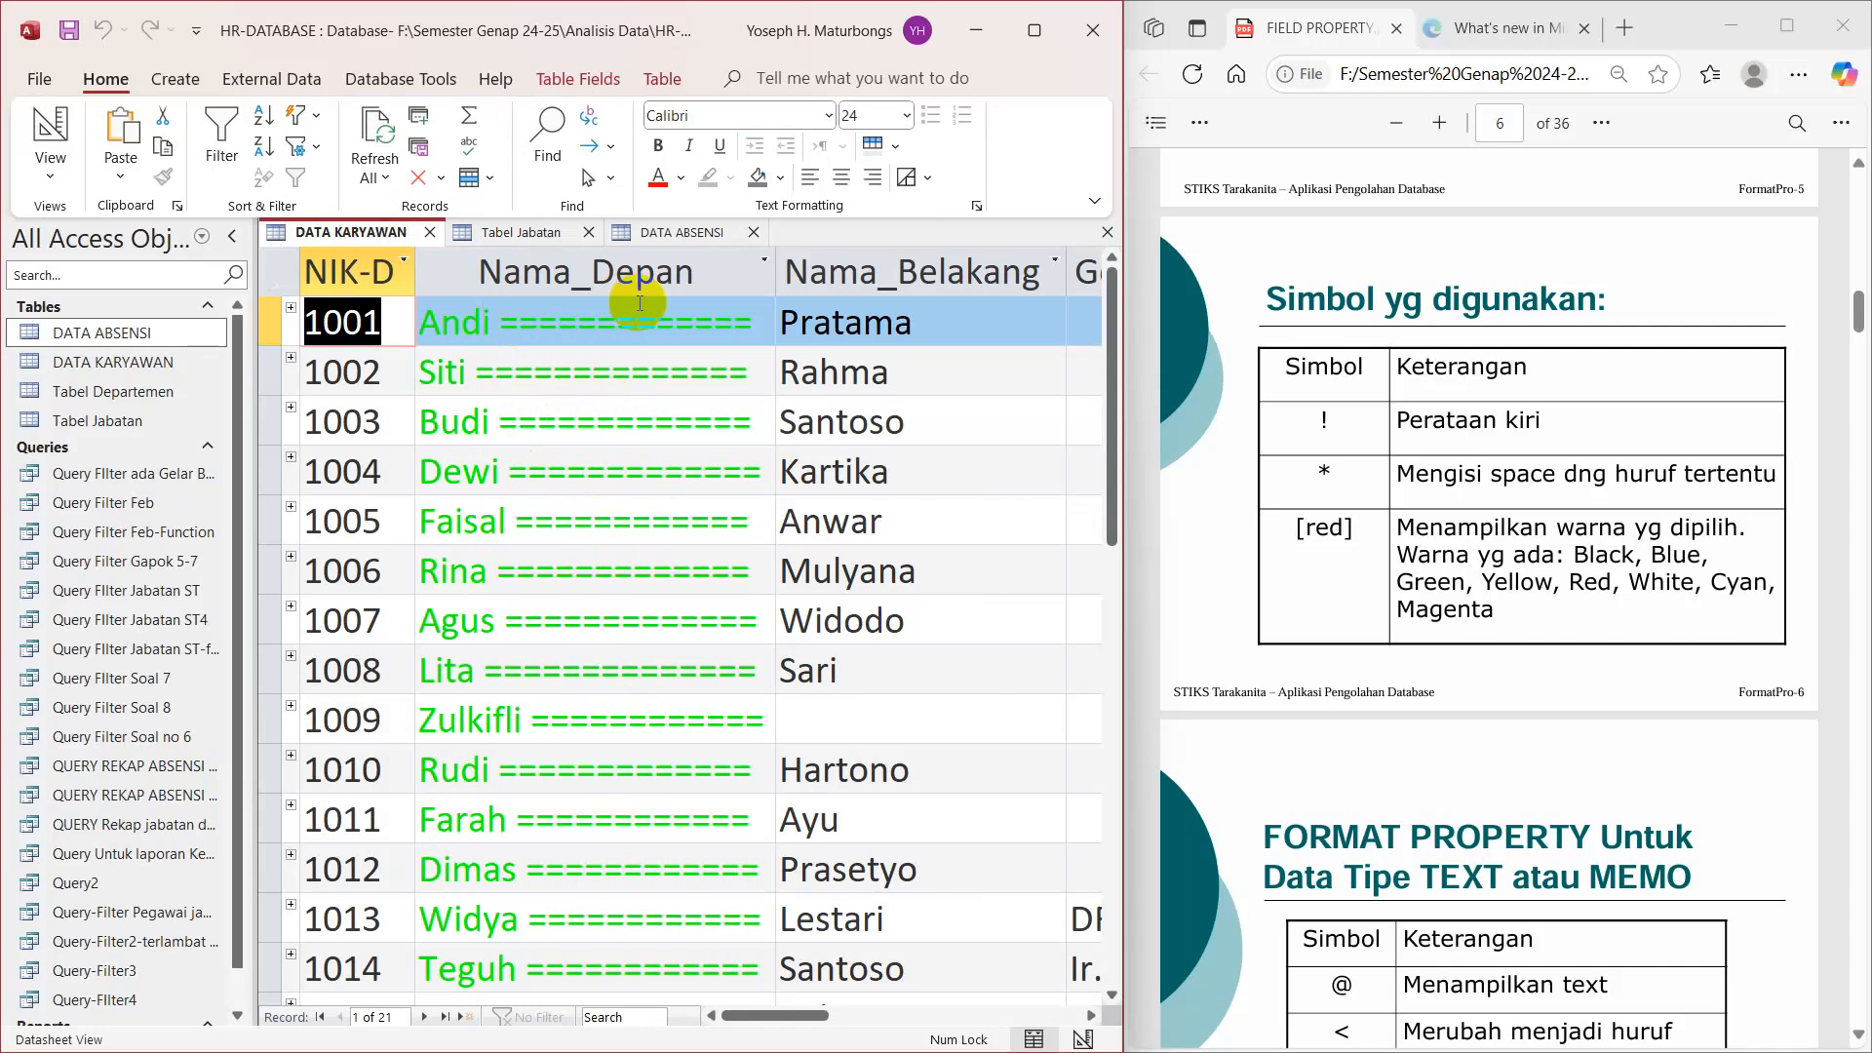
Step: Return DATA KARYAWAN to Design View and check the Format properties of Nama_Belakang, Gelar_Dpn and Gelar_Blk
right_click(381, 238)
left_click(449, 363)
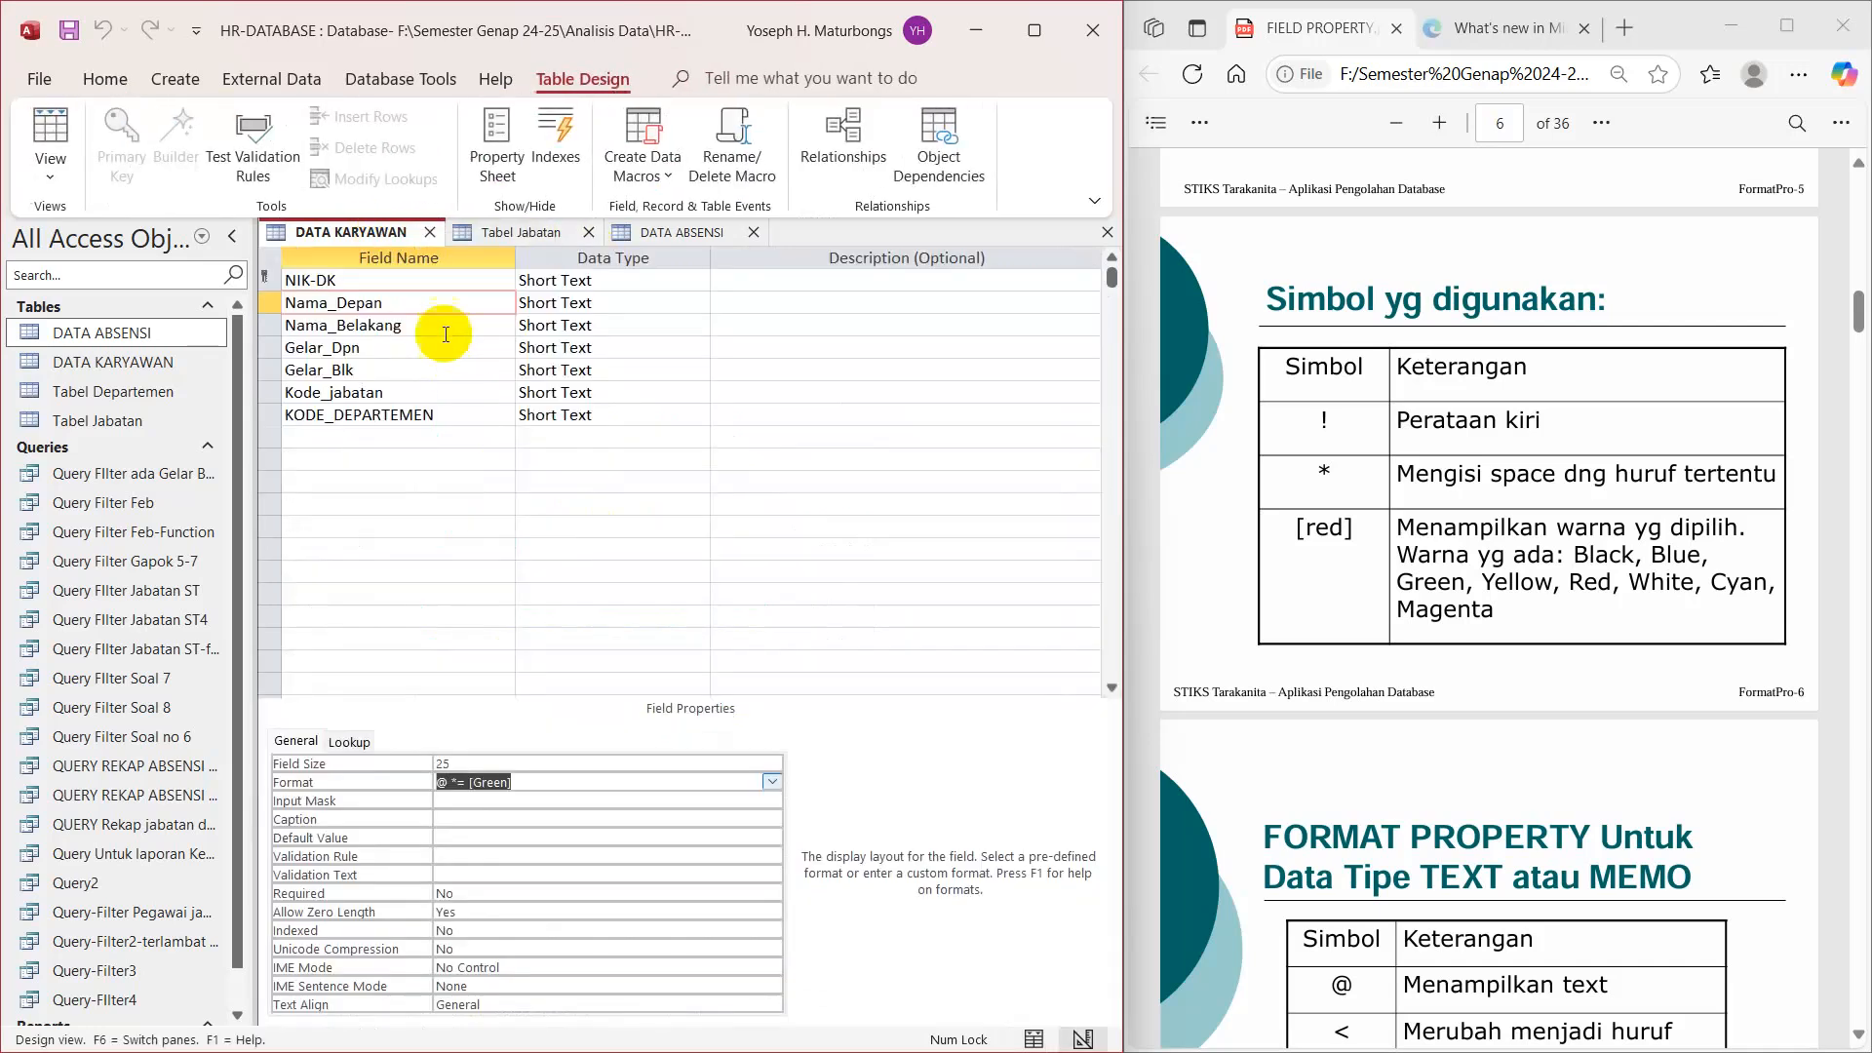
left_click(424, 327)
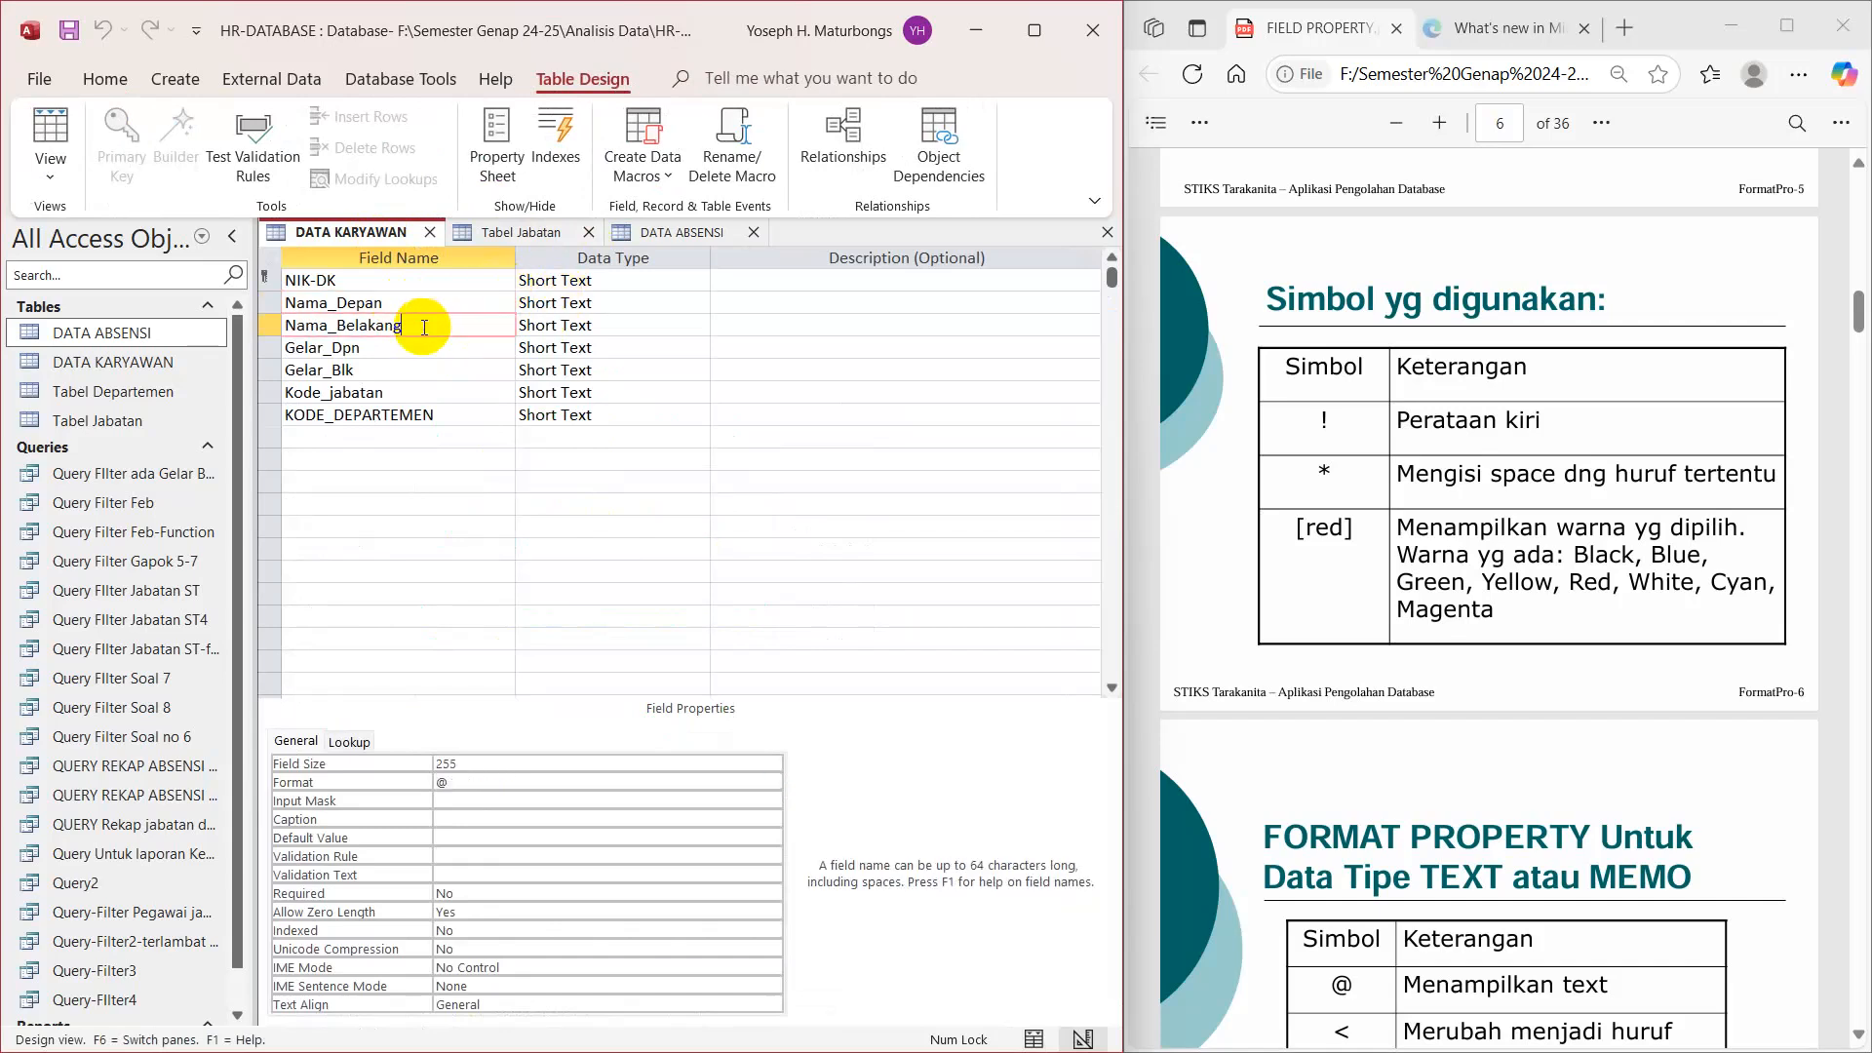
left_click(410, 352)
left_click(408, 370)
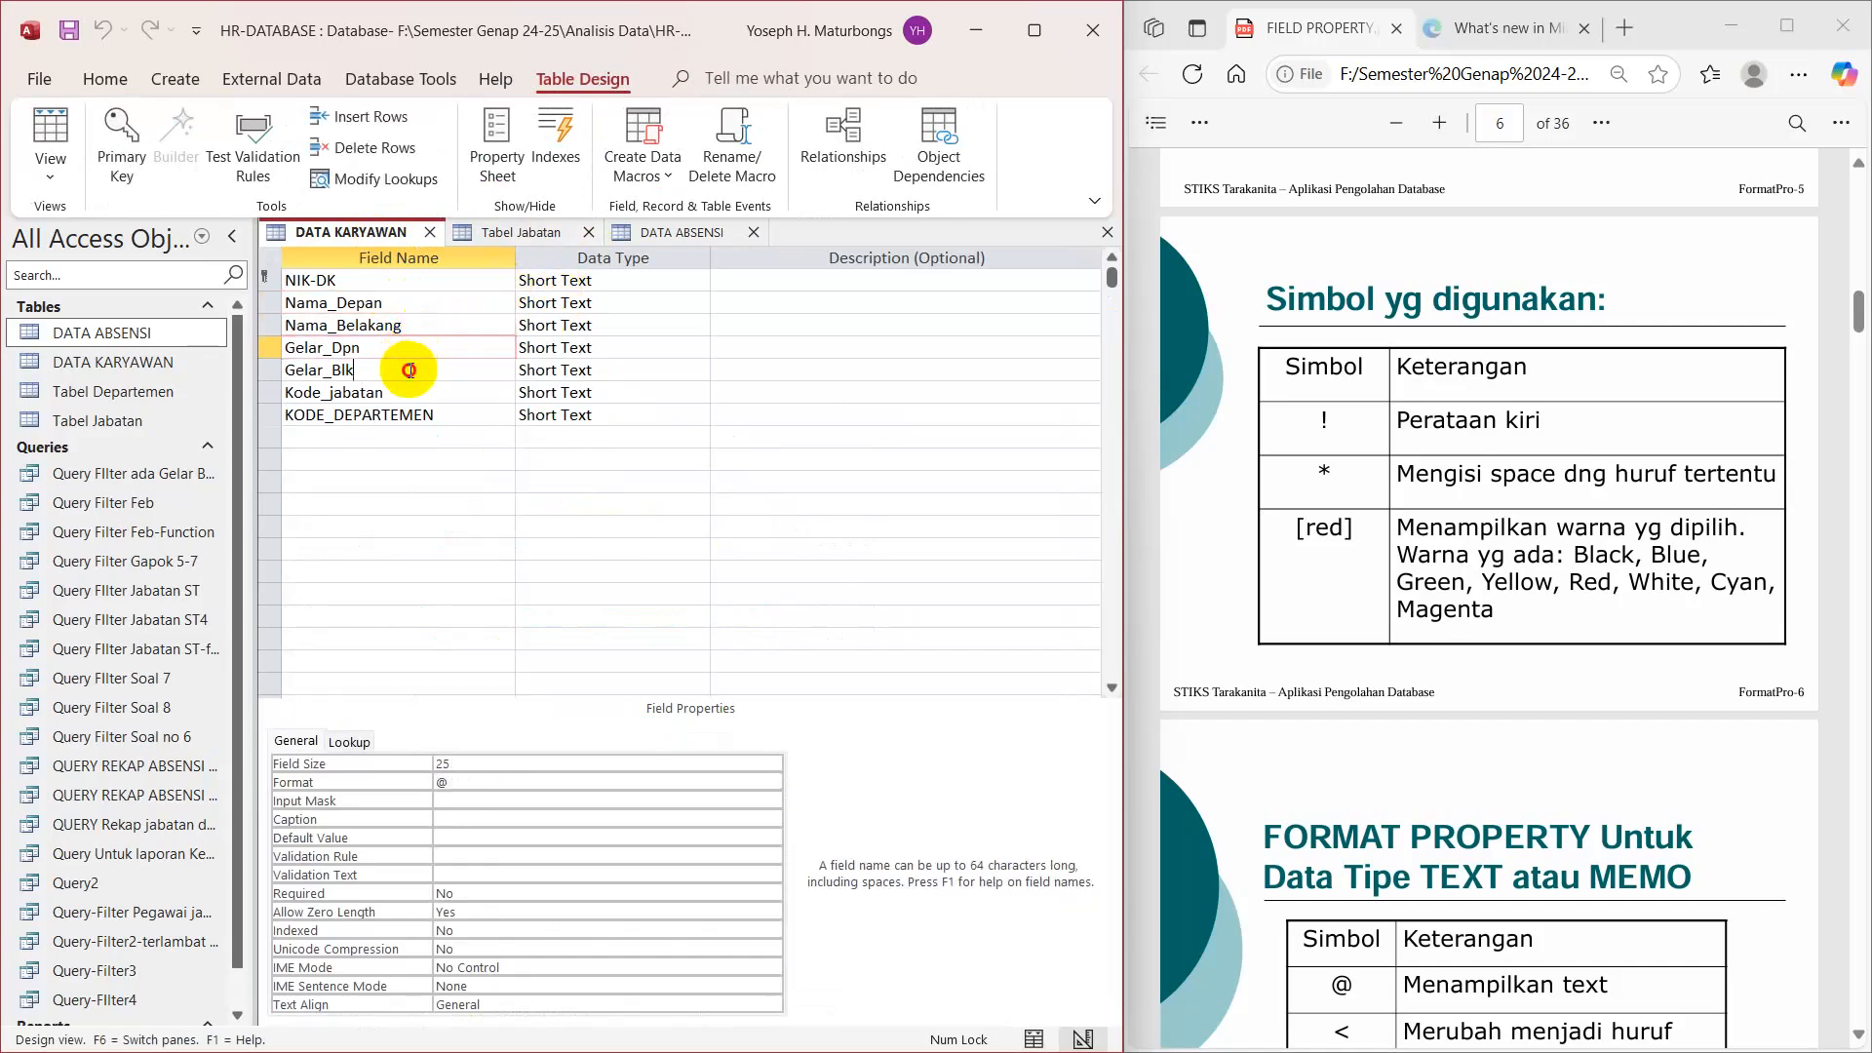
left_click(459, 786)
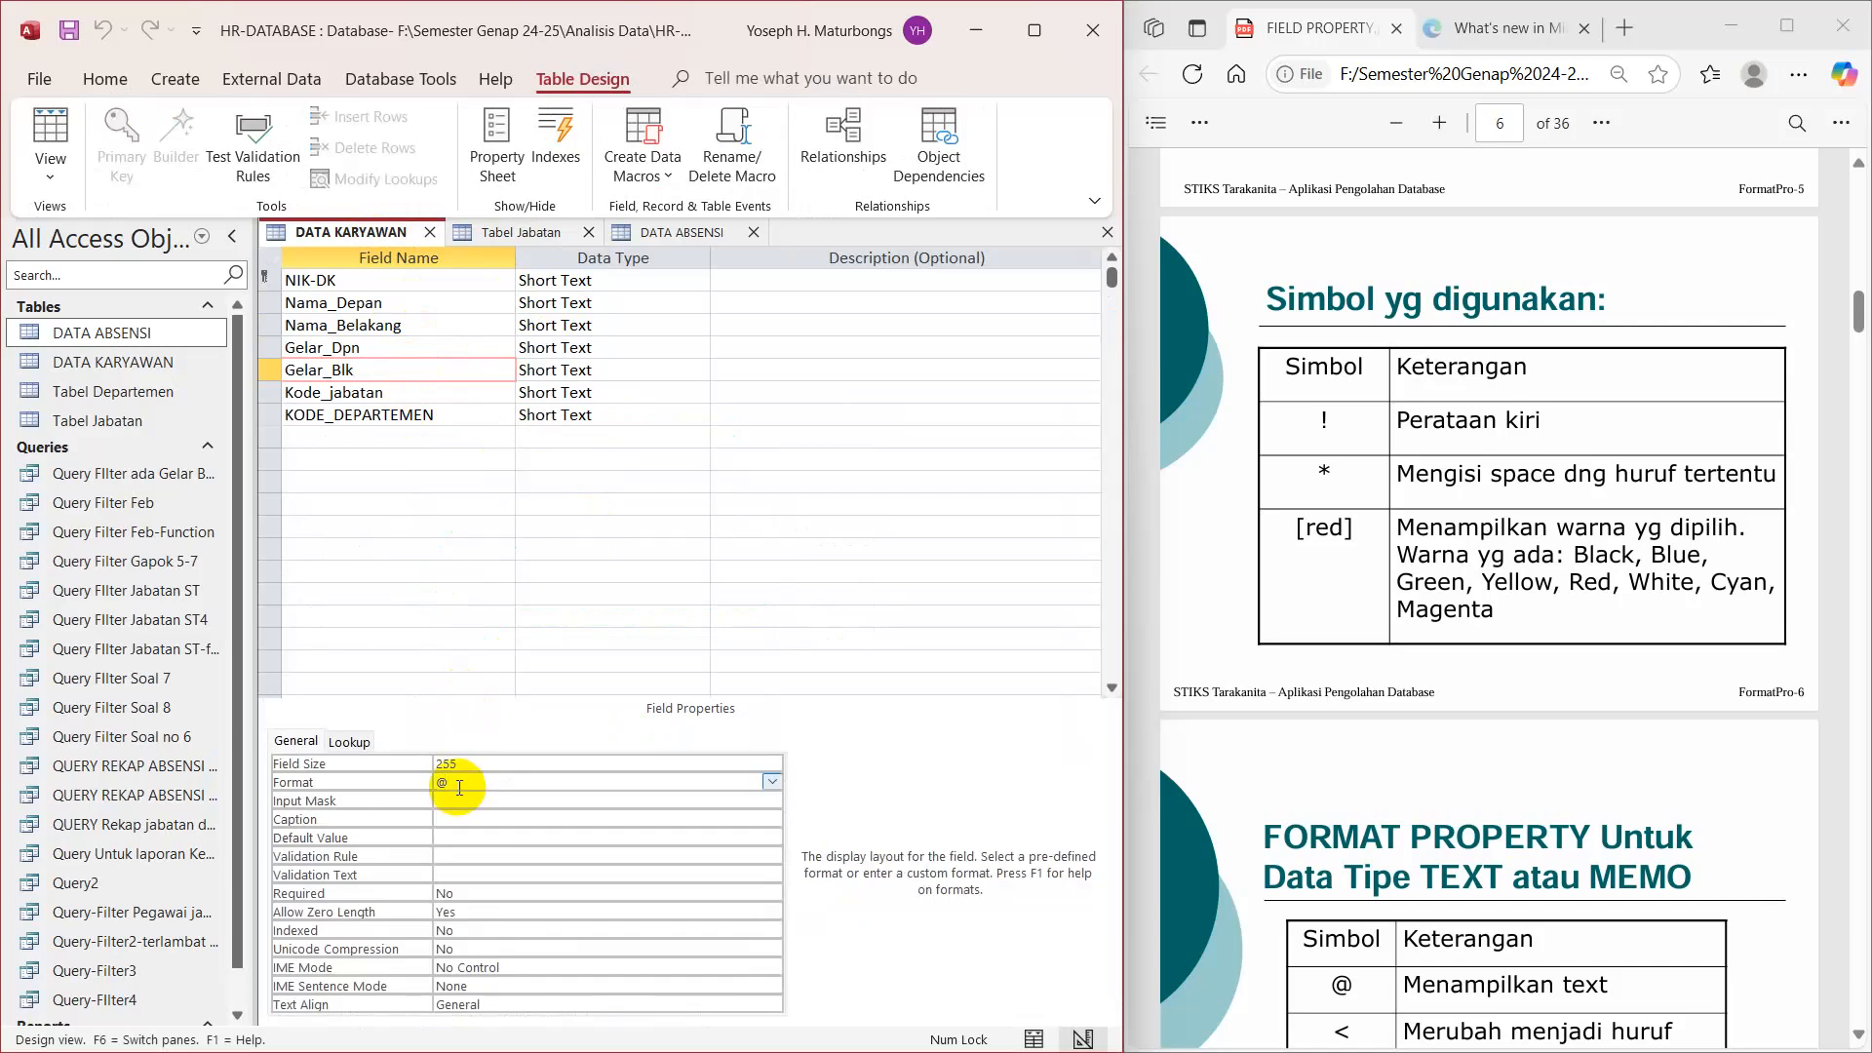
Step: Switch to the Tabel Jabatan design and set the Format property of KODE JABATAN to "@ [blue]"
left_click(532, 234)
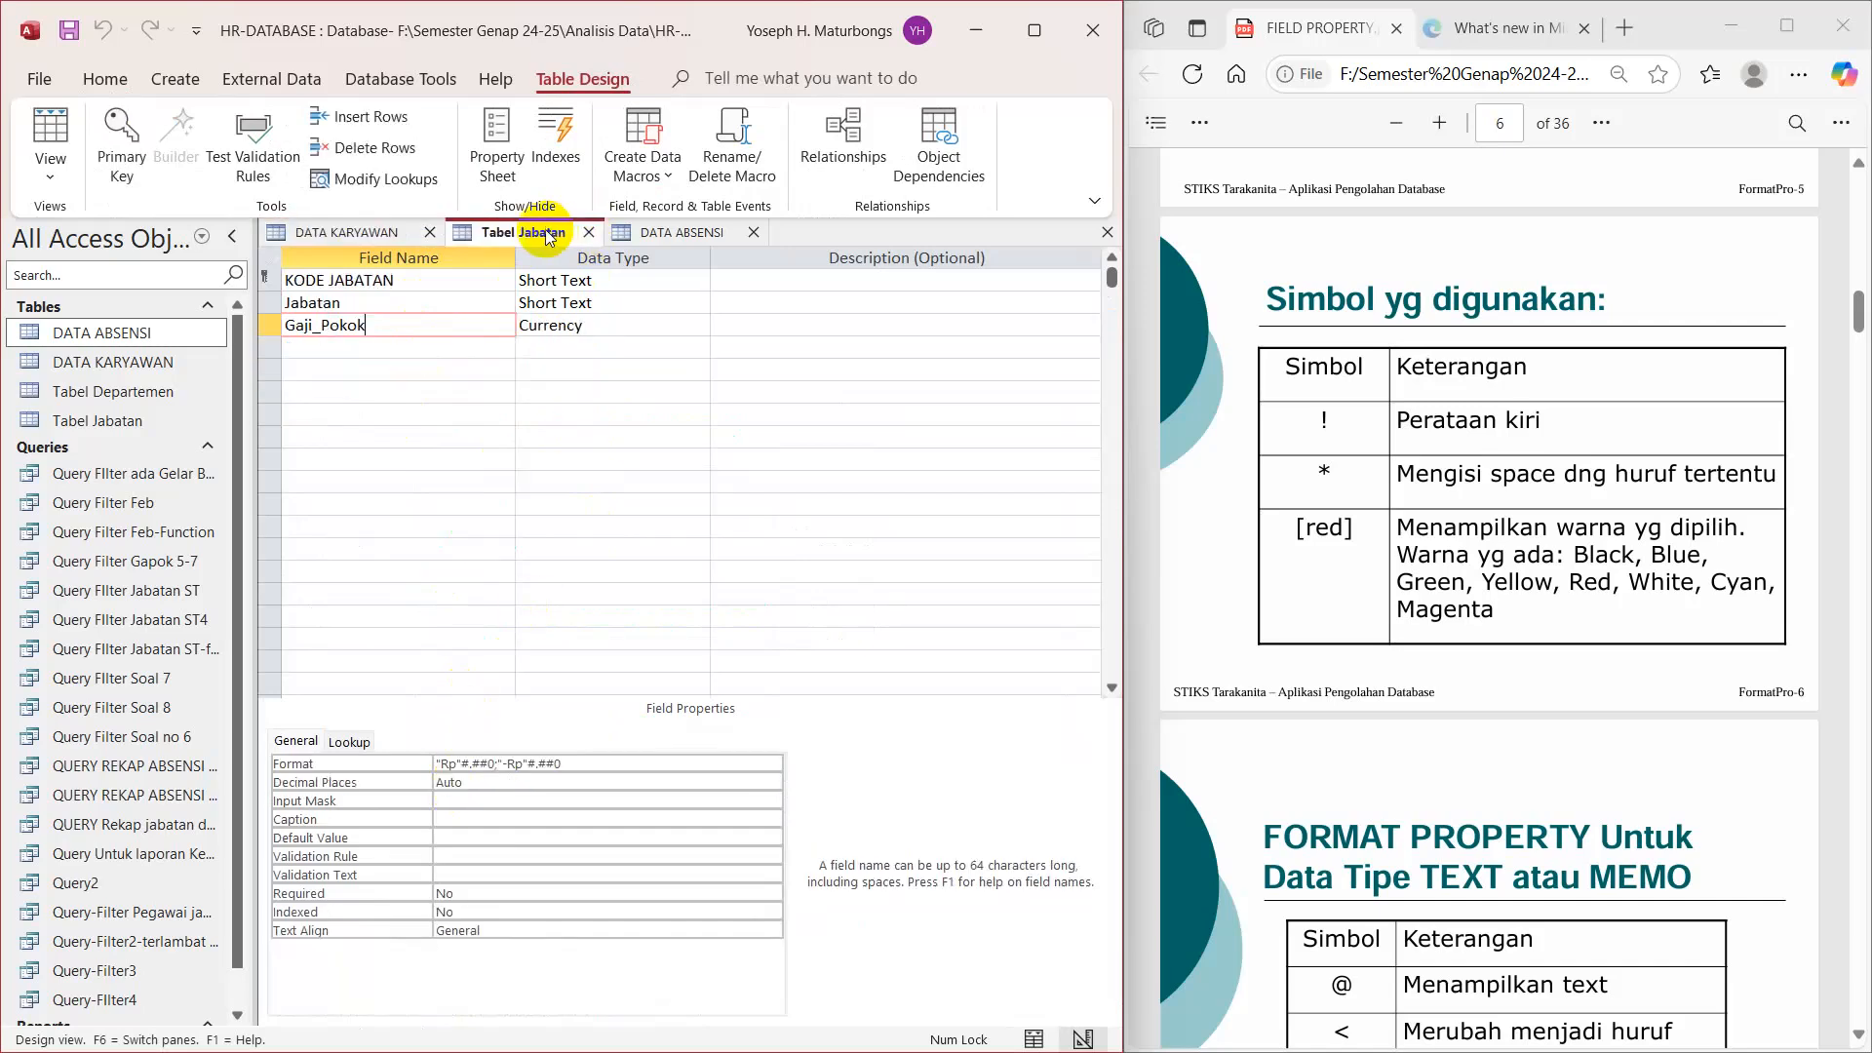
left_click(429, 283)
left_click(409, 306)
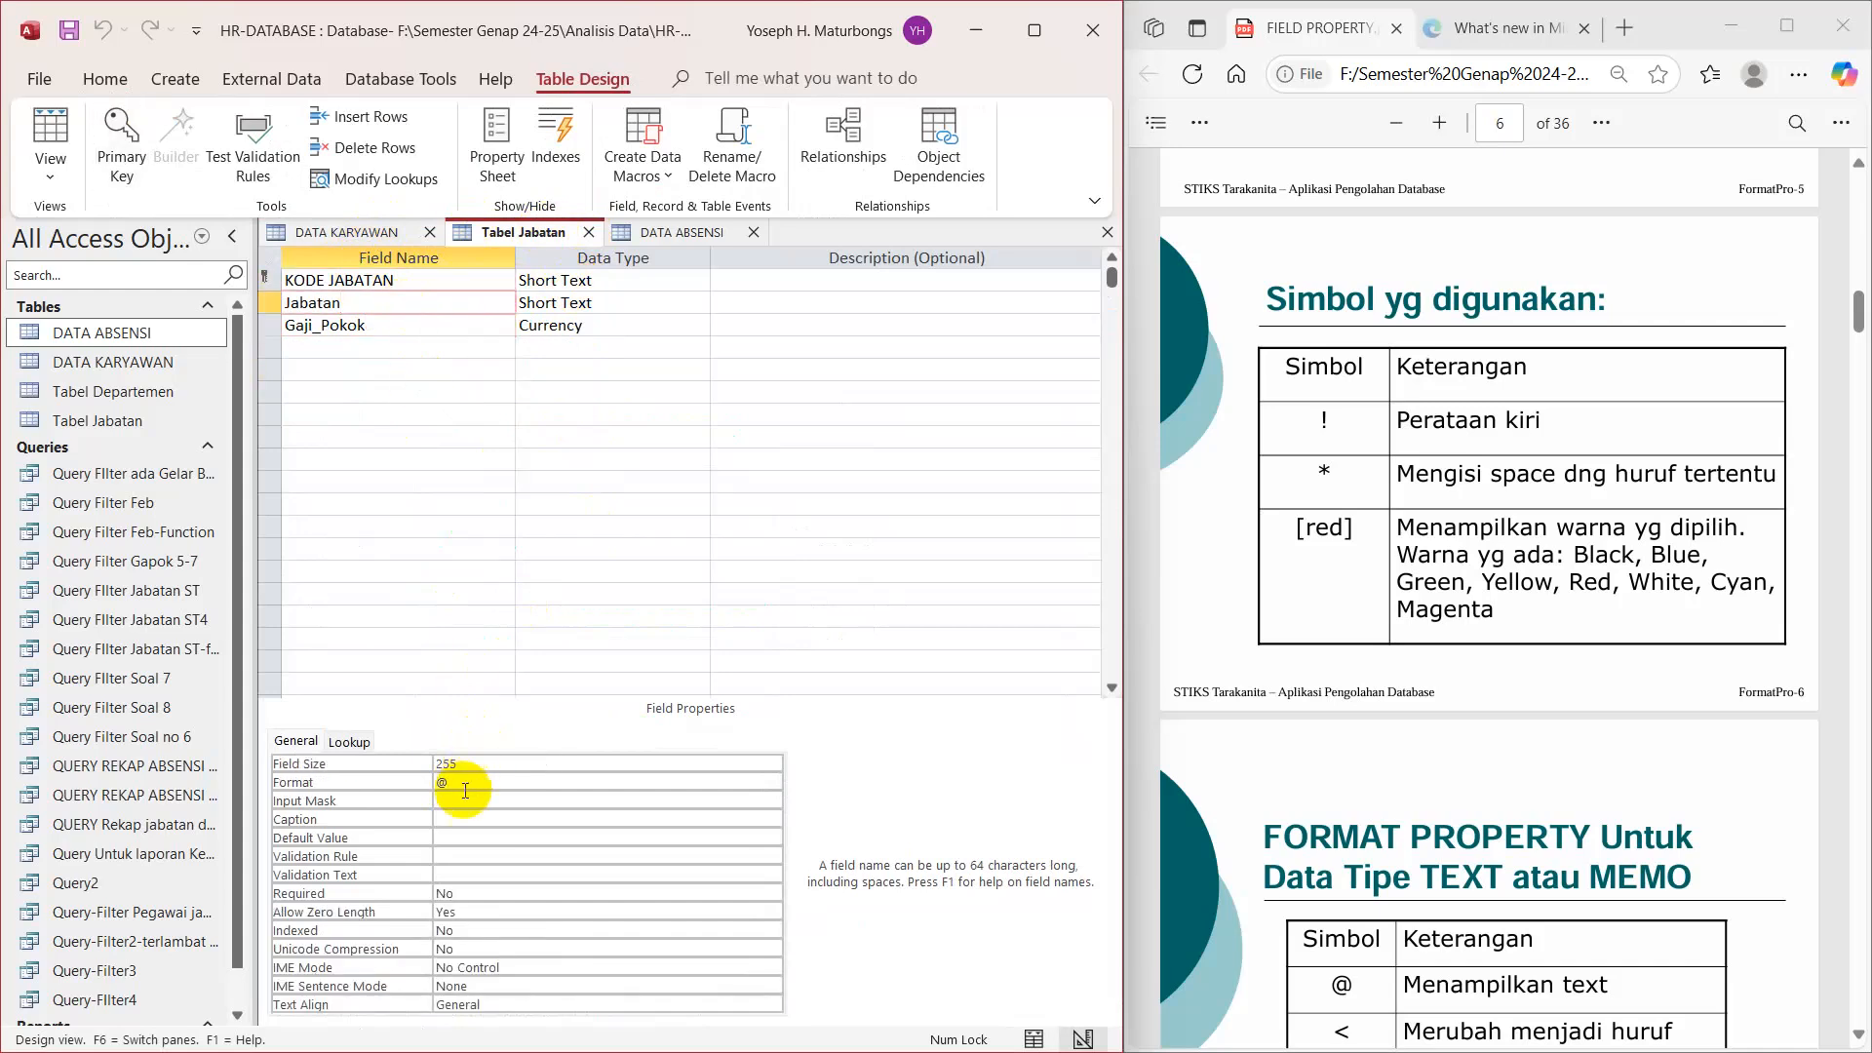
left_click(426, 284)
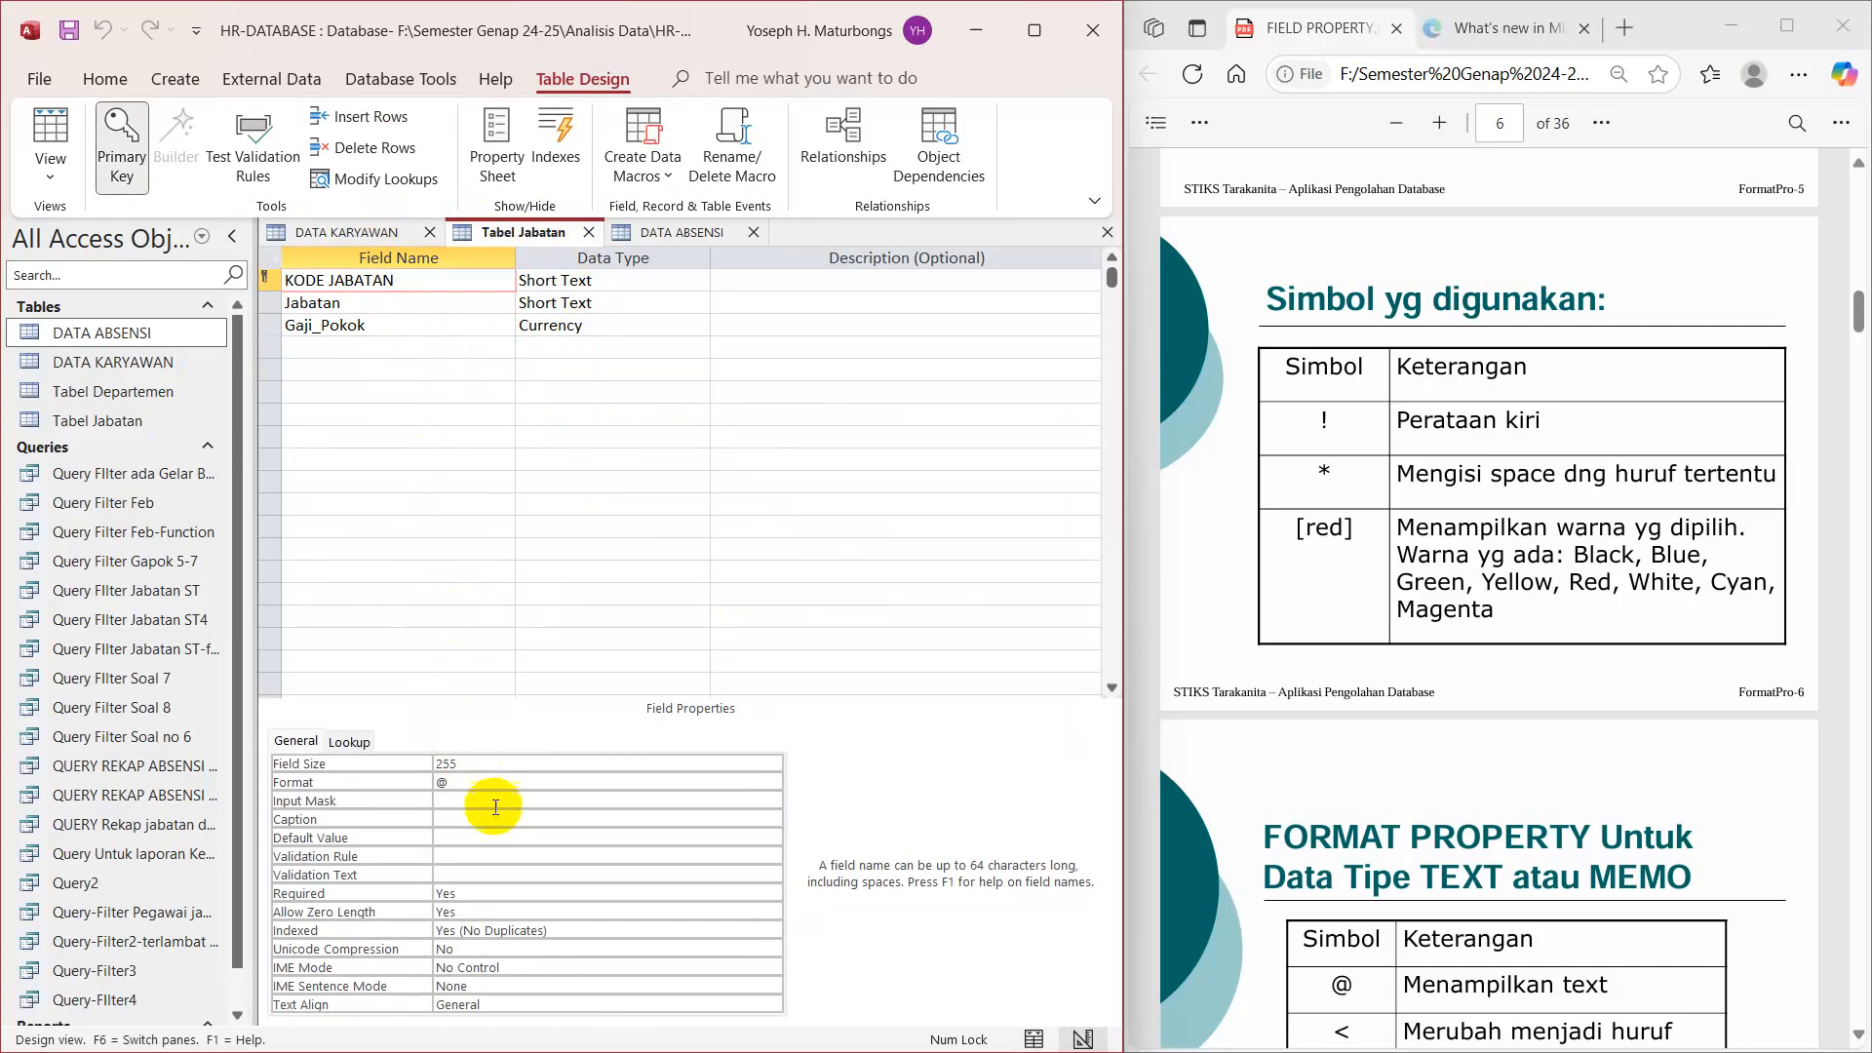
left_click(473, 783)
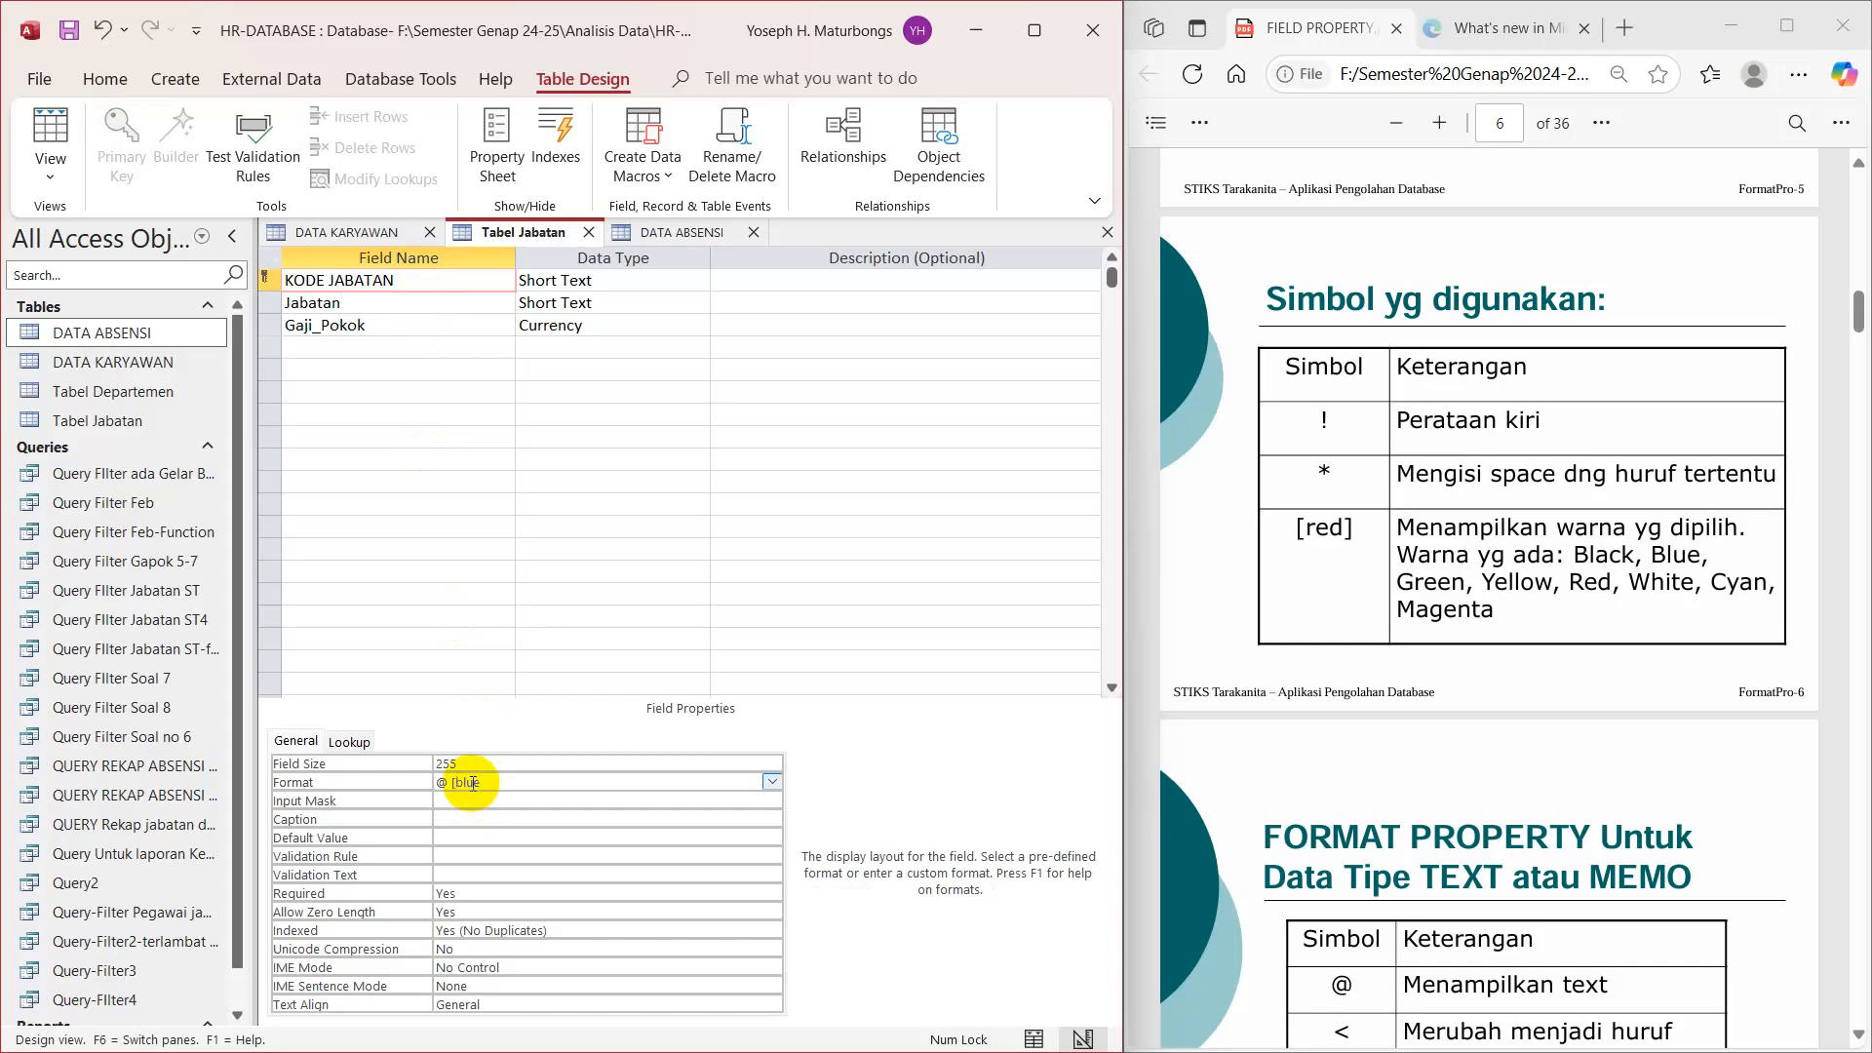
Step: Set the Format property of the Jabatan field in Tabel Jabatan to "@ [blue]"
left_click(358, 303)
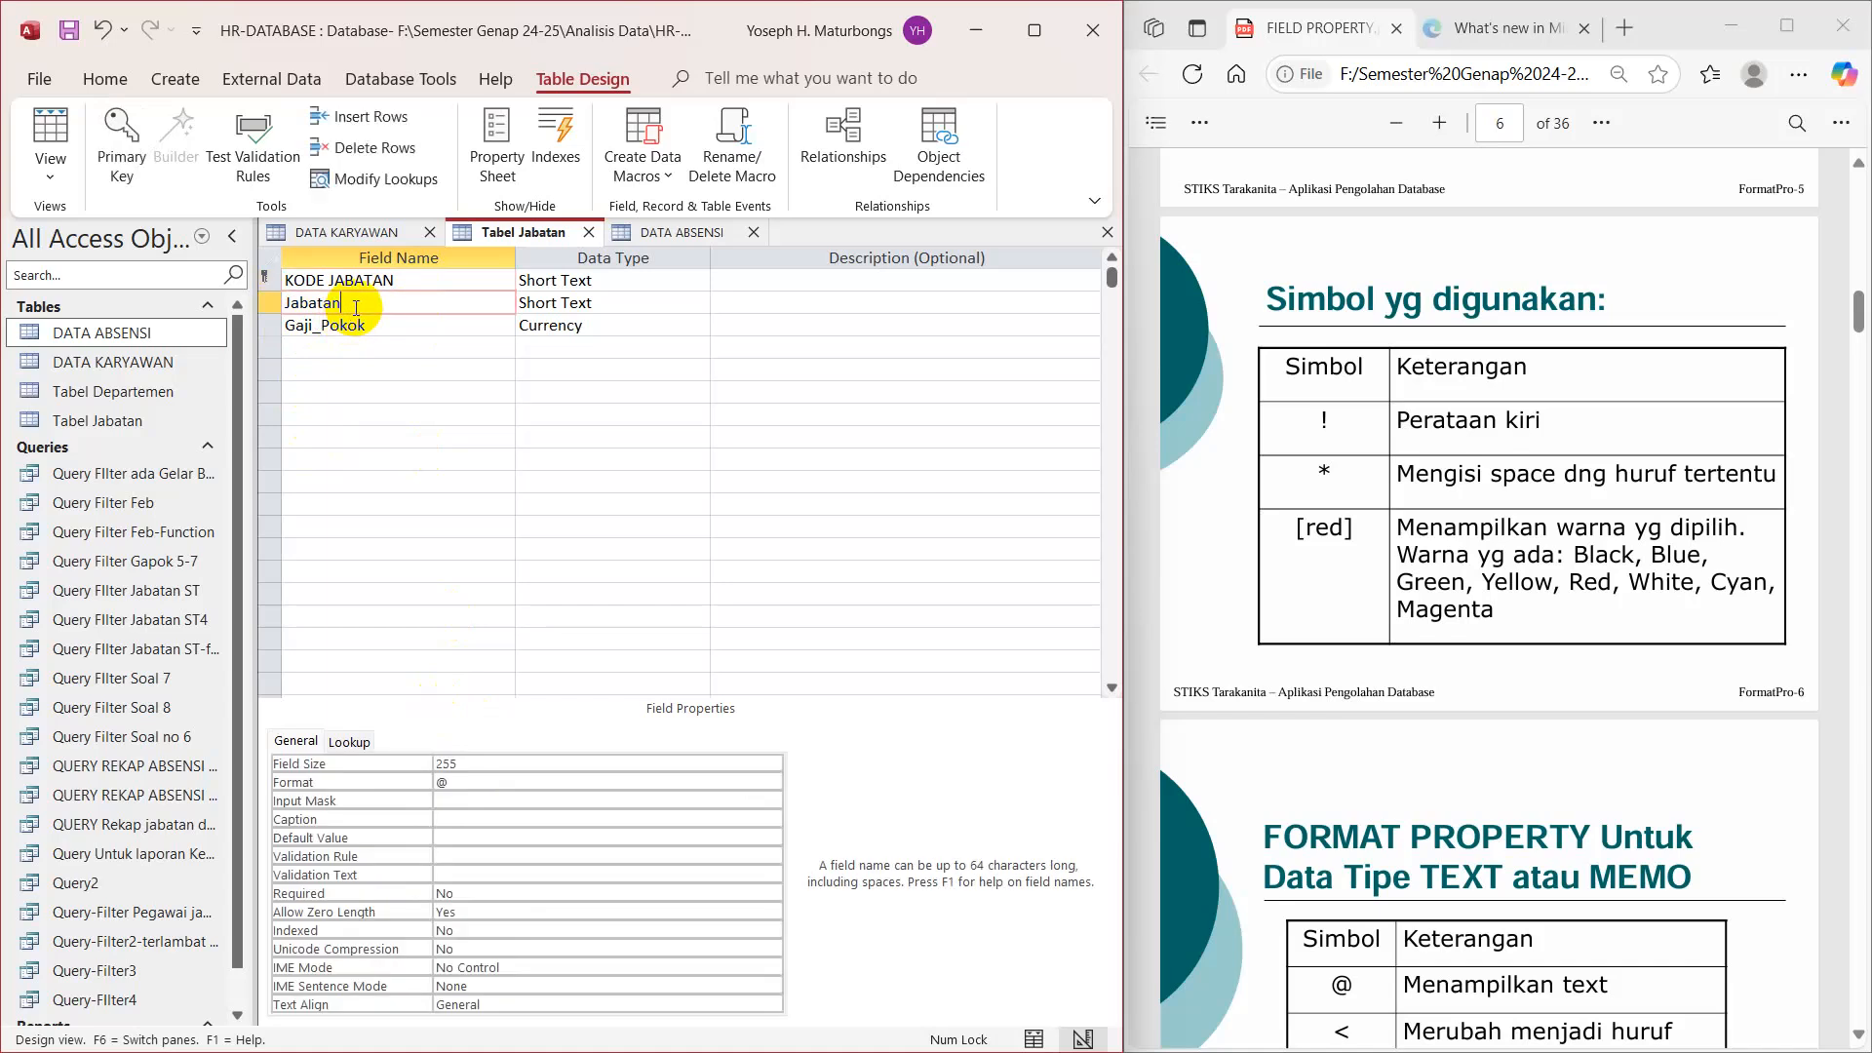
left_click(471, 785)
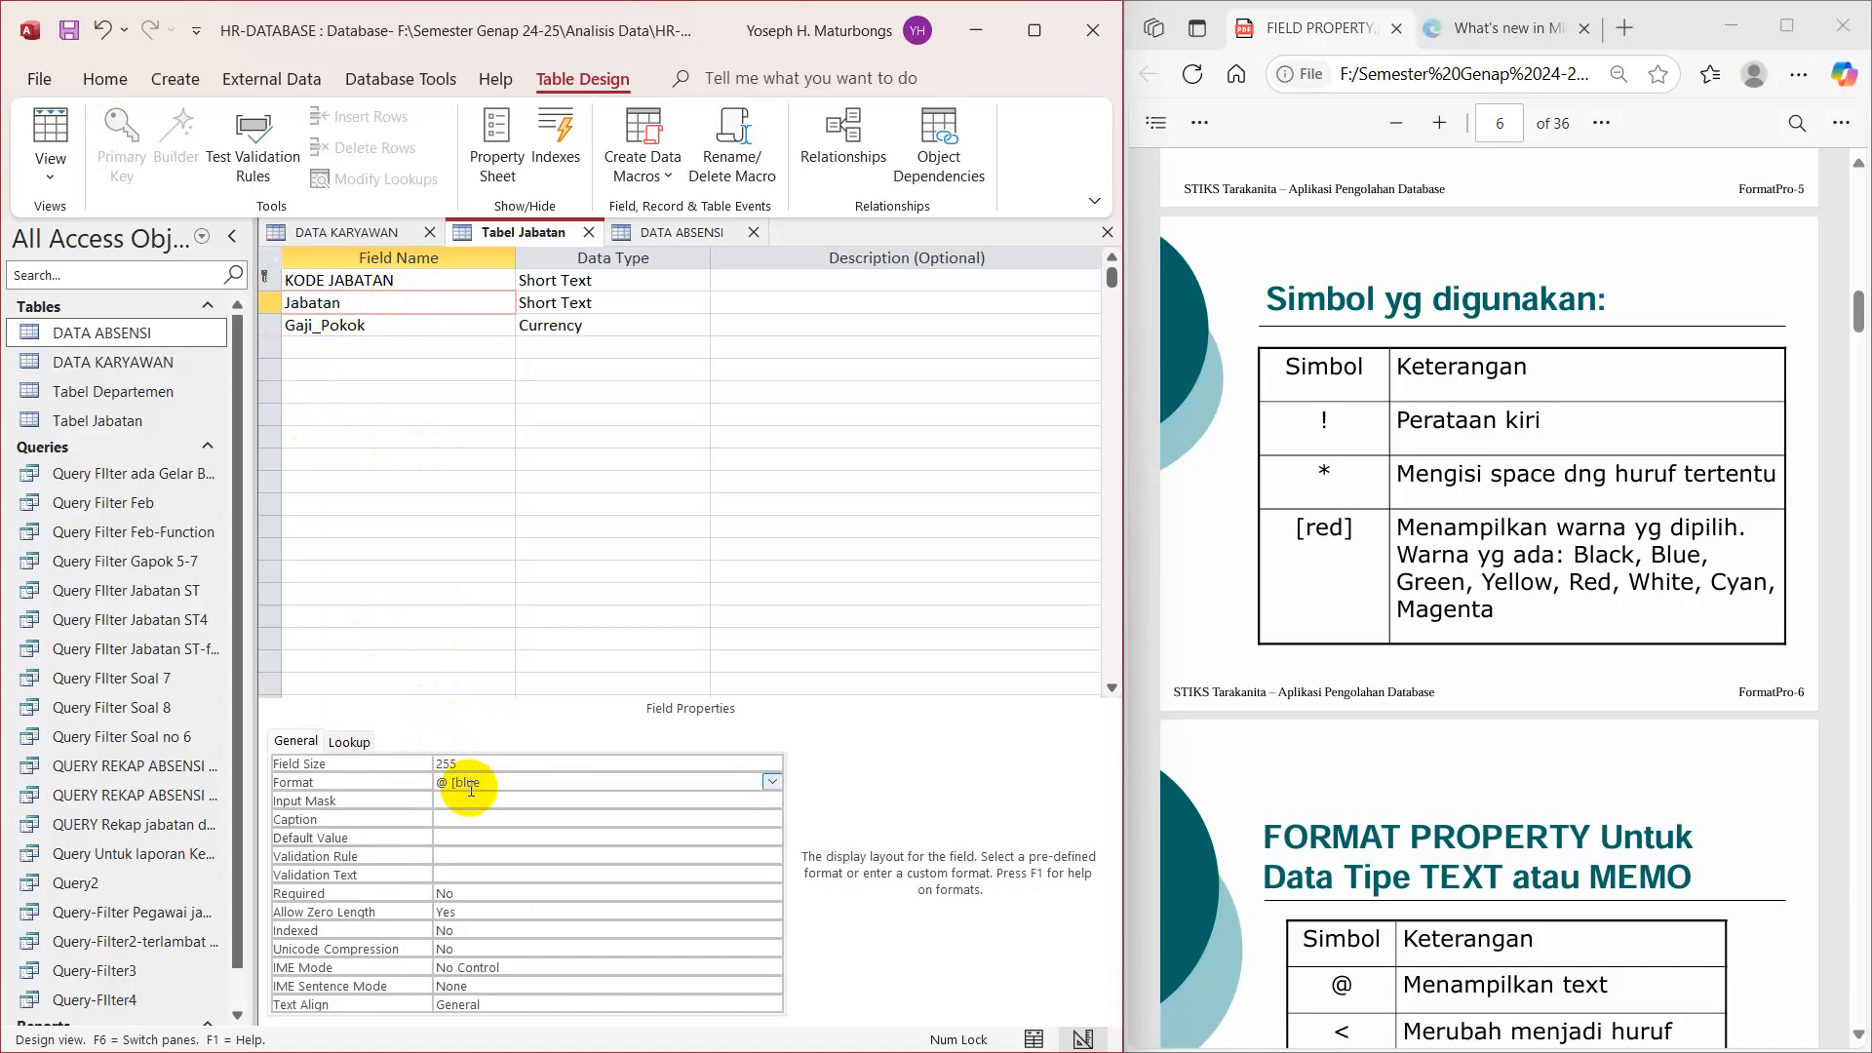
type("[blue]")
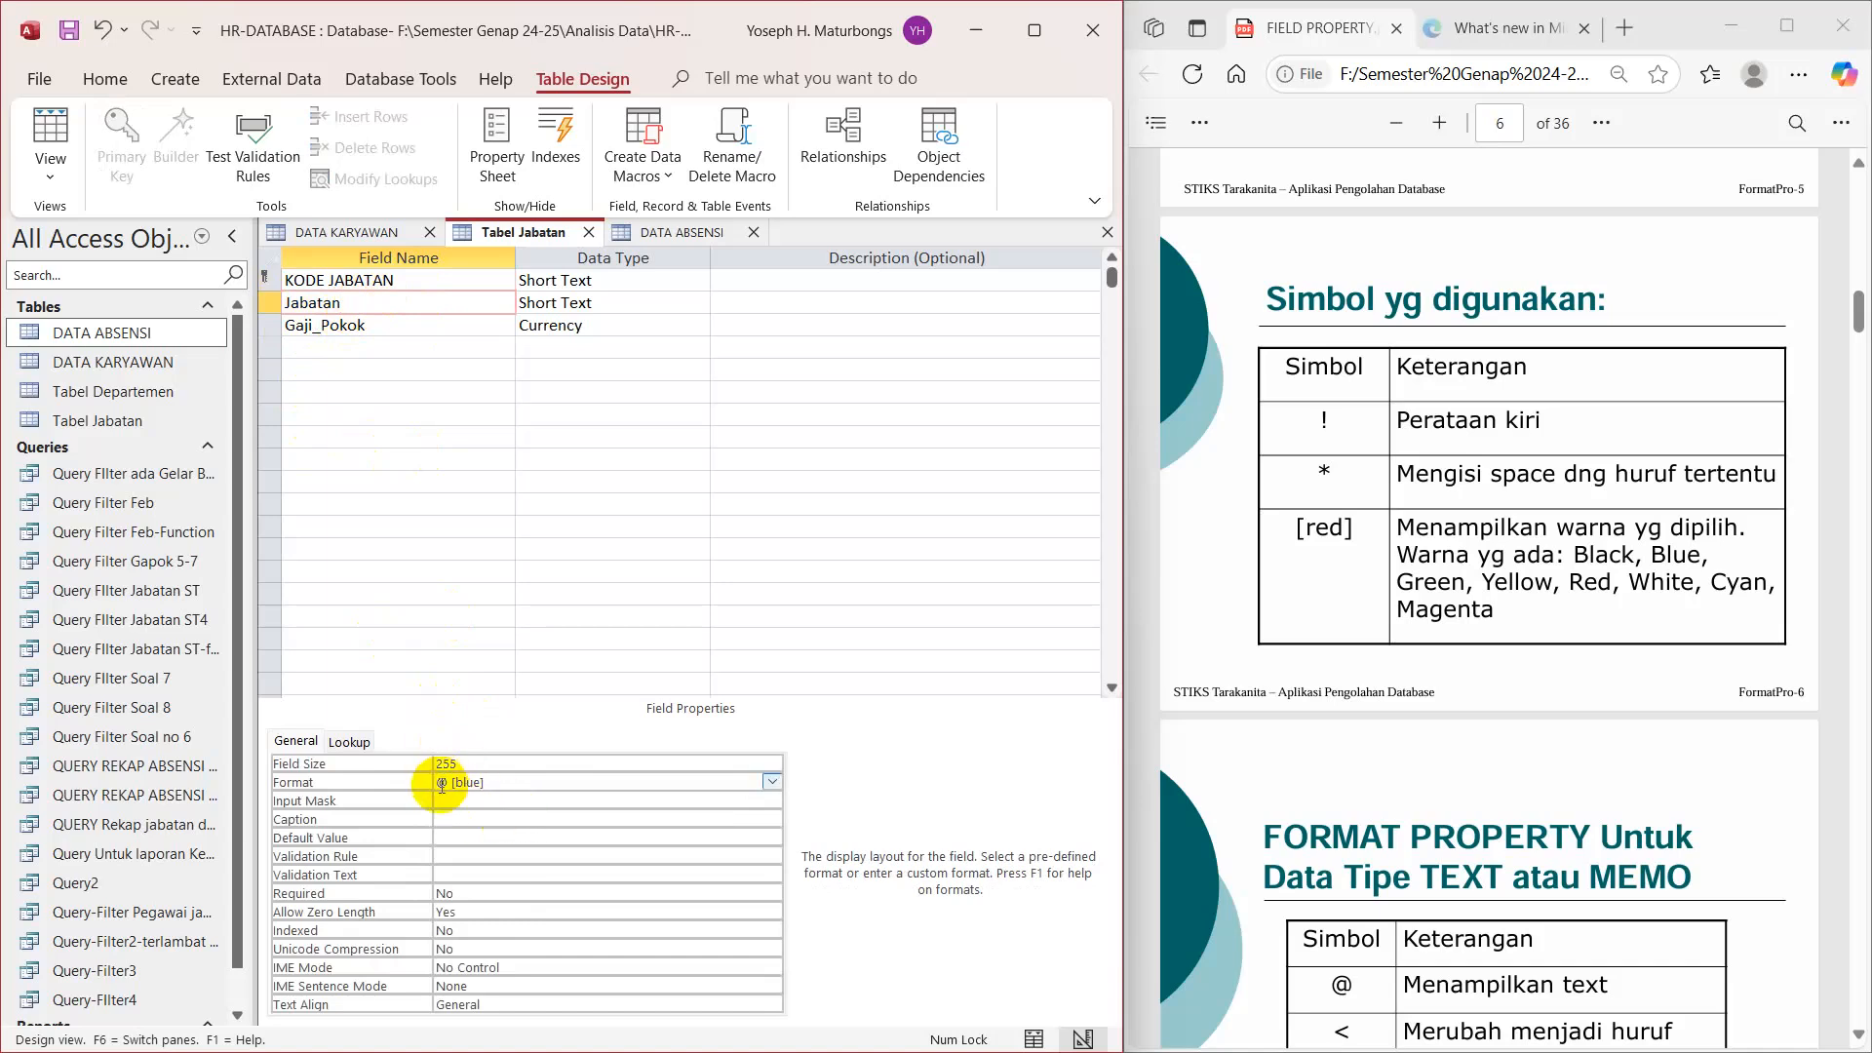
left_click(448, 795)
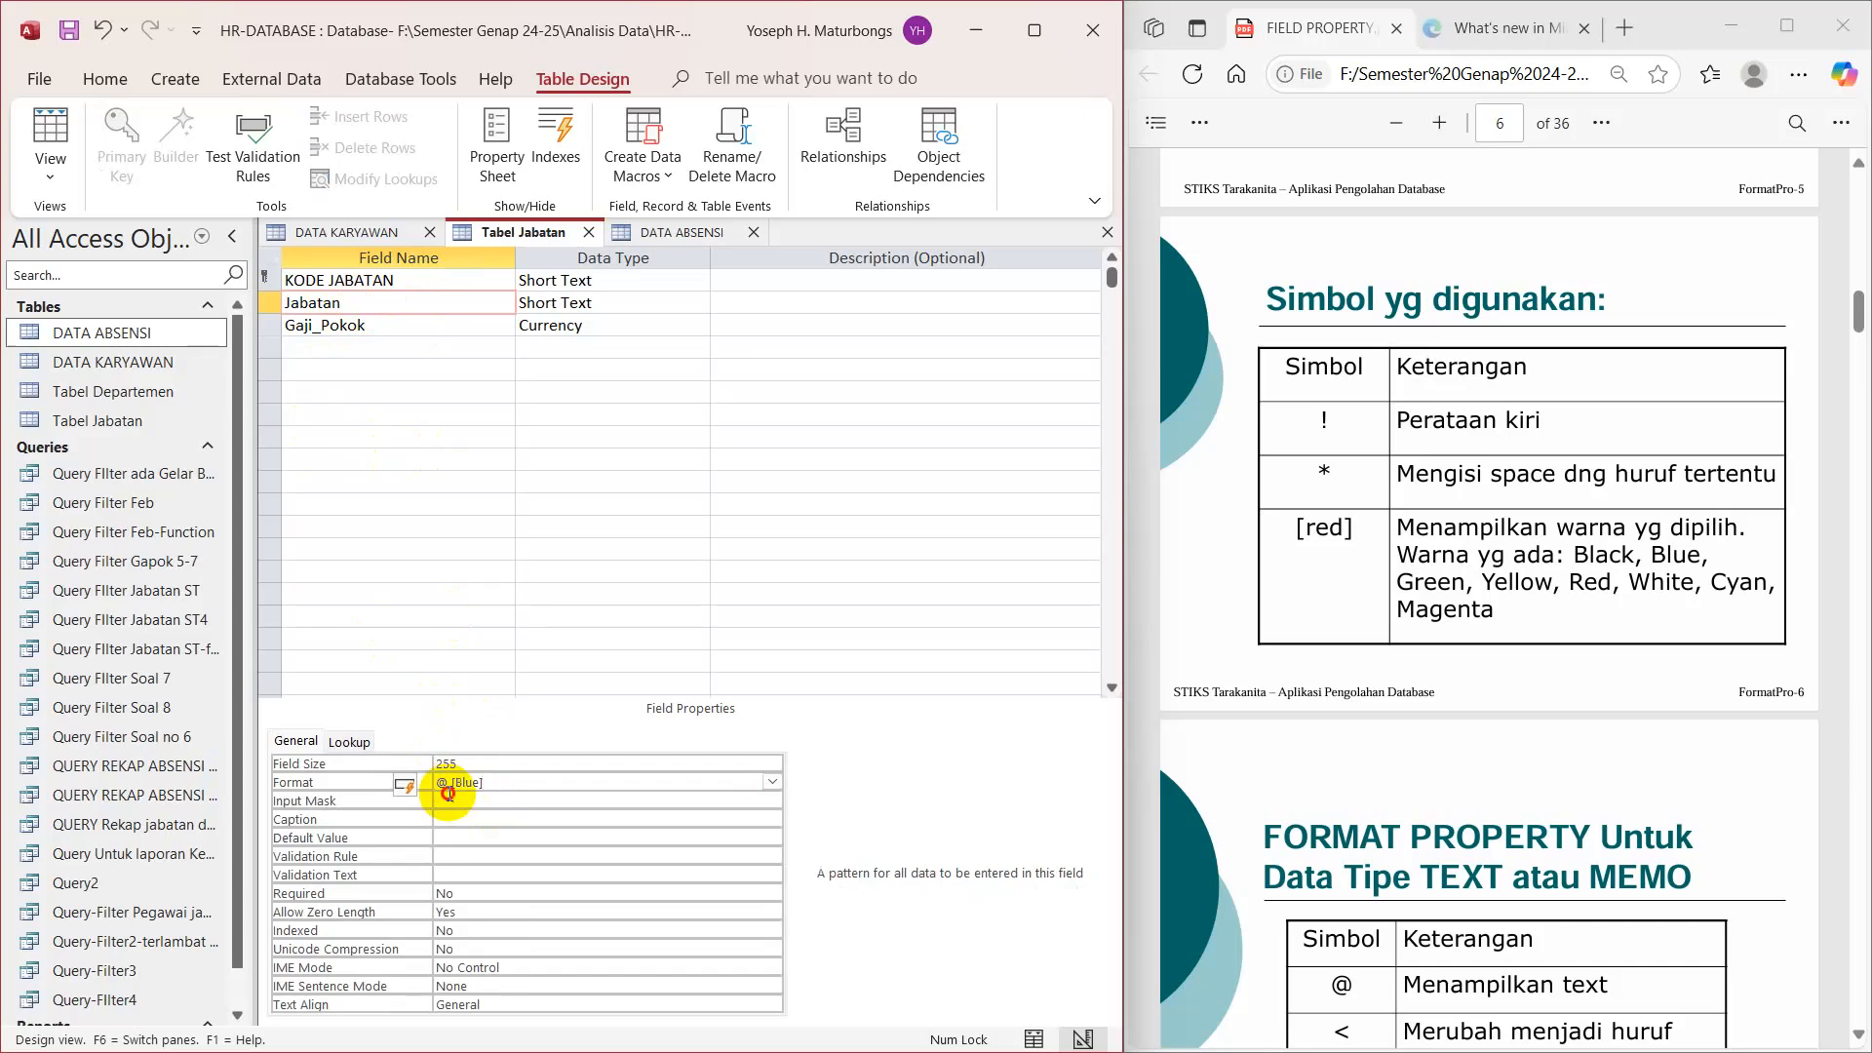
Step: Save Tabel Jabatan and show its records in Datasheet View
right_click(526, 234)
left_click(610, 393)
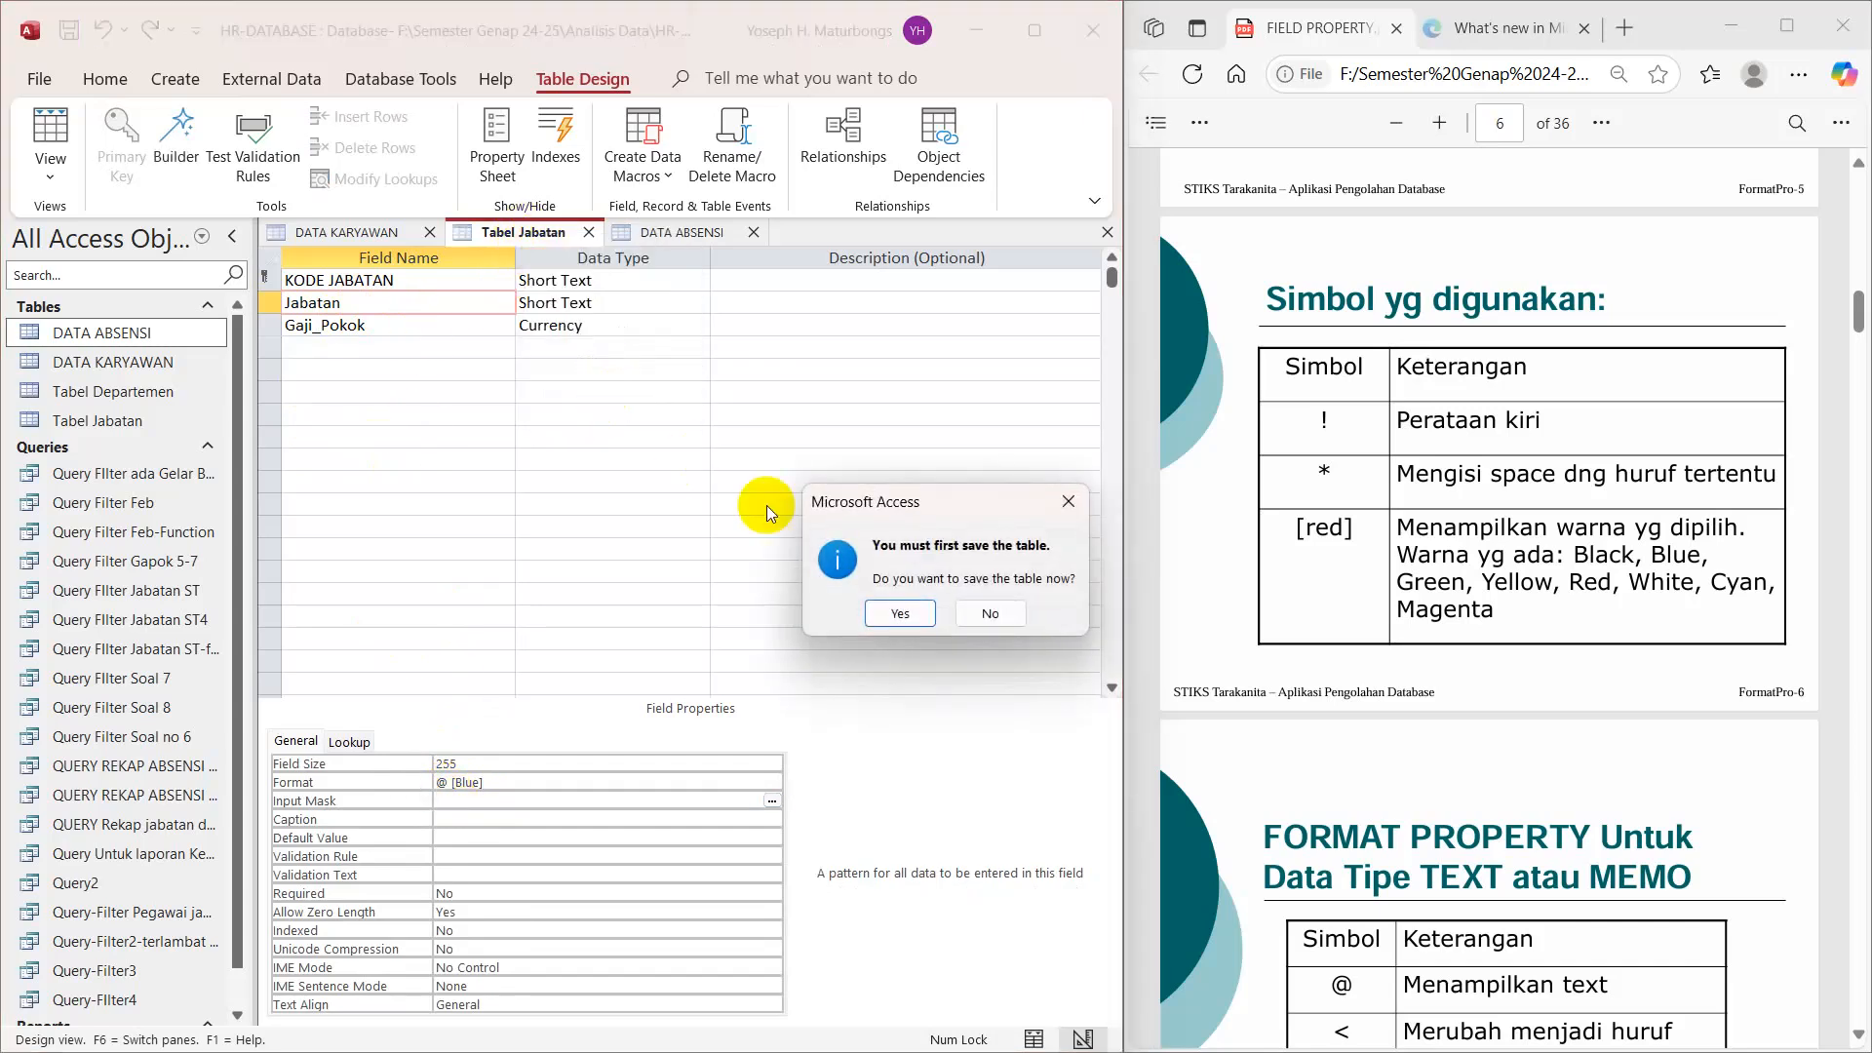
left_click(897, 614)
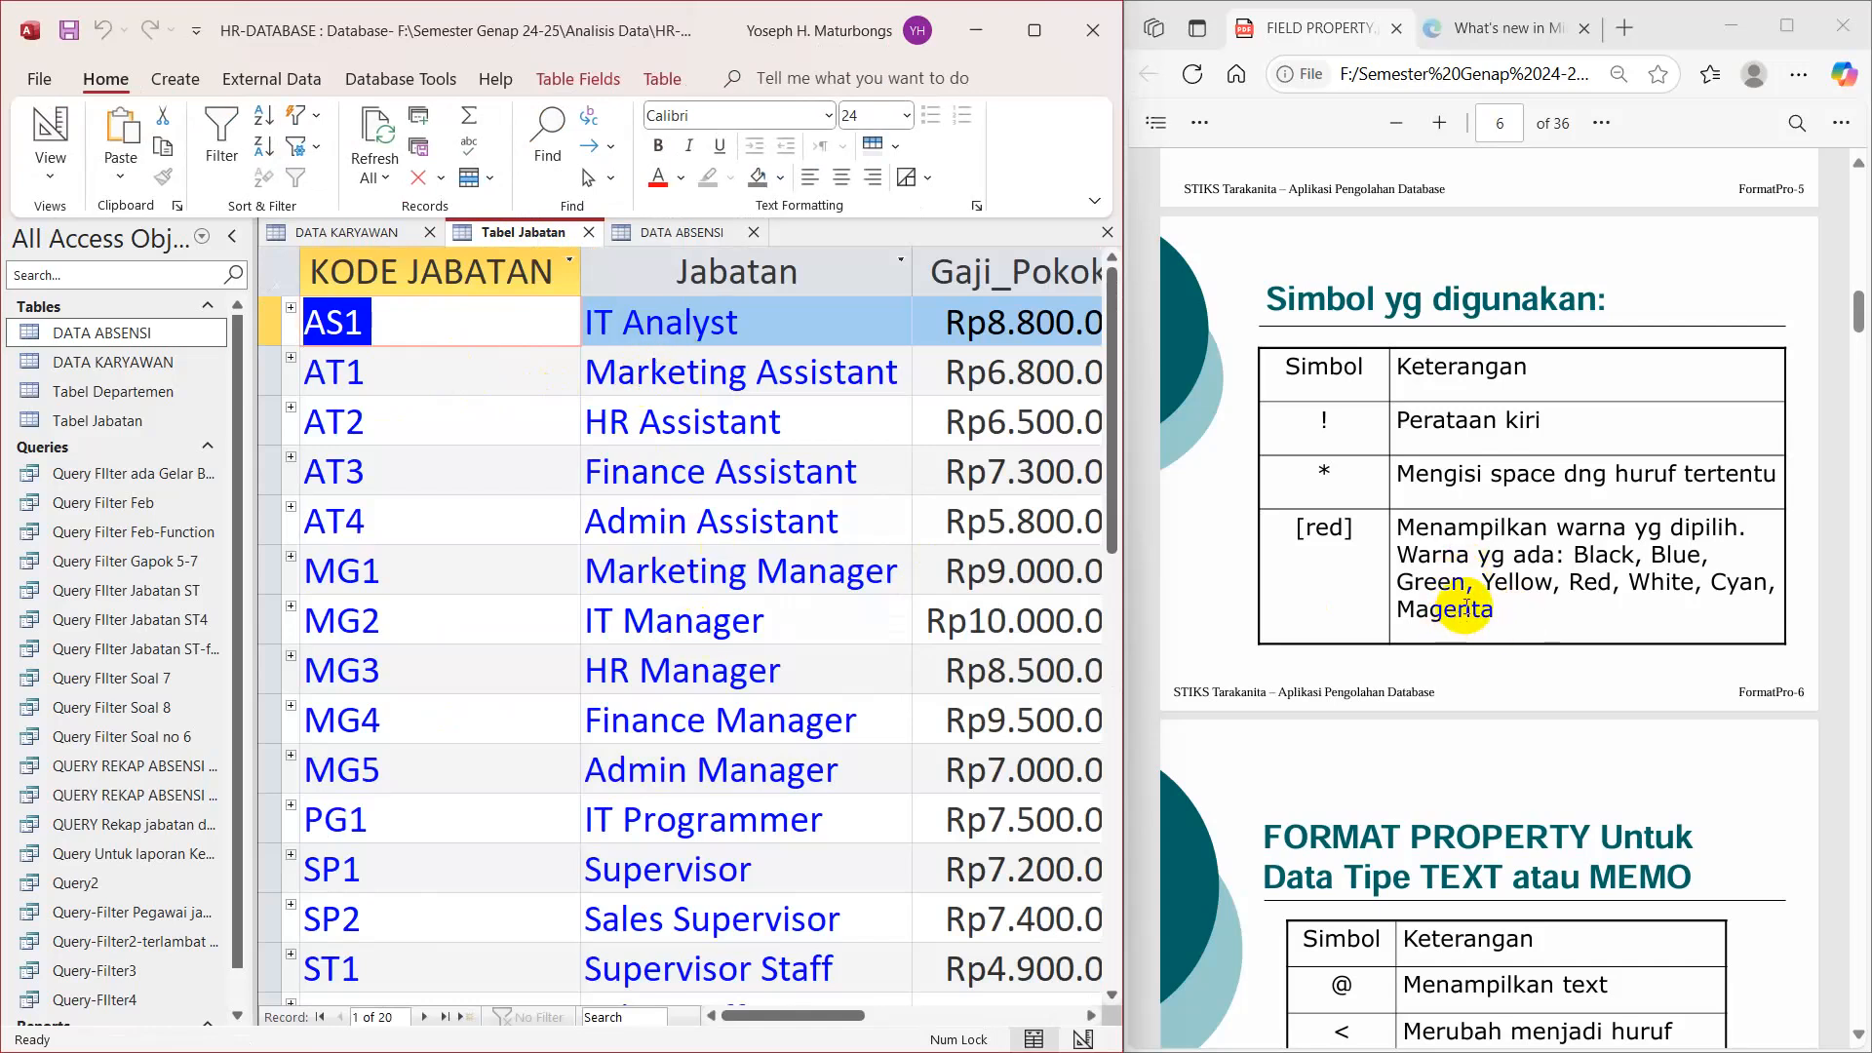
Step: Read the slide on Format symbols for TEXT or MEMO data, examining the @, < and > symbols and their meanings
scroll(1465, 606, "down", 7)
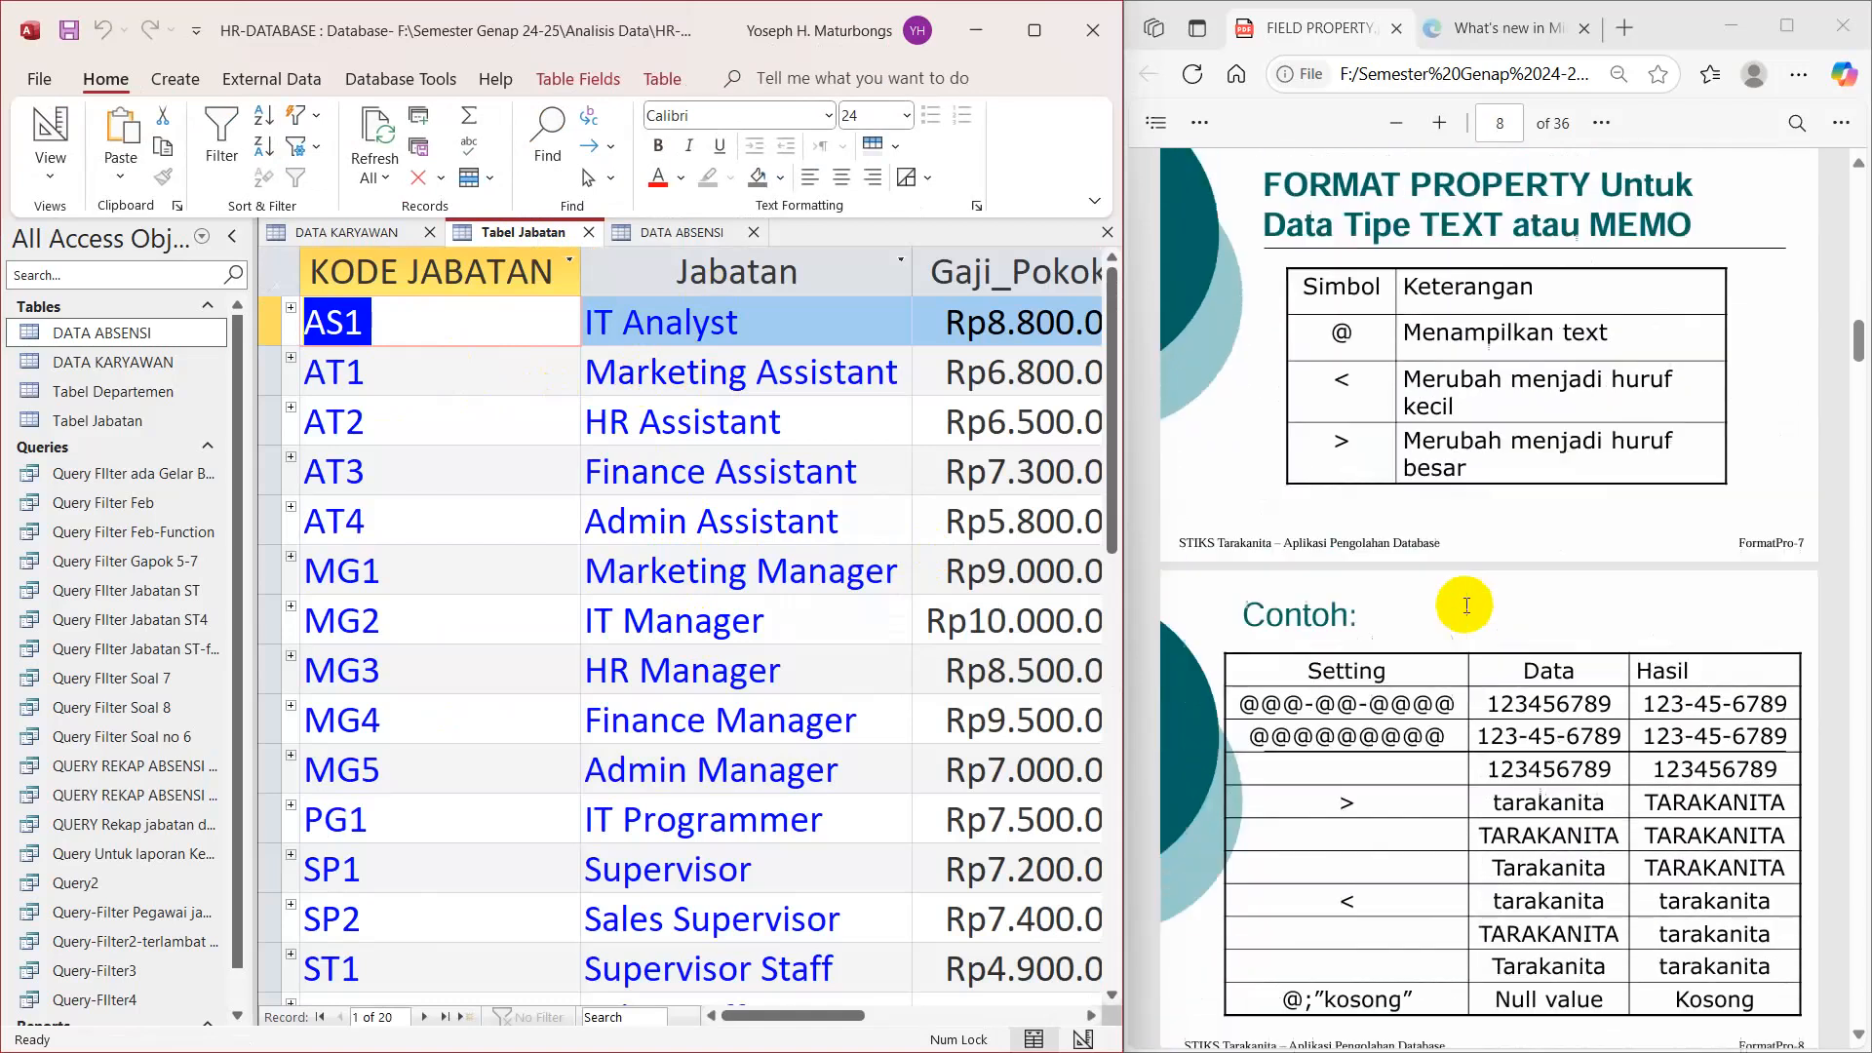
scroll(1465, 606, "up", 2)
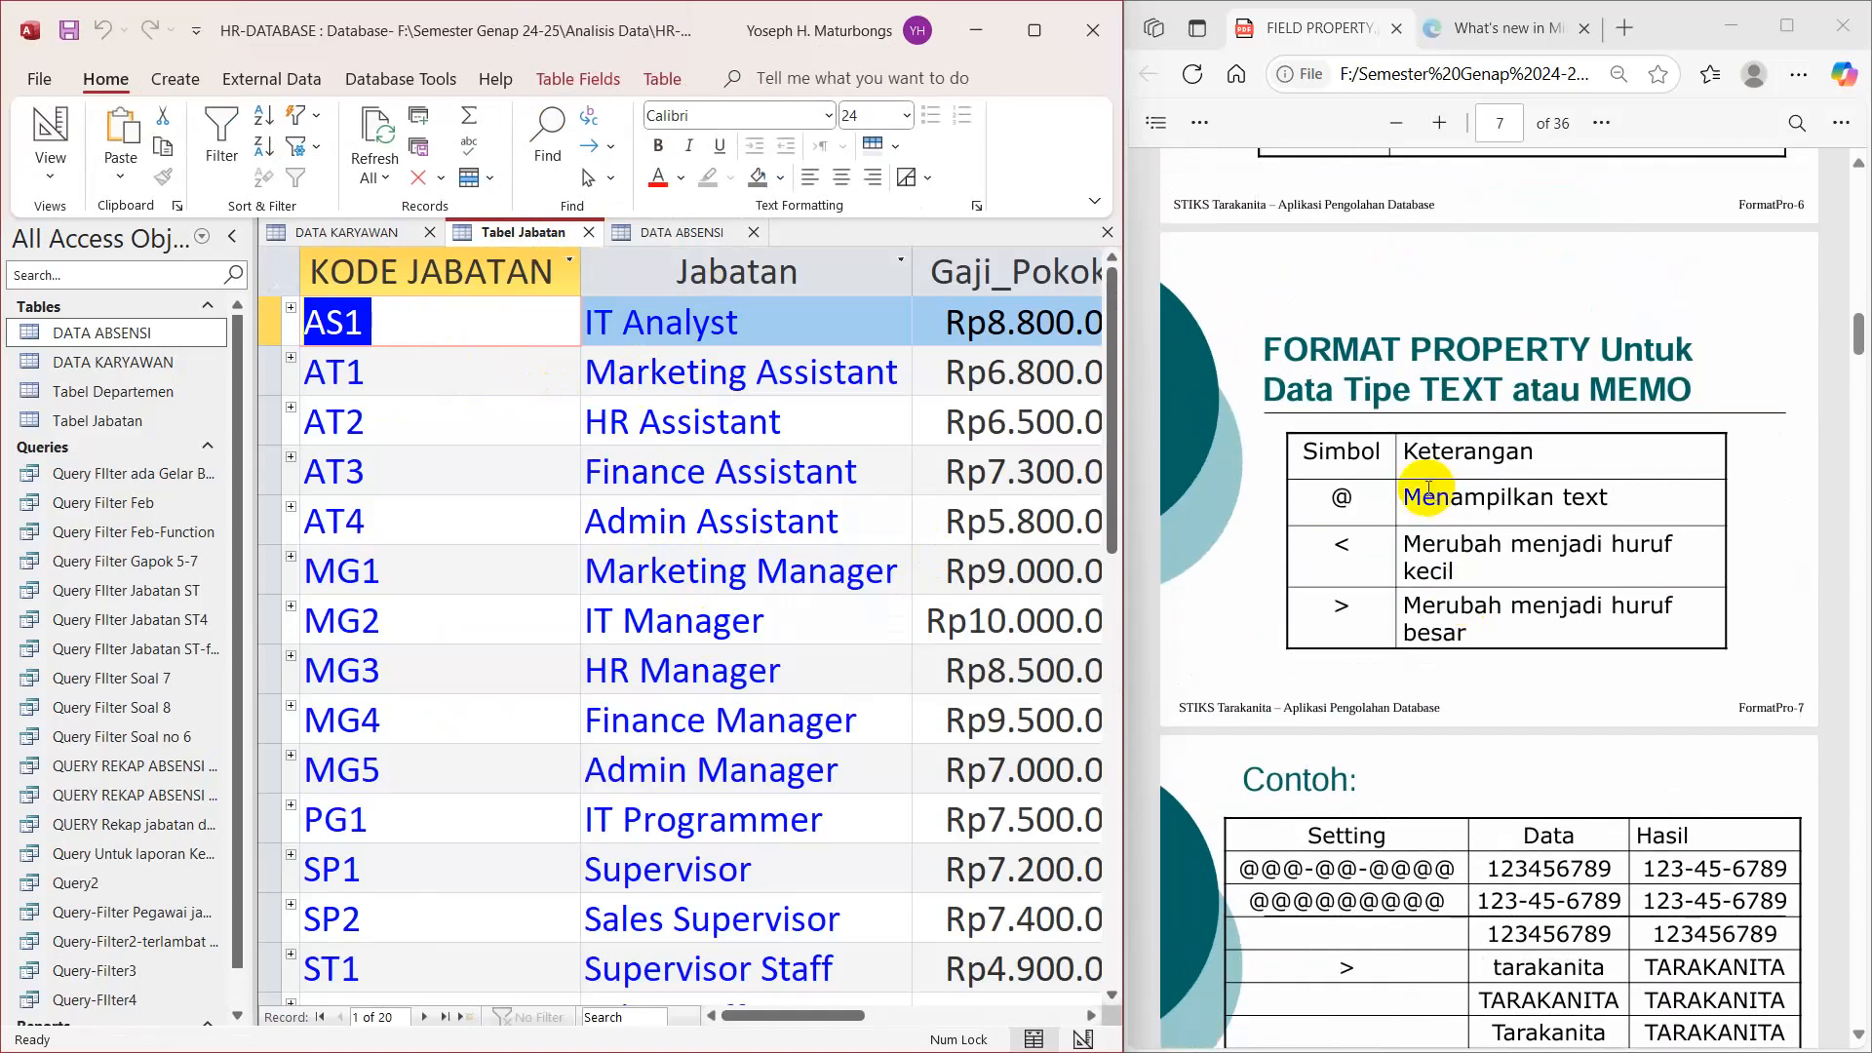
double_click(1342, 539)
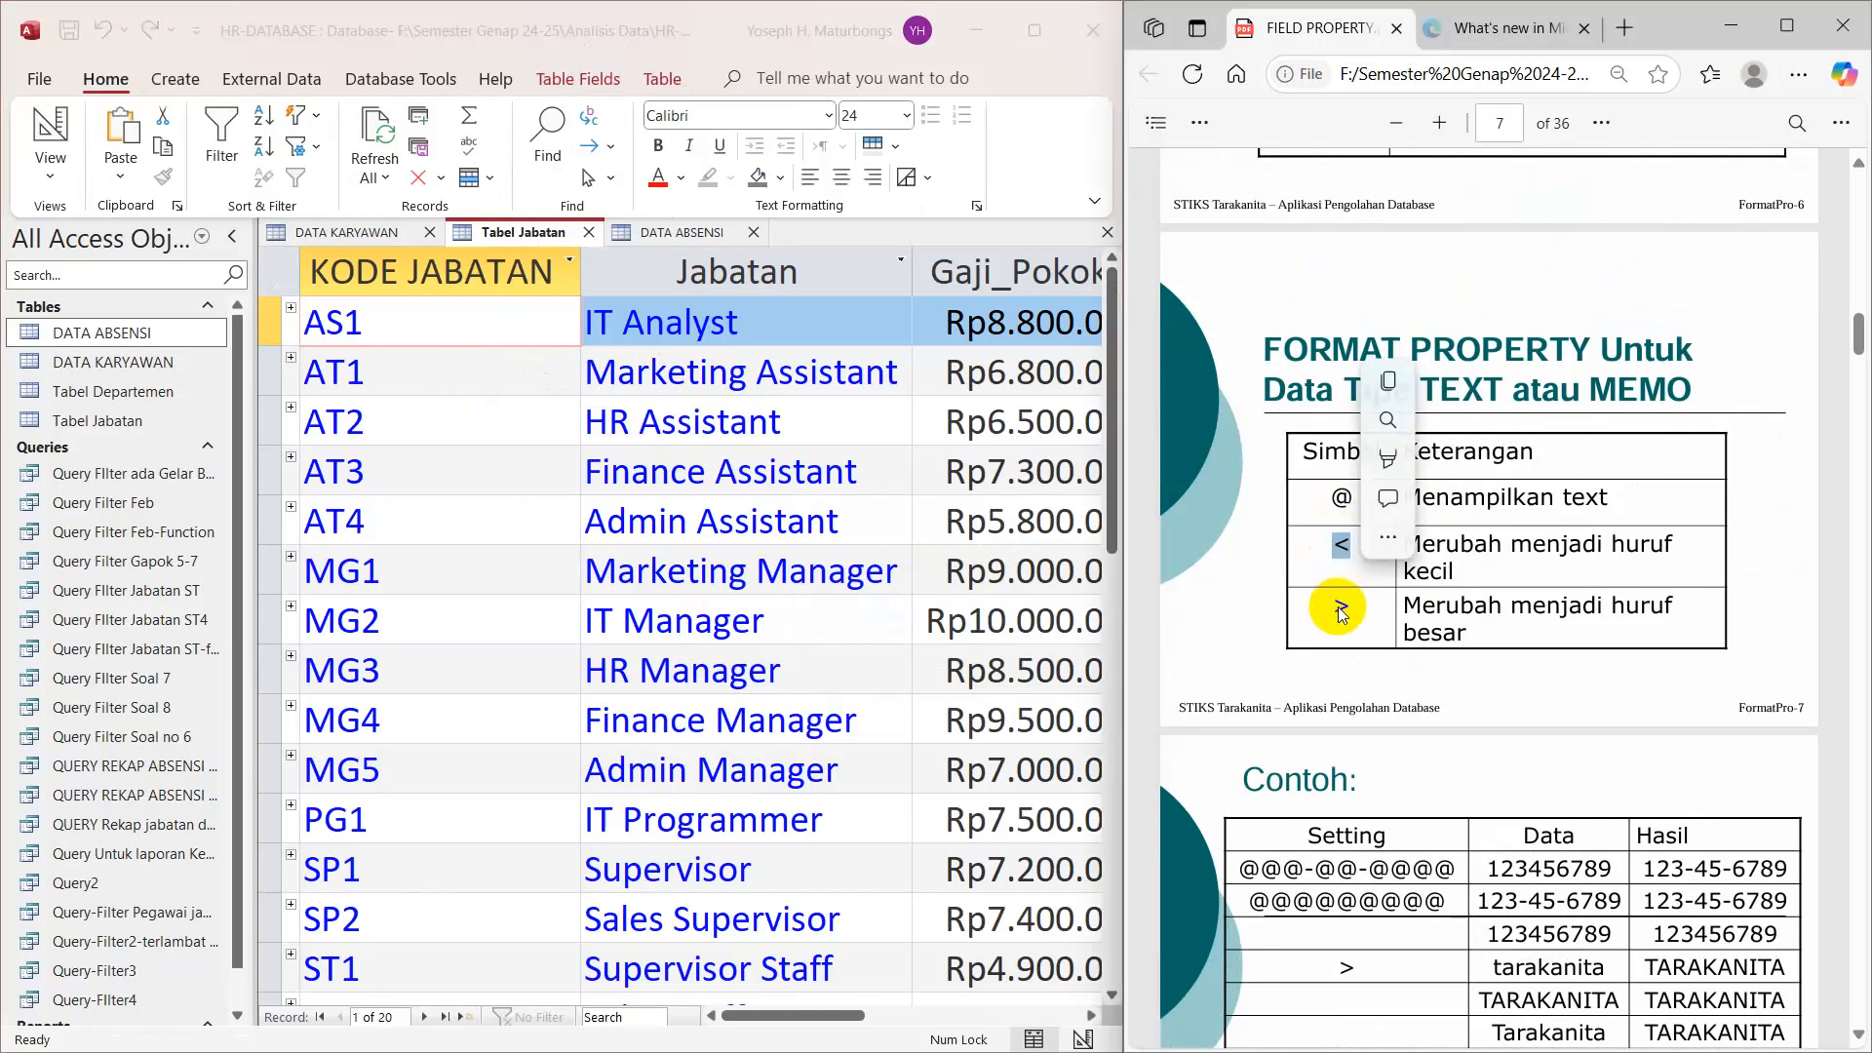
double_click(1340, 542)
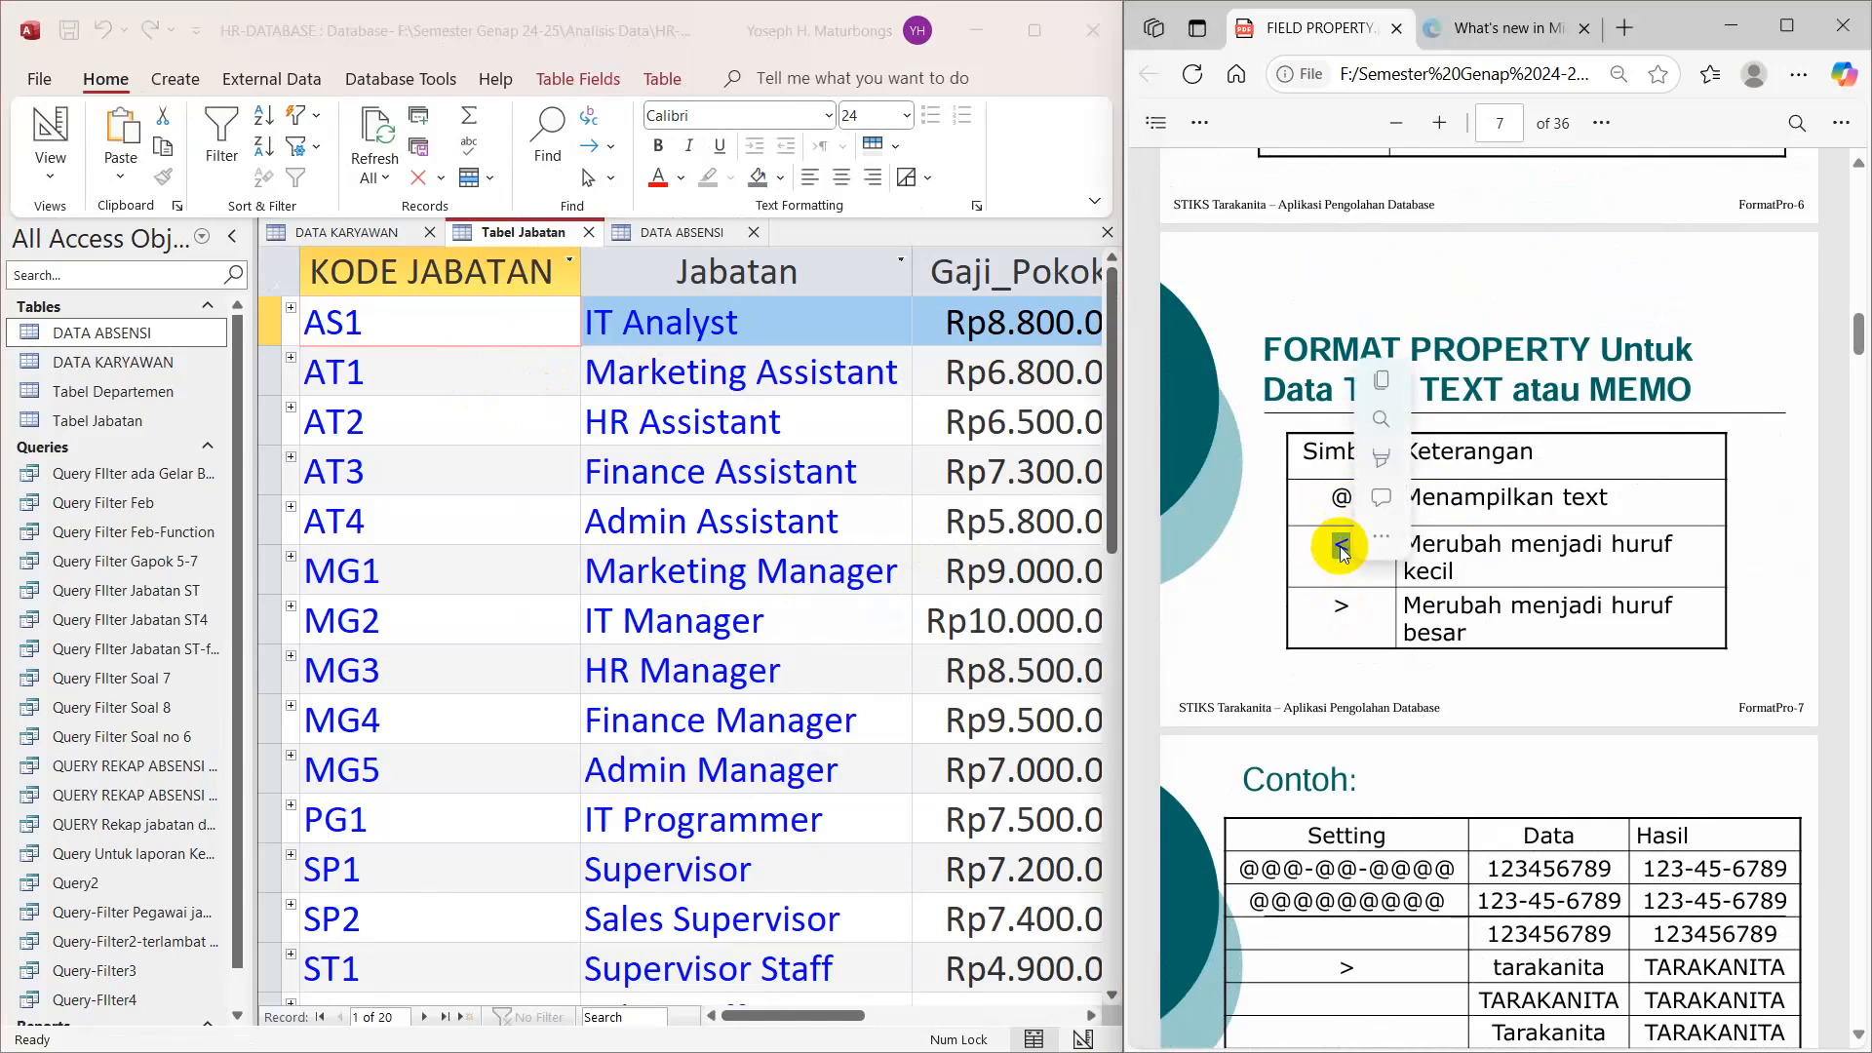
double_click(1338, 610)
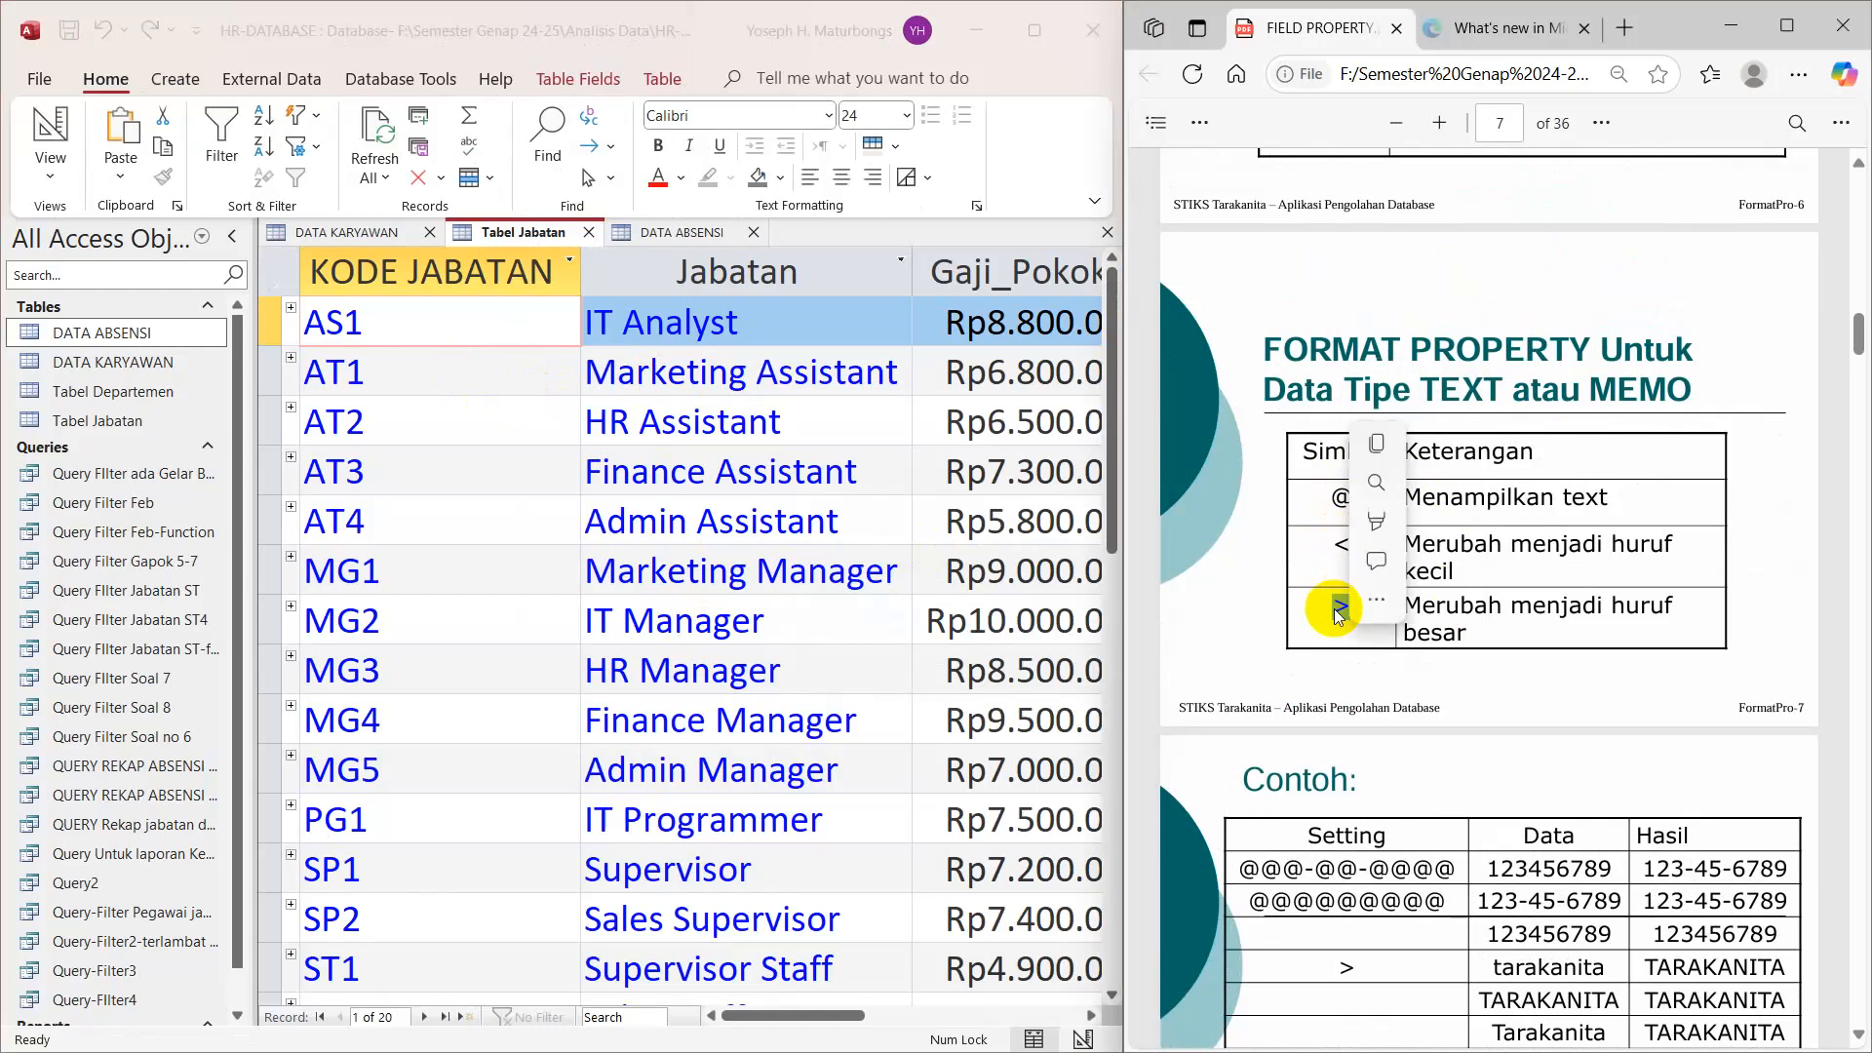
right_click(1346, 552)
double_click(1649, 553)
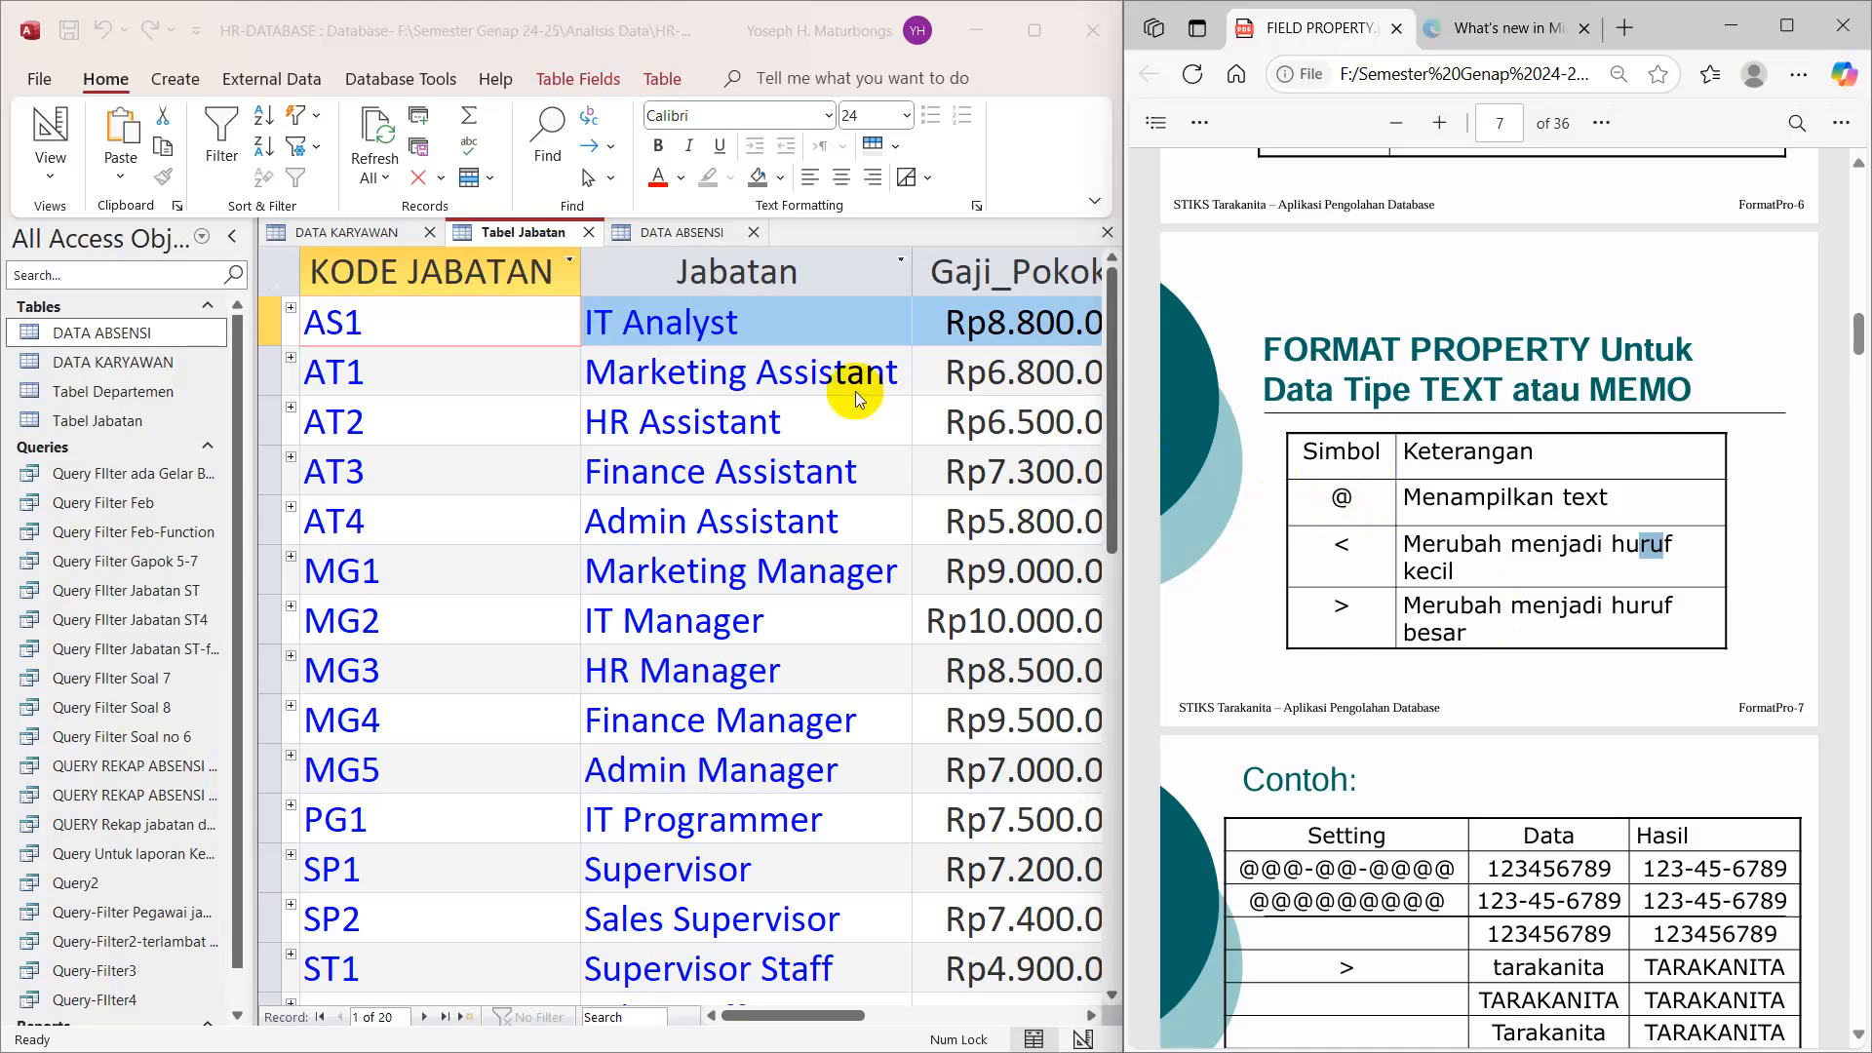
Step: Return Tabel Jabatan to Design View and set the Format property of the Jabatan field to ">@ [Blue]"
right_click(535, 234)
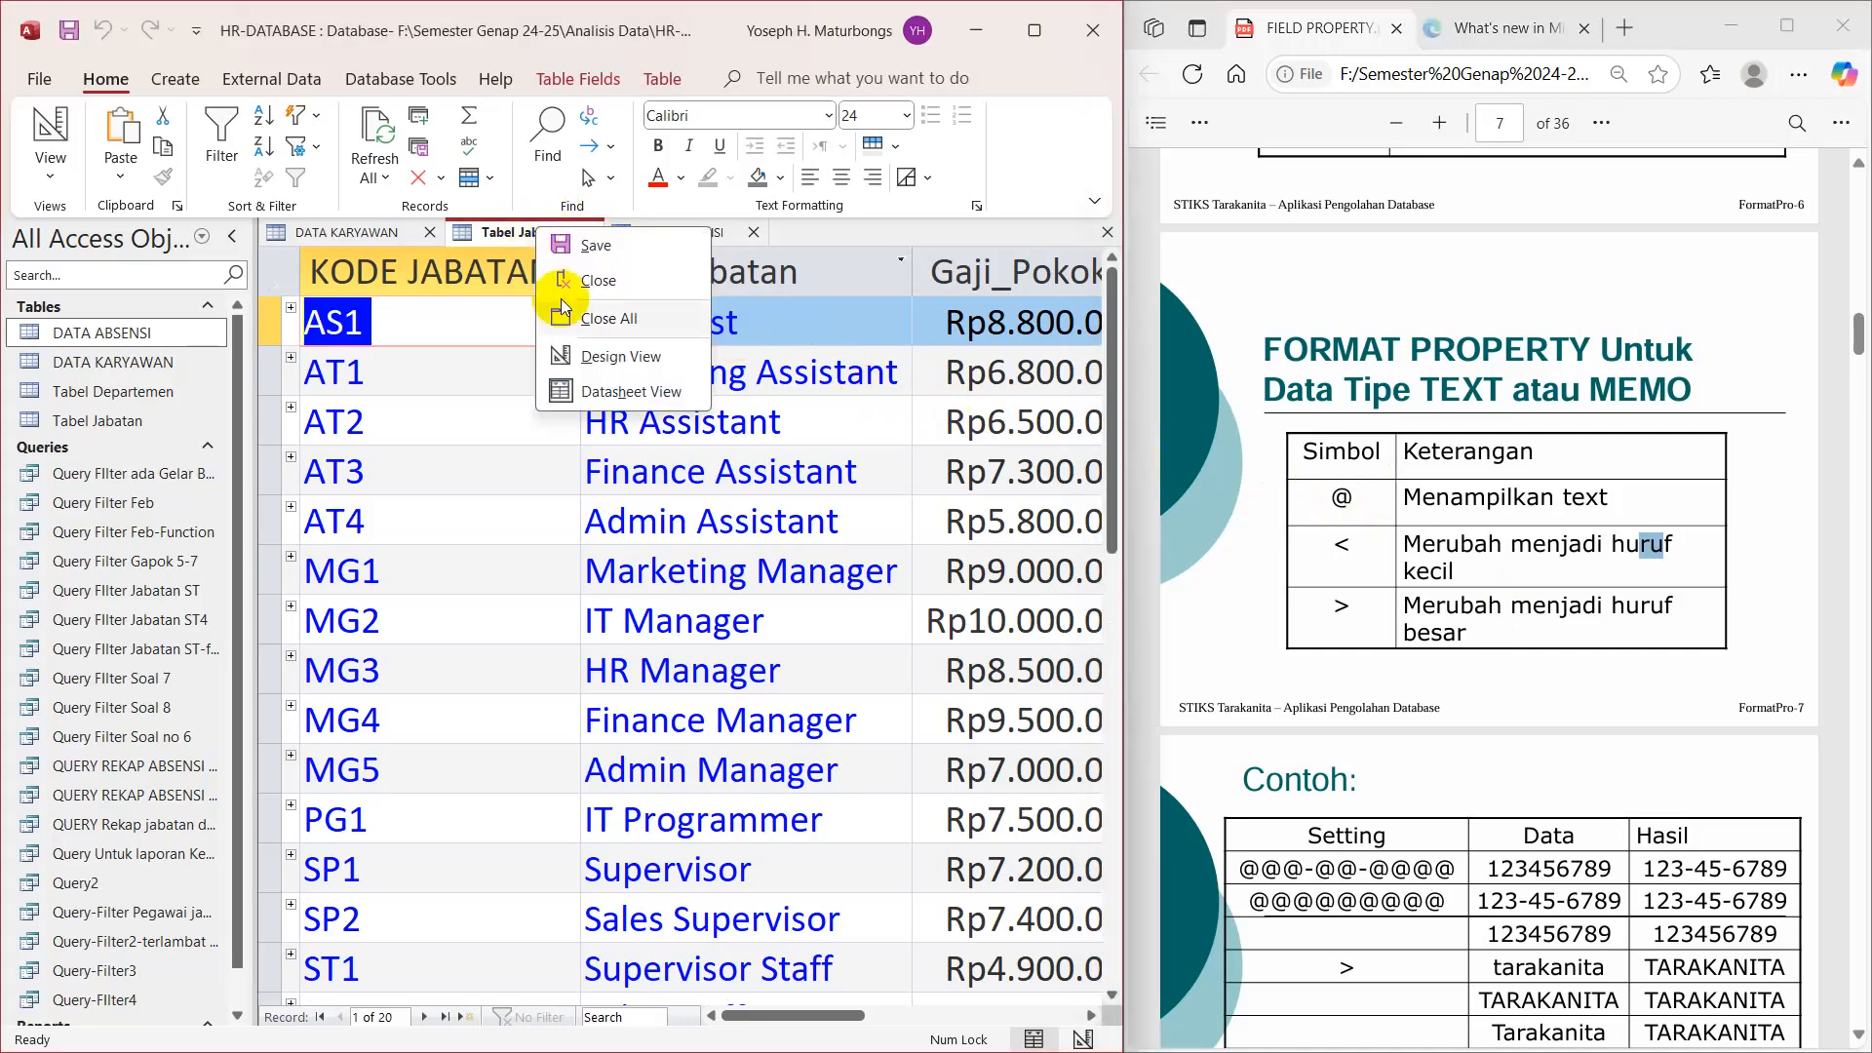
left_click(612, 353)
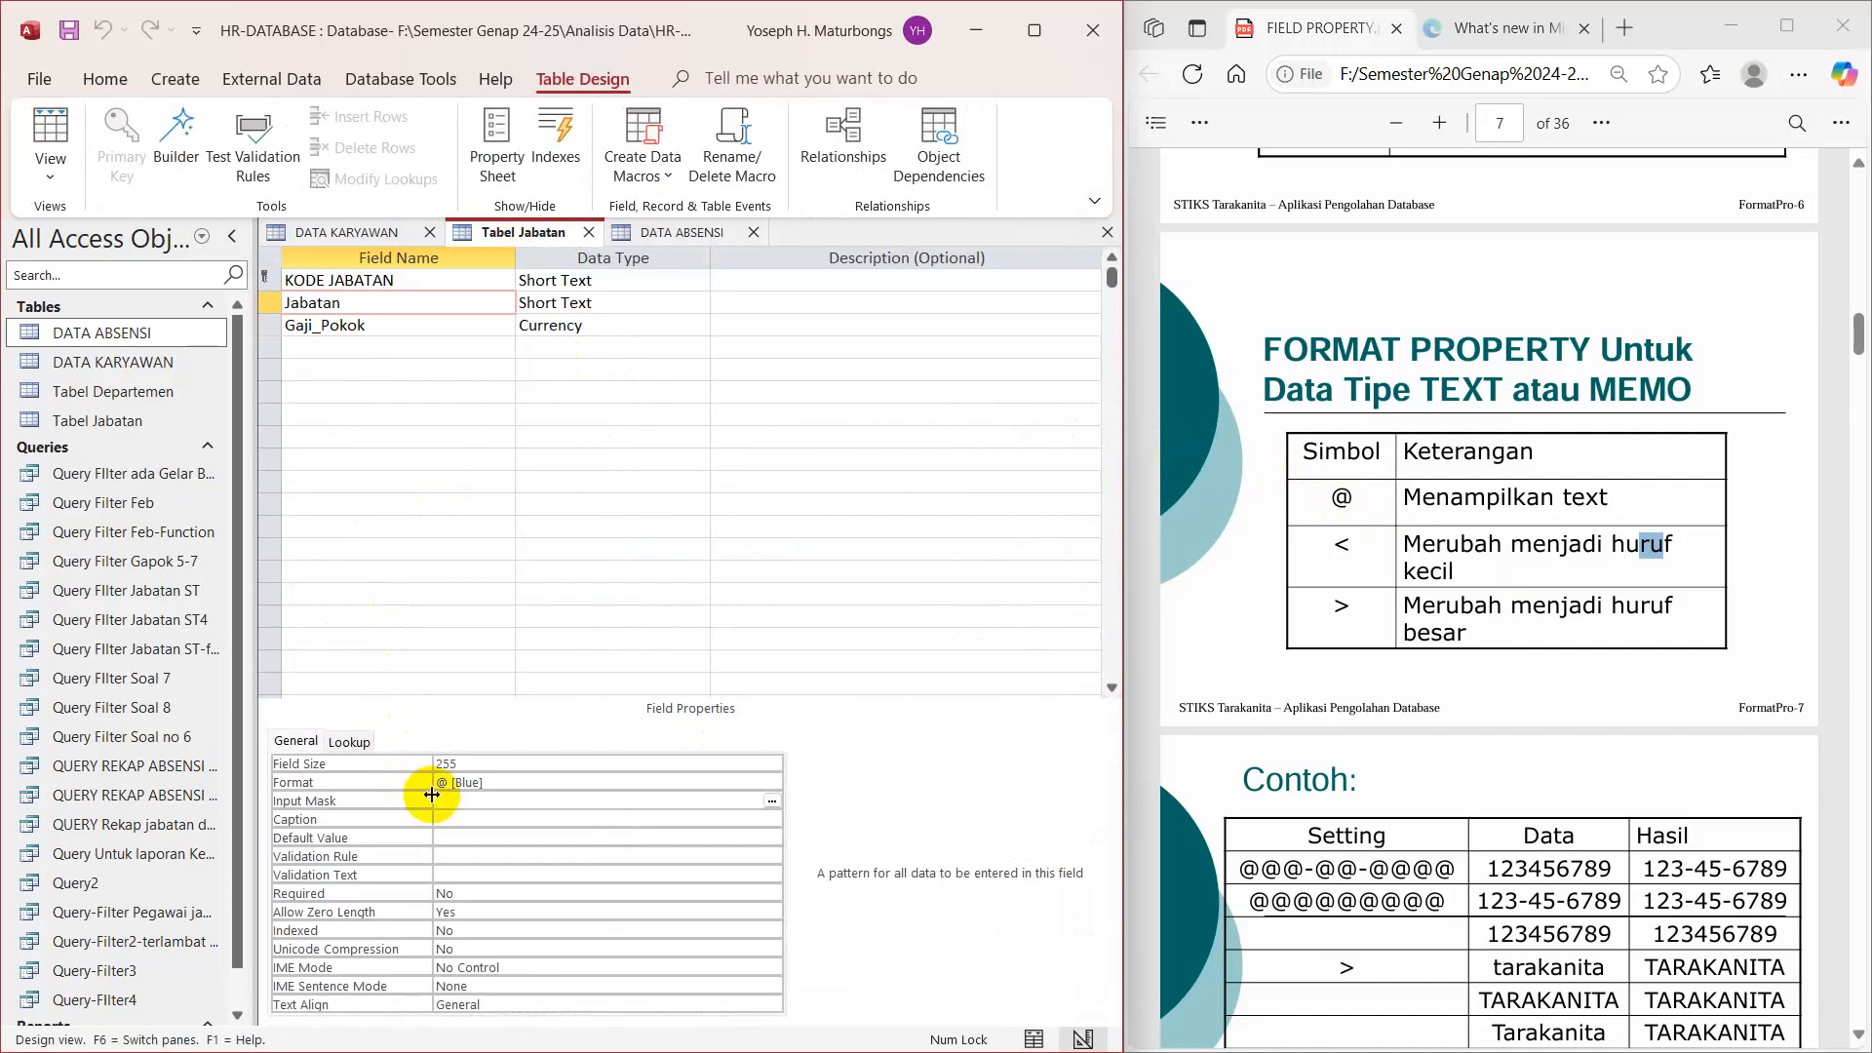
left_click(439, 782)
left_click_drag(437, 782, 444, 782)
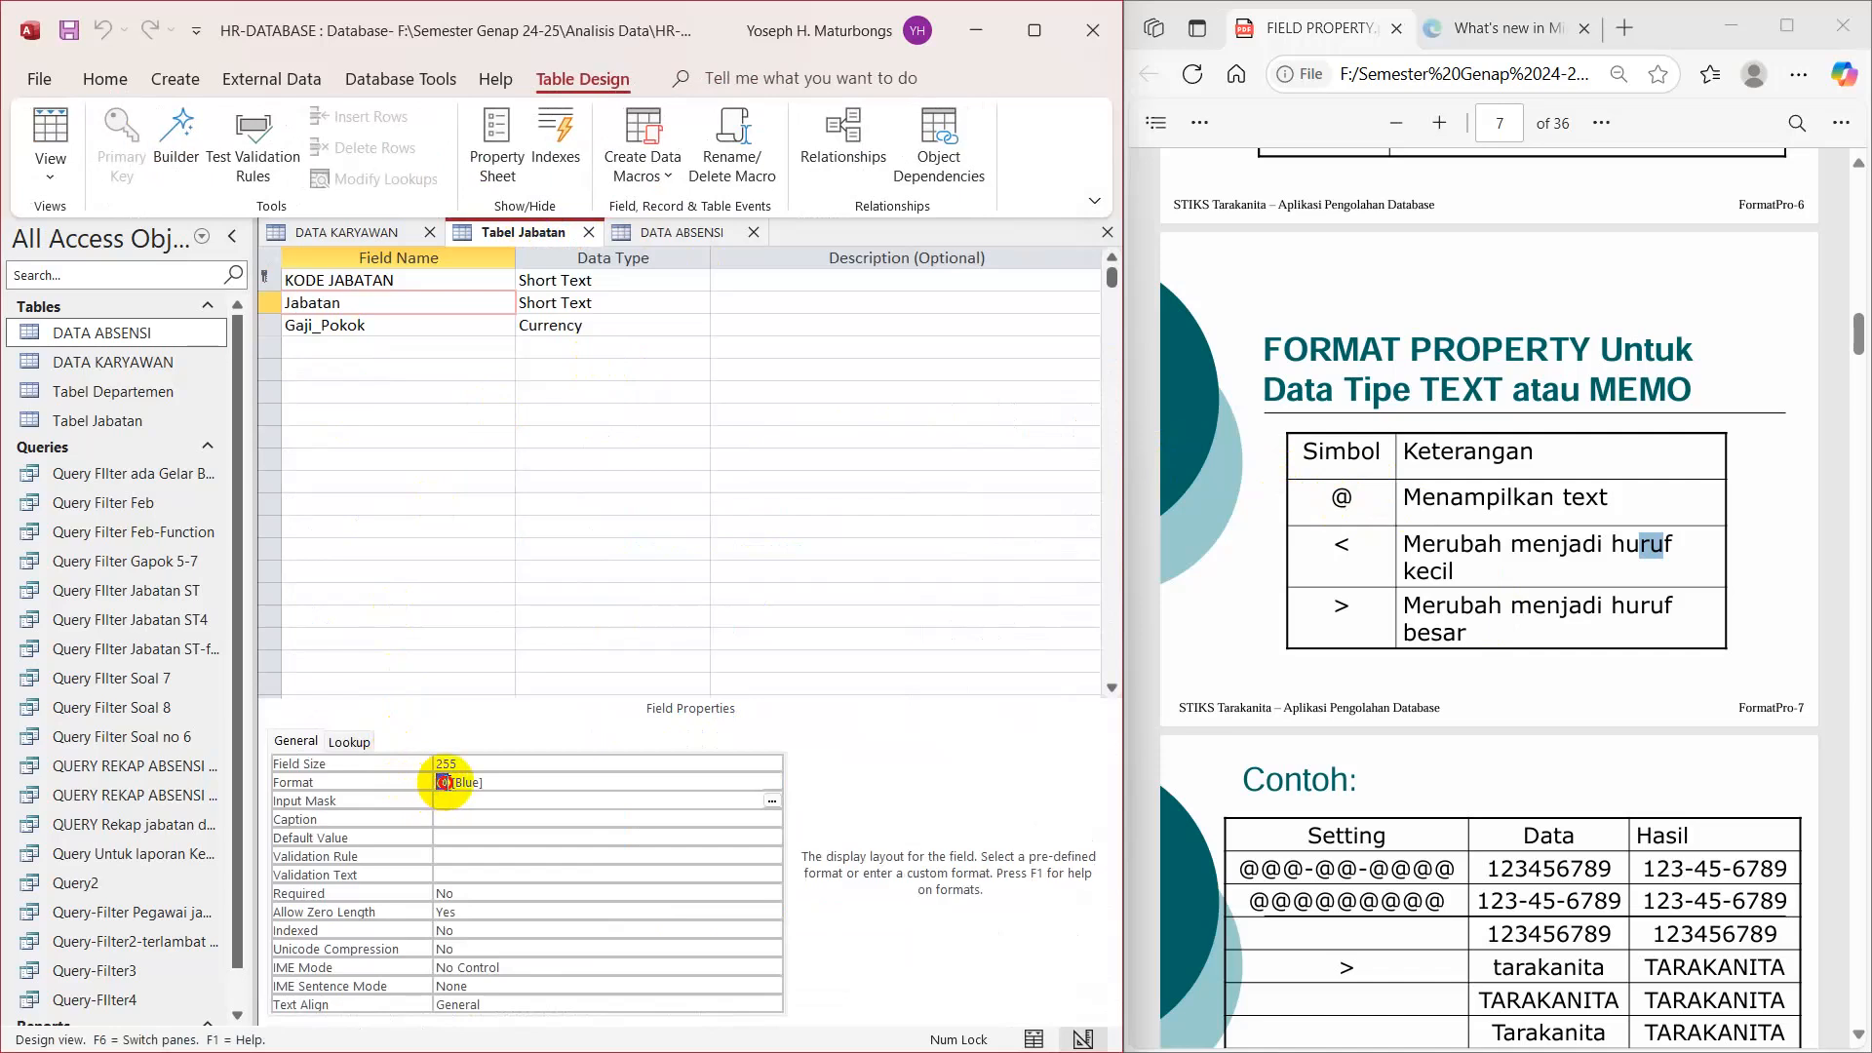
right_click(494, 786)
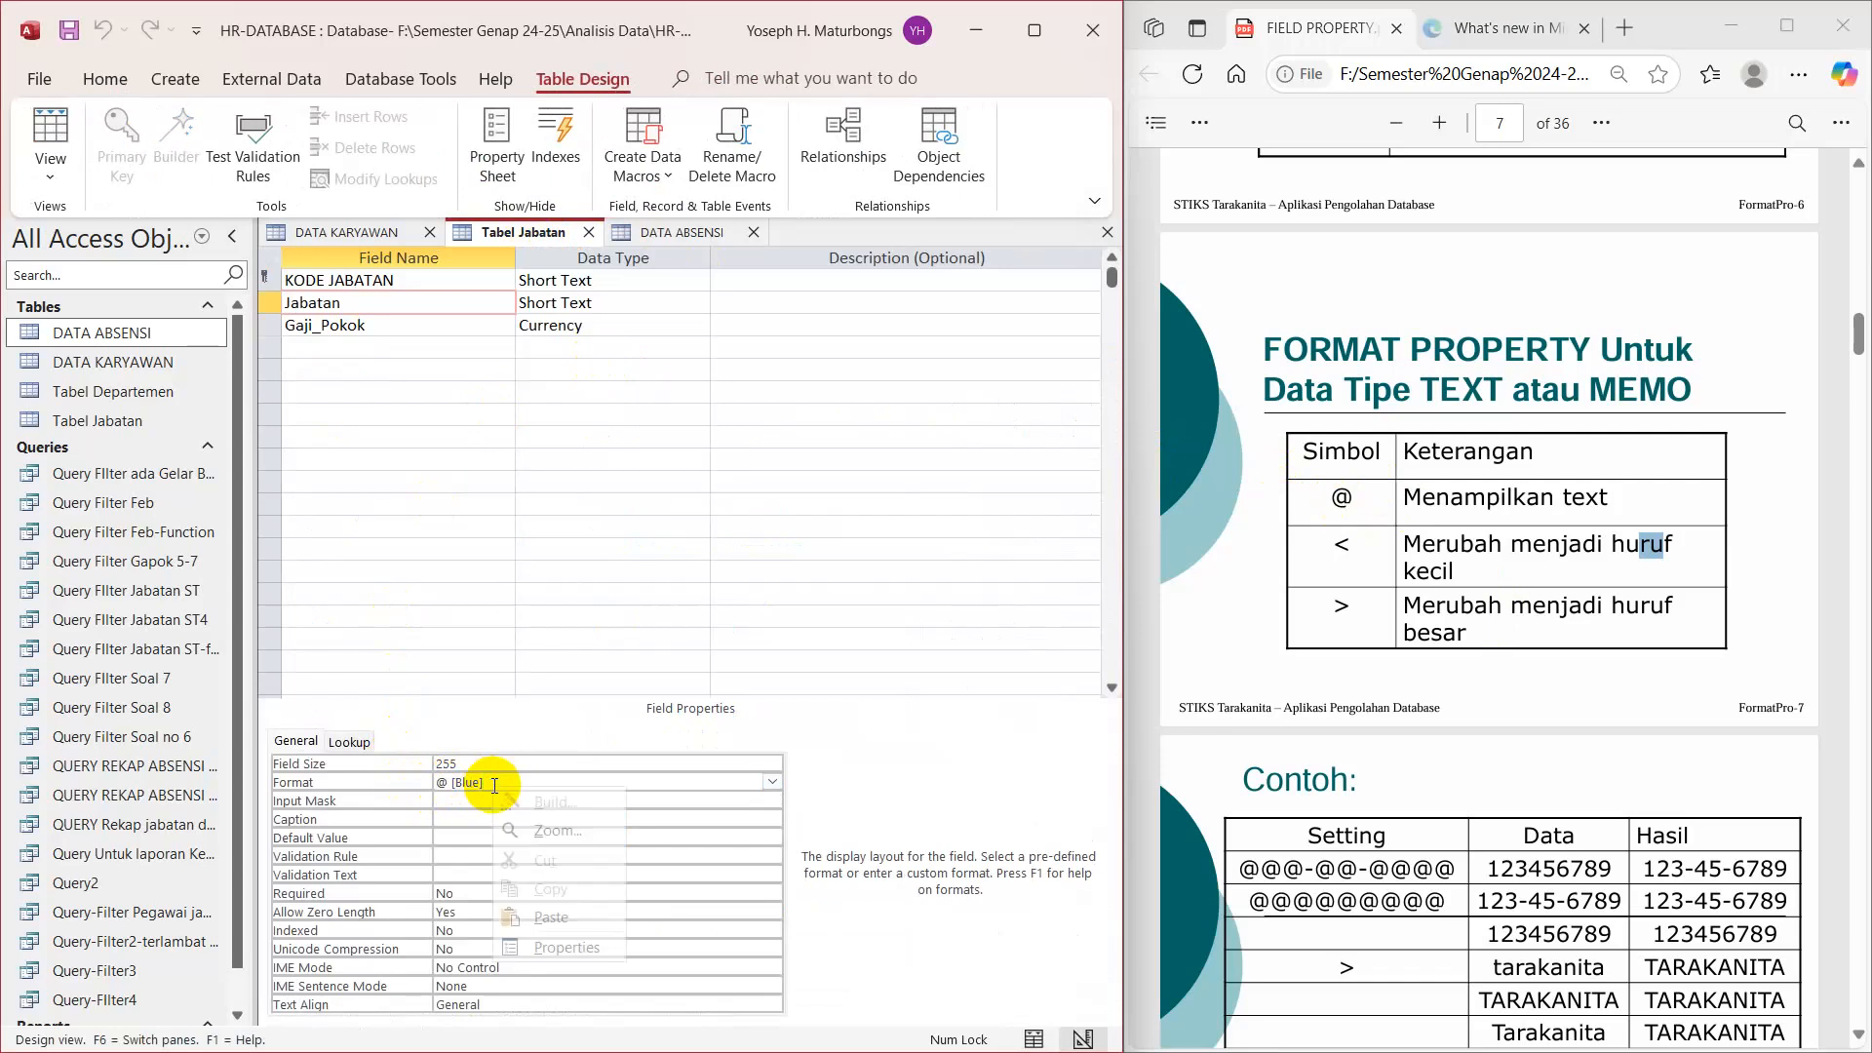
left_click(553, 835)
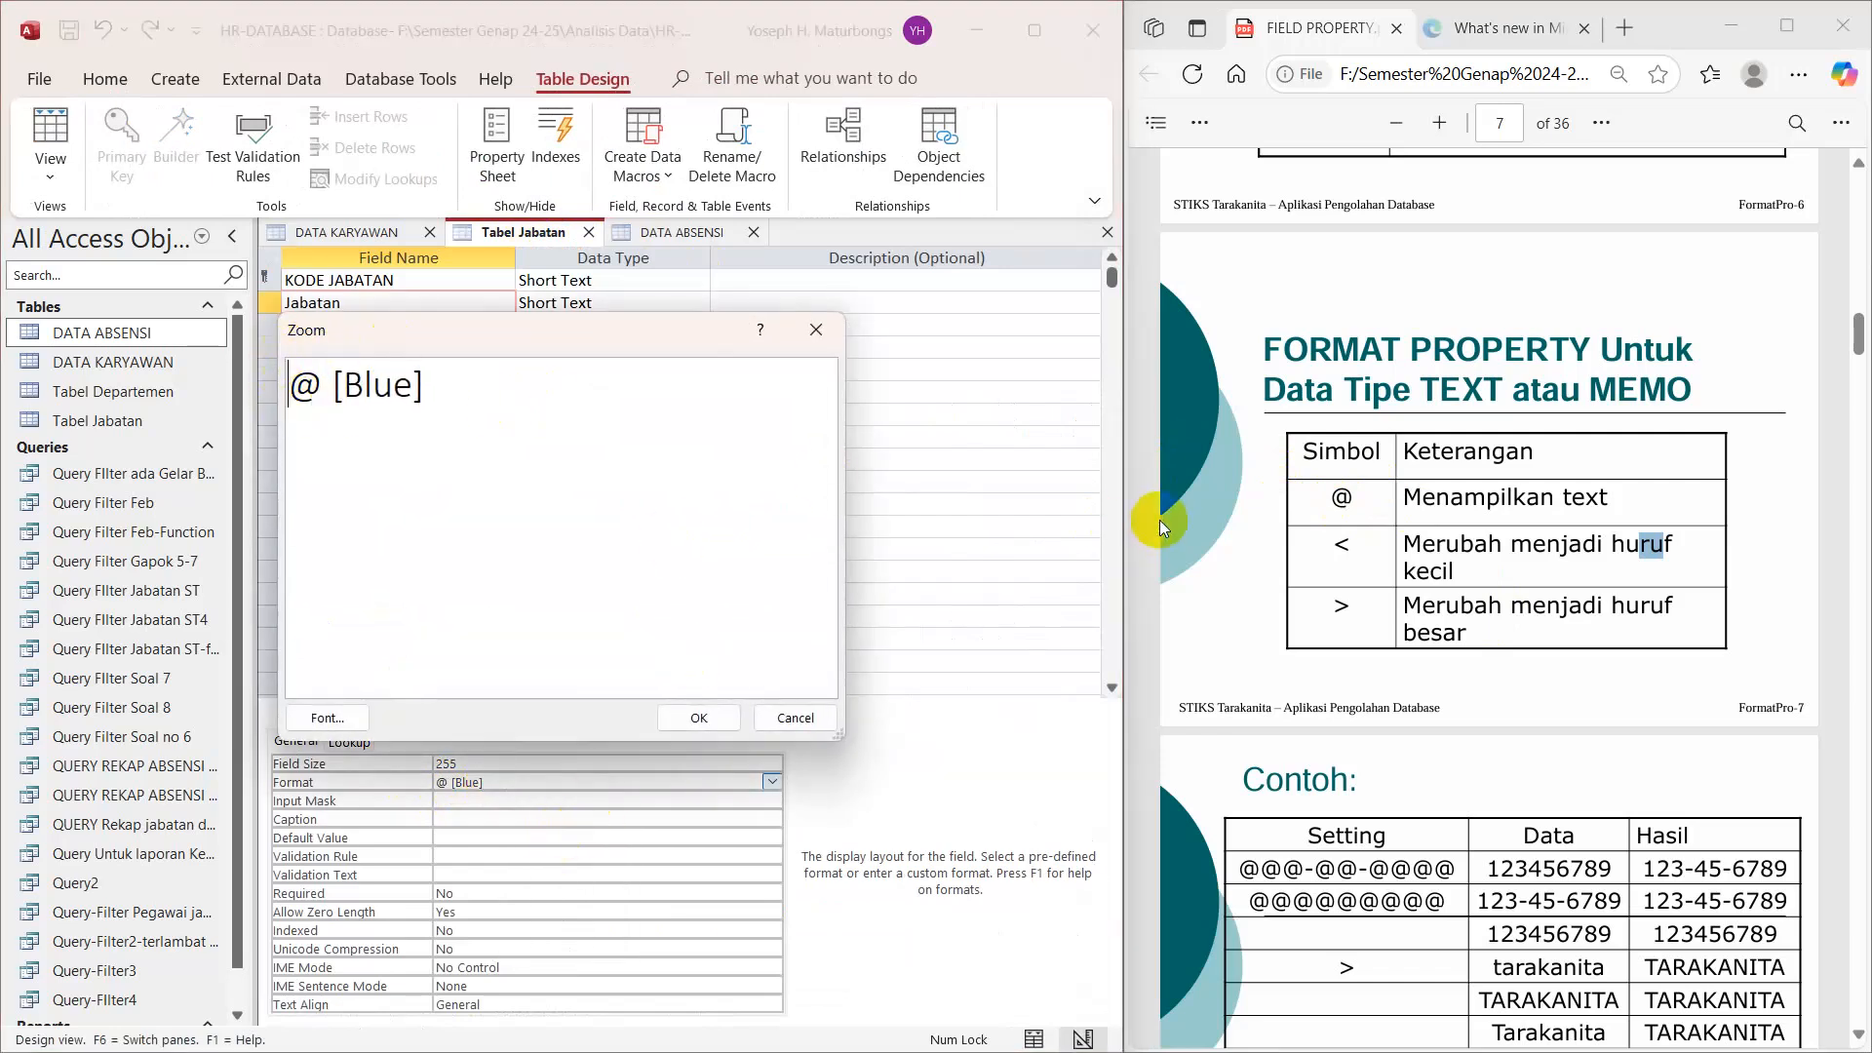
left_click(291, 385)
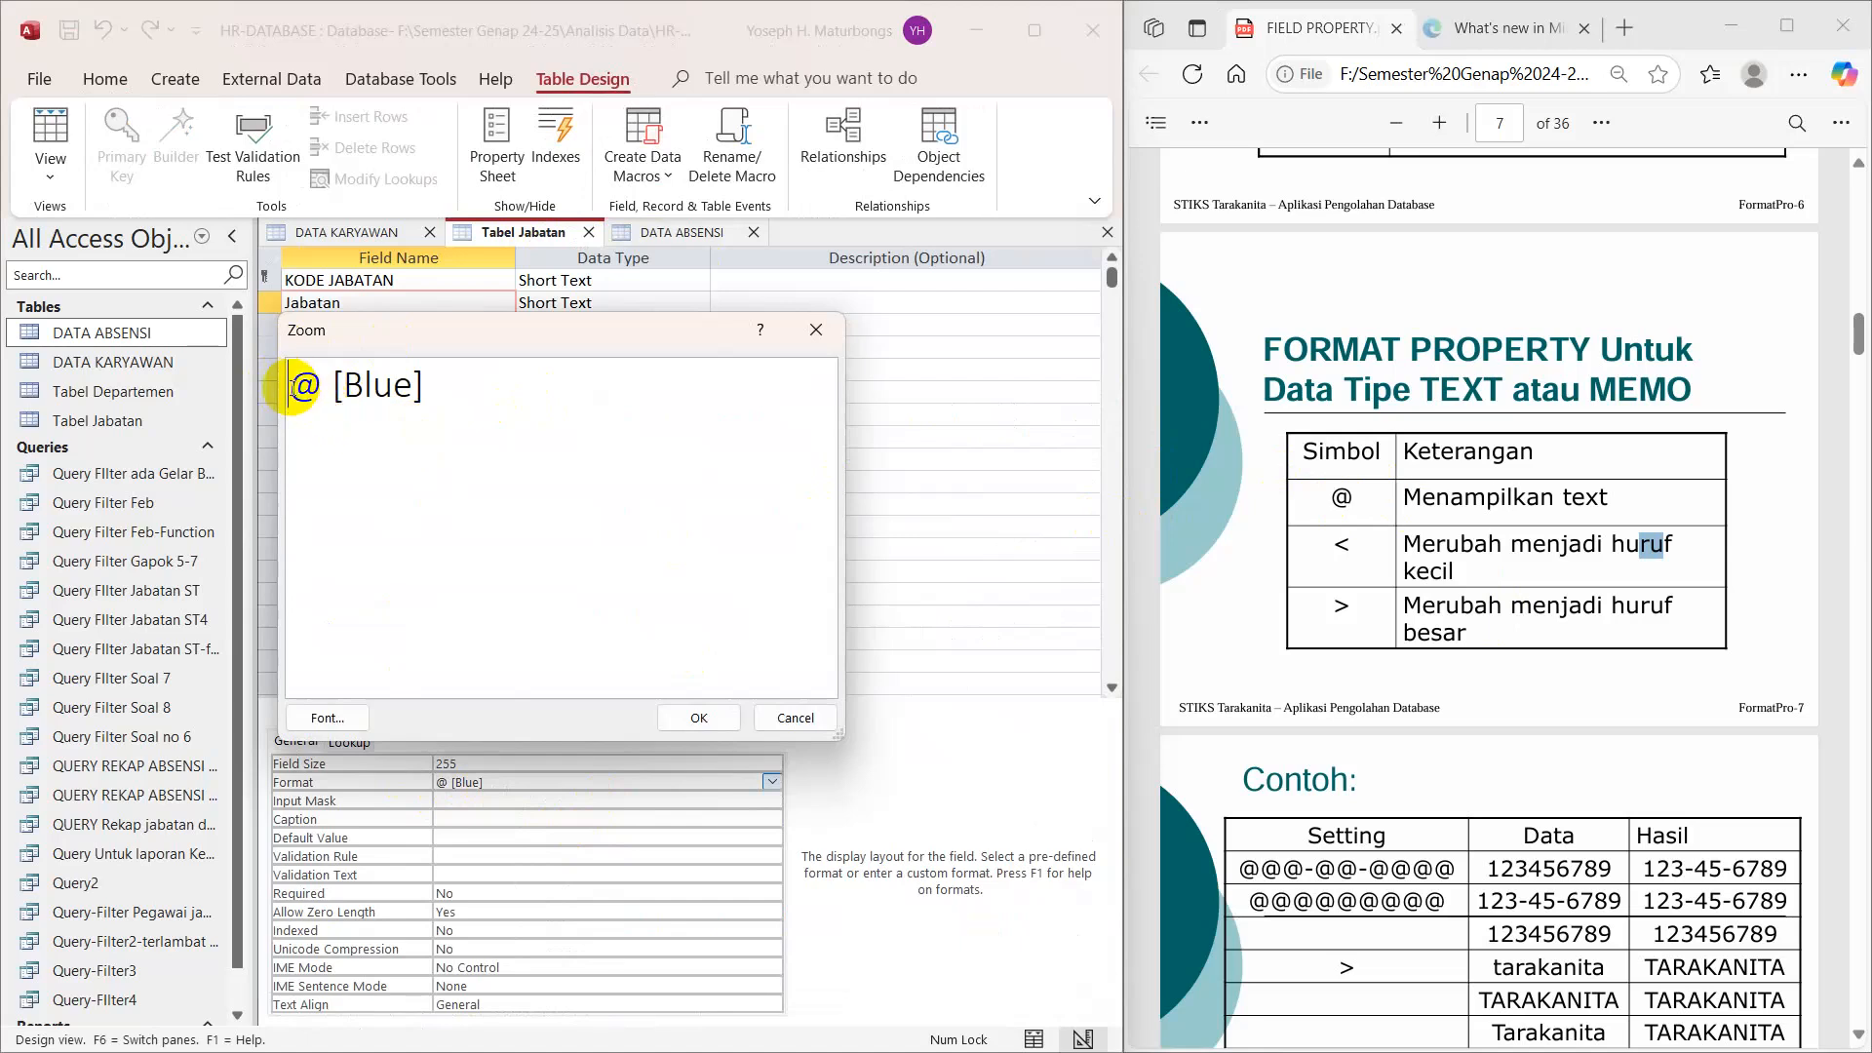
type(">")
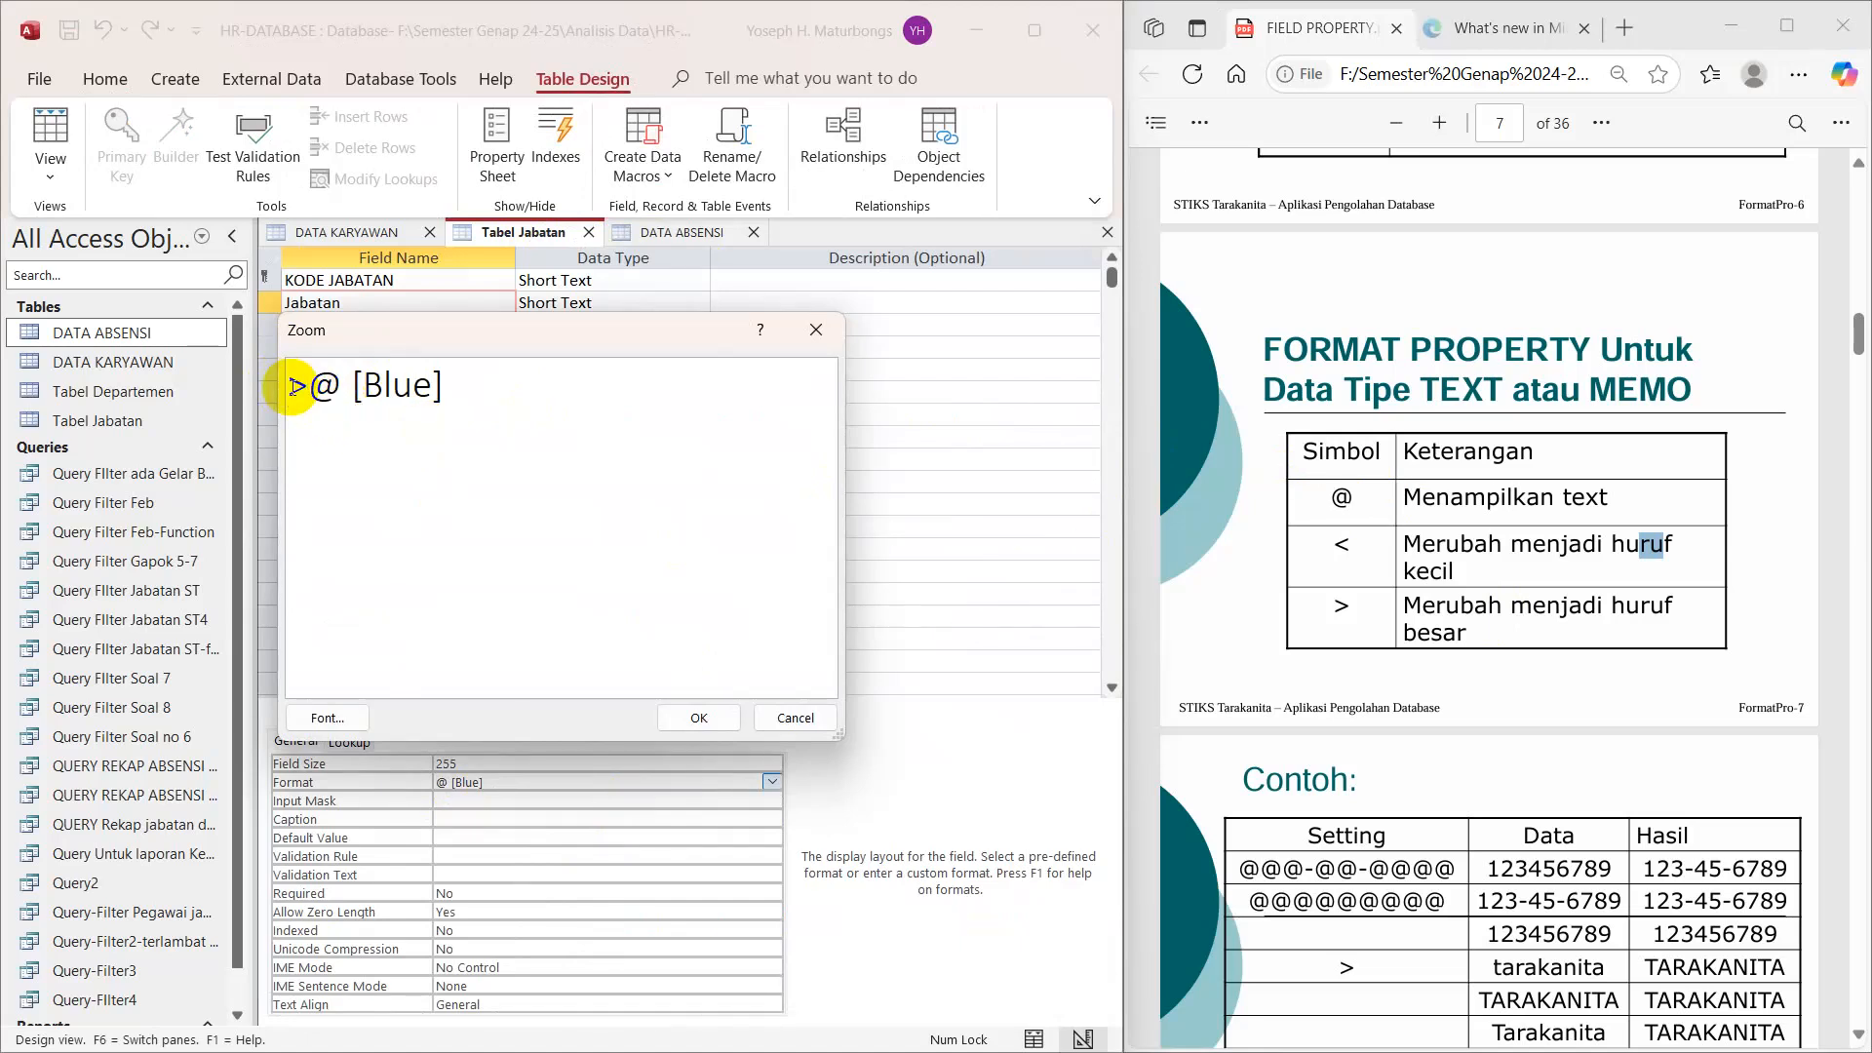
left_click(726, 711)
Step: Save Tabel Jabatan, show its records in Datasheet View and widen the Jabatan column to fit the longest job titles
right_click(527, 238)
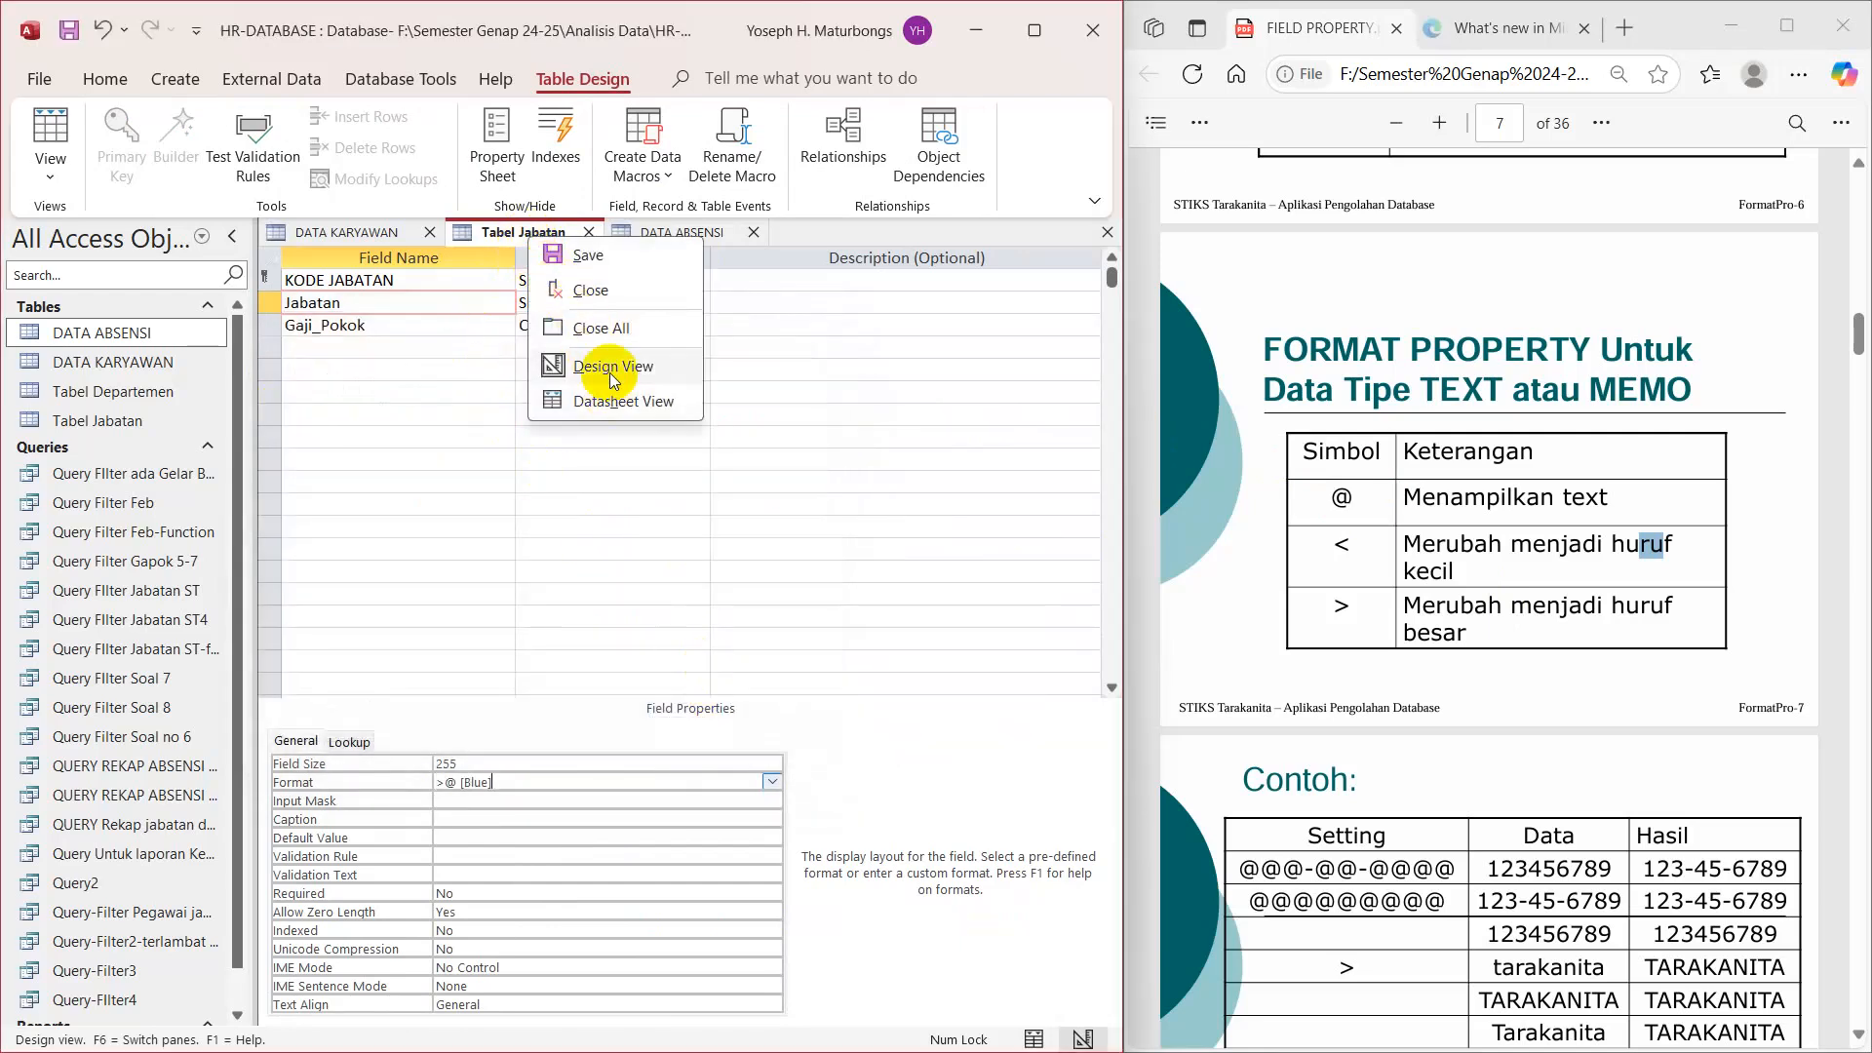
left_click(614, 399)
left_click(886, 612)
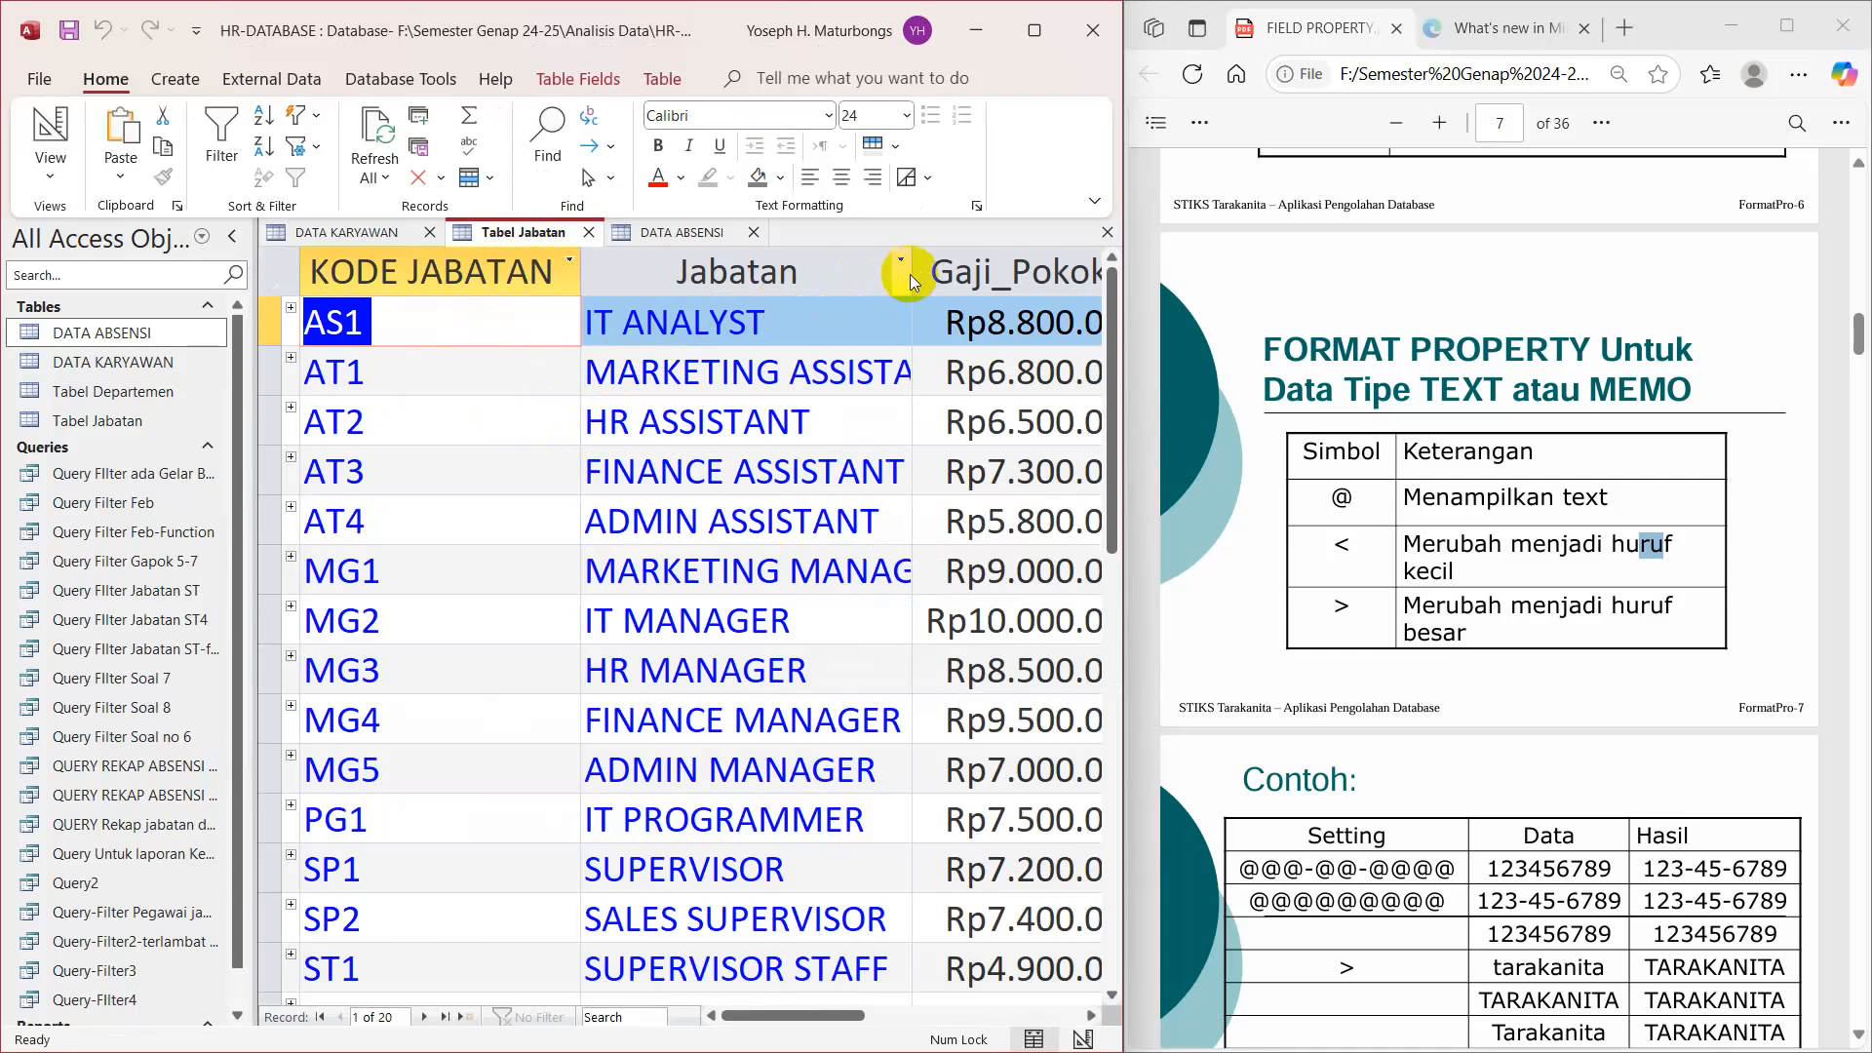
left_click_drag(911, 271, 968, 269)
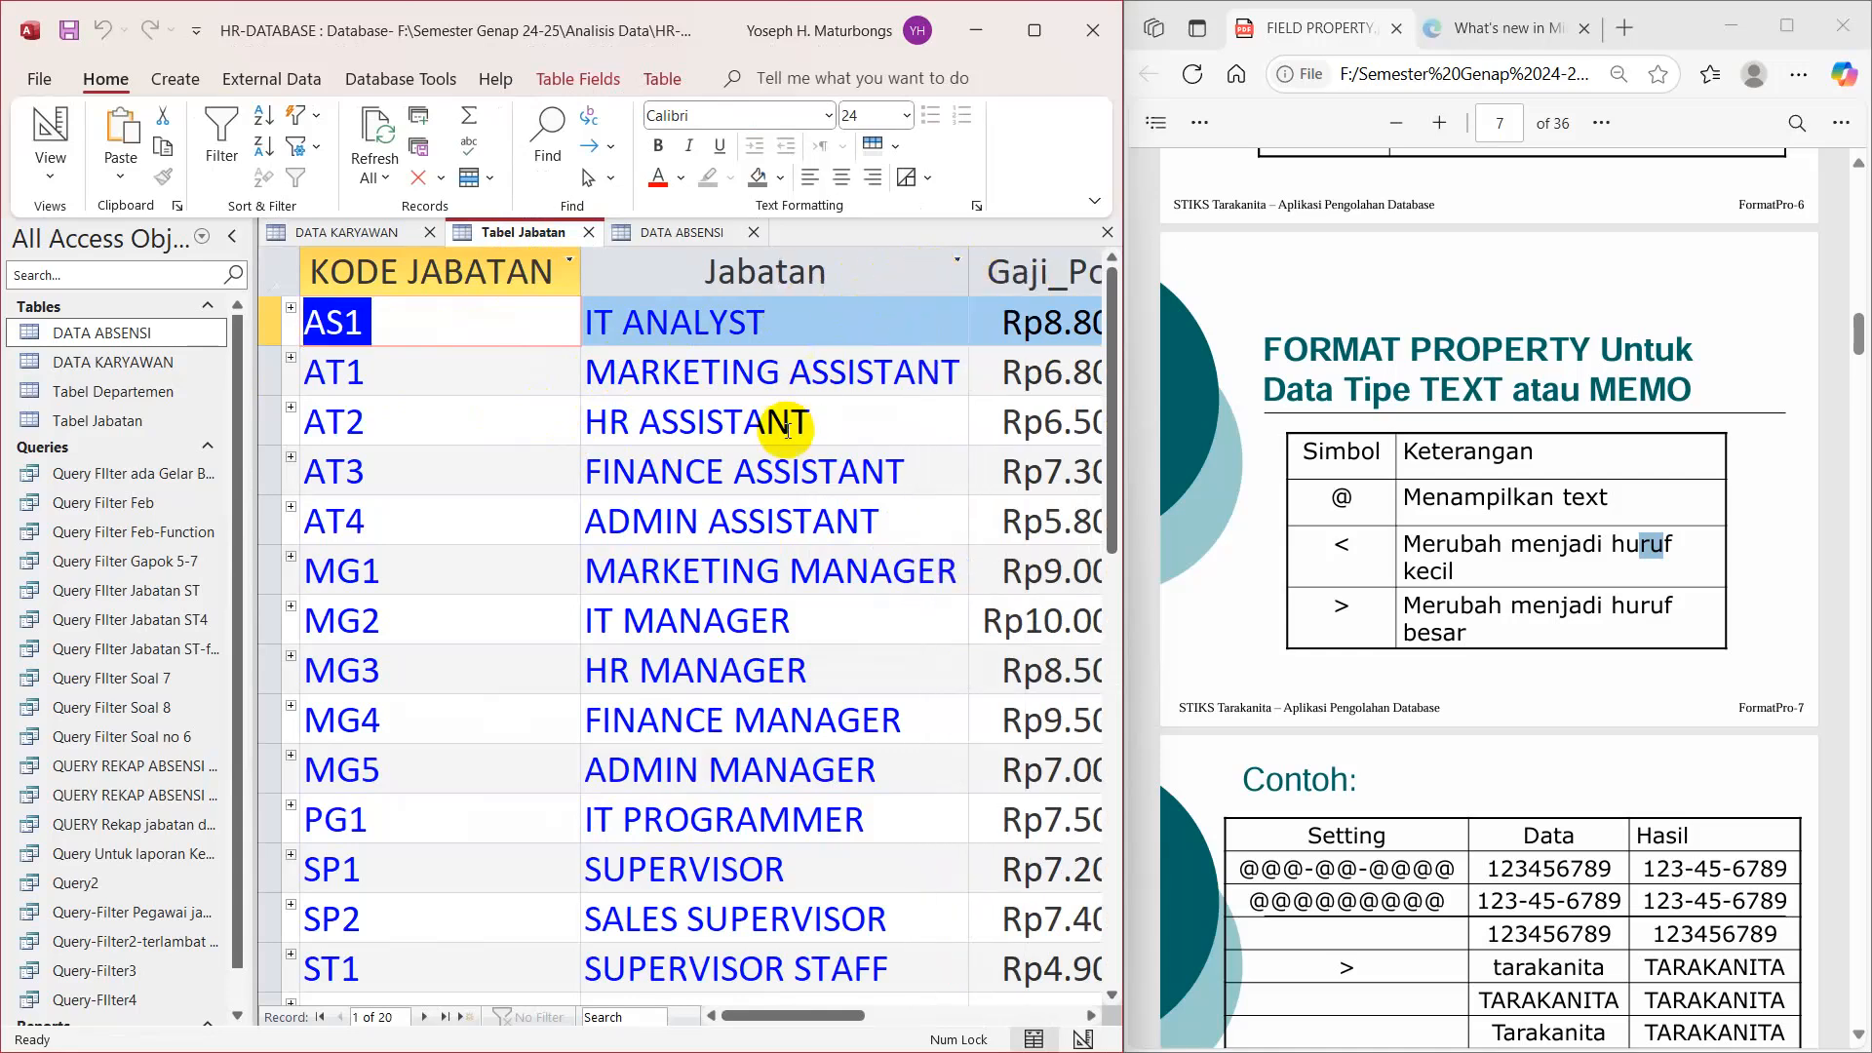
scroll(775, 481, "down", 4)
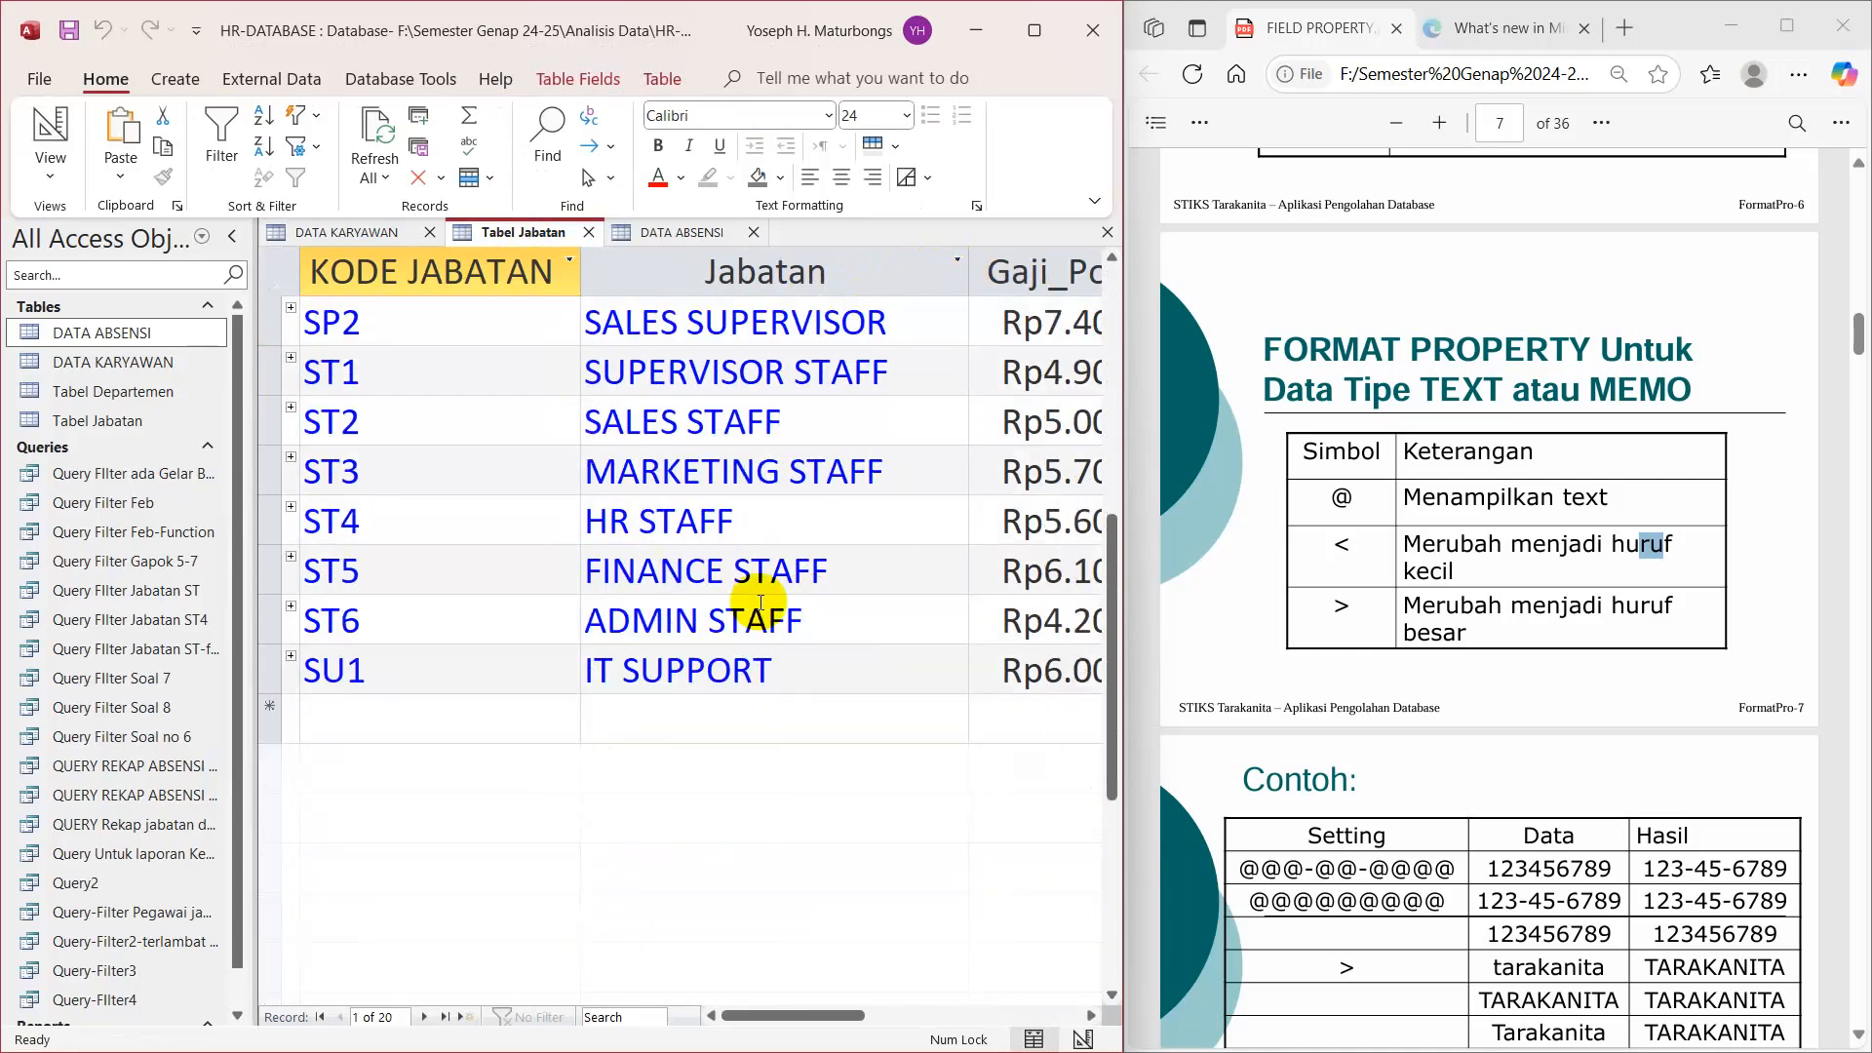
scroll(761, 602, "up", 2)
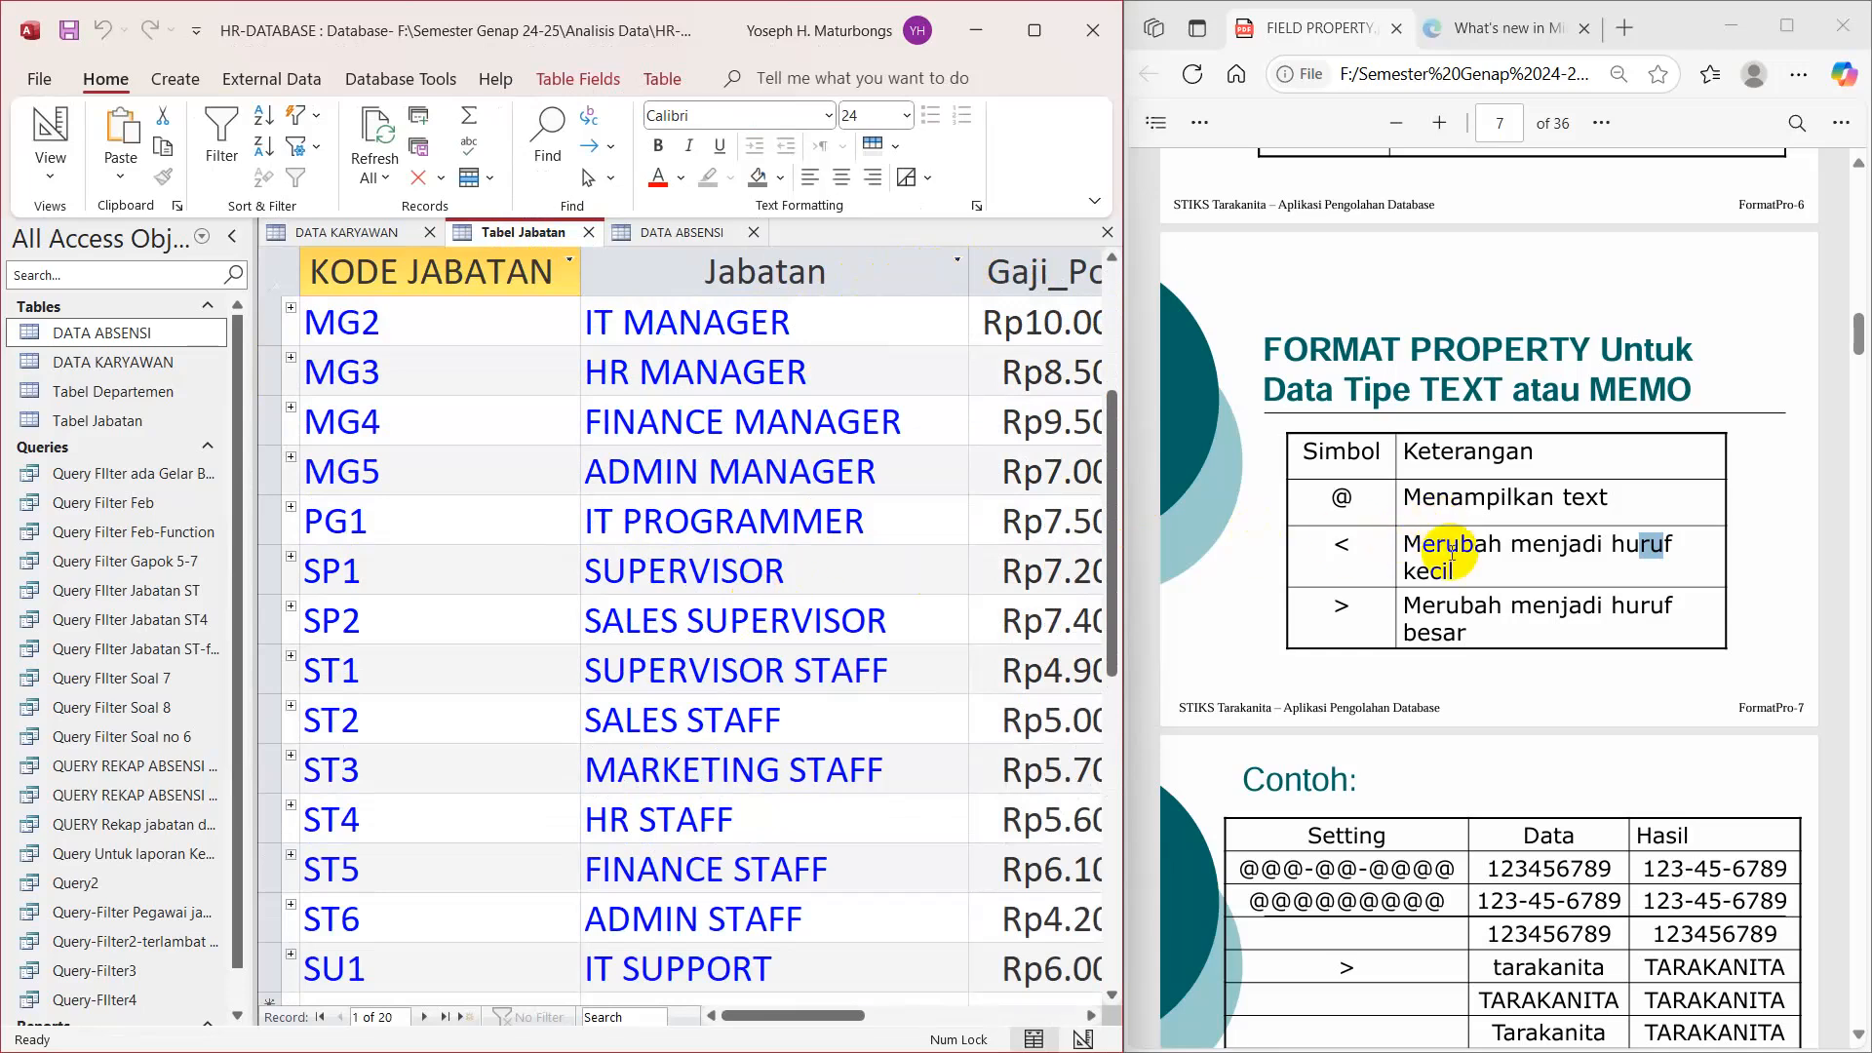
Step: Read the Contoh slide, comparing the @@@-@@-@@@@ setting with its sample data and result
scroll(1481, 644, "down", 3)
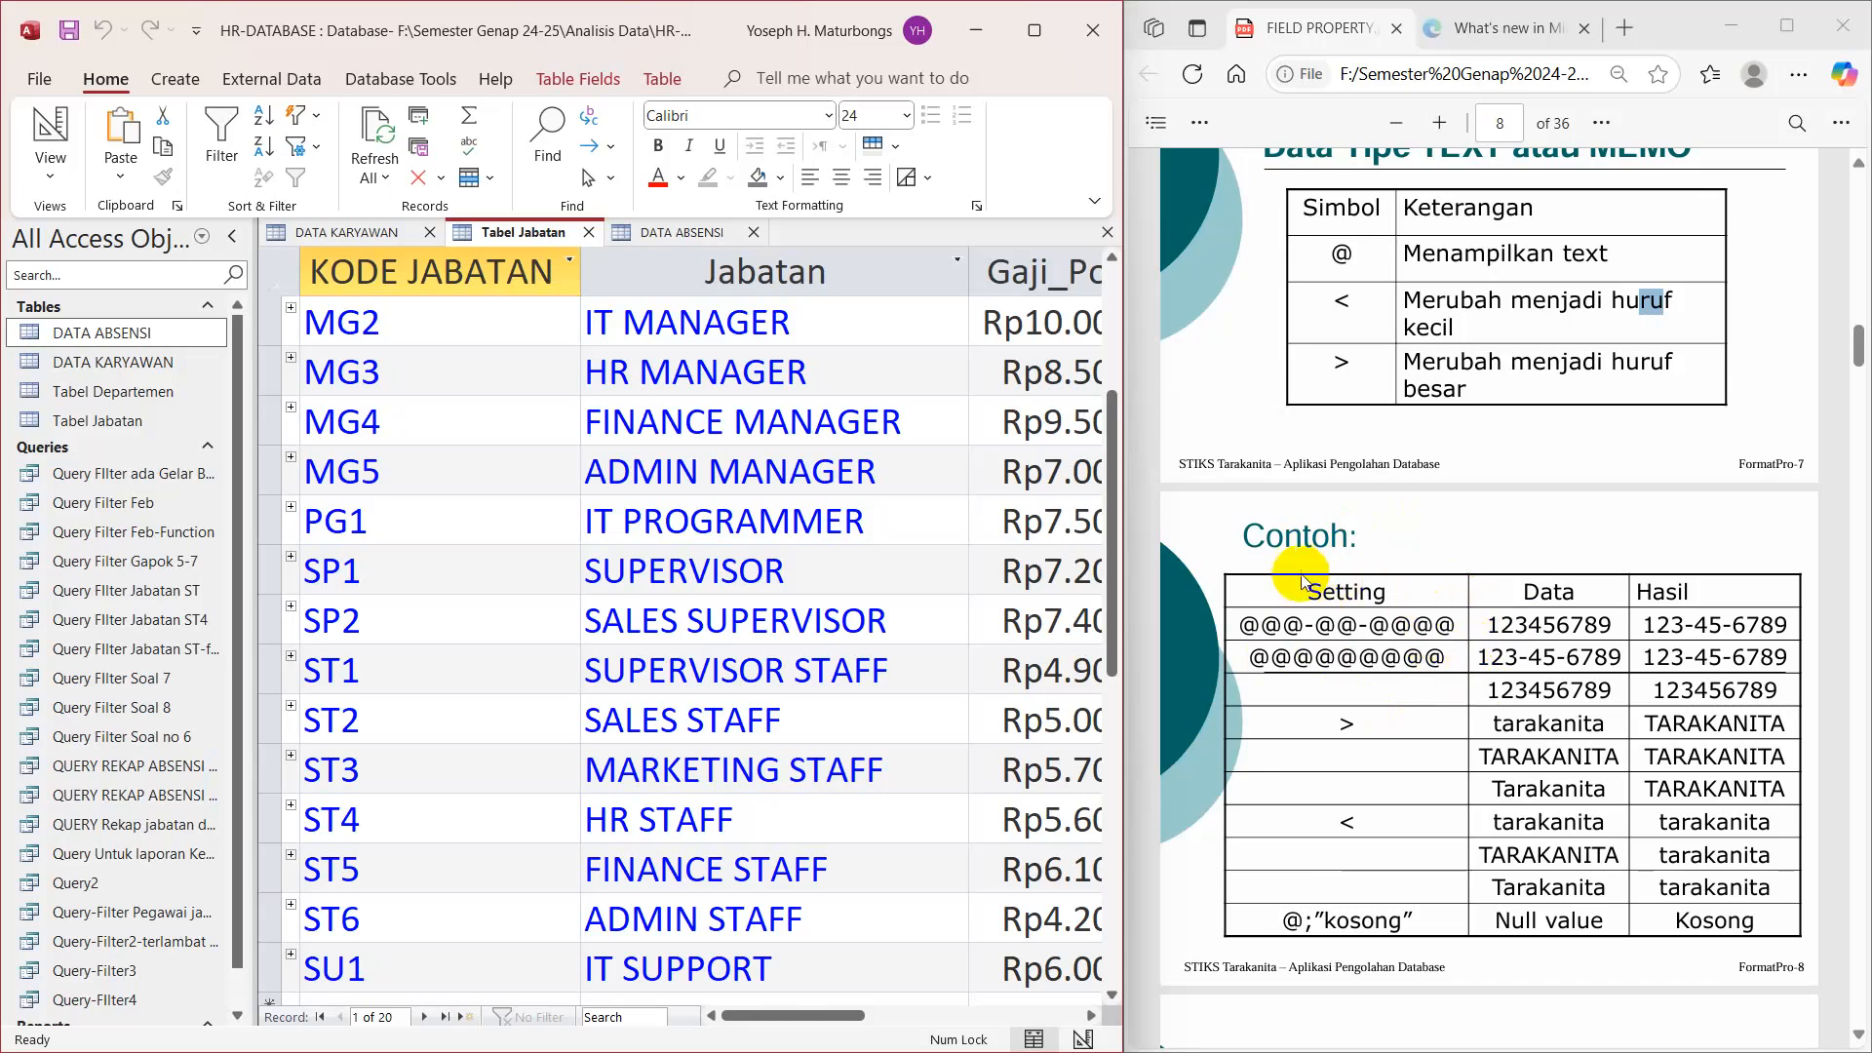
left_click_drag(1246, 629, 1482, 626)
left_click(1624, 634)
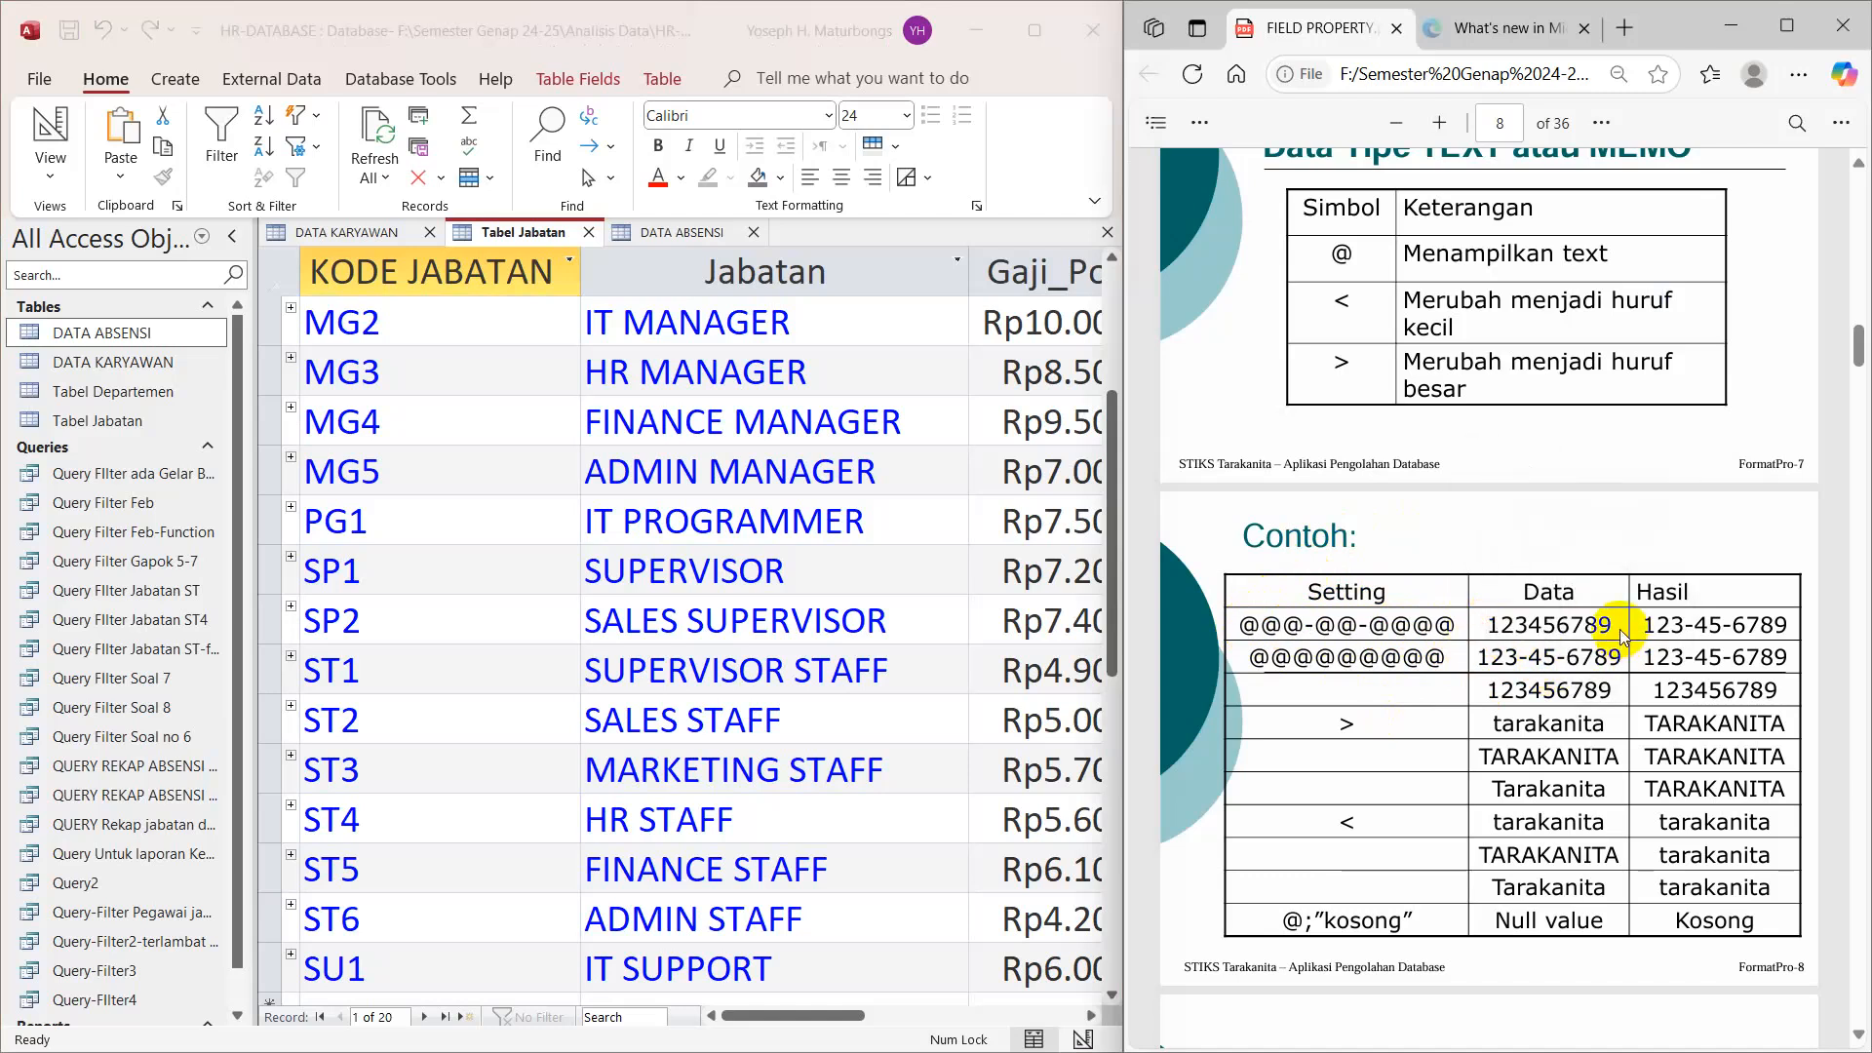
mouse_move(1644, 627)
left_mouse_down()
mouse_move(1781, 629)
mouse_move(1679, 632)
left_mouse_up()
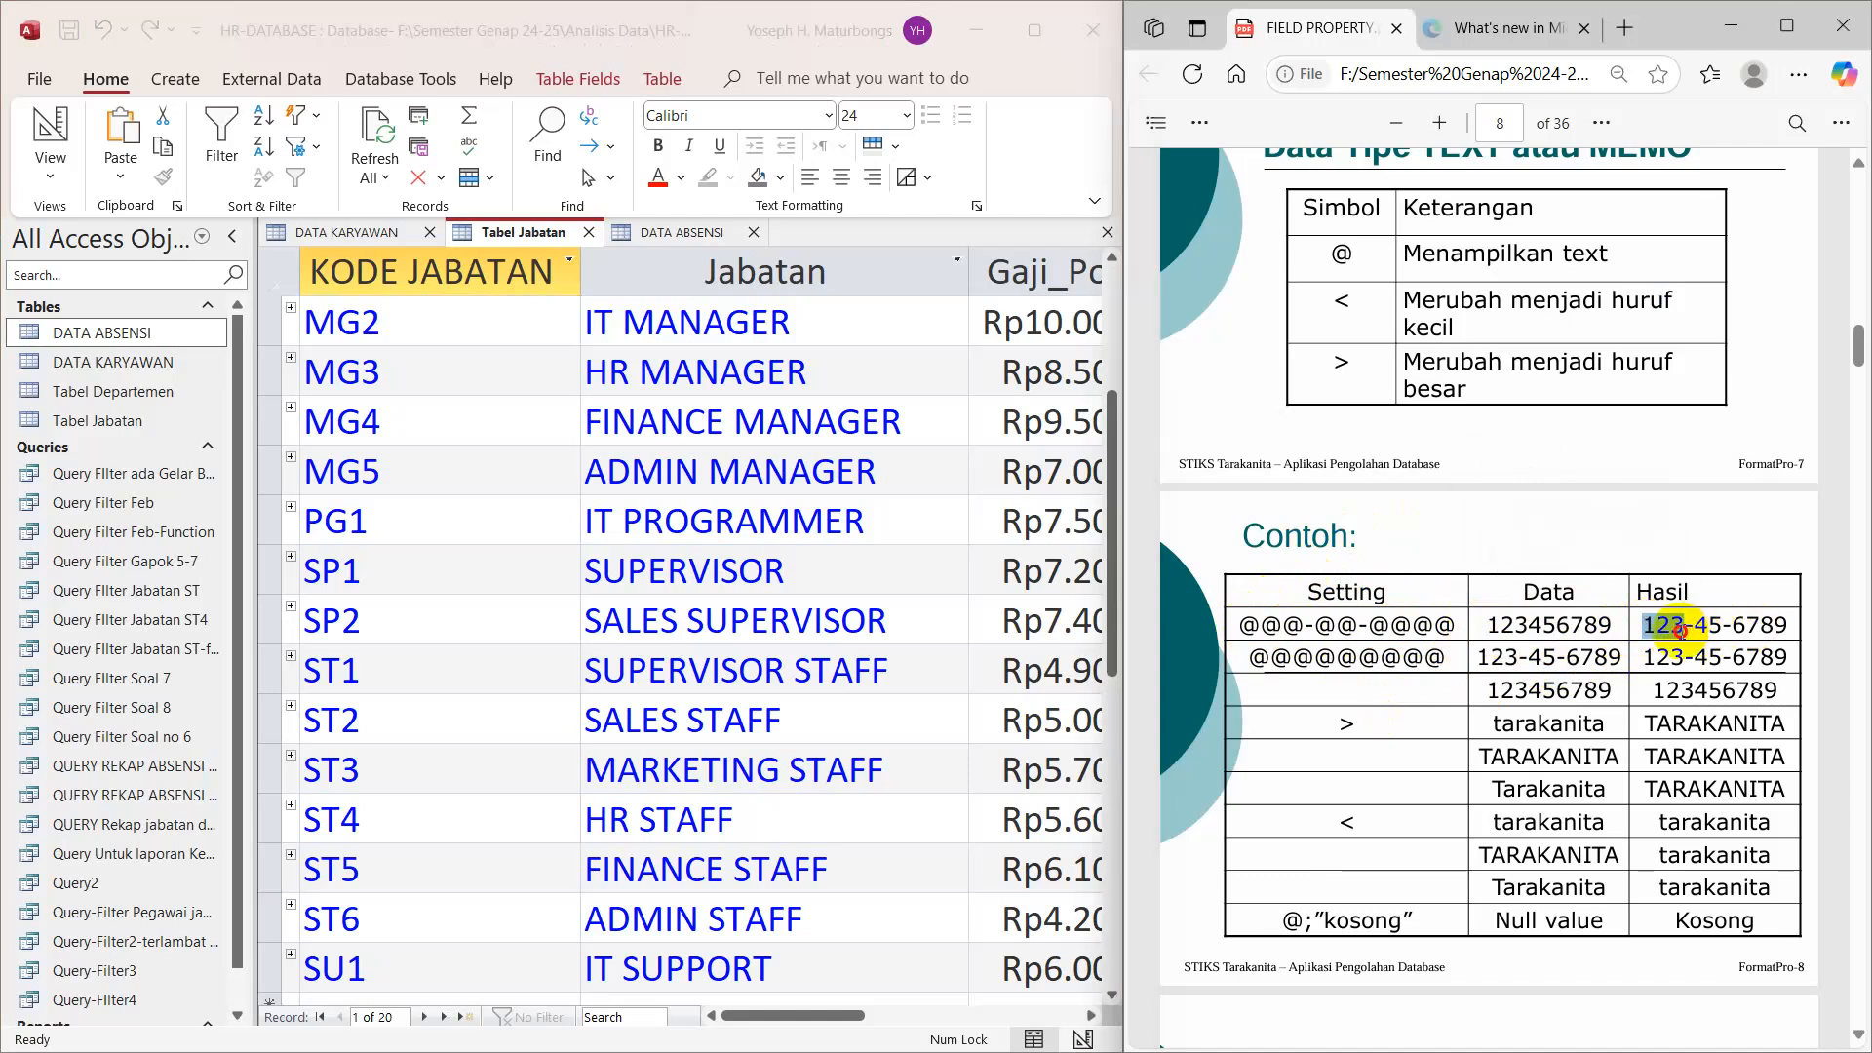
left_click_drag(1238, 625, 1294, 627)
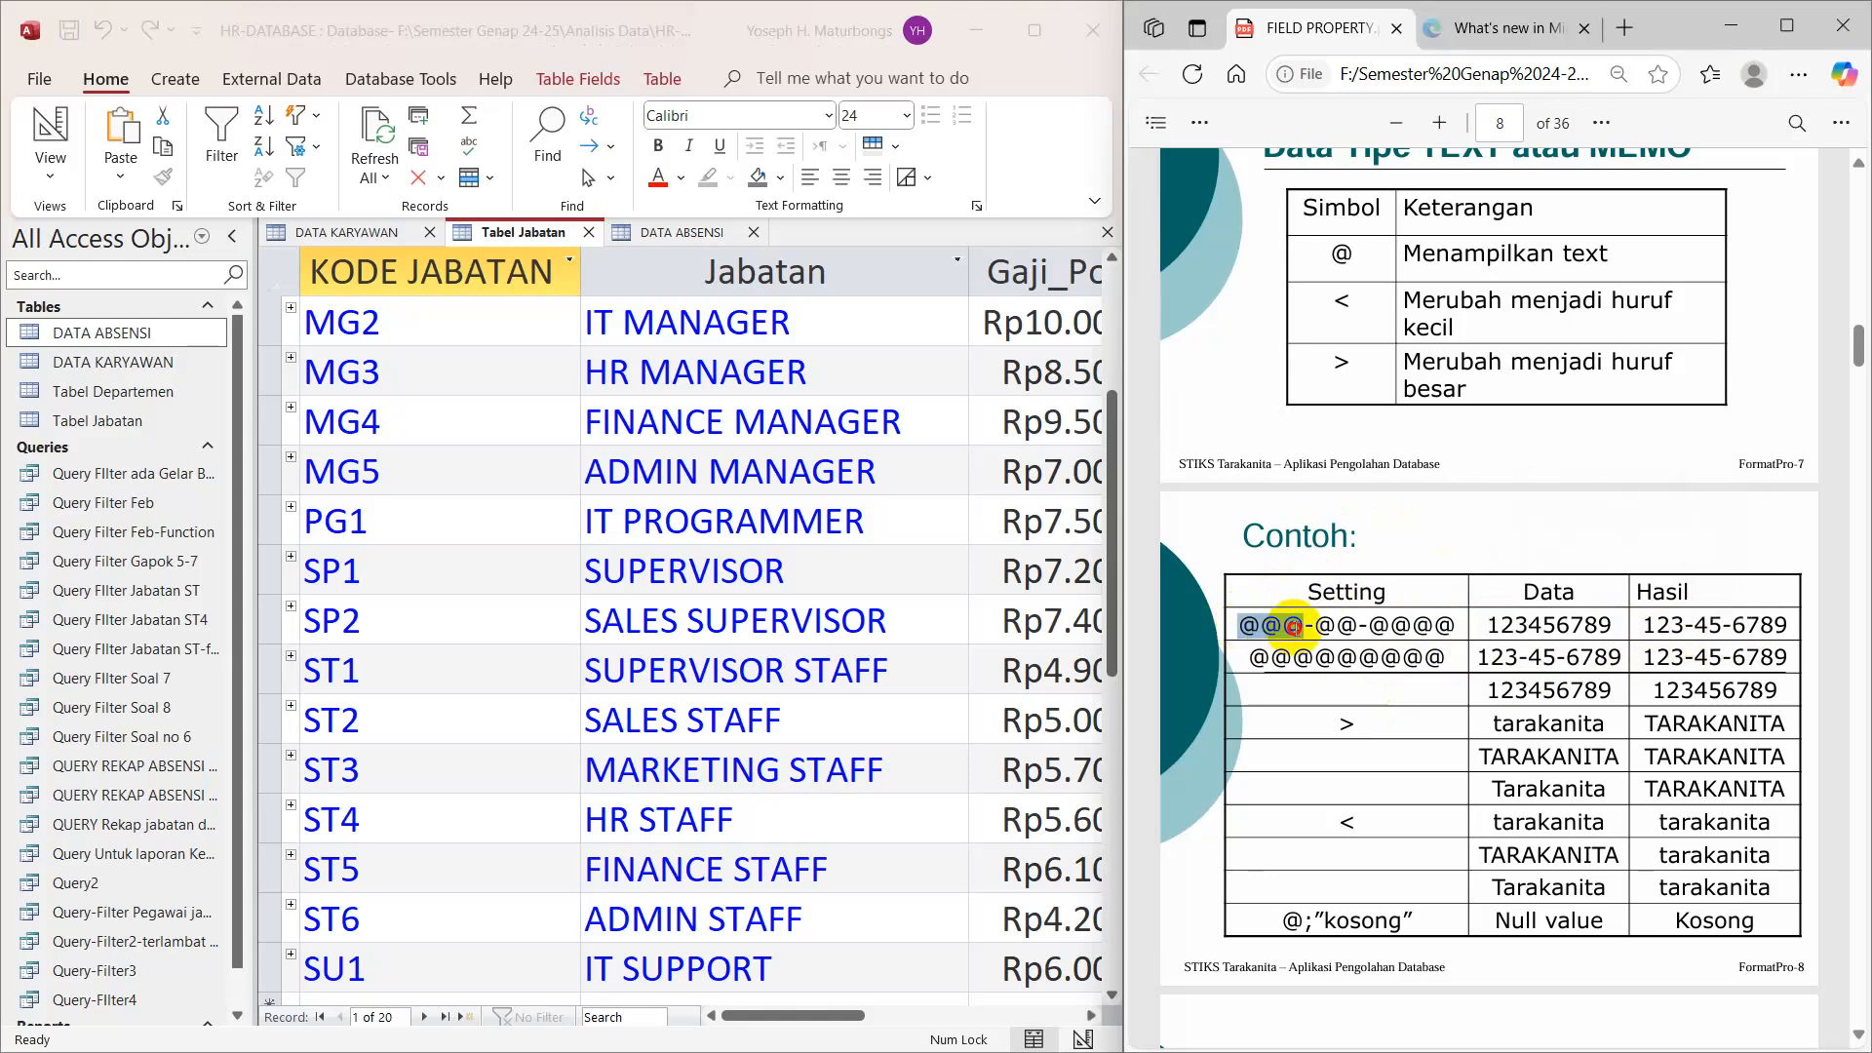
left_click_drag(1716, 632, 1701, 629)
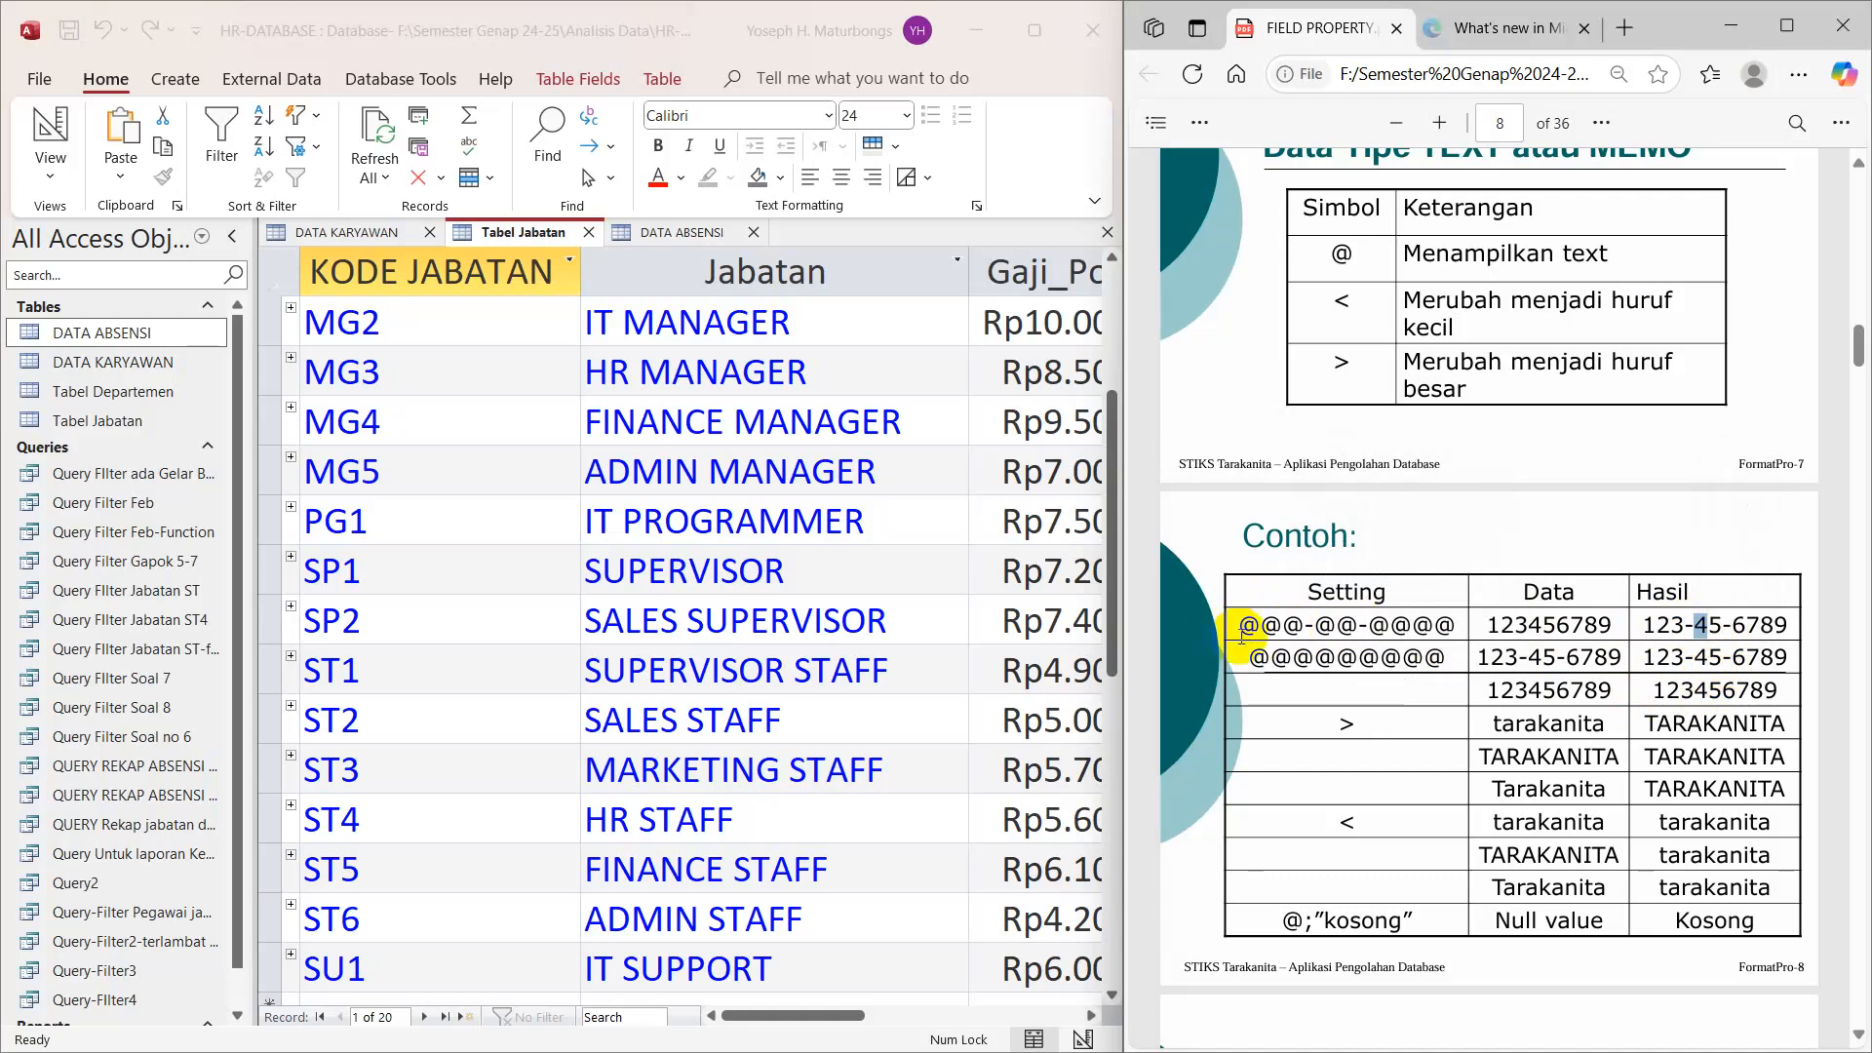
left_click_drag(1323, 625, 1346, 625)
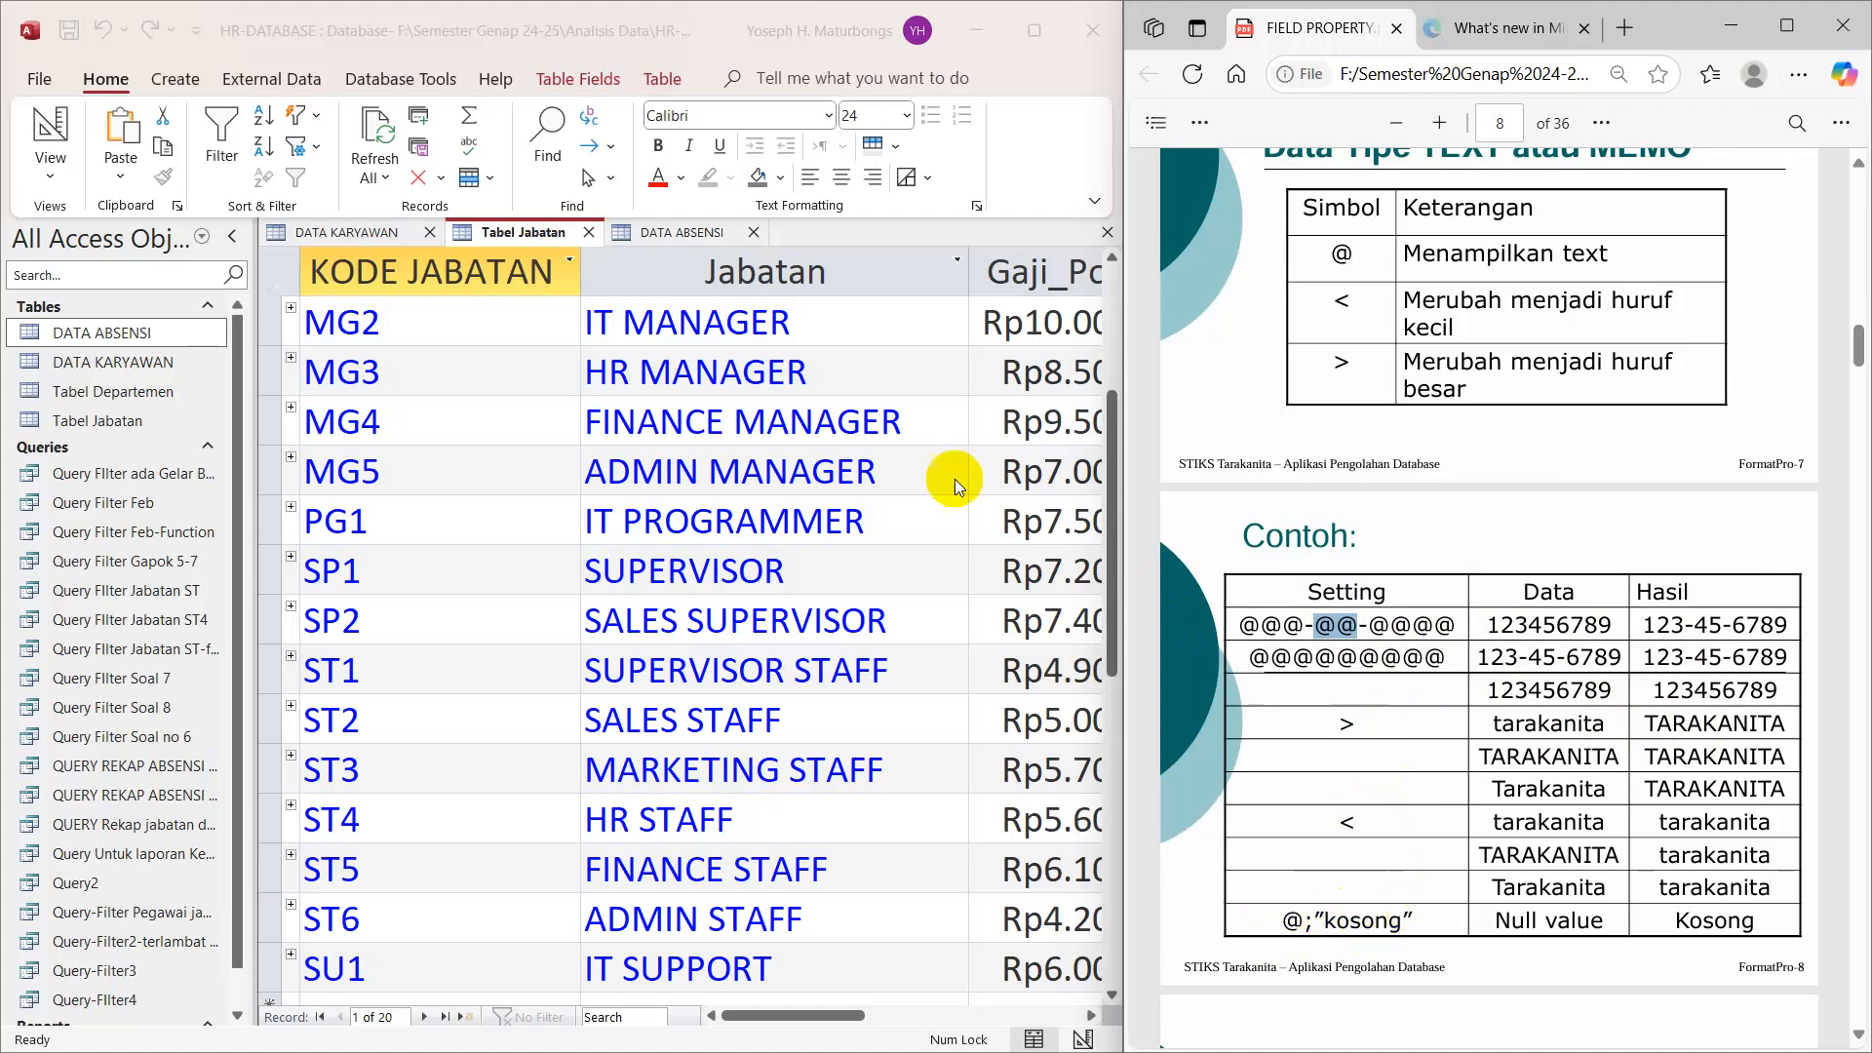
Step: Switch to the DATA KARYAWAN design and set the Format property of Gelar_Dpn to @ [red];"tdk ada gelar"
left_click(388, 234)
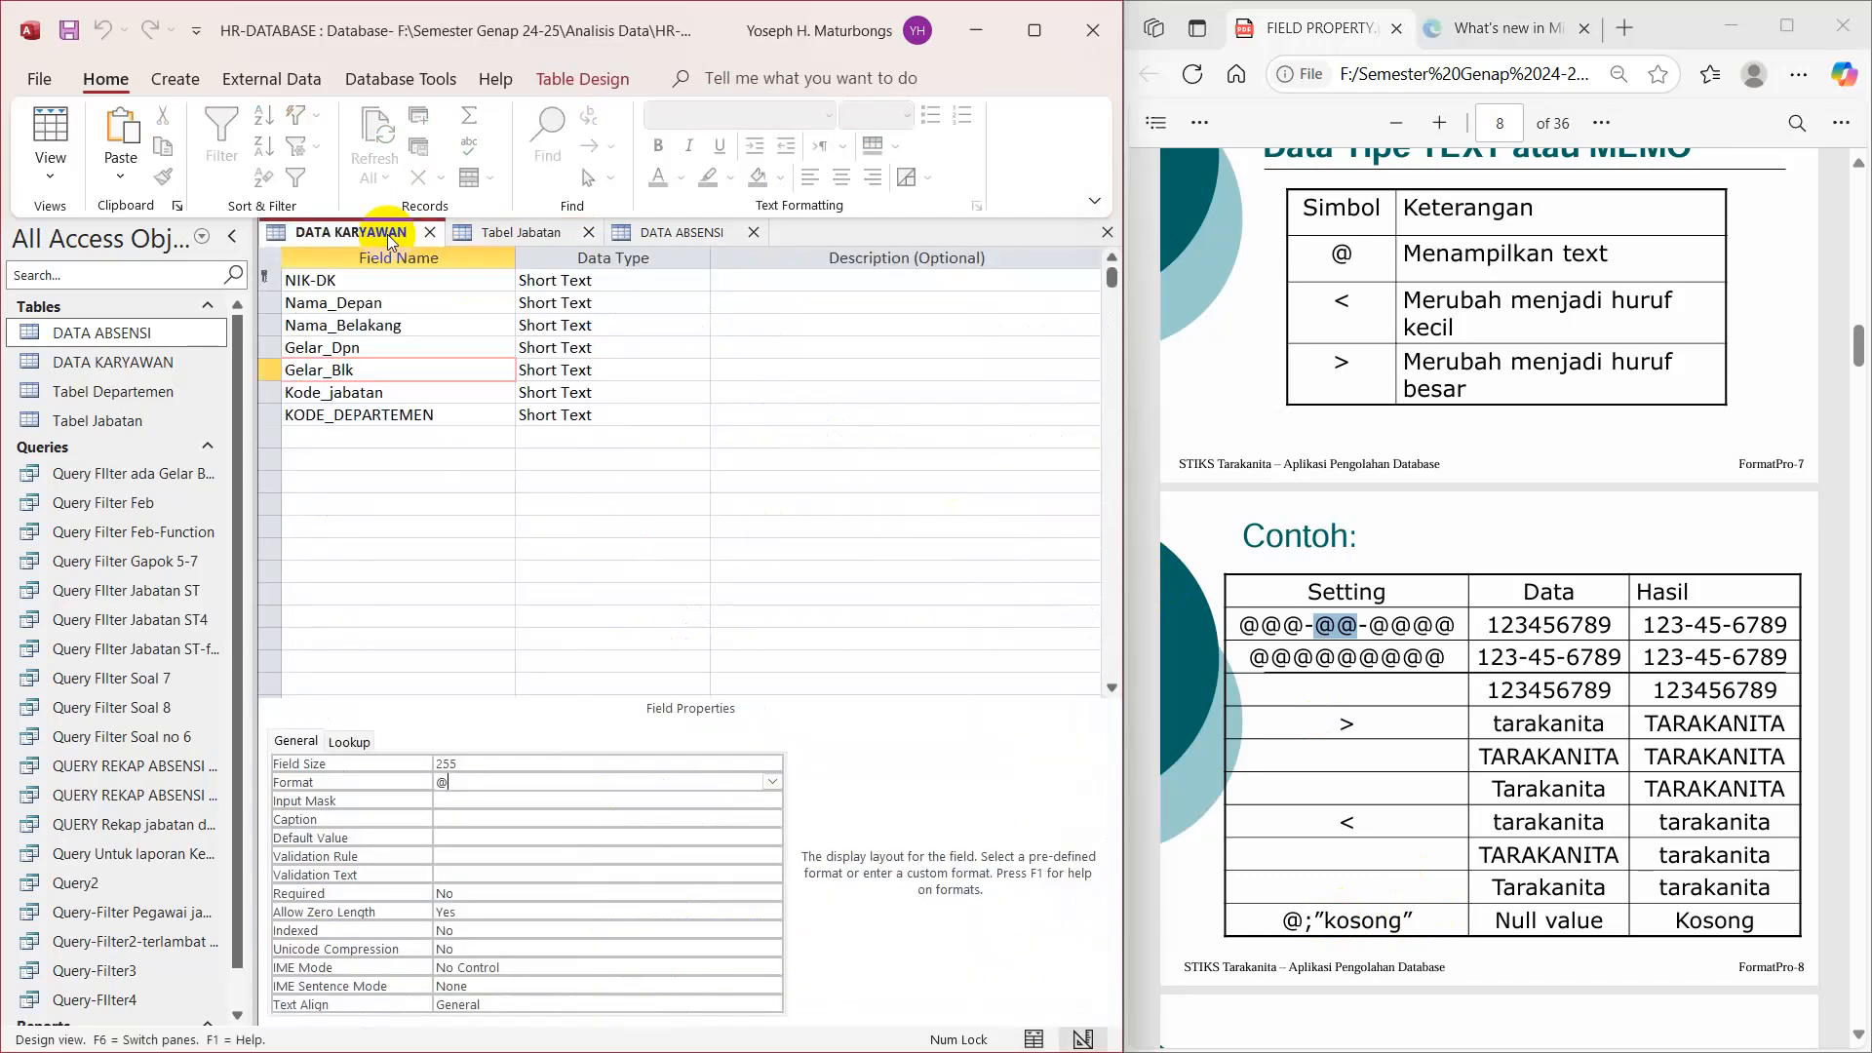
left_click(394, 347)
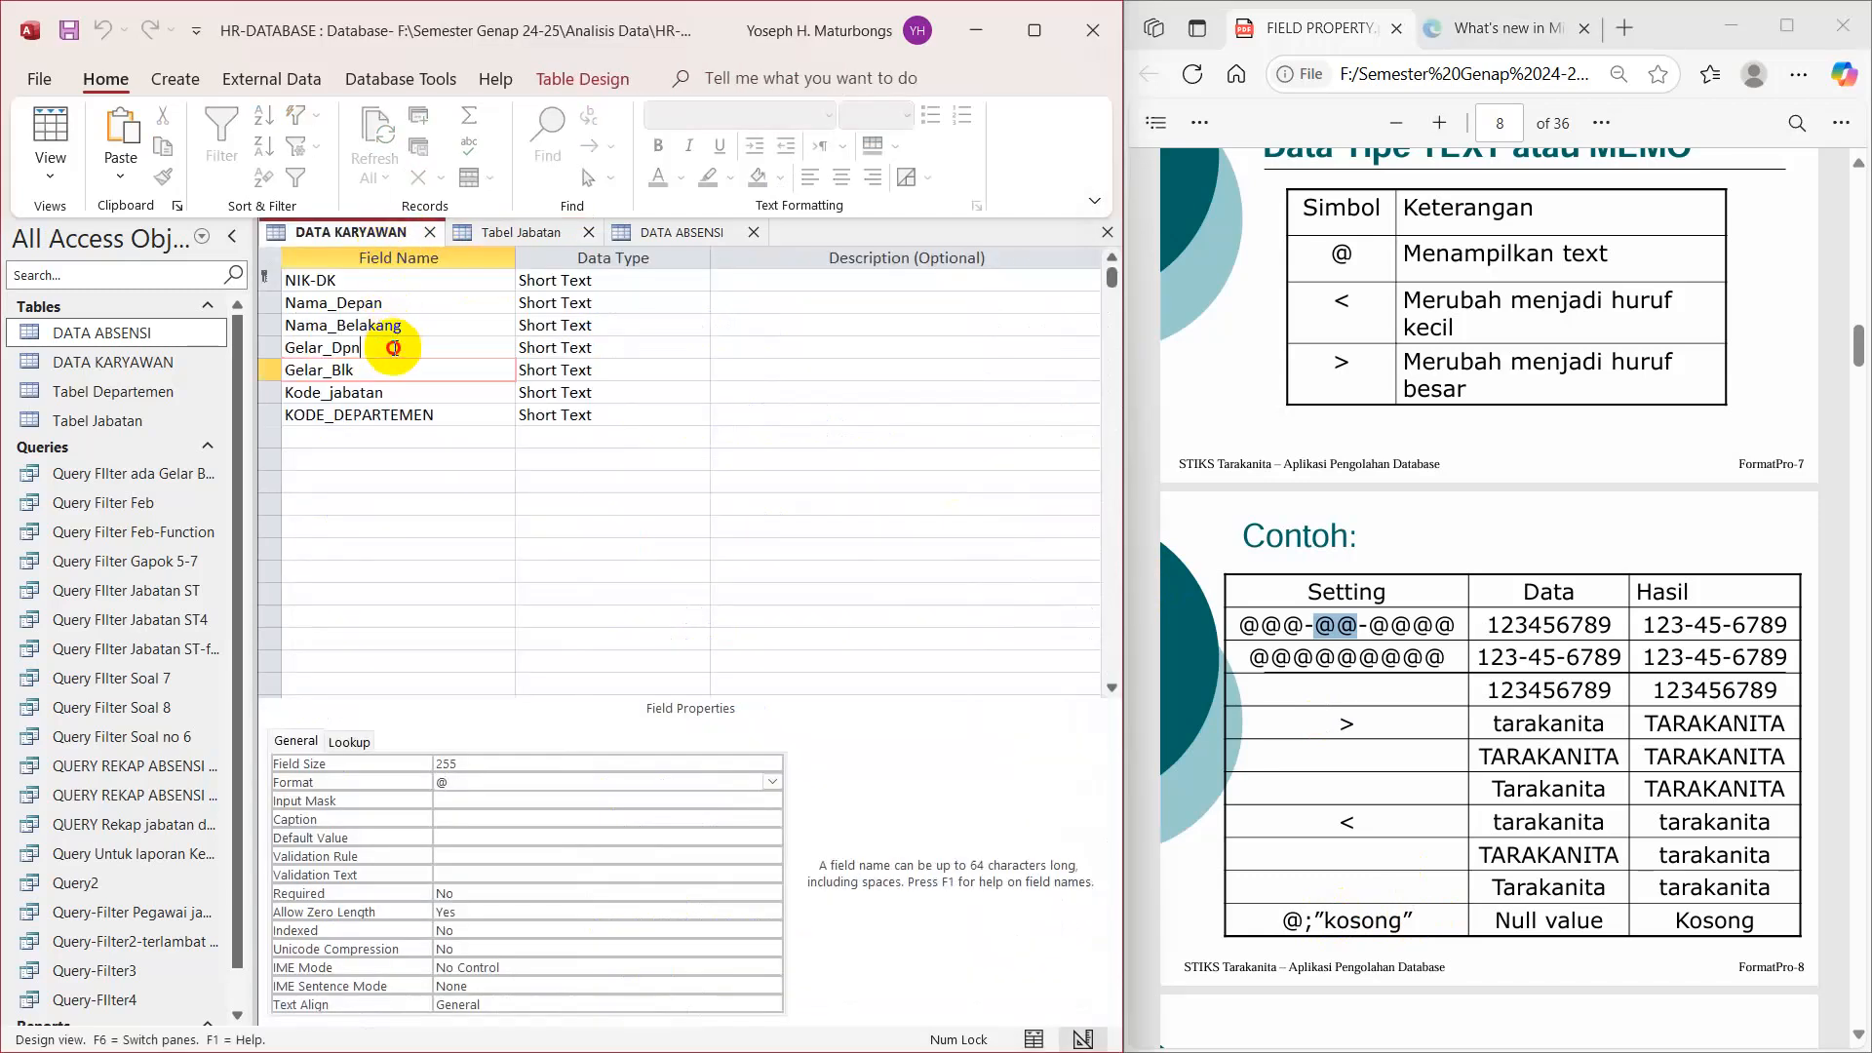
left_click(460, 781)
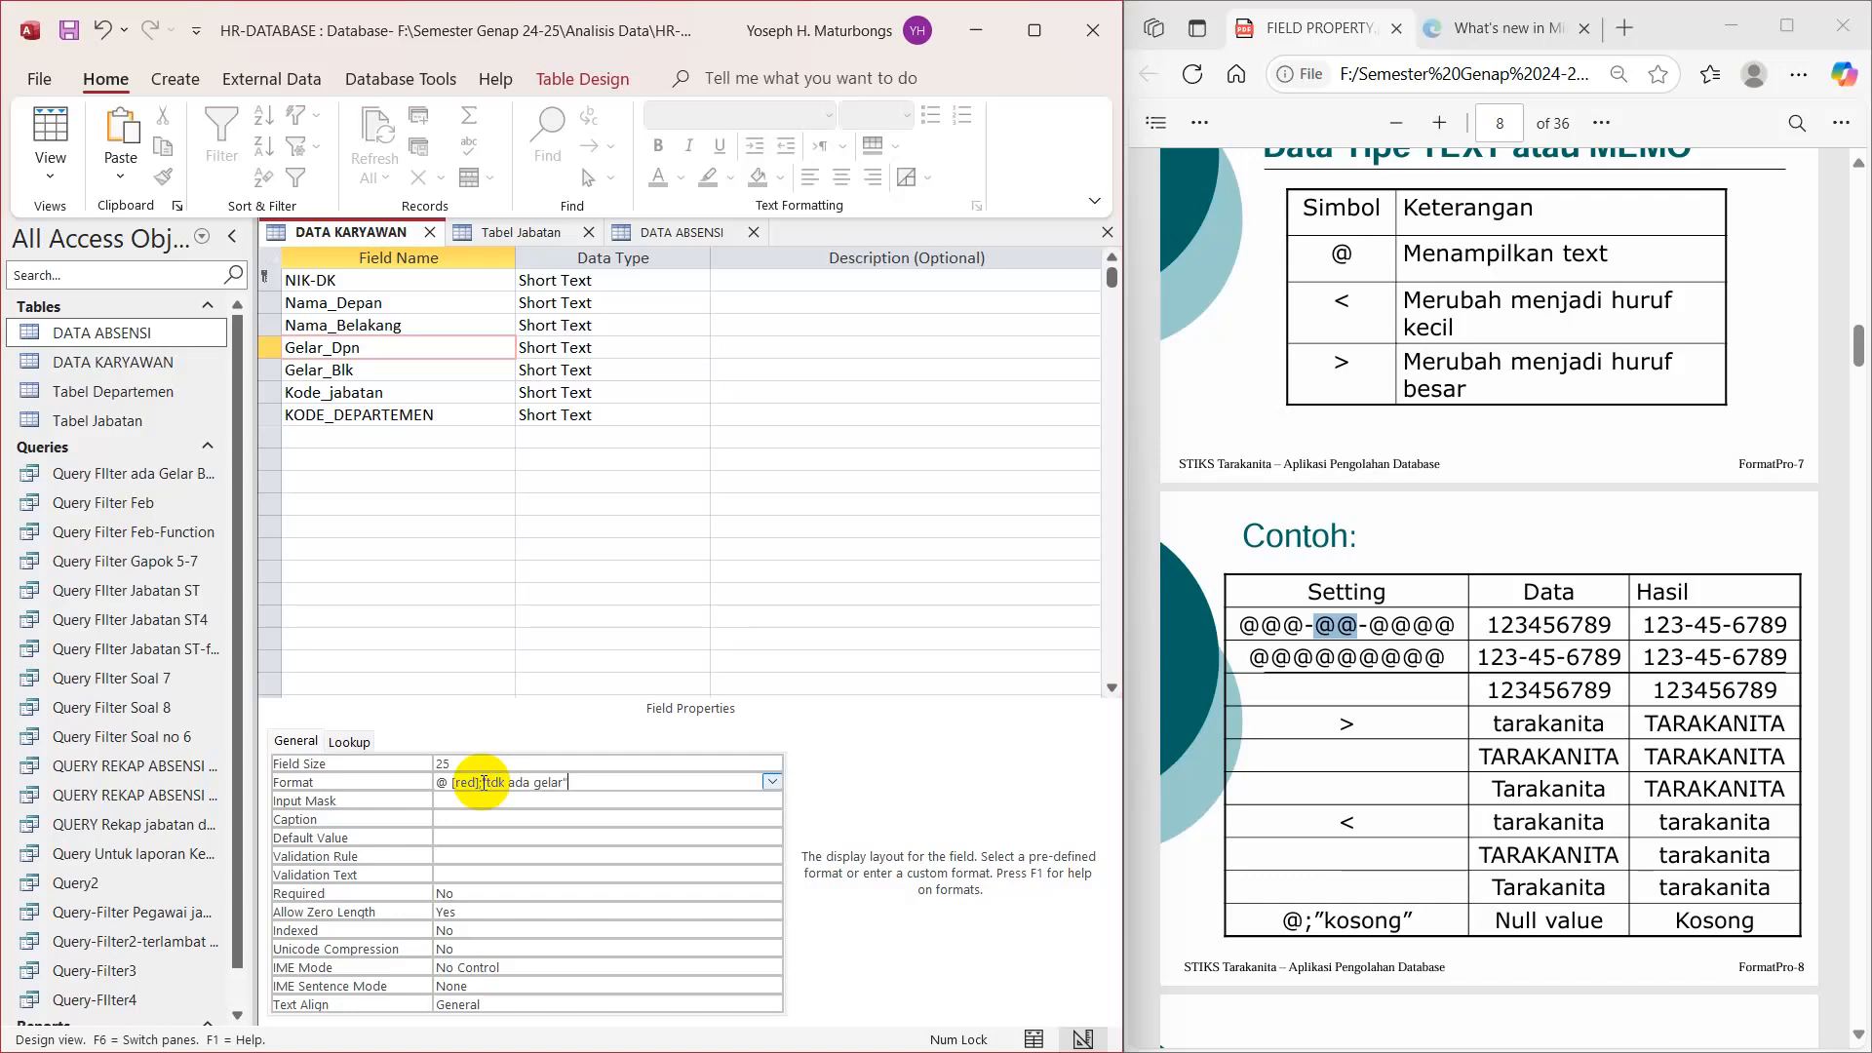
type("\"")
key("End")
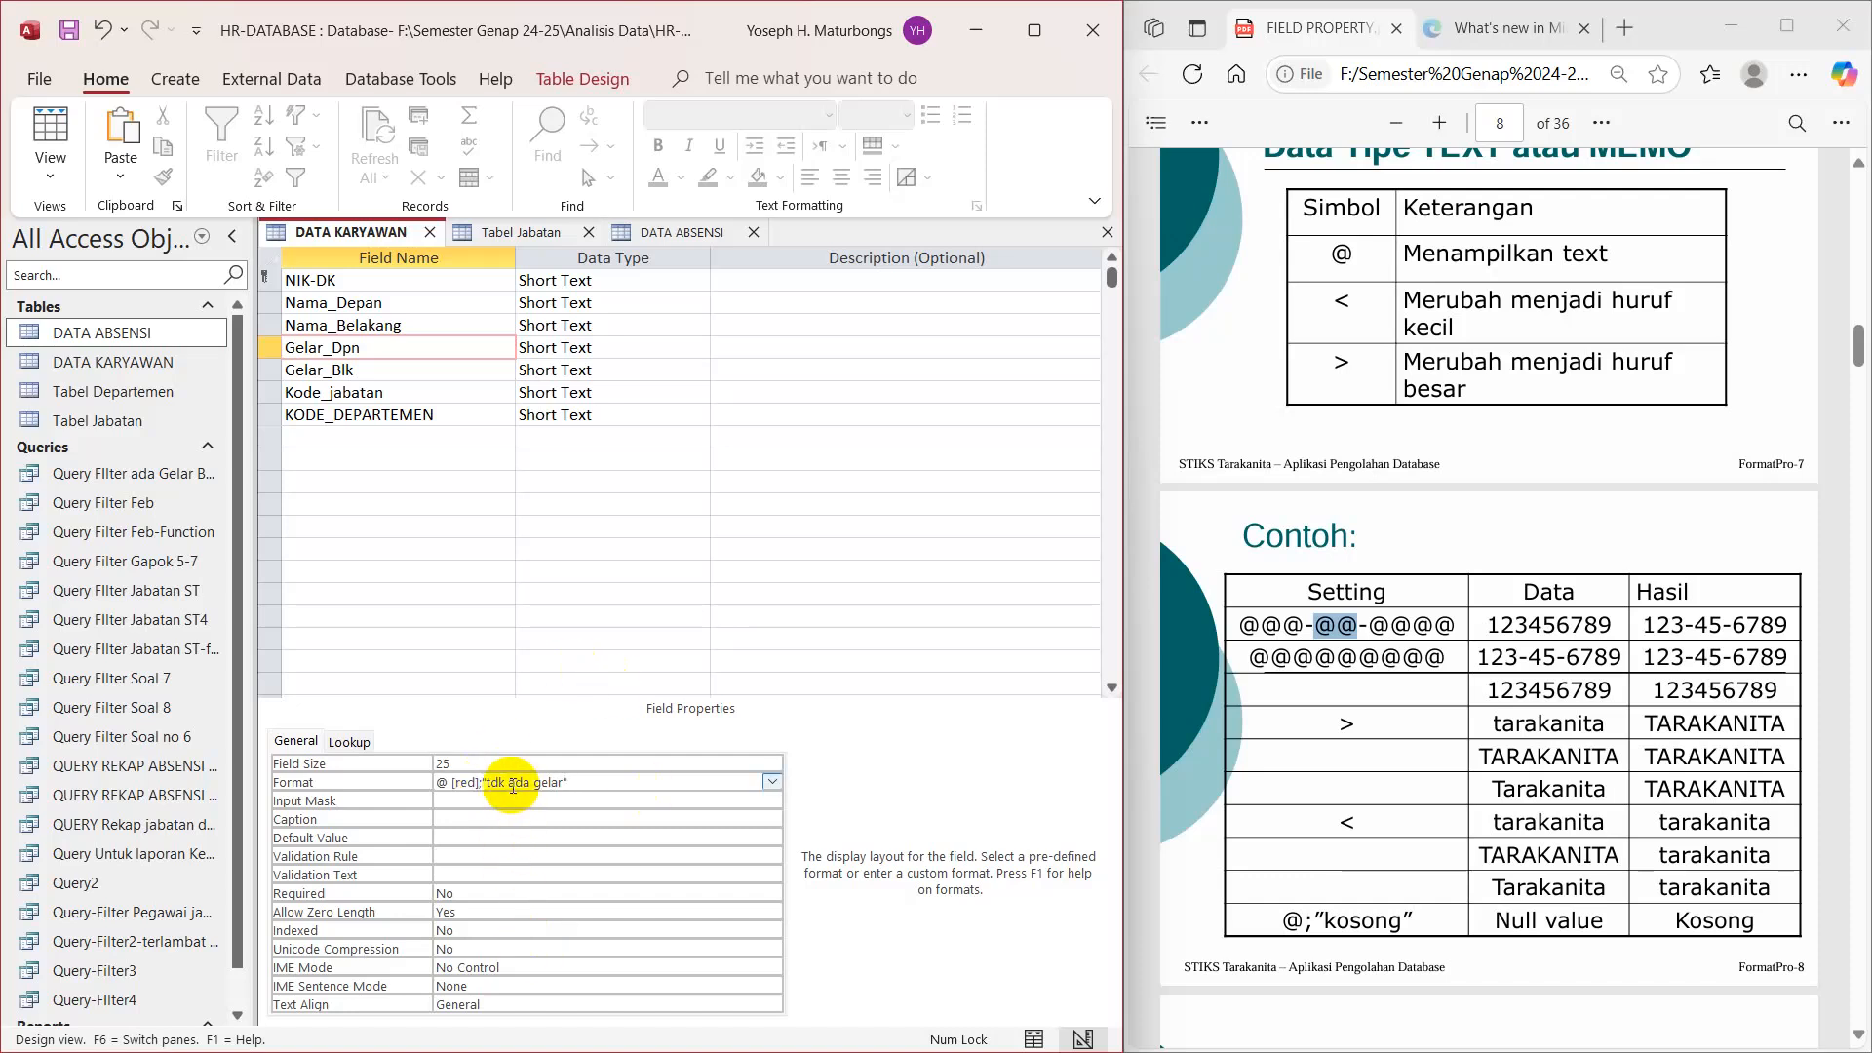
key("Return")
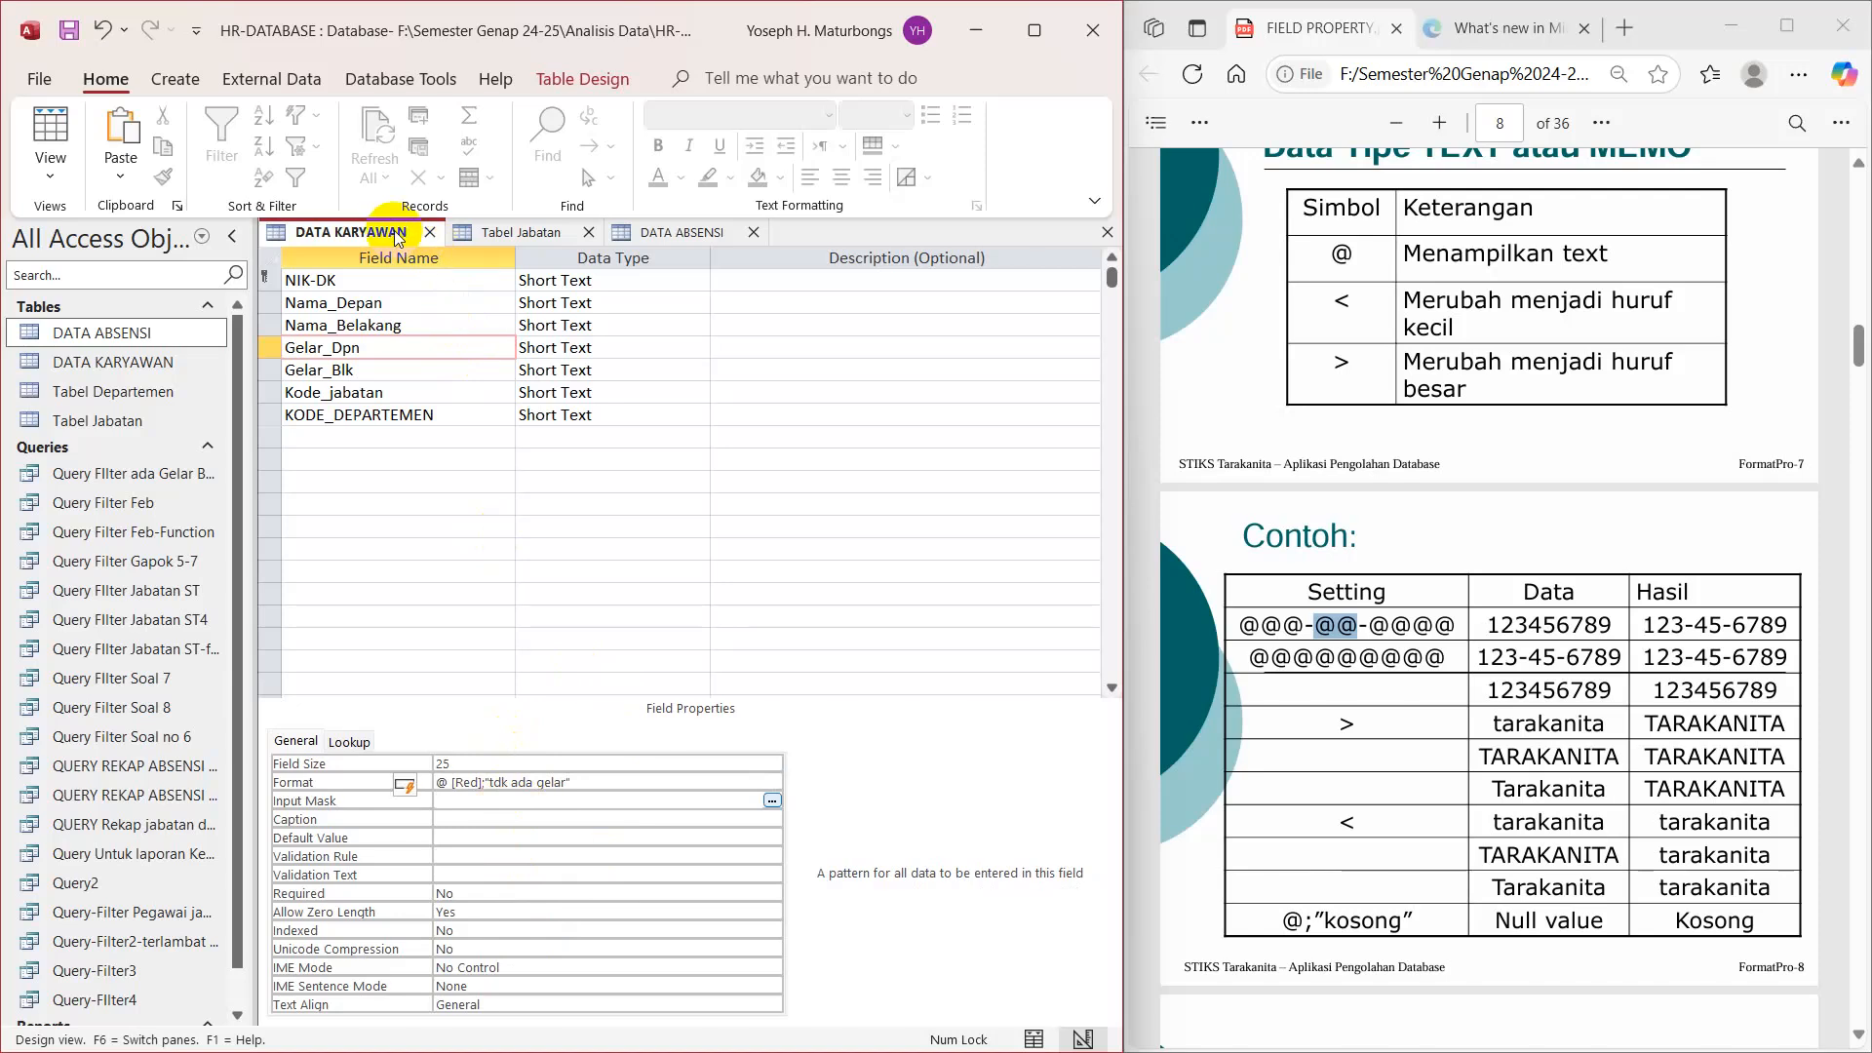
Step: Save DATA KARYAWAN, show its records in Datasheet View and widen the Gelar_Dpn column to fit its text
right_click(397, 239)
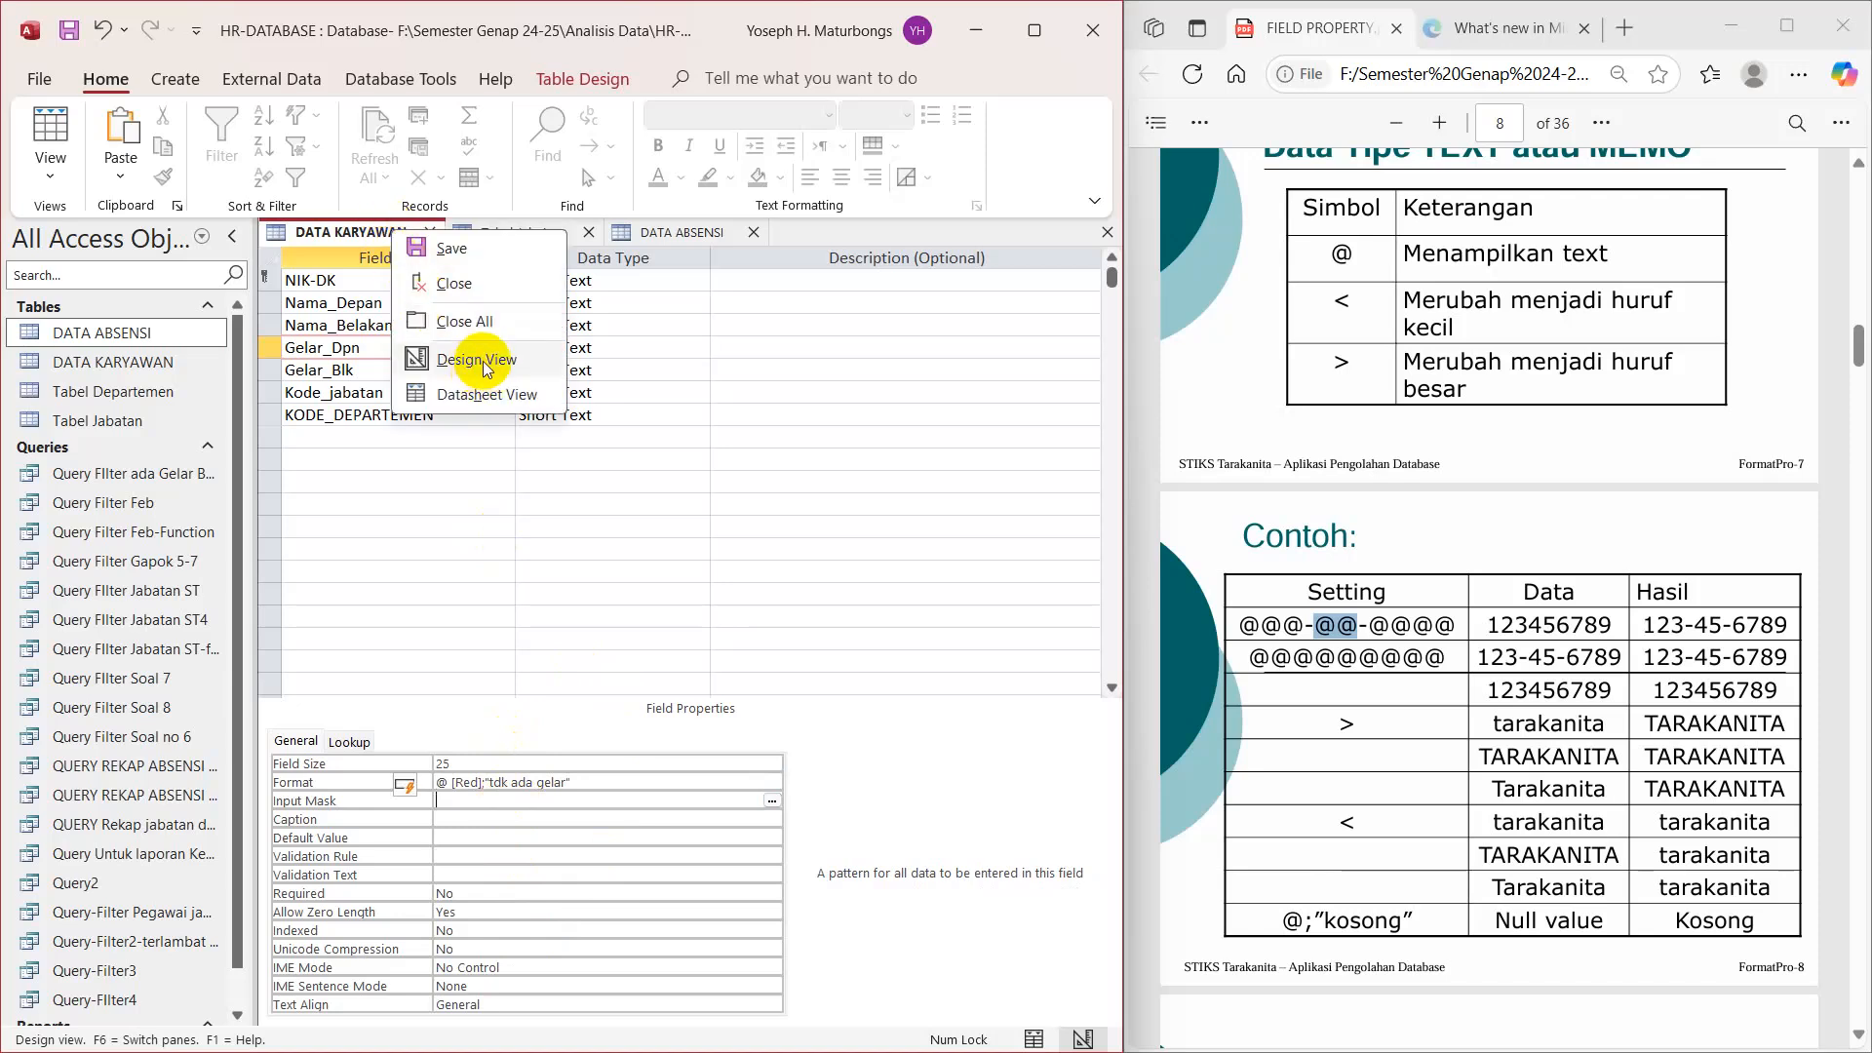
left_click(490, 392)
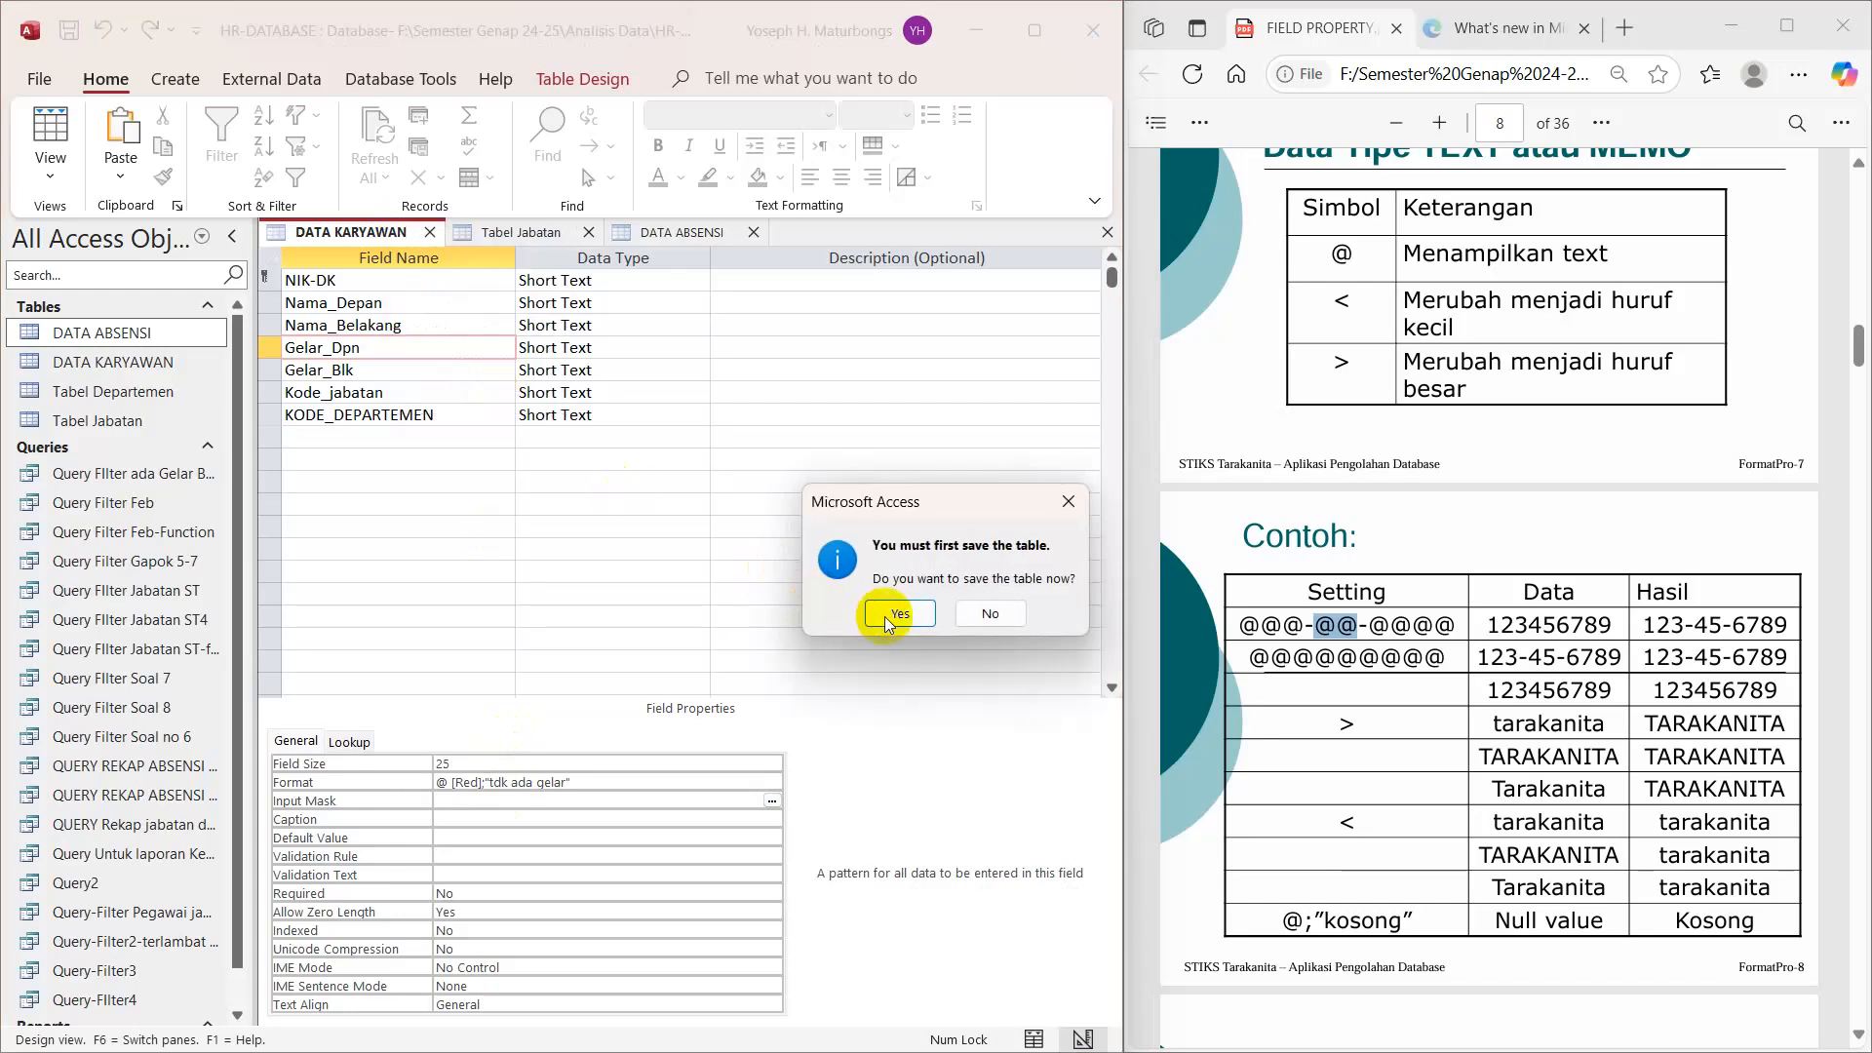
left_click(885, 616)
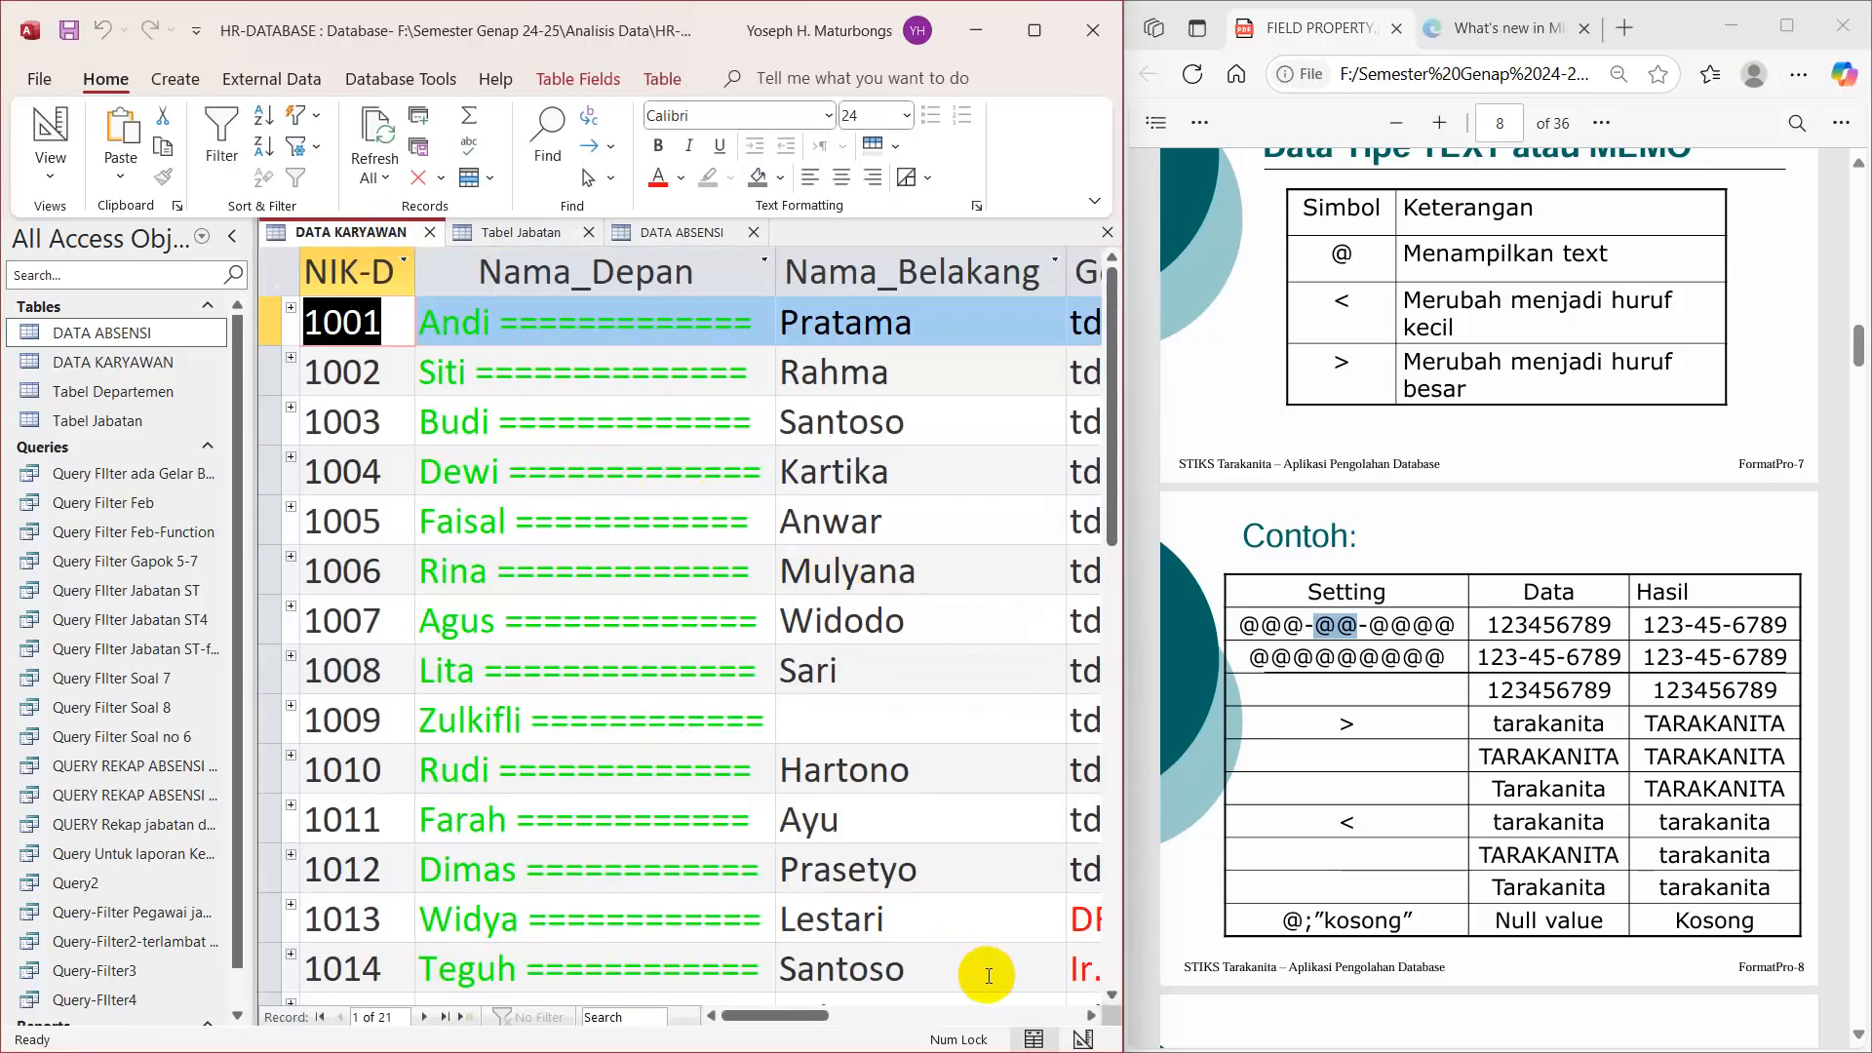
left_click(1091, 1015)
left_click(1091, 1014)
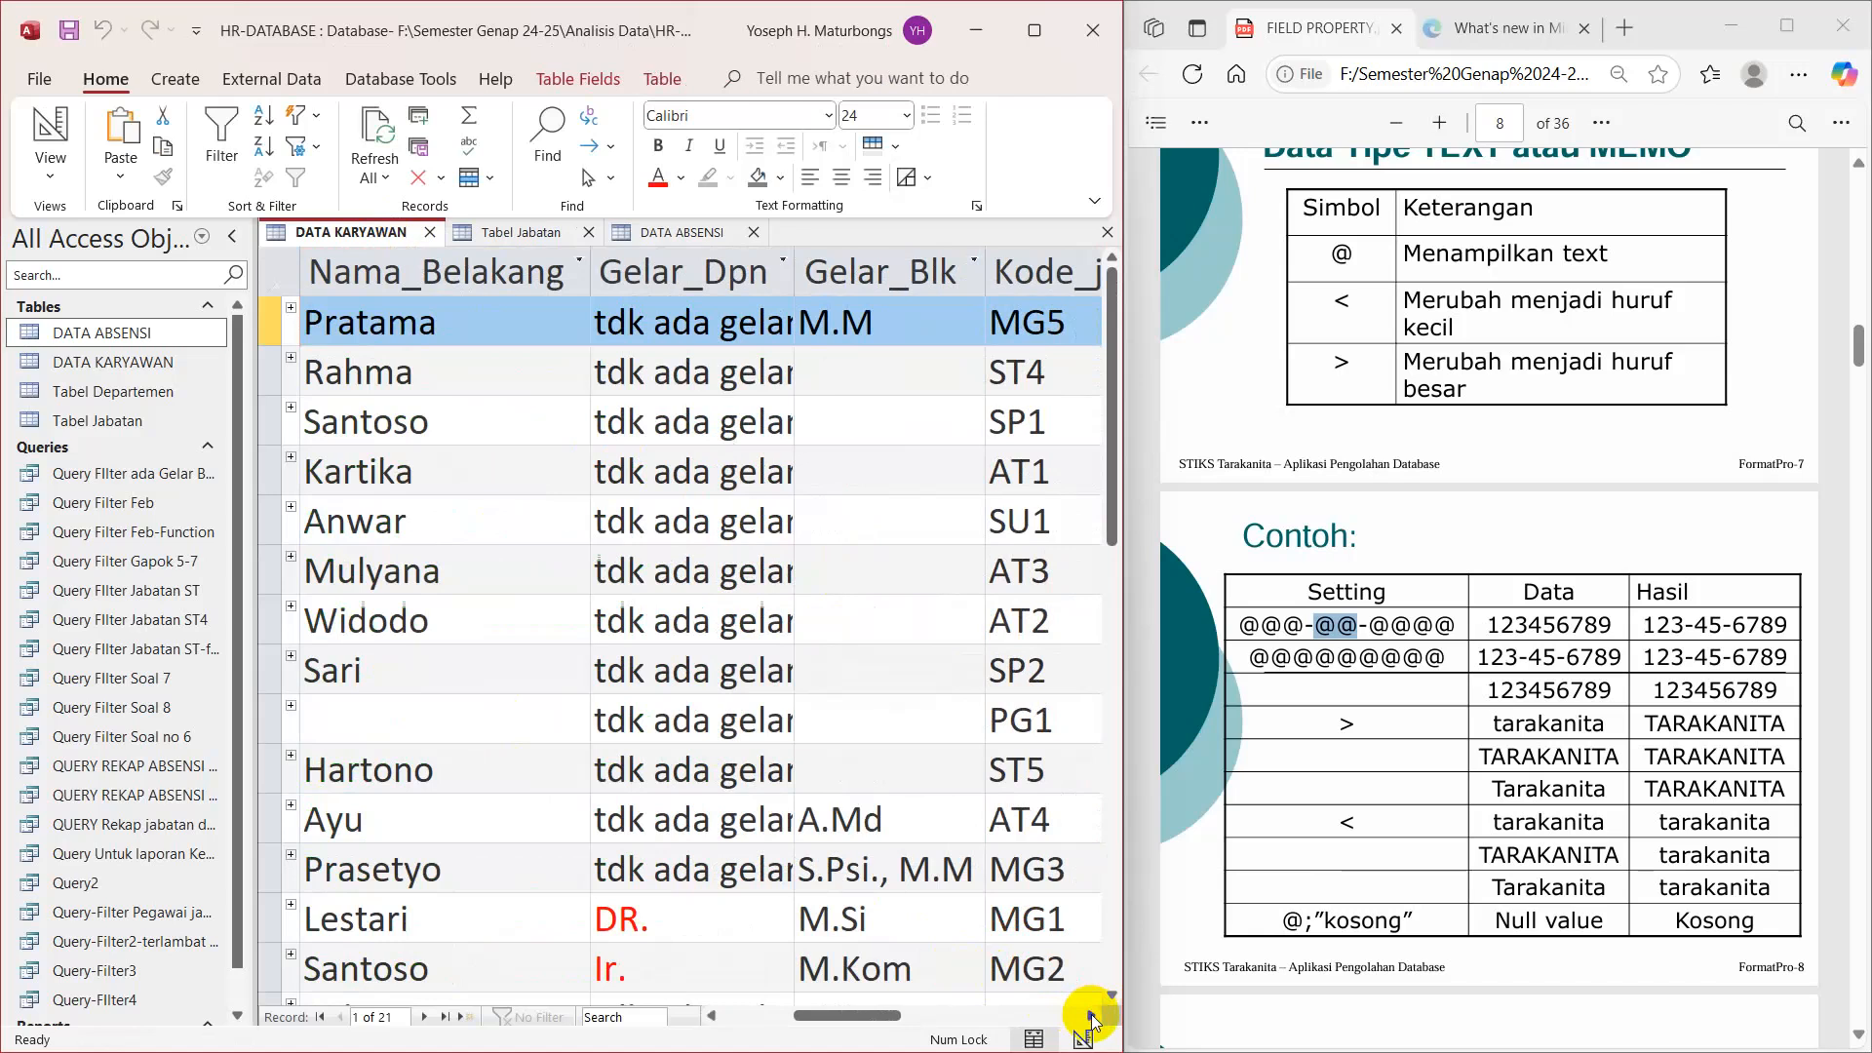
left_click_drag(794, 274, 836, 267)
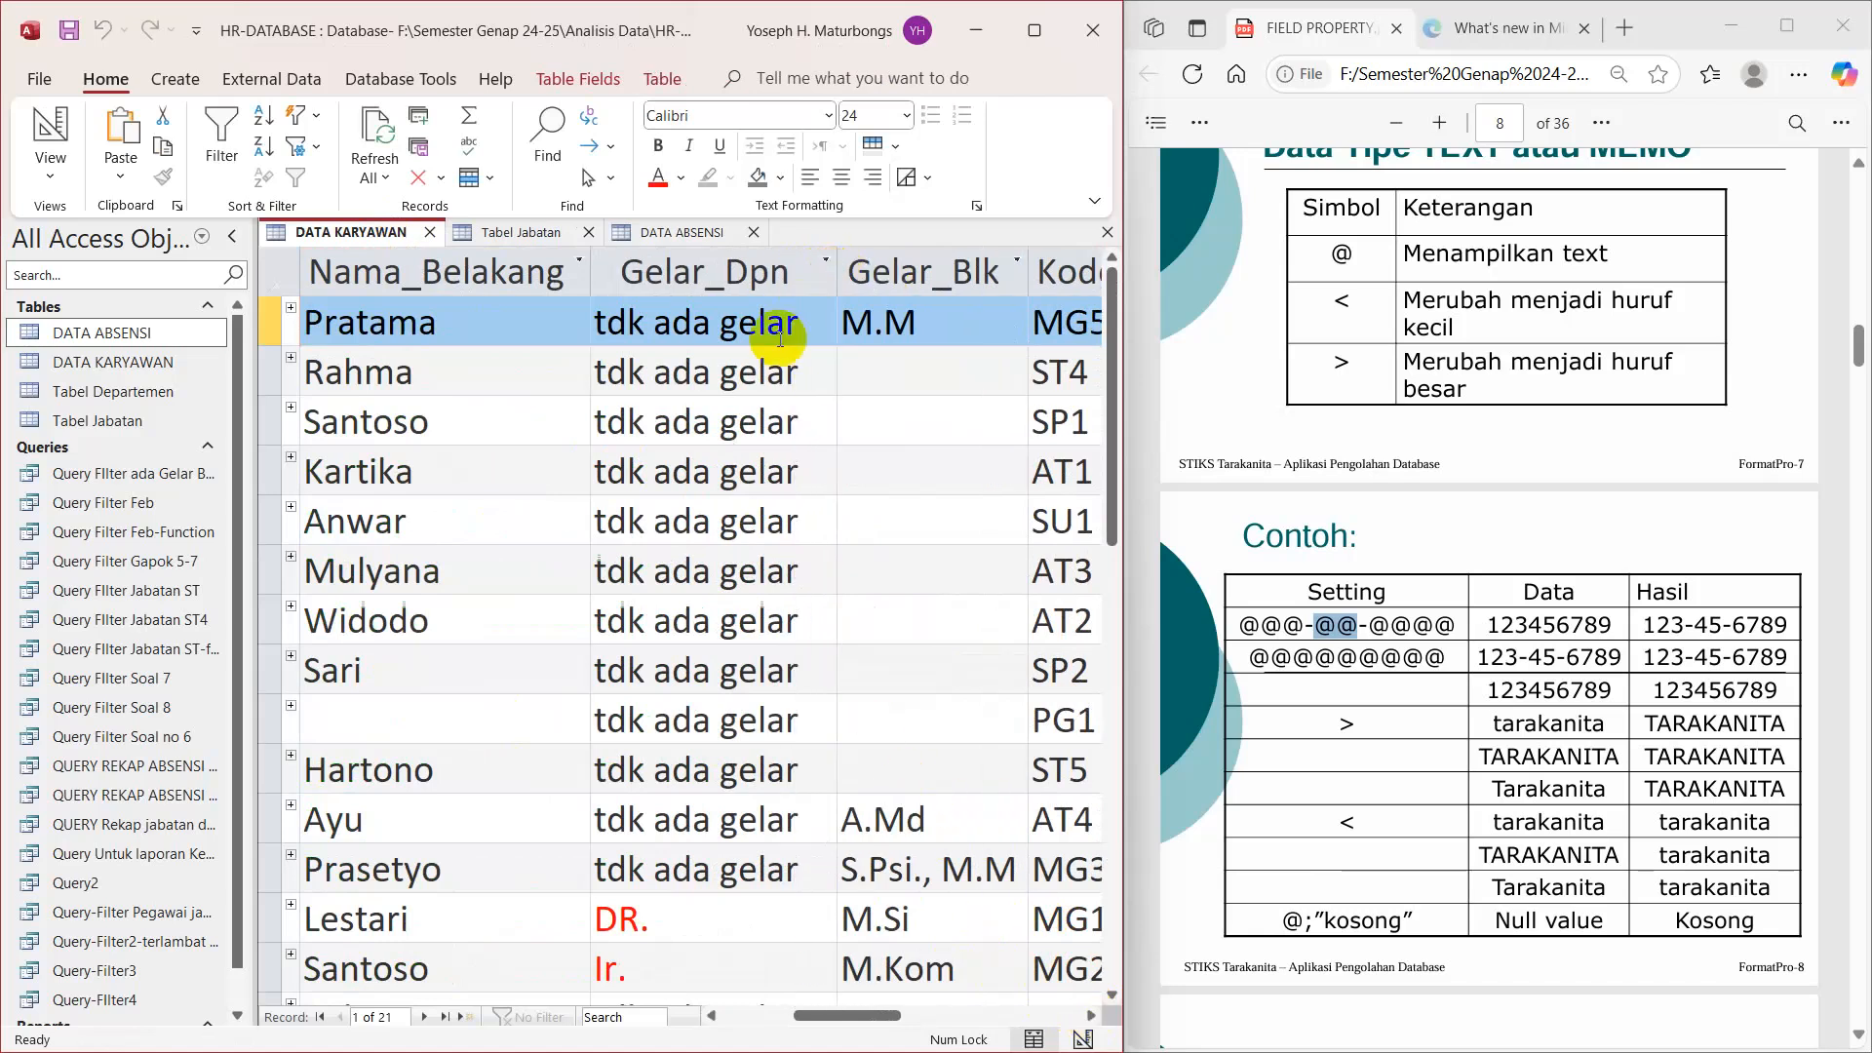
scroll(755, 419, "down", 3)
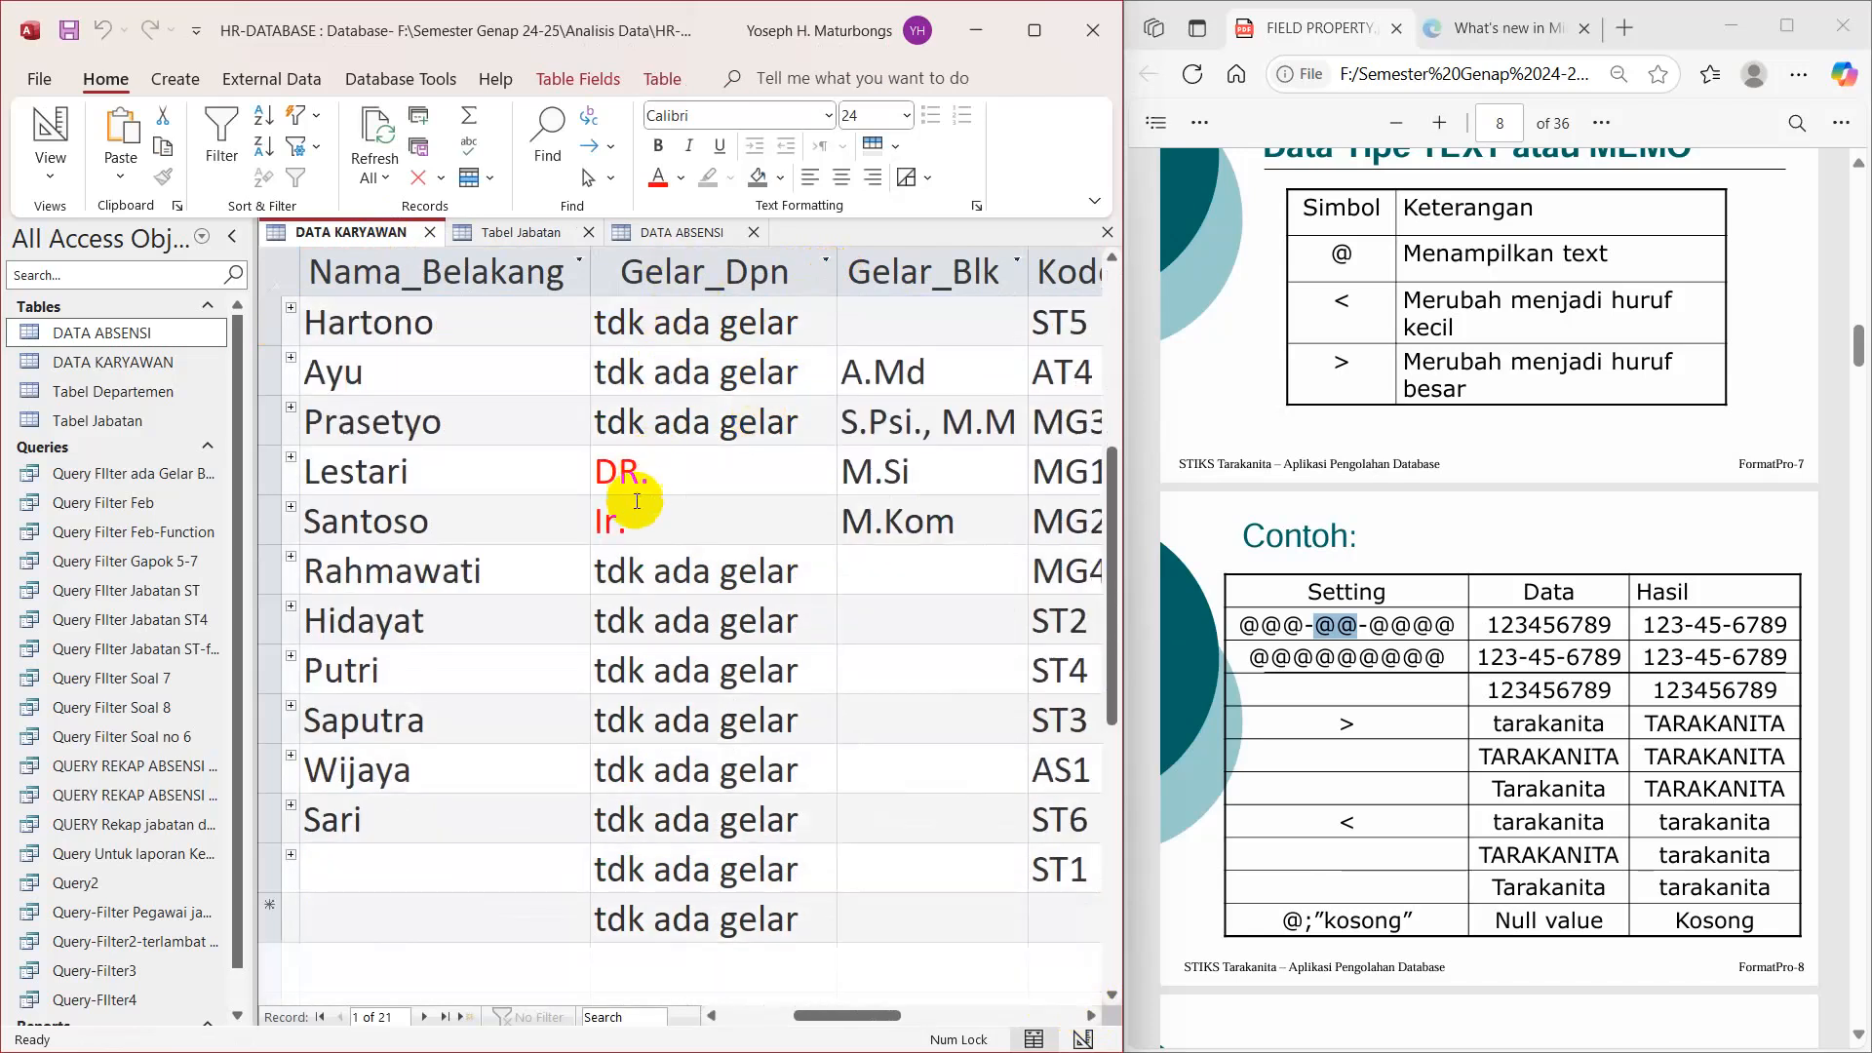
scroll(636, 500, "down", 2)
scroll(673, 534, "up", 5)
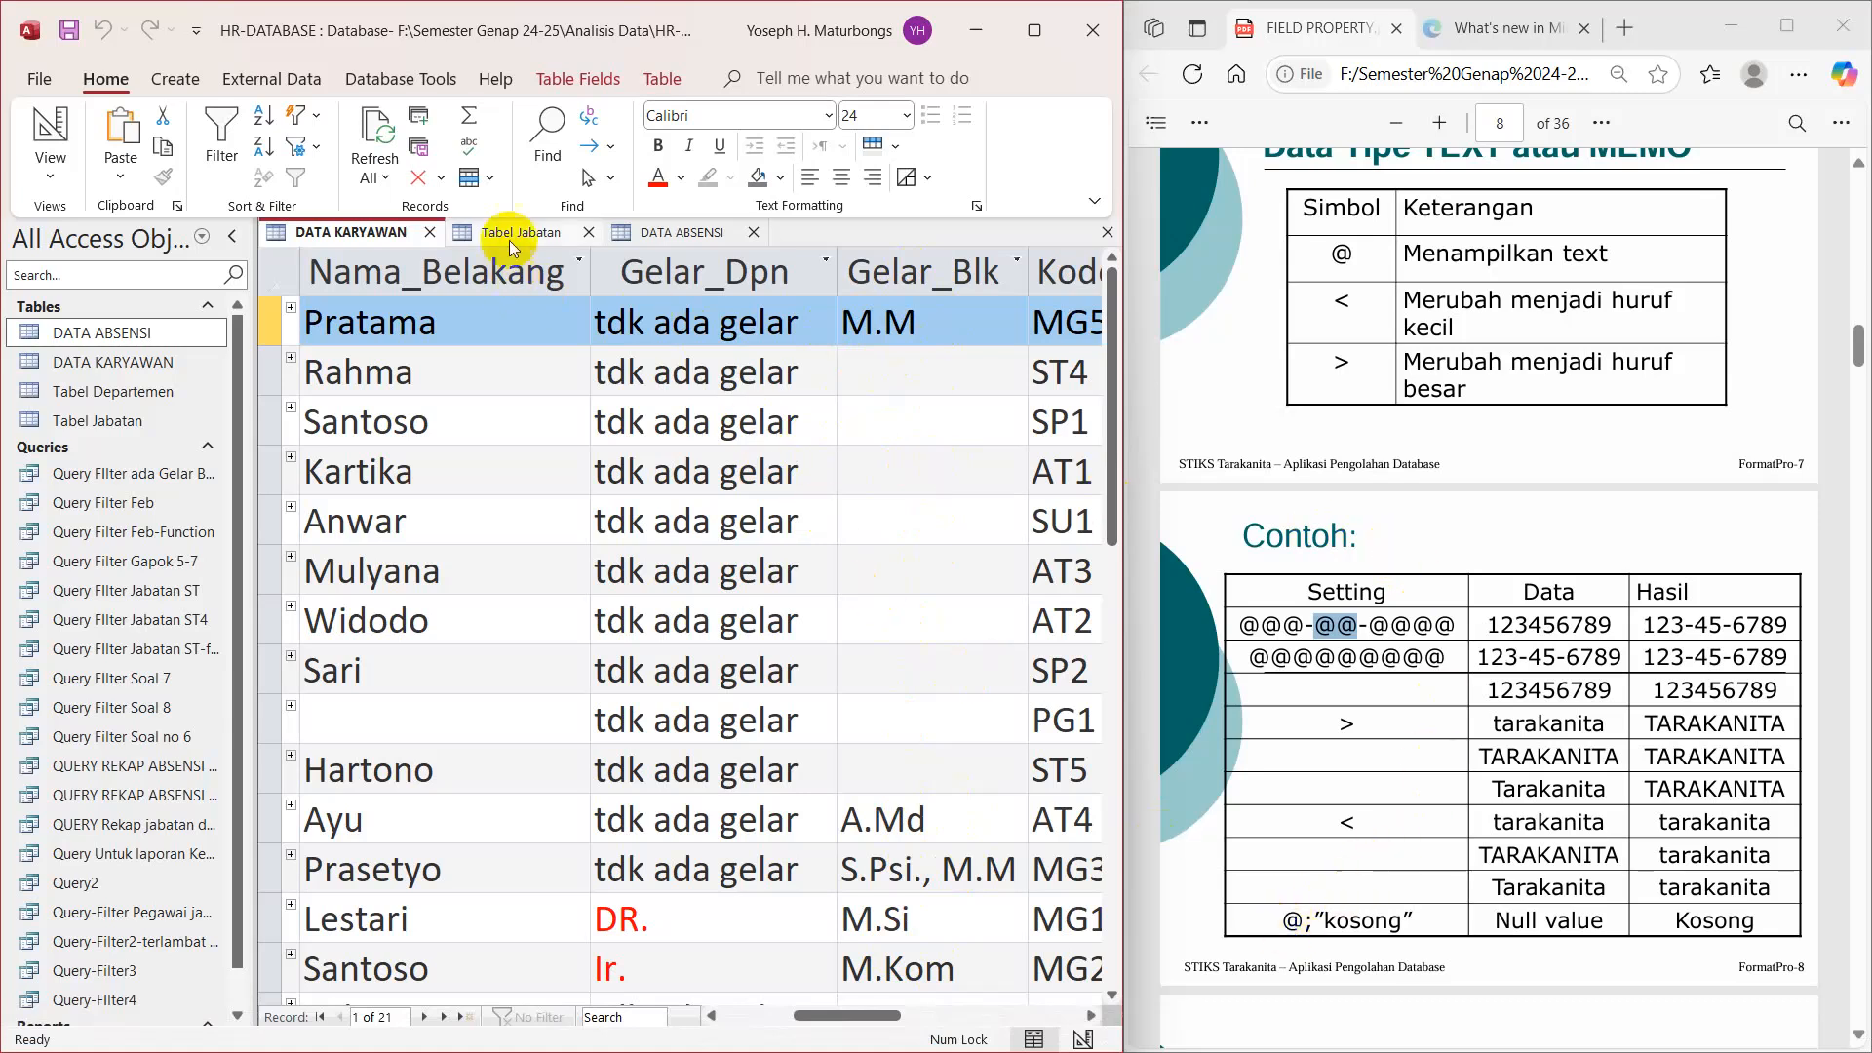
Step: Return to the DATA KARYAWAN design and set the Format property of Gelar_Dpn to @ [Red];"tdk ada gelar" [magenta]
right_click(405, 235)
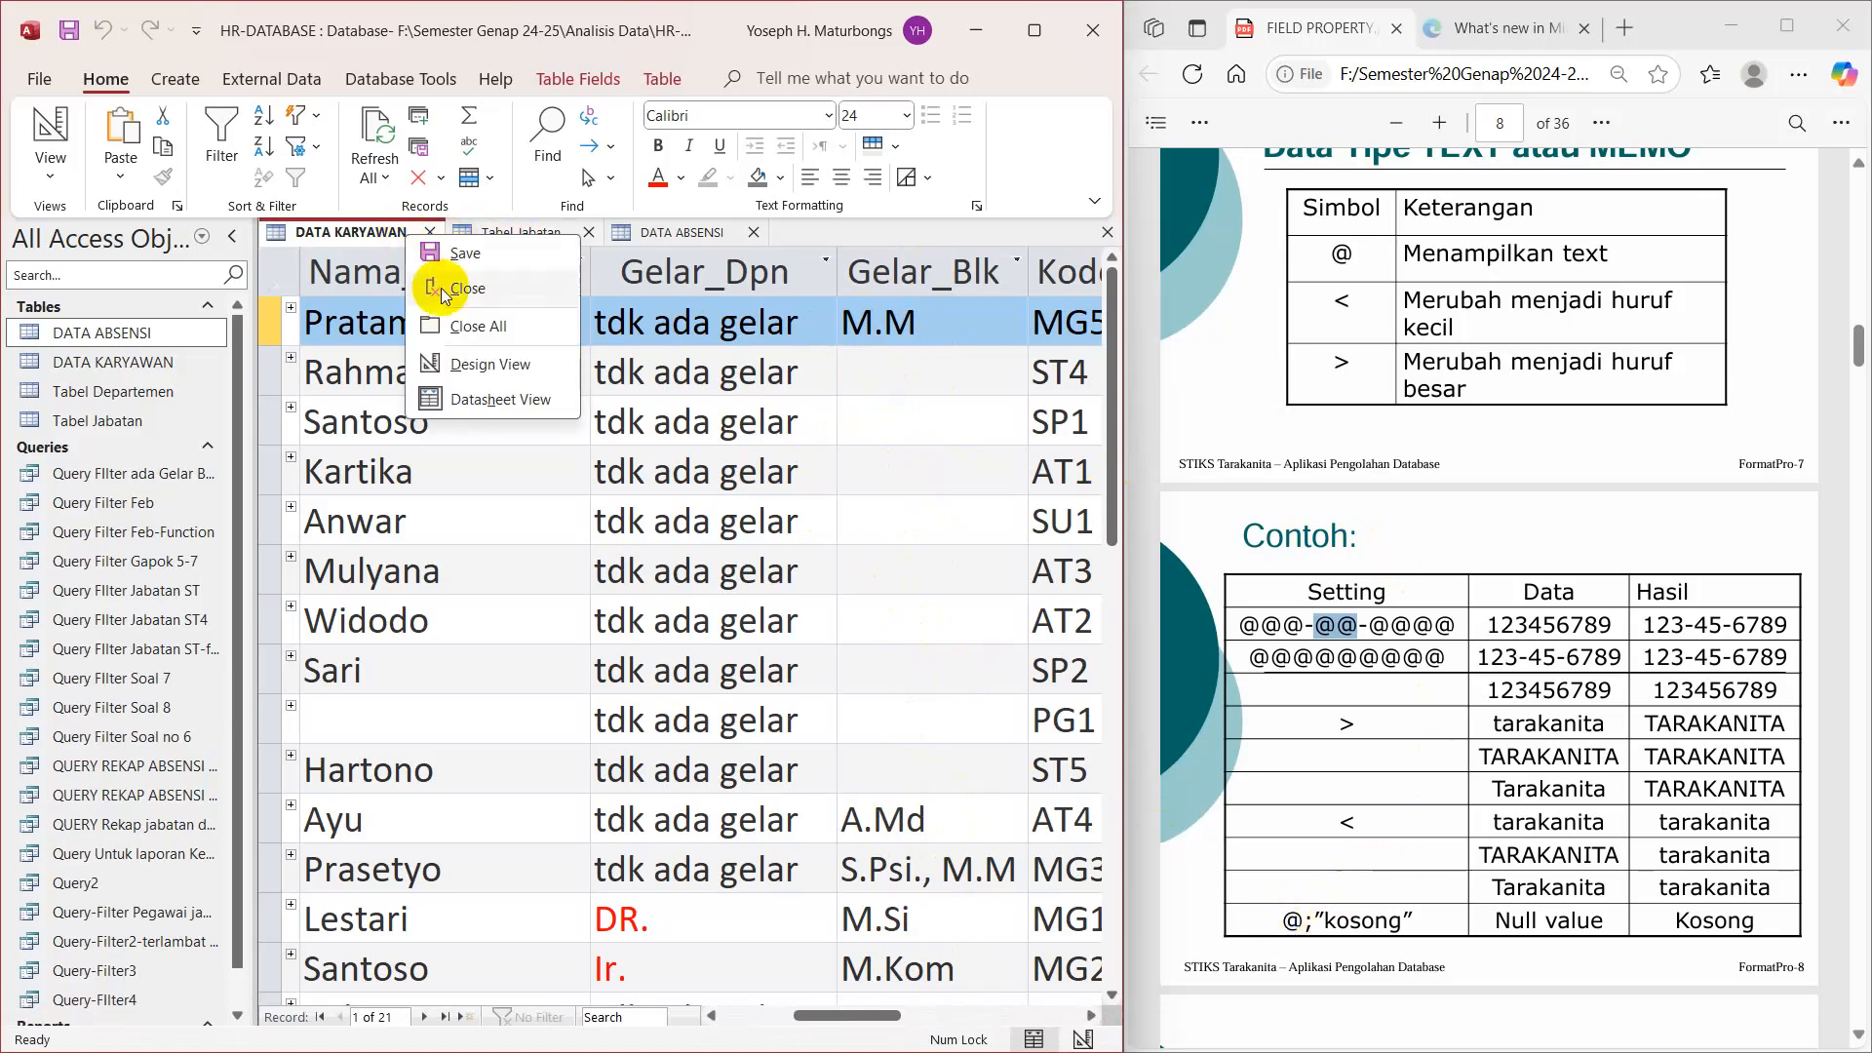
left_click(487, 362)
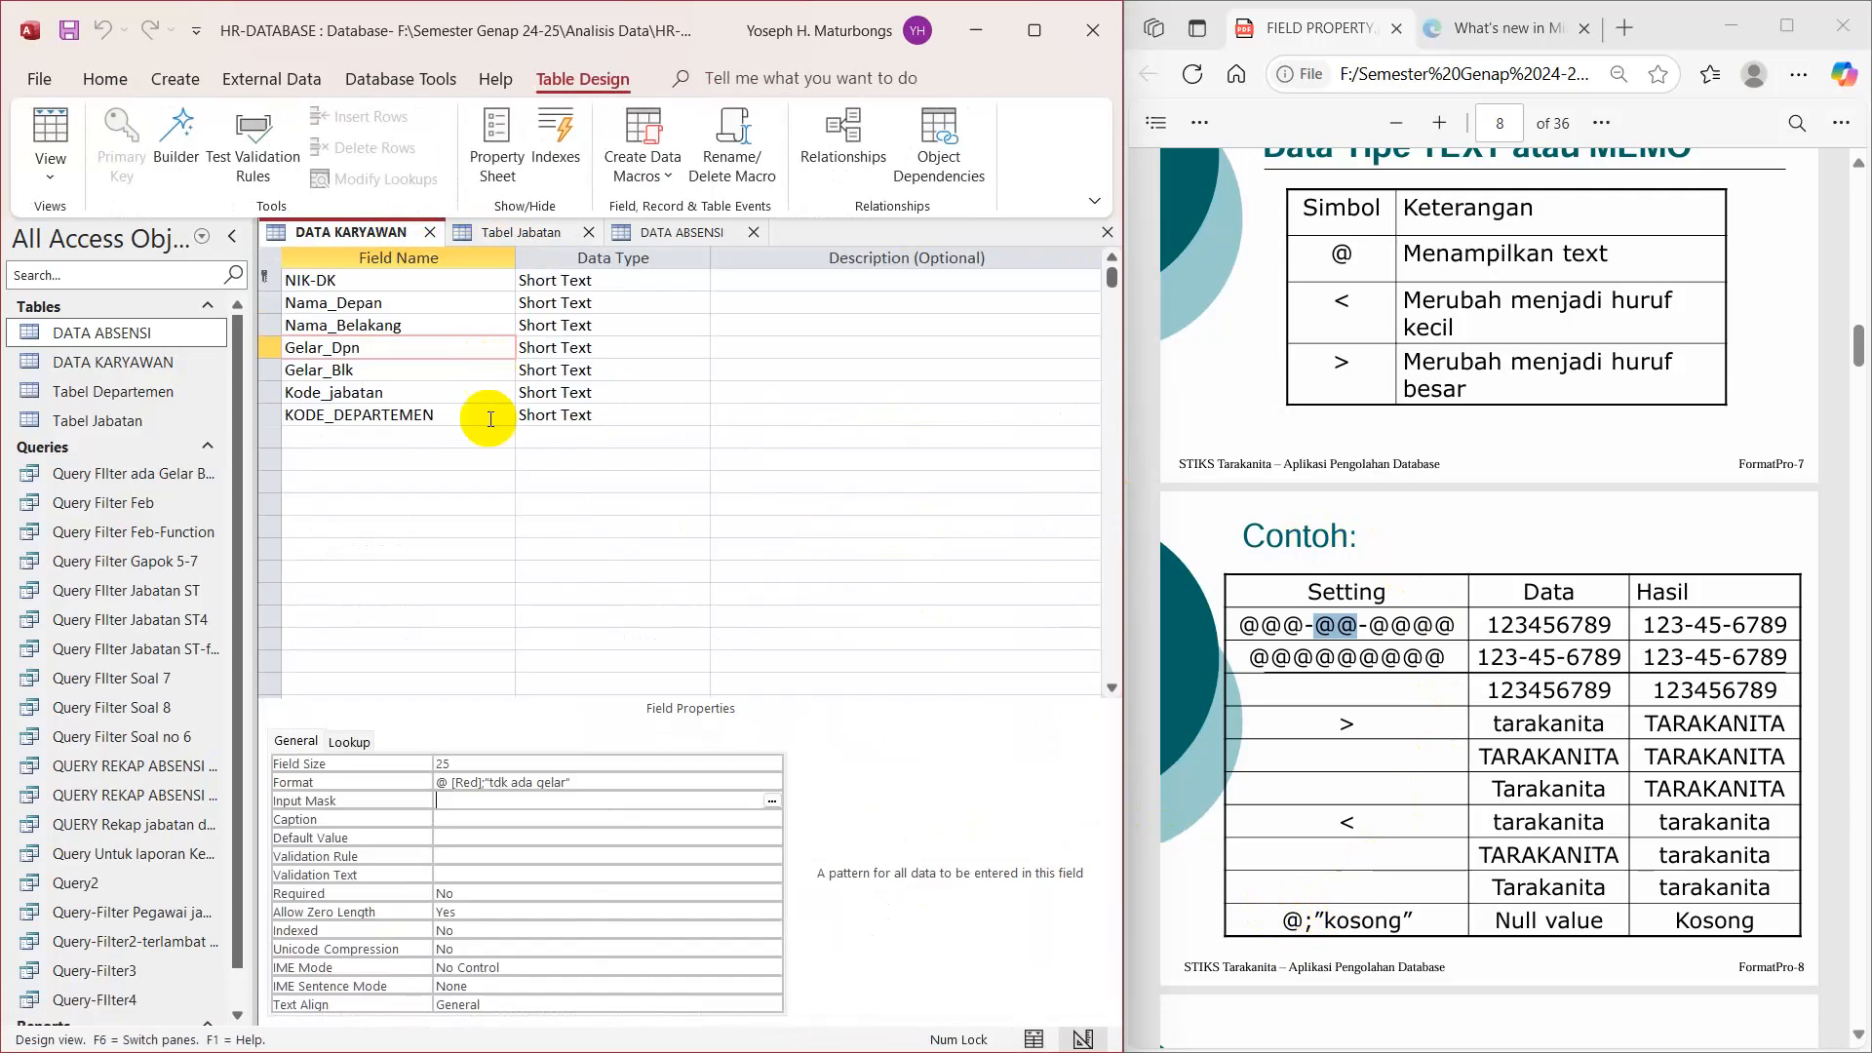
left_click(582, 781)
right_click(582, 781)
left_click(652, 833)
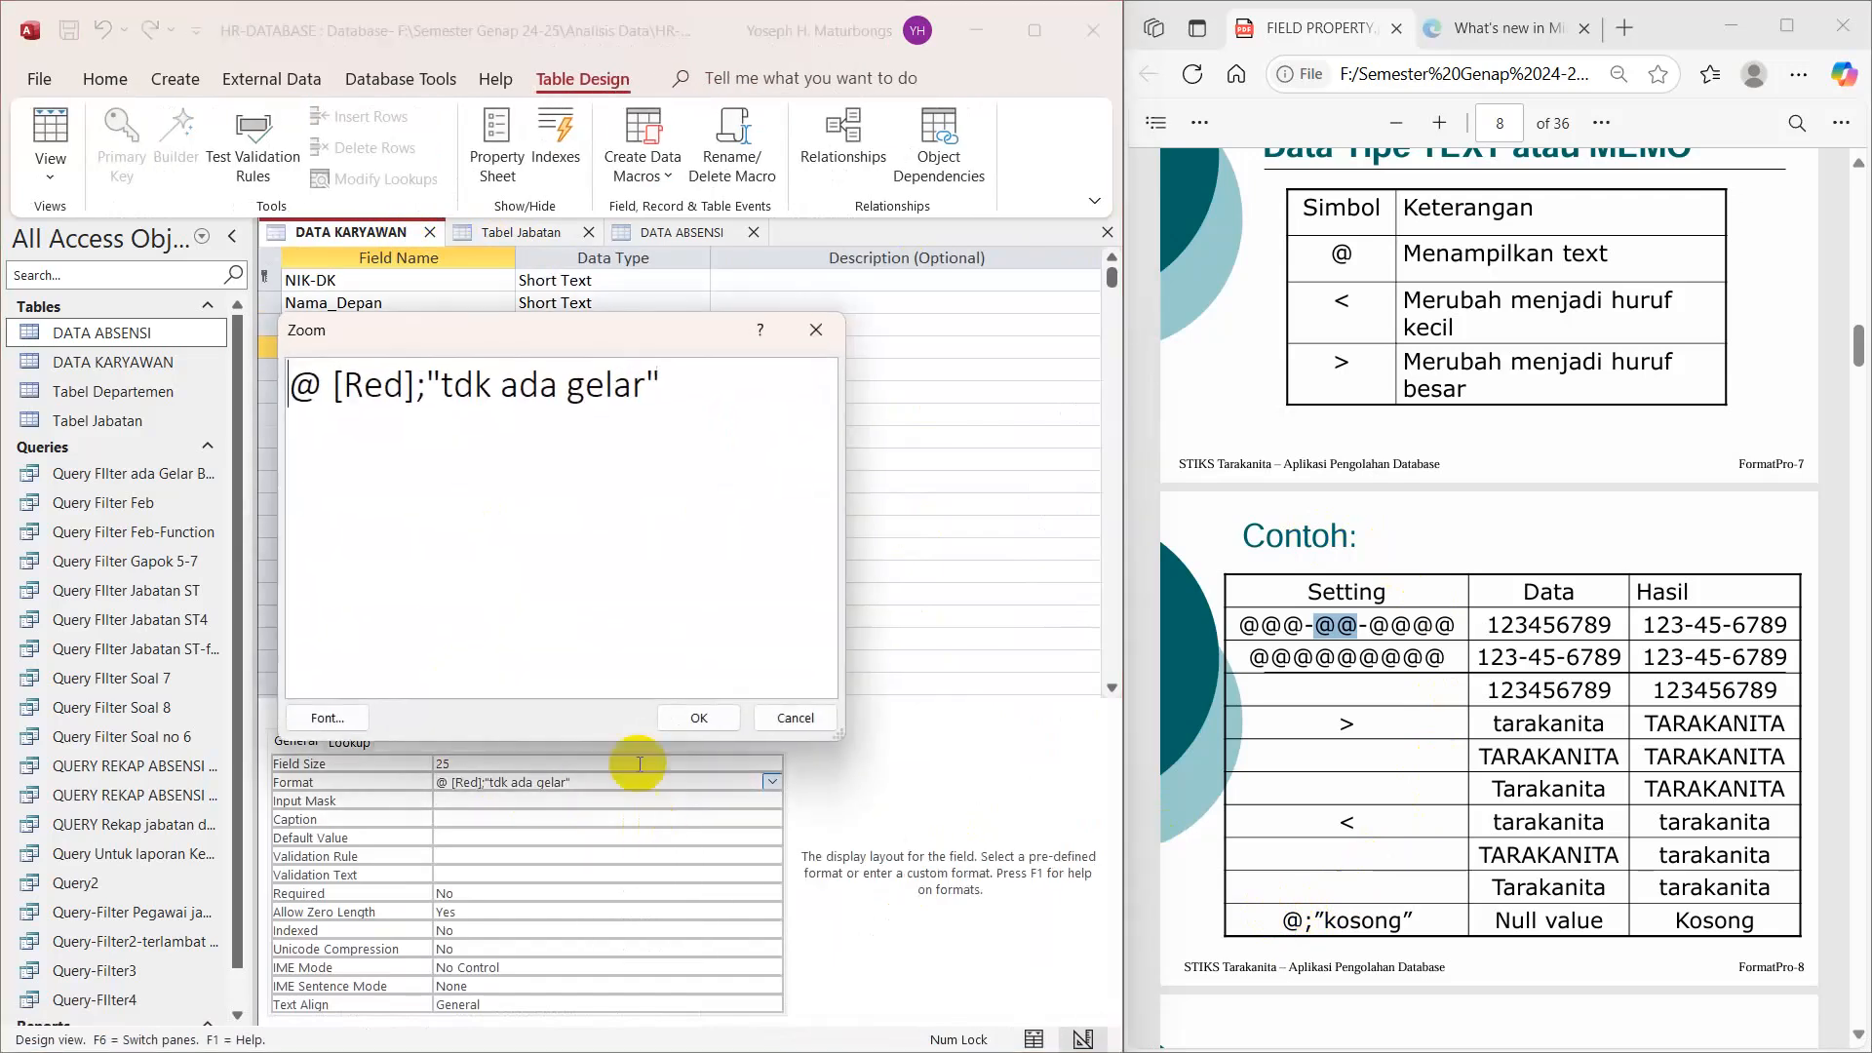
left_click(294, 386)
left_click_drag(295, 388, 678, 383)
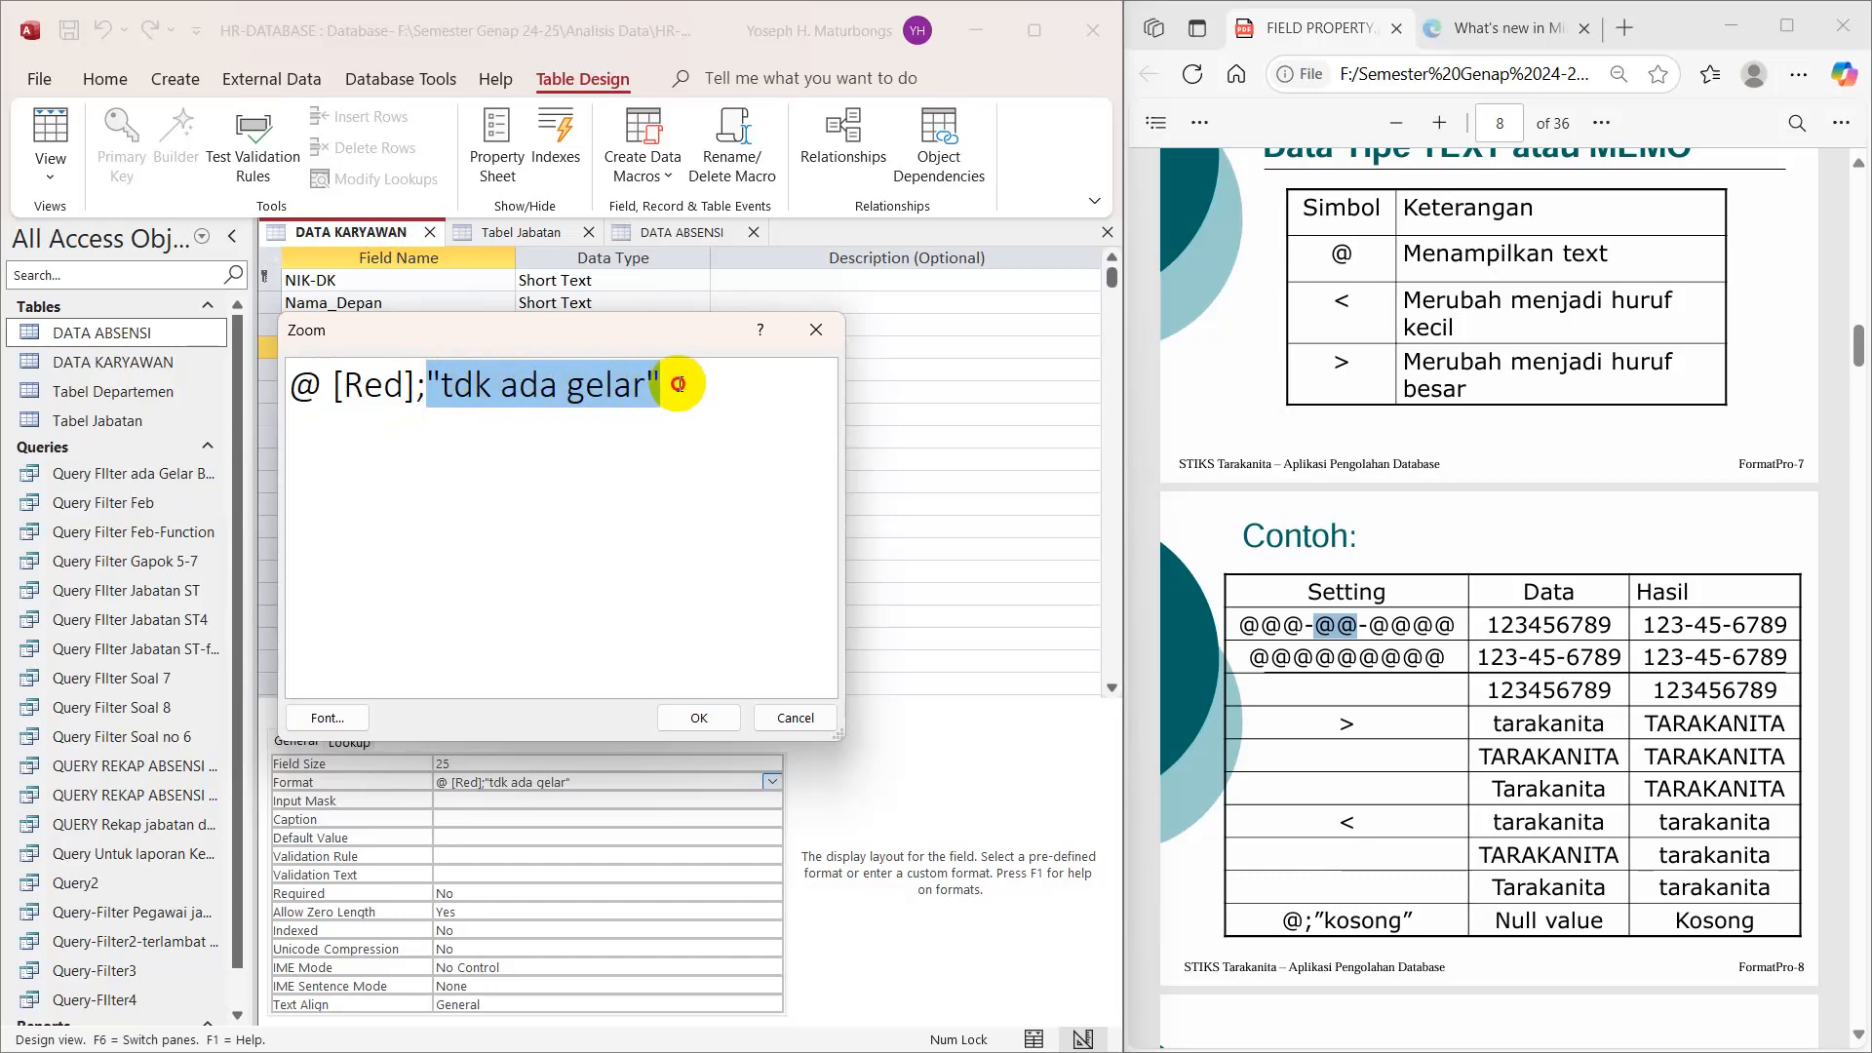
left_click(680, 384)
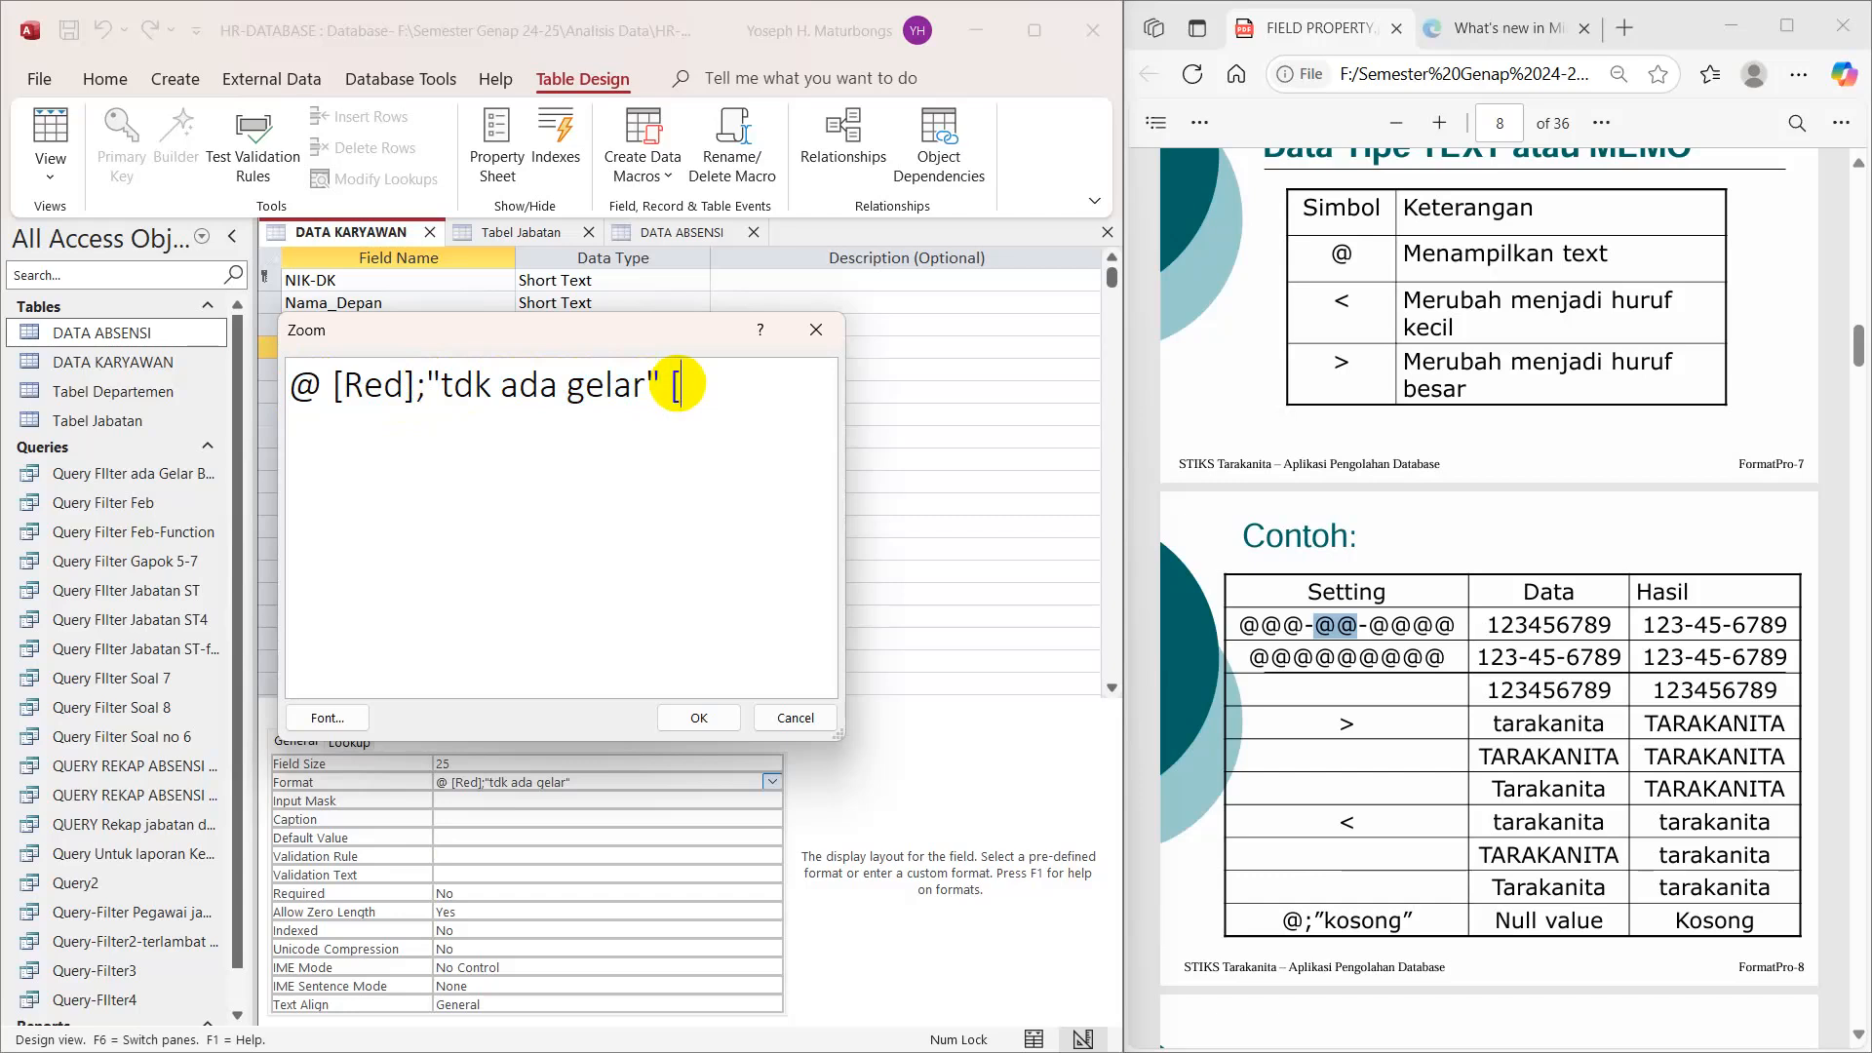
type("[magenta")
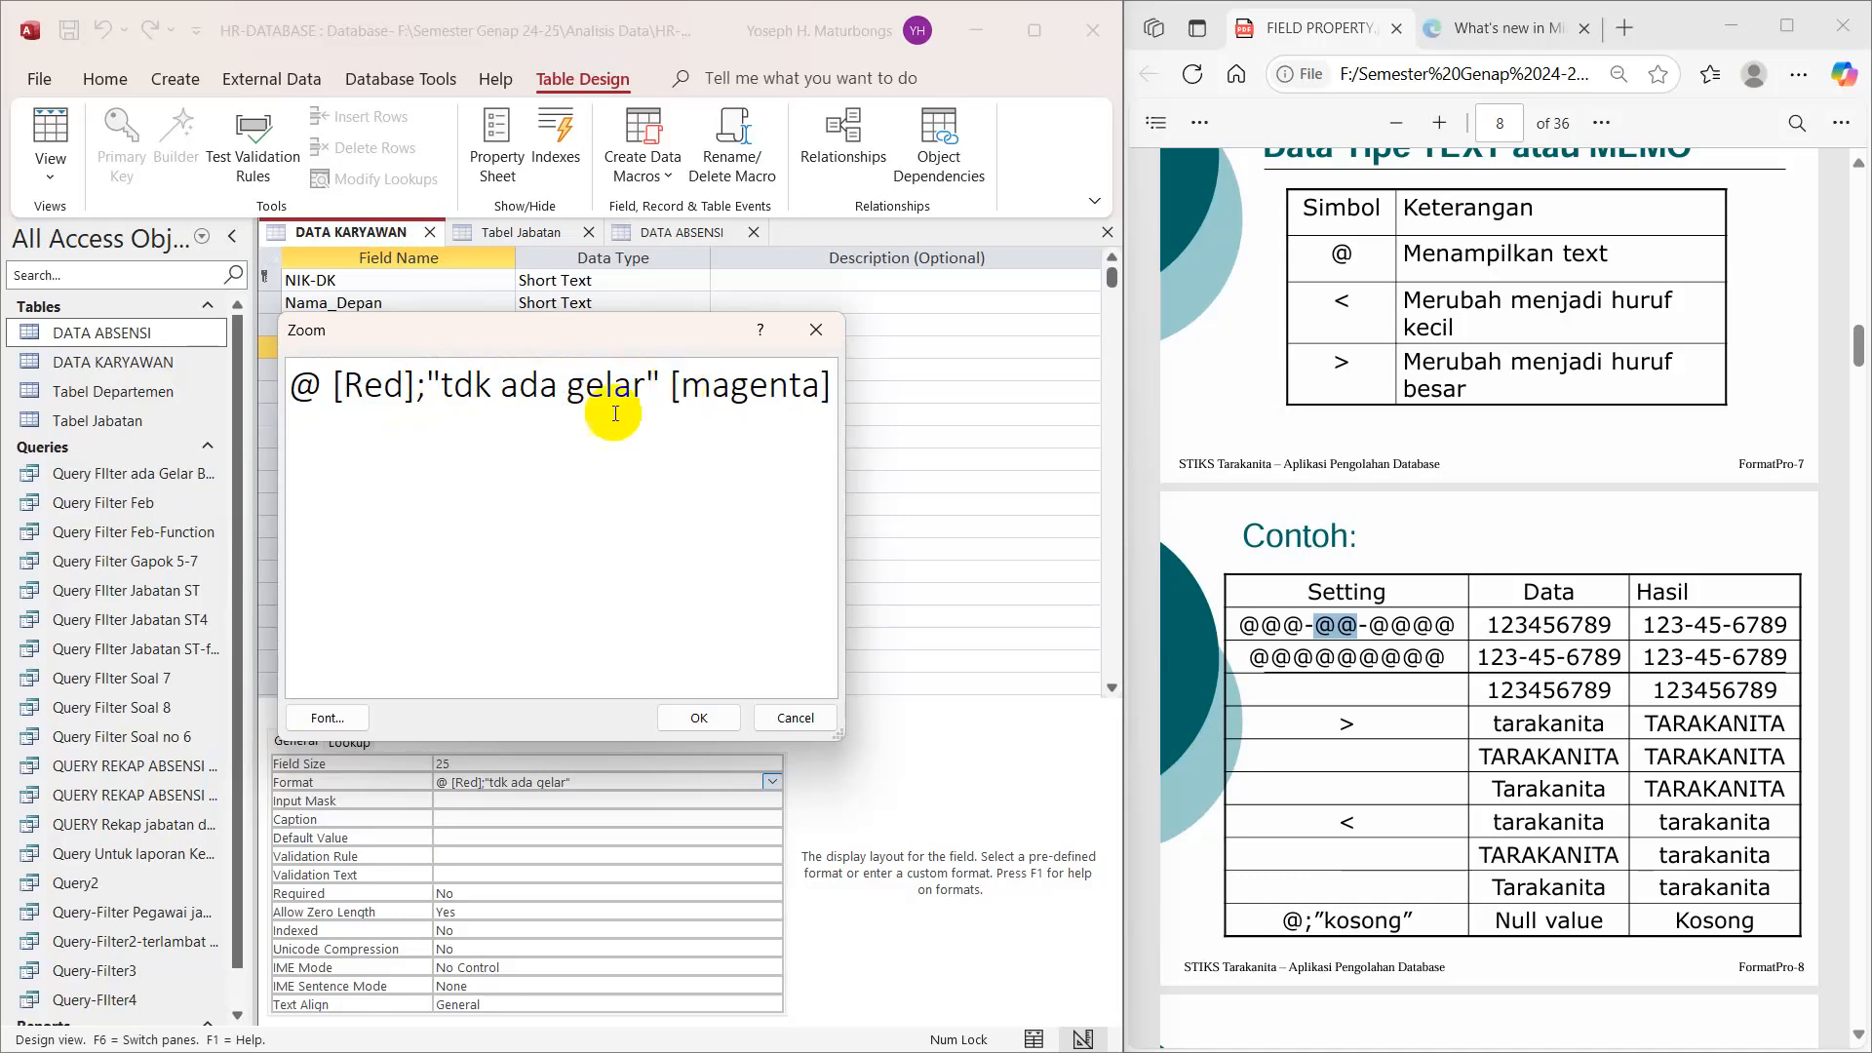
left_click(702, 717)
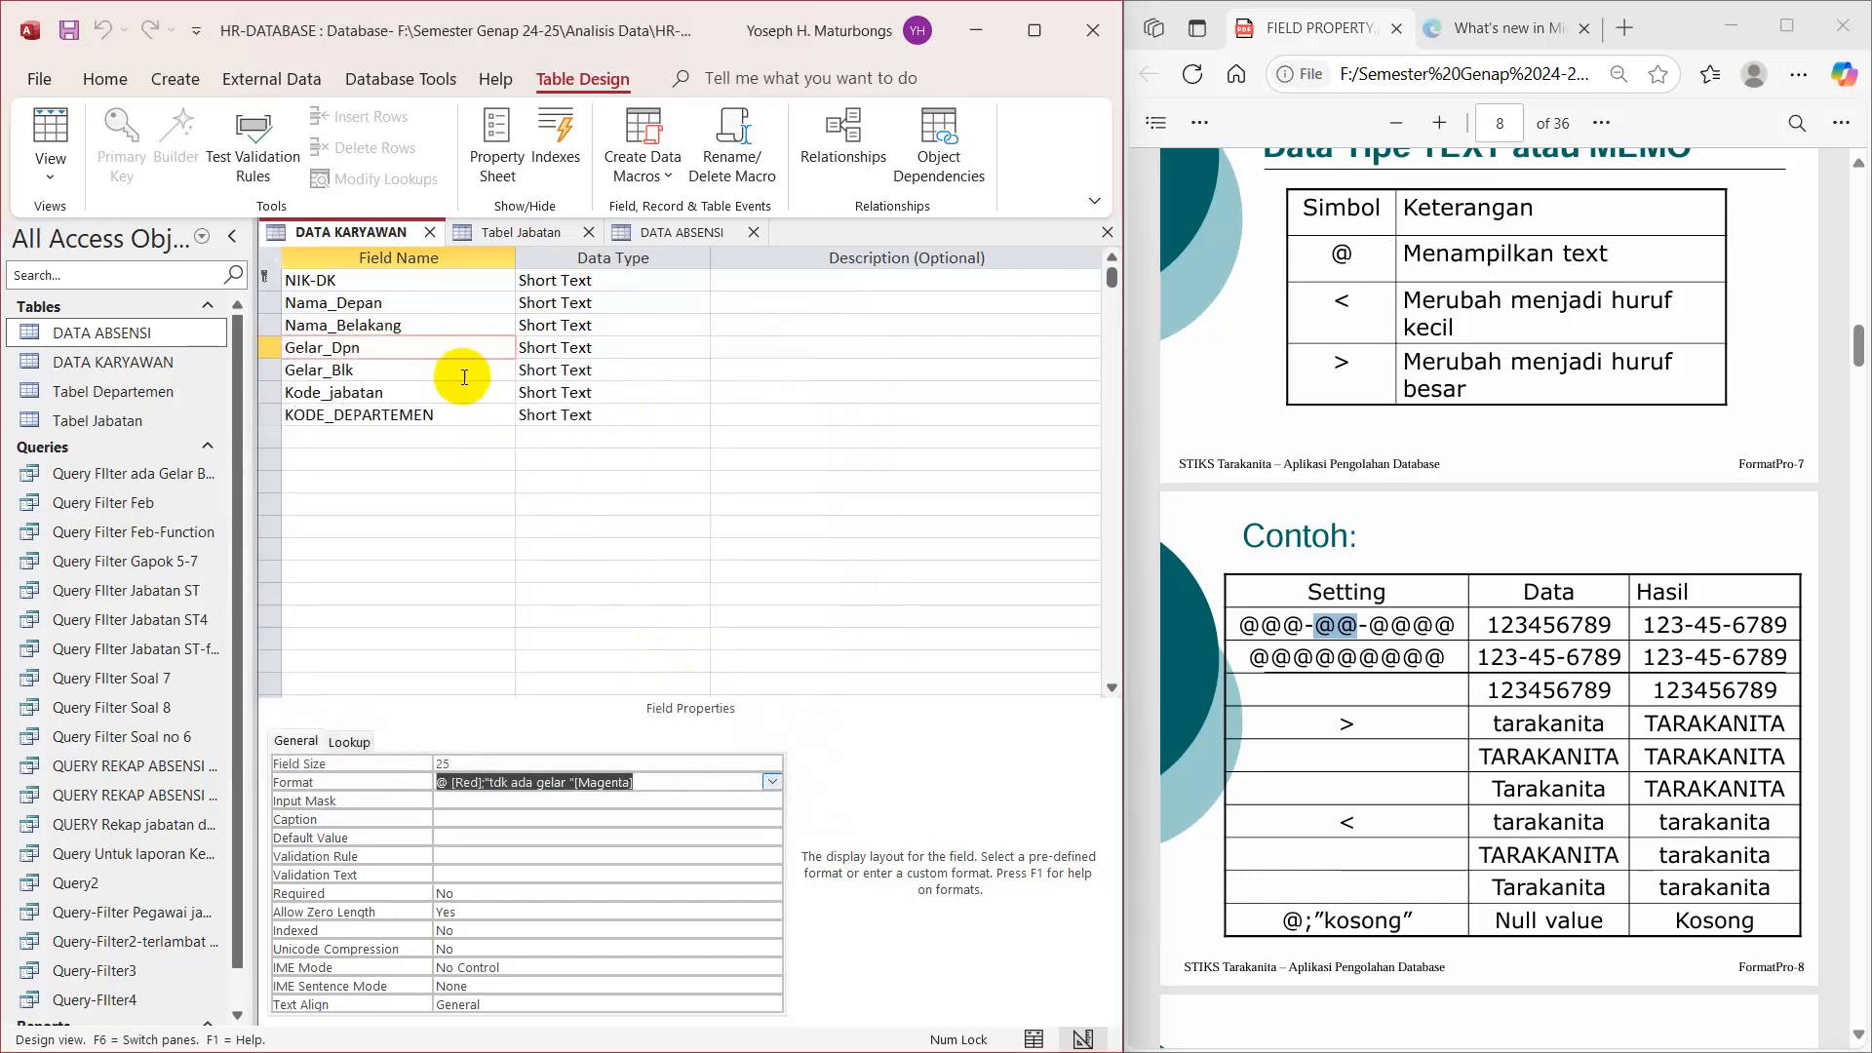
Step: Save DATA KARYAWAN and show the Gelar_Dpn column of its records in Datasheet View
right_click(402, 232)
left_click(451, 394)
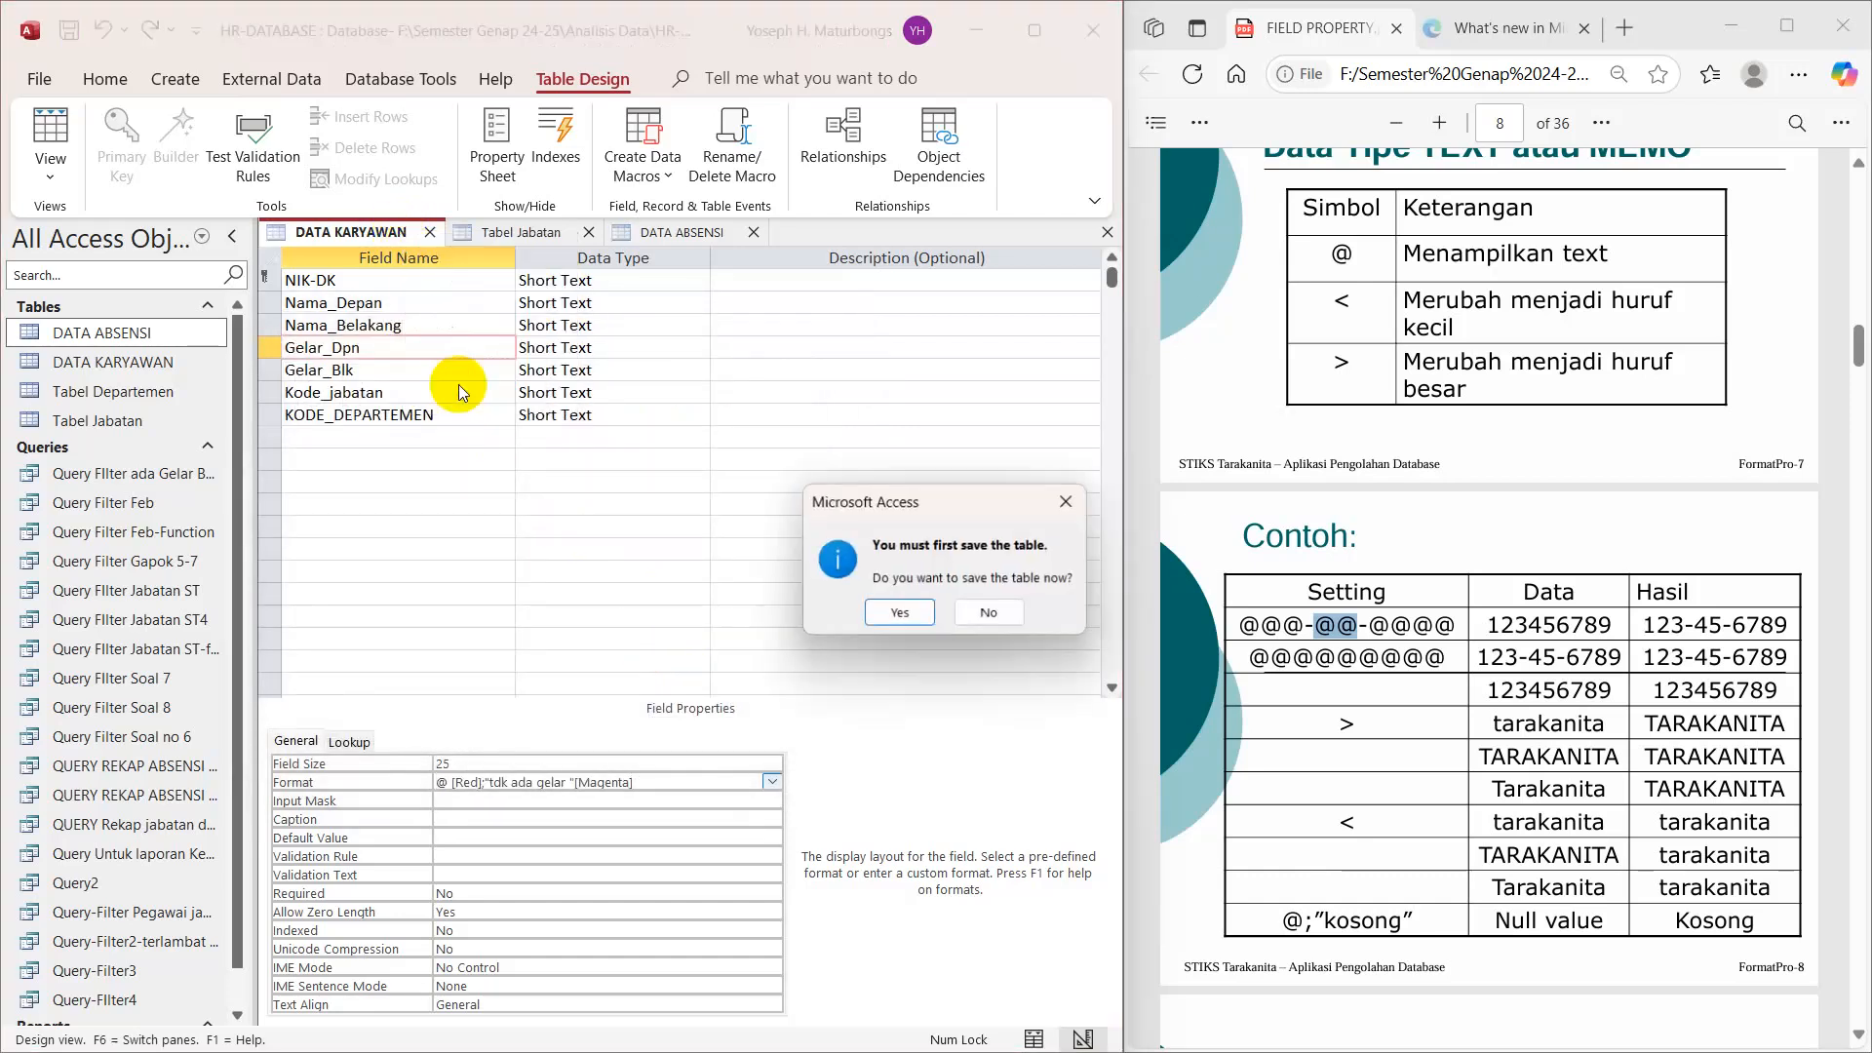
left_click(899, 614)
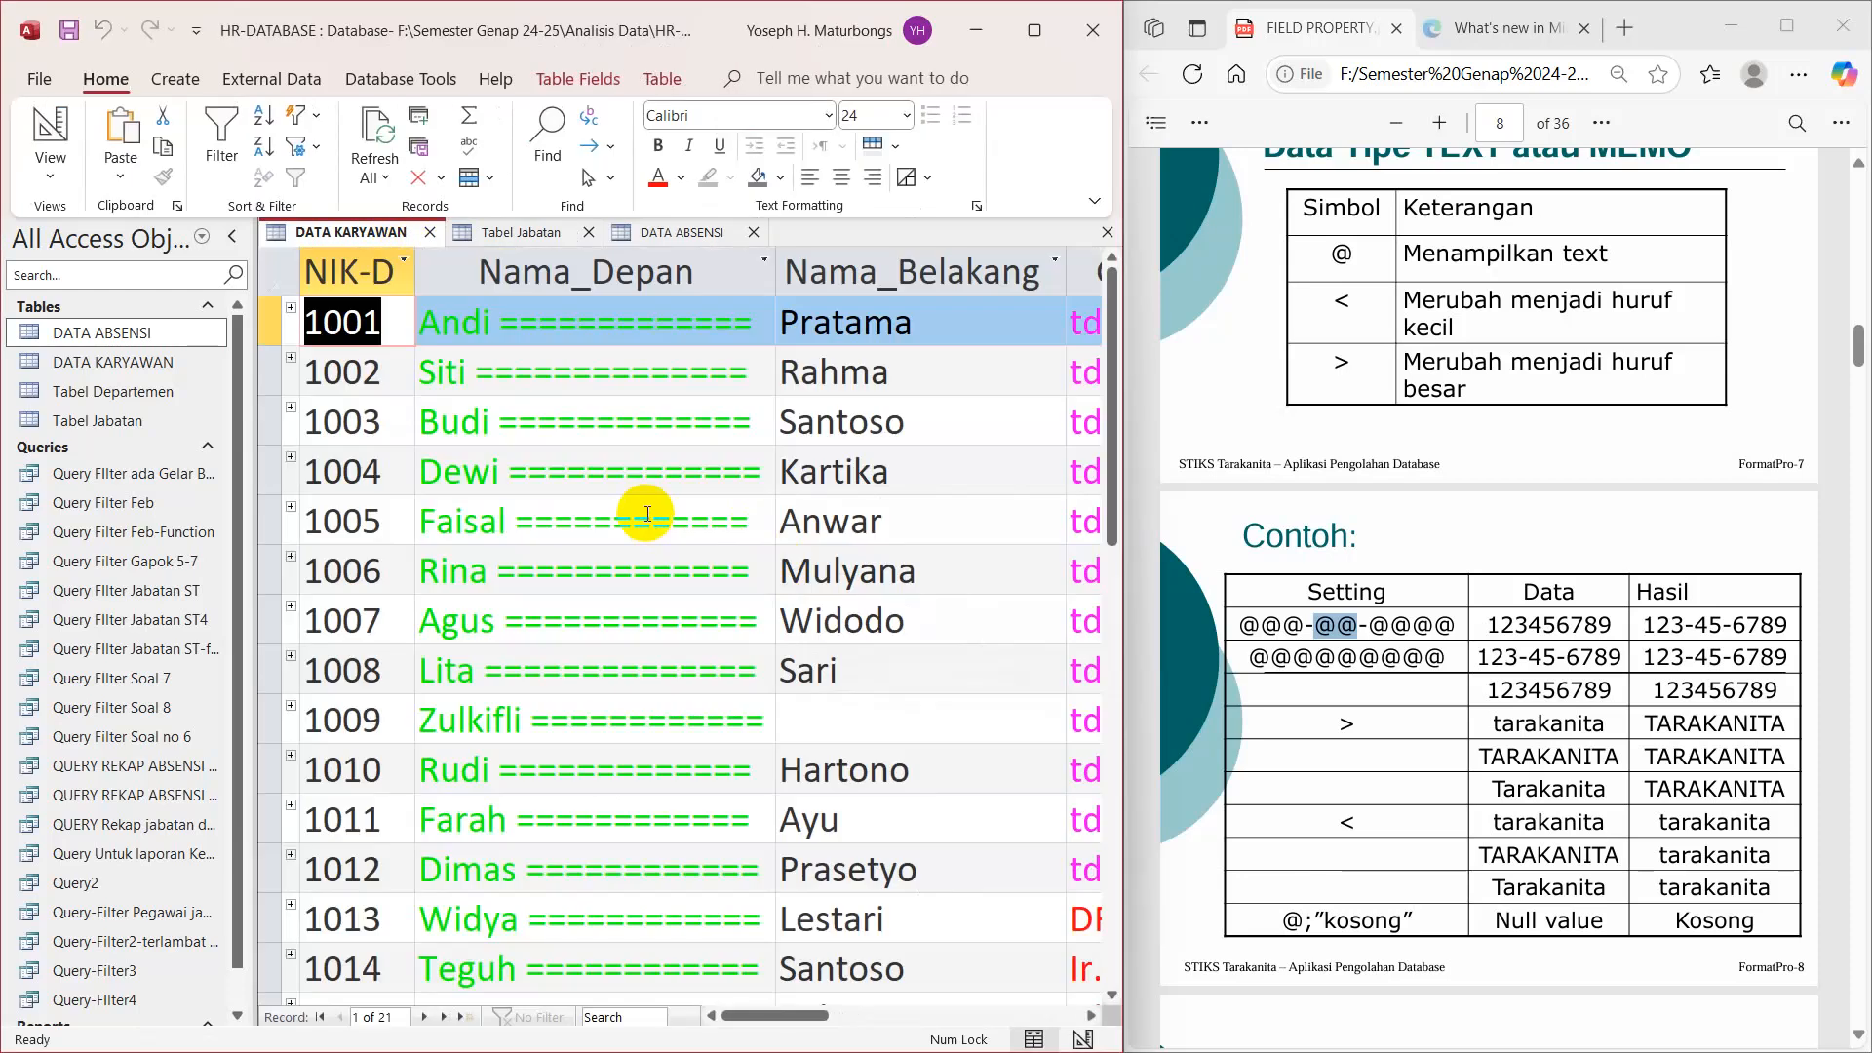
left_click(1091, 1017)
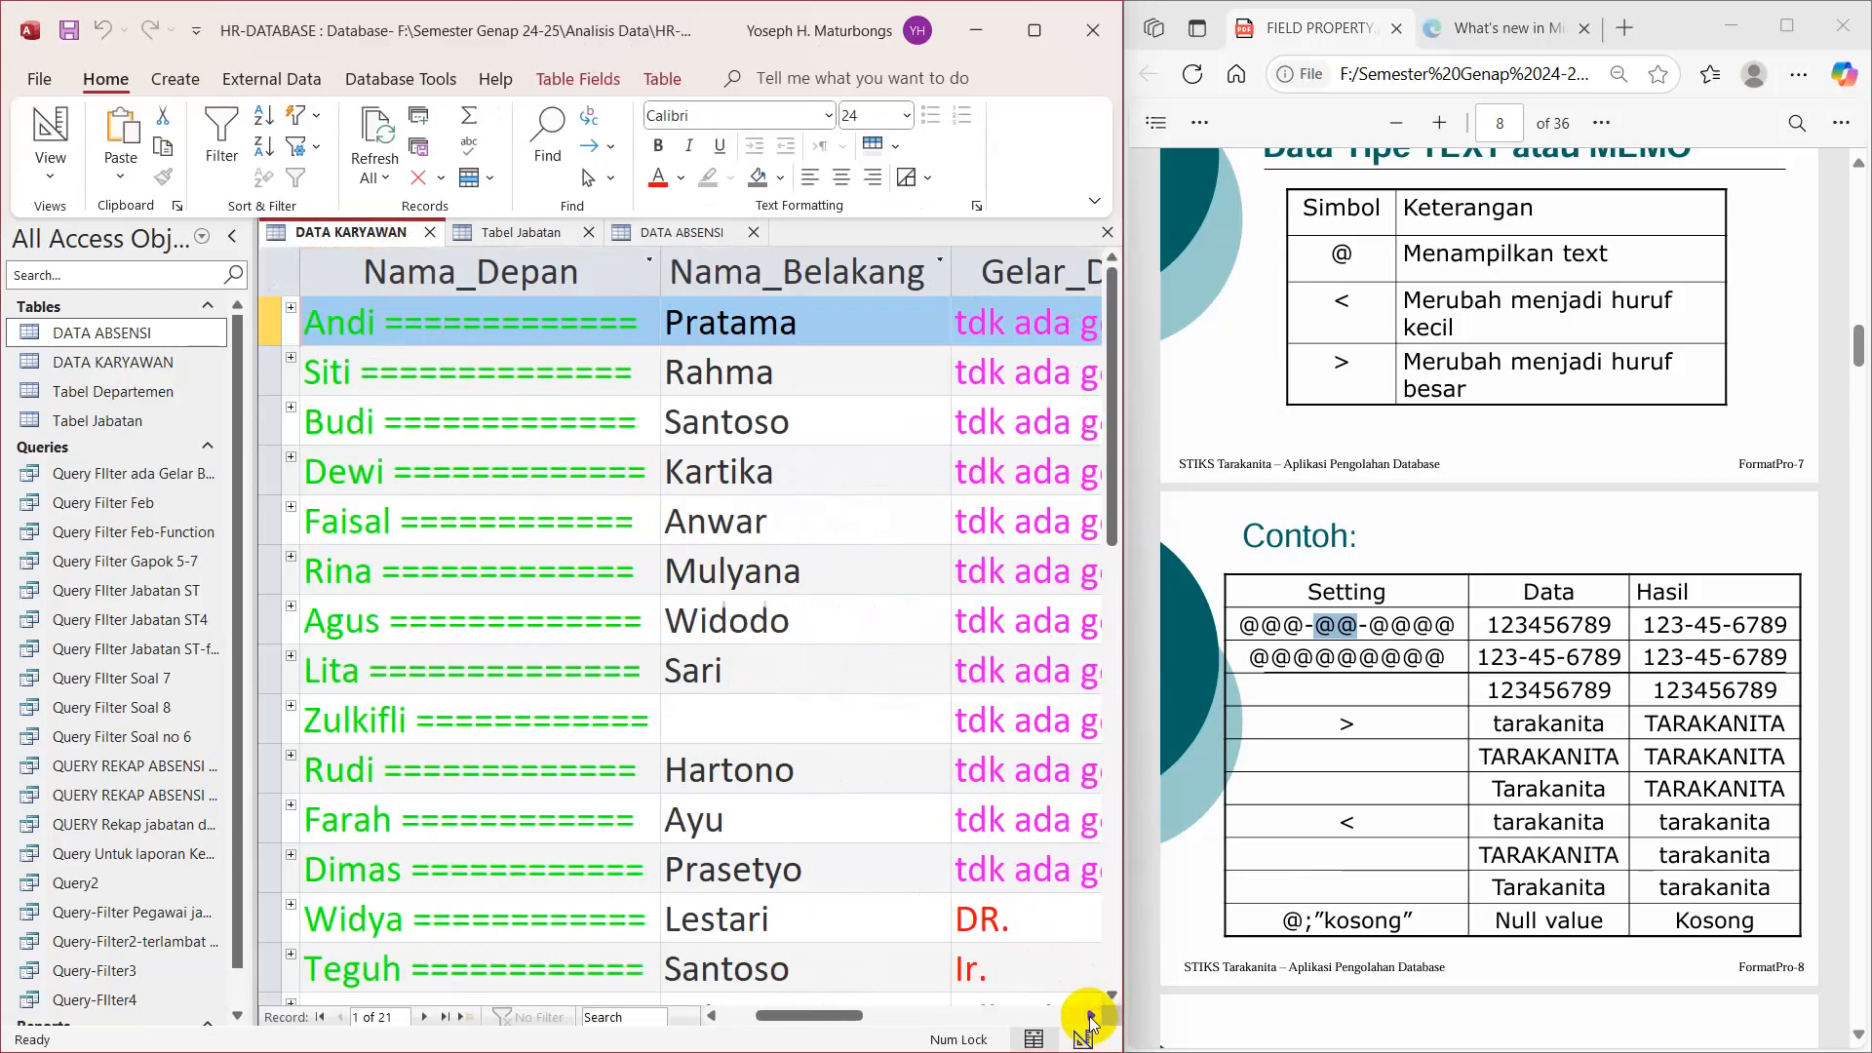
left_click(1091, 1016)
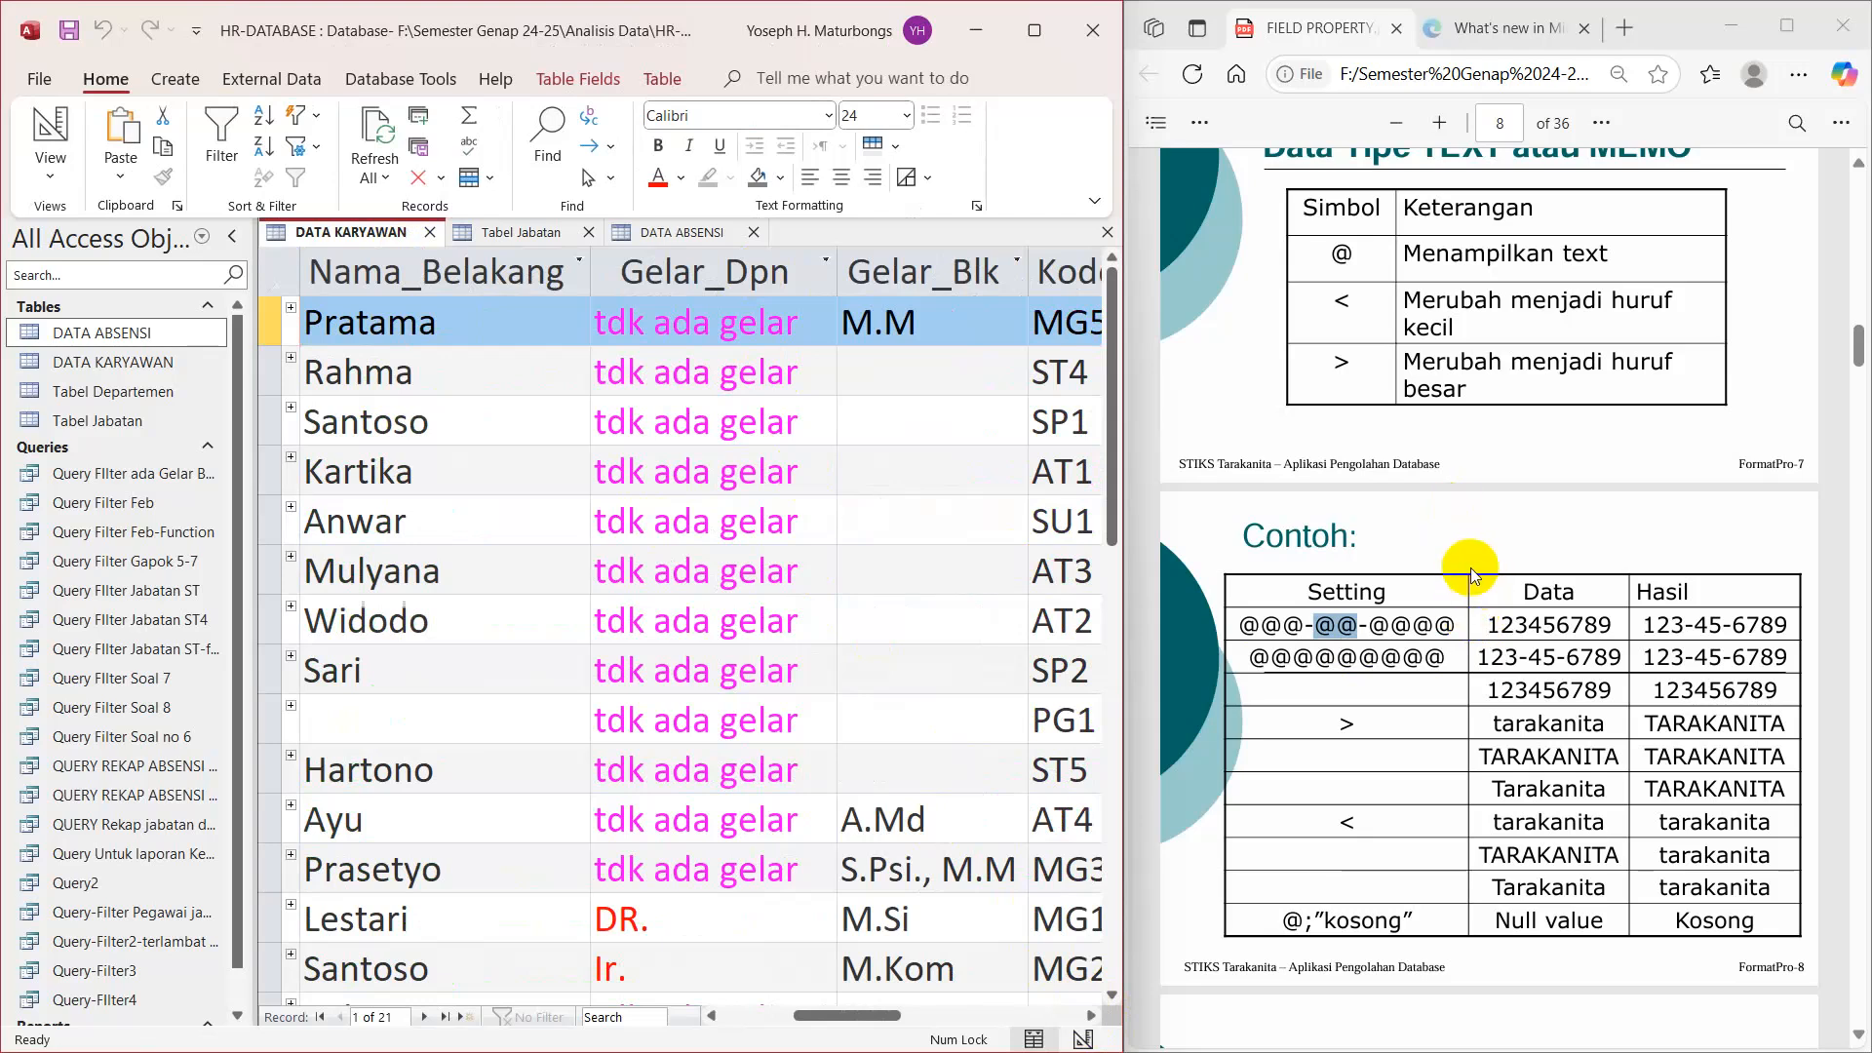
Step: Bring up the Numbers/Currency format slides and add a Number field named Jumlah Anak to the DATA KARYAWAN design
scroll(1470, 568, "down", 6)
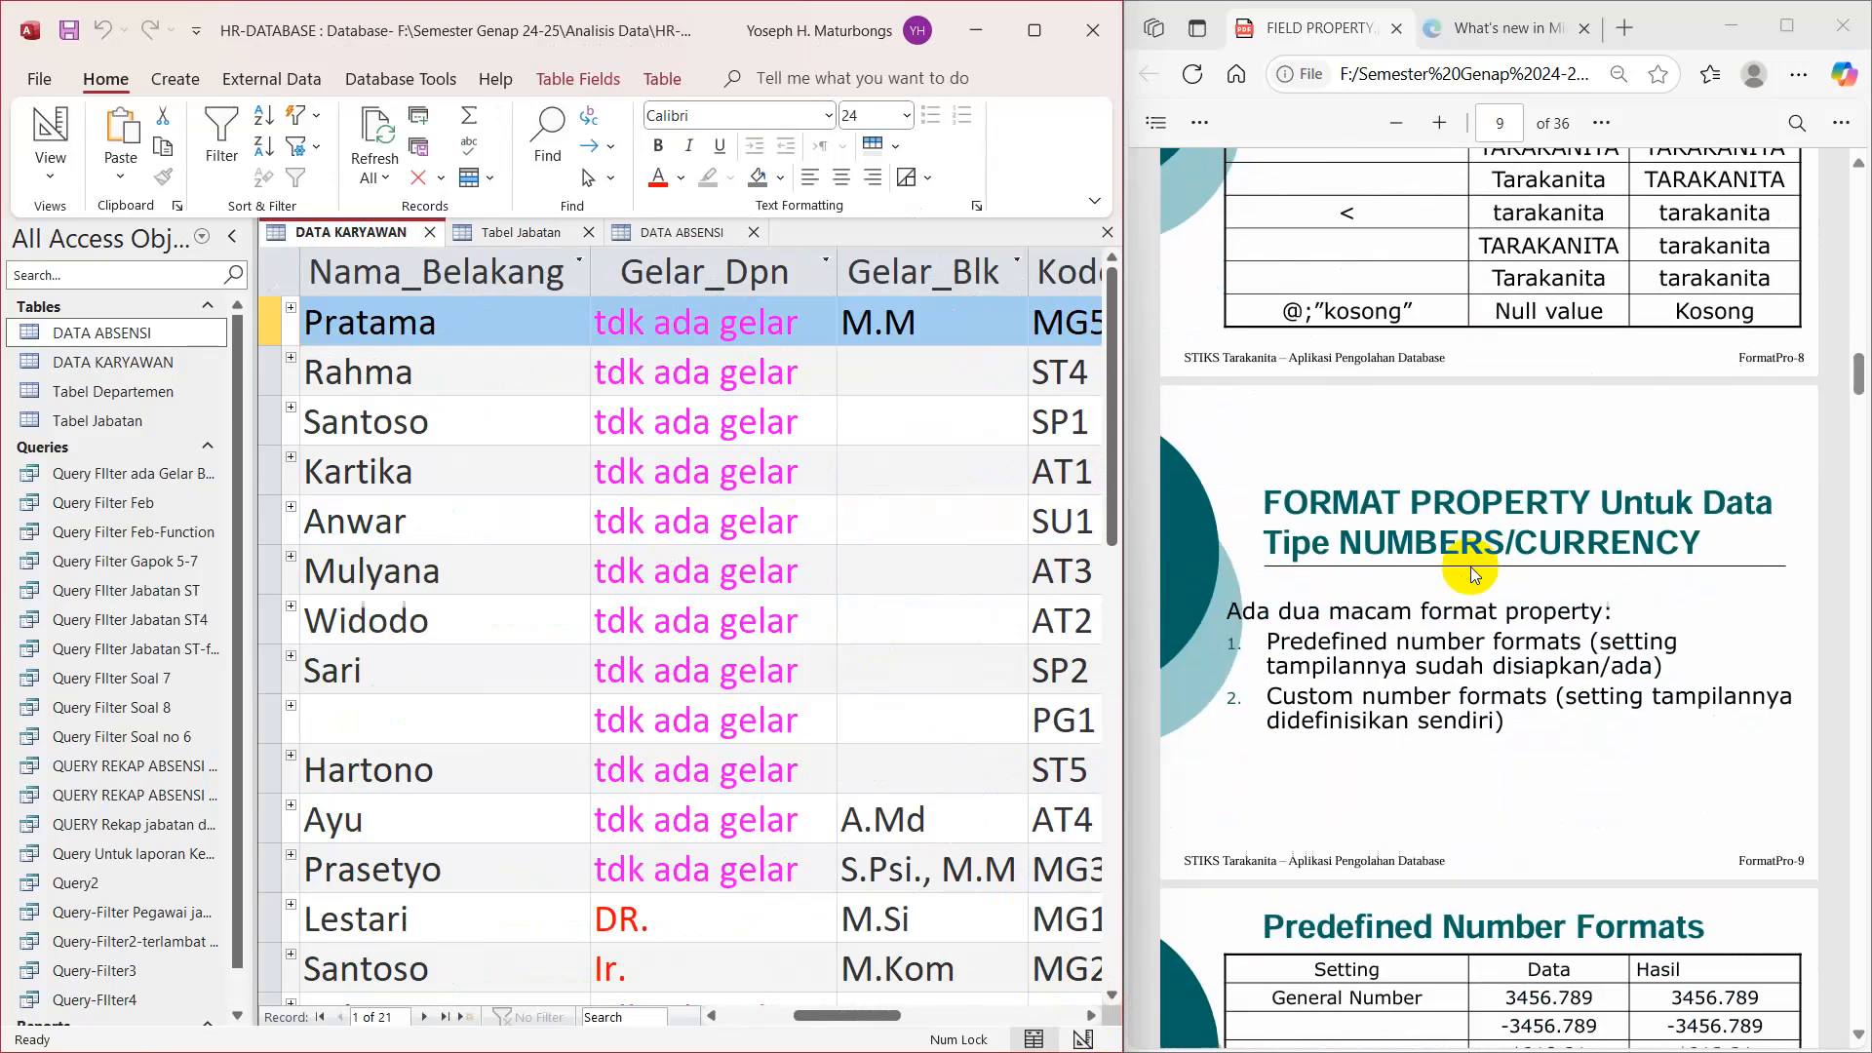
scroll(1470, 566, "down", 3)
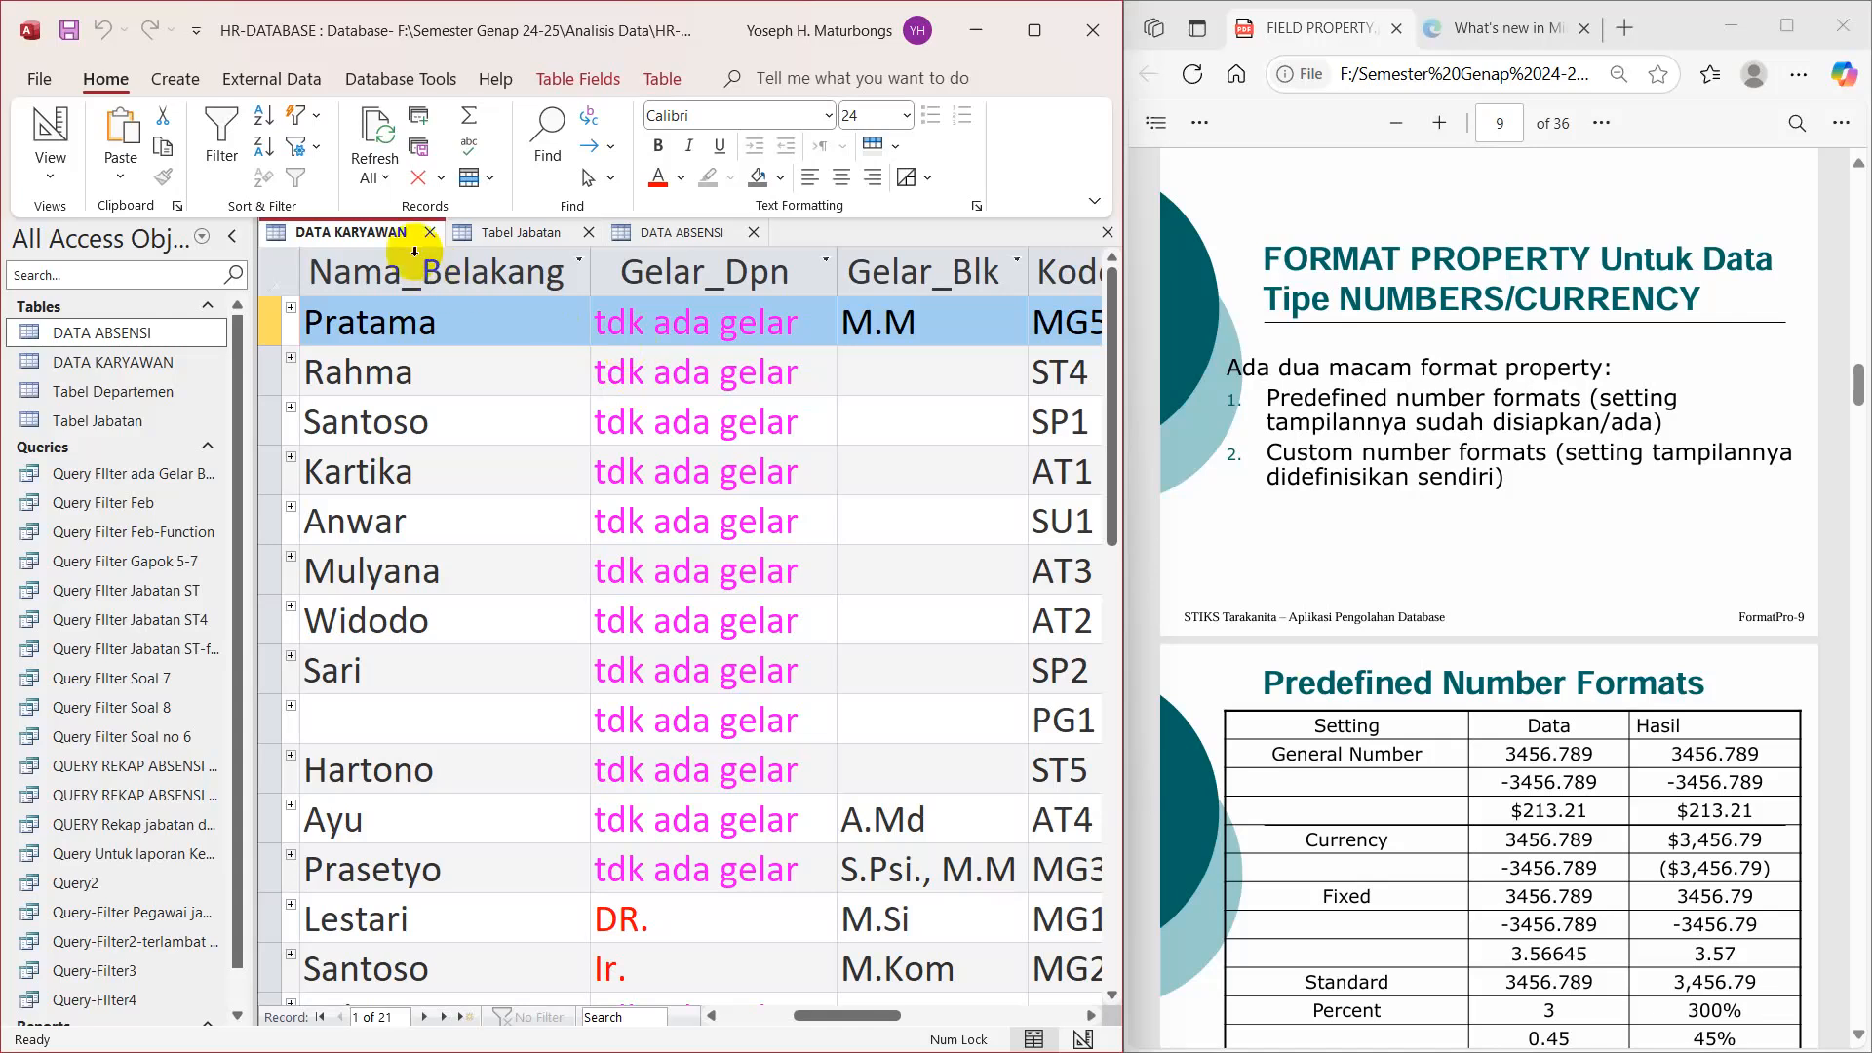
right_click(383, 234)
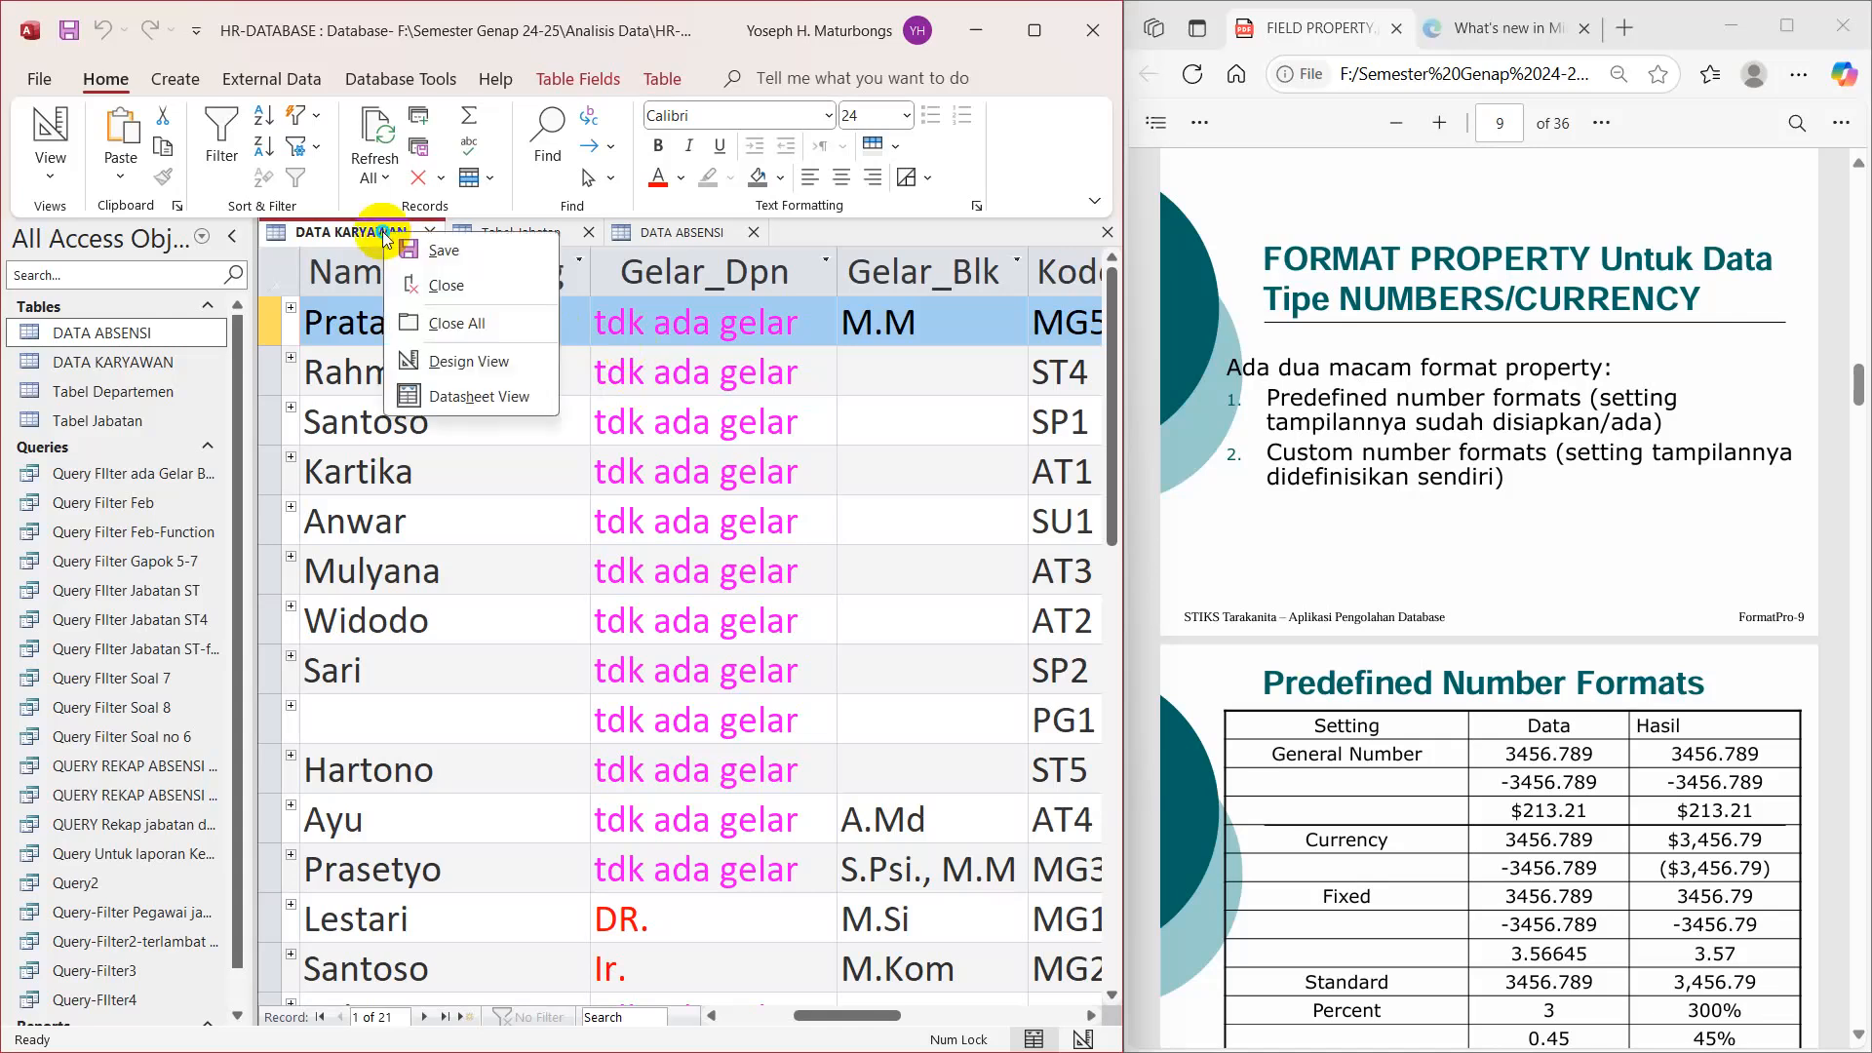
left_click(467, 363)
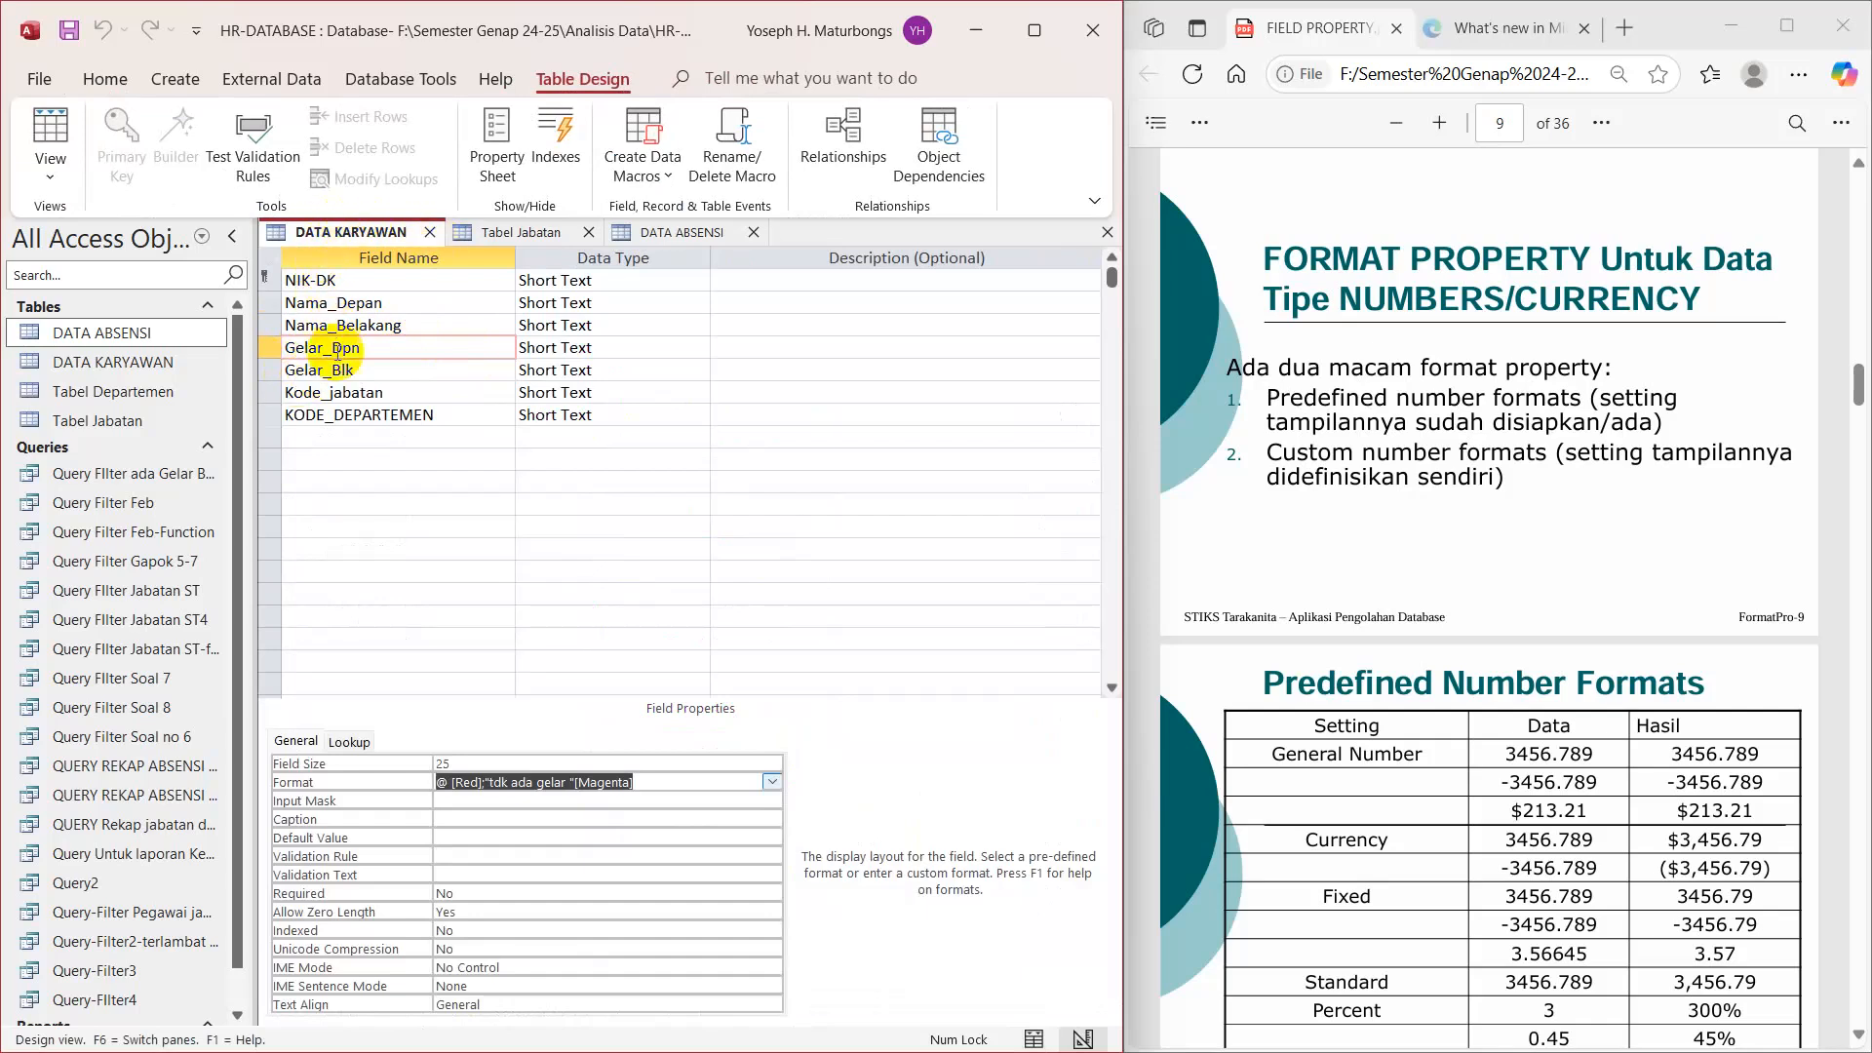
left_click(311, 438)
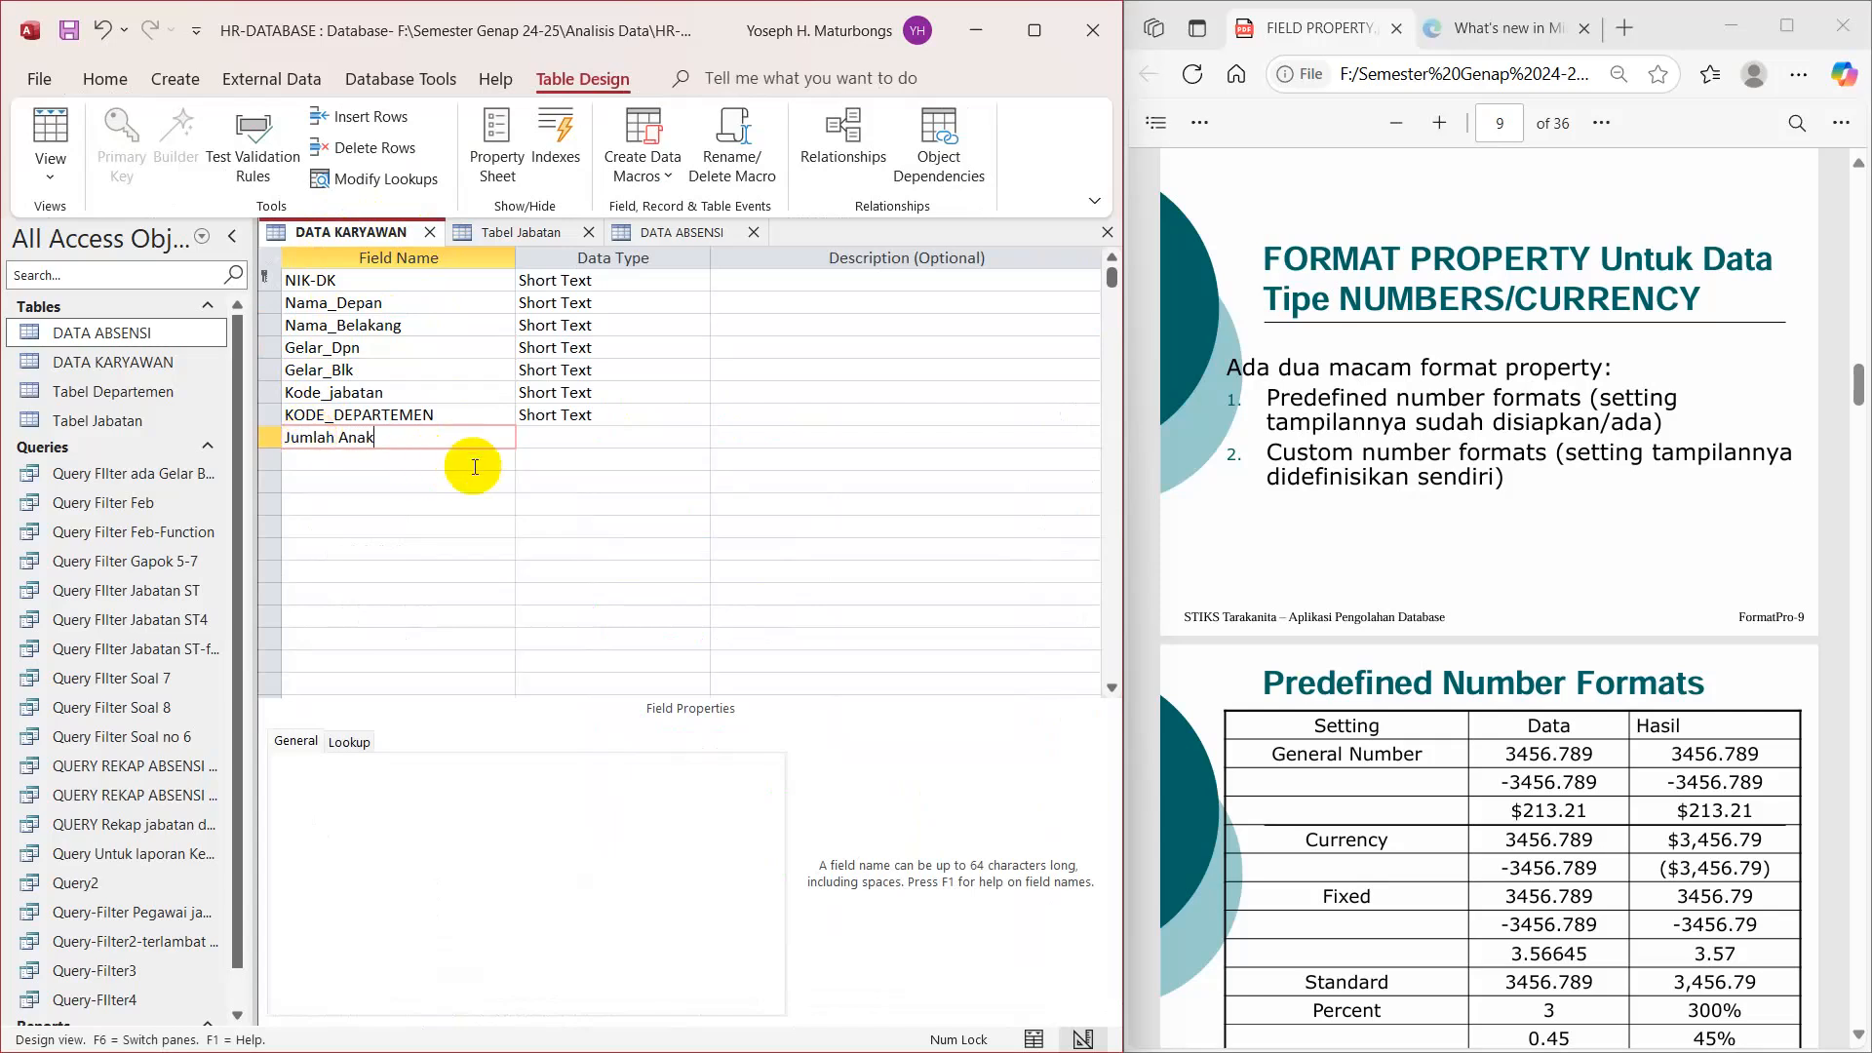
left_click(532, 440)
left_click(699, 437)
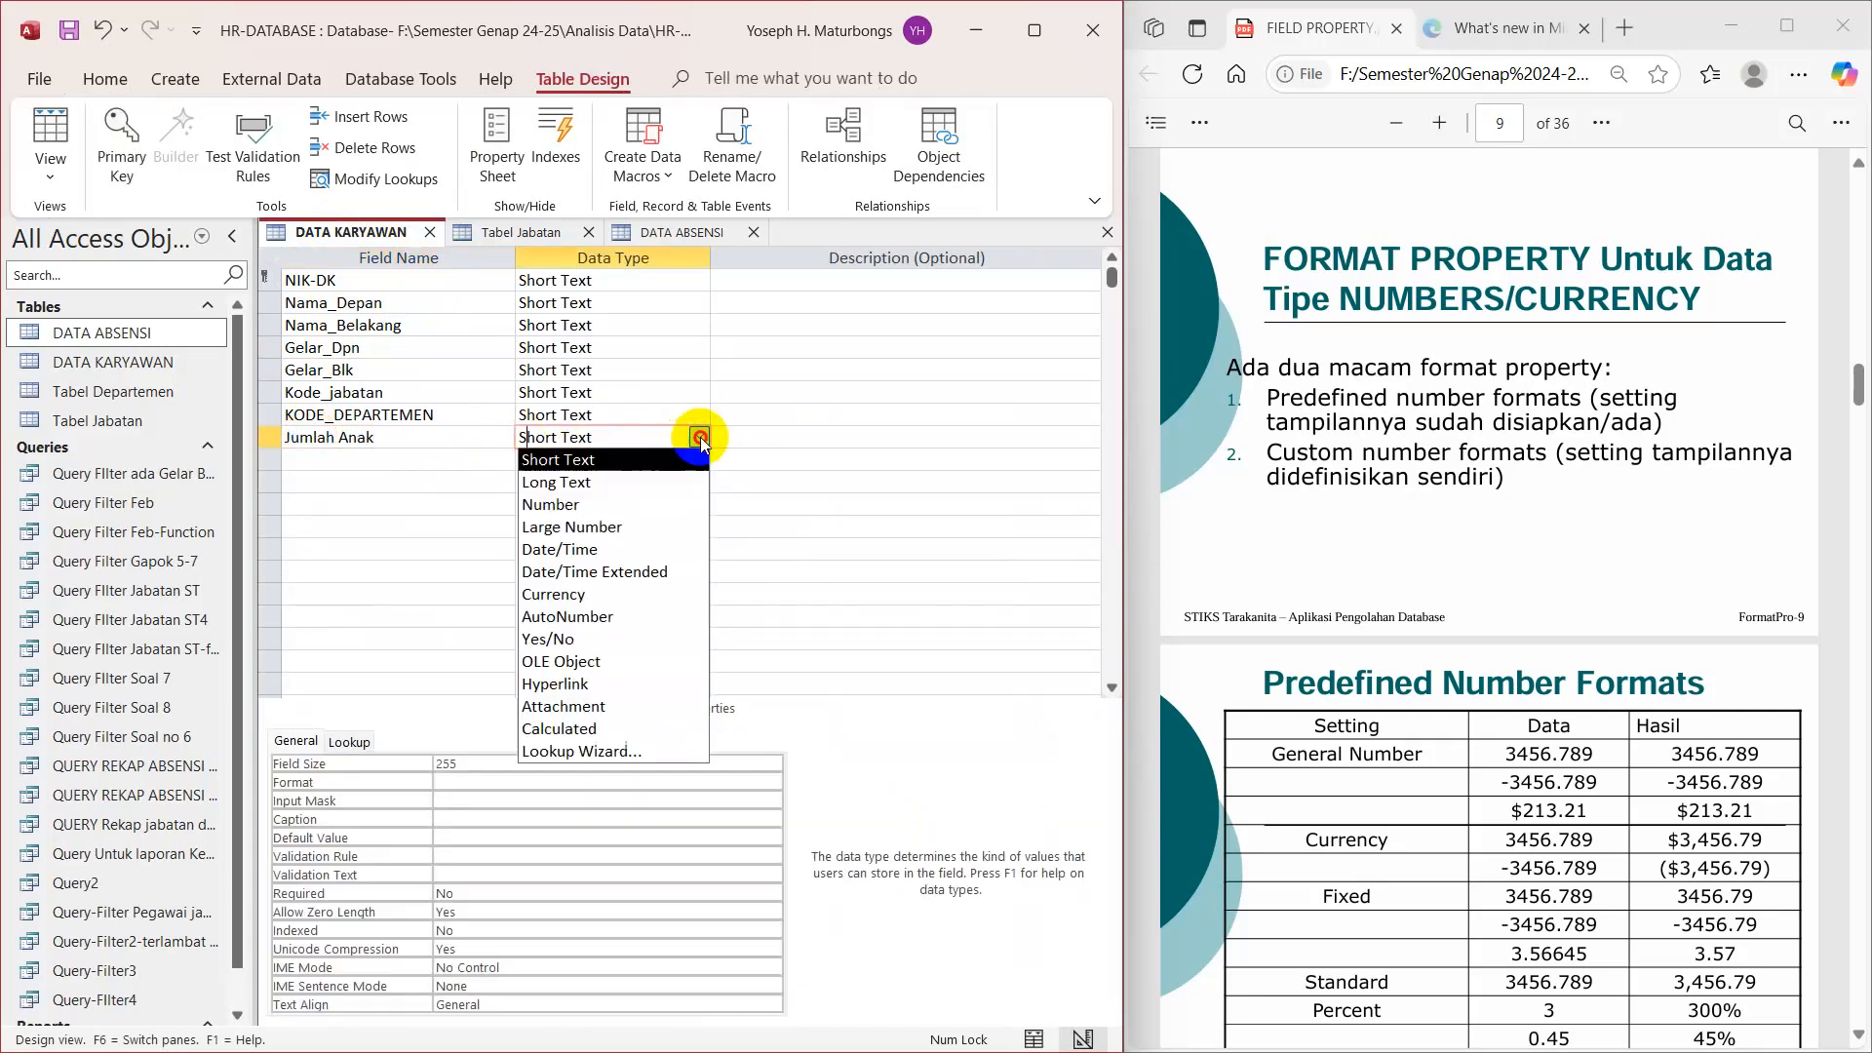
left_click(600, 507)
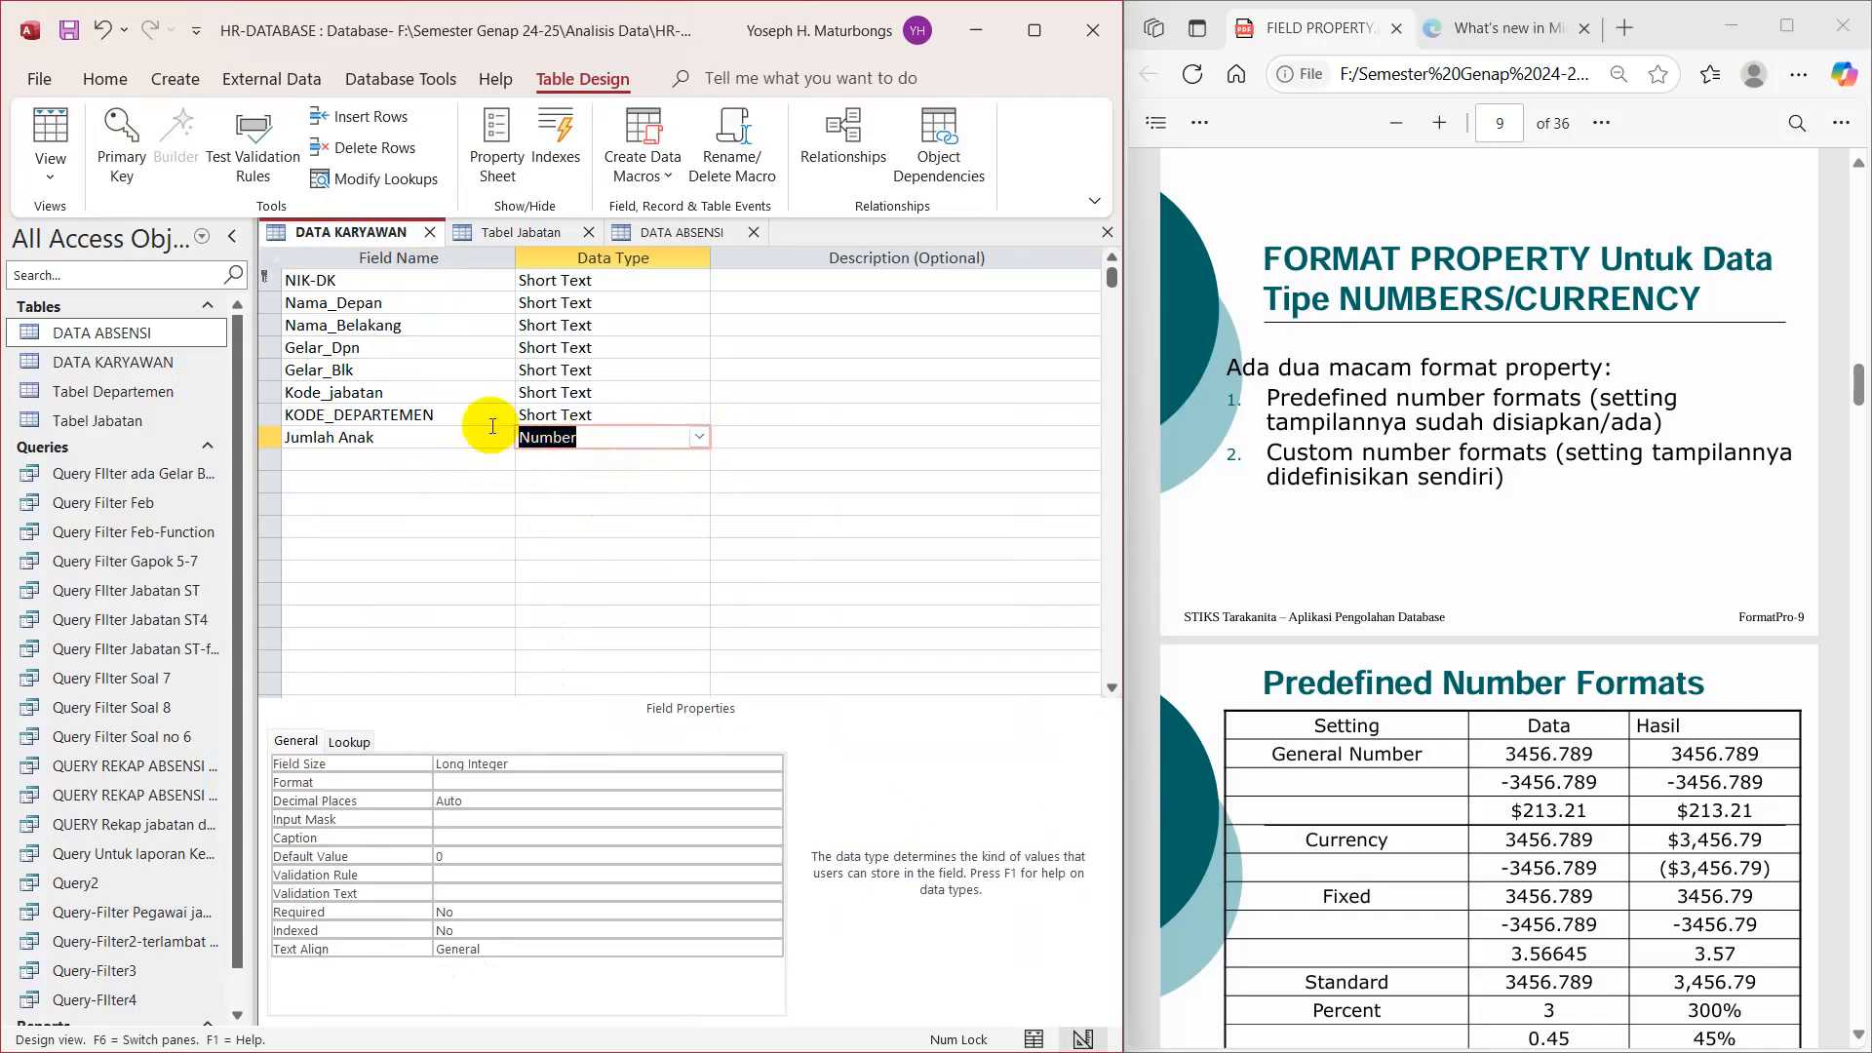
Step: Set the Field Size of Jumlah Anak to Byte
left_click(518, 763)
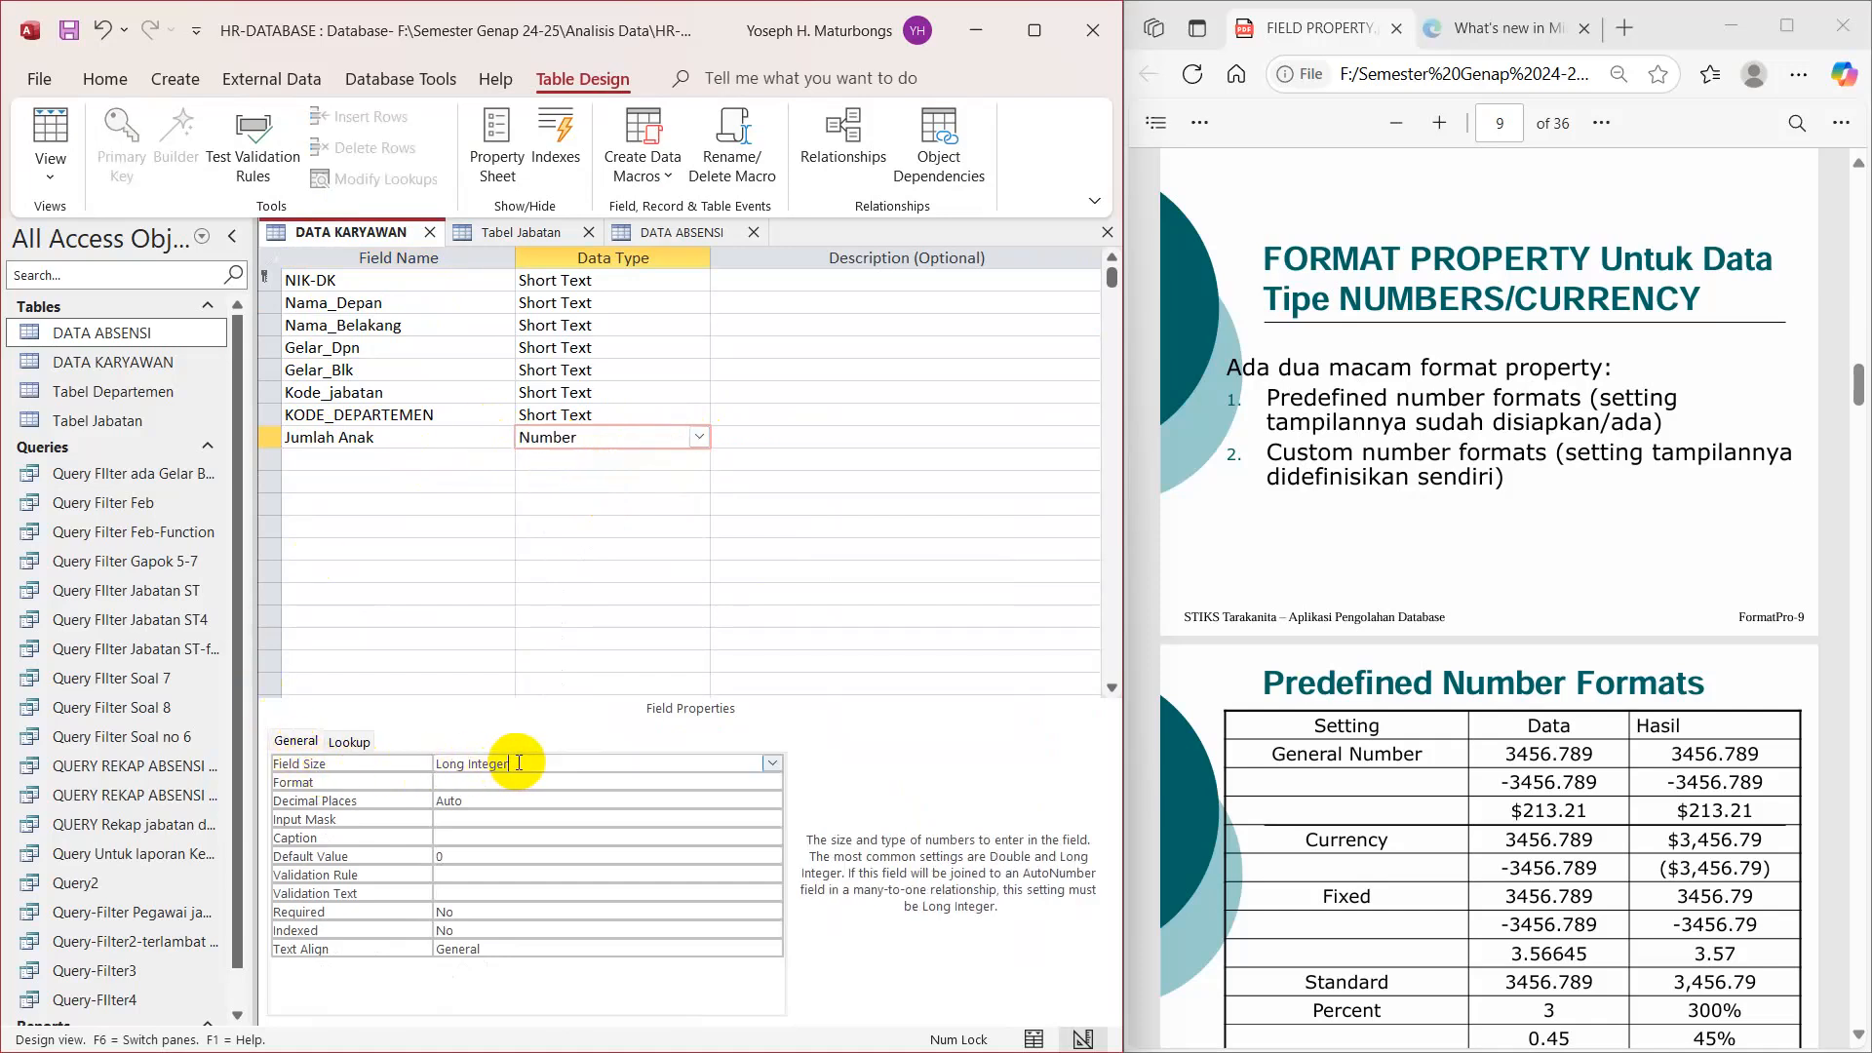
left_click(773, 764)
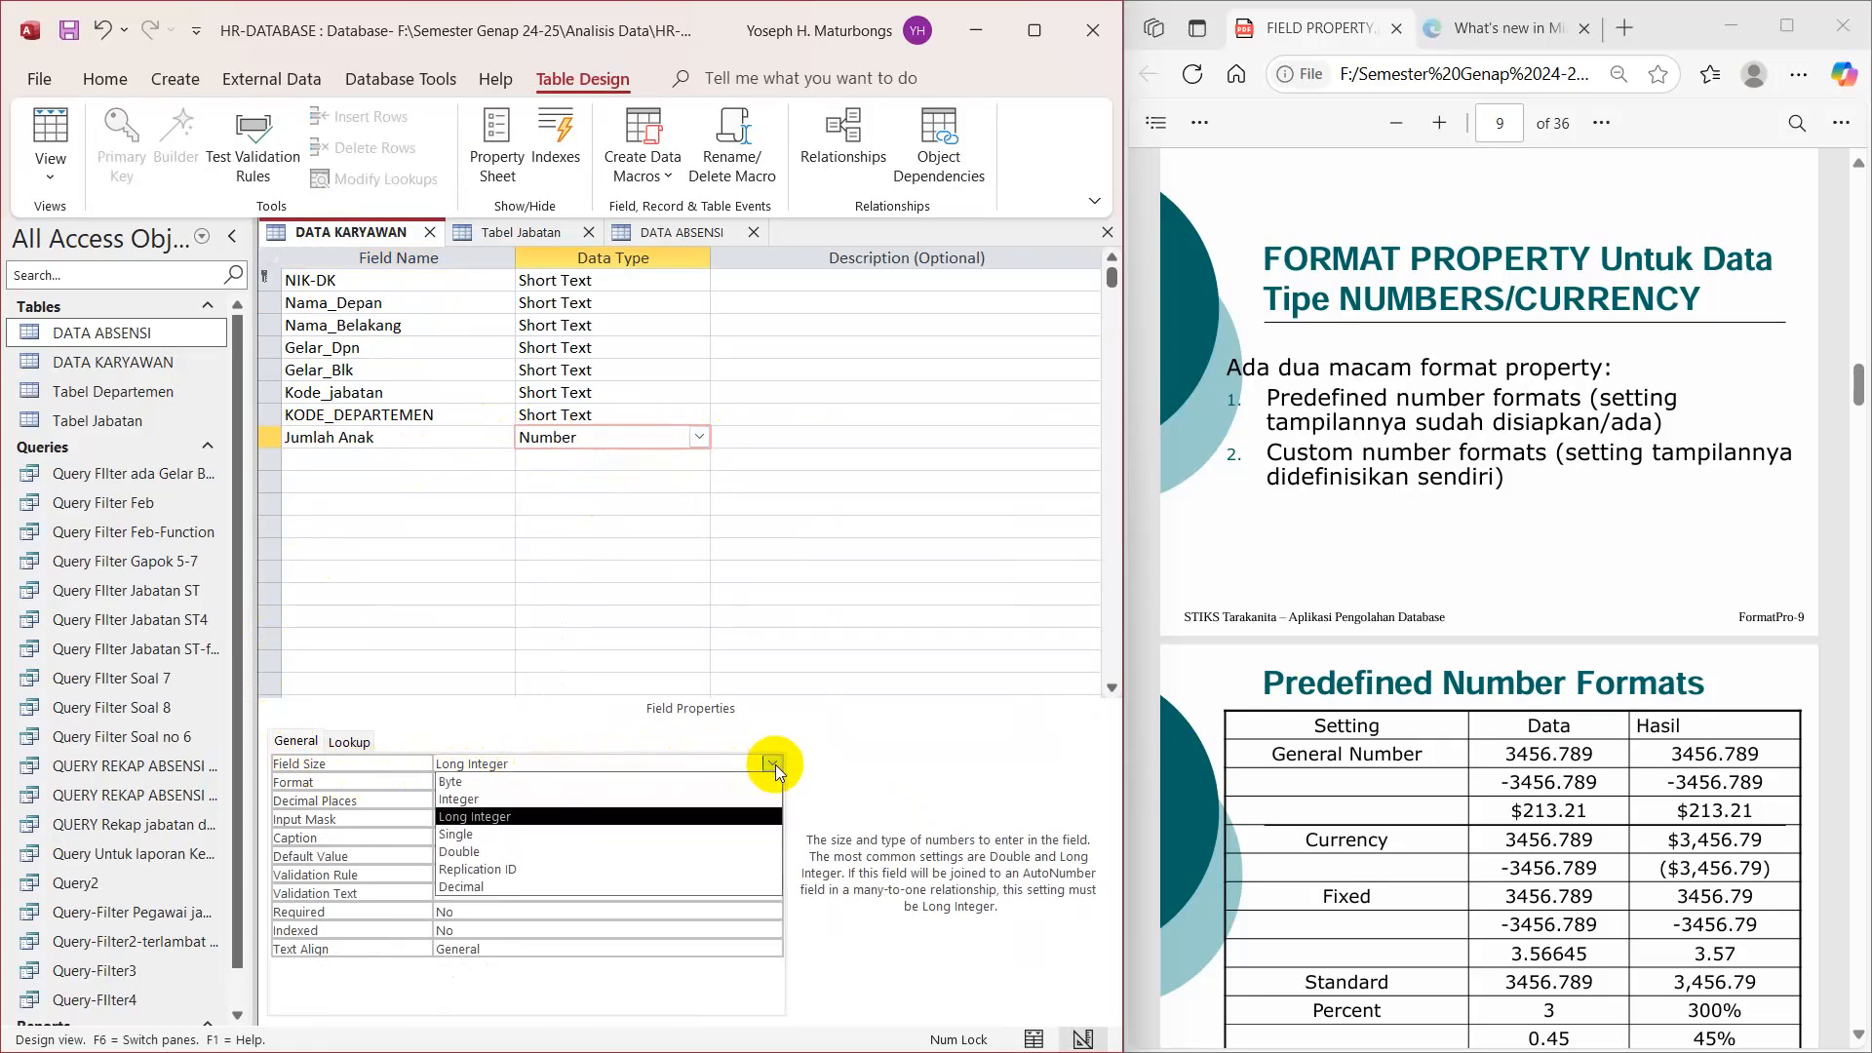
left_click(495, 781)
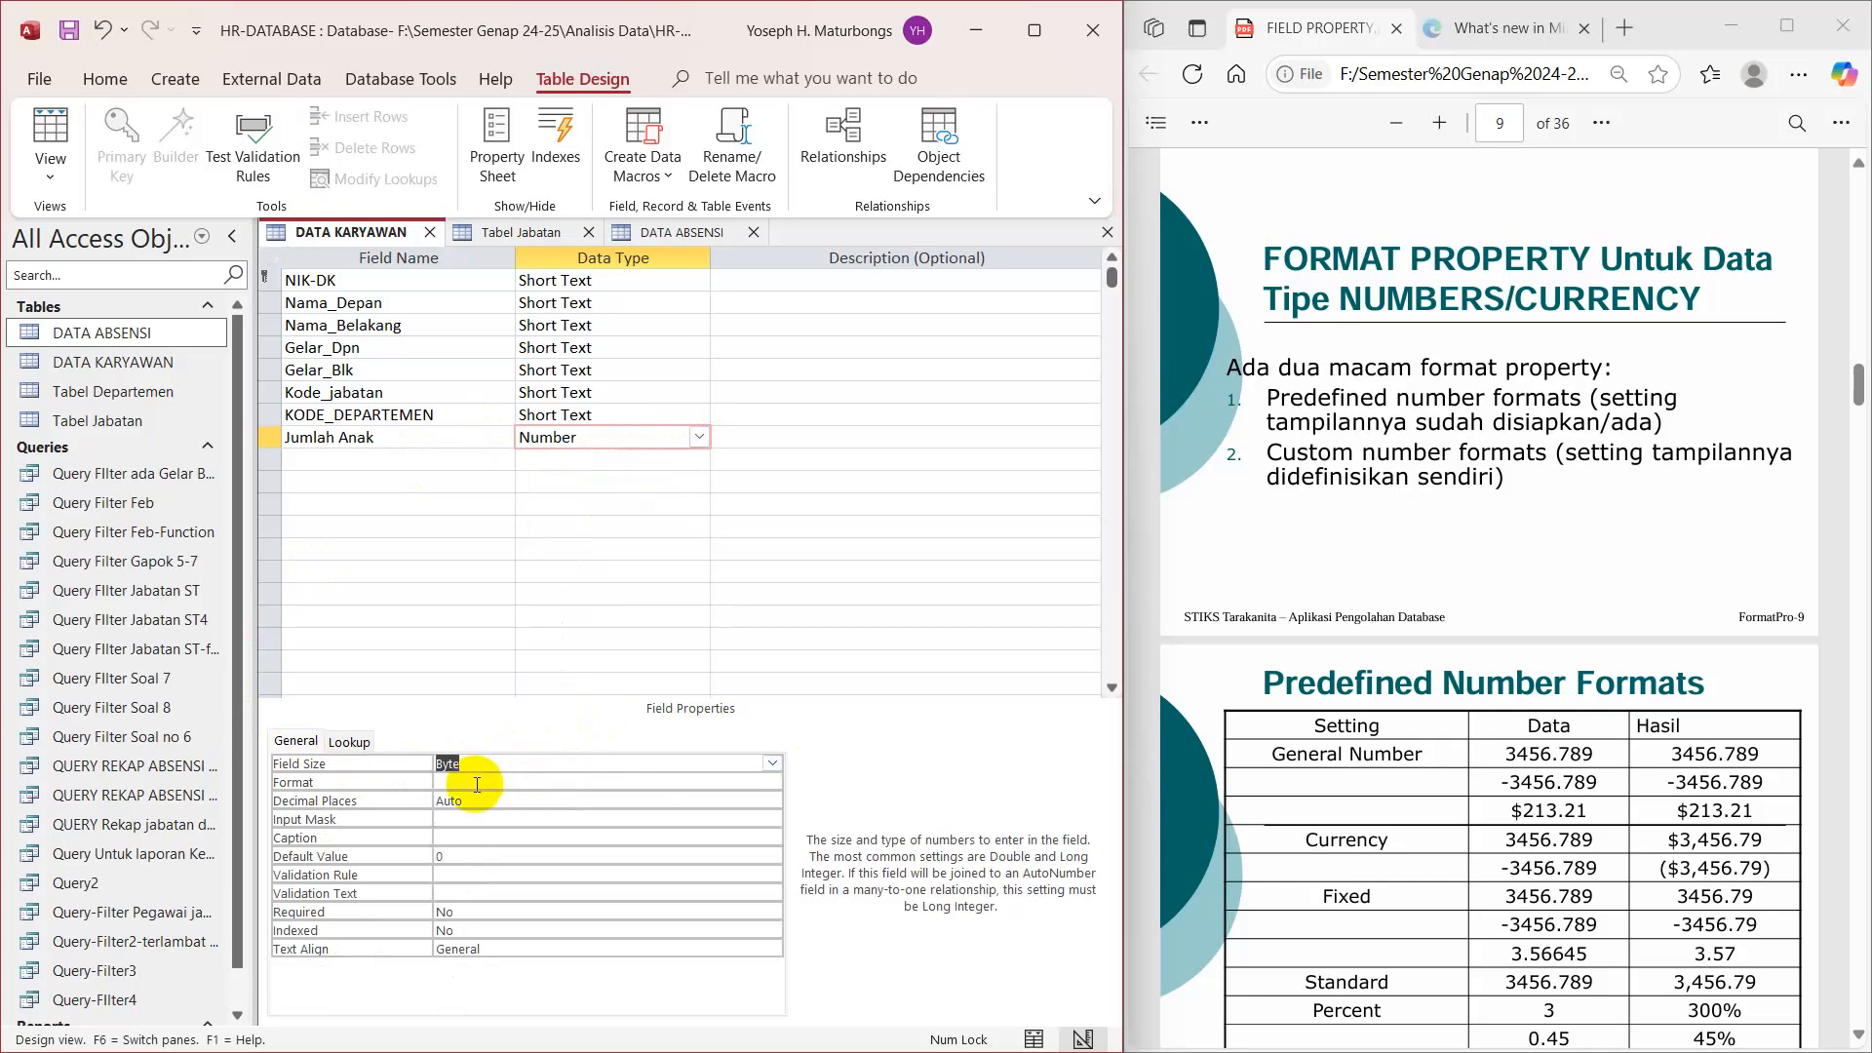
left_click(476, 785)
left_click(682, 764)
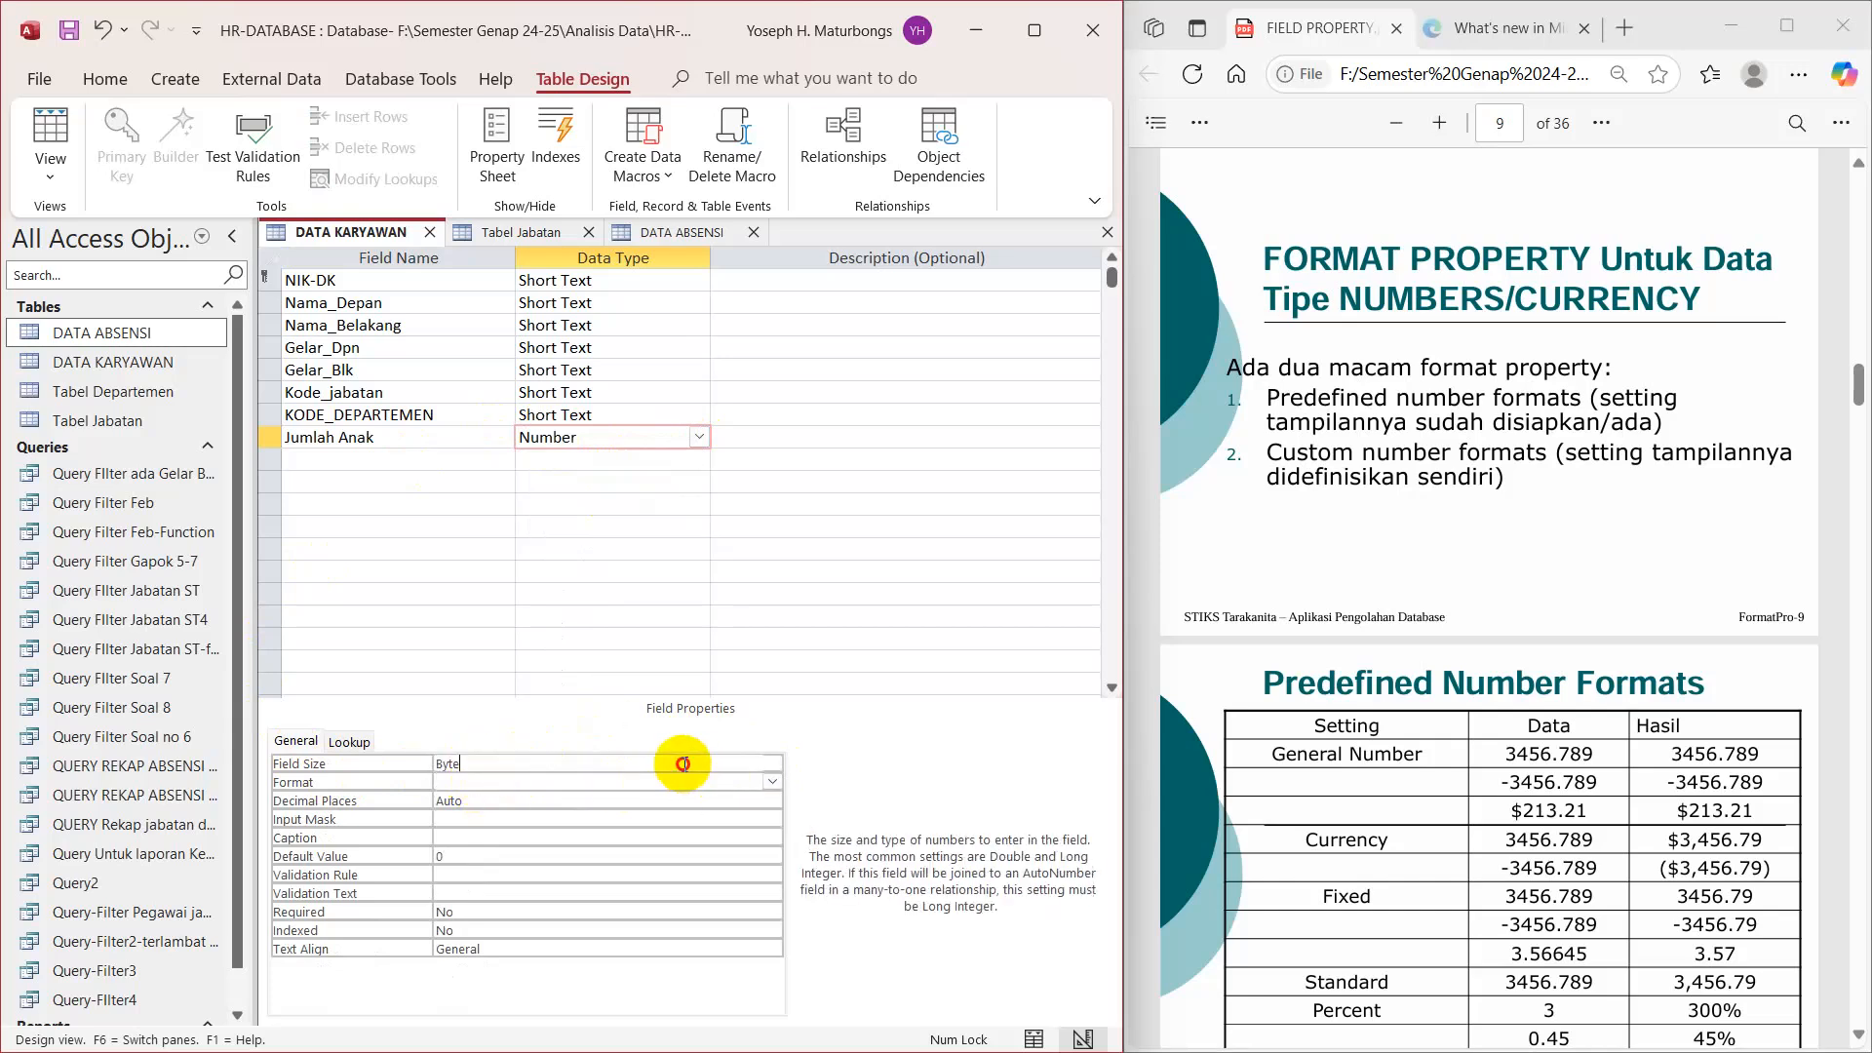
left_click(775, 763)
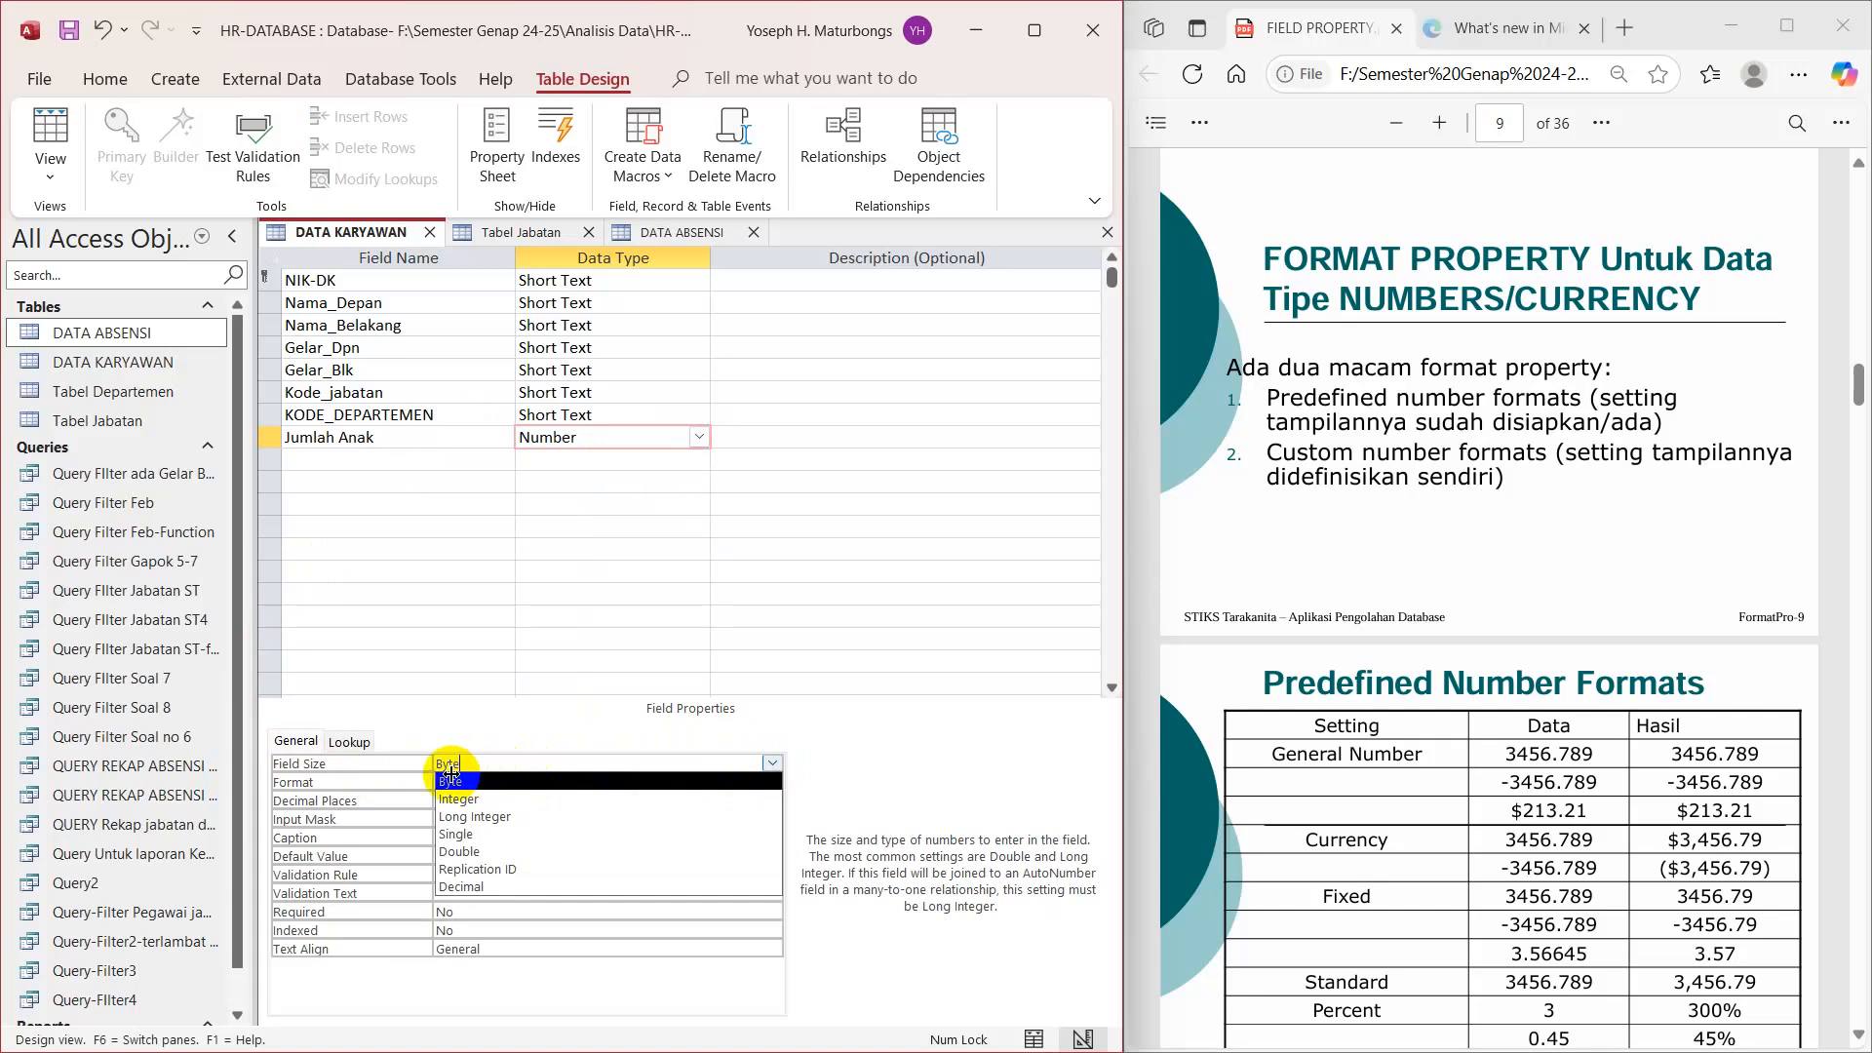
Step: Review the predefined number formats offered for the Format property of Jumlah Anak alongside the slide's table
left_click(395, 783)
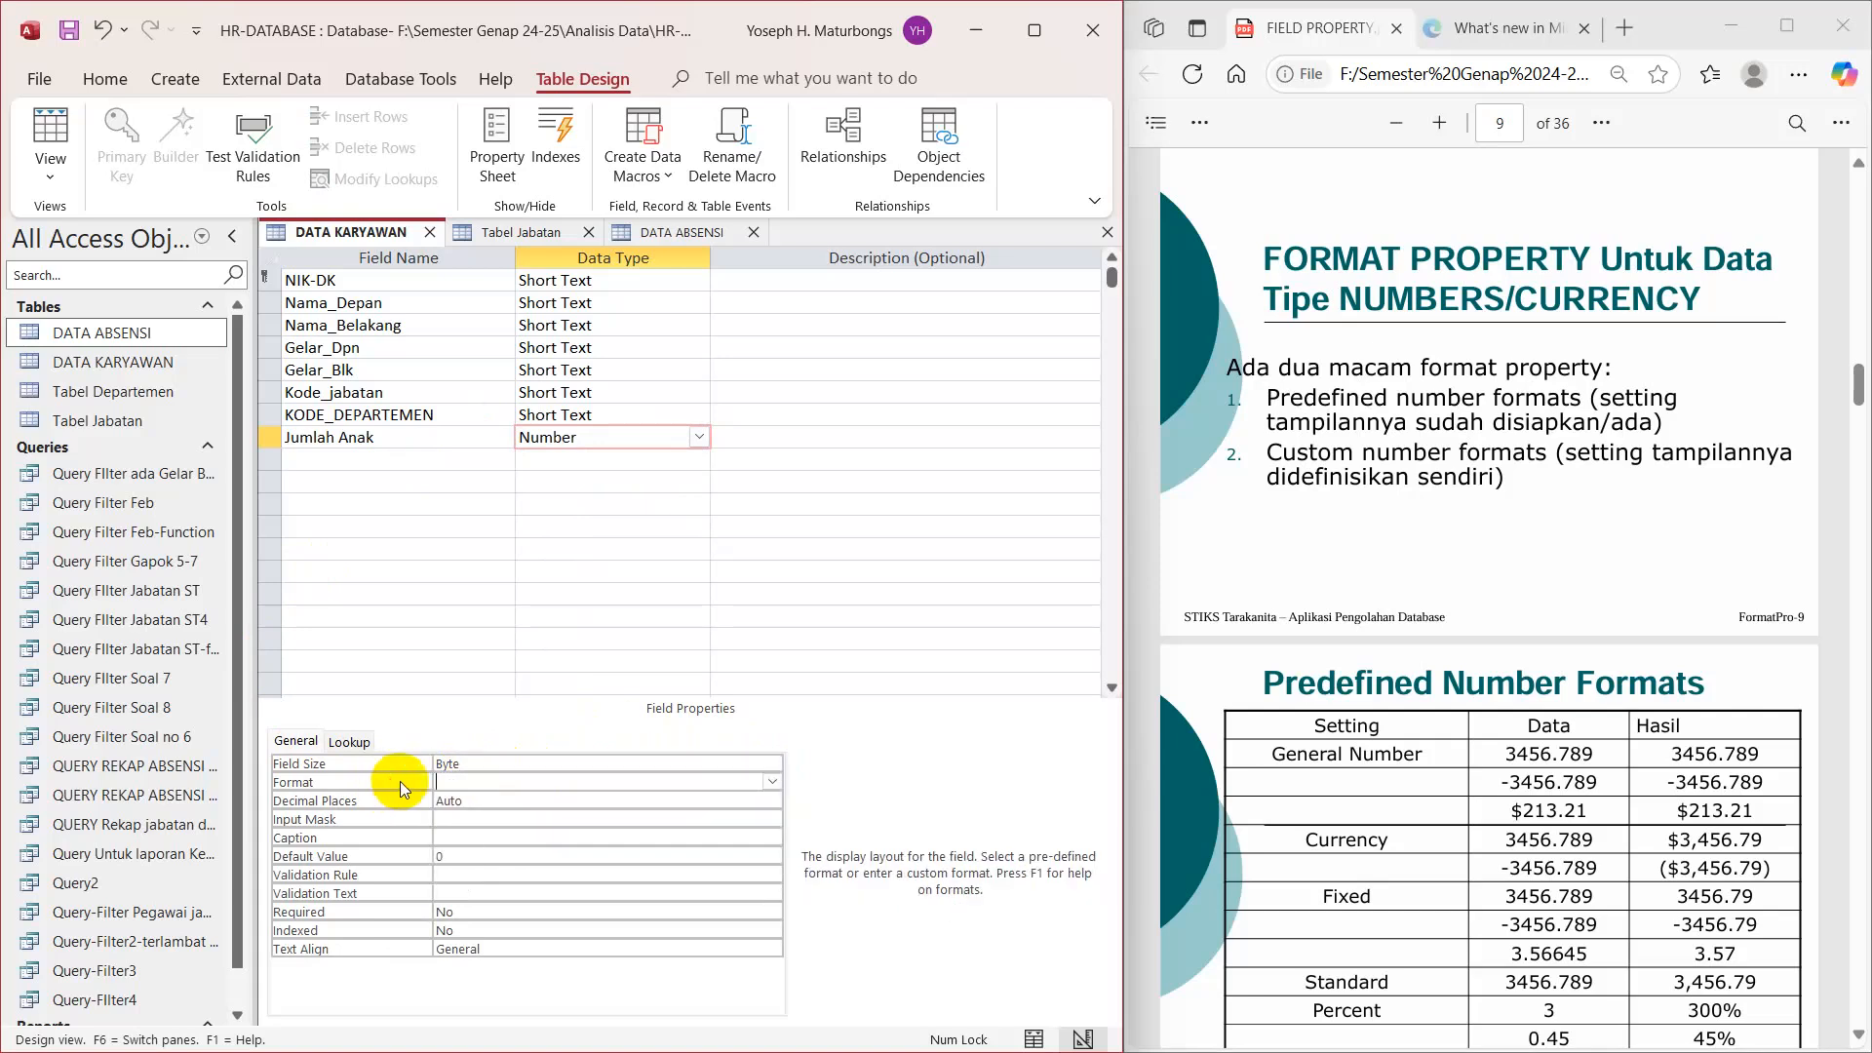
left_click(770, 782)
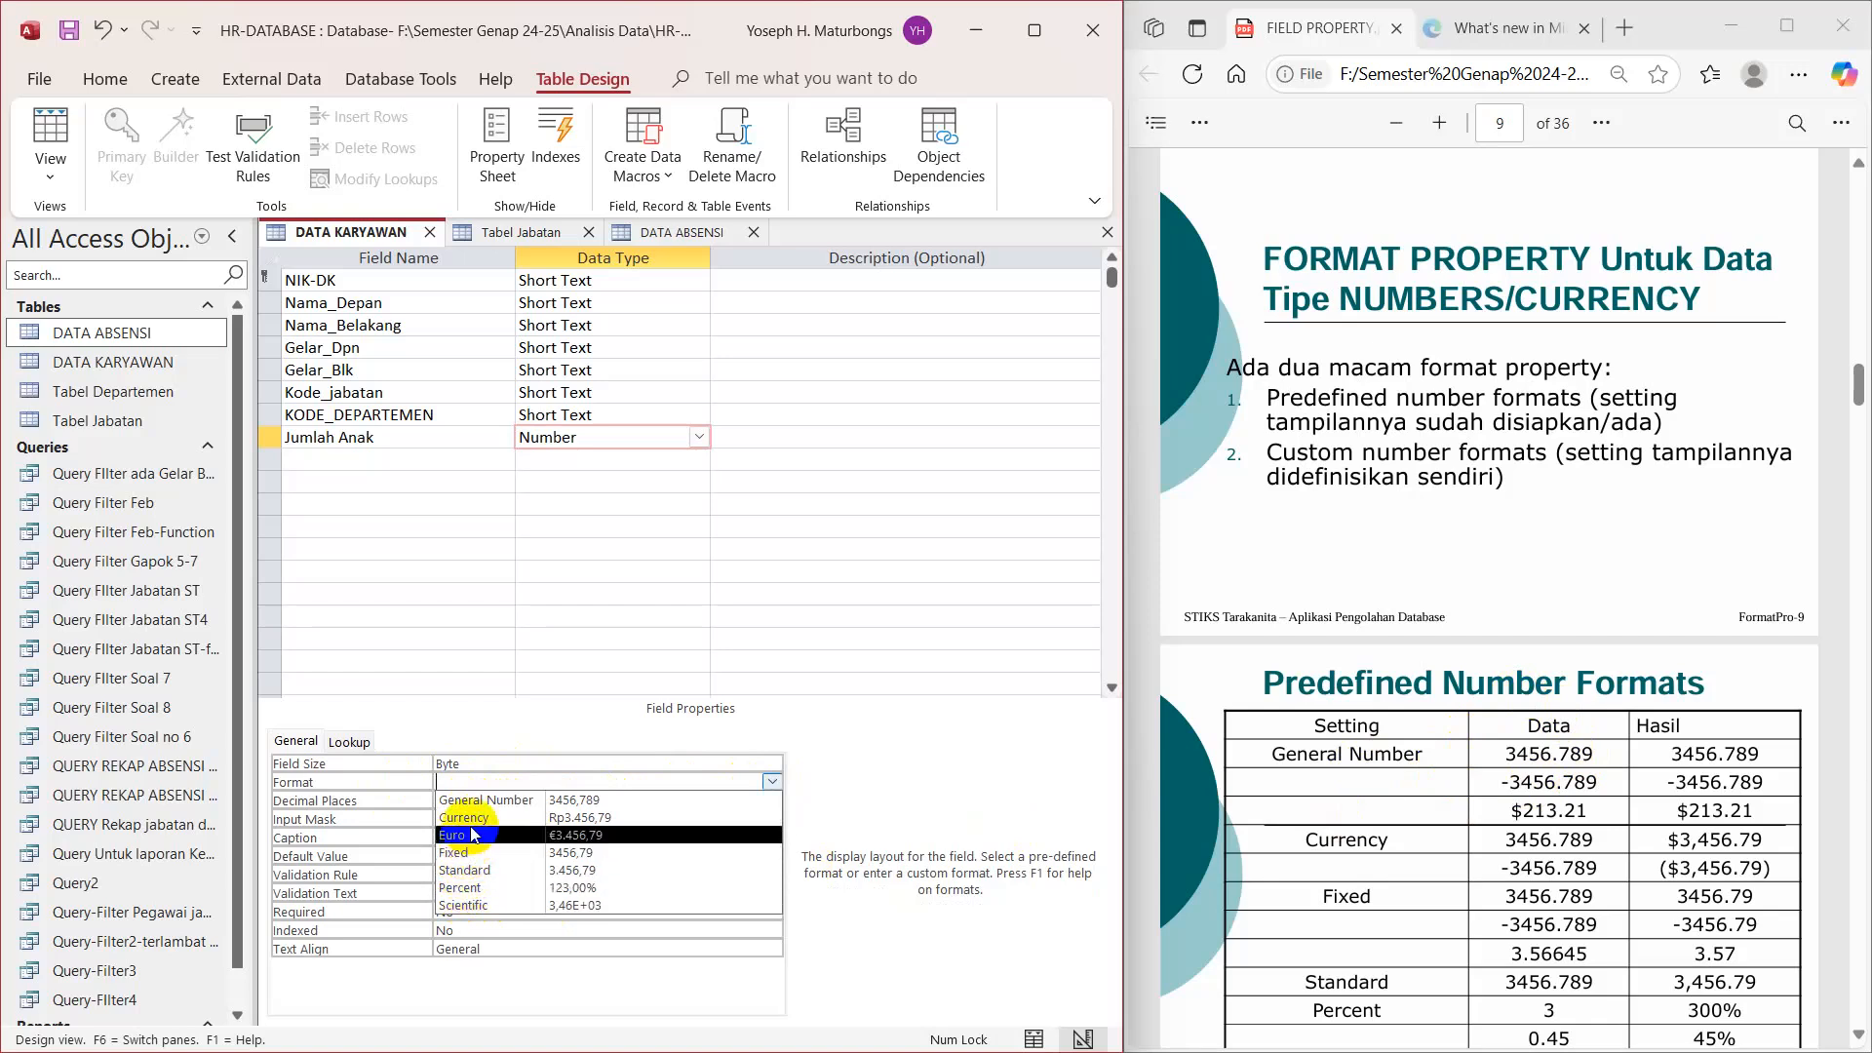
left_click(483, 763)
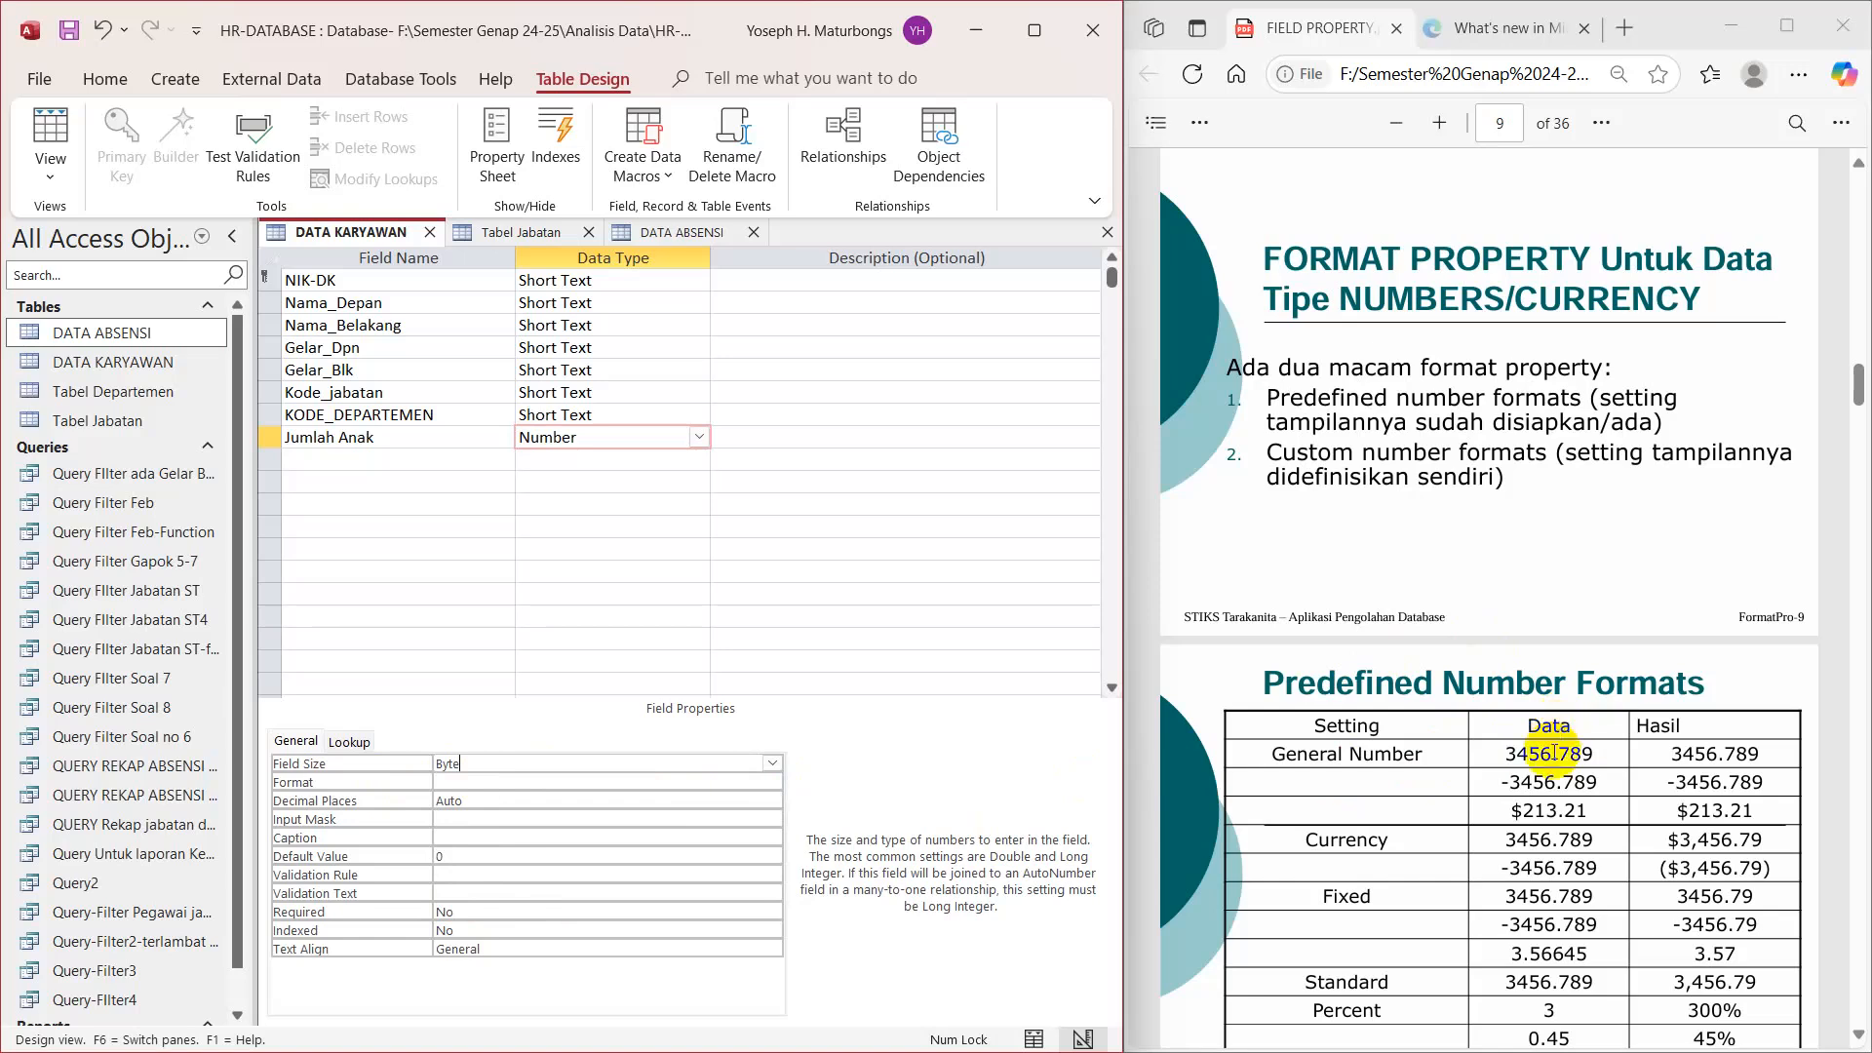
left_click(653, 779)
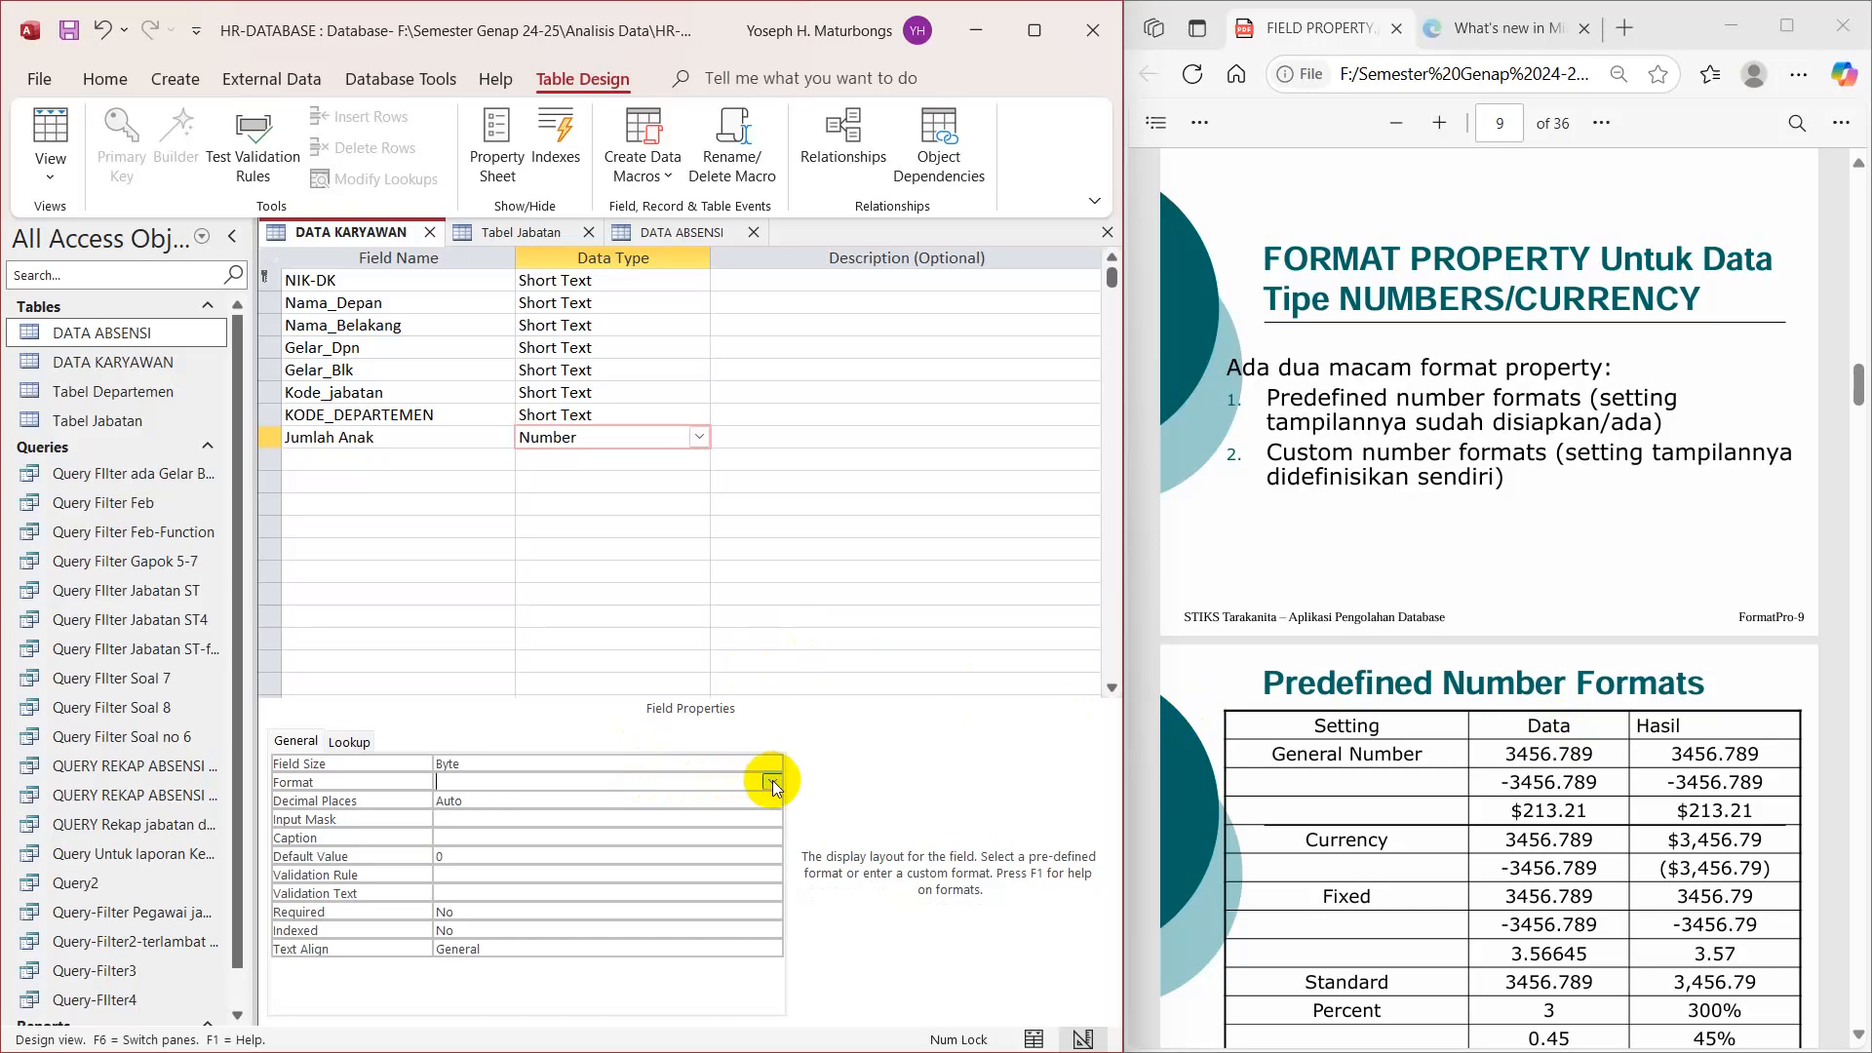
left_click(770, 782)
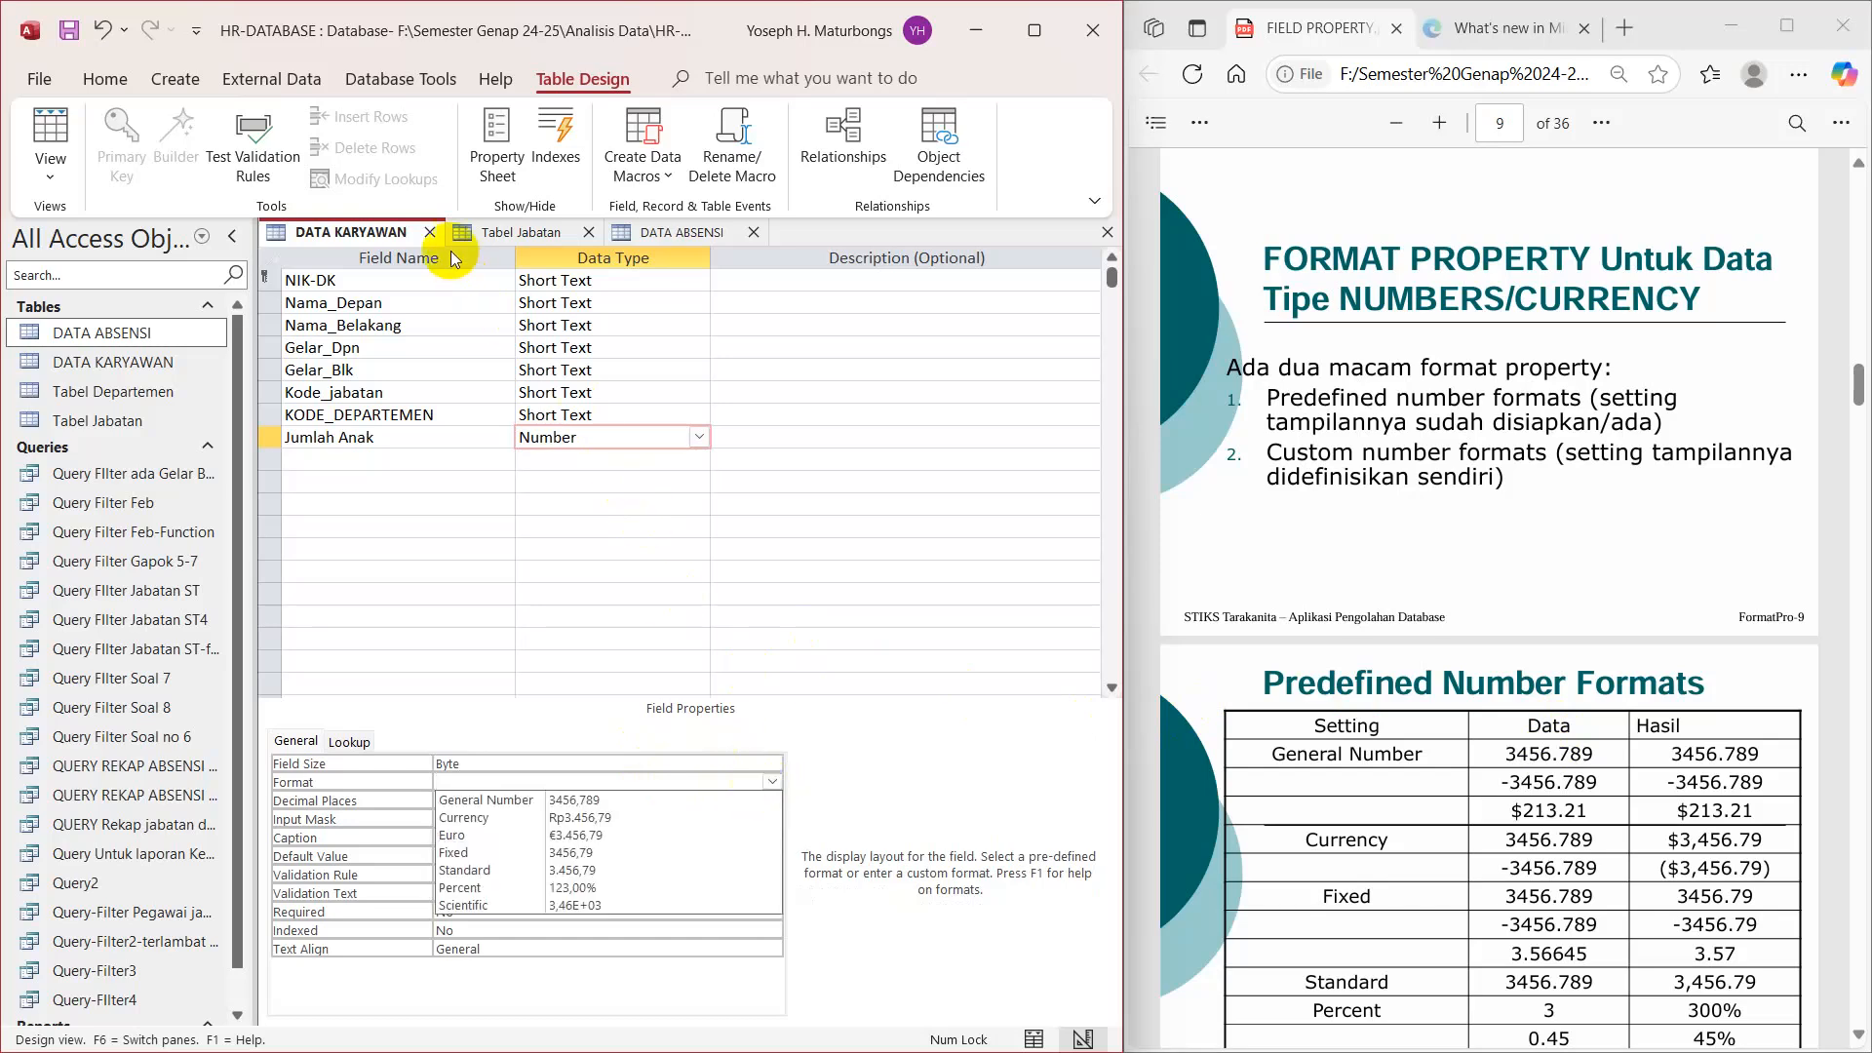
Step: Save DATA KARYAWAN and show the new Jumlah Anak column in Datasheet View
right_click(400, 237)
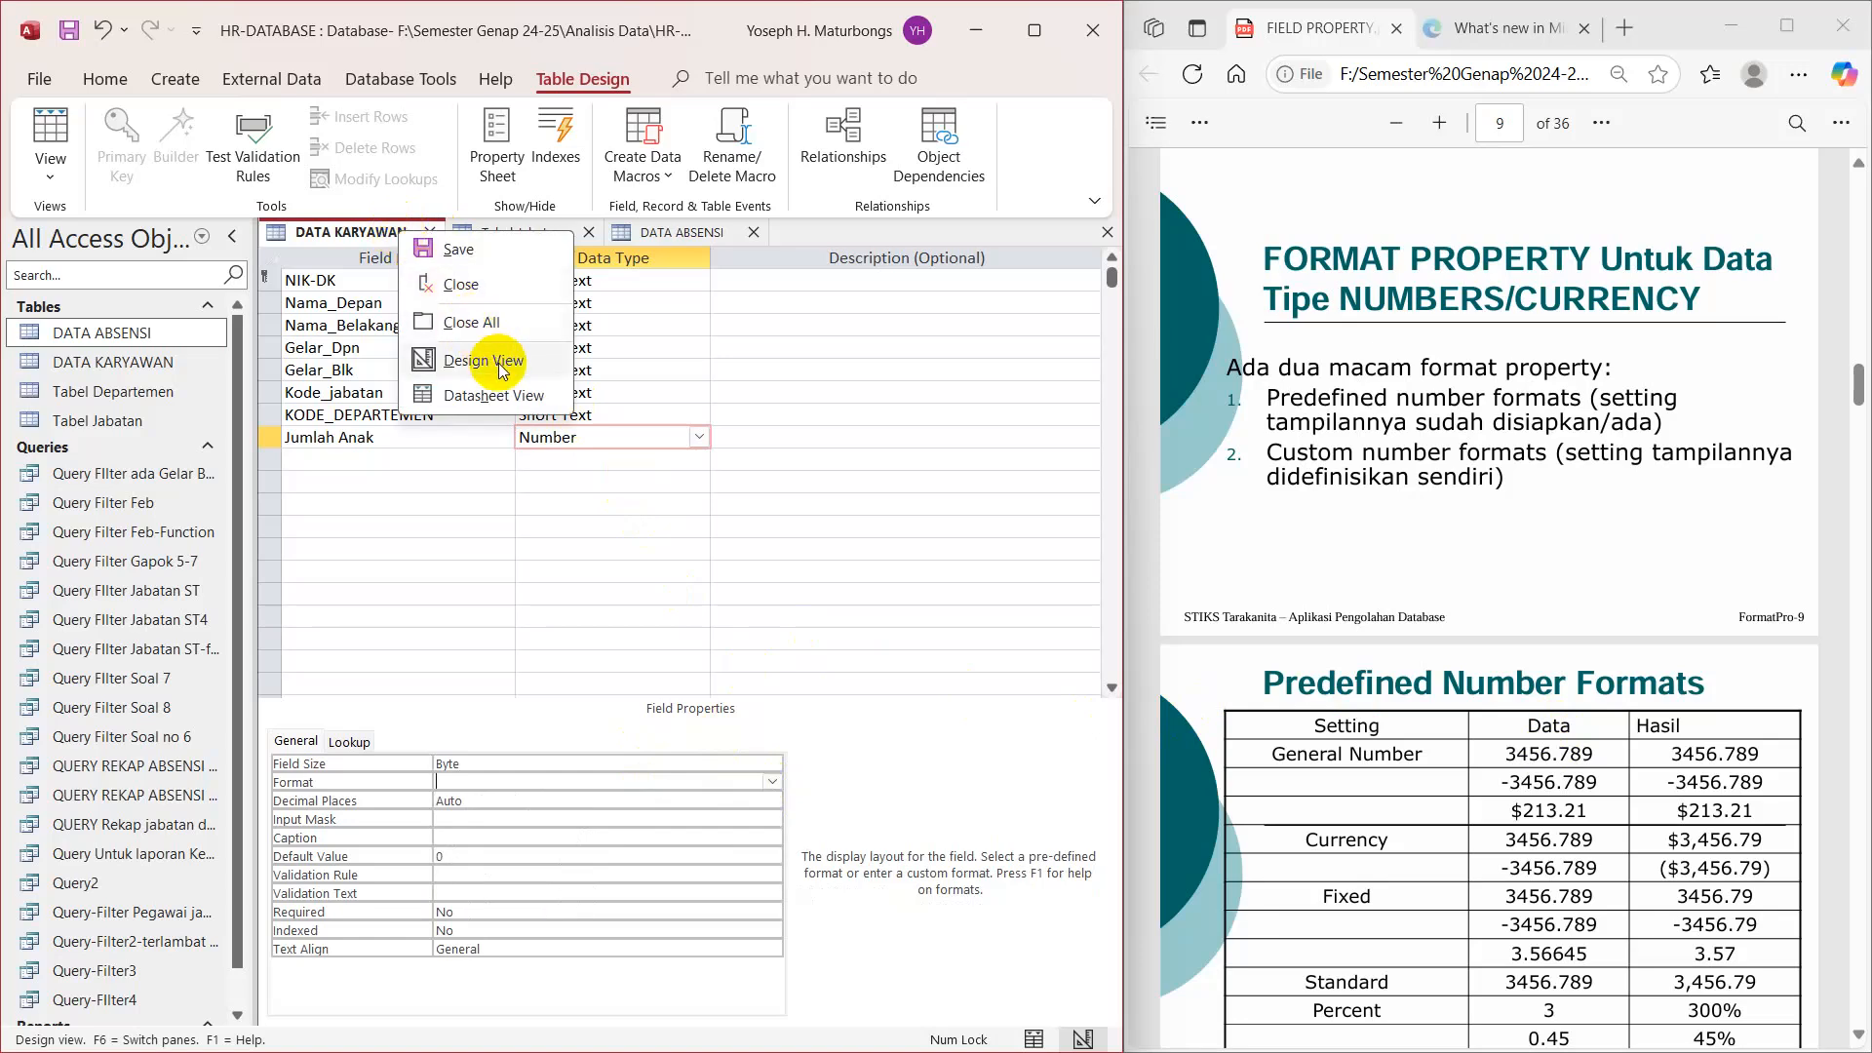
left_click(504, 394)
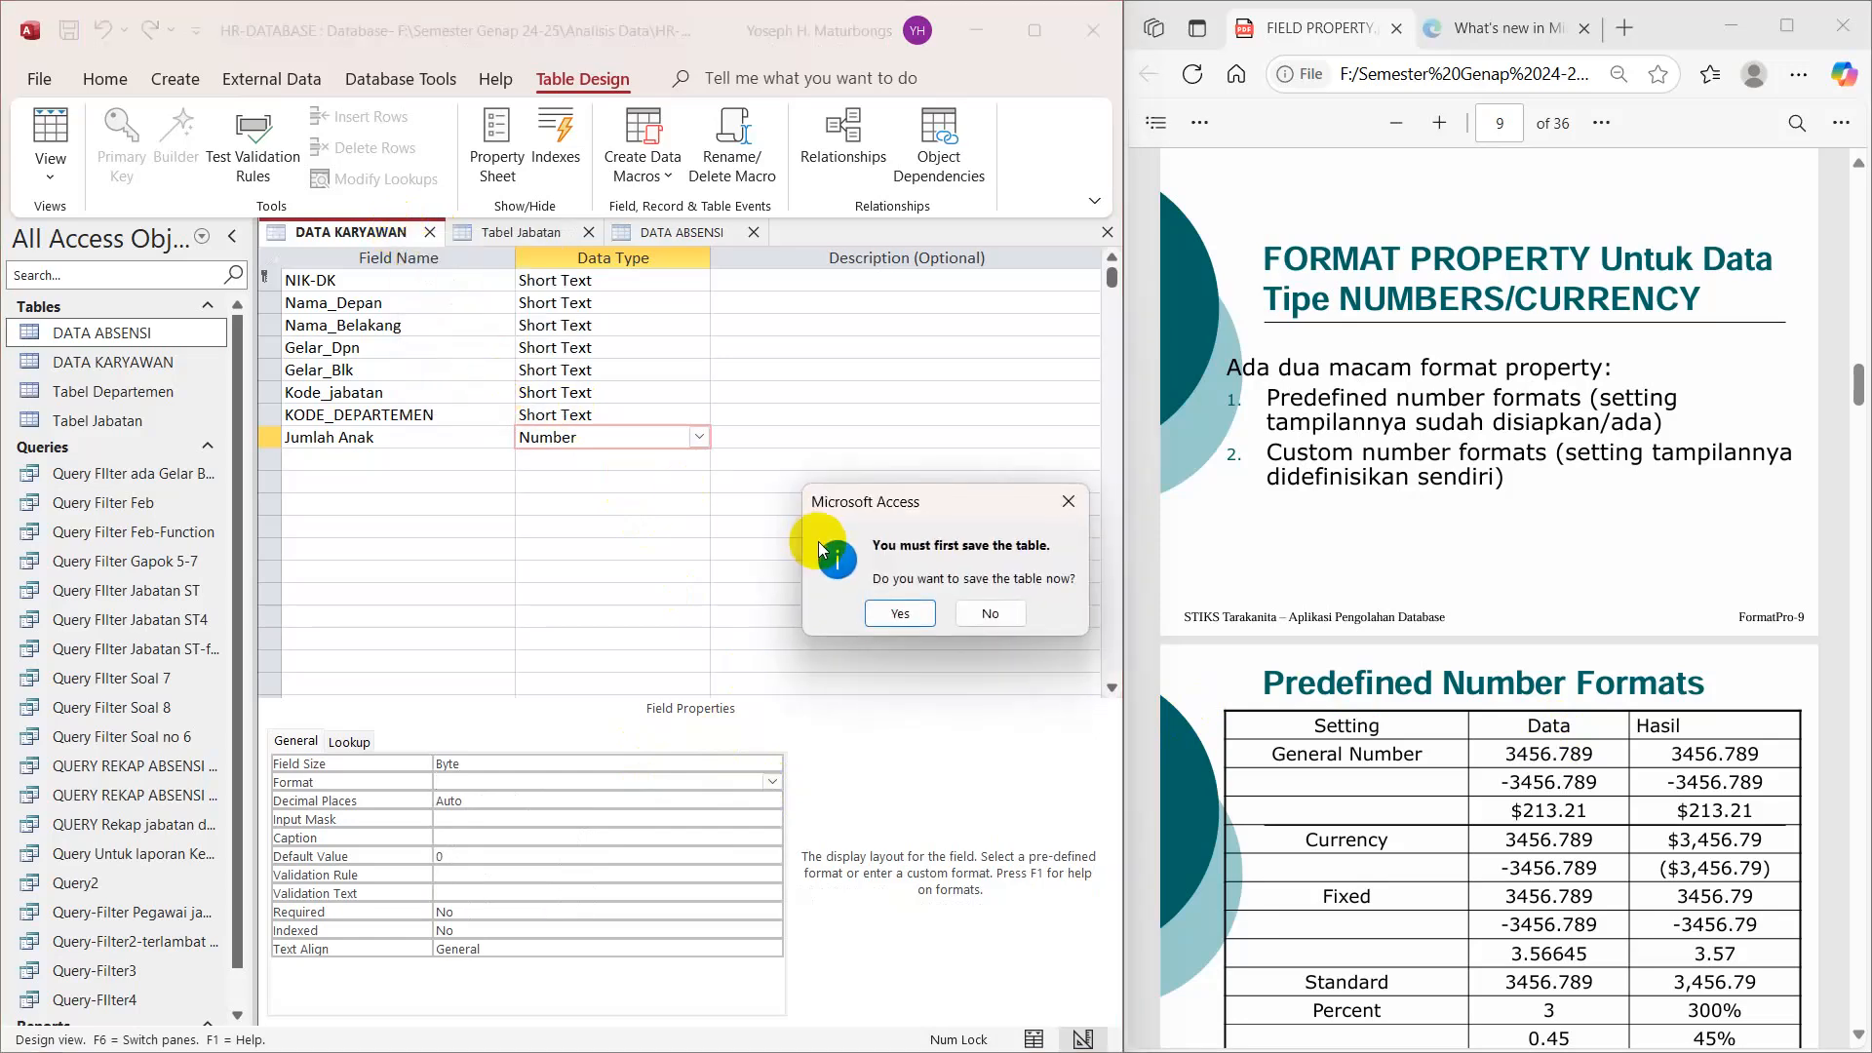
left_click(894, 613)
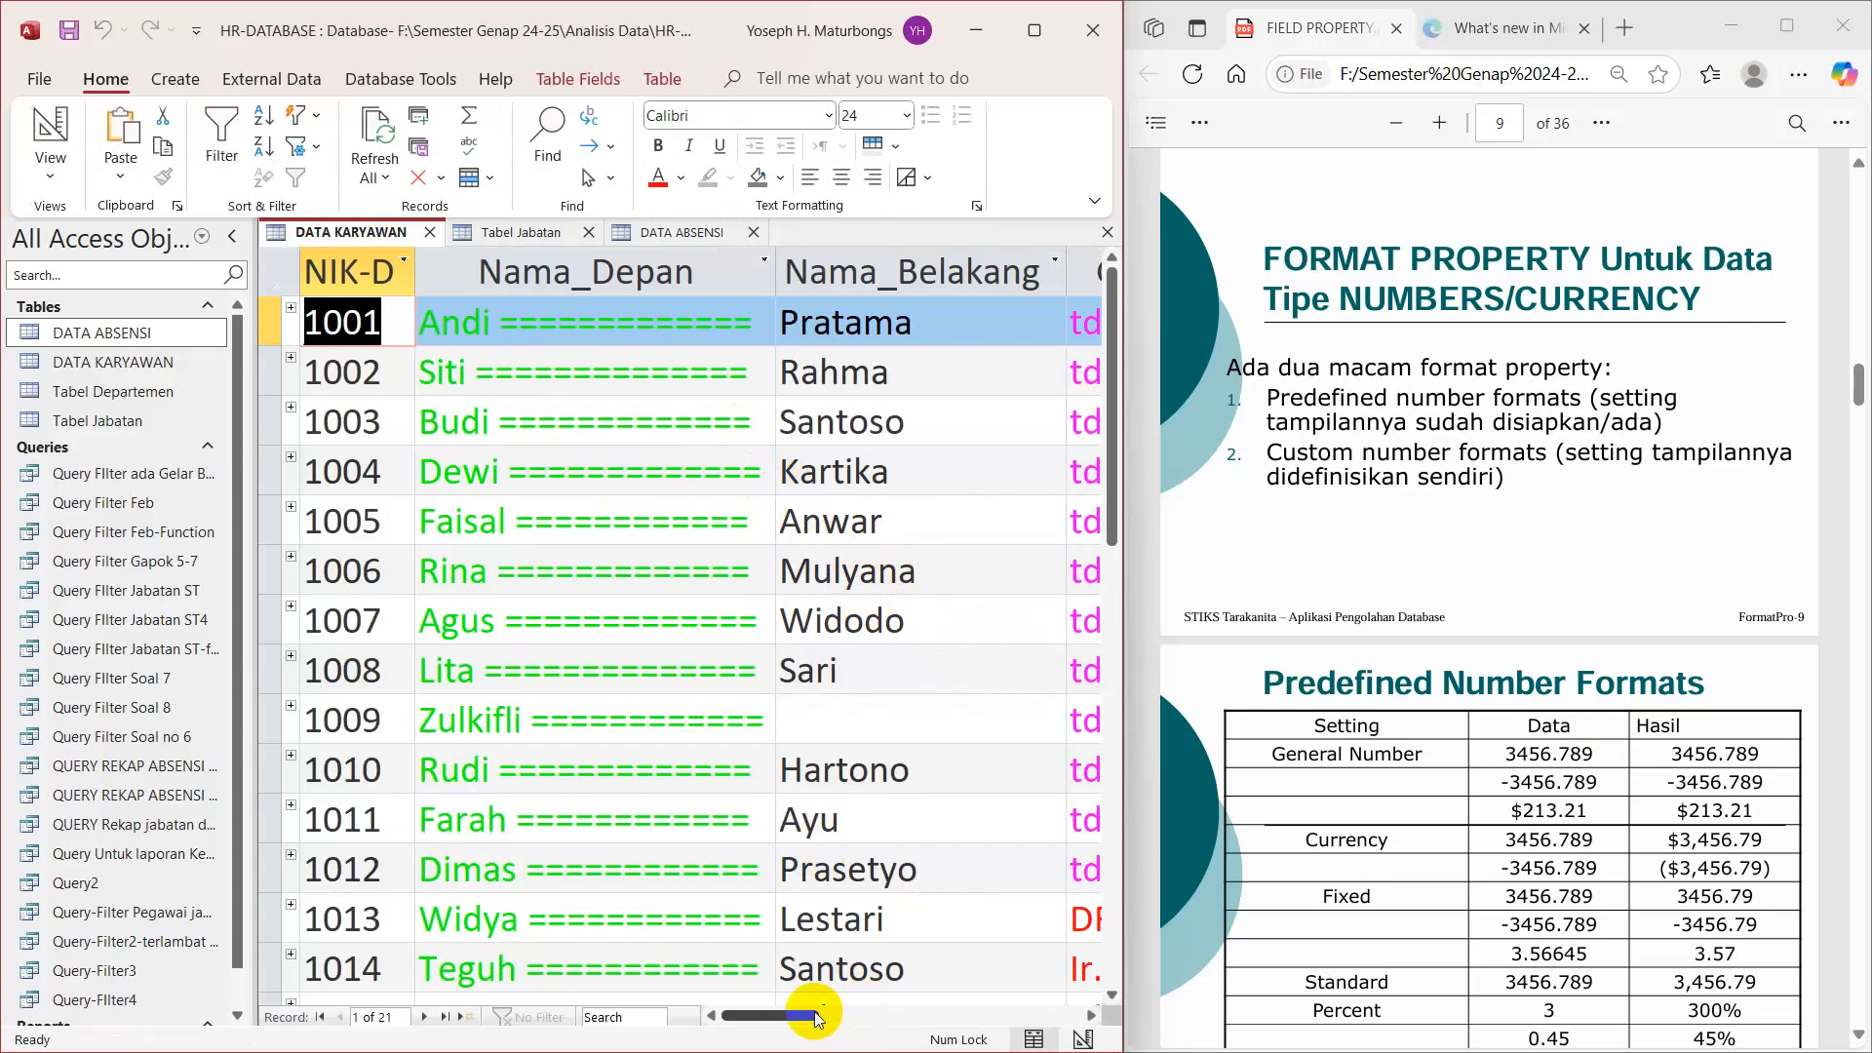
left_click_drag(807, 1015, 969, 1015)
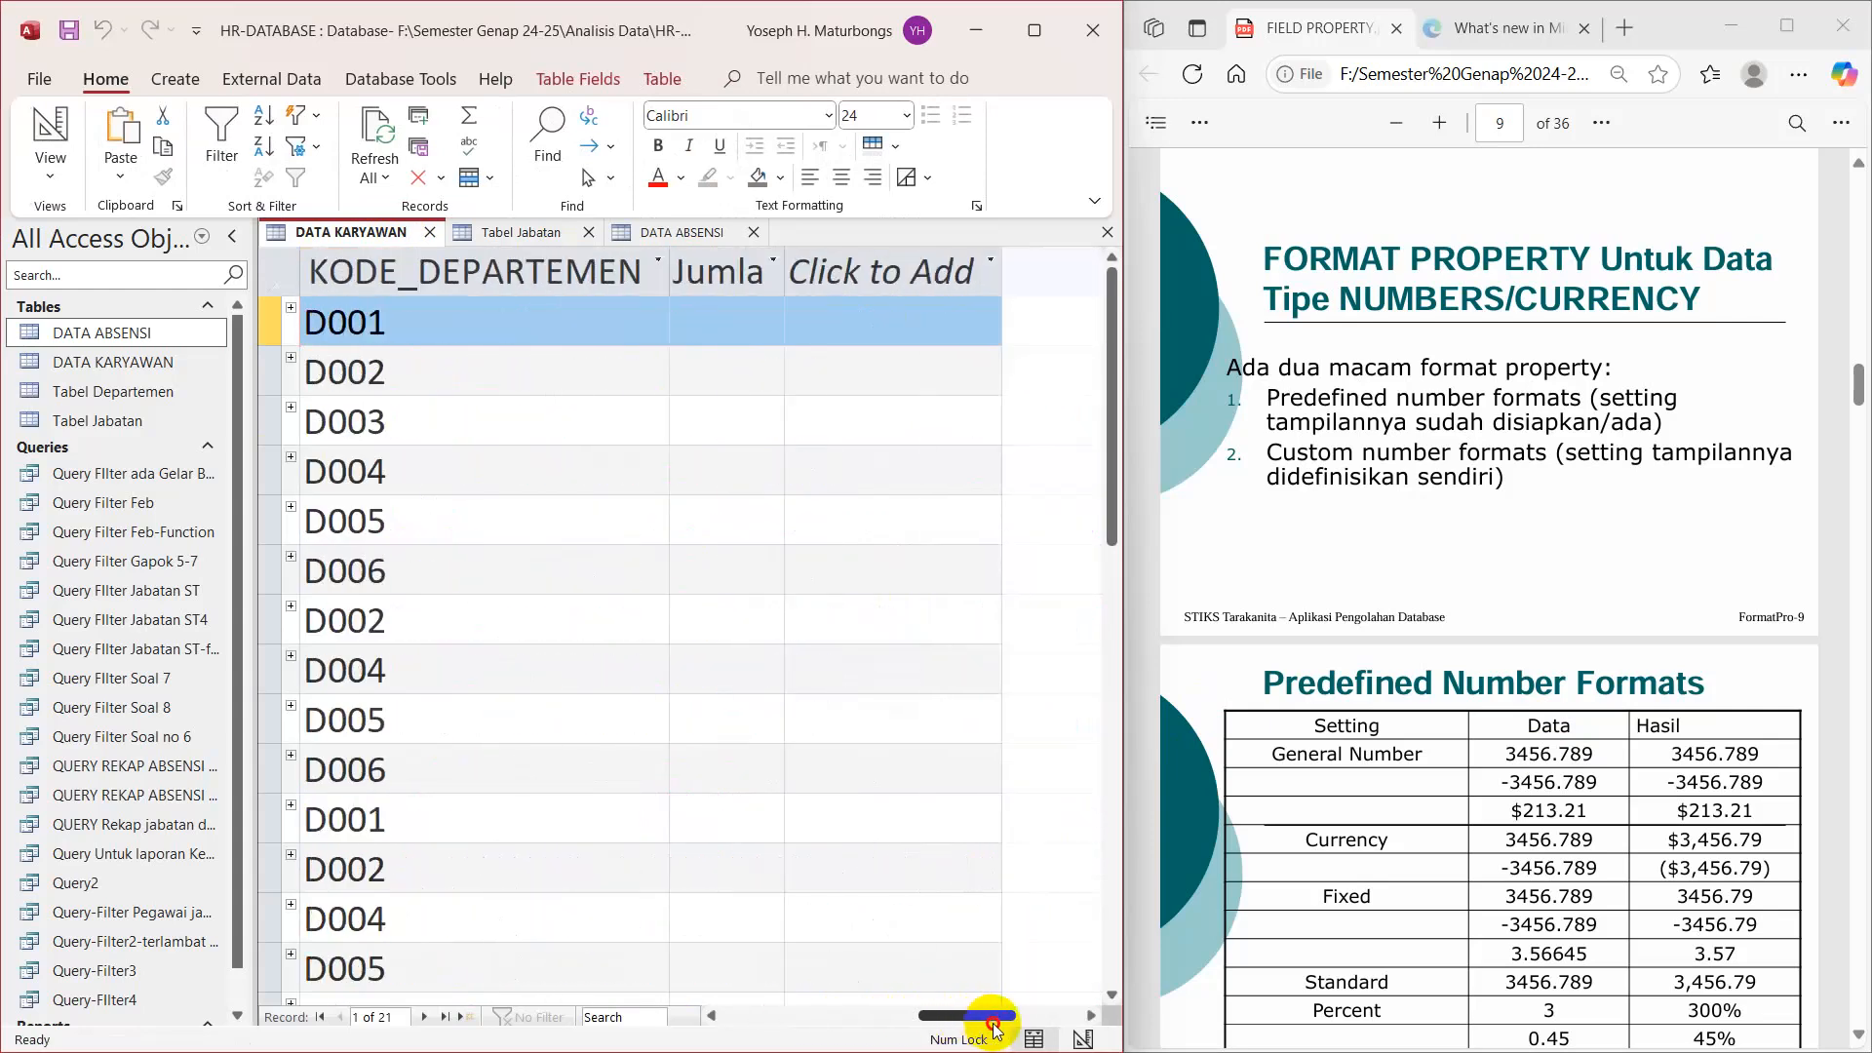
Step: Enter 4, 2, 3, 1, 1 and 2 as Jumlah Anak for the first six employee records
left_click(727, 330)
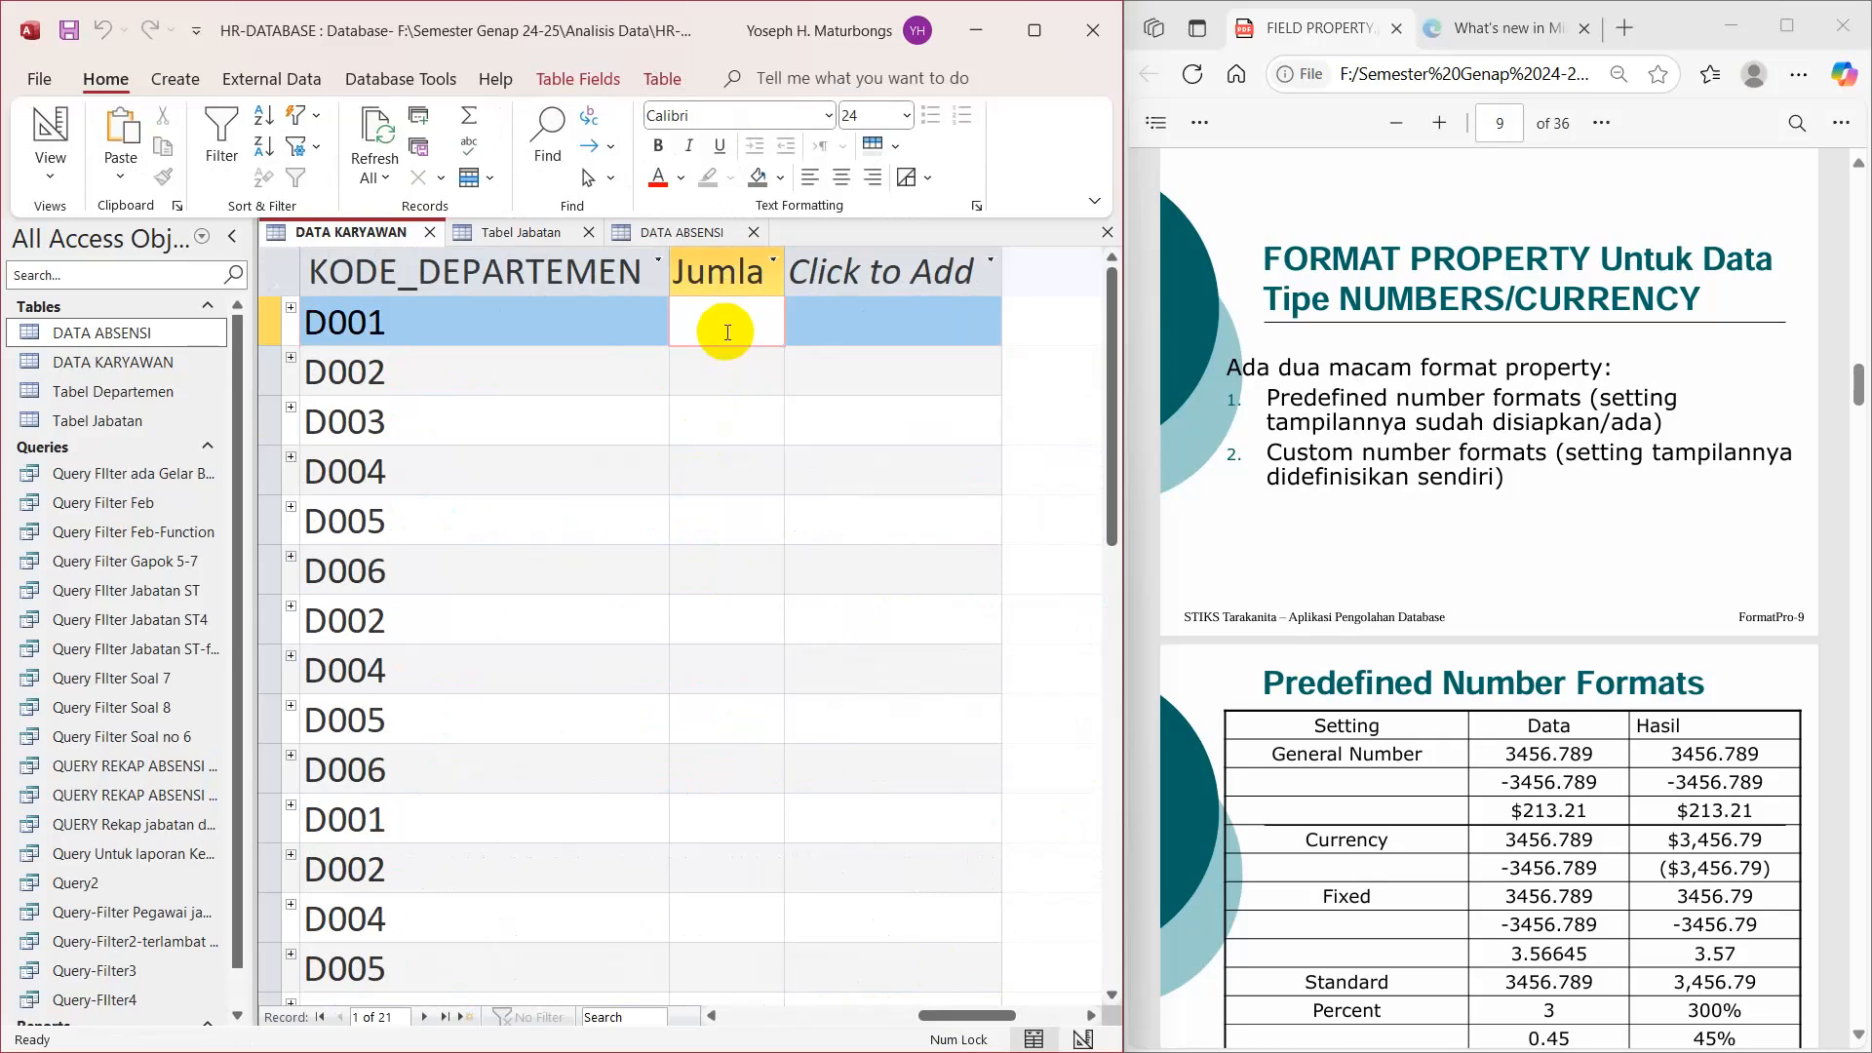
type("4")
key("Down")
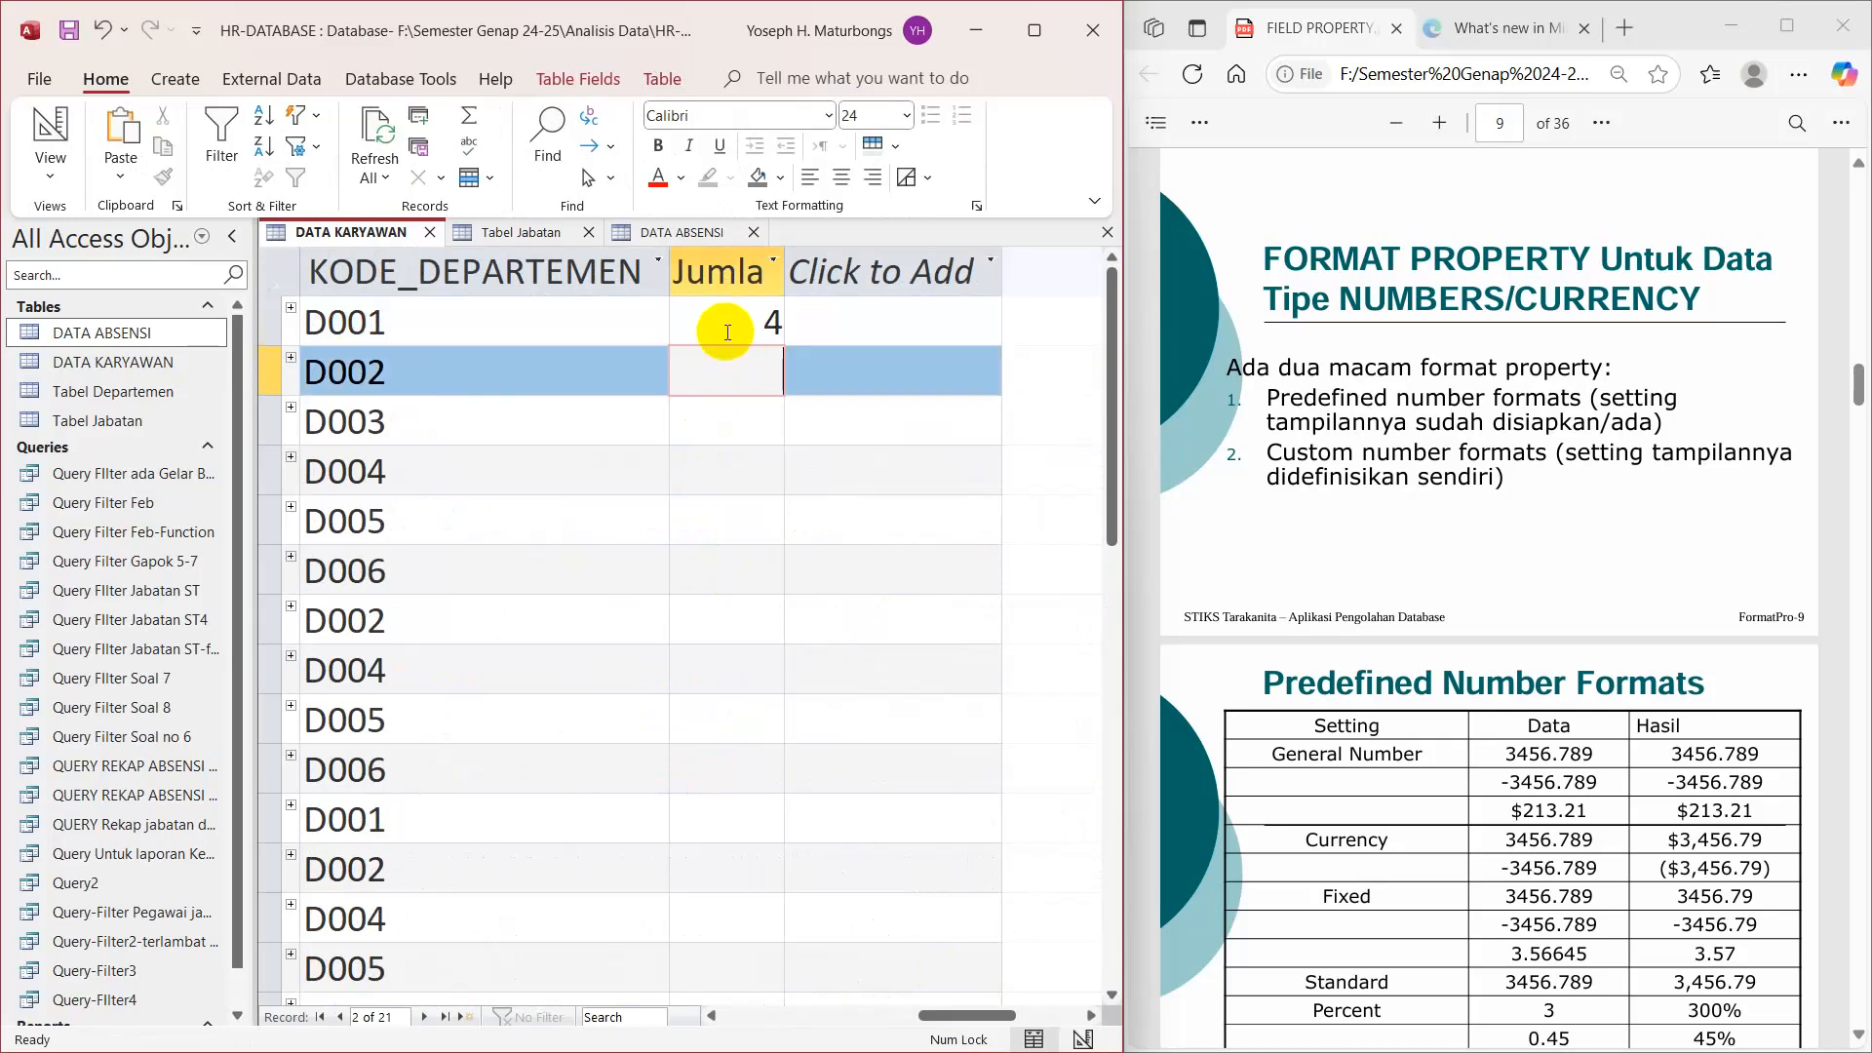
key("Down")
key("Down")
key("Down")
type("1")
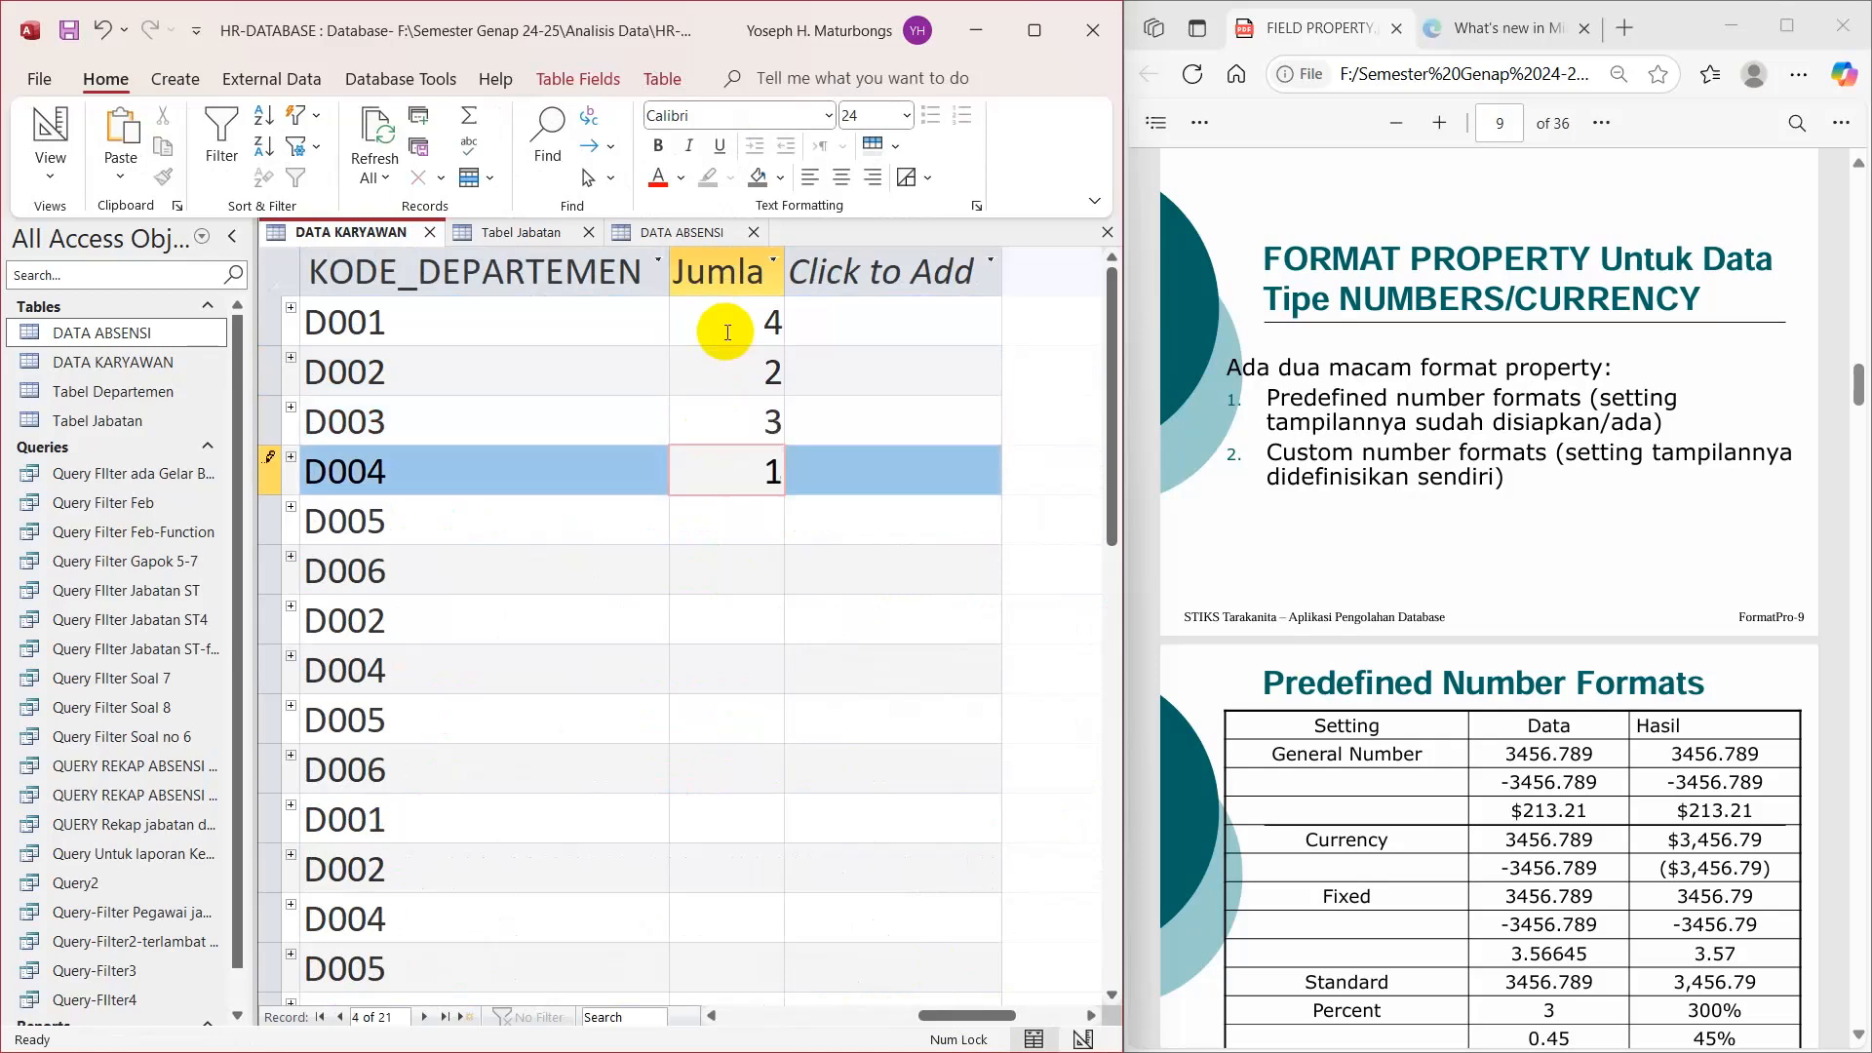
key("Down")
type("1")
key("Down")
key("Down")
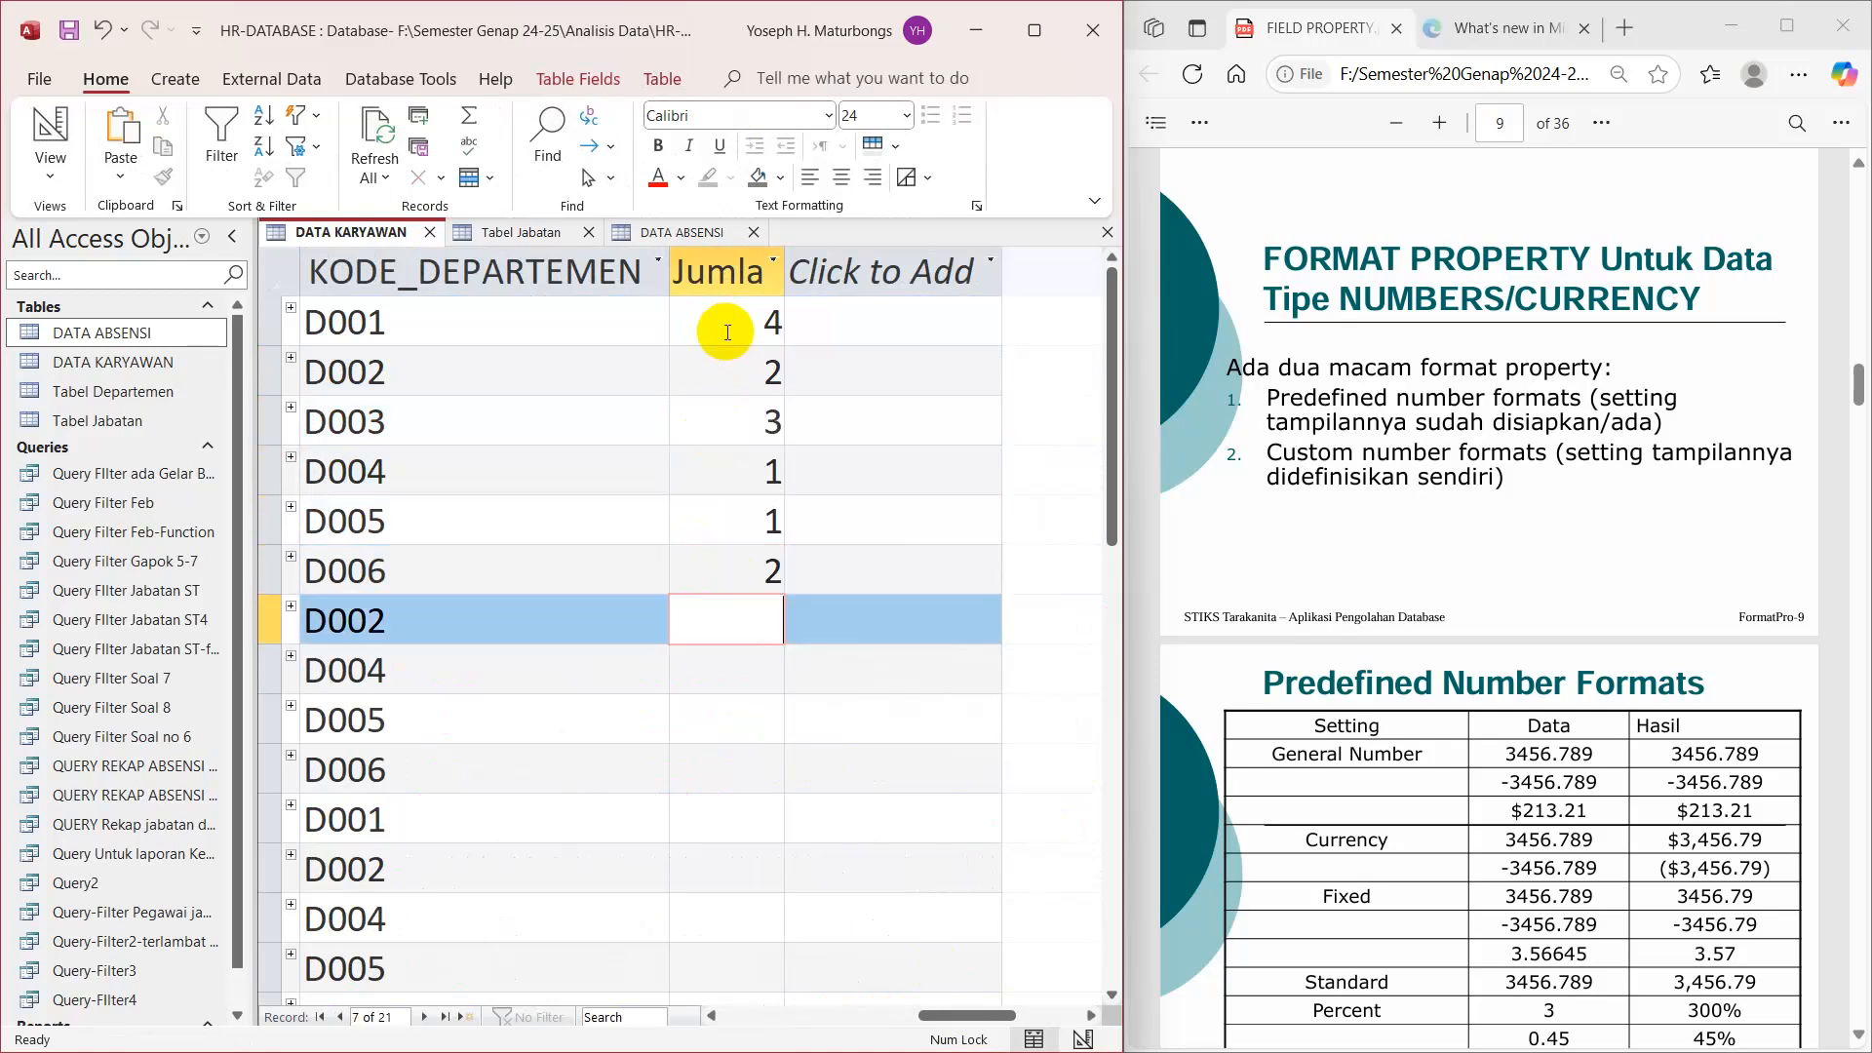
Step: Fill in Jumlah Anak for records 7 to 12 with 2, 3, 4, 4, 2 and 1
type("2")
key("Down")
type("3")
key("Down")
type("4")
key("Down")
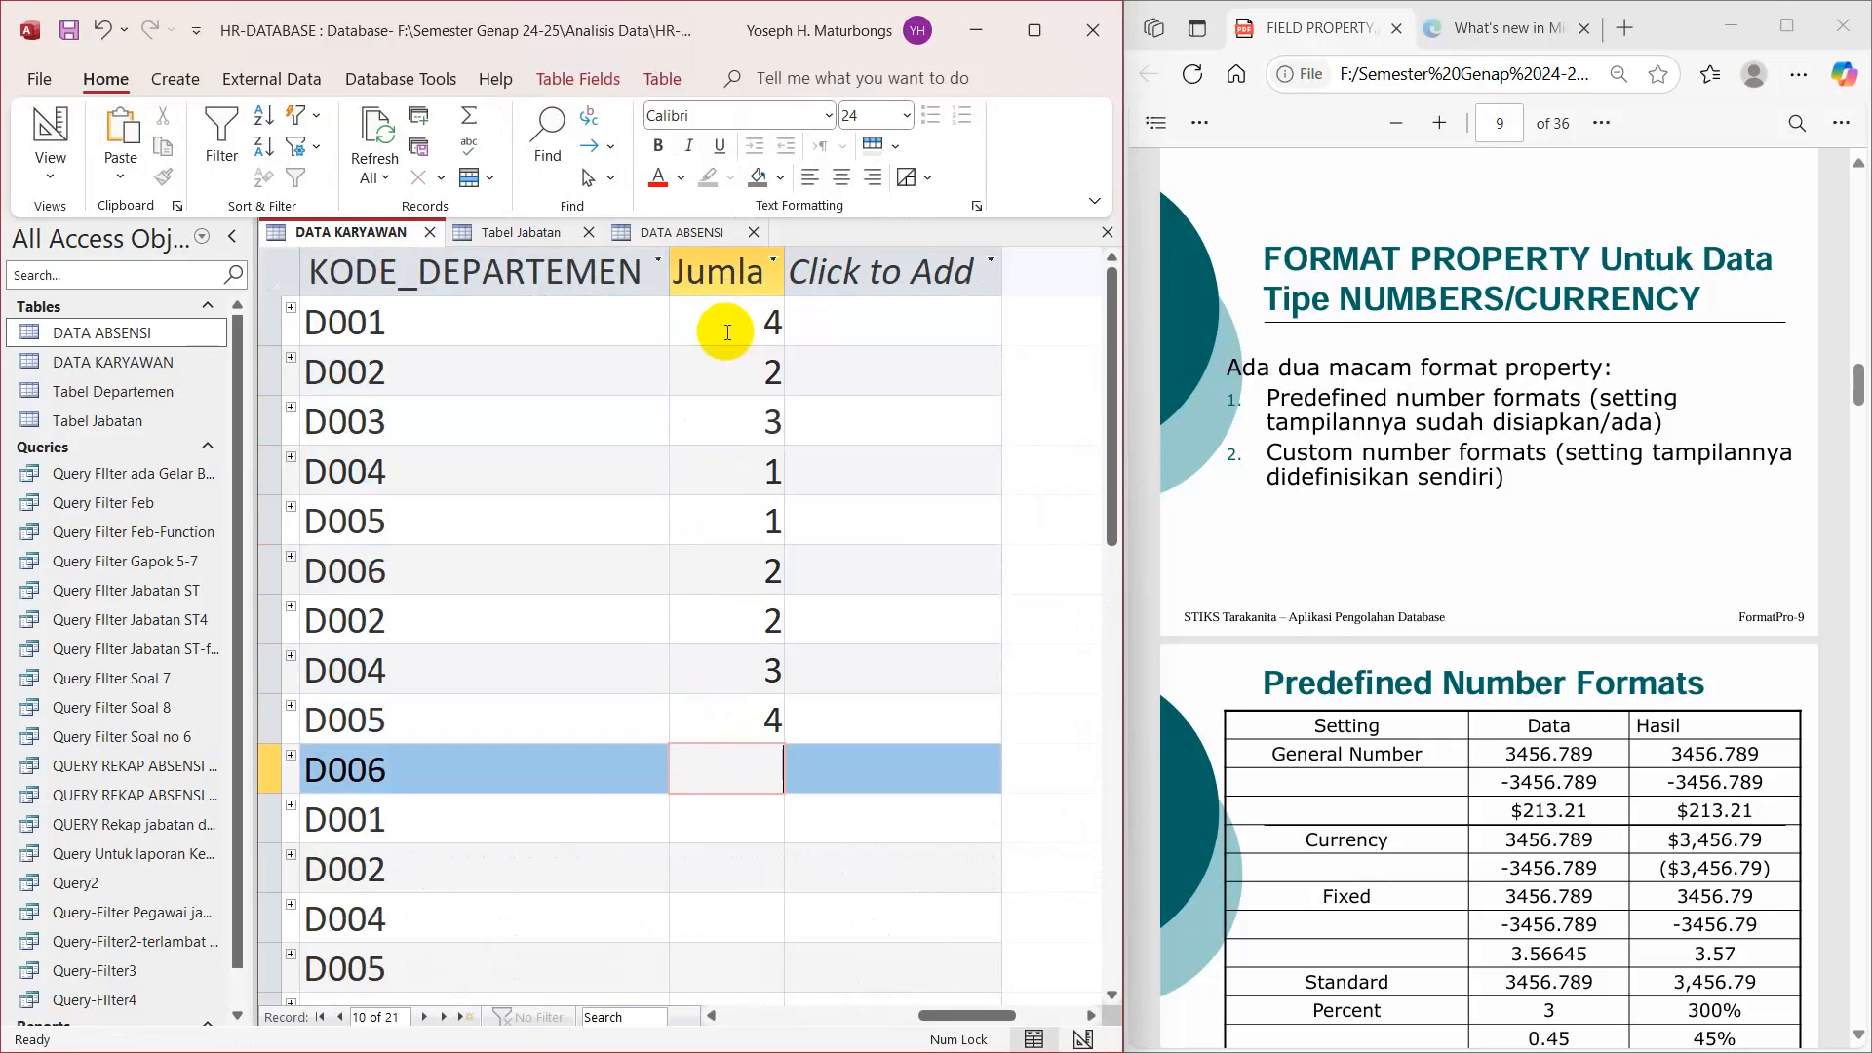
type("4")
key("Down")
type("2")
key("Down")
type("1")
key("Down")
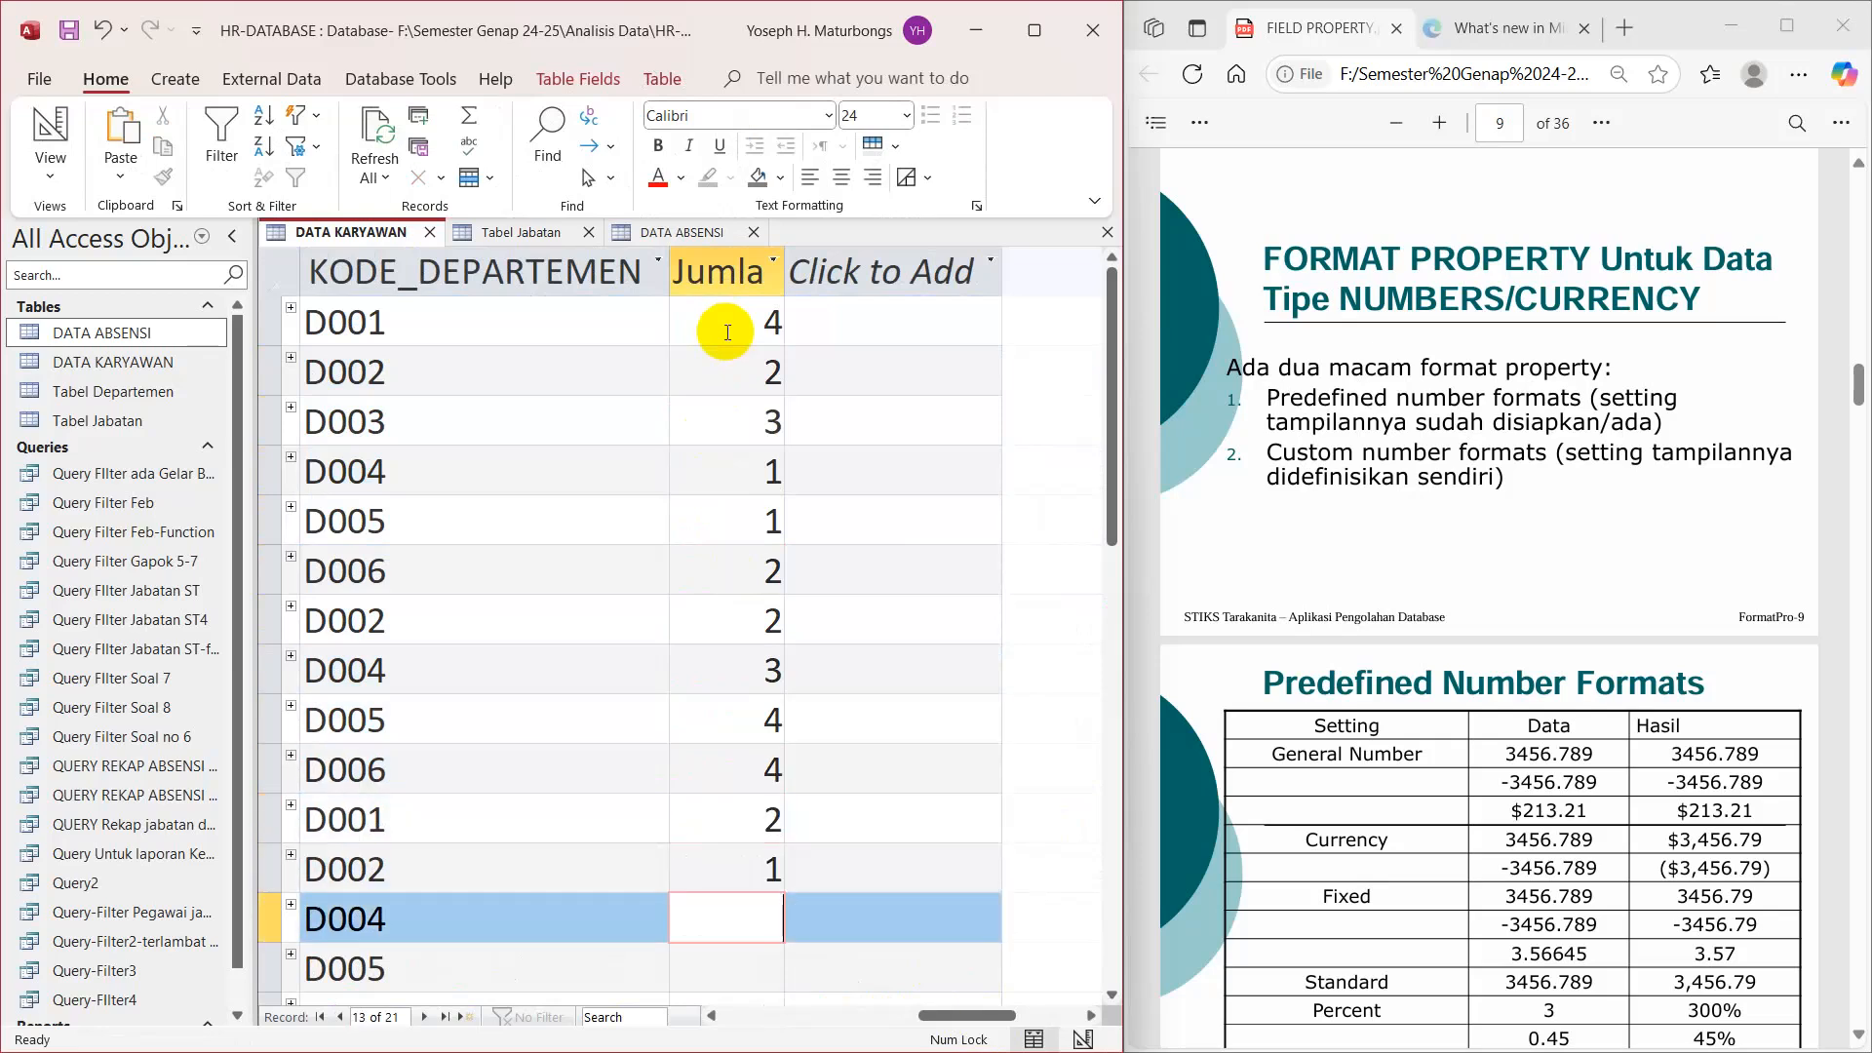
Step: Enter 3, 2 and 1 as Jumlah Anak for records 13 to 15
type("3")
key("Down")
type("2")
key("Down")
type("1")
key("Down")
key("Down")
key("Down")
key("Down")
key("Down")
key("Down")
key("Down")
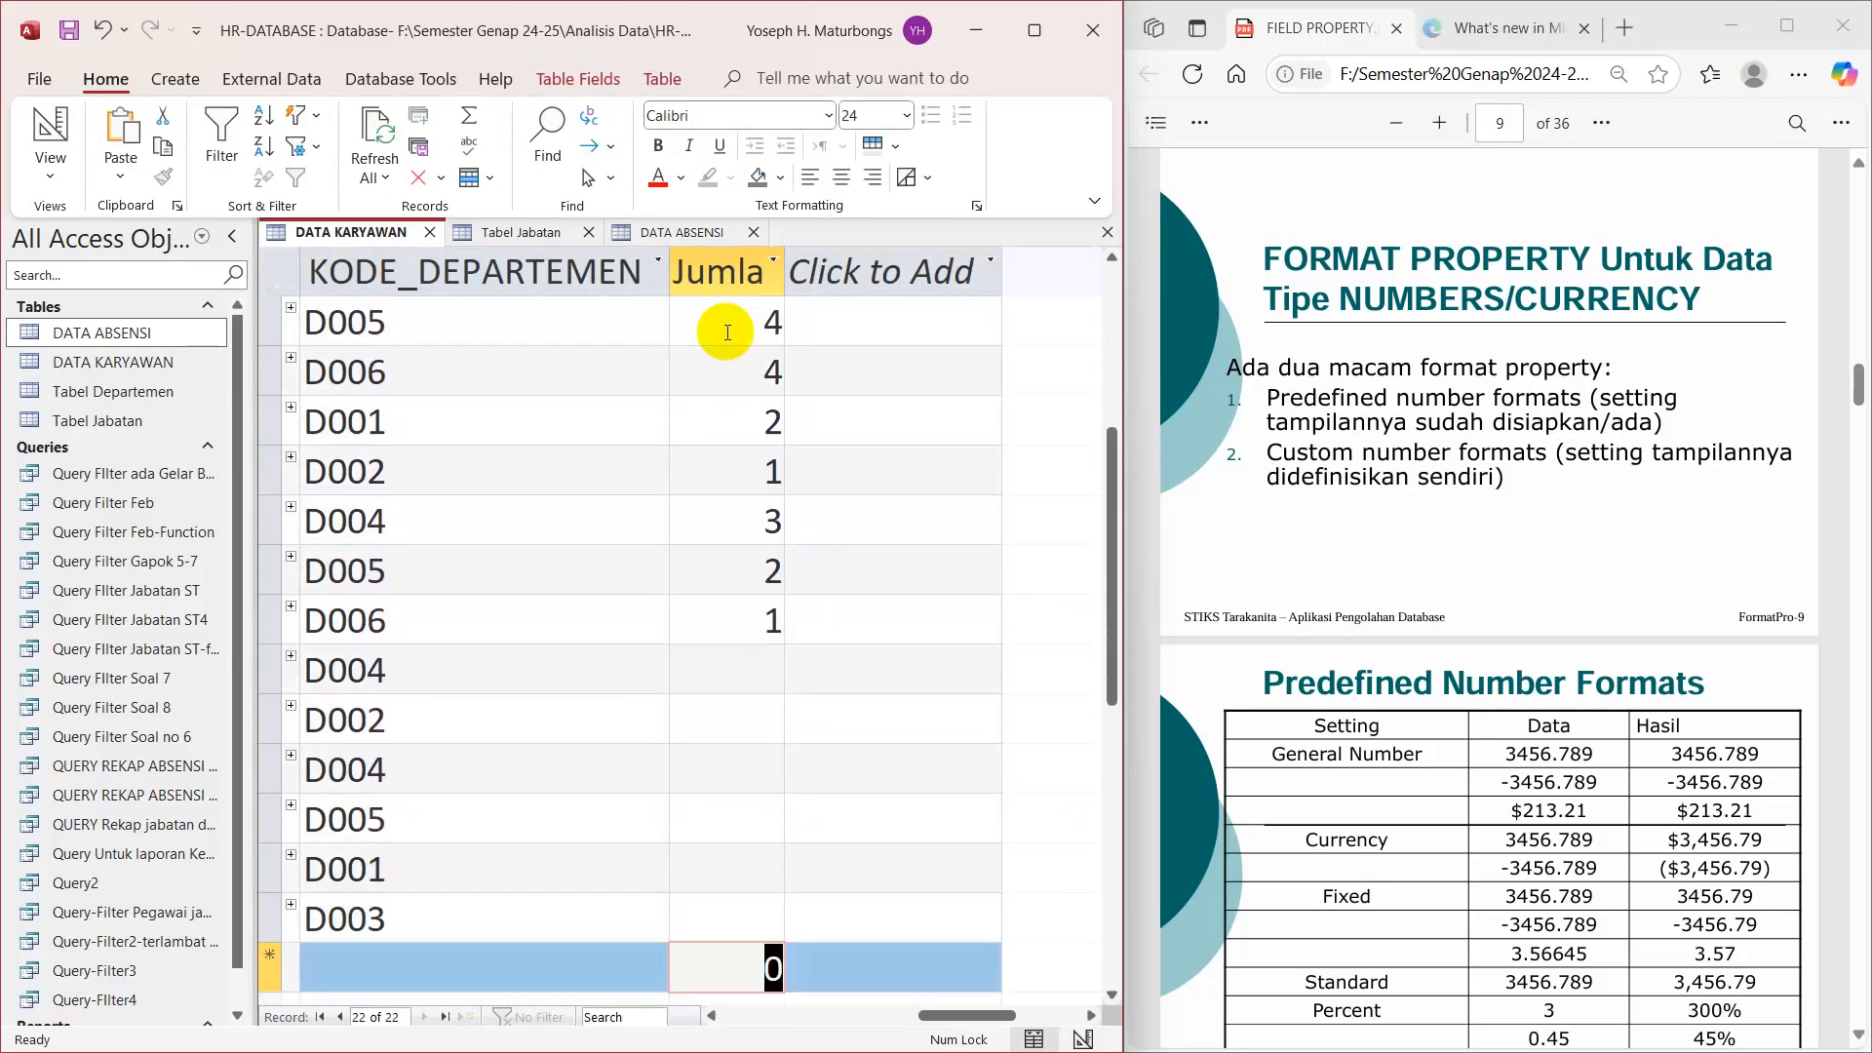
key("Up")
key("Up")
key("Up")
key("Up")
key("Up")
key("Up")
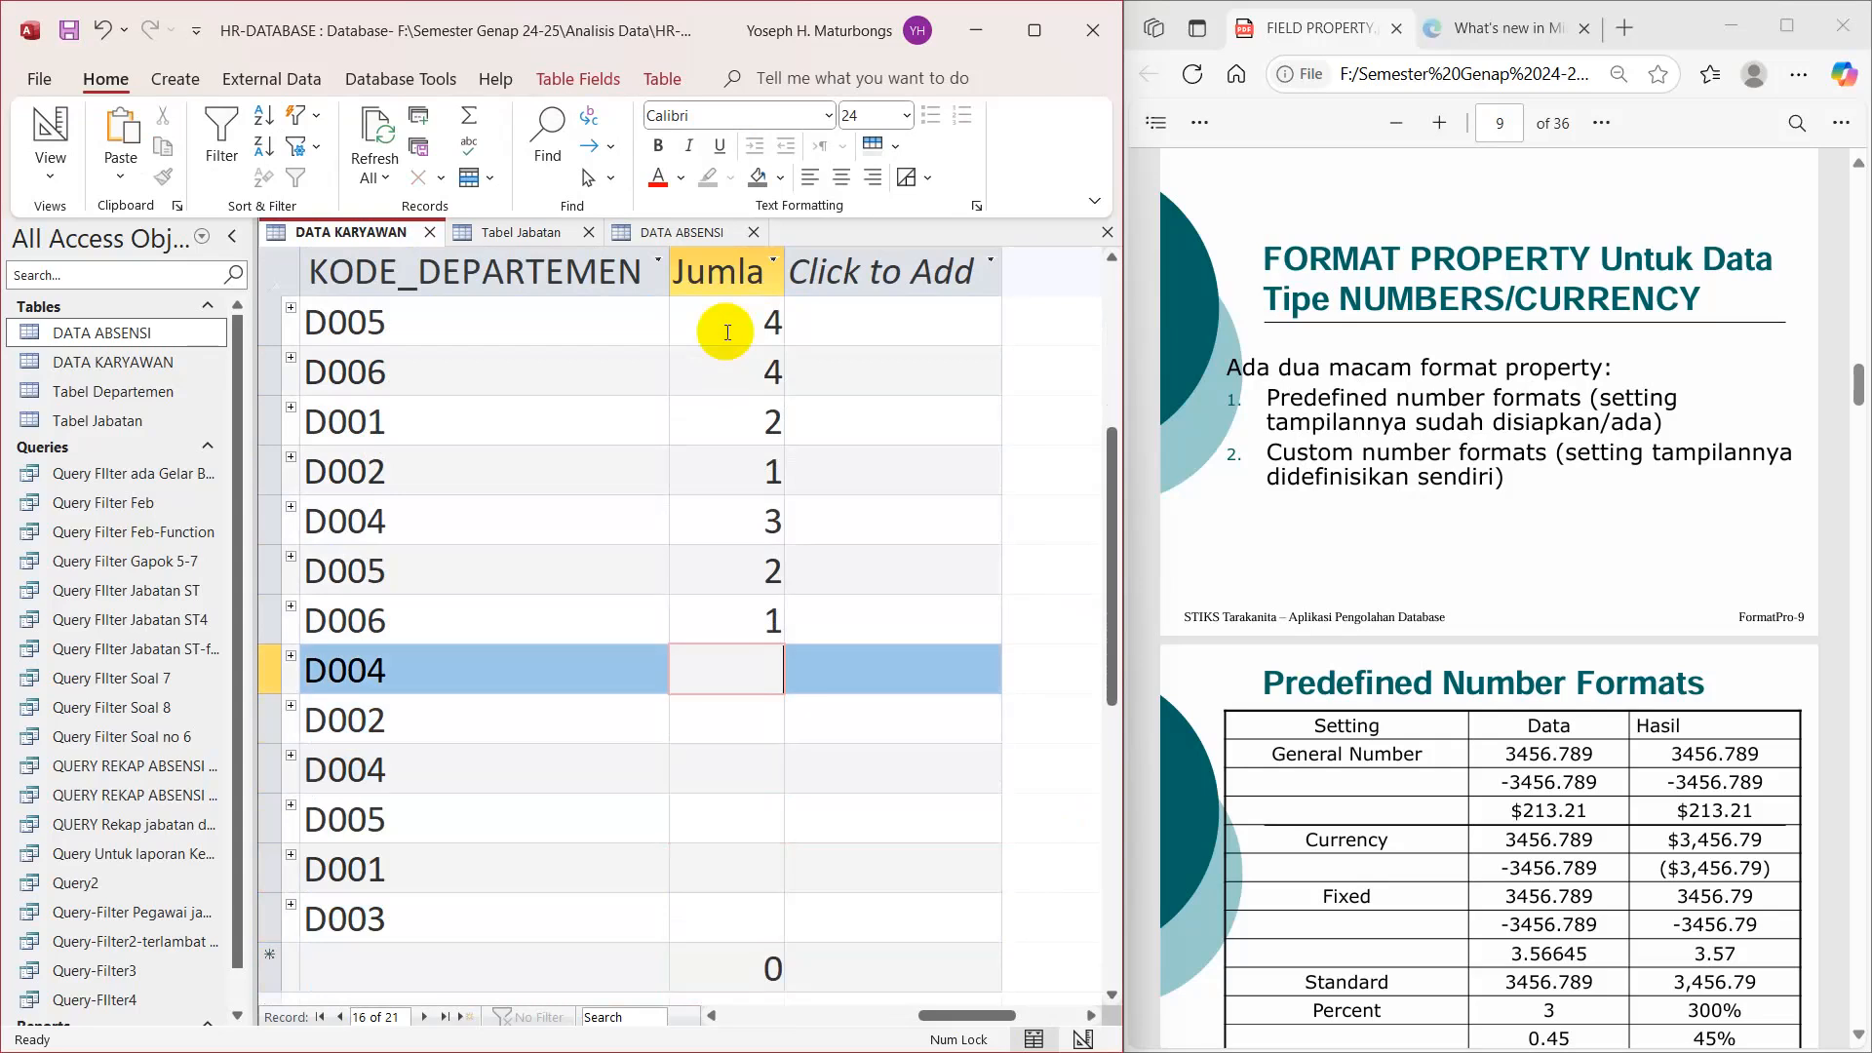
Step: Complete Jumlah Anak for records 16 to 21 with 2, 2, 1, 1, 3 and 2
type("2")
key("Down")
type("2")
key("Down")
type("1")
key("Down")
type("1")
key("Down")
type("3")
key("Down")
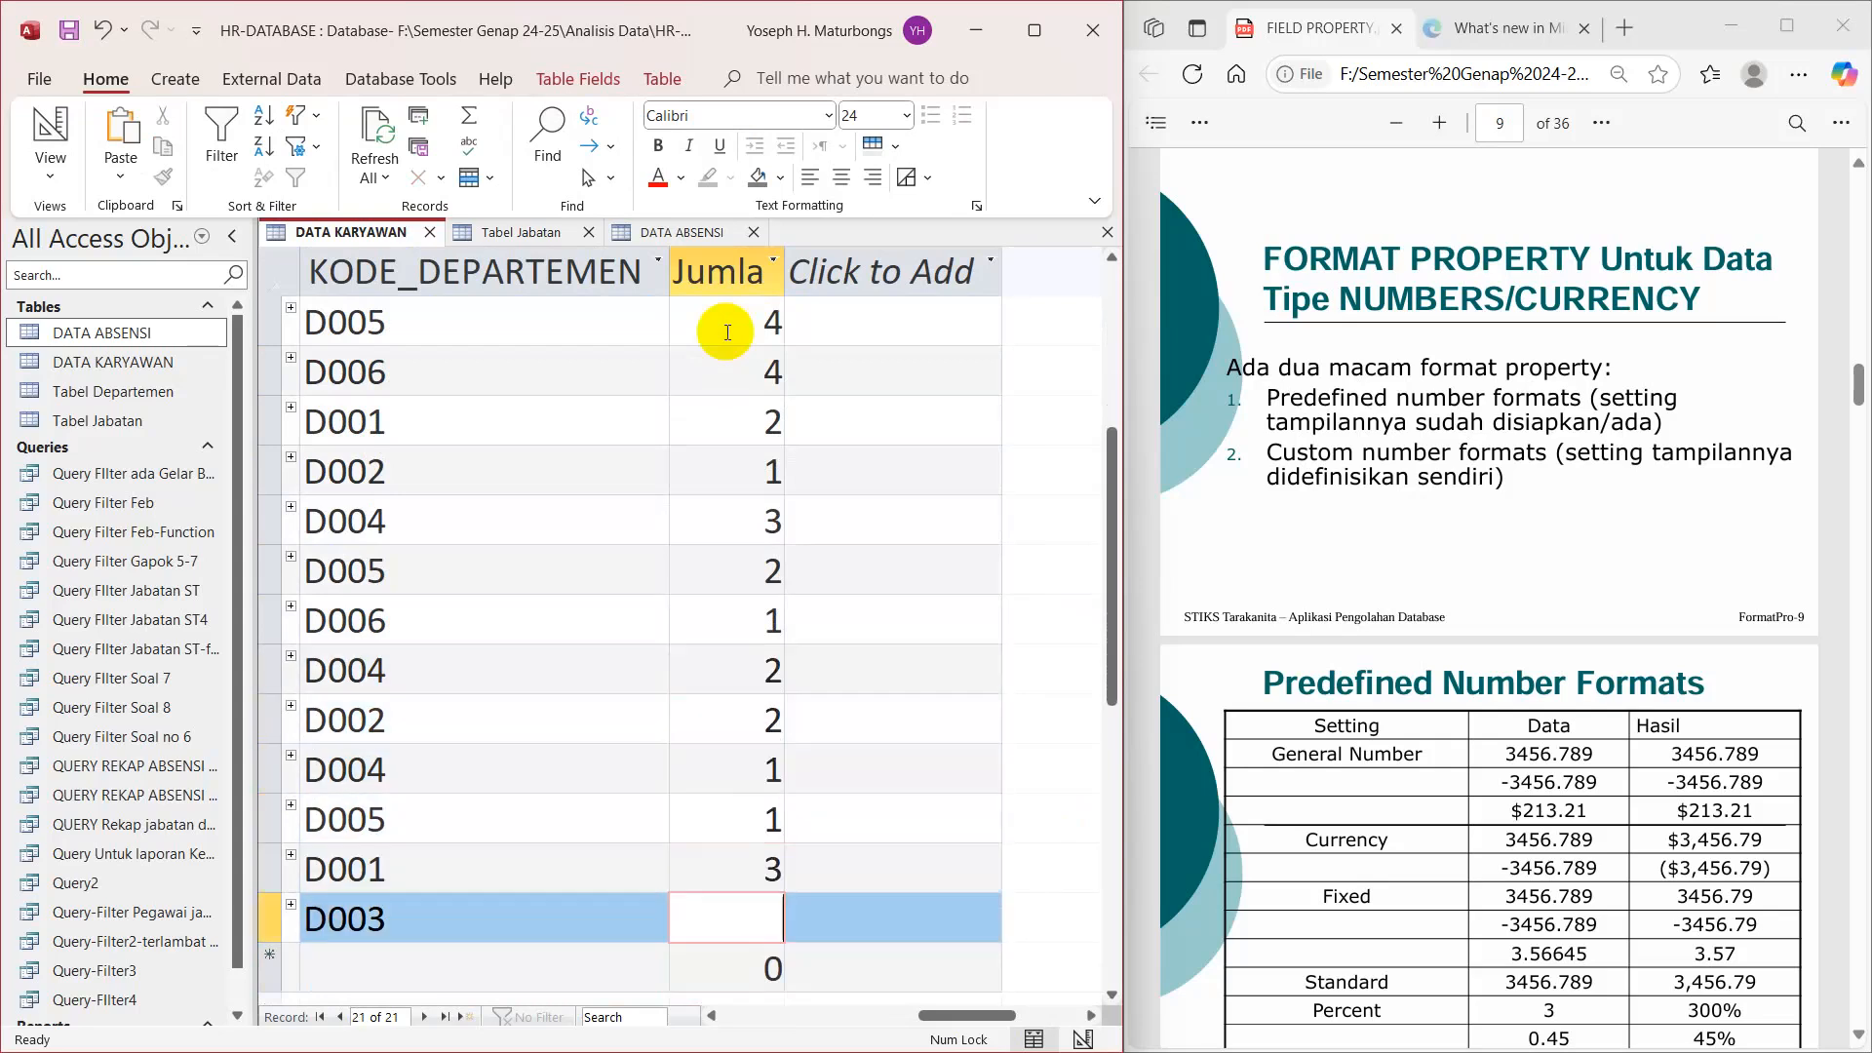
type("2")
key("Up")
key("Up")
key("Up")
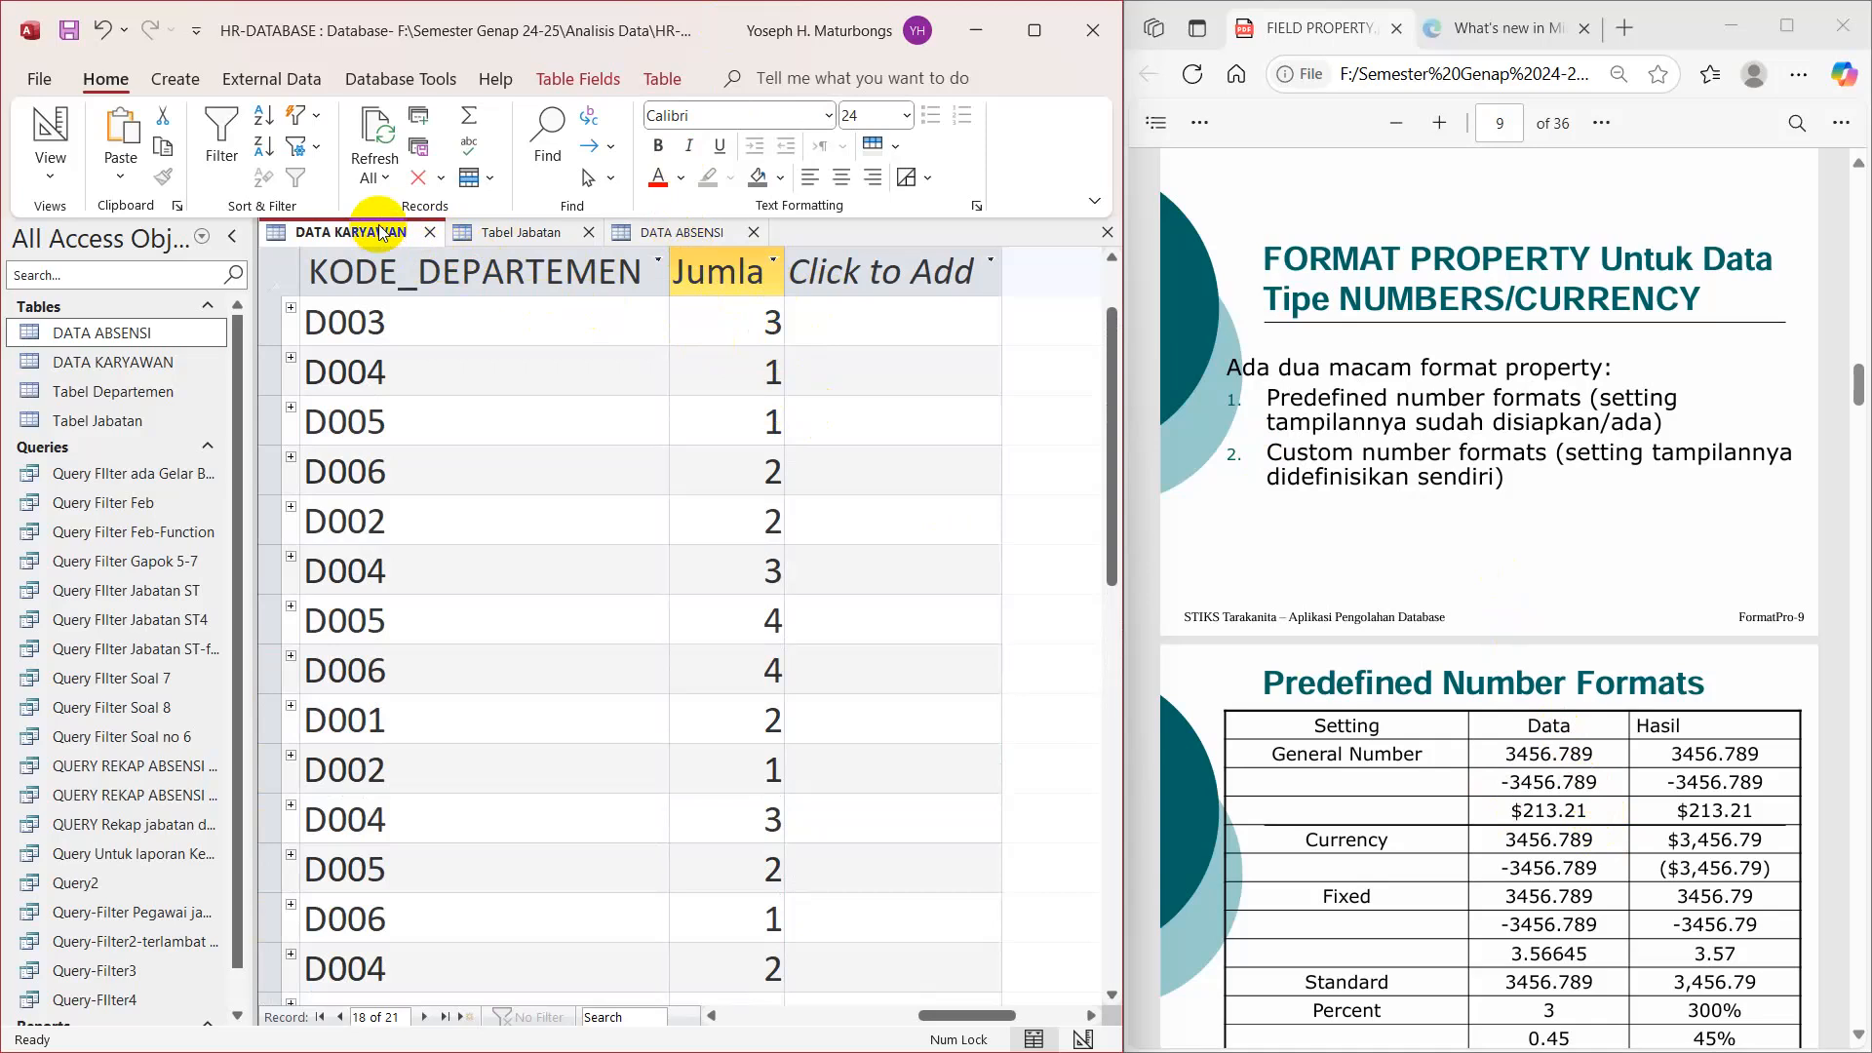
Step: Review the slides on custom number format symbols and the four format sections, relating them to the Jumlah Anak values
scroll(1455, 523, "down", 5)
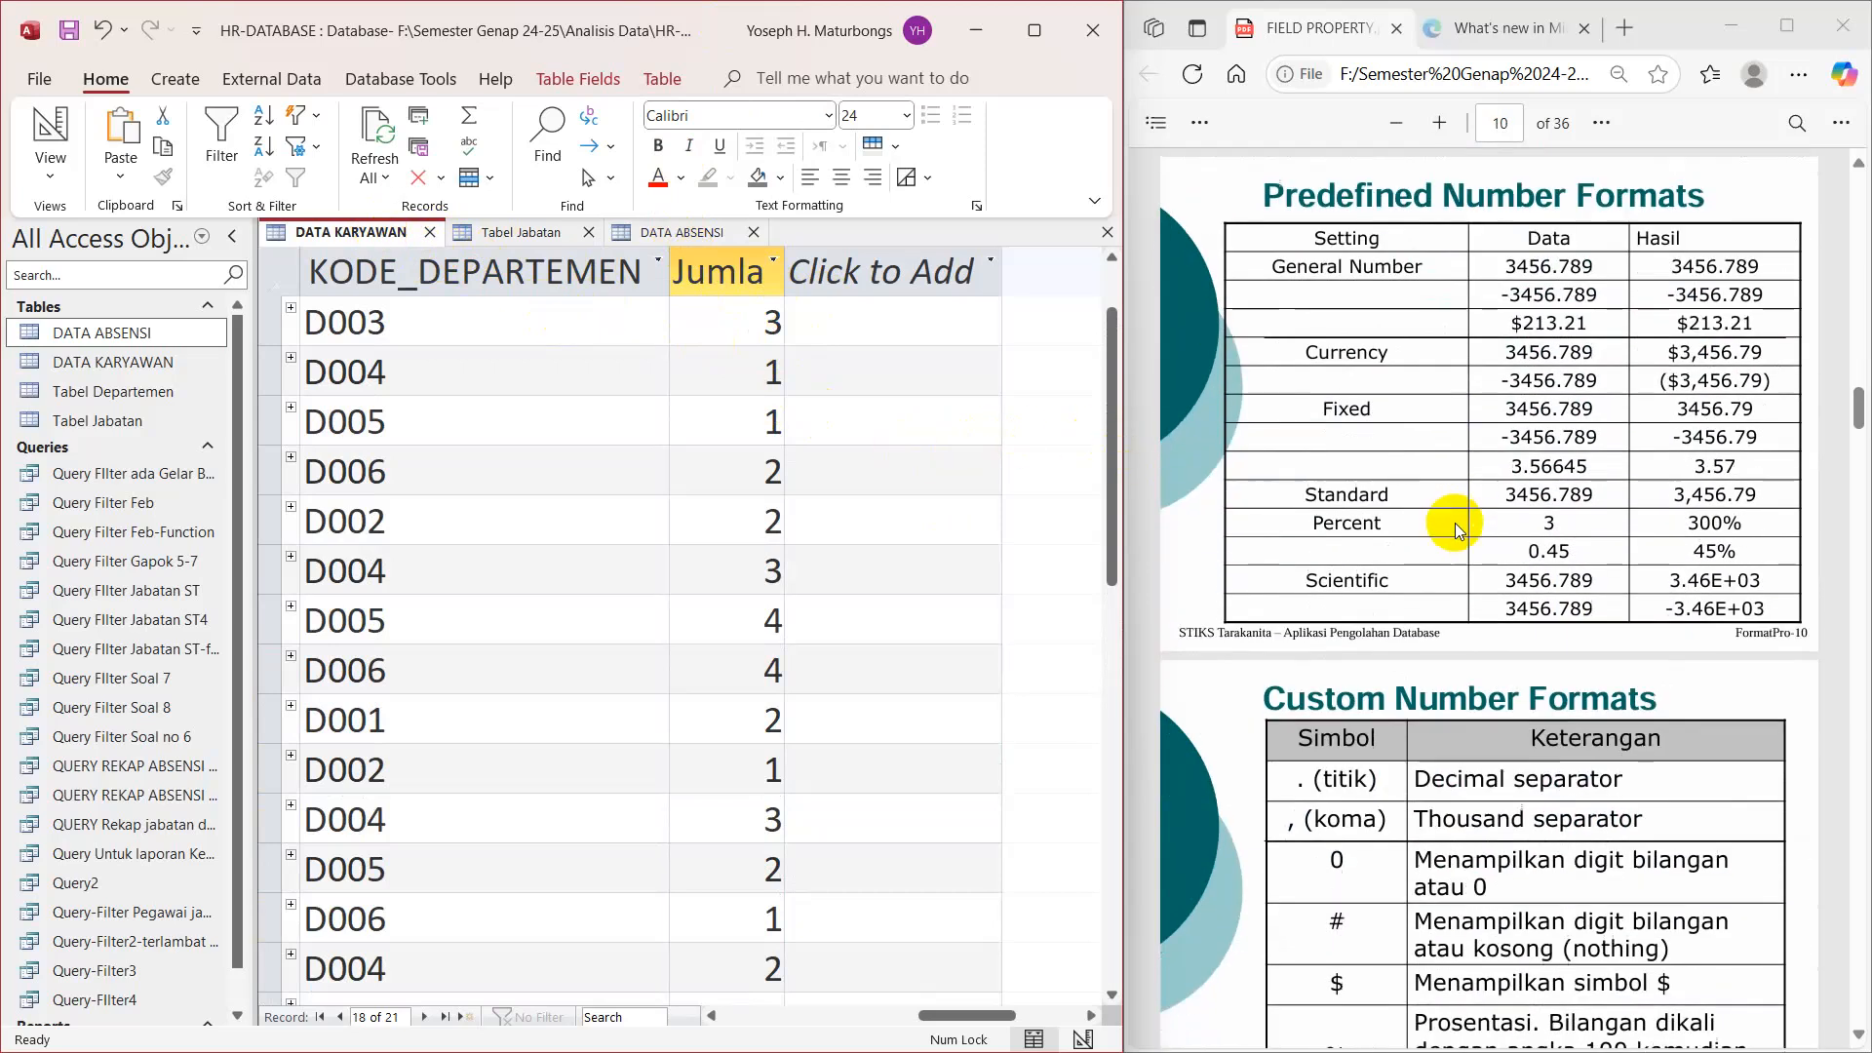
scroll(1454, 523, "down", 8)
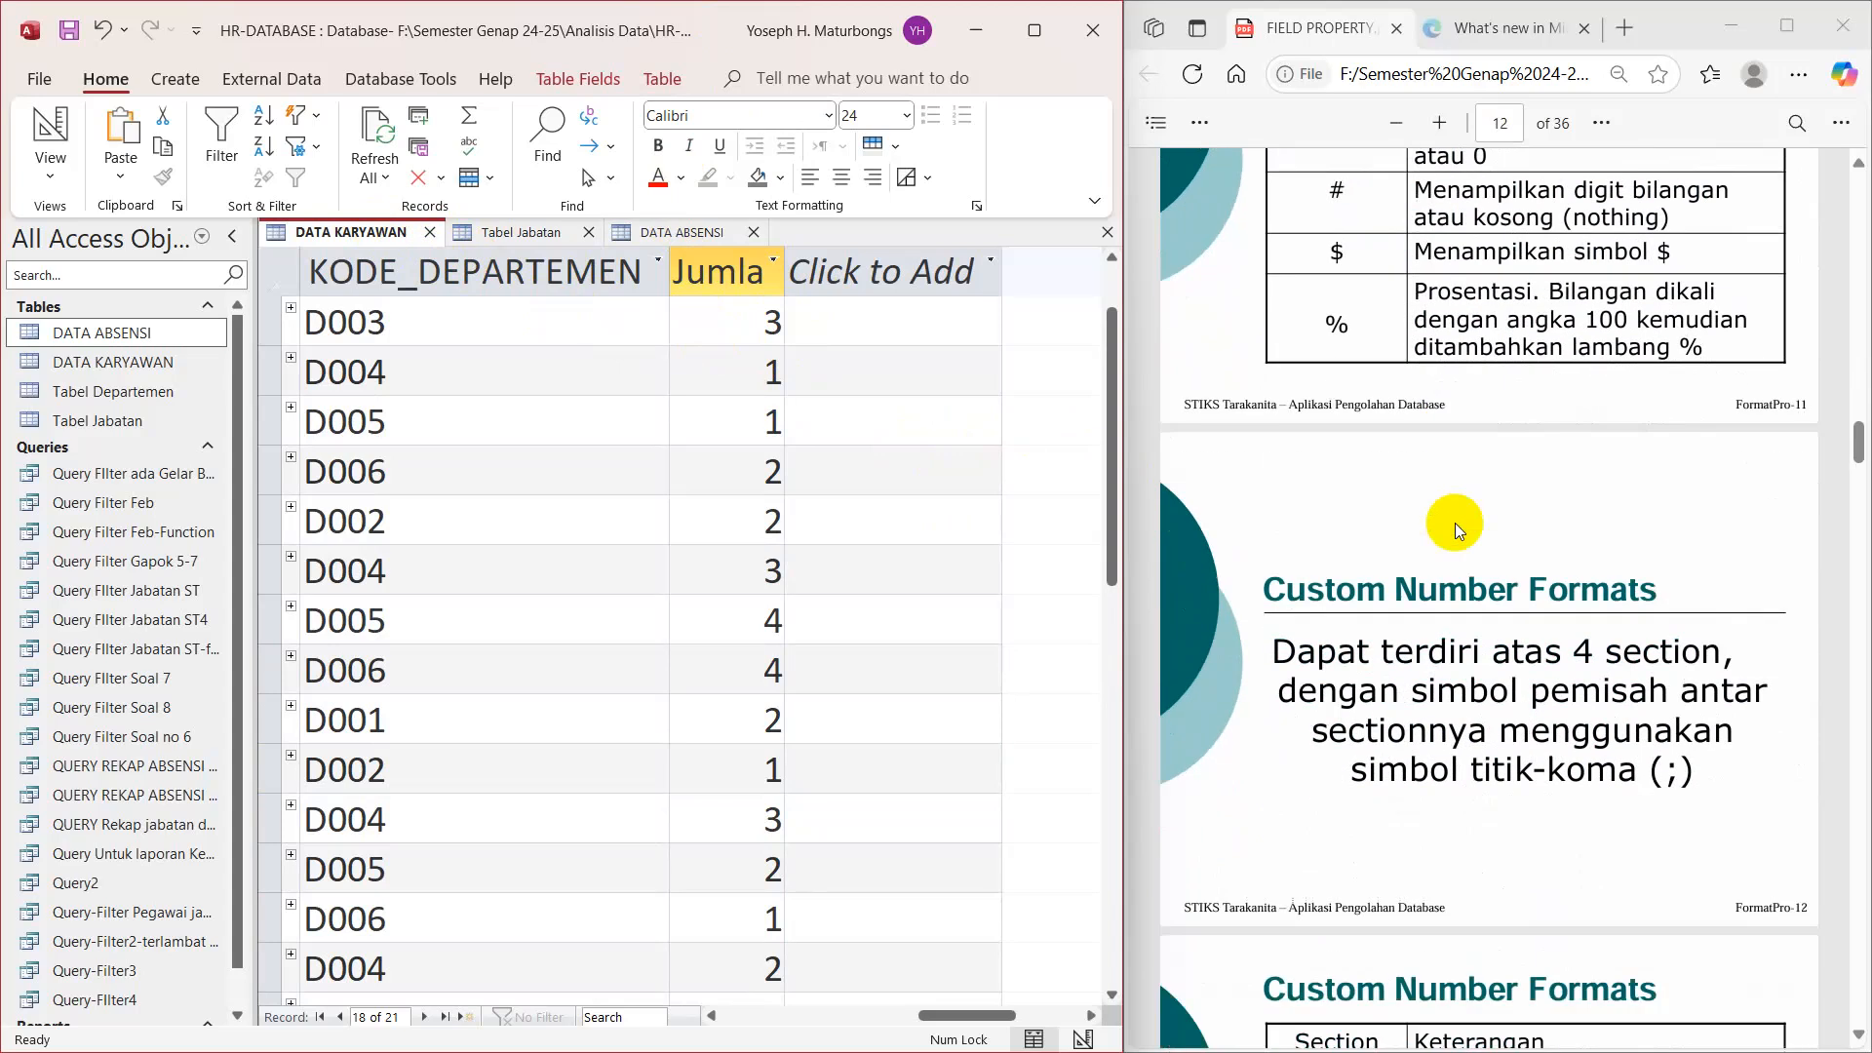
scroll(1455, 526, "down", 1)
scroll(1497, 583, "down", 1)
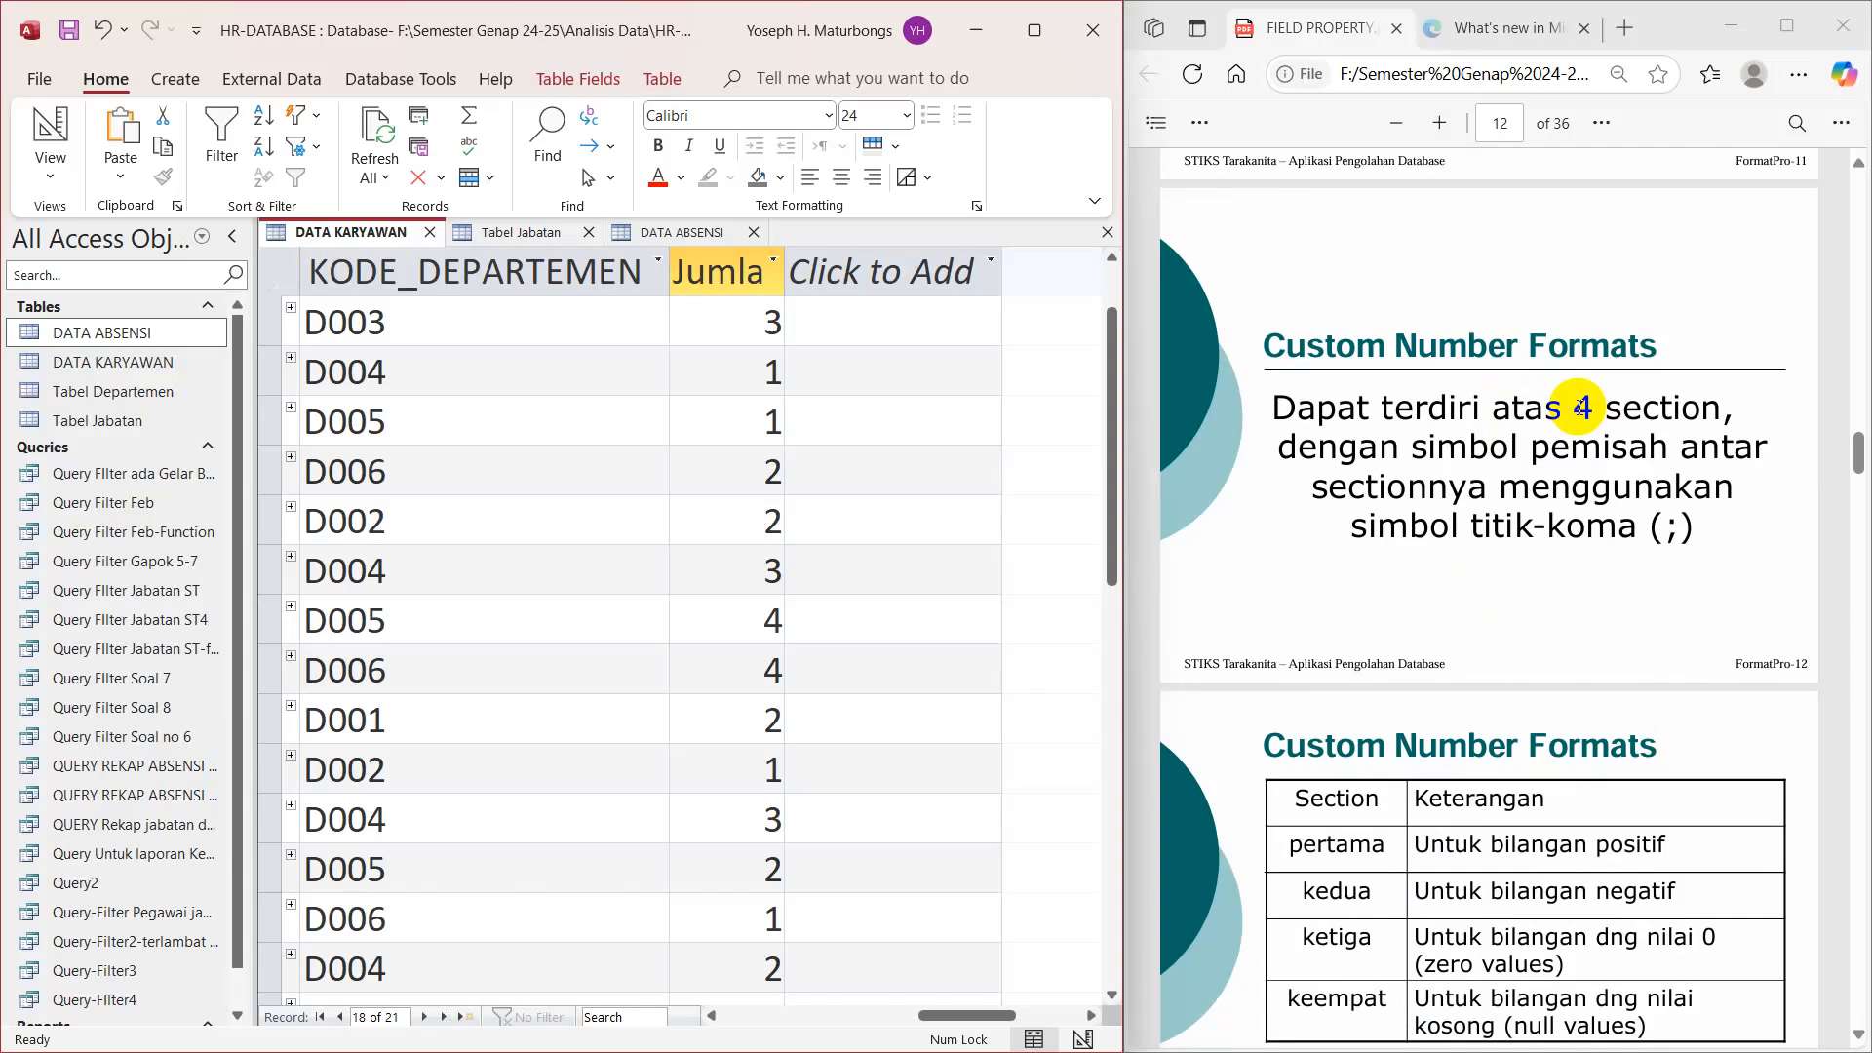
scroll(1581, 408, "down", 3)
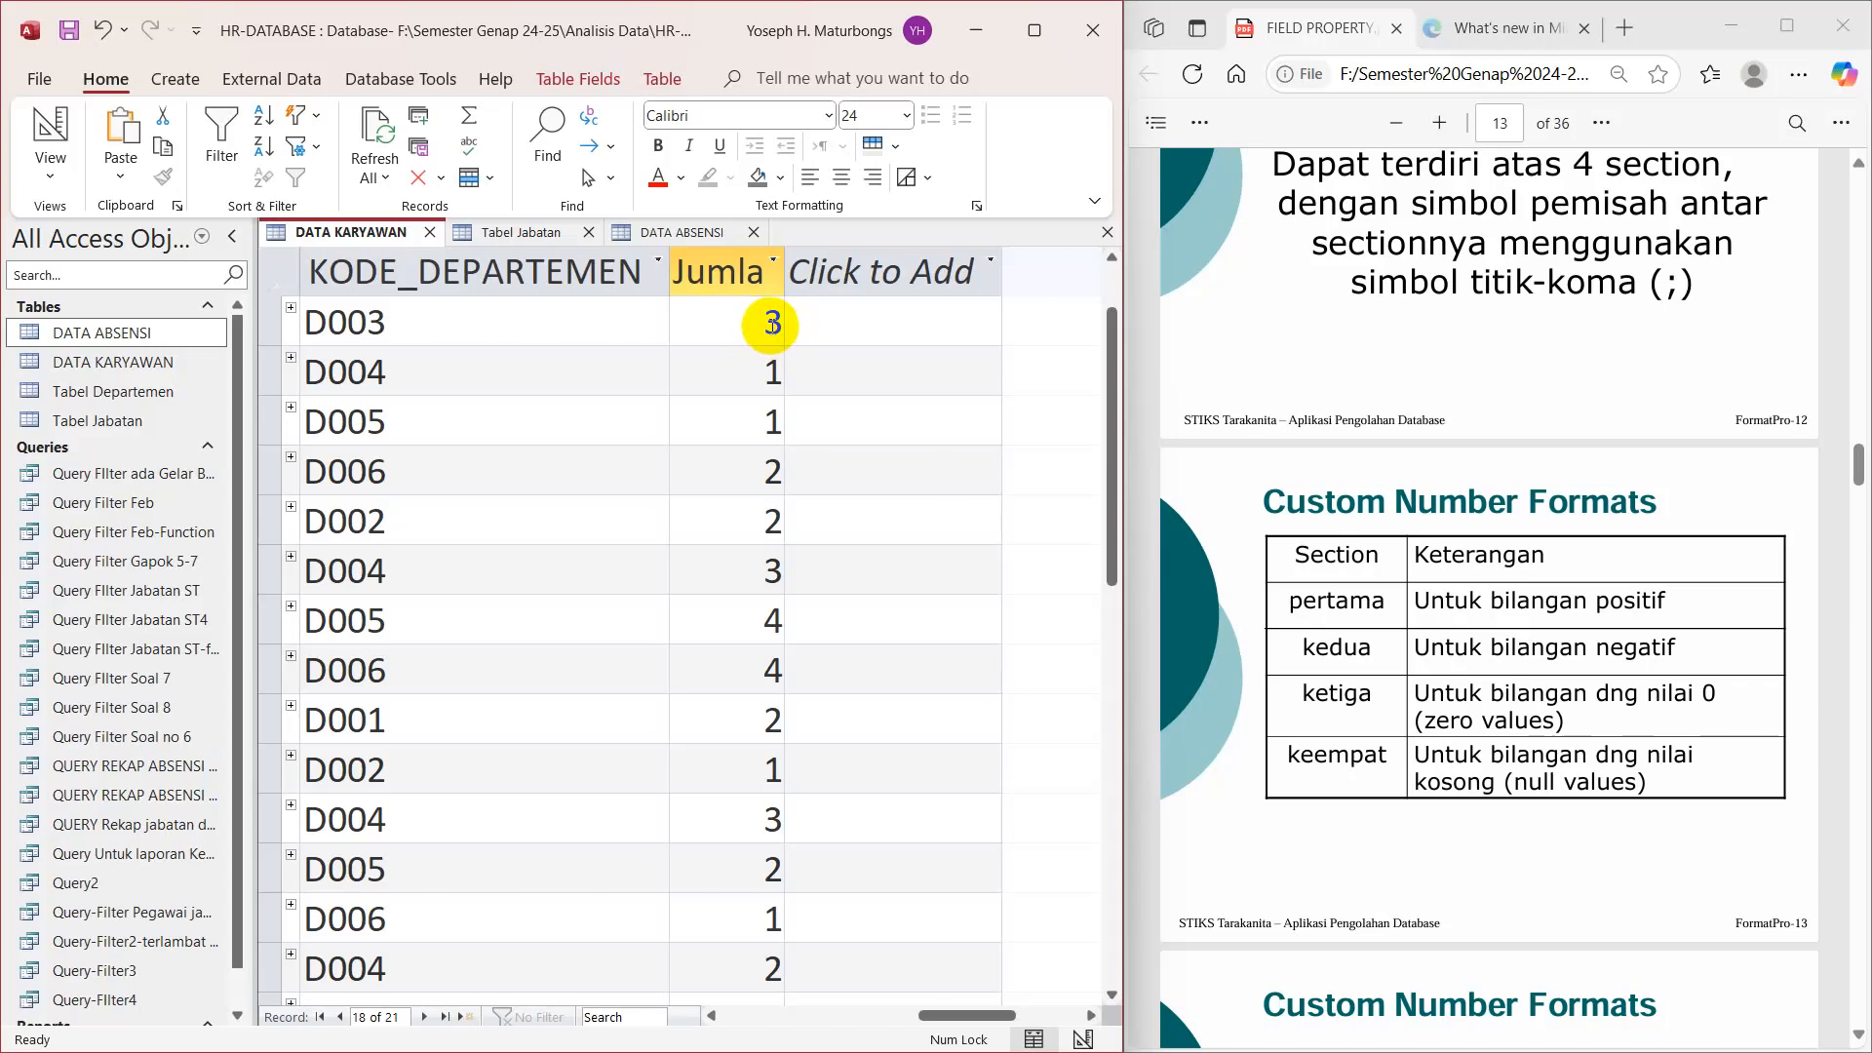
left_click(766, 324)
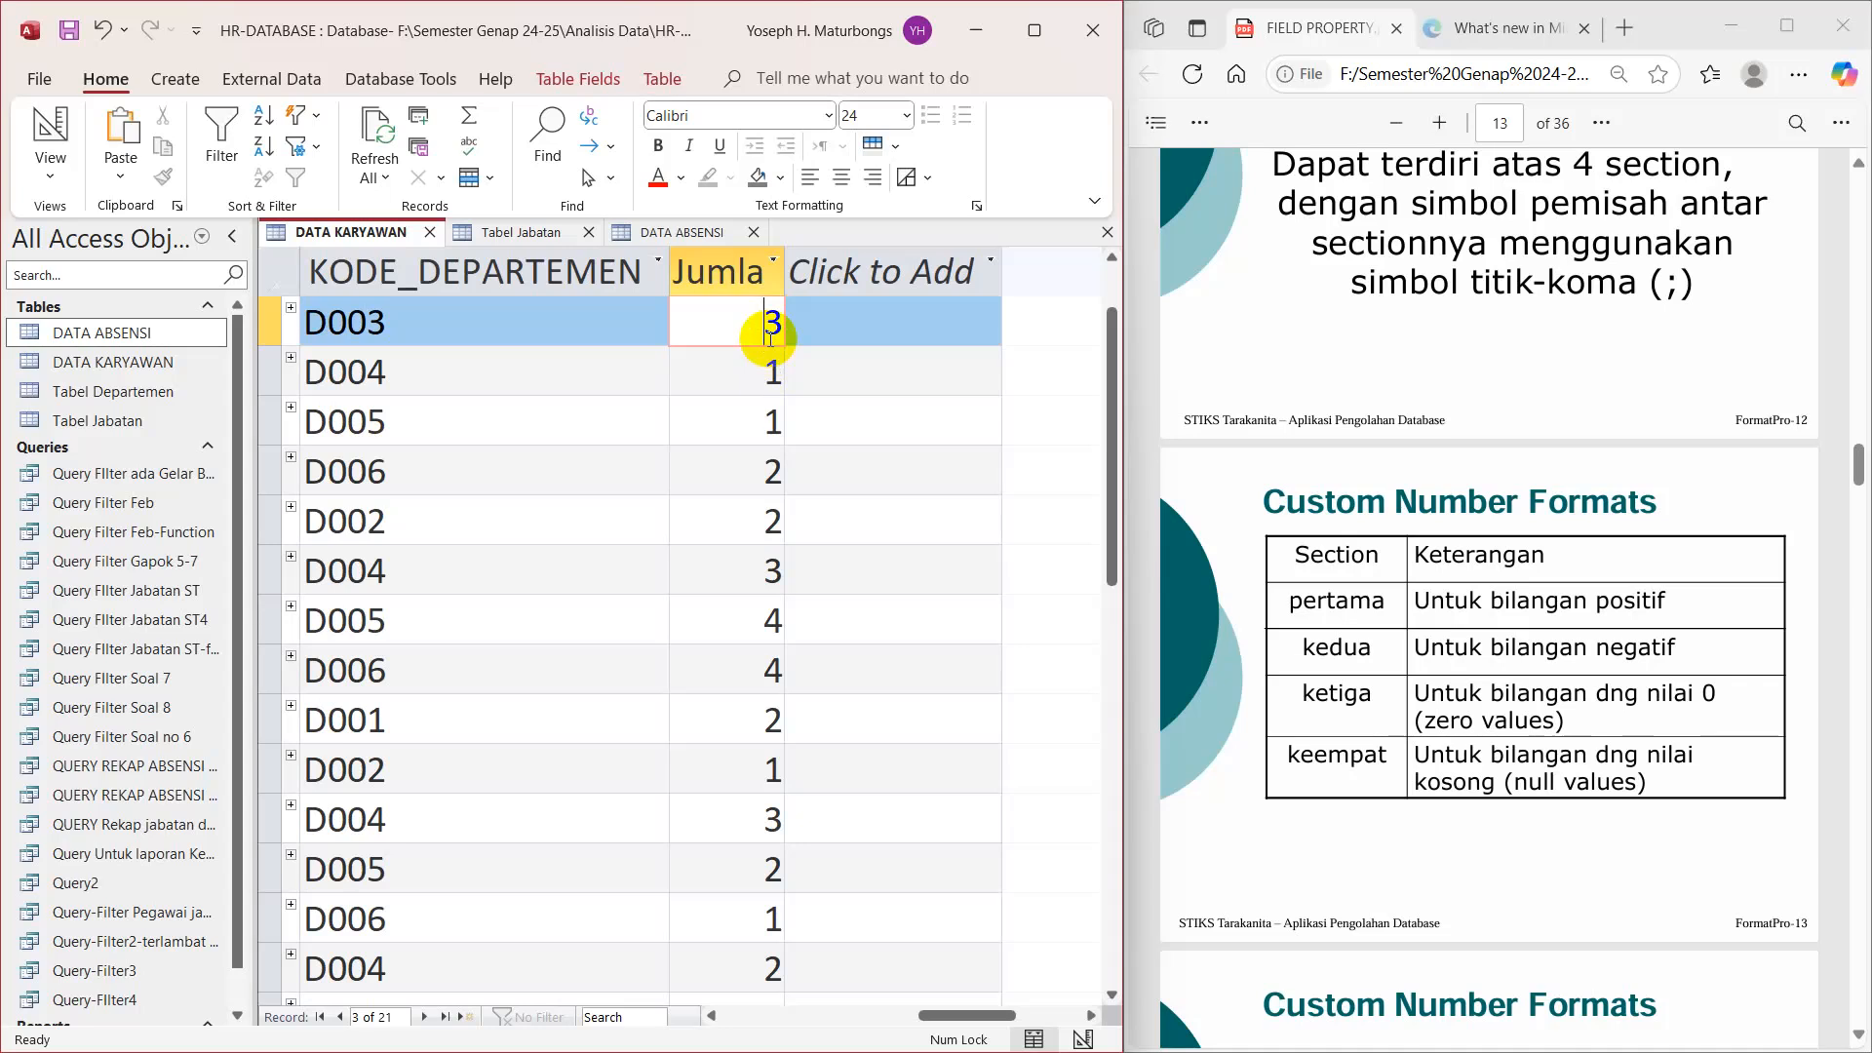
Step: Return DATA KARYAWAN to Design View and open the Format property of Jumlah Anak in the Zoom box
right_click(401, 234)
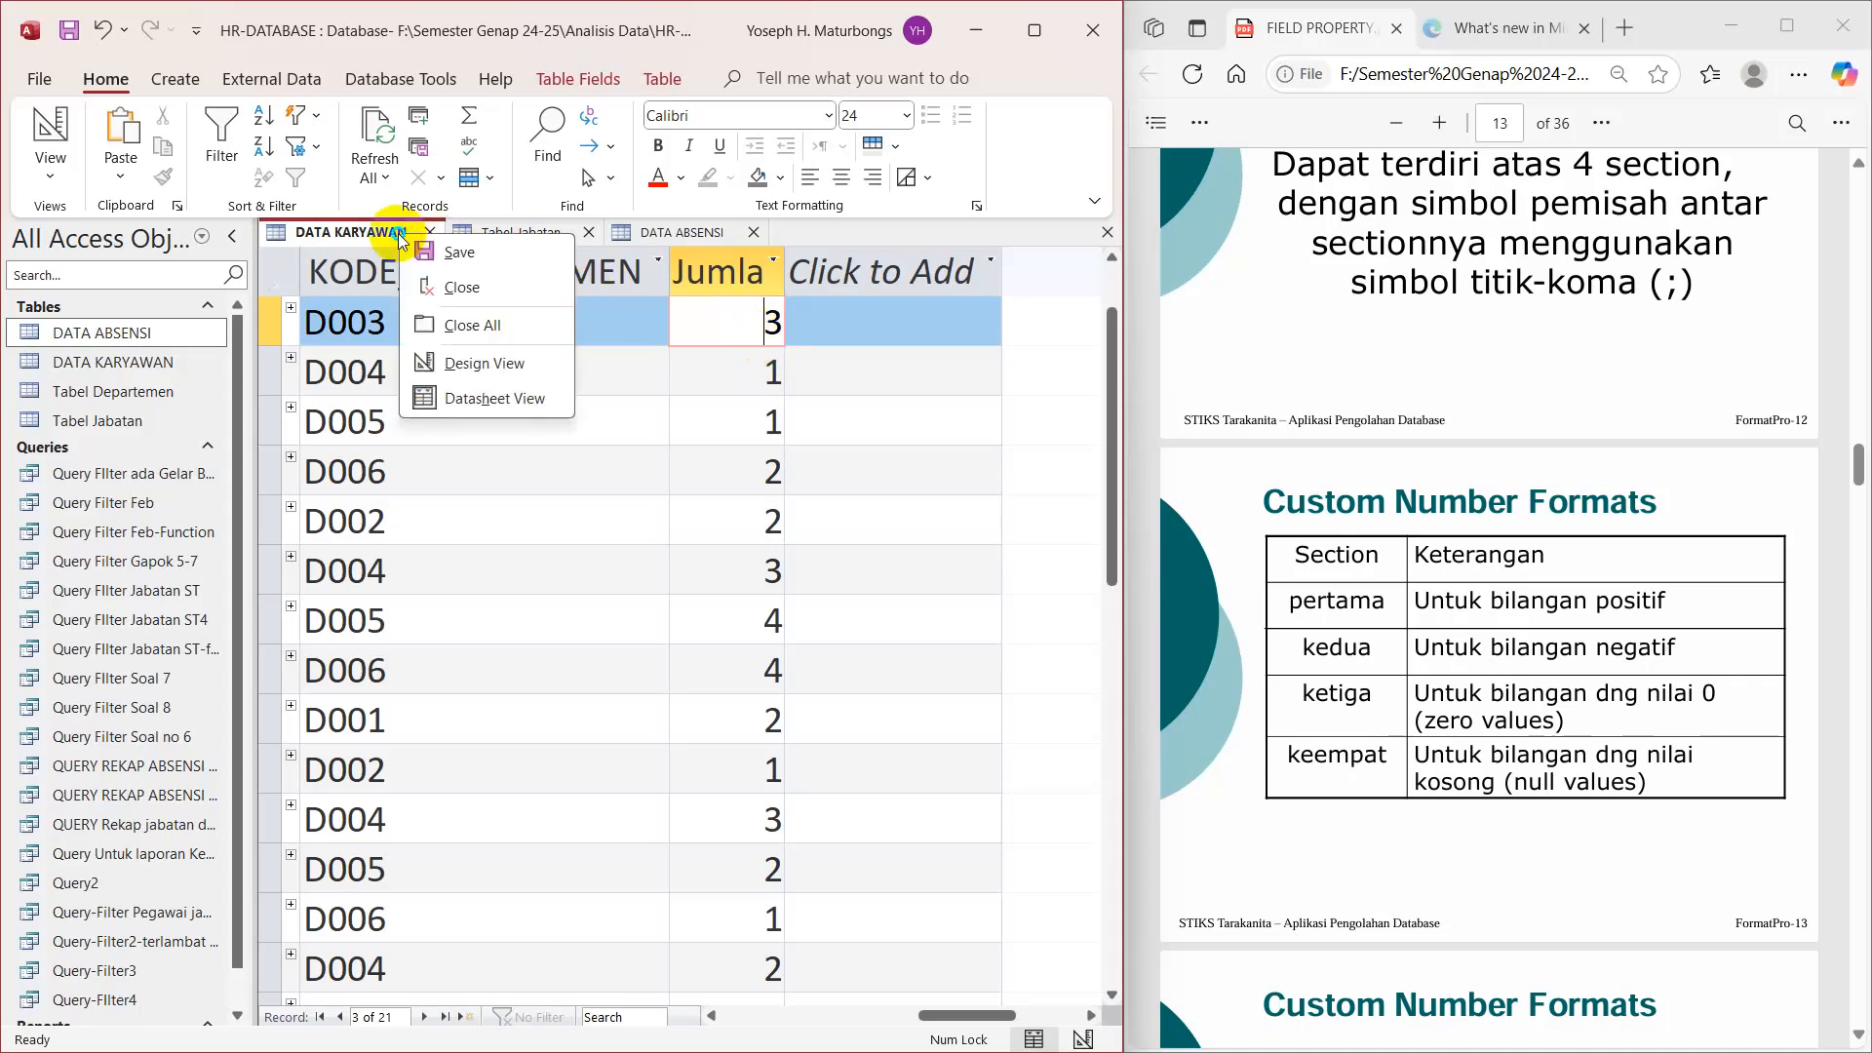
left_click(483, 363)
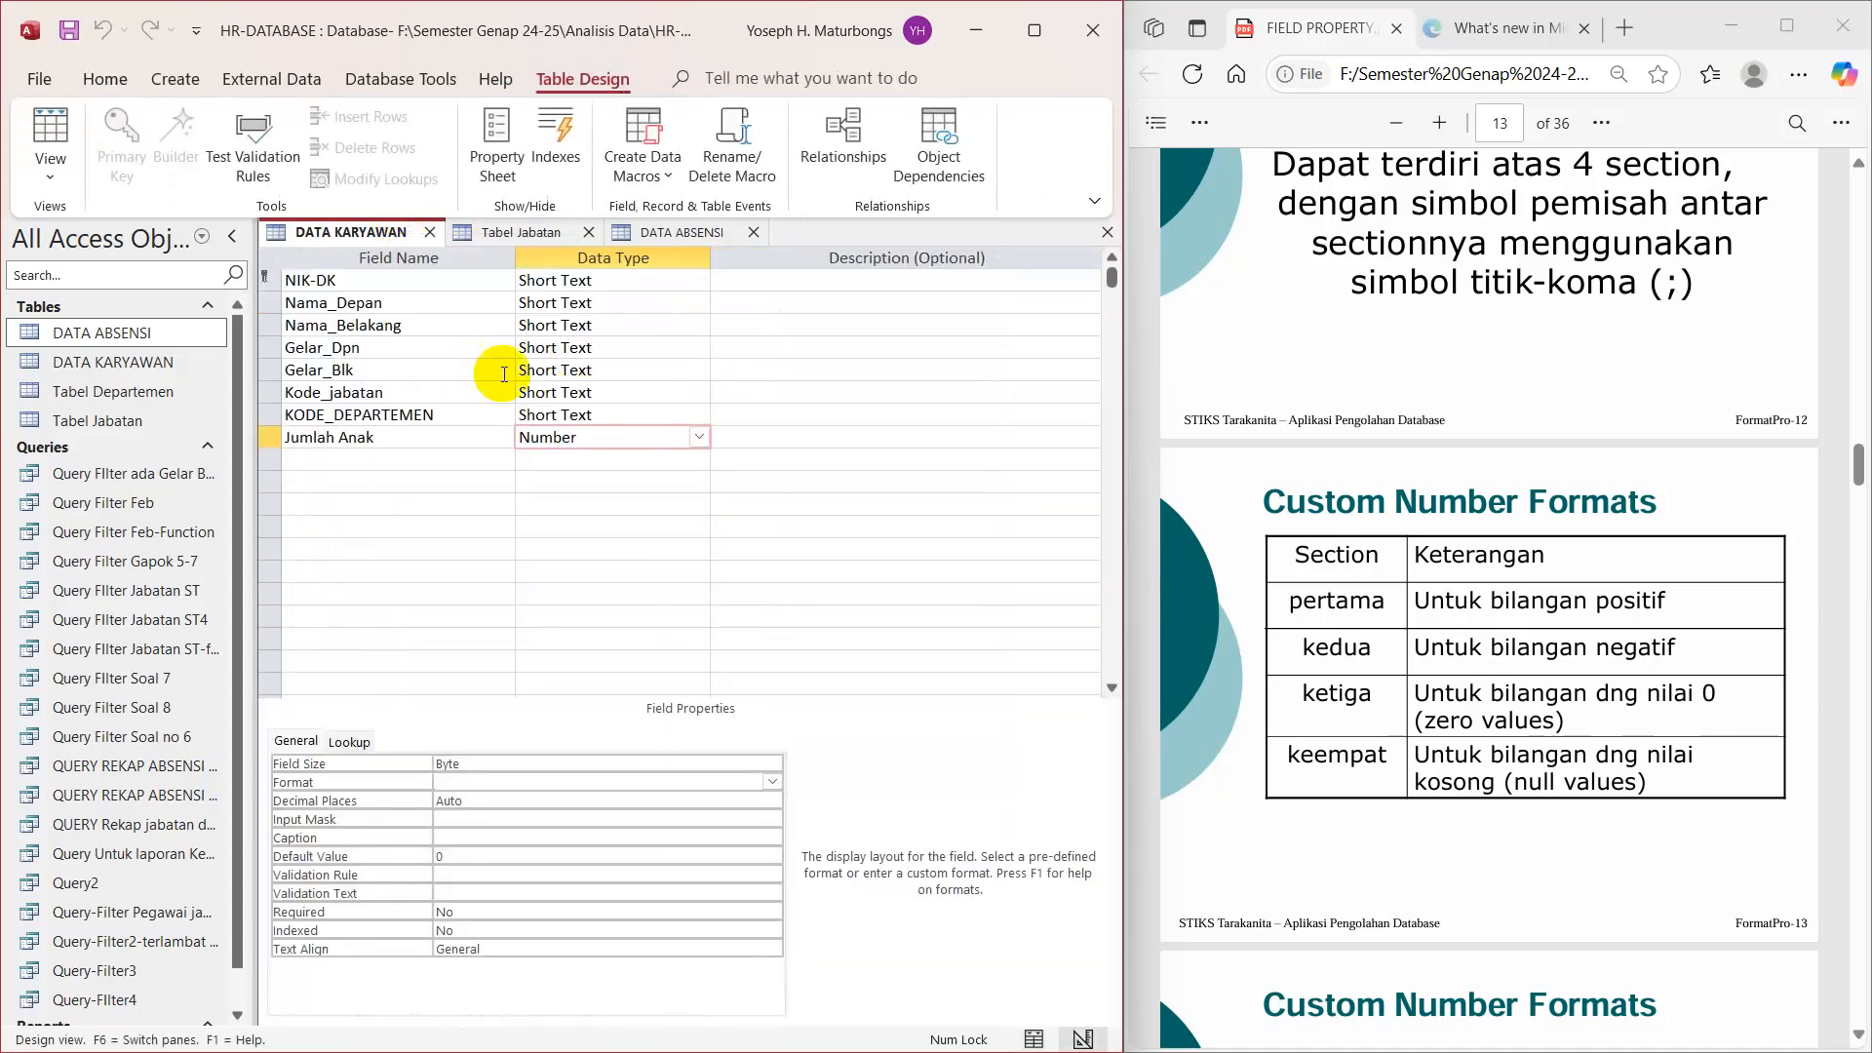
left_click(395, 441)
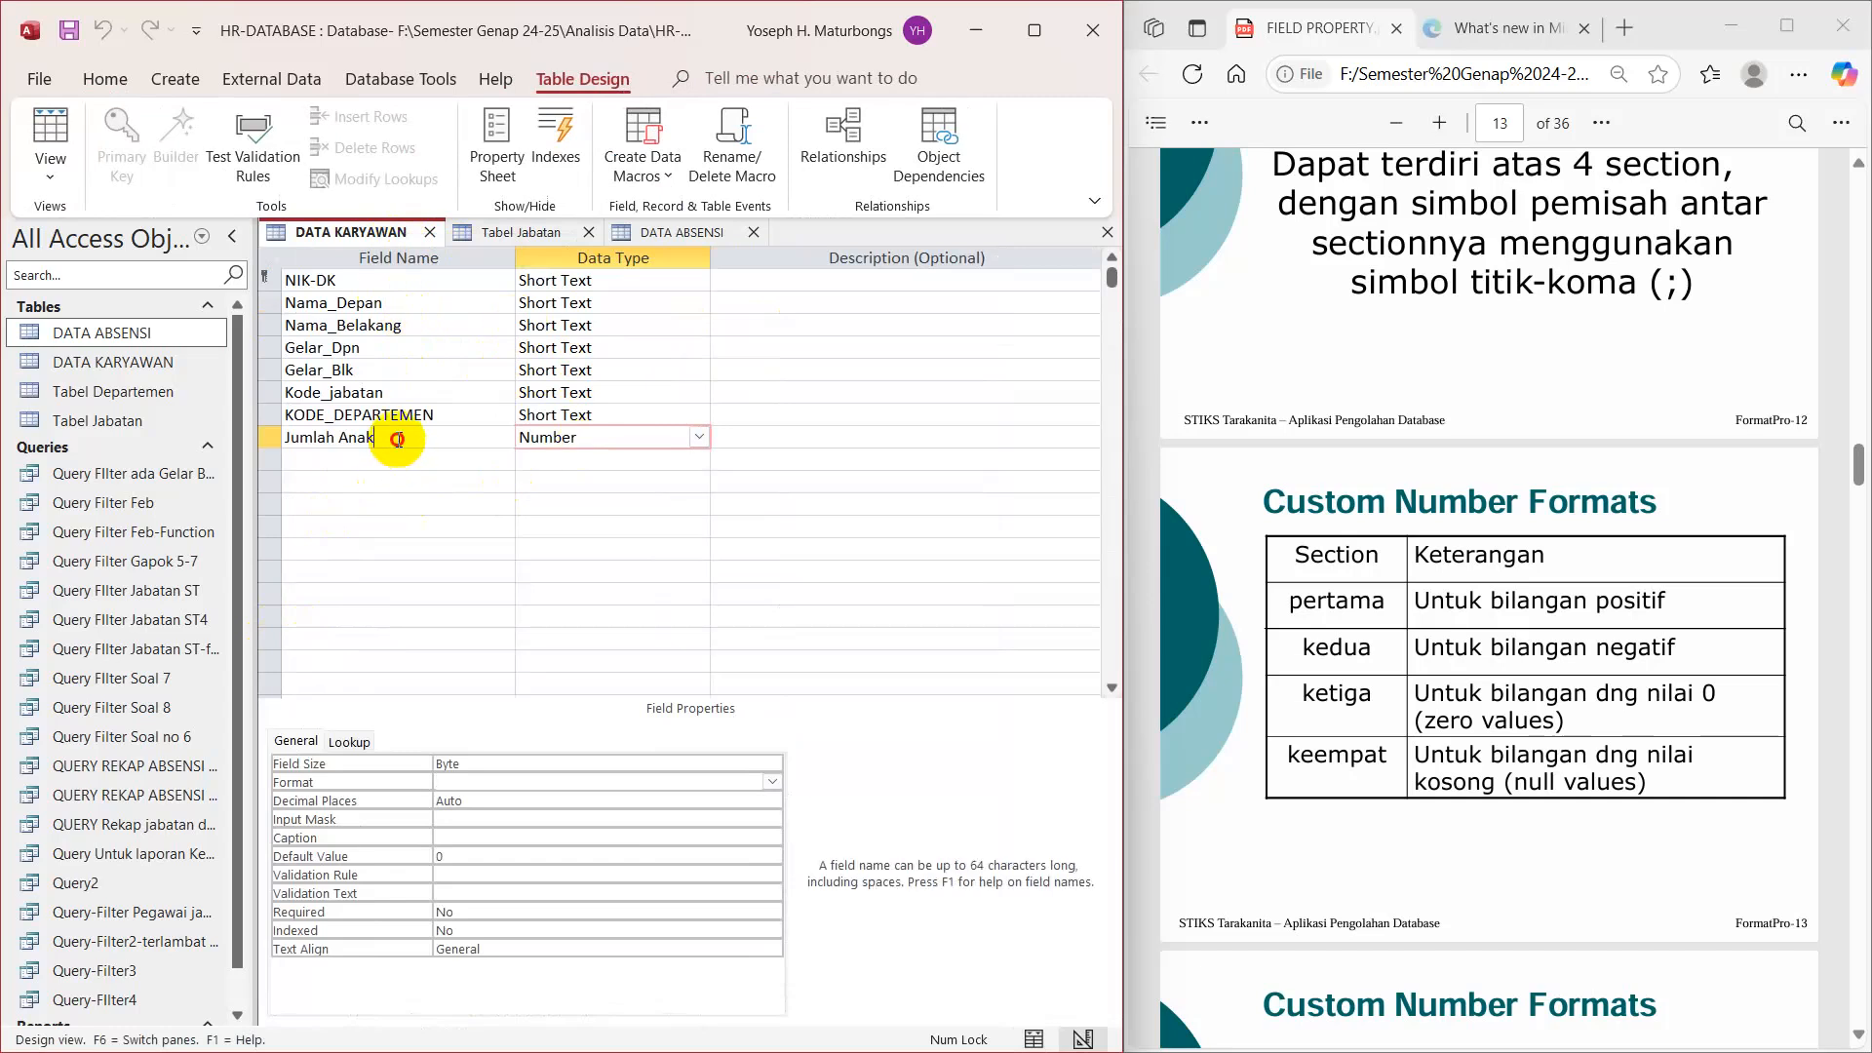
right_click(462, 789)
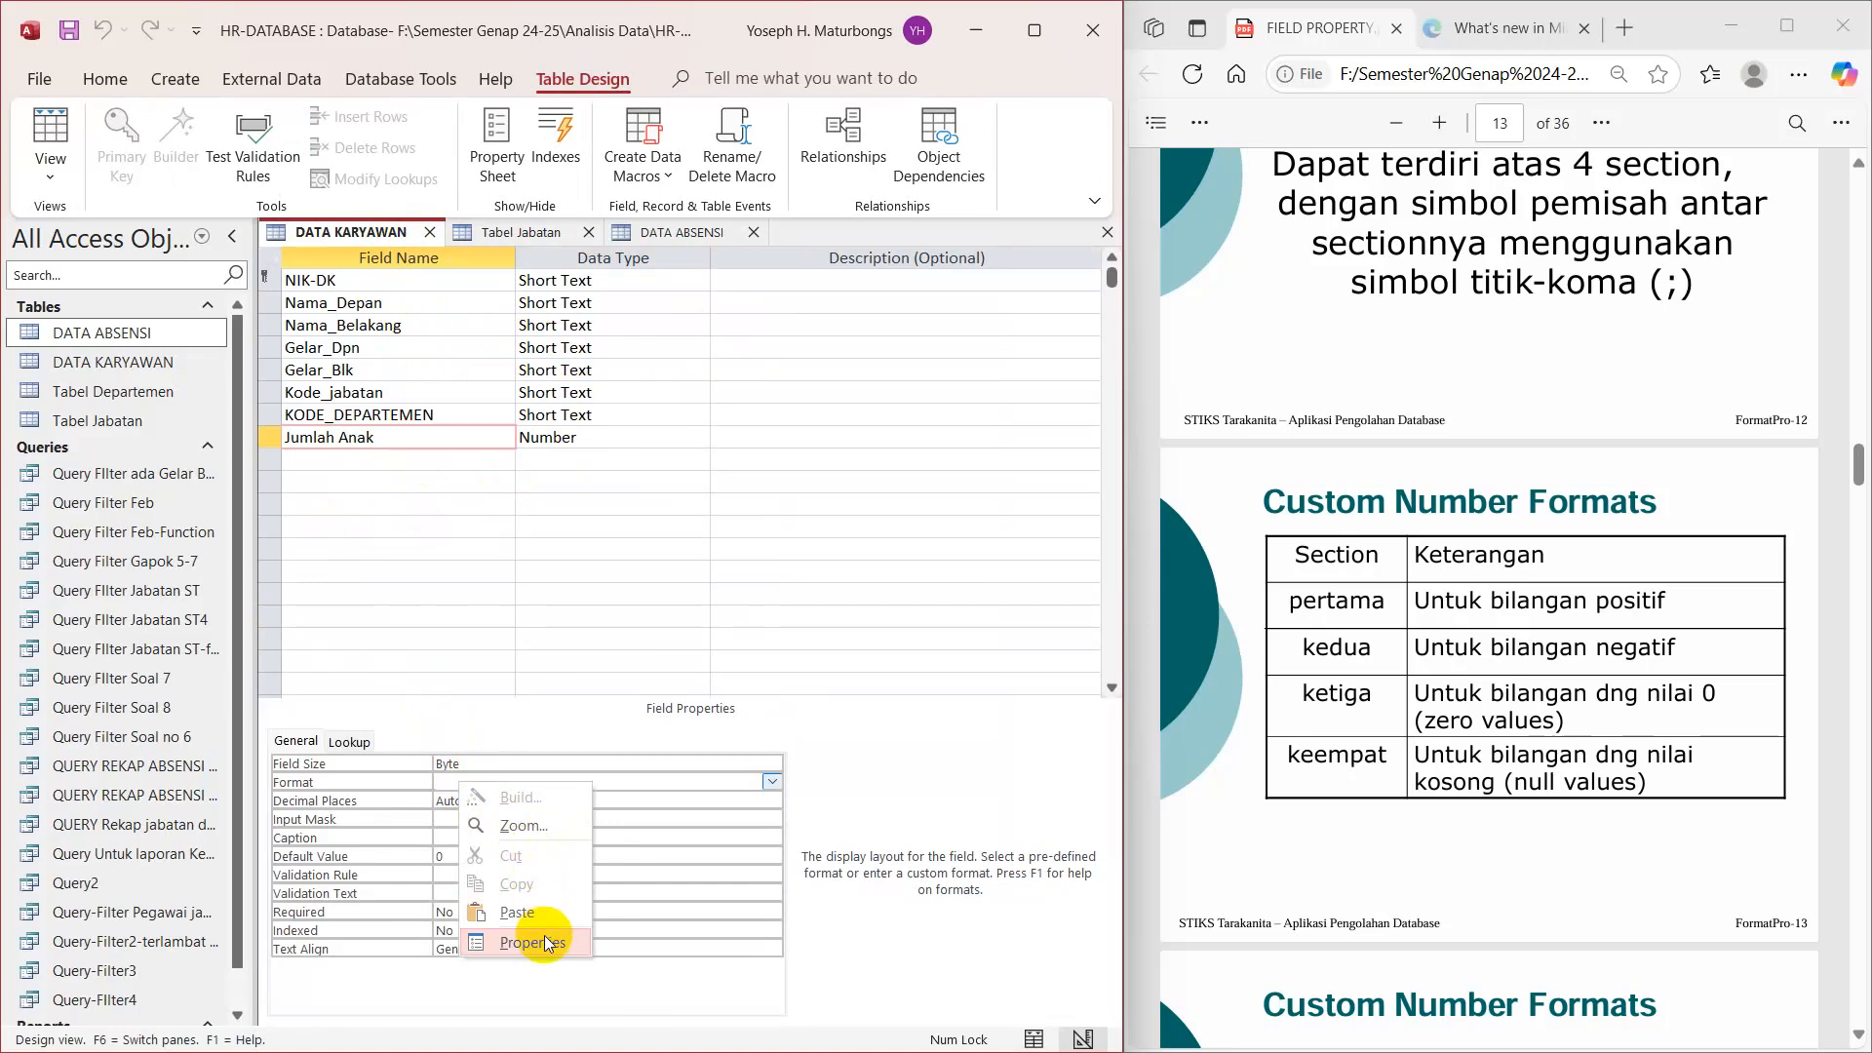
left_click(525, 827)
left_click_drag(493, 340, 601, 303)
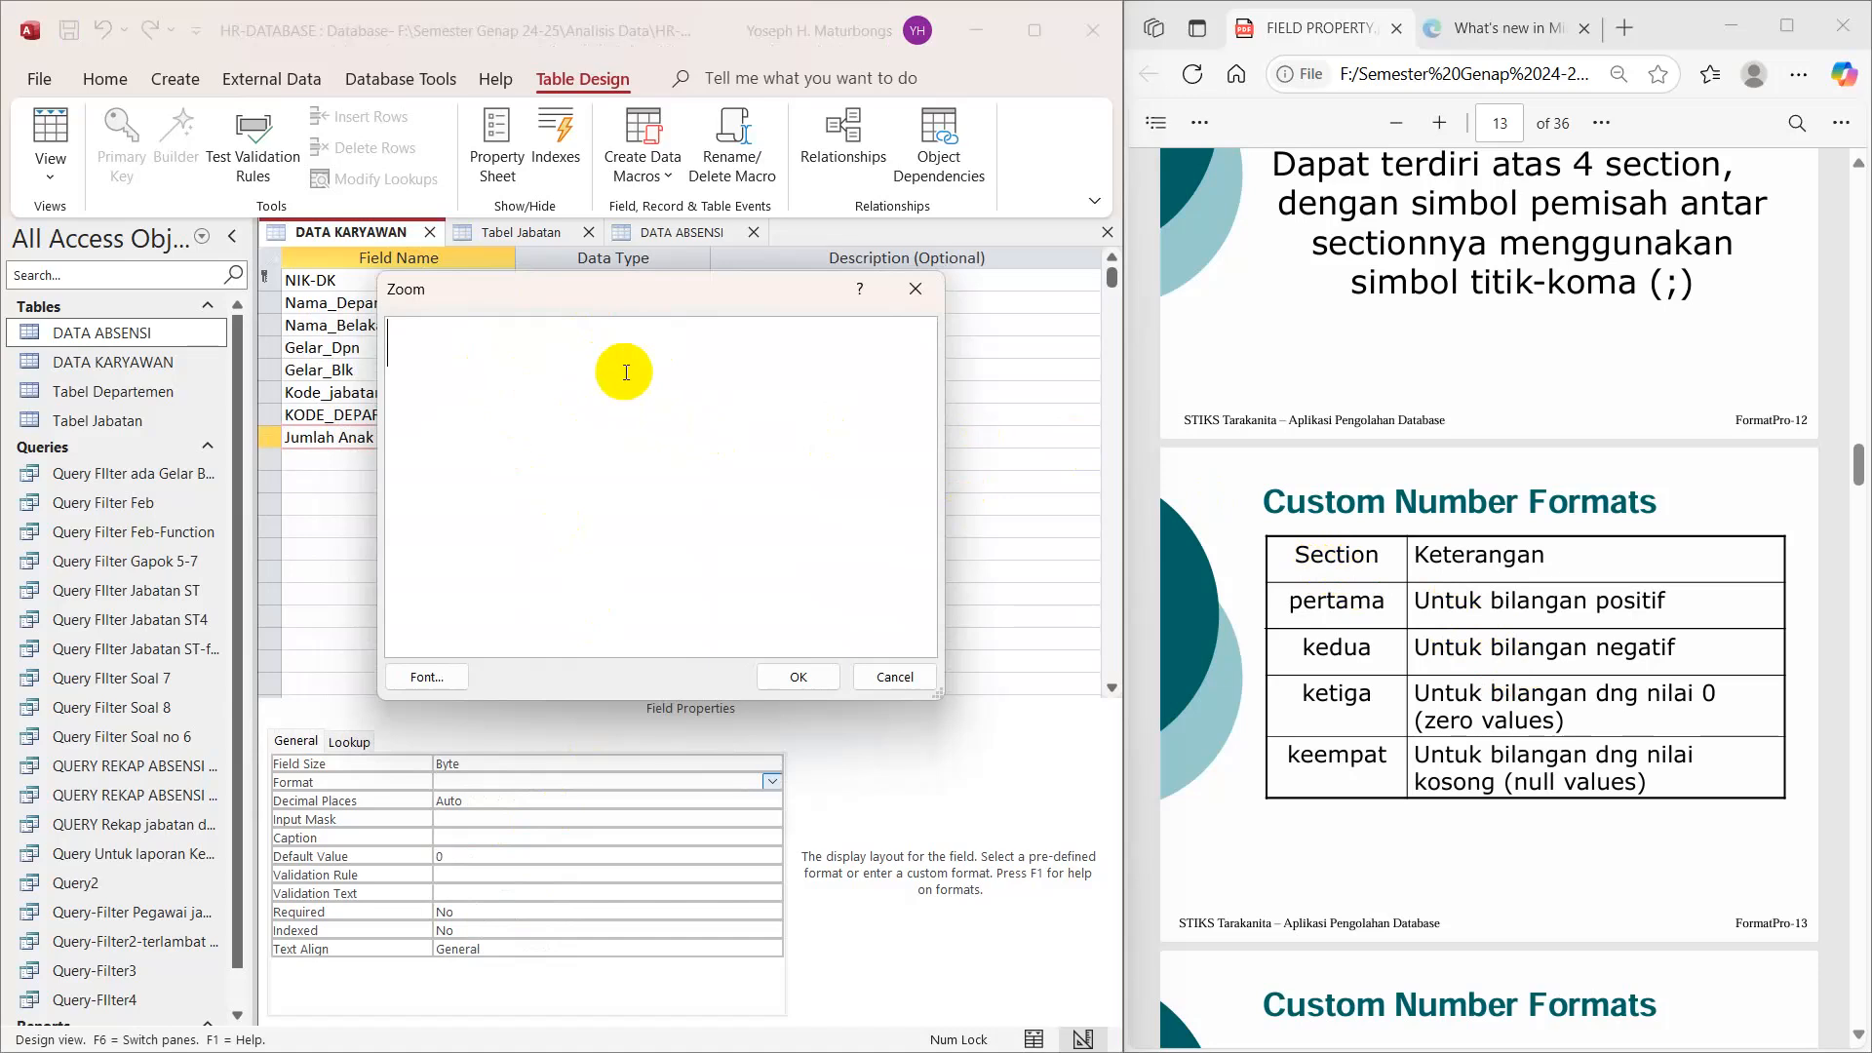
Step: Lay out four dotted placeholder sections separated by semicolons as the custom Format, and highlight the first section
type("......")
type(";........")
type("........")
type("......")
key("BackSpace")
key("BackSpace")
key("BackSpace")
key("BackSpace")
key("BackSpace")
key("BackSpace")
key("BackSpace")
key("BackSpace")
key("BackSpace")
key("BackSpace")
key("BackSpace")
key("BackSpace")
type(";.........;.........")
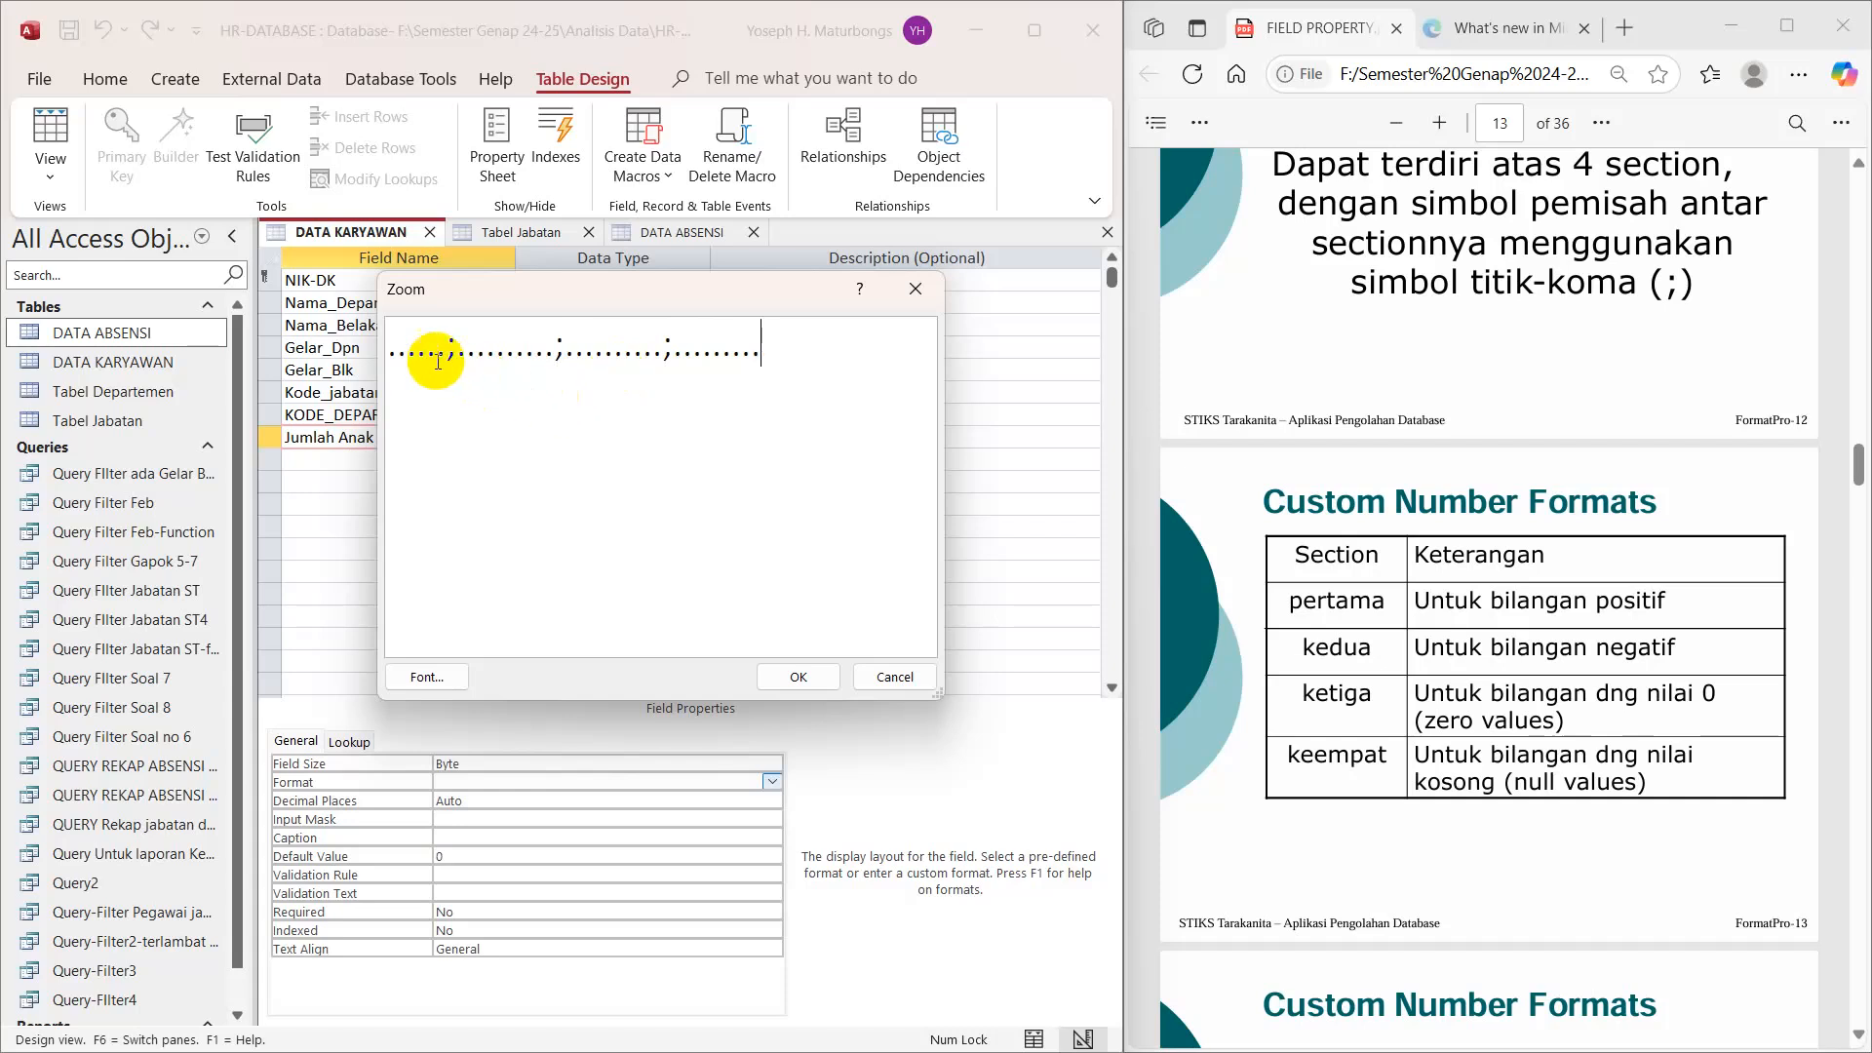
left_click_drag(389, 351, 443, 348)
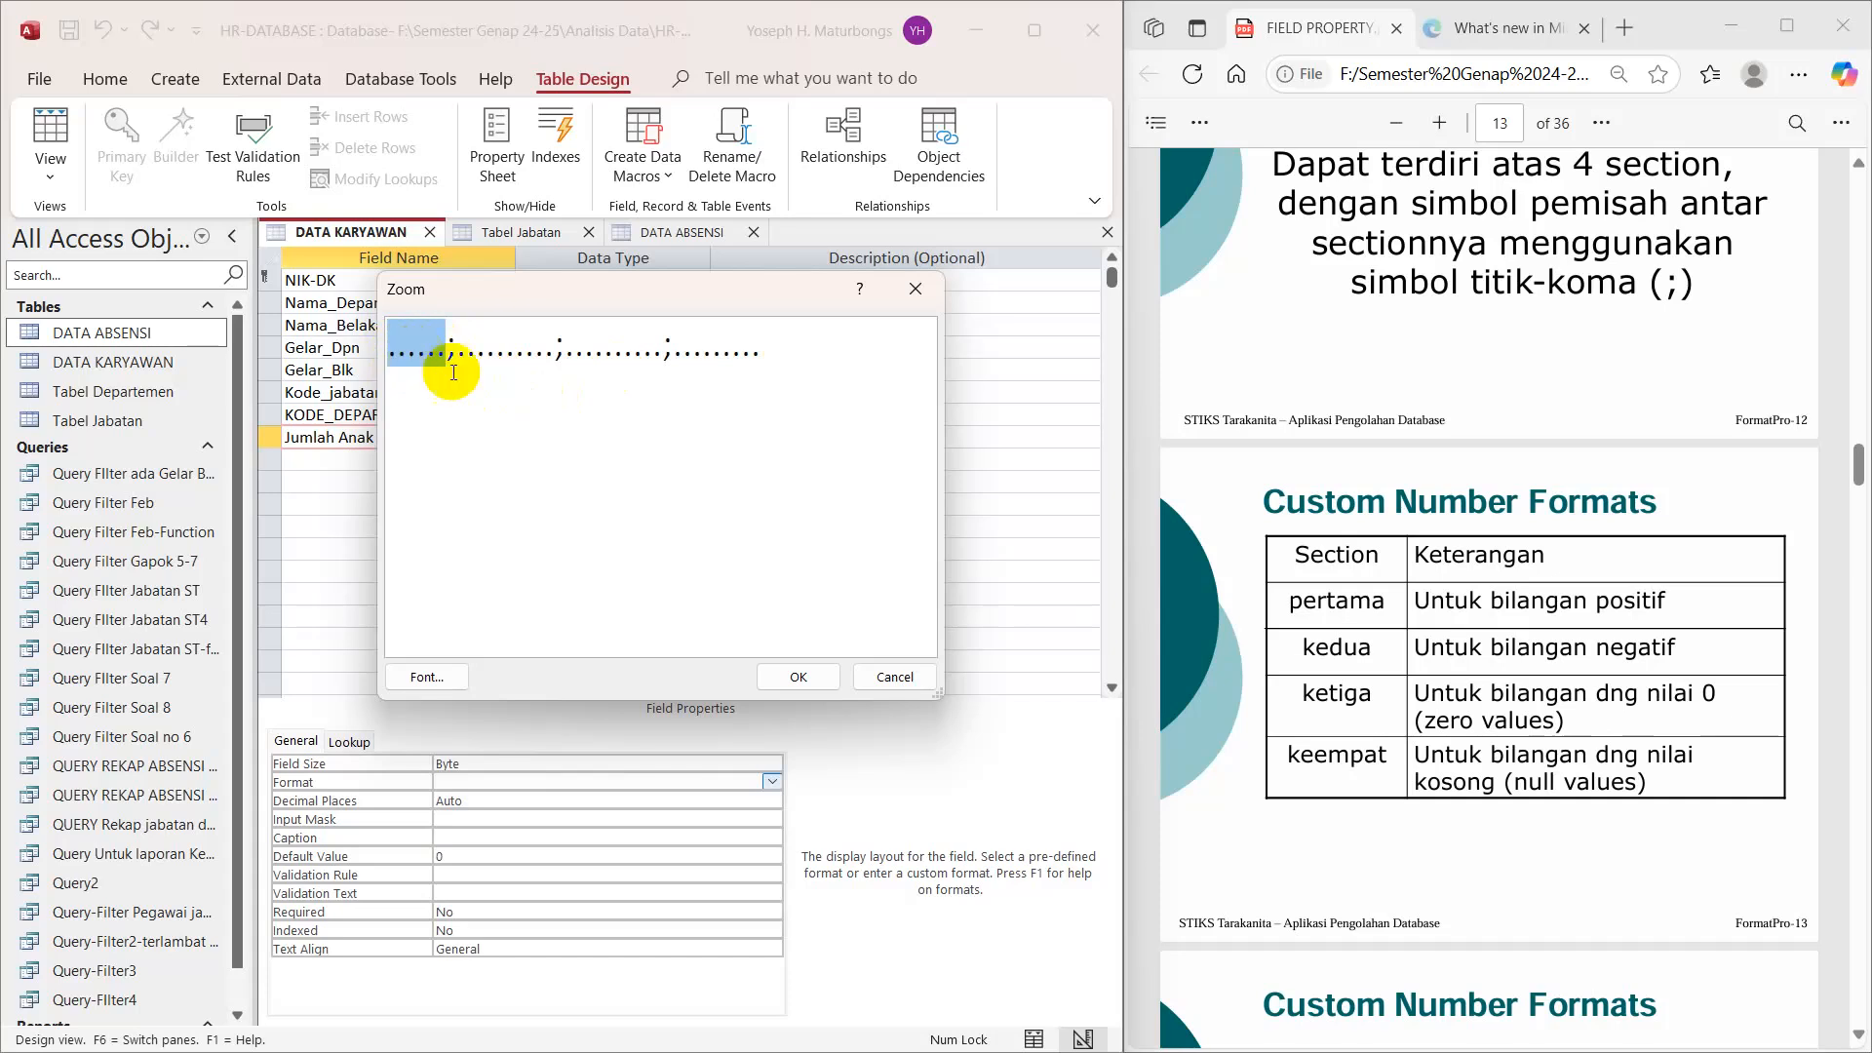
Step: Examine the custom number format examples on slides 14 to 16, highlighting #,##0.00 in the Rp example
scroll(1383, 602, "down", 12)
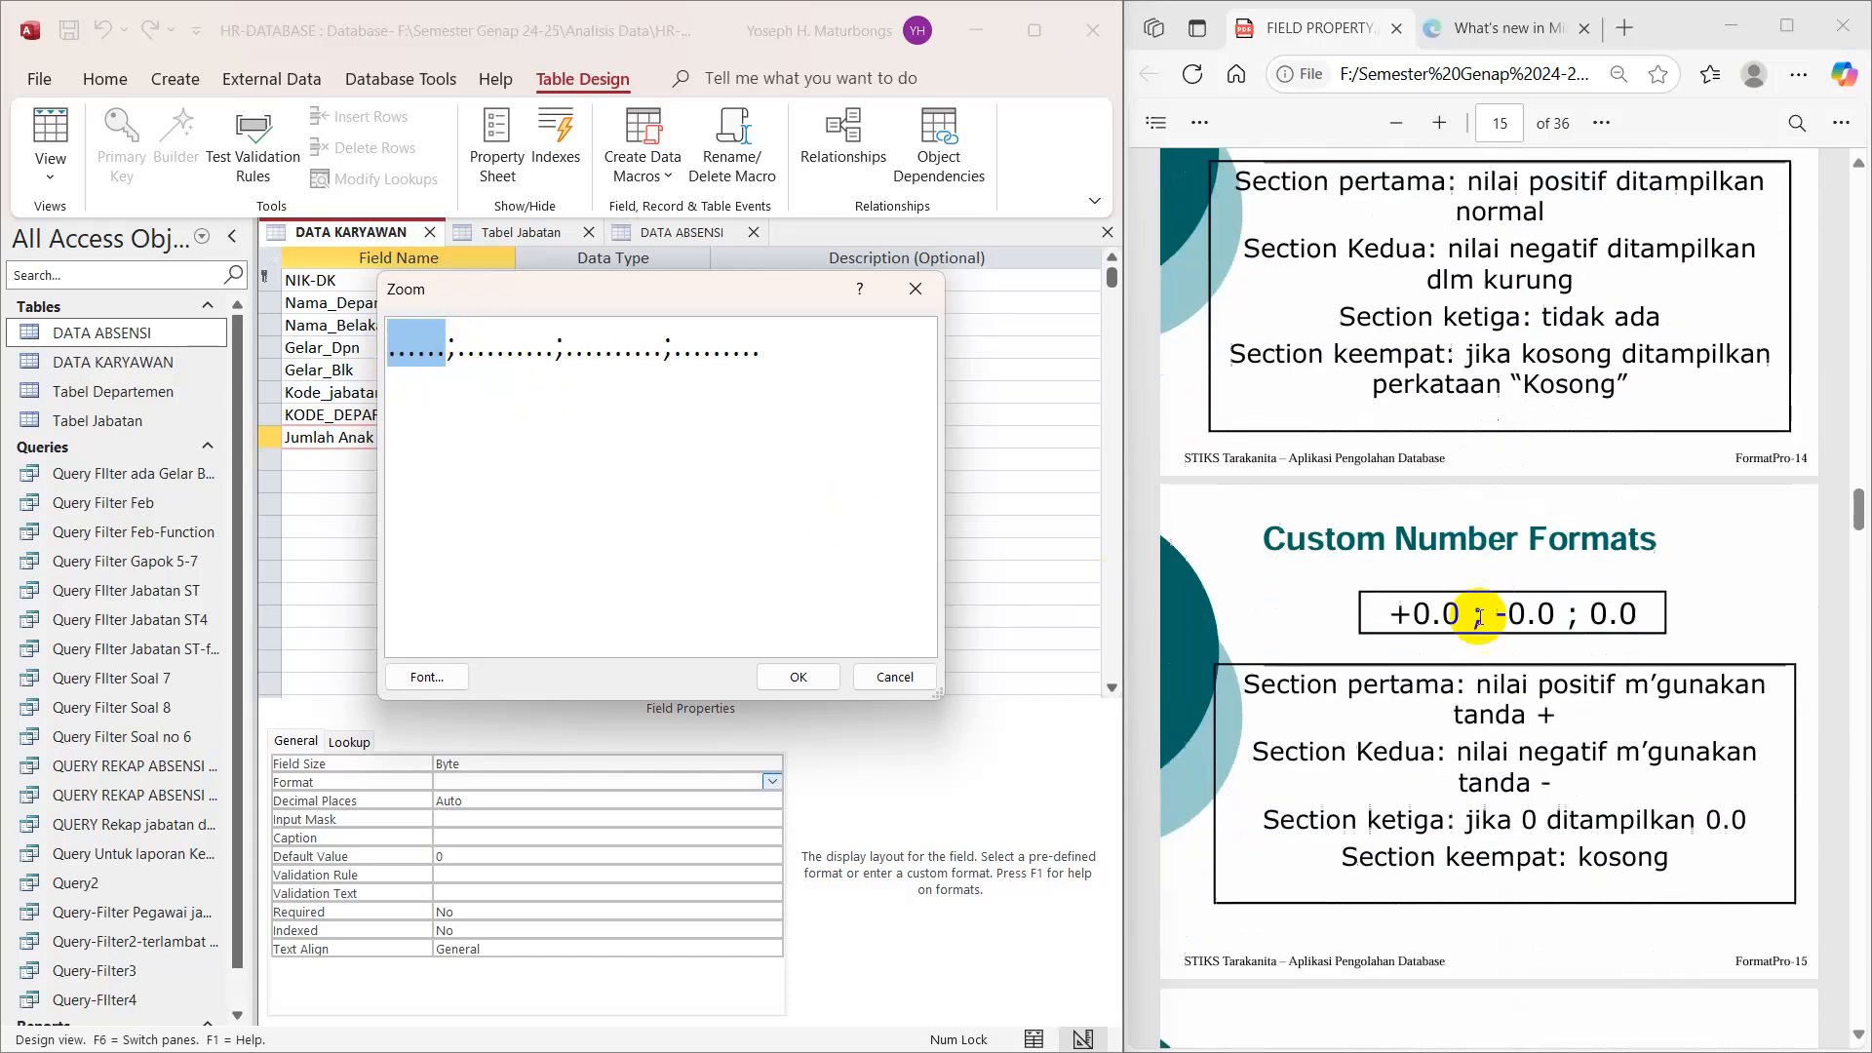
scroll(1480, 616, "down", 8)
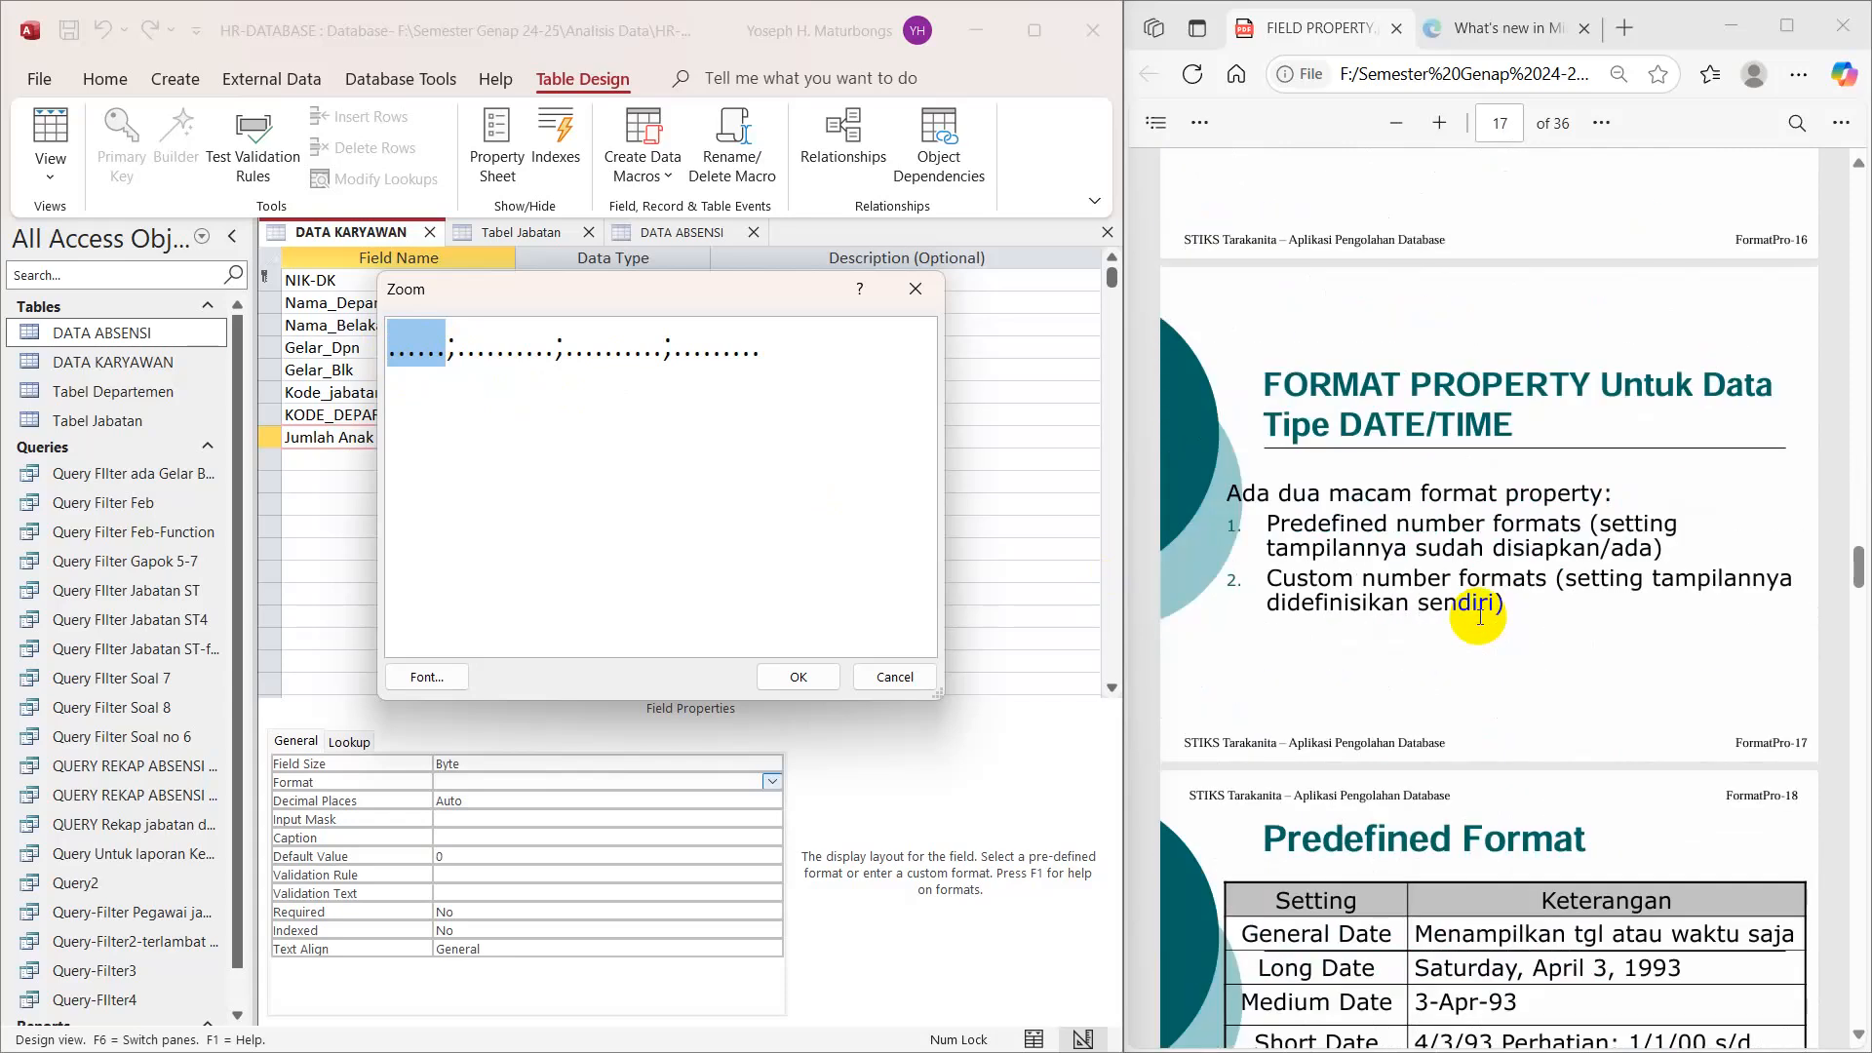
scroll(1480, 617, "up", 8)
scroll(1480, 616, "up", 5)
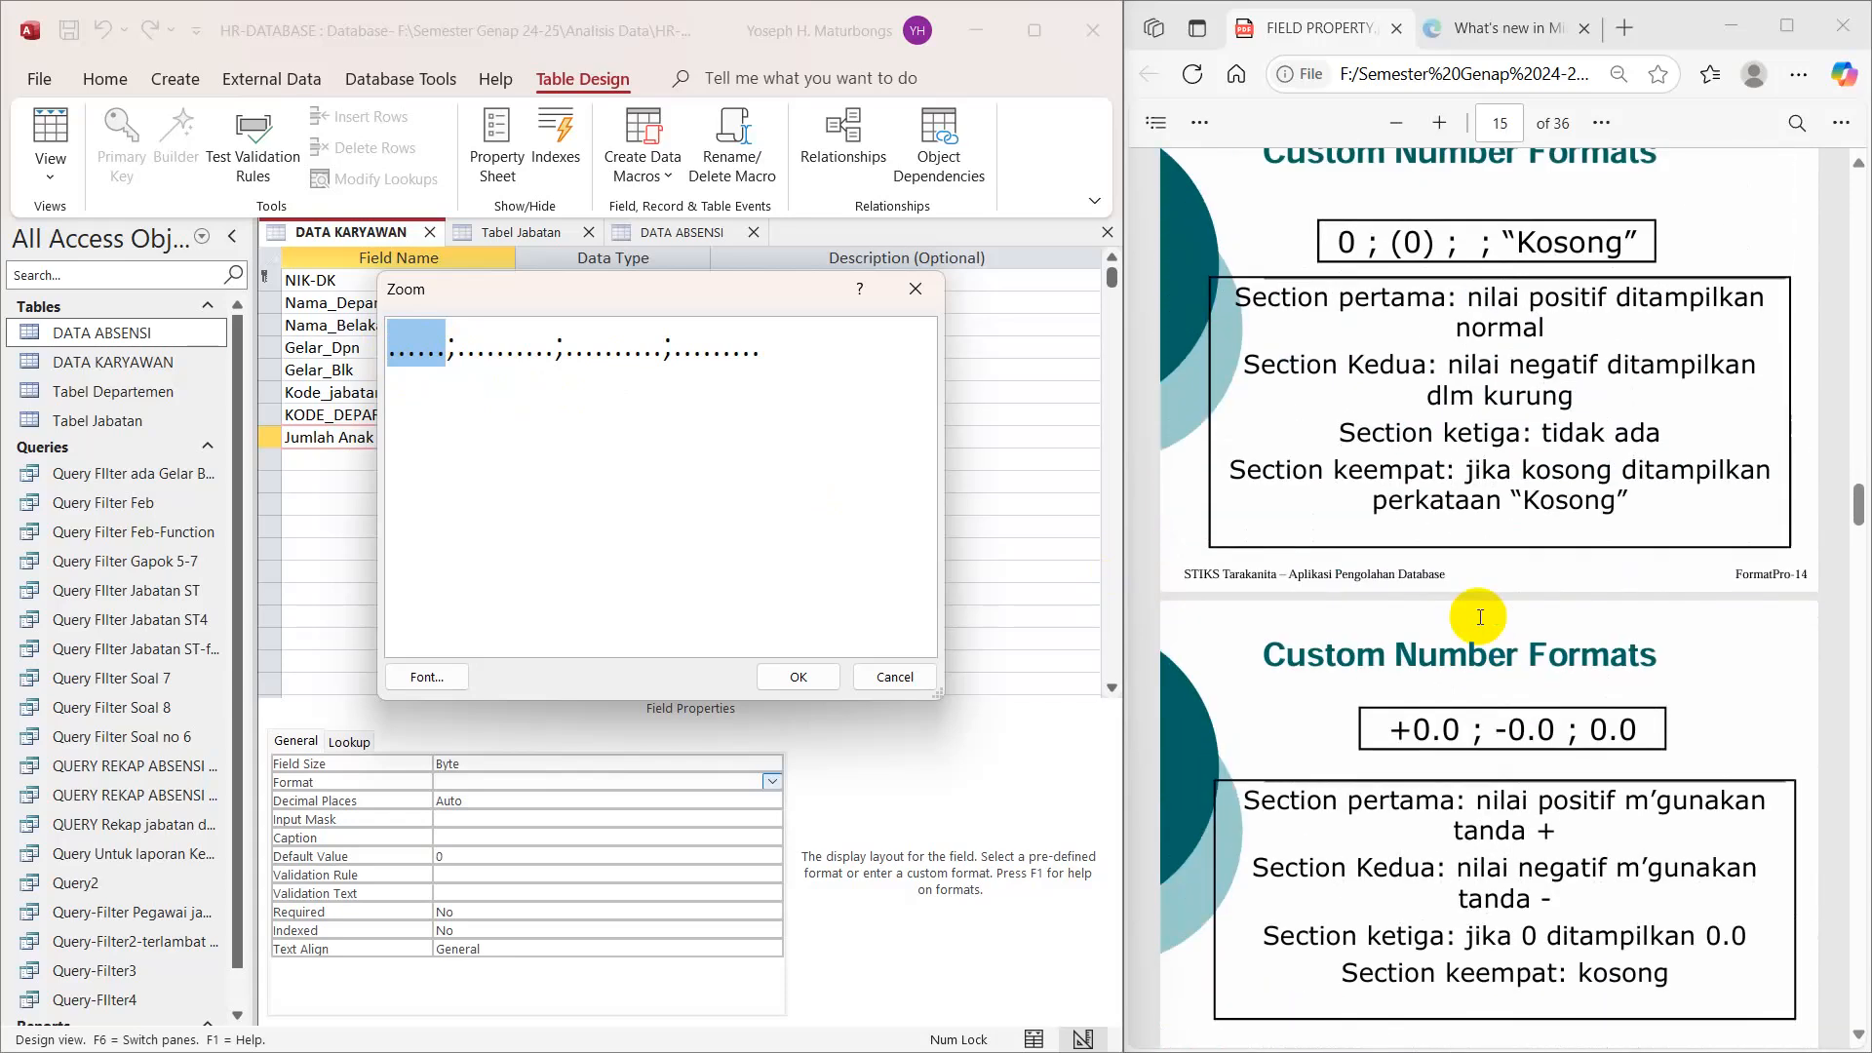
scroll(1480, 617, "up", 3)
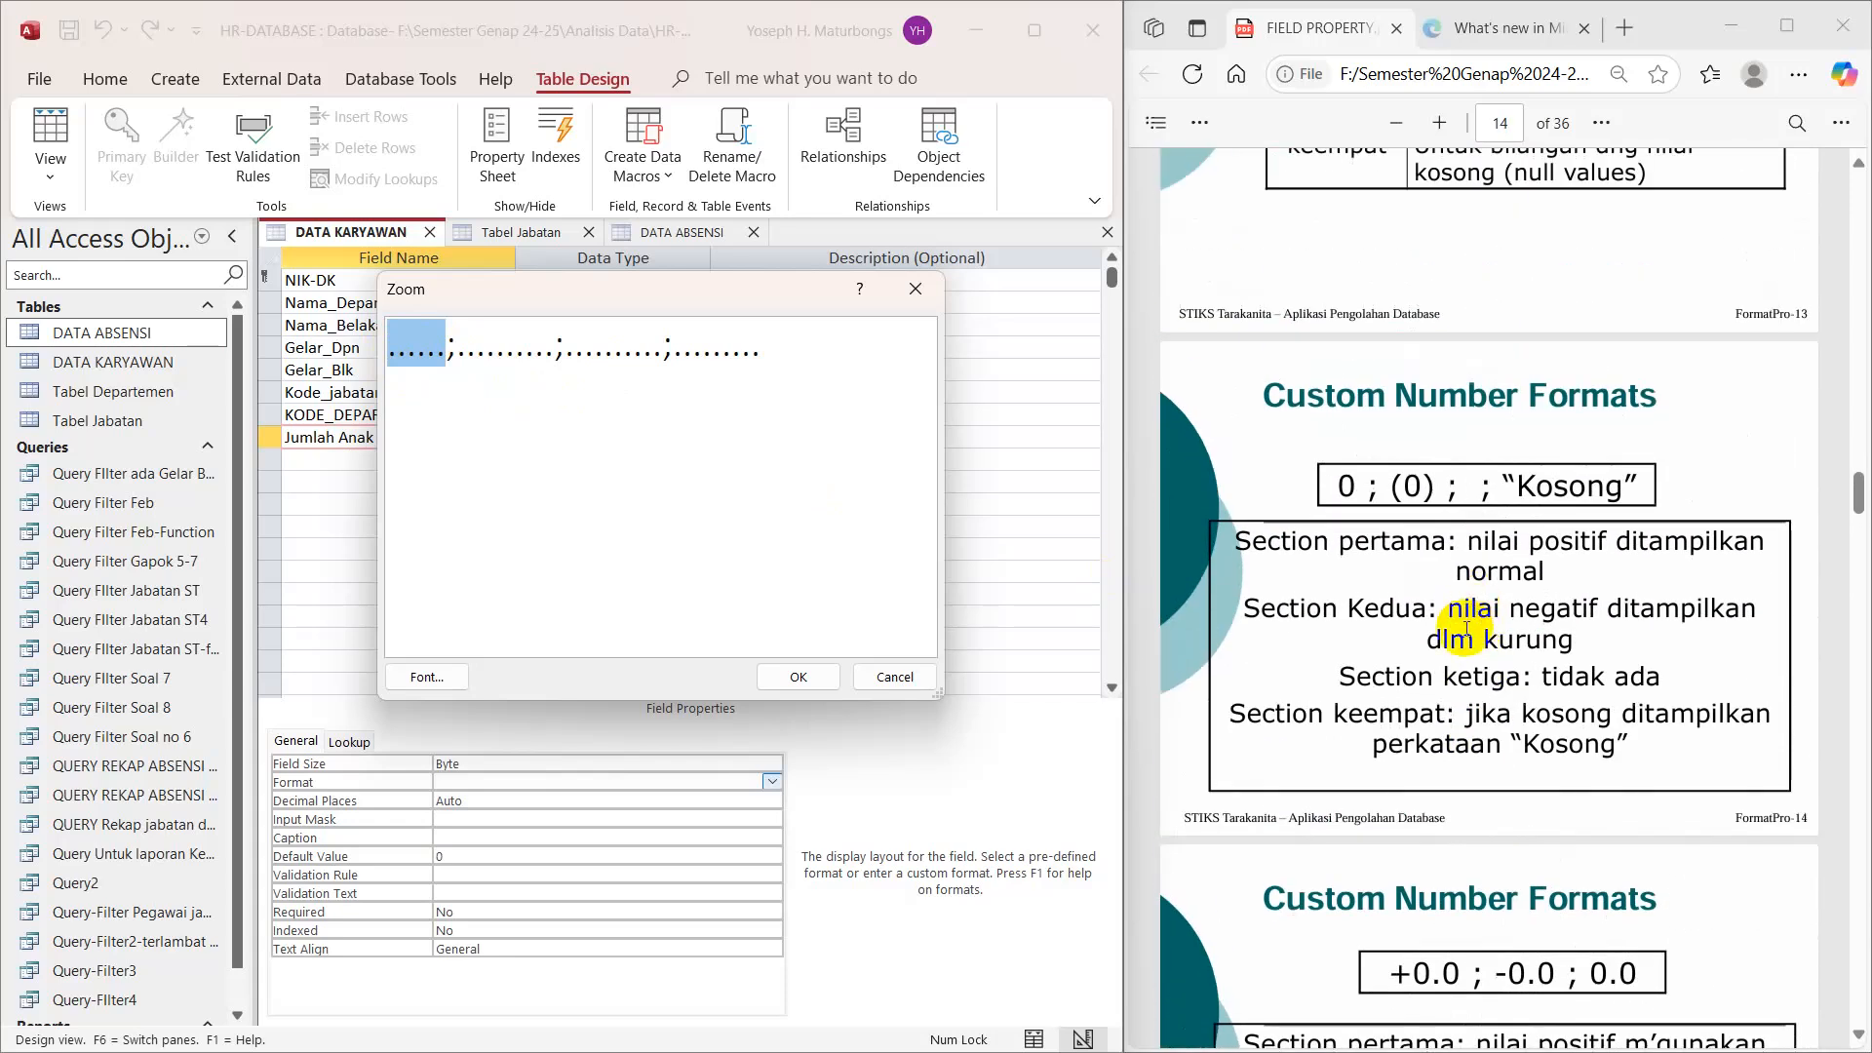
scroll(1466, 629, "up", 6)
scroll(1467, 629, "down", 7)
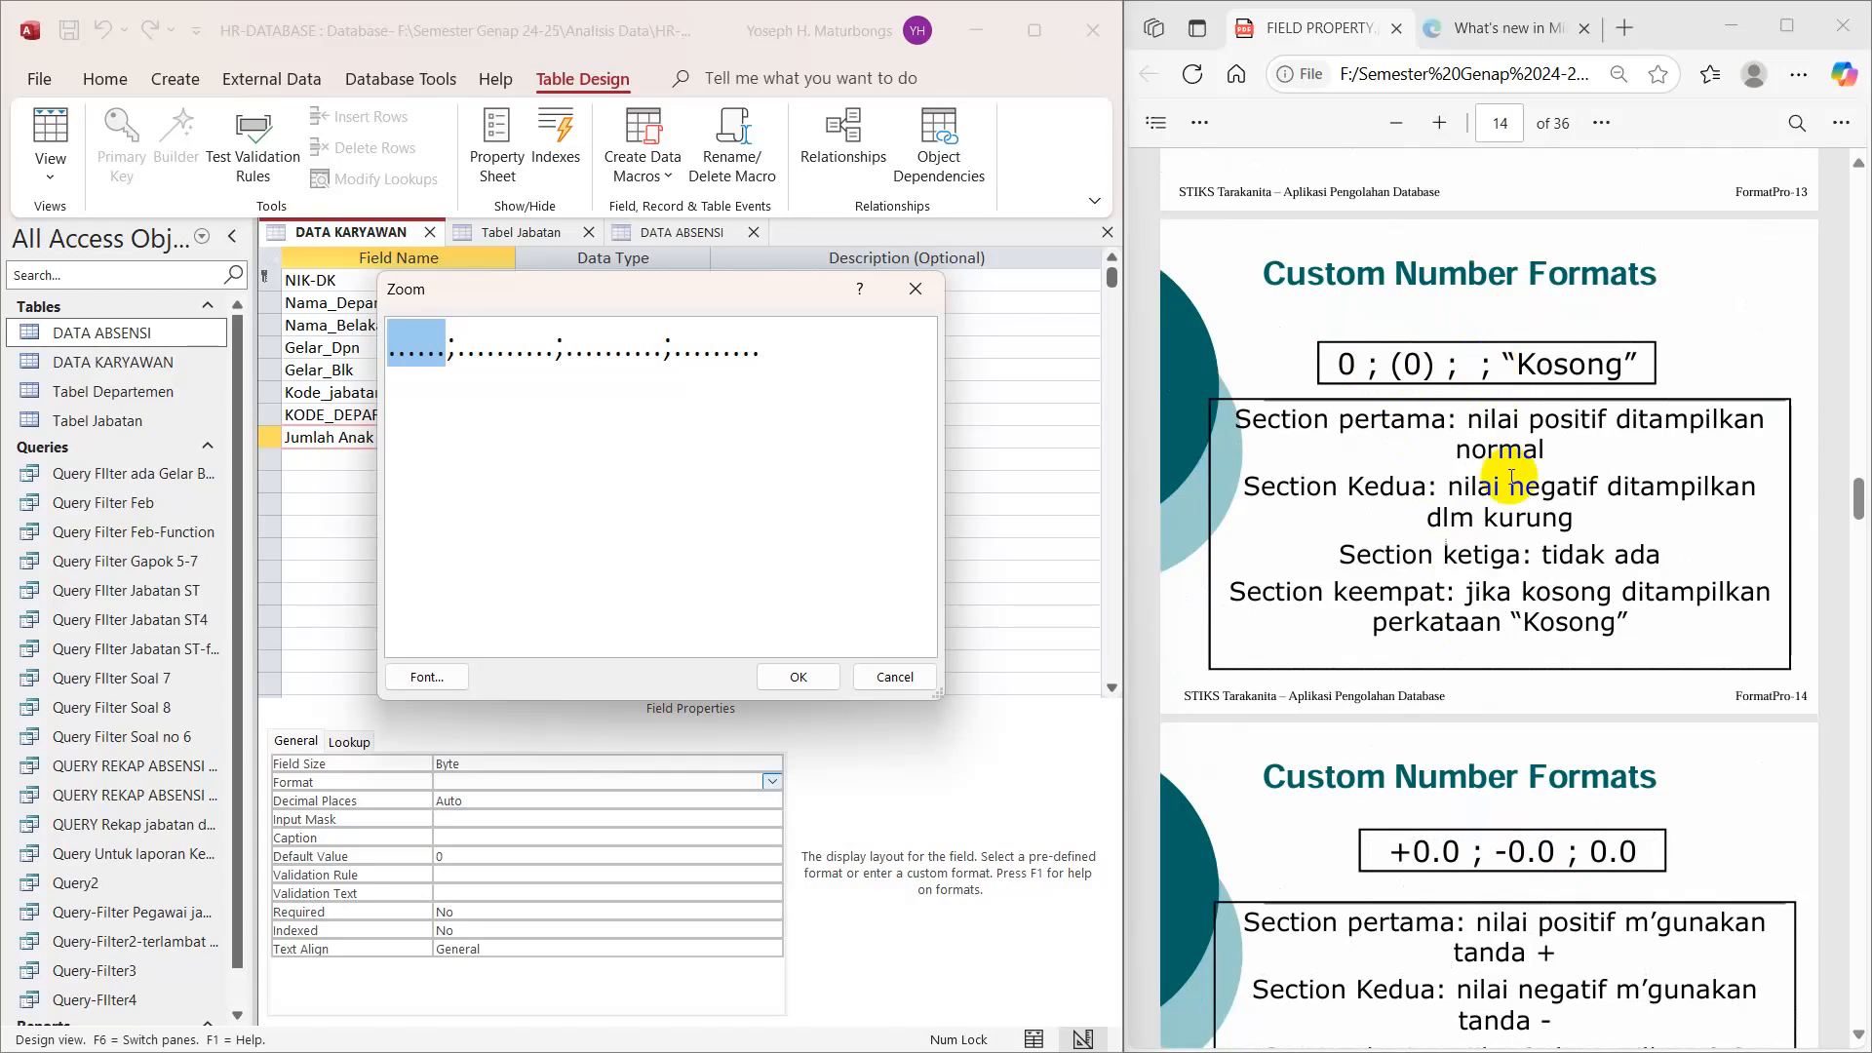
scroll(1510, 477, "down", 3)
scroll(1509, 476, "down", 4)
scroll(1509, 477, "down", 2)
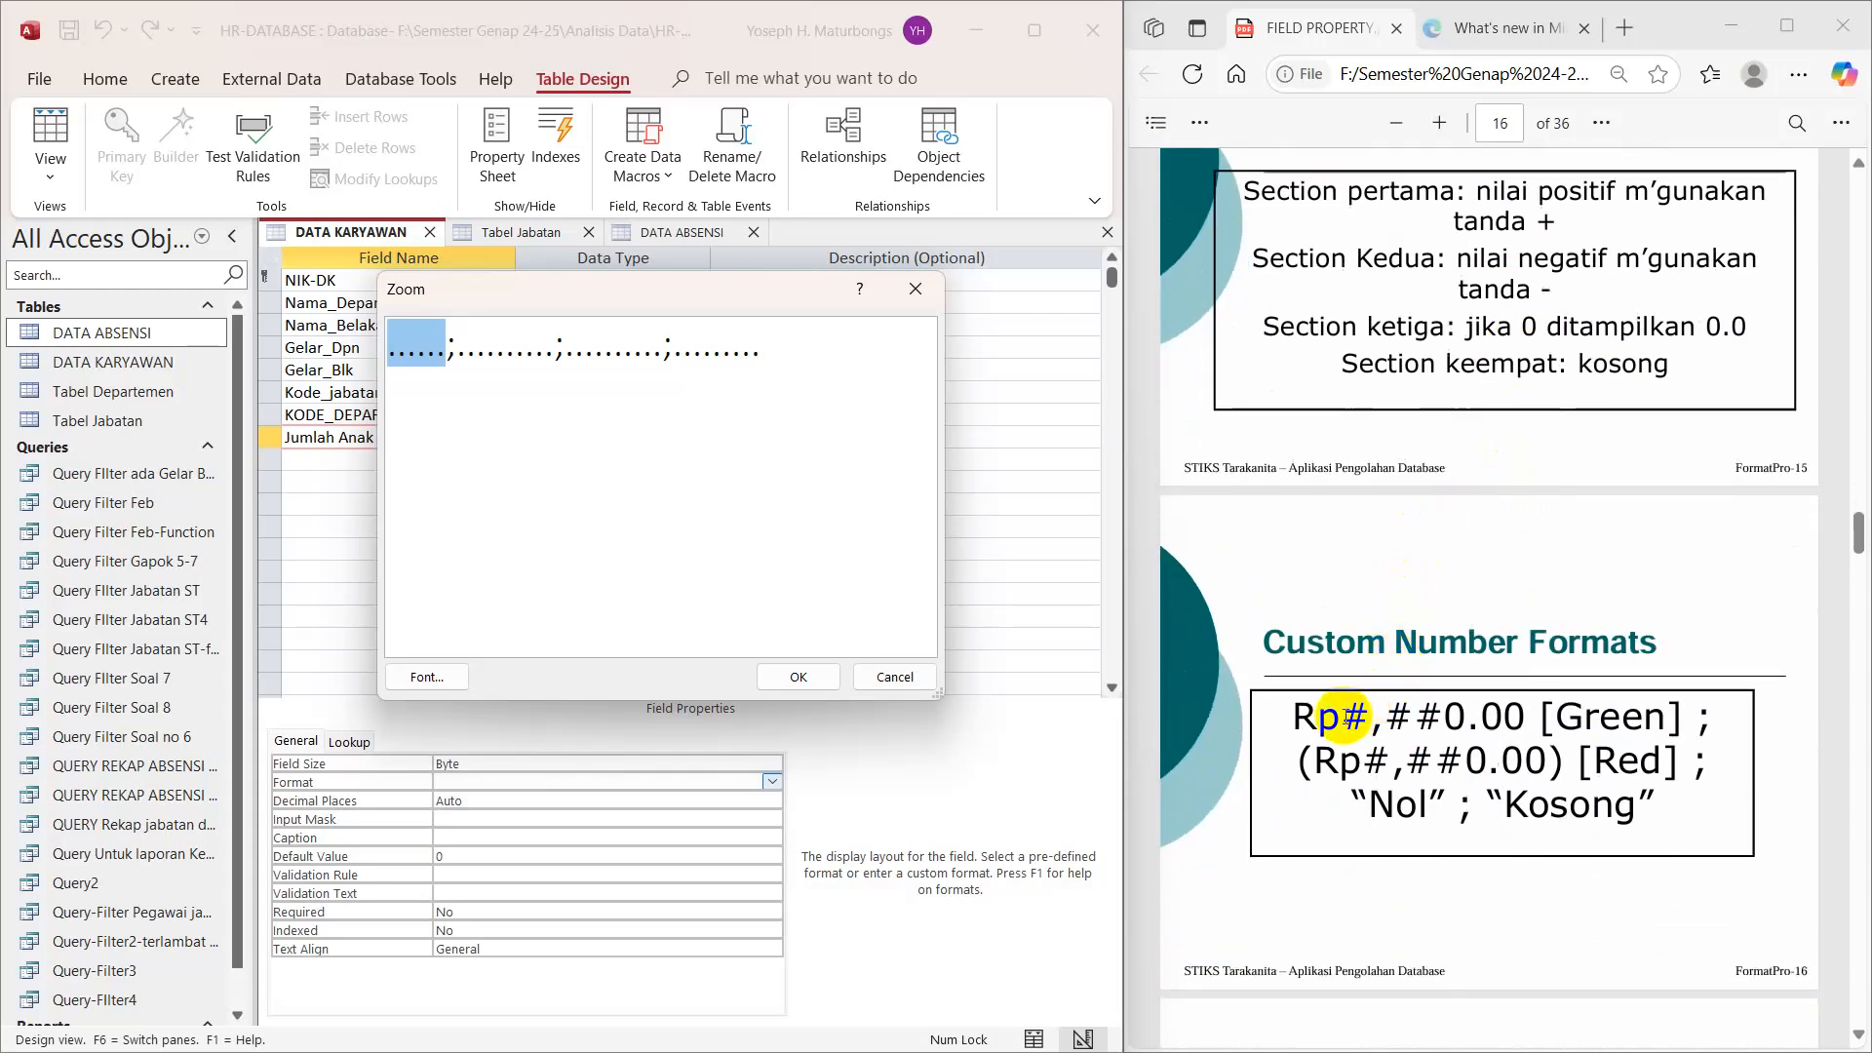
left_click_drag(1346, 718, 1521, 720)
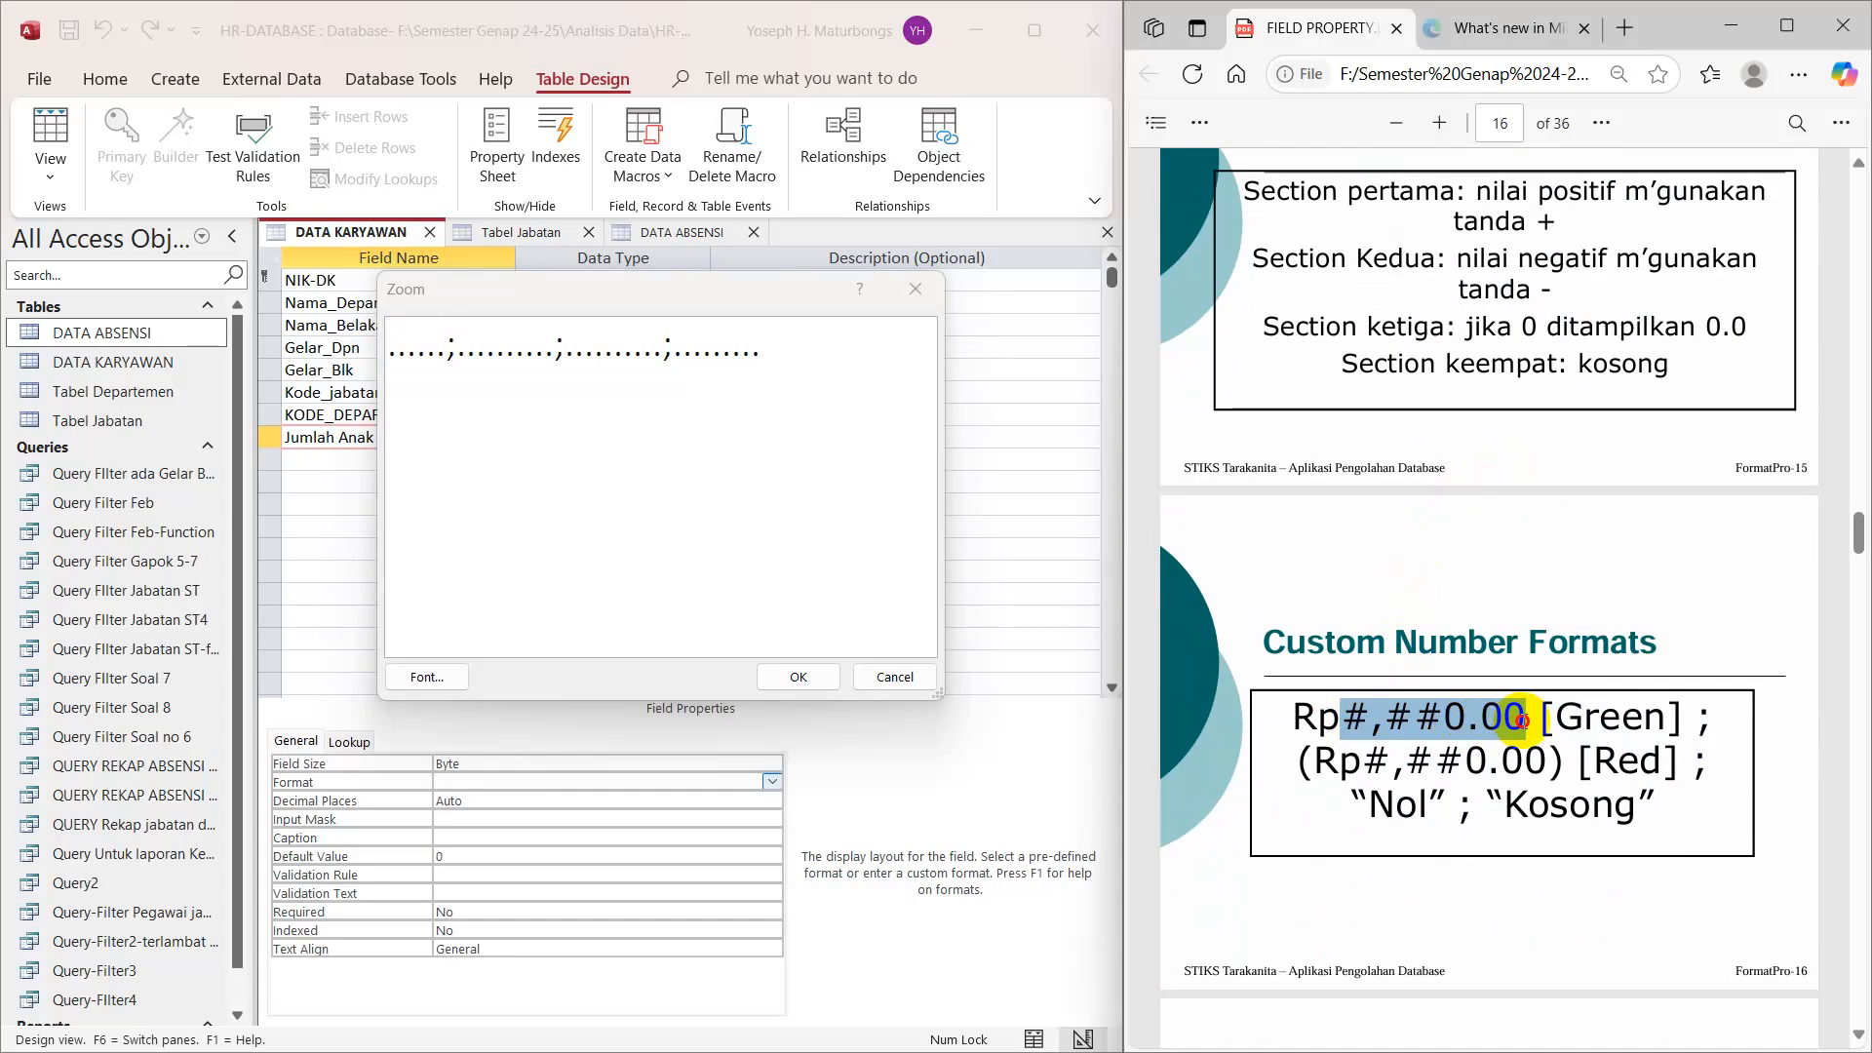
left_click_drag(1522, 720, 1522, 719)
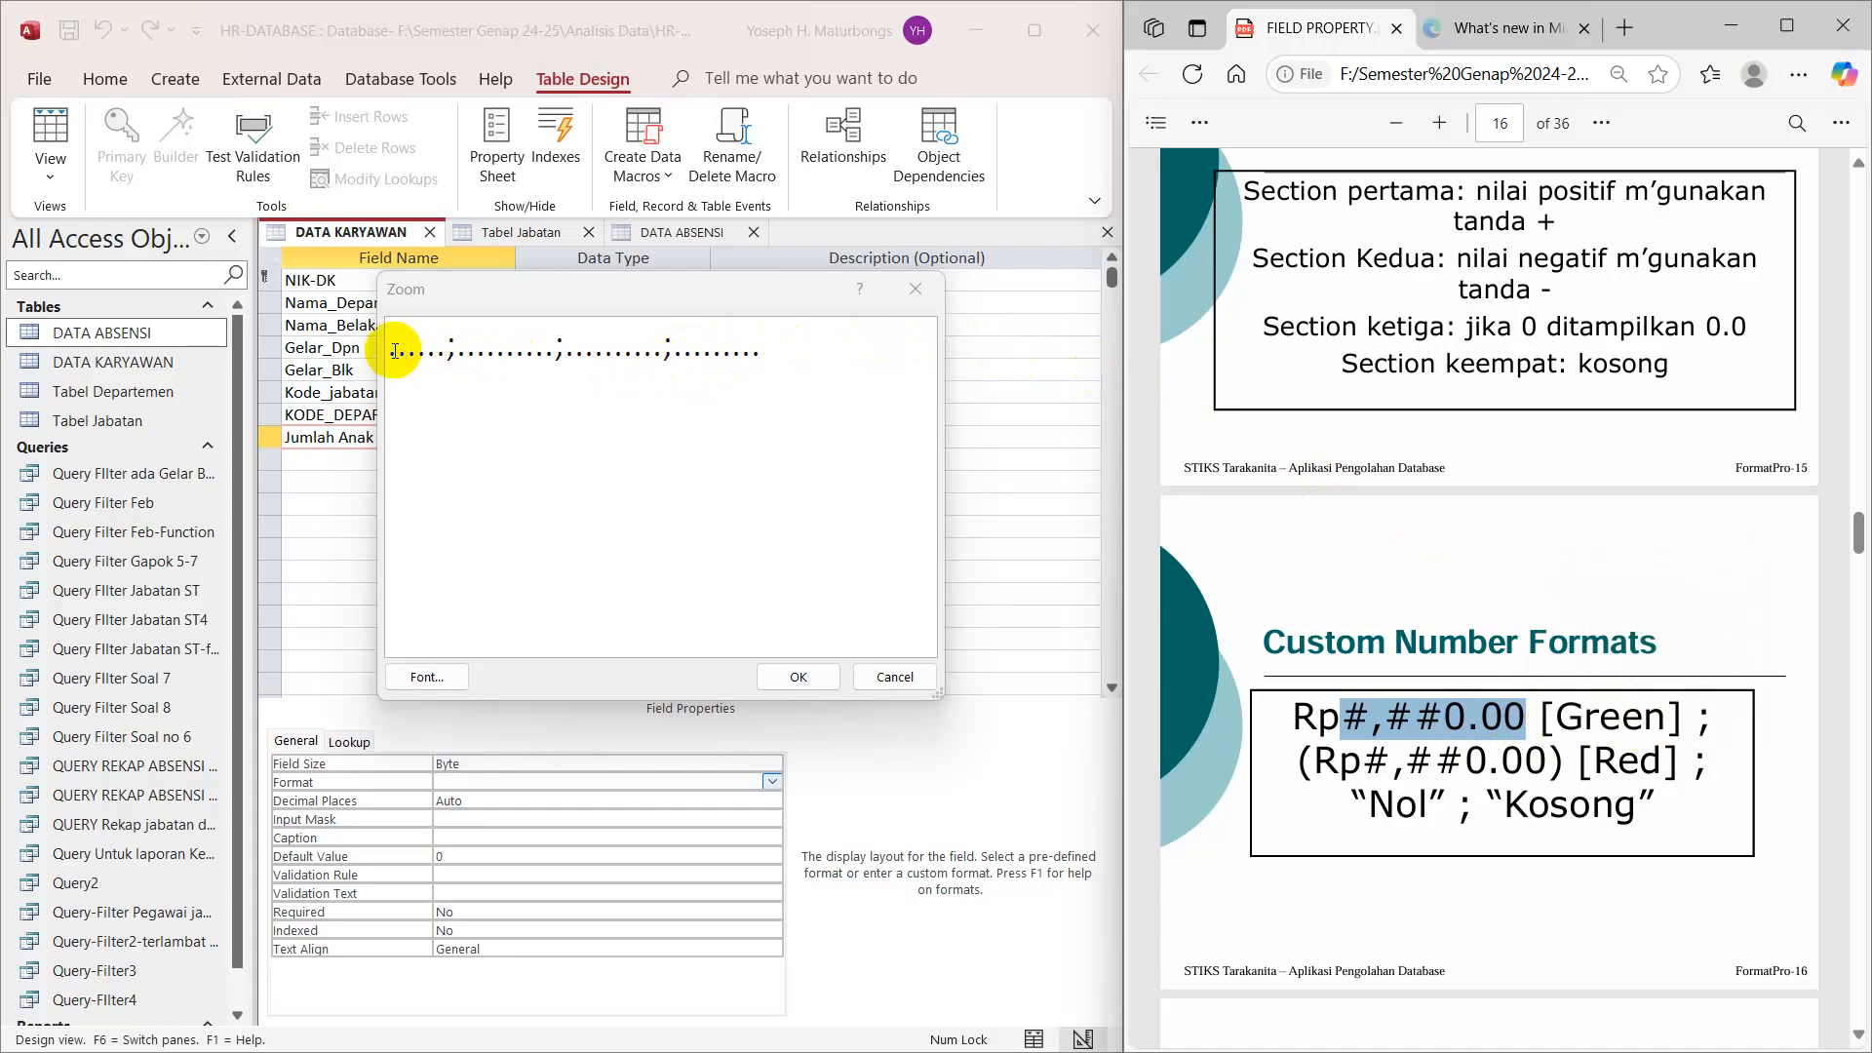
Step: Replace the first placeholder section of the format with 0 [blue] and highlight its digit symbol
left_click_drag(389, 354, 440, 354)
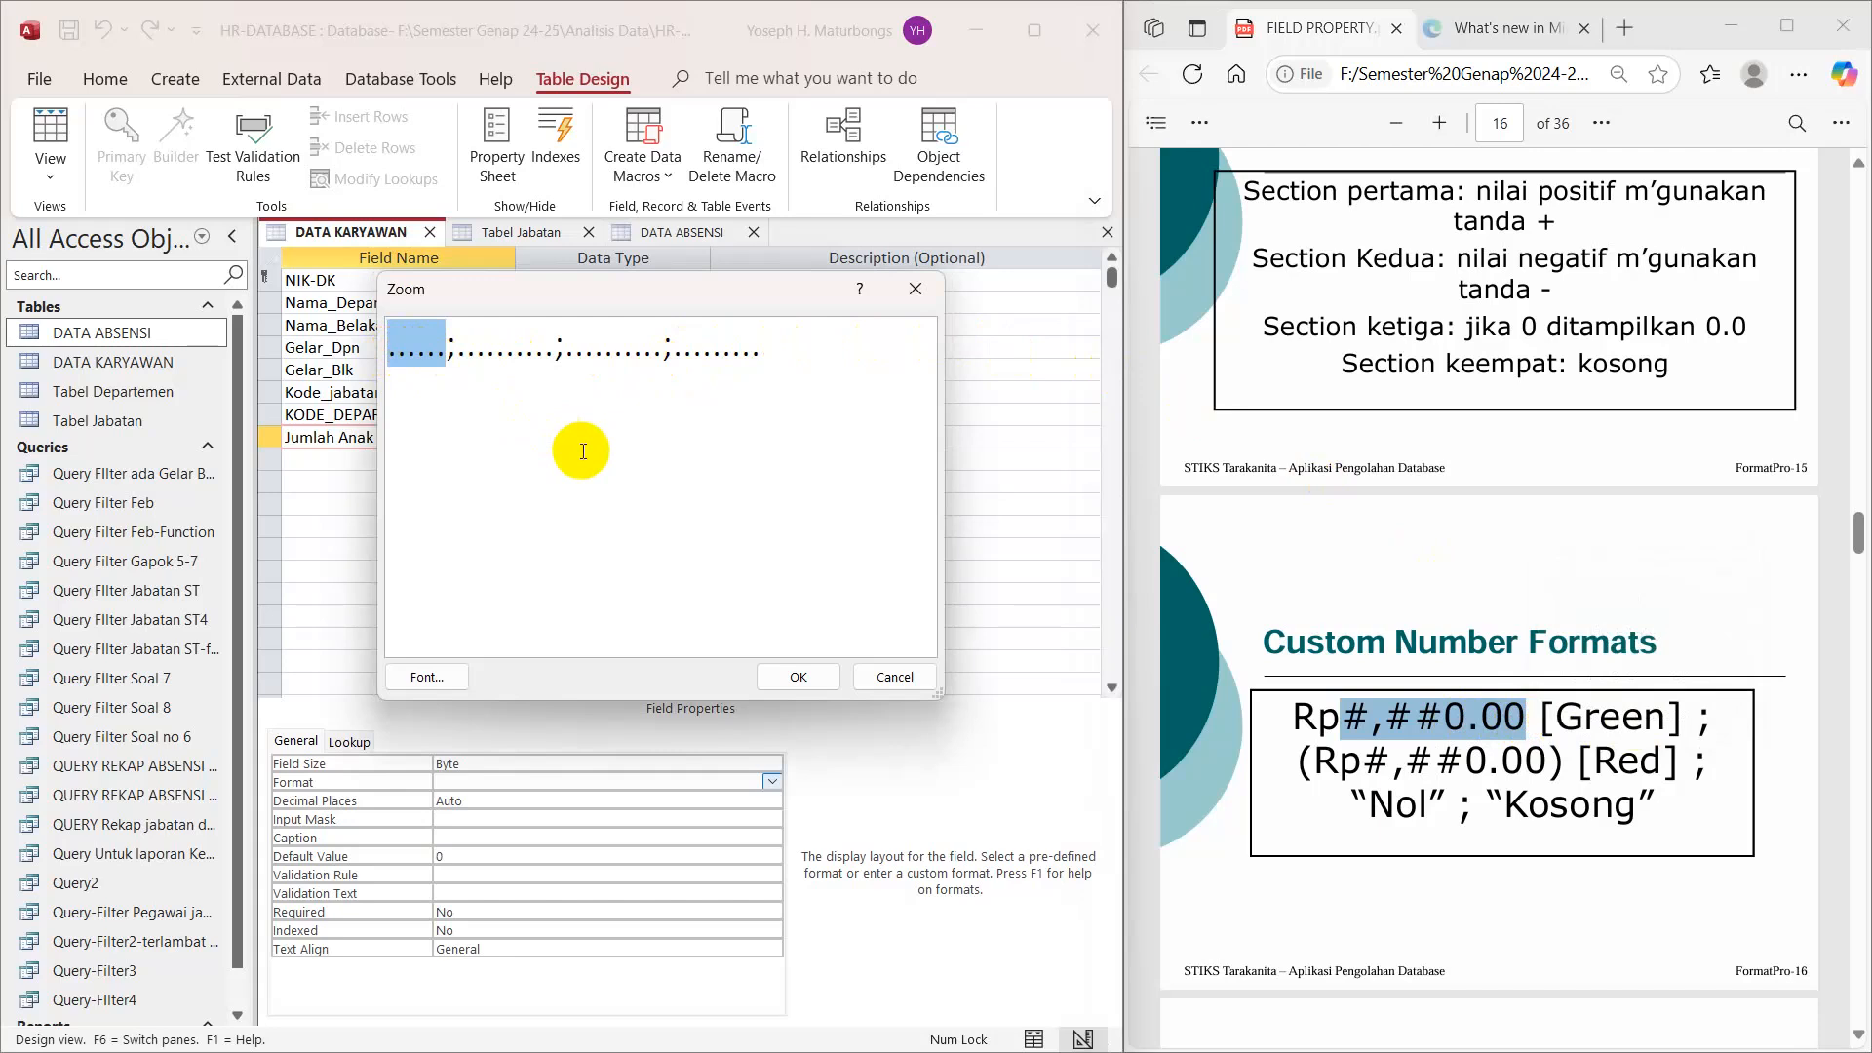
type("0")
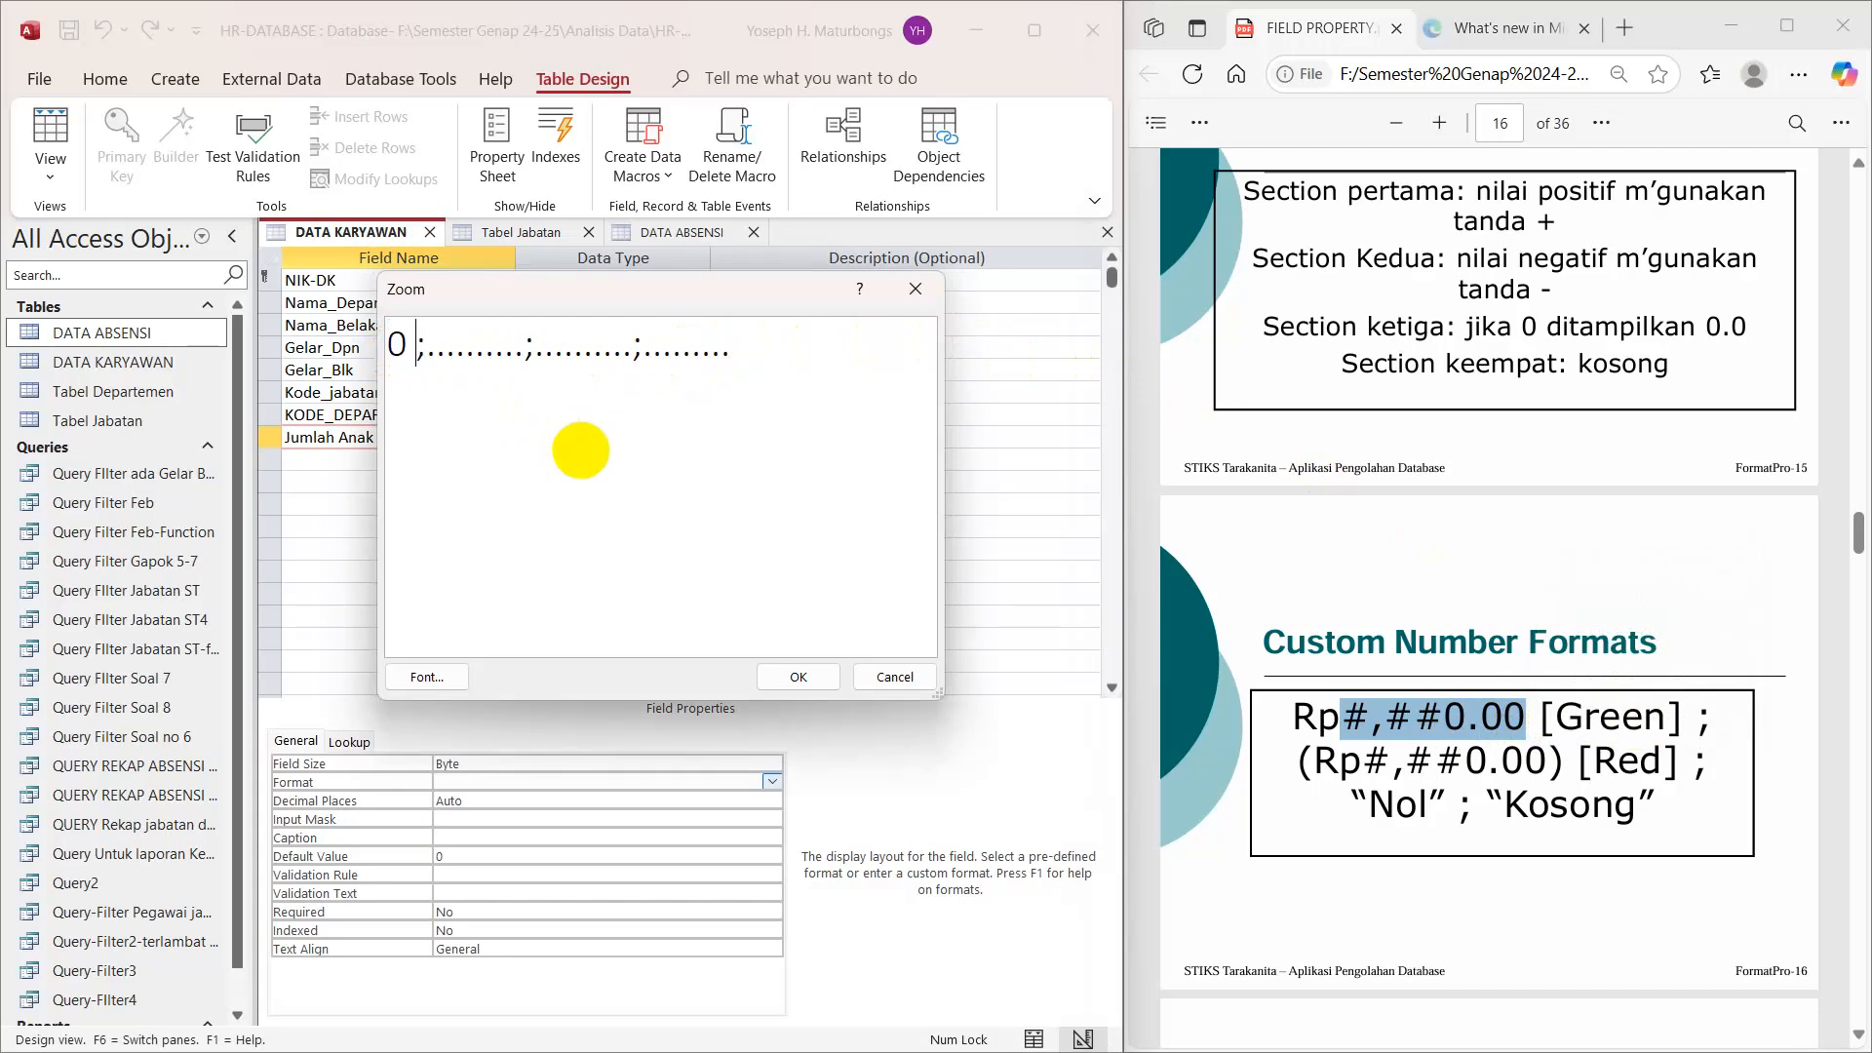
type(" [")
type("blue")
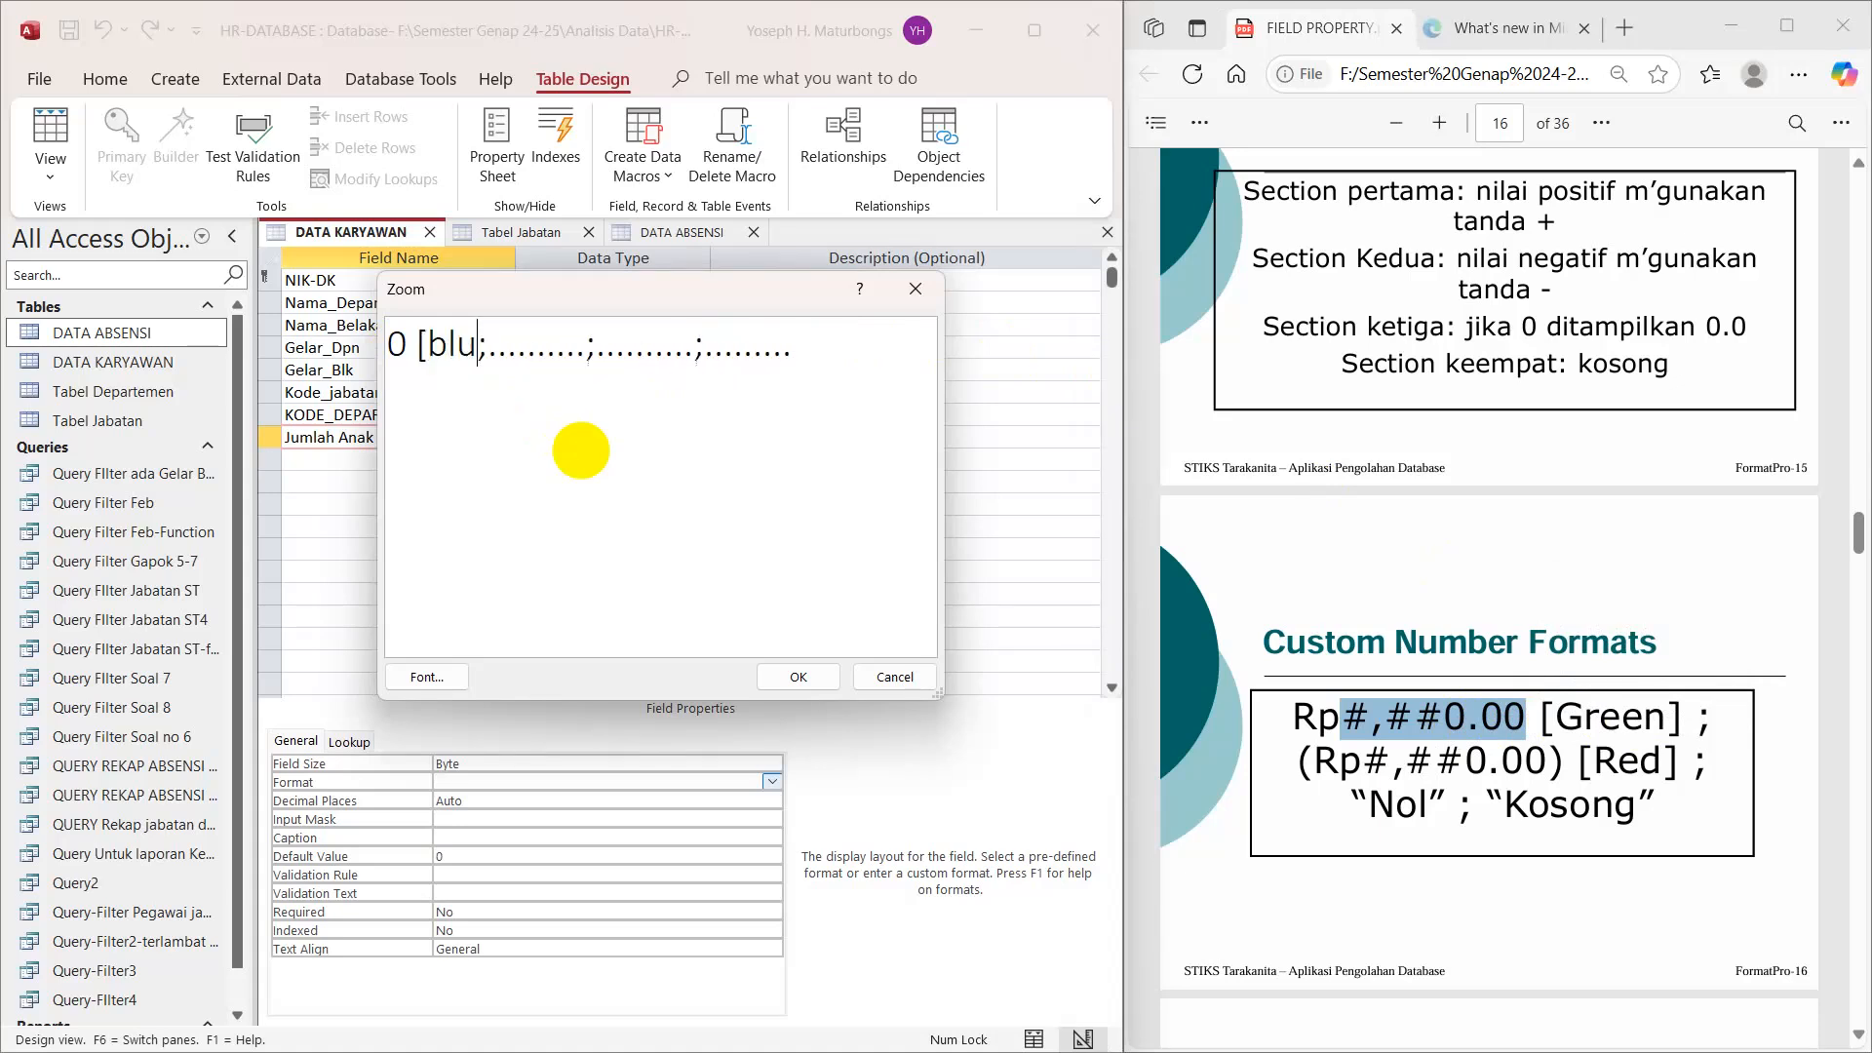
type("]")
double_click(455, 344)
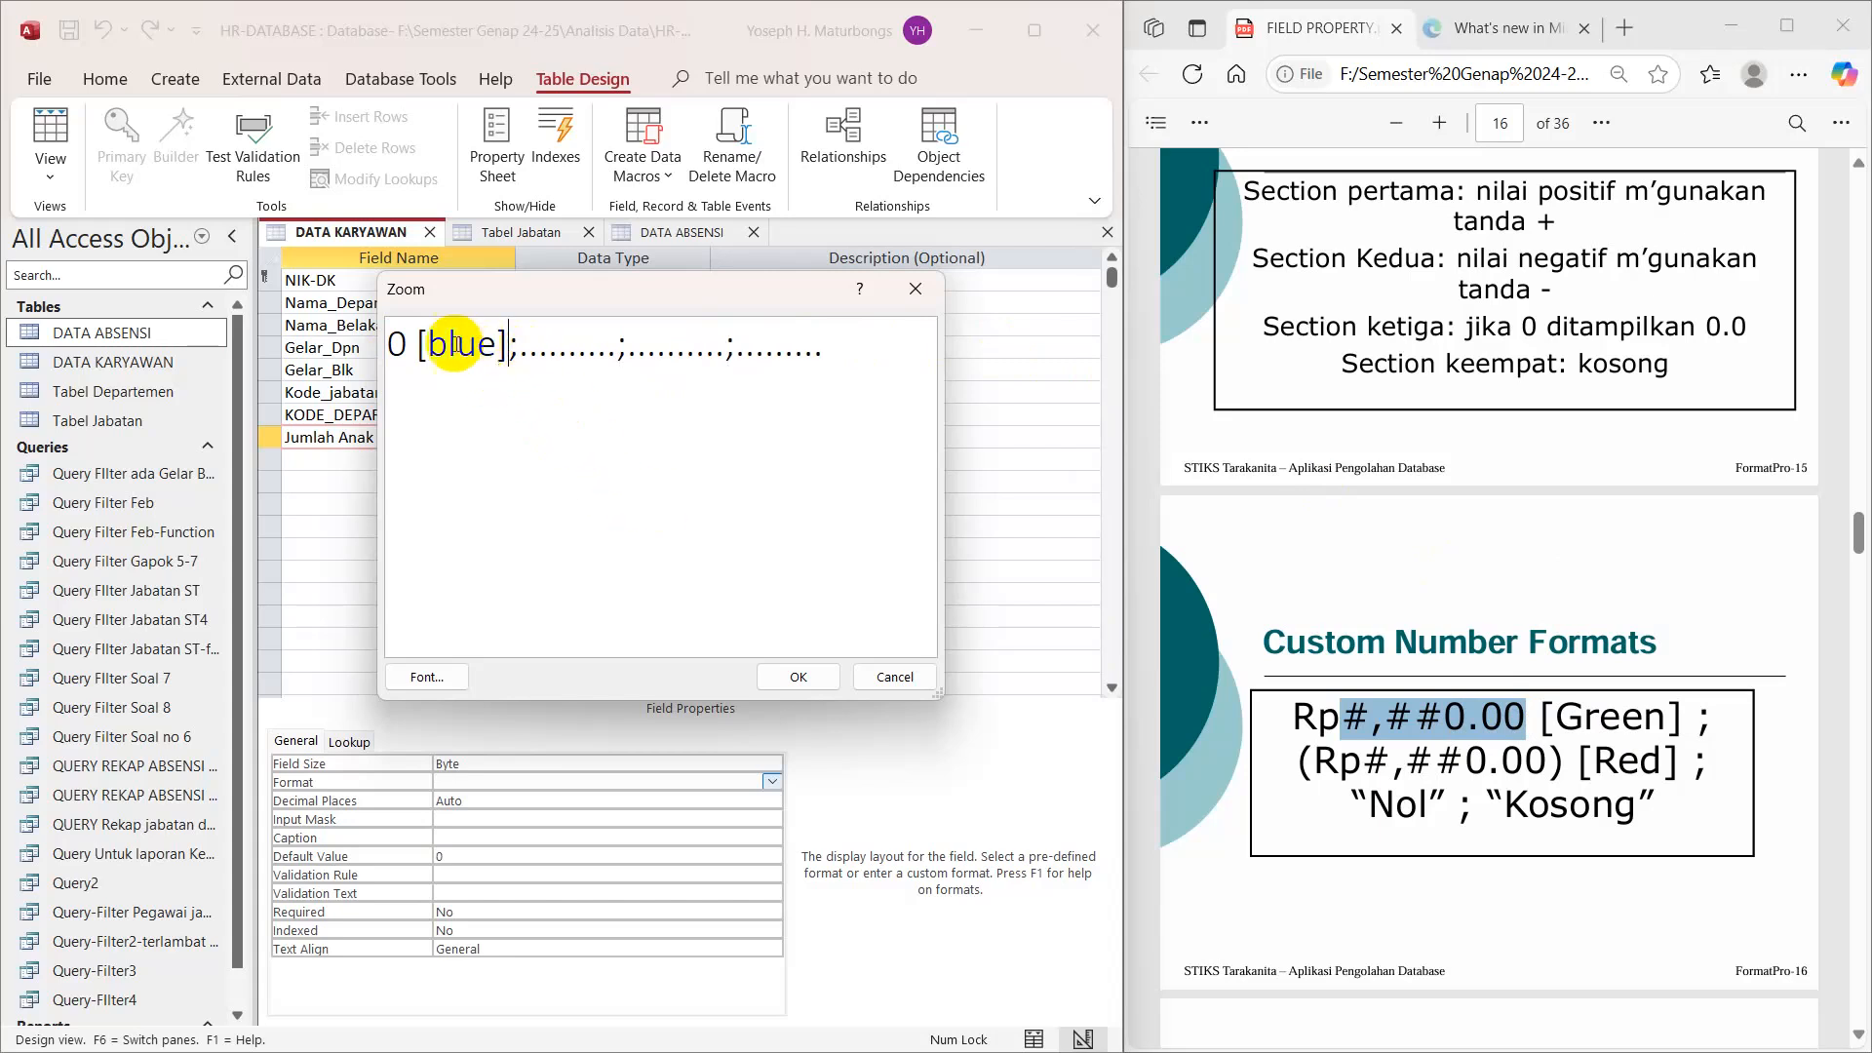
mouse_move(389, 344)
left_mouse_down()
mouse_move(490, 343)
mouse_move(412, 342)
left_mouse_up()
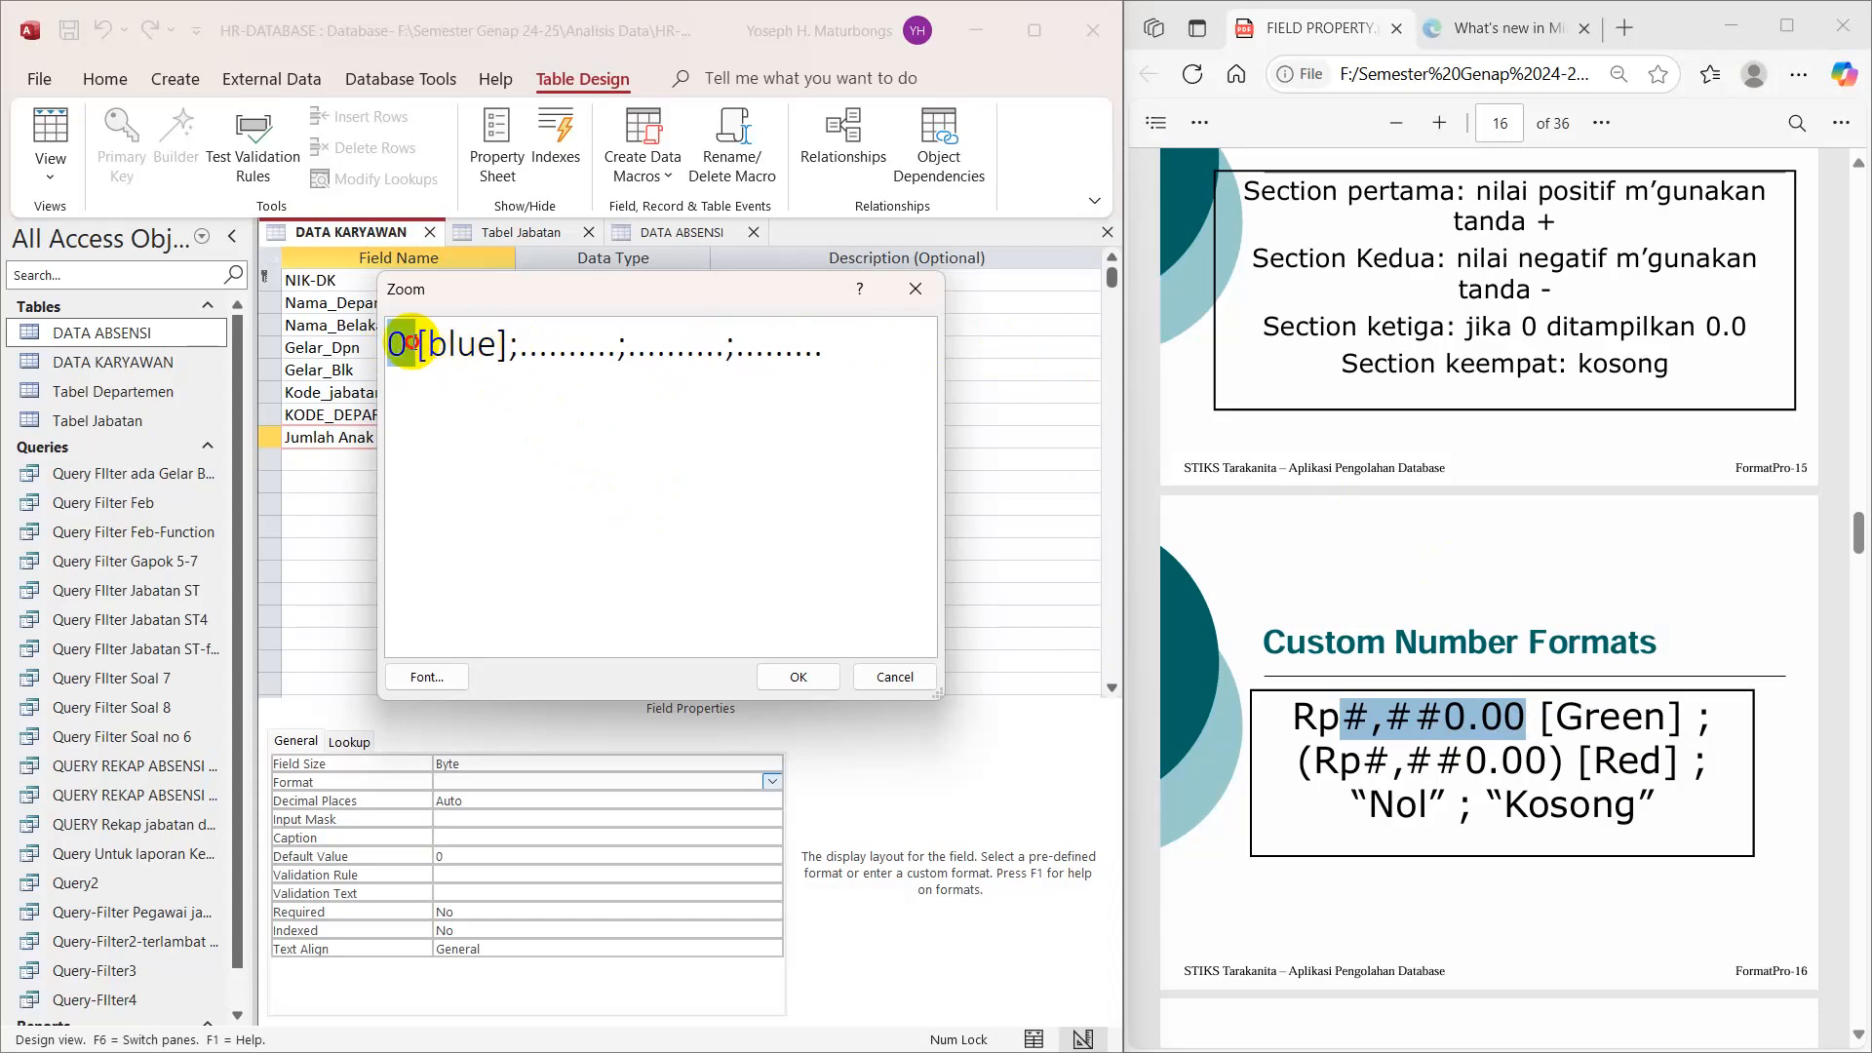
Step: Replace the second placeholder section of the Jumlah Anak format with (0) [red]
left_click_drag(520, 349, 614, 348)
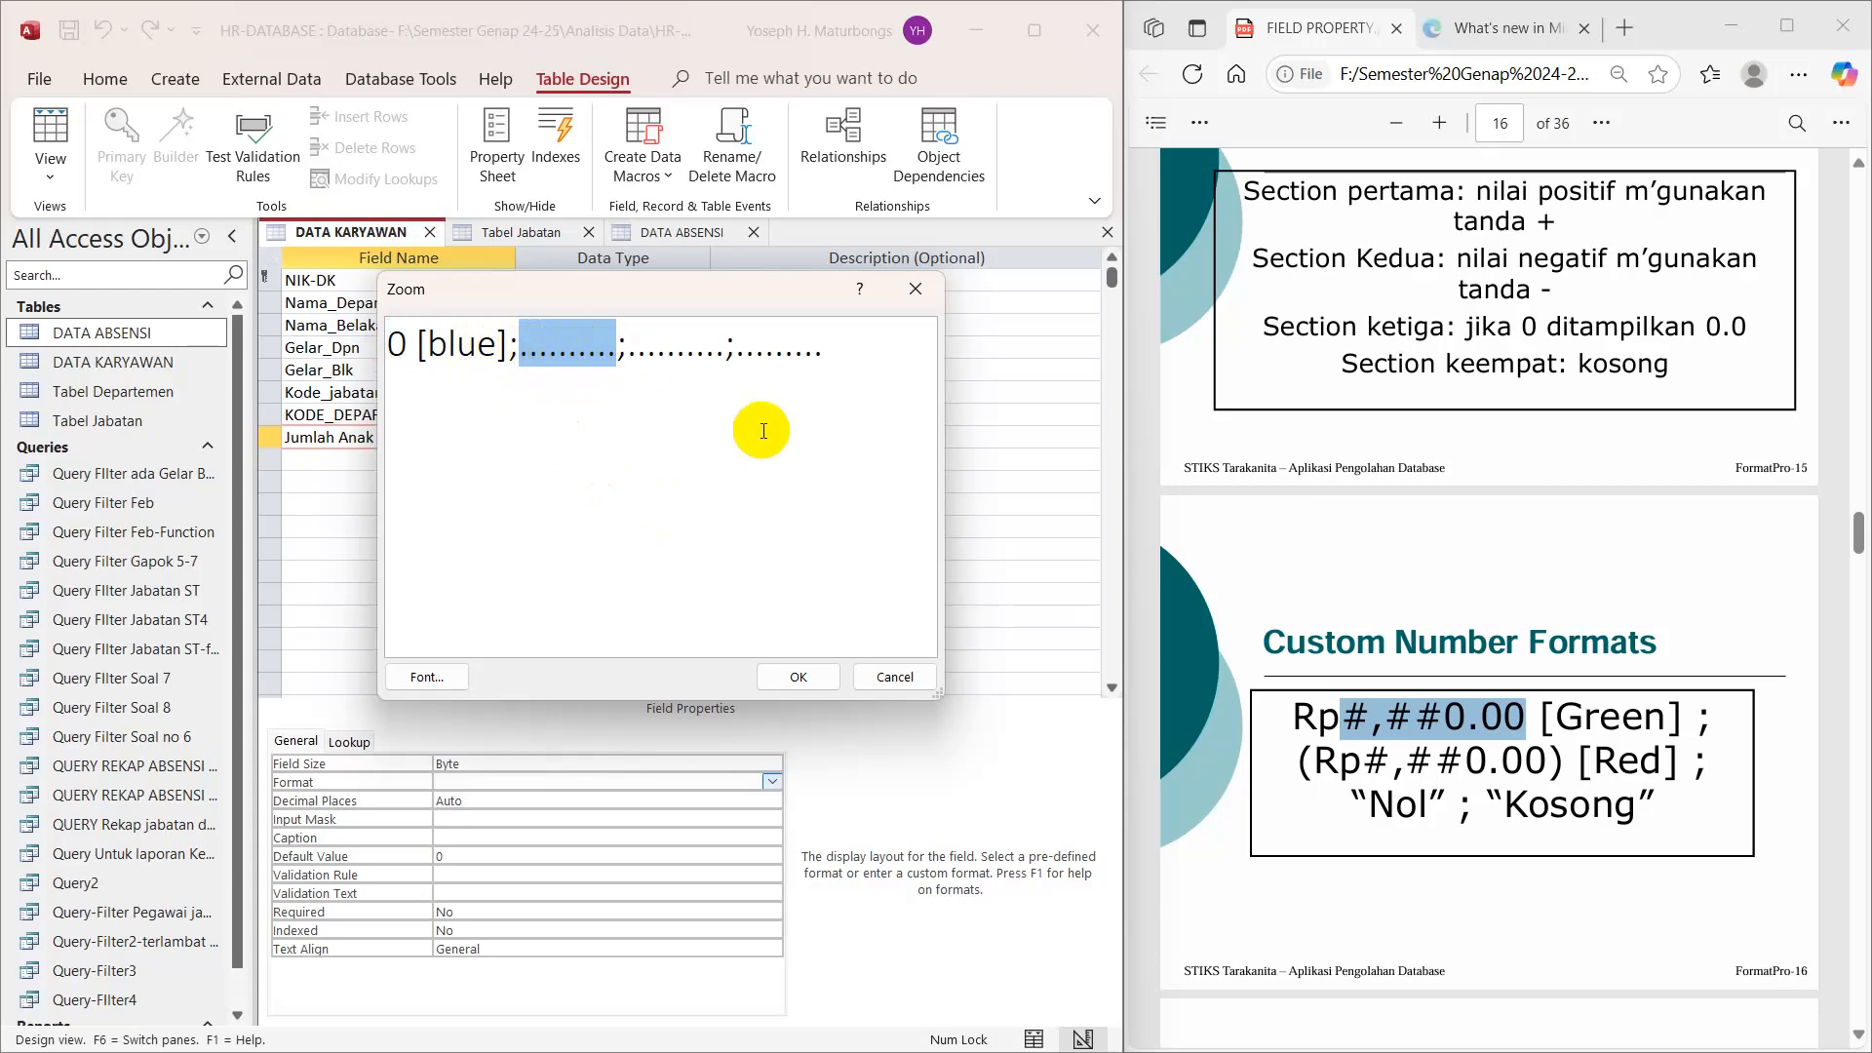
type("0")
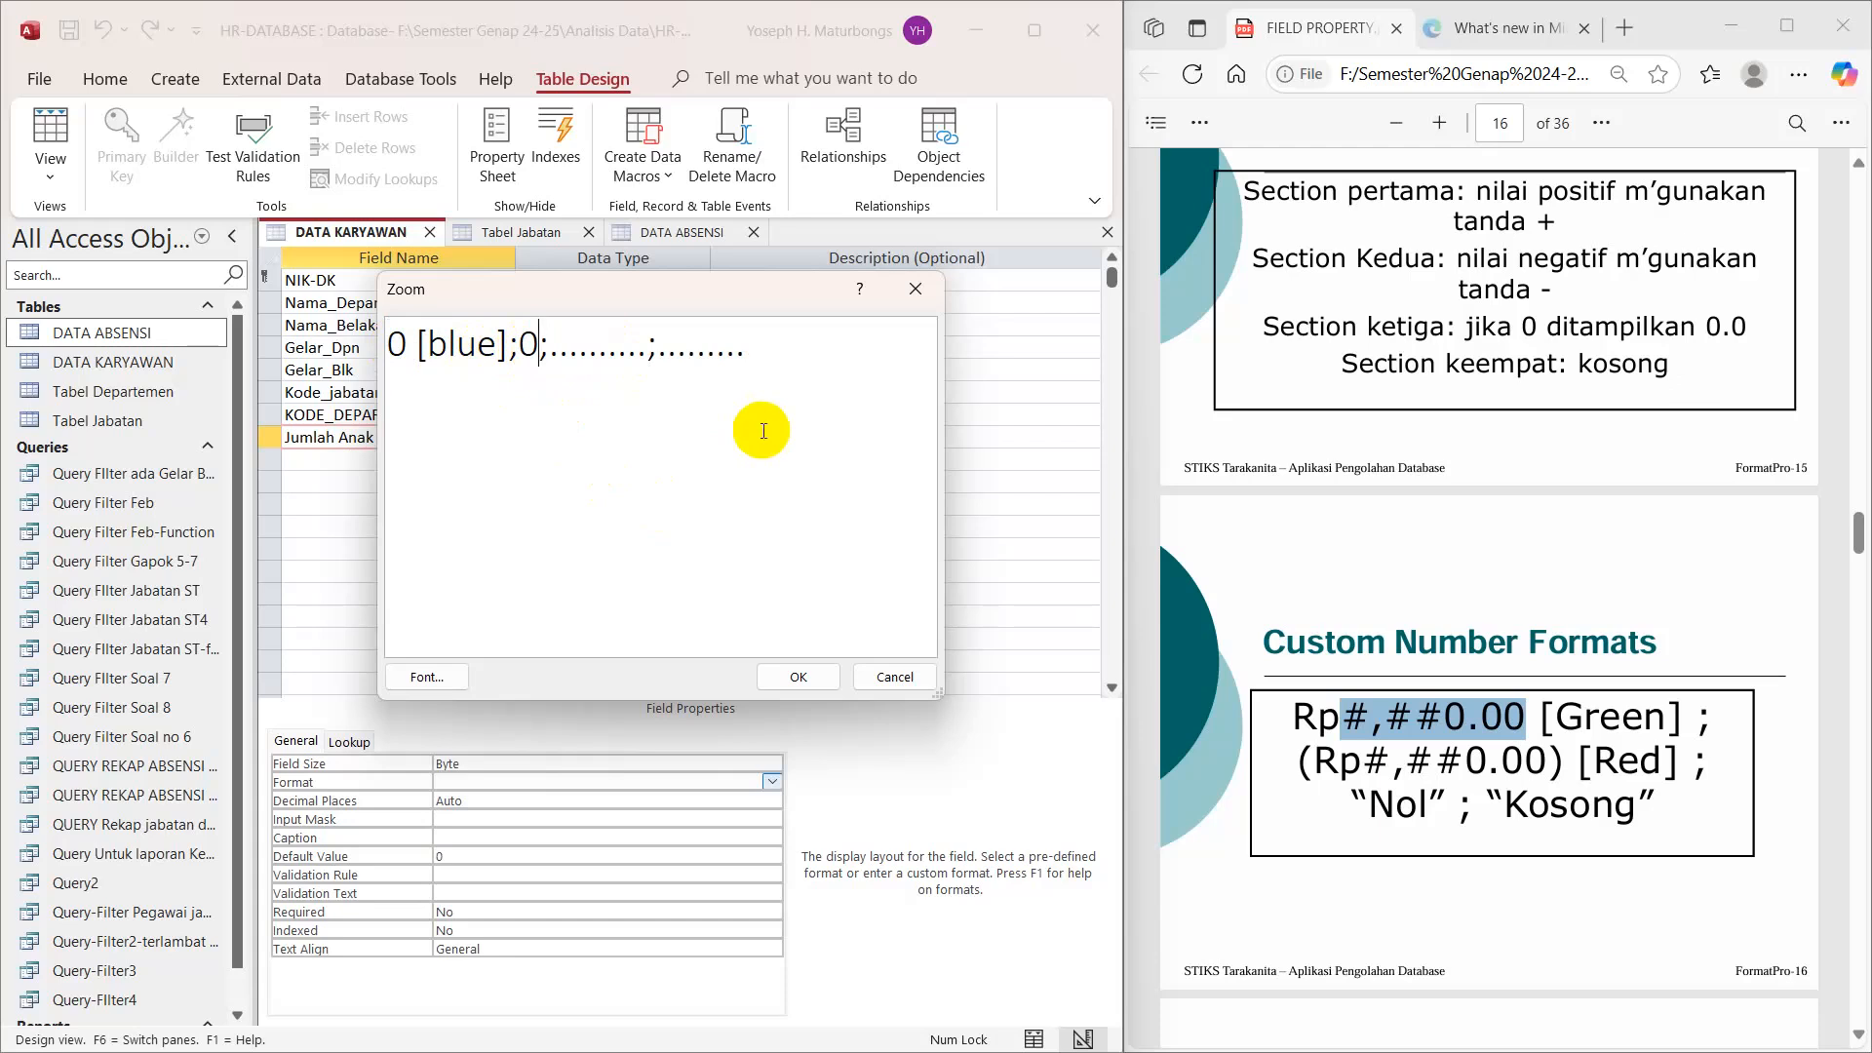
left_click(520, 349)
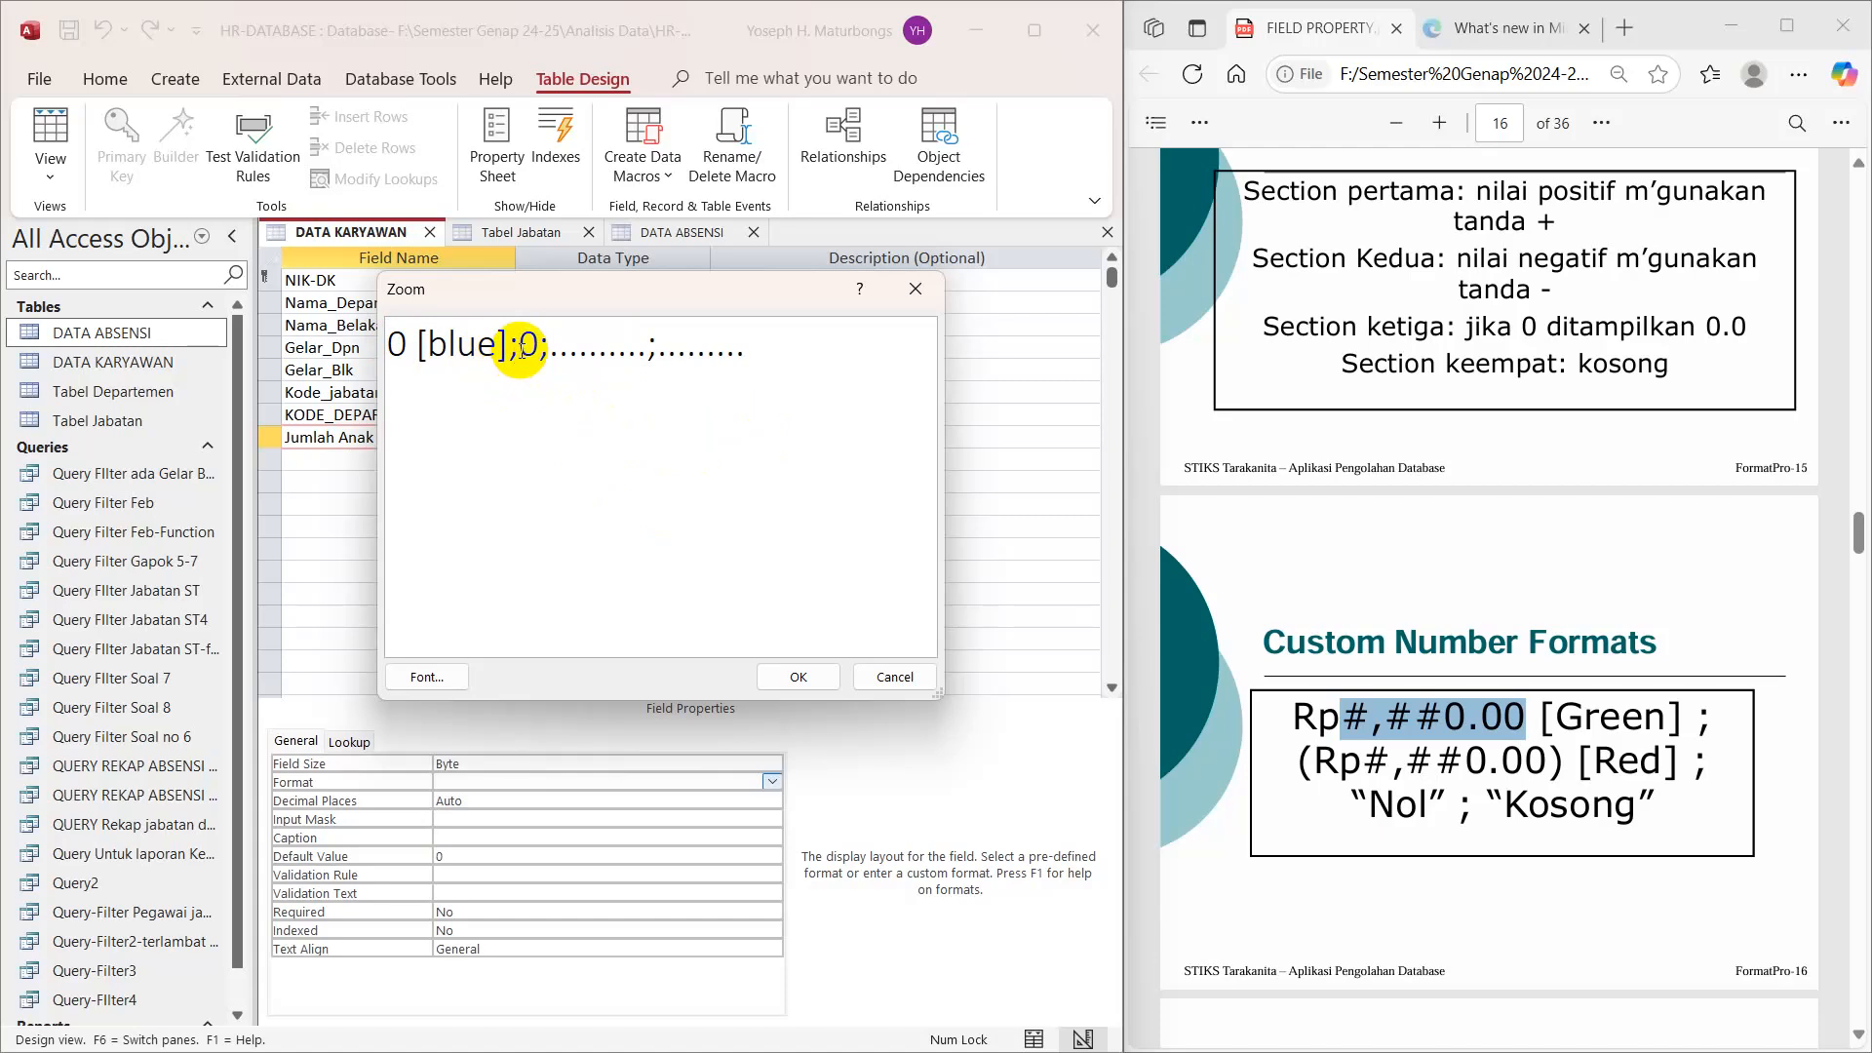
type("(")
key("Right")
type(")")
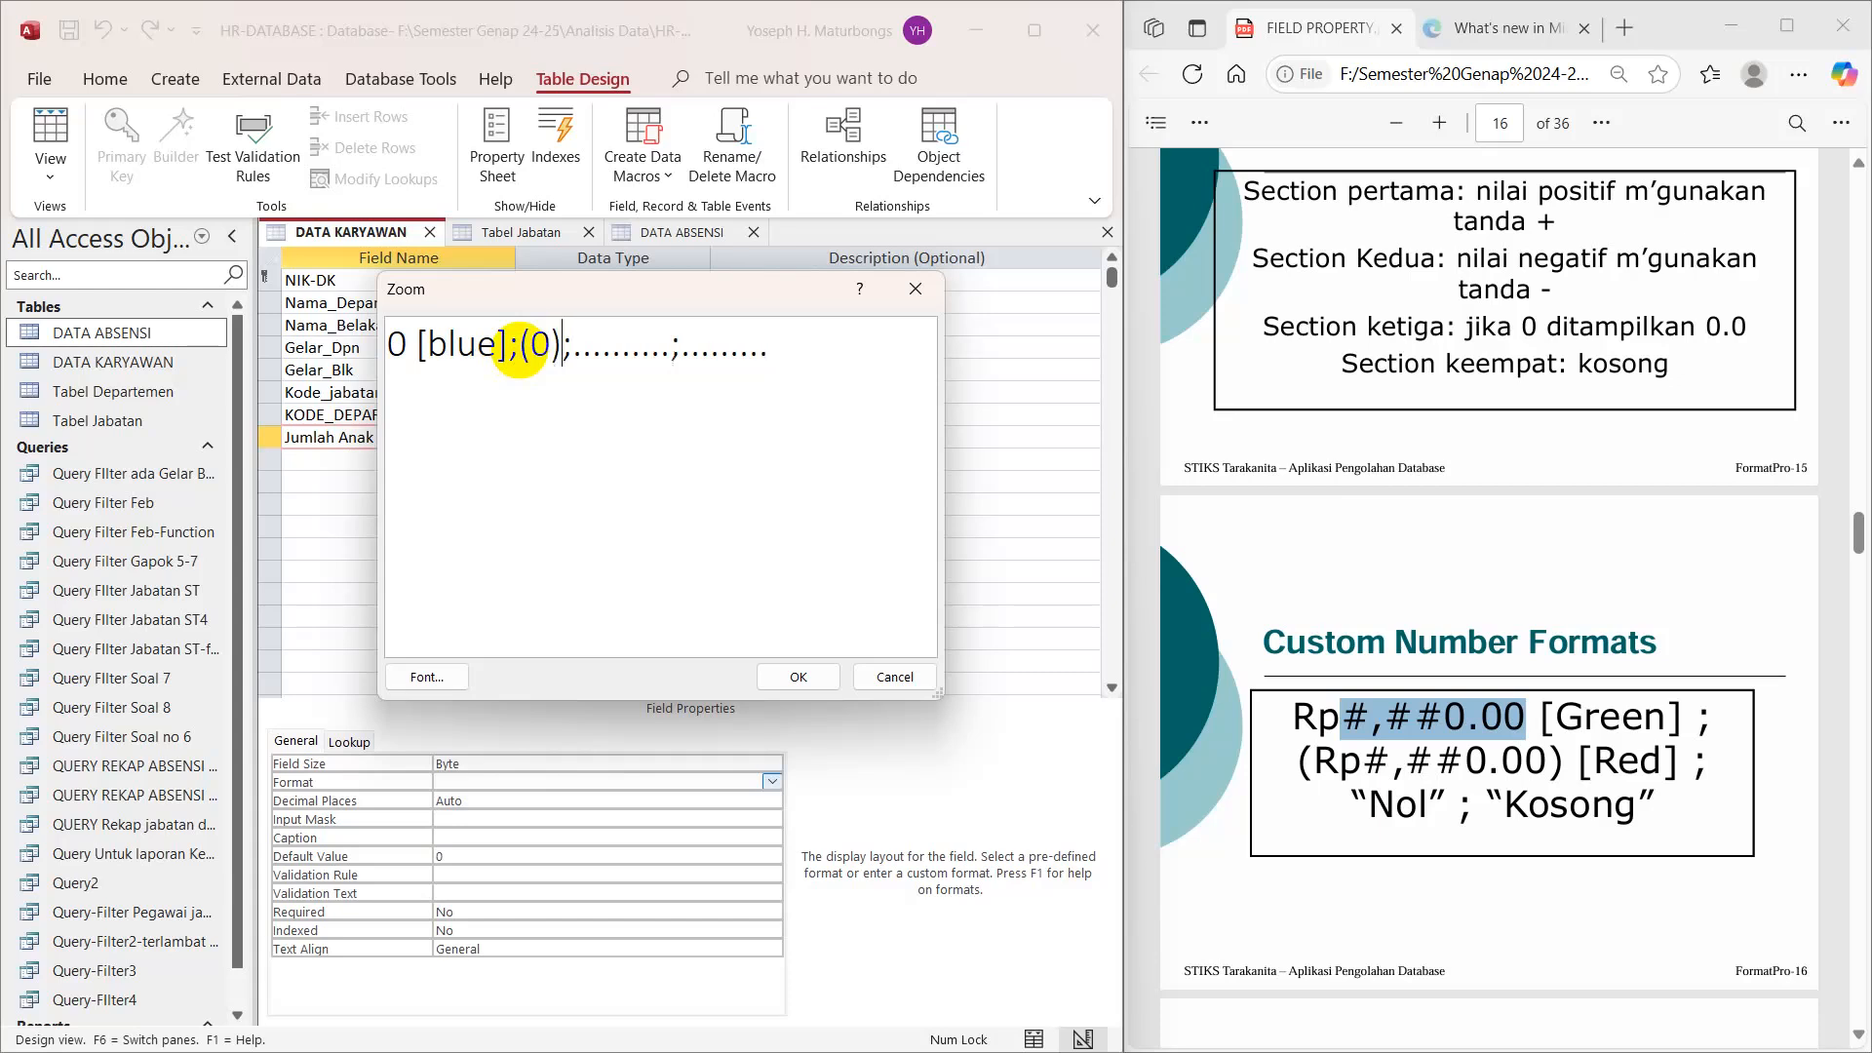
type(" [red]")
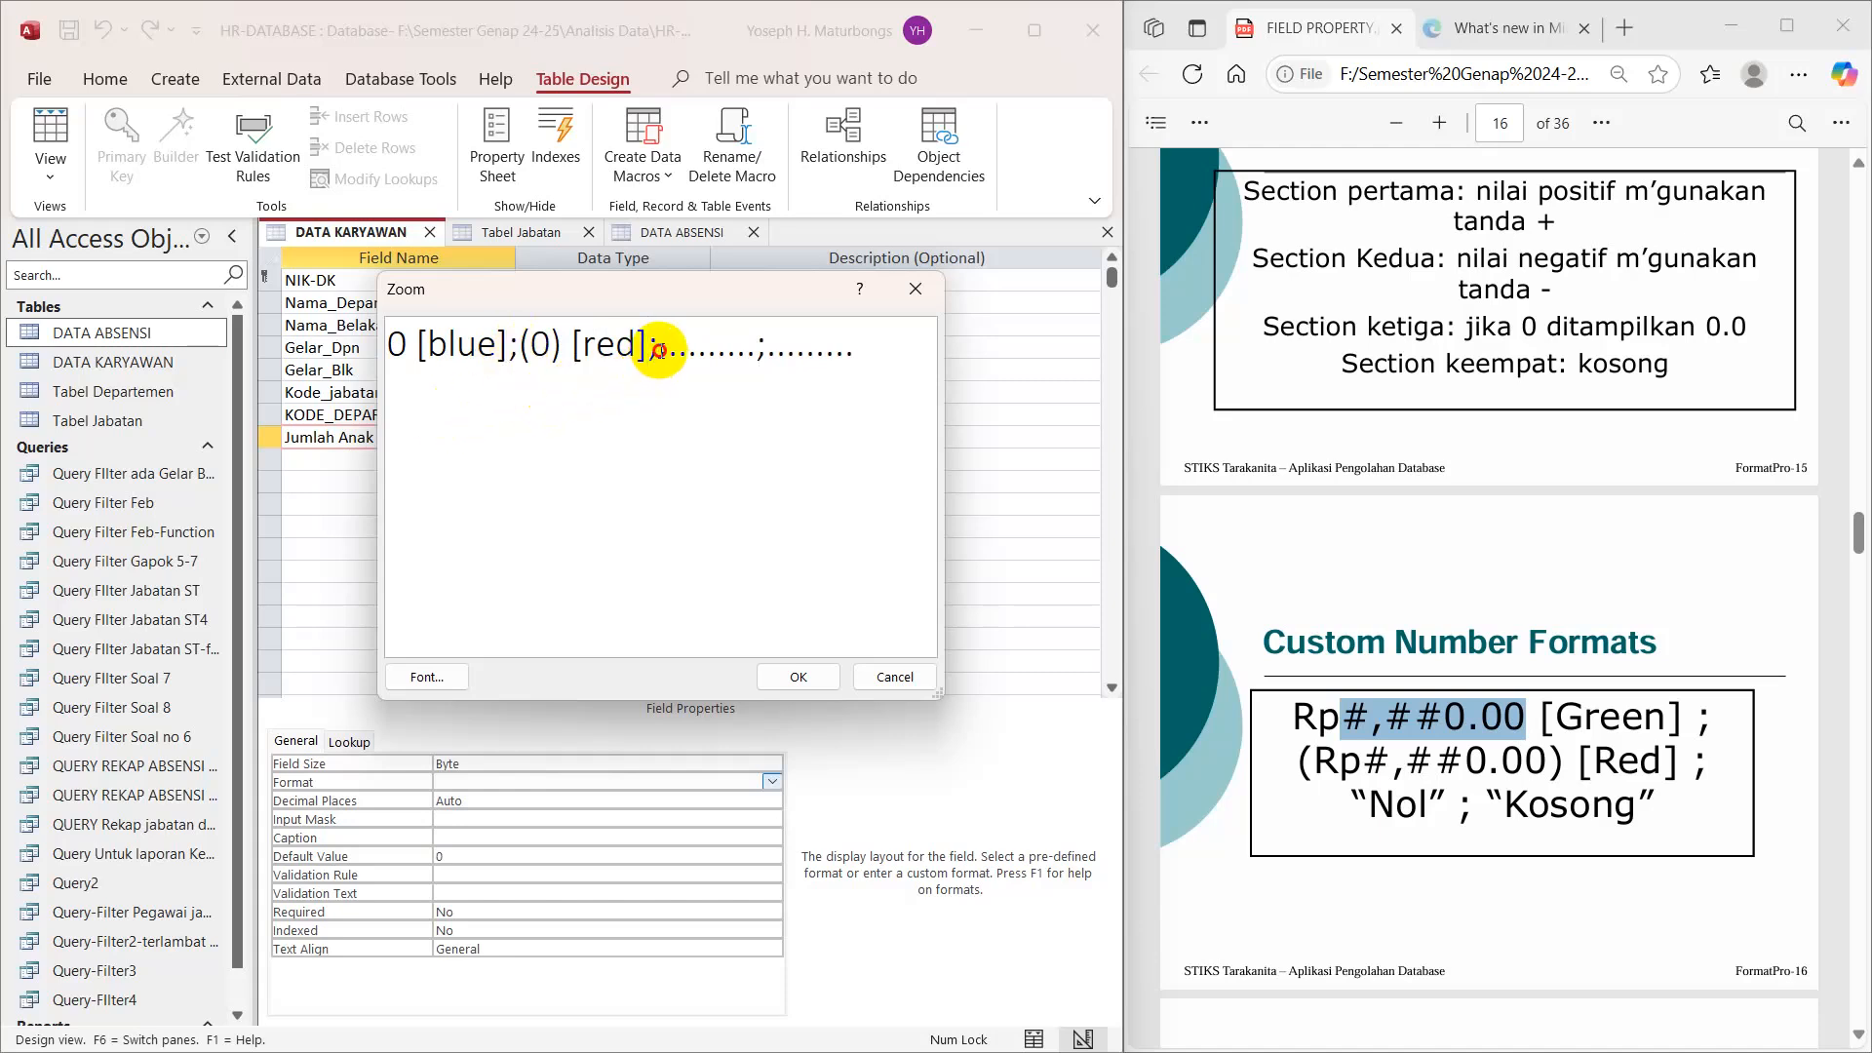
Step: Replace the remaining dotted placeholders with an empty third section and "tdk ada data"[magenta] as the fourth section
left_click_drag(659, 349, 767, 349)
left_click_drag(646, 349, 866, 350)
key("Delete")
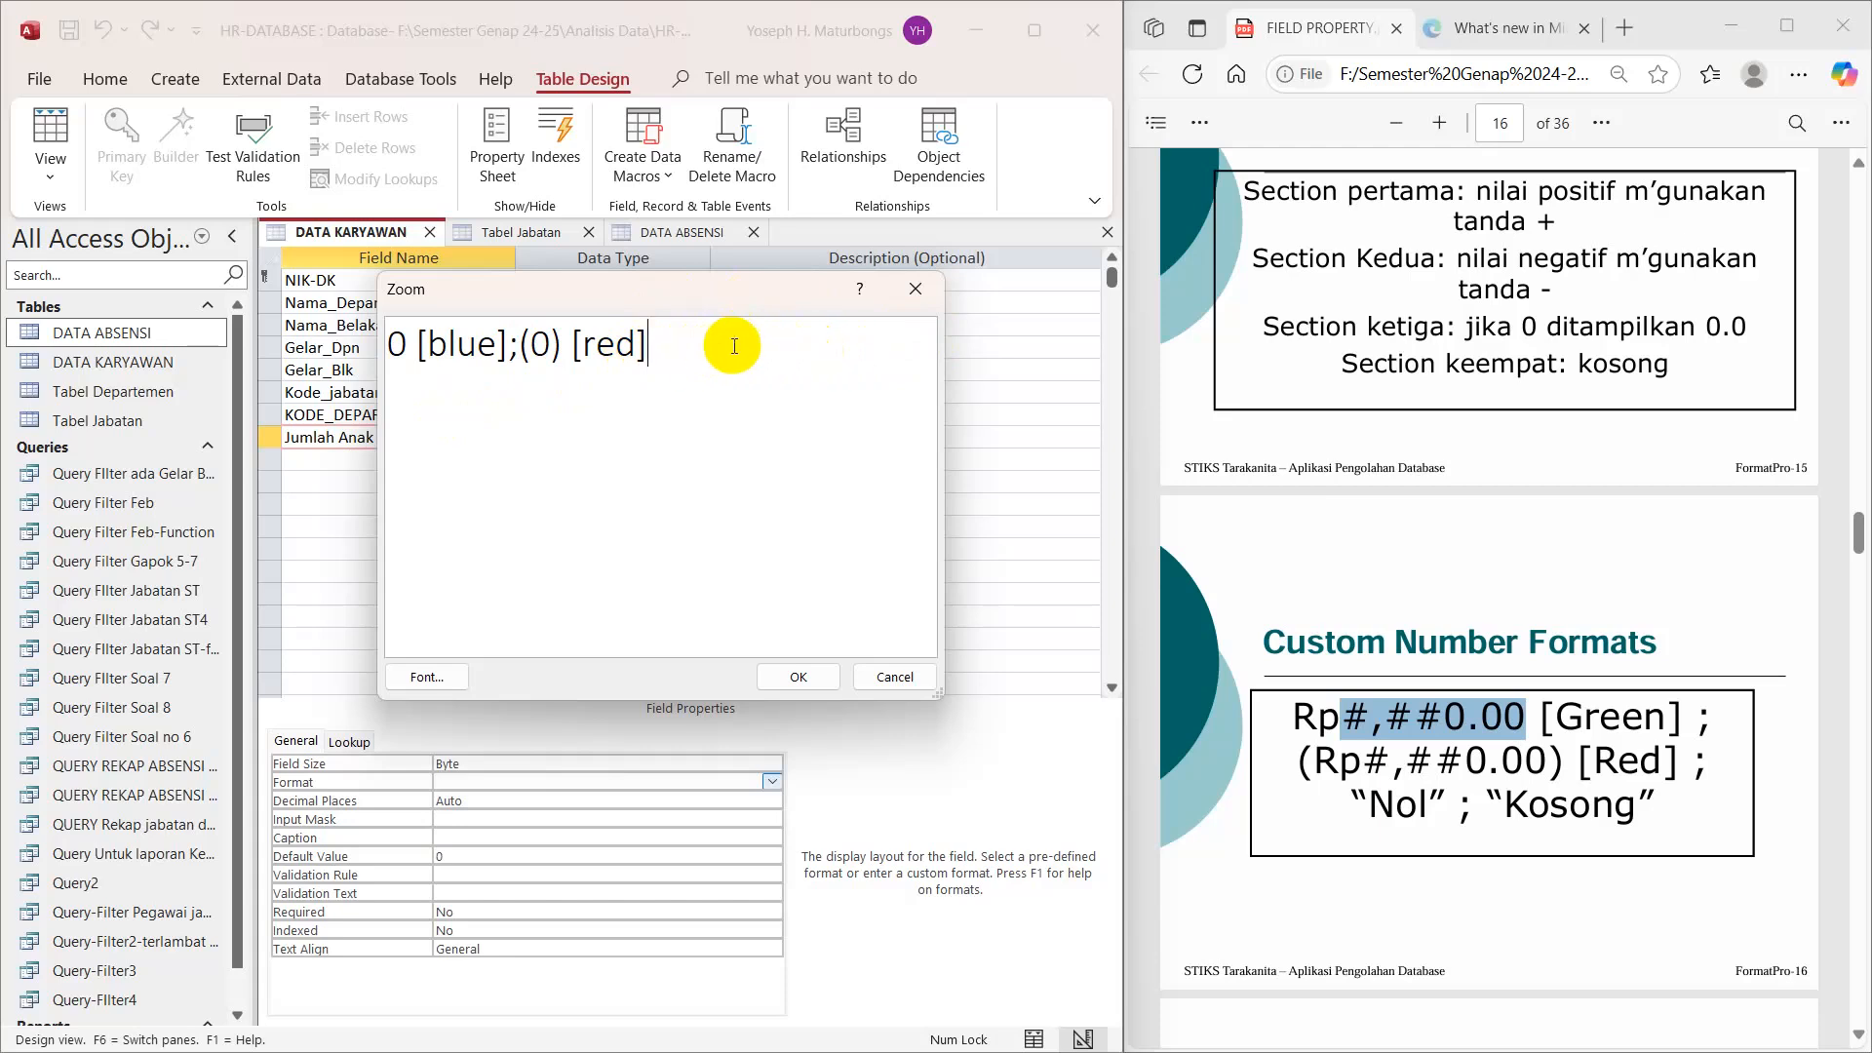
type(";")
type("tda")
type("k ada da")
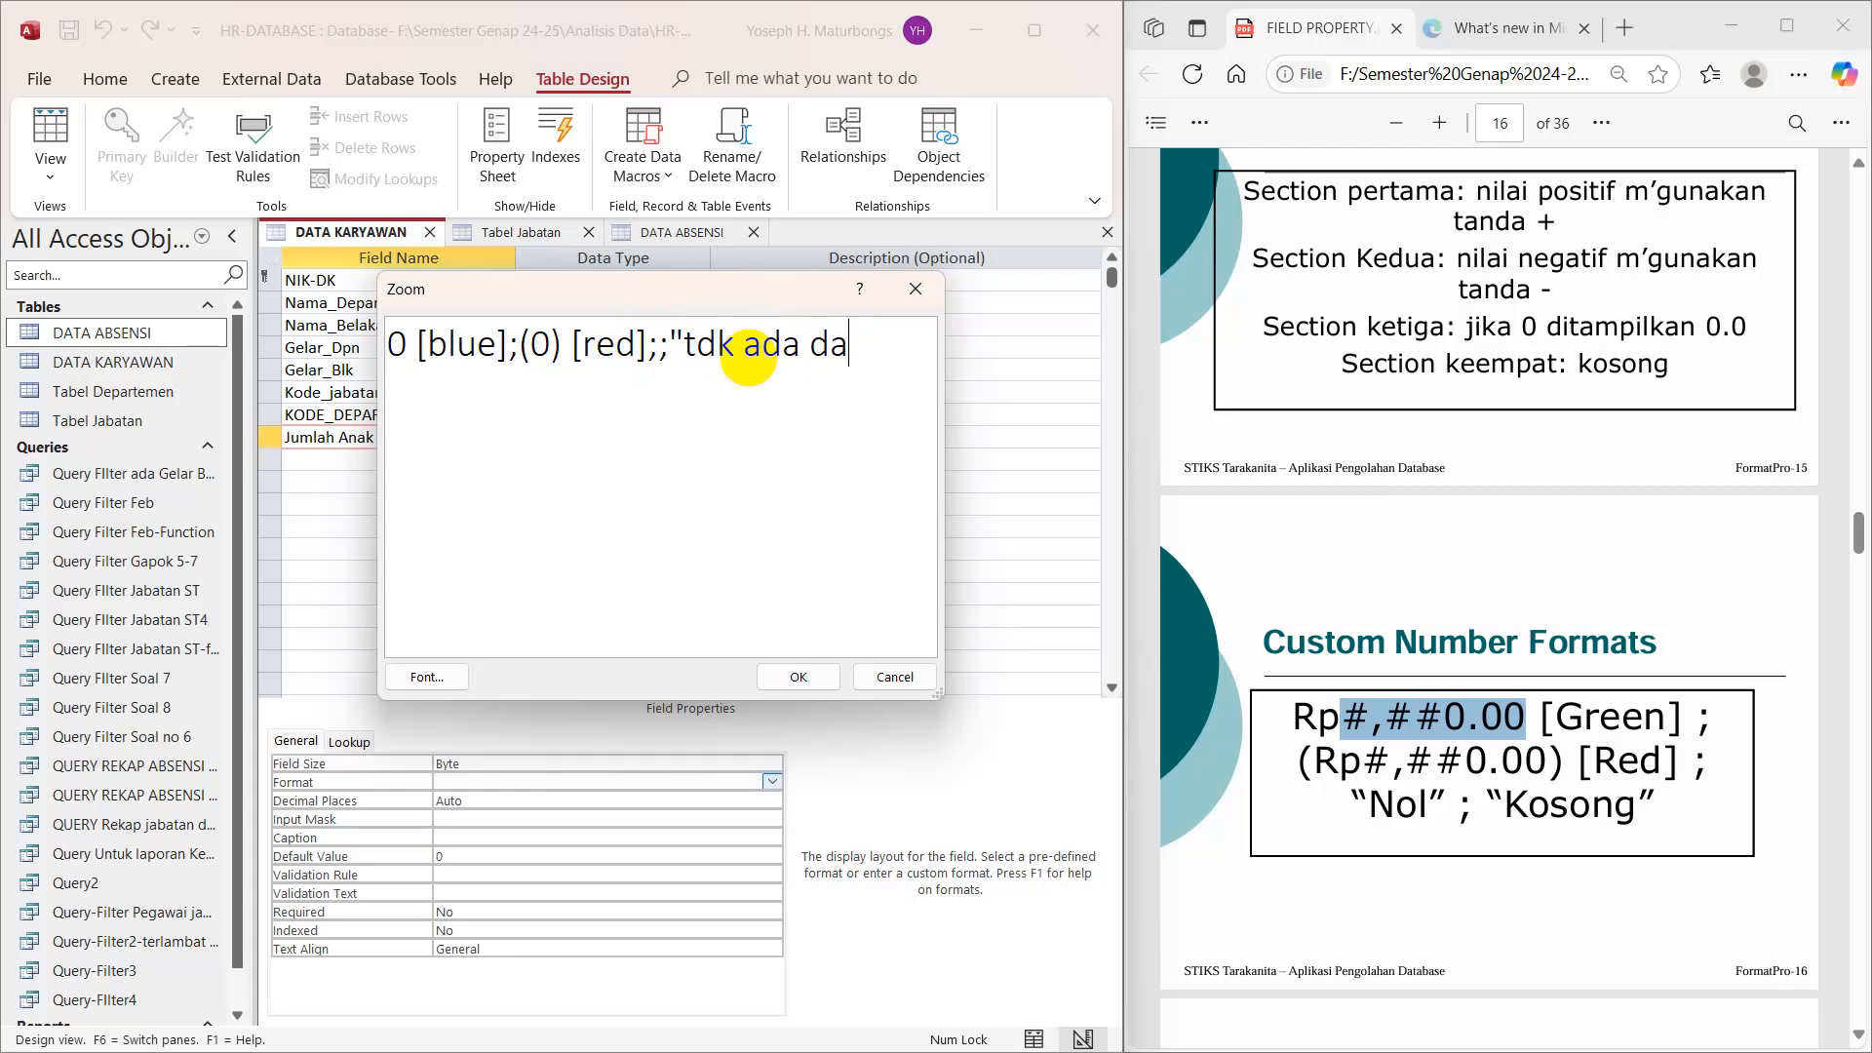
type("ta\"[magenta")
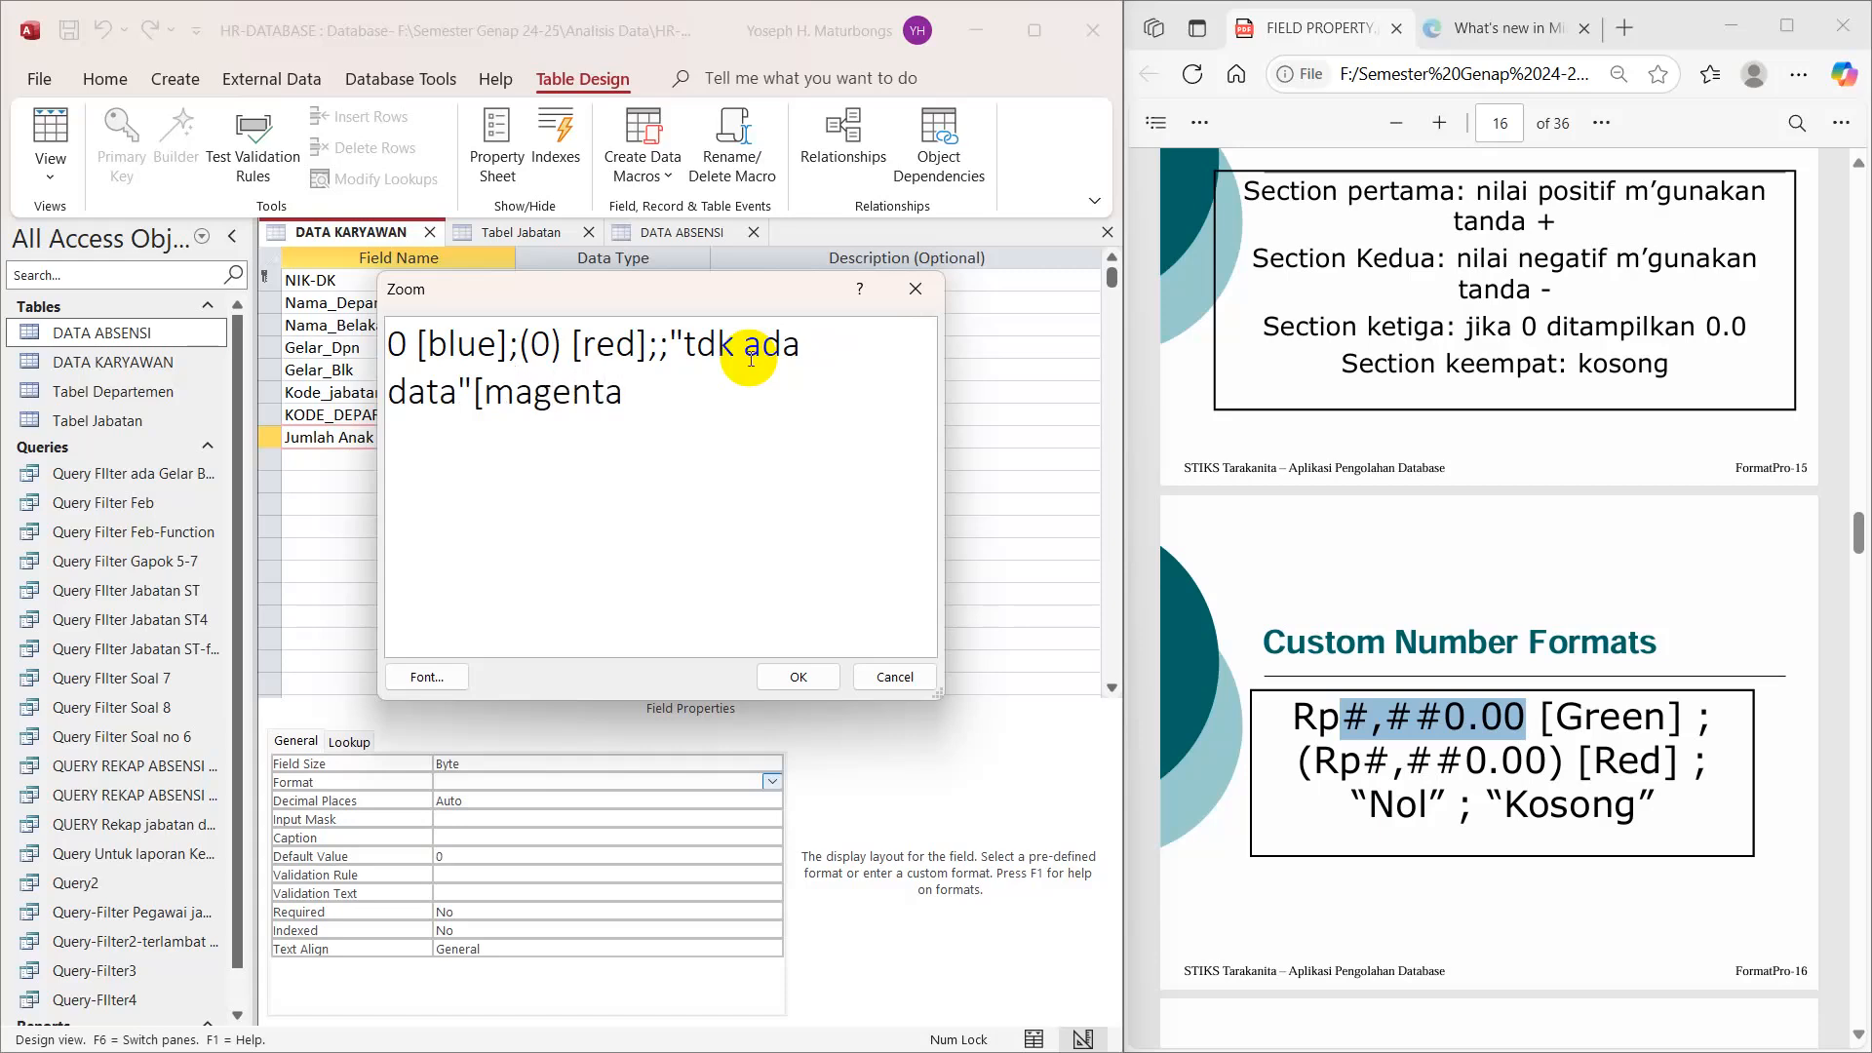
type("]")
Step: Fill the empty third section of the format with "belum diinput" [green] and accept the completed format
left_click(660, 343)
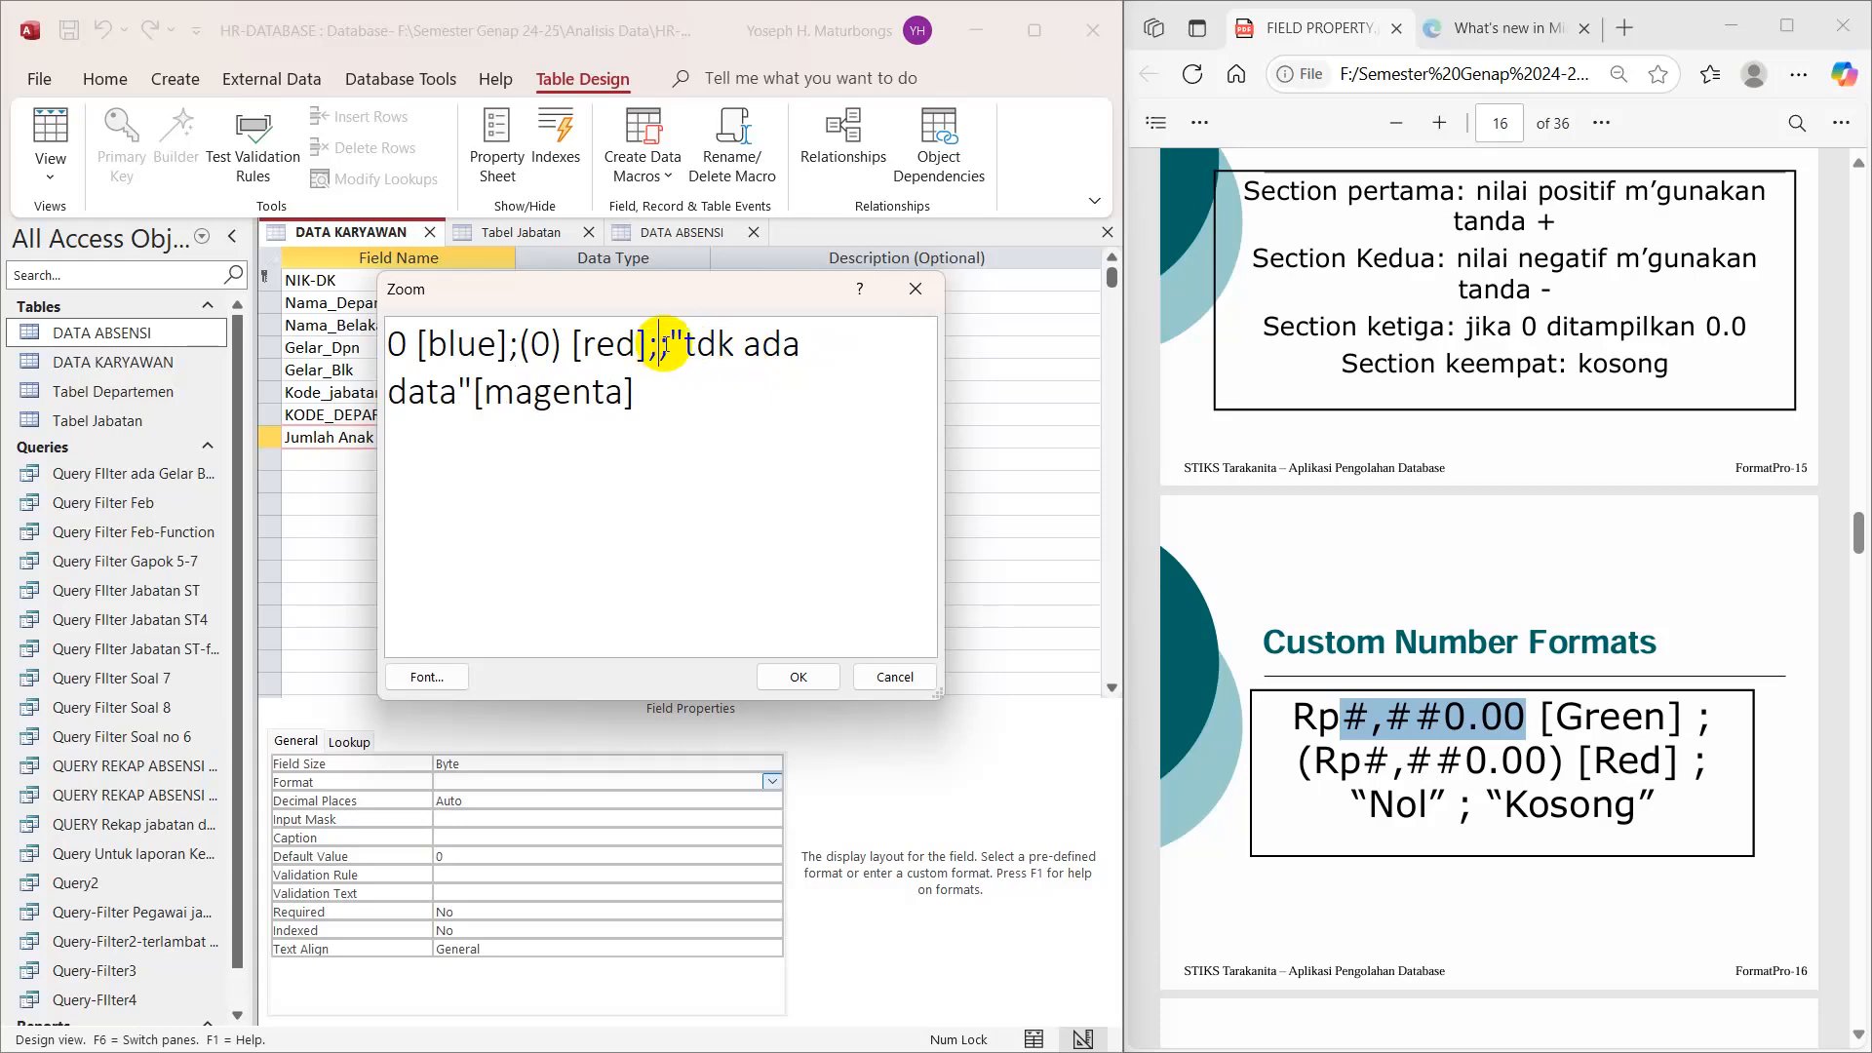
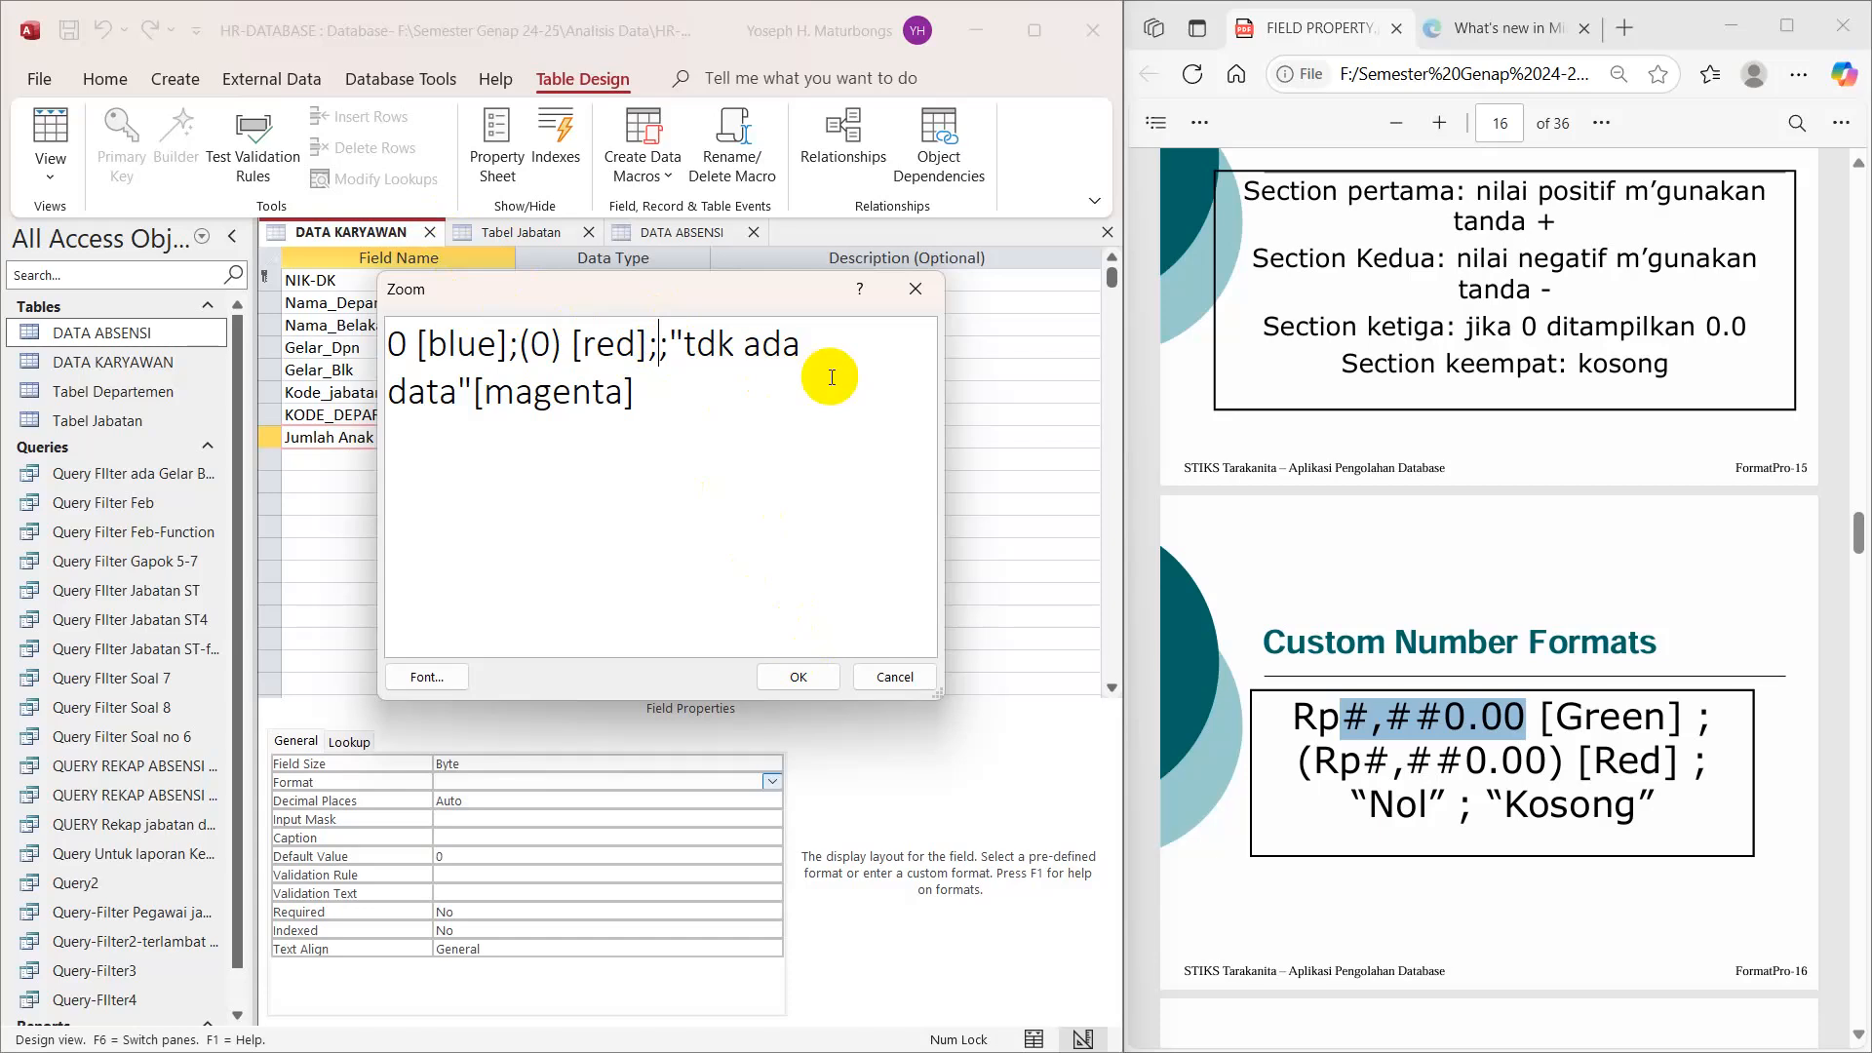
type("'")
key("BackSpace")
type("\"")
type("belum dii")
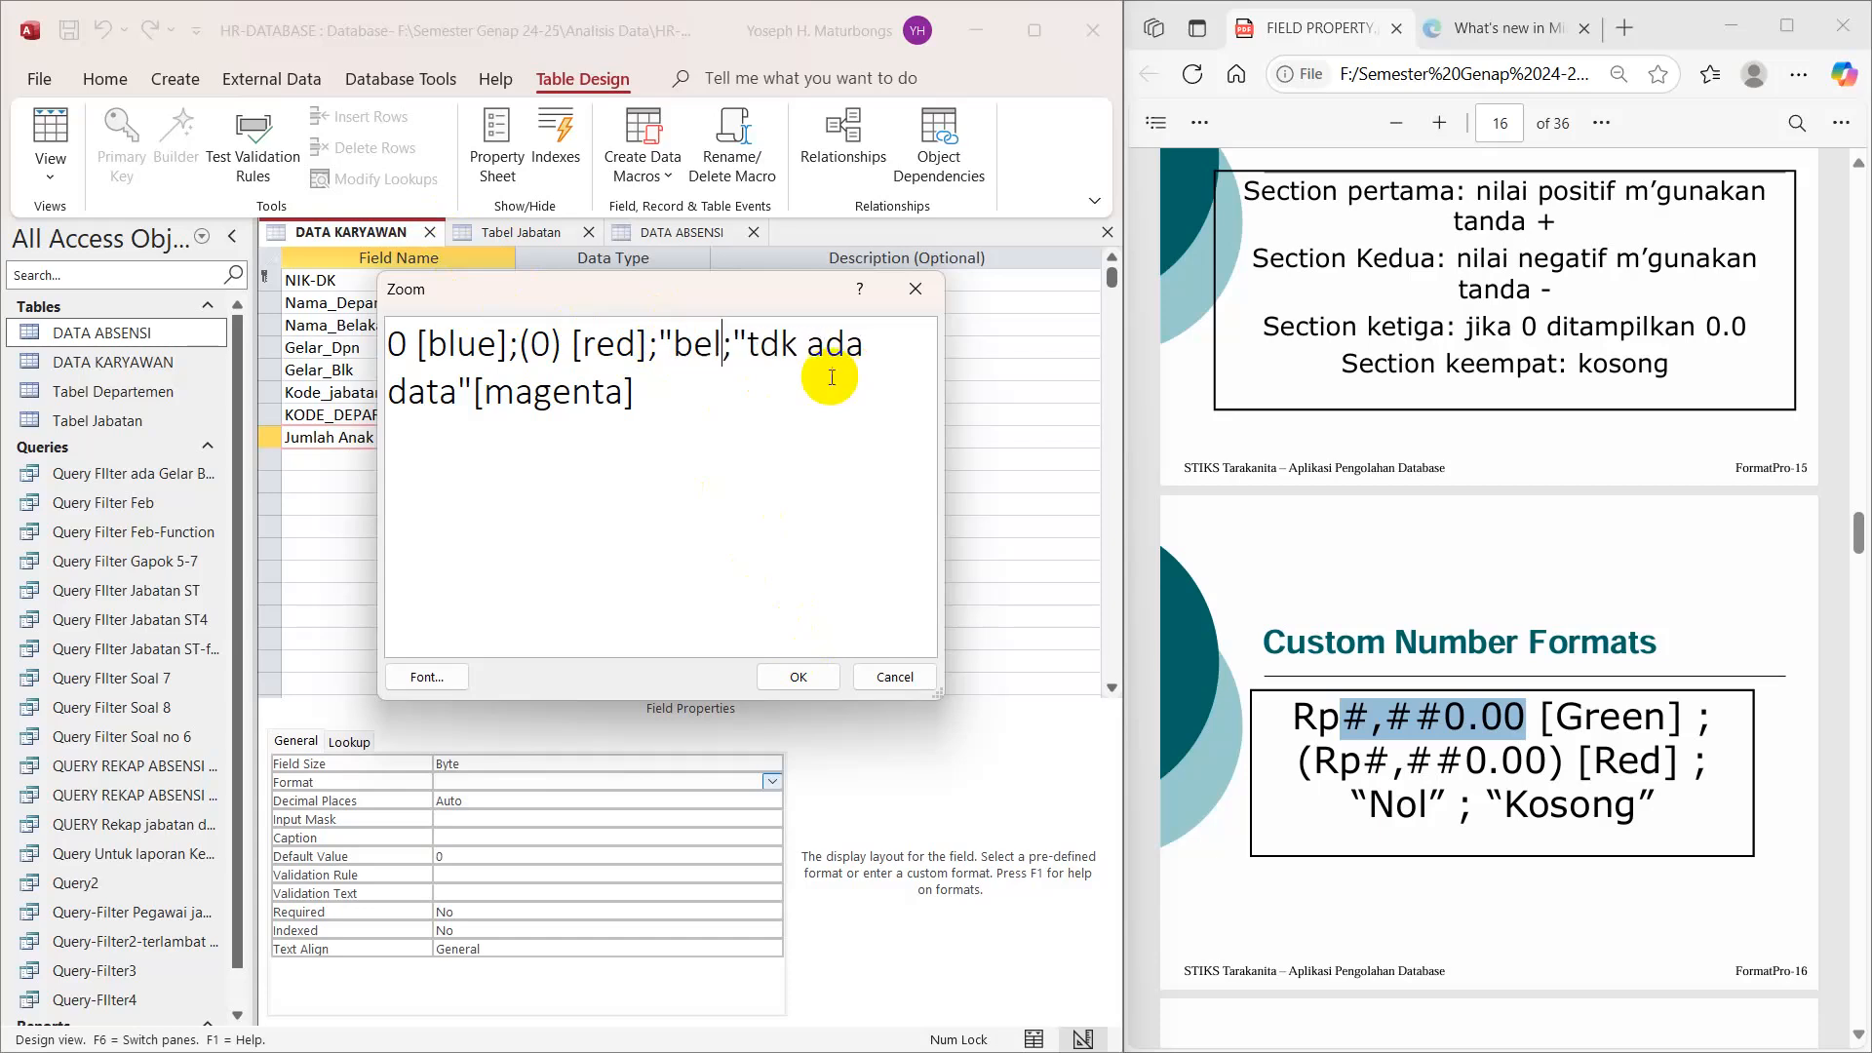
type("nput")
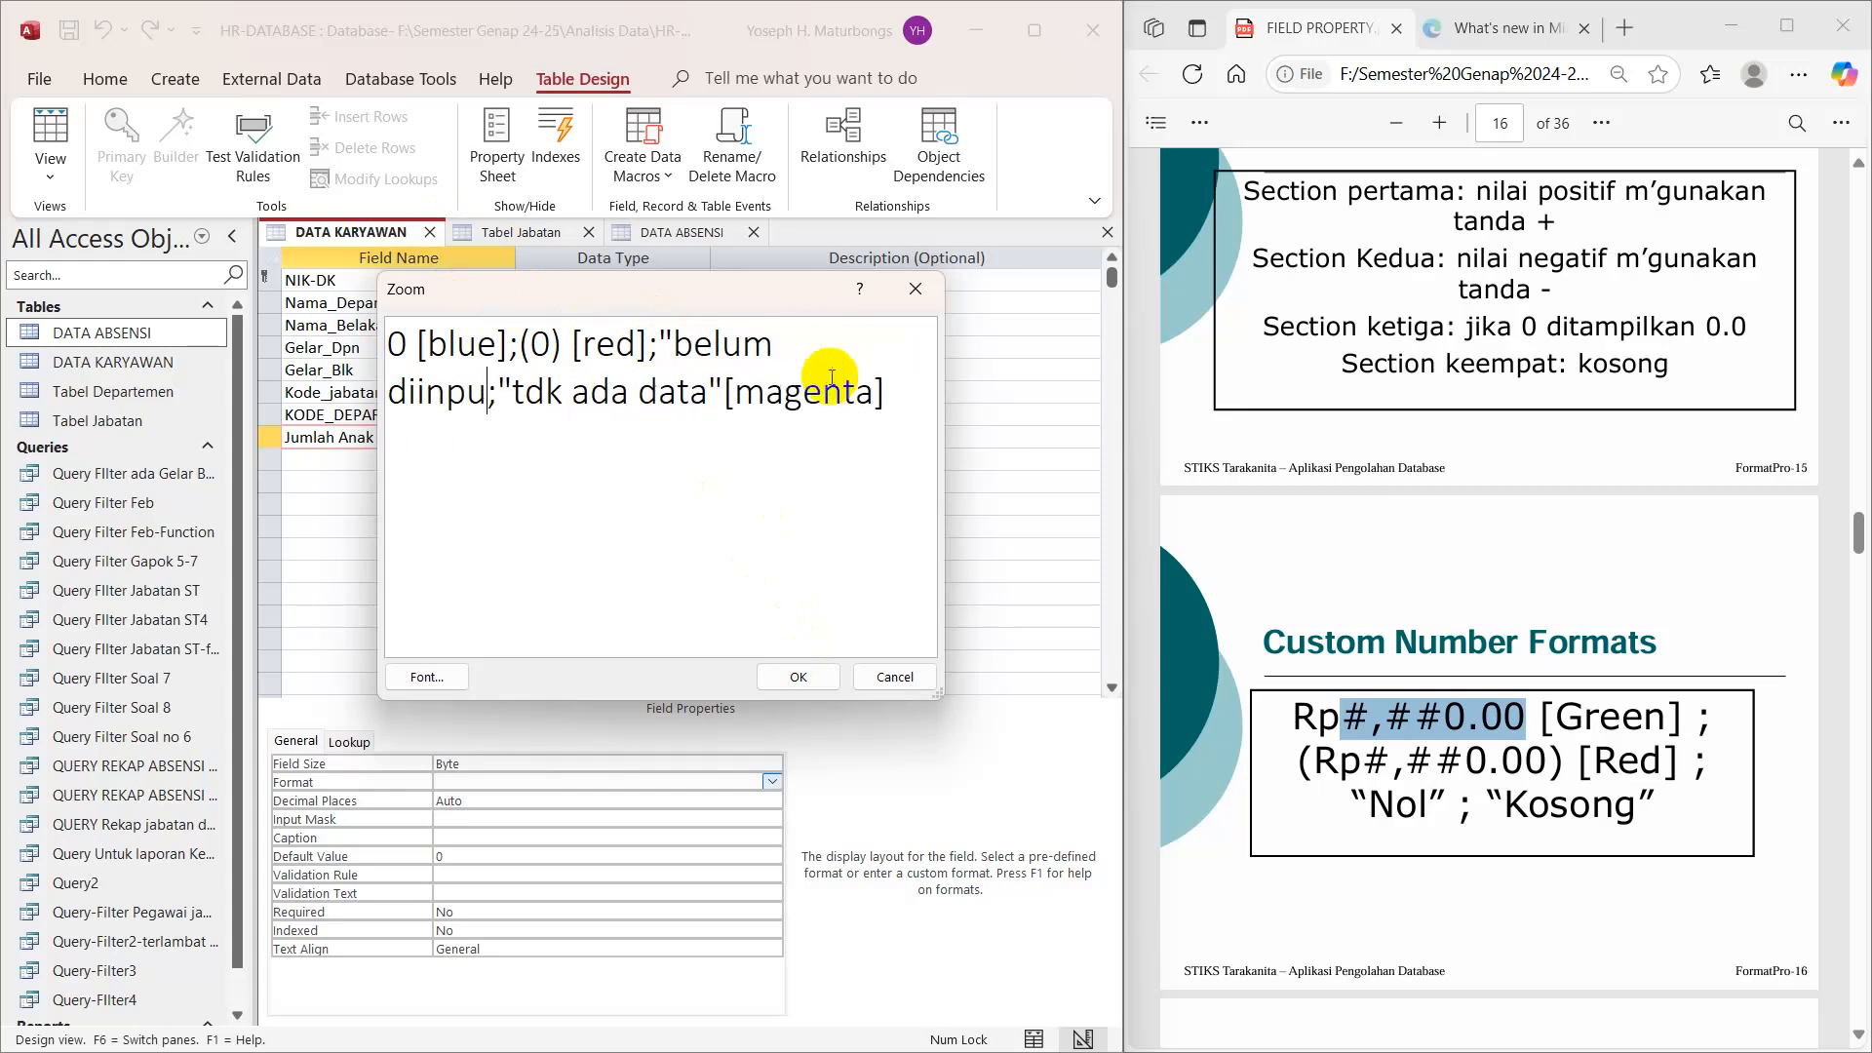
type("\"")
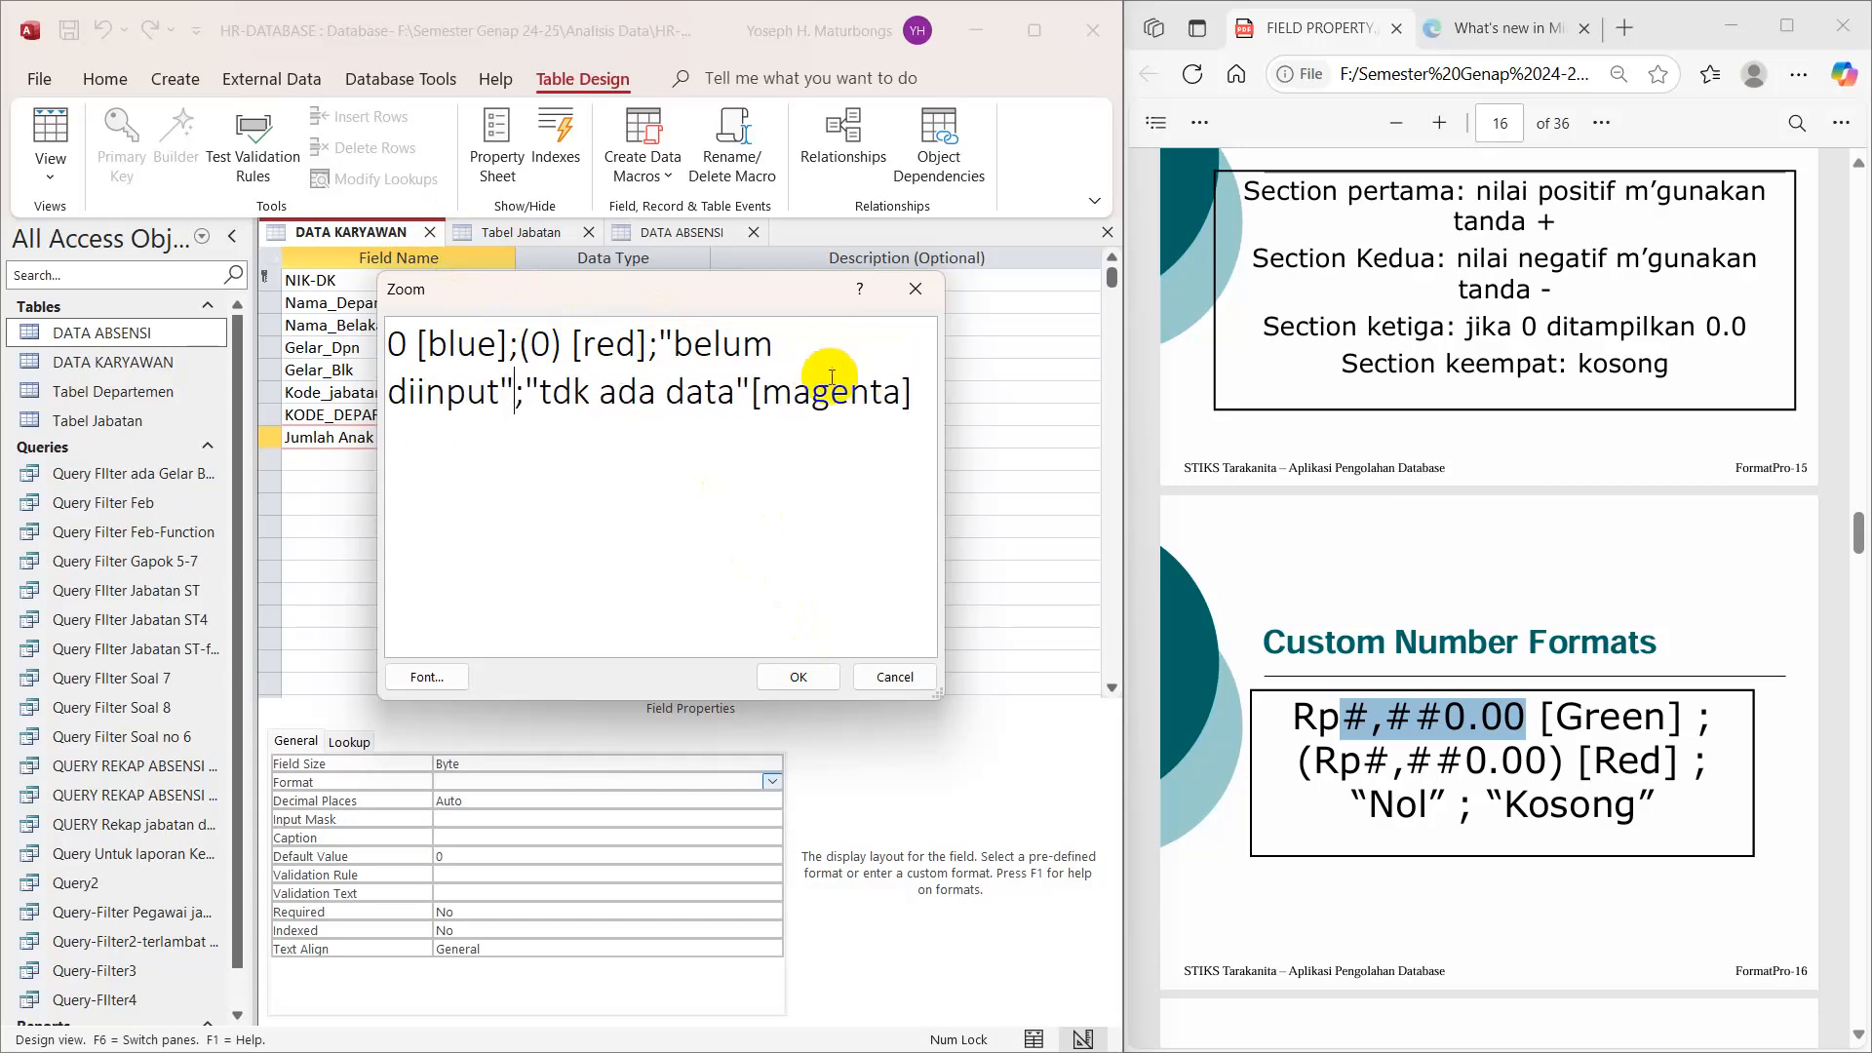
type(" [gree")
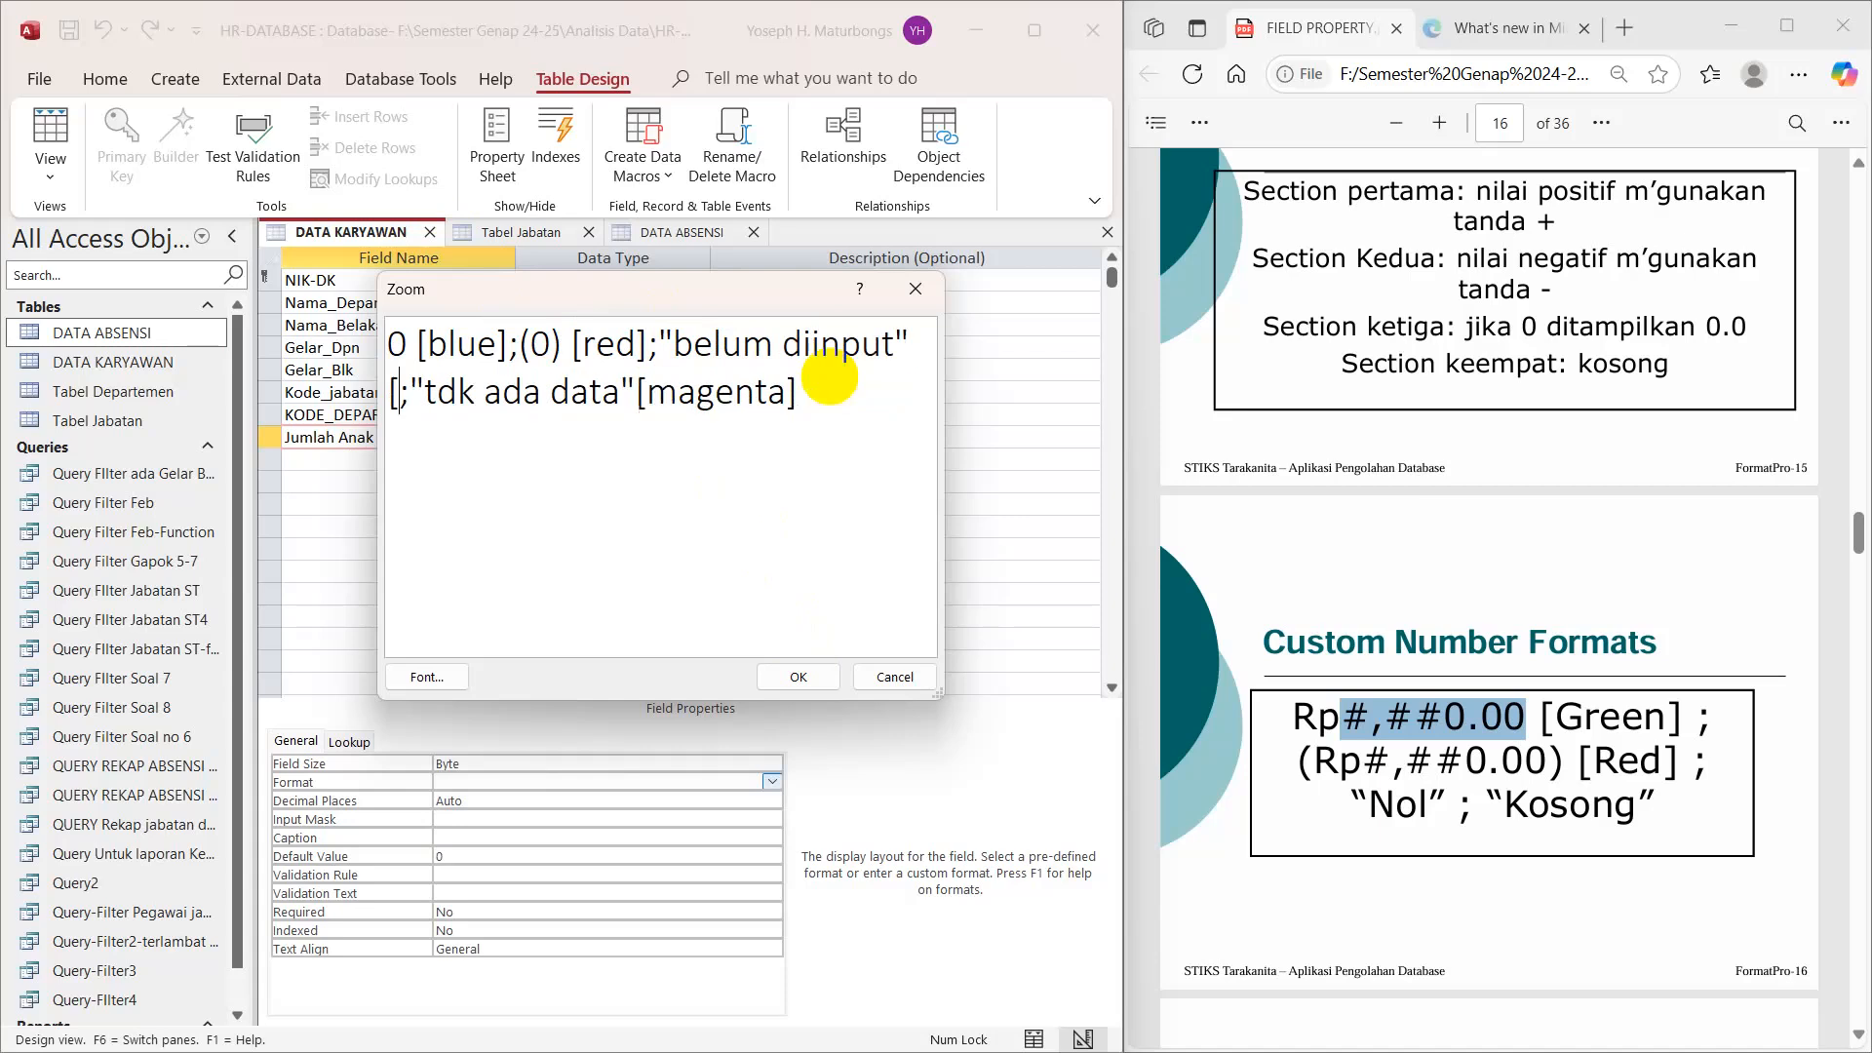
type("n];\"tdk ada data\"[magenta")
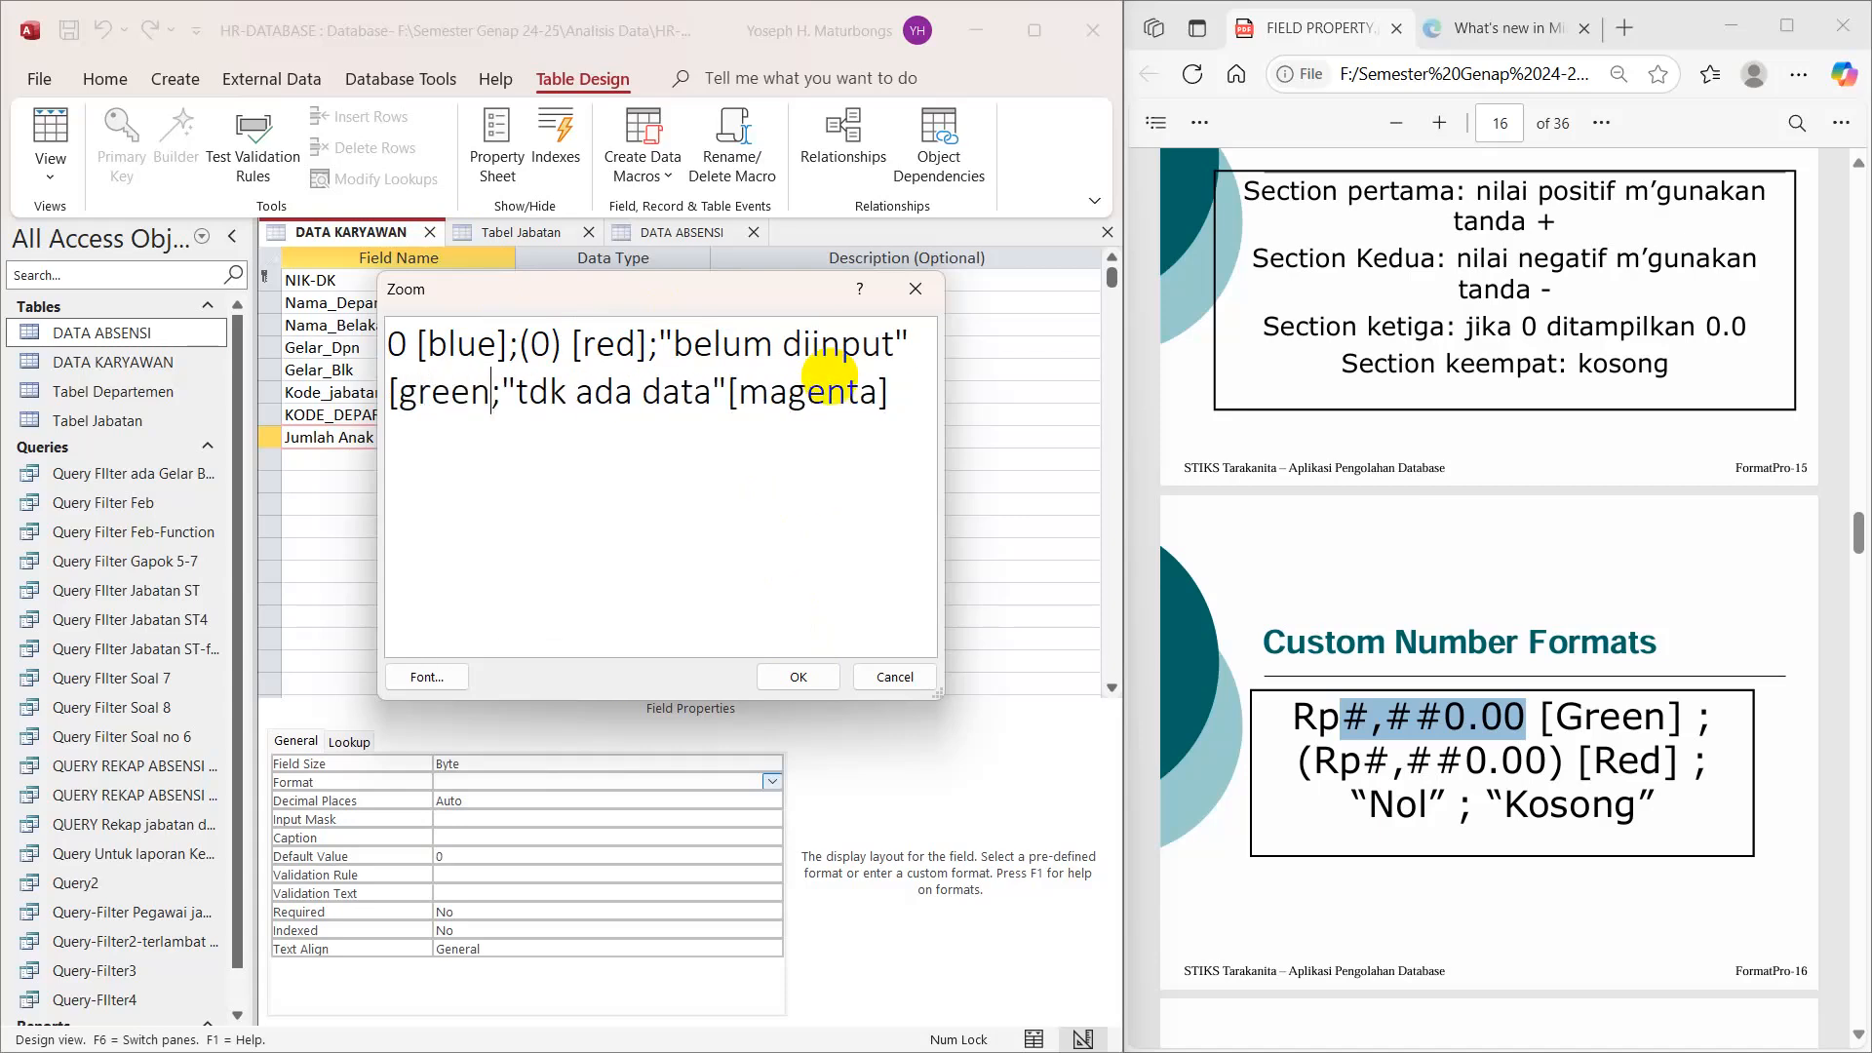
type("]")
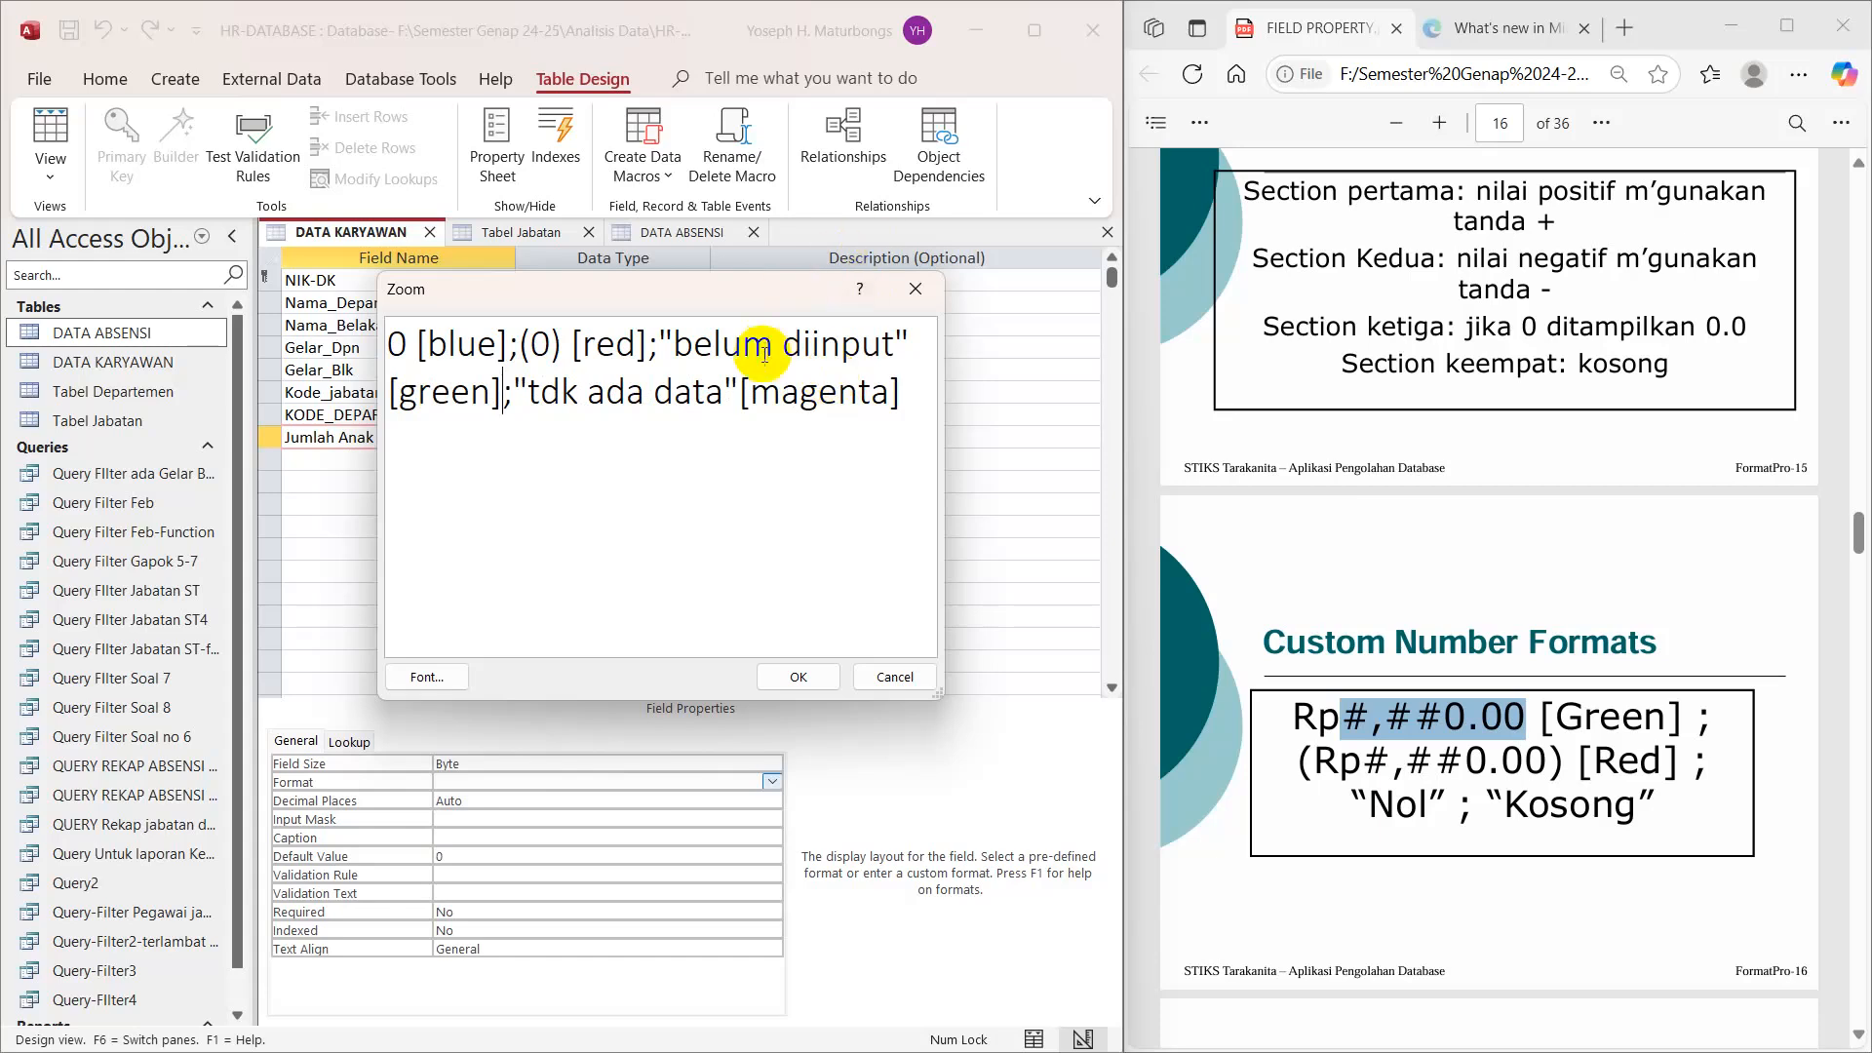
left_click(800, 677)
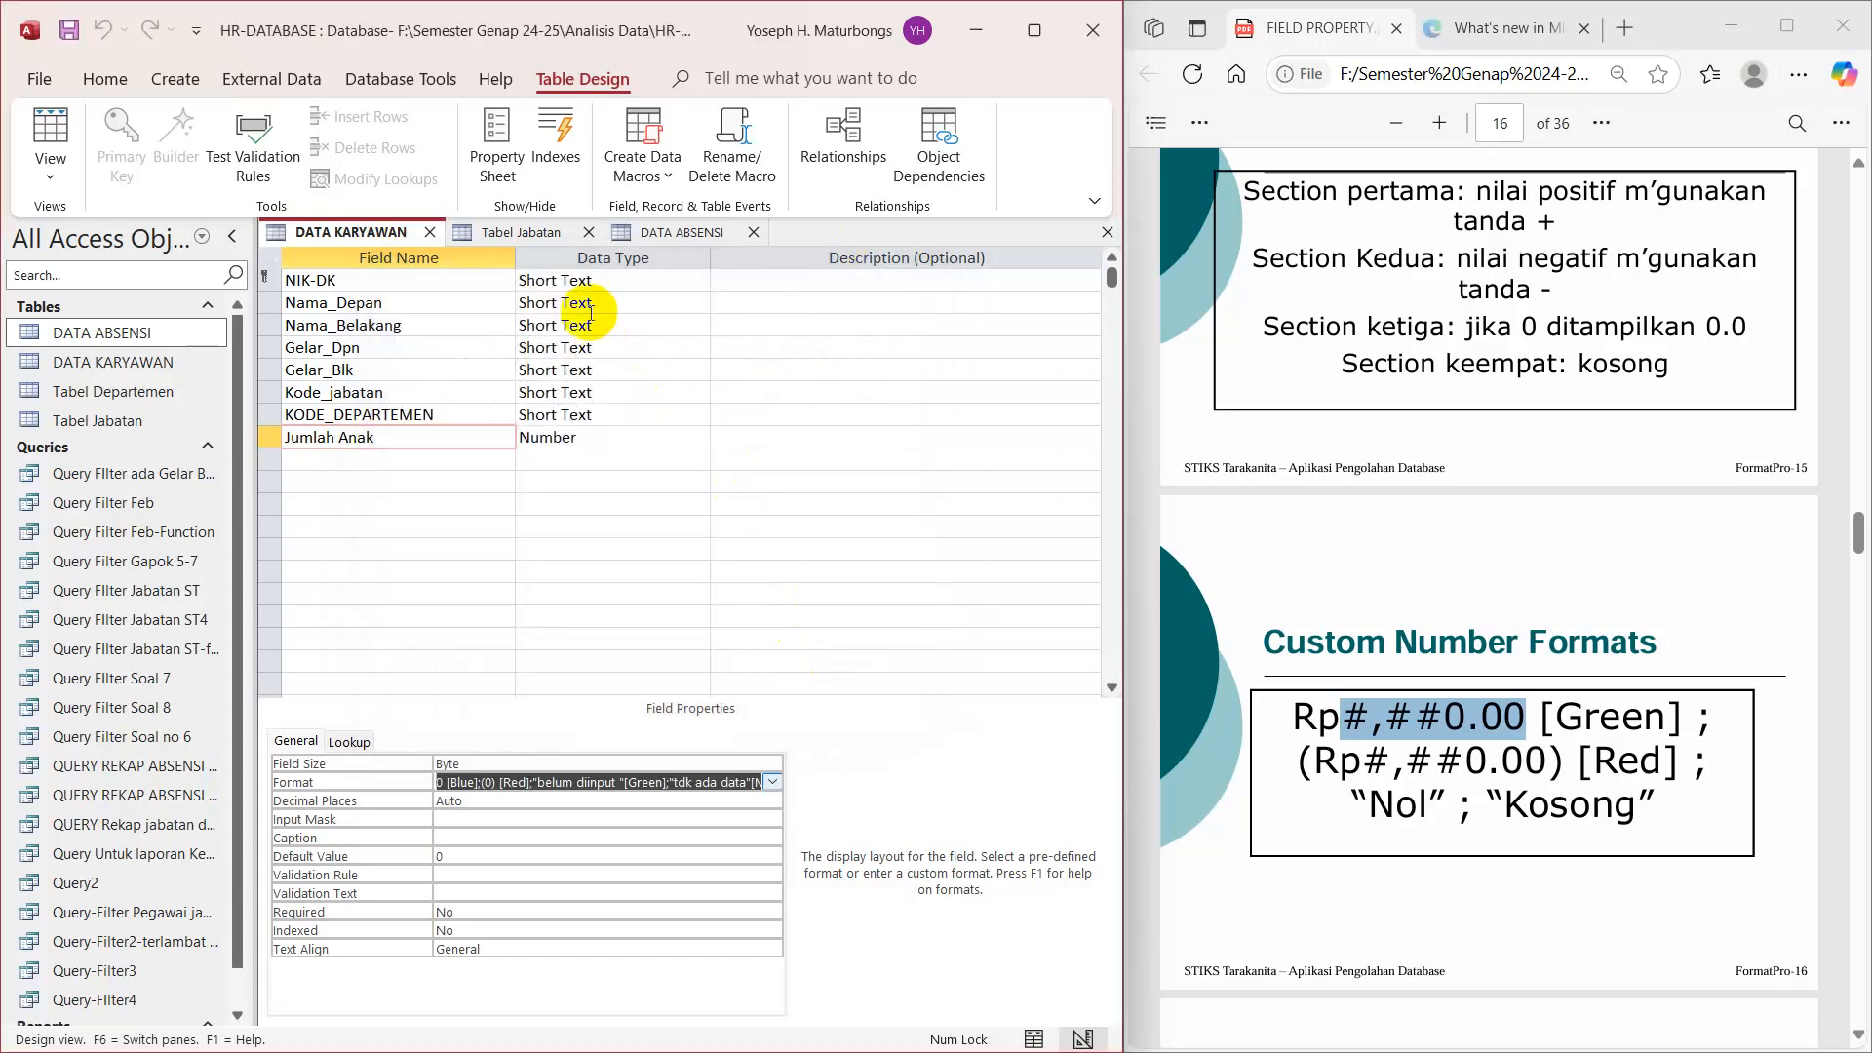
Step: Save DATA KARYAWAN, switch it to Datasheet View and review the formatted Jumlah Anak column down to the new-record row
right_click(400, 234)
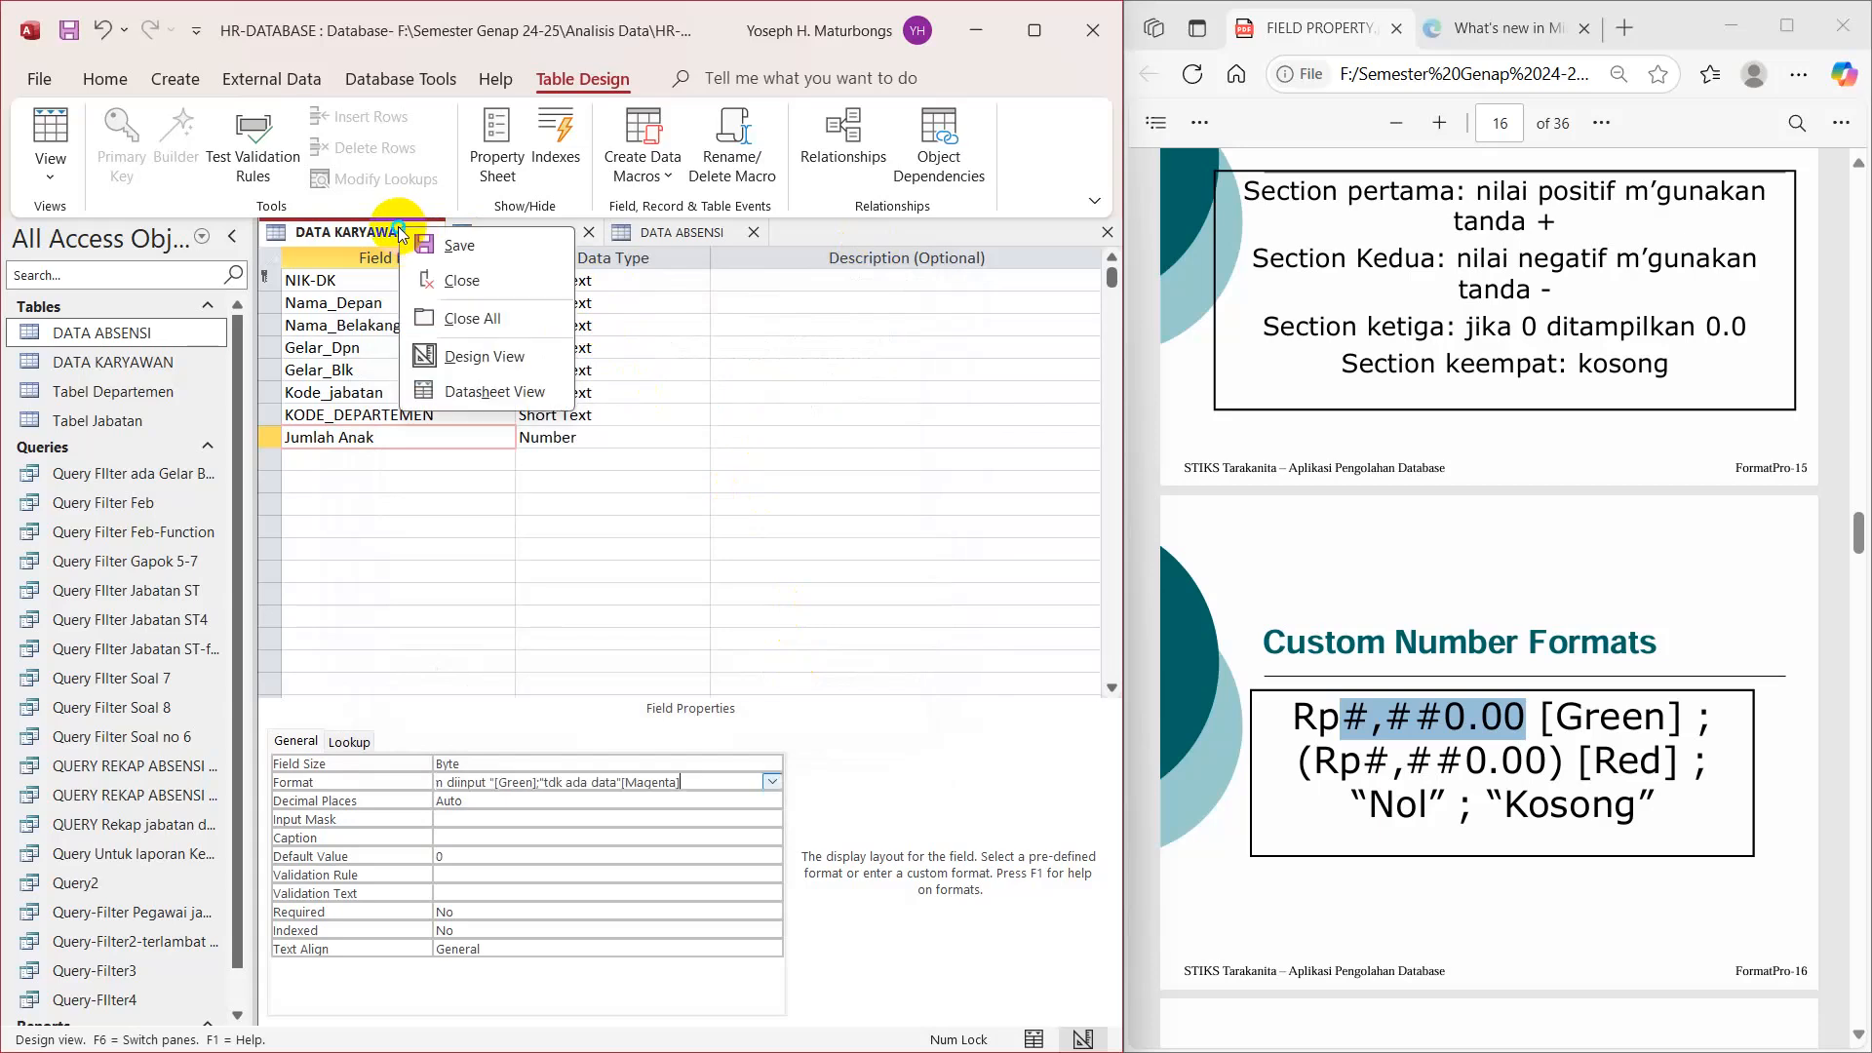
left_click(514, 391)
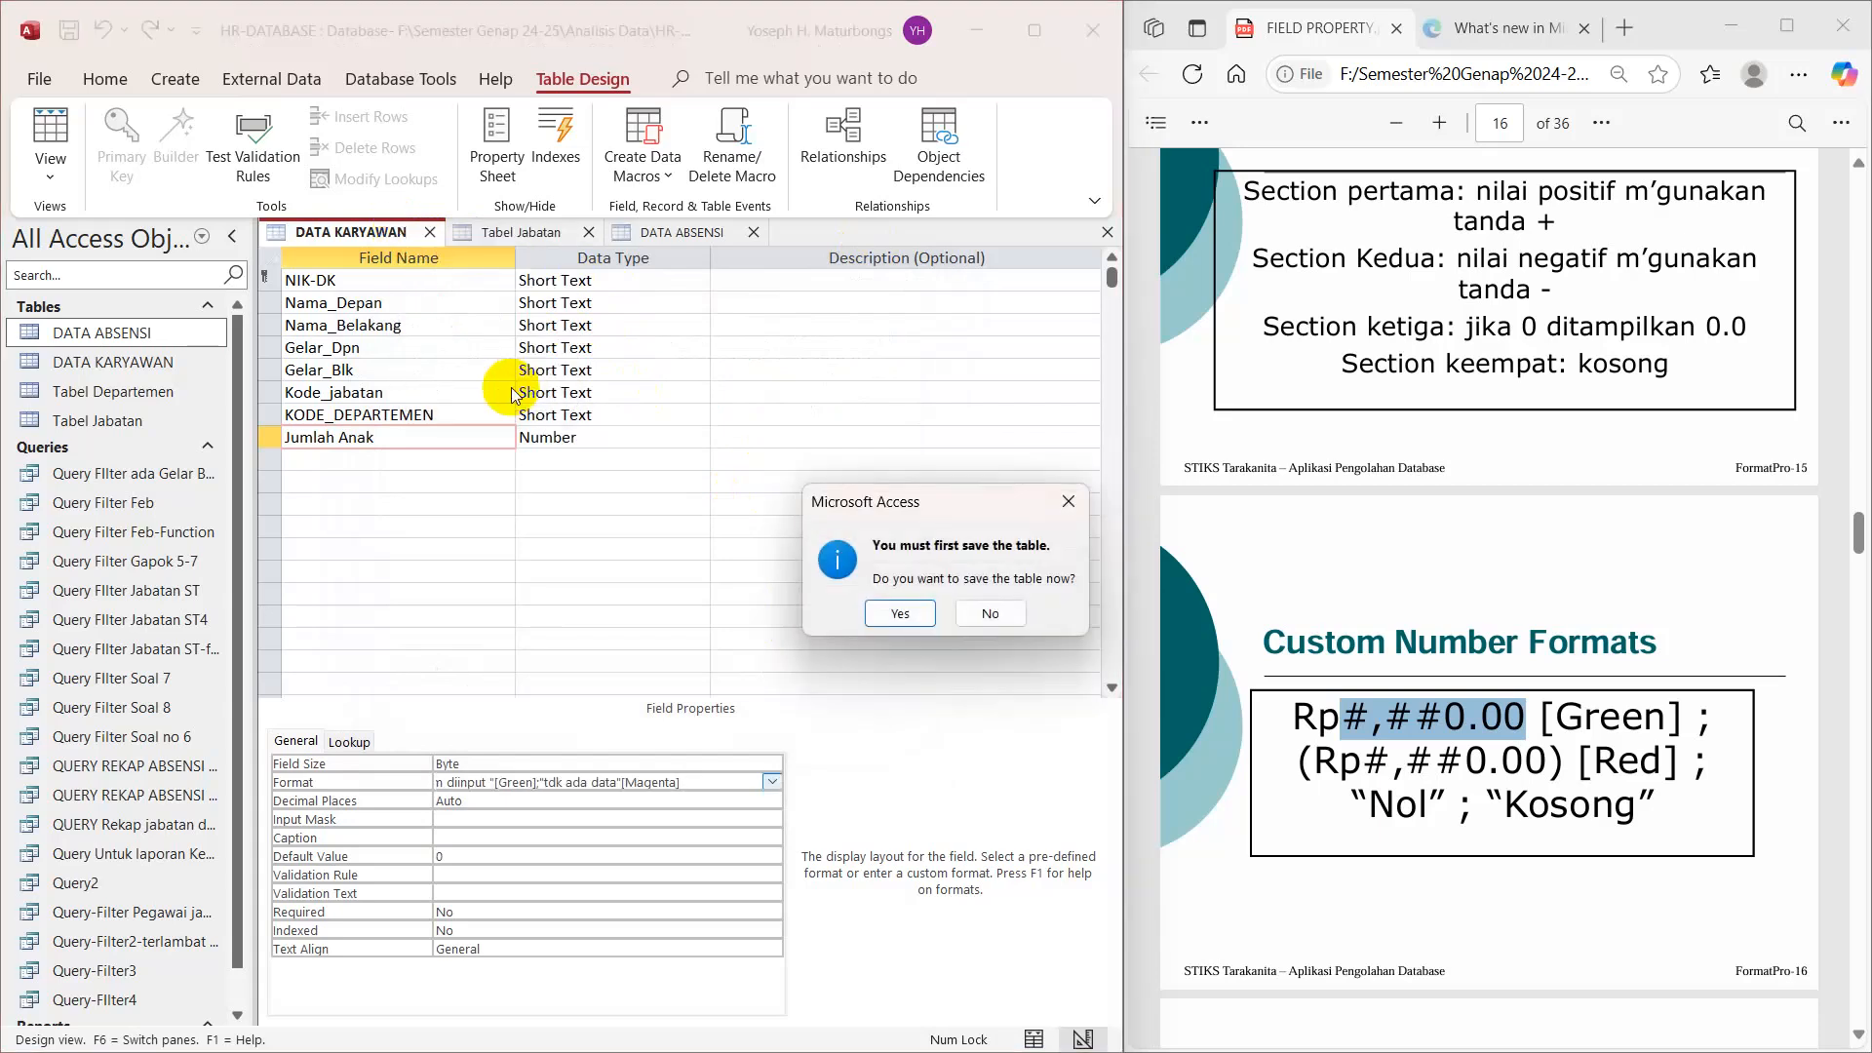
left_click(899, 605)
left_click_drag(808, 1016, 1011, 1031)
scroll(726, 473, "down", 6)
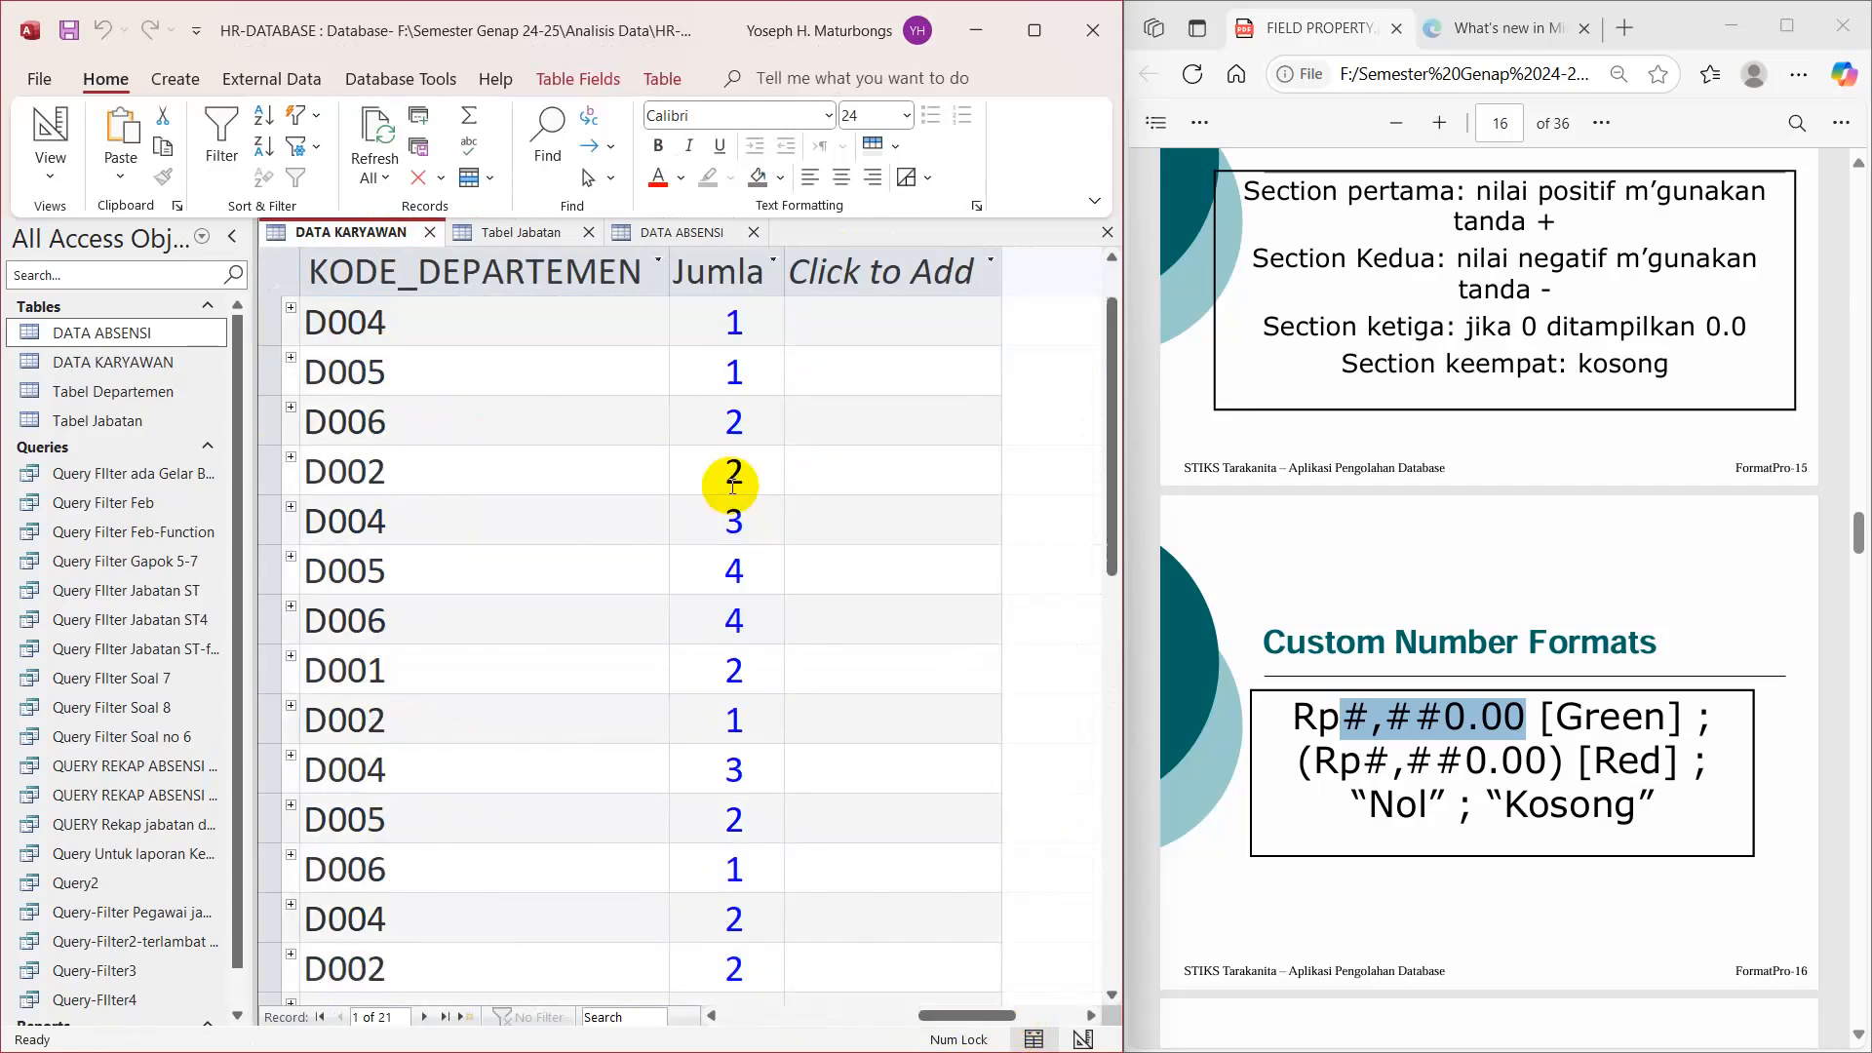
scroll(730, 492, "up", 6)
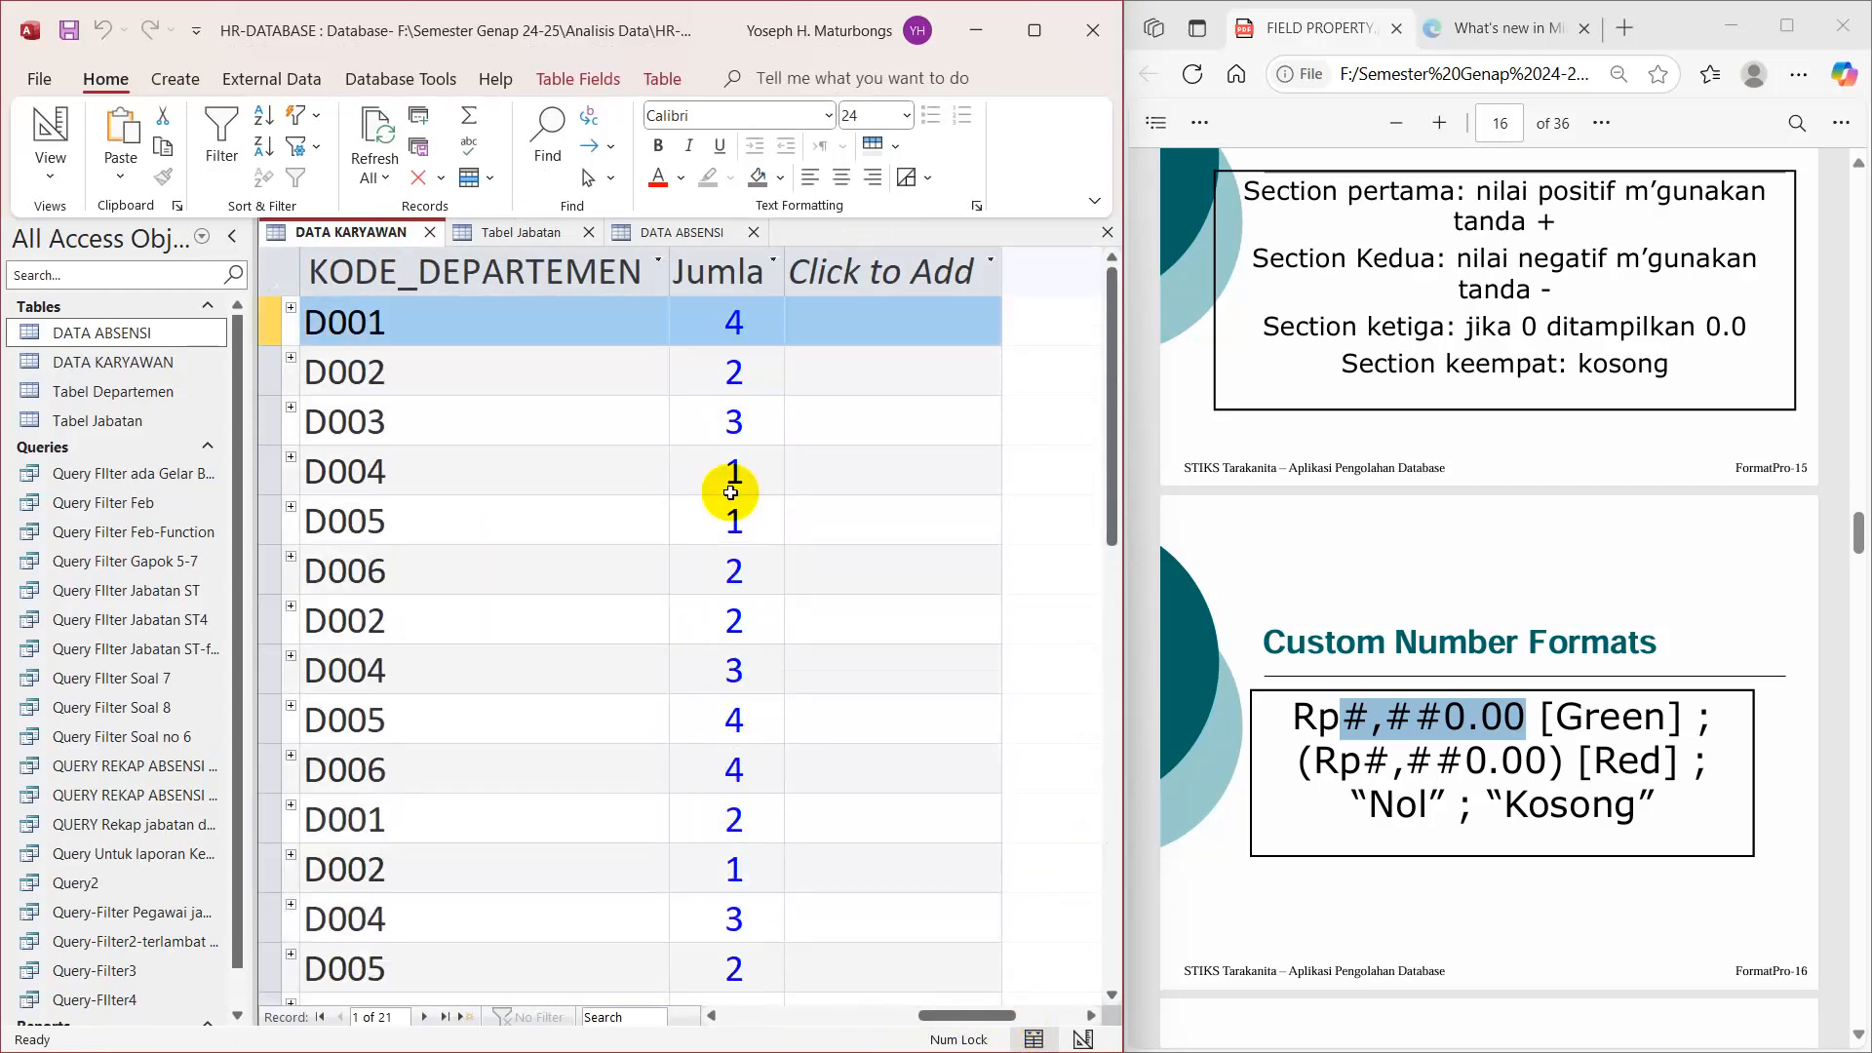
scroll(730, 492, "down", 6)
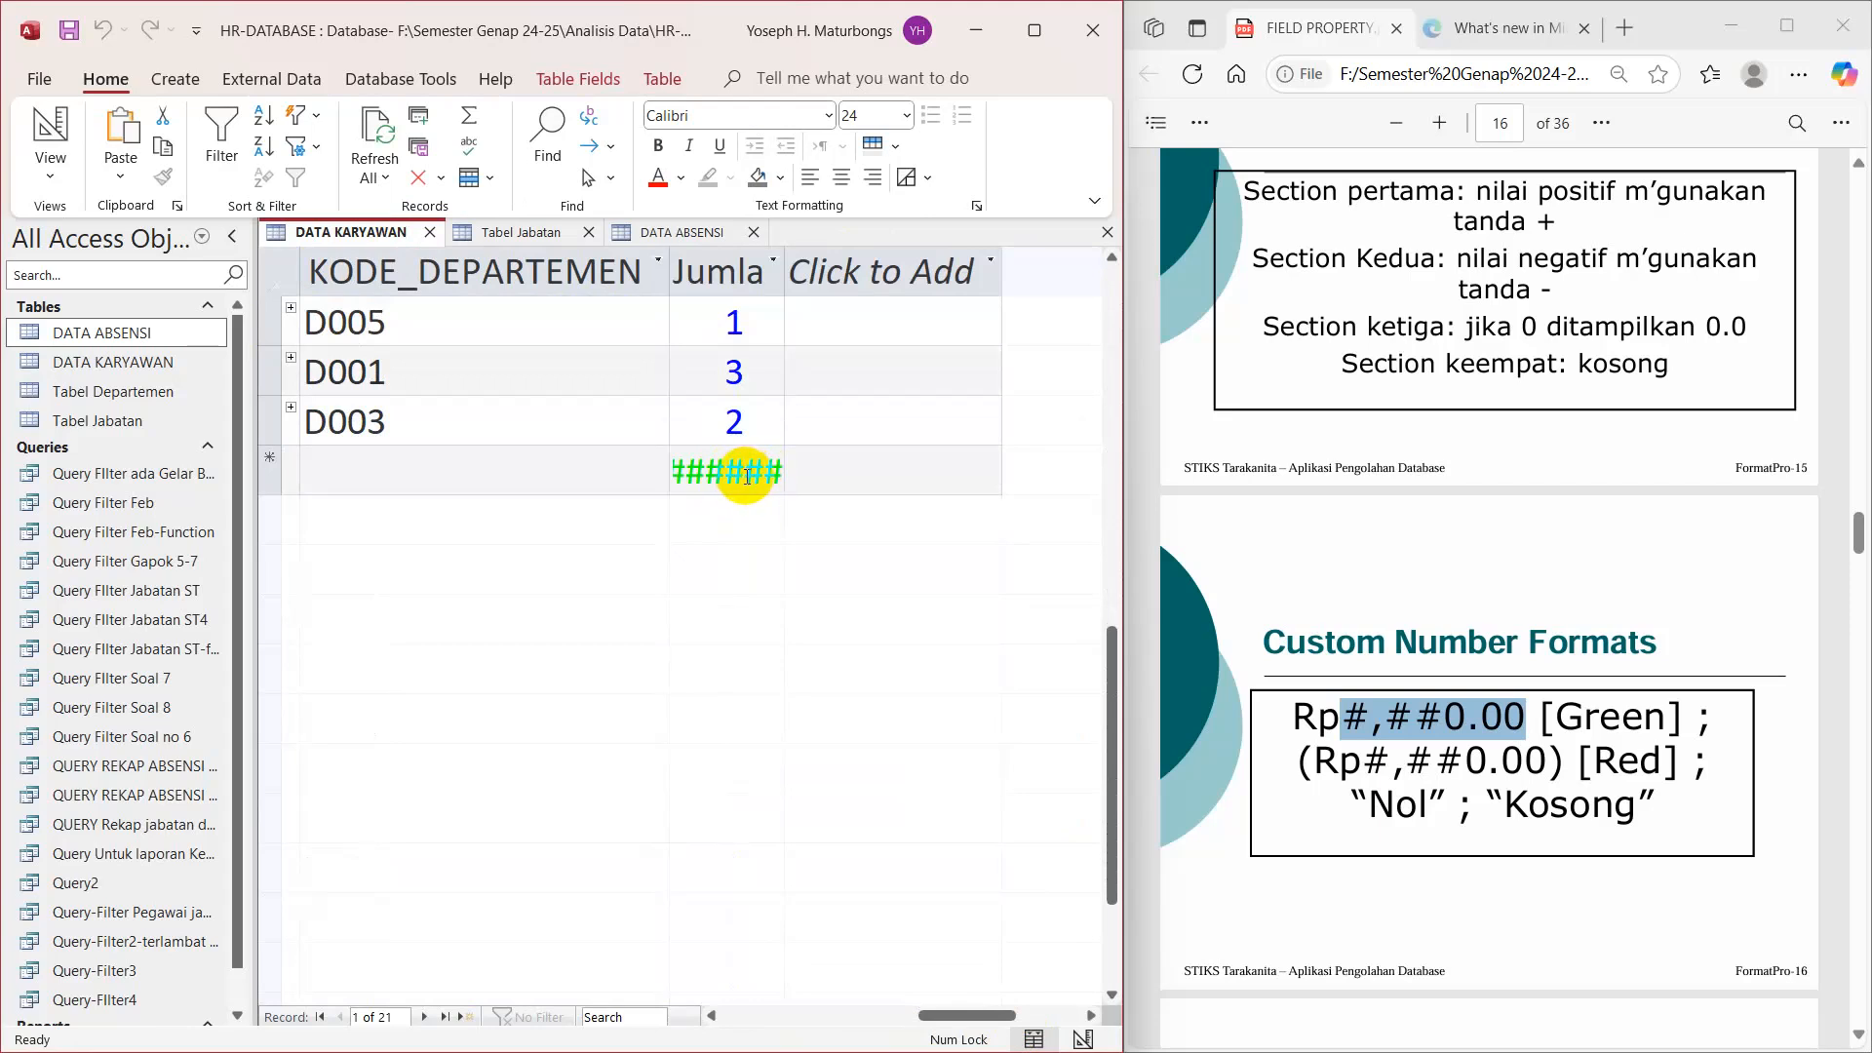
scroll(747, 476, "up", 6)
Step: Try to enter -4 as Jumlah Anak in the first record and switch back to Design View
left_click(733, 325)
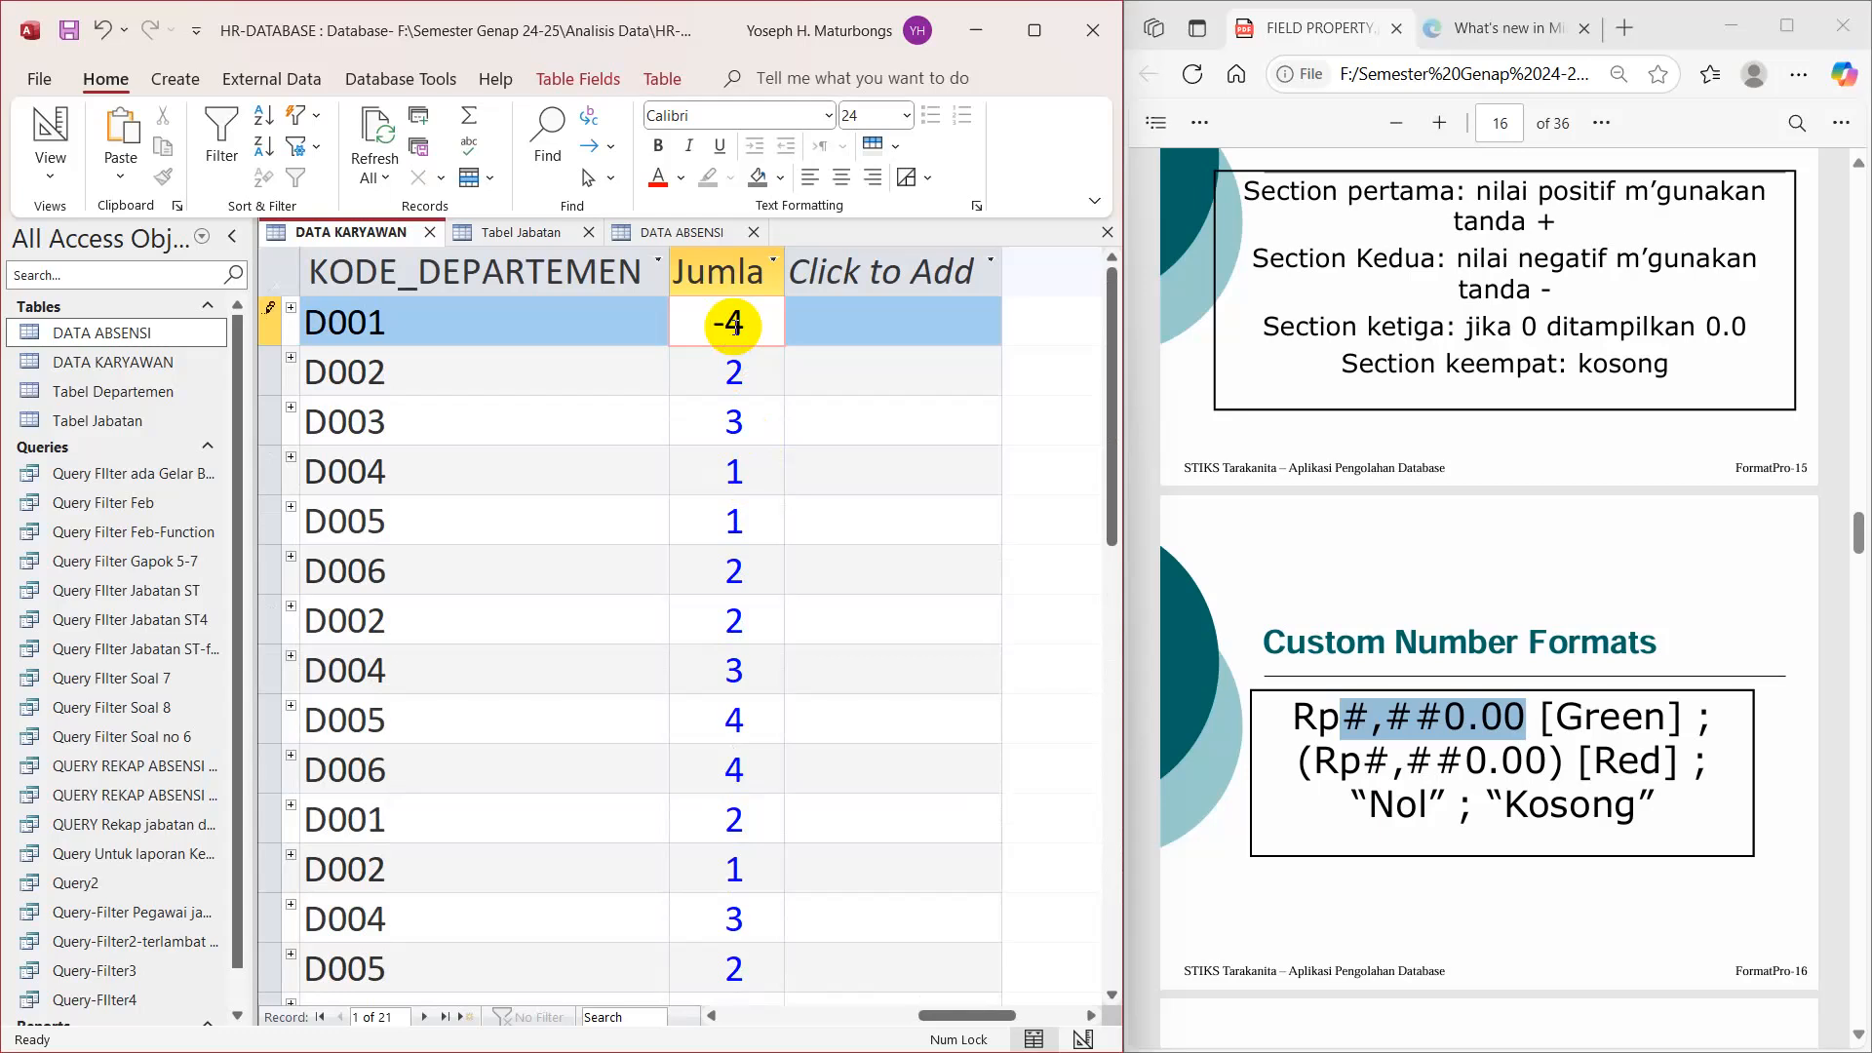
key("Return")
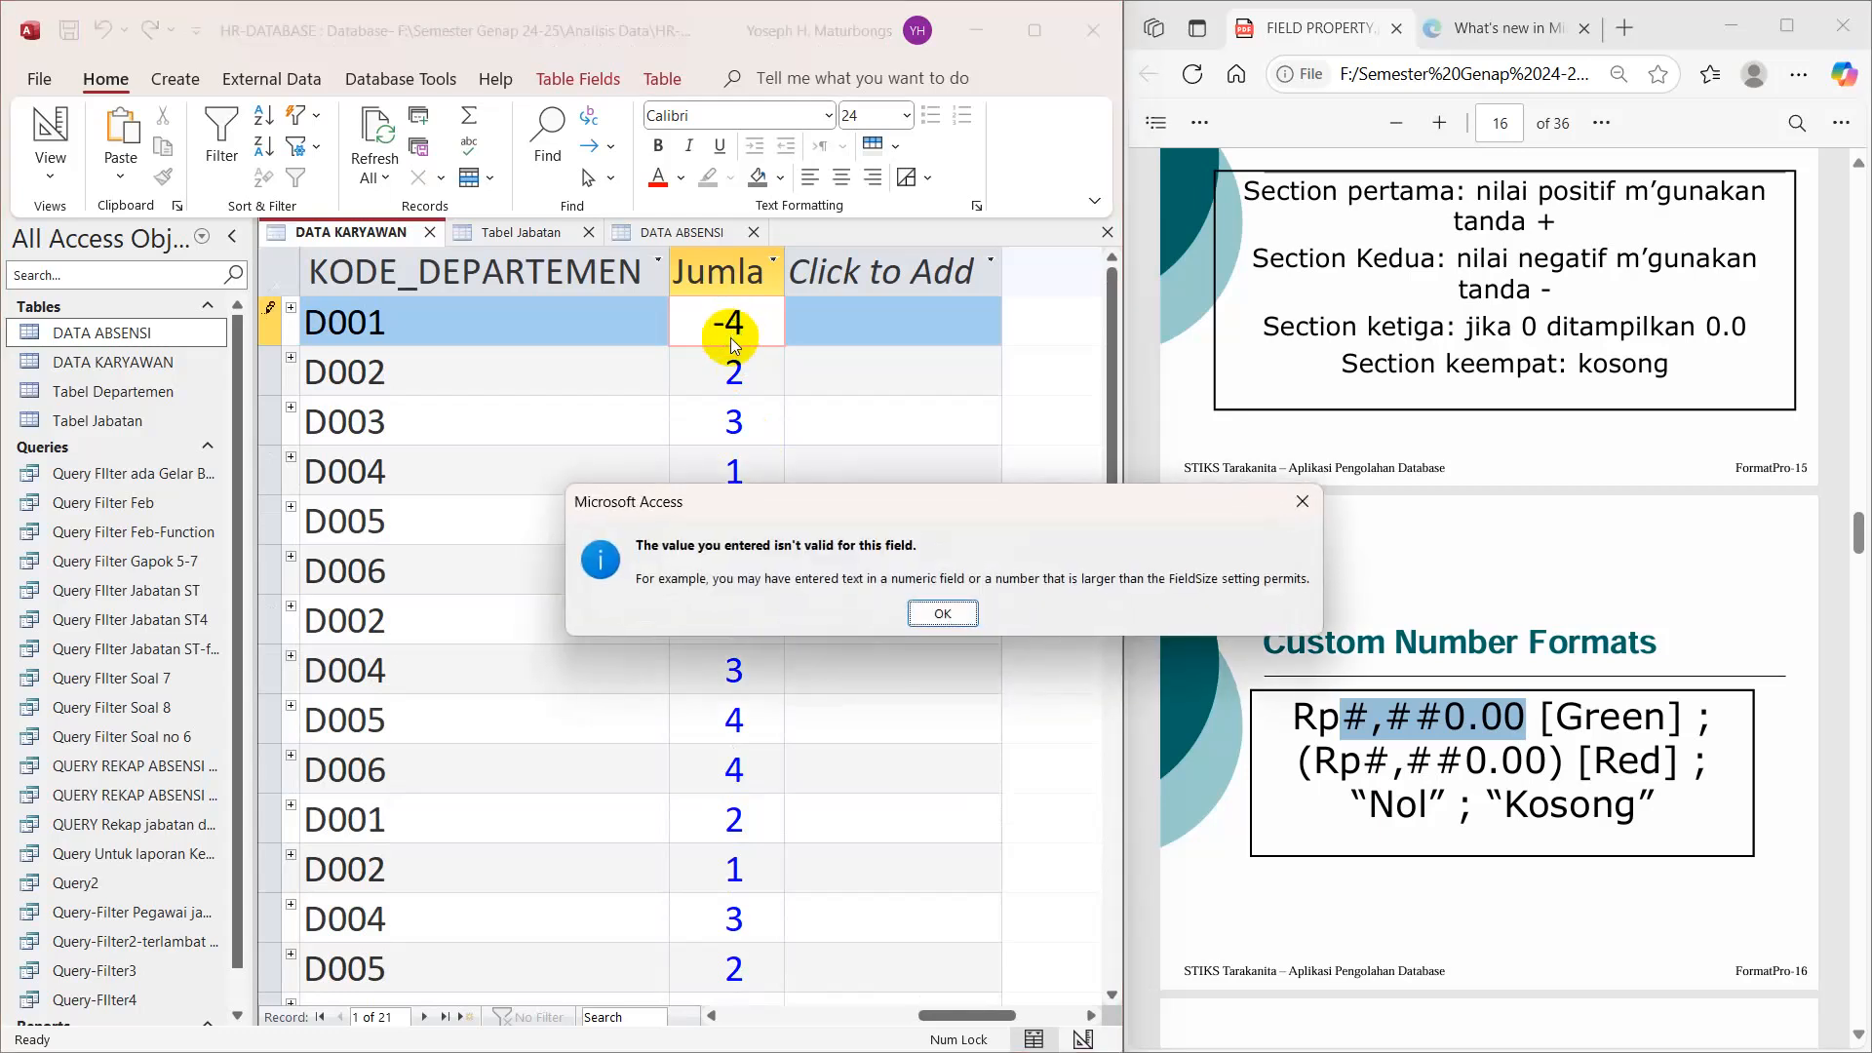
left_click(938, 611)
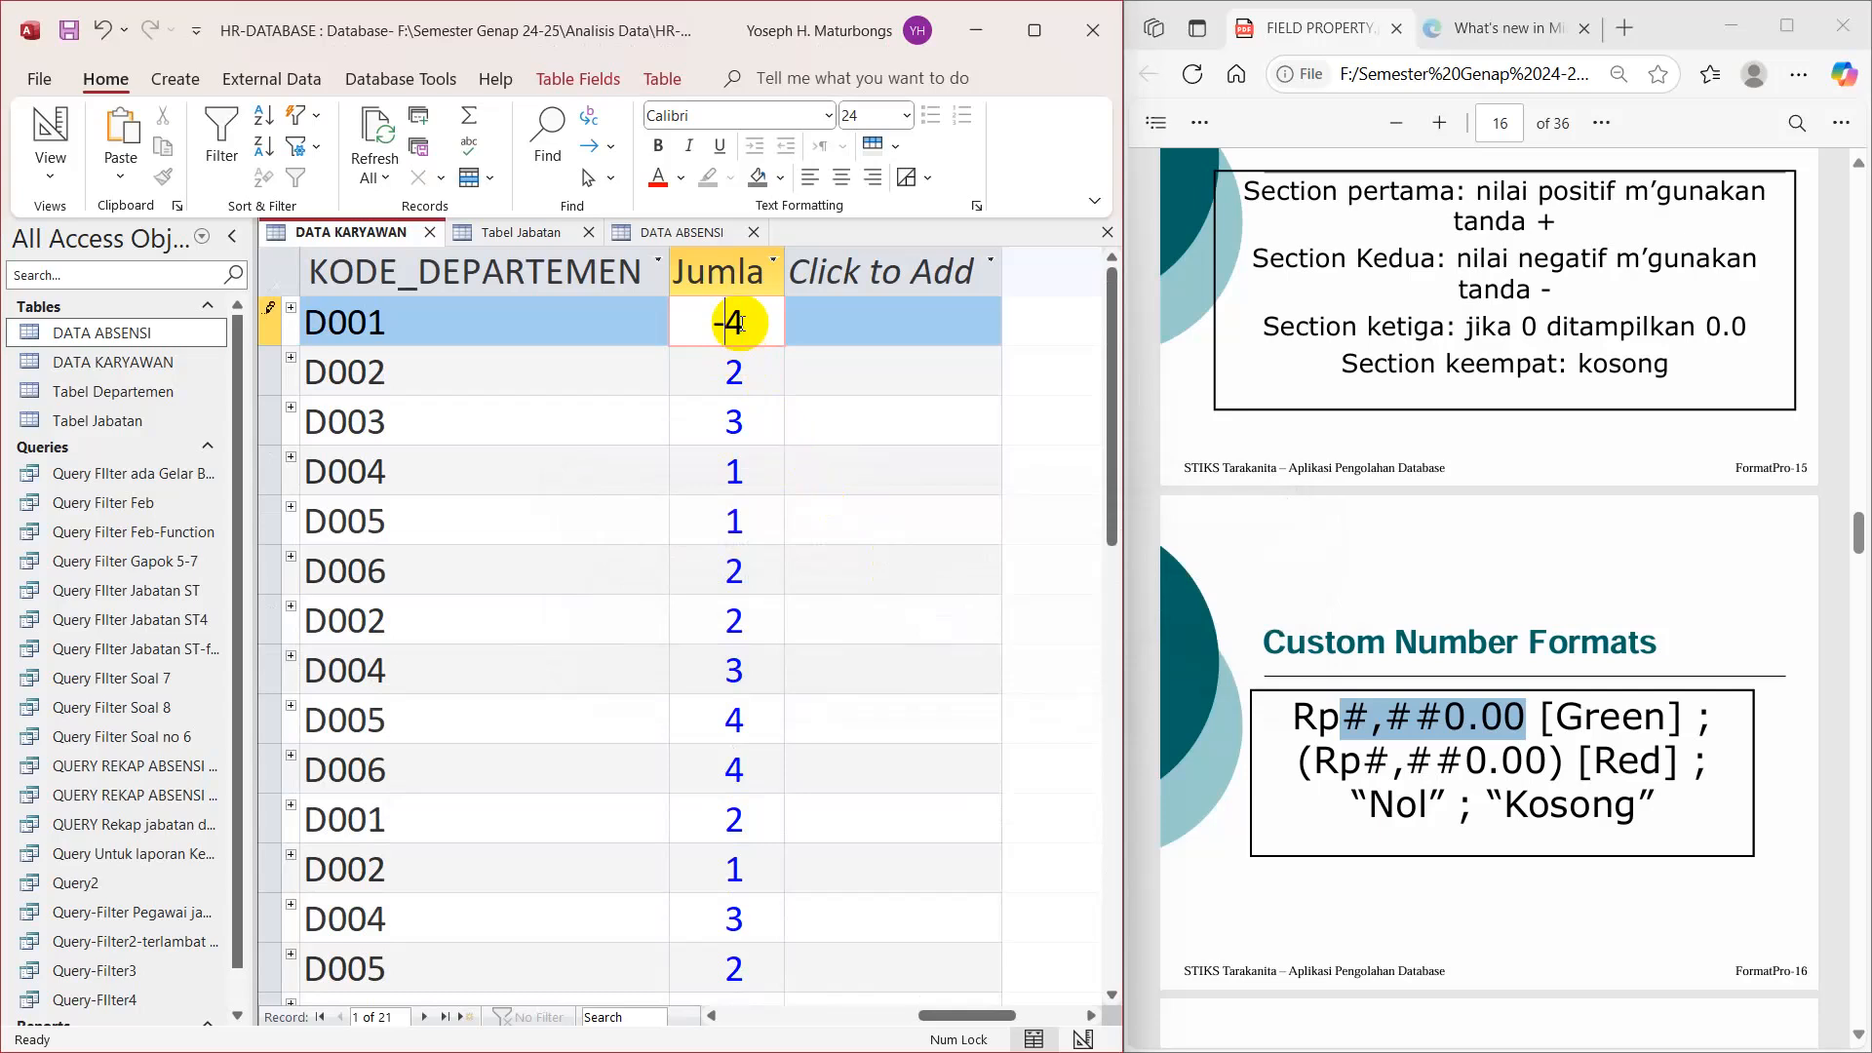
key("Return")
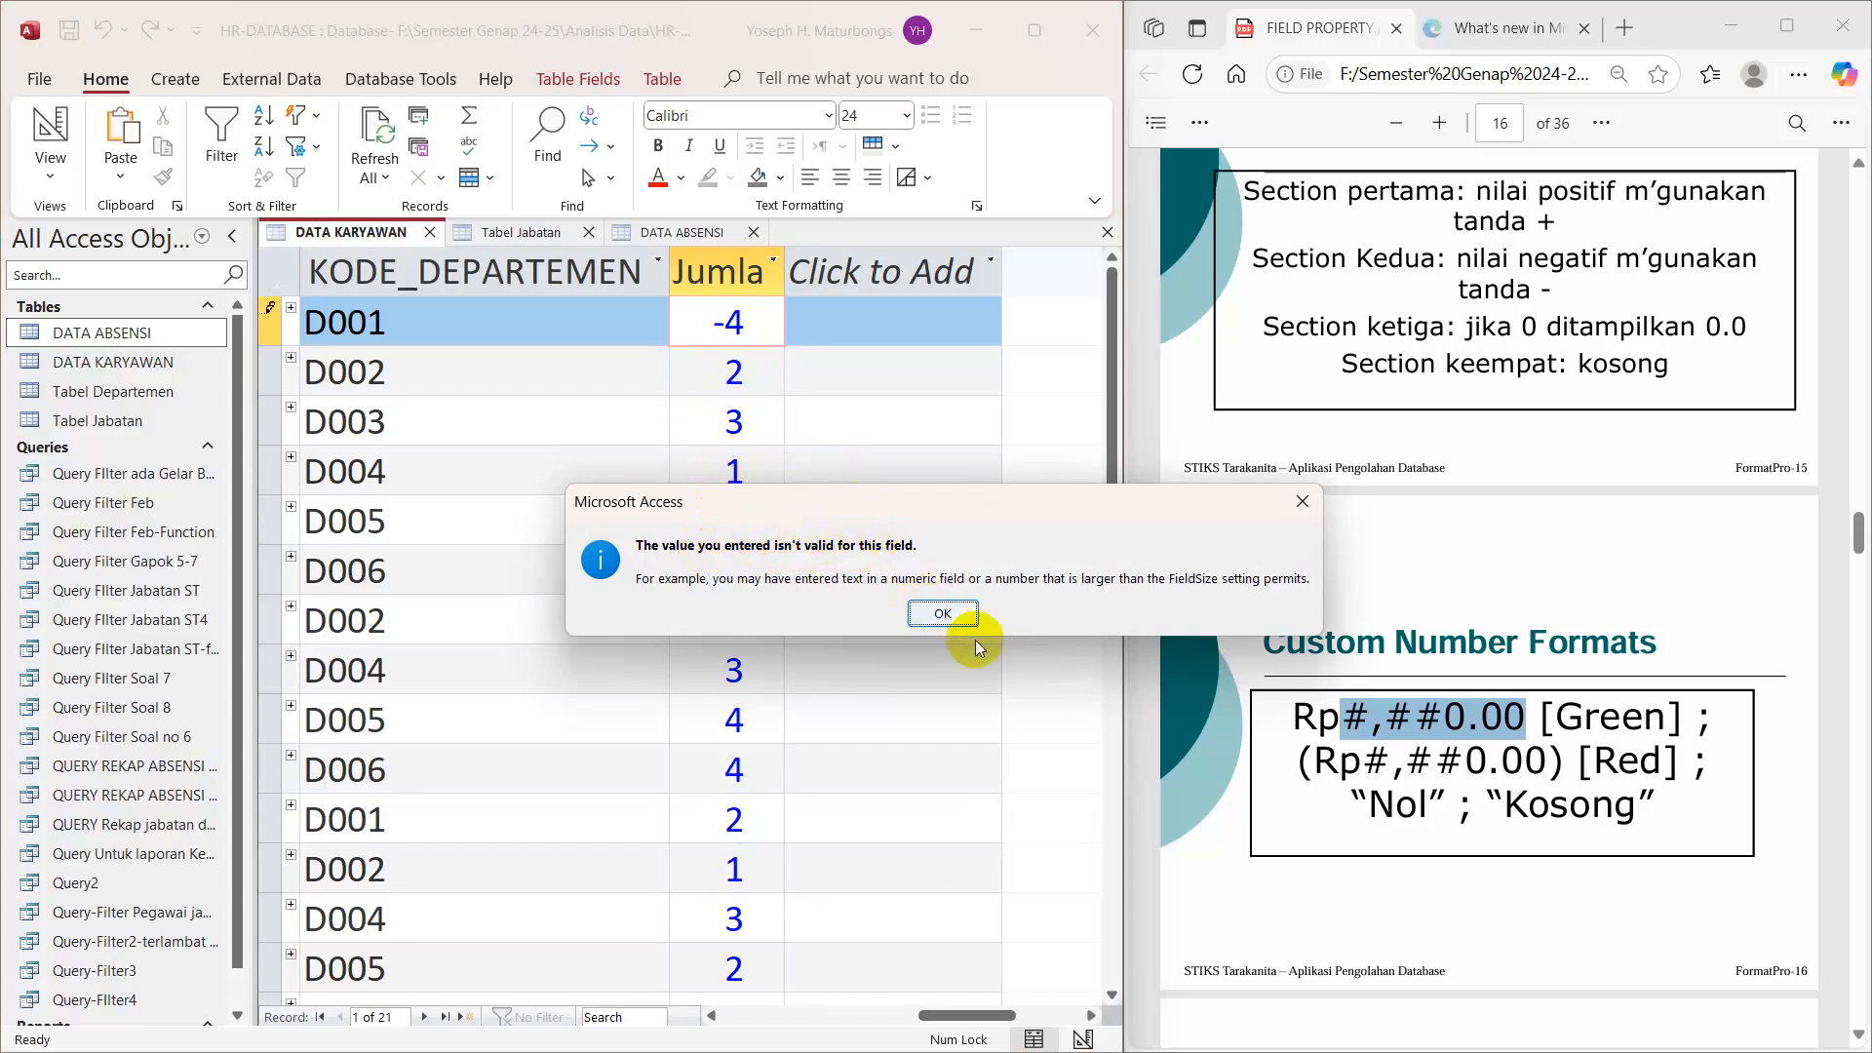
left_click(942, 613)
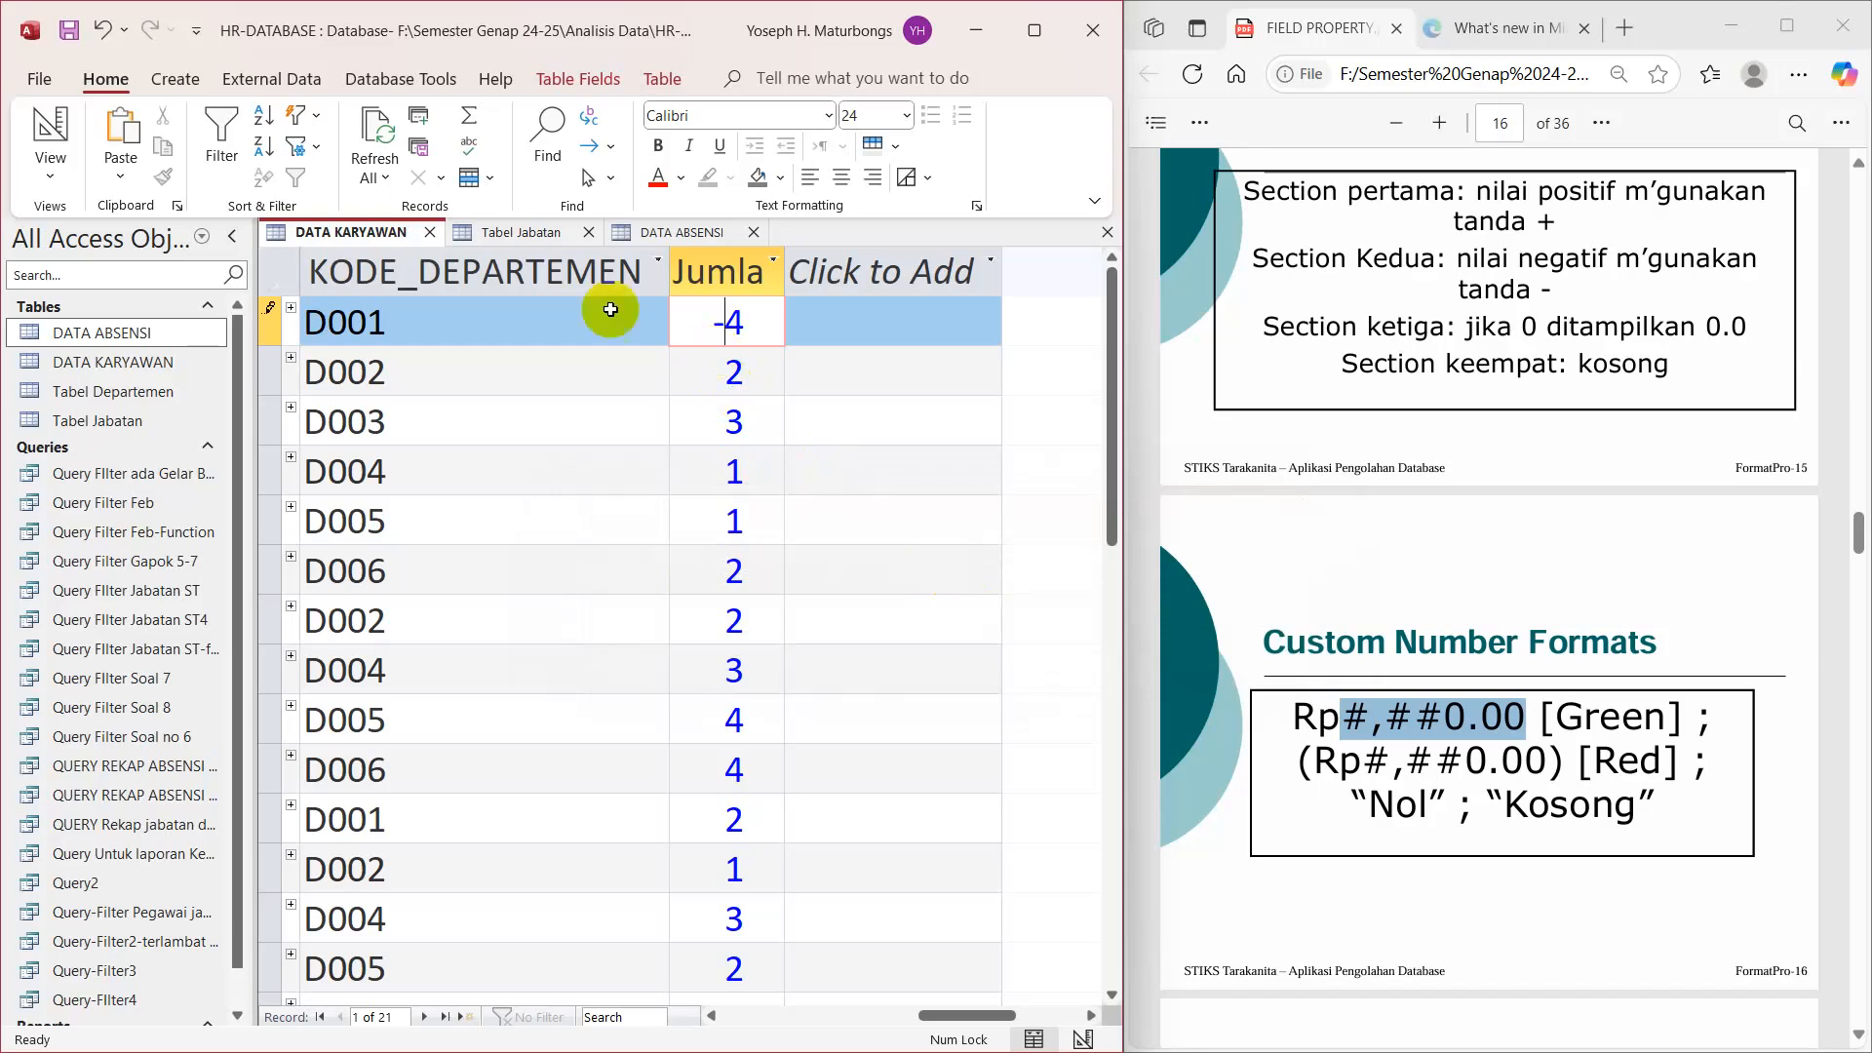
right_click(391, 234)
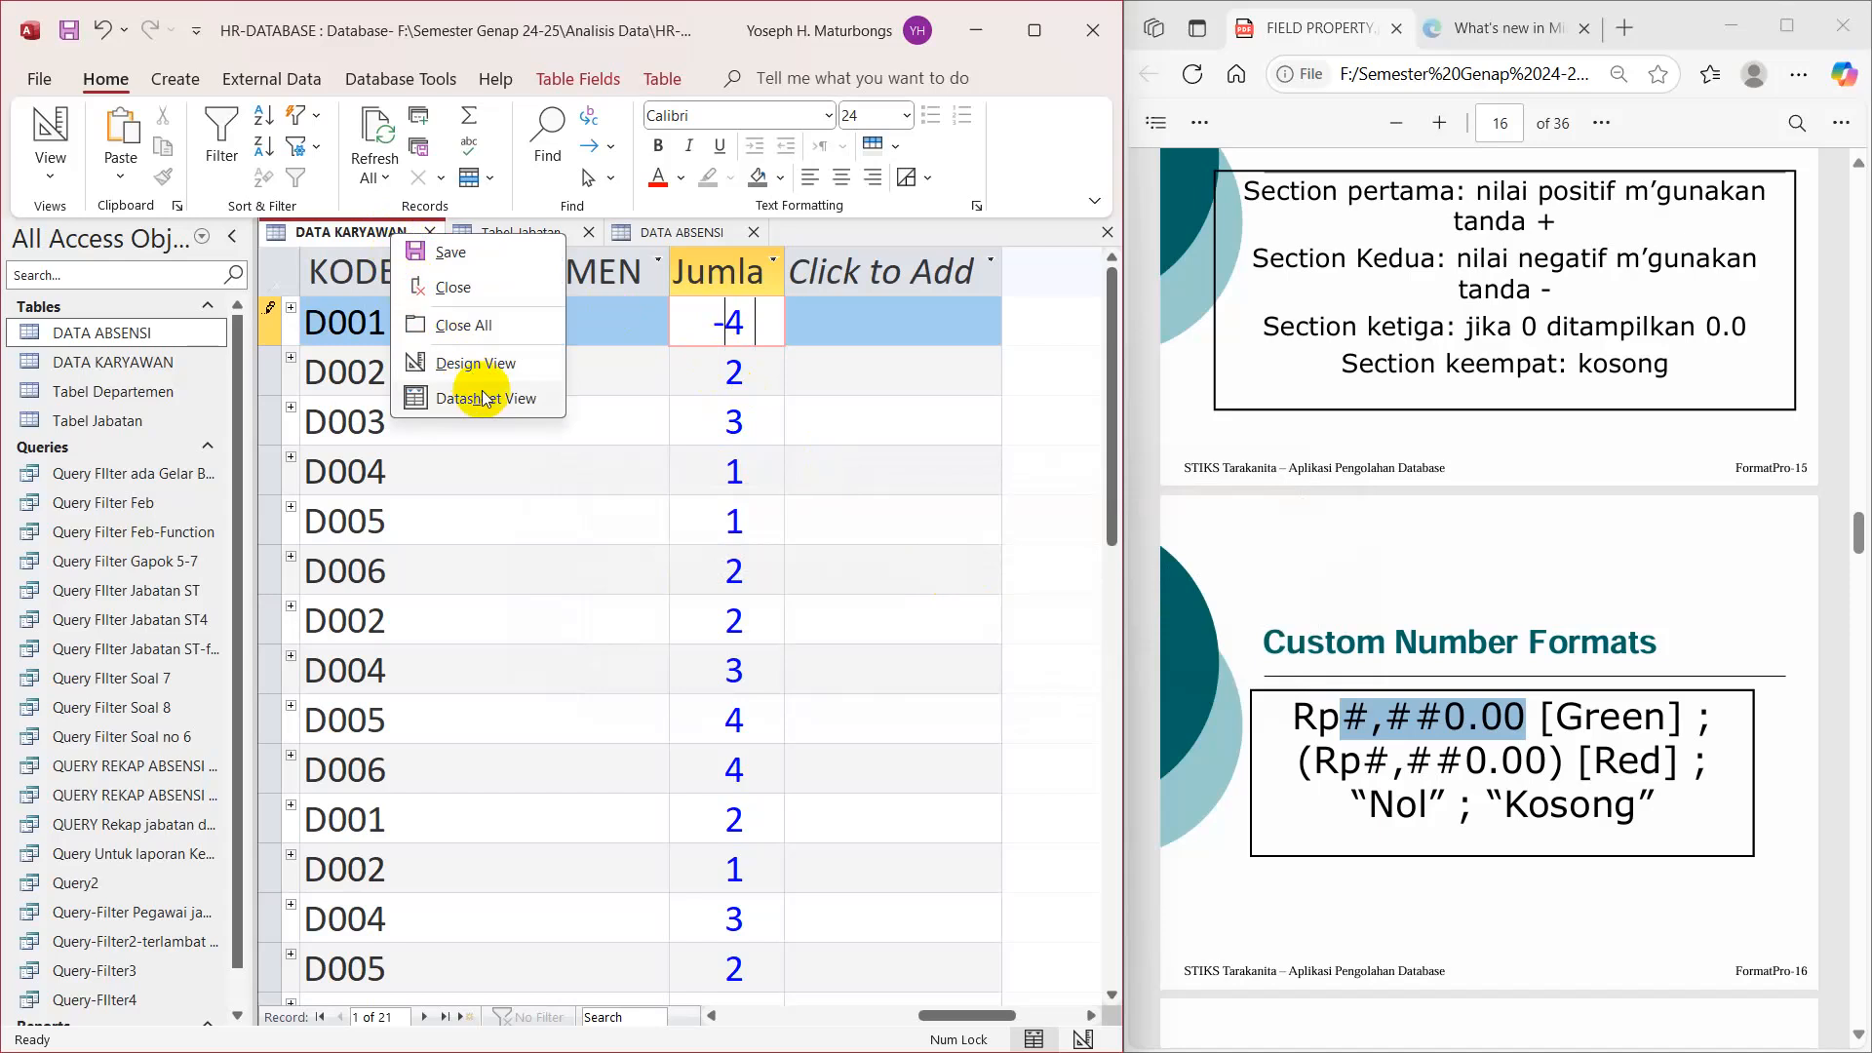
left_click(451, 363)
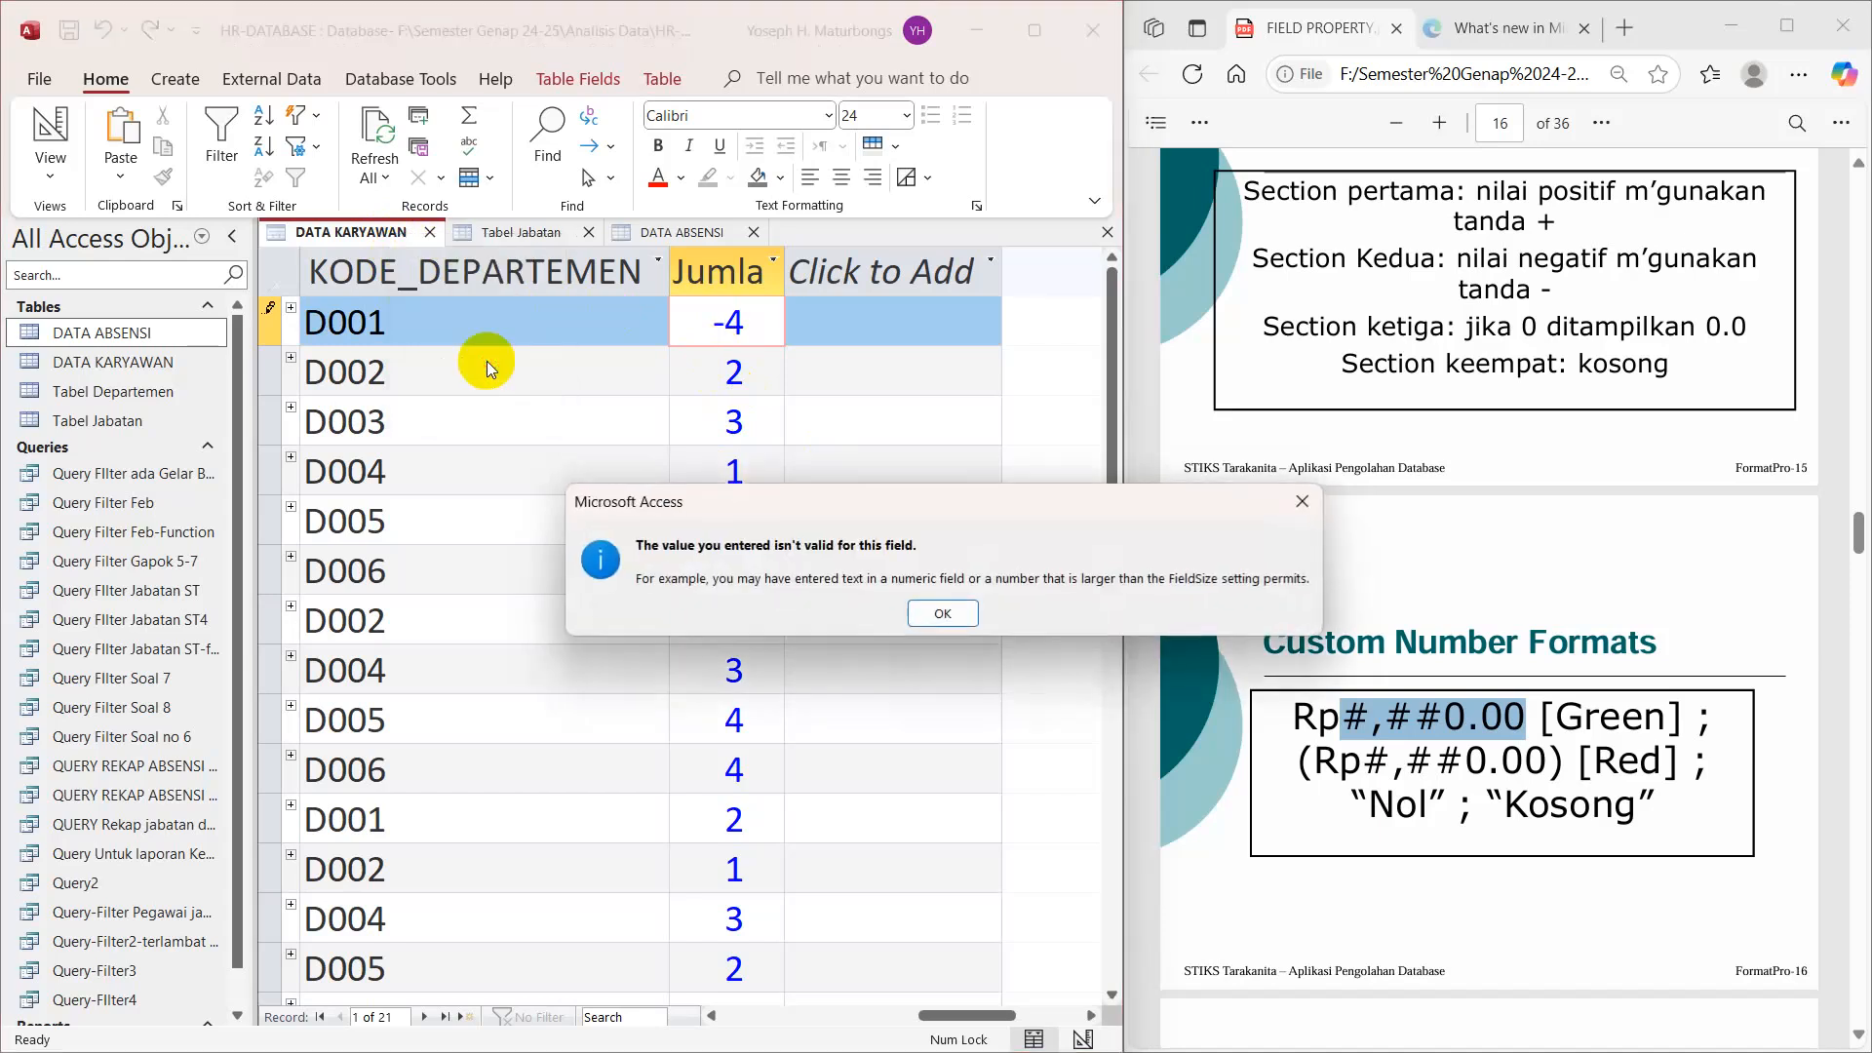
left_click(938, 612)
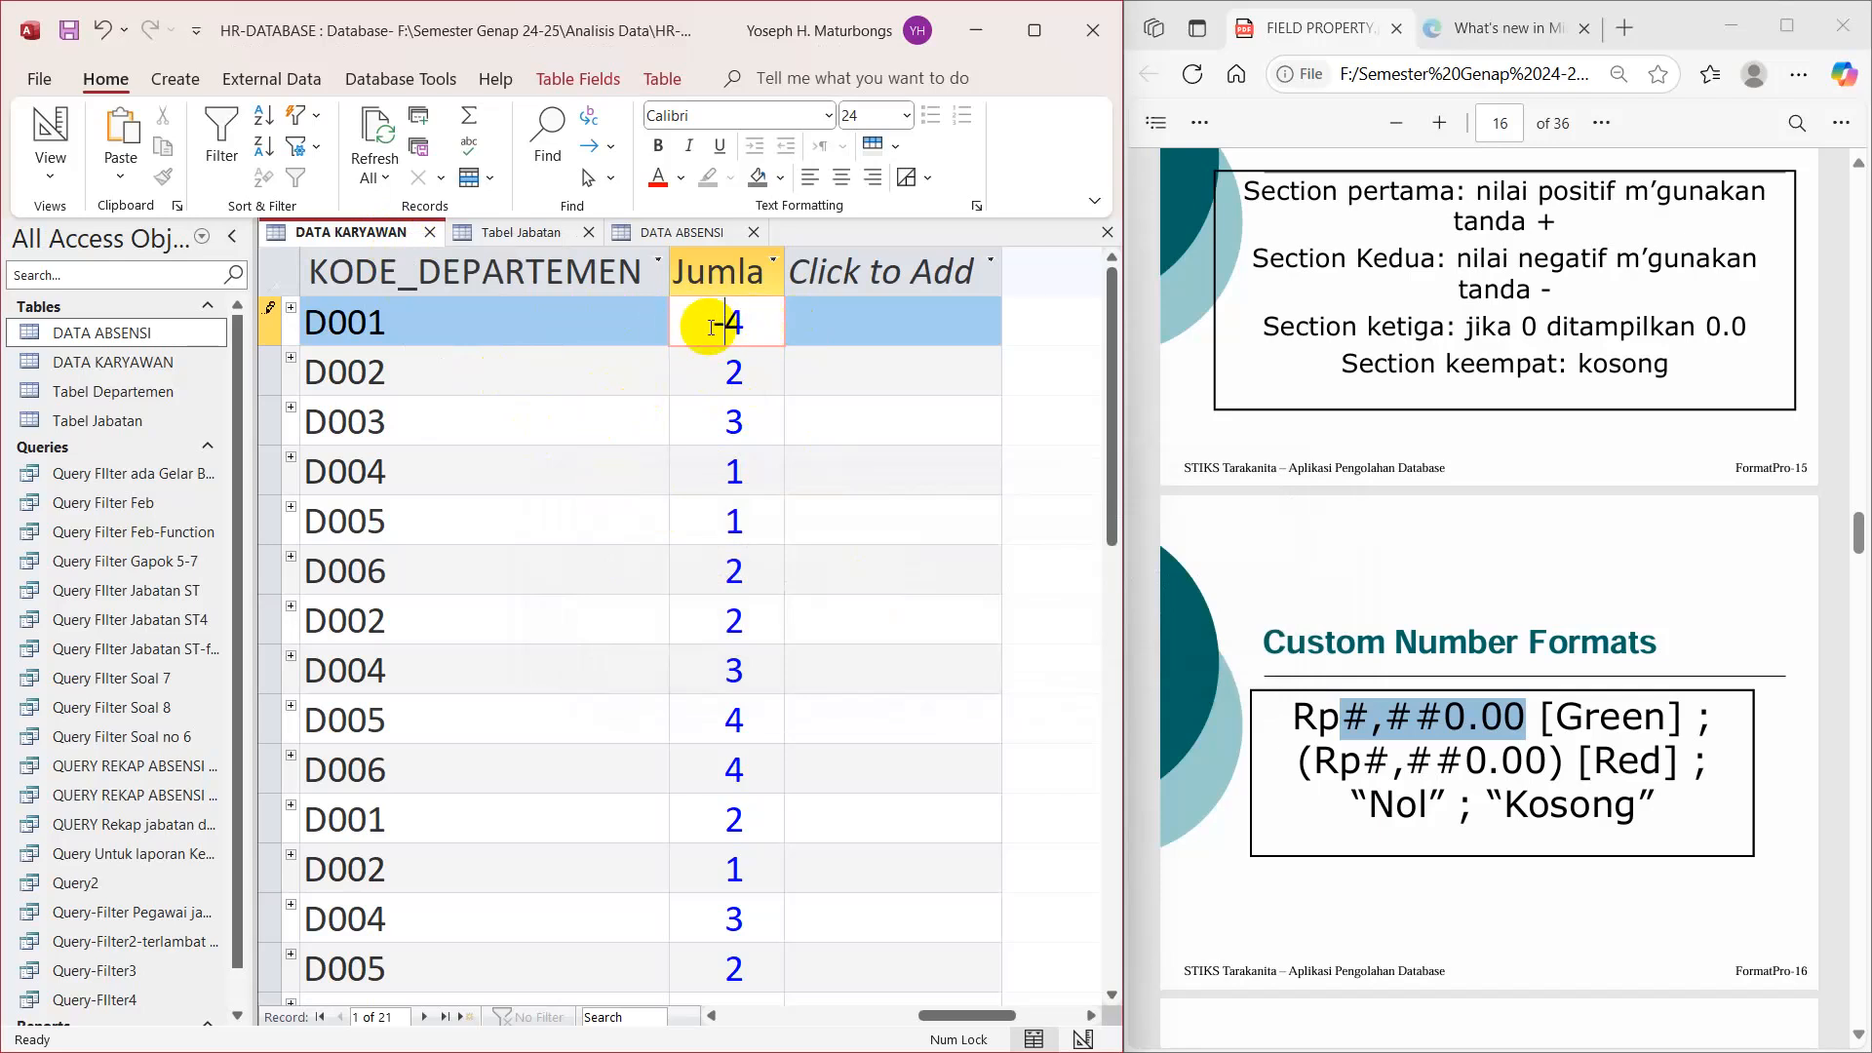
Step: Remove the minus sign from Jumlah Anak in the first record and commit the value
key("BackSpace")
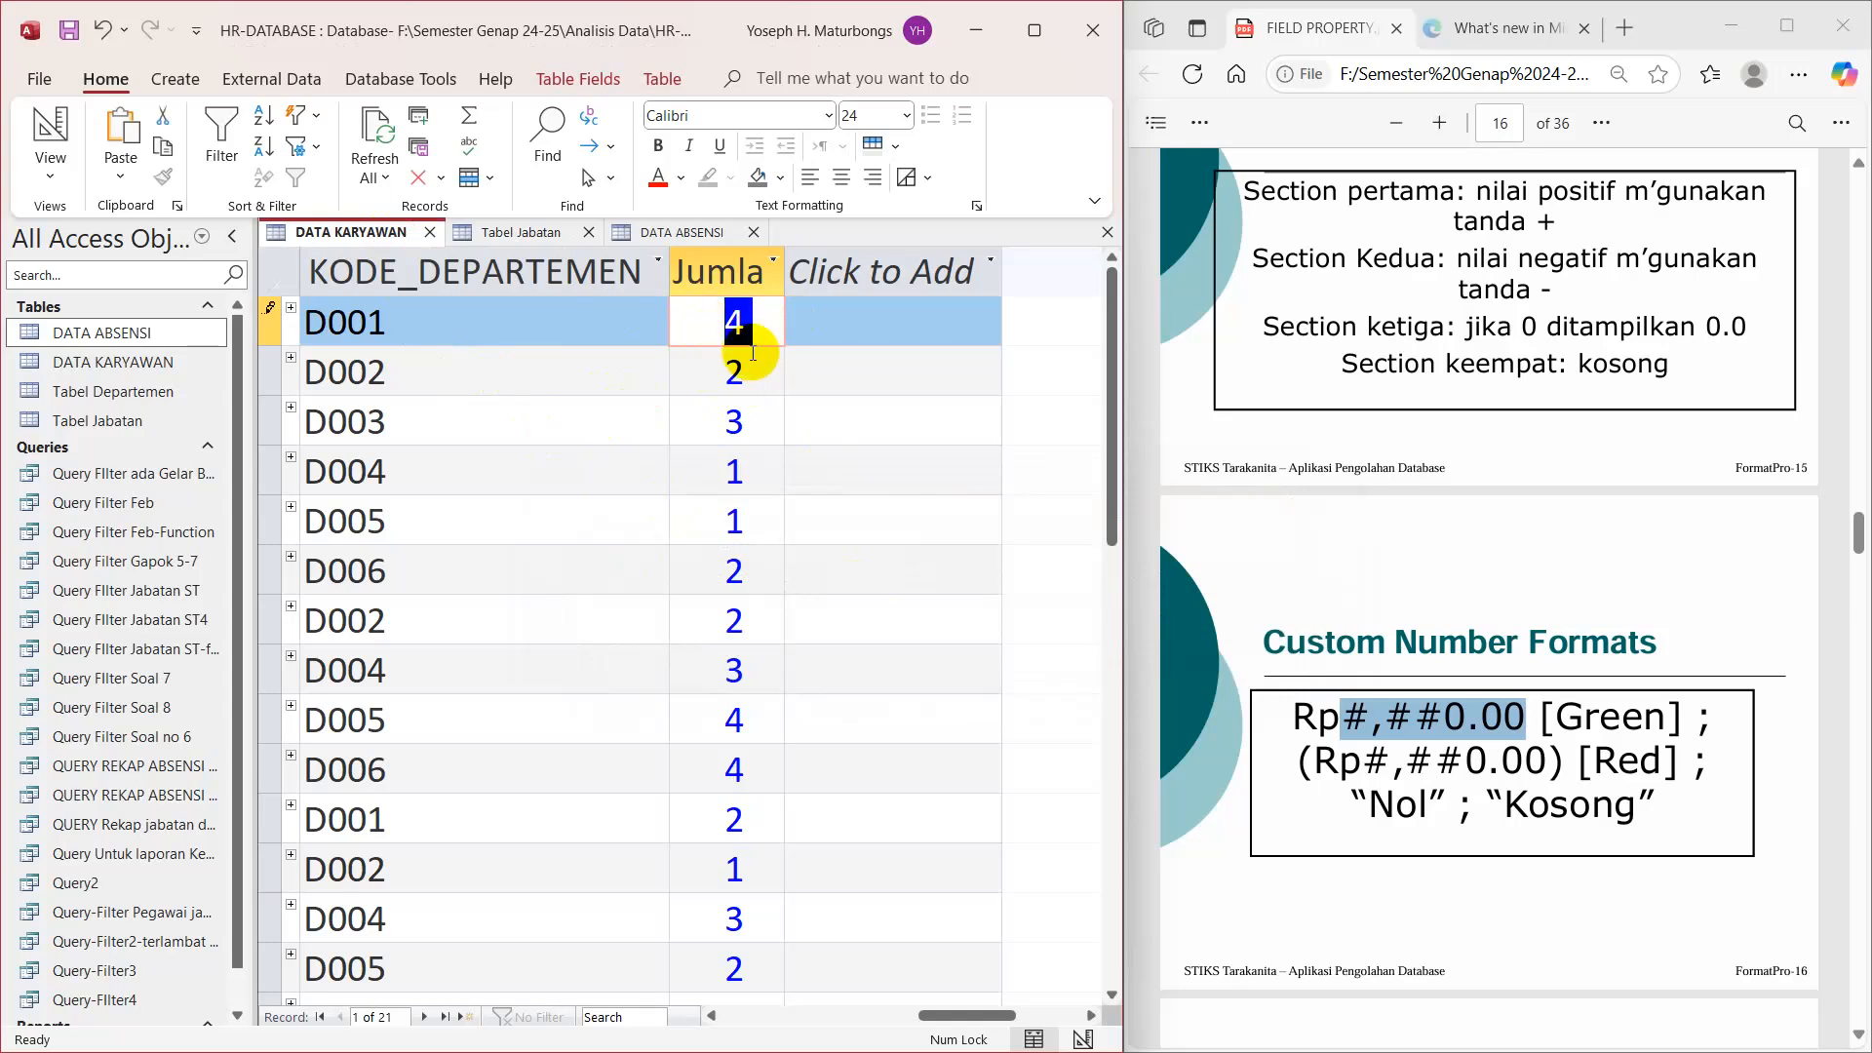
left_click(744, 363)
left_click(743, 322)
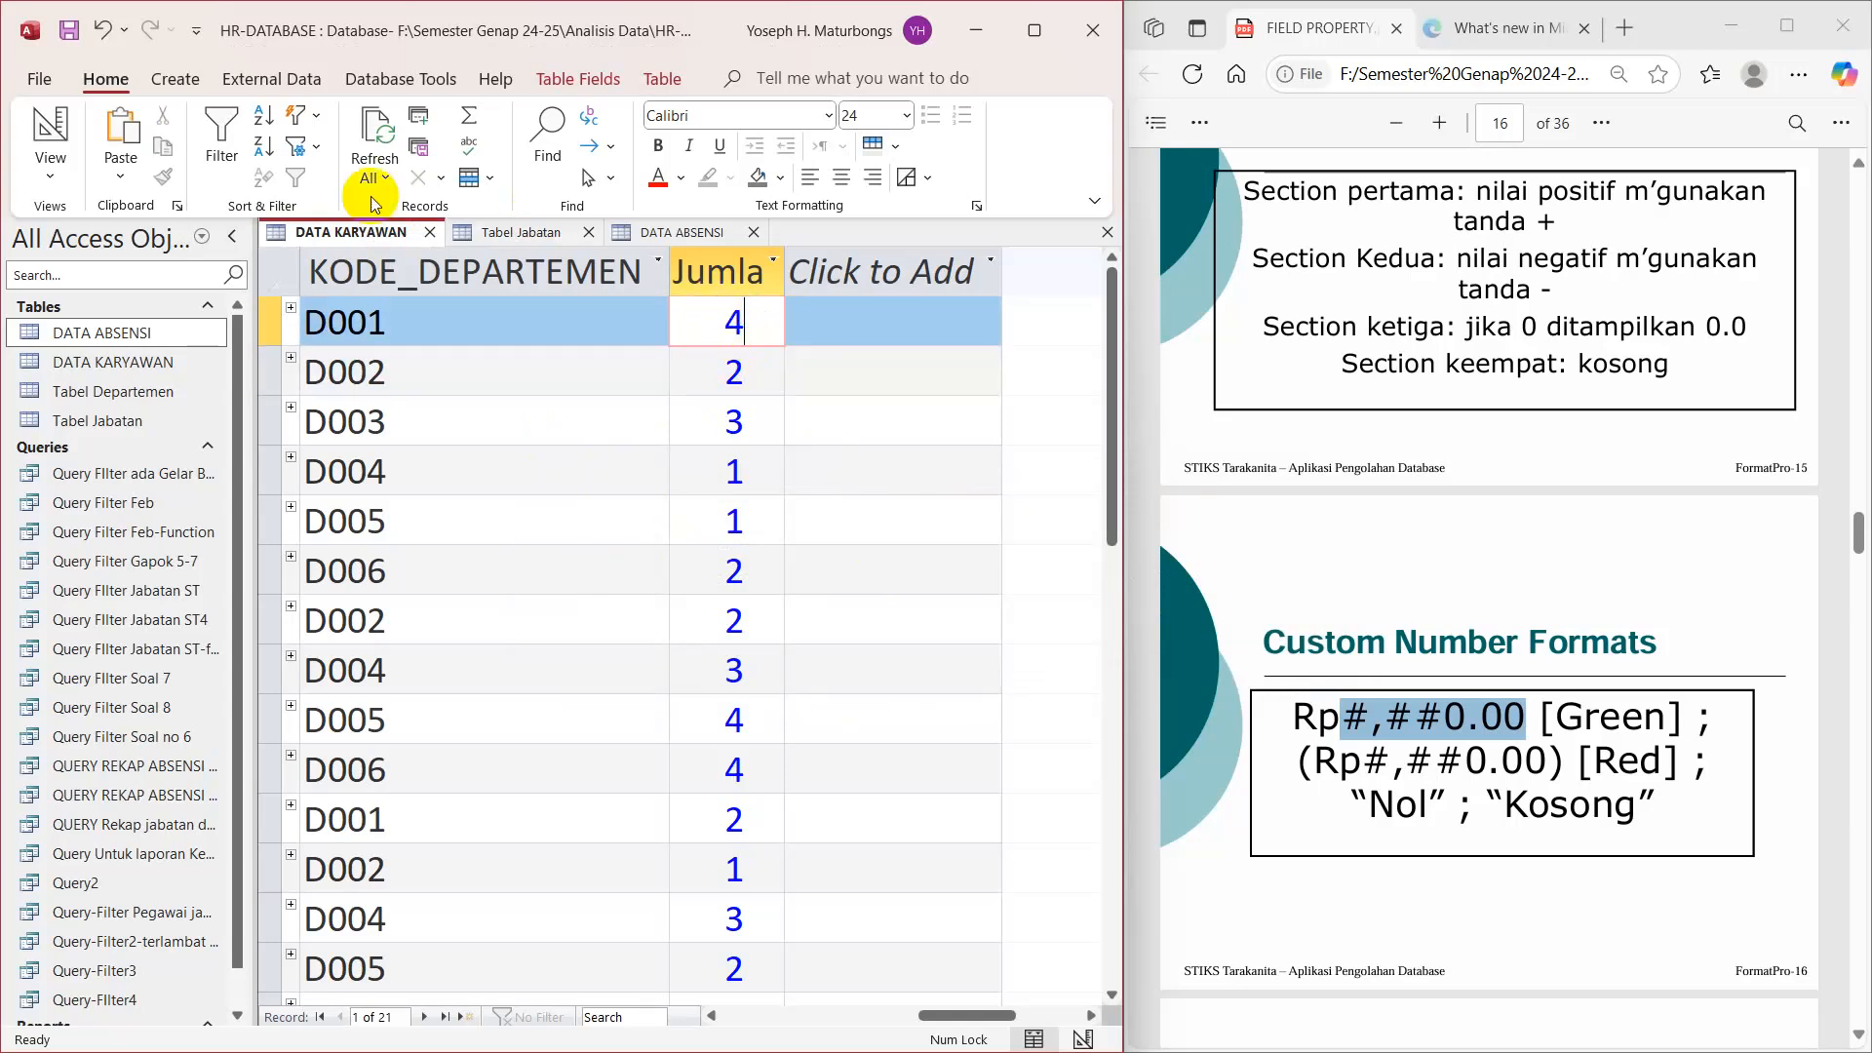
Step: Reopen DATA KARYAWAN in Design View and set the Field Size of Jumlah Anak to Integer
right_click(349, 232)
left_click(429, 353)
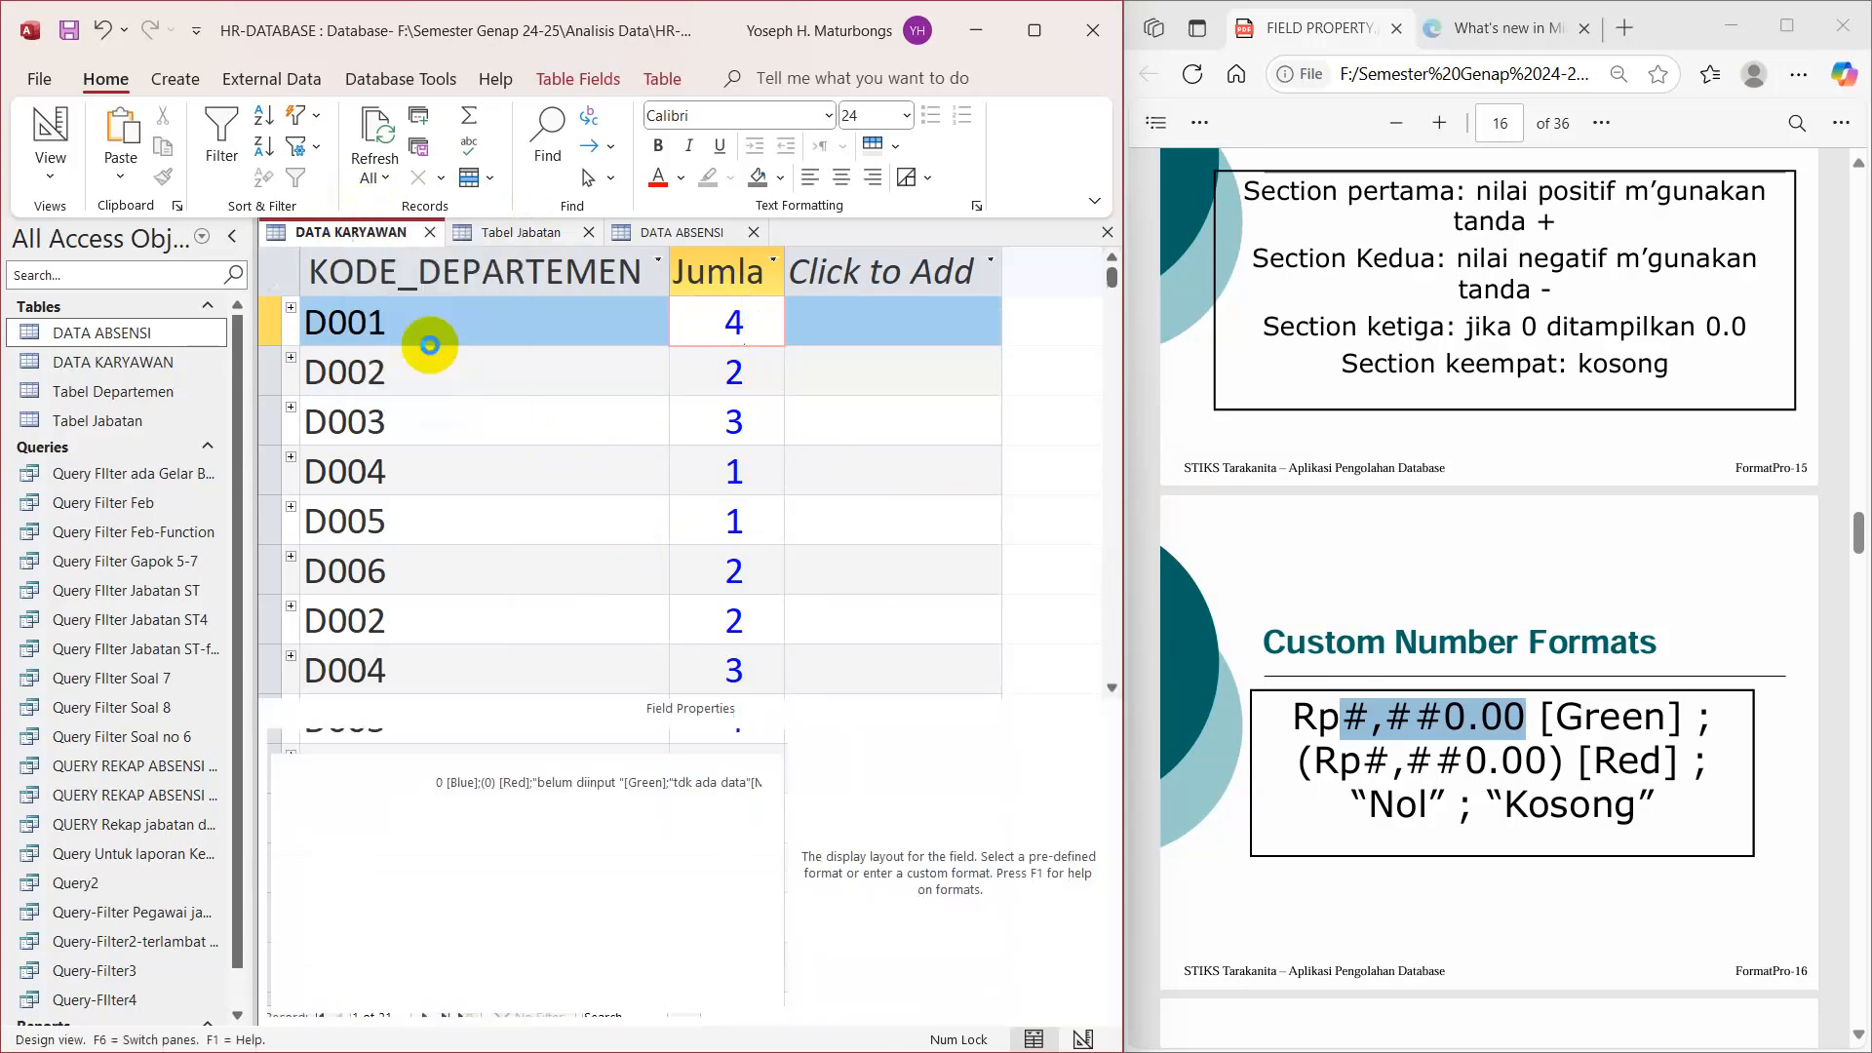
left_click(482, 760)
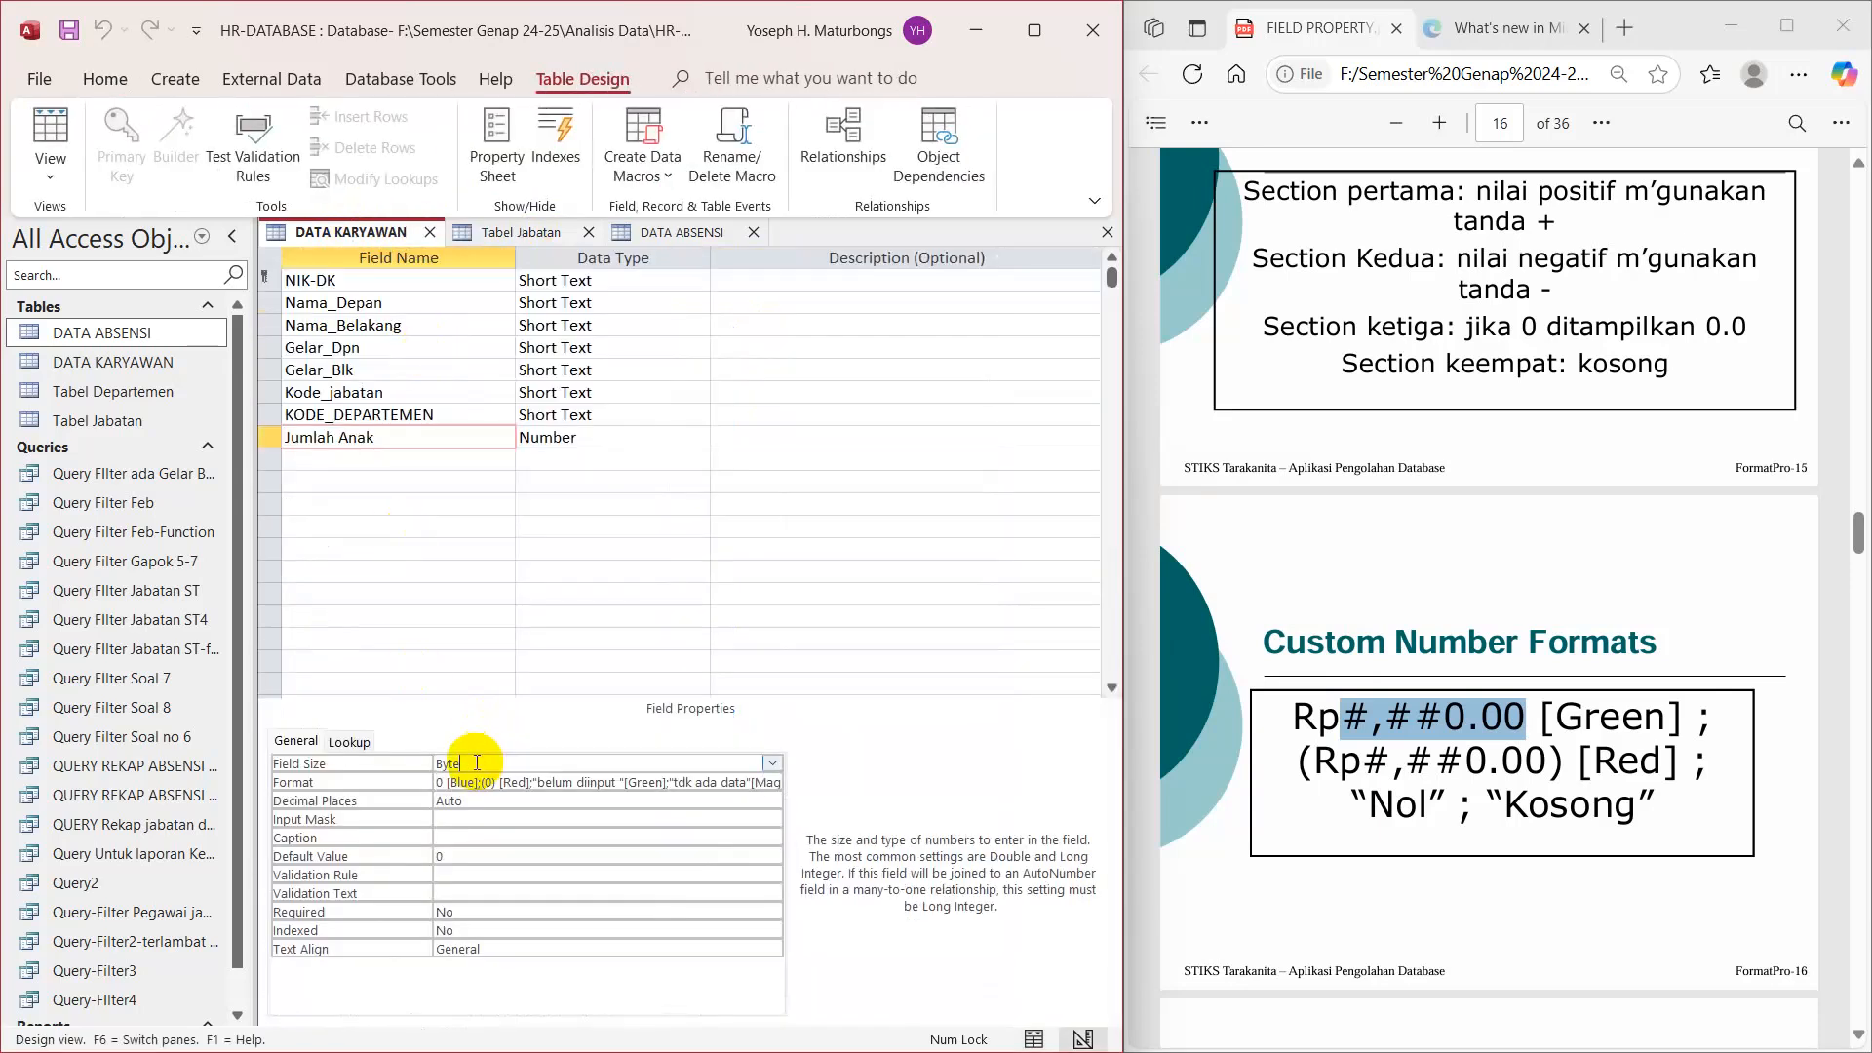
left_click(771, 764)
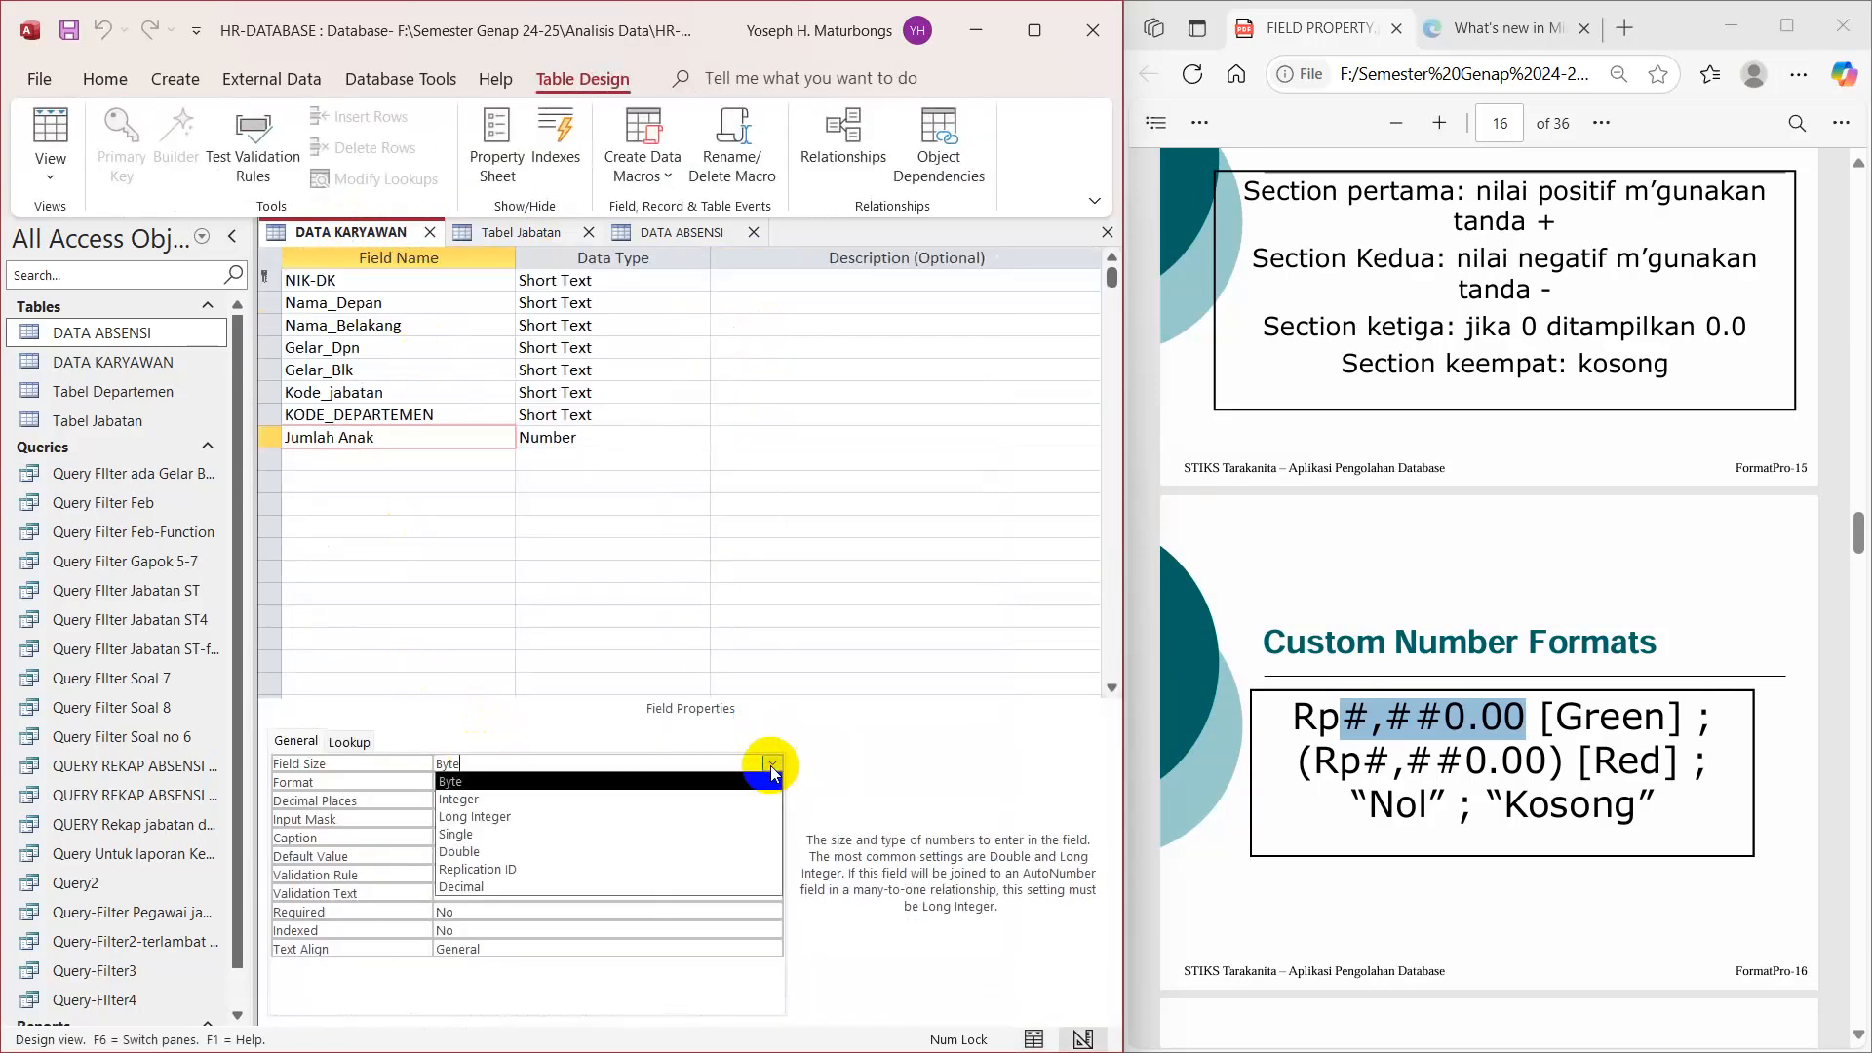
left_click(544, 799)
left_click(509, 797)
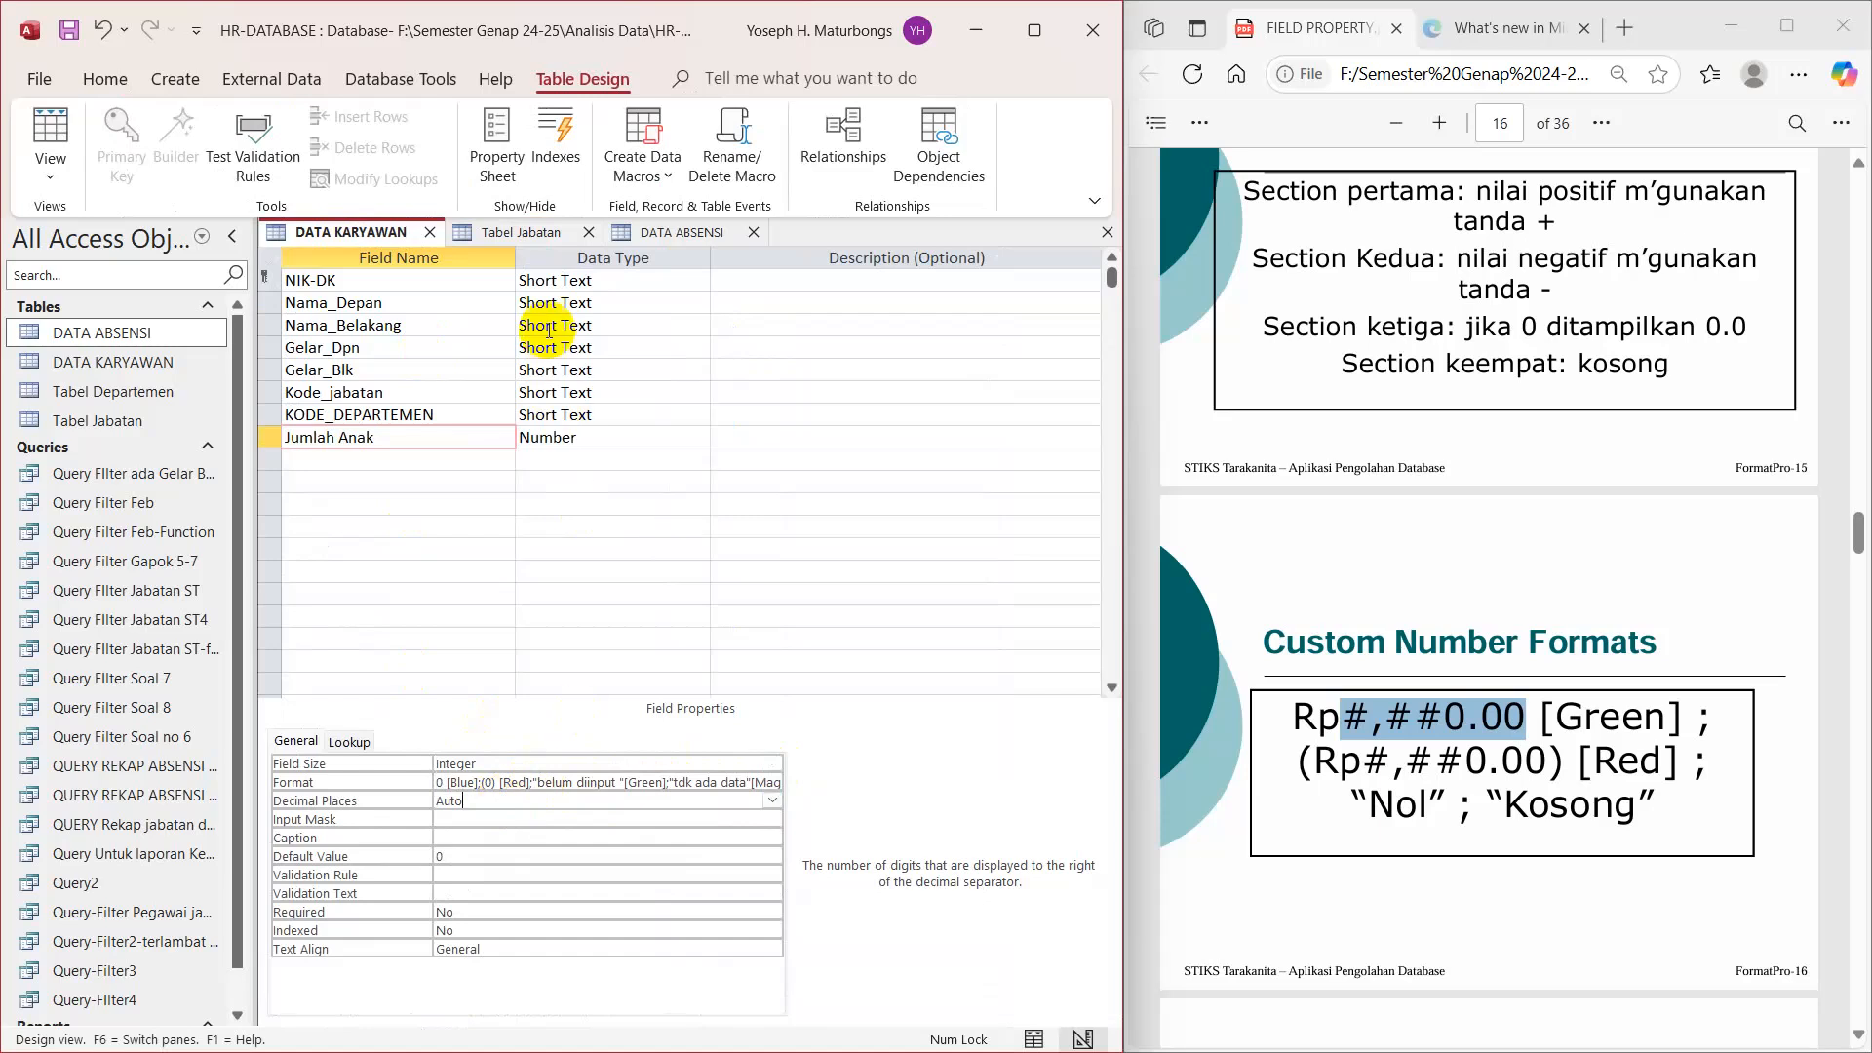
Step: Return DATA KARYAWAN to Datasheet View, saving the design change
right_click(385, 244)
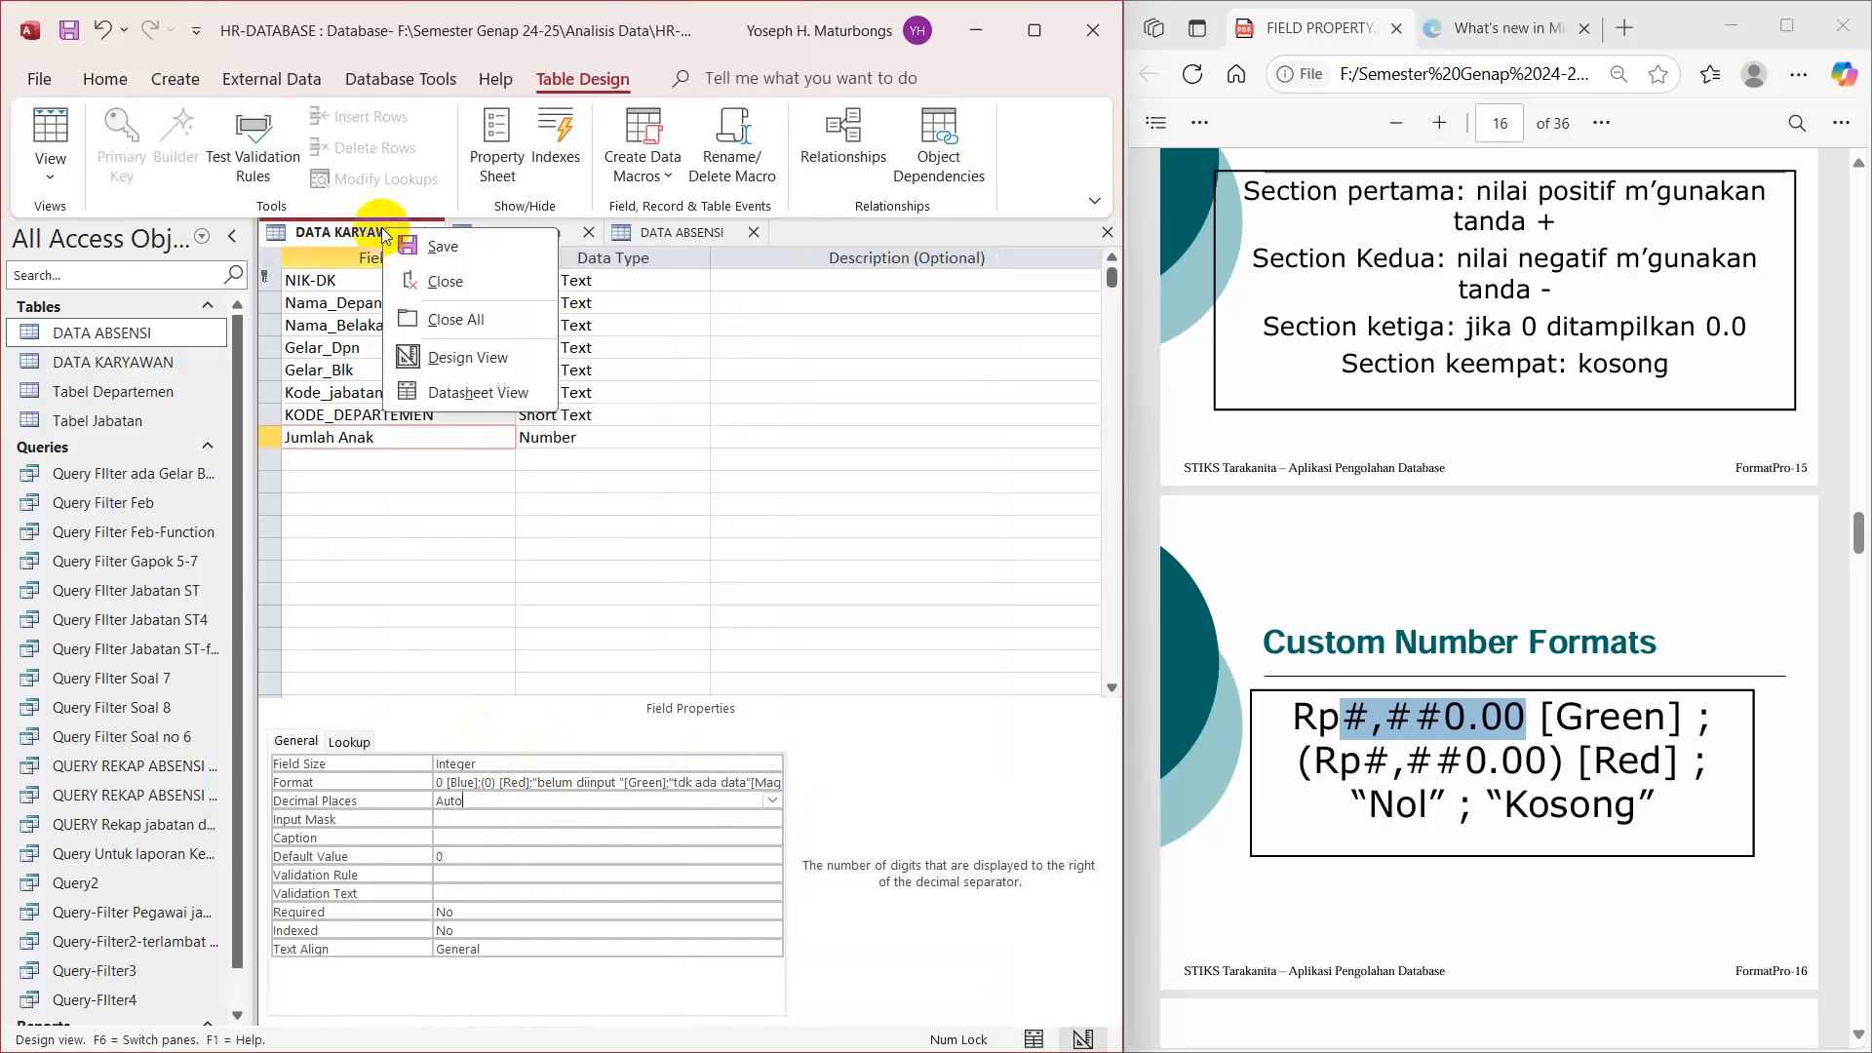
left_click(497, 392)
left_click(899, 612)
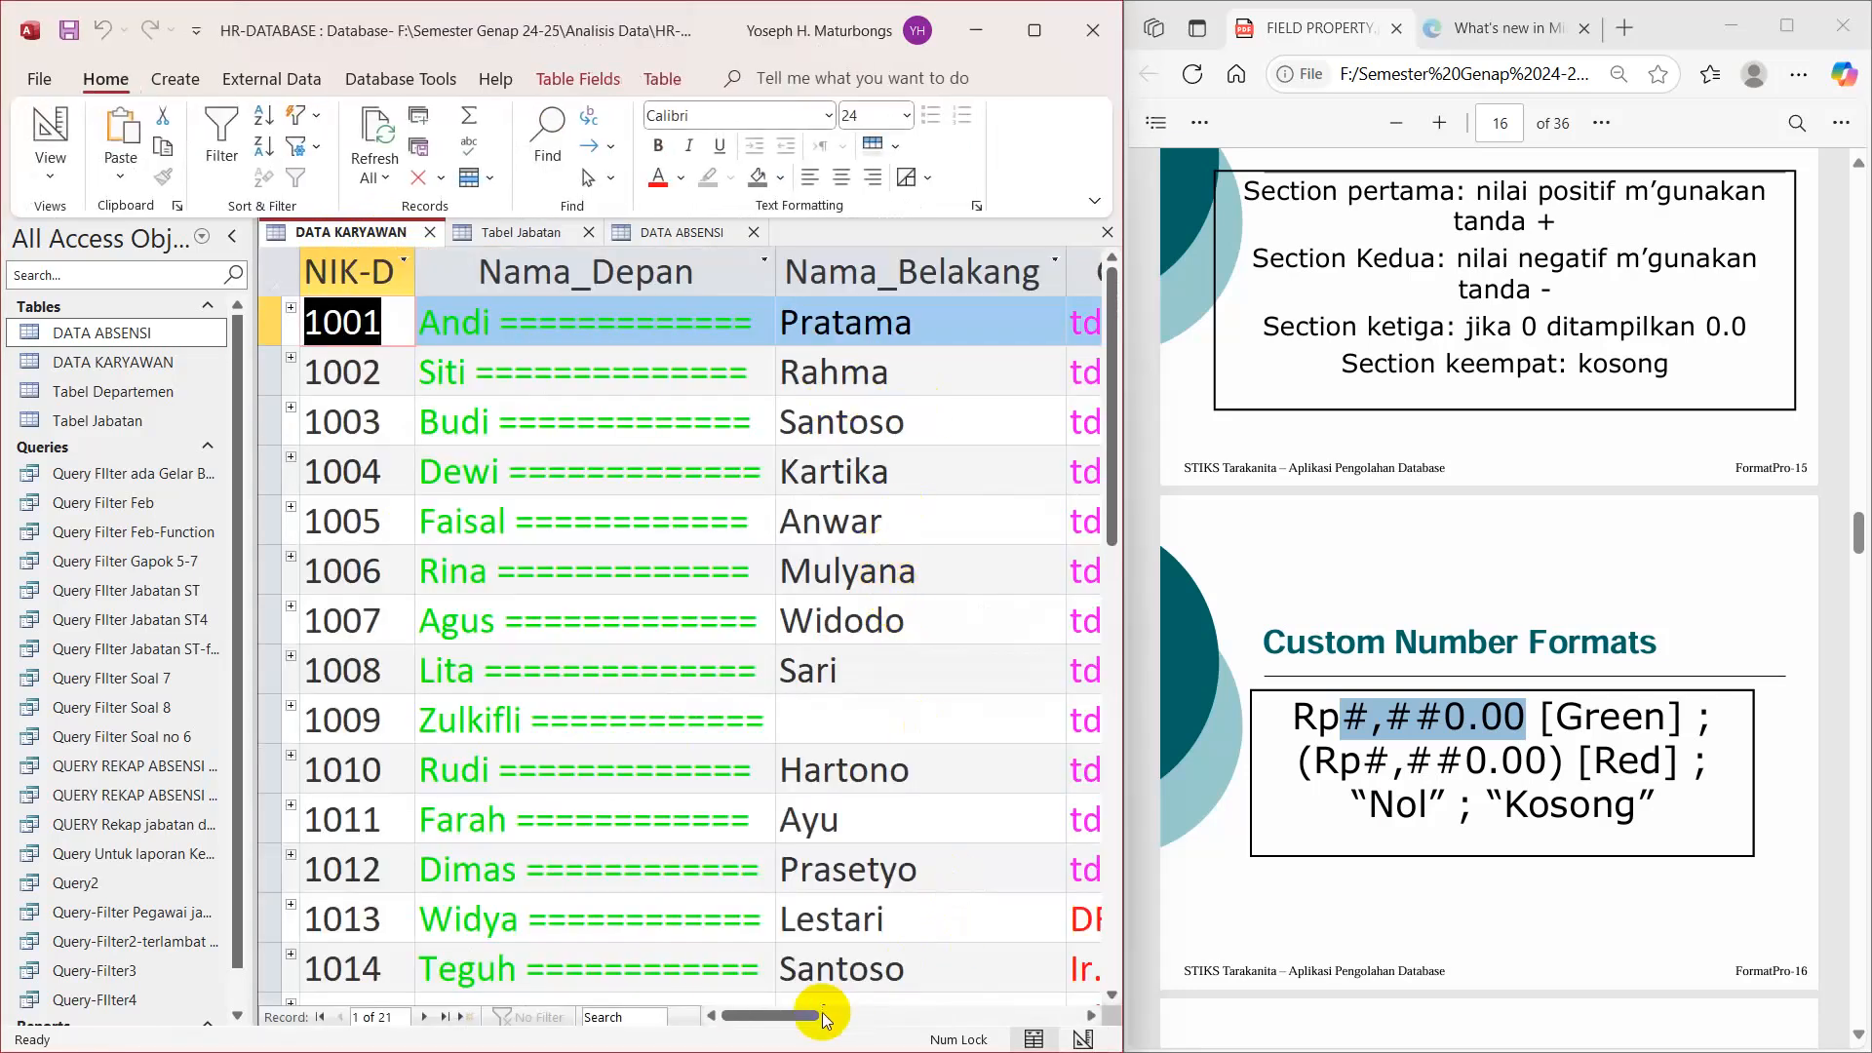
Step: Enter -4 as Jumlah Anak in the first record and commit it to check the negative format
left_click_drag(793, 1014, 1001, 1035)
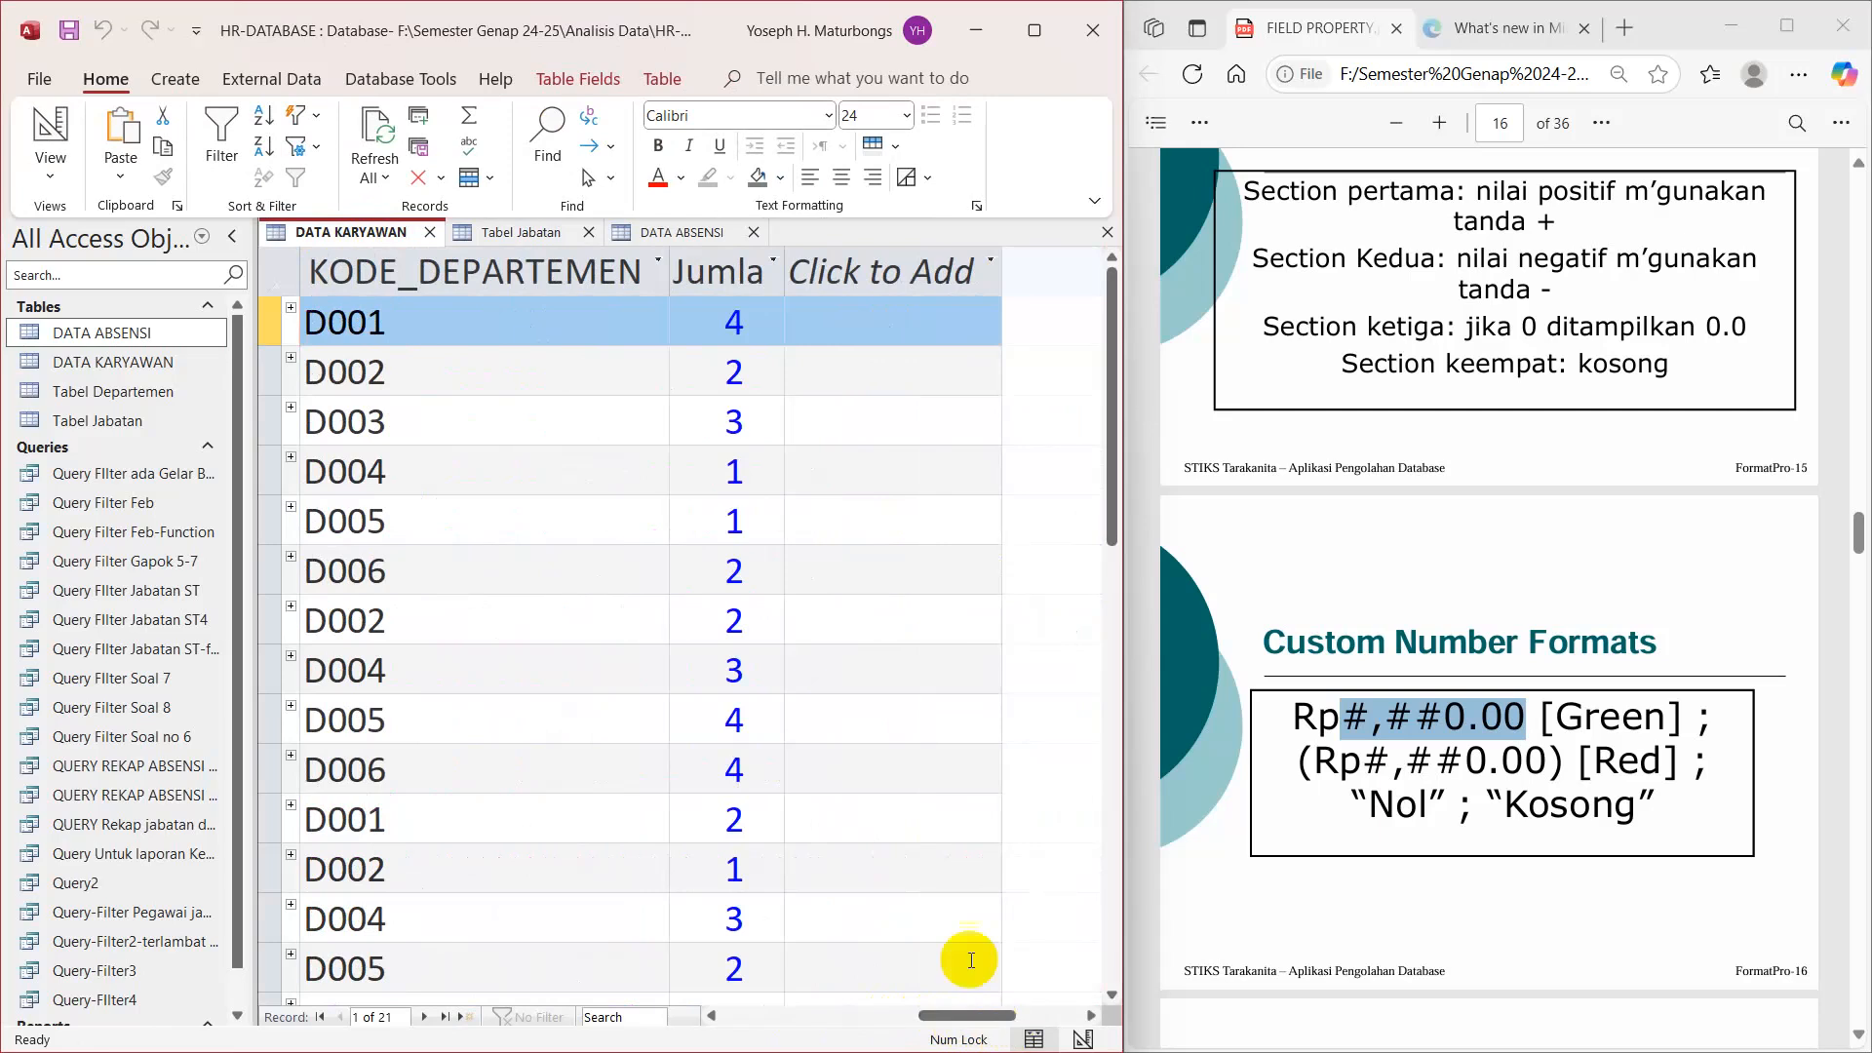
left_click(727, 325)
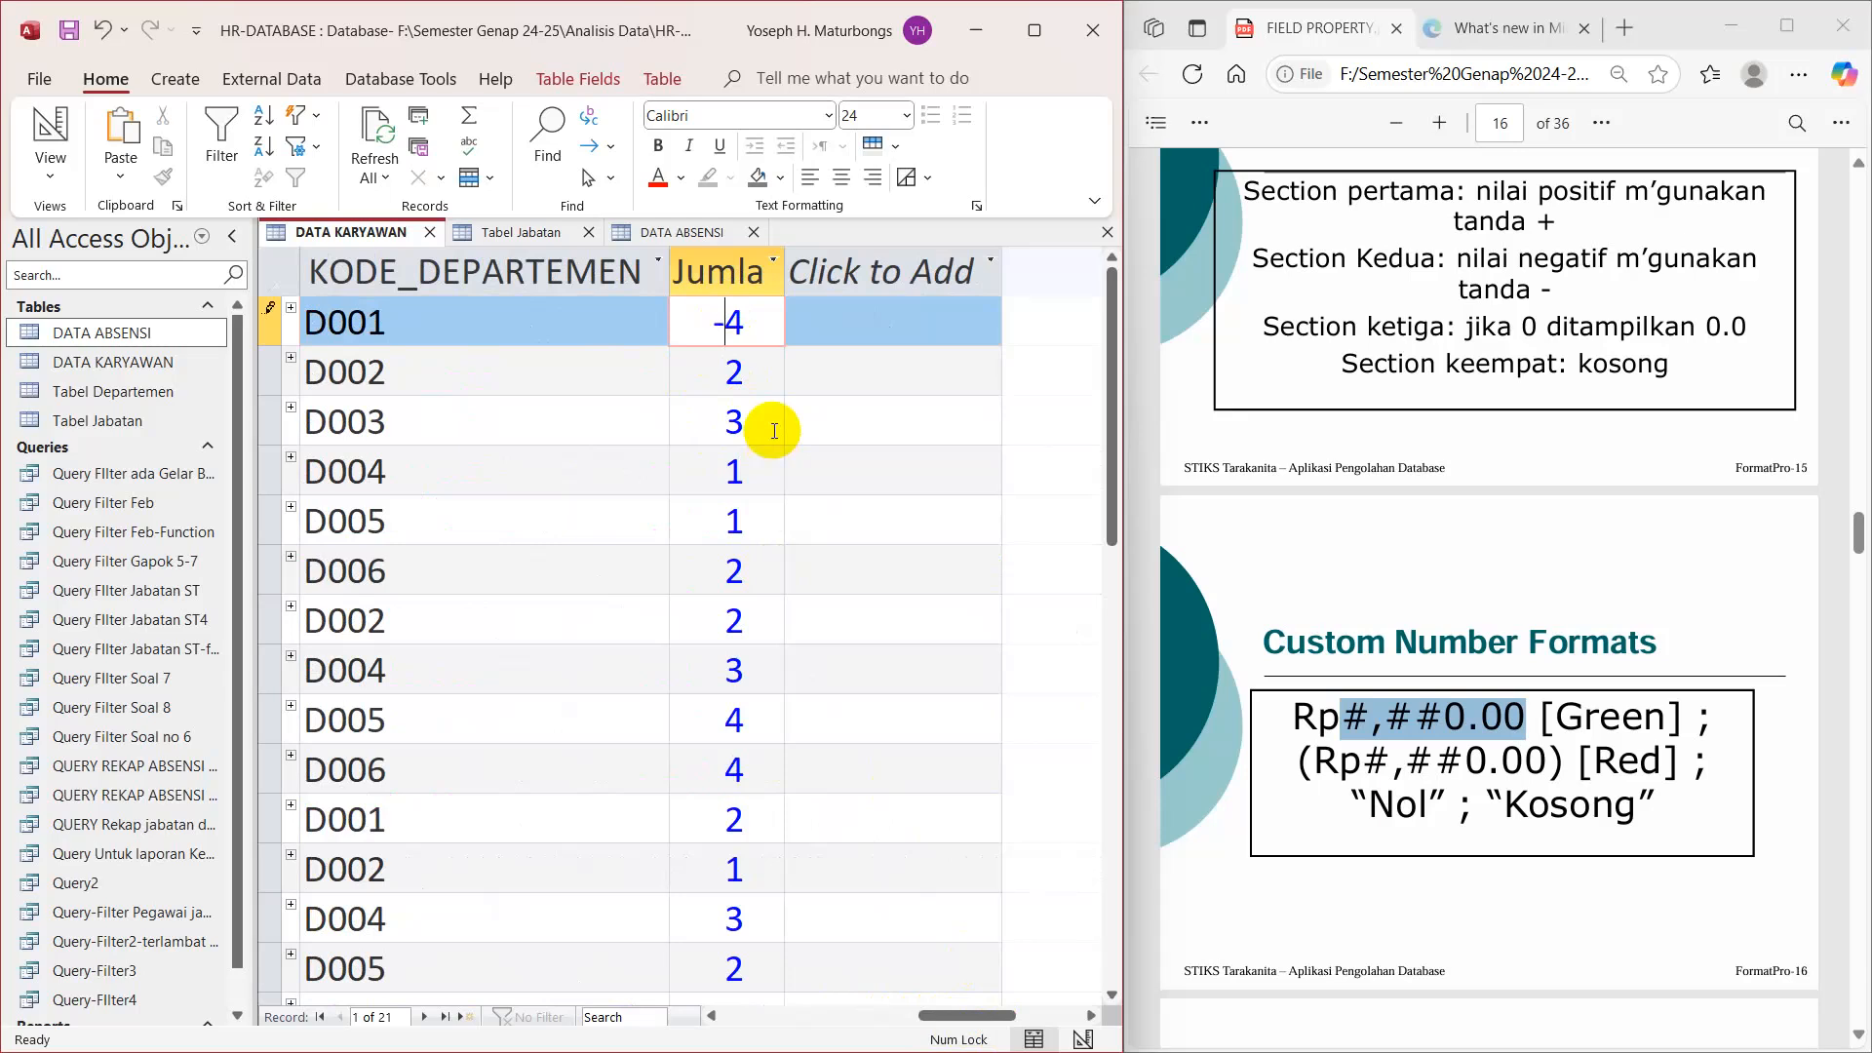
key("Return")
left_click_drag(771, 1022, 961, 1019)
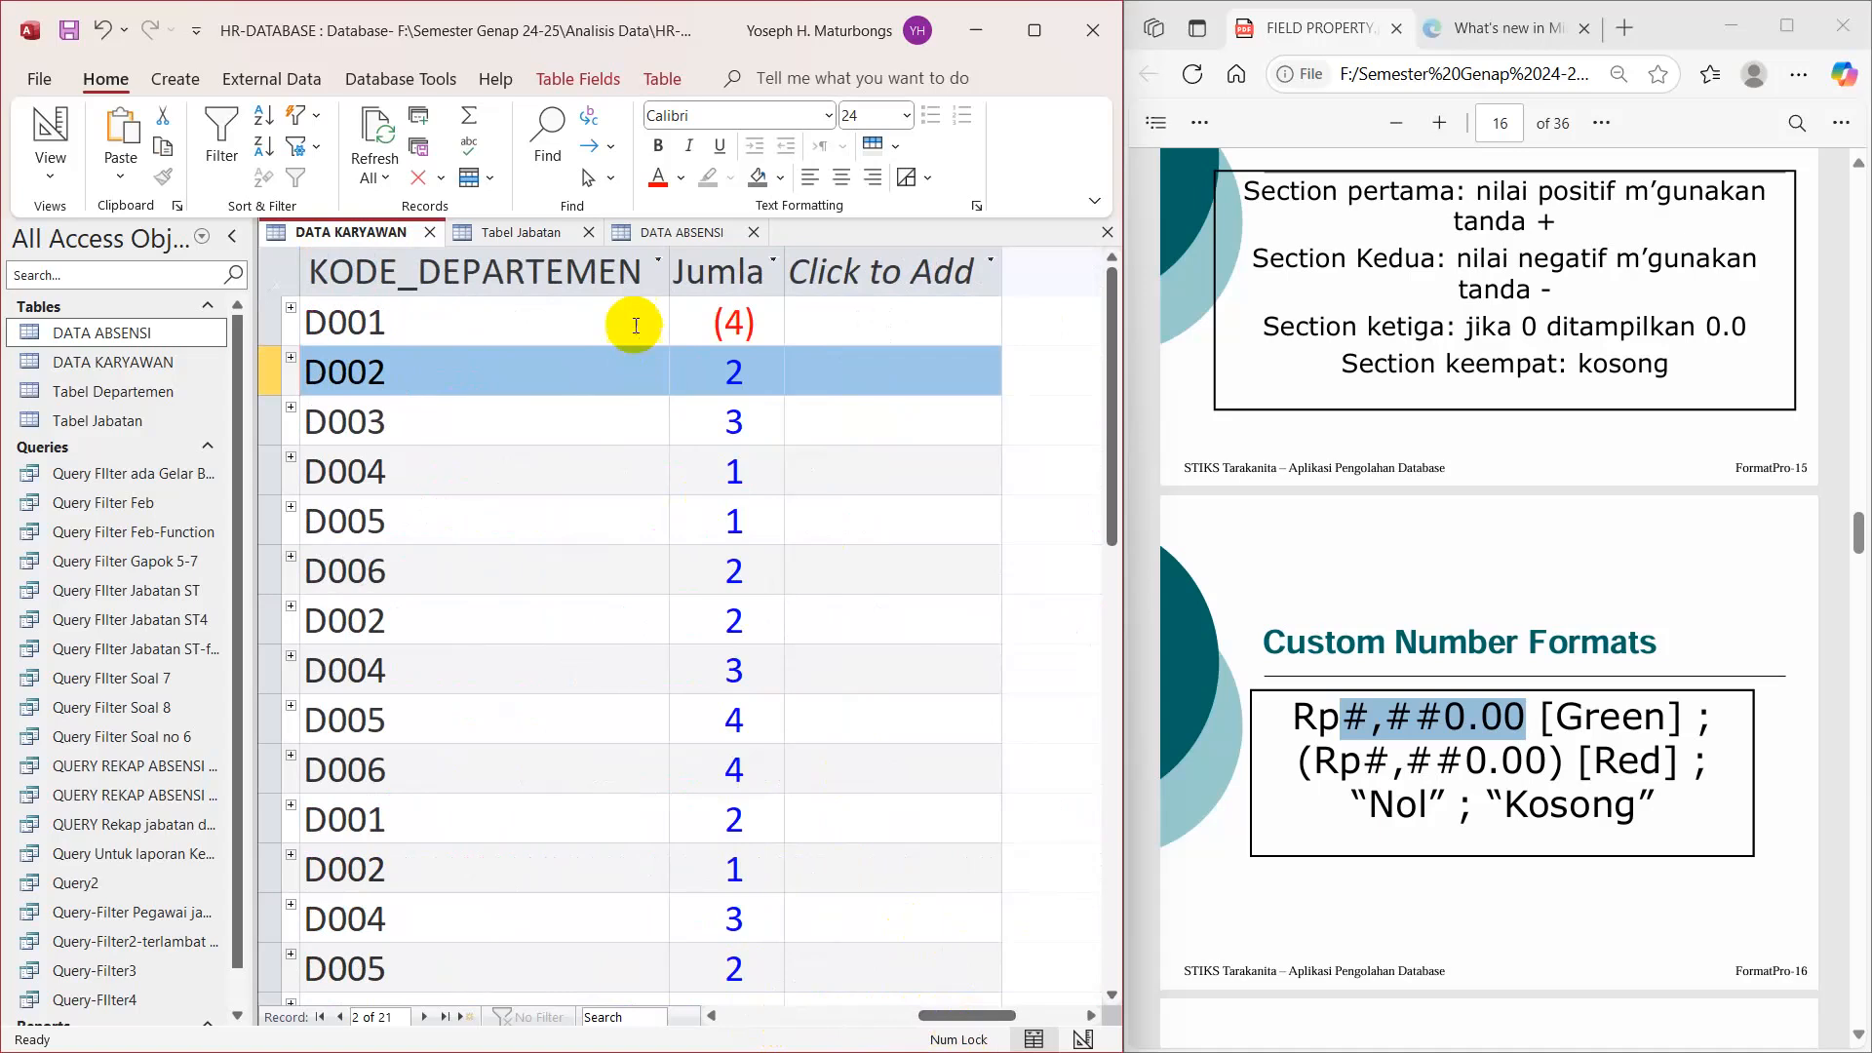
Step: Replace Jumlah Anak in the second record with 0 and commit the value
left_click(748, 359)
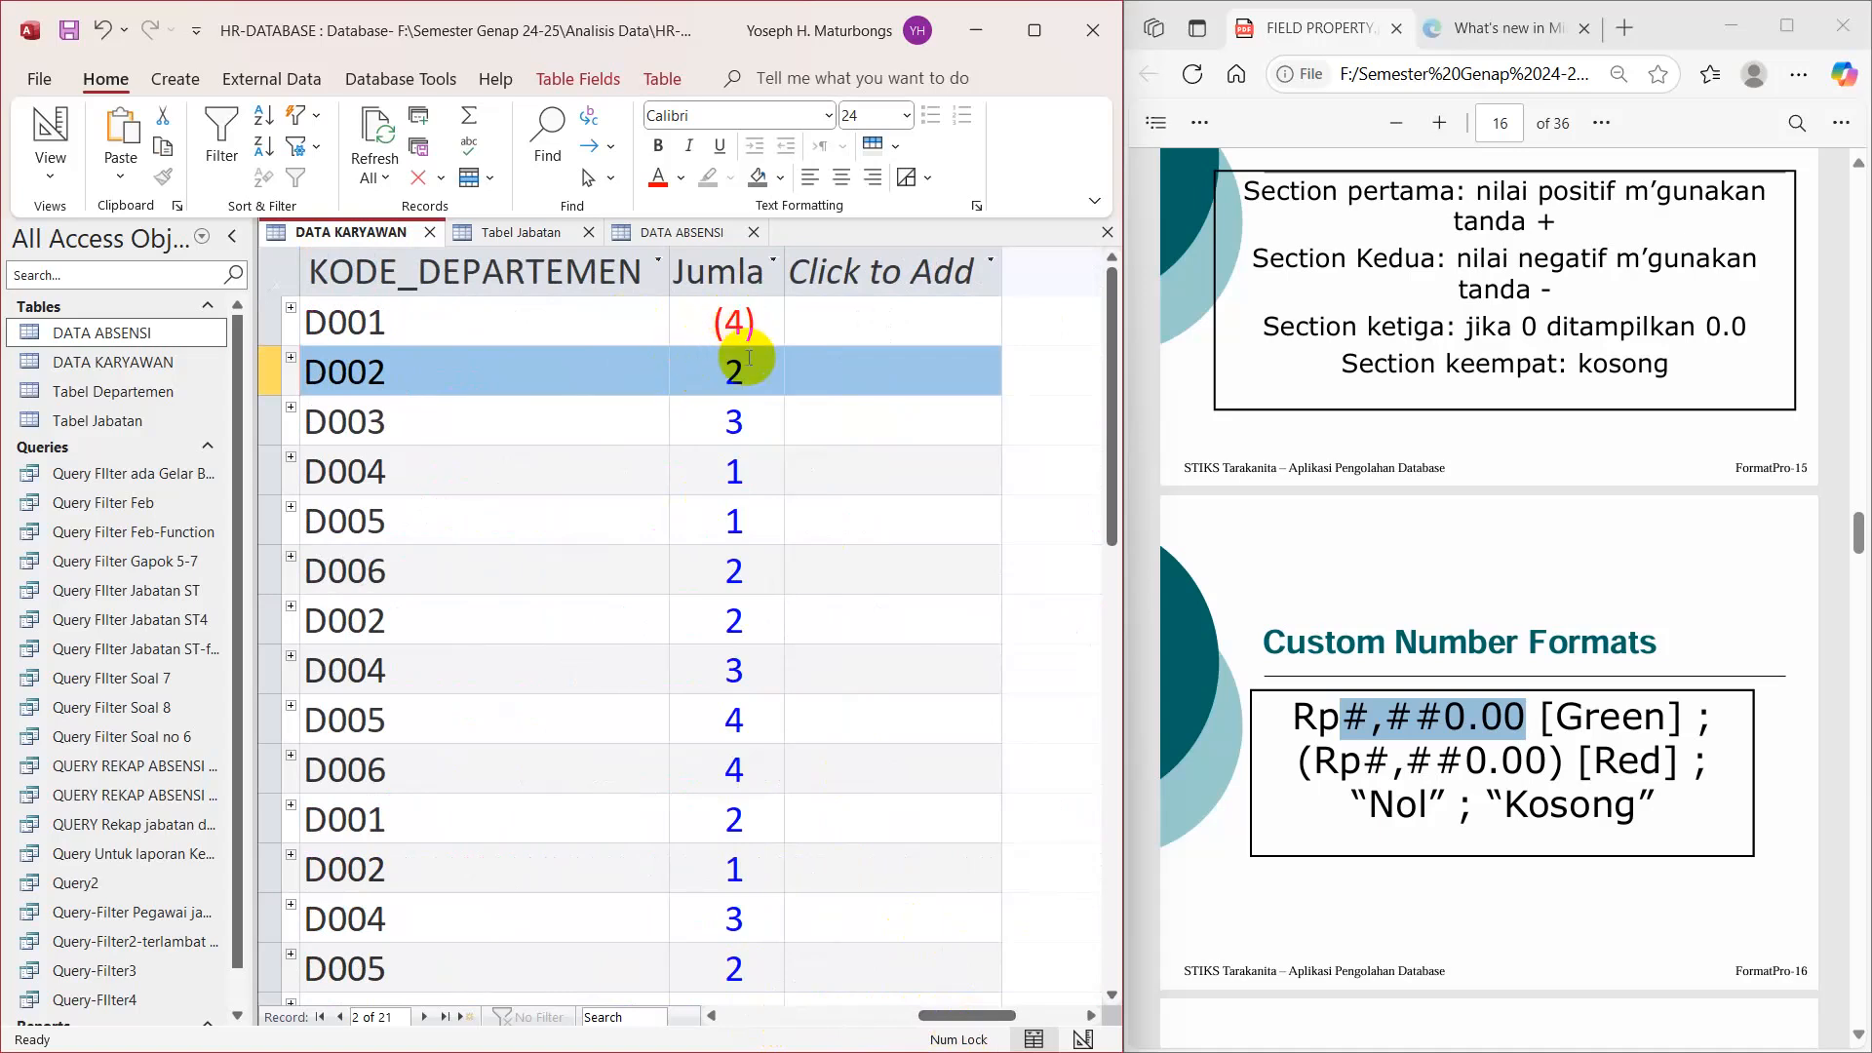
left_click(746, 369)
double_click(743, 375)
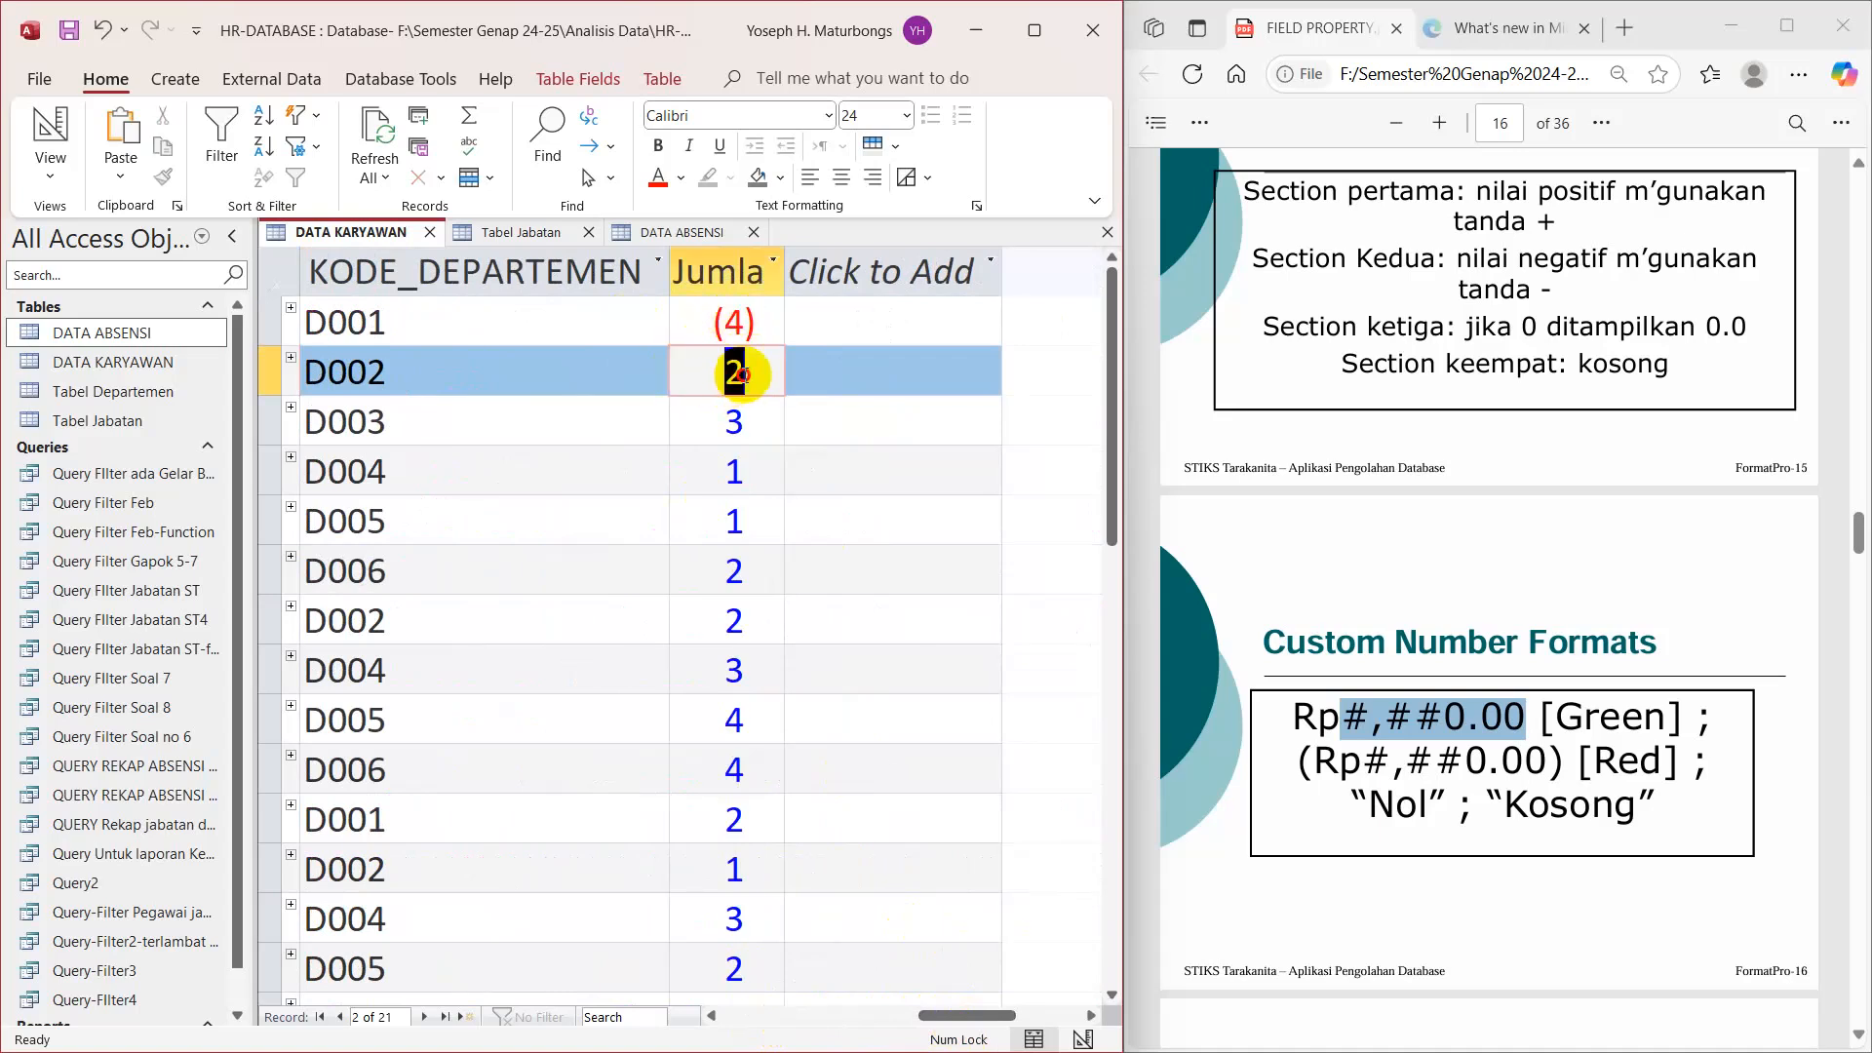
type("0")
left_click(747, 426)
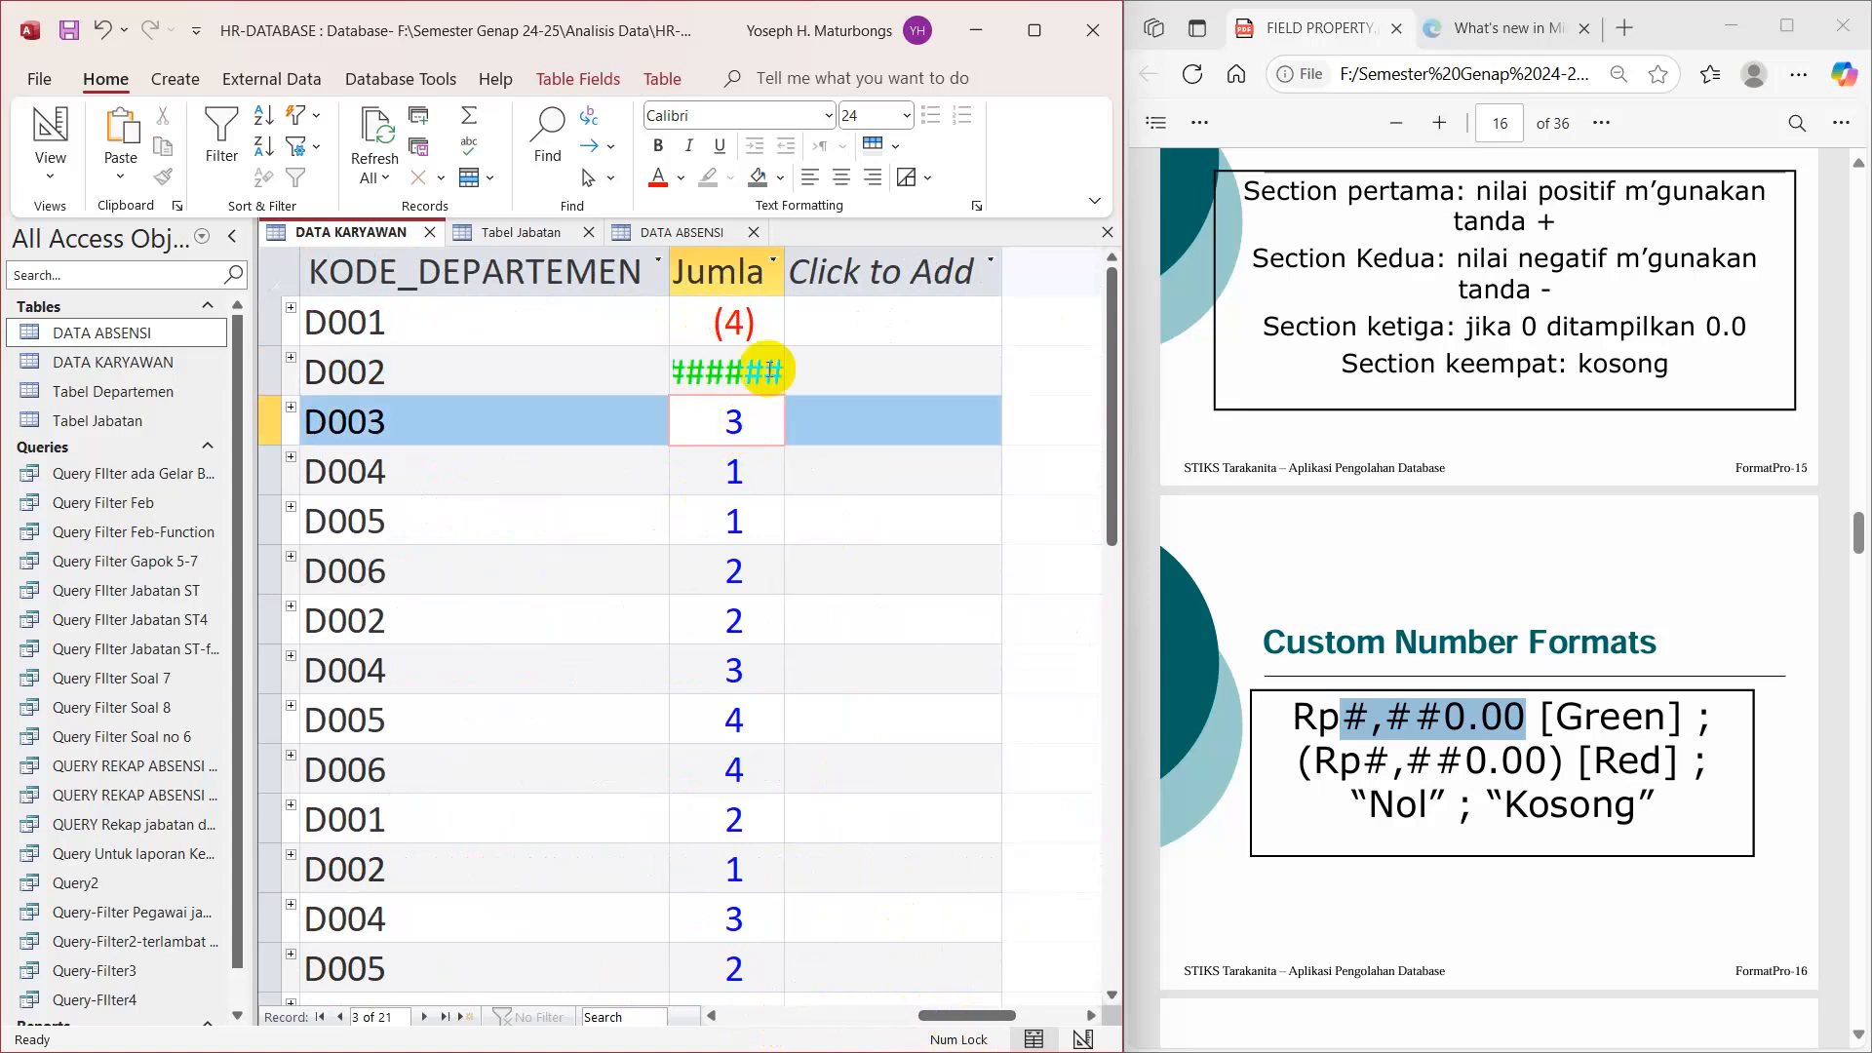
Step: Widen the Jumlah Anak column so that its formatted text fits, and dismiss any new-field type list
left_click_drag(784, 270, 944, 268)
left_click(866, 270)
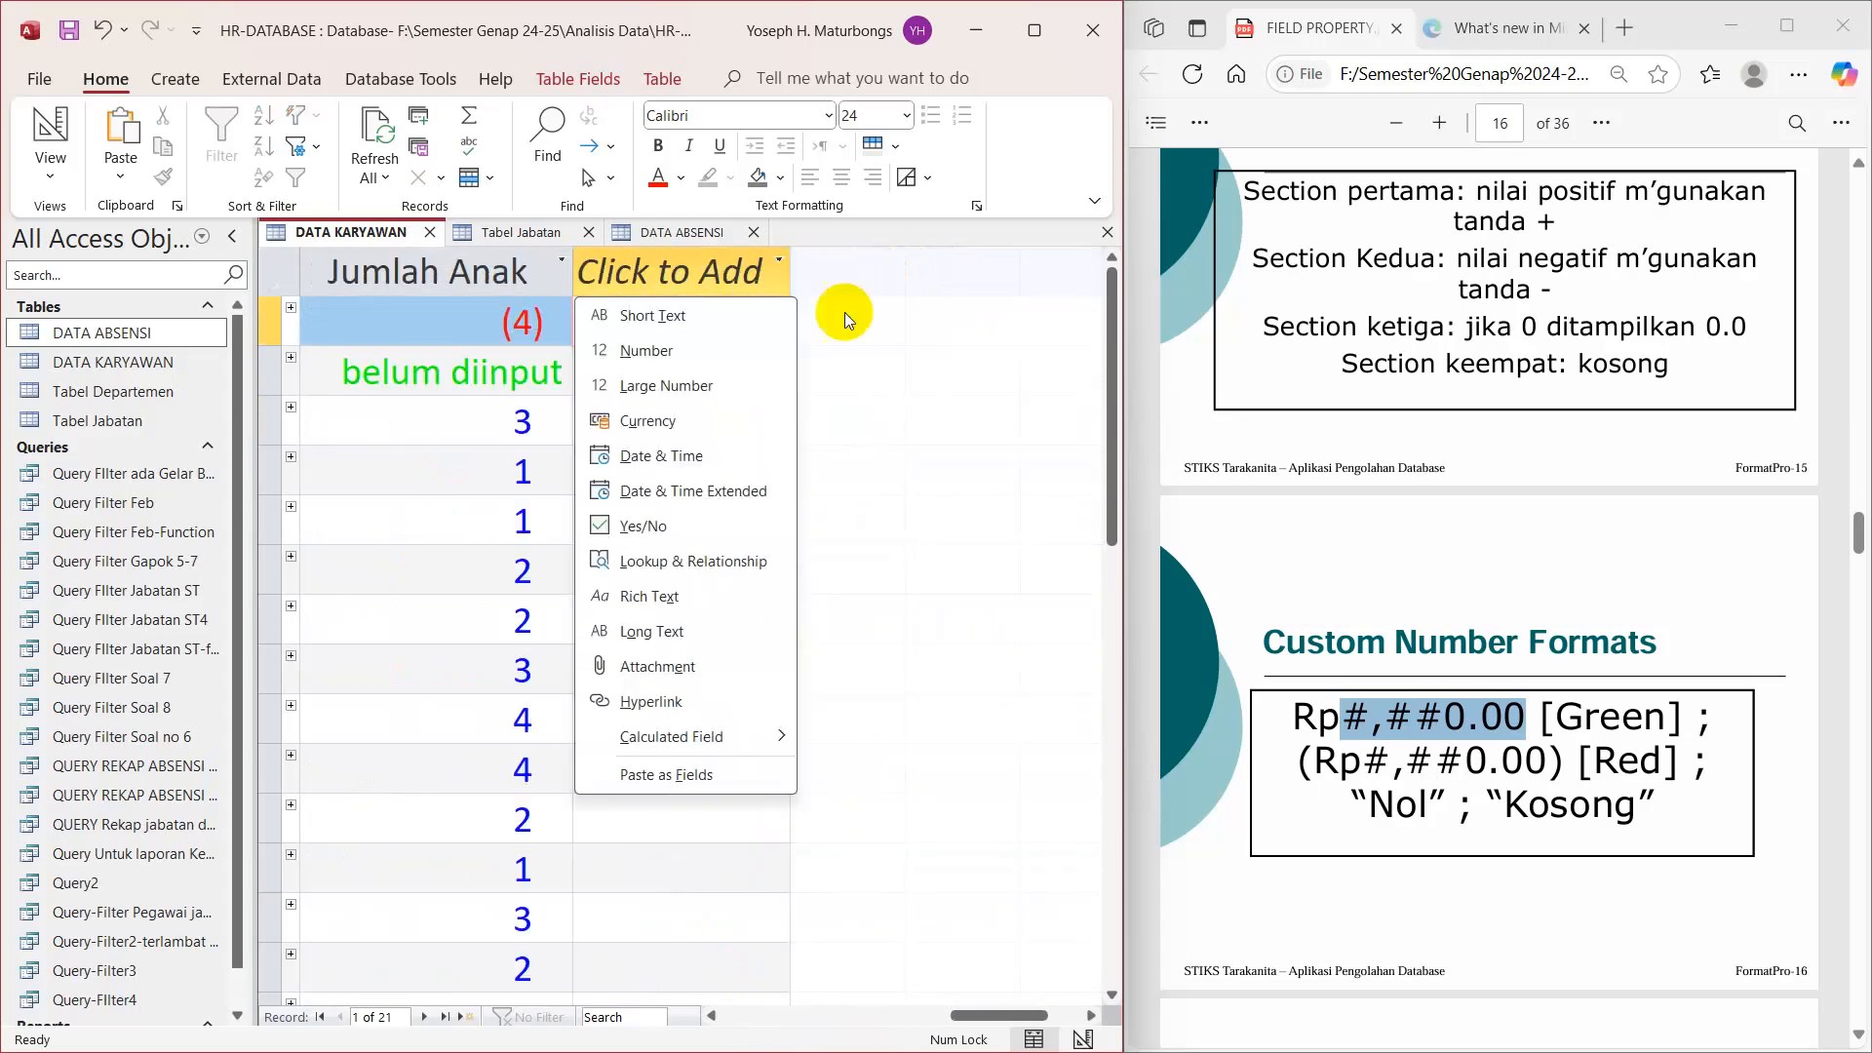
left_click(891, 462)
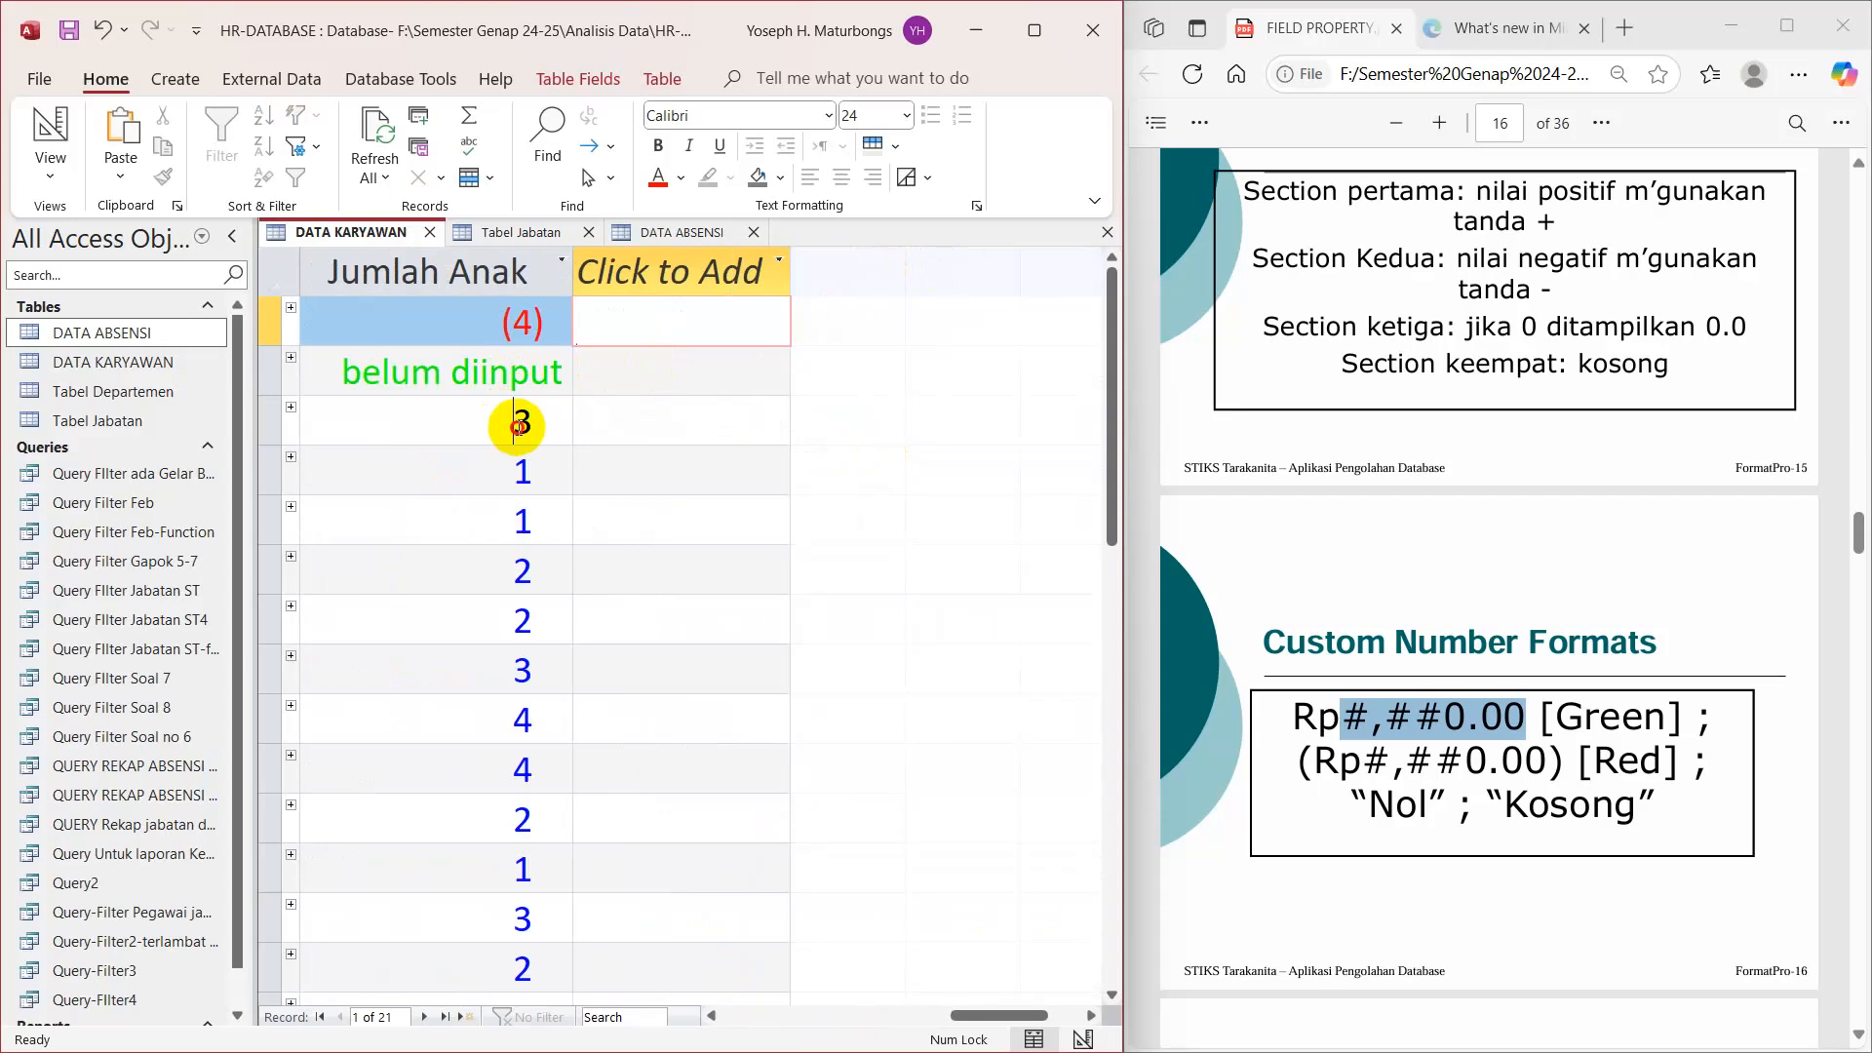
Step: Clear the Jumlah Anak value in the third record and commit the empty entry
left_click(515, 426)
left_click_drag(520, 426, 541, 422)
key("BackSpace")
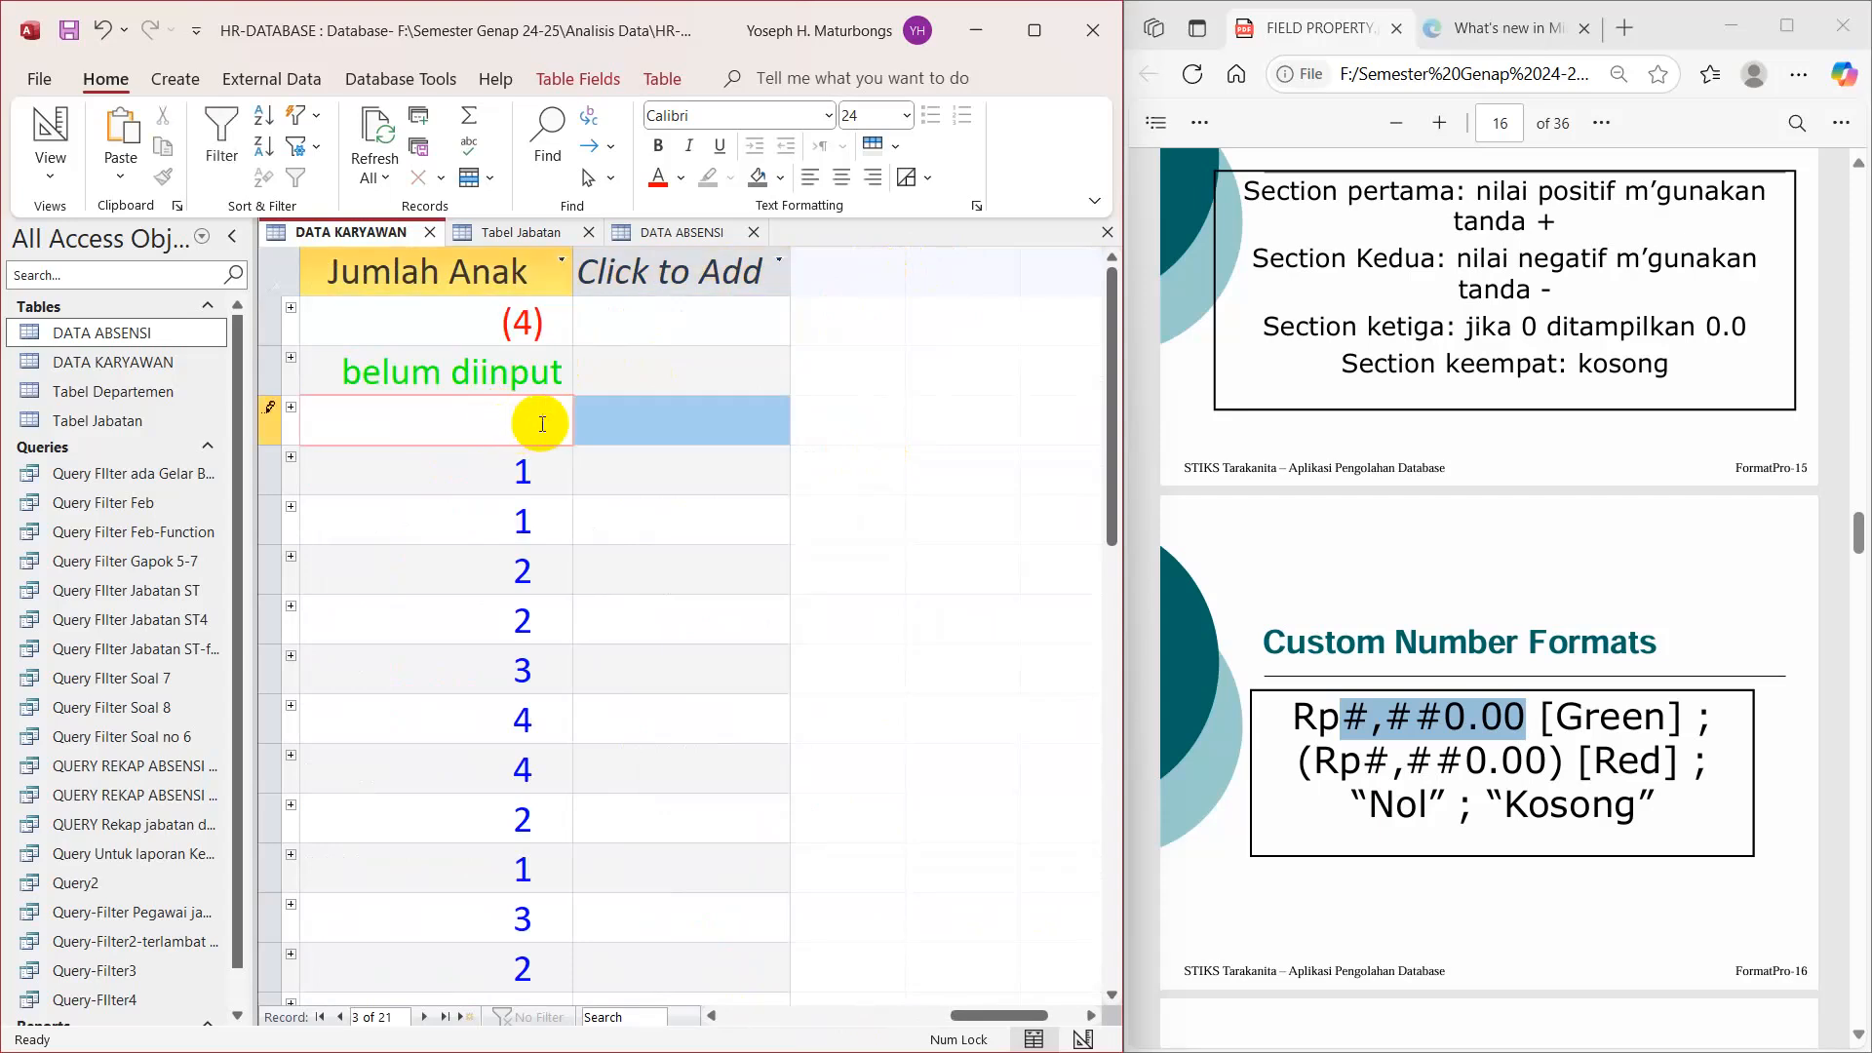
key("Return")
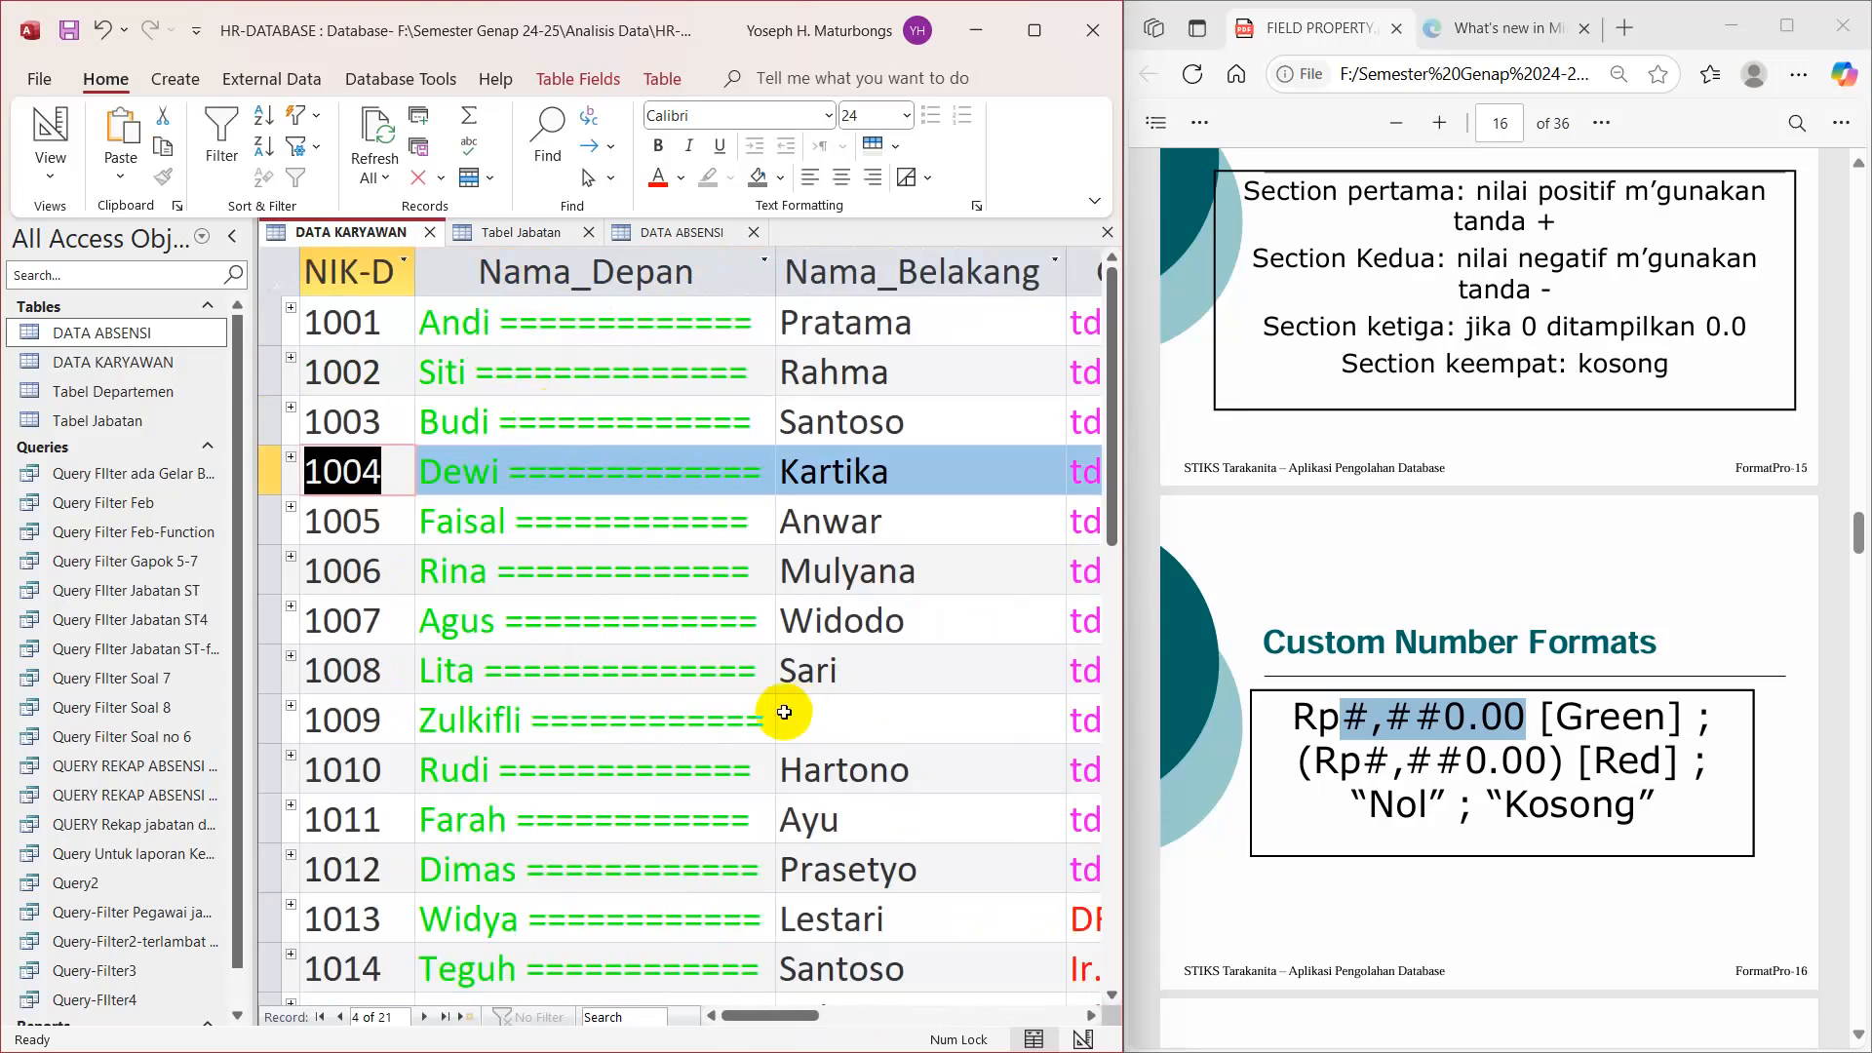
Step: Examine the Jumlah Anak cells of the first three records to compare their stored values with the formatted display
left_click_drag(747, 1018, 748, 1021)
left_click_drag(877, 1021, 945, 1017)
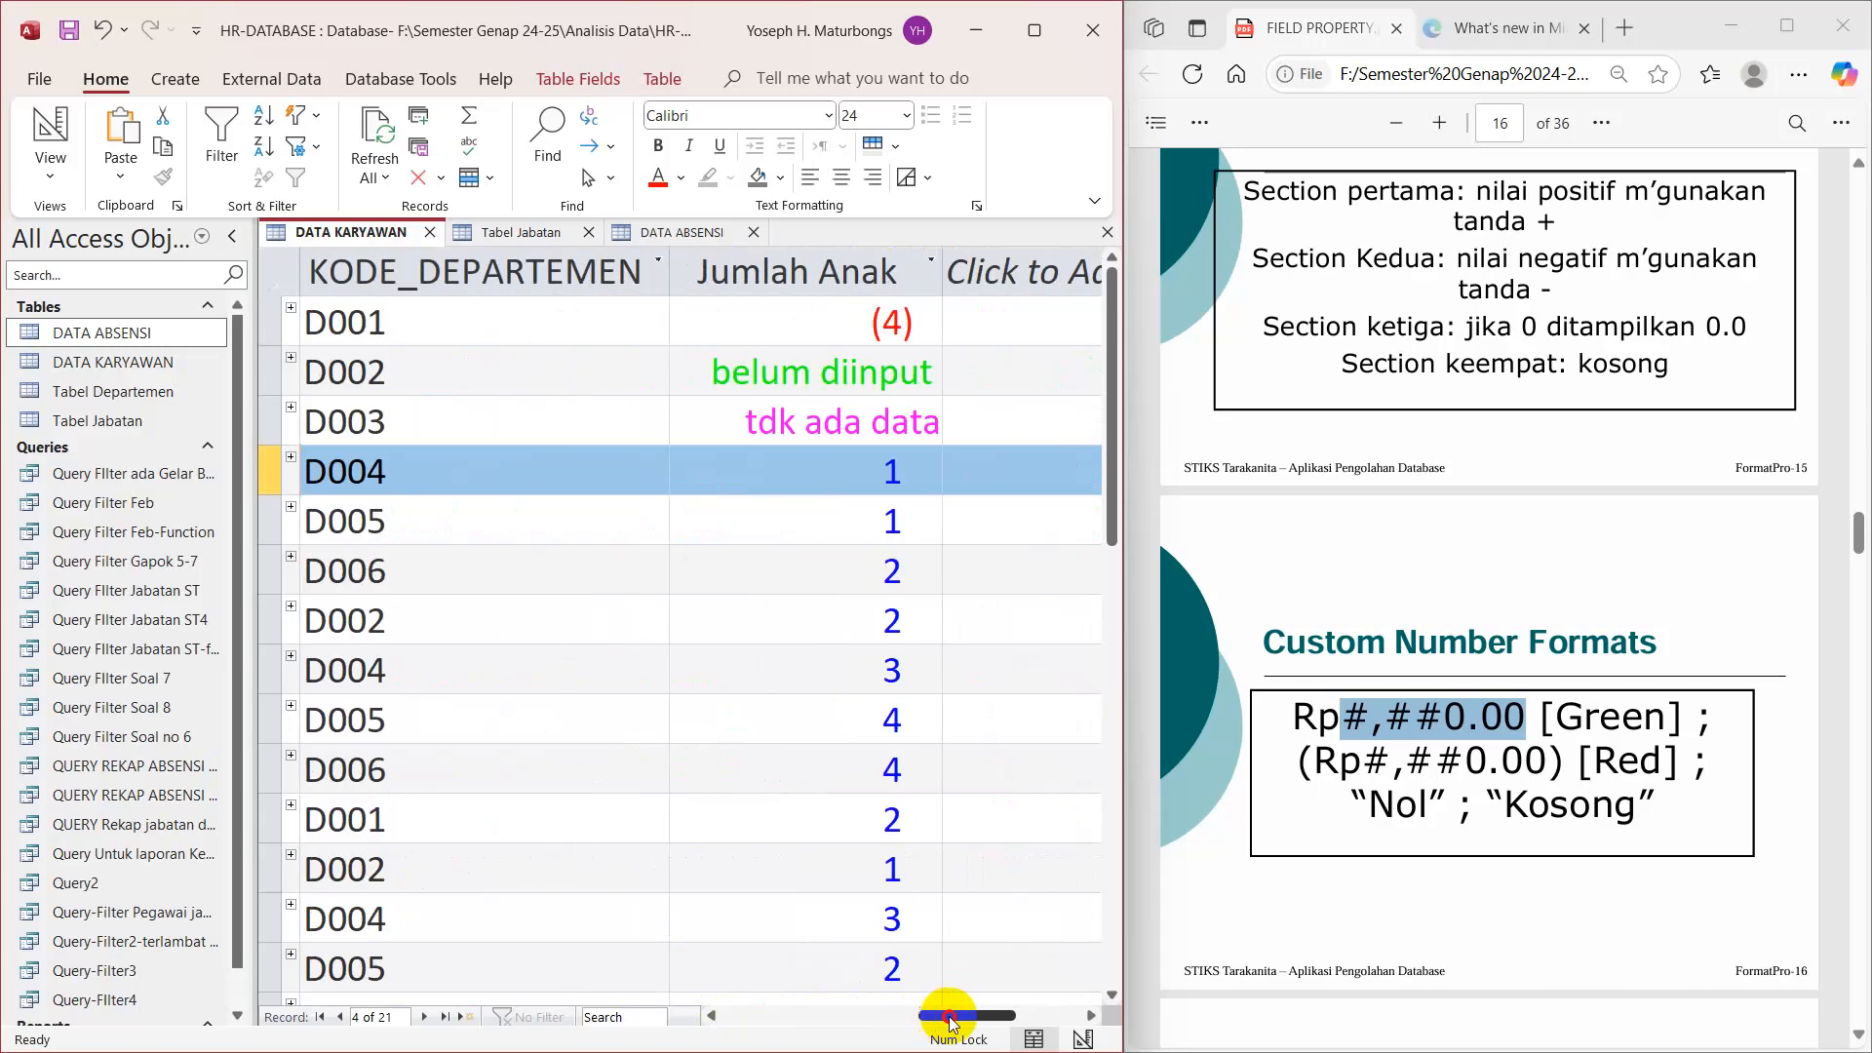
left_click(847, 433)
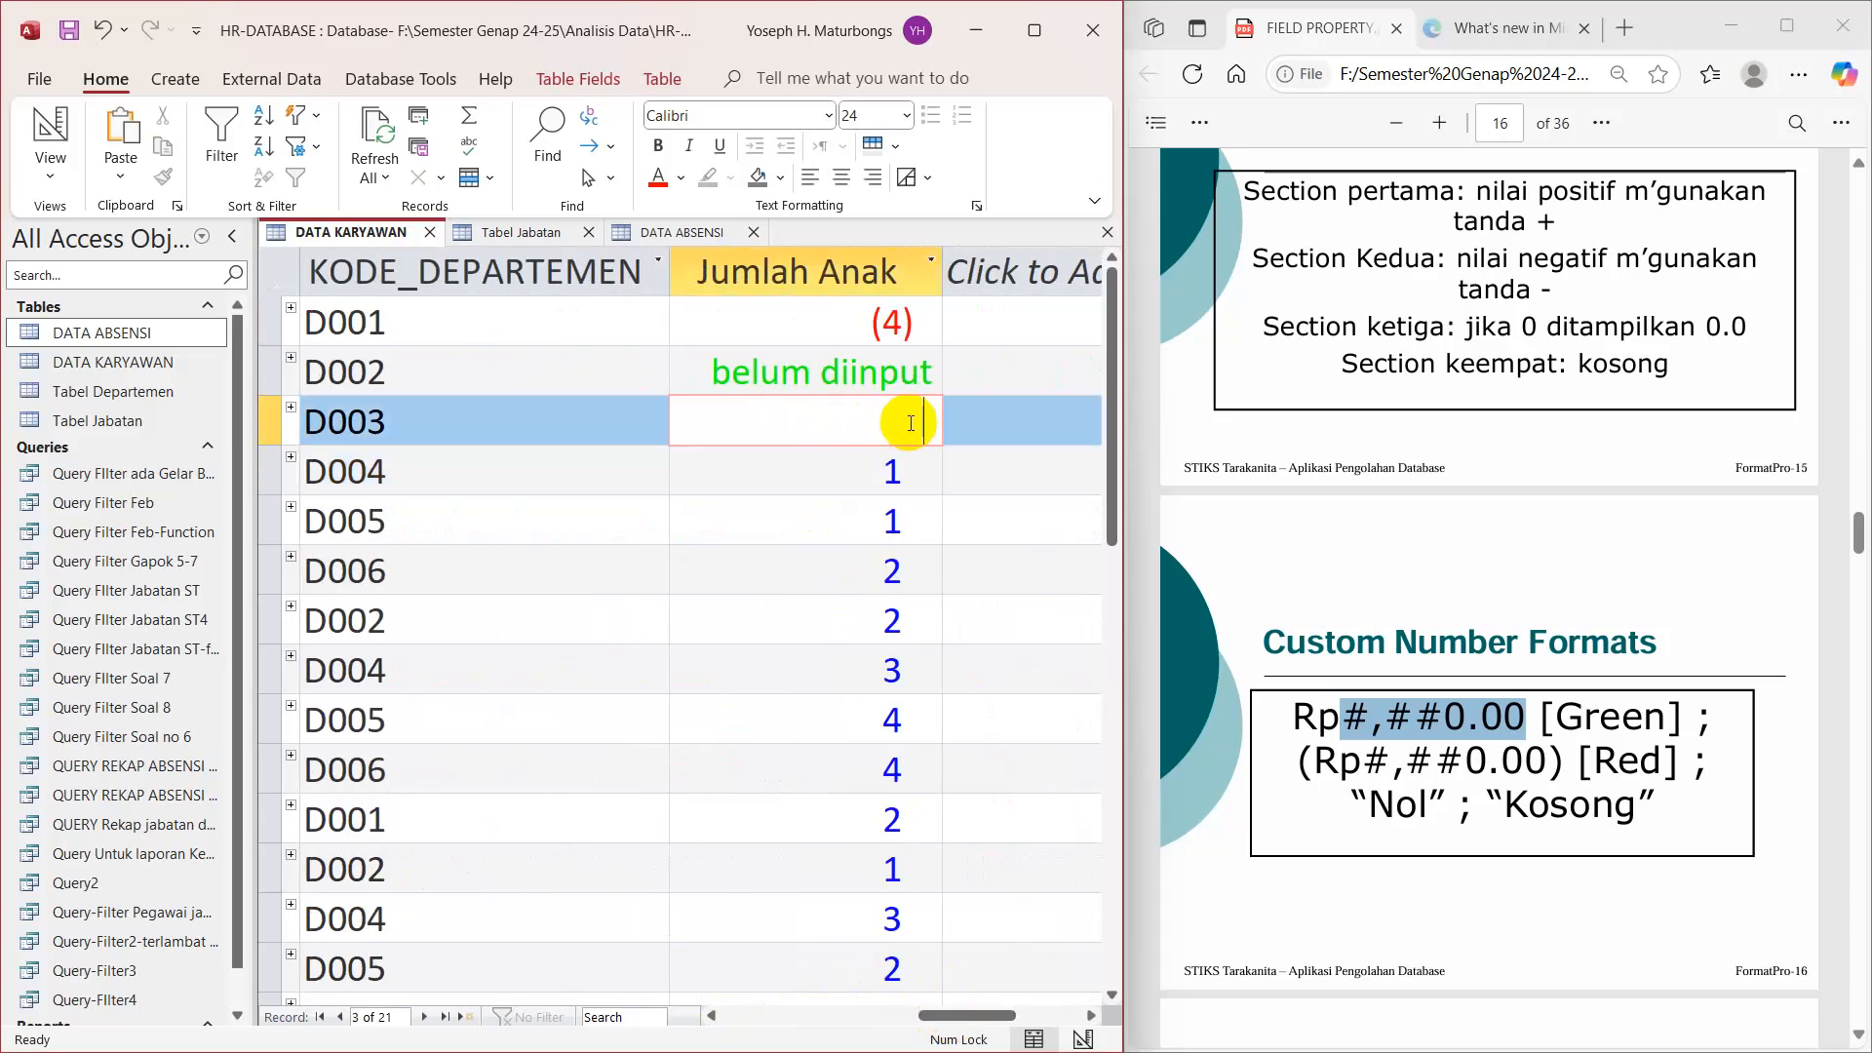
left_click(914, 376)
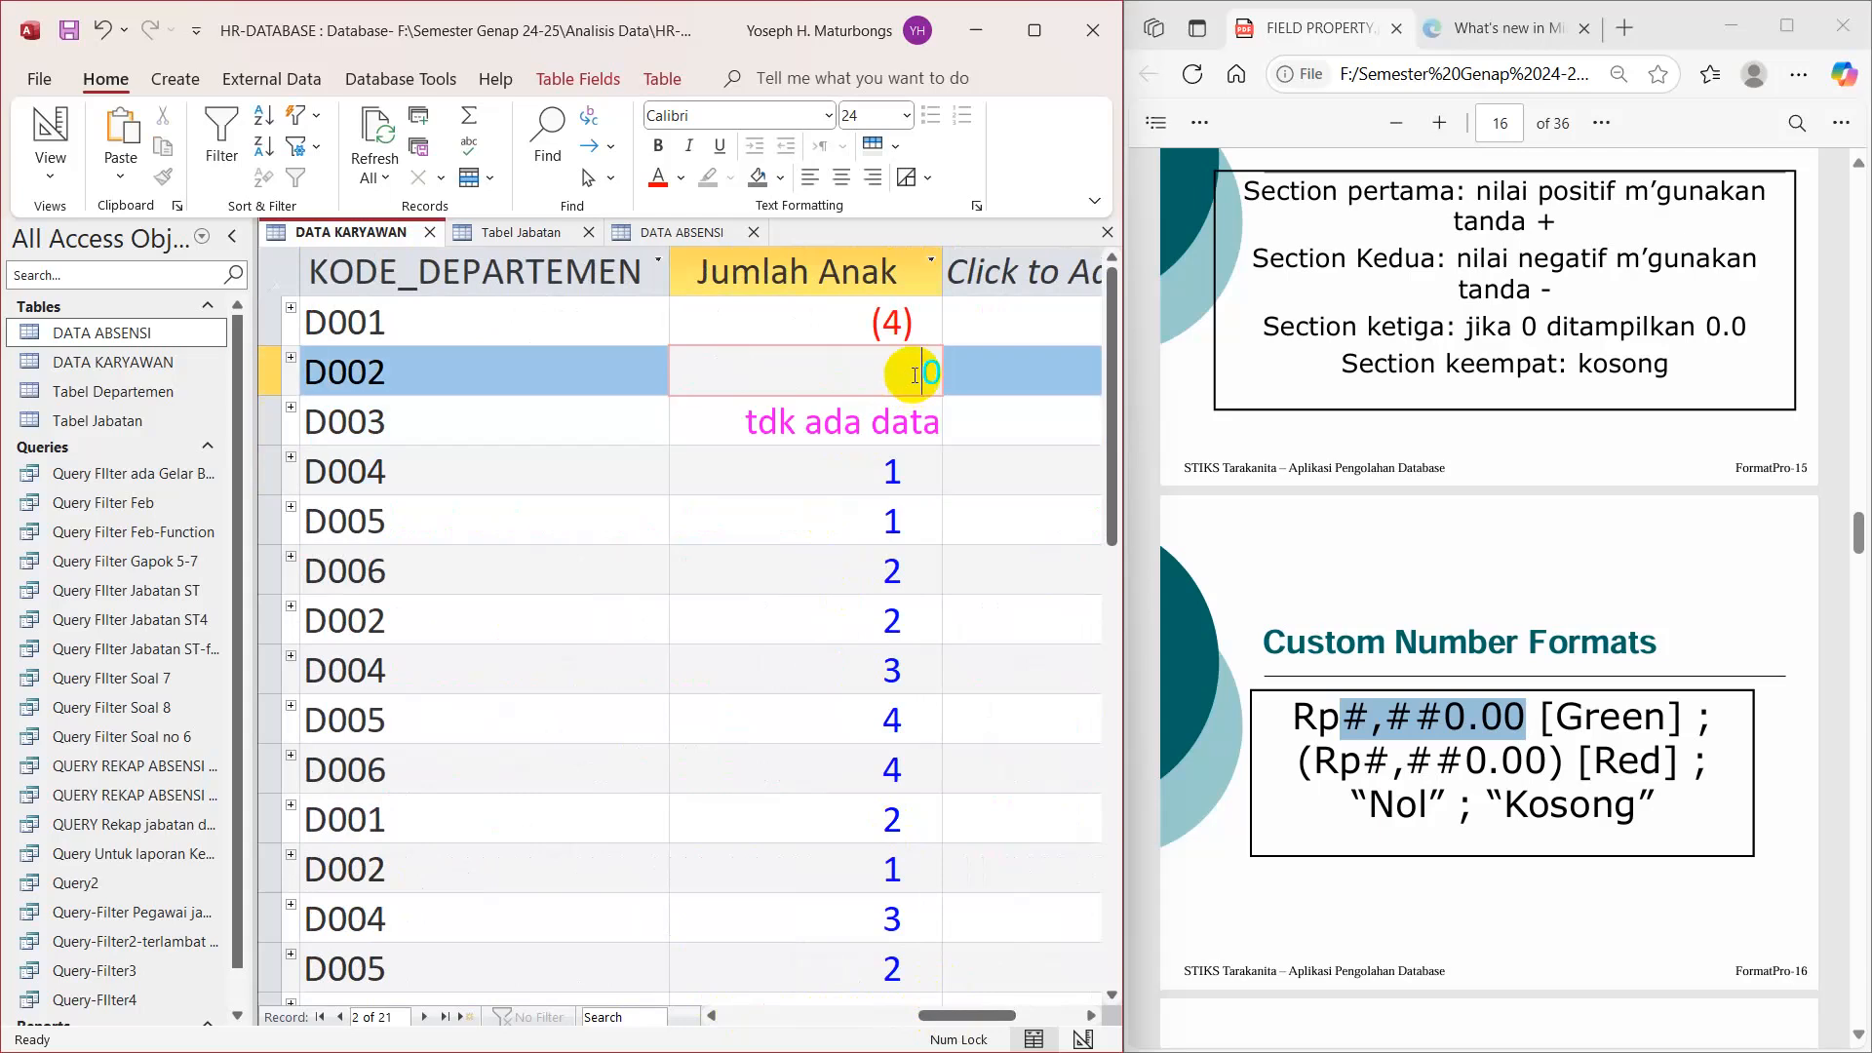
left_click(909, 317)
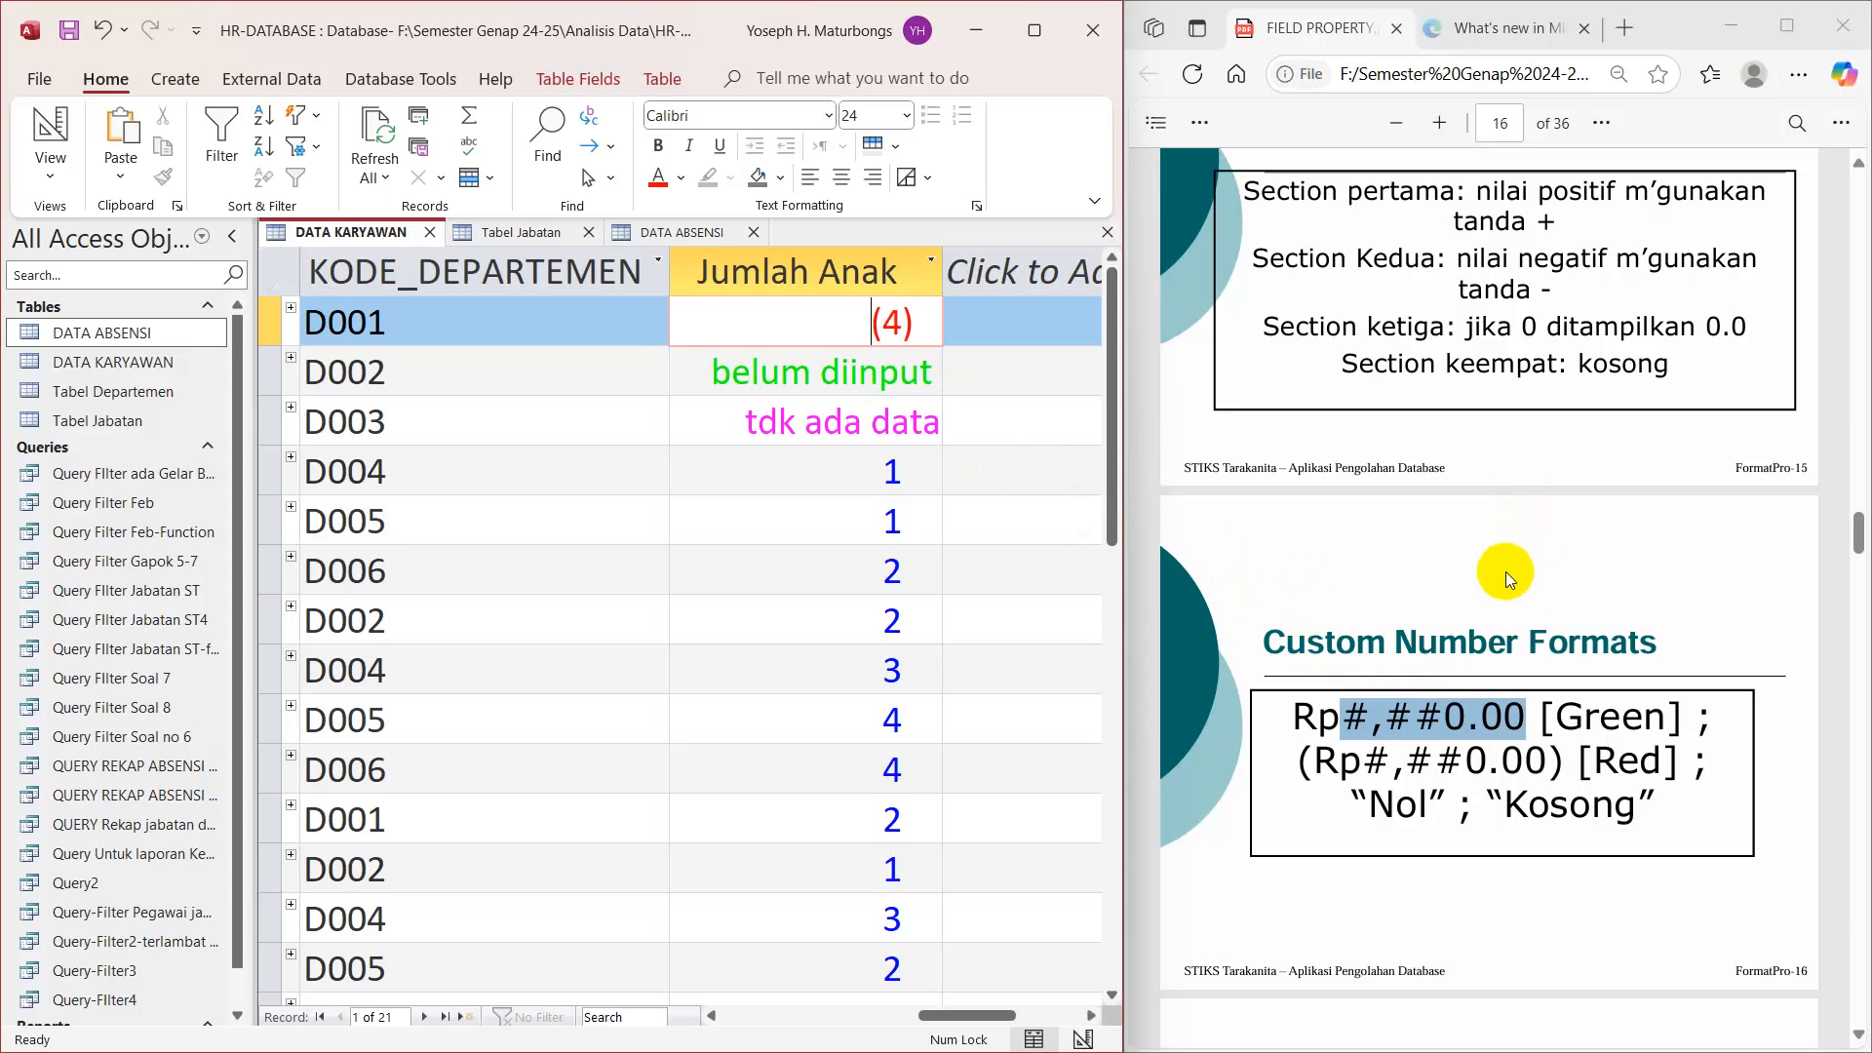
Step: Open the DATA KARYAWAN table in Design View after reviewing the custom number format slides in the PDF
scroll(1518, 581, "up", 5)
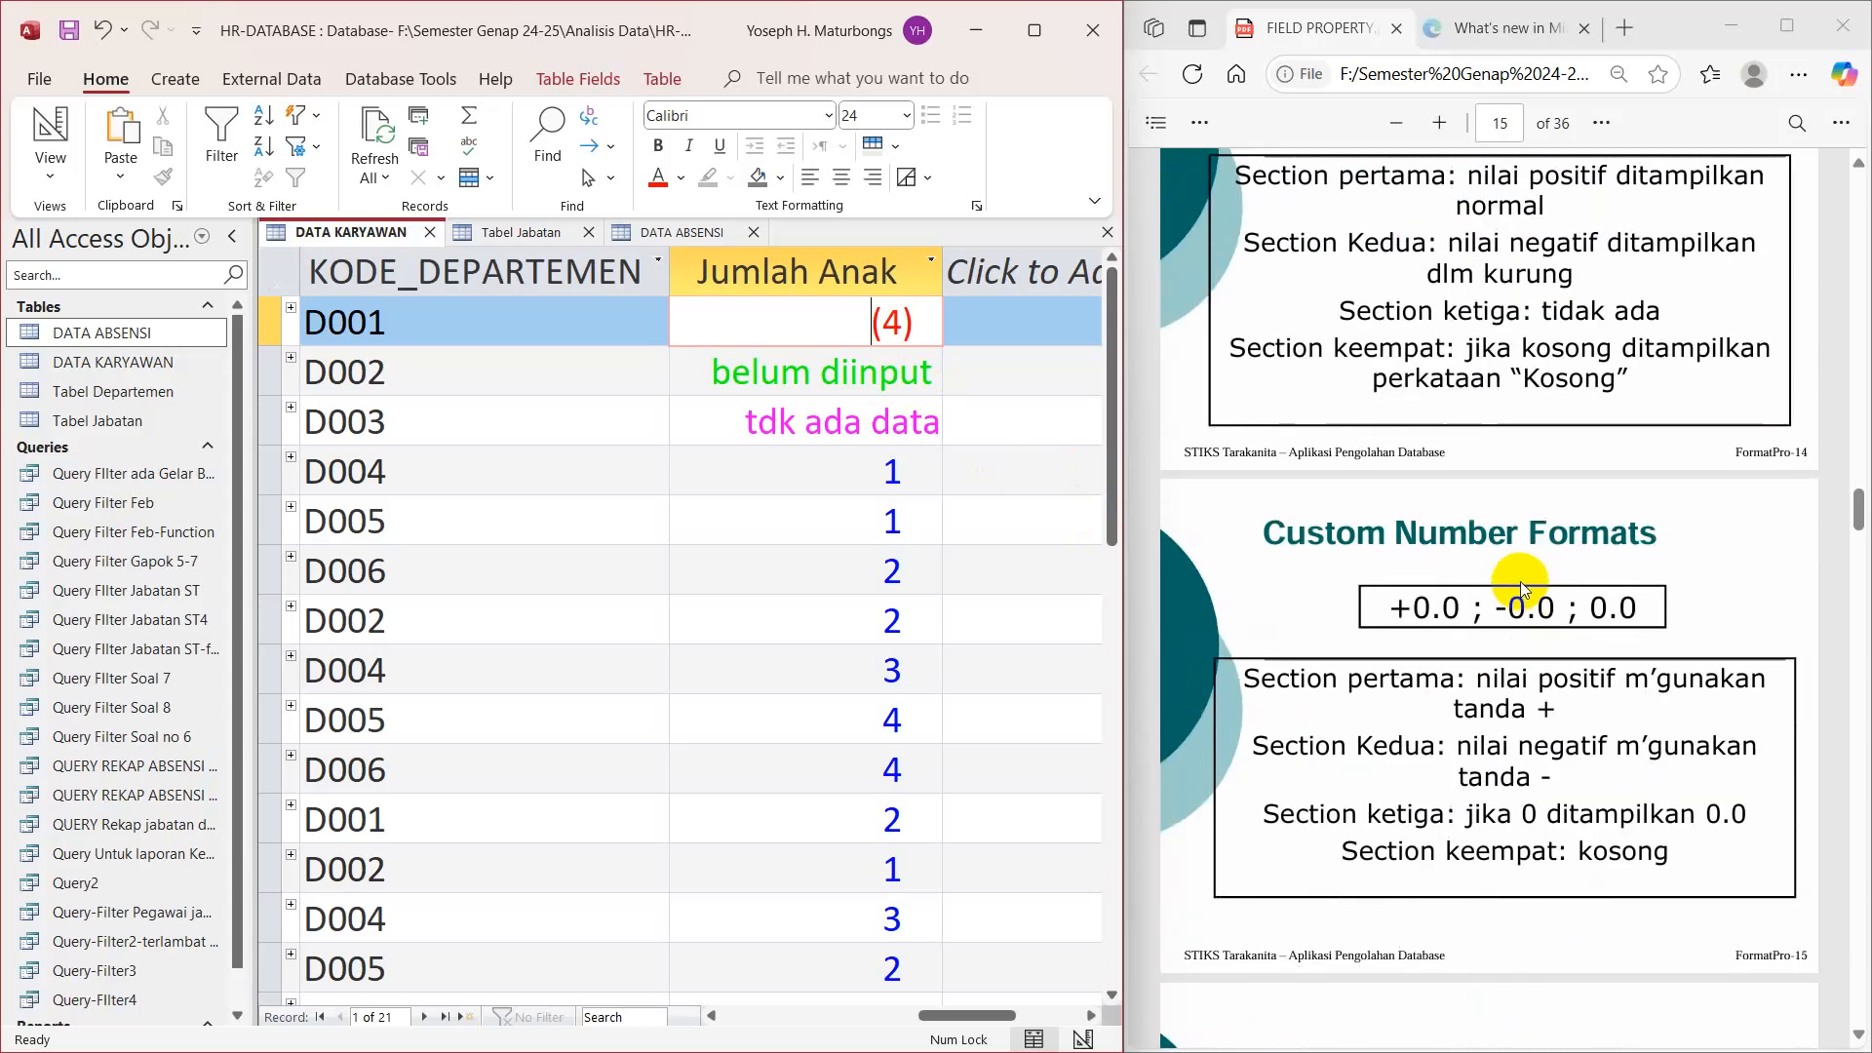
scroll(1519, 581, "up", 4)
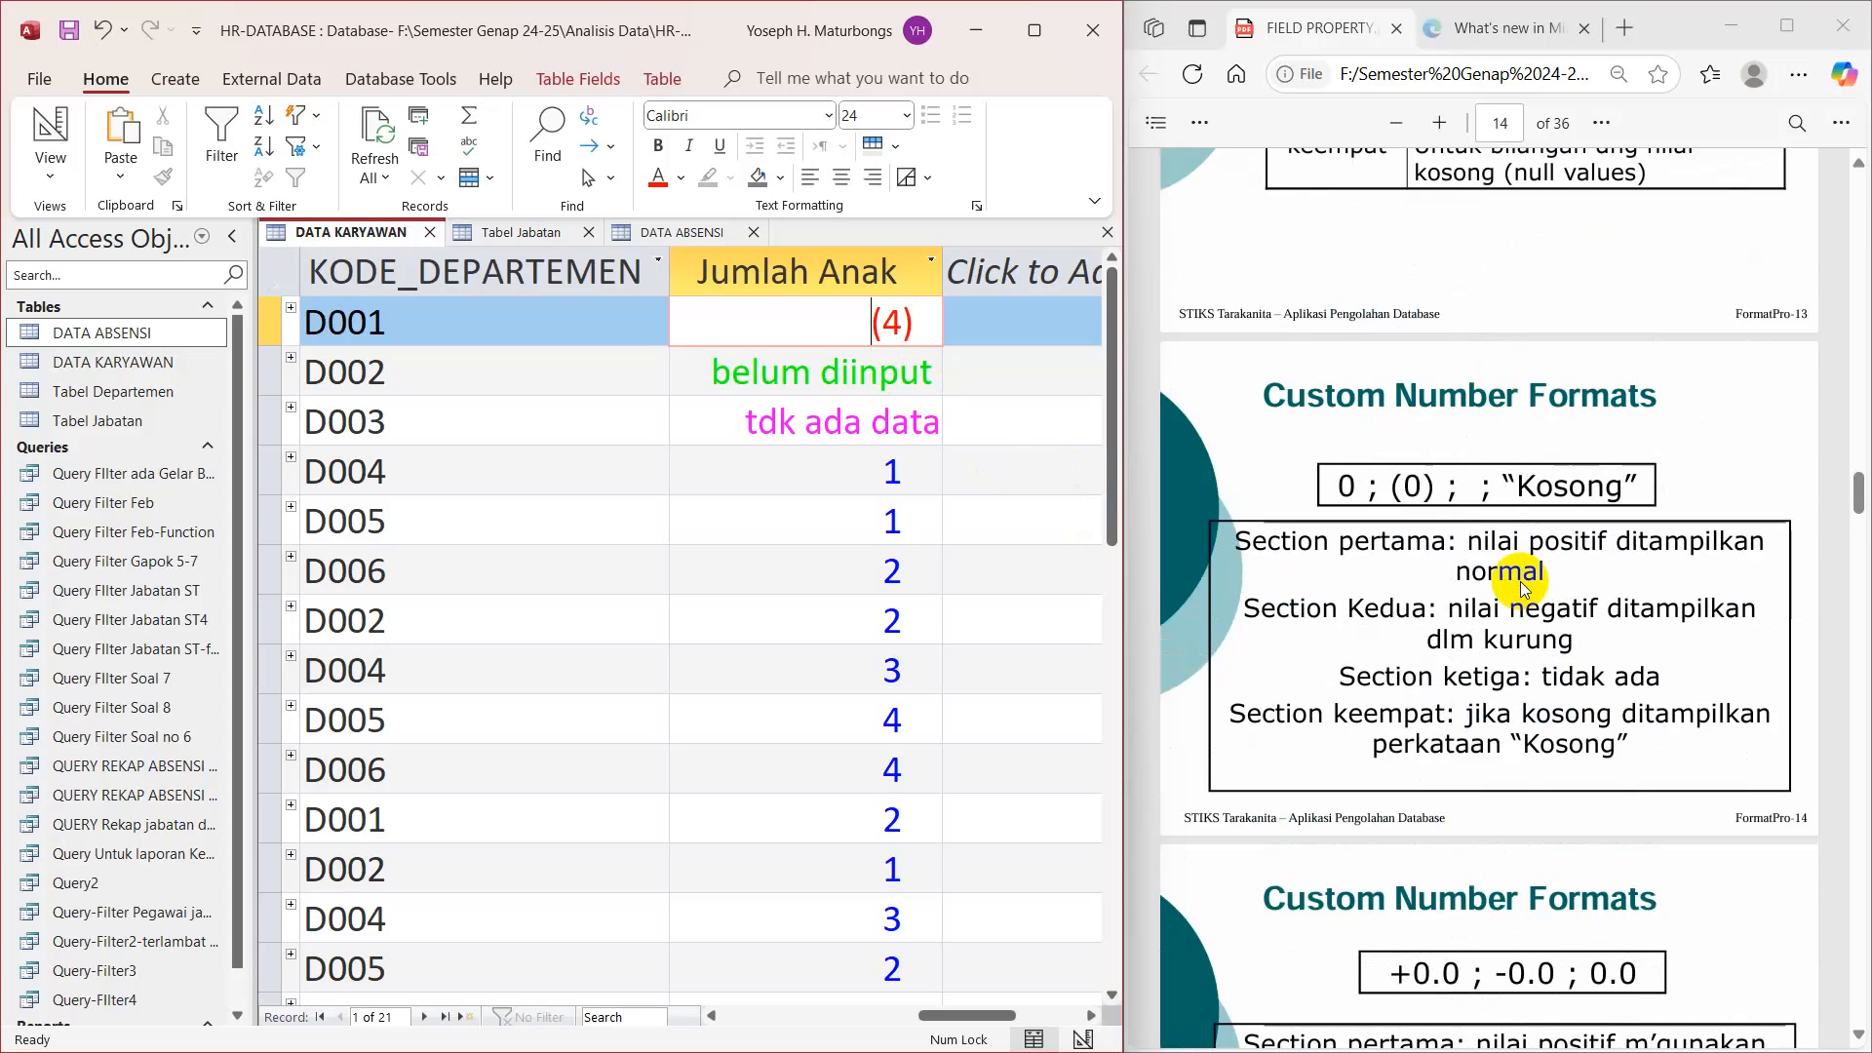
scroll(1519, 581, "down", 5)
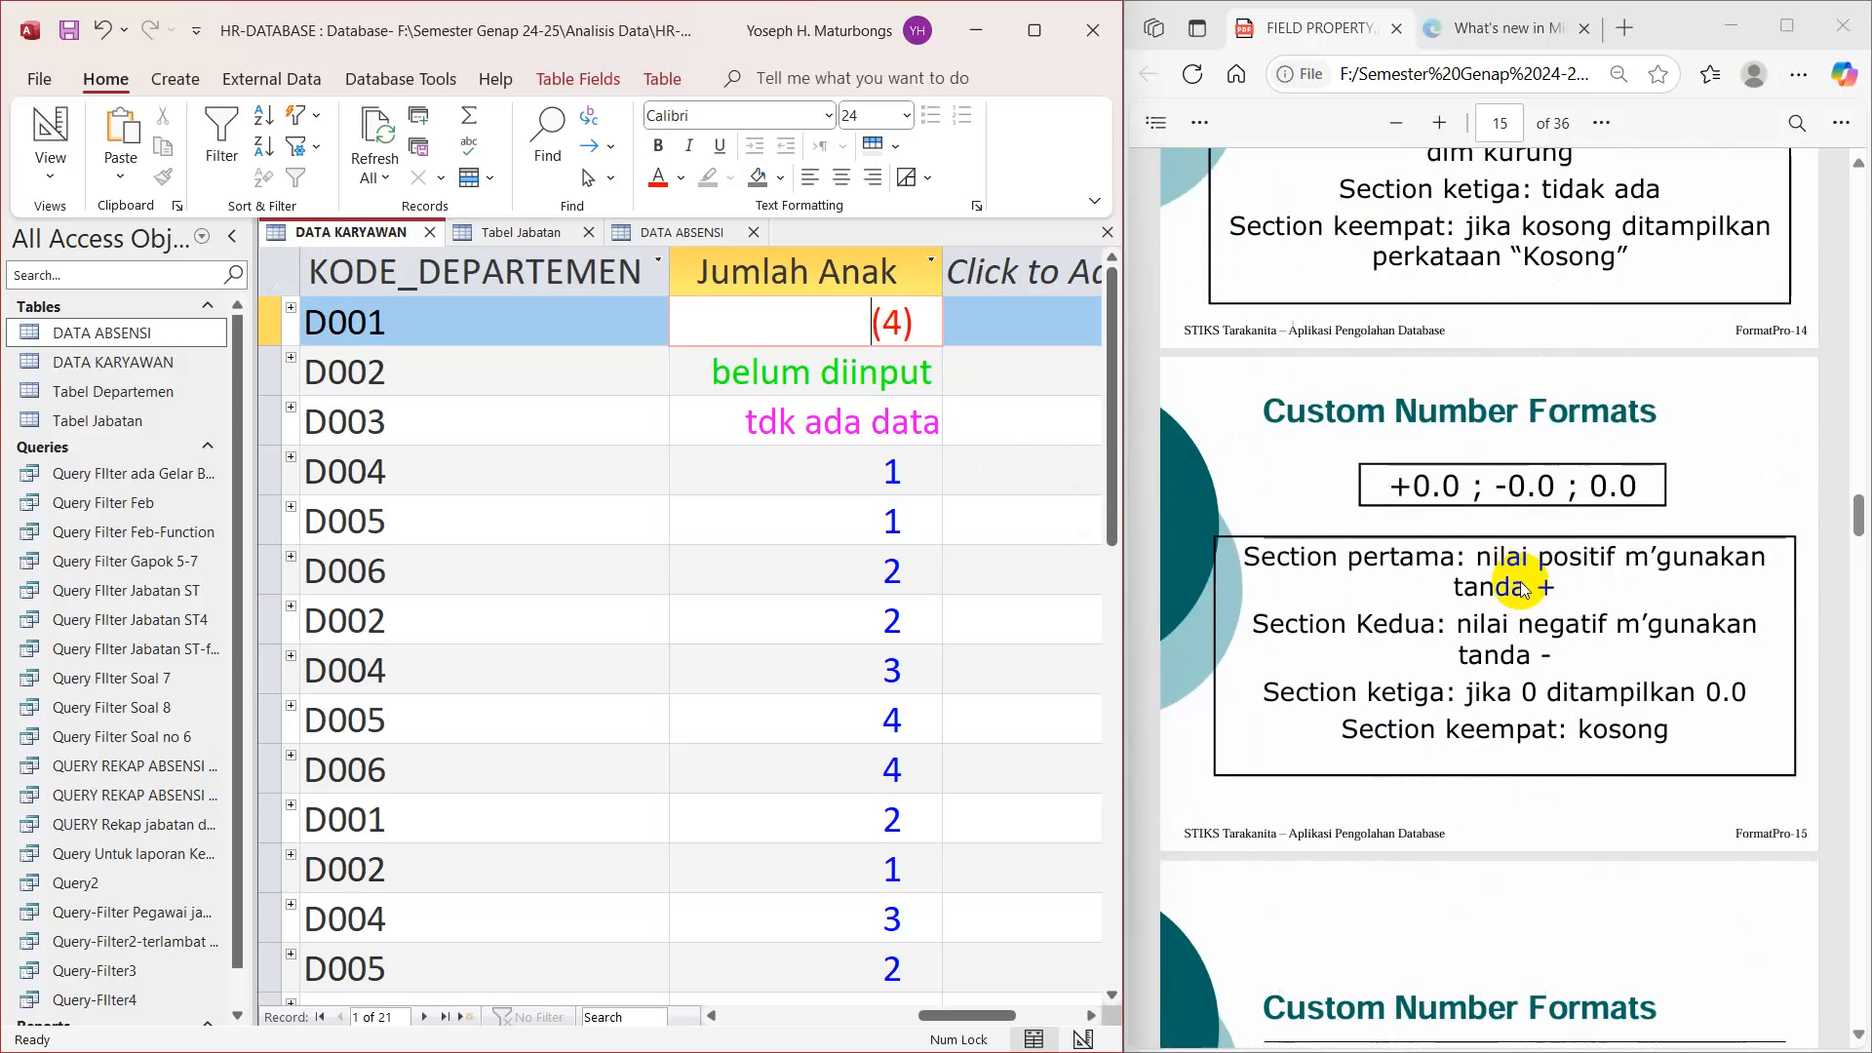
right_click(395, 244)
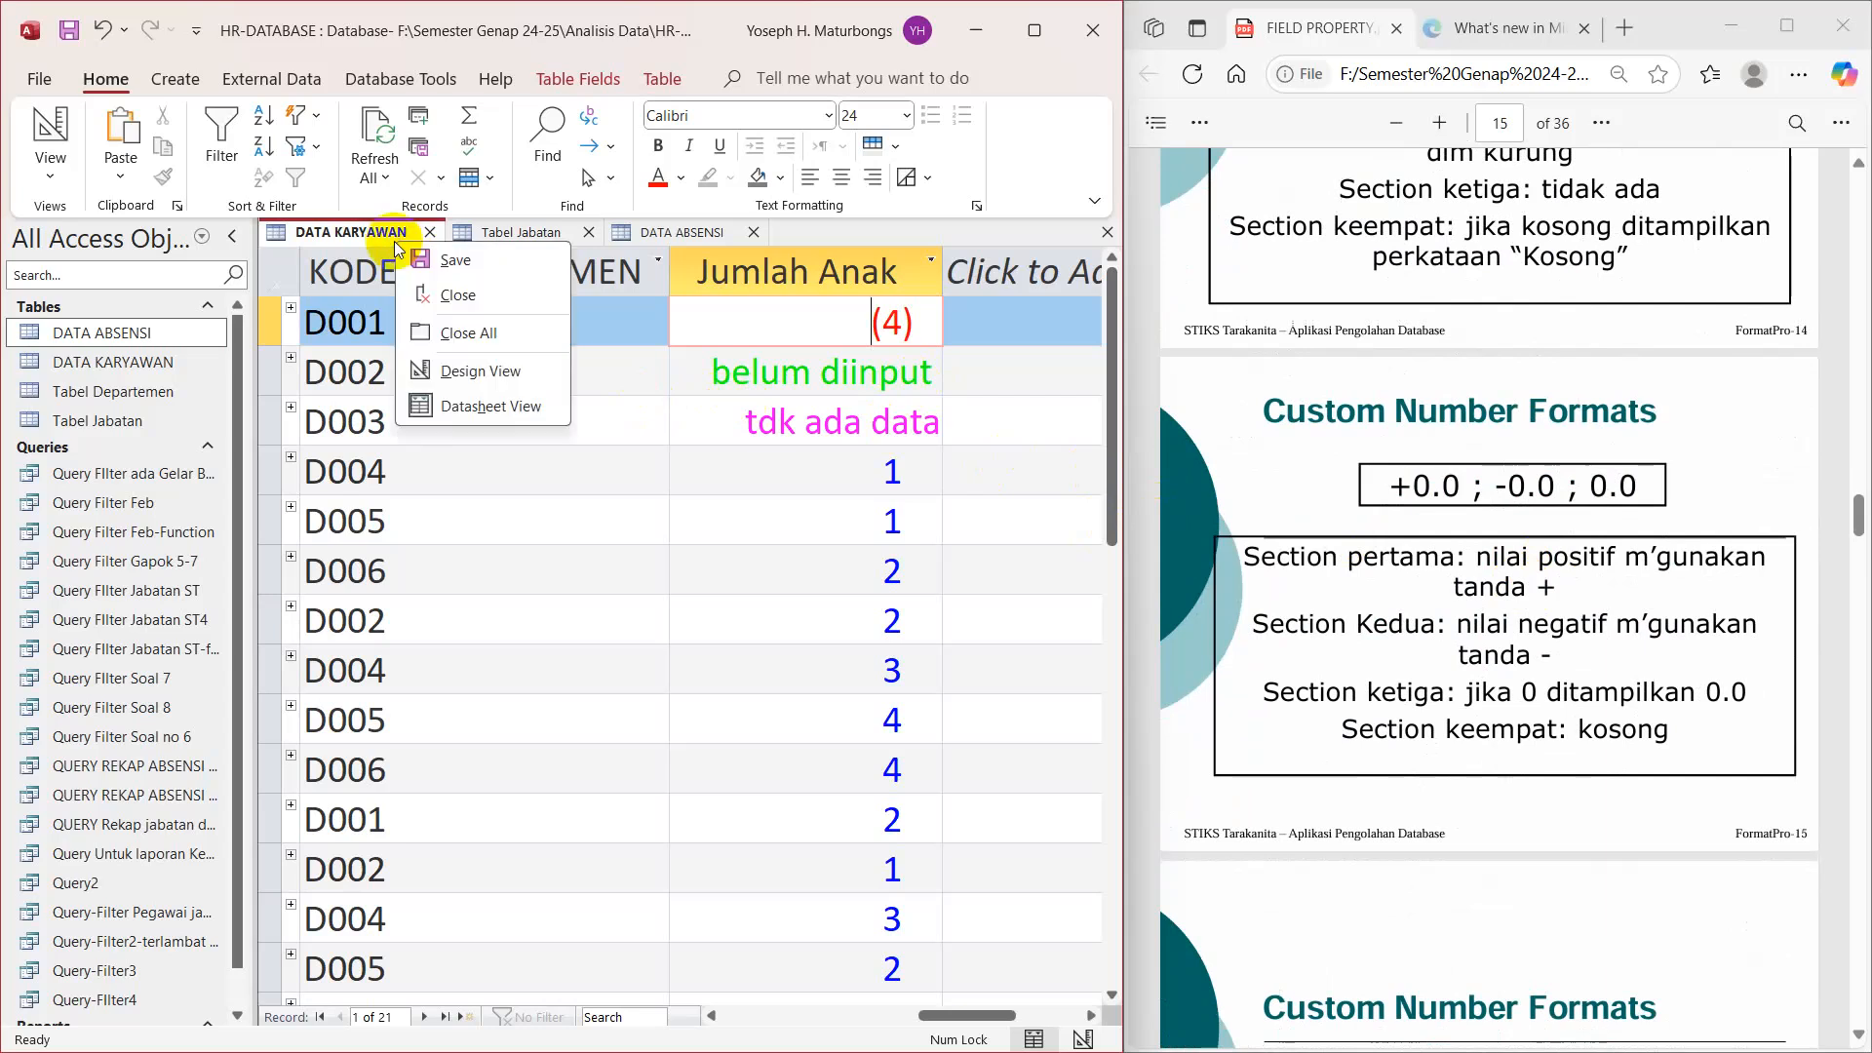
left_click(478, 372)
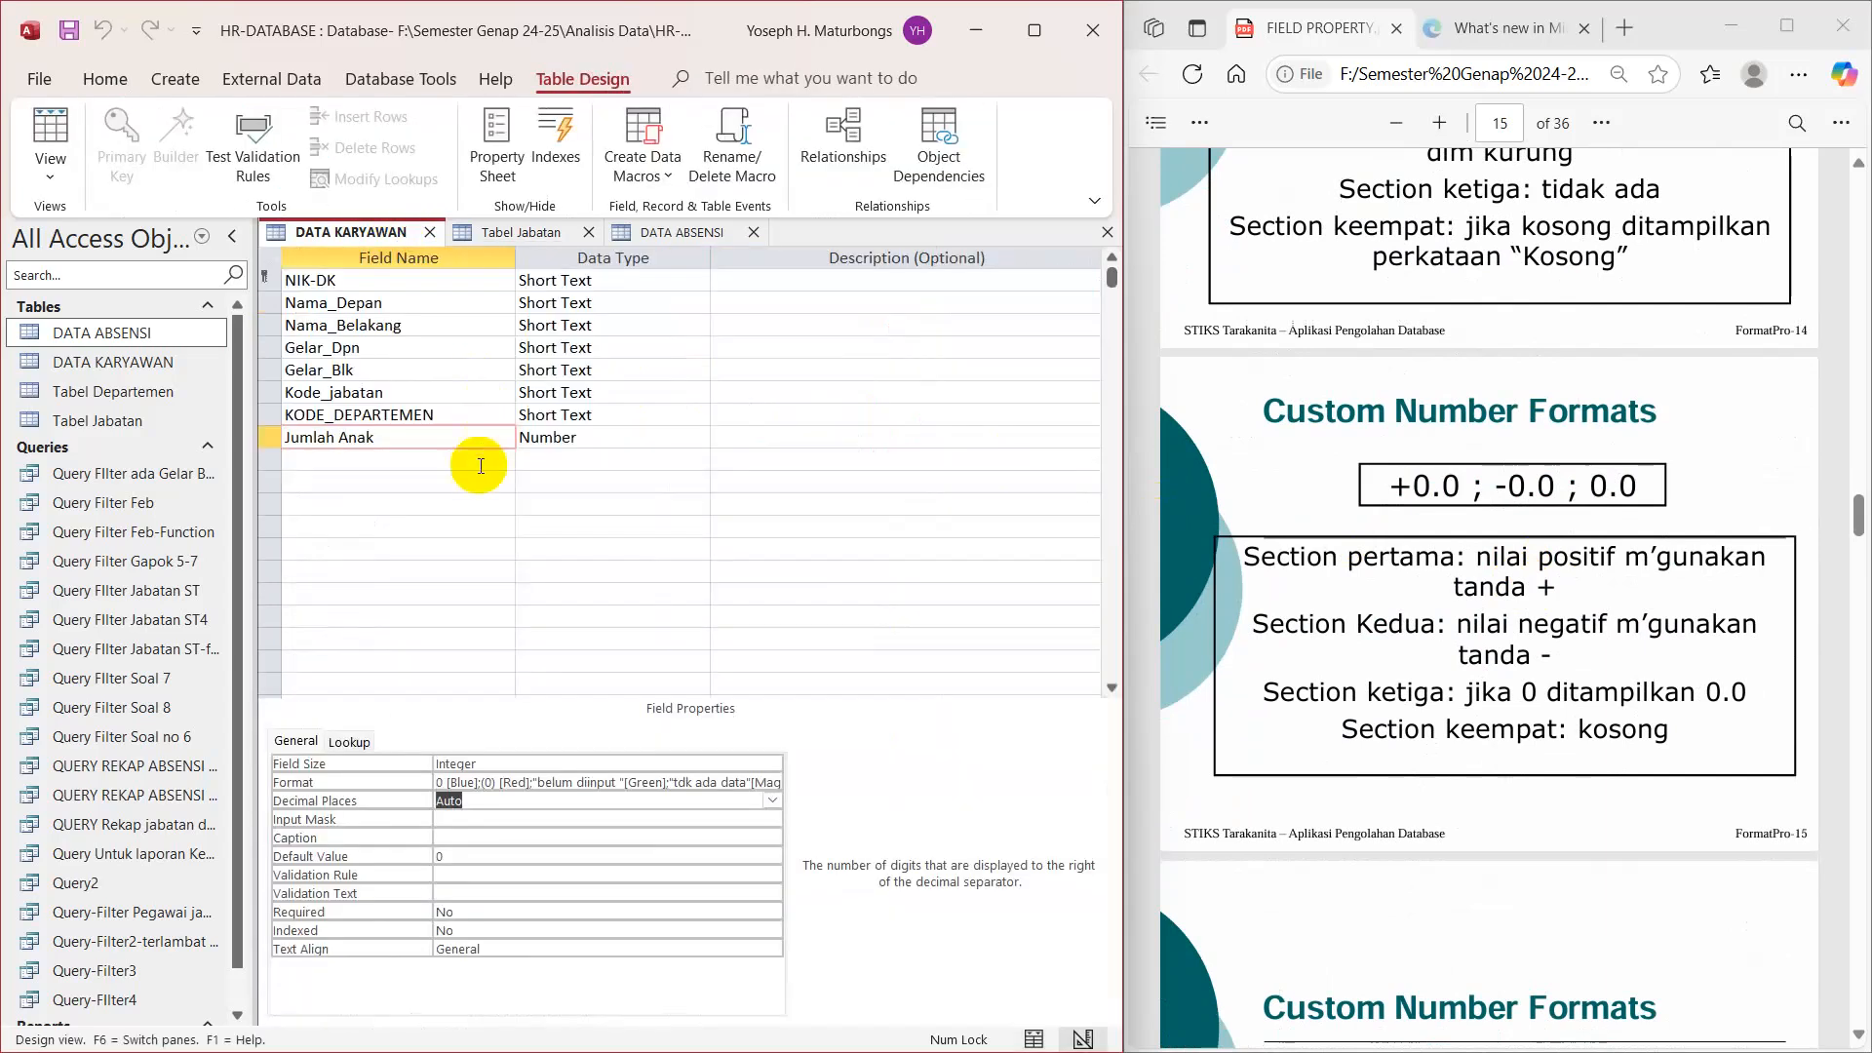
Step: Open the Jumlah Anak field's Format in the Zoom editor and try reducing the custom format to 0 [Blue]
right_click(593, 782)
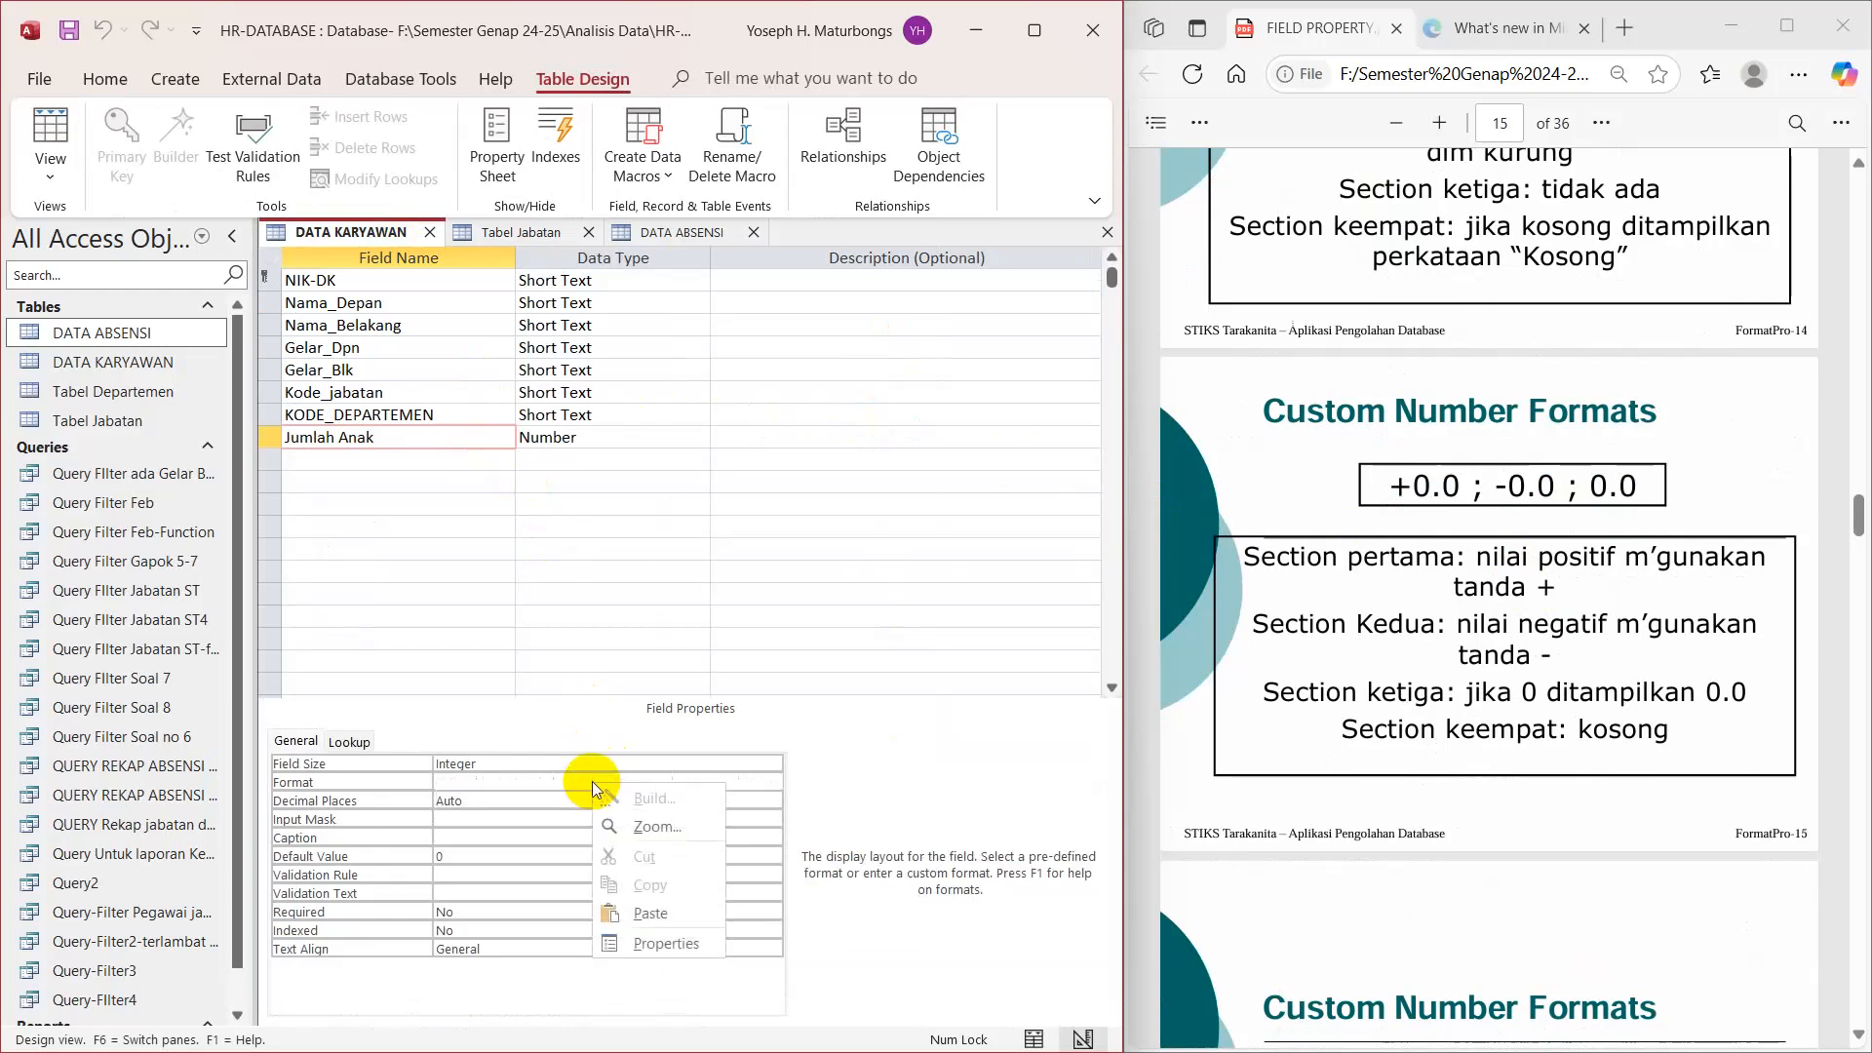
left_click(676, 829)
type("0 [Blue];(0) [Red];\"belum diinput \"[Green];\"tdk ada data\"[Magenta]")
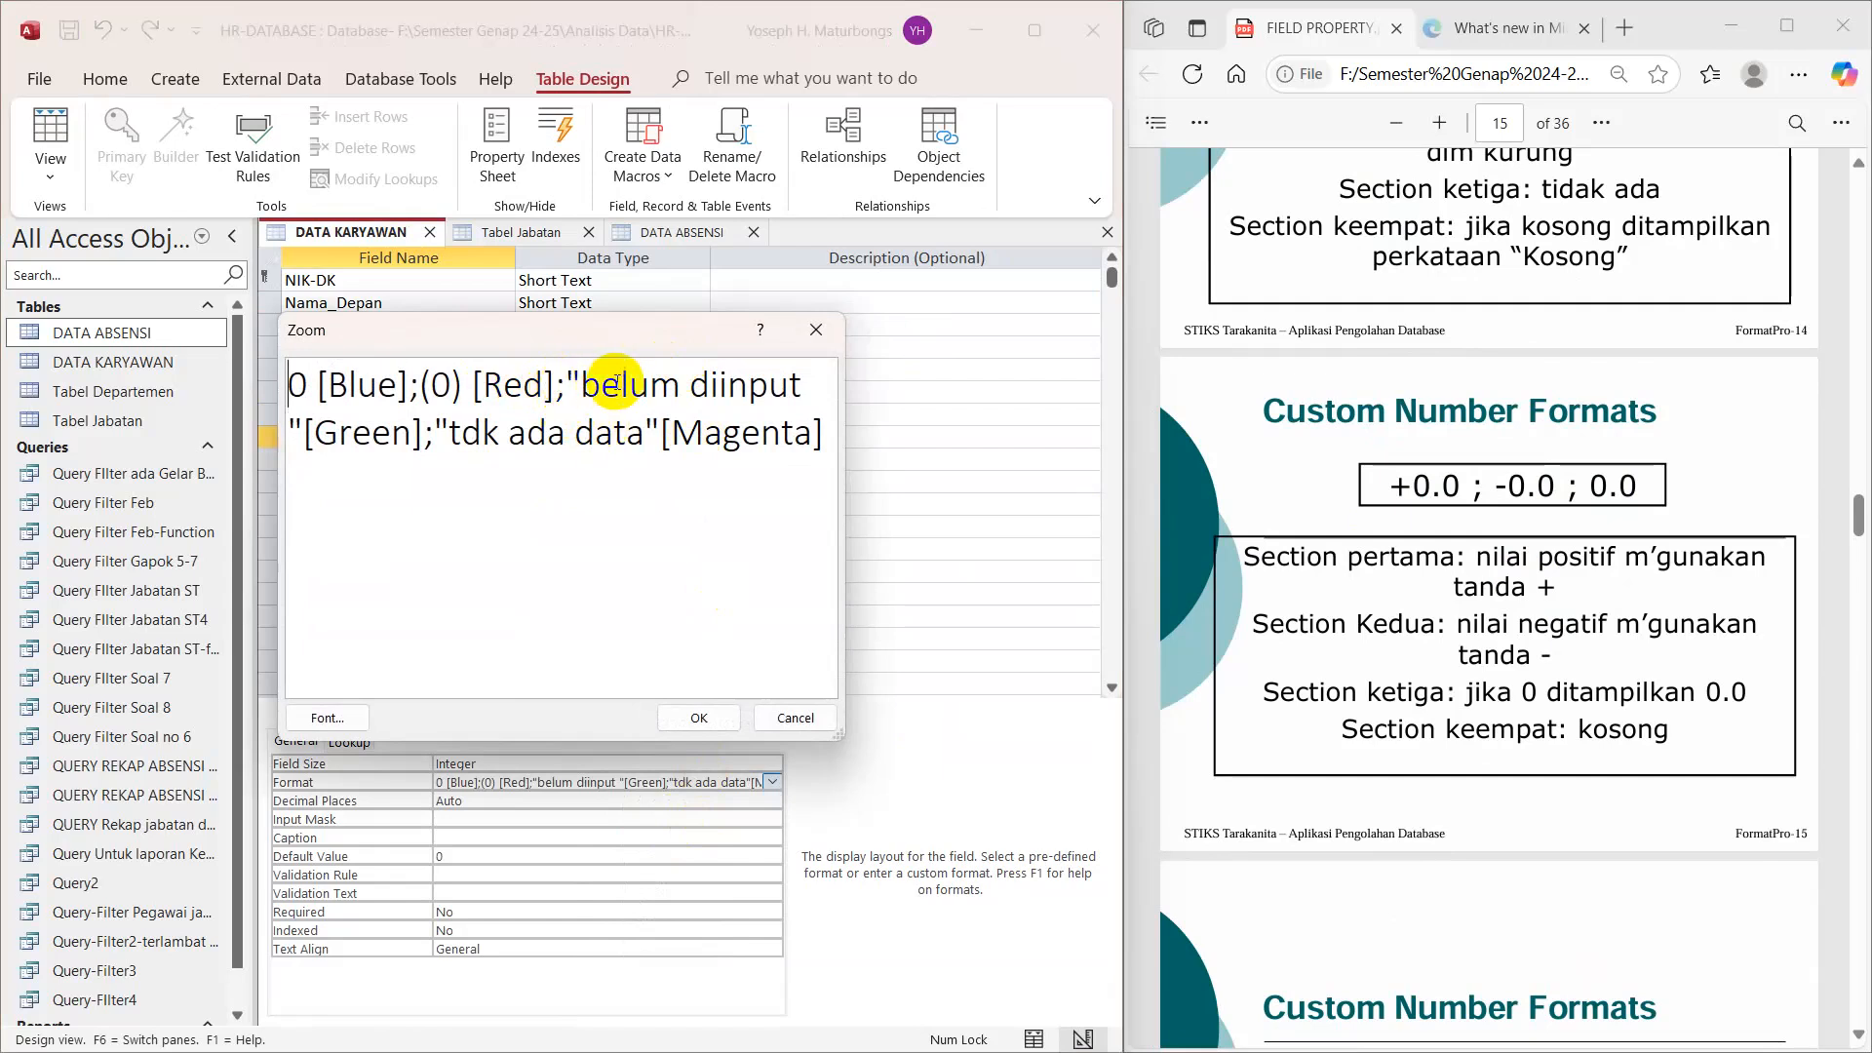
left_click_drag(566, 382, 429, 436)
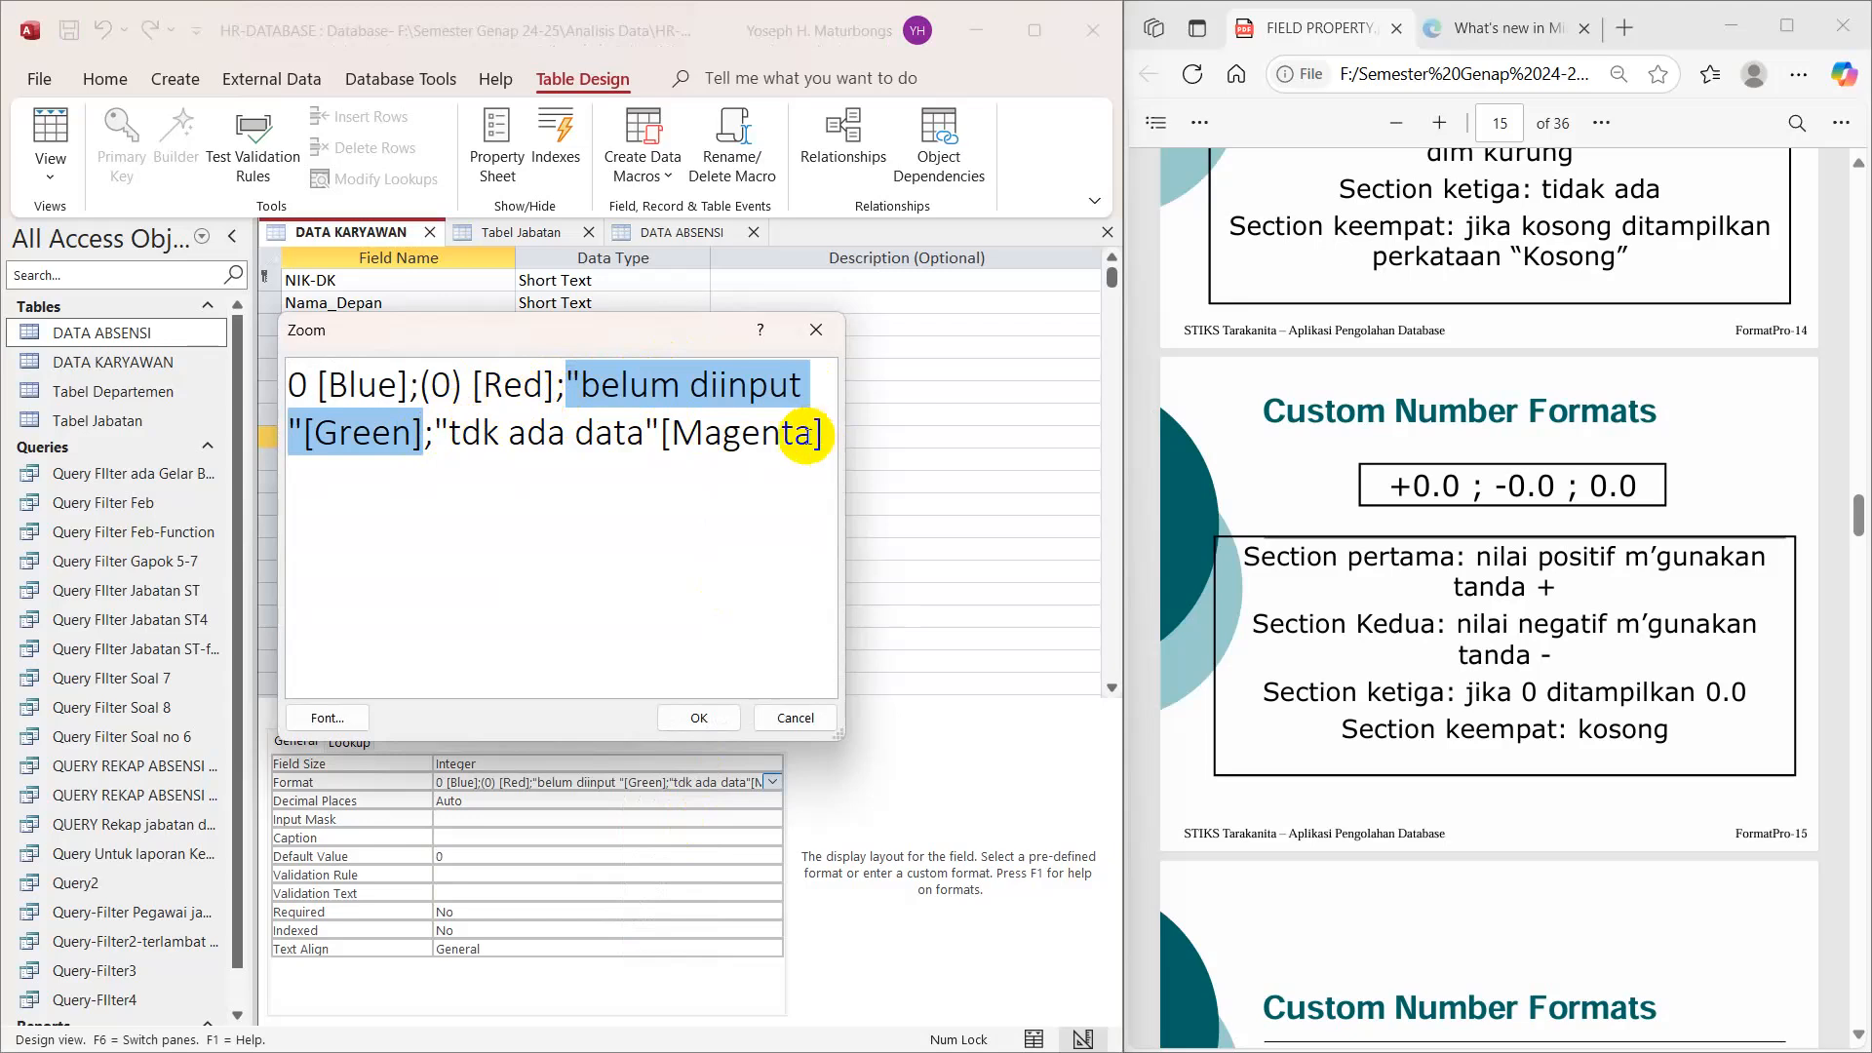
left_click_drag(573, 378, 822, 443)
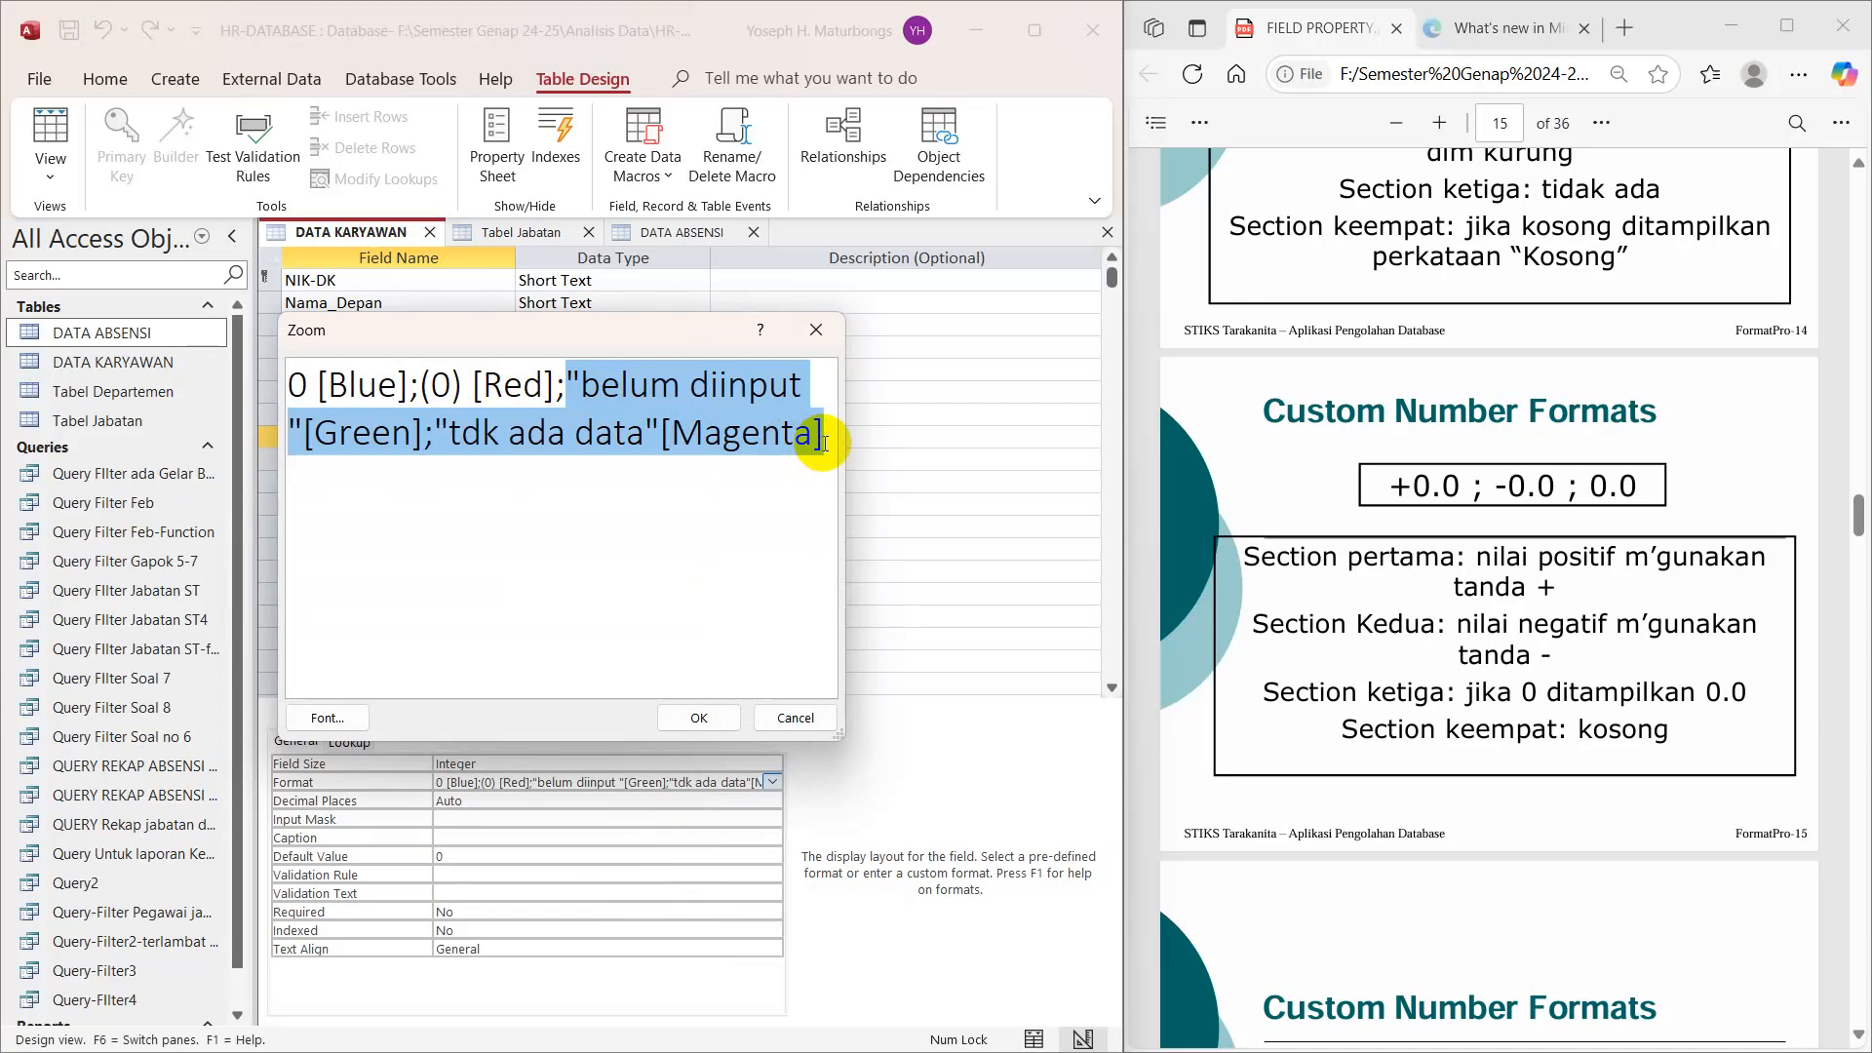
key("BackSpace")
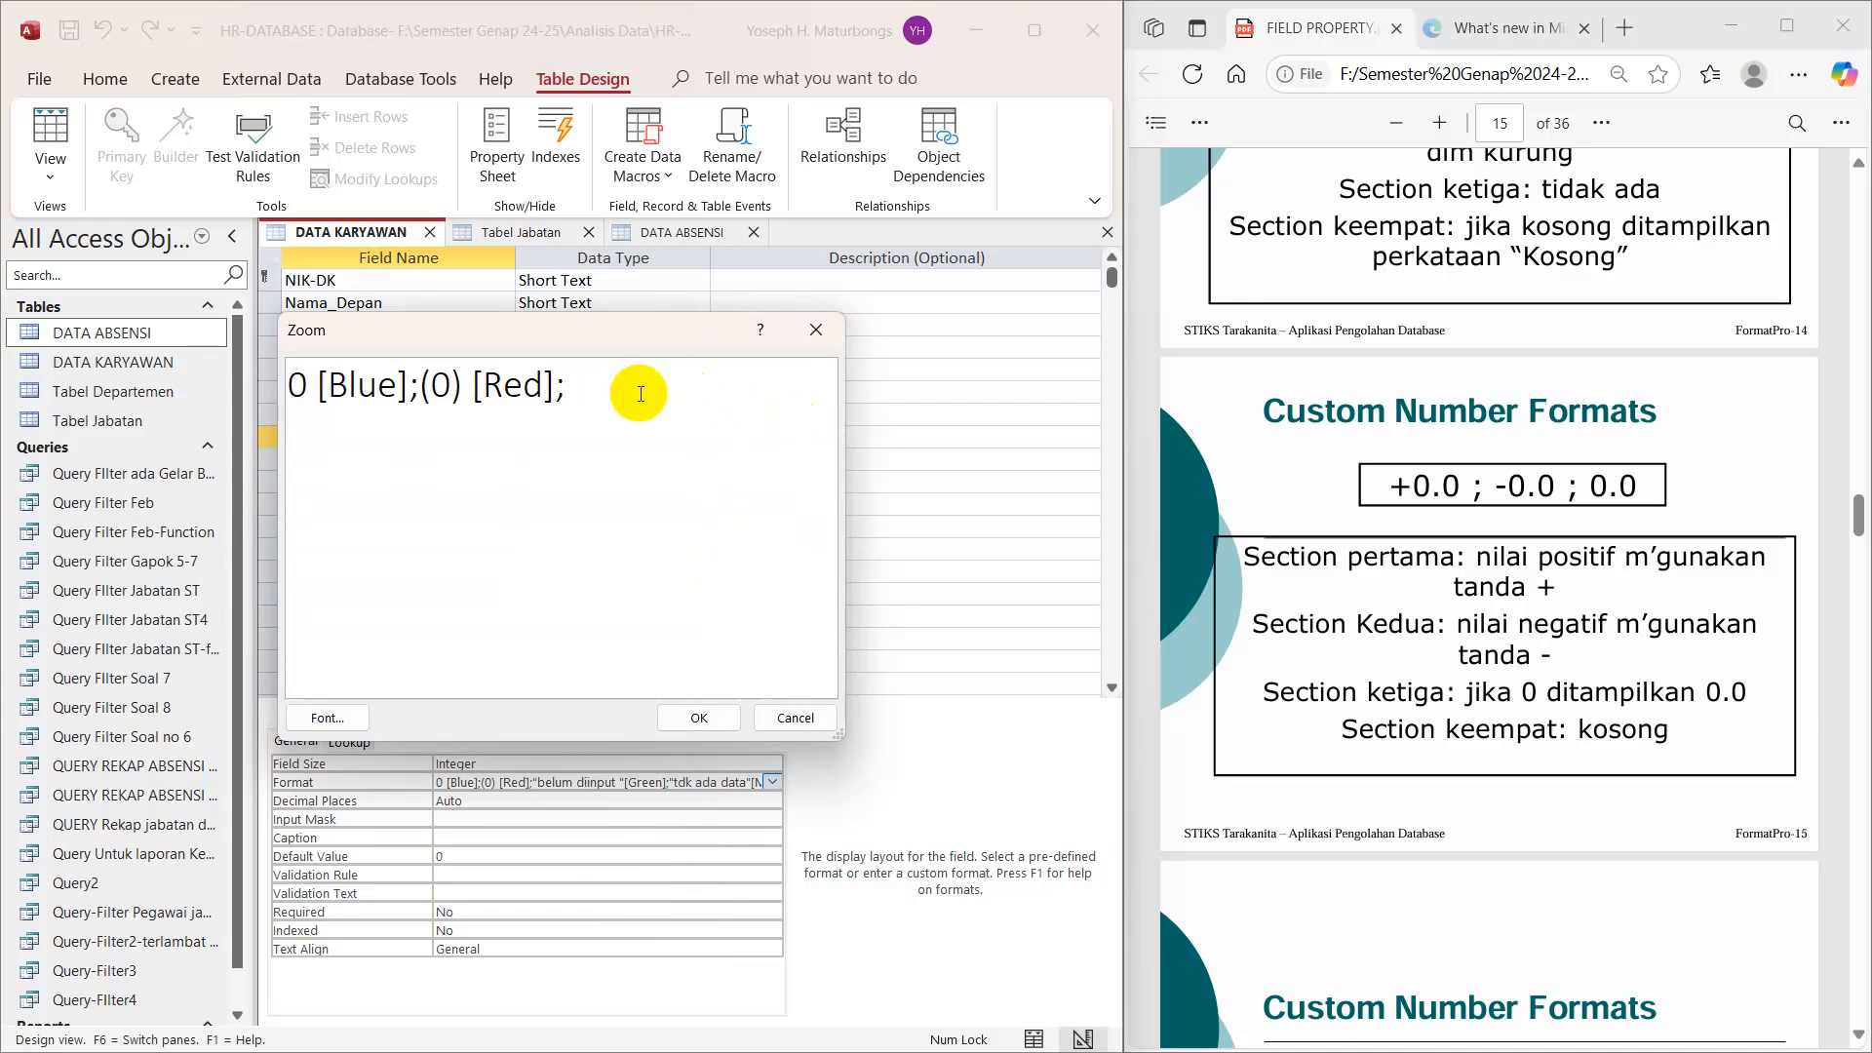
key("BackSpace")
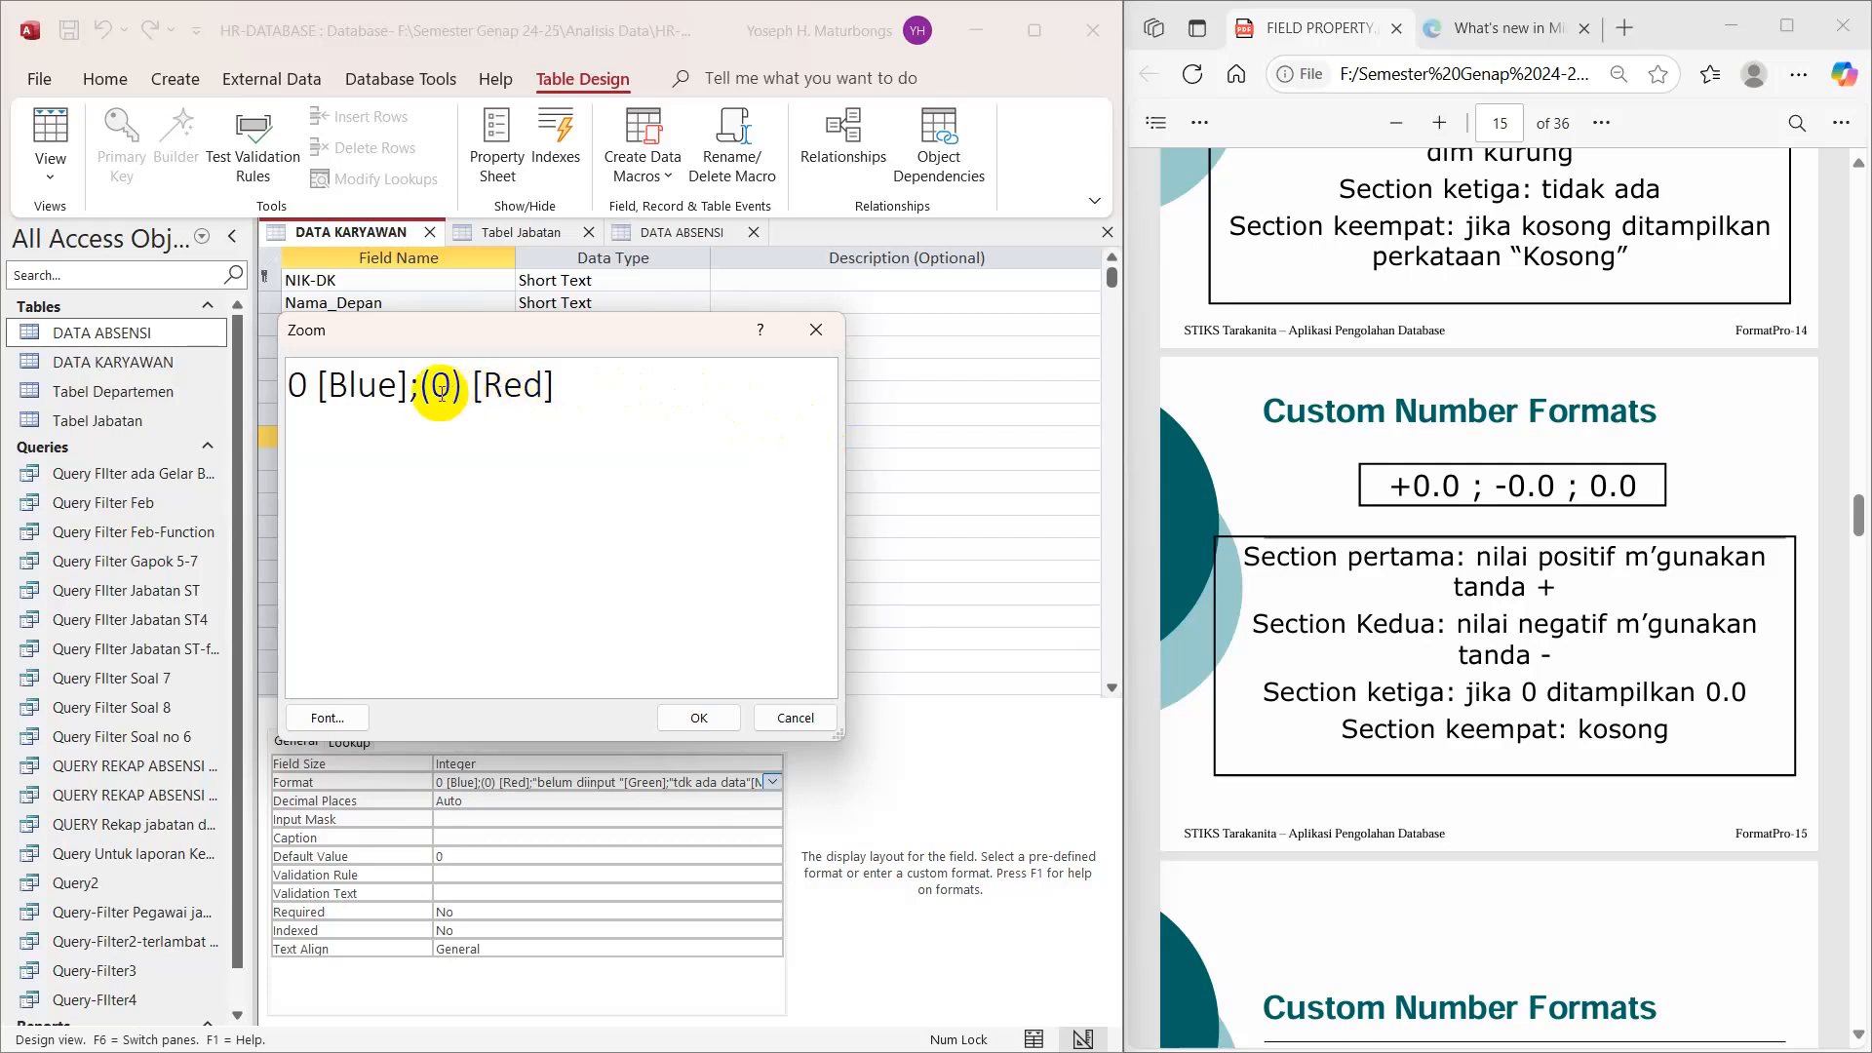
left_click_drag(407, 388, 568, 389)
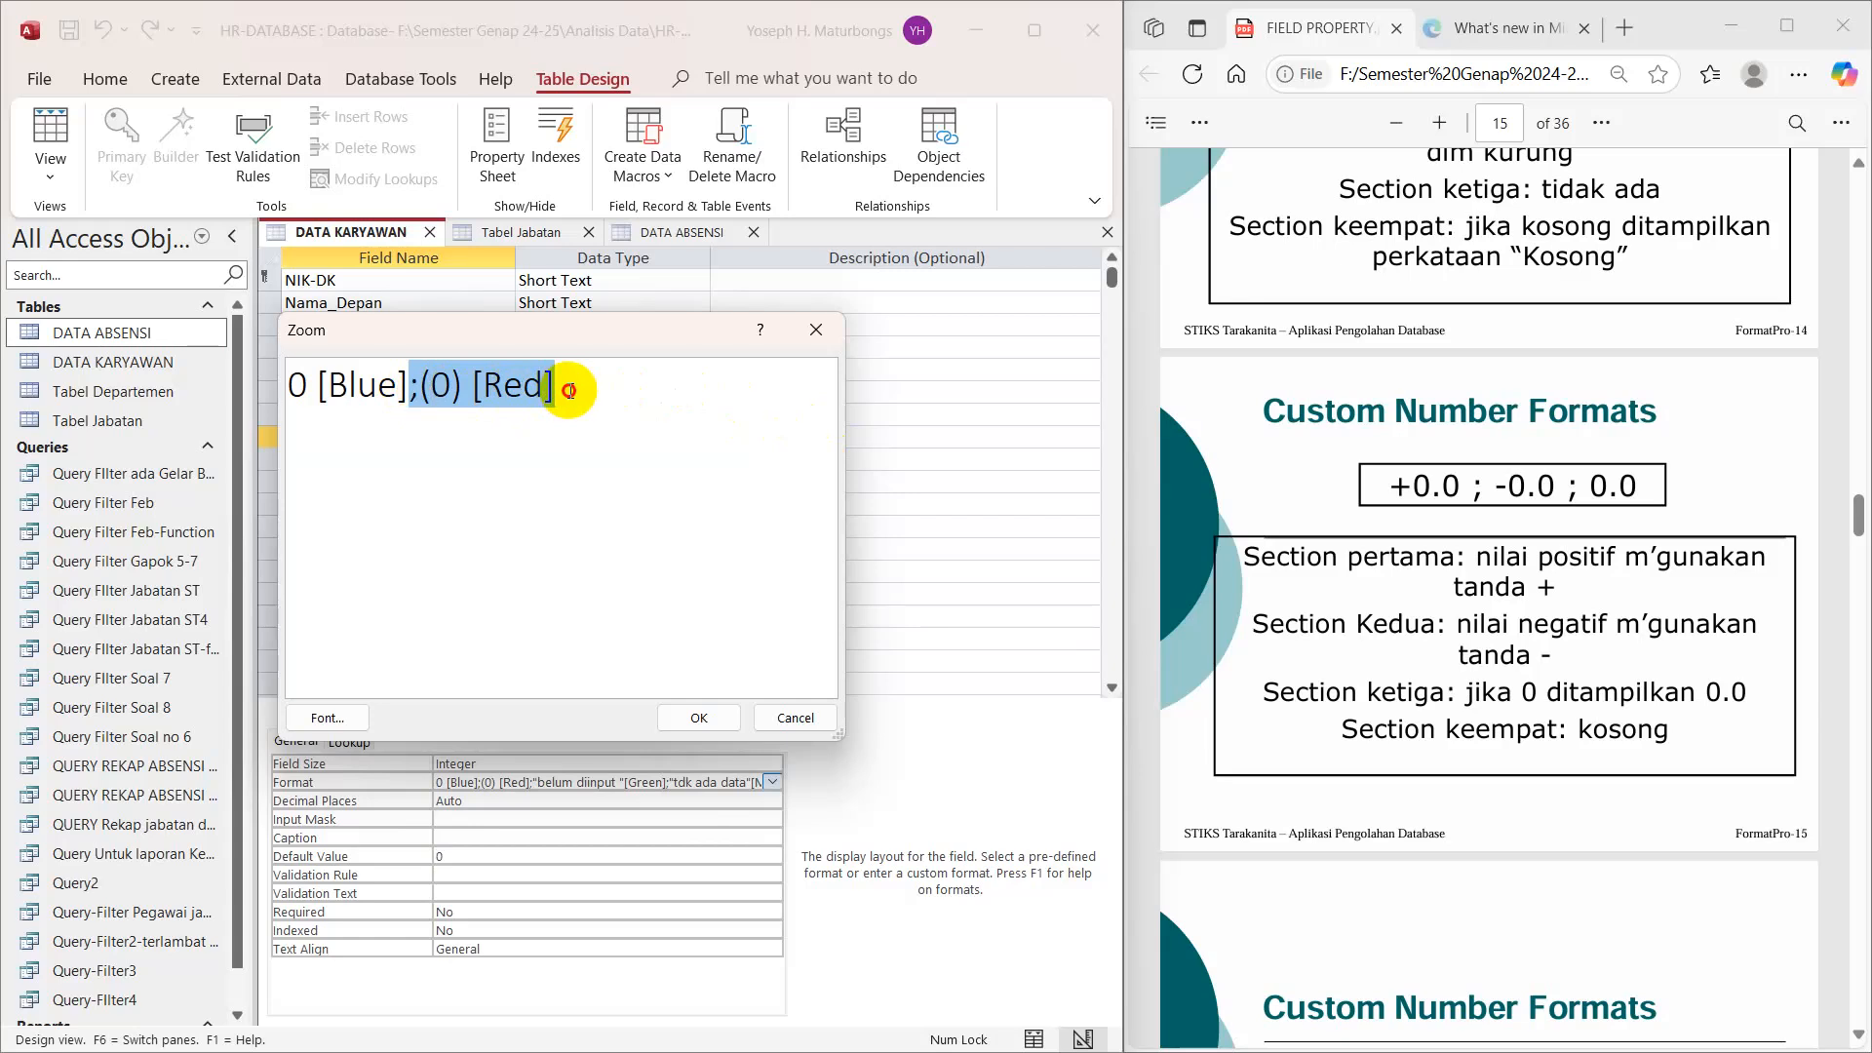
key("BackSpace")
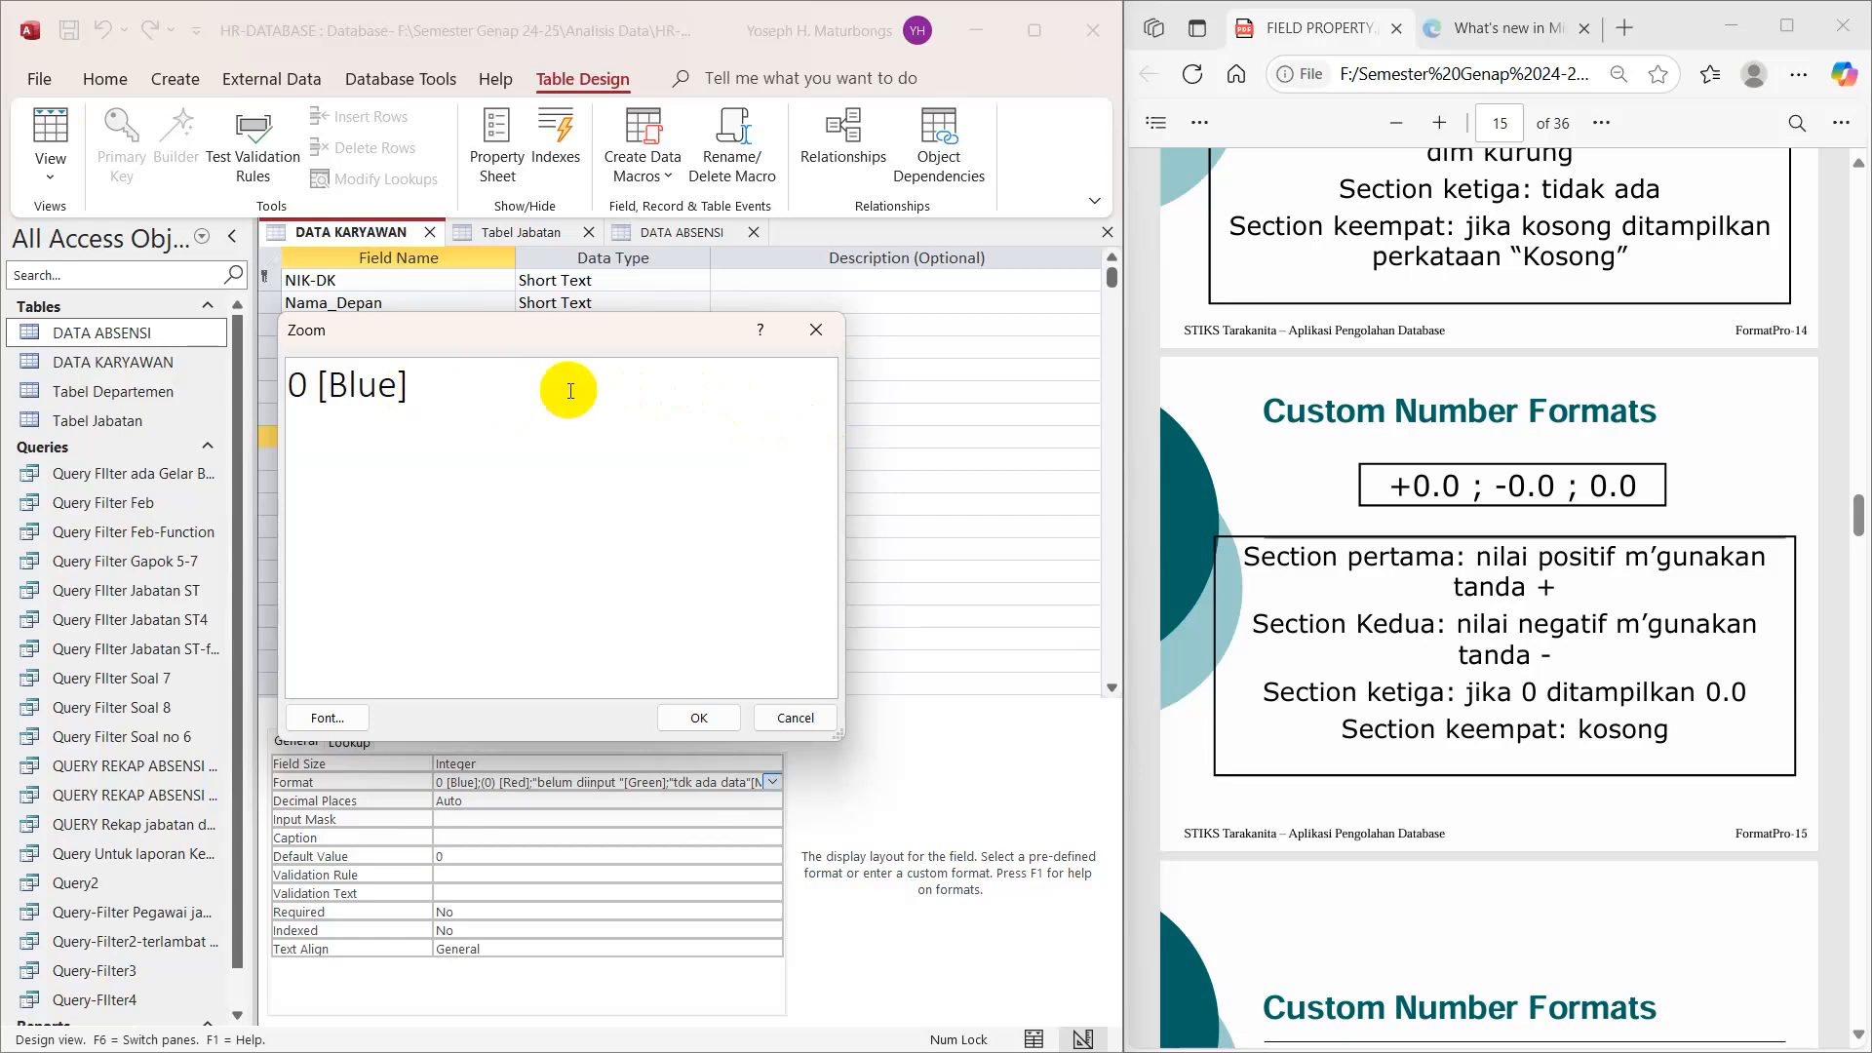
Step: Try appending ;; section separators after 0 [Blue] in the Jumlah Anak format, and discard the edits
double_click(353, 390)
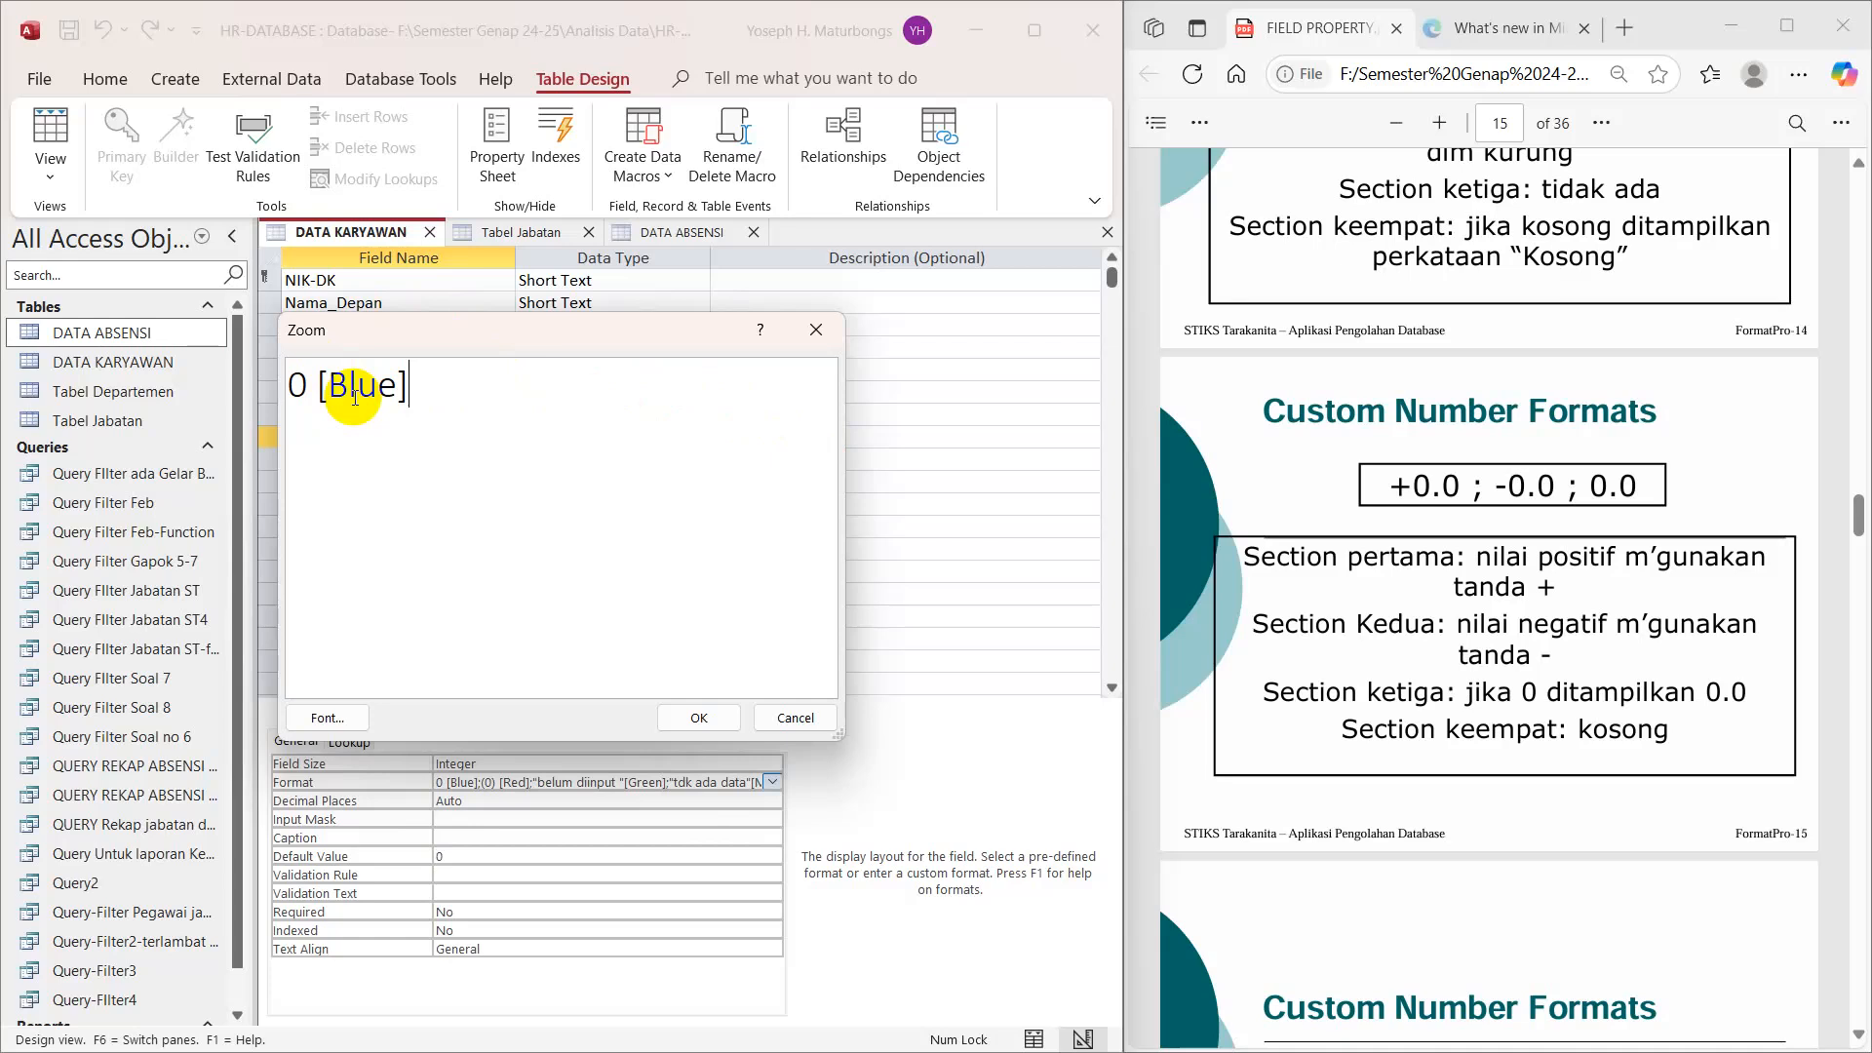
type(";;")
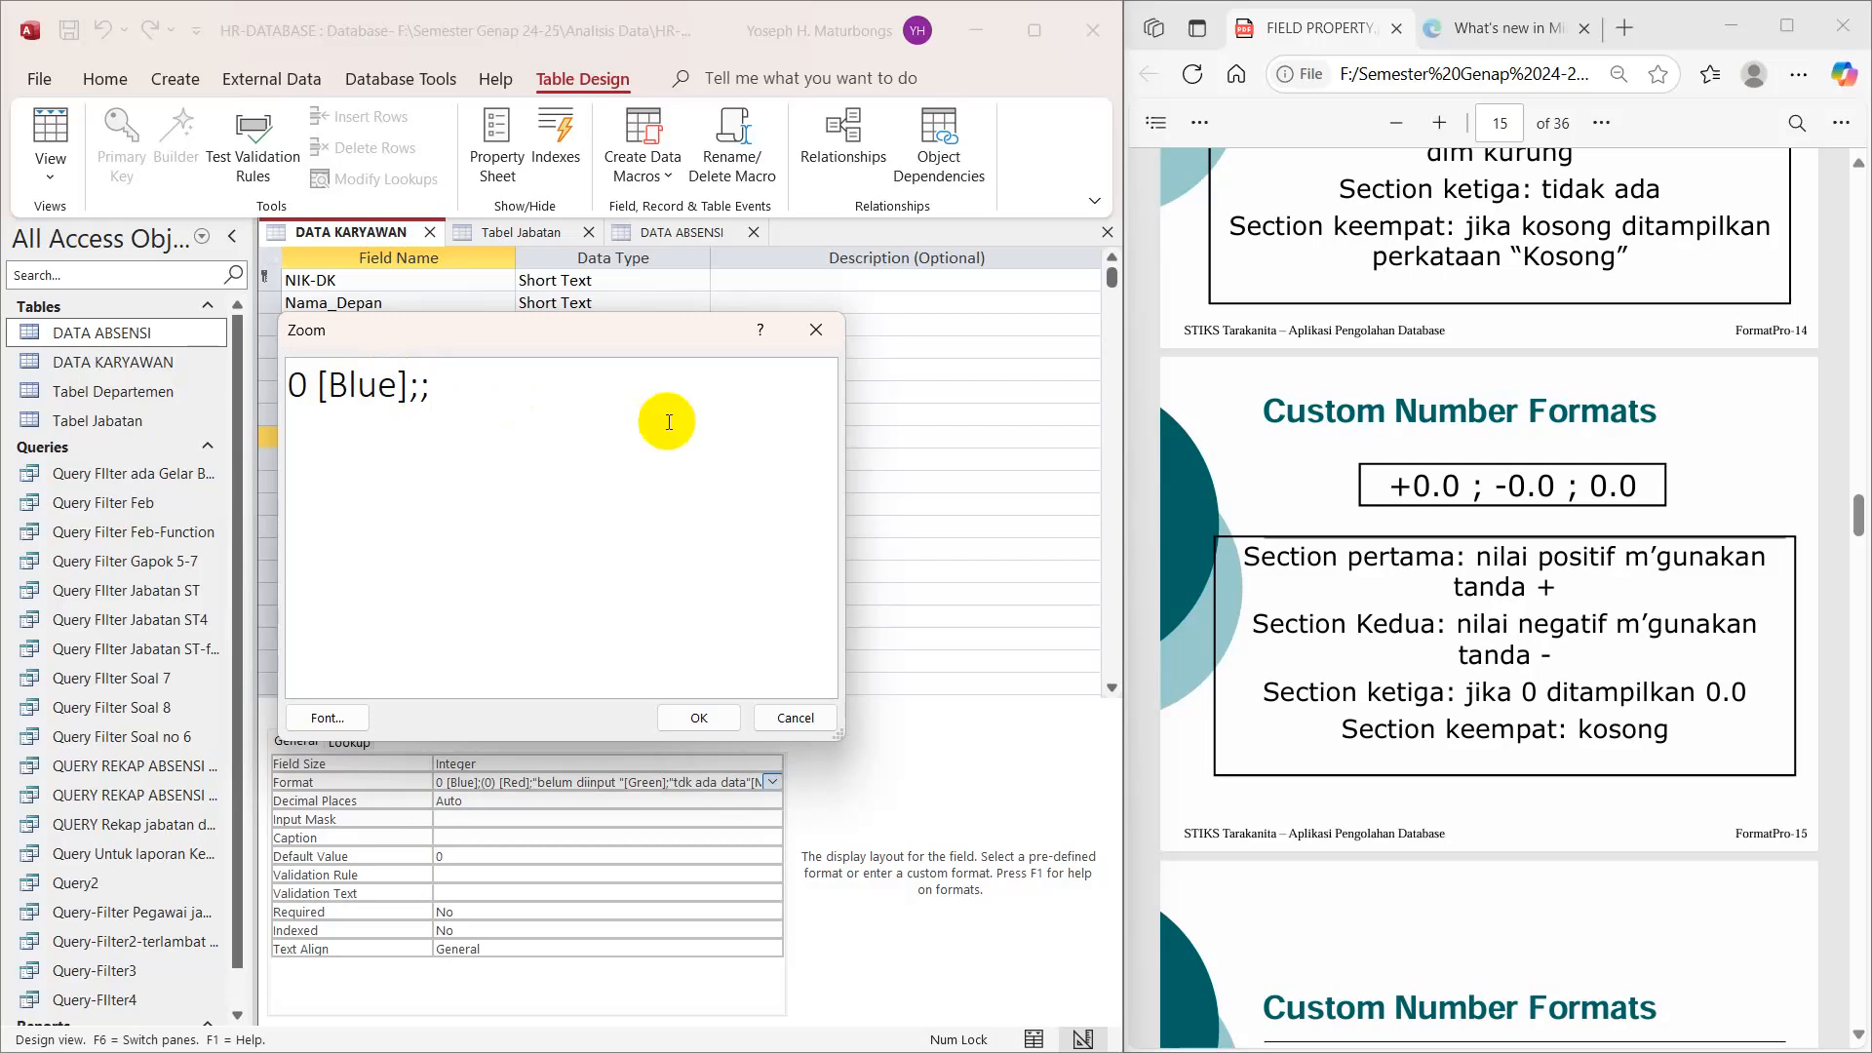
type(".....;.....")
left_click(786, 717)
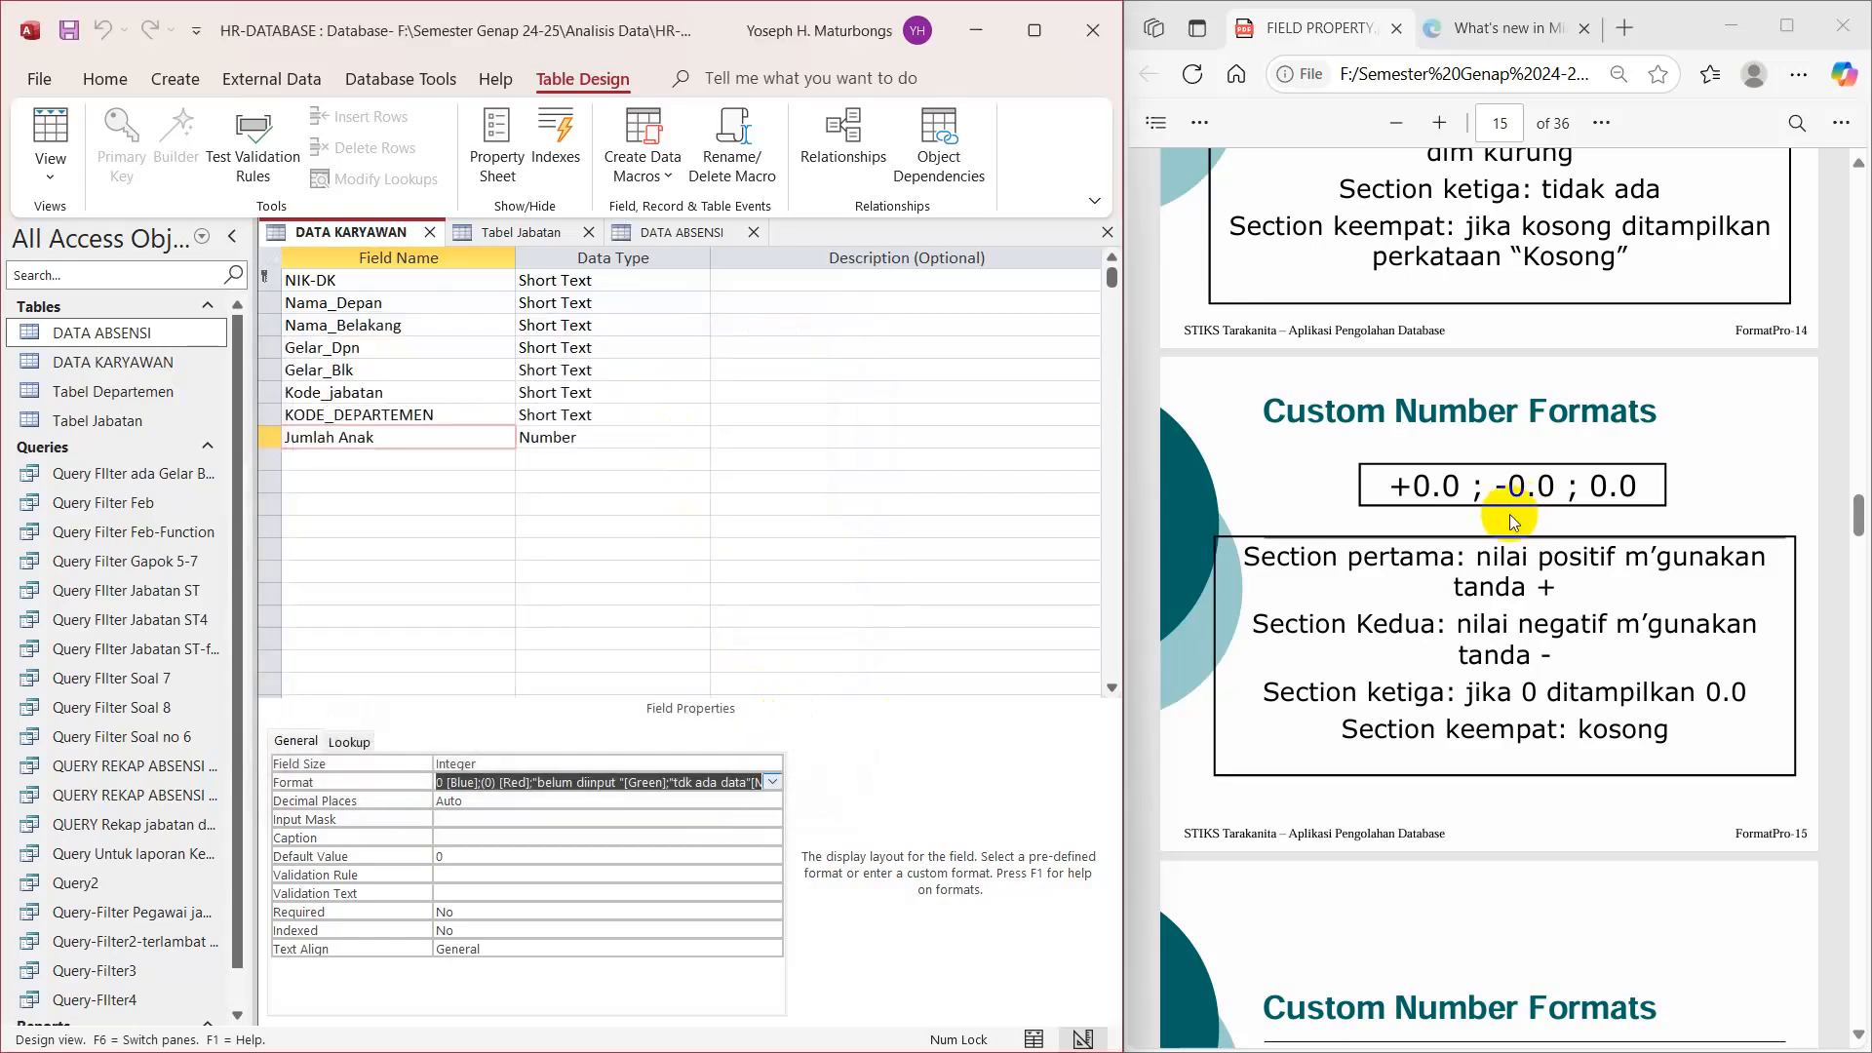
Step: Bring up the PDF's predefined date/time format slide and open the DATA ABSENSI table in Design View
scroll(1514, 526, "down", 10)
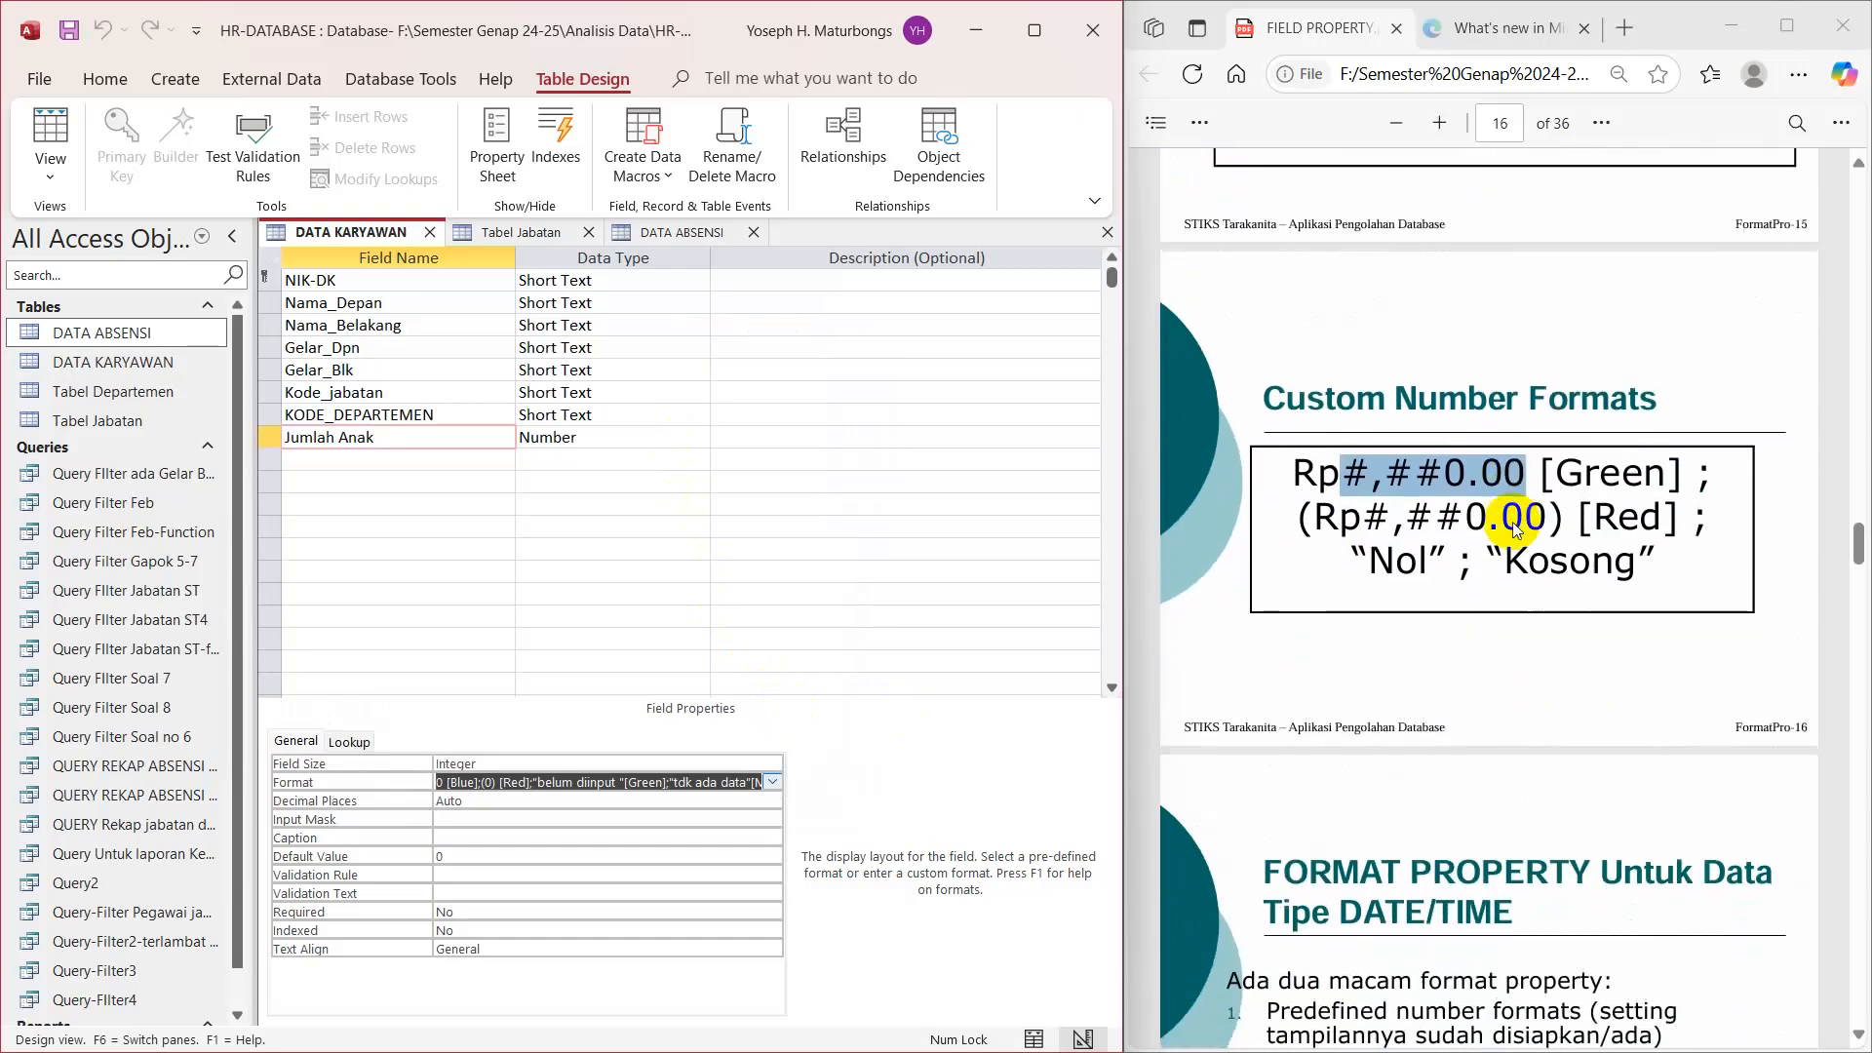
scroll(1512, 523, "down", 1)
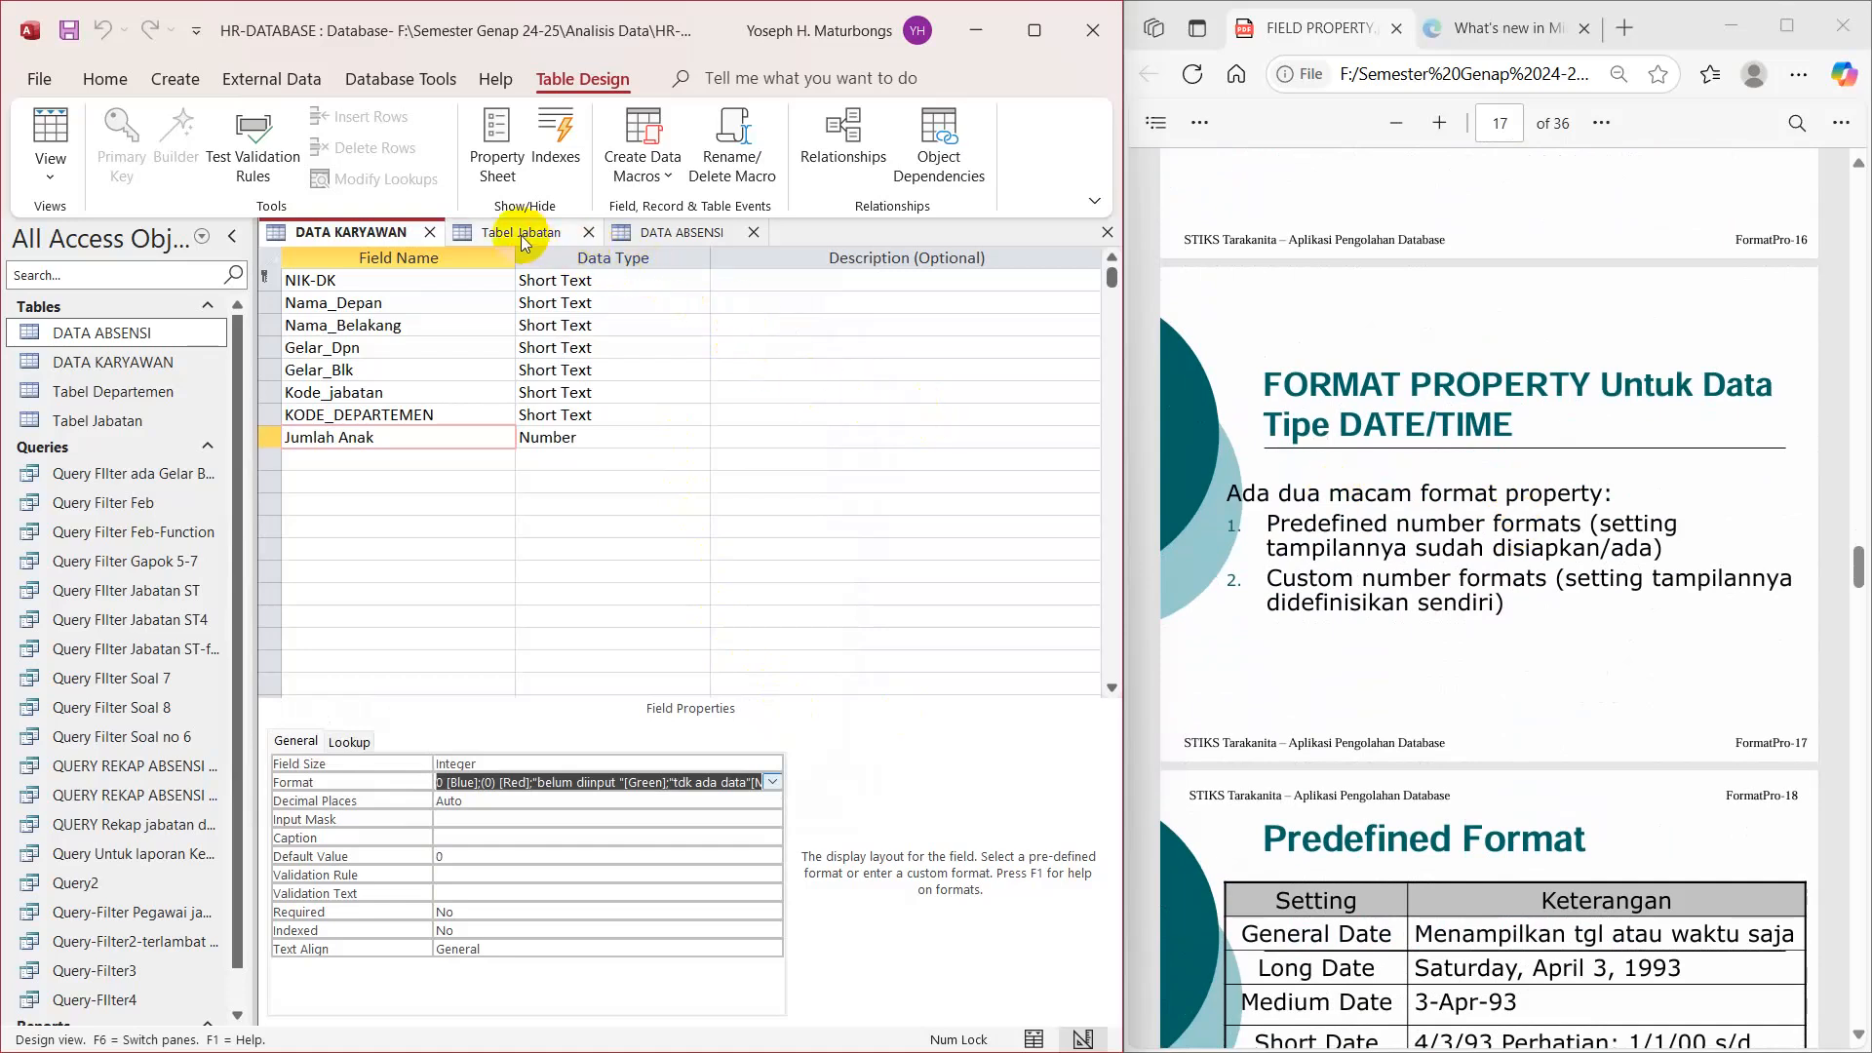
left_click(675, 234)
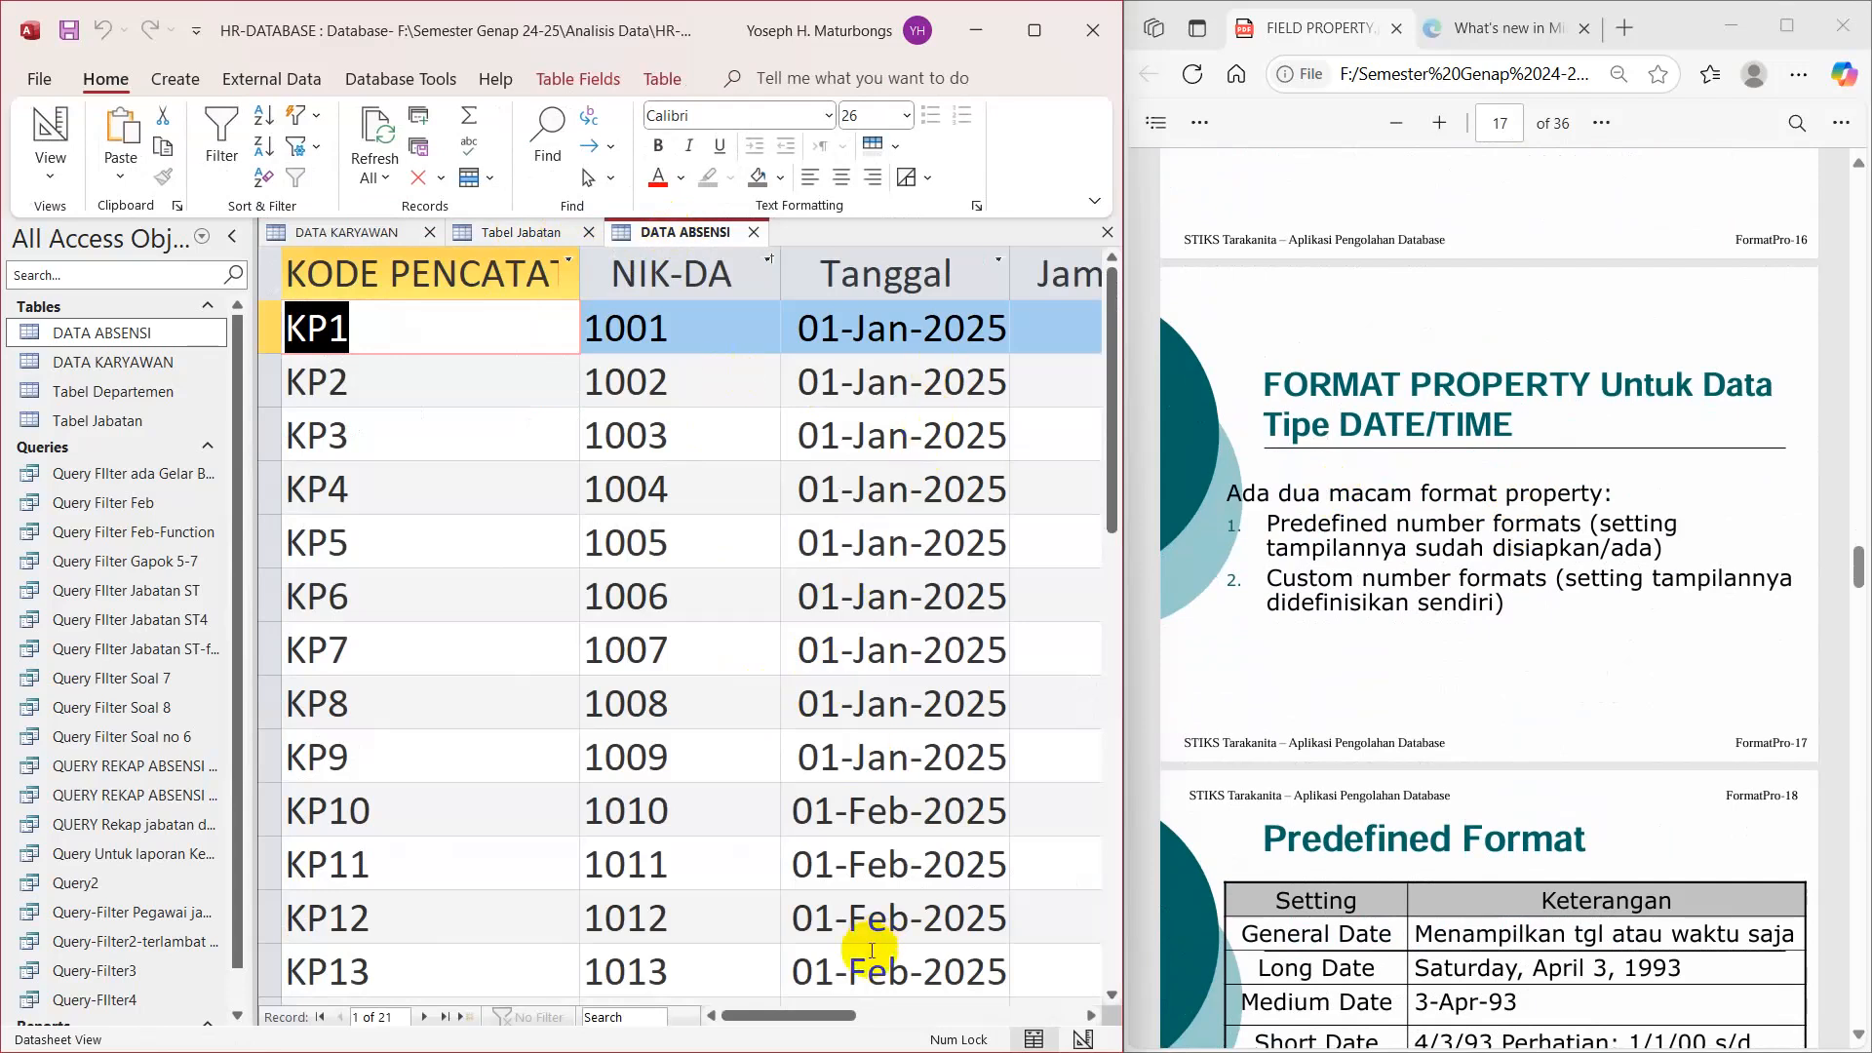
left_click_drag(815, 1015, 905, 1015)
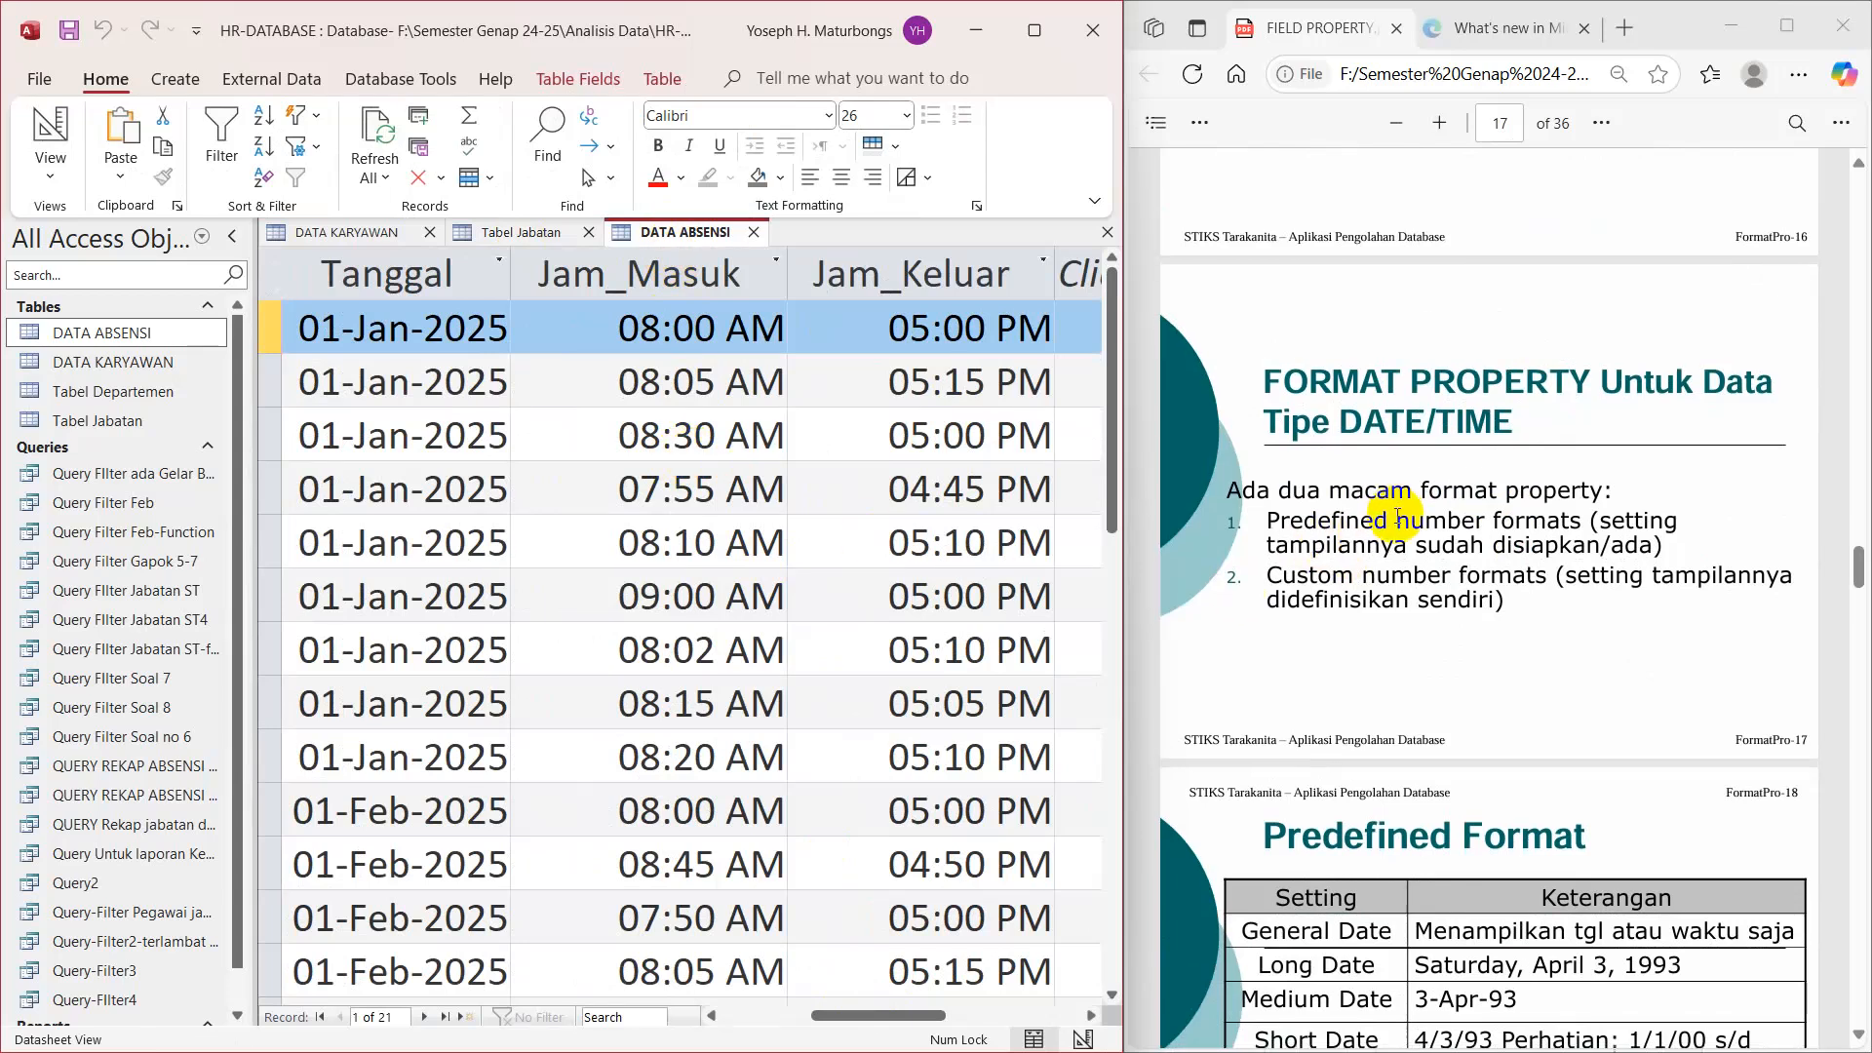
scroll(1397, 517, "down", 3)
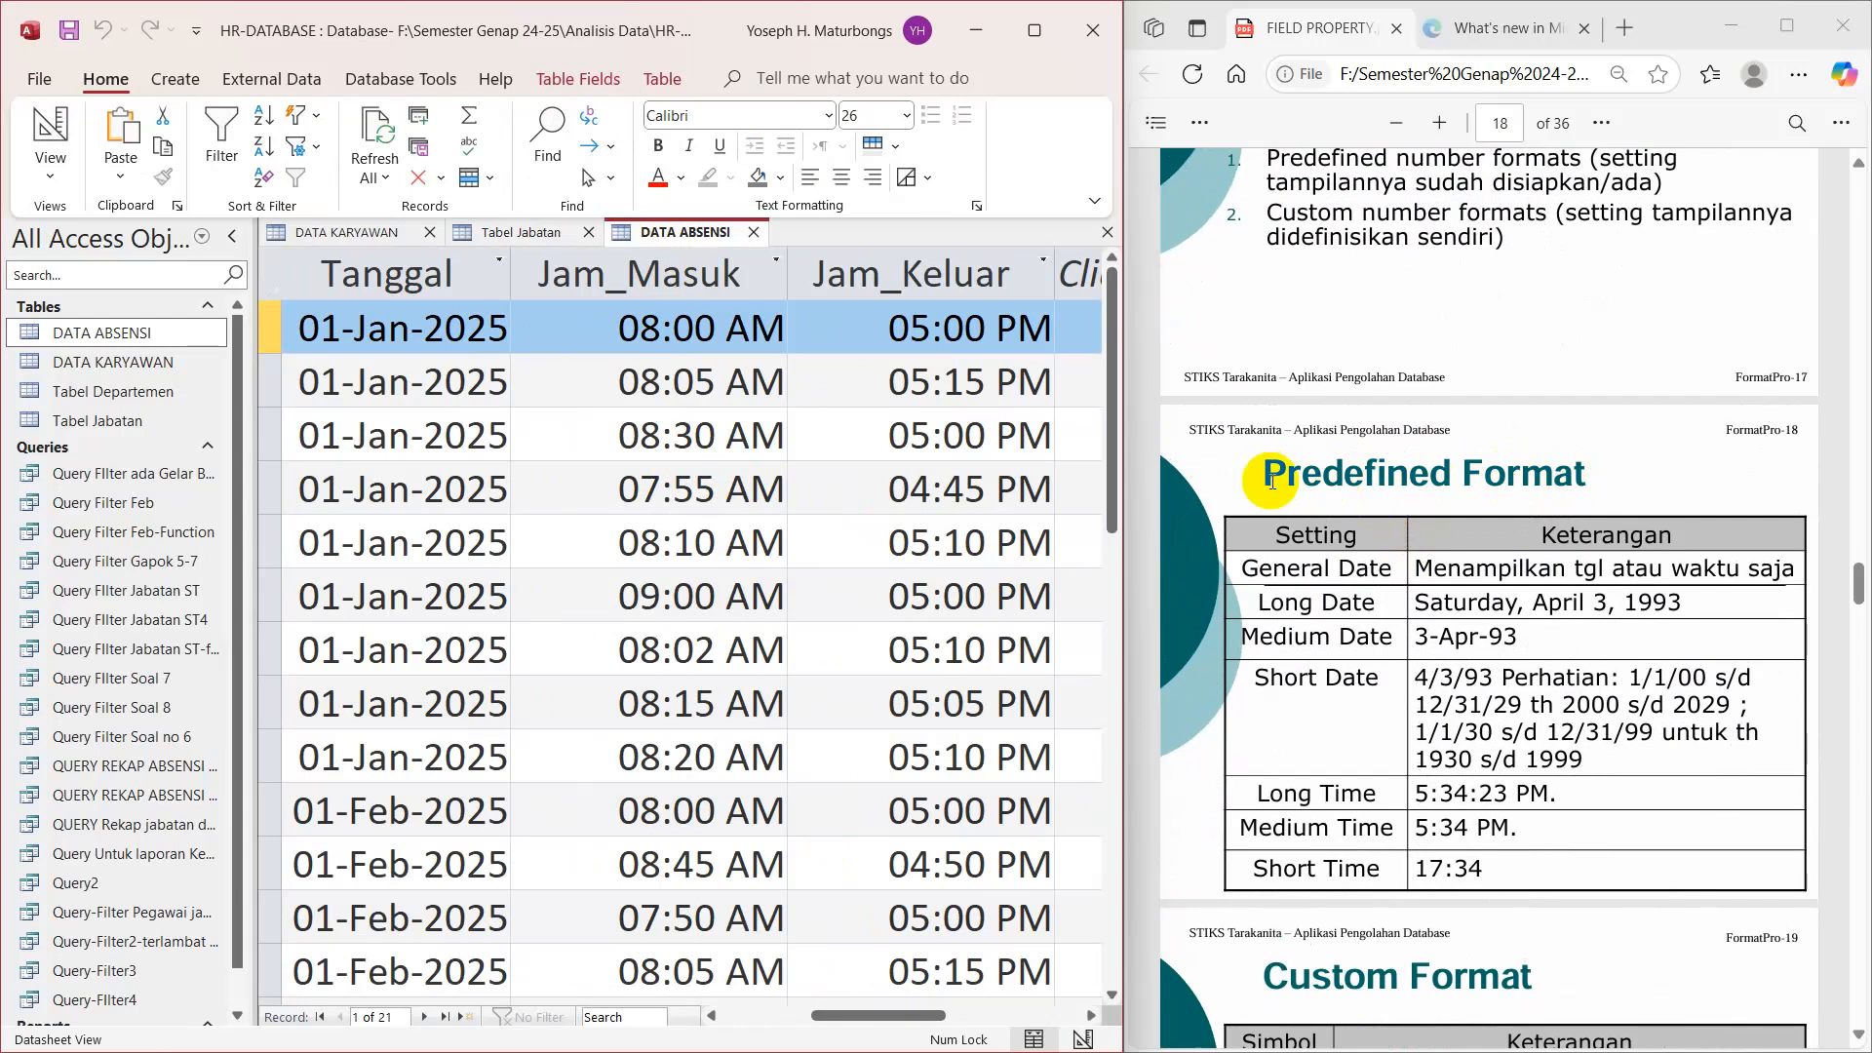
right_click(668, 234)
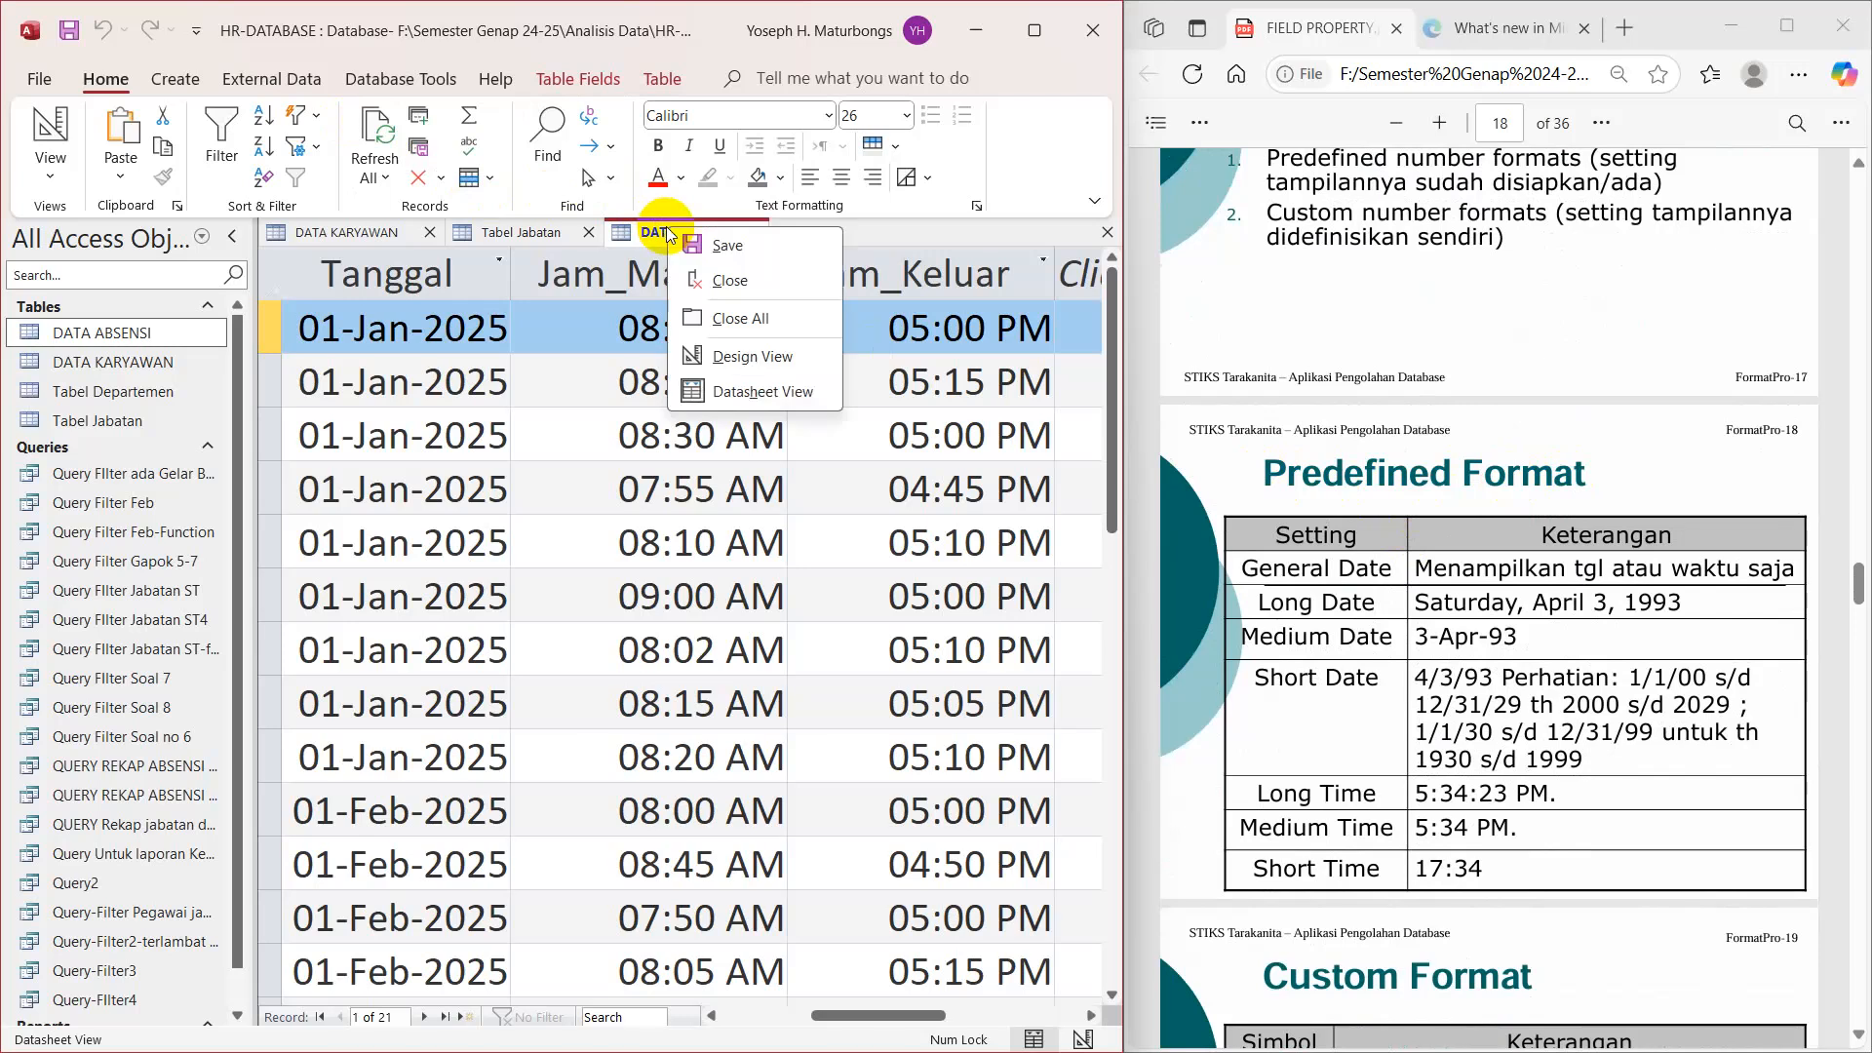
left_click(752, 356)
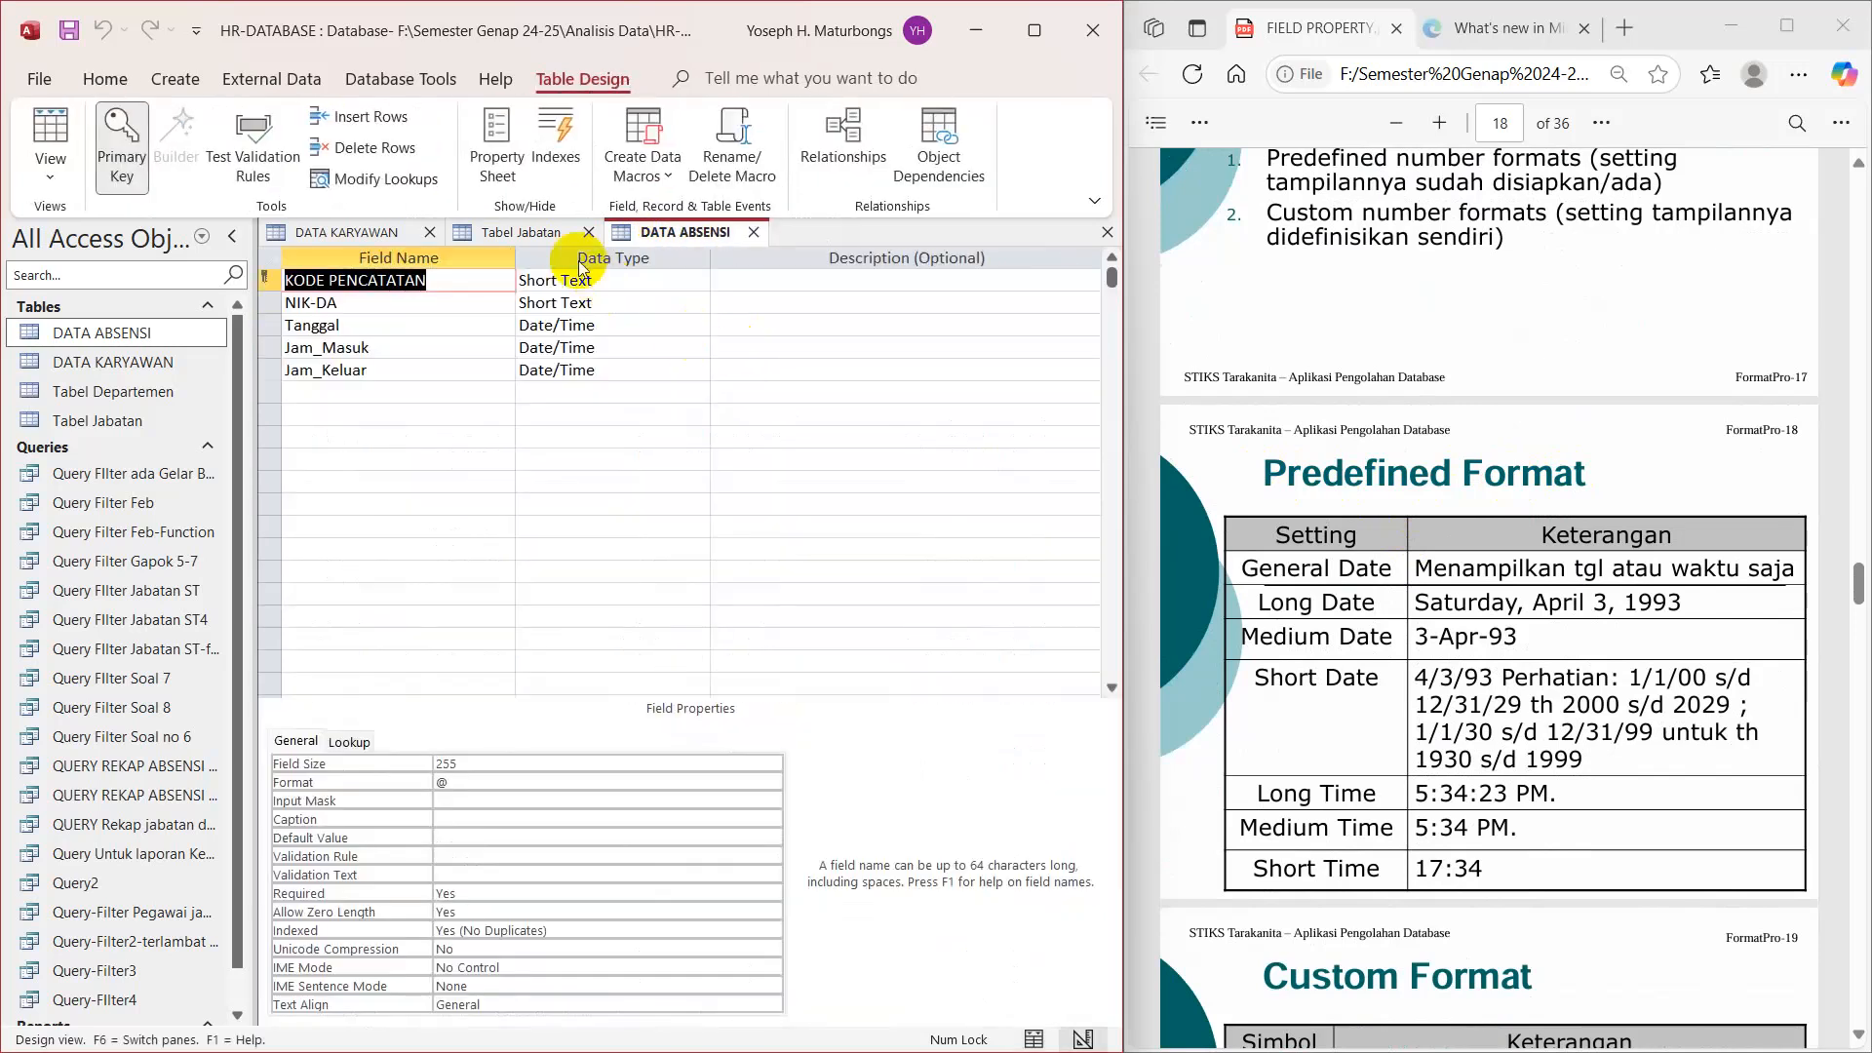
Step: Examine the predefined date and time formats offered for the Tanggal field's Format property without choosing one
left_click(363, 326)
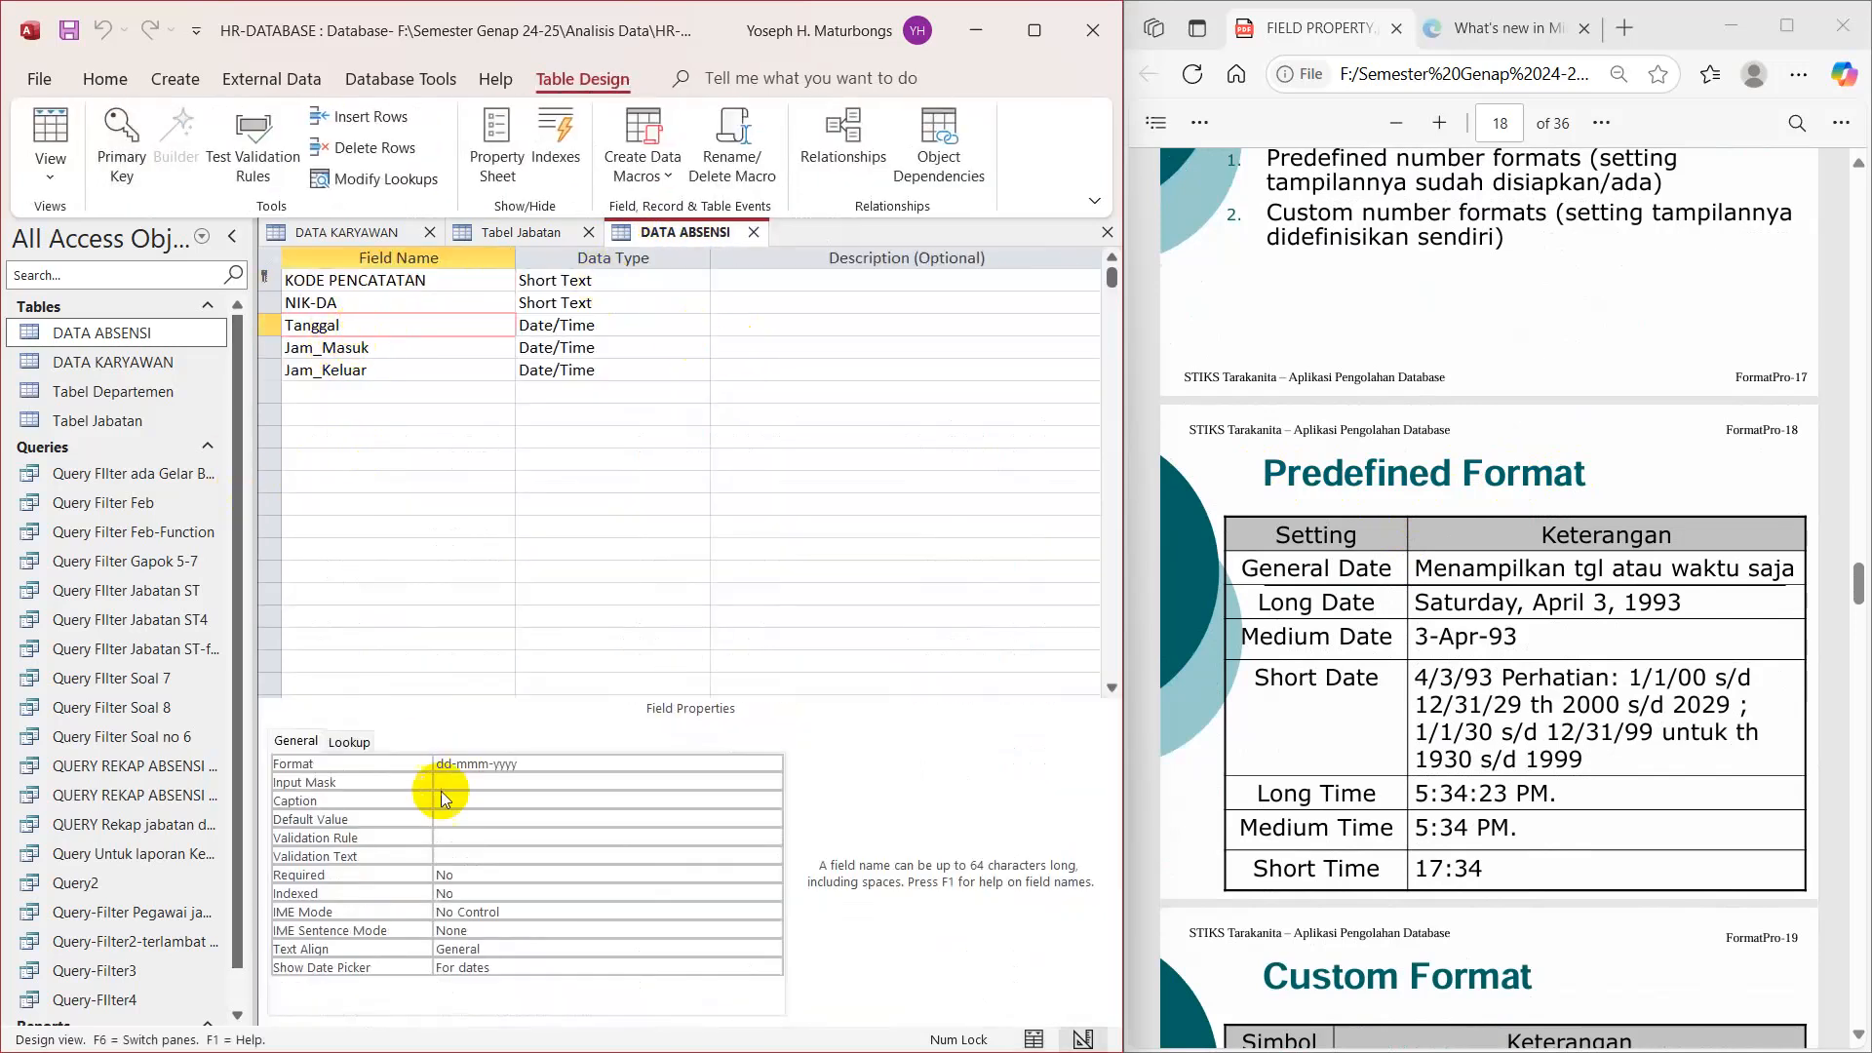
left_click(608, 764)
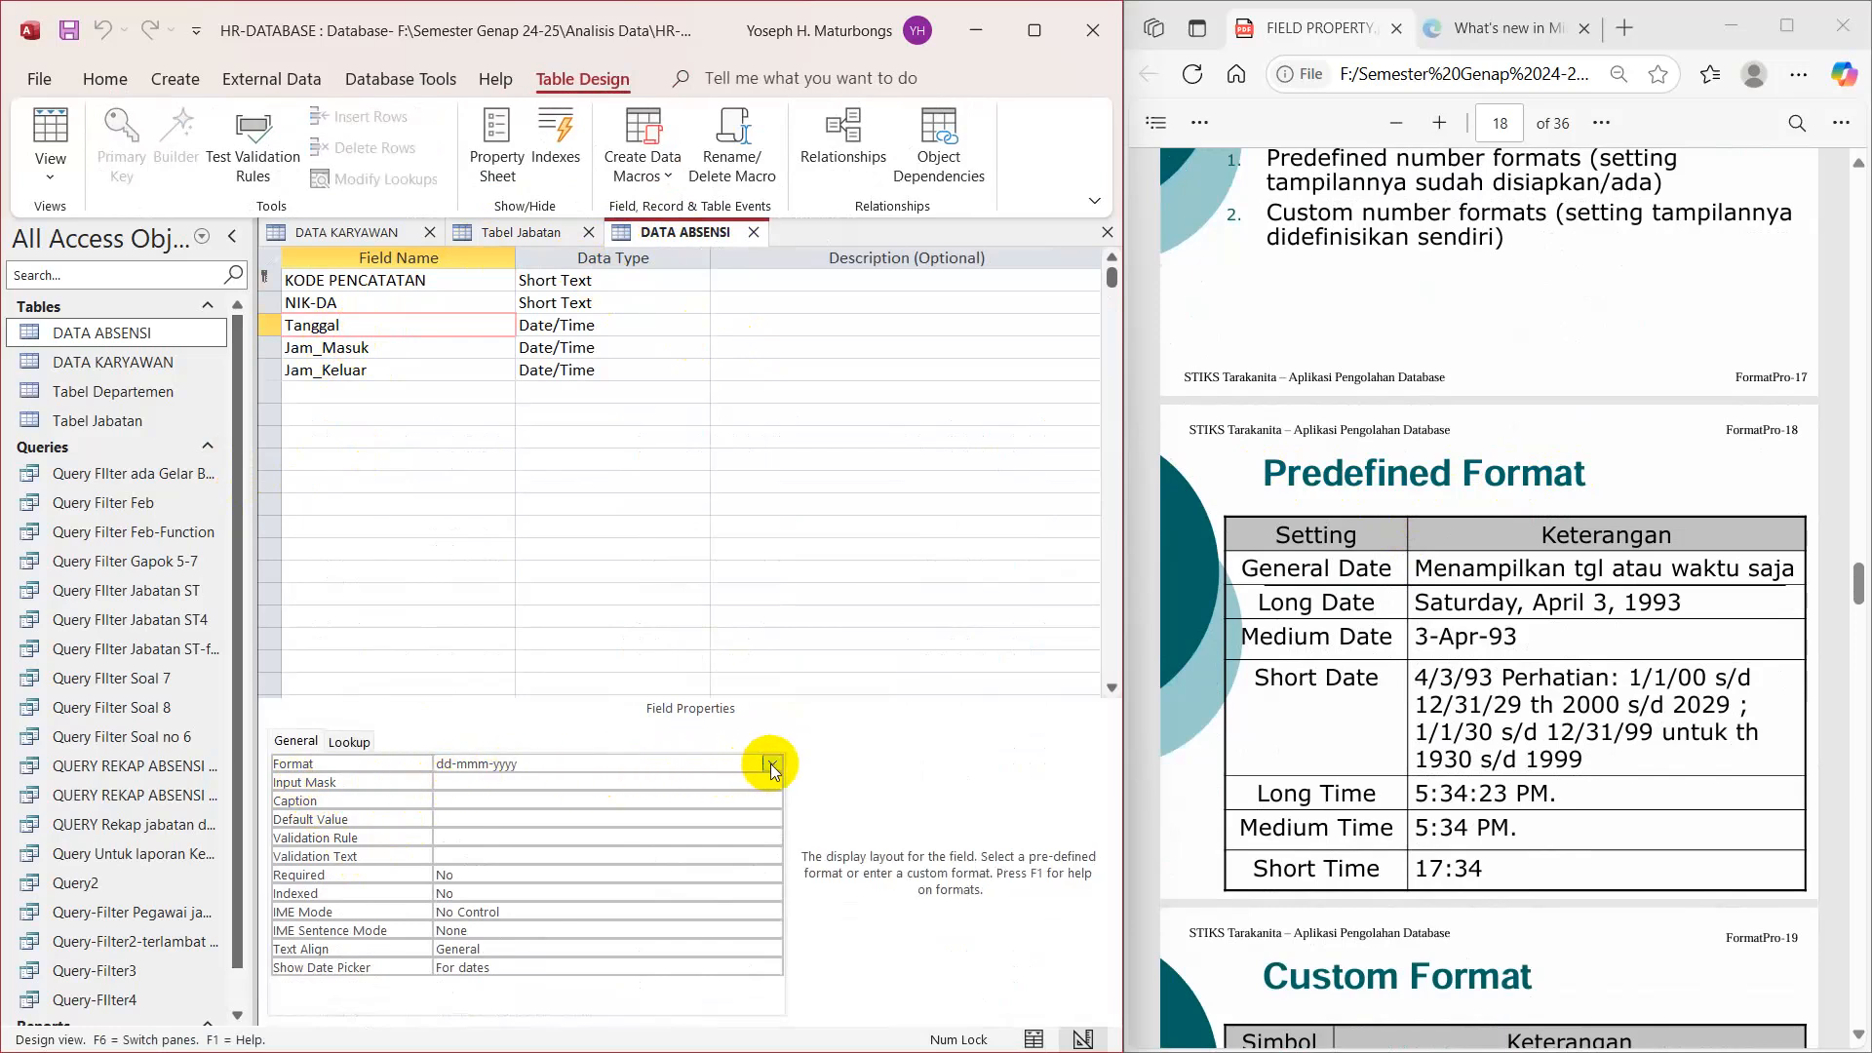
left_click(770, 763)
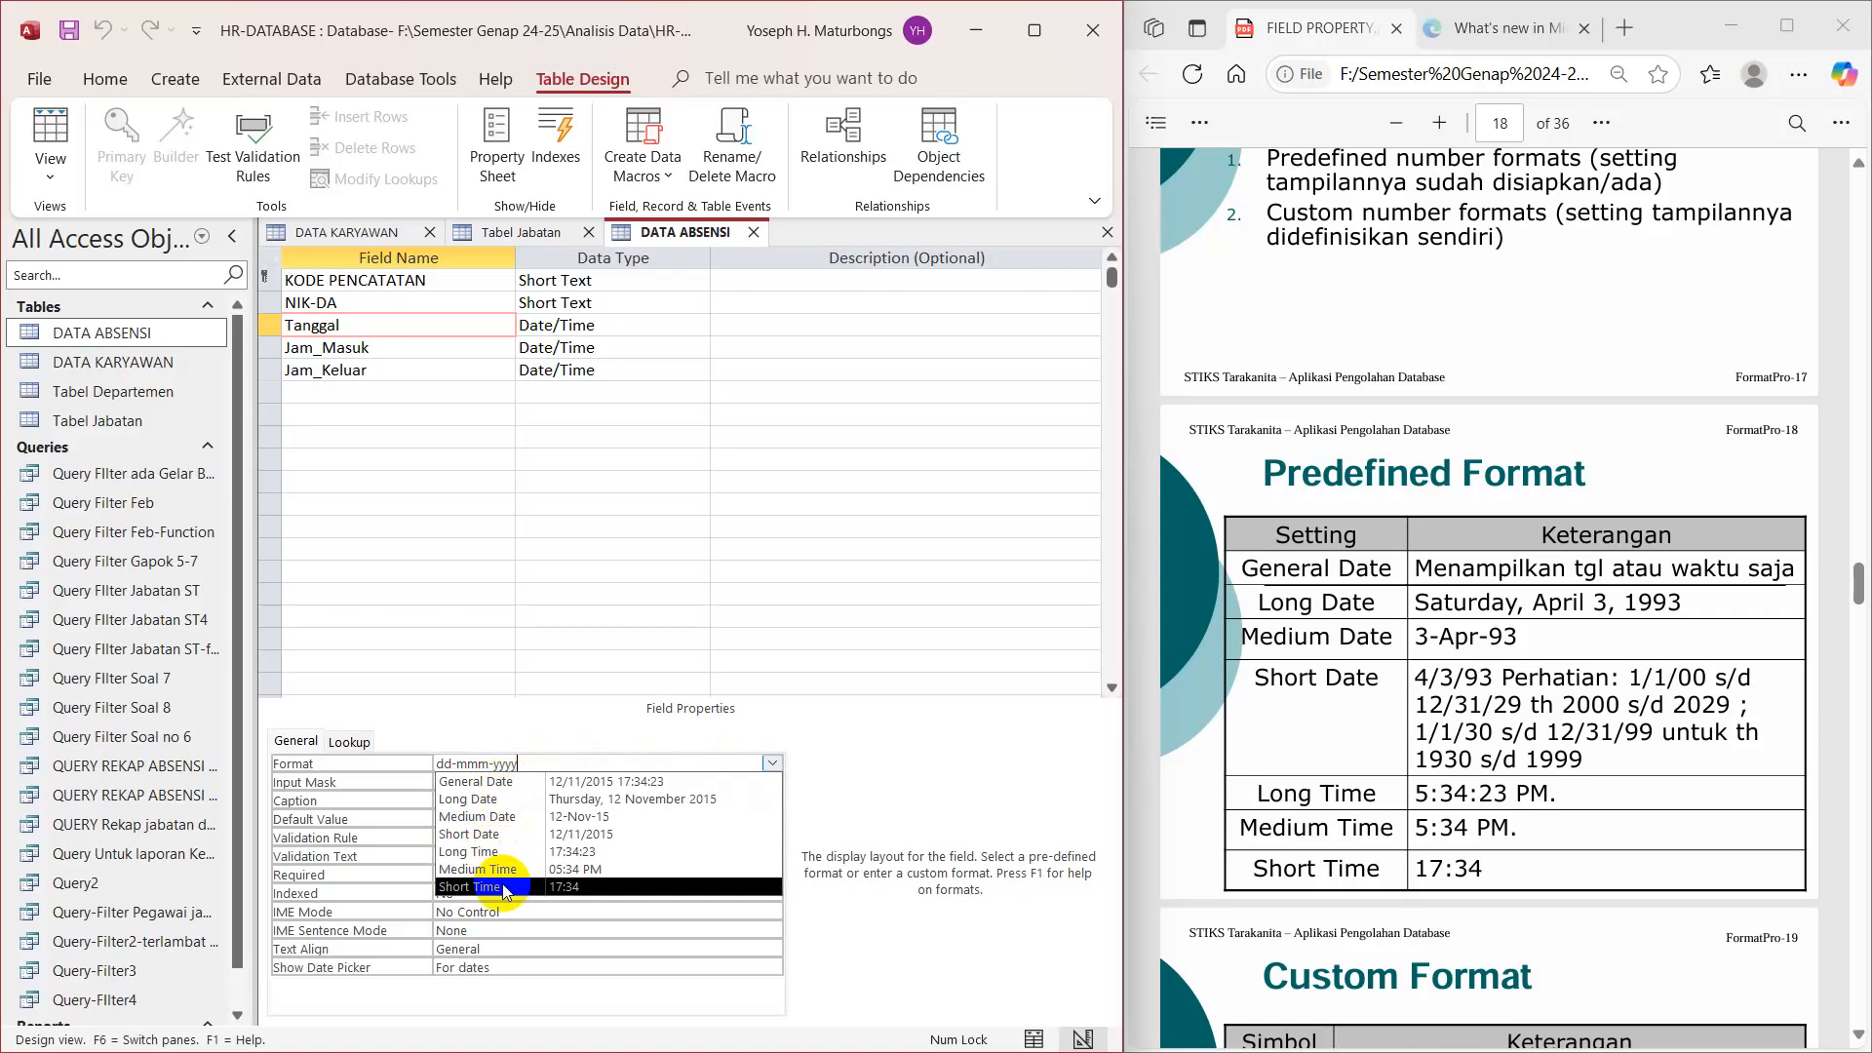
left_click(531, 718)
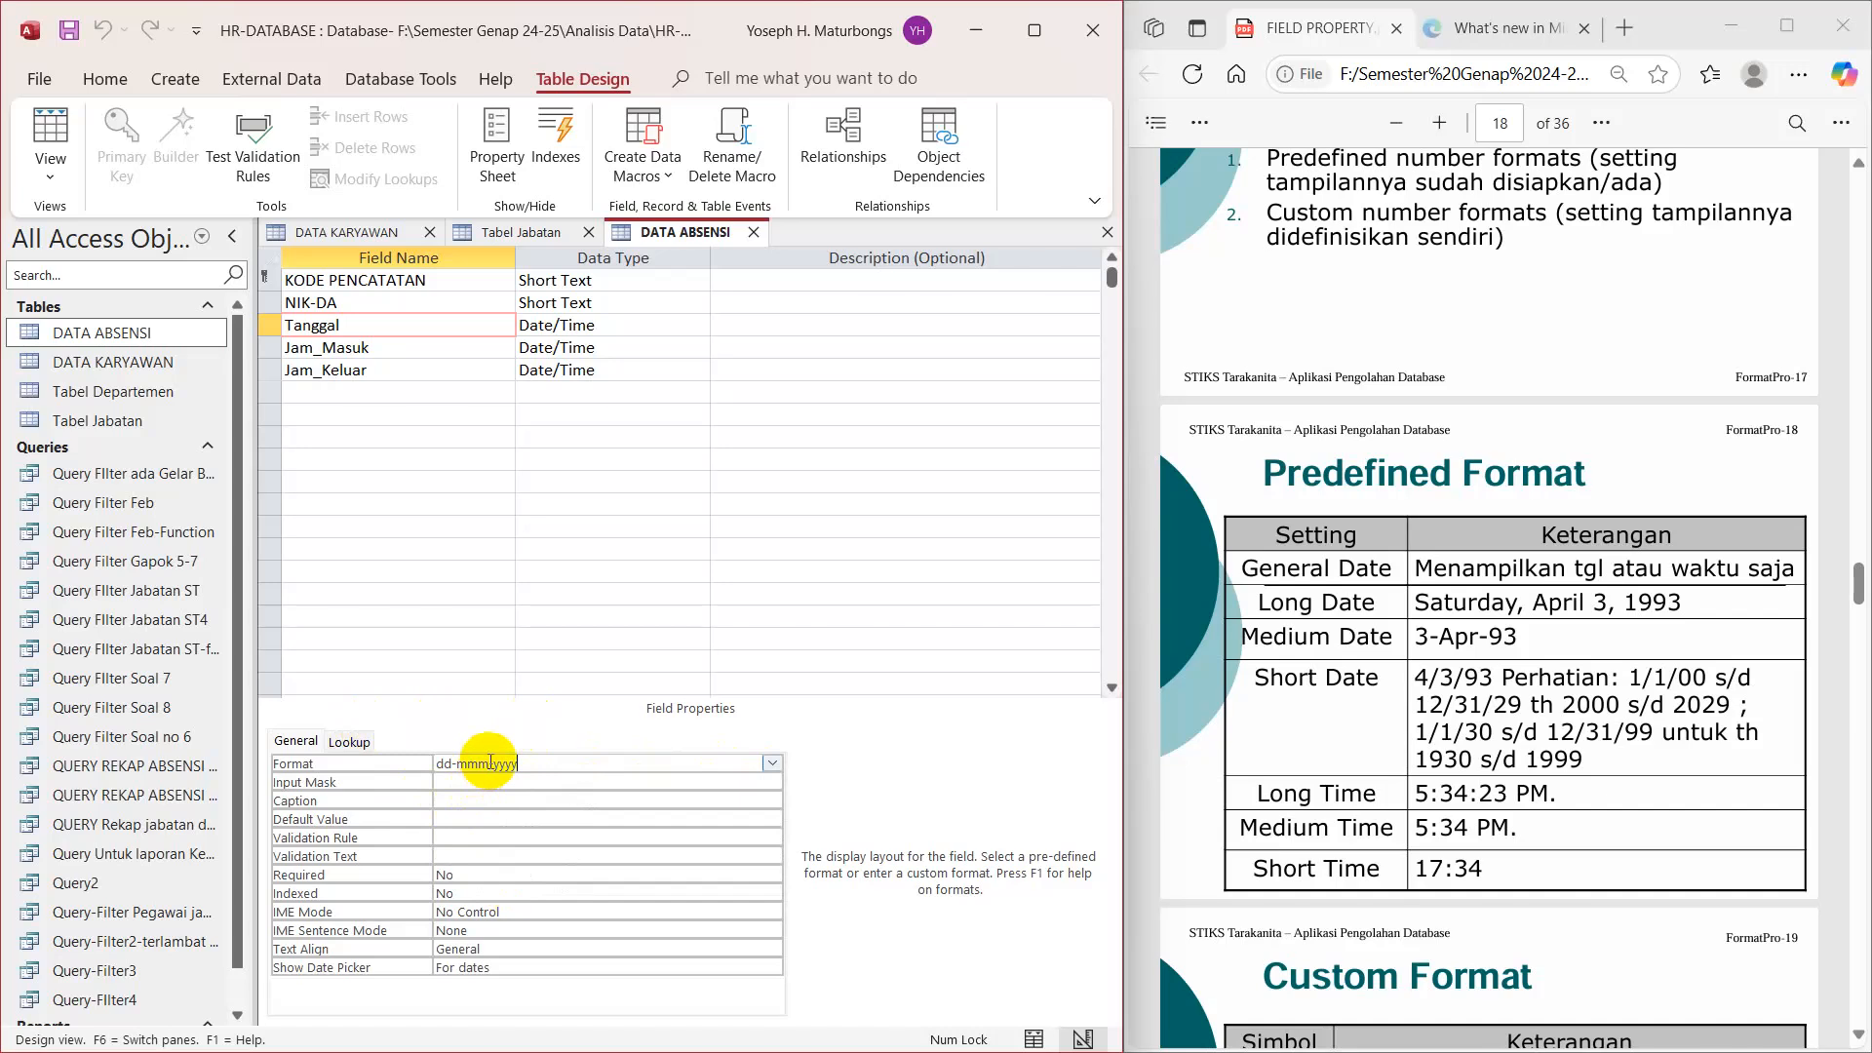
Step: Read the Custom Format symbol tables for days, weeks, months and years on PDF slides 19 and 20
scroll(1421, 640, "down", 3)
scroll(1421, 641, "down", 5)
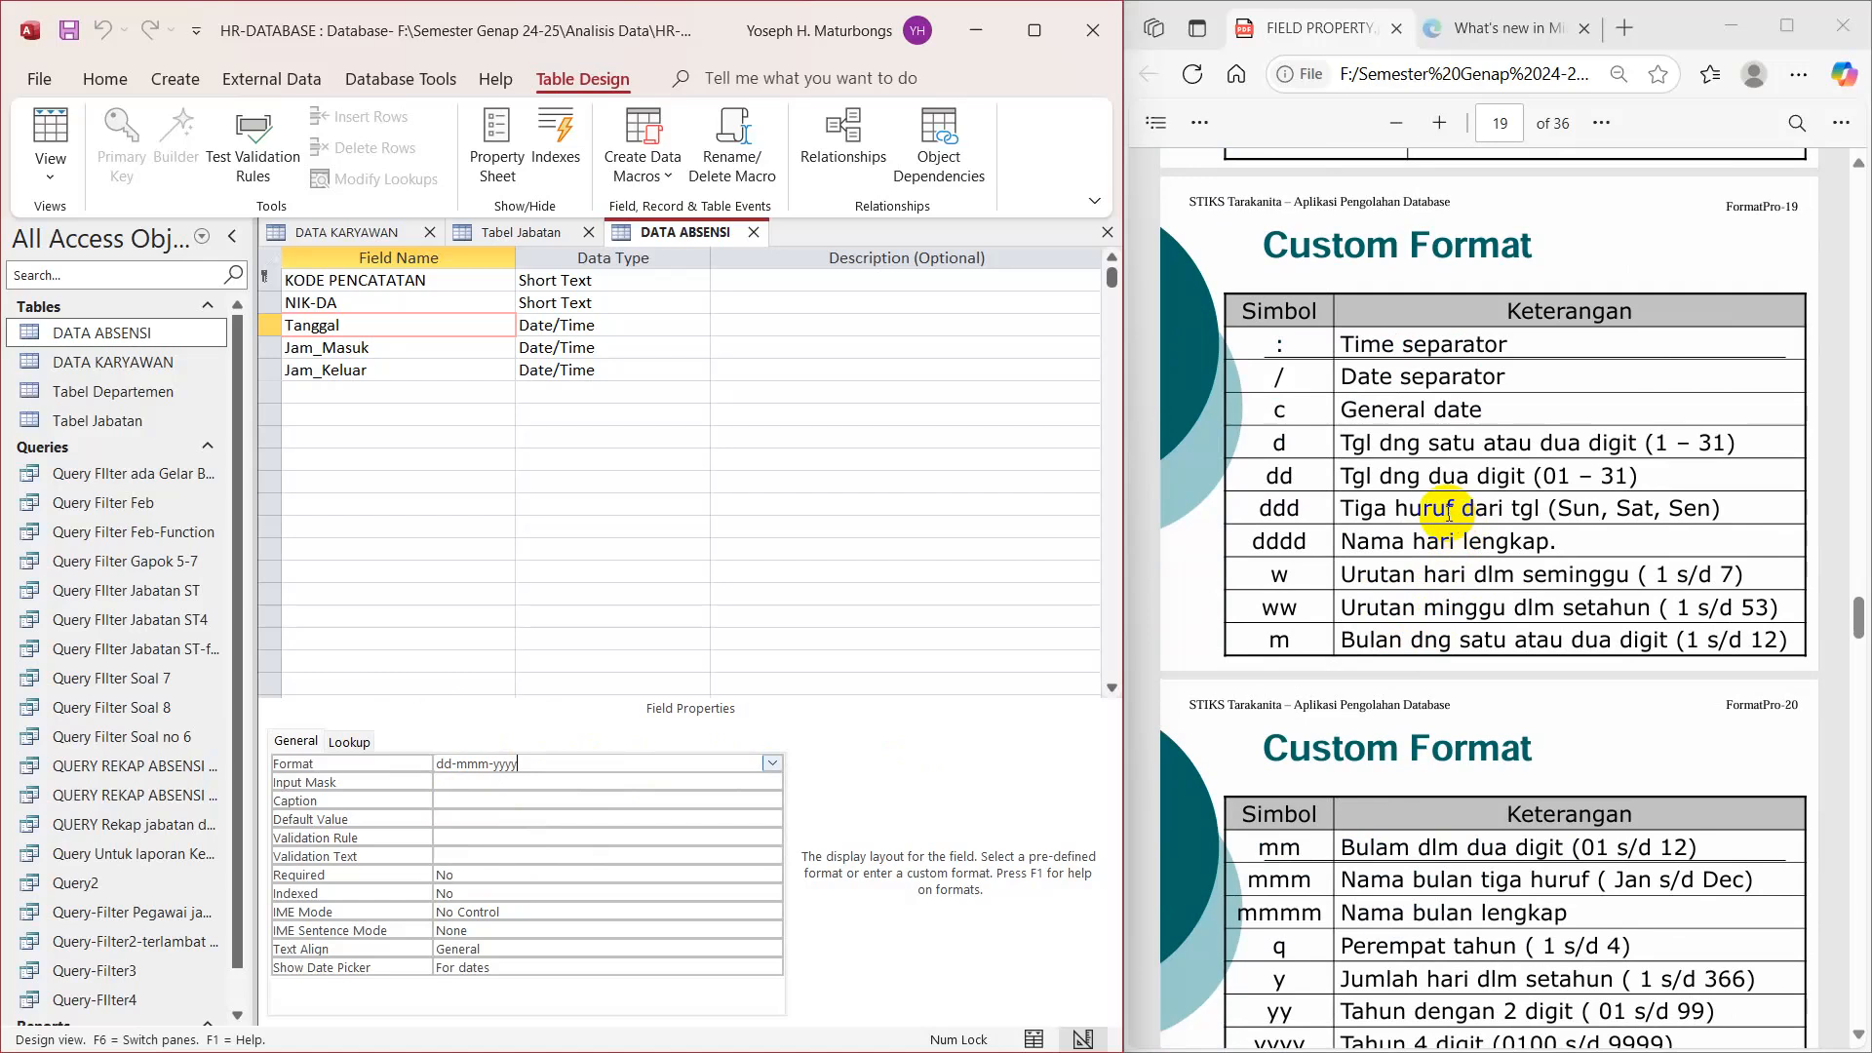
scroll(1449, 515, "down", 1)
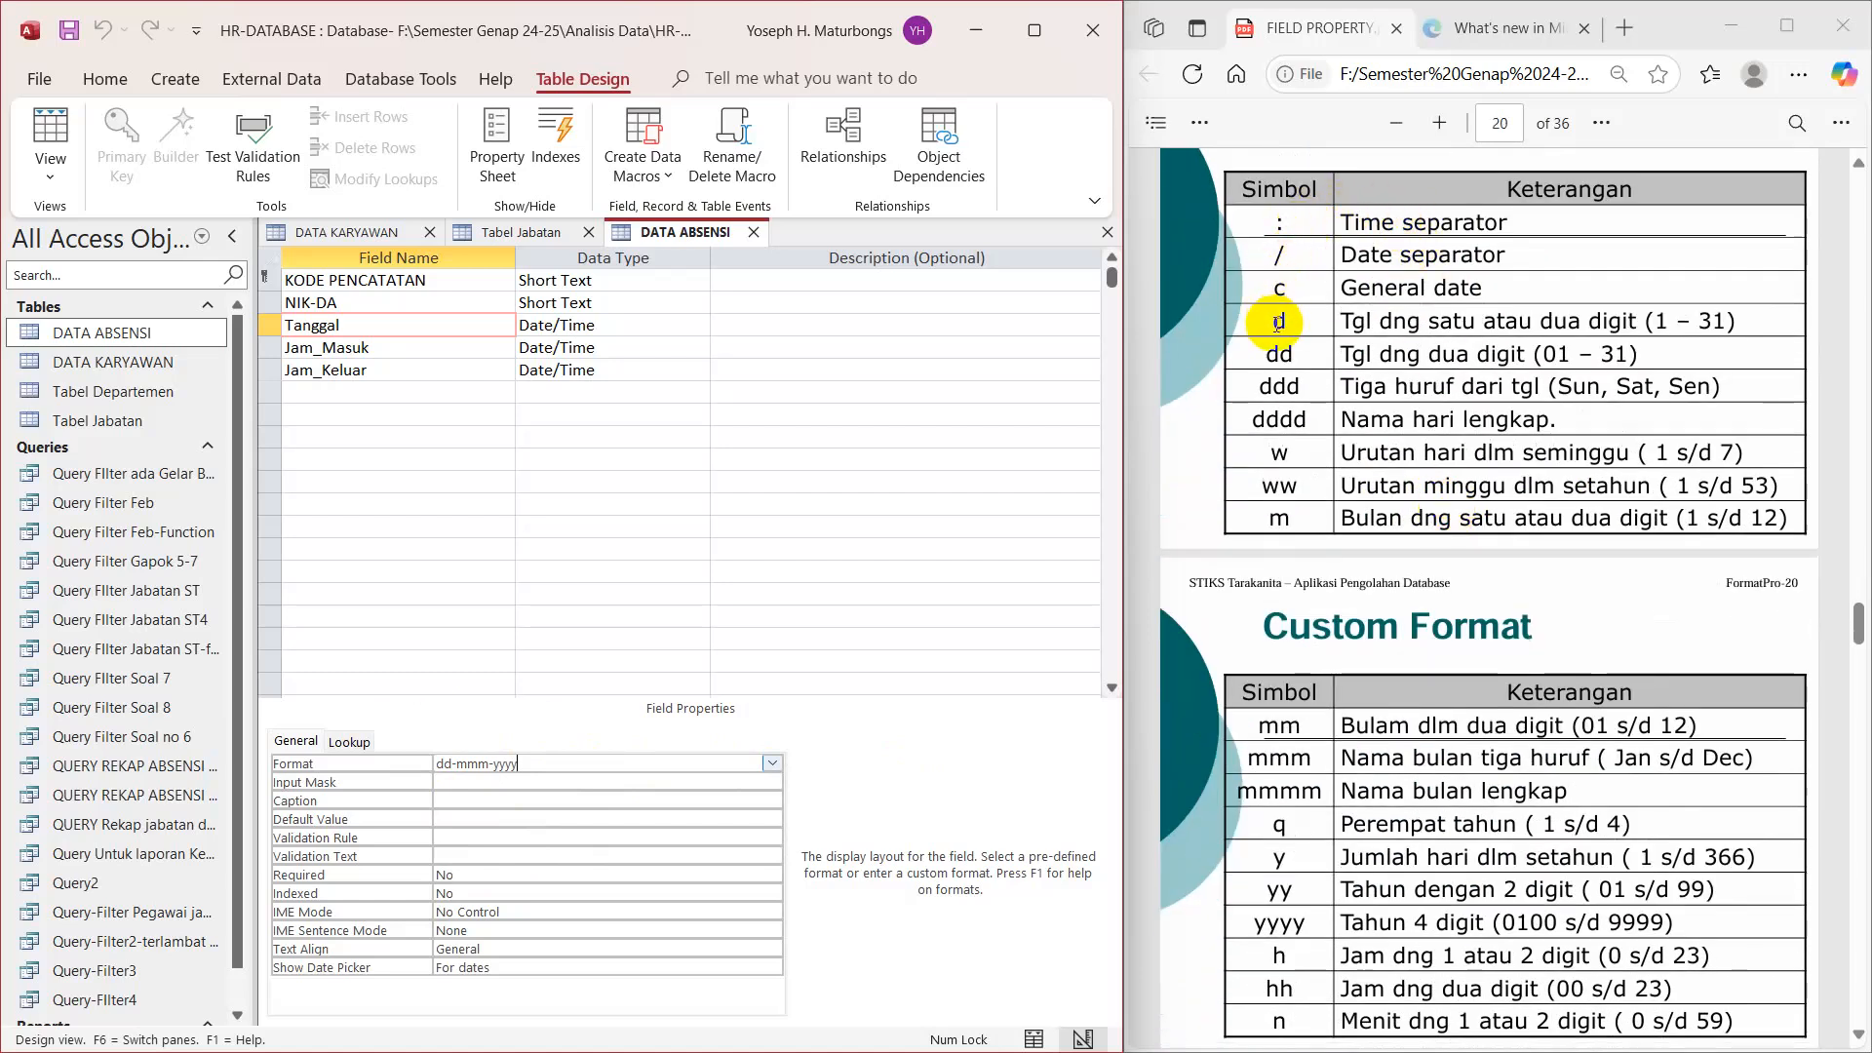
left_click_drag(1278, 322, 1307, 419)
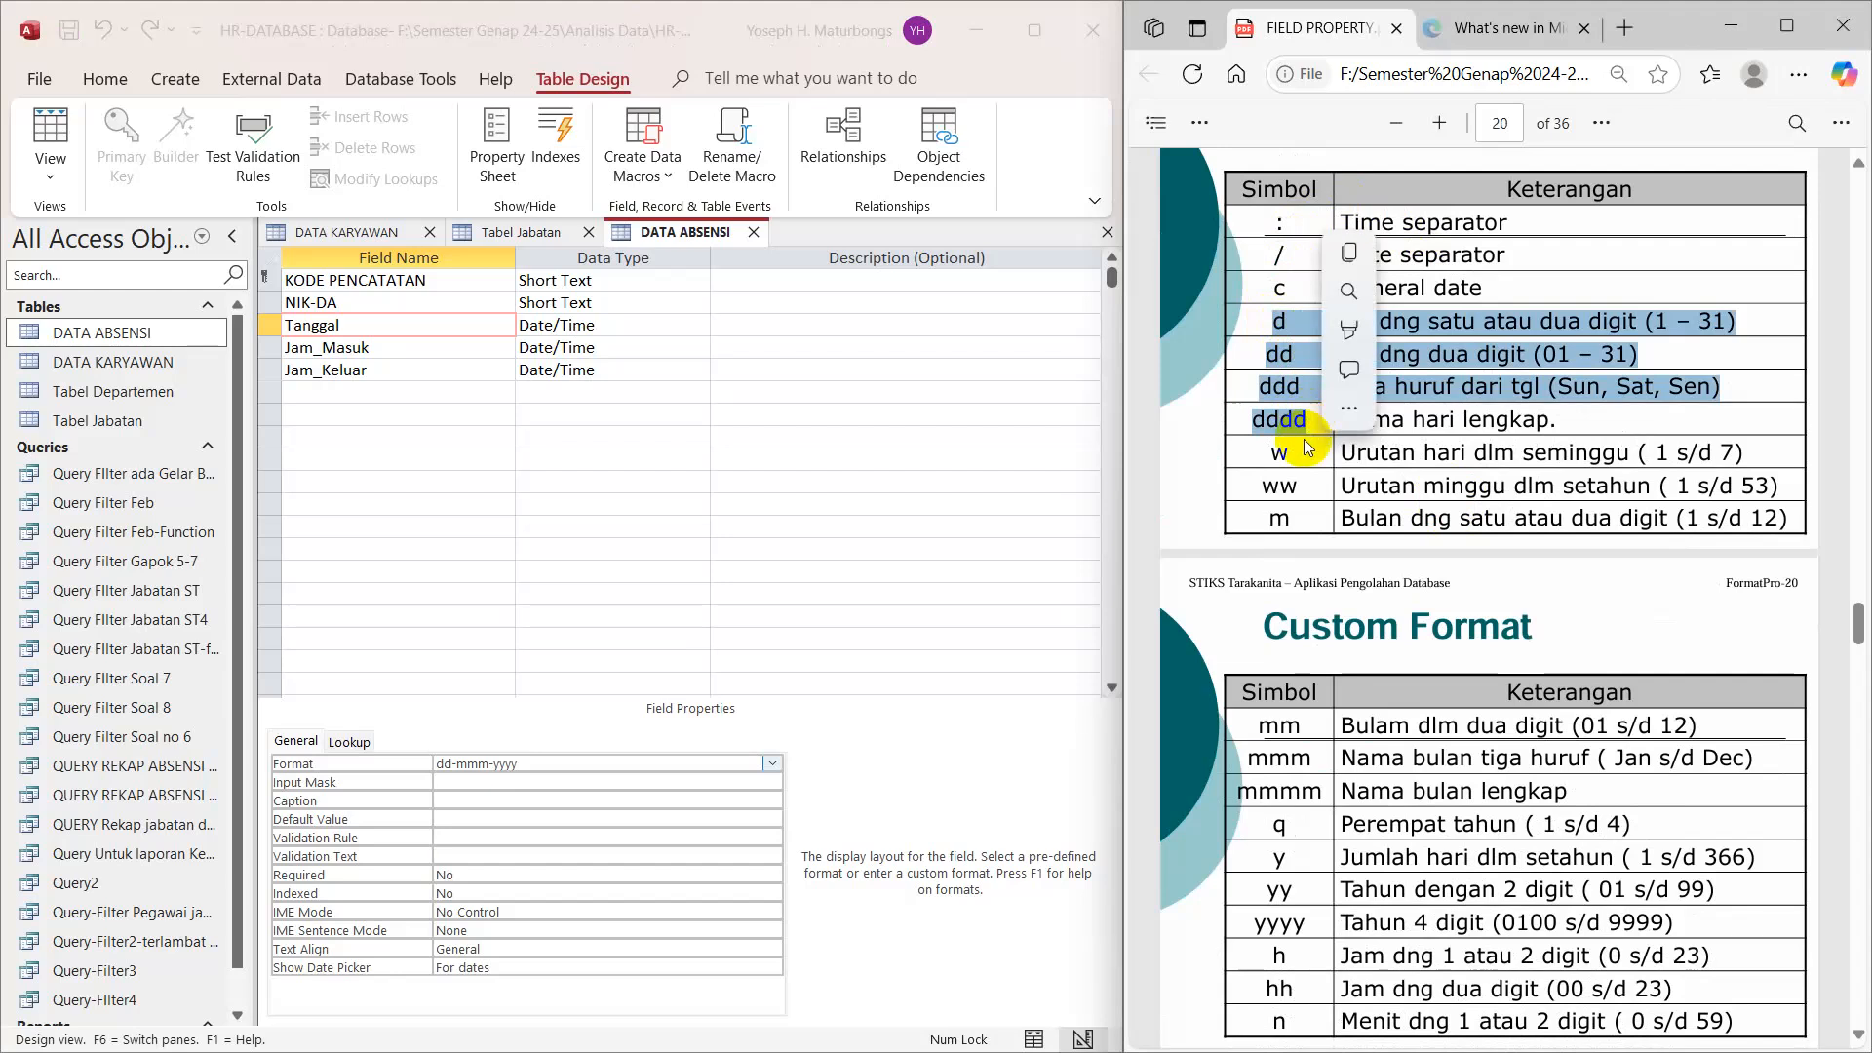
left_click(1269, 457)
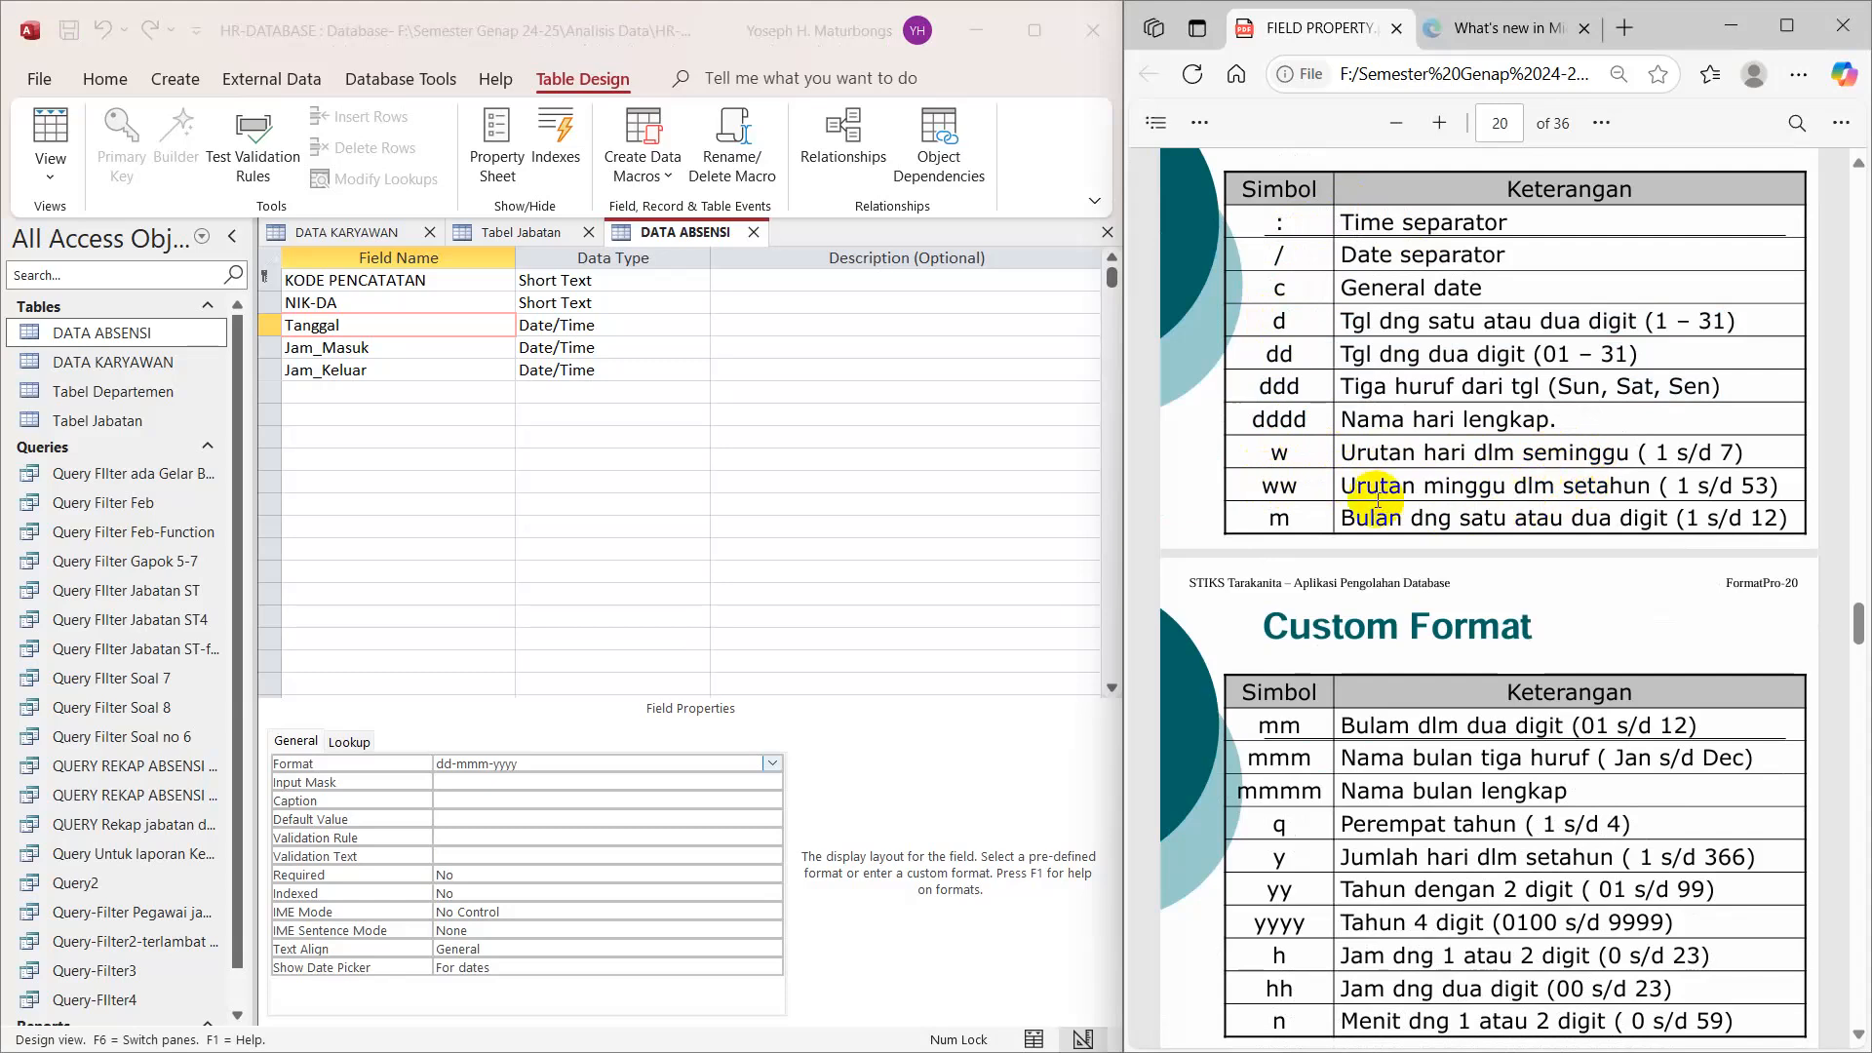
scroll(1386, 688, "down", 2)
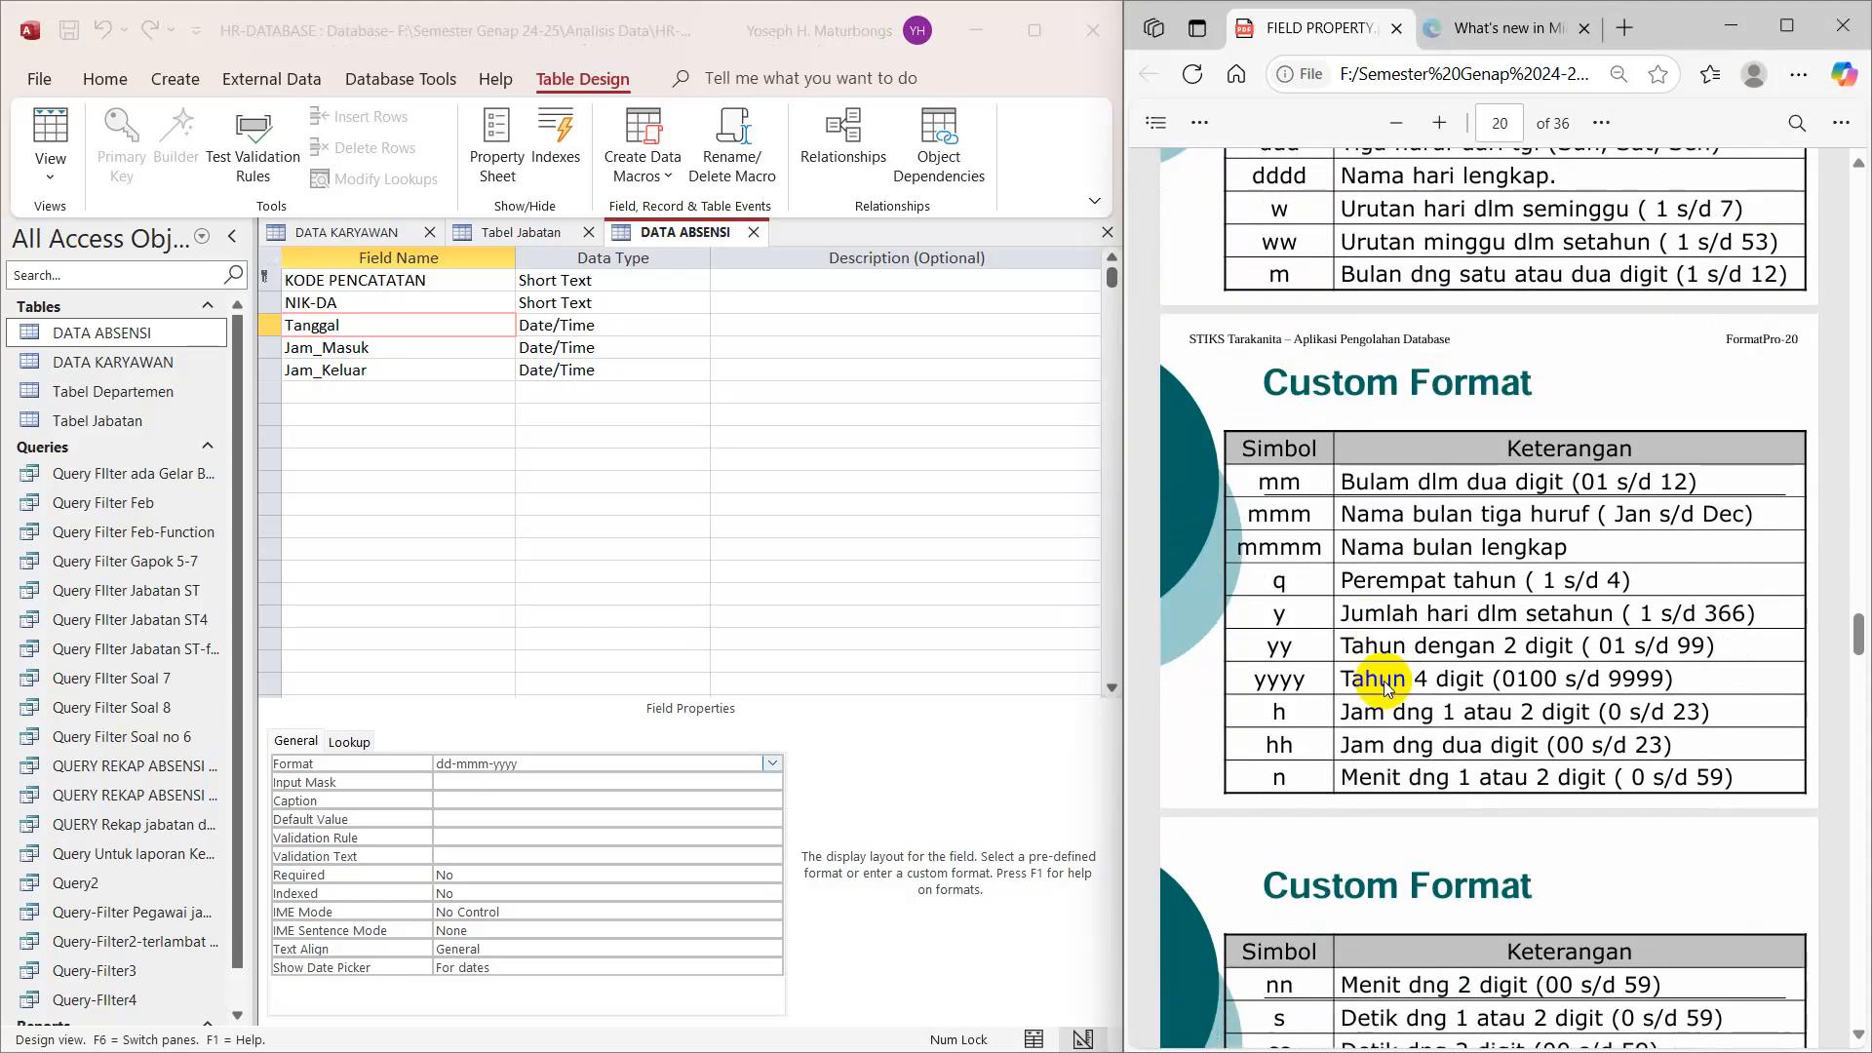
scroll(1387, 680, "up", 2)
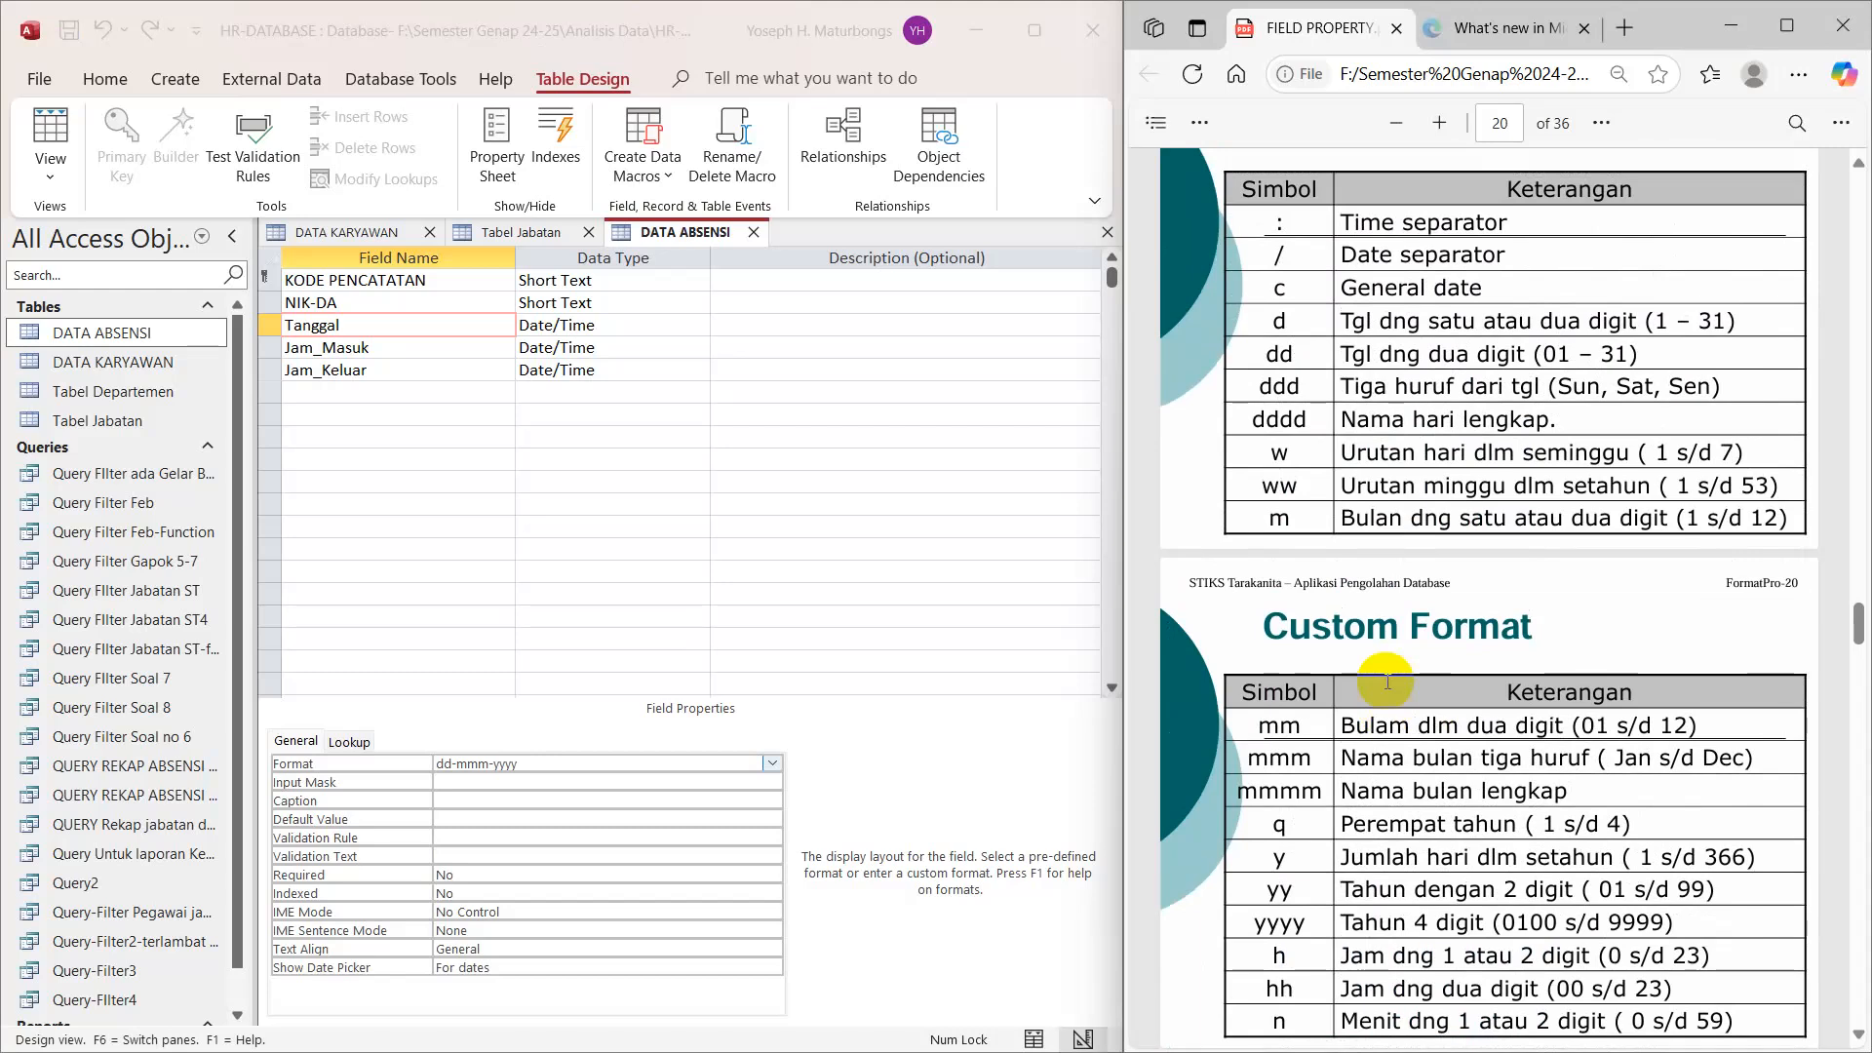
Step: Set the Tanggal field's Format to ddd-mmmm-yyyy, "Minggu ke: "ww in the Zoom box
left_click(525, 765)
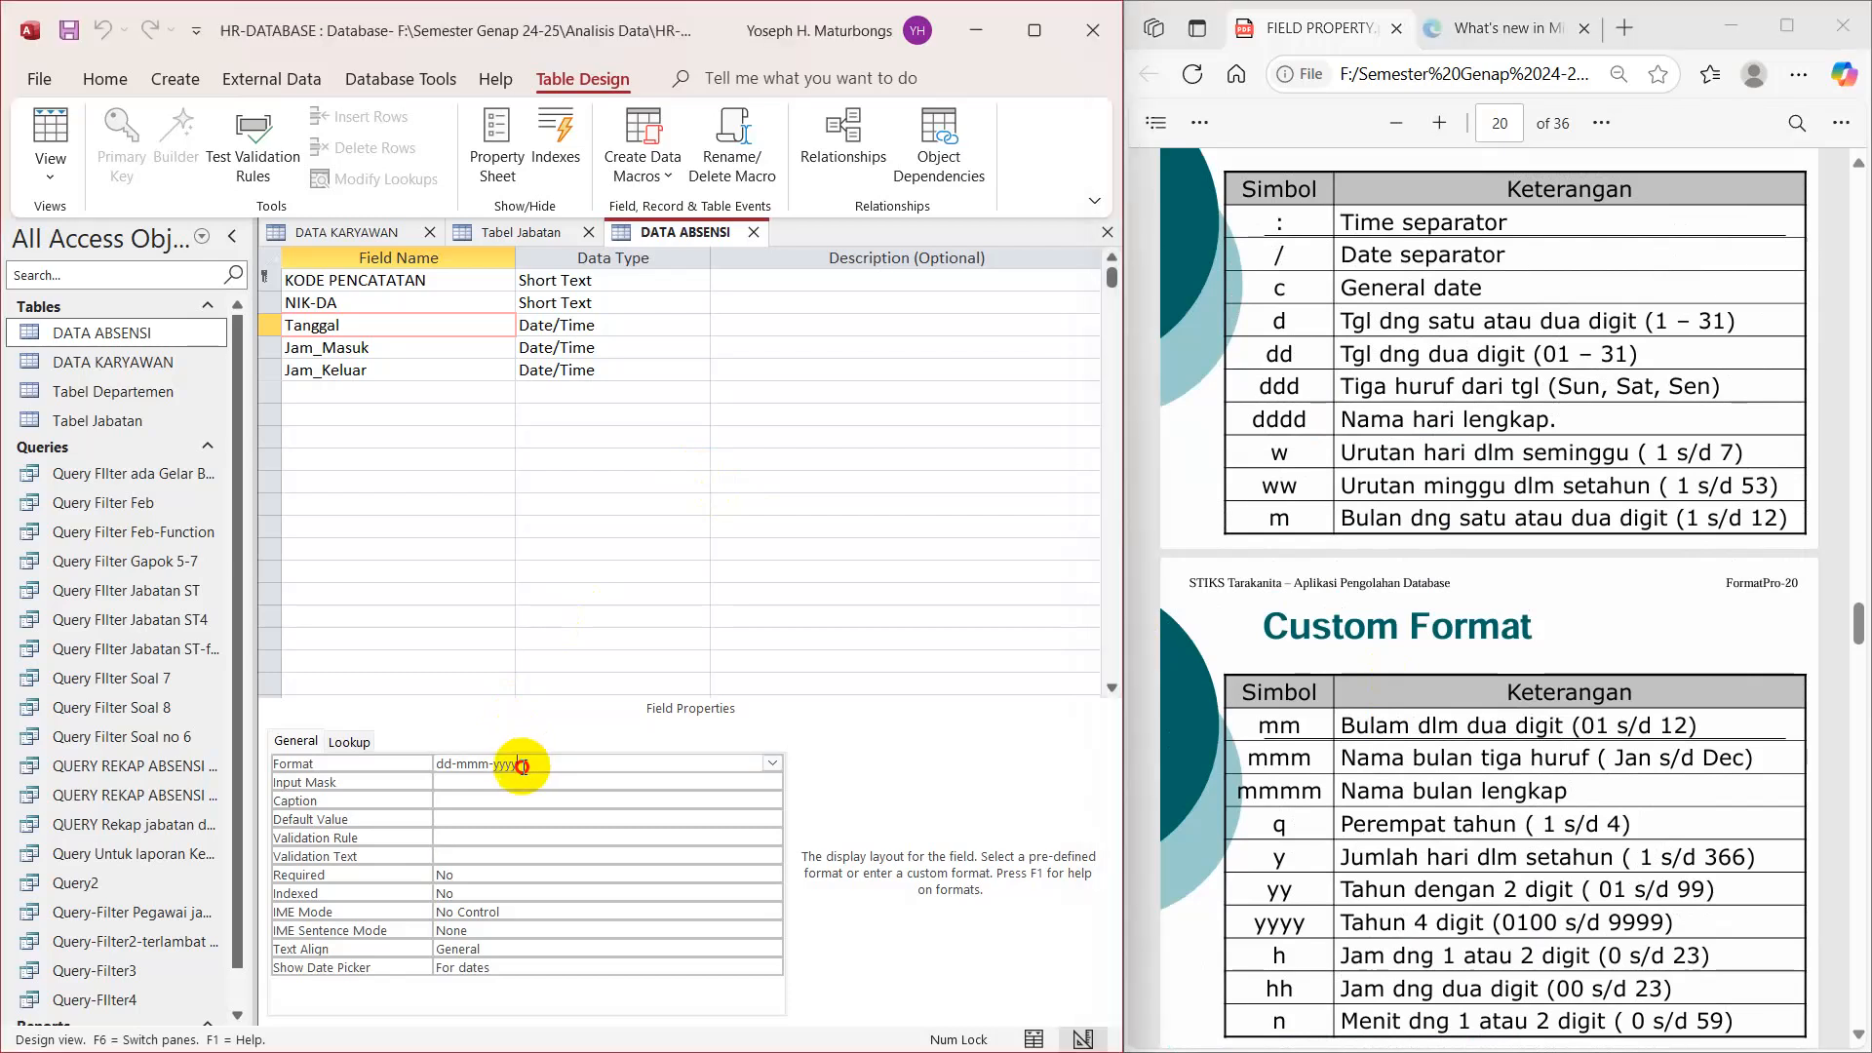
right_click(524, 766)
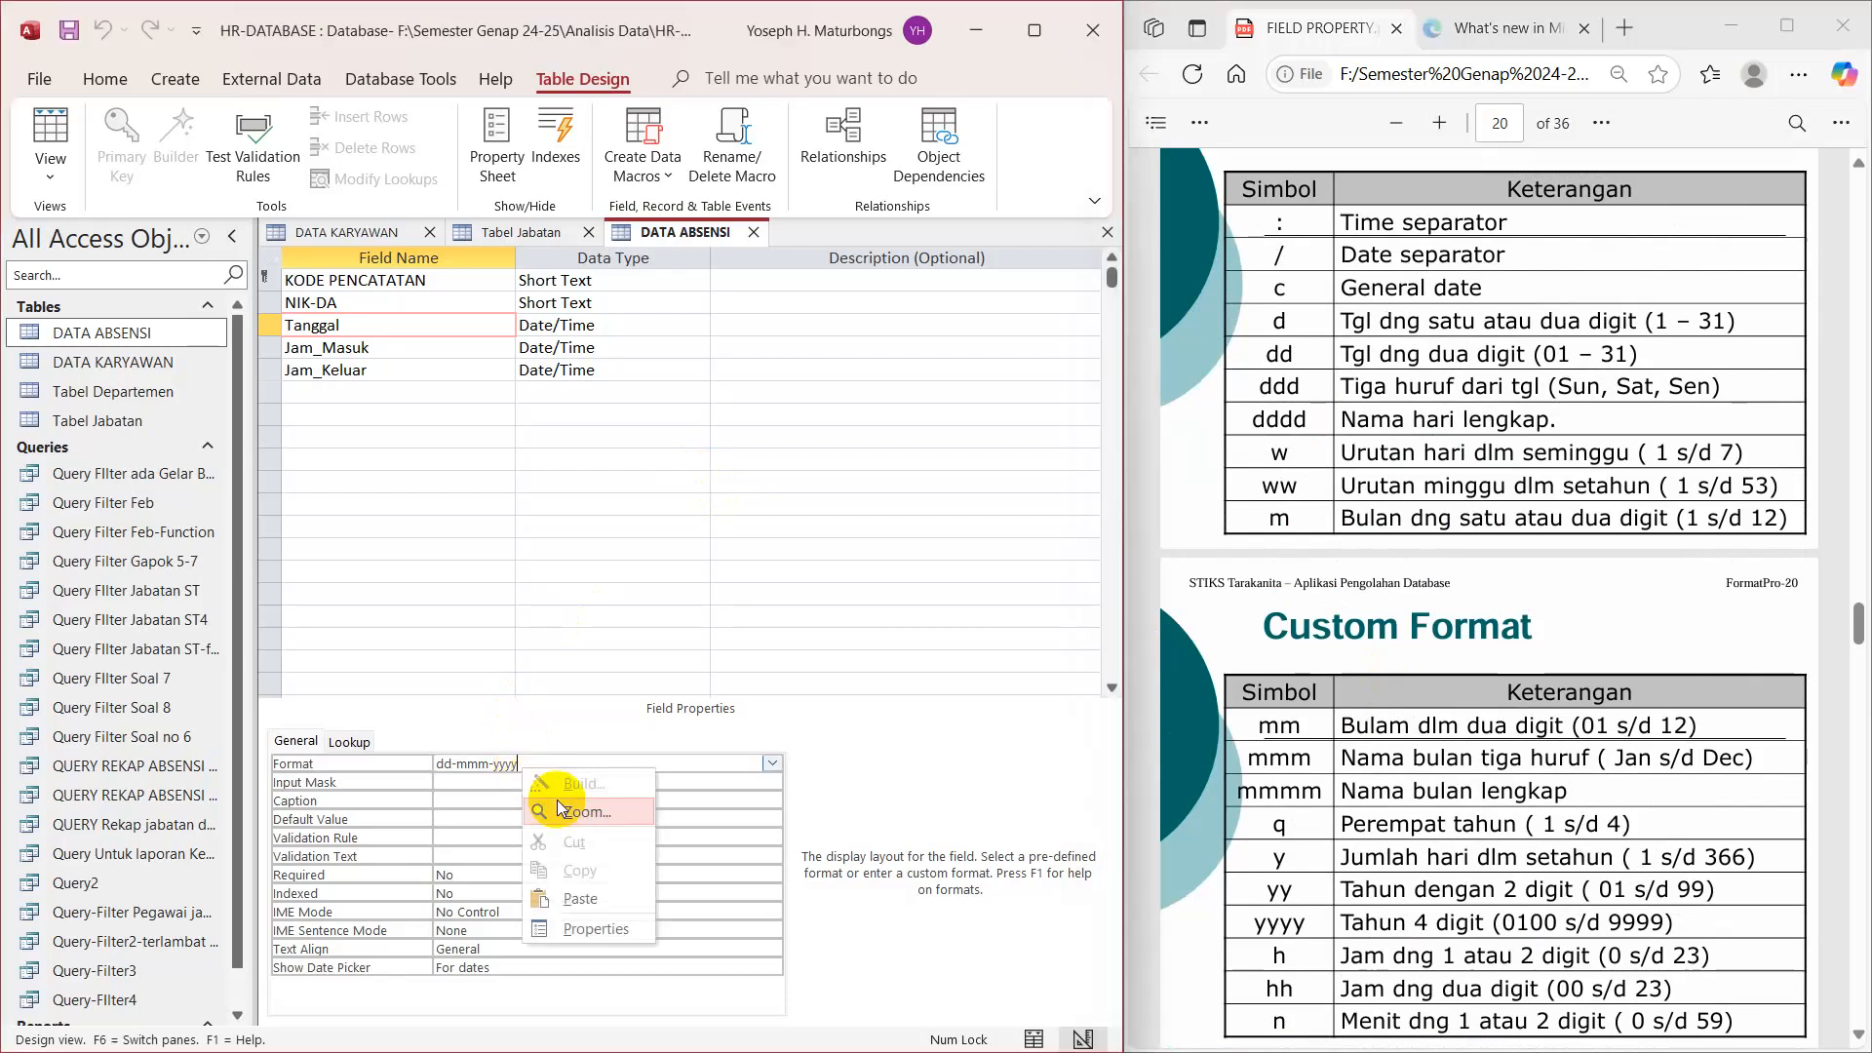
left_click(587, 809)
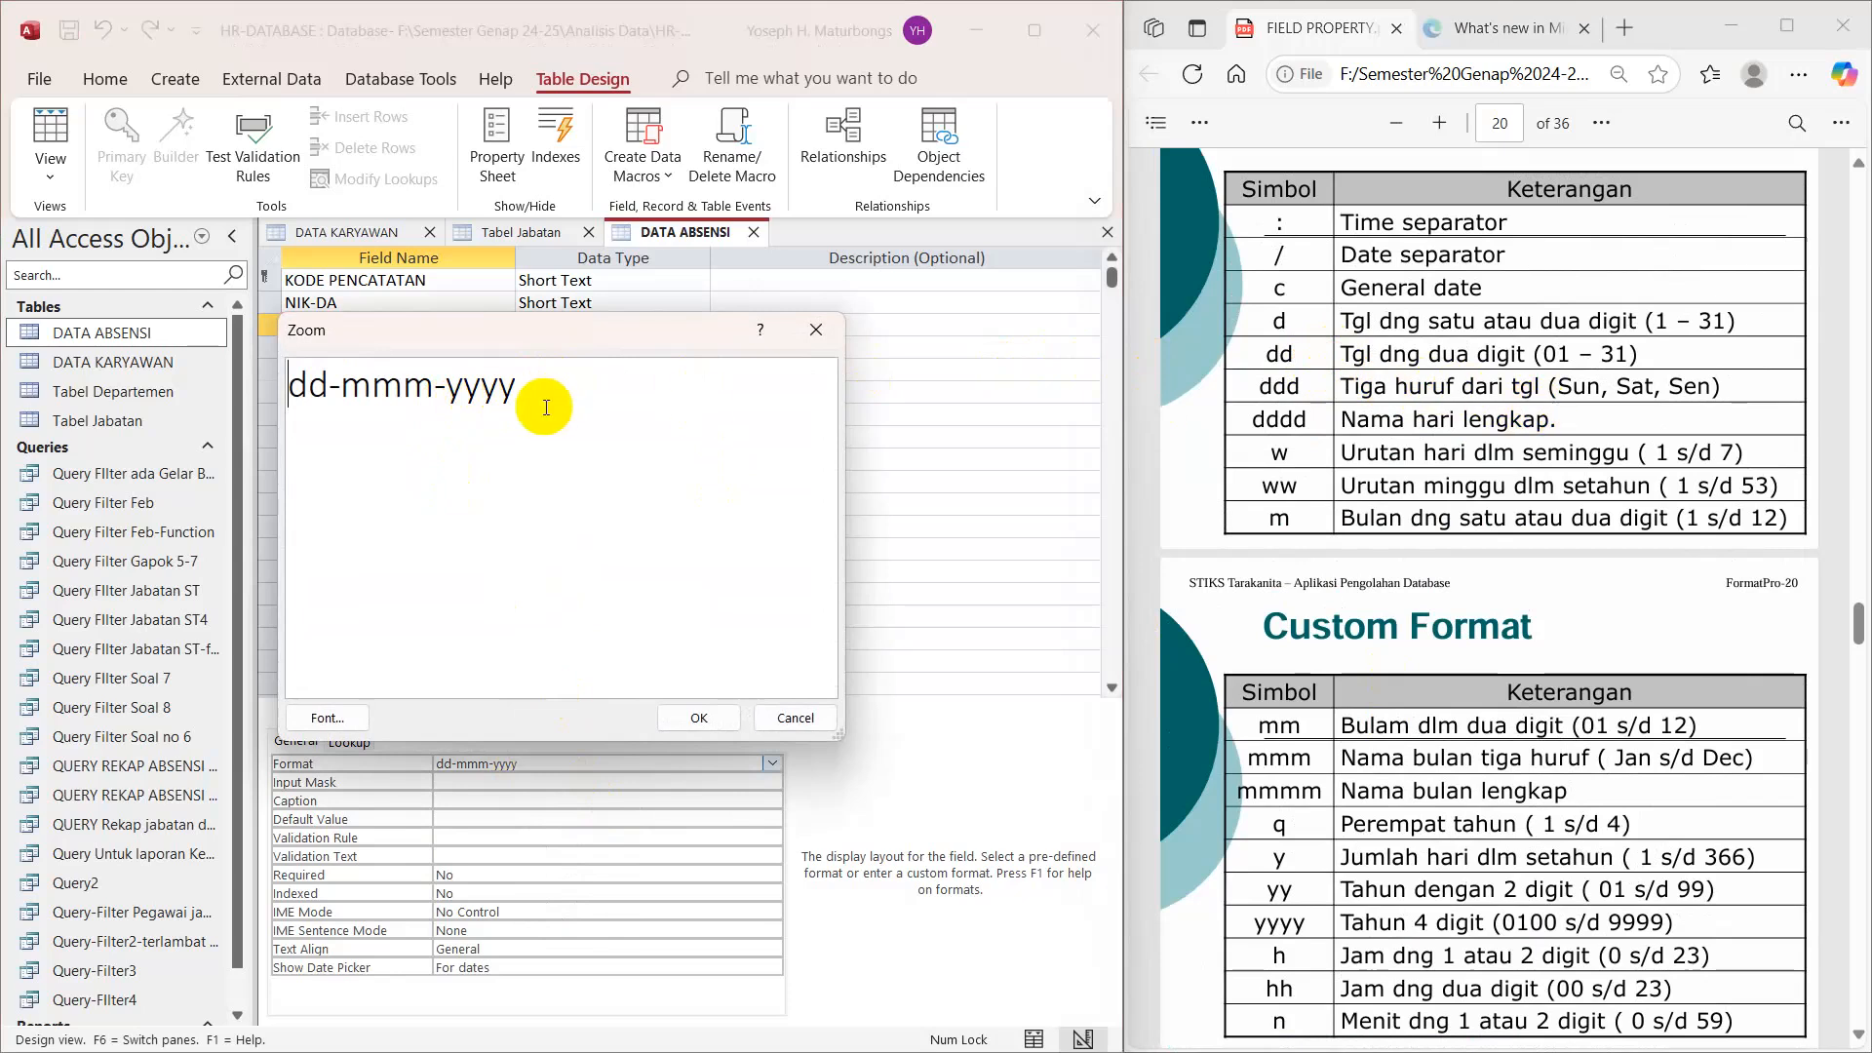
left_click_drag(293, 384, 325, 390)
left_click(329, 388)
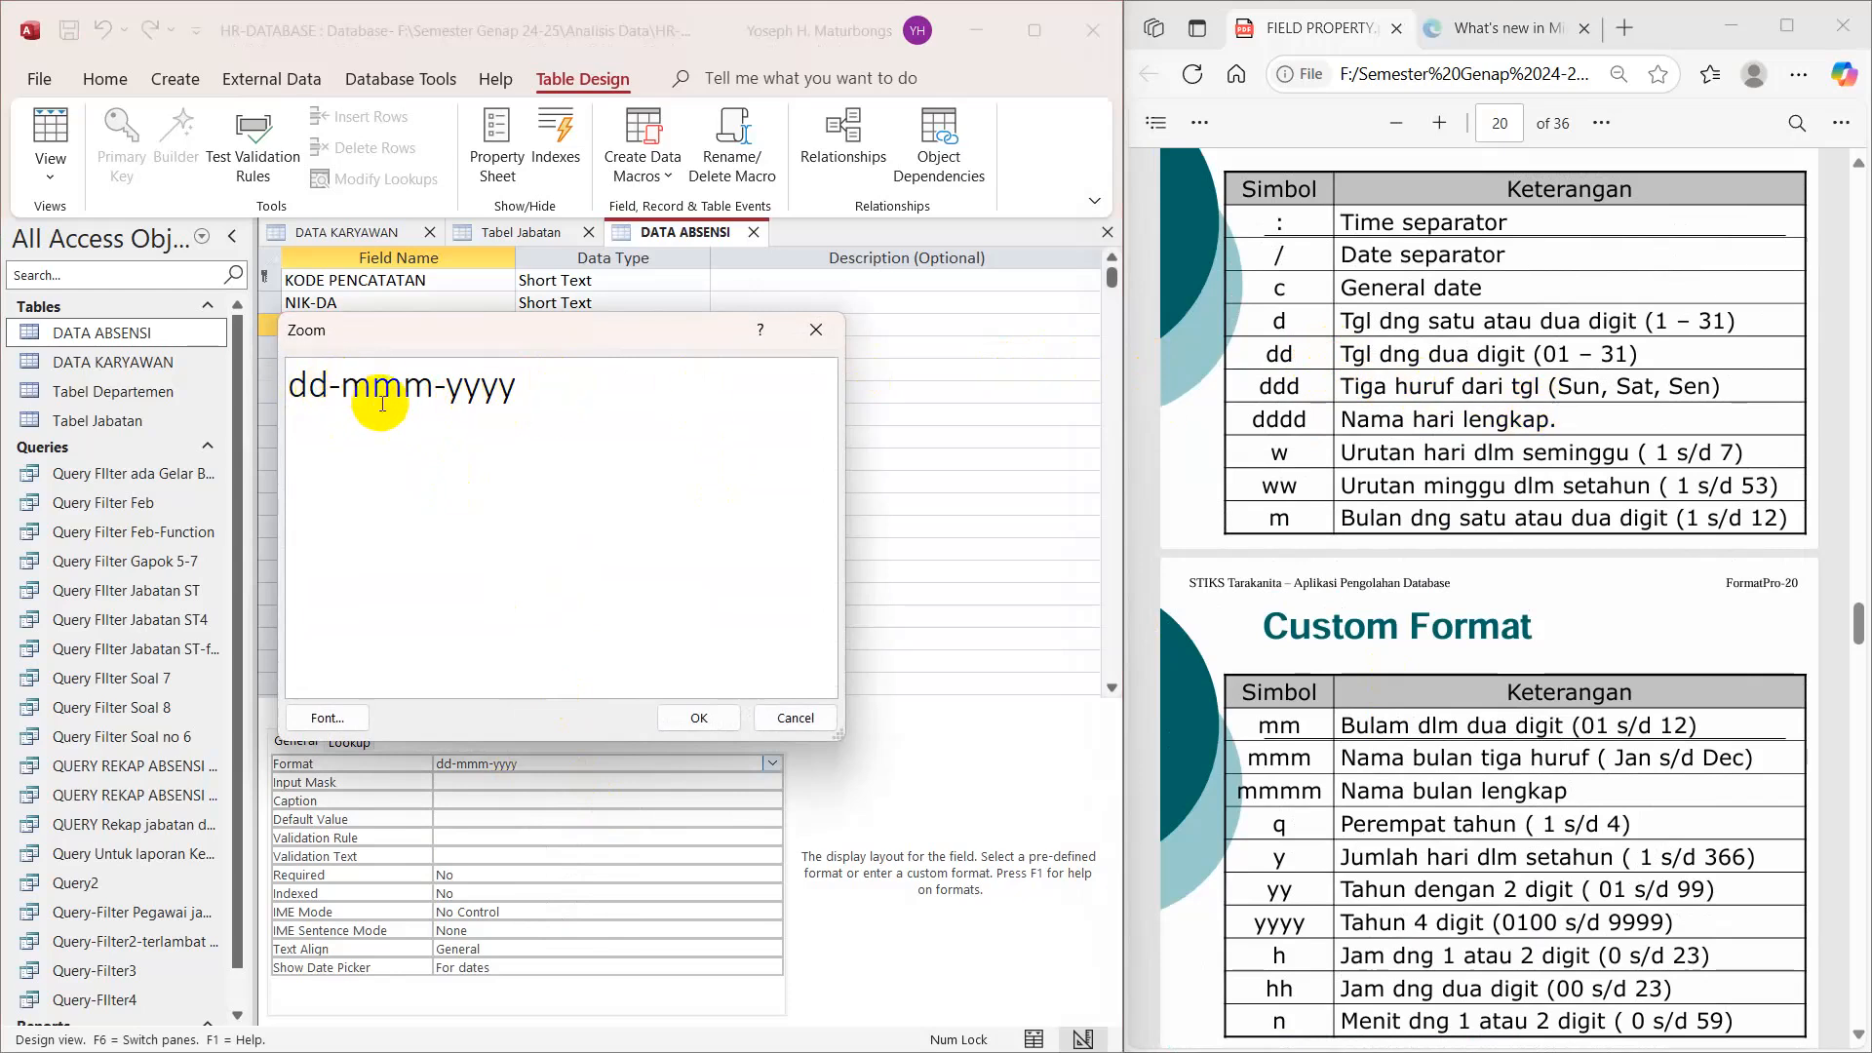
type("d")
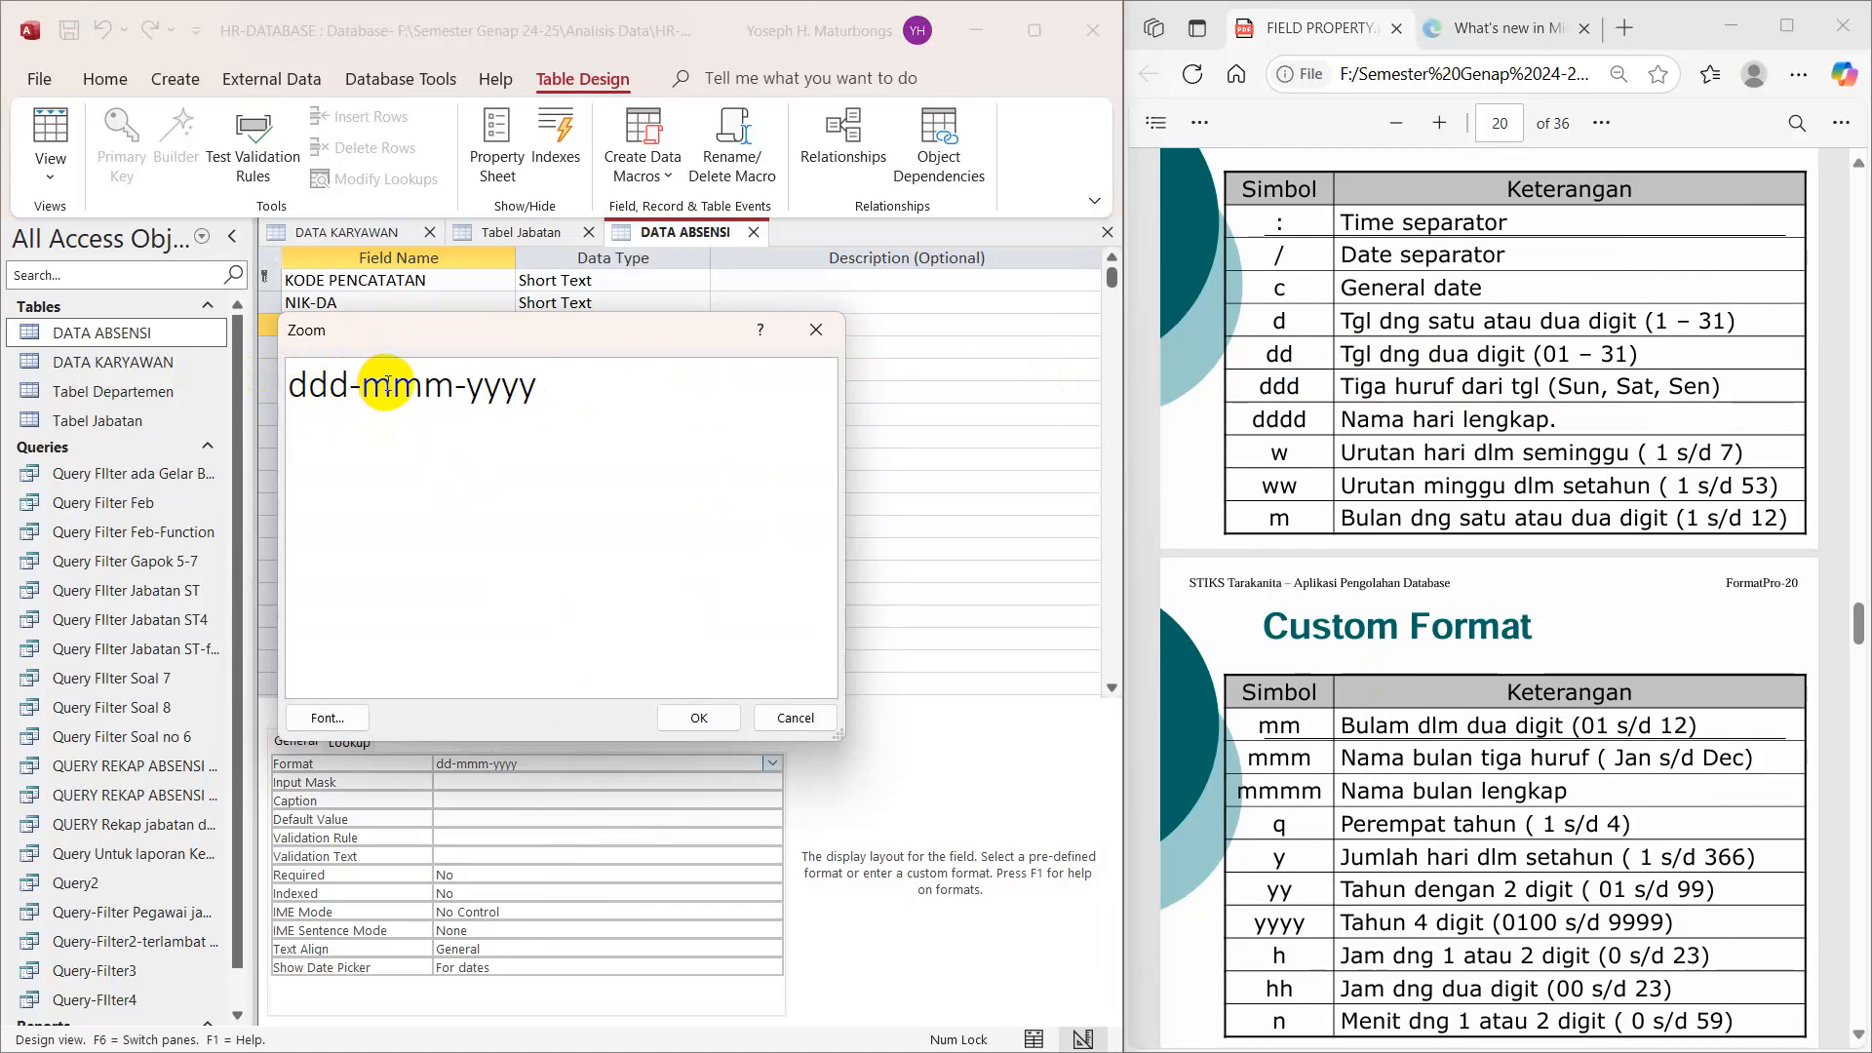
left_click(454, 388)
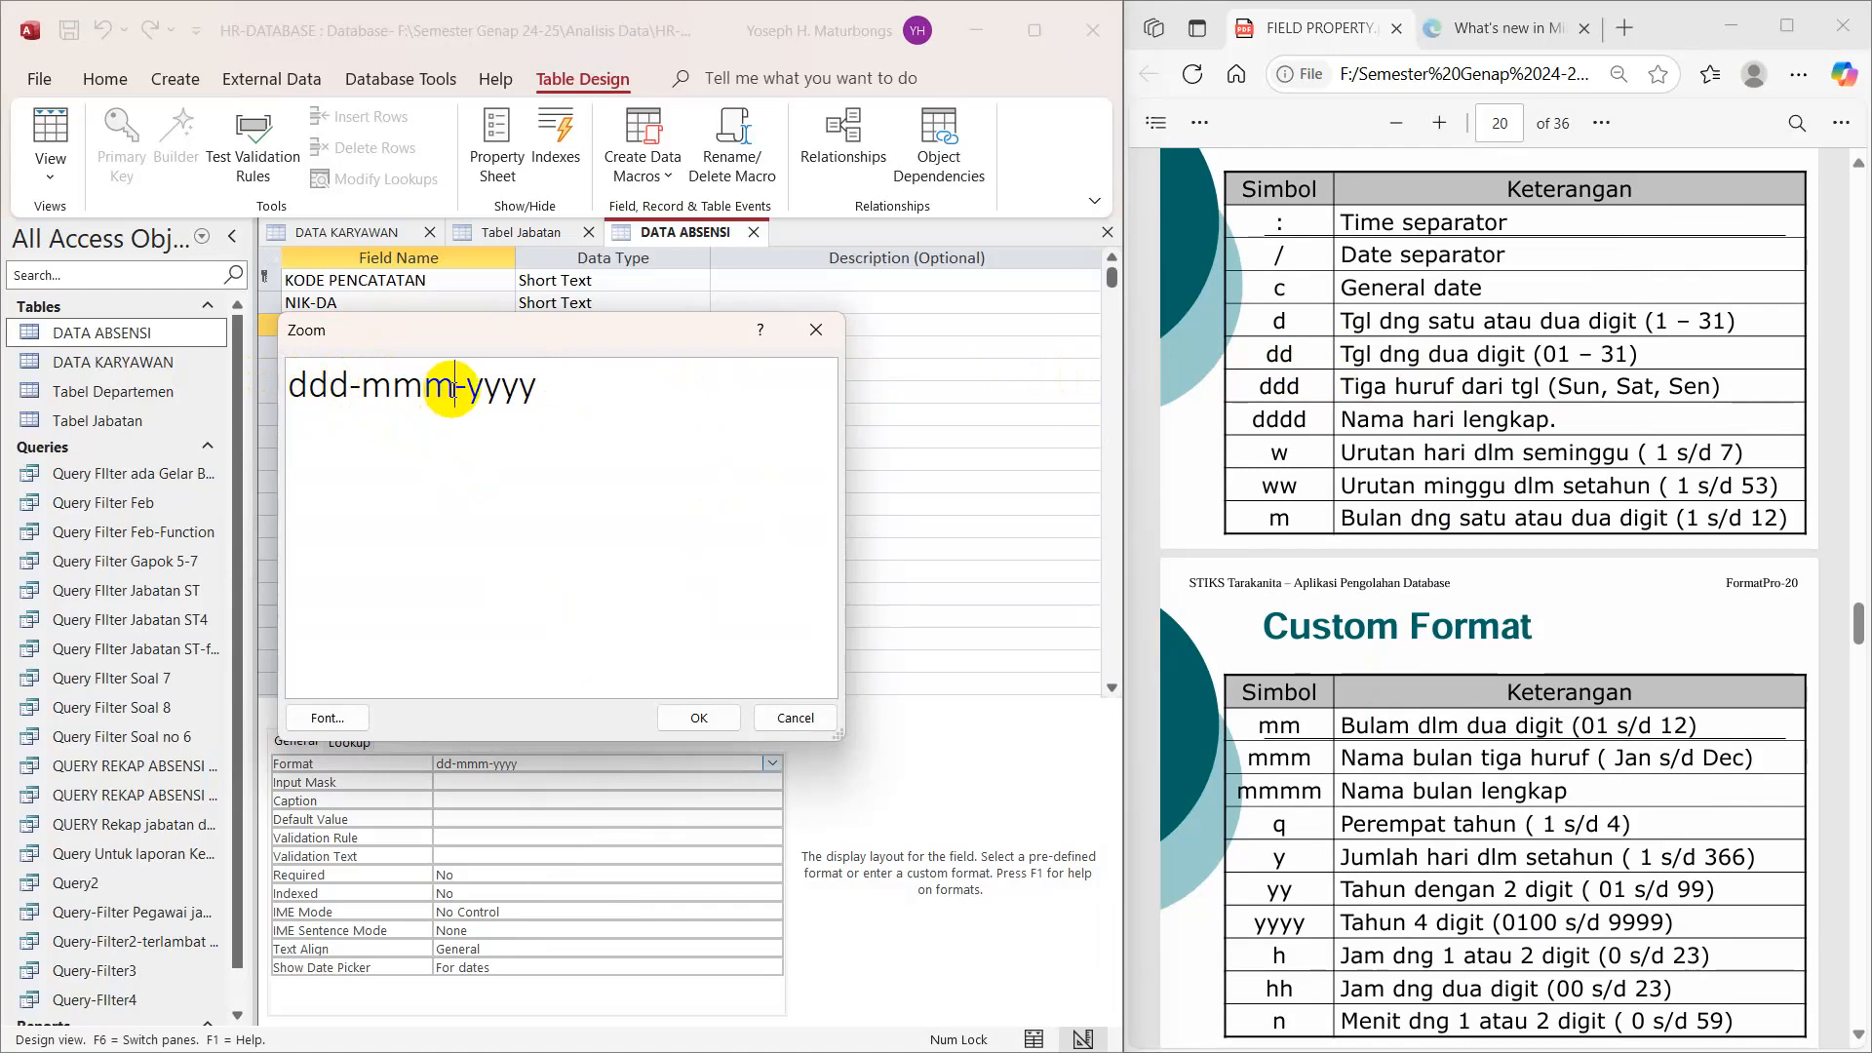
type("m")
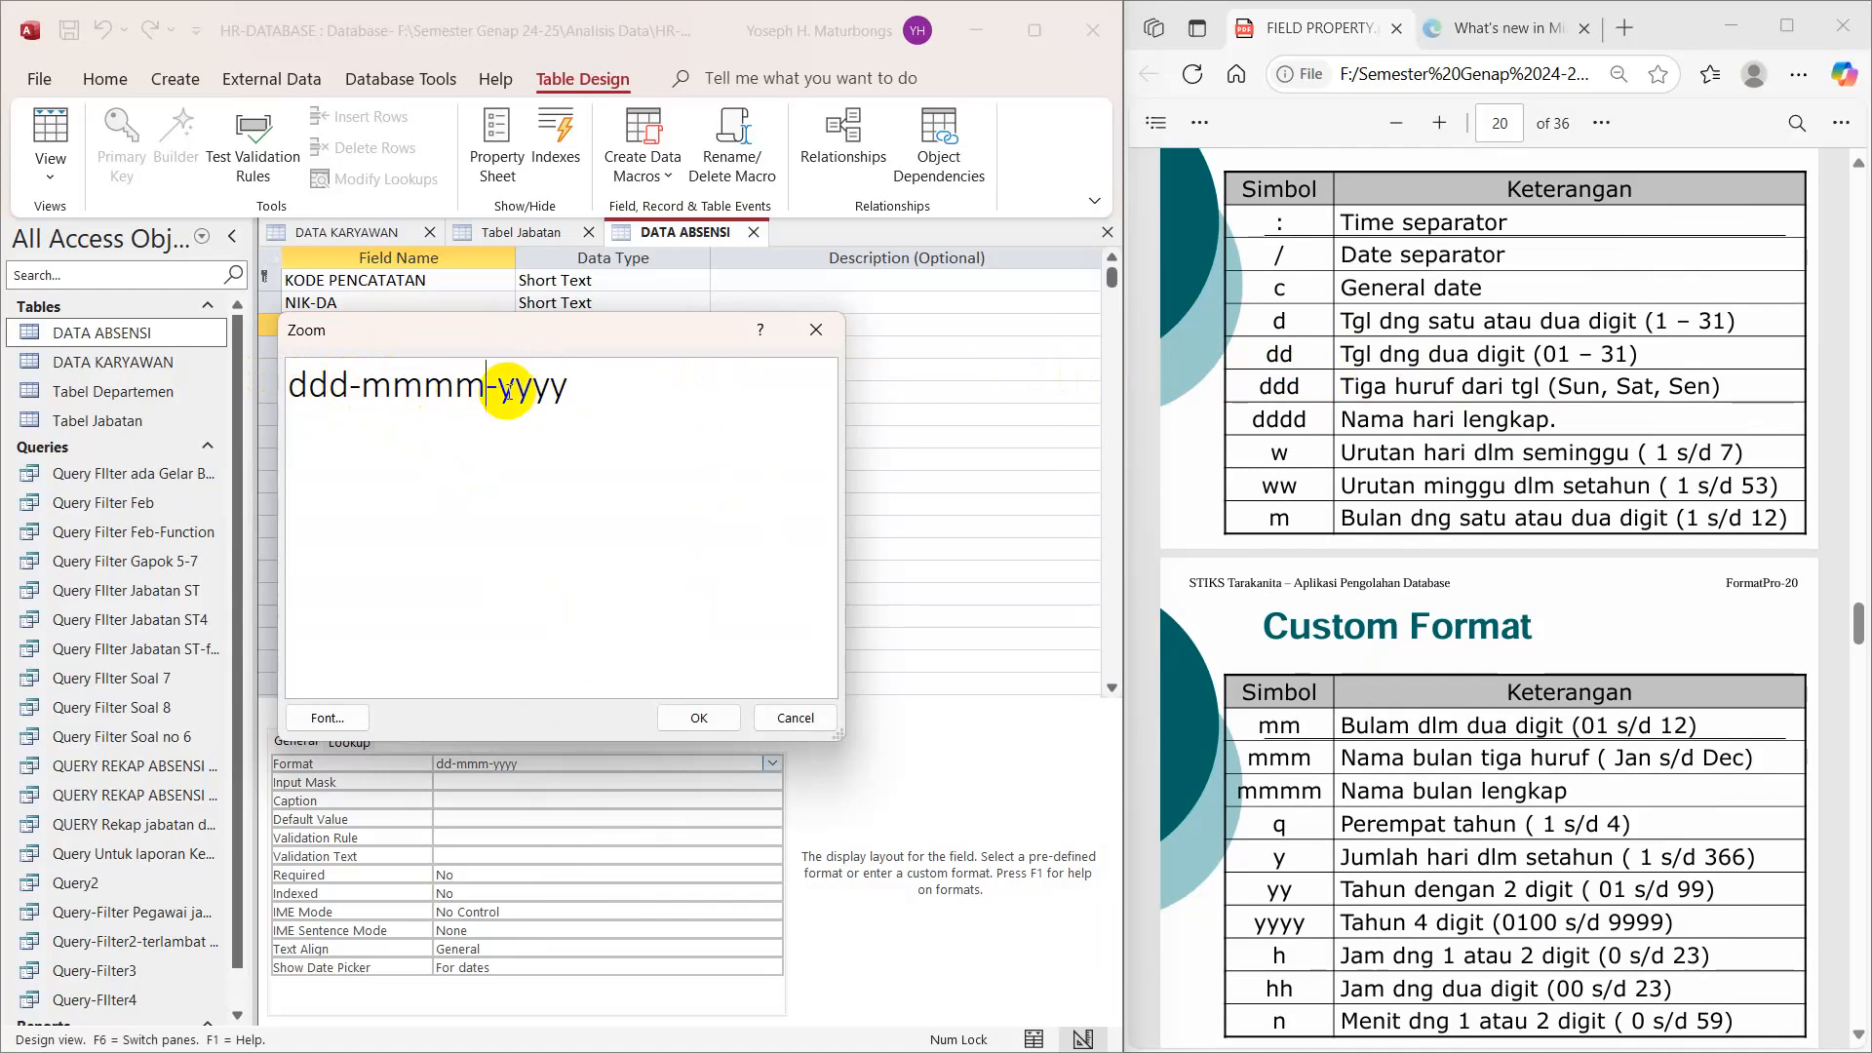
left_click(577, 391)
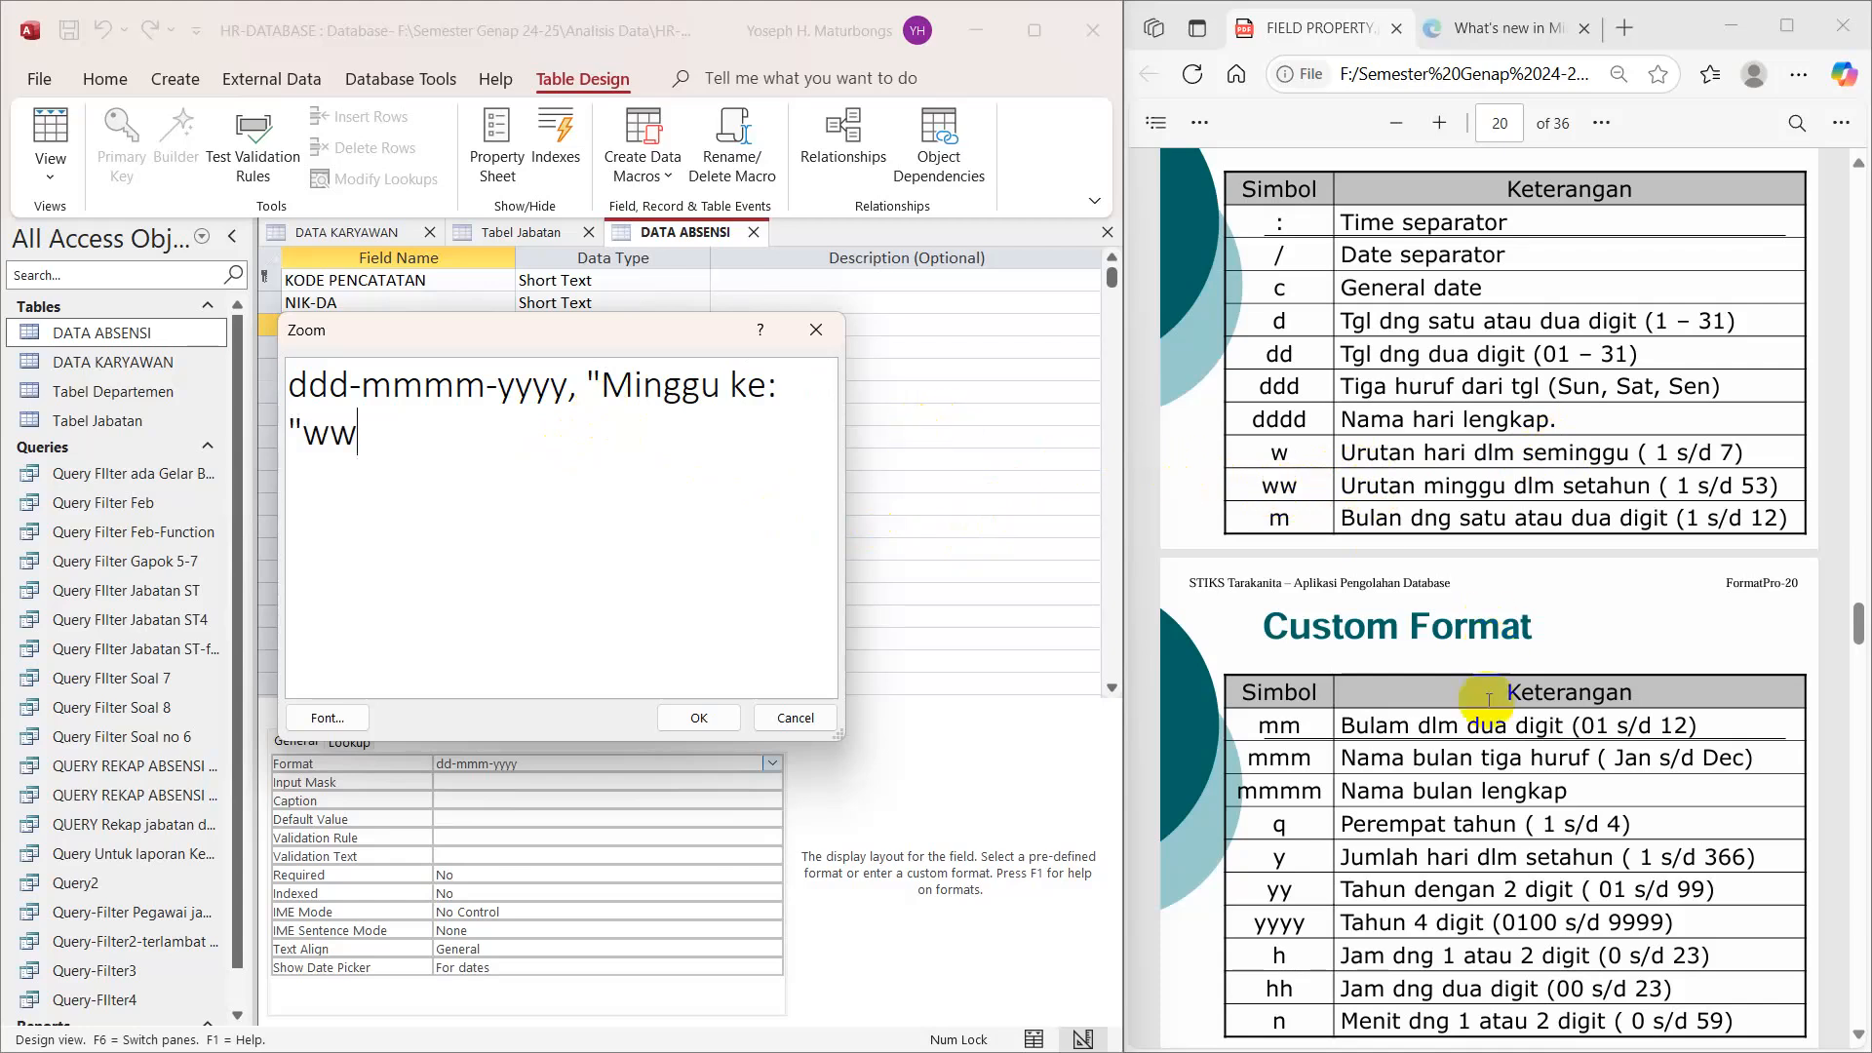
scroll(1547, 764, "down", 3)
scroll(1547, 767, "down", 2)
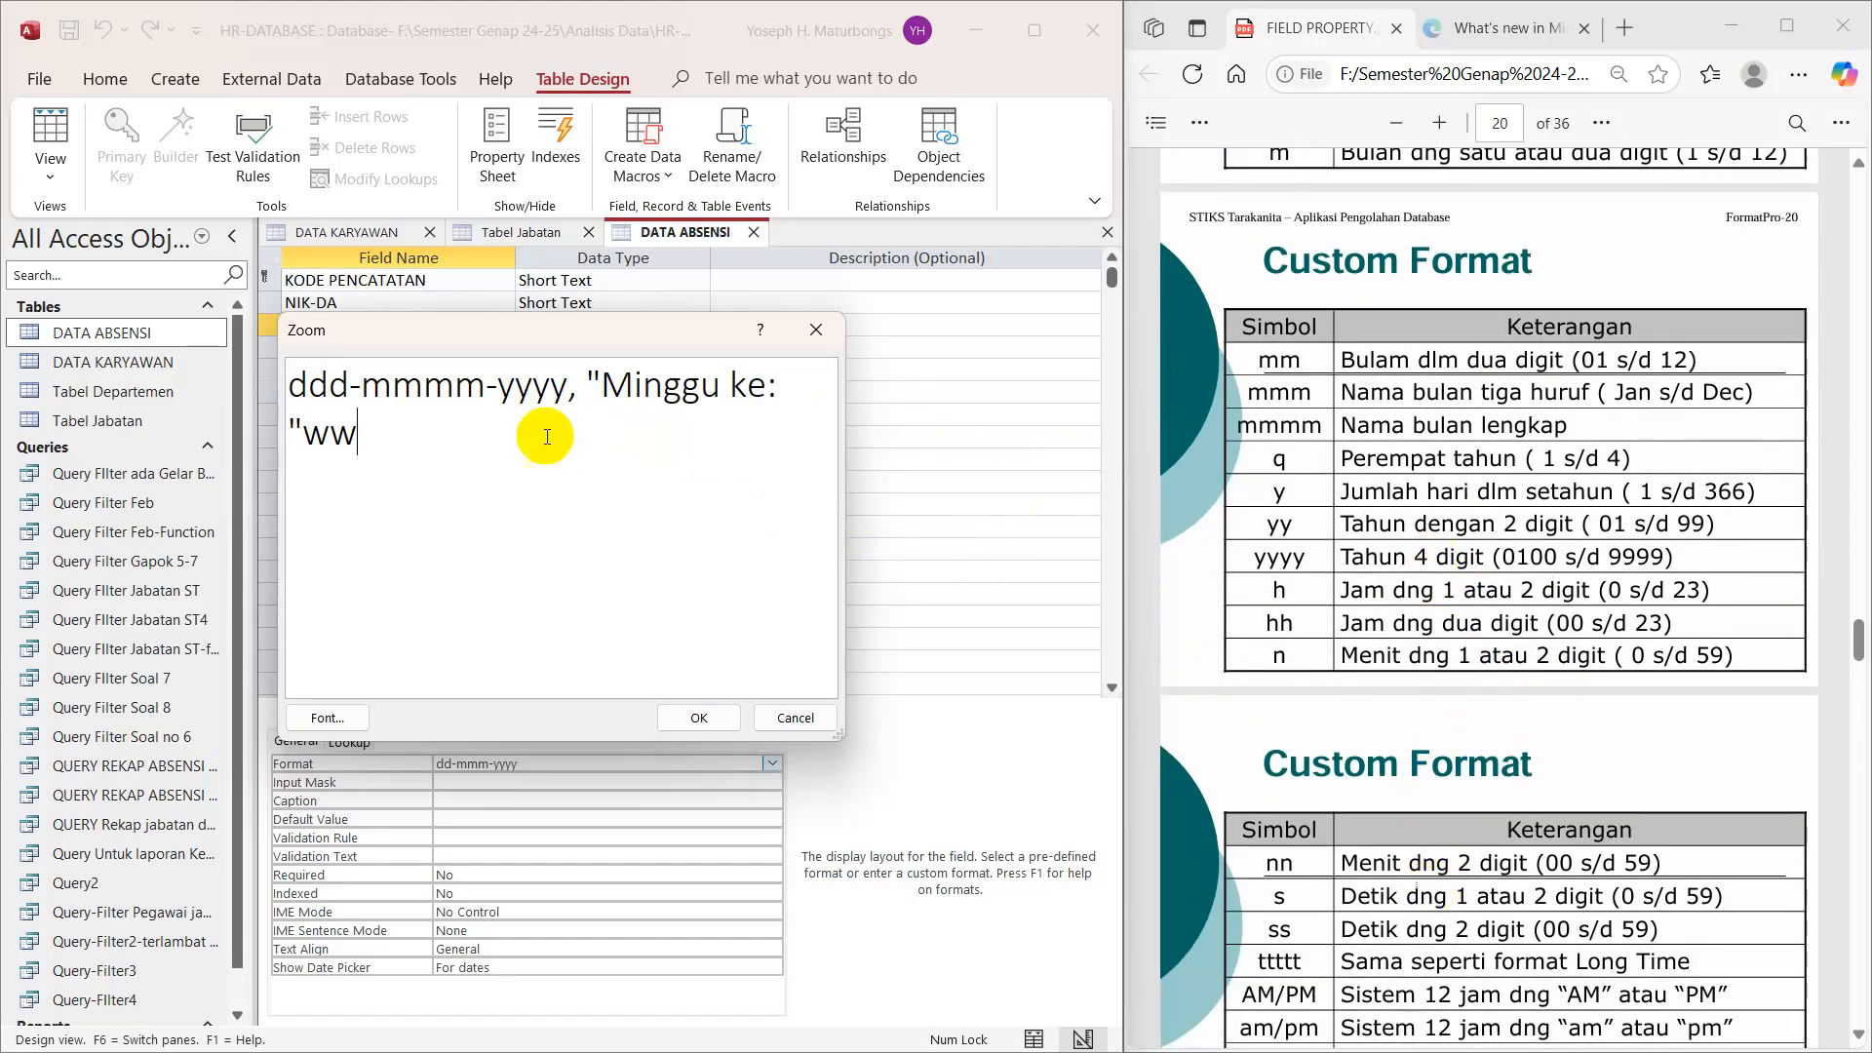
left_click(698, 719)
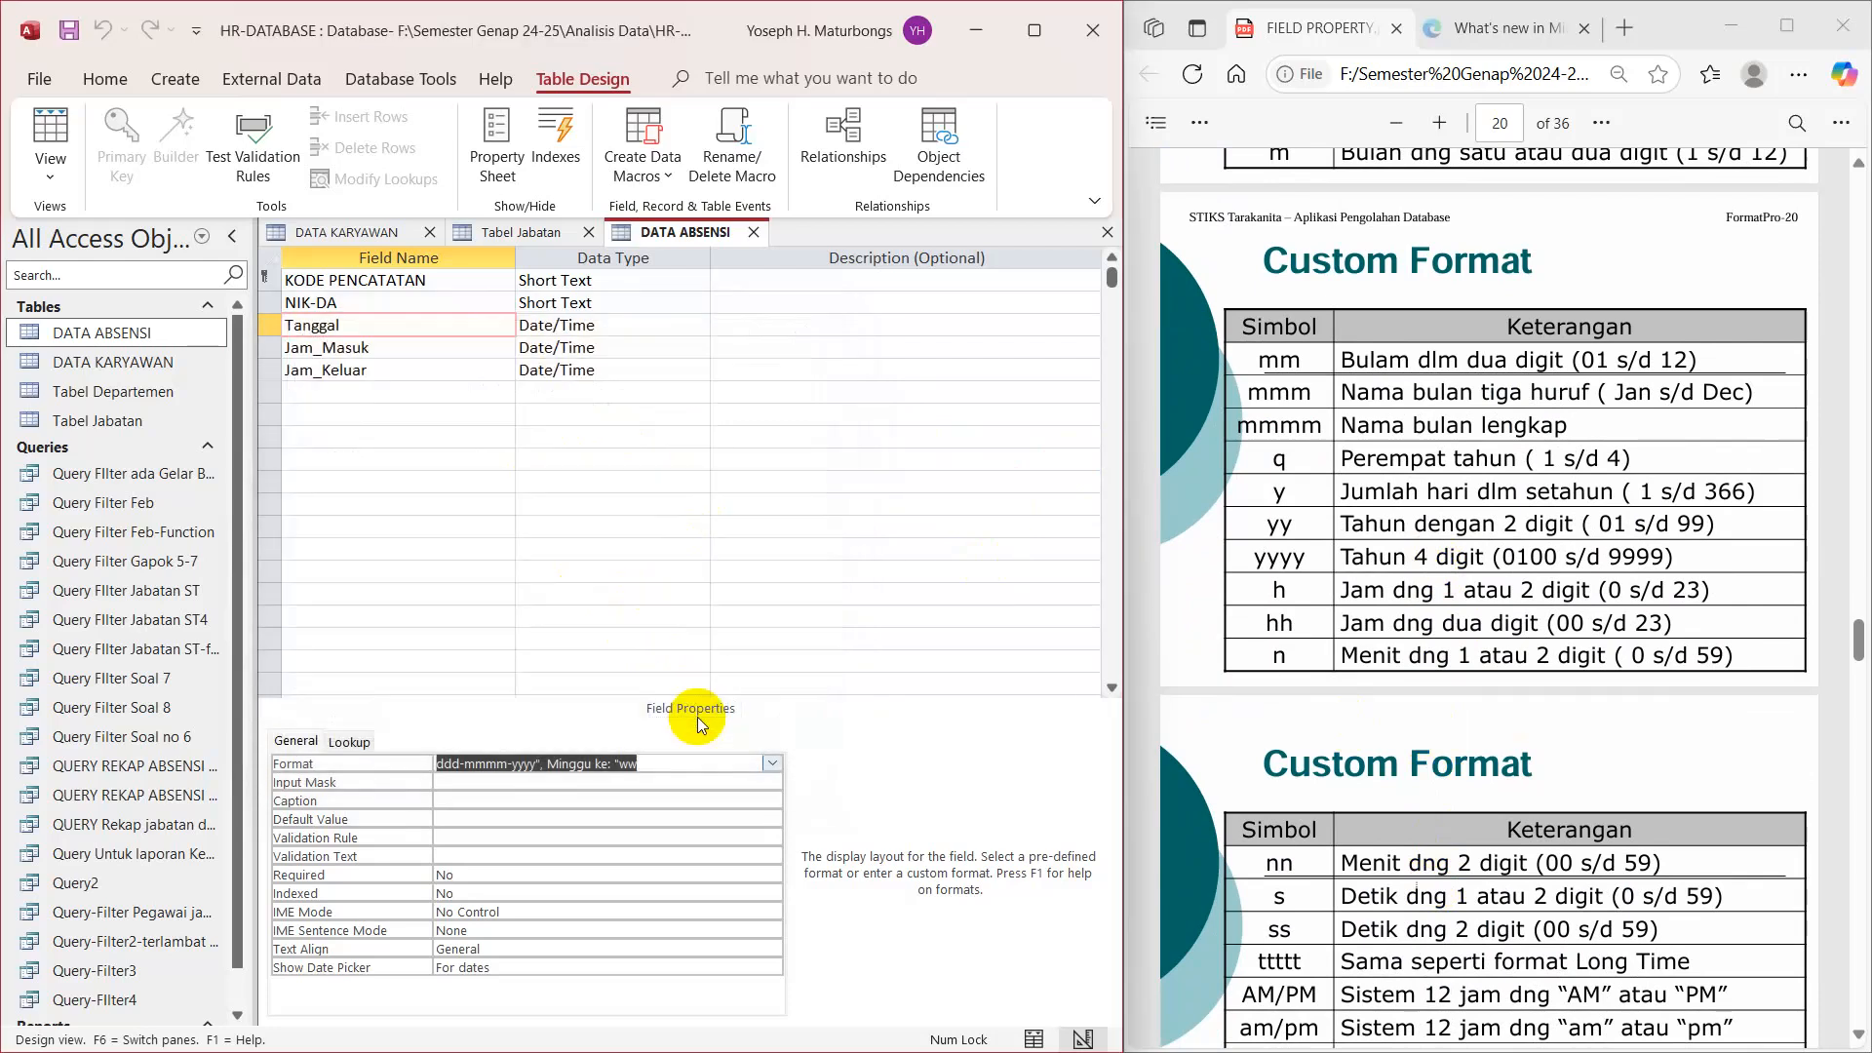
Step: Save the DATA ABSENSI table design and show the table in Datasheet View
right_click(682, 236)
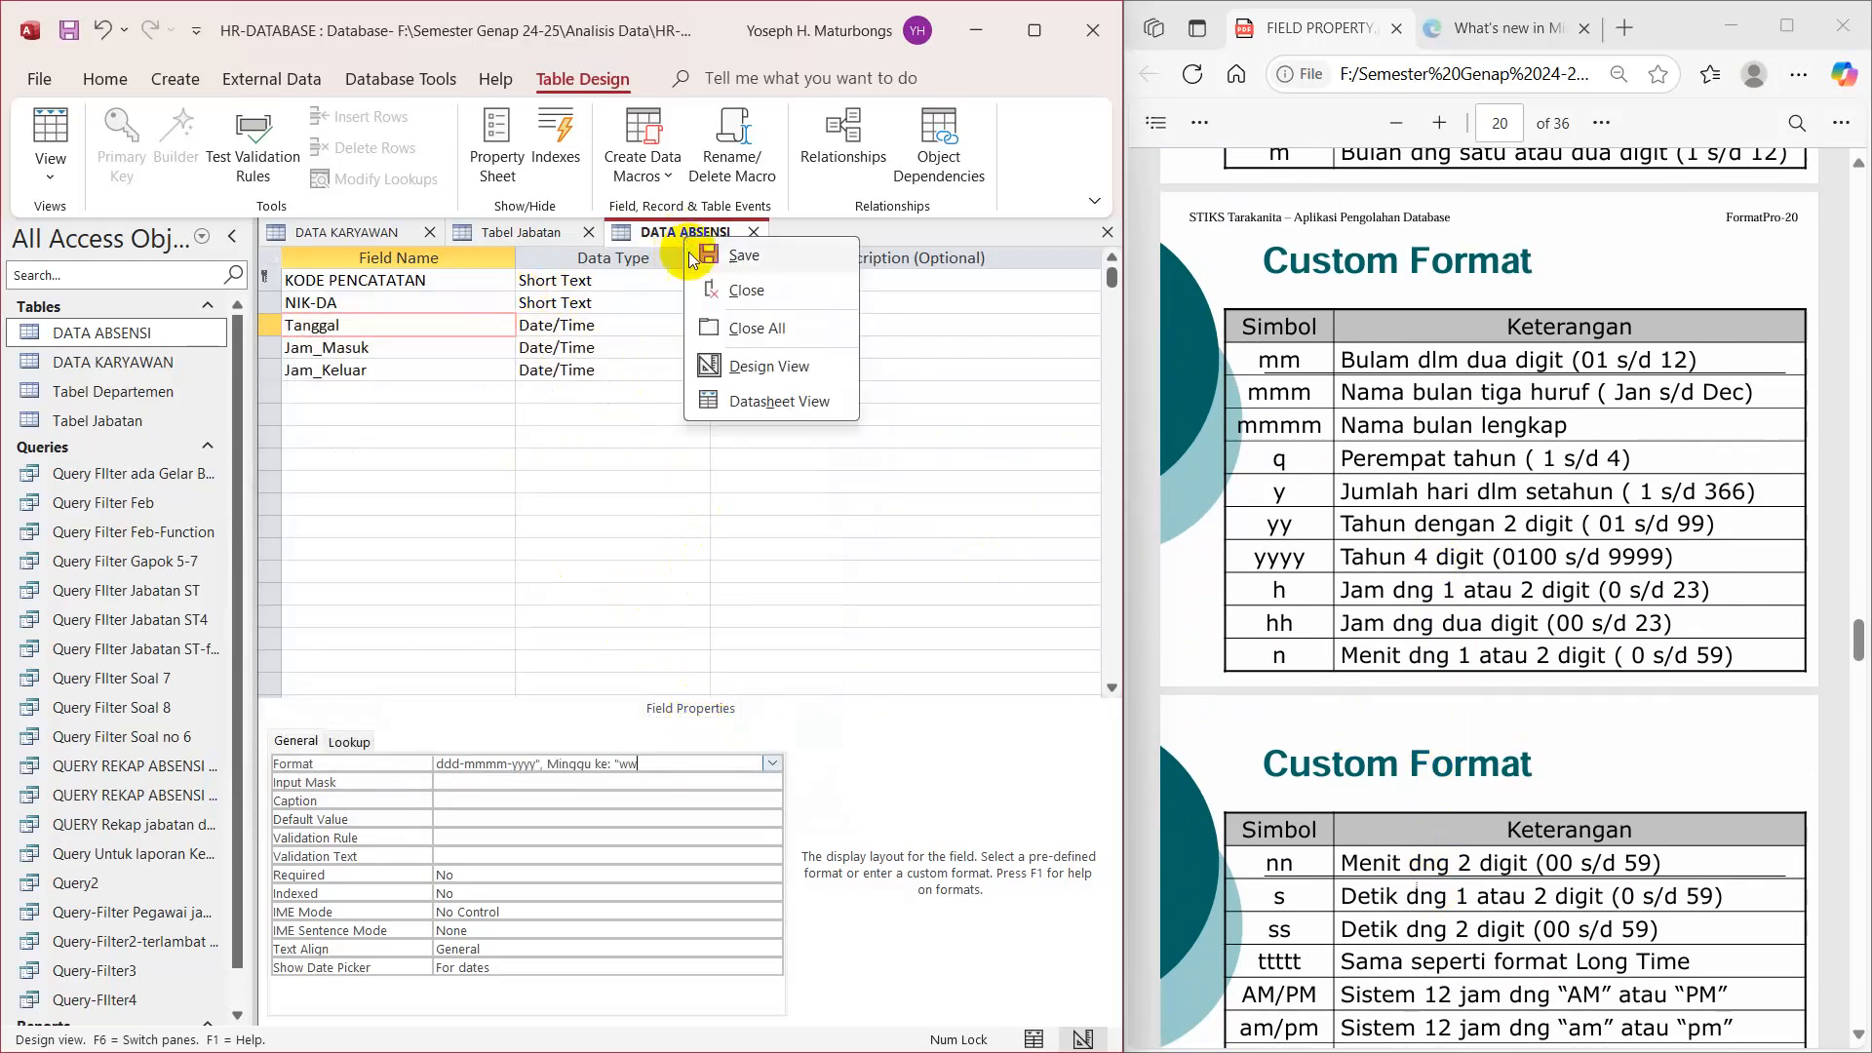
left_click(758, 400)
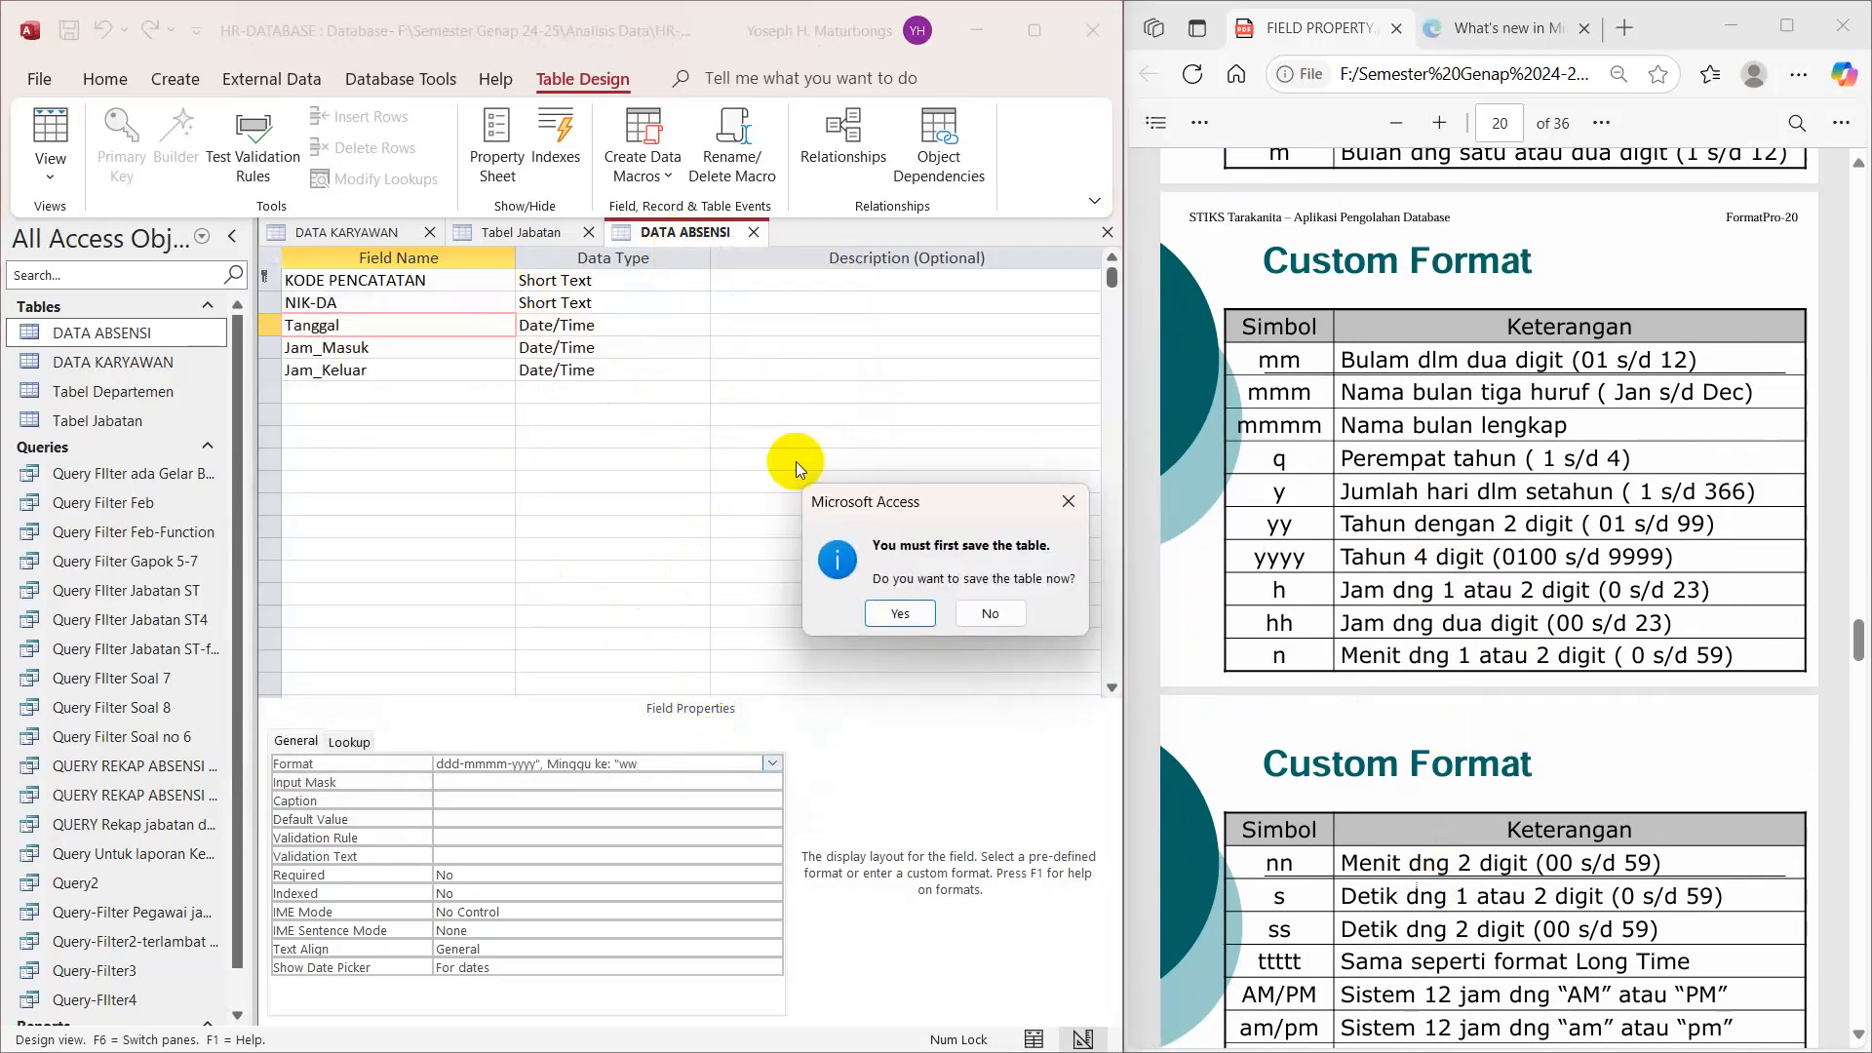
left_click(900, 613)
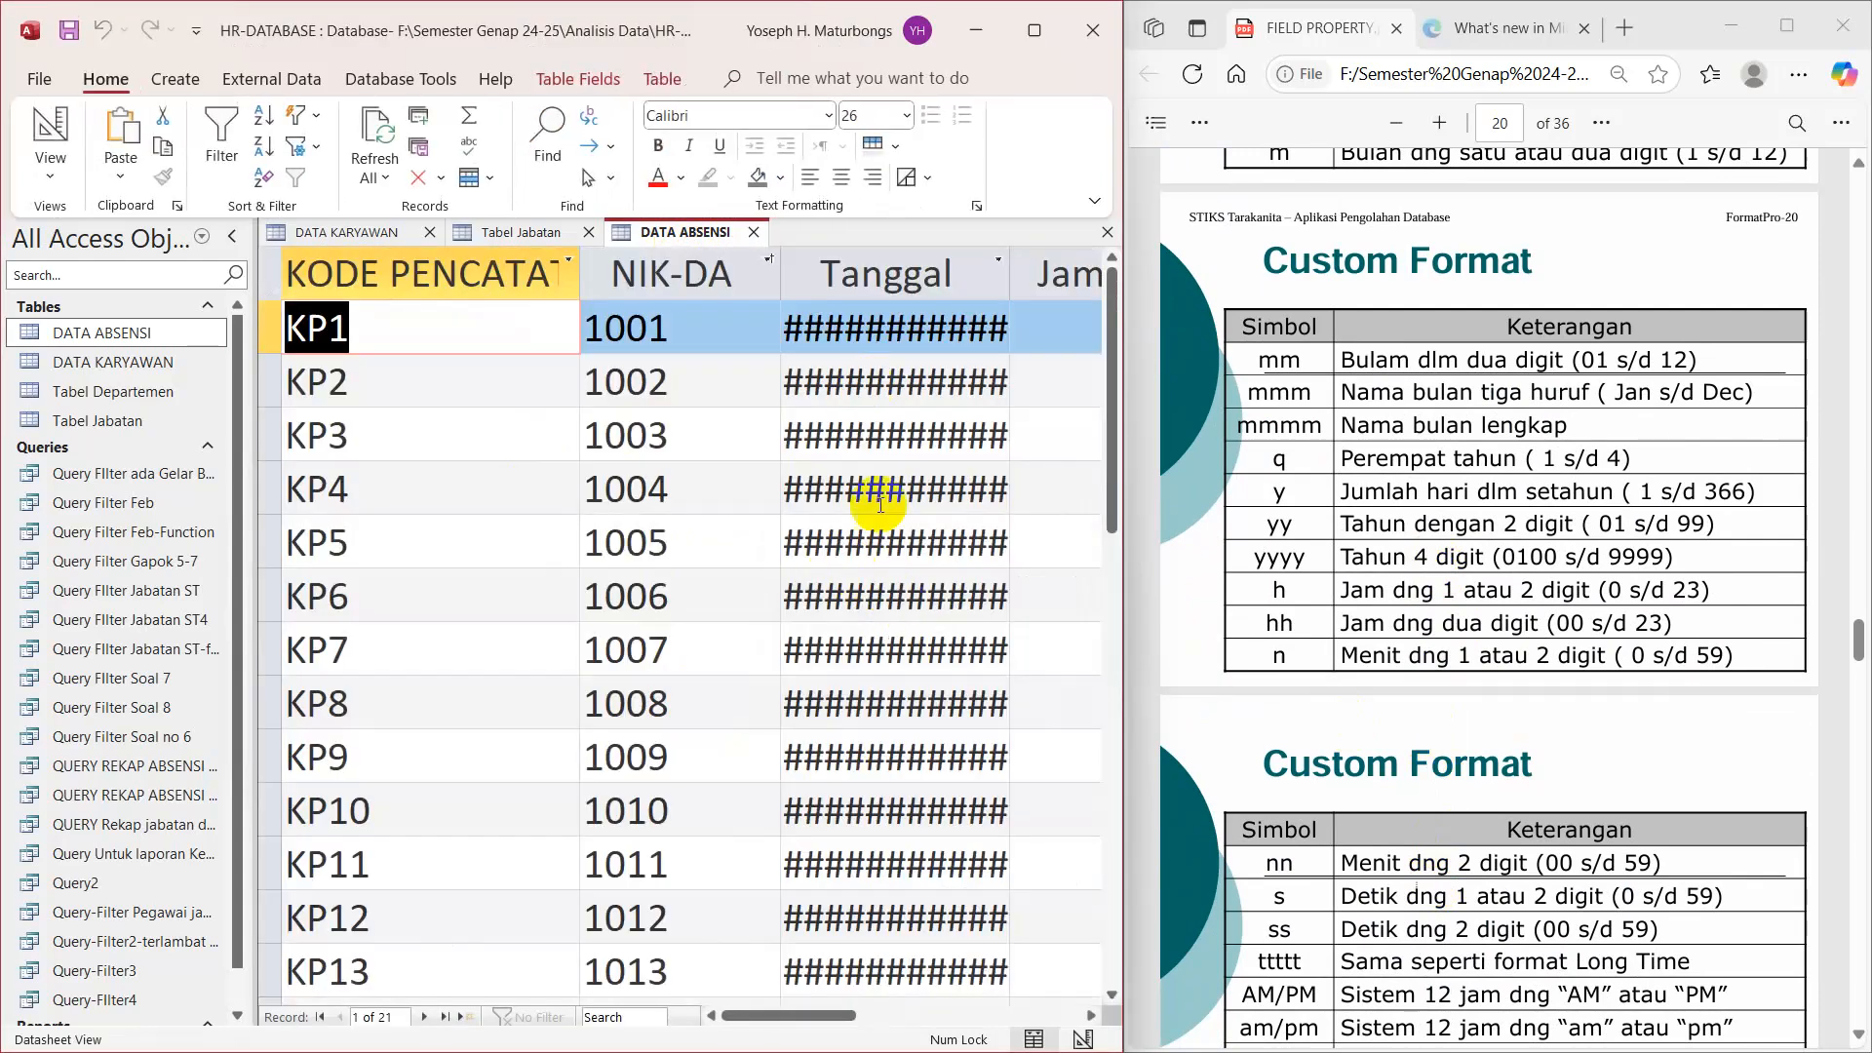
Step: Widen the Tanggal column until the full custom dates fit, and look through the January and February records
left_click(1094, 1015)
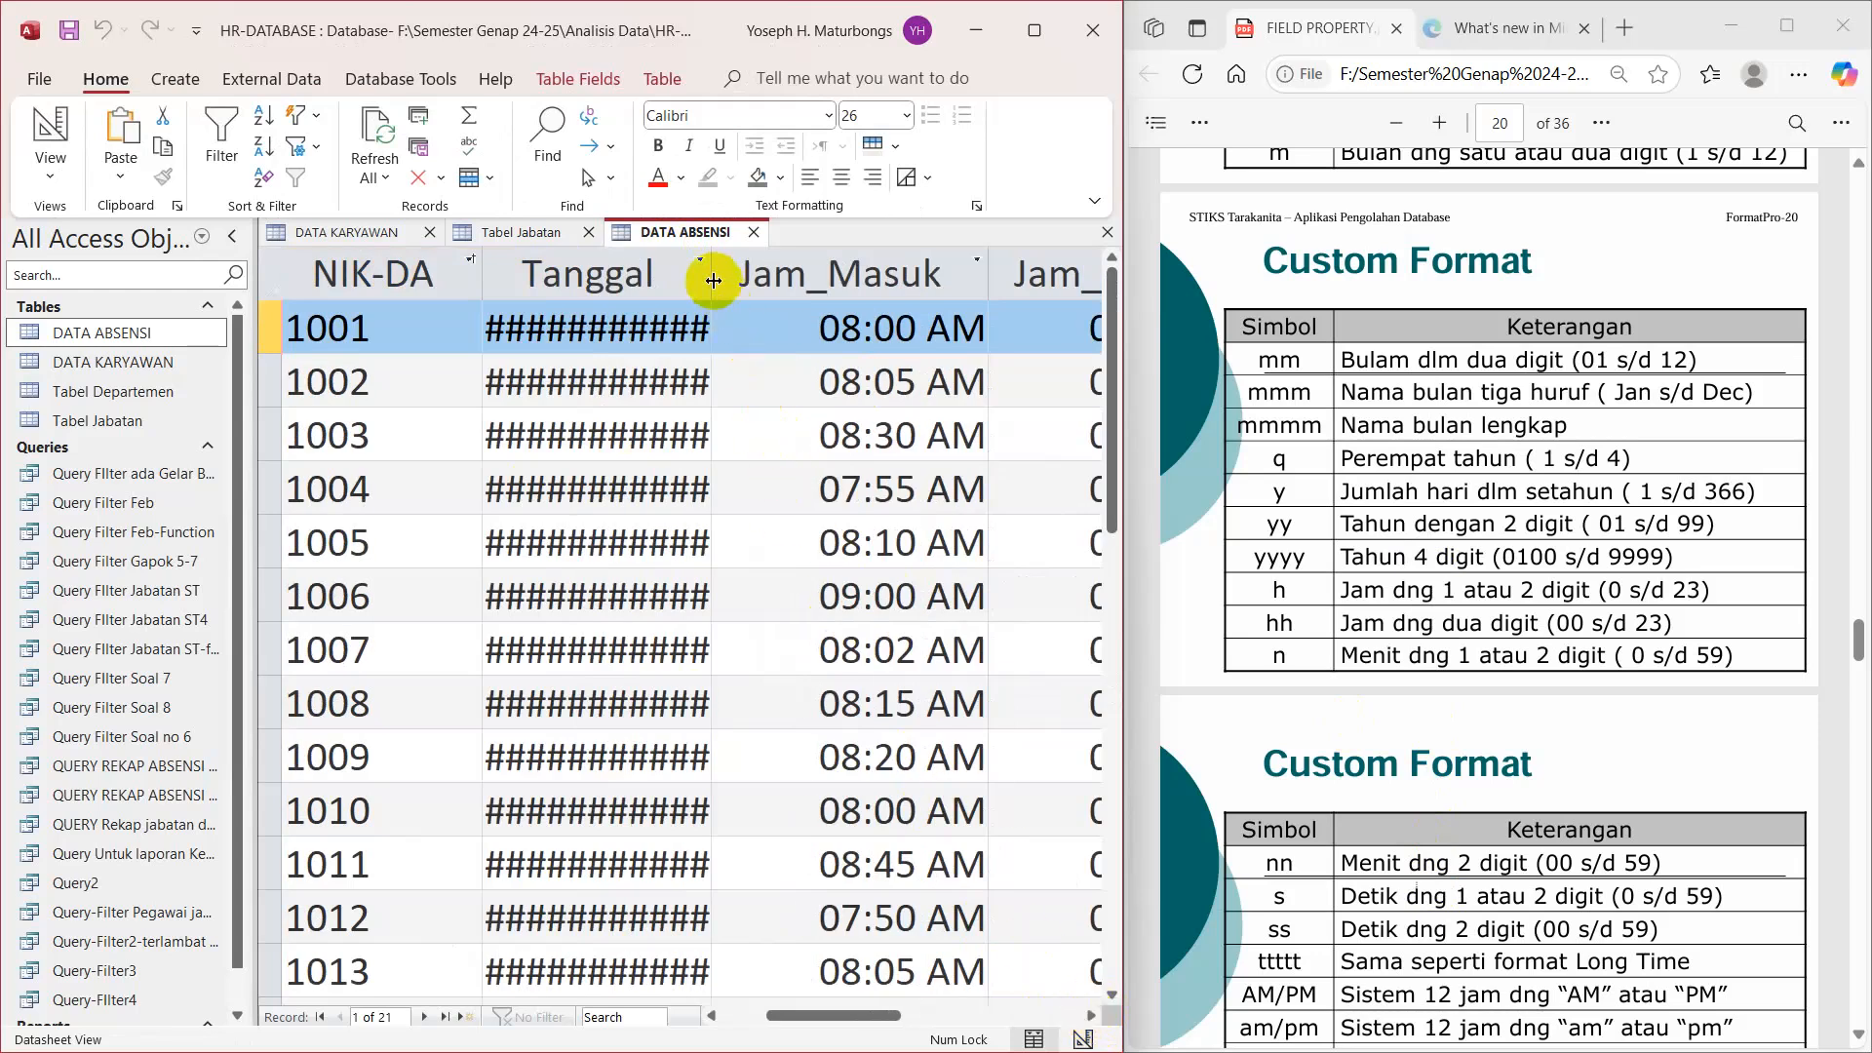
left_click_drag(713, 281, 1014, 284)
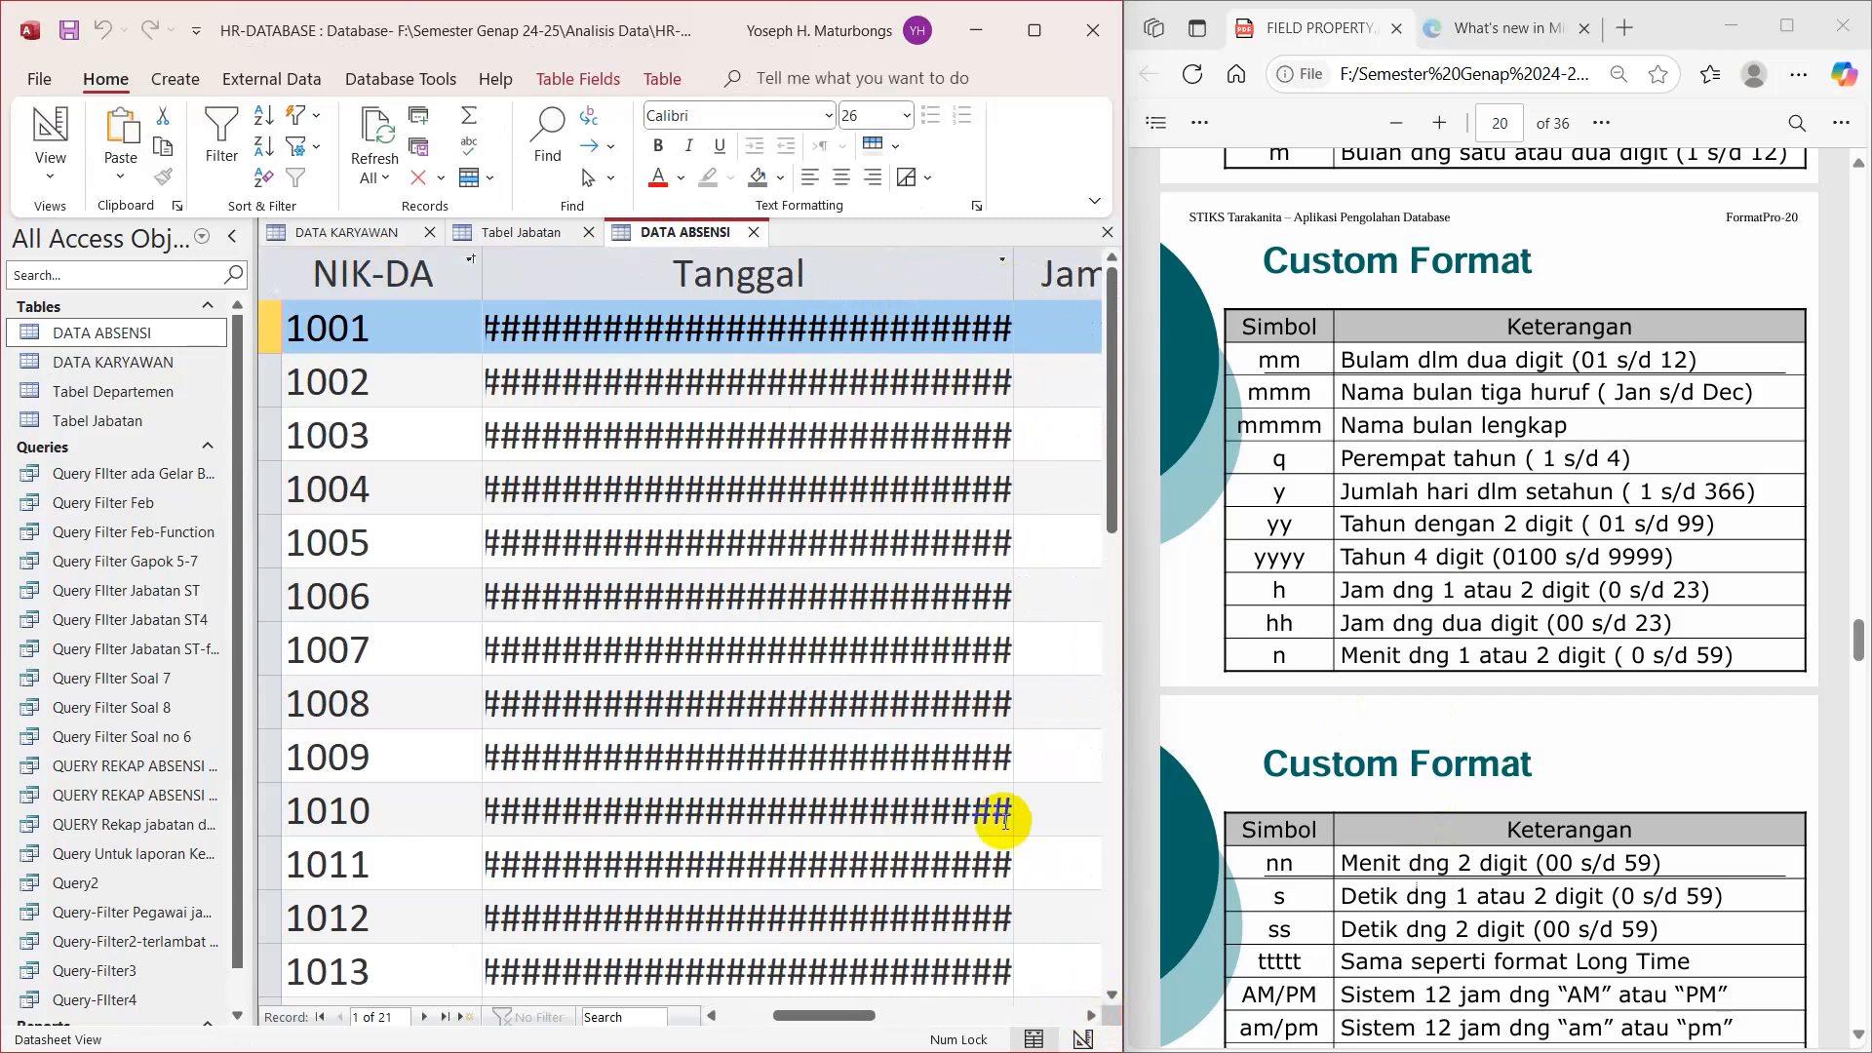
left_click(1087, 1016)
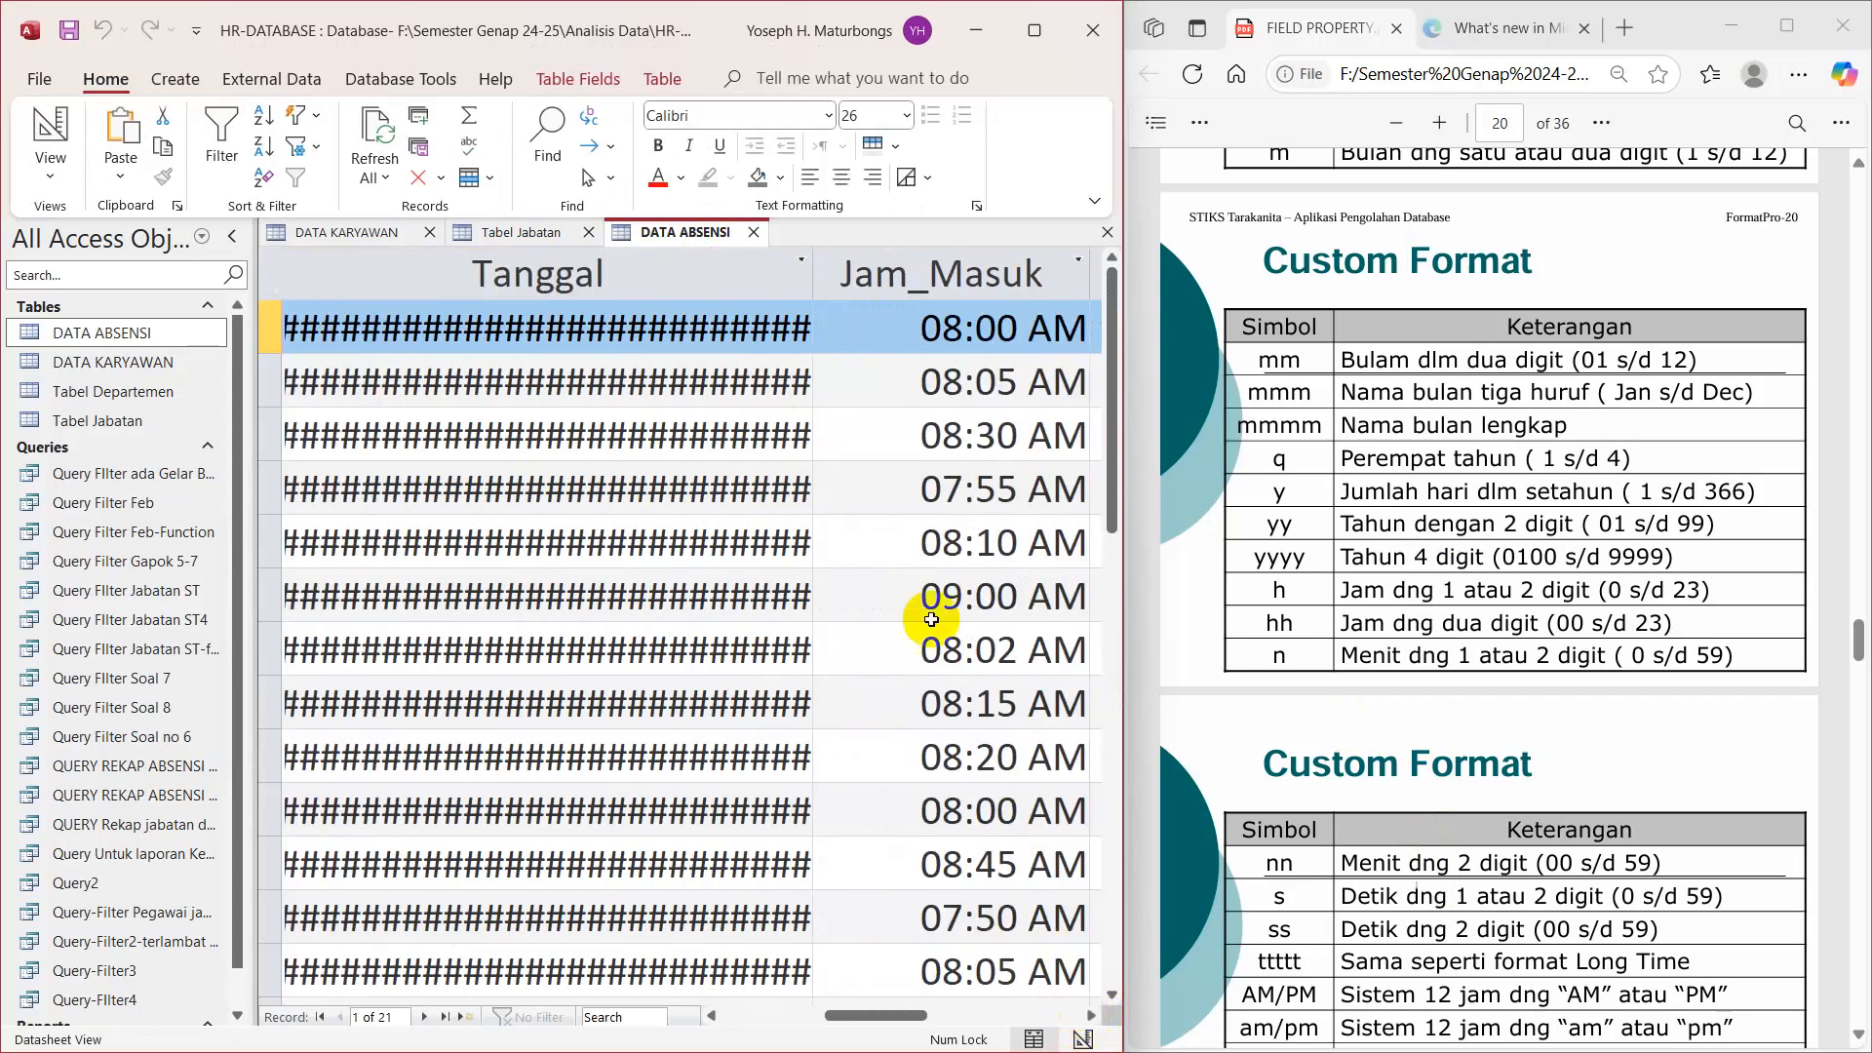
left_click_drag(811, 275, 932, 274)
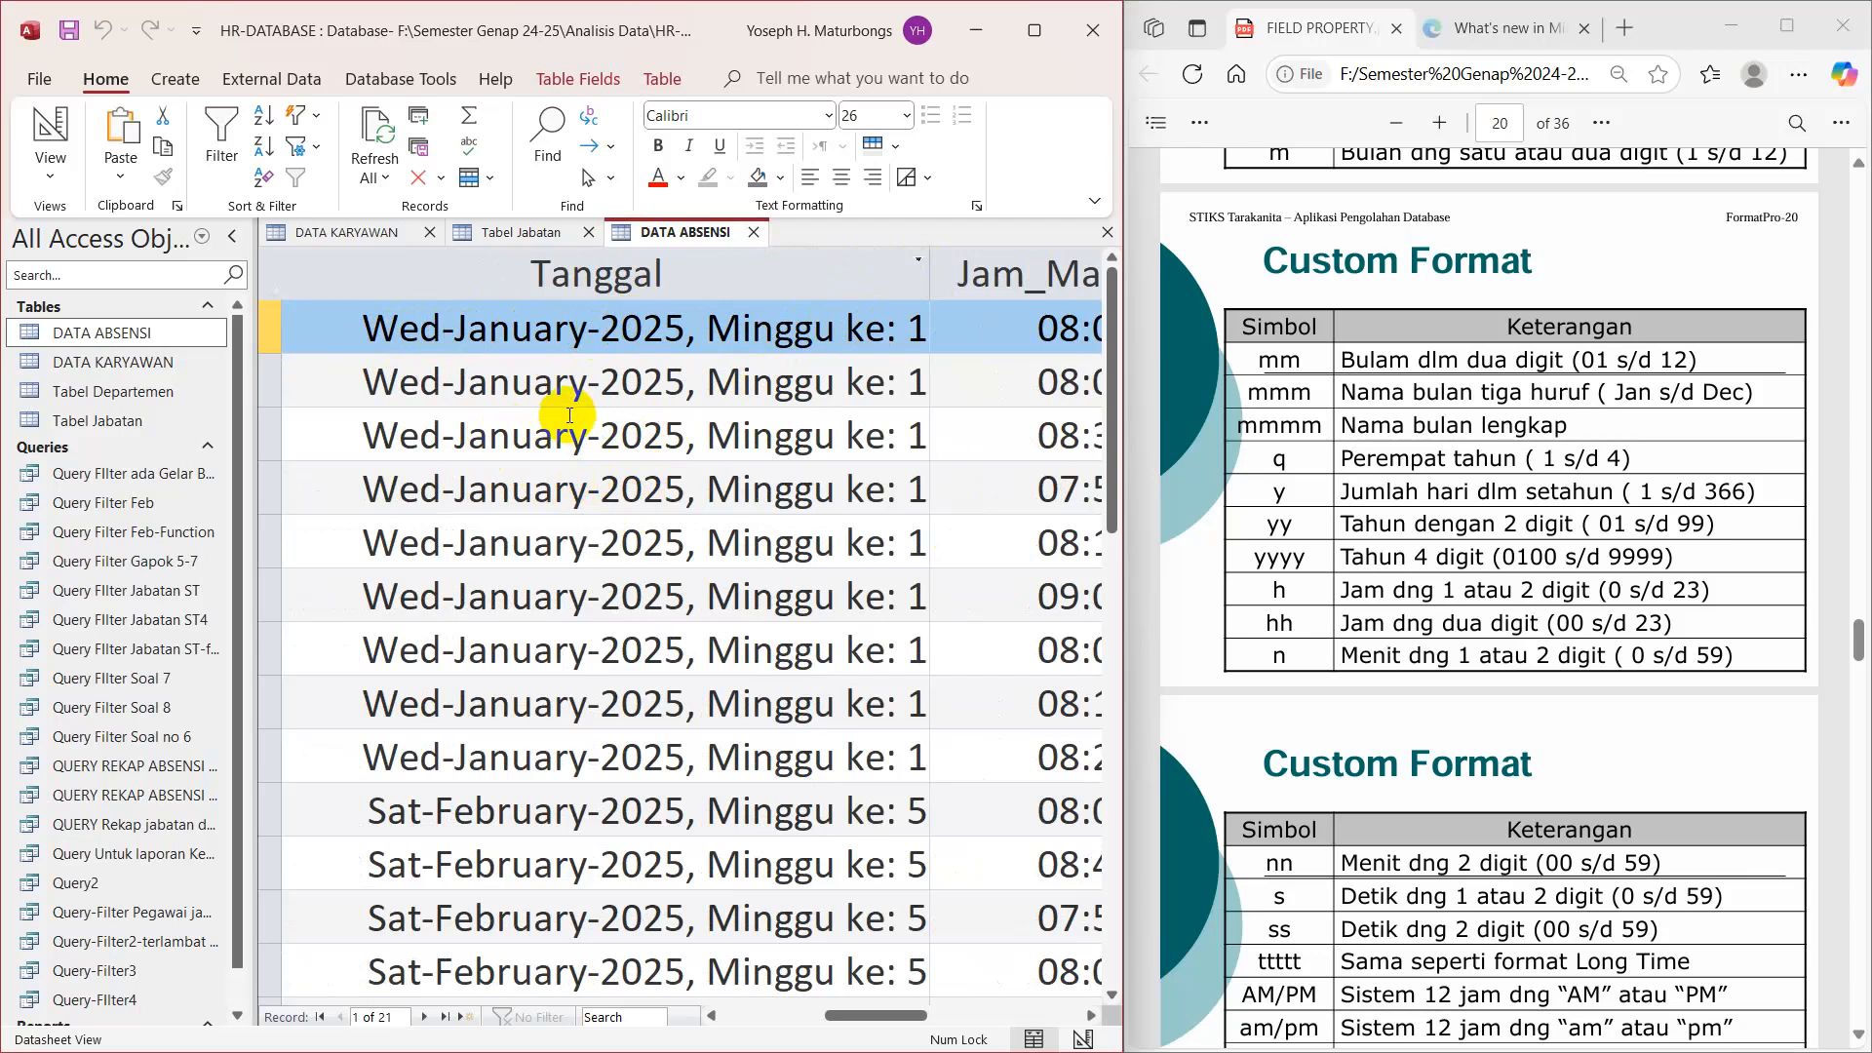
scroll(591, 394, "down", 3)
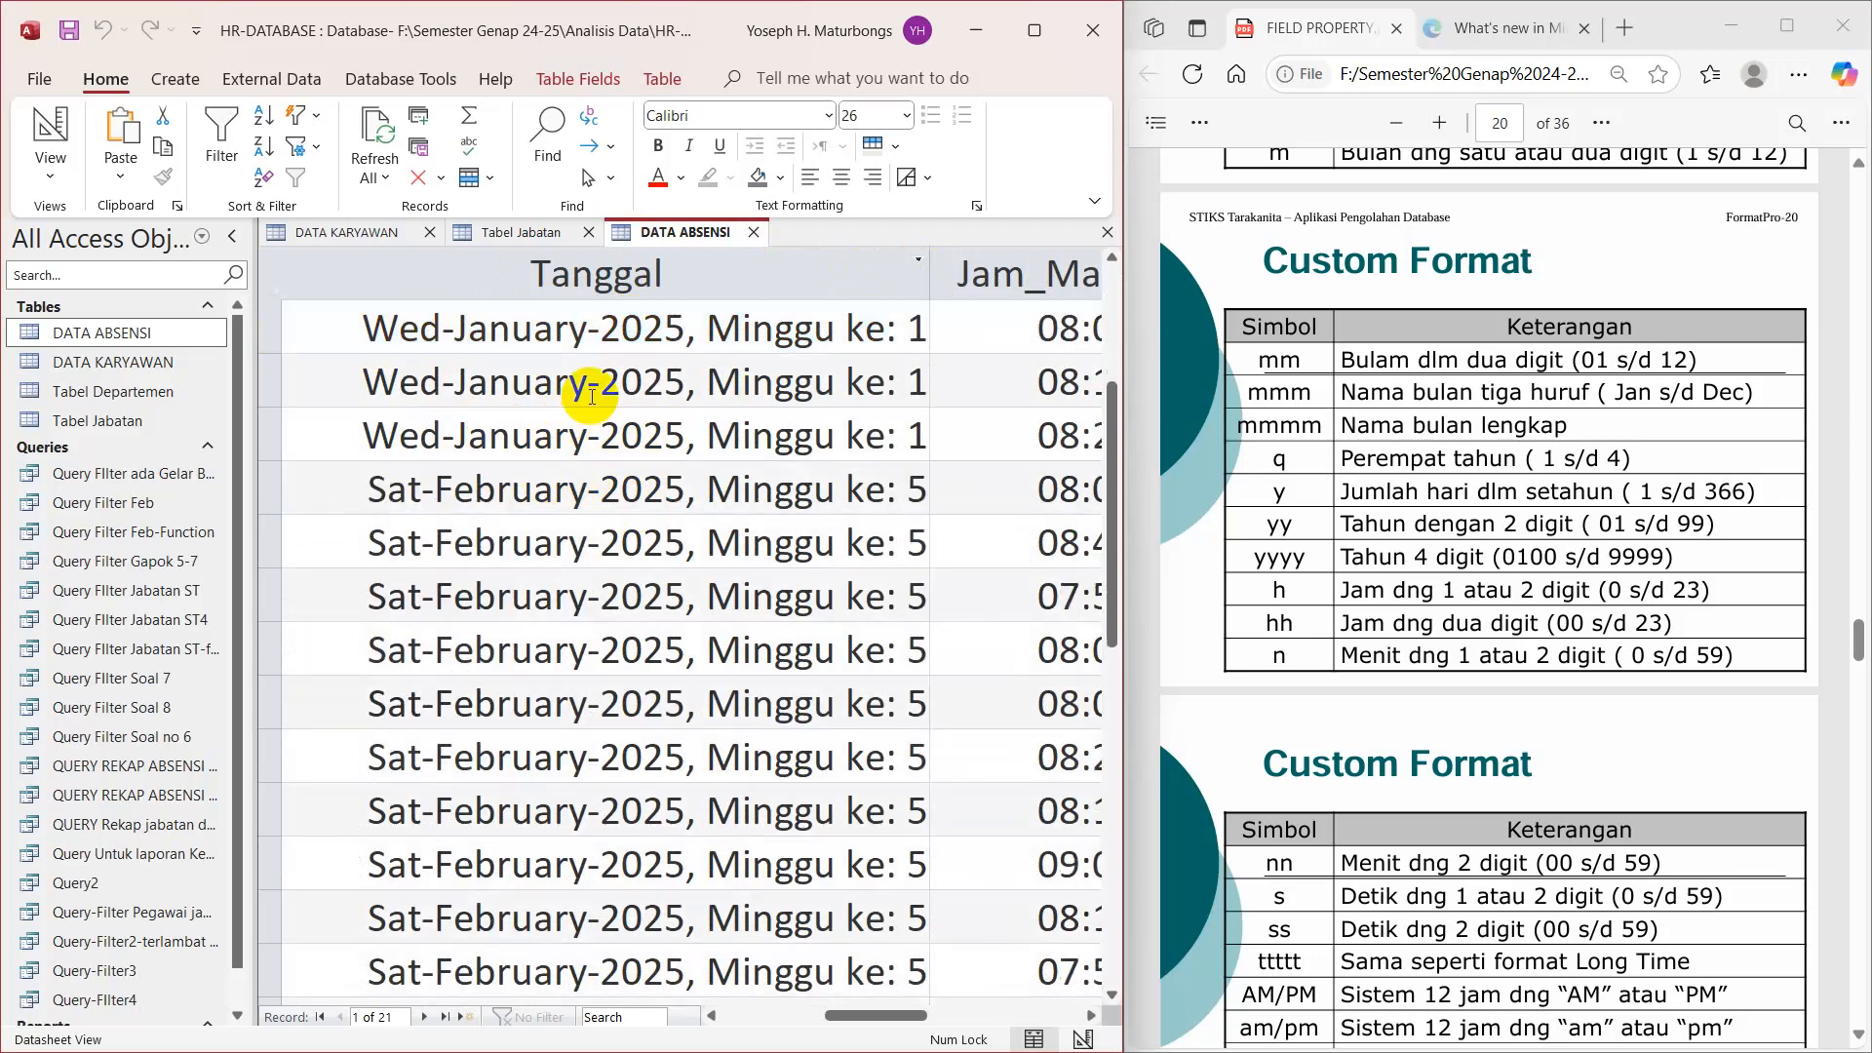
scroll(591, 395, "up", 1)
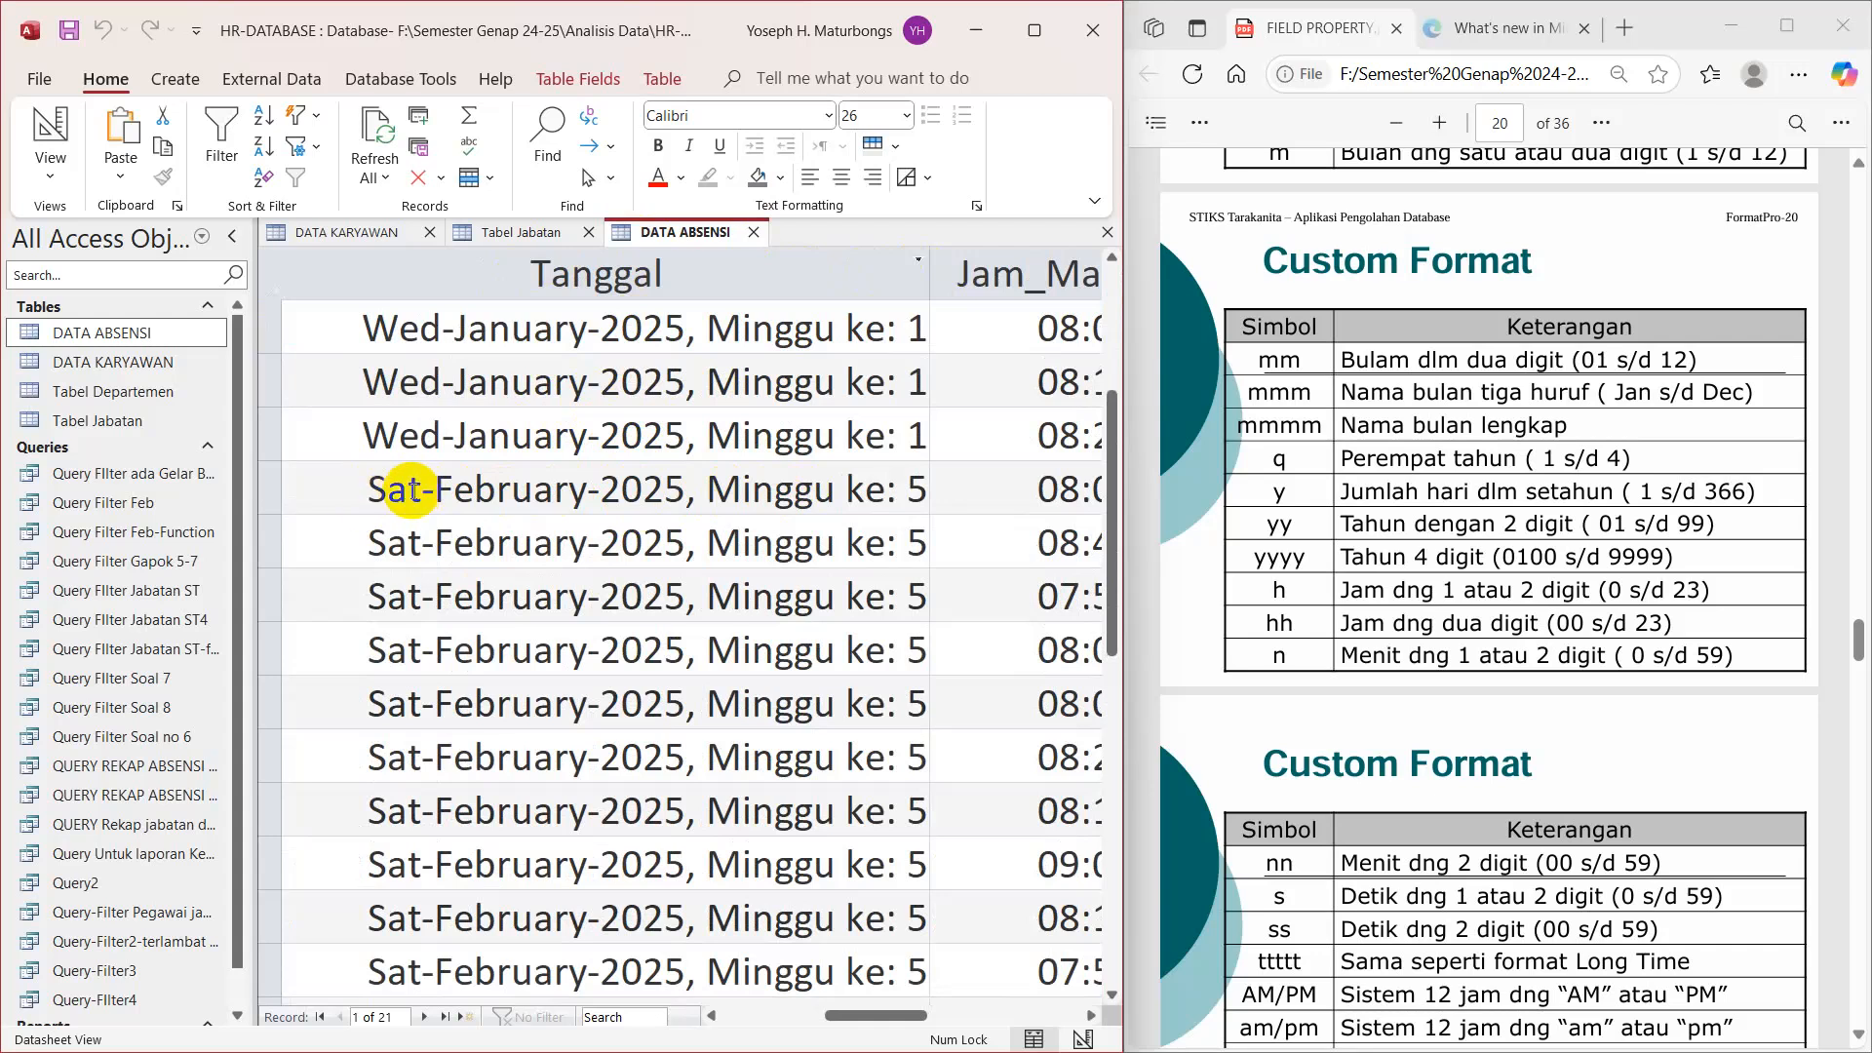
Step: Return DATA ABSENSI to Design View and insert (dd) after ddd in Tanggal's Format, giving ddd (dd)-mmmm-yyyy", Minggu ke: "ww
right_click(707, 232)
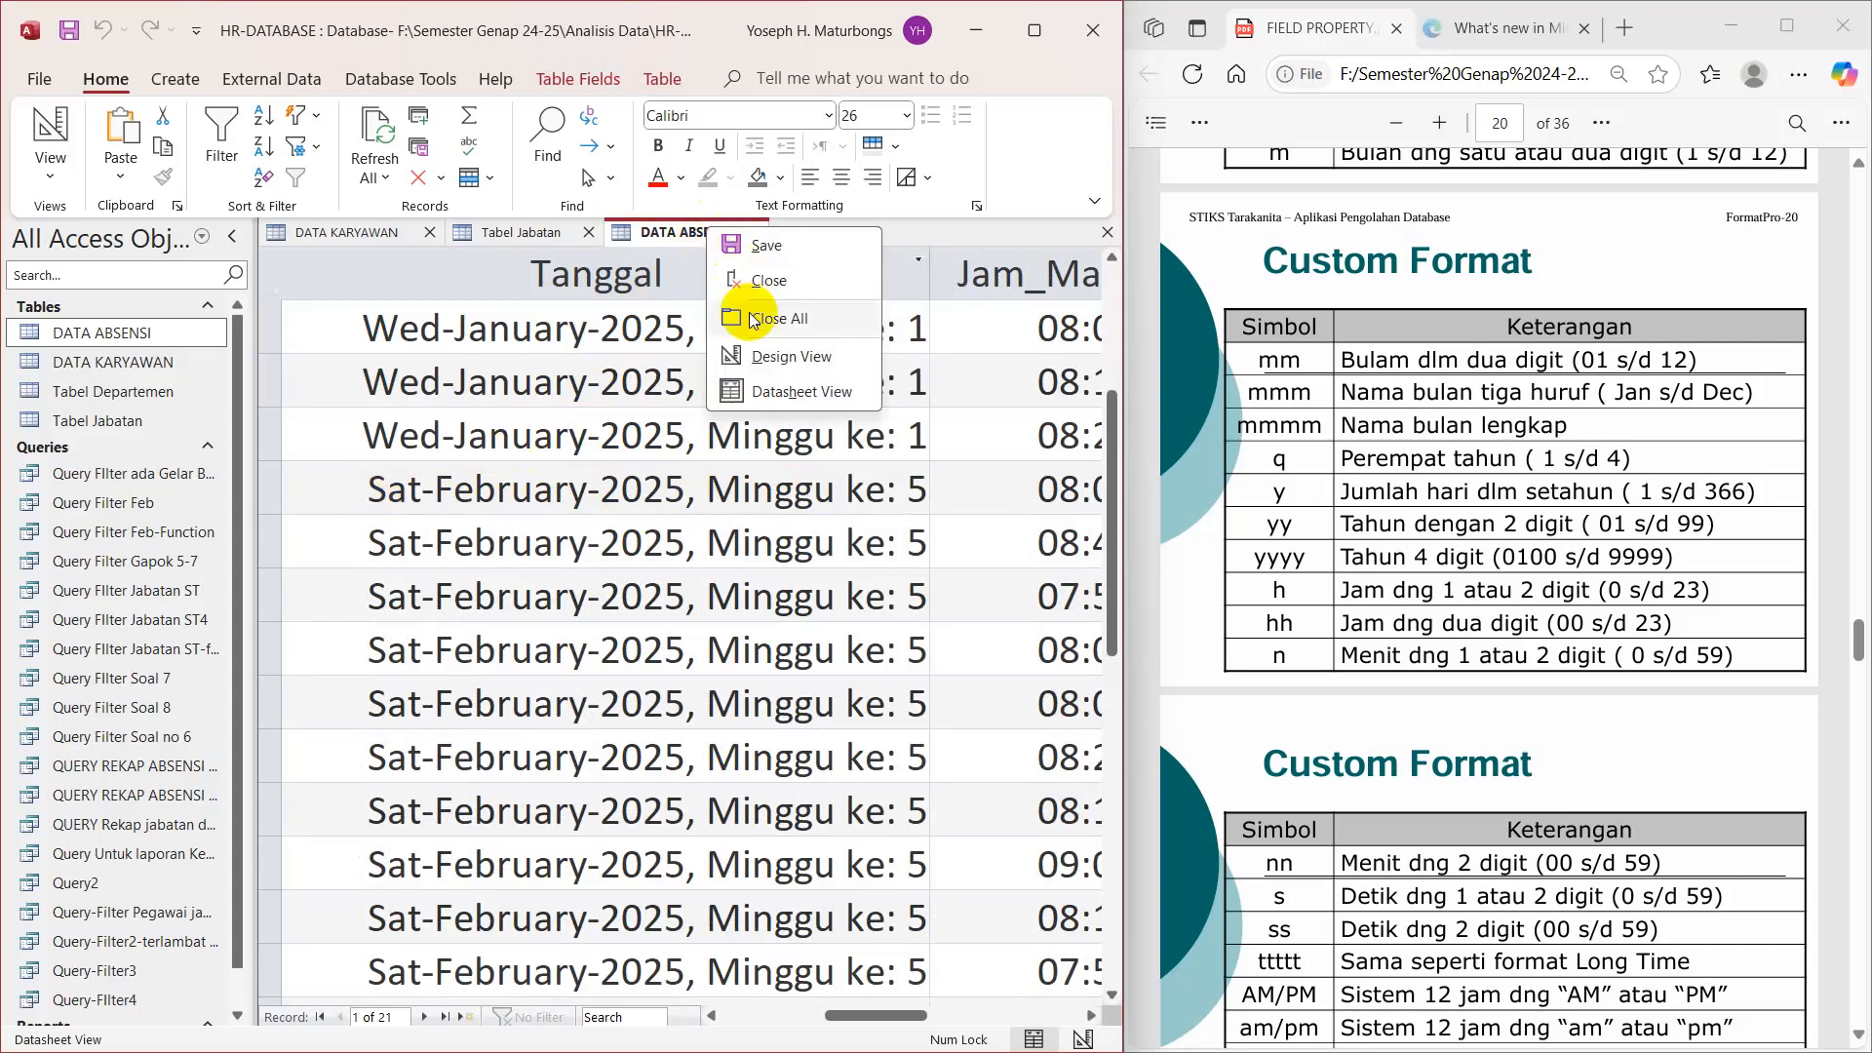
left_click(766, 357)
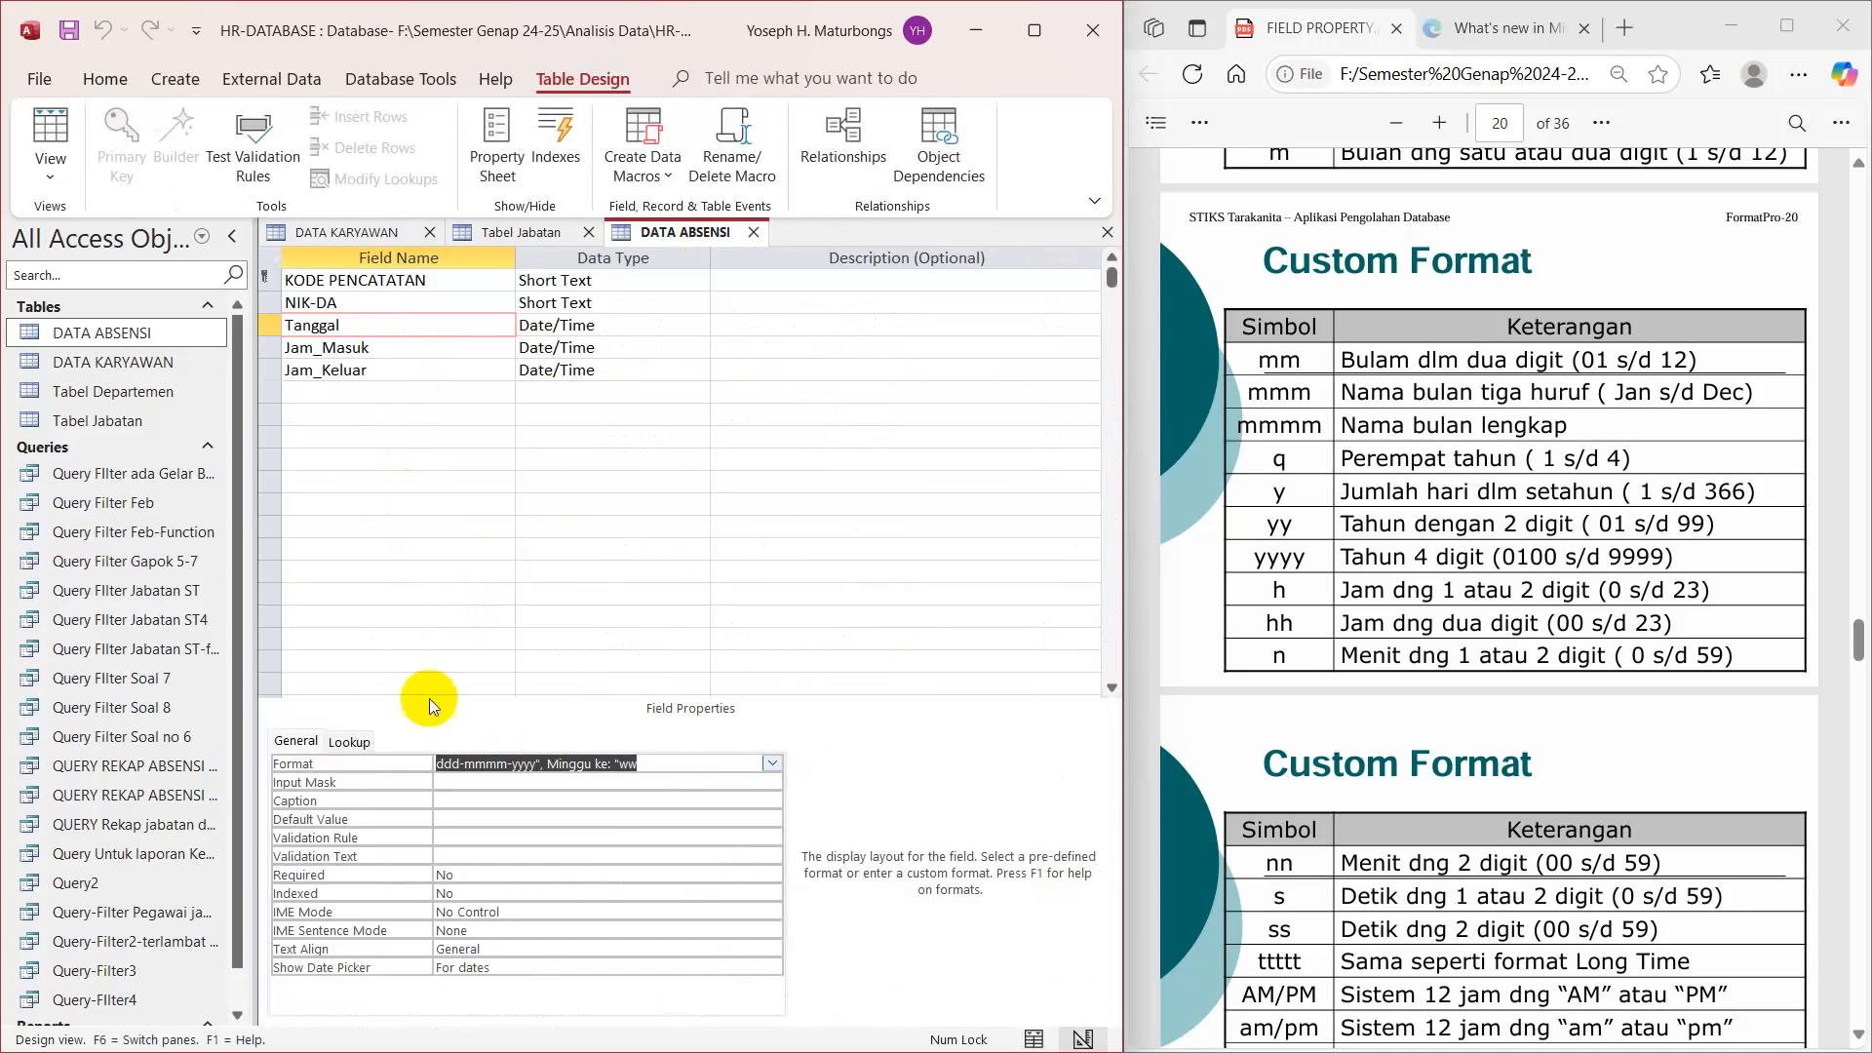
right_click(458, 764)
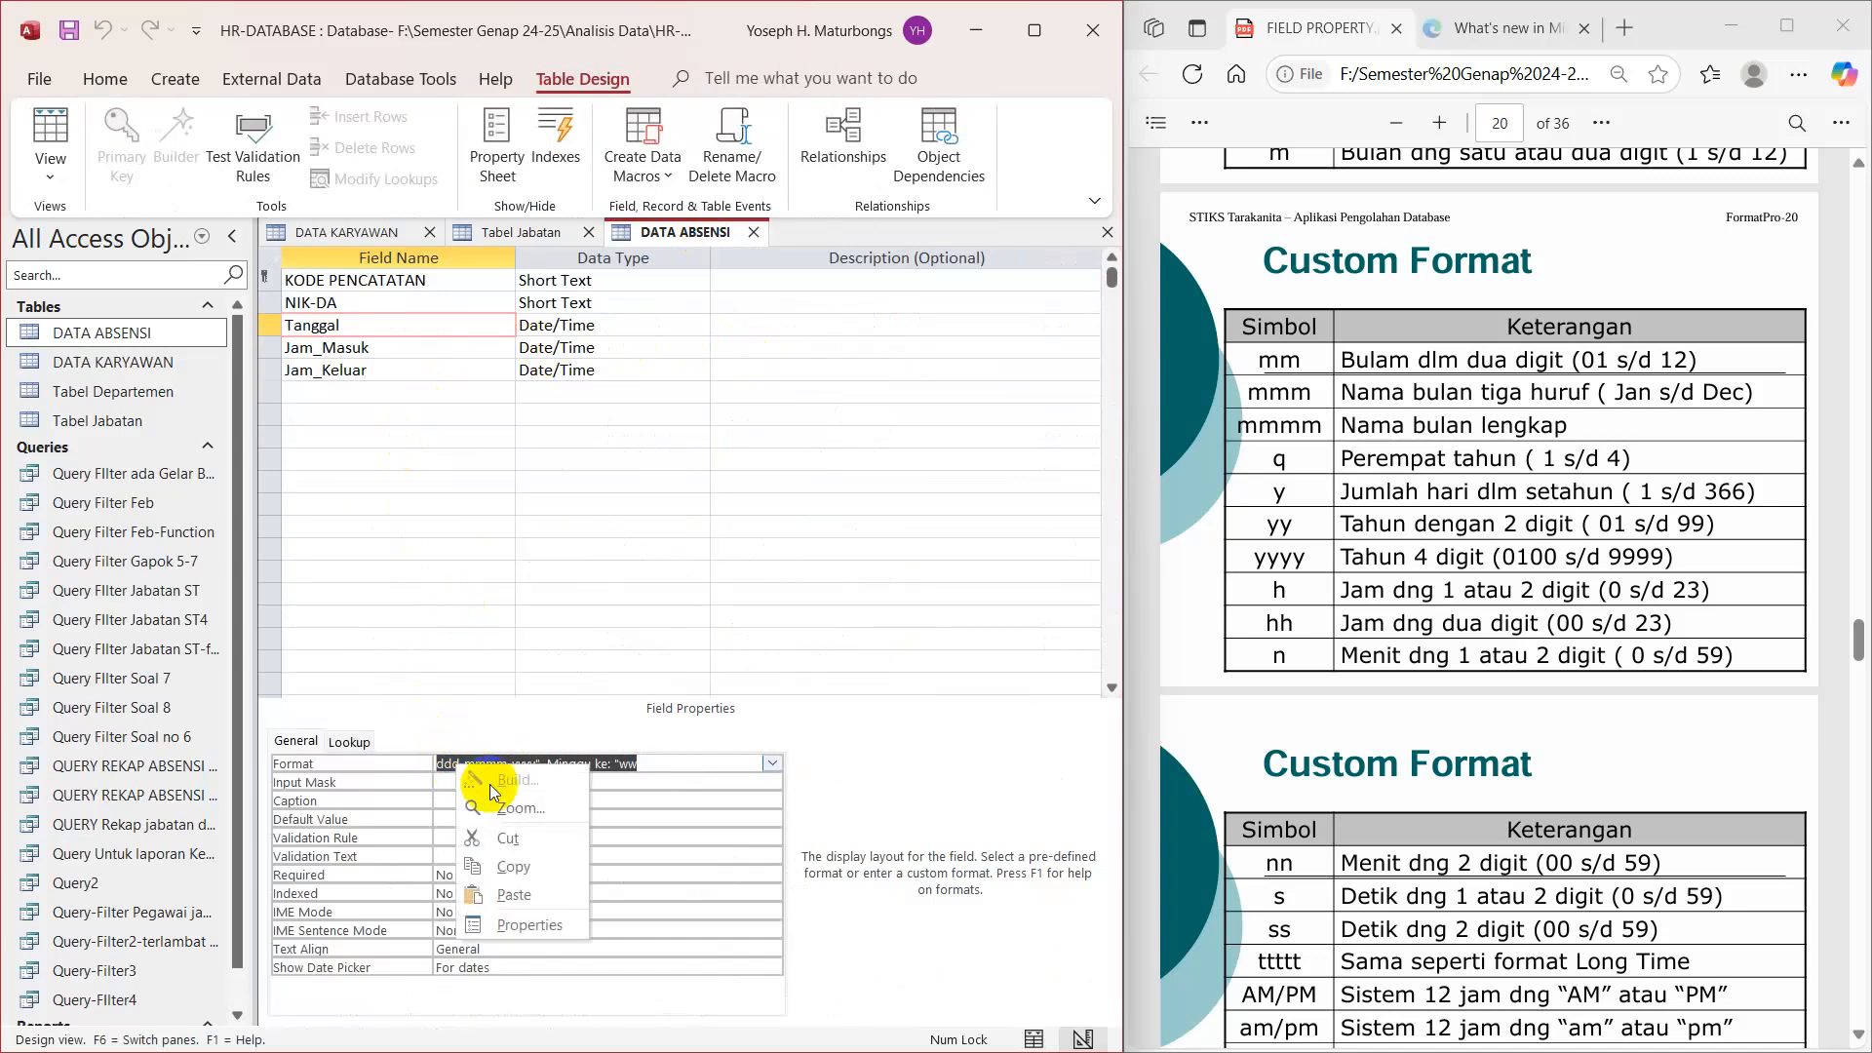
left_click(523, 809)
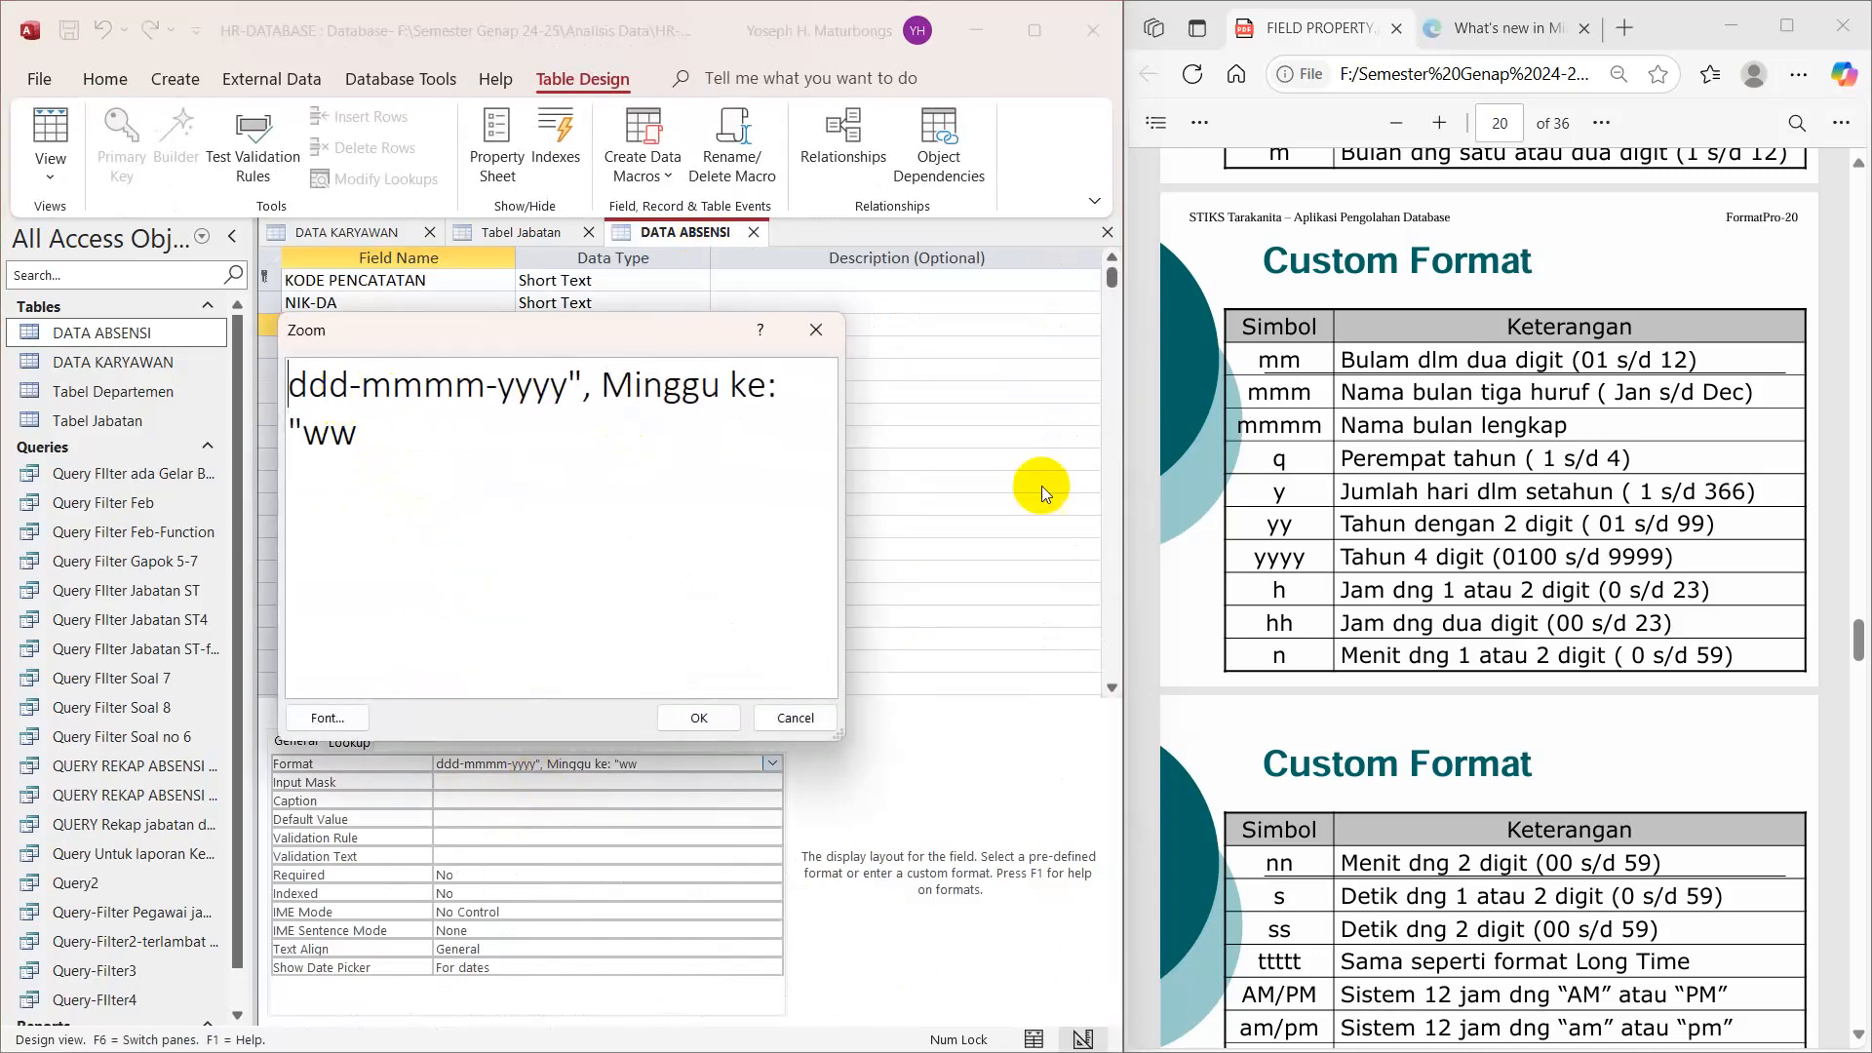
scroll(1261, 535, "up", 5)
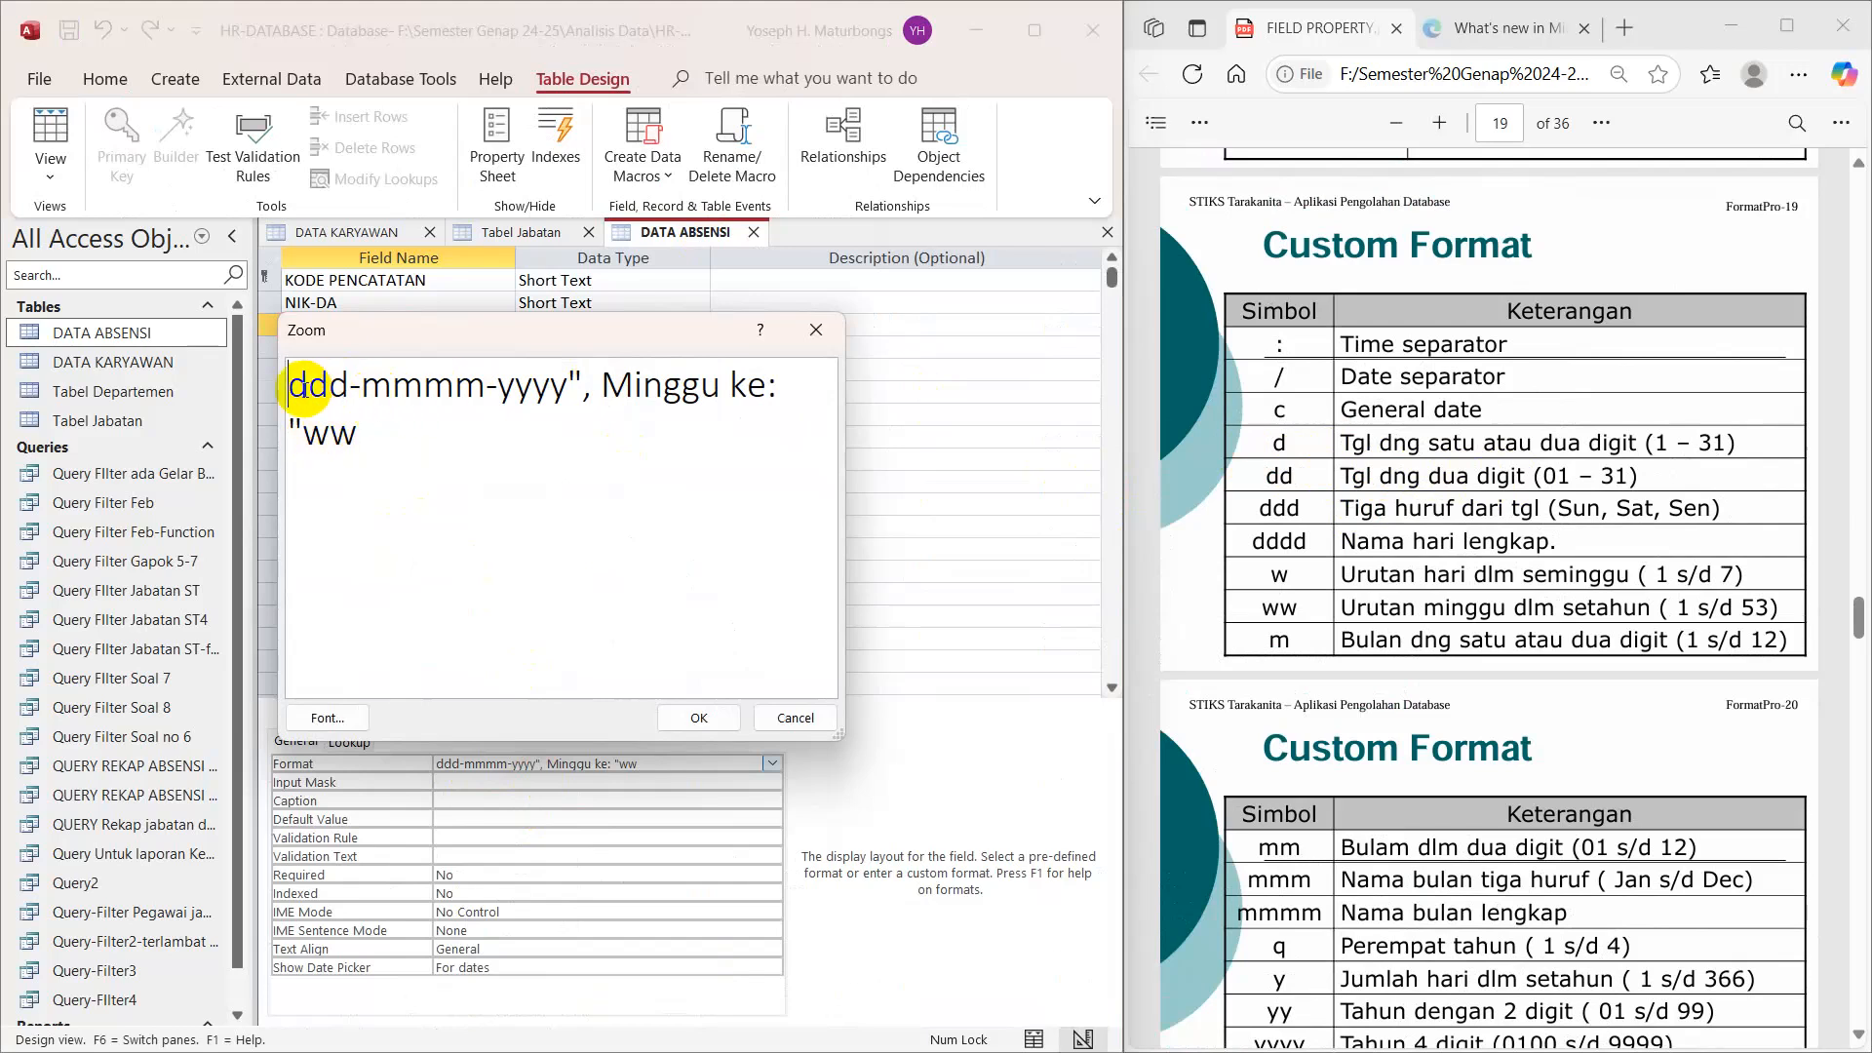
left_click(365, 392)
type("(dd")
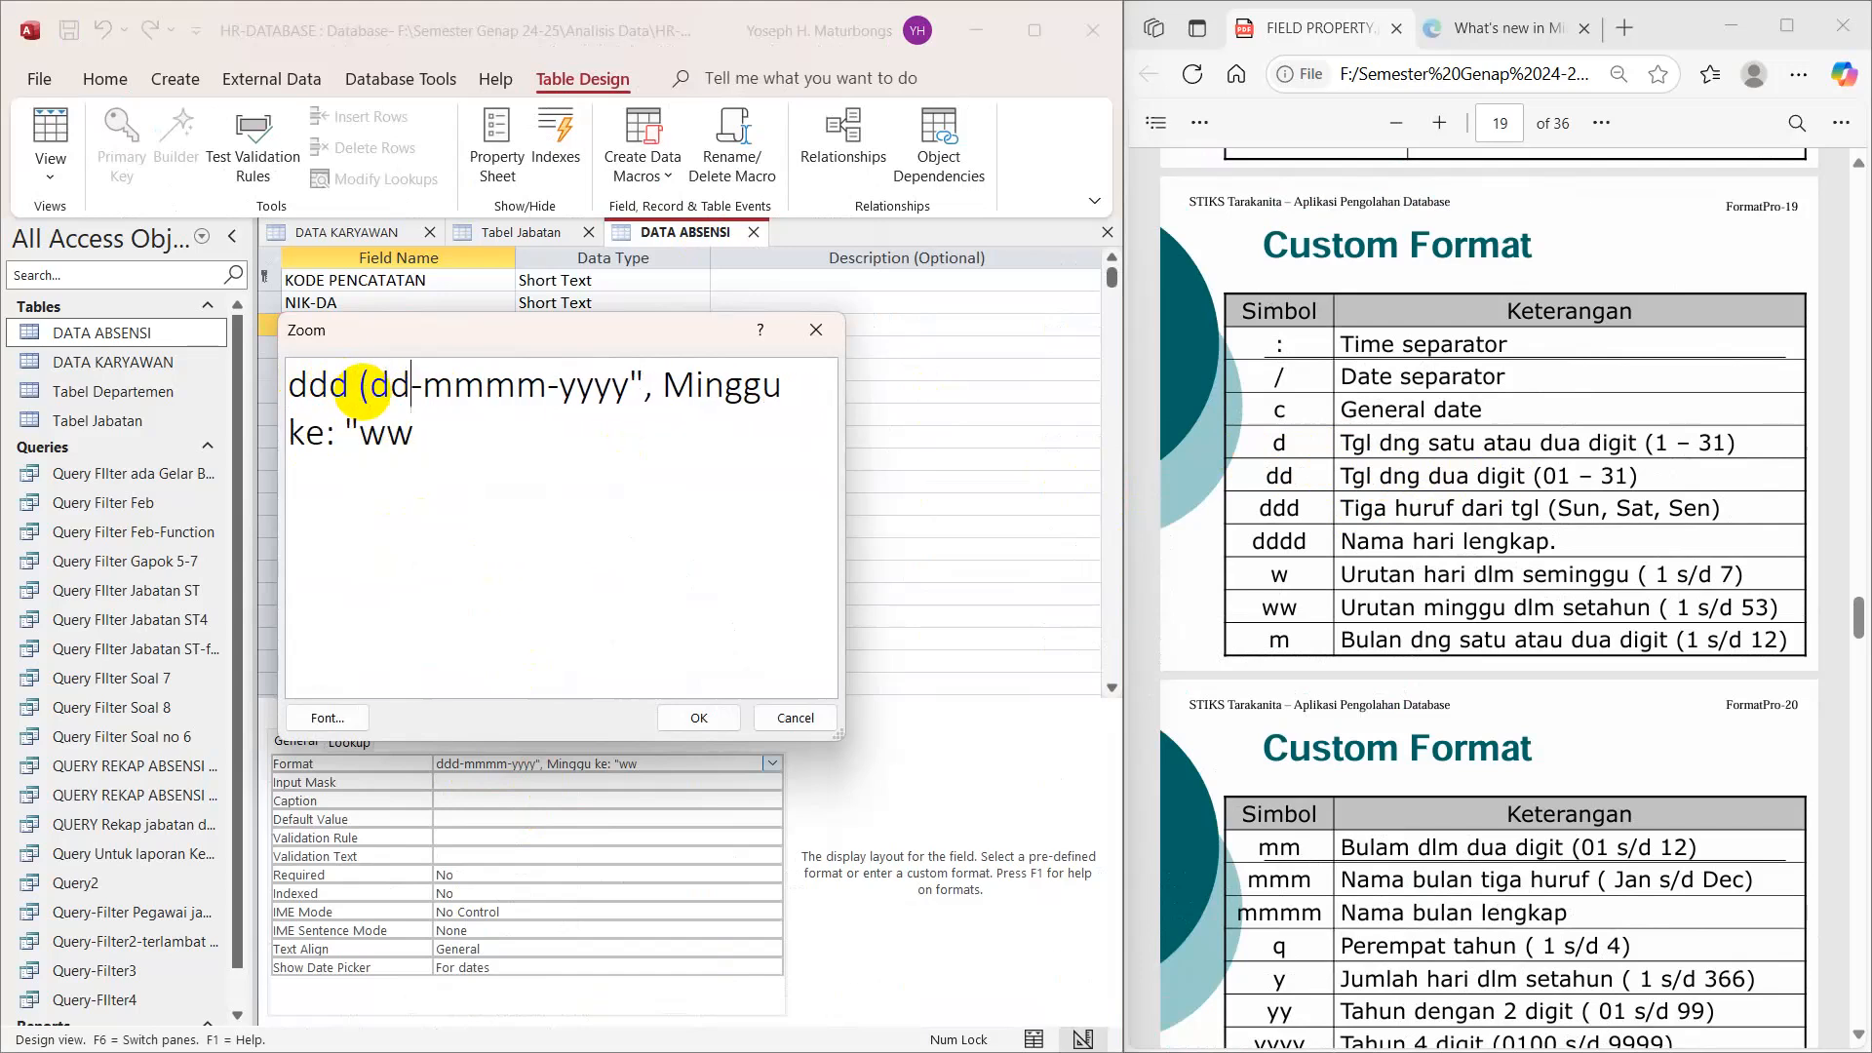
type(")")
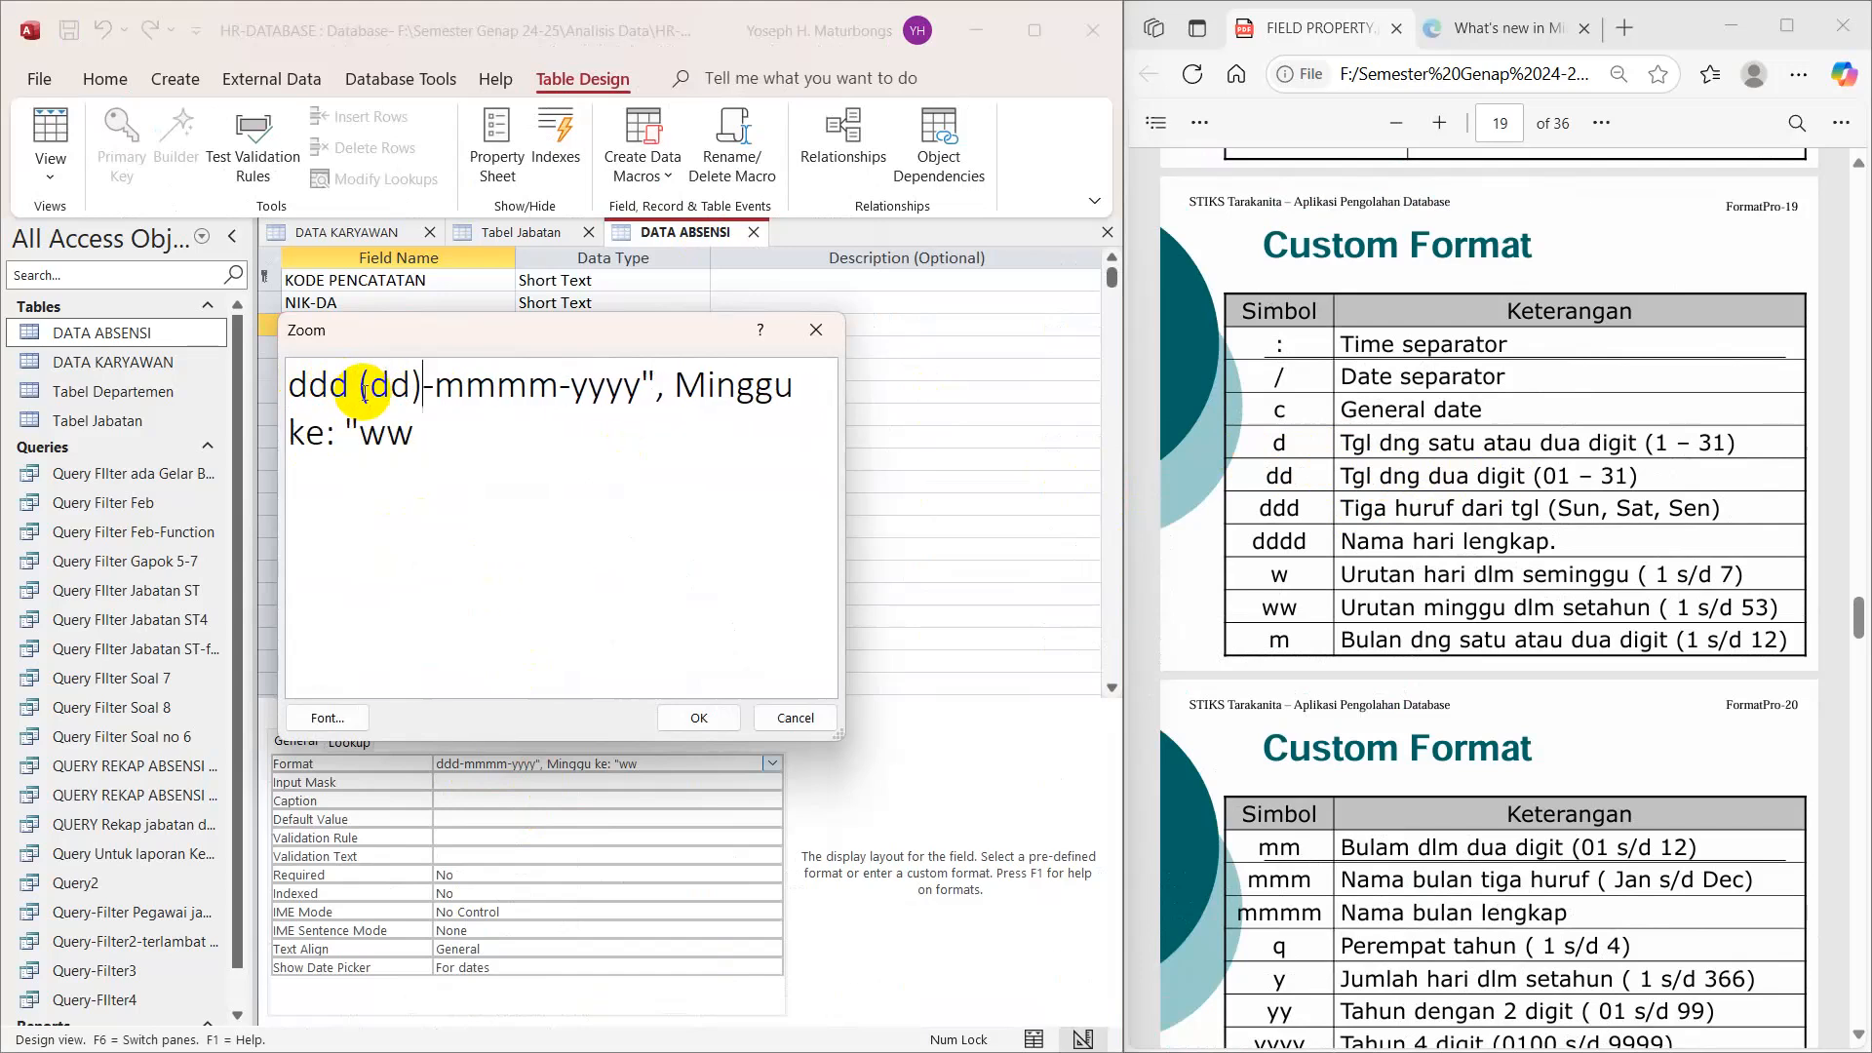
left_click(697, 717)
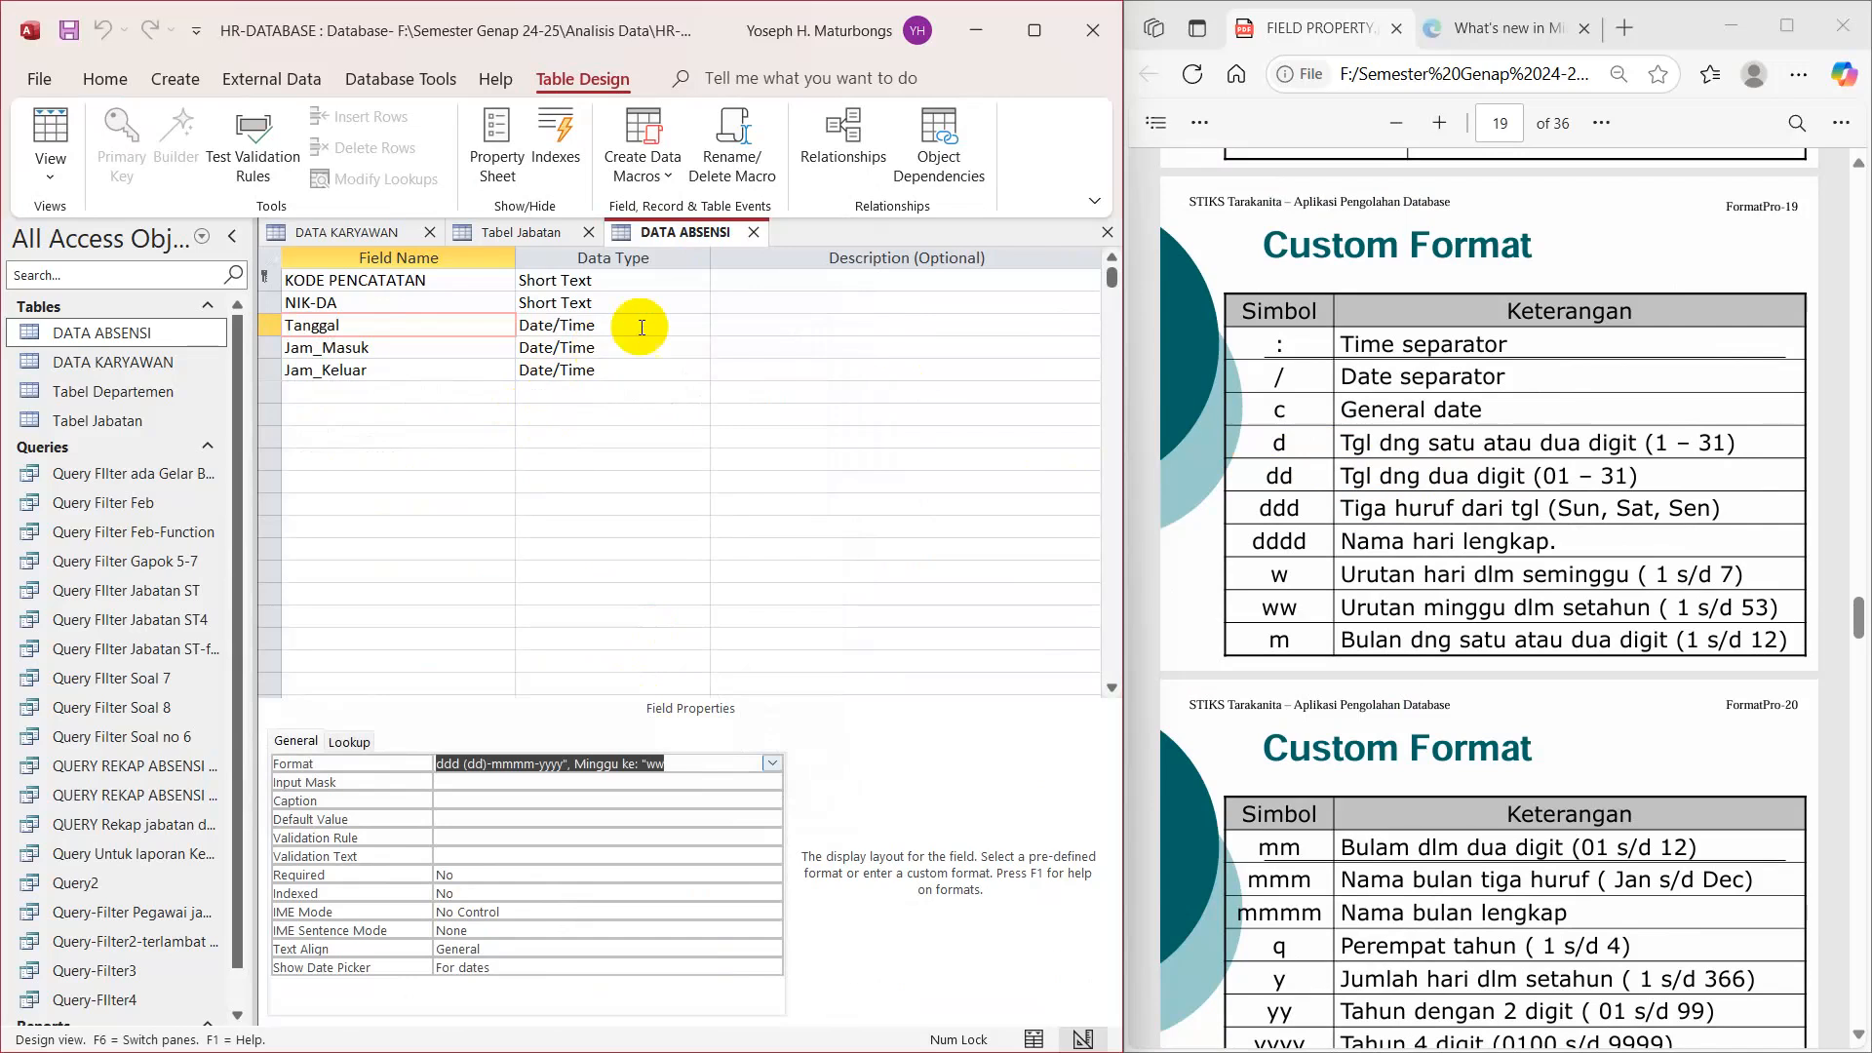
Step: Save the changed table design and check the Tanggal column's dates in Datasheet View
right_click(681, 234)
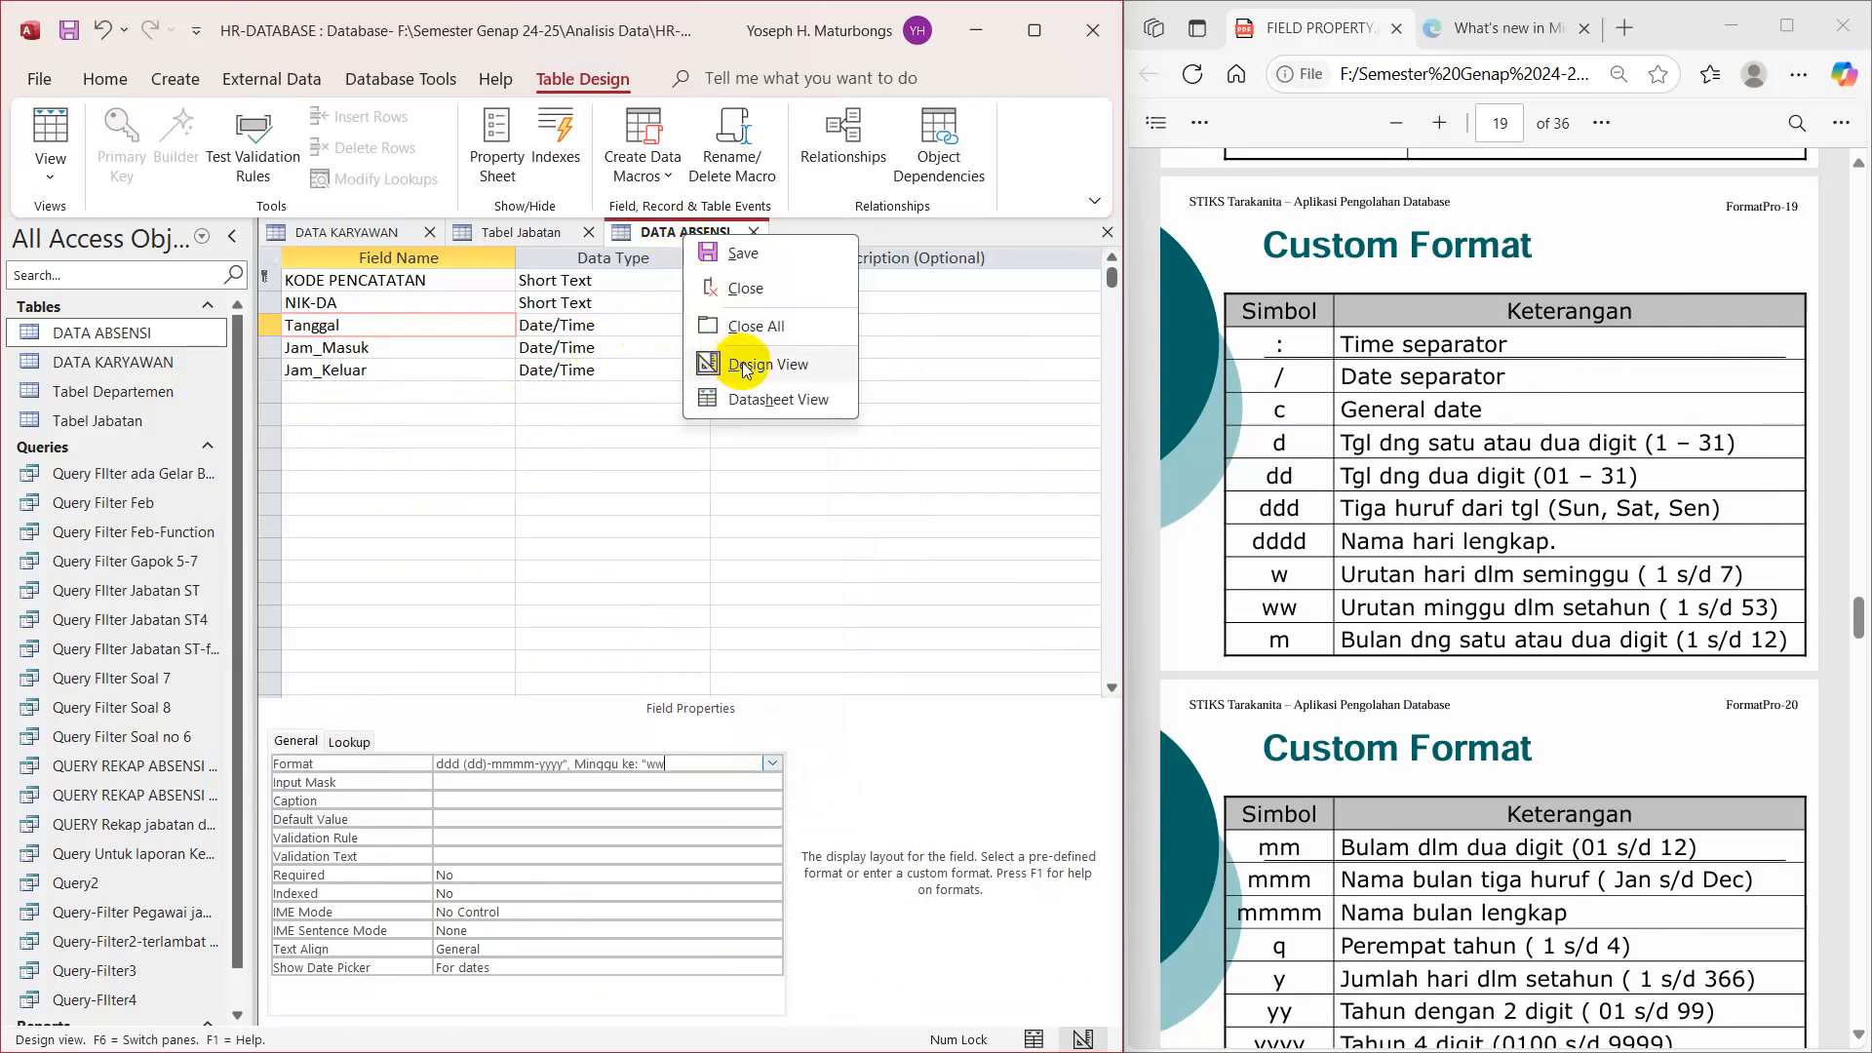
left_click(765, 396)
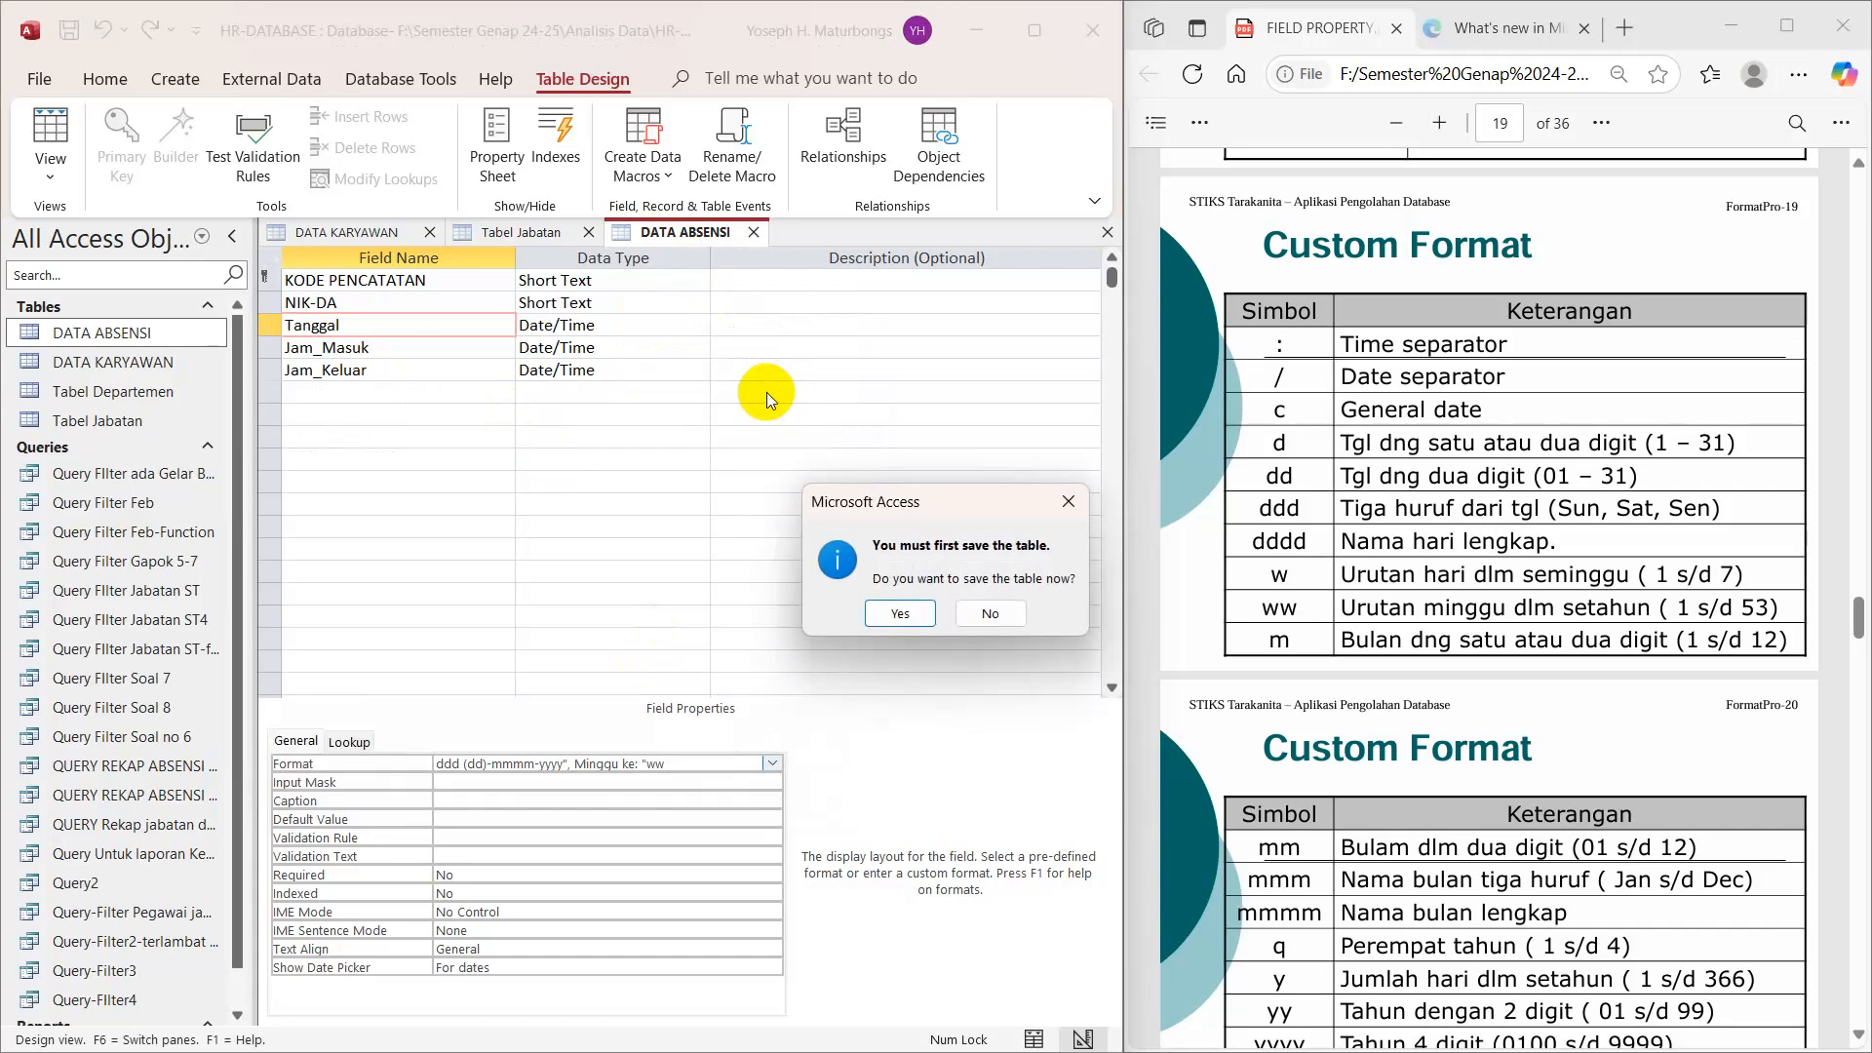
left_click(886, 614)
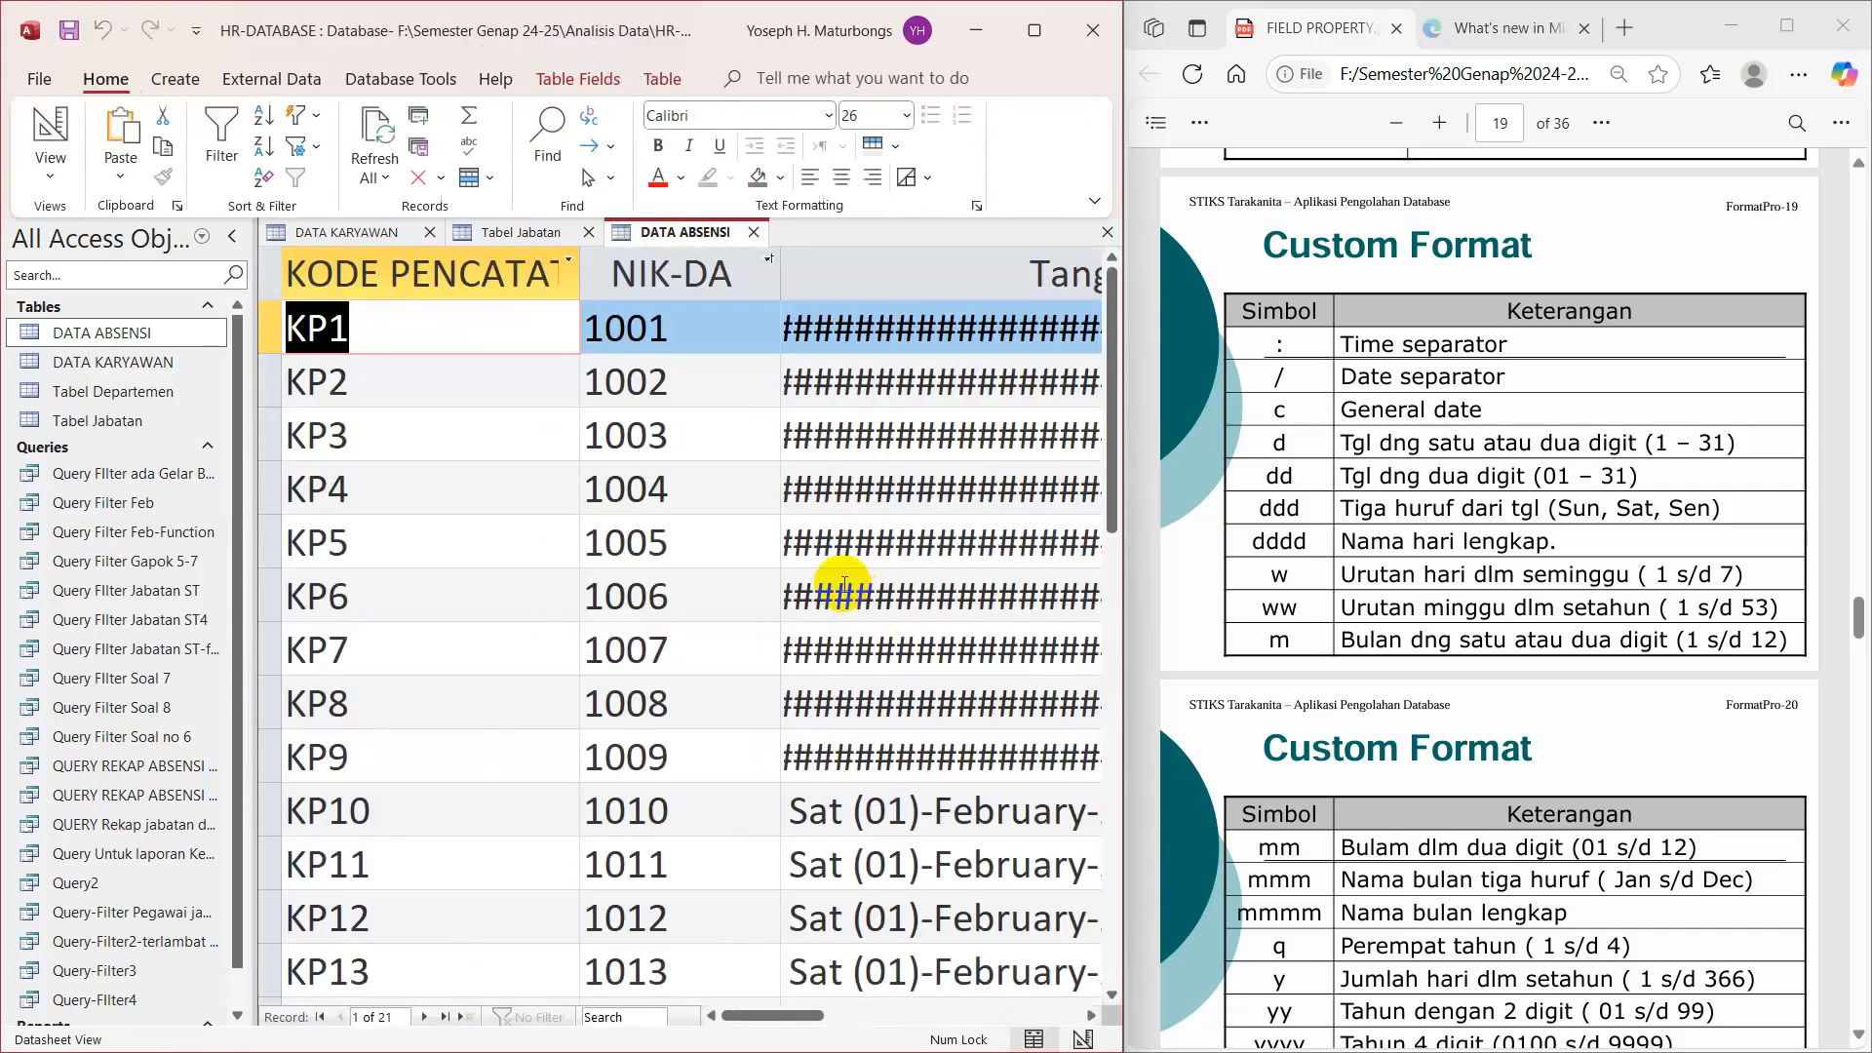
left_click(1090, 1019)
scroll(819, 827, "down", 2)
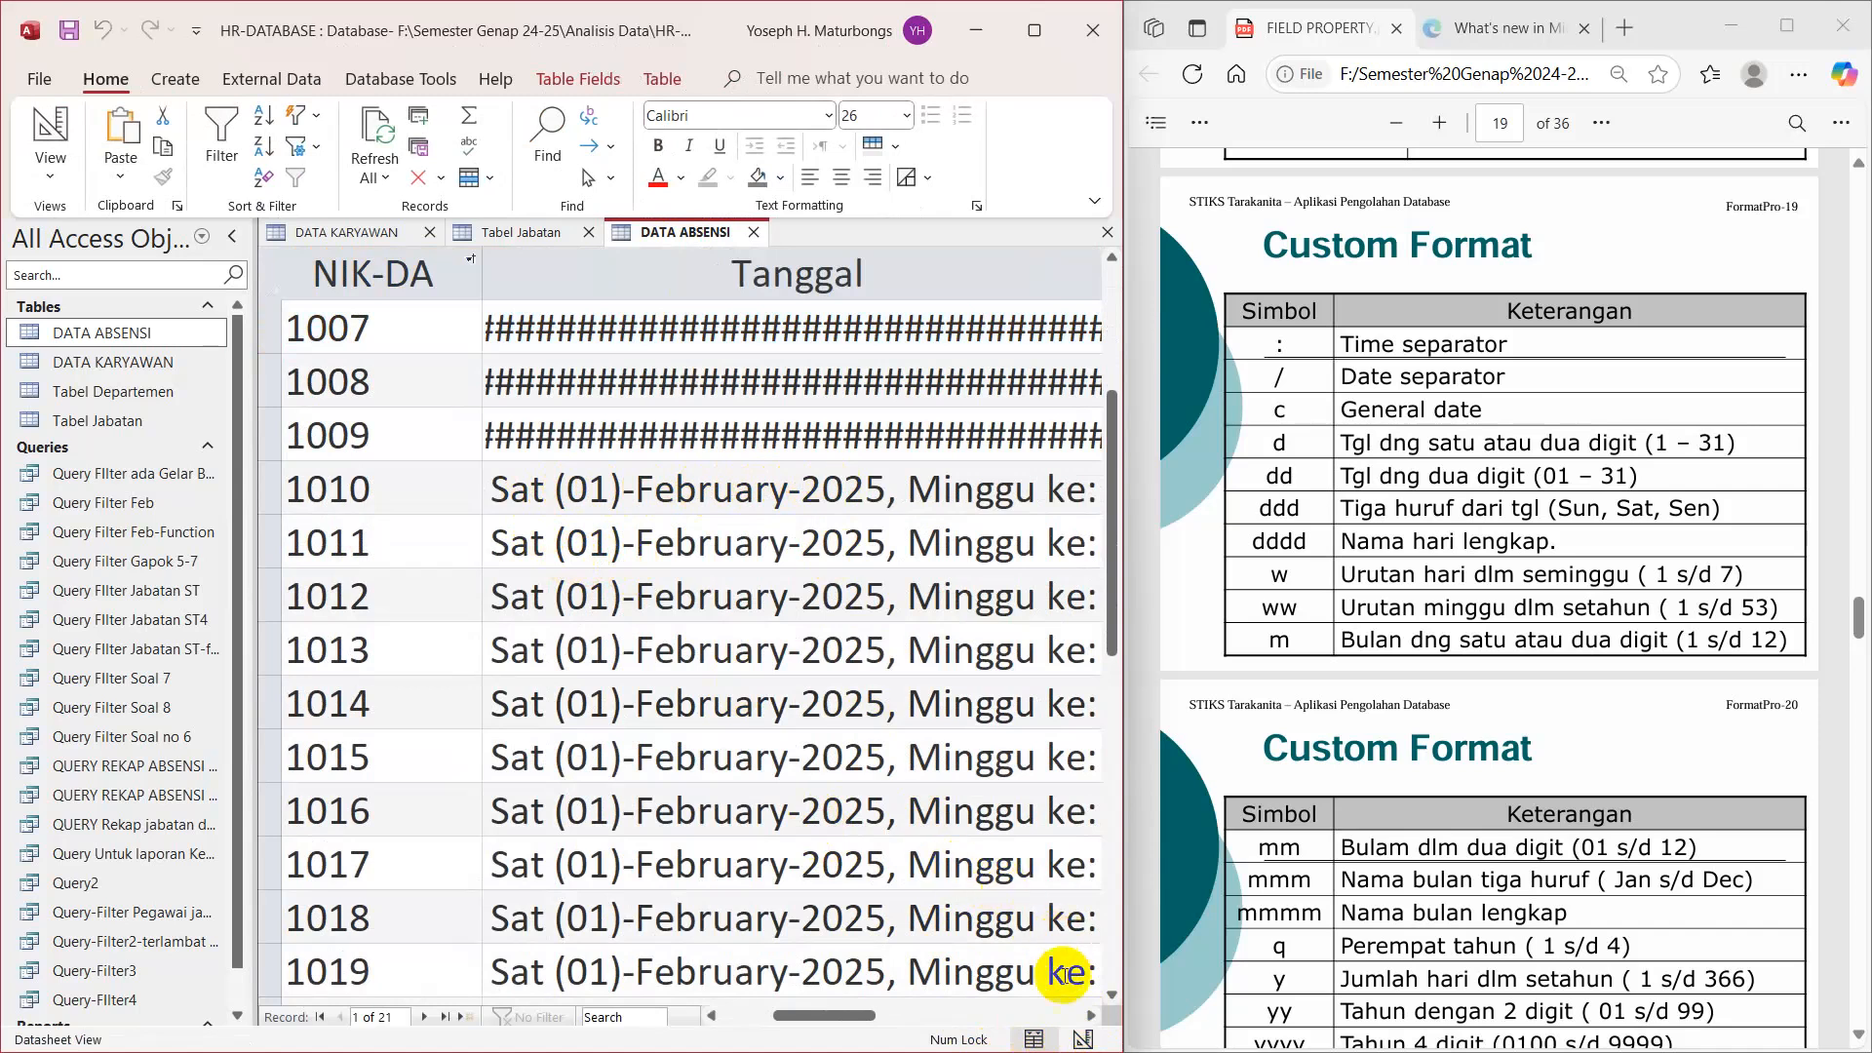
left_click(1089, 1017)
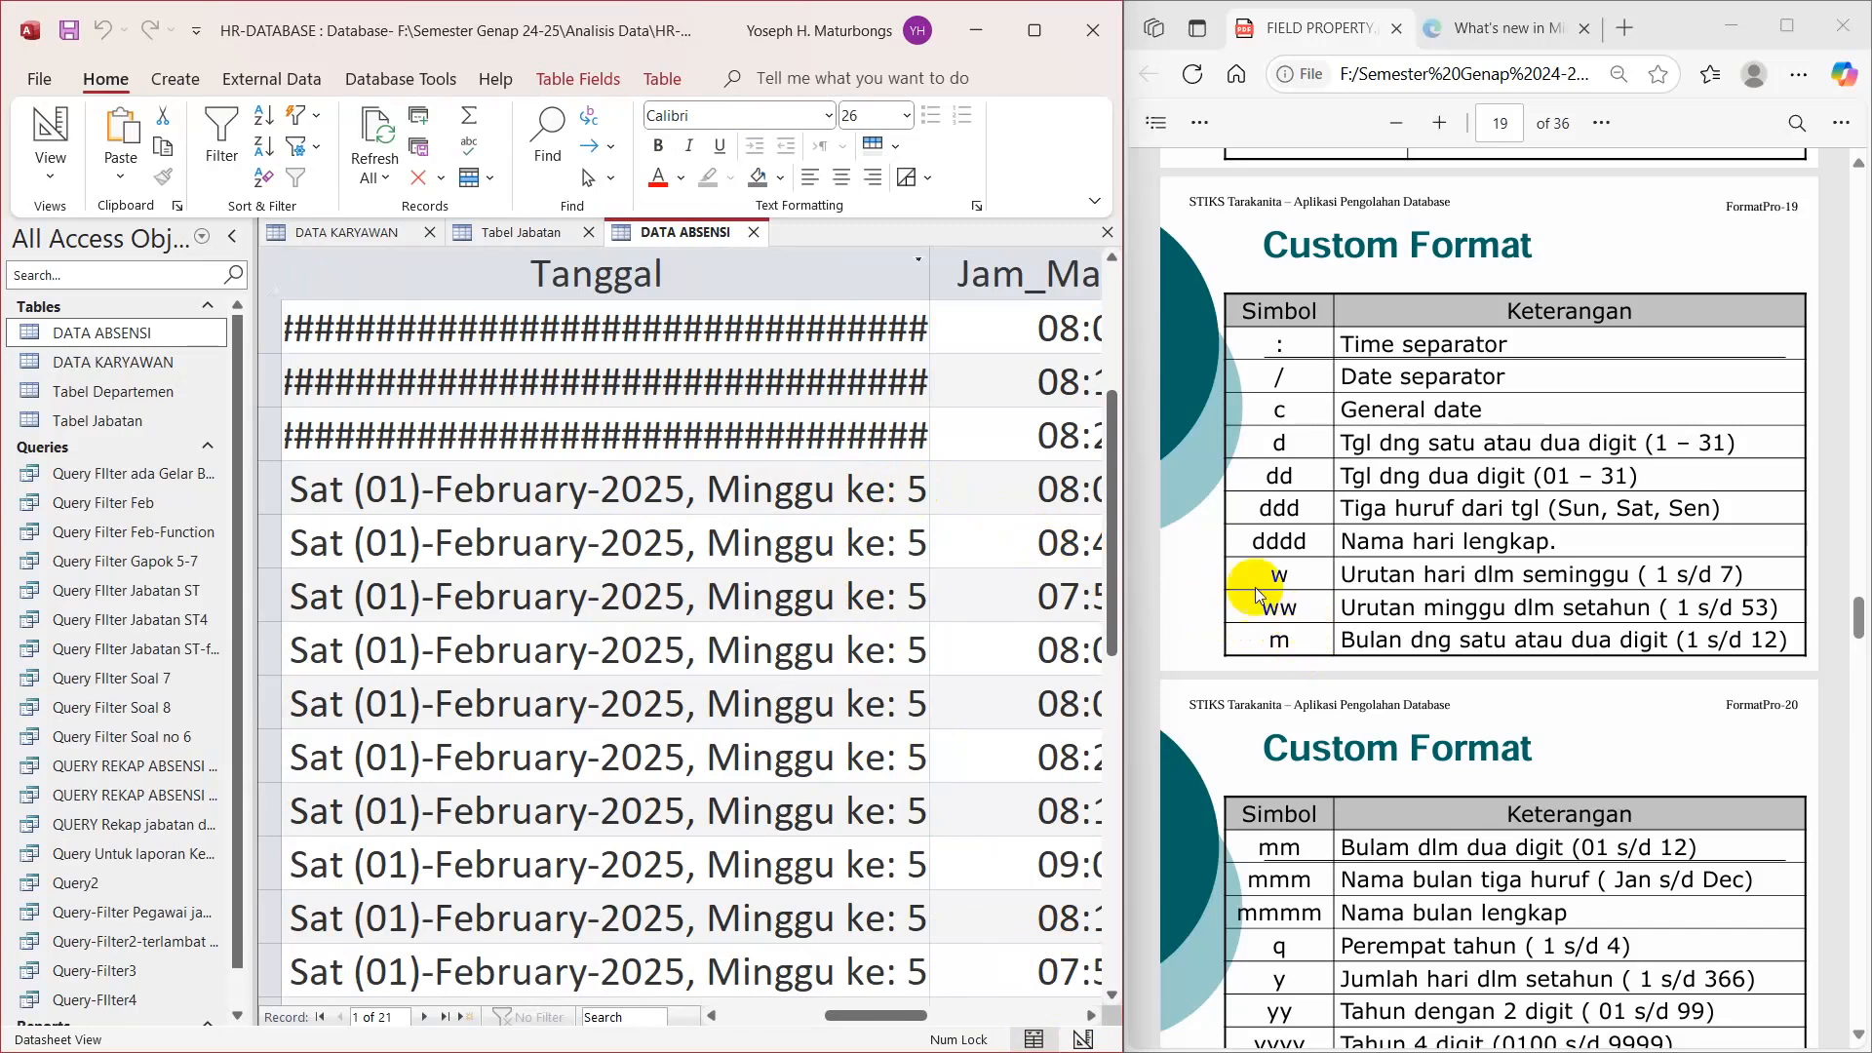
Step: Return DATA ABSENSI to Design View and examine the quoted text and the ww code in Tanggal's enlarged Format expression
right_click(709, 234)
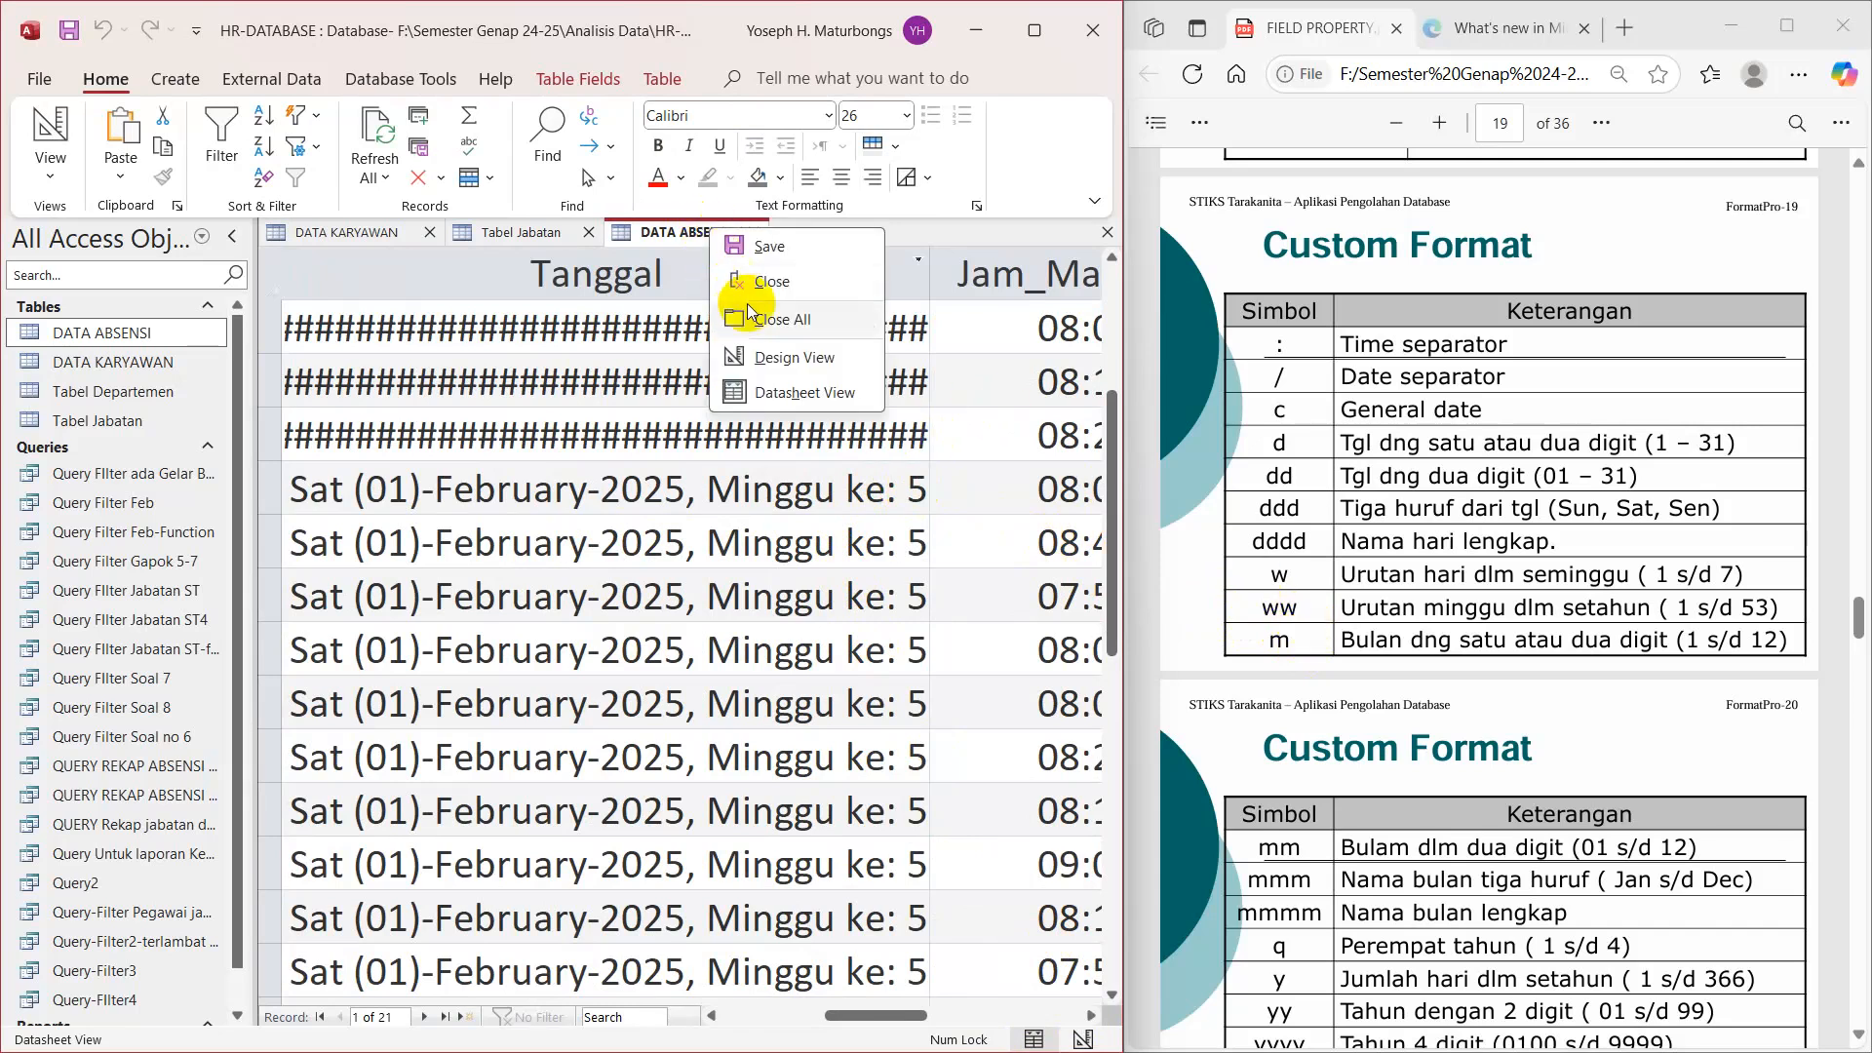
left_click(785, 358)
right_click(514, 763)
left_click(581, 815)
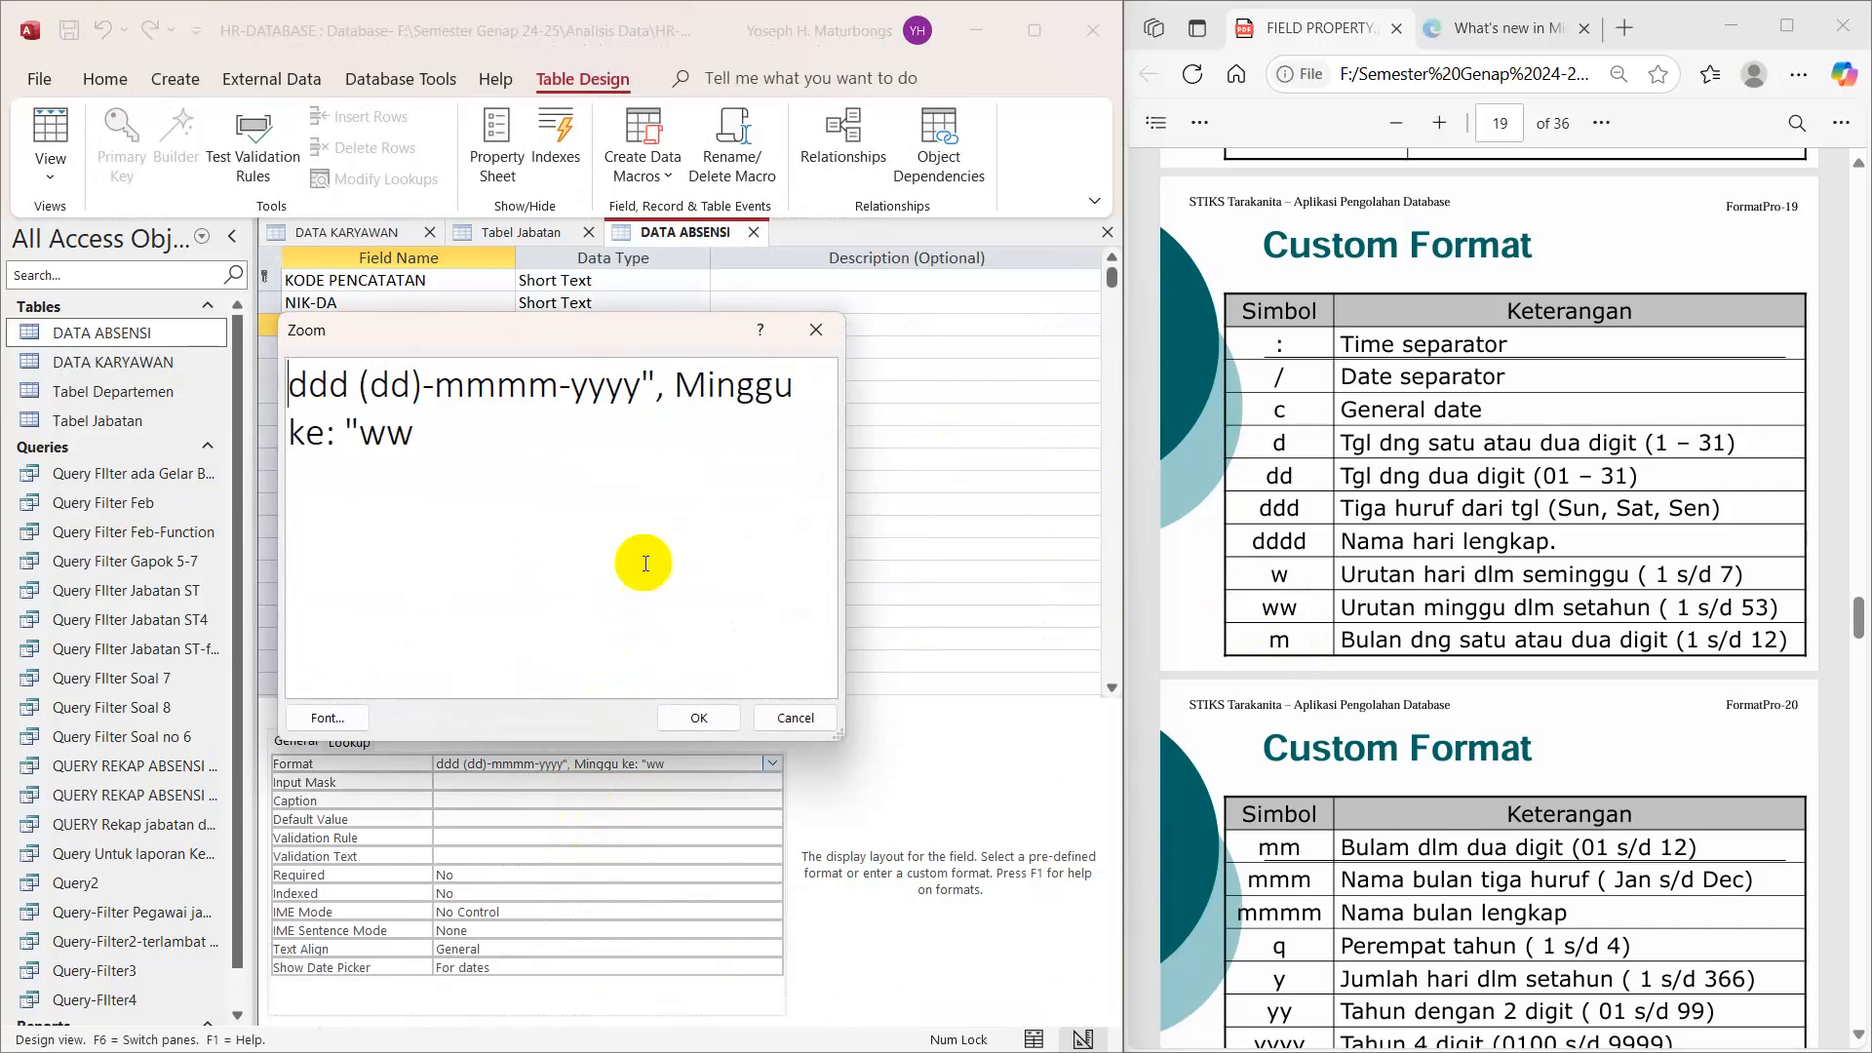
left_click_drag(362, 432, 411, 433)
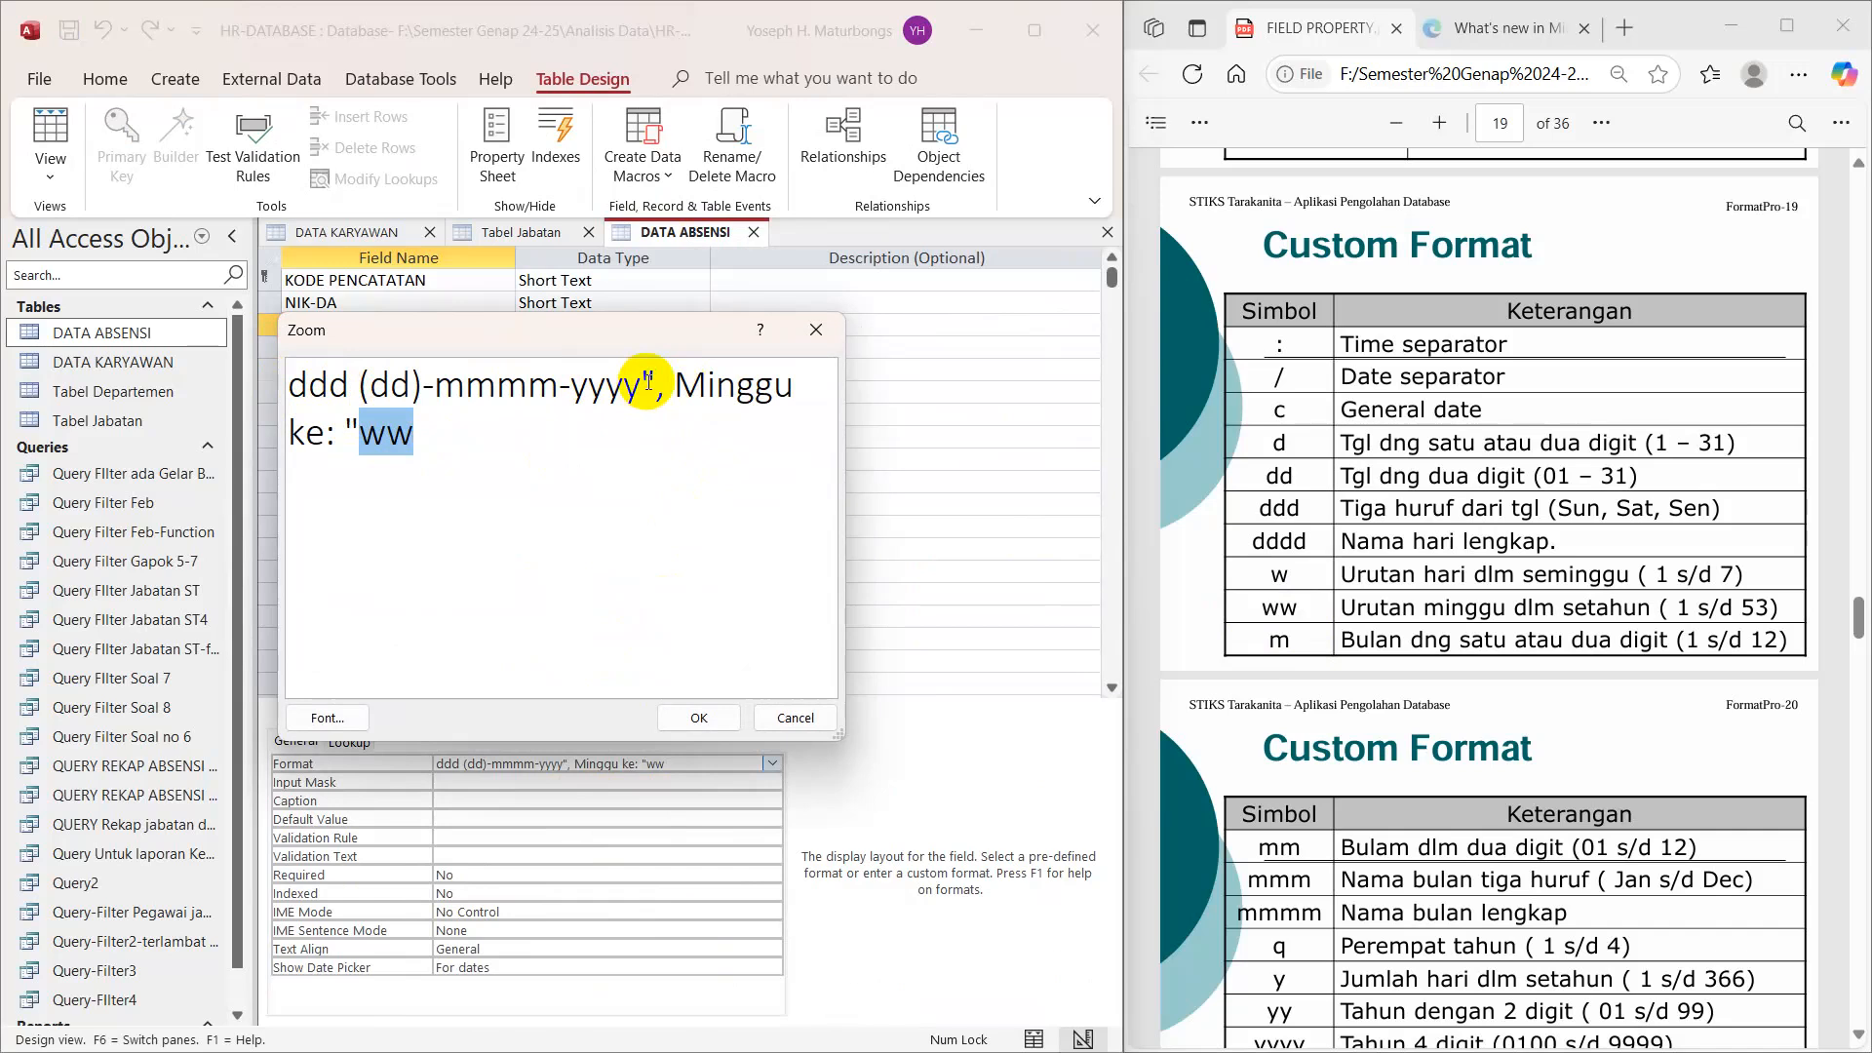
left_click_drag(649, 380, 364, 423)
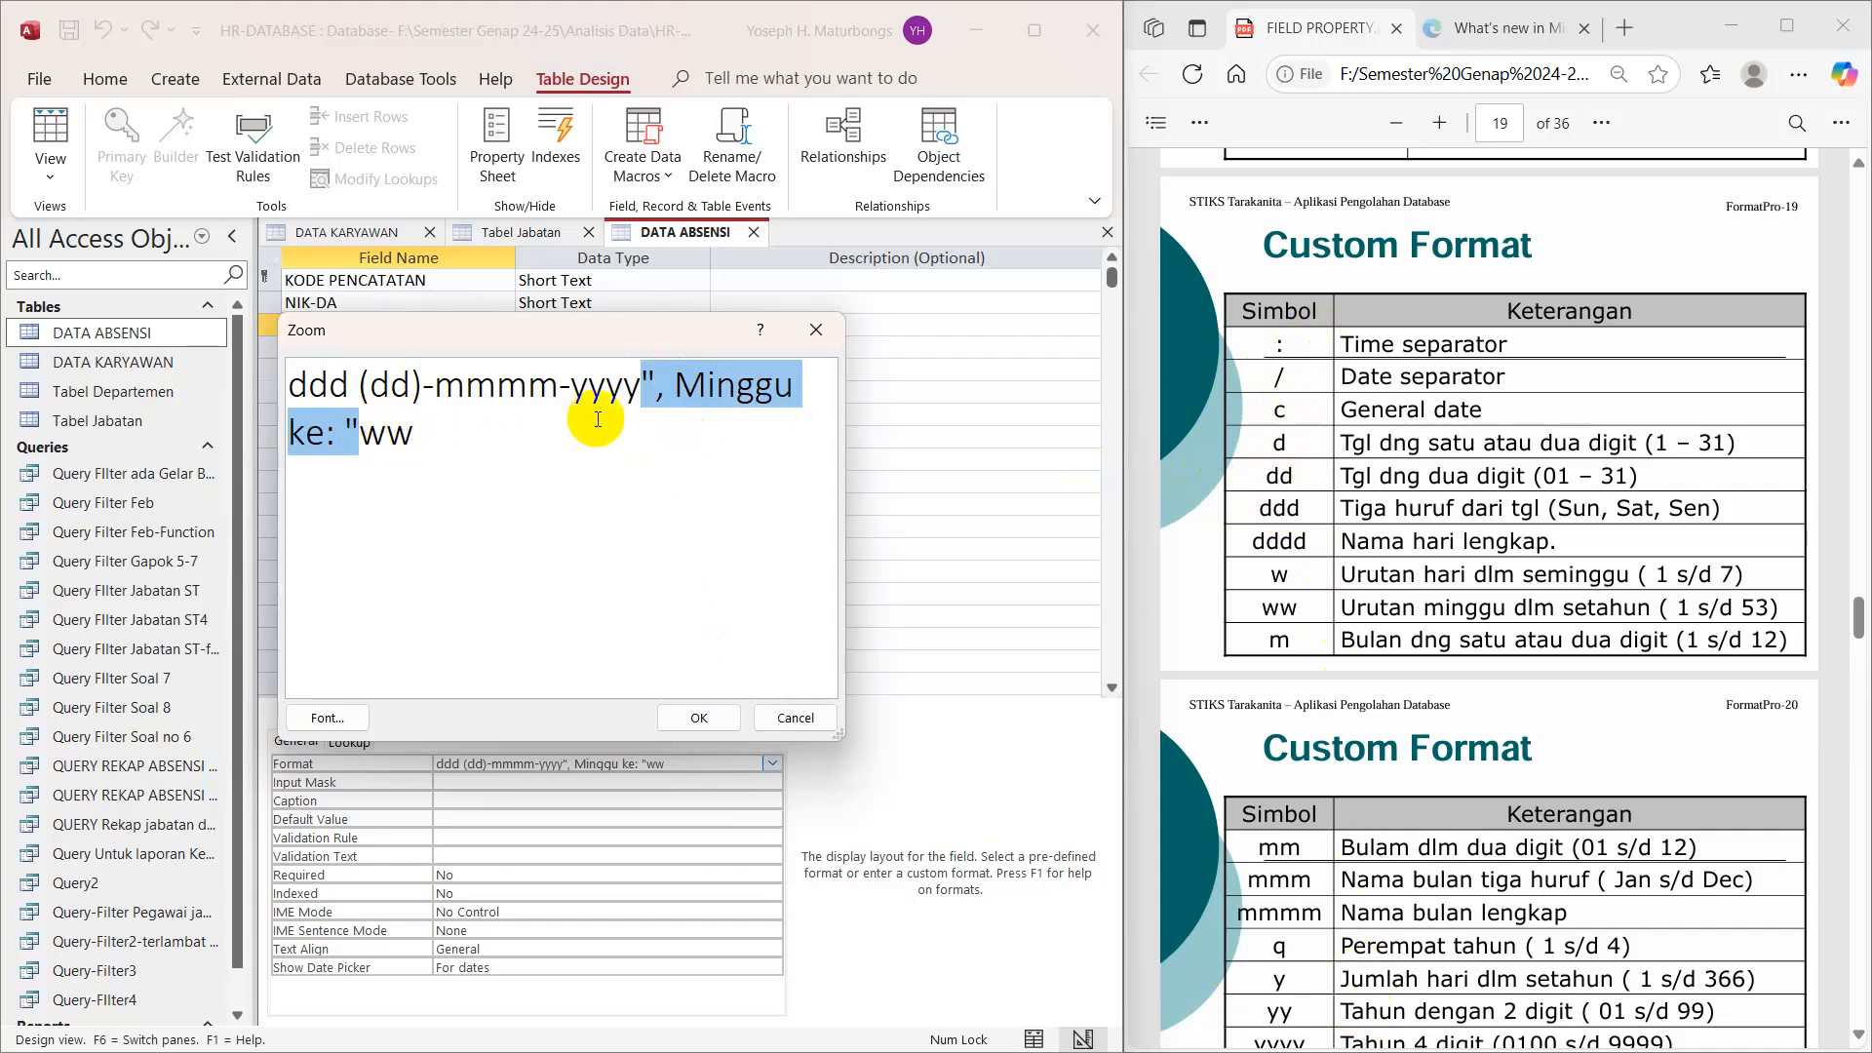
left_click(458, 426)
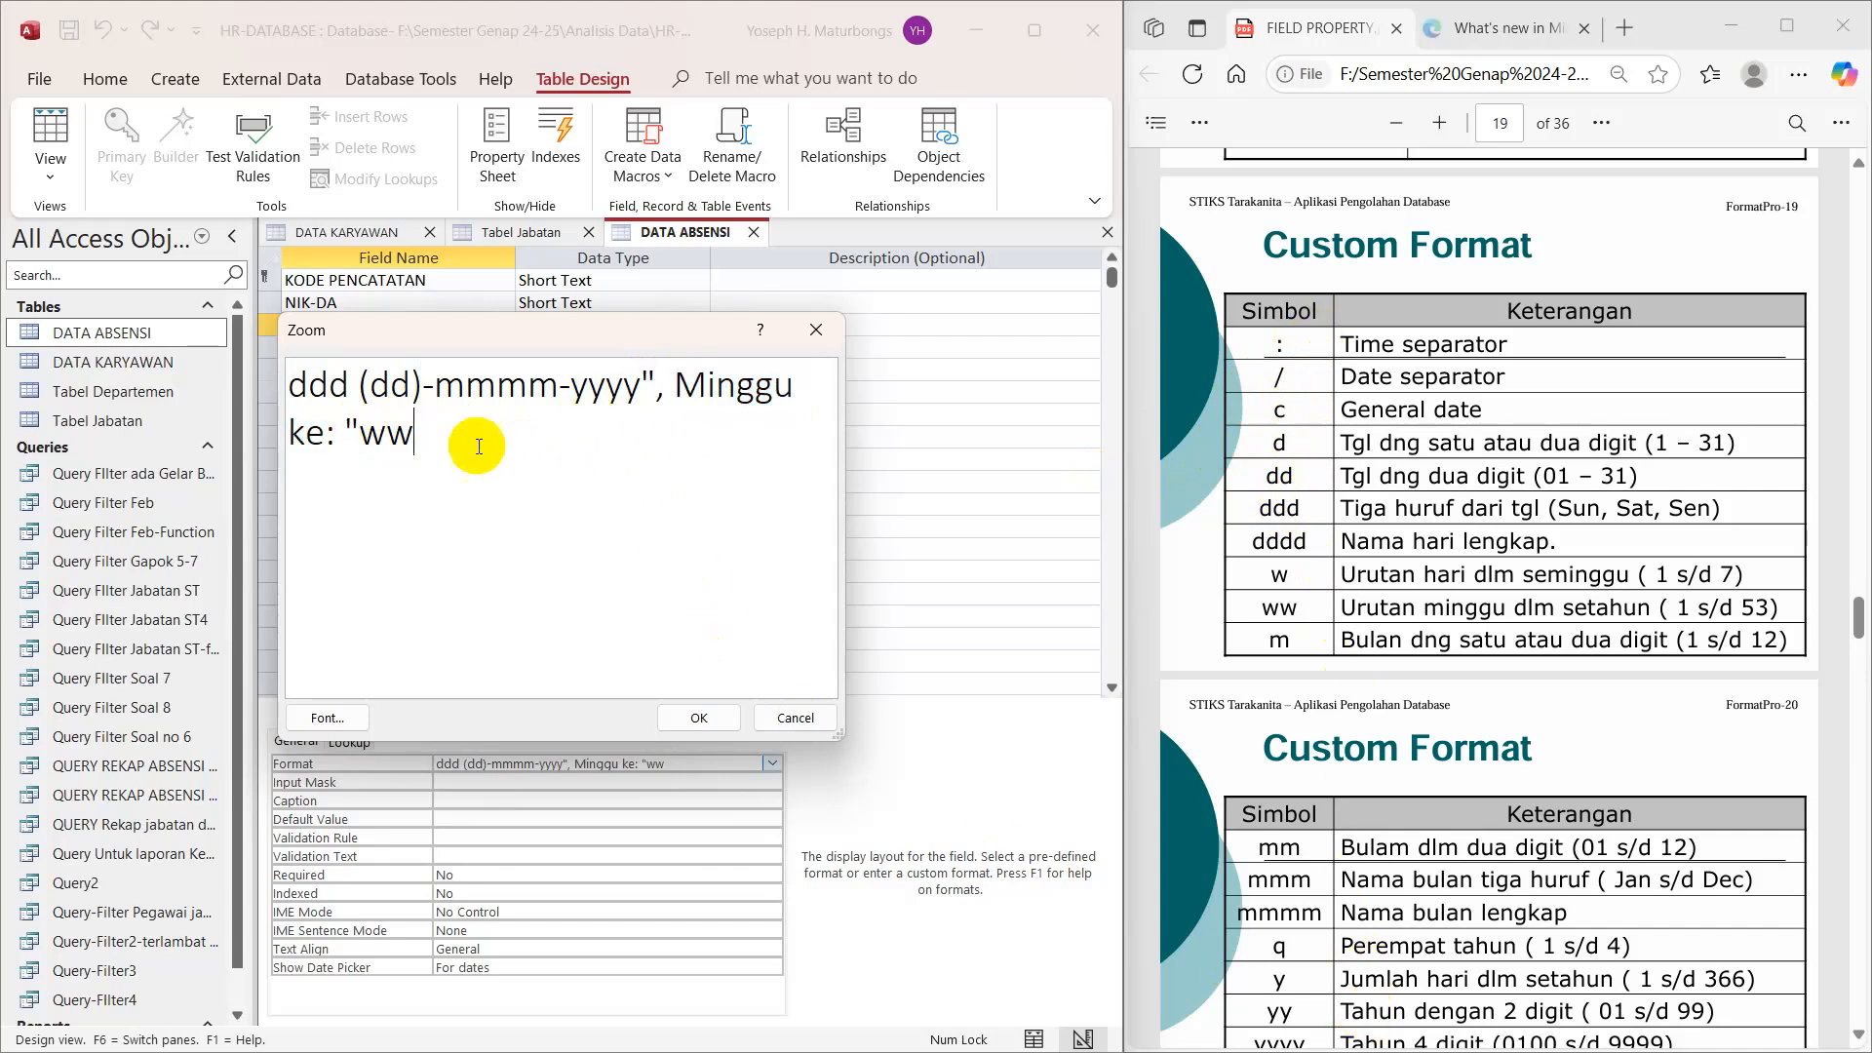
left_click(699, 717)
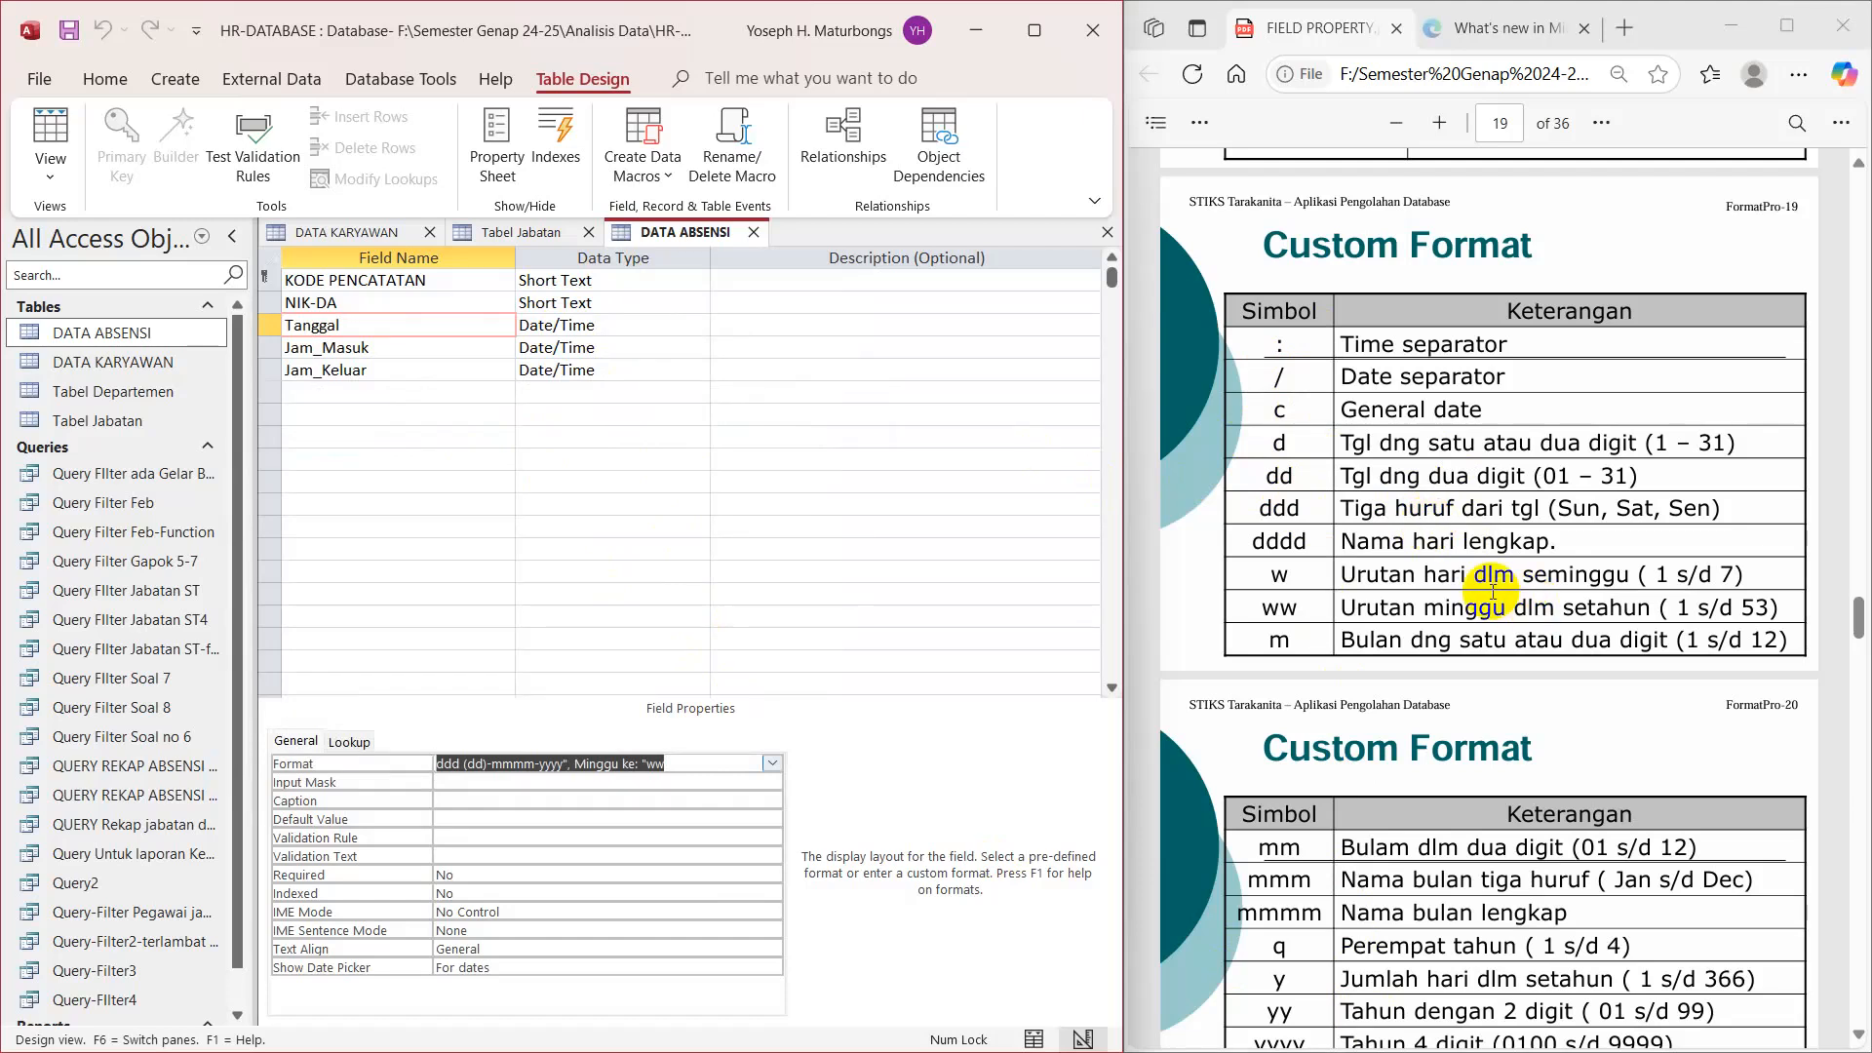
Step: Select the Jam_Masuk field and read the hour, minute, second and AM/PM symbols in the PDF's Custom Format tables
left_click(387, 351)
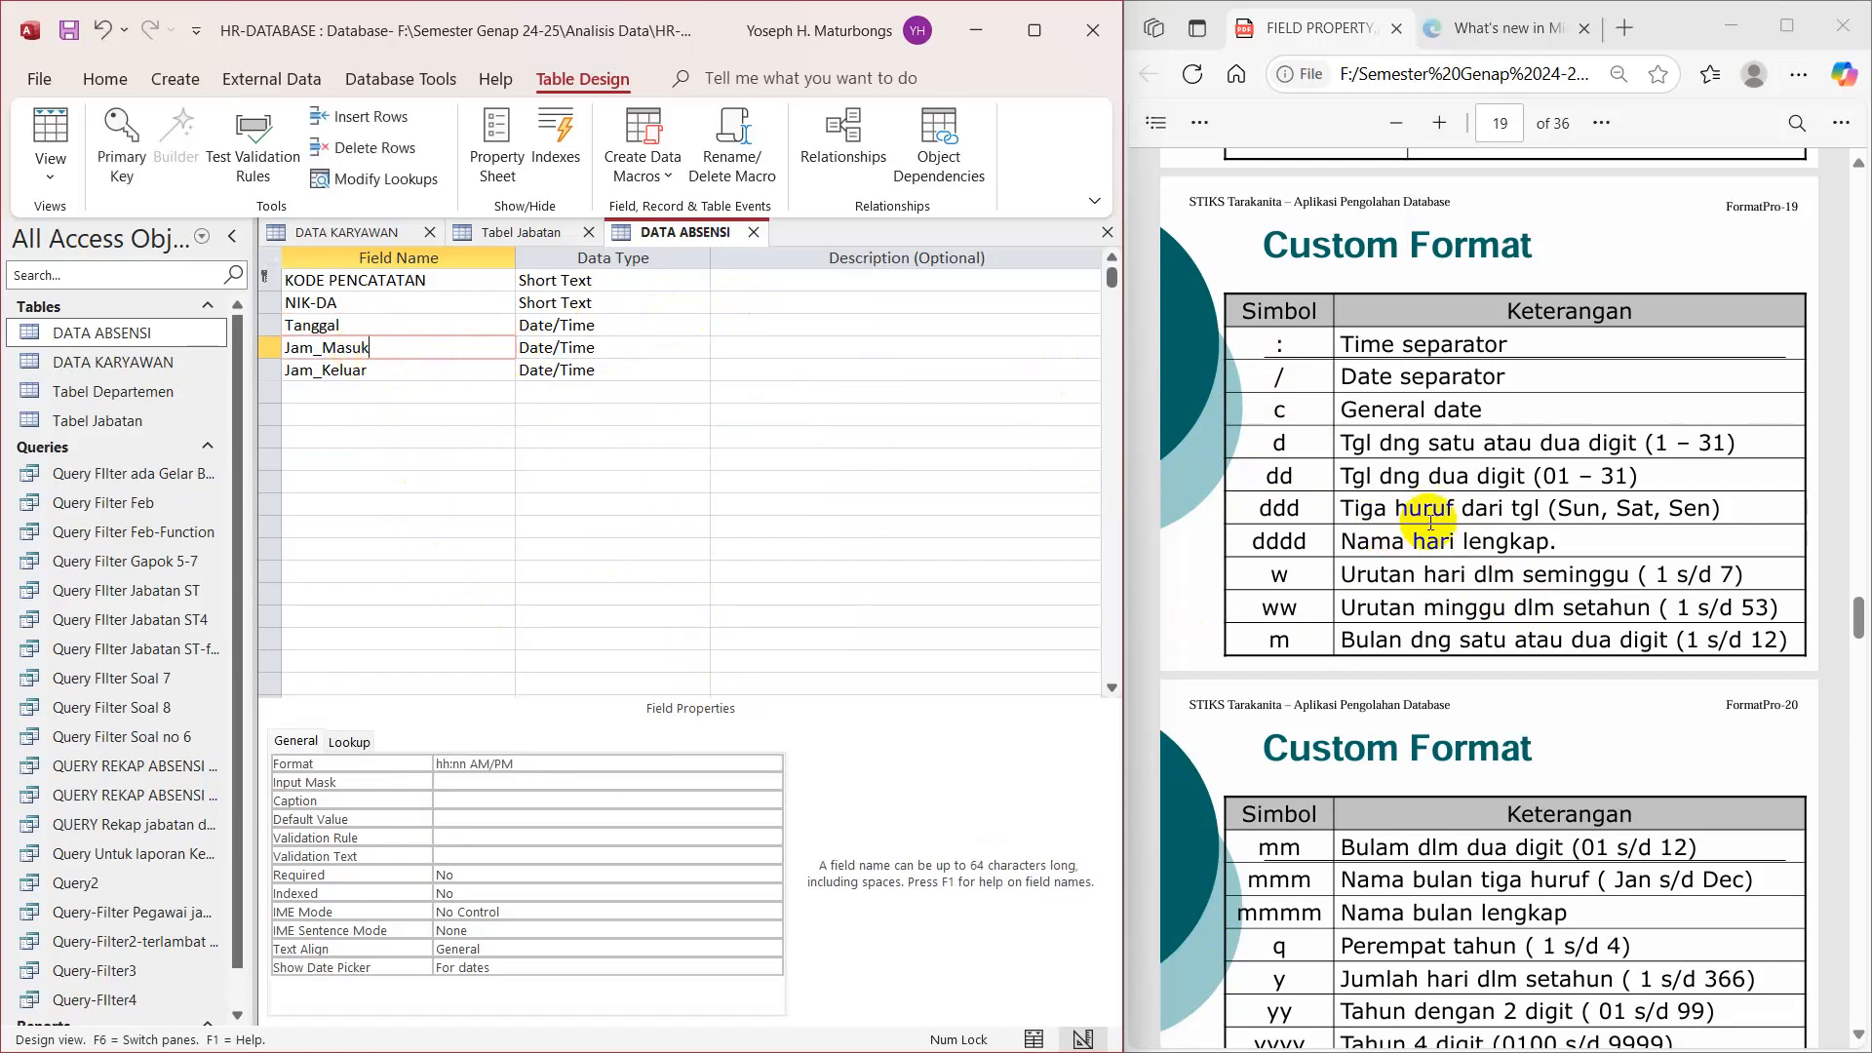
scroll(1489, 526, "down", 5)
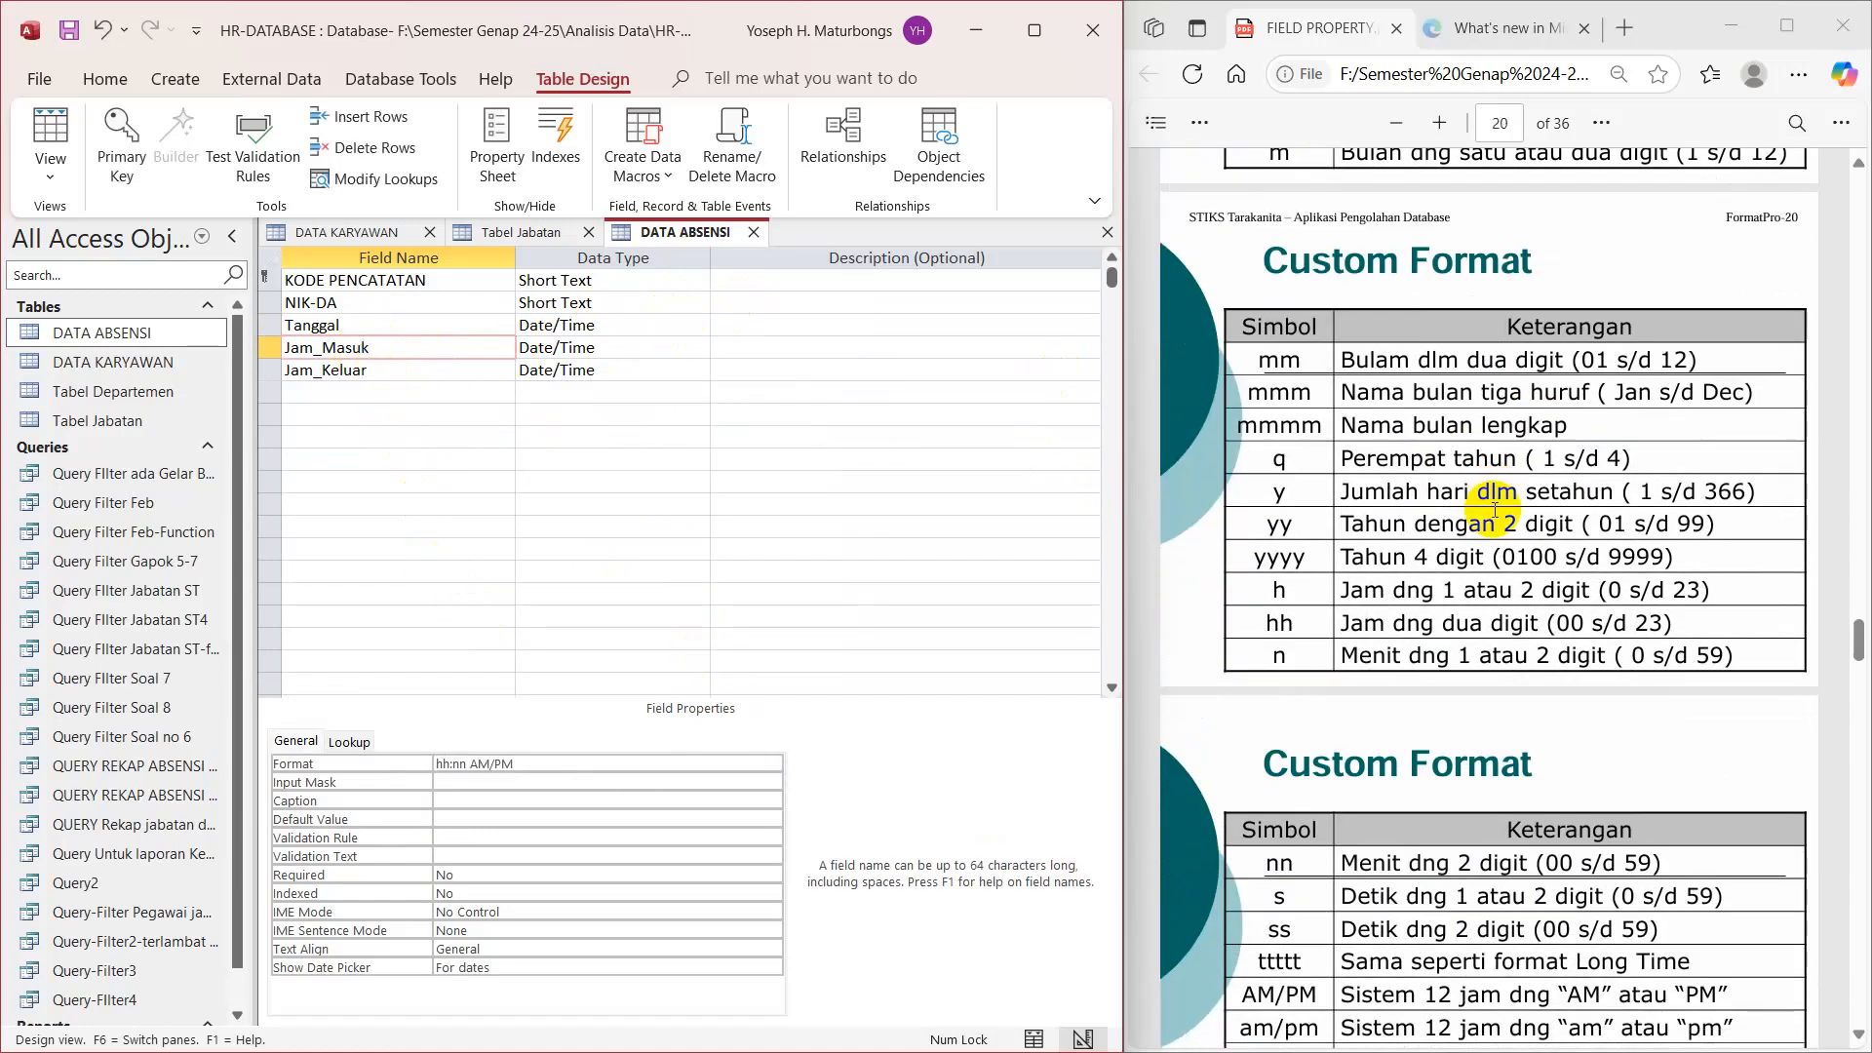
scroll(1494, 509, "down", 1)
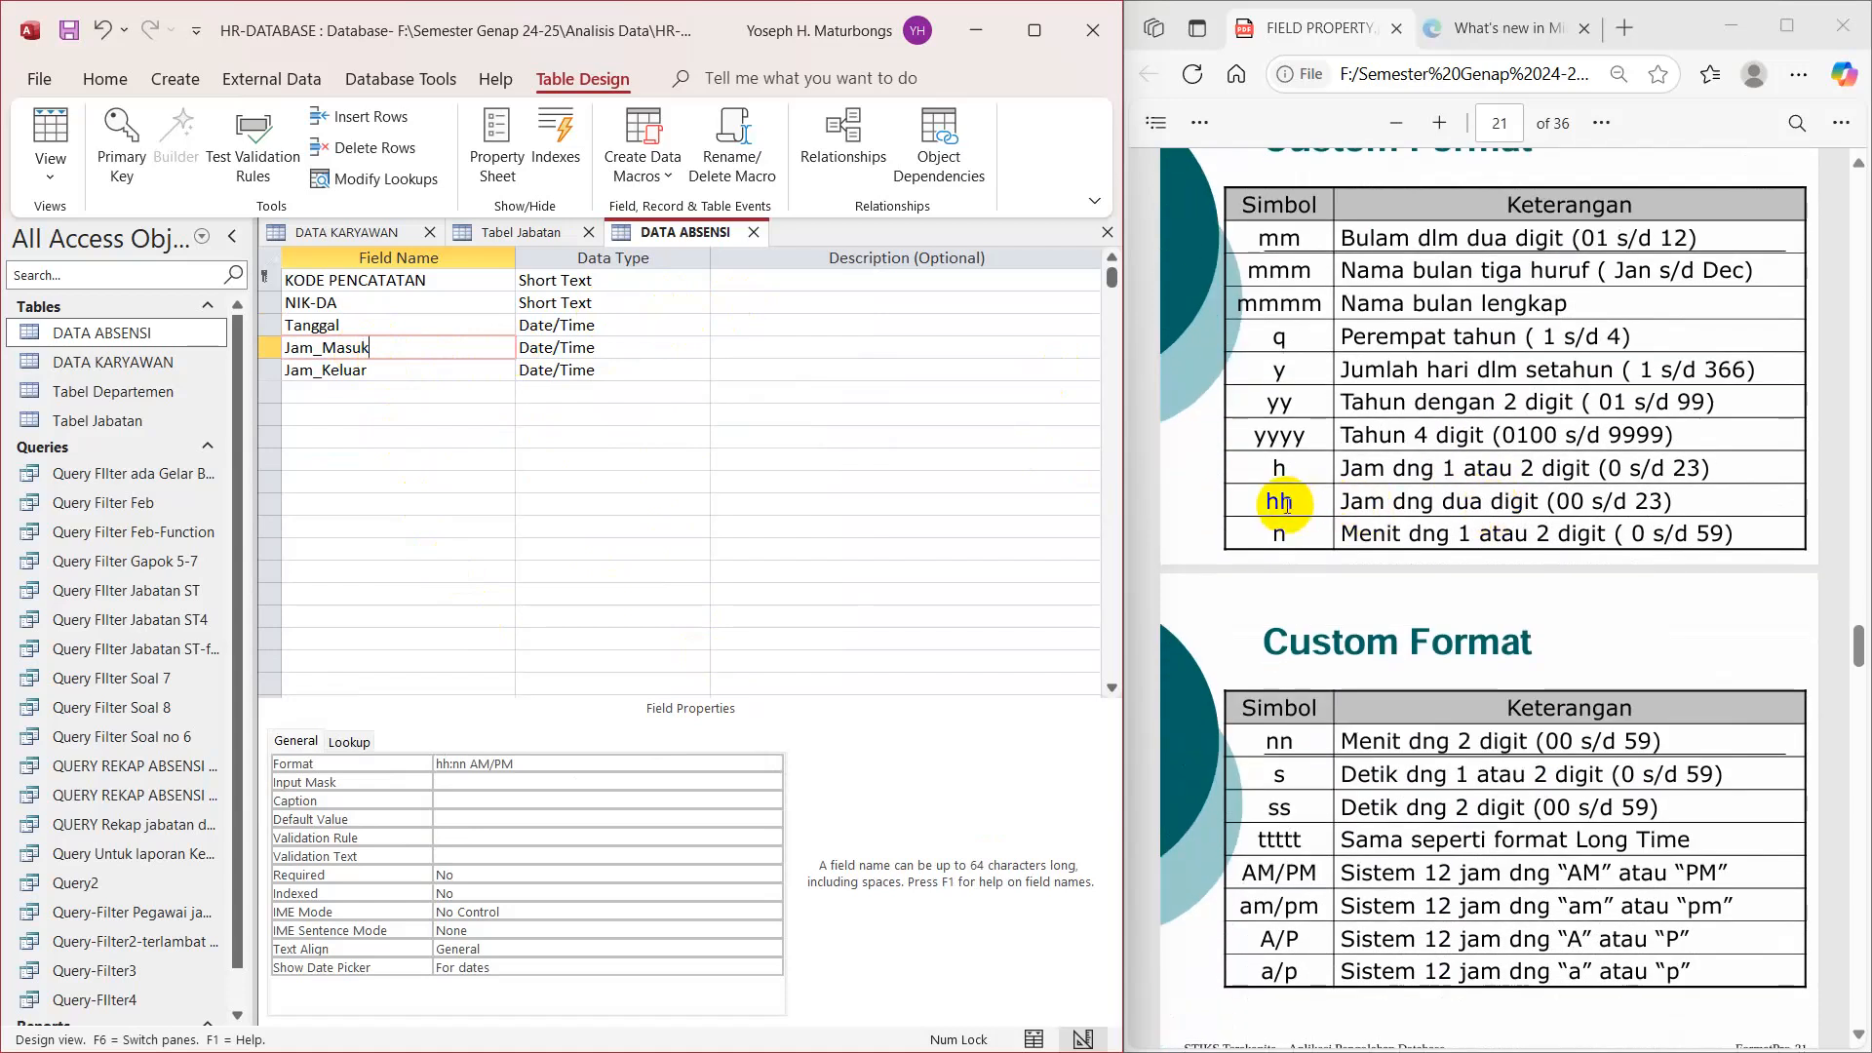
double_click(1514, 506)
scroll(1498, 505, "down", 1)
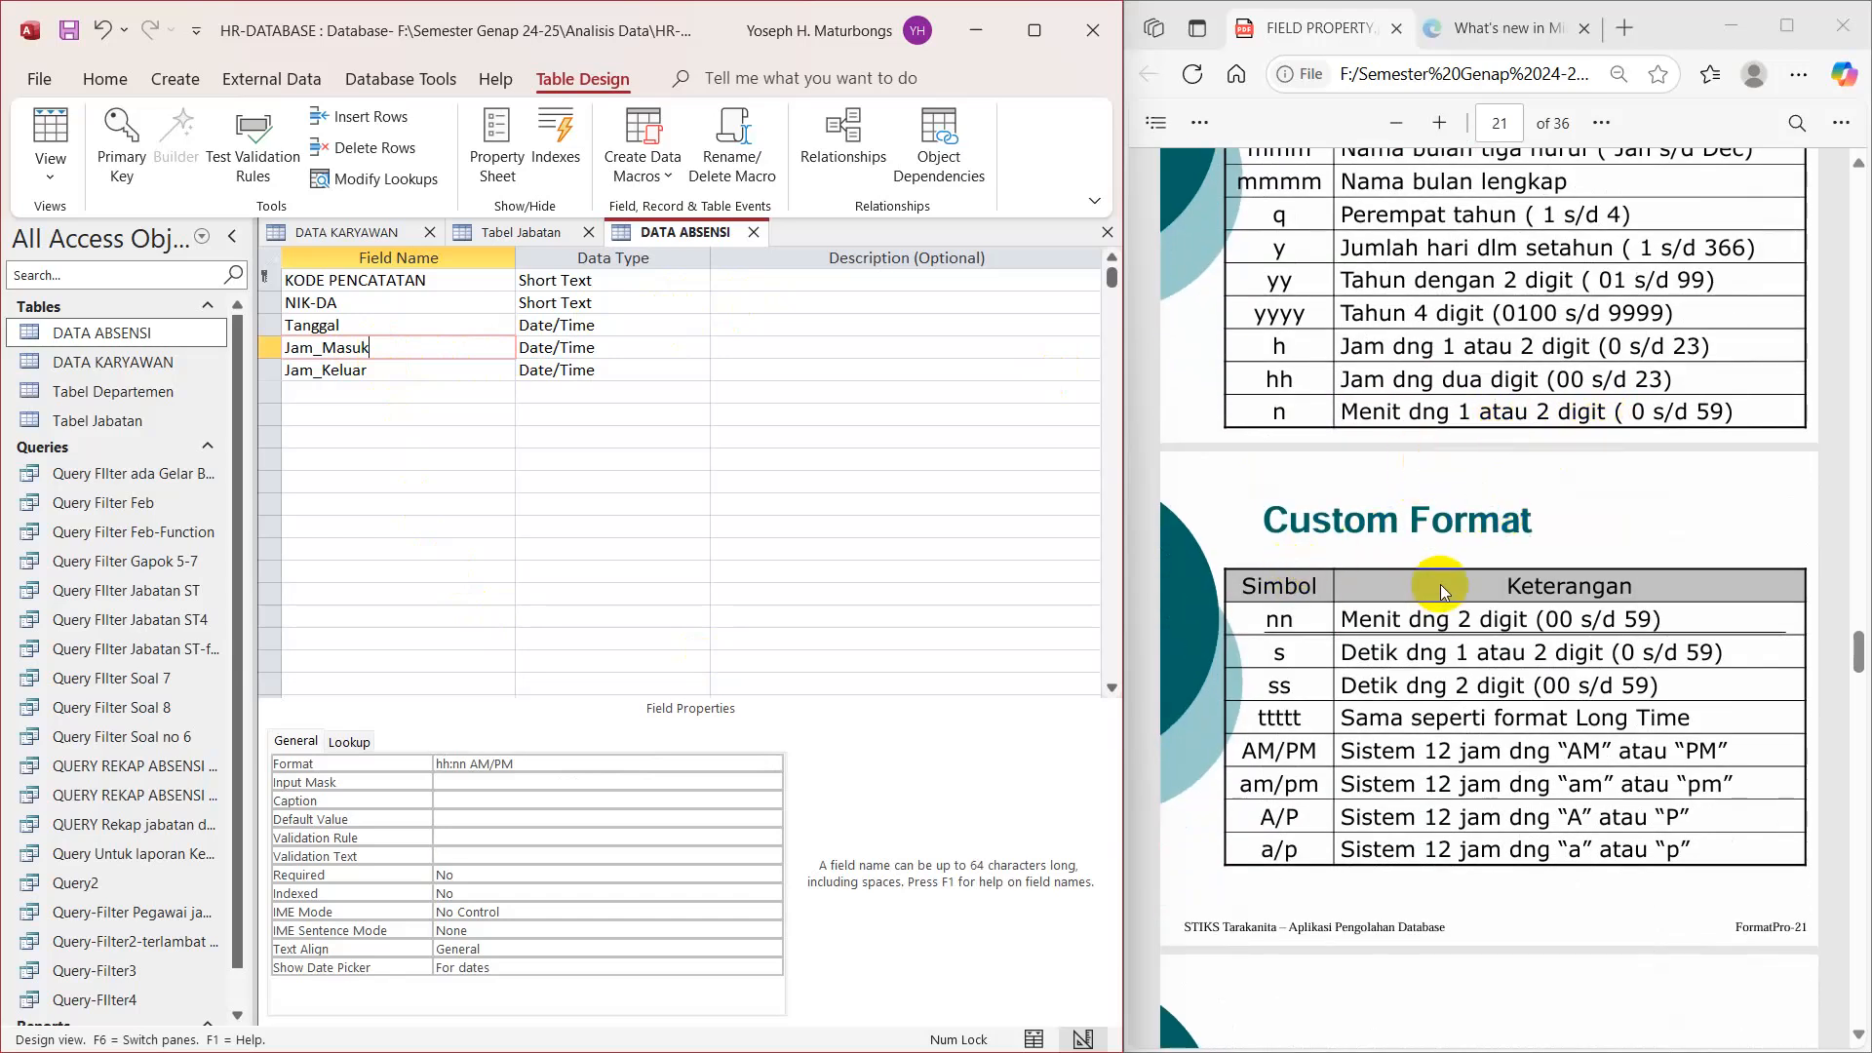
double_click(1426, 654)
scroll(1427, 654, "down", 1)
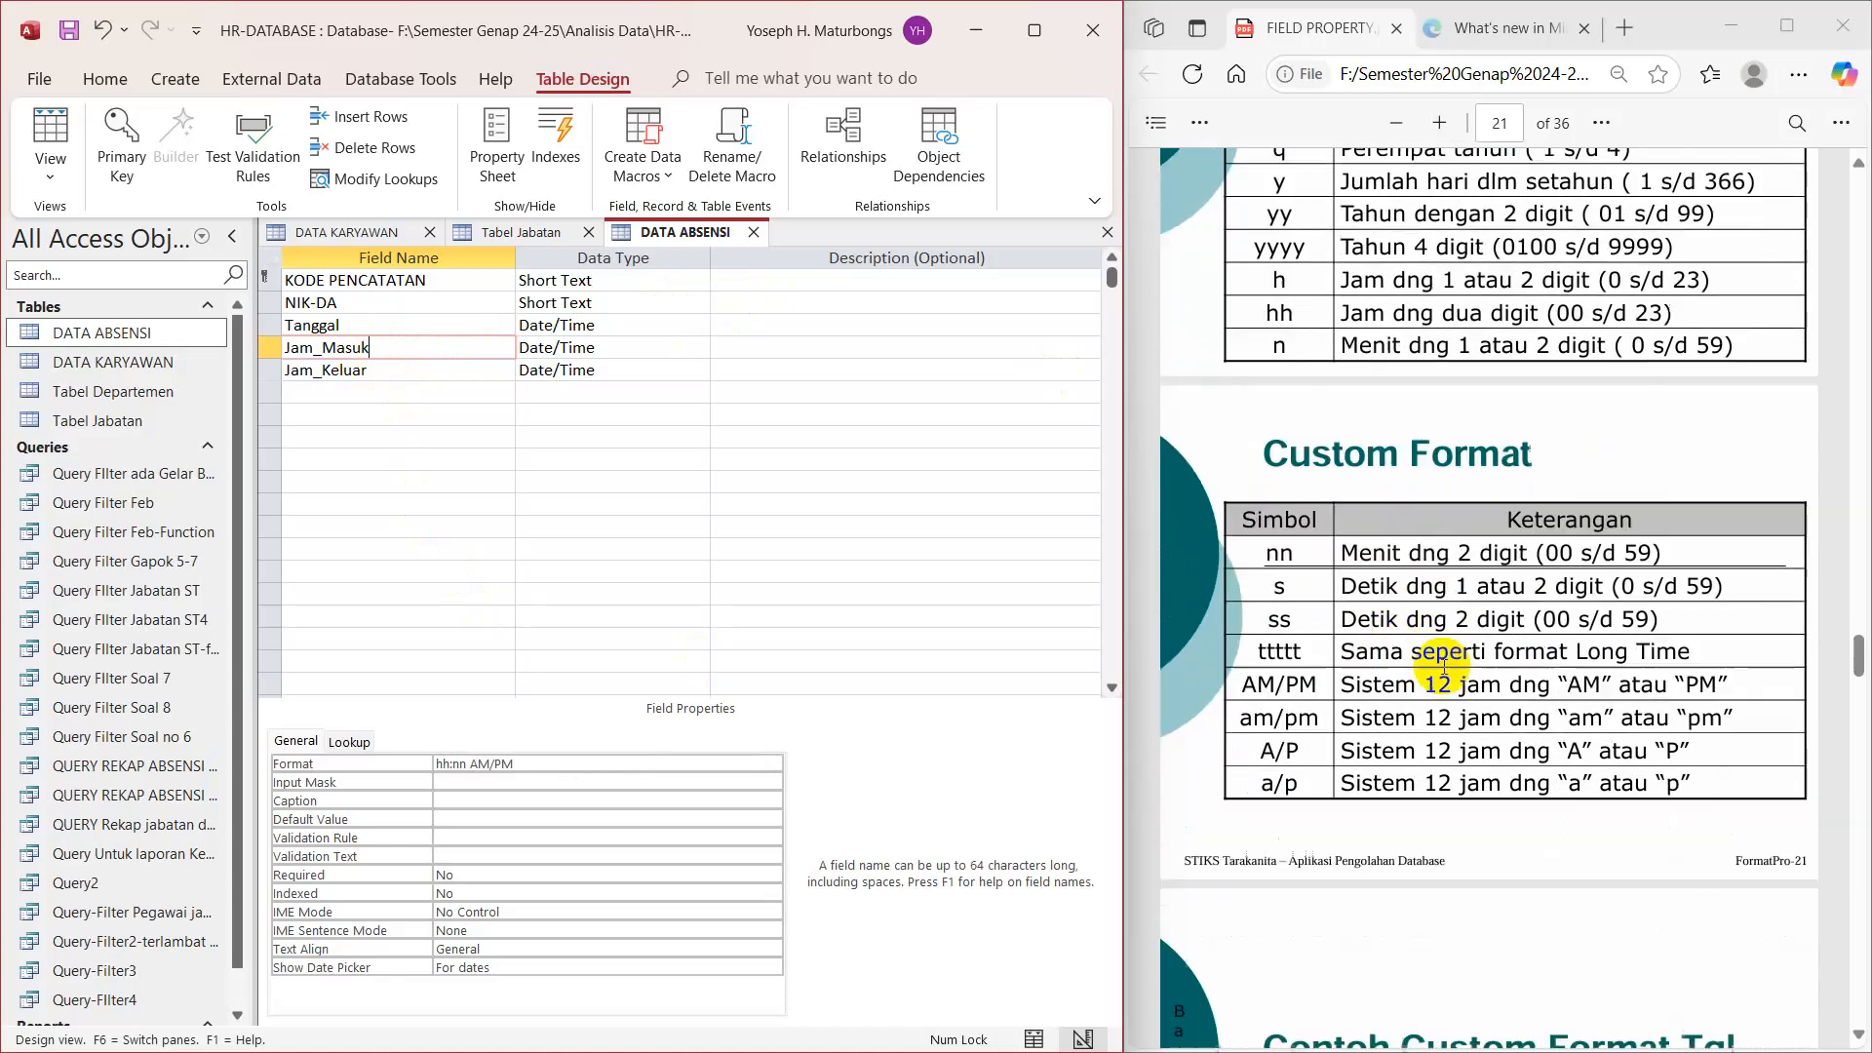
double_click(1266, 595)
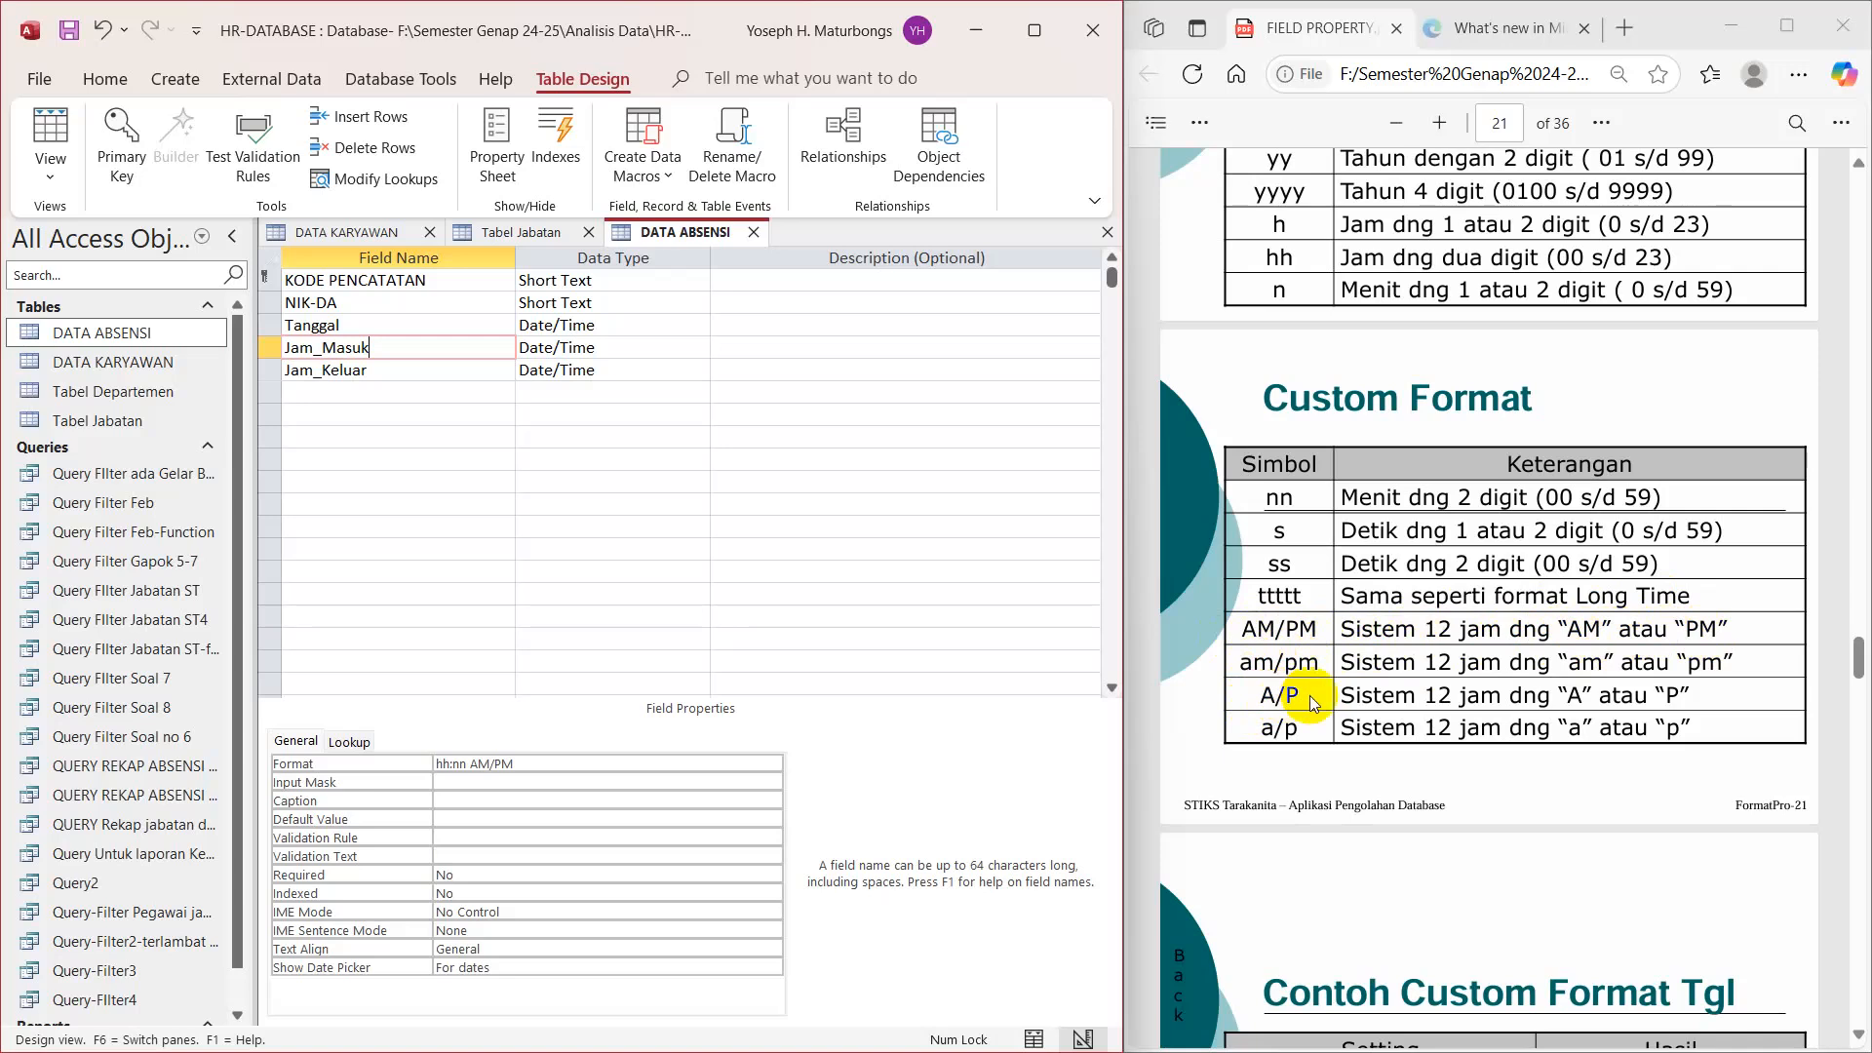
double_click(1623, 694)
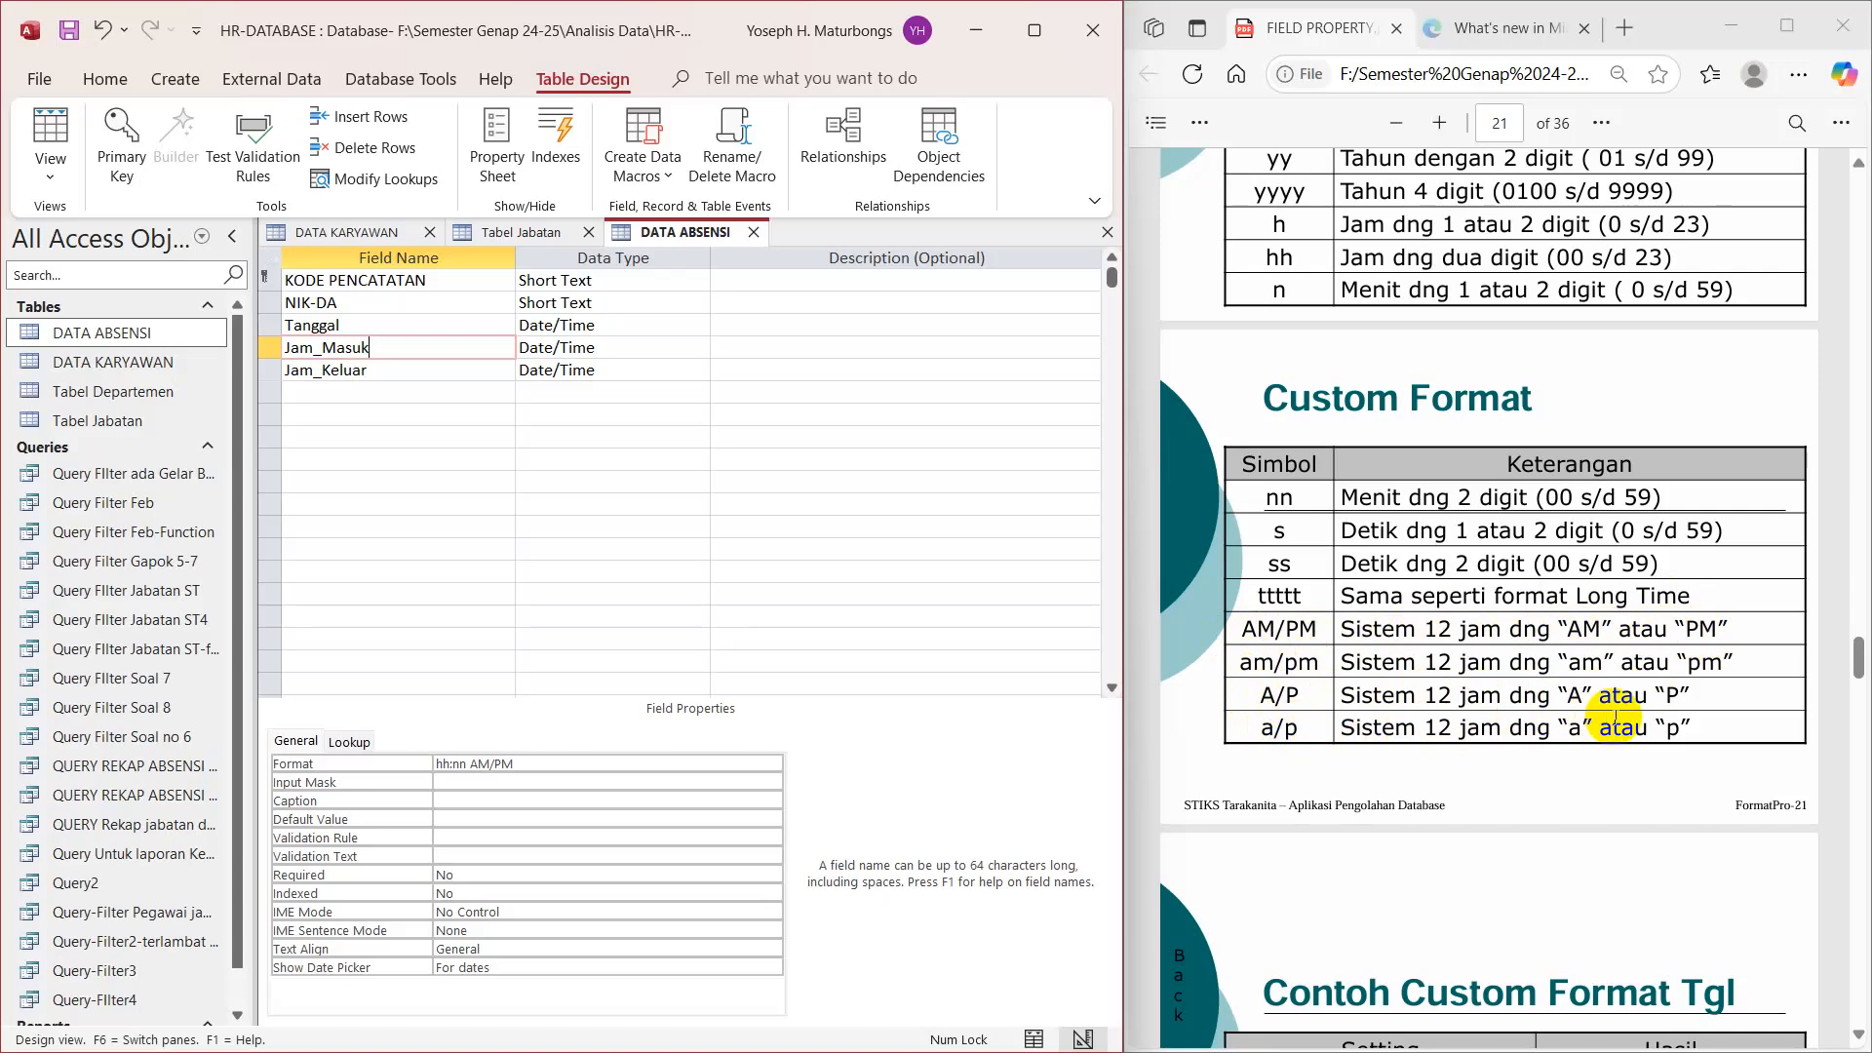
double_click(1307, 628)
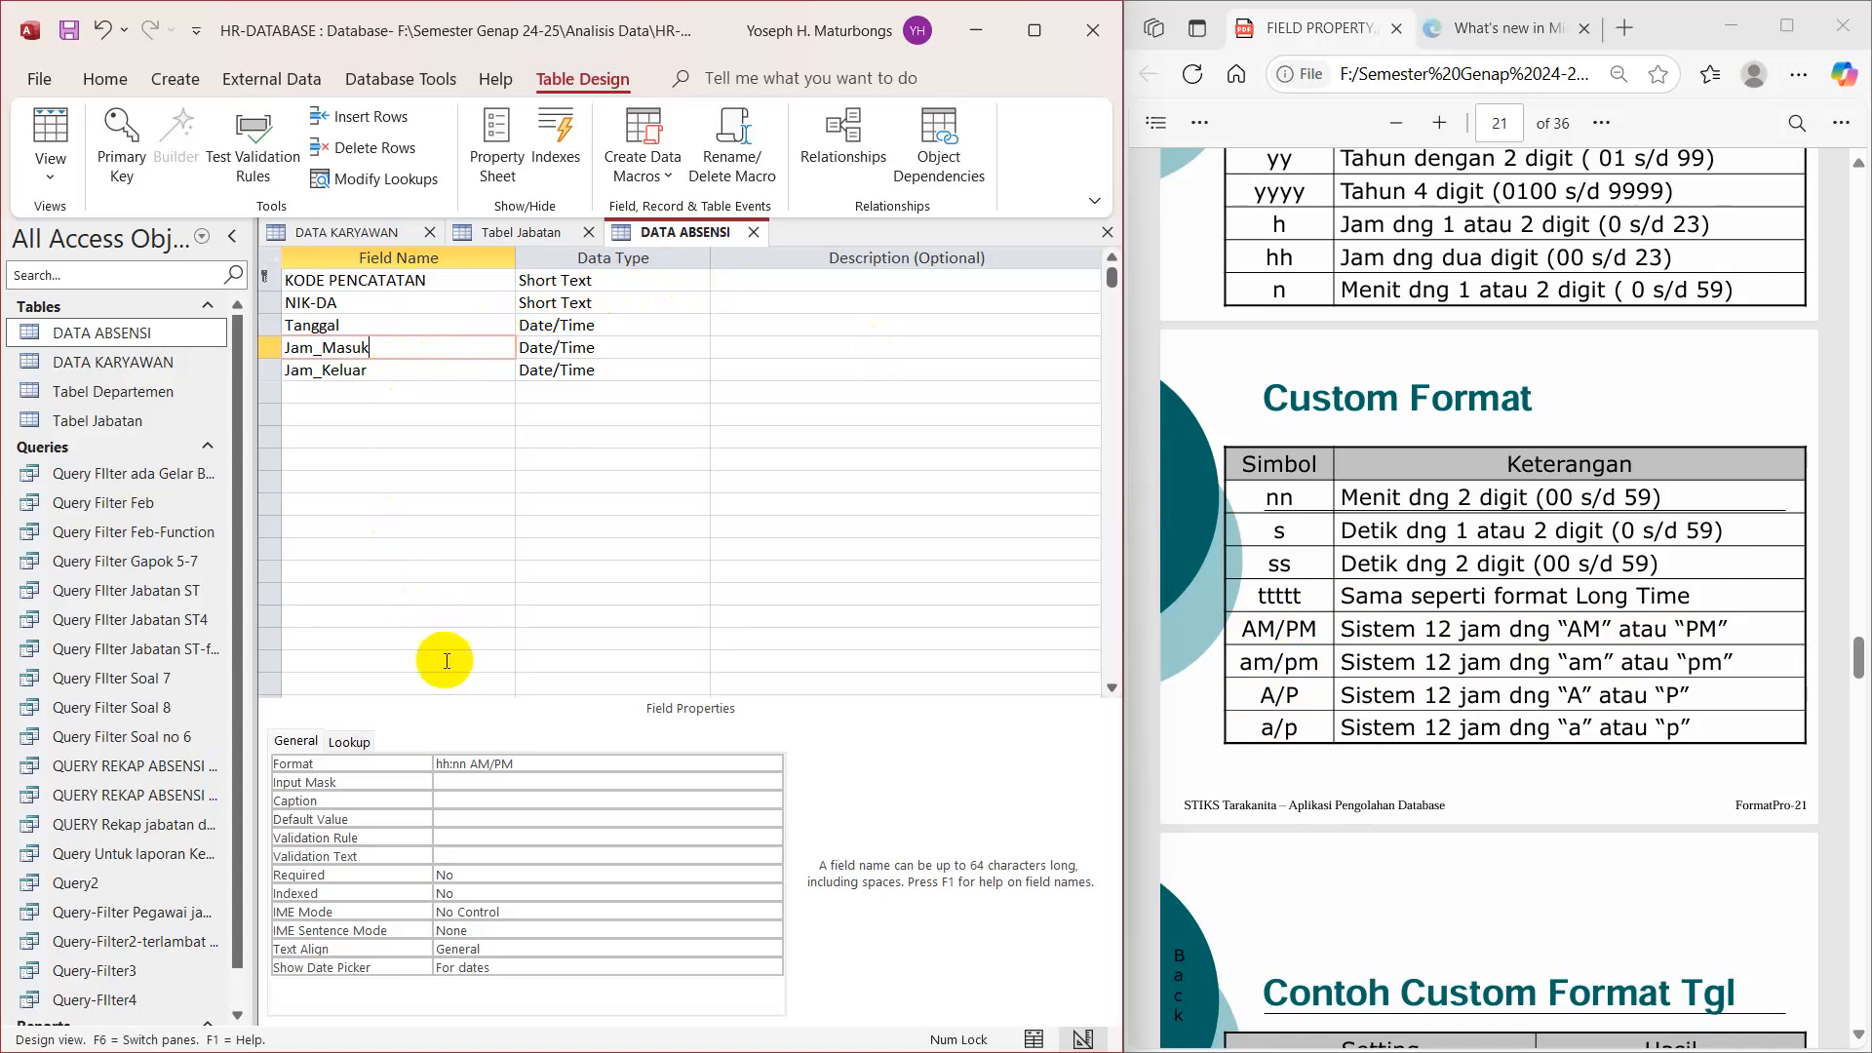
Step: Add :ss after nn in Jam_Masuk's Format, giving hh:nn:ss AM/PM
right_click(484, 767)
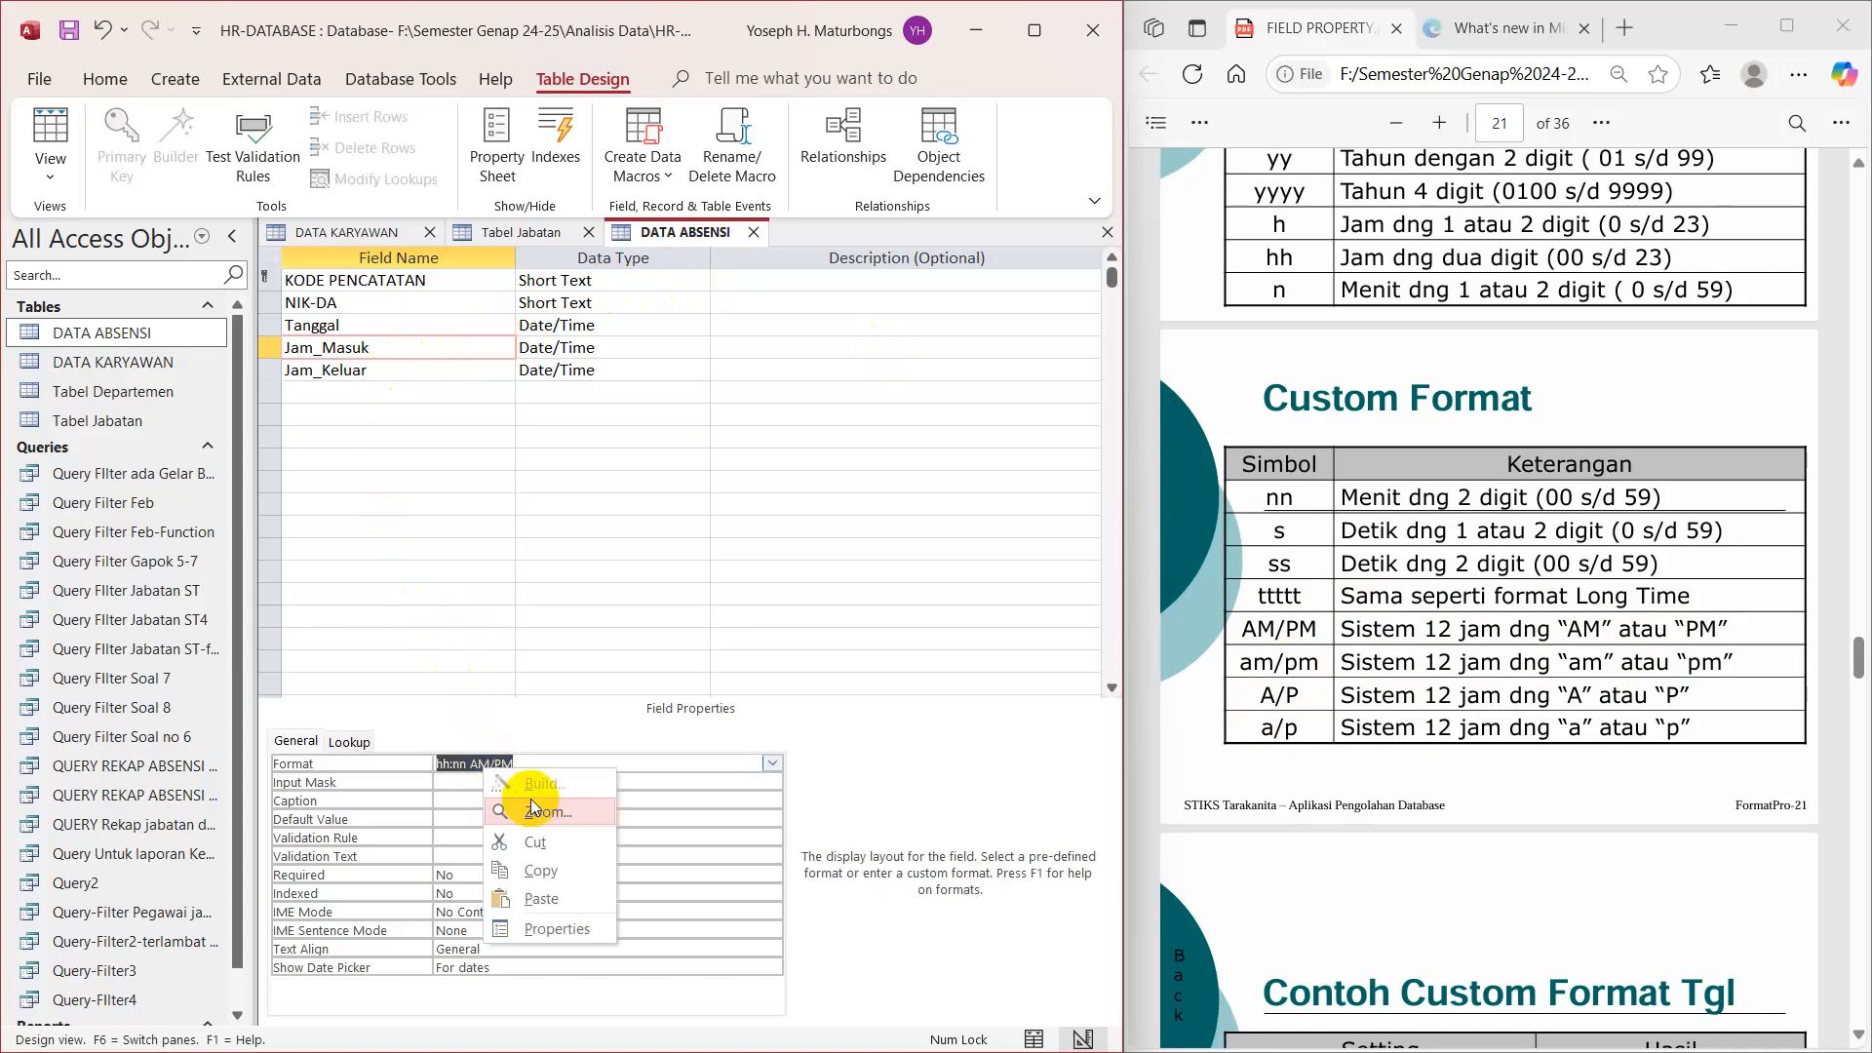
left_click(570, 813)
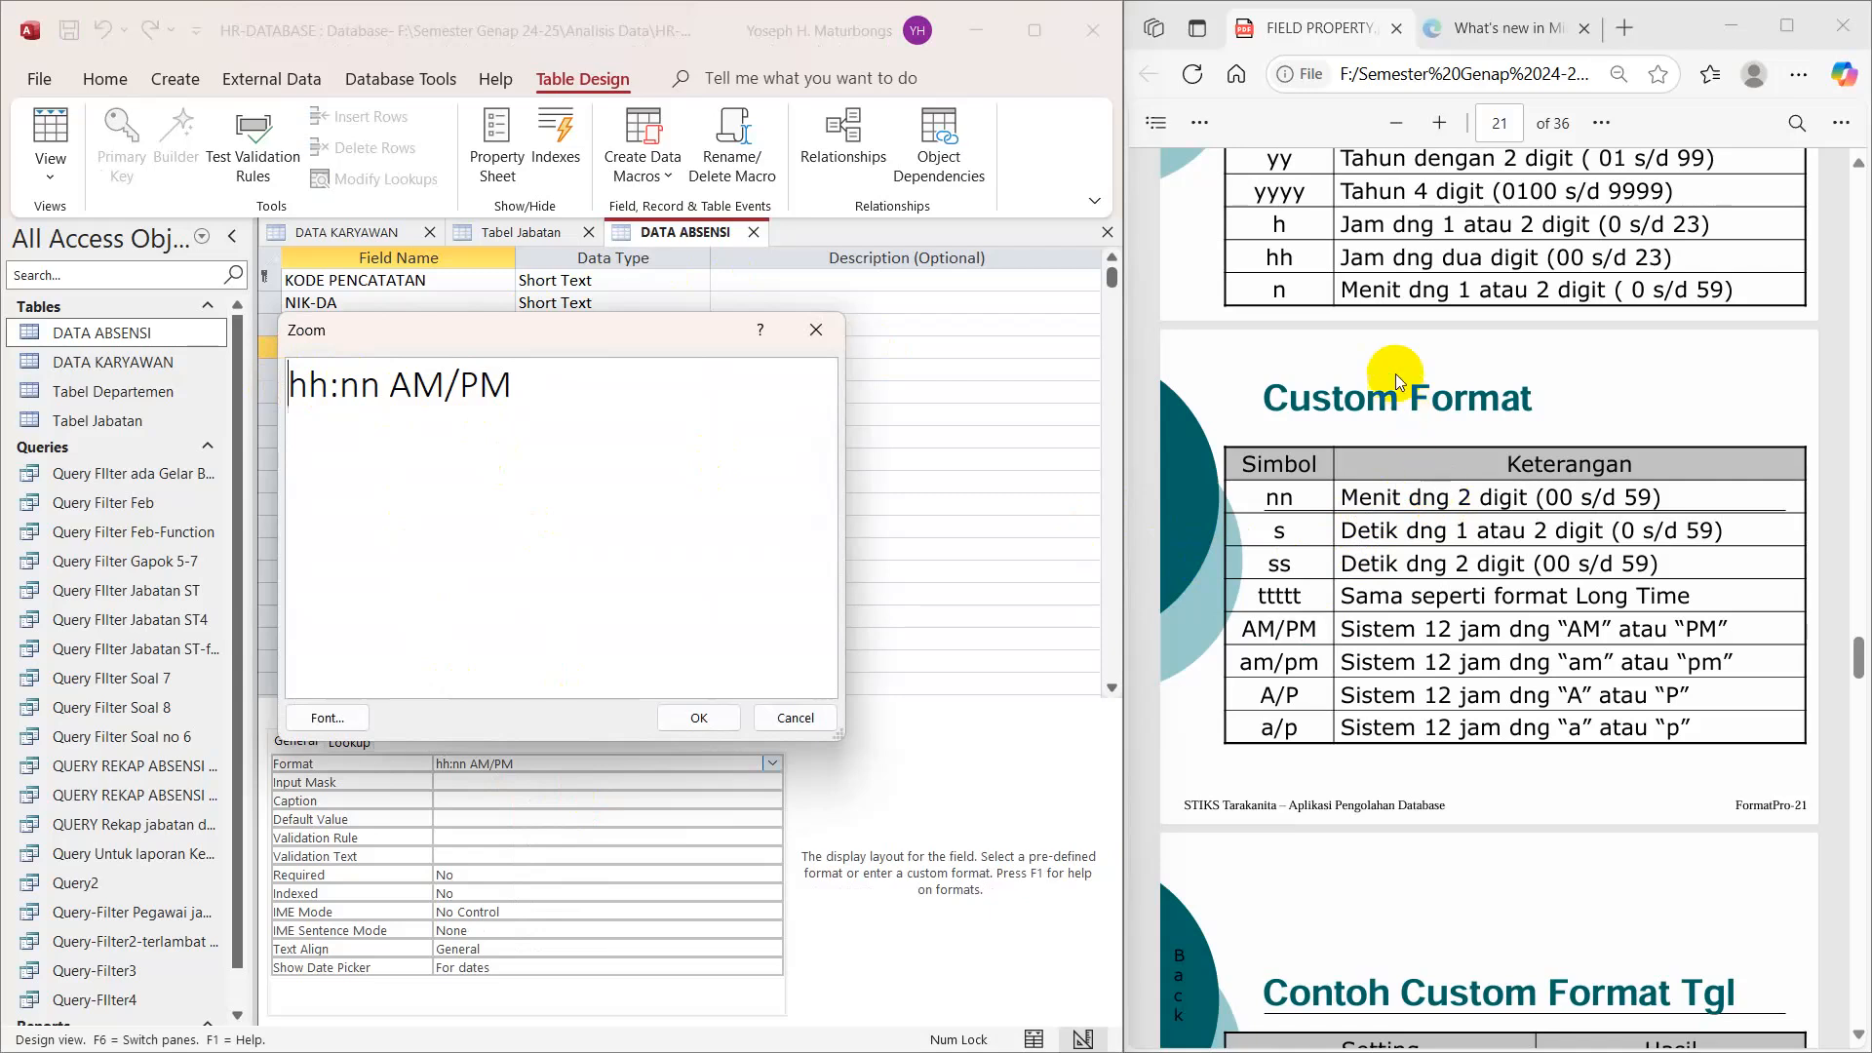
left_click(378, 390)
type(":ss")
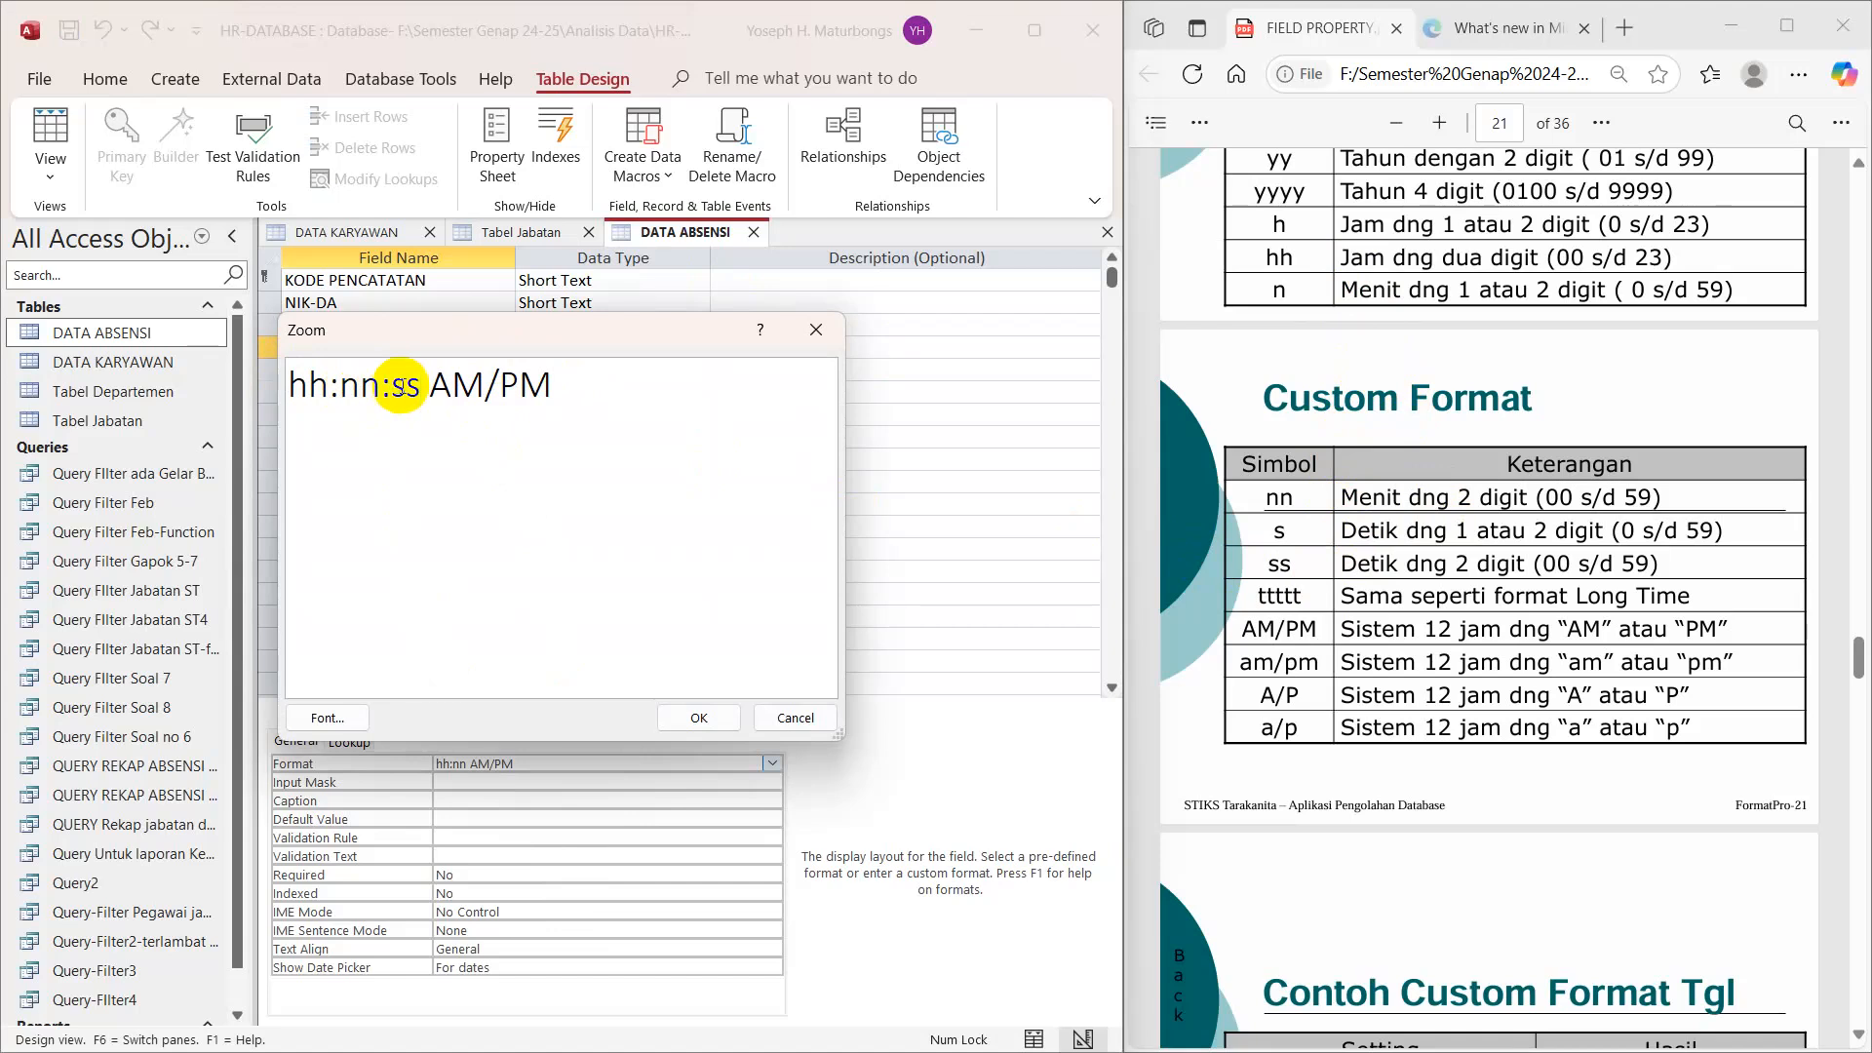
left_click(702, 717)
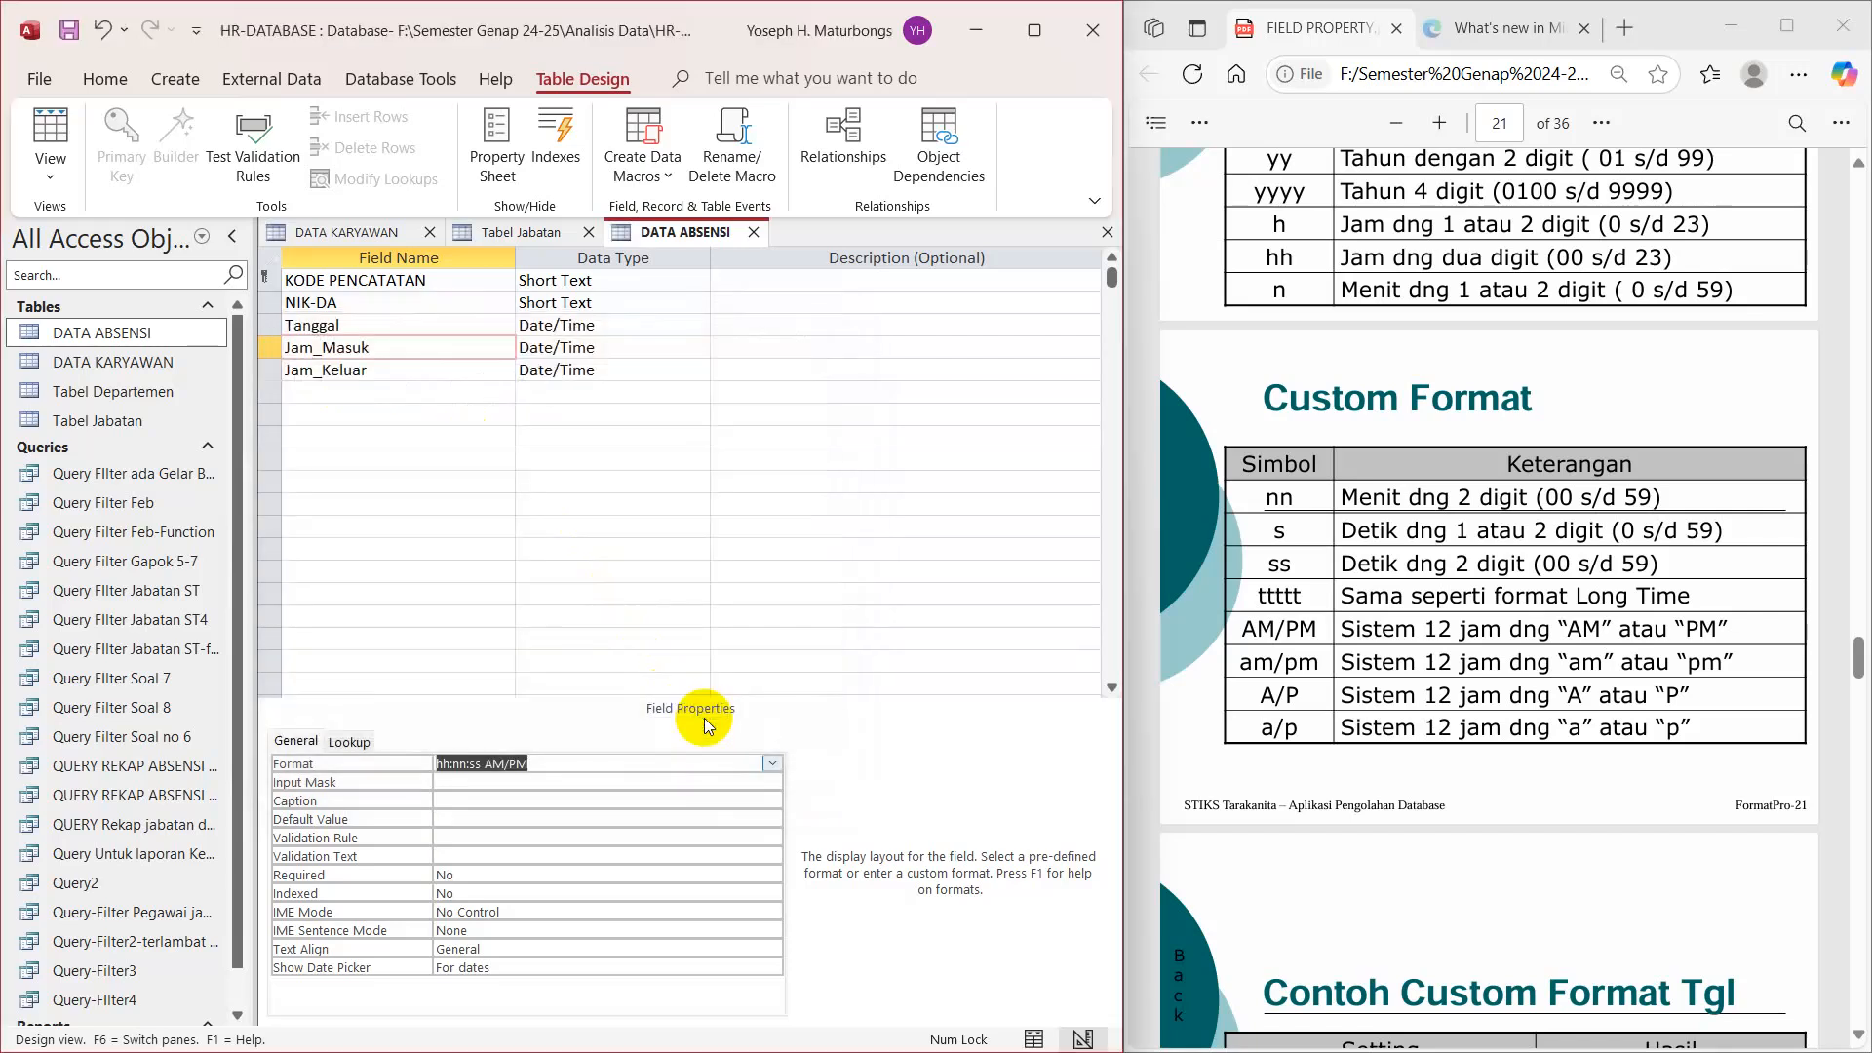
Step: Save the DATA ABSENSI table, show it in Datasheet View, and widen the Jam_Masuk column to review its times
right_click(679, 232)
left_click(765, 398)
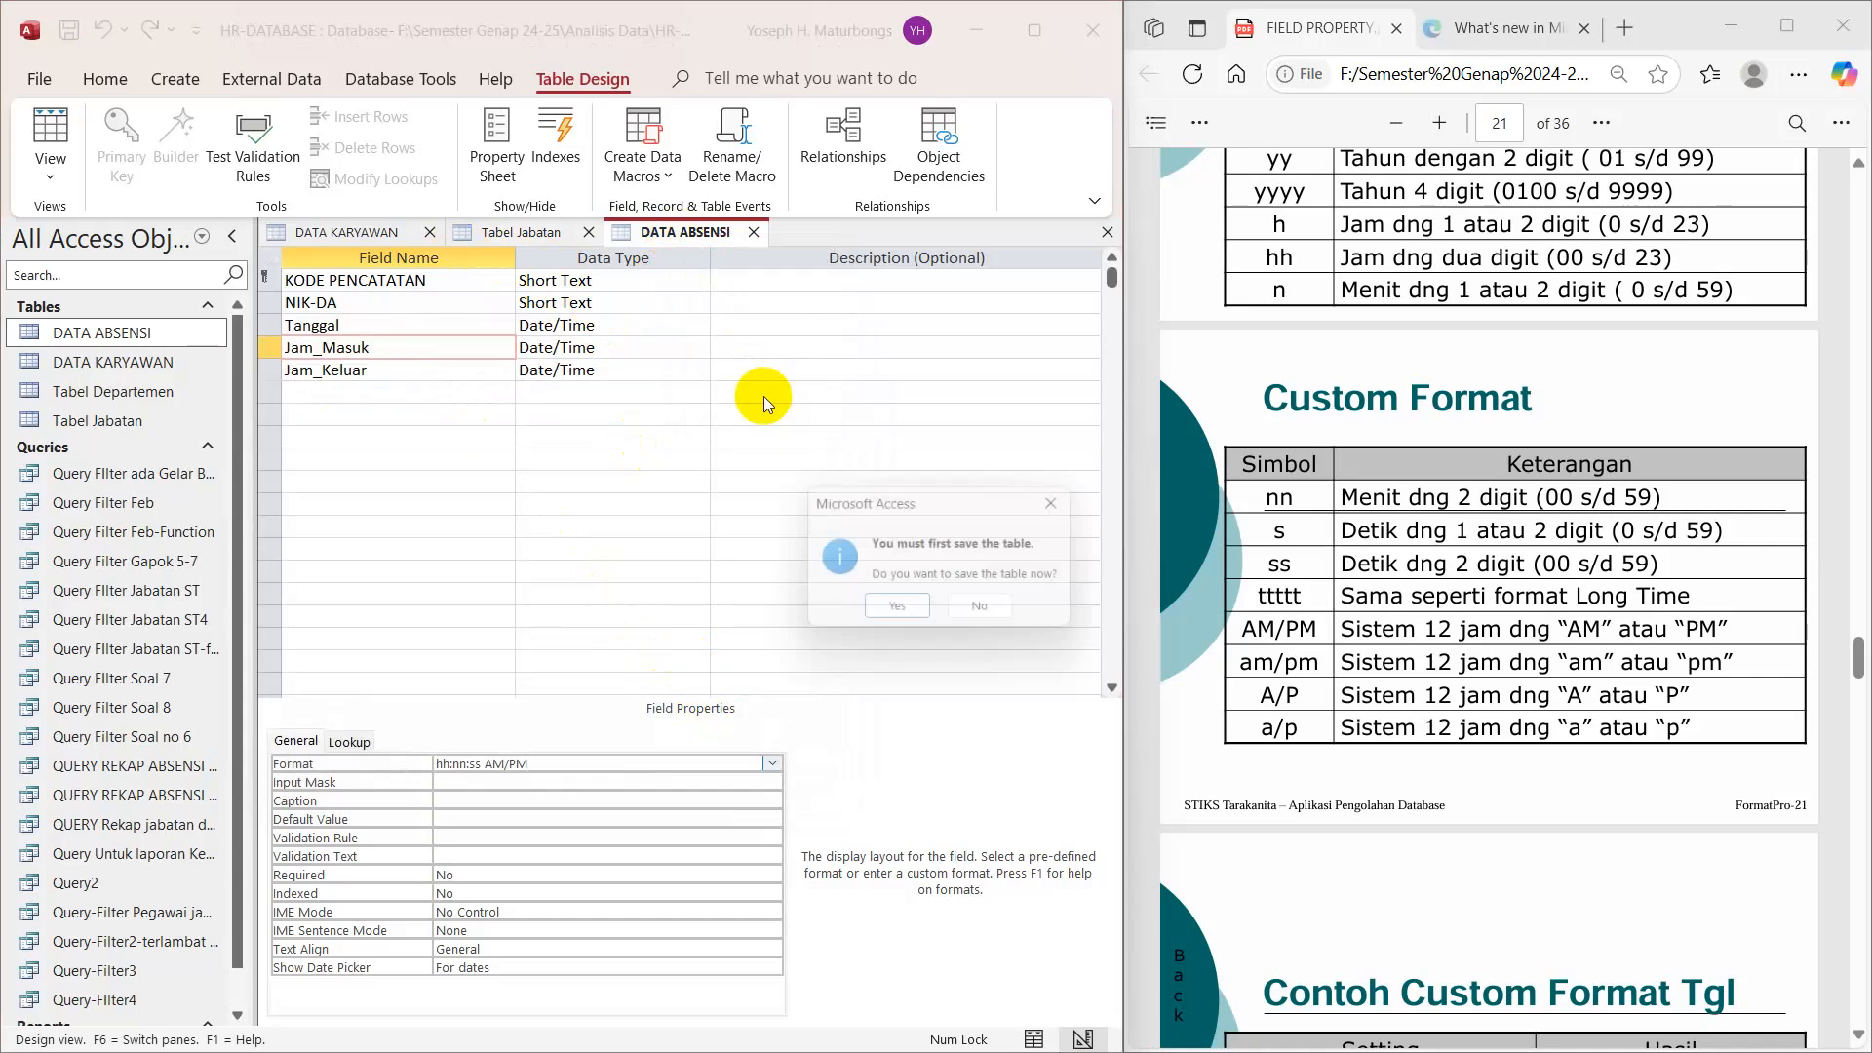
left_click(899, 614)
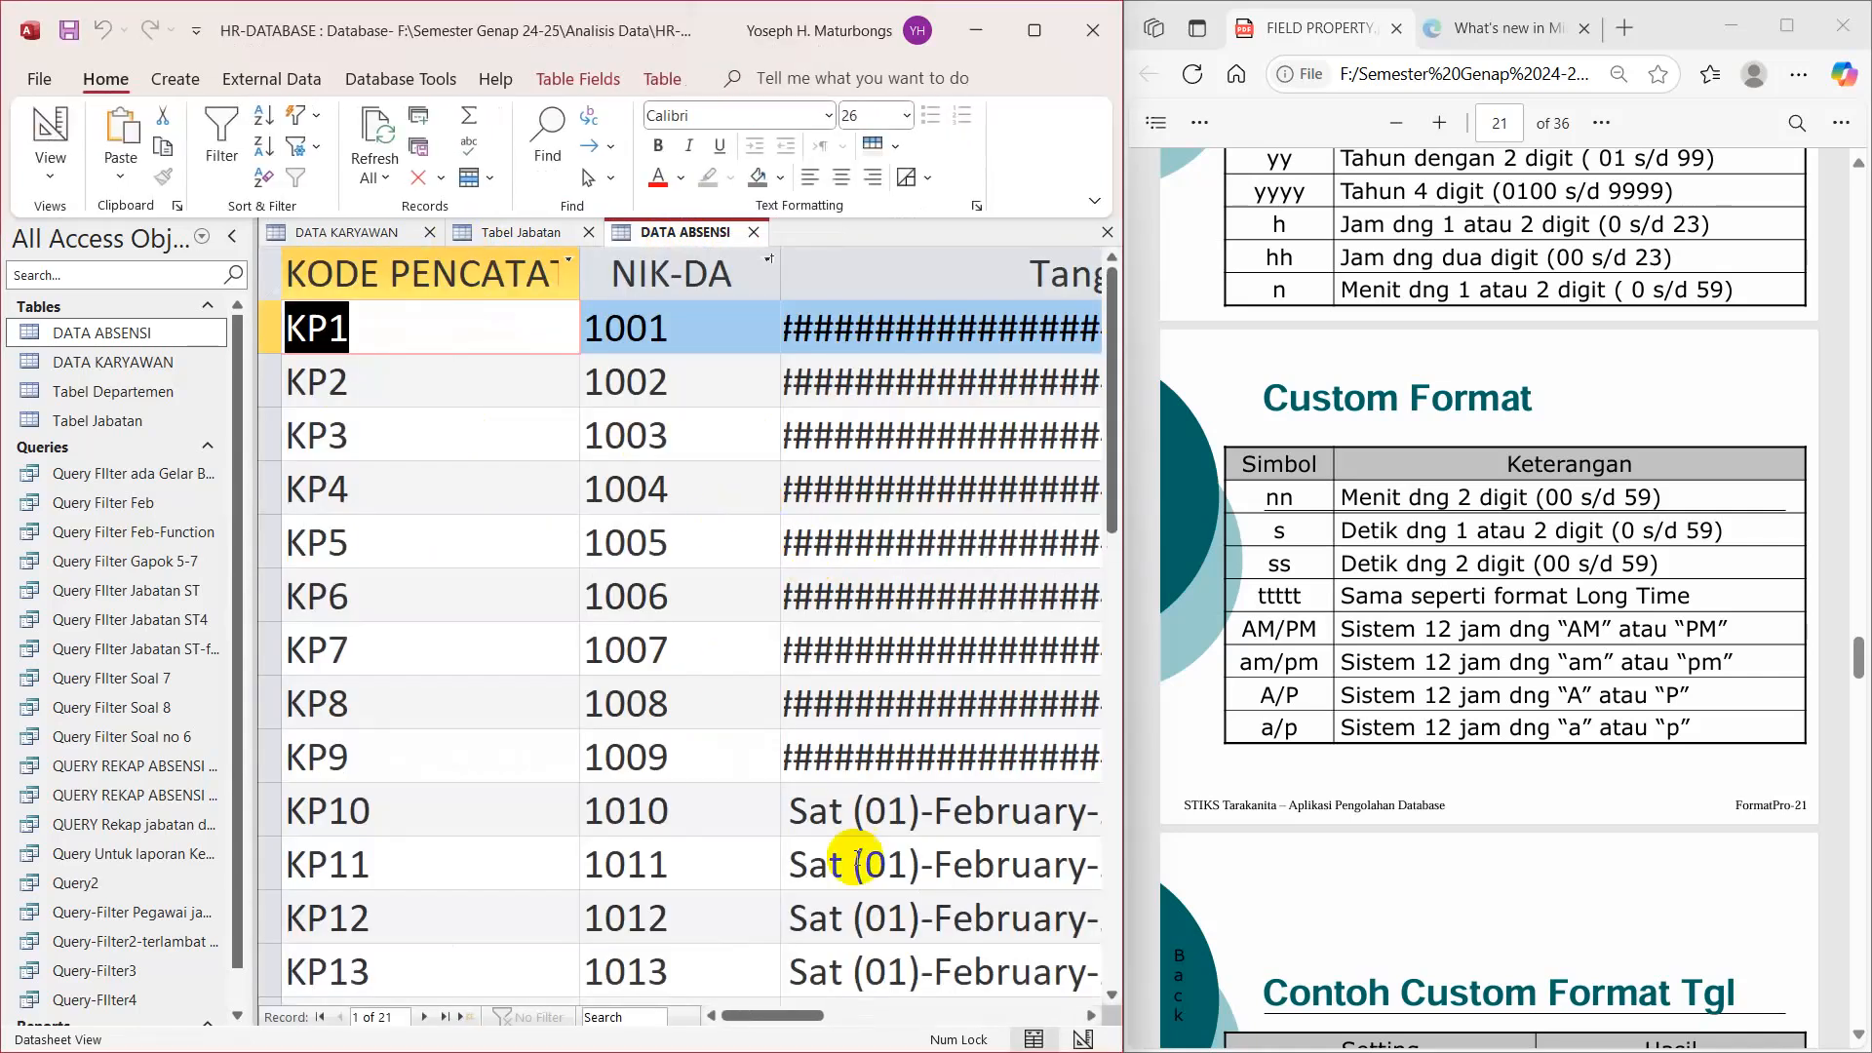
left_click_drag(773, 1019, 926, 1014)
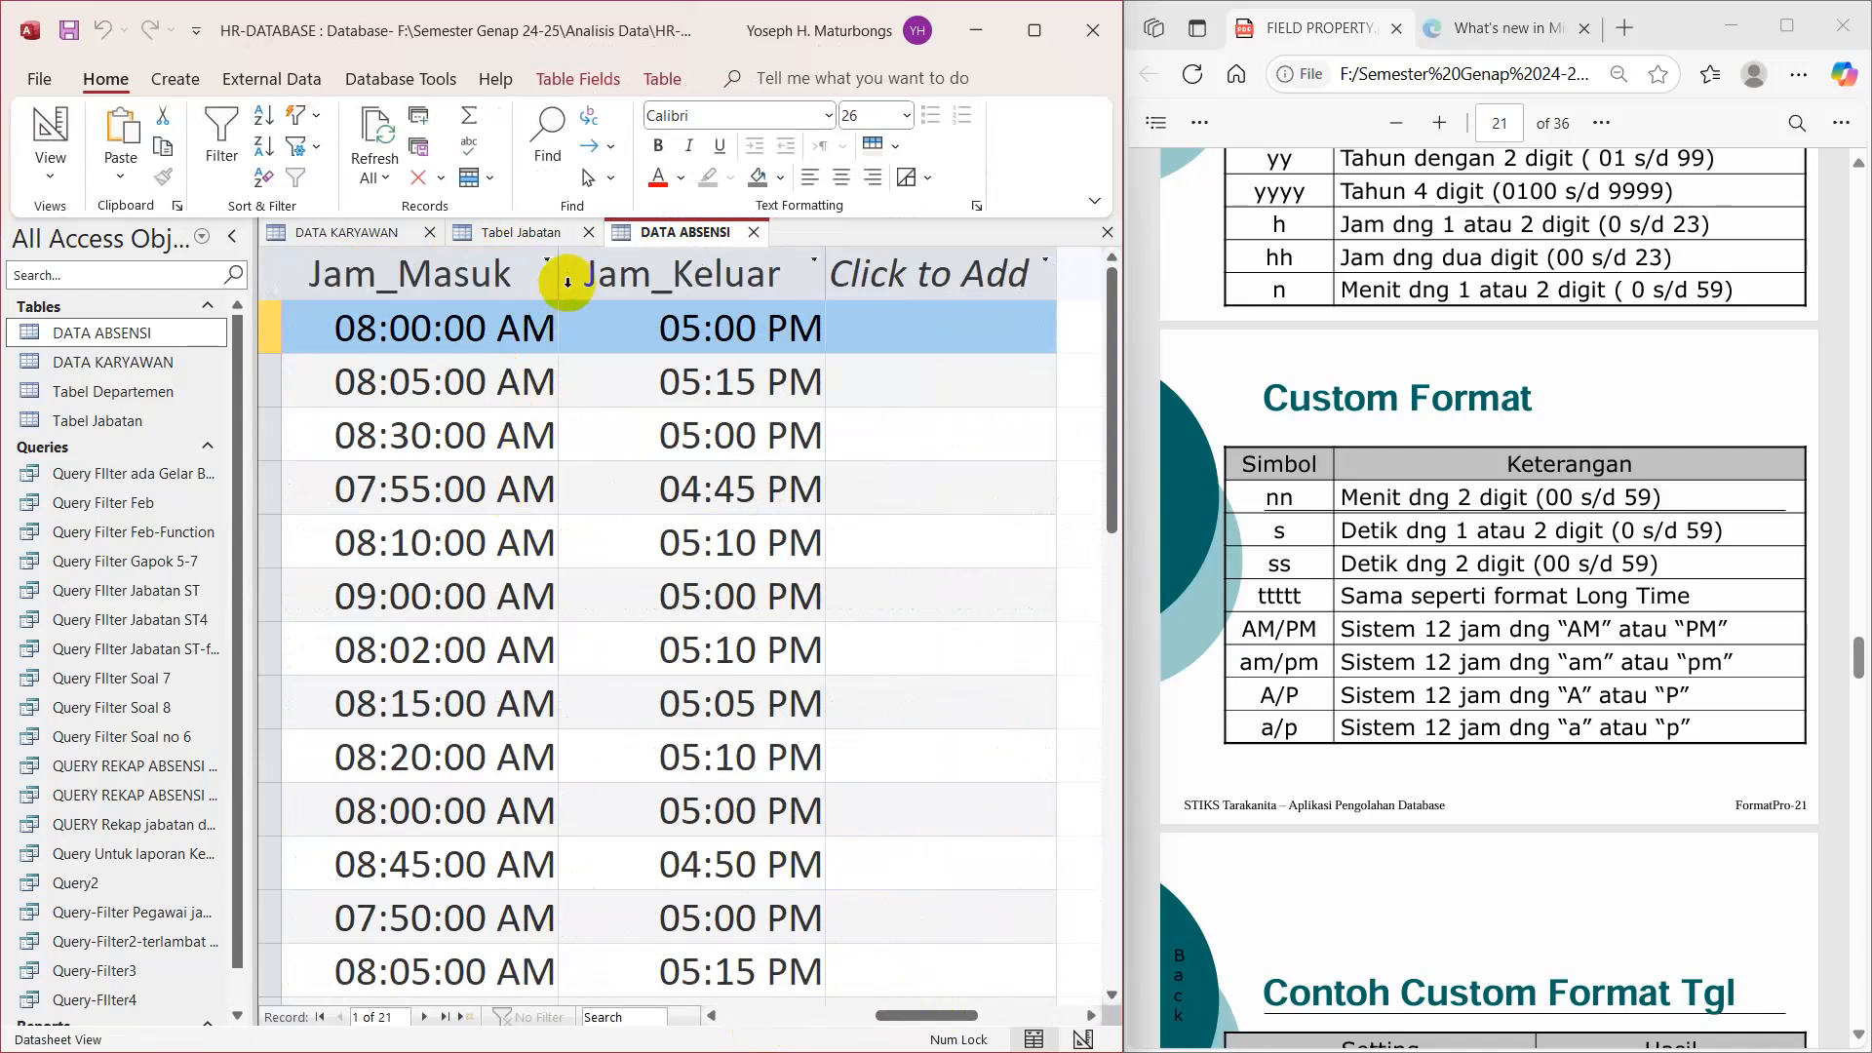
left_click_drag(561, 282, 622, 280)
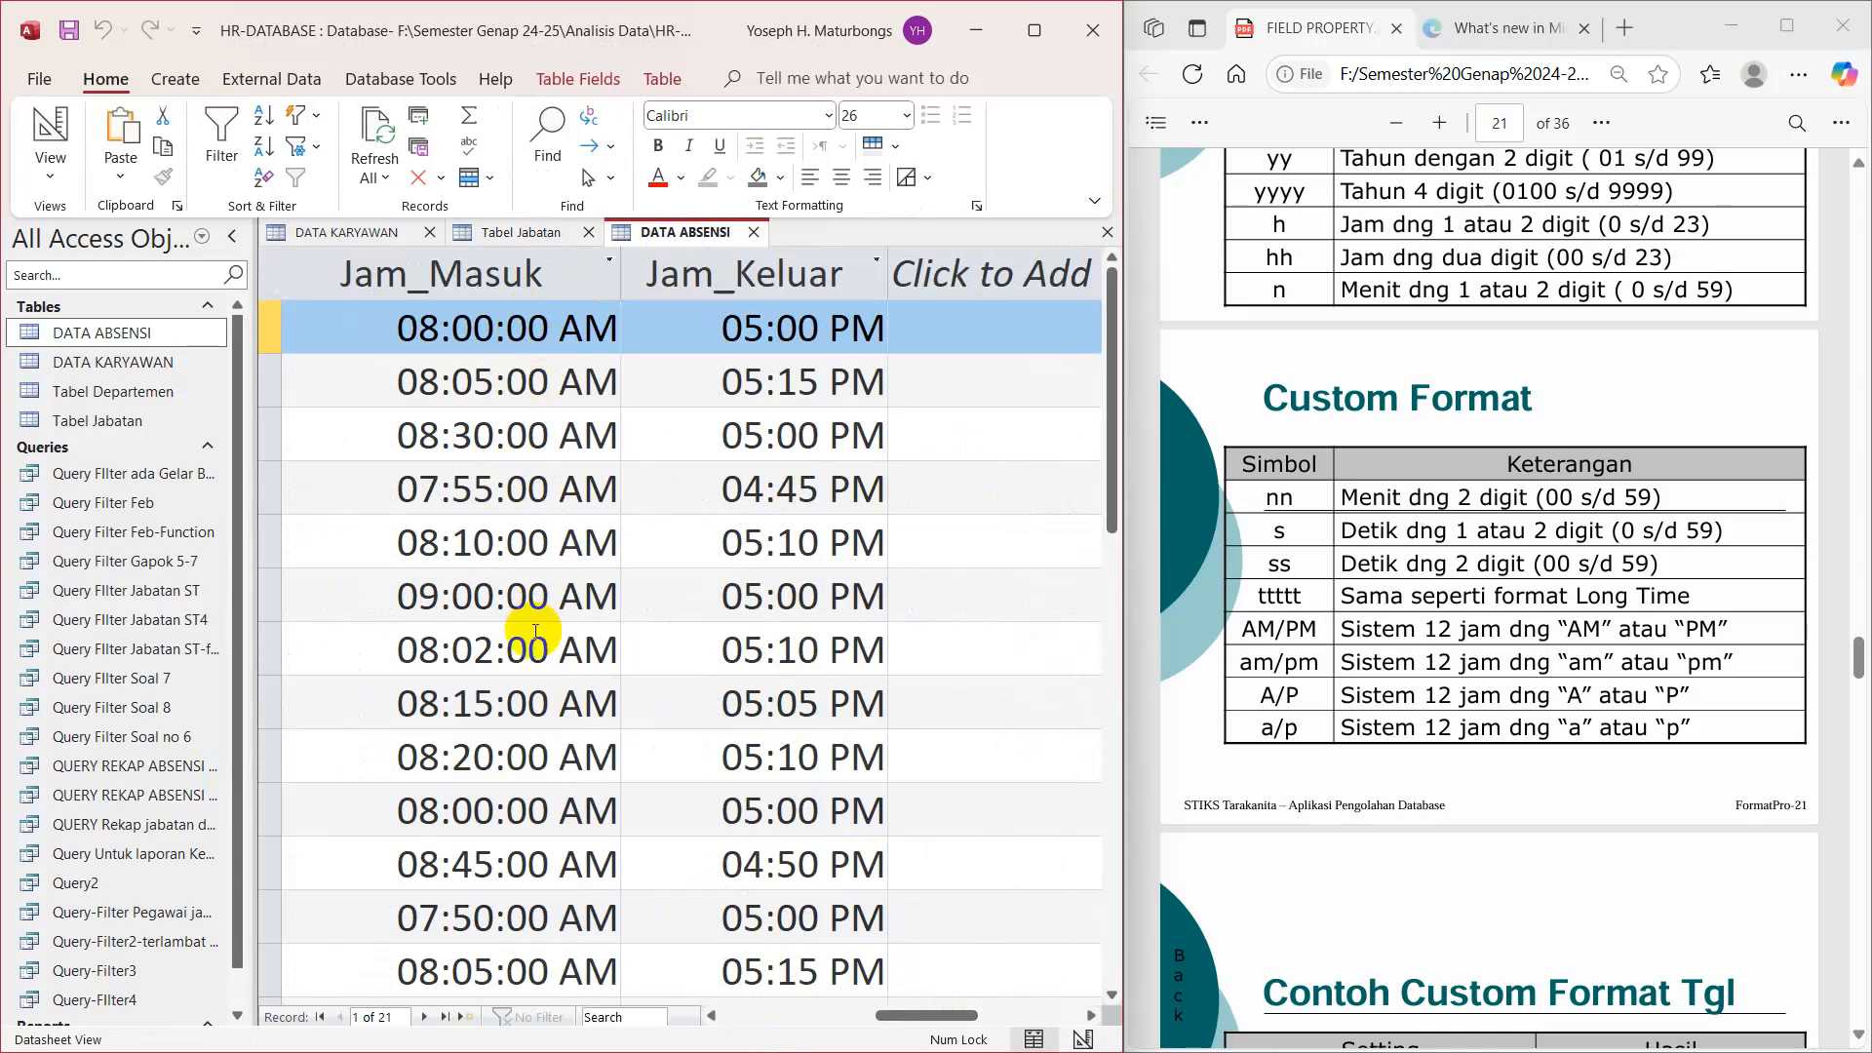
scroll(535, 632, "down", 3)
scroll(535, 632, "up", 3)
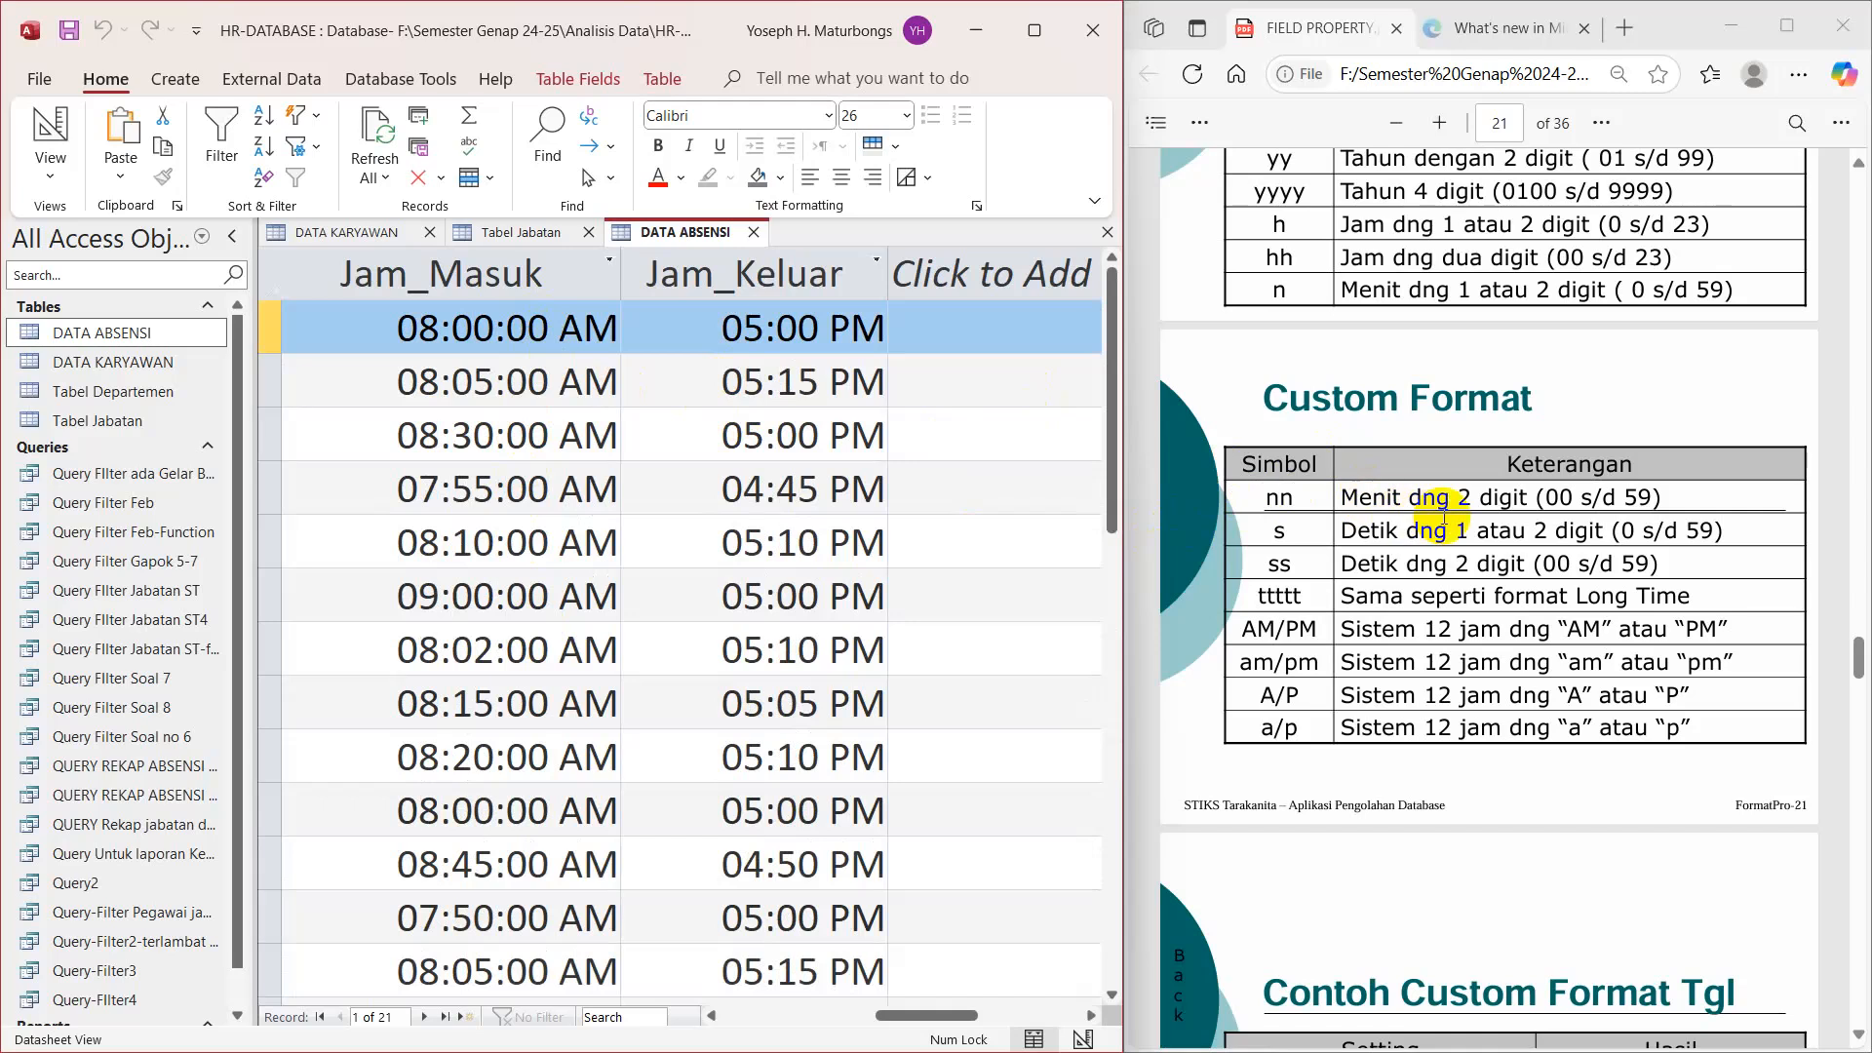
Step: Look through the PDF slides on date/time formats, custom date examples and Input Mask, up to the Decimal Places slide
scroll(1444, 517, "up", 10)
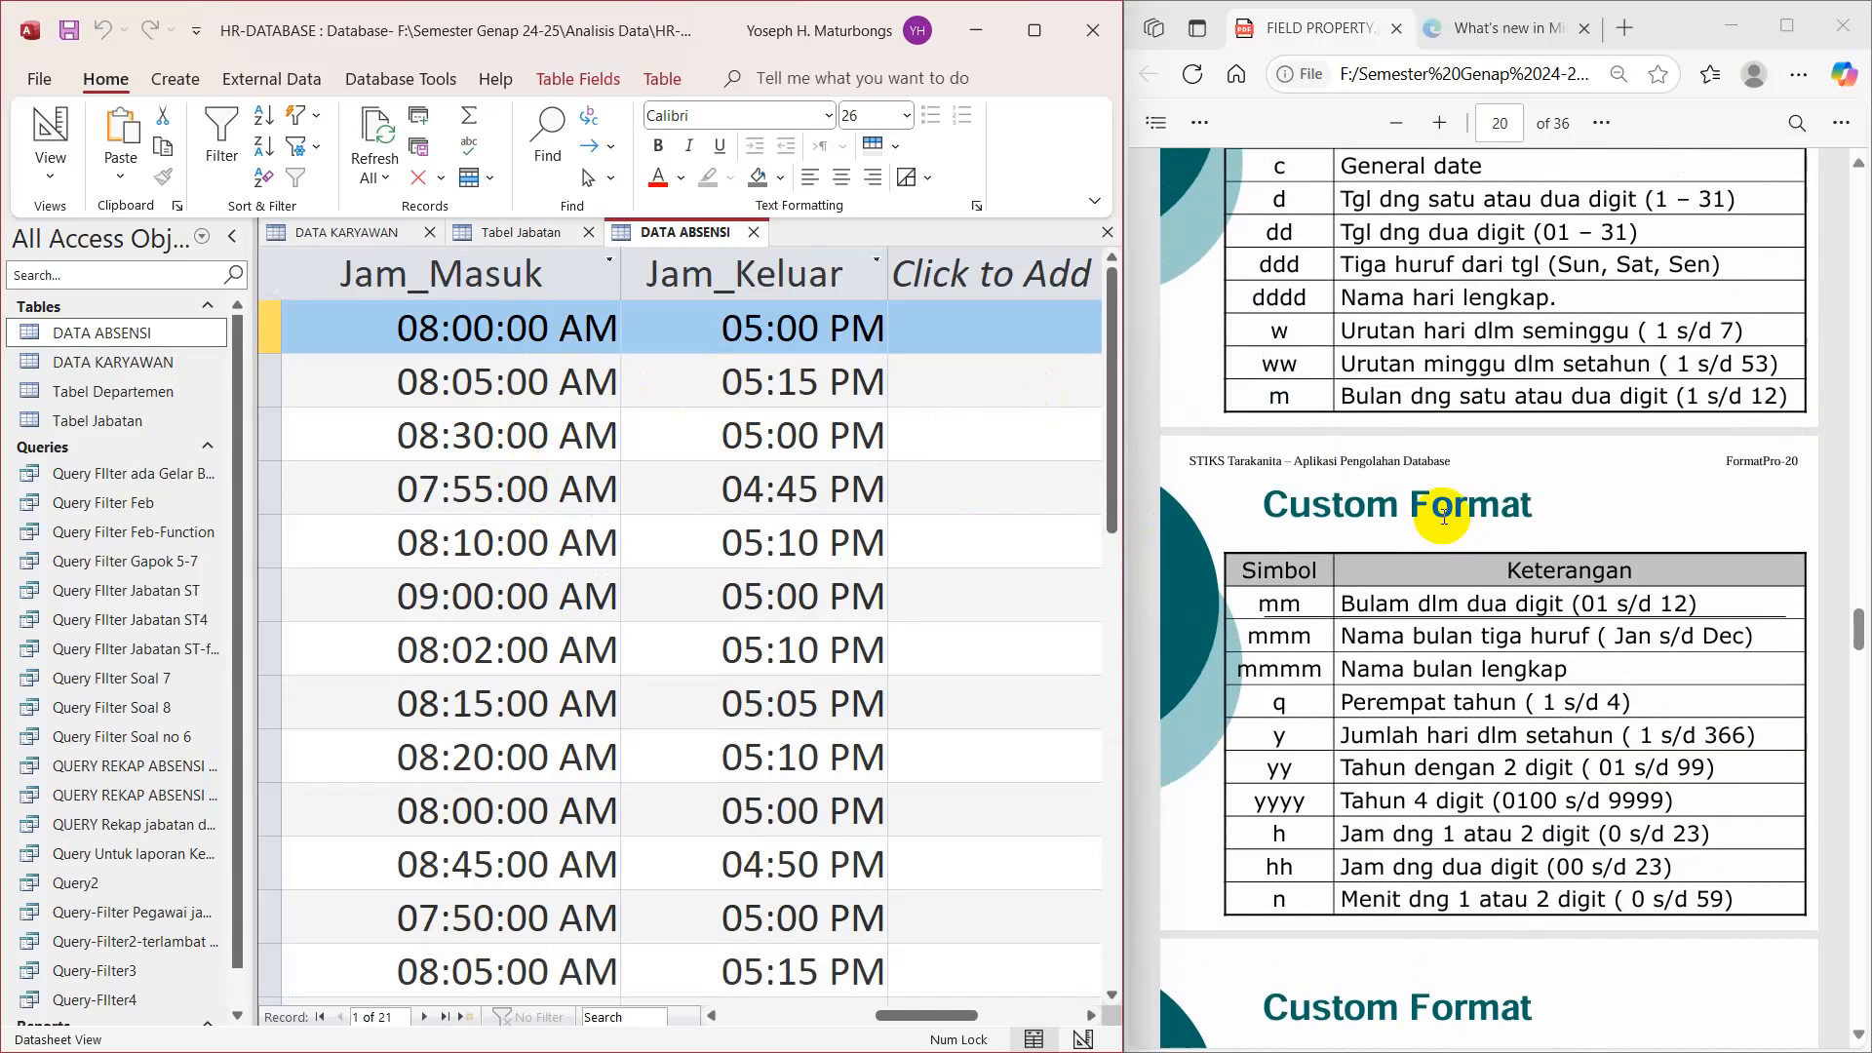
scroll(1444, 516, "up", 3)
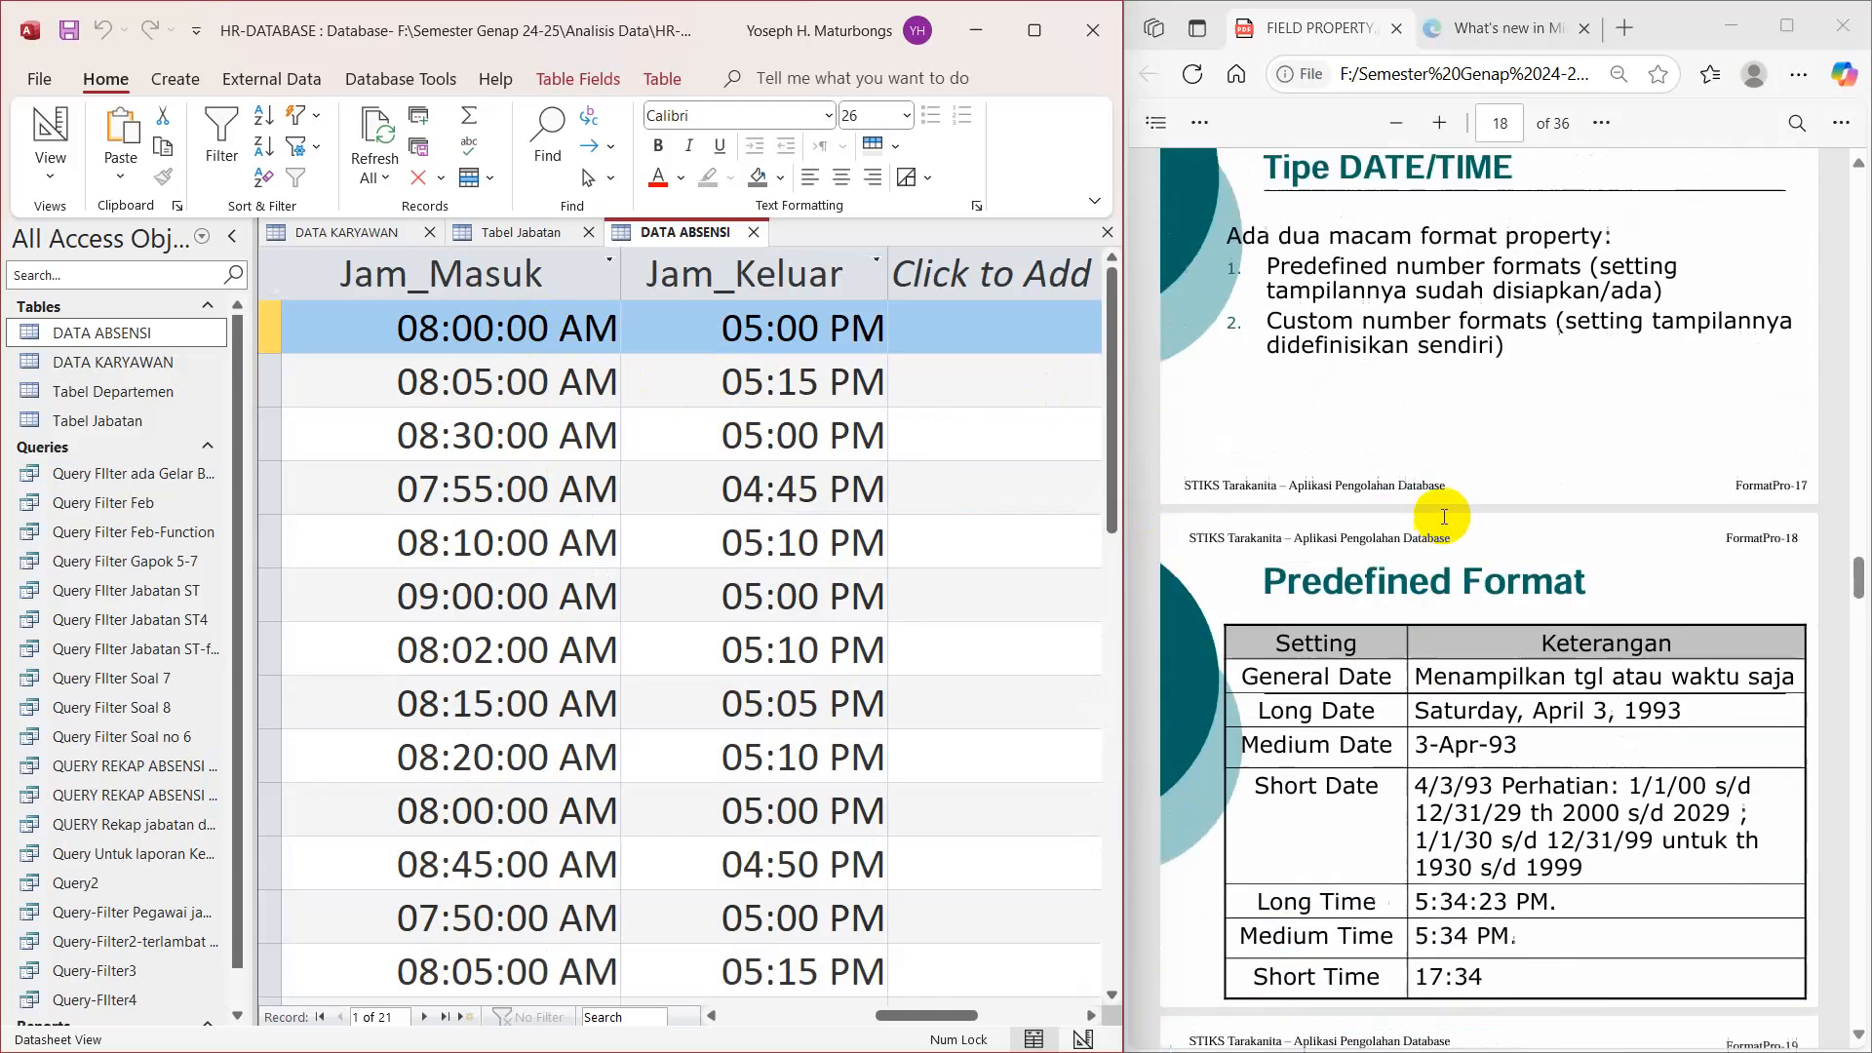
scroll(1444, 519, "down", 15)
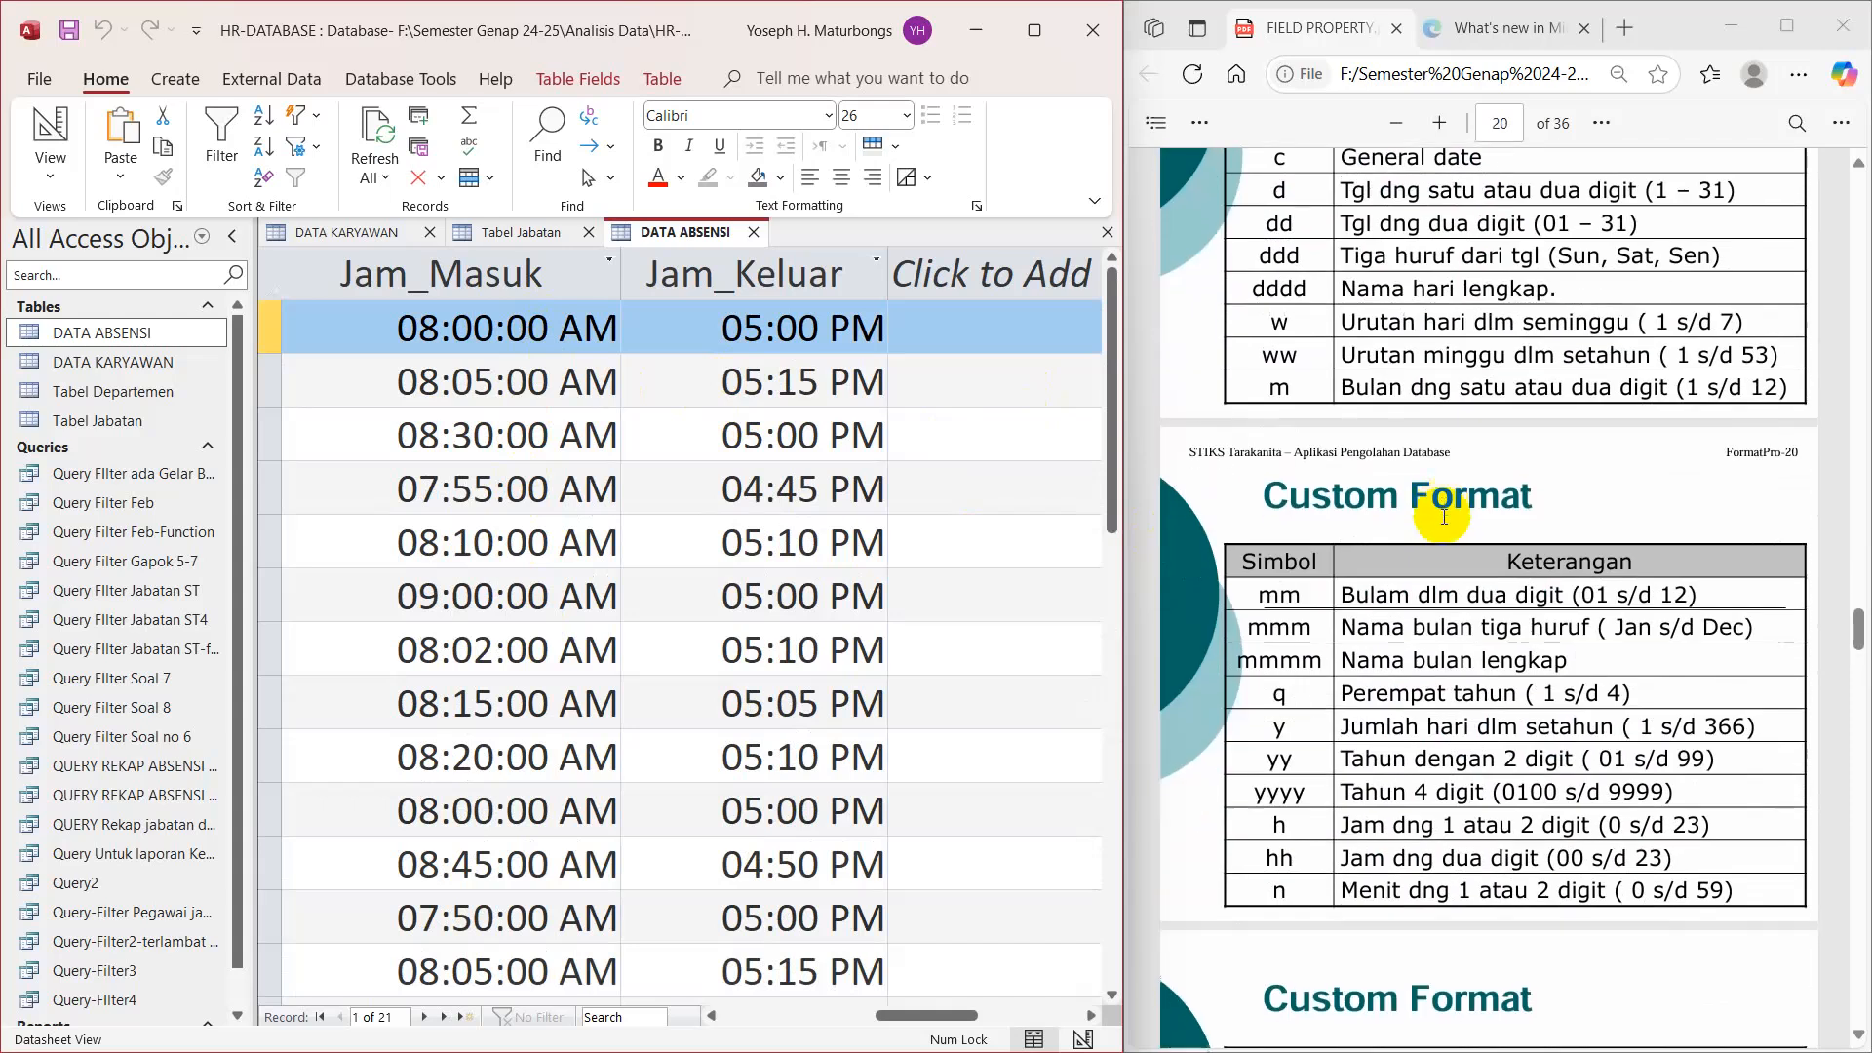
scroll(1444, 519, "down", 14)
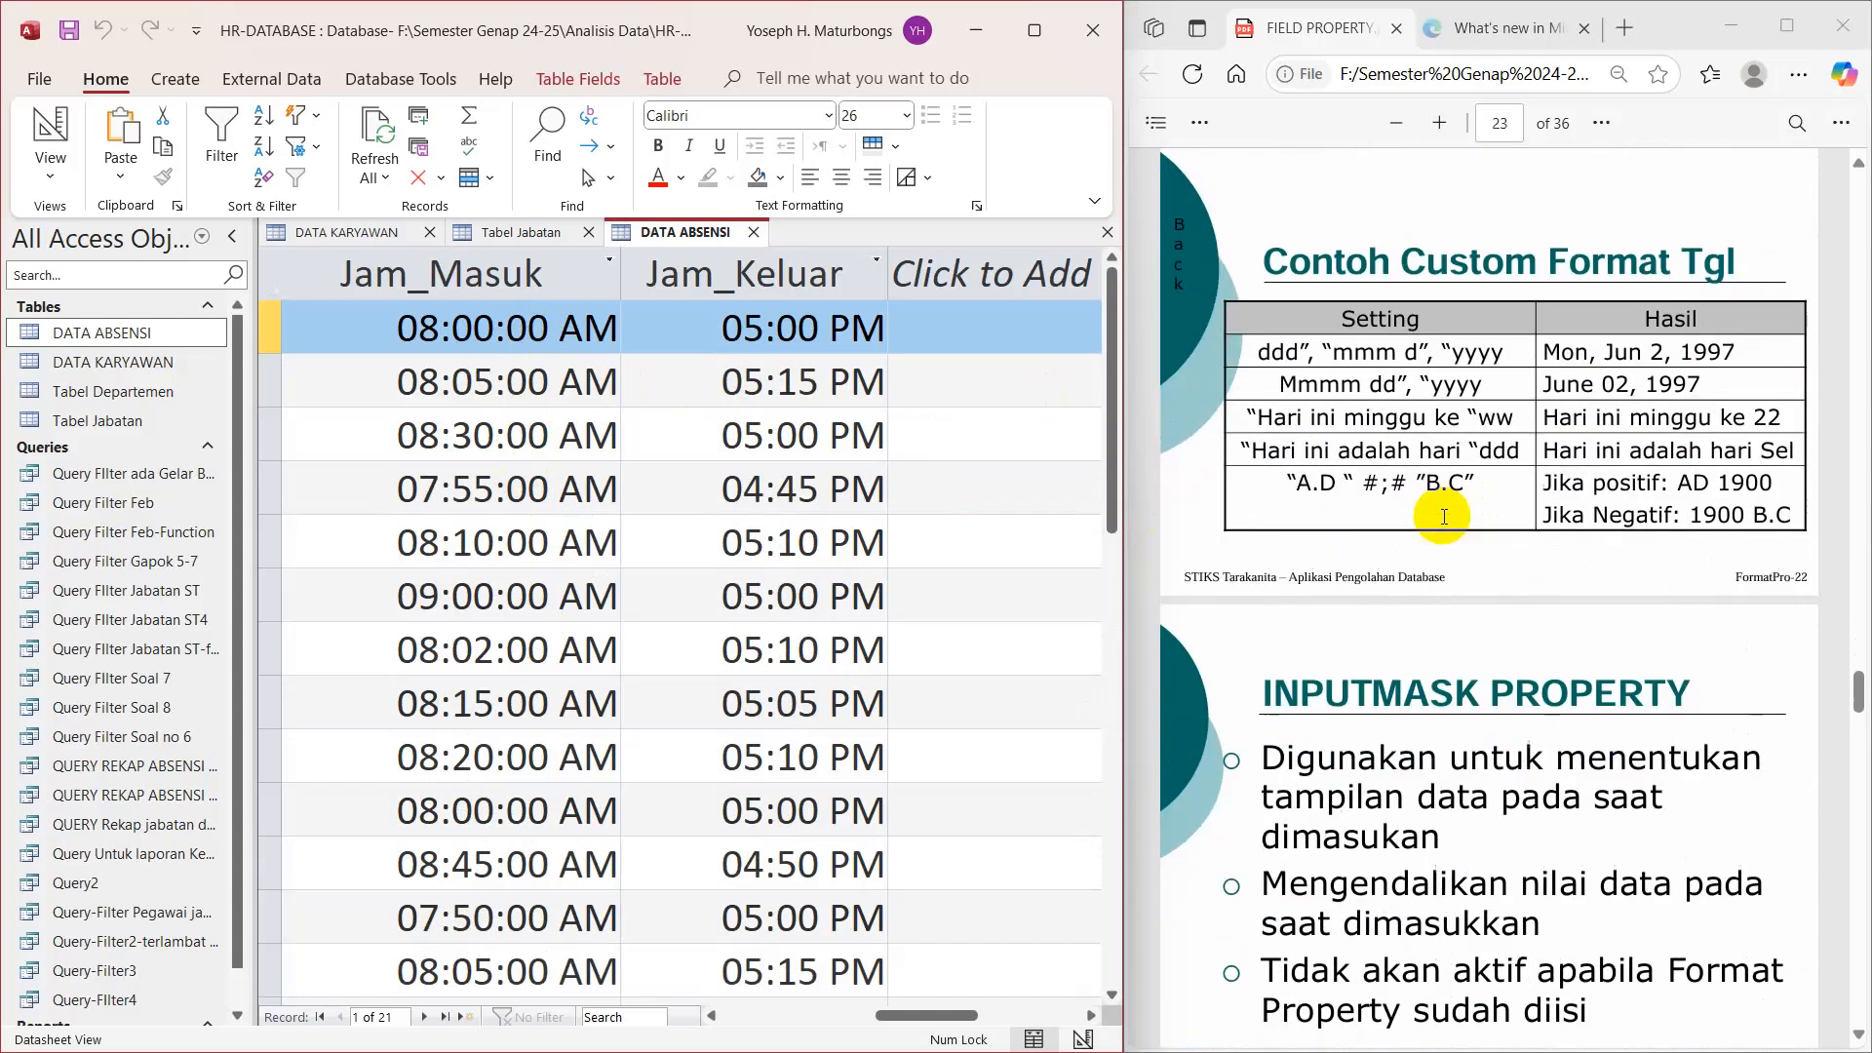
scroll(1444, 517, "down", 1)
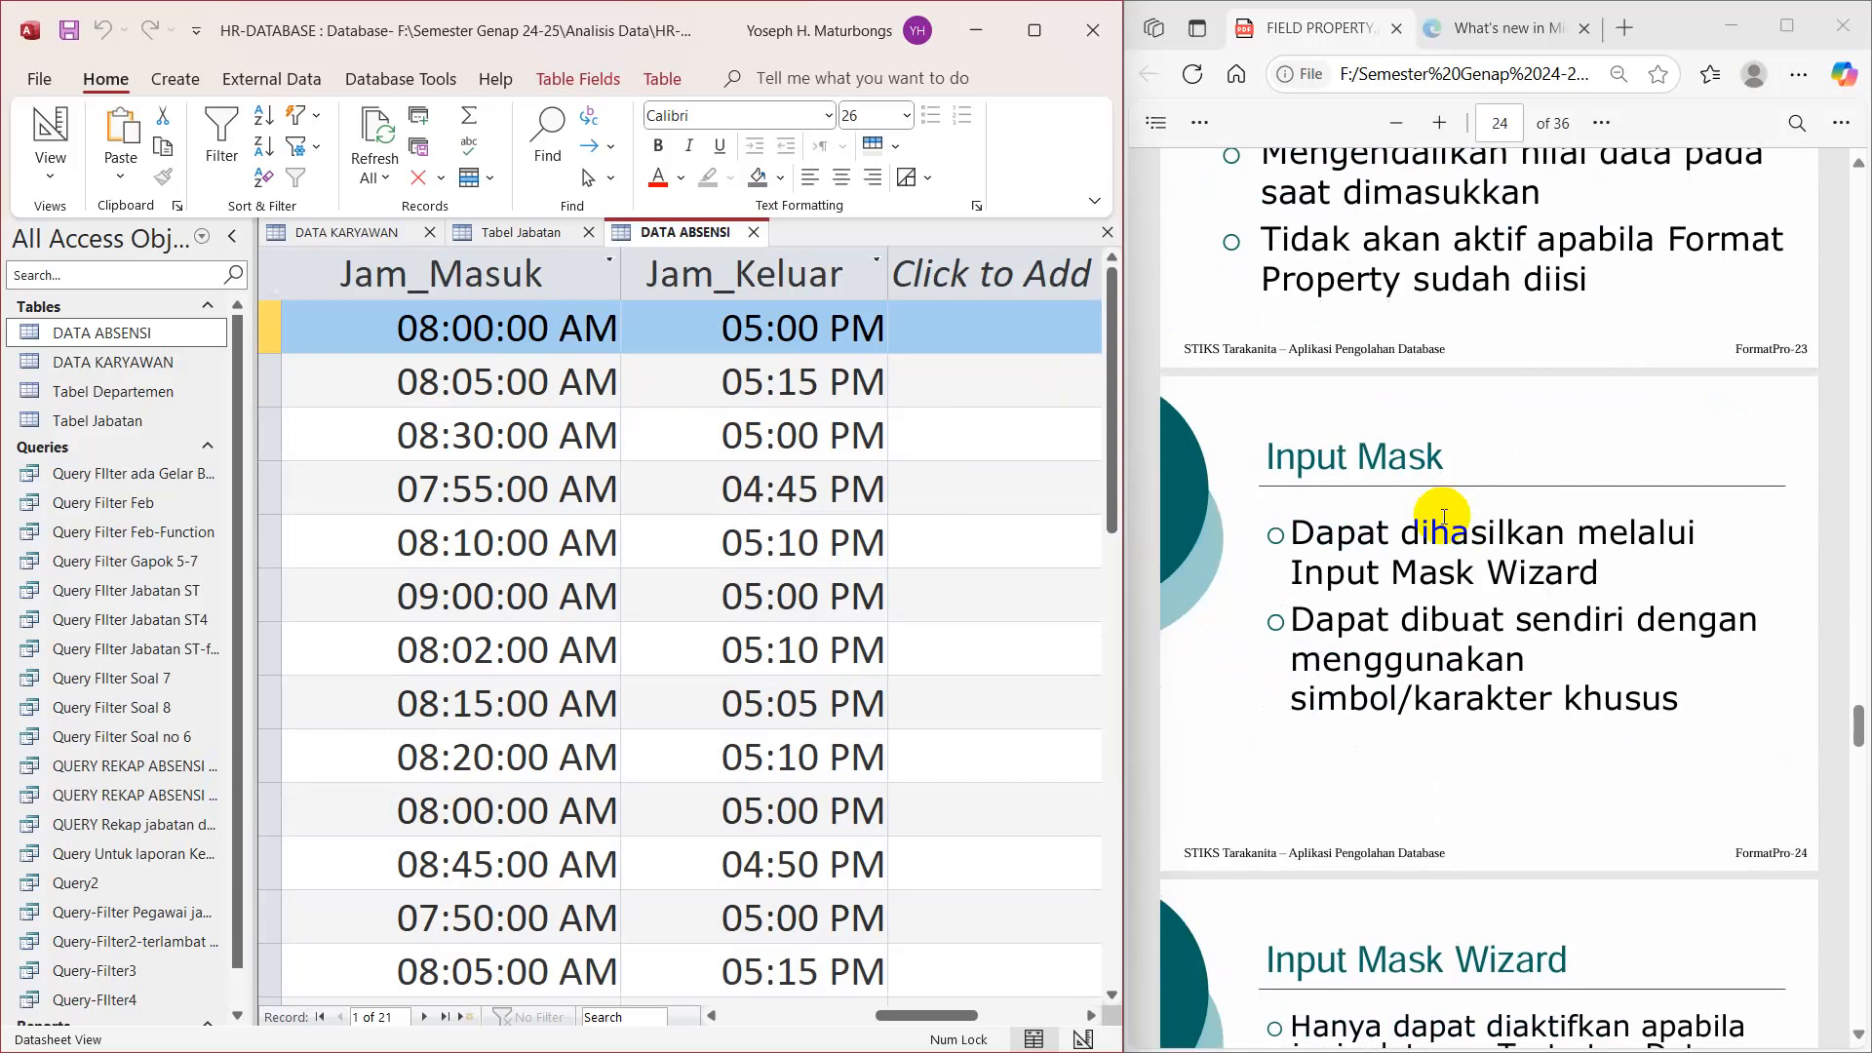
scroll(1444, 517, "down", 11)
scroll(1444, 517, "down", 11)
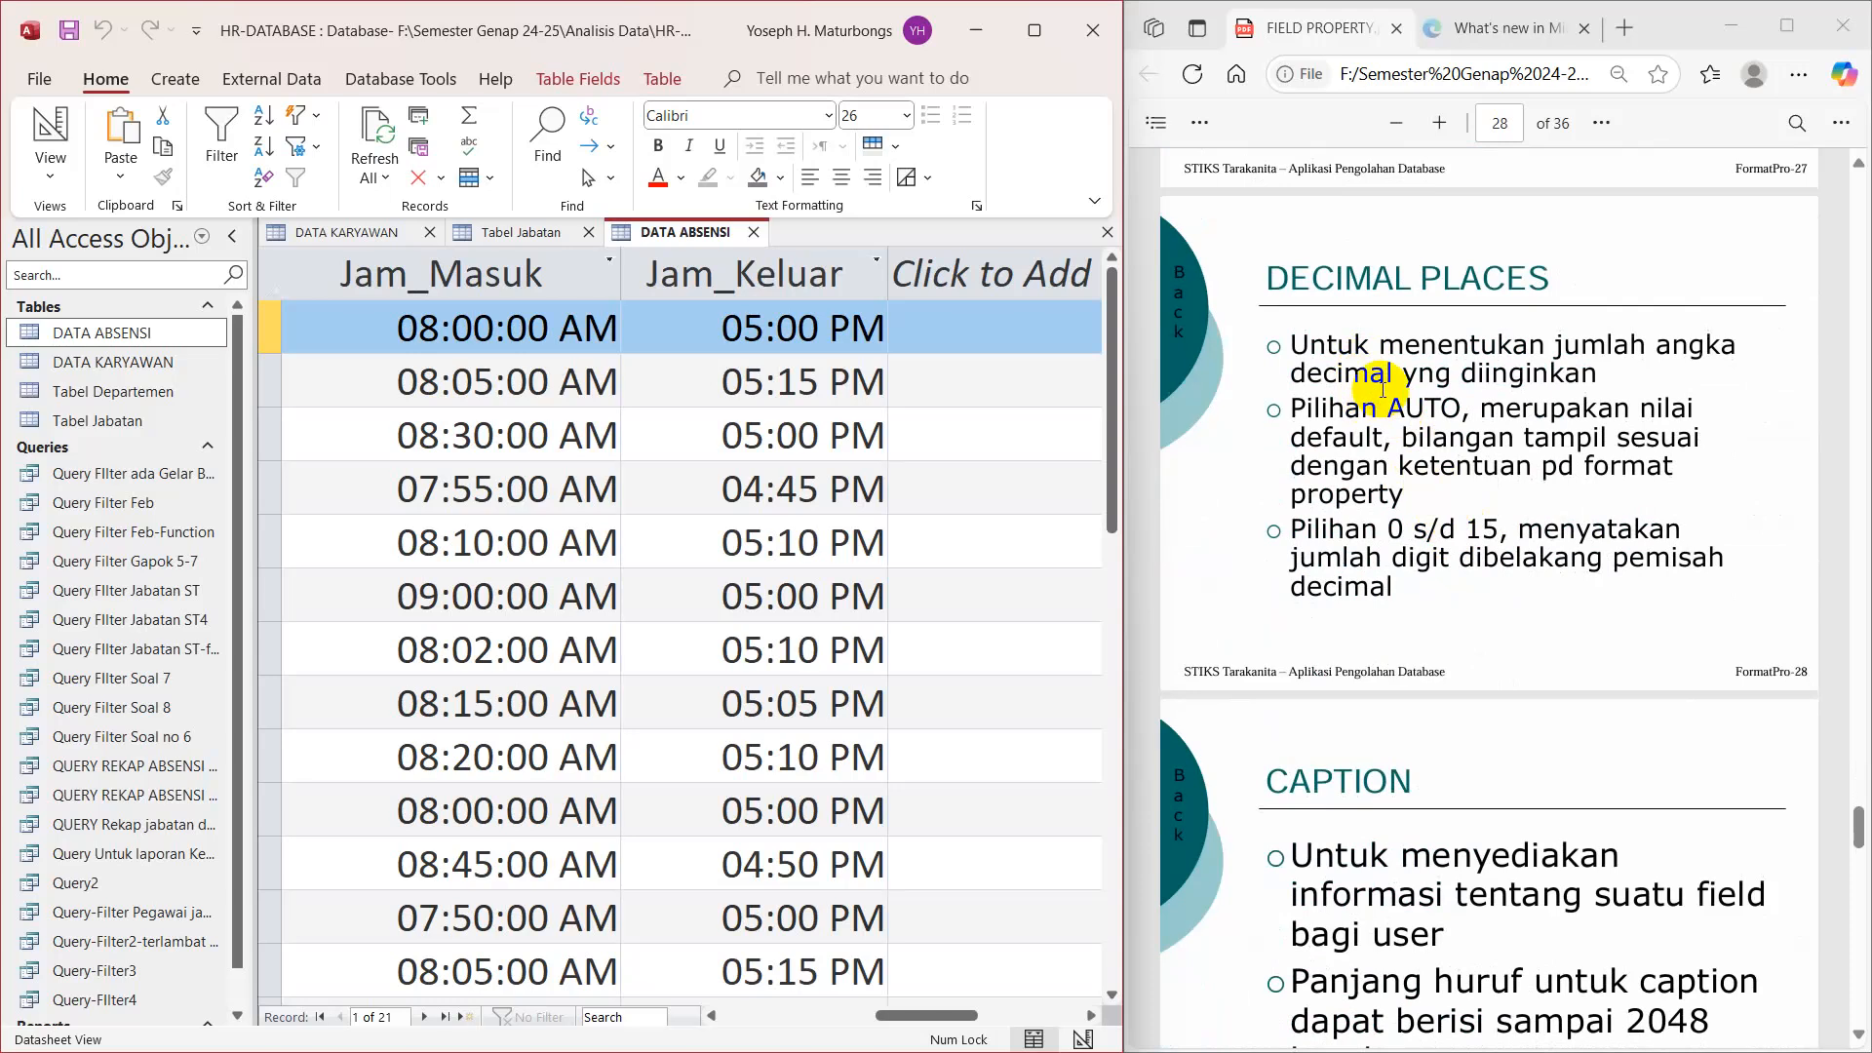
Step: Switch to the DATA KARYAWAN design and examine the Decimal Places options and Field Size of Jumlah Anak
left_click(388, 237)
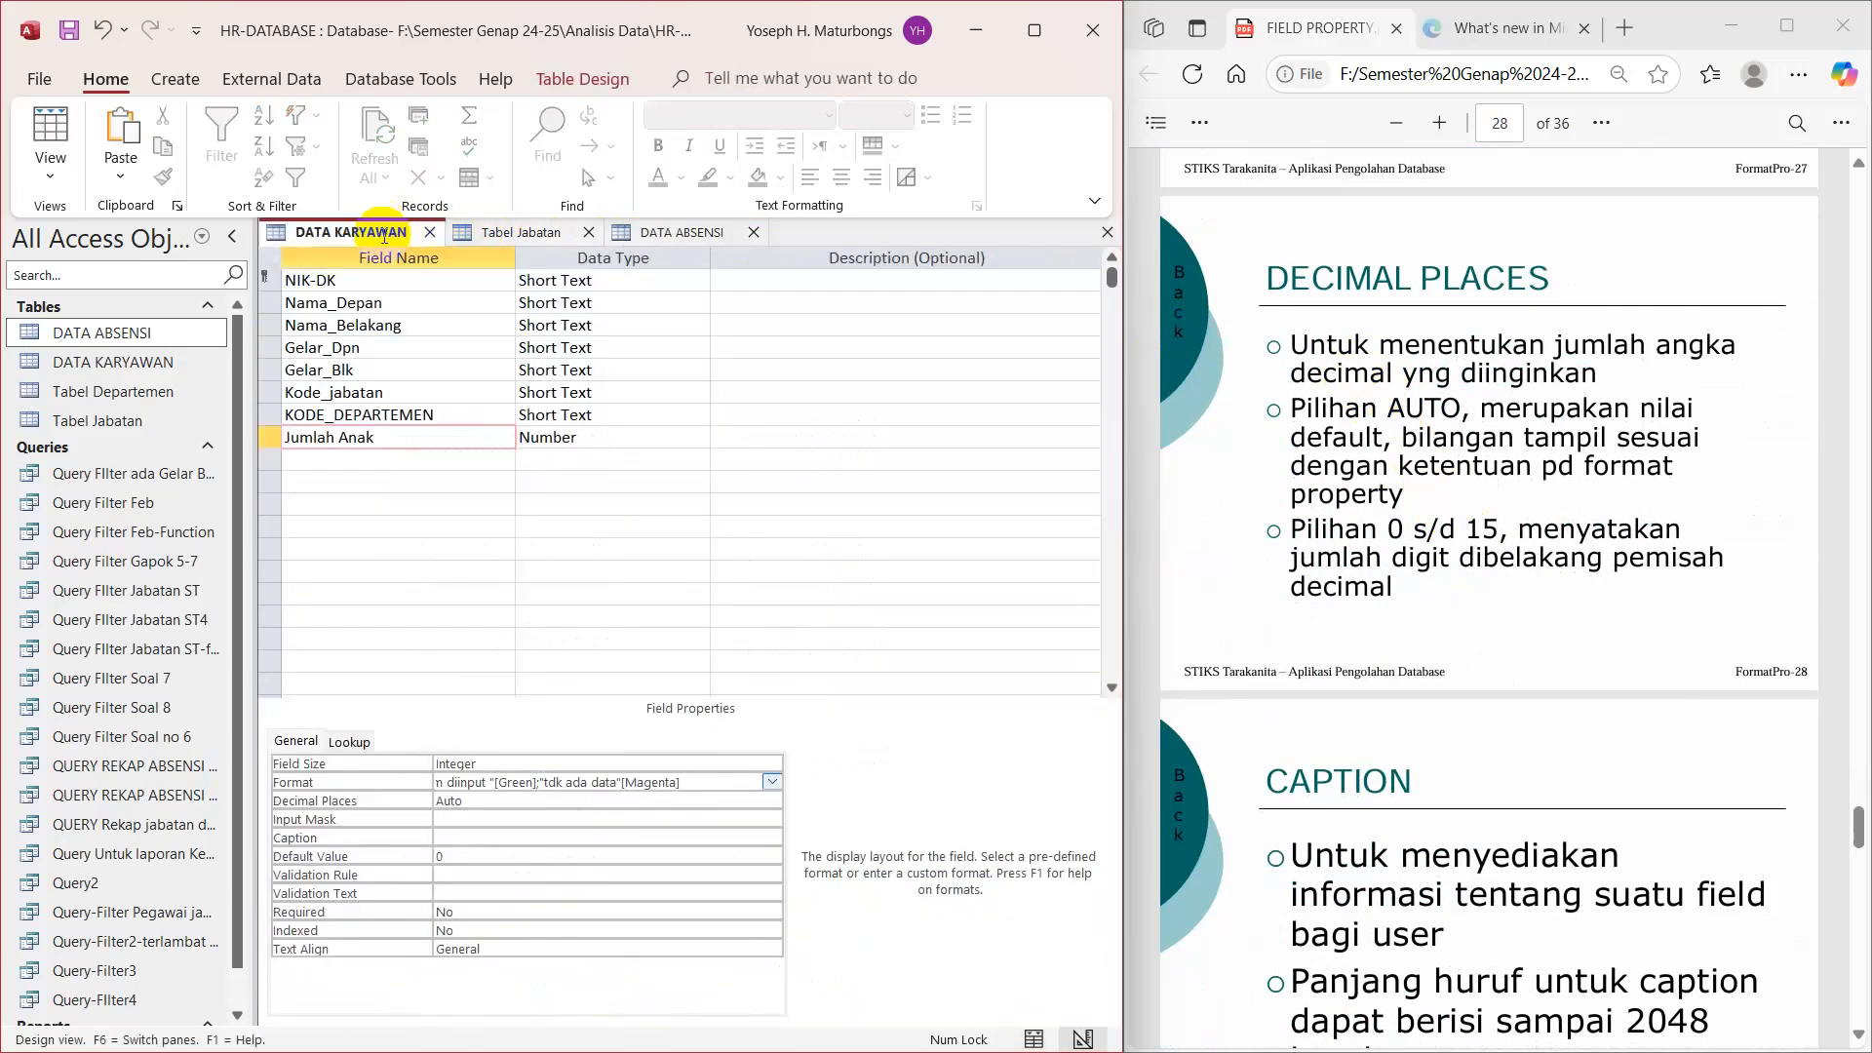
left_click(367, 440)
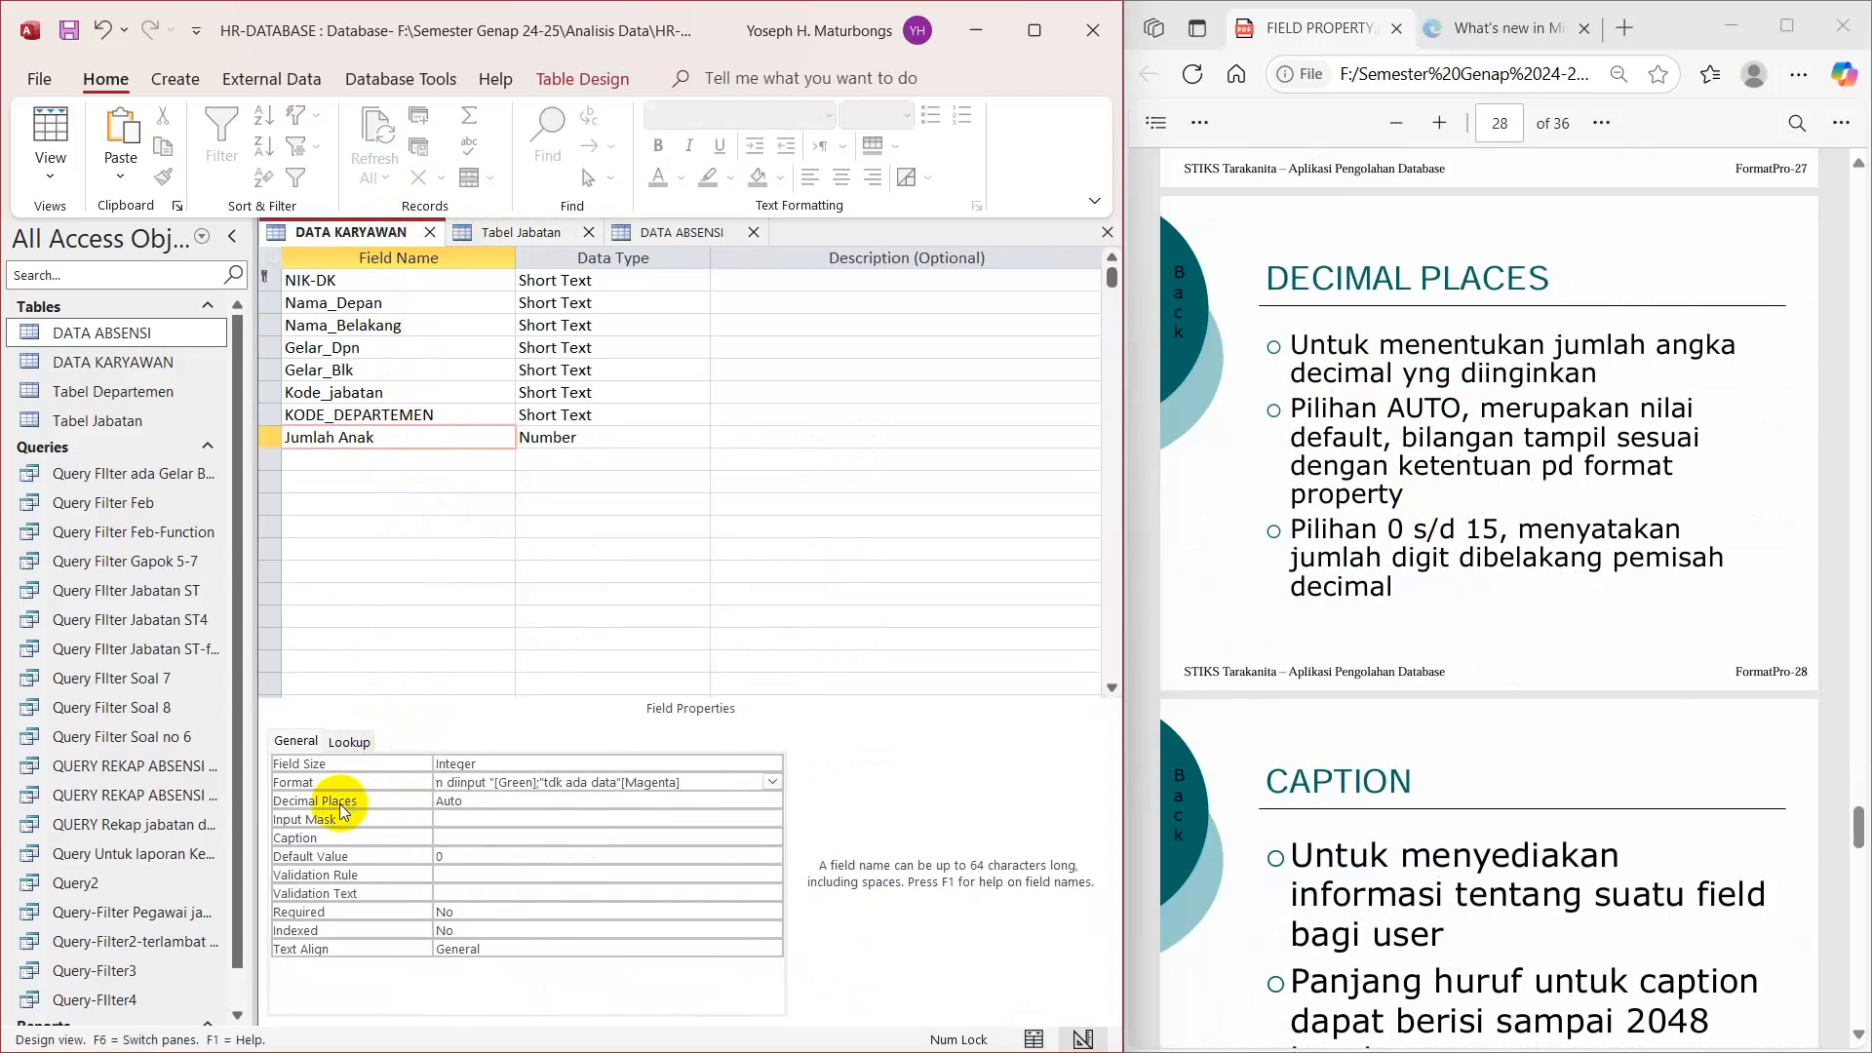
left_click(473, 800)
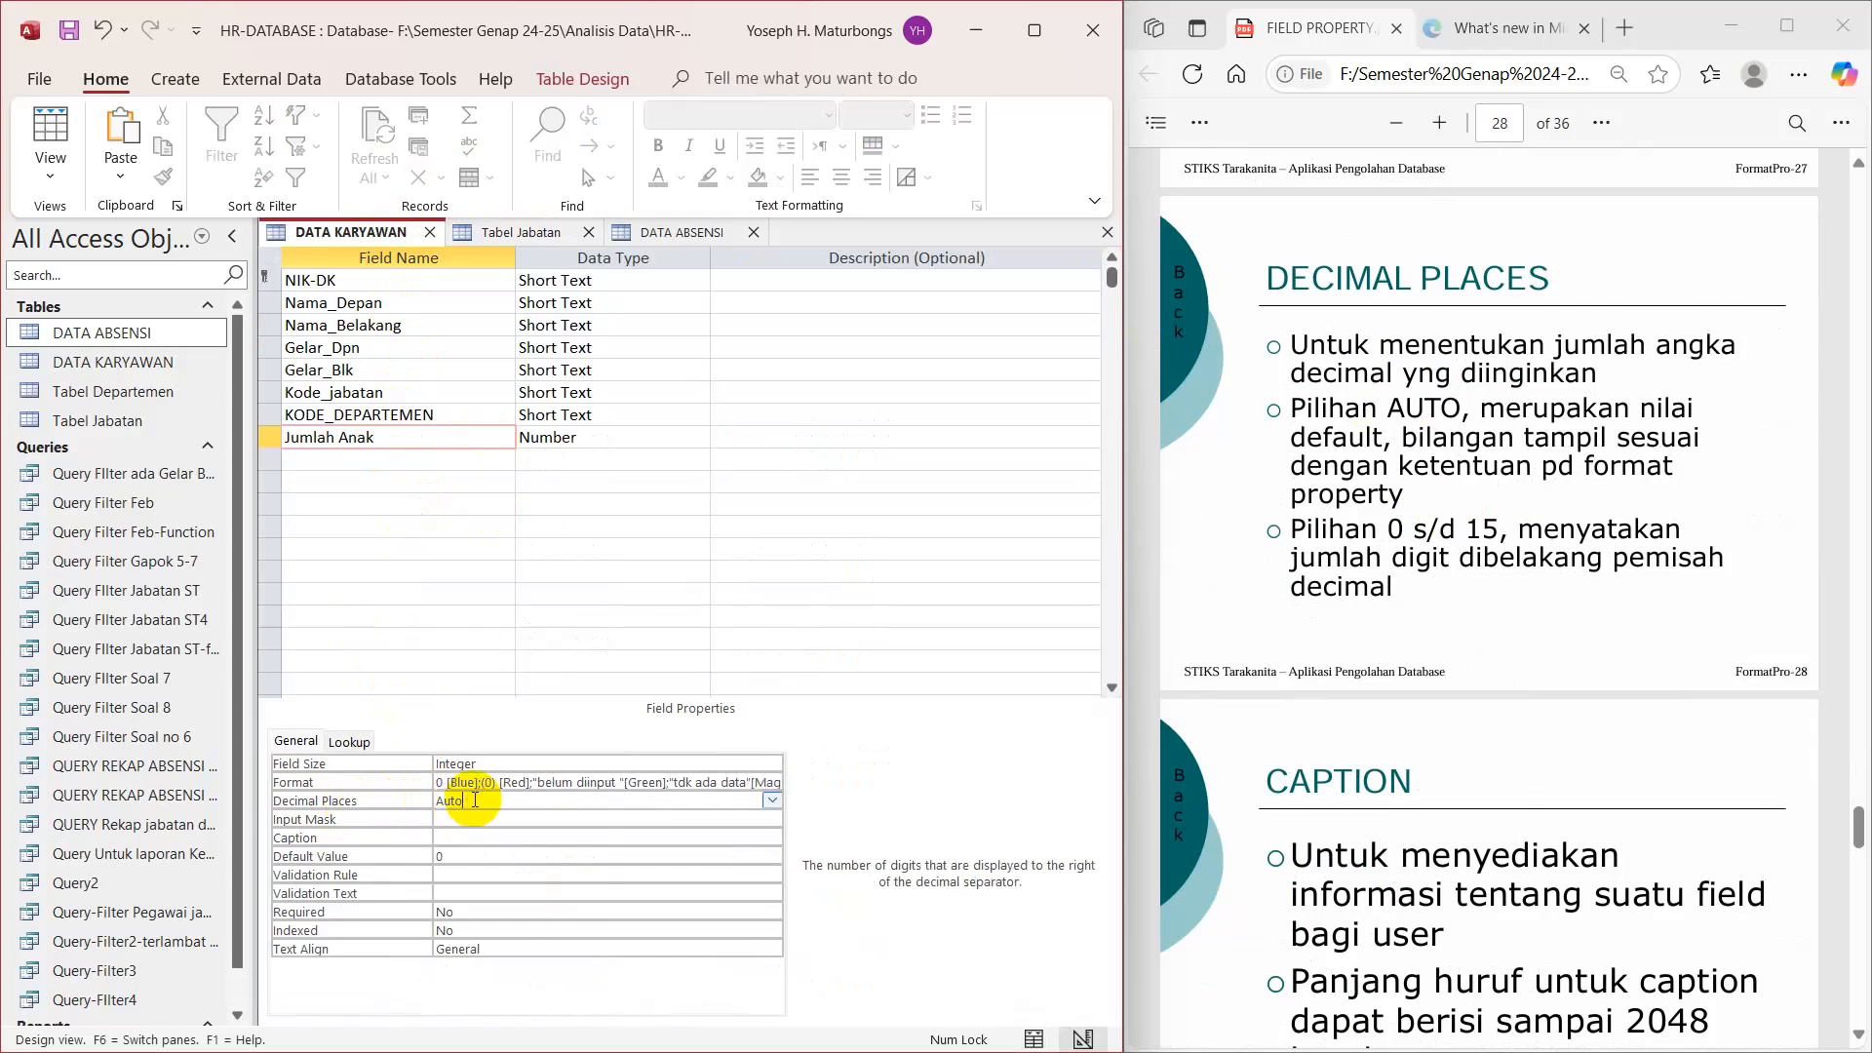
left_click(772, 801)
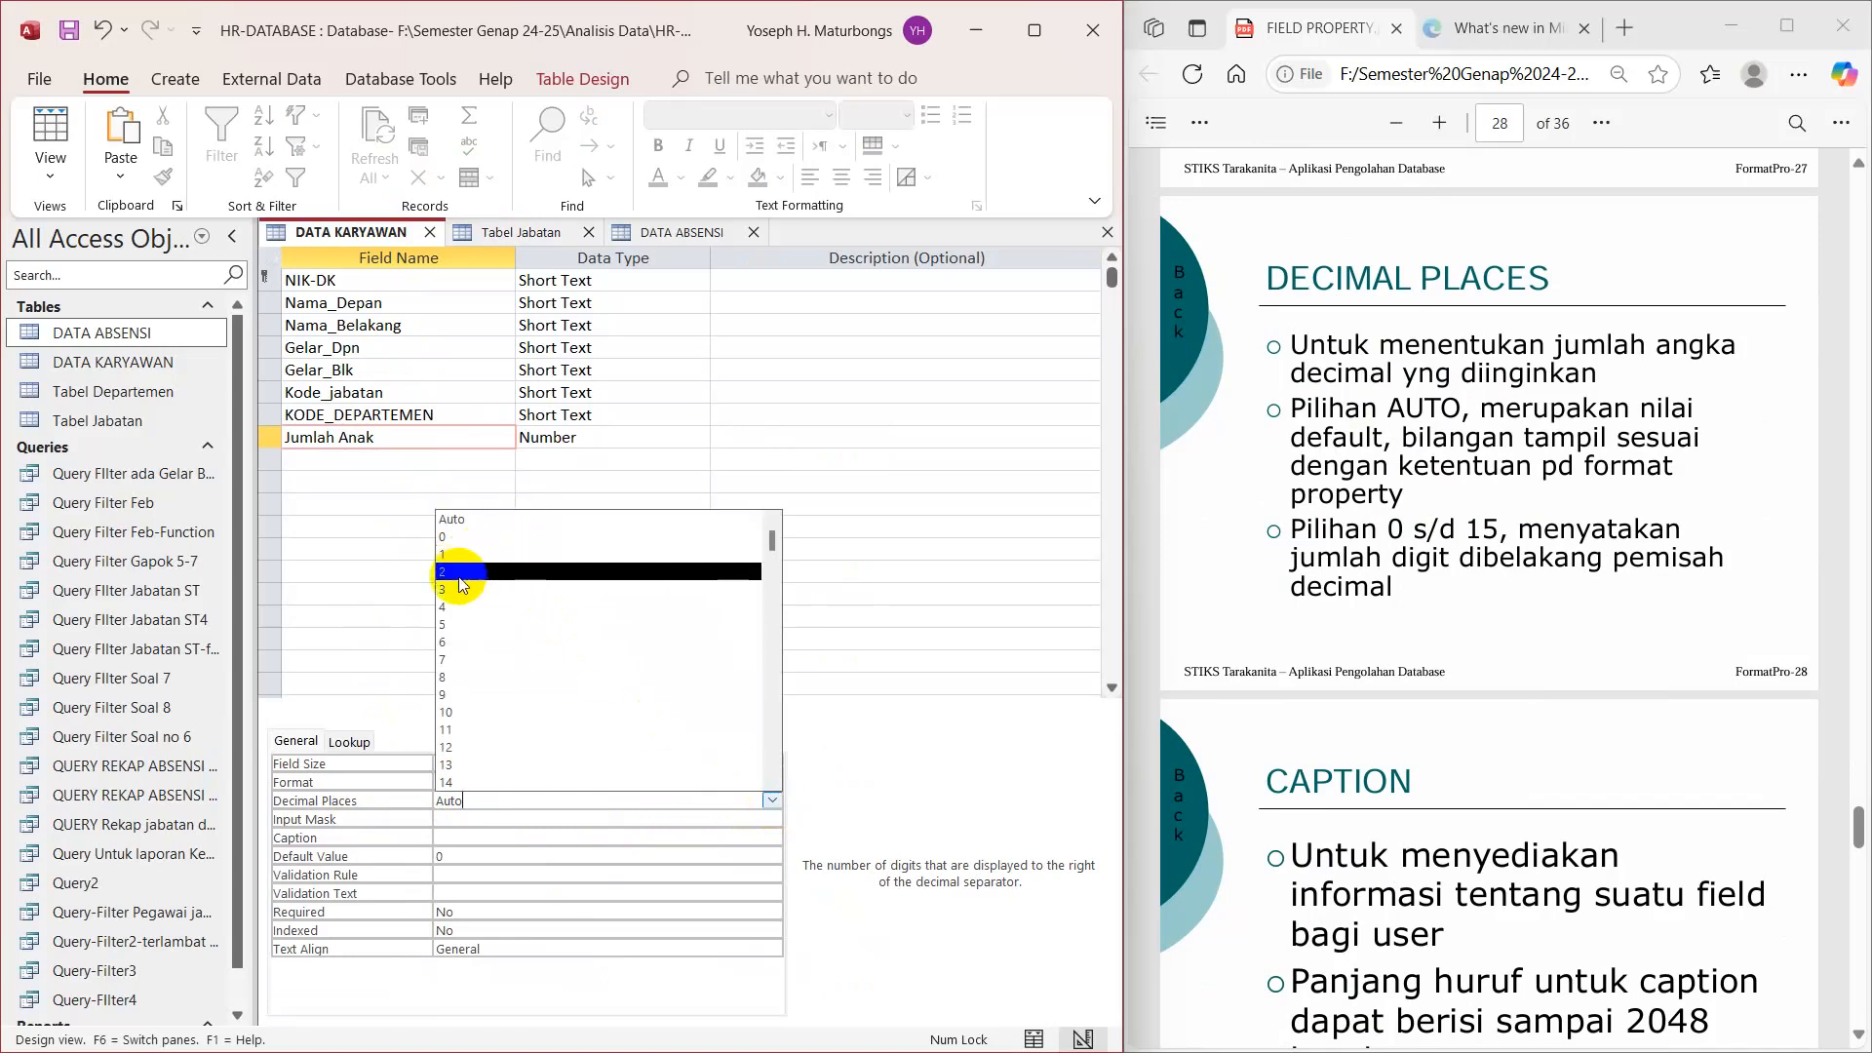
left_click(494, 839)
left_click(482, 806)
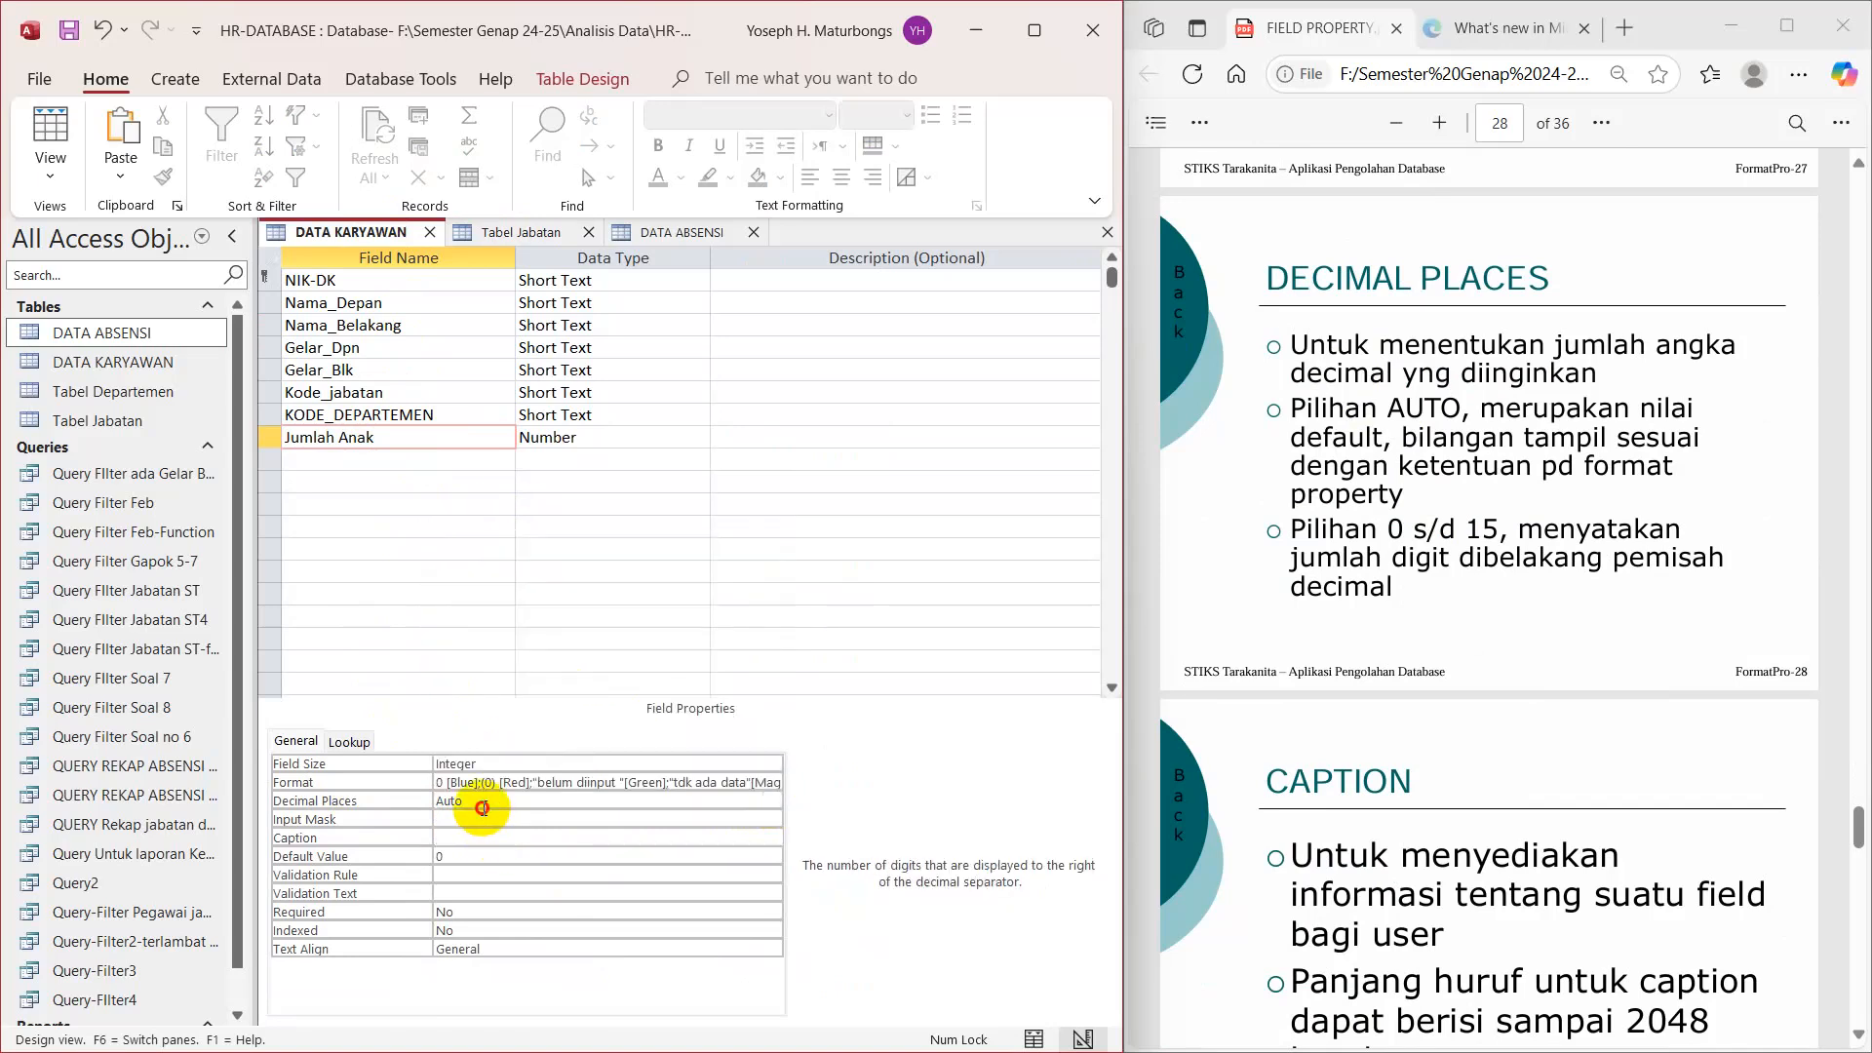
left_click(476, 764)
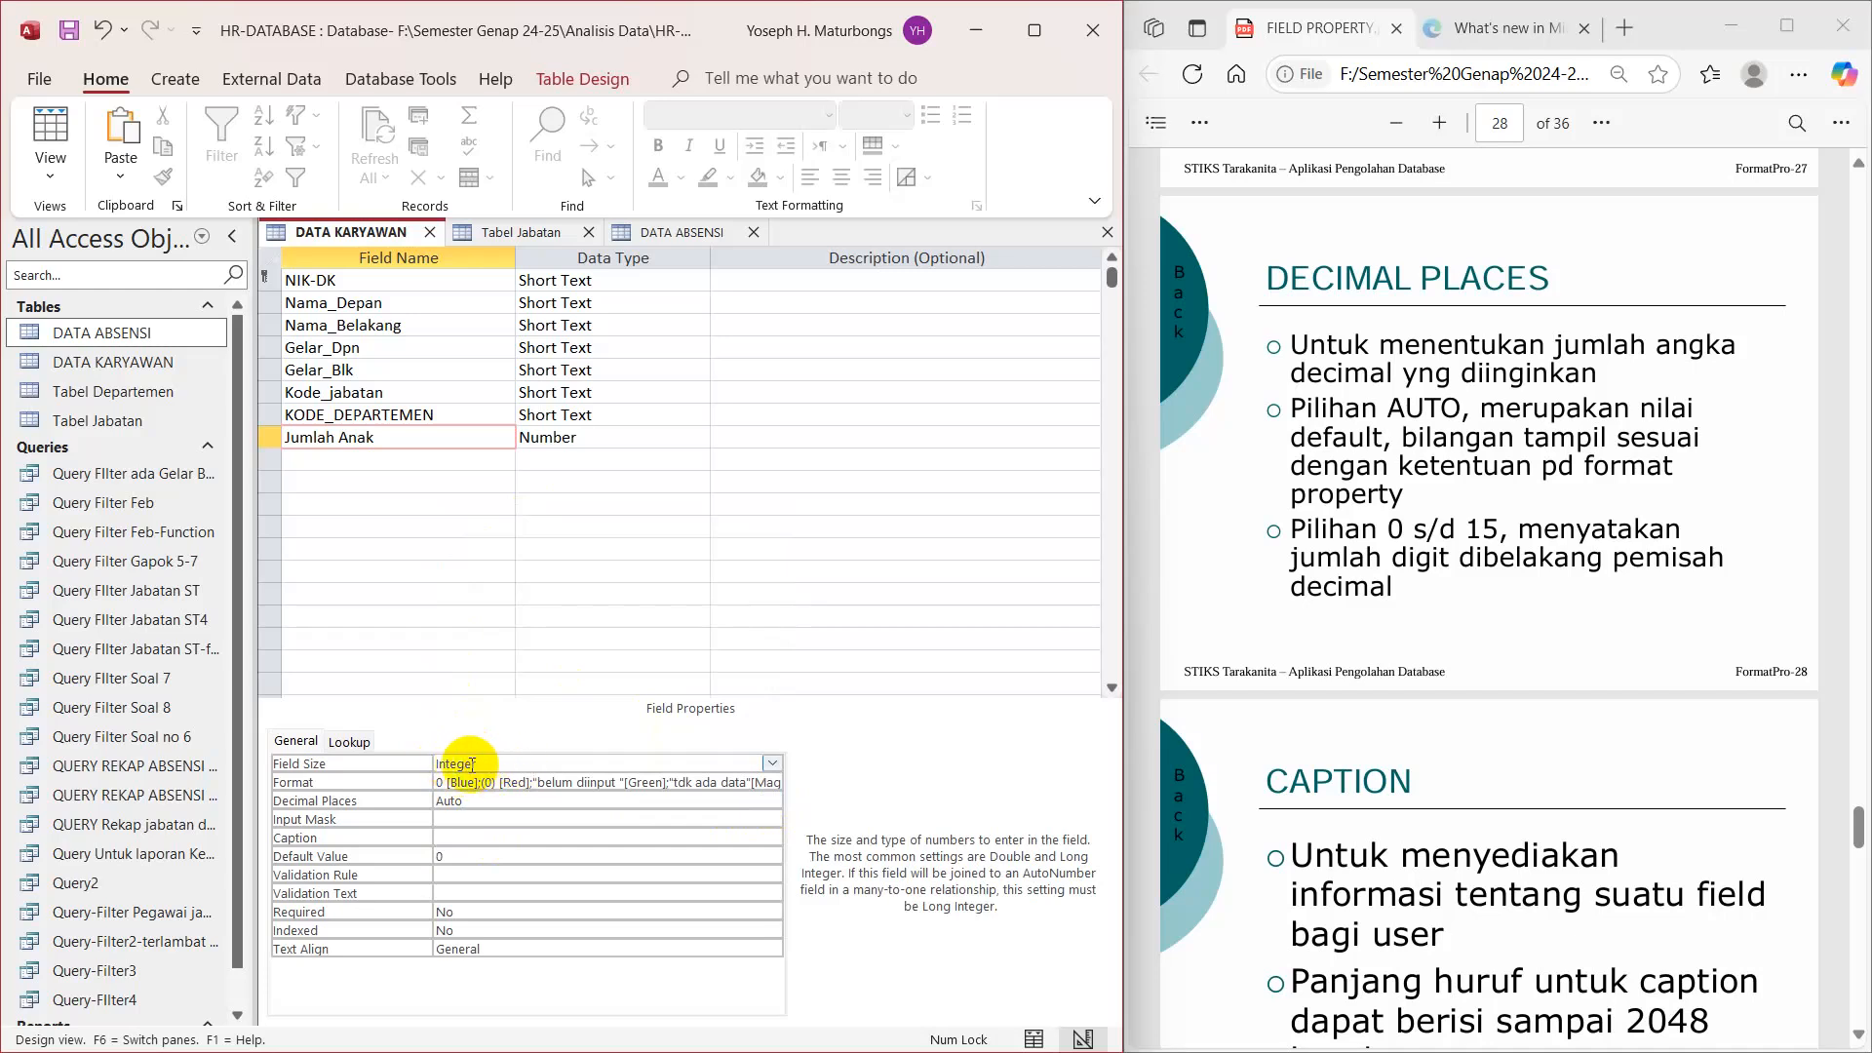
Step: Review the Field Size options of Jumlah Anak without changing it, and check its Decimal Places property
left_click(772, 765)
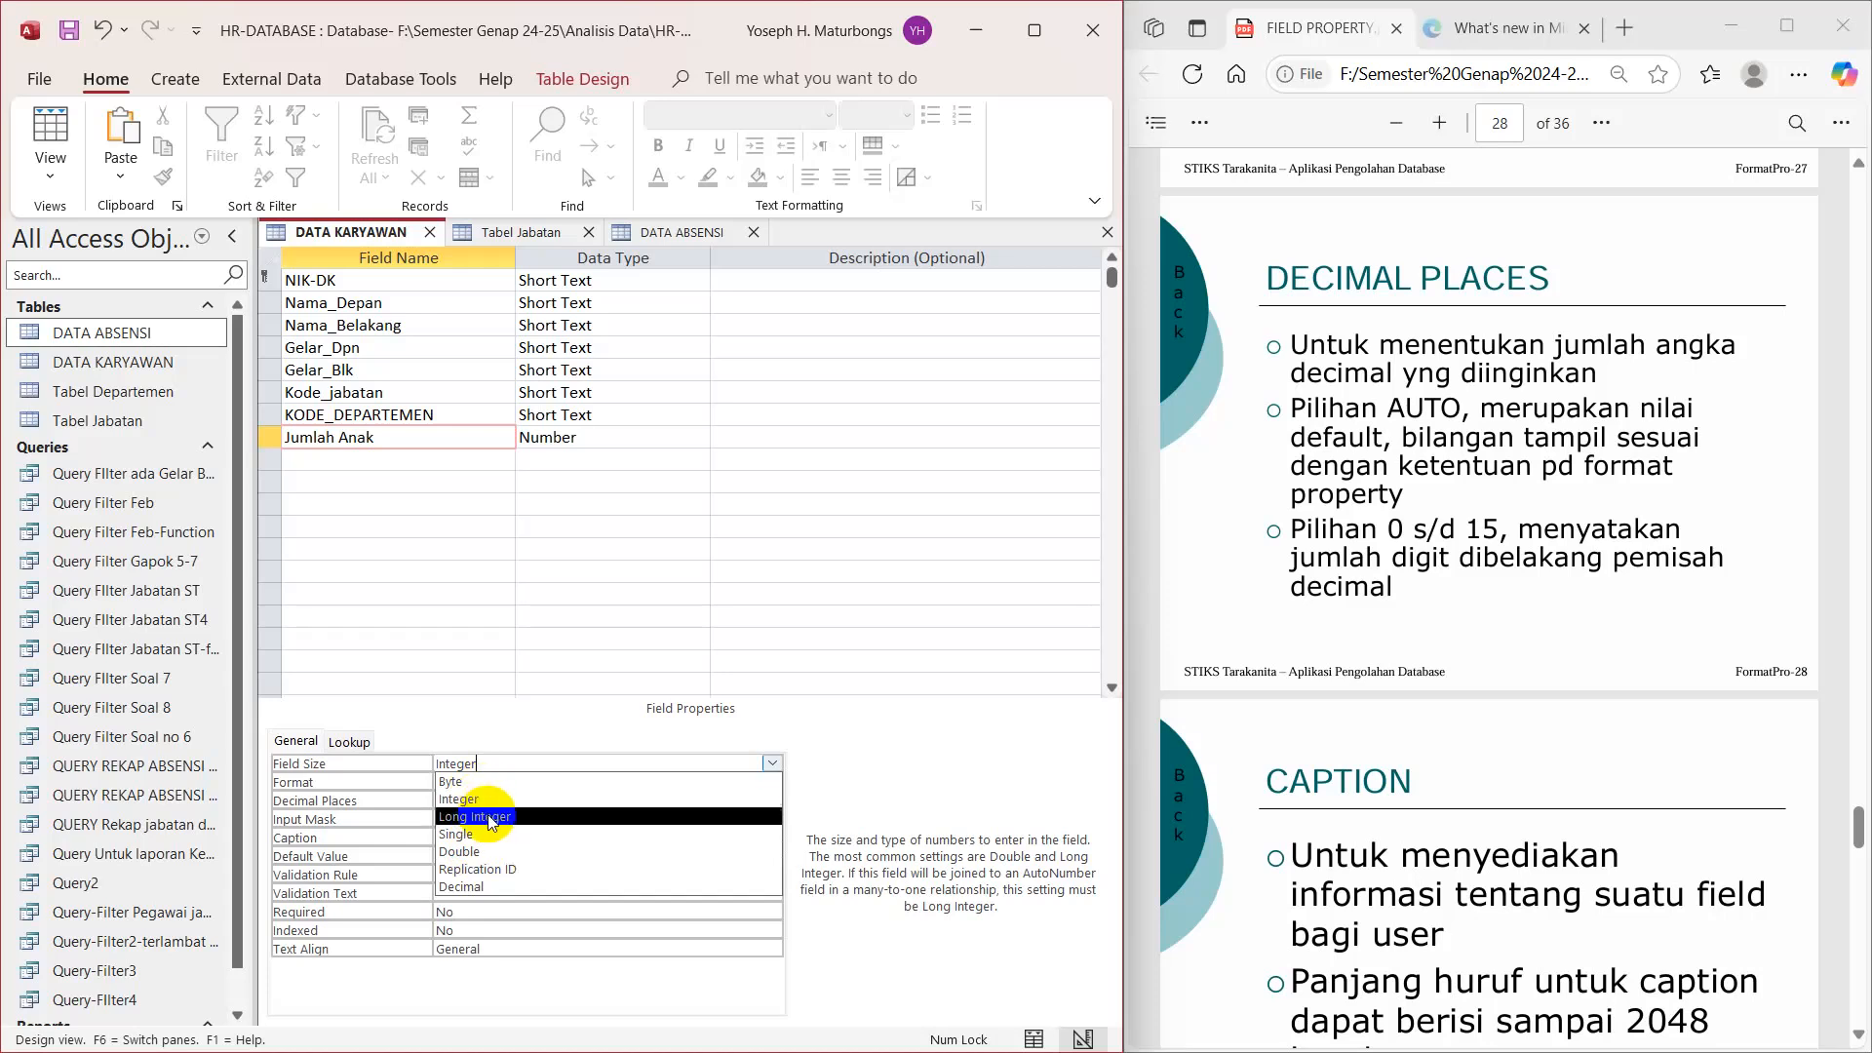
left_click(417, 771)
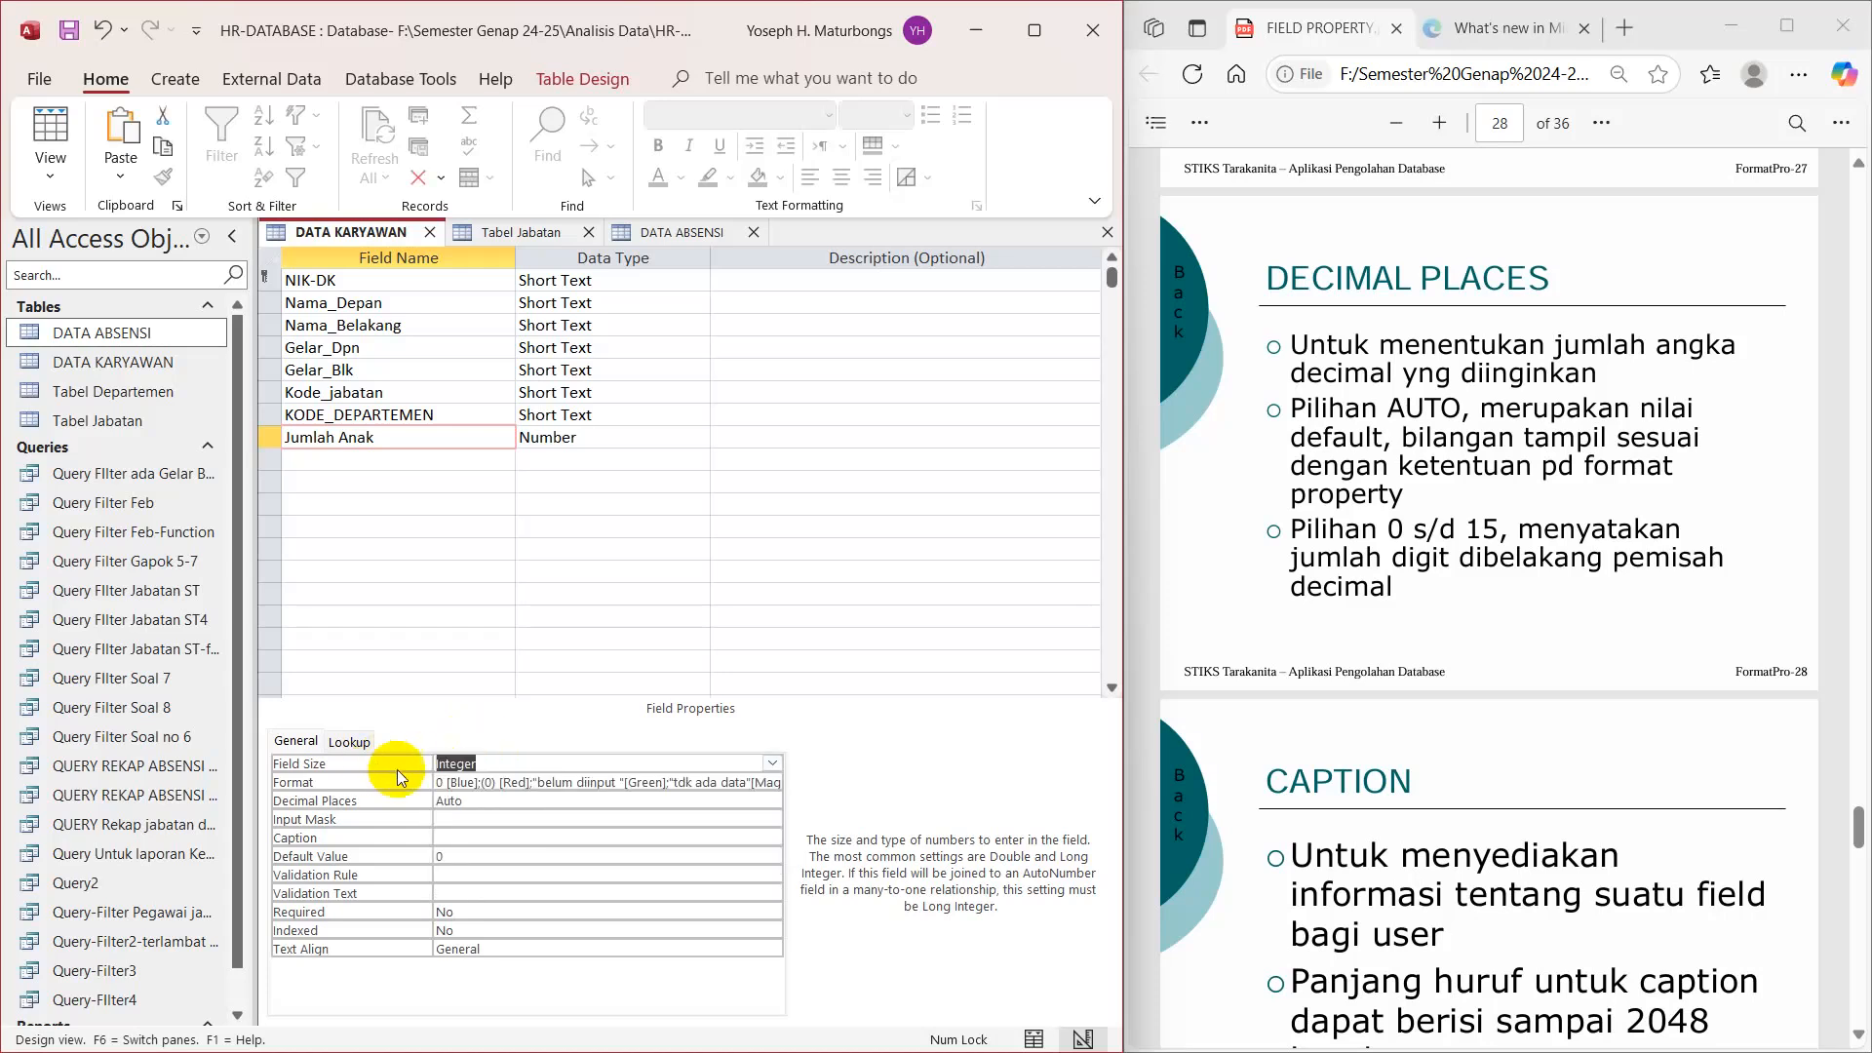
left_click(454, 803)
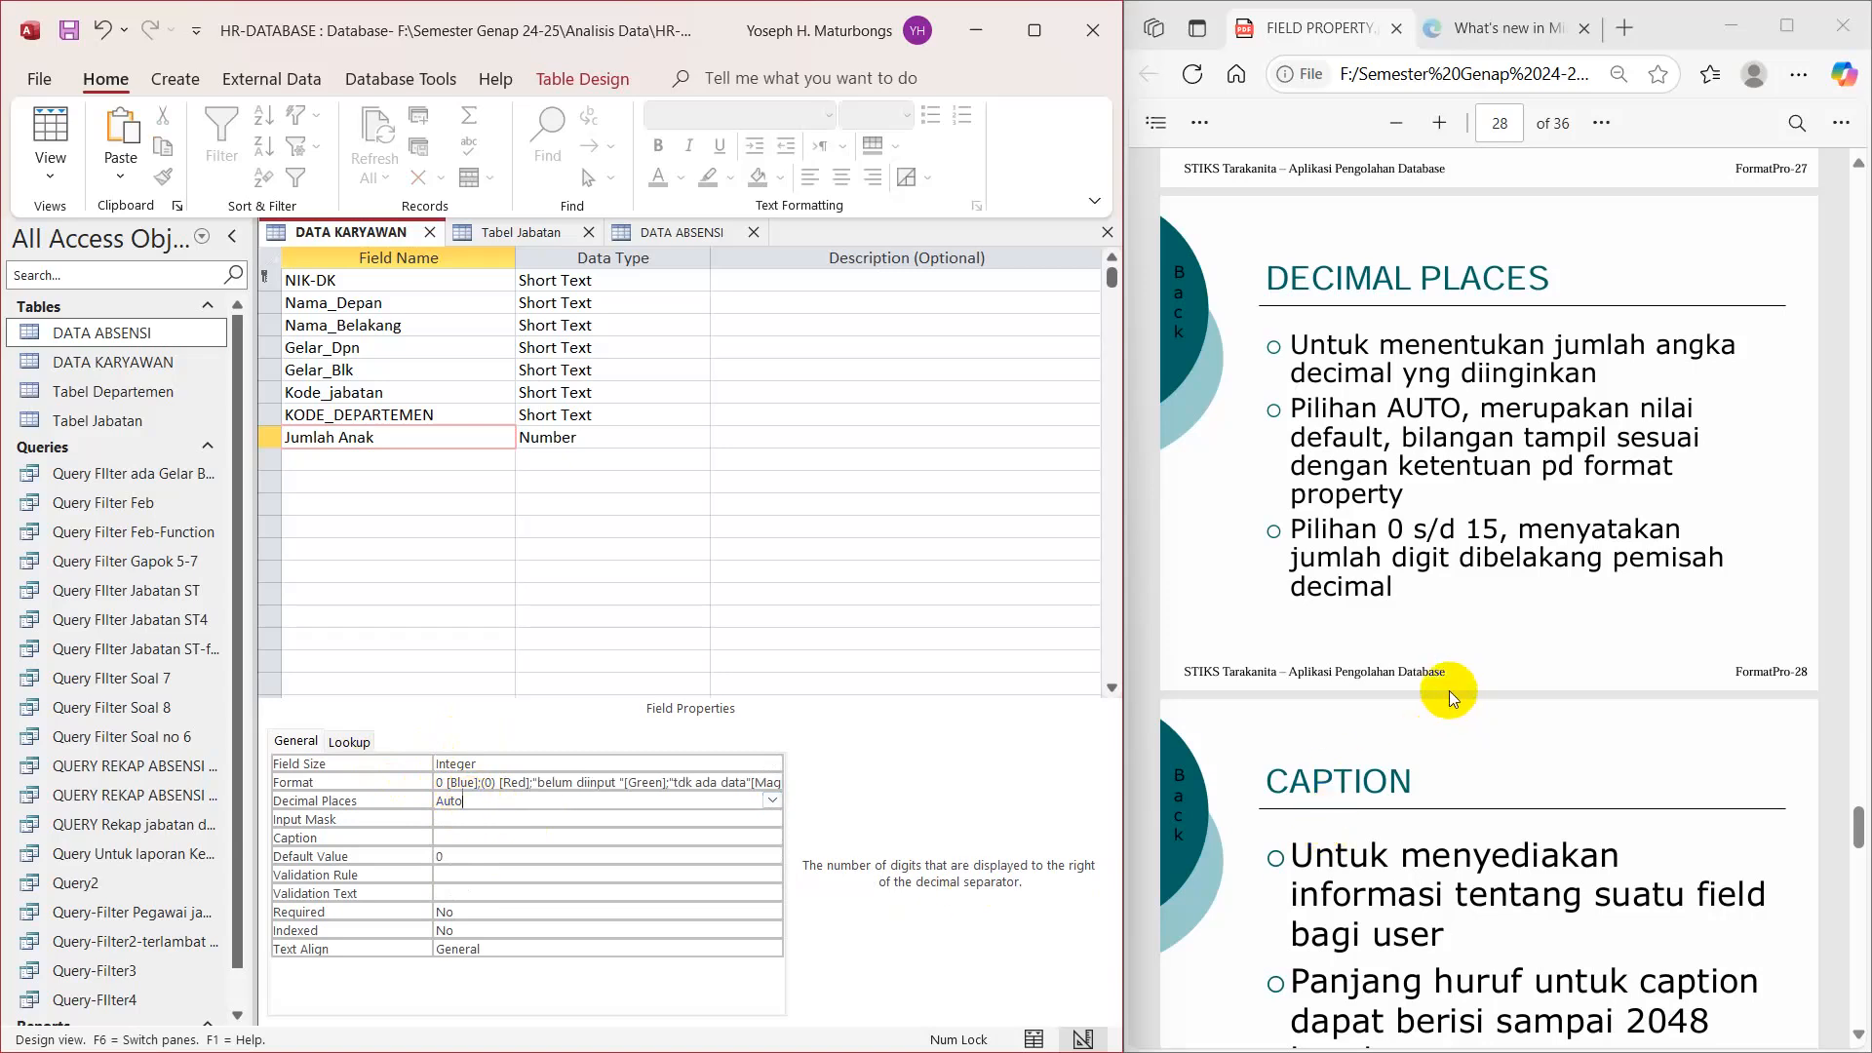
Step: Consult the Caption slide and set Jumlah Anak's Caption to "Jumlah Anak Dari Perkawinan Resmi"
scroll(1453, 692, "down", 3)
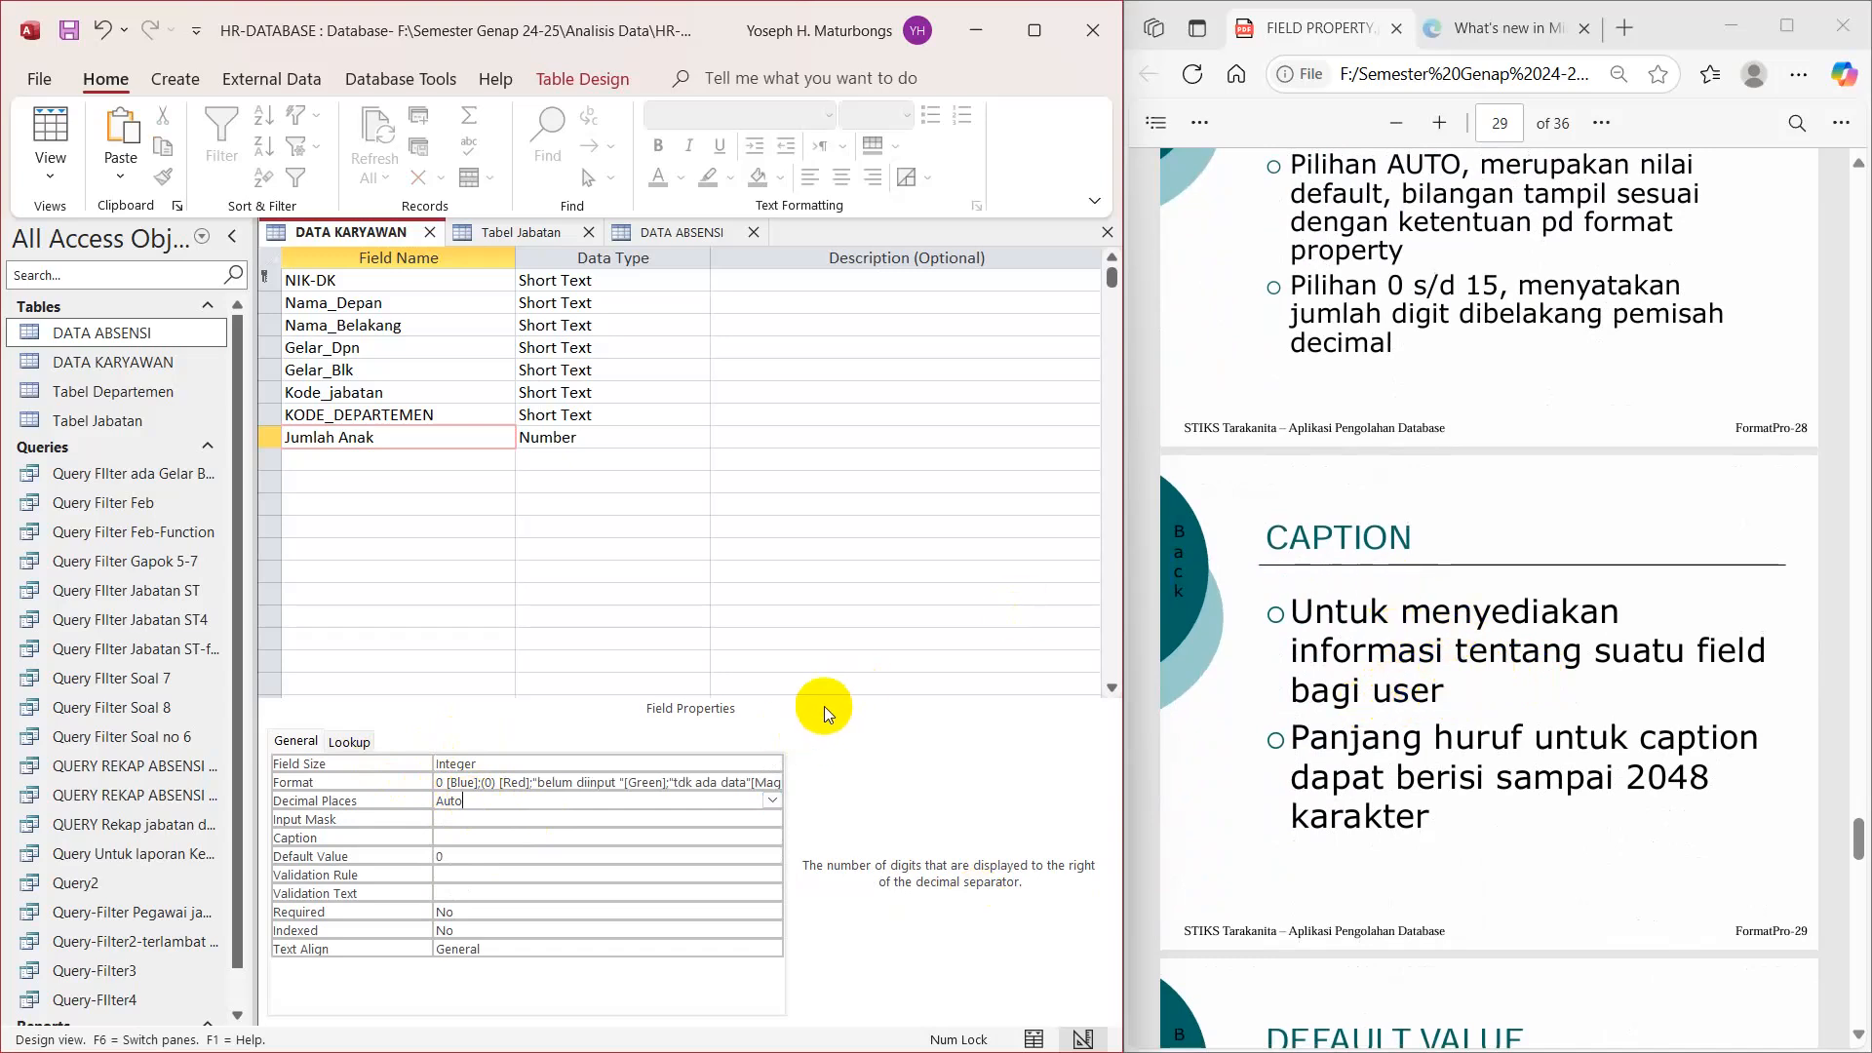
left_click(441, 838)
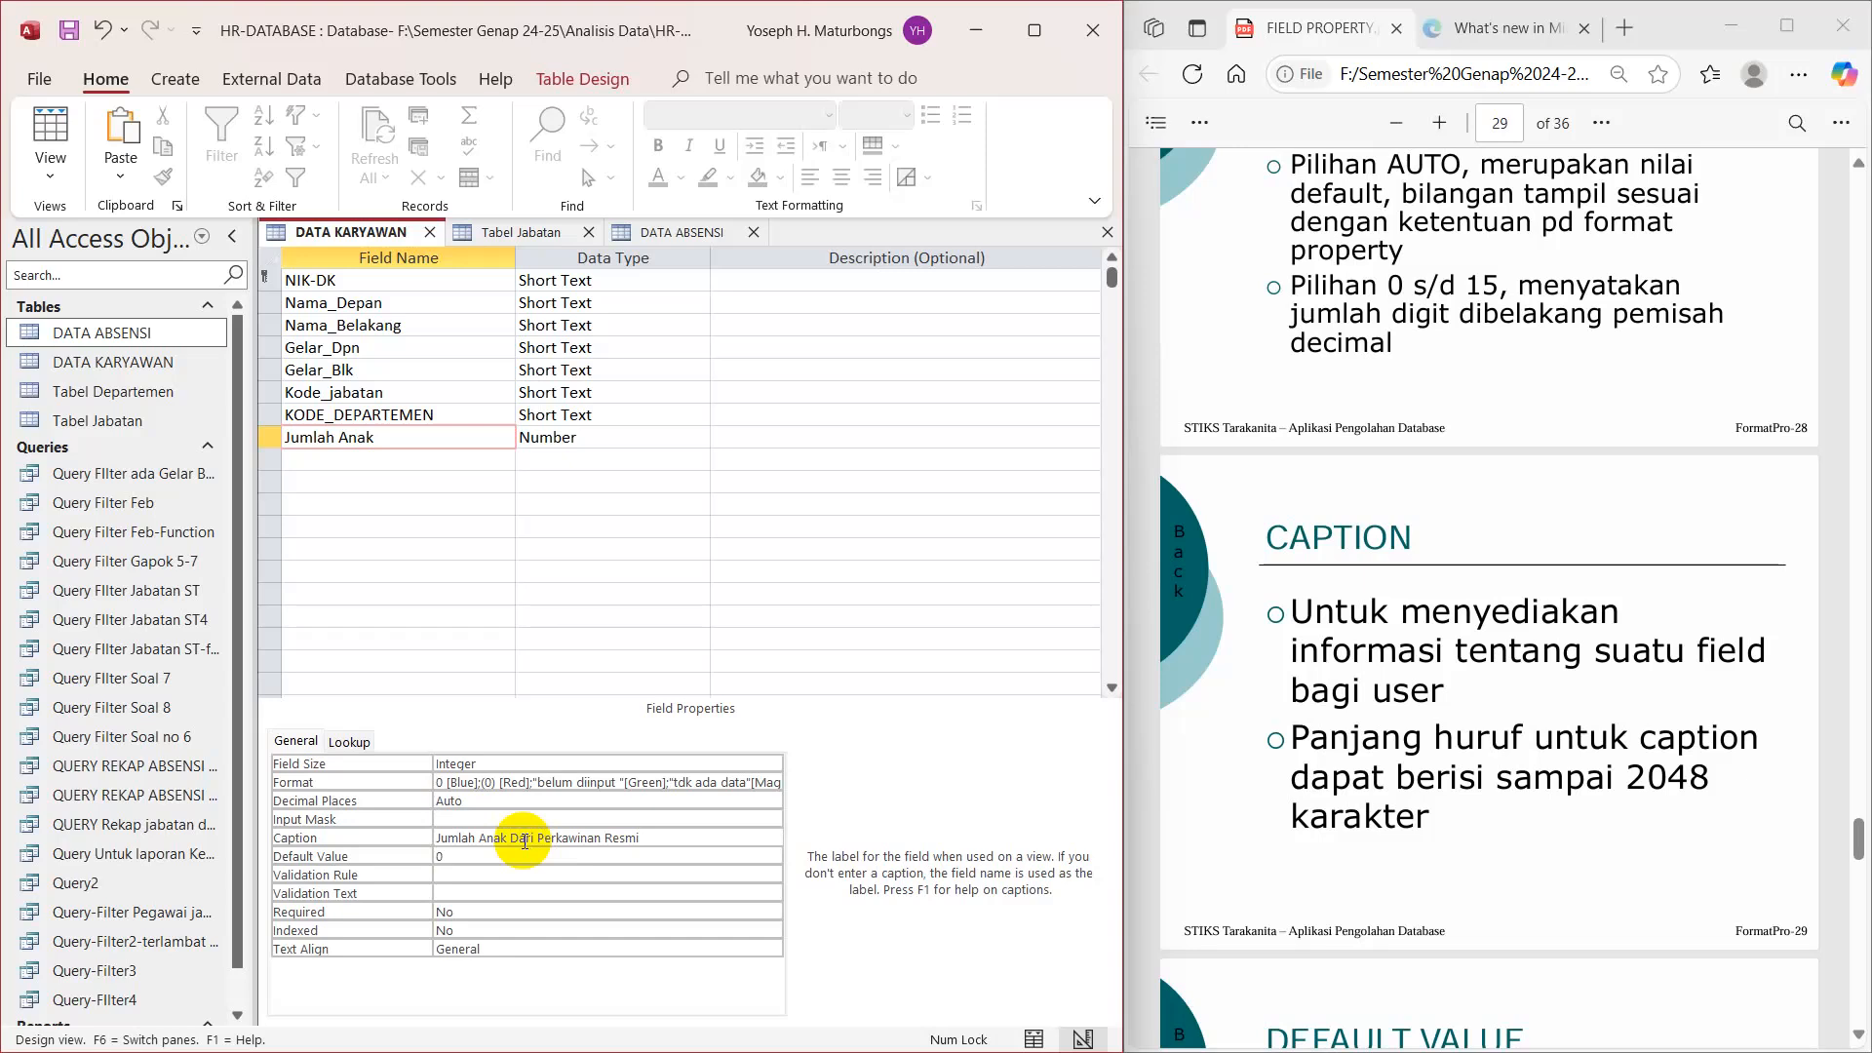
left_click(571, 854)
left_click(559, 840)
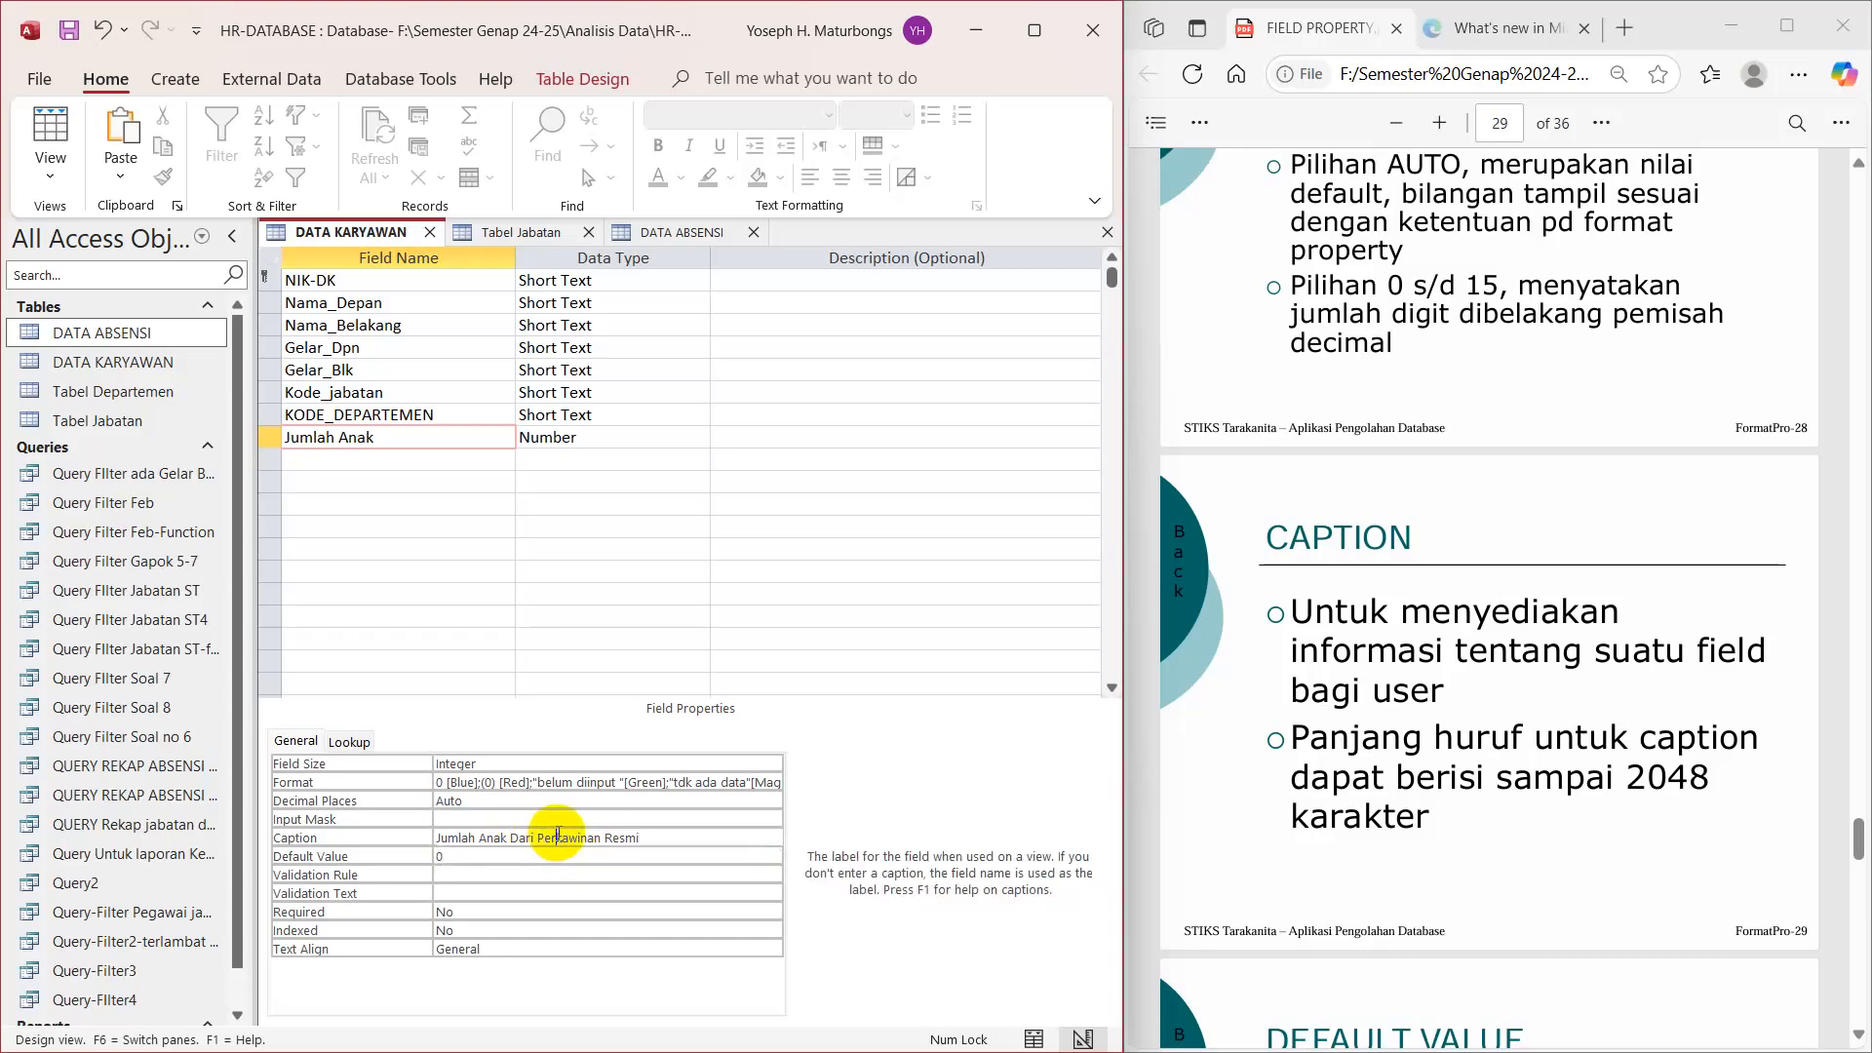
left_click(642, 836)
left_click_drag(642, 837, 429, 833)
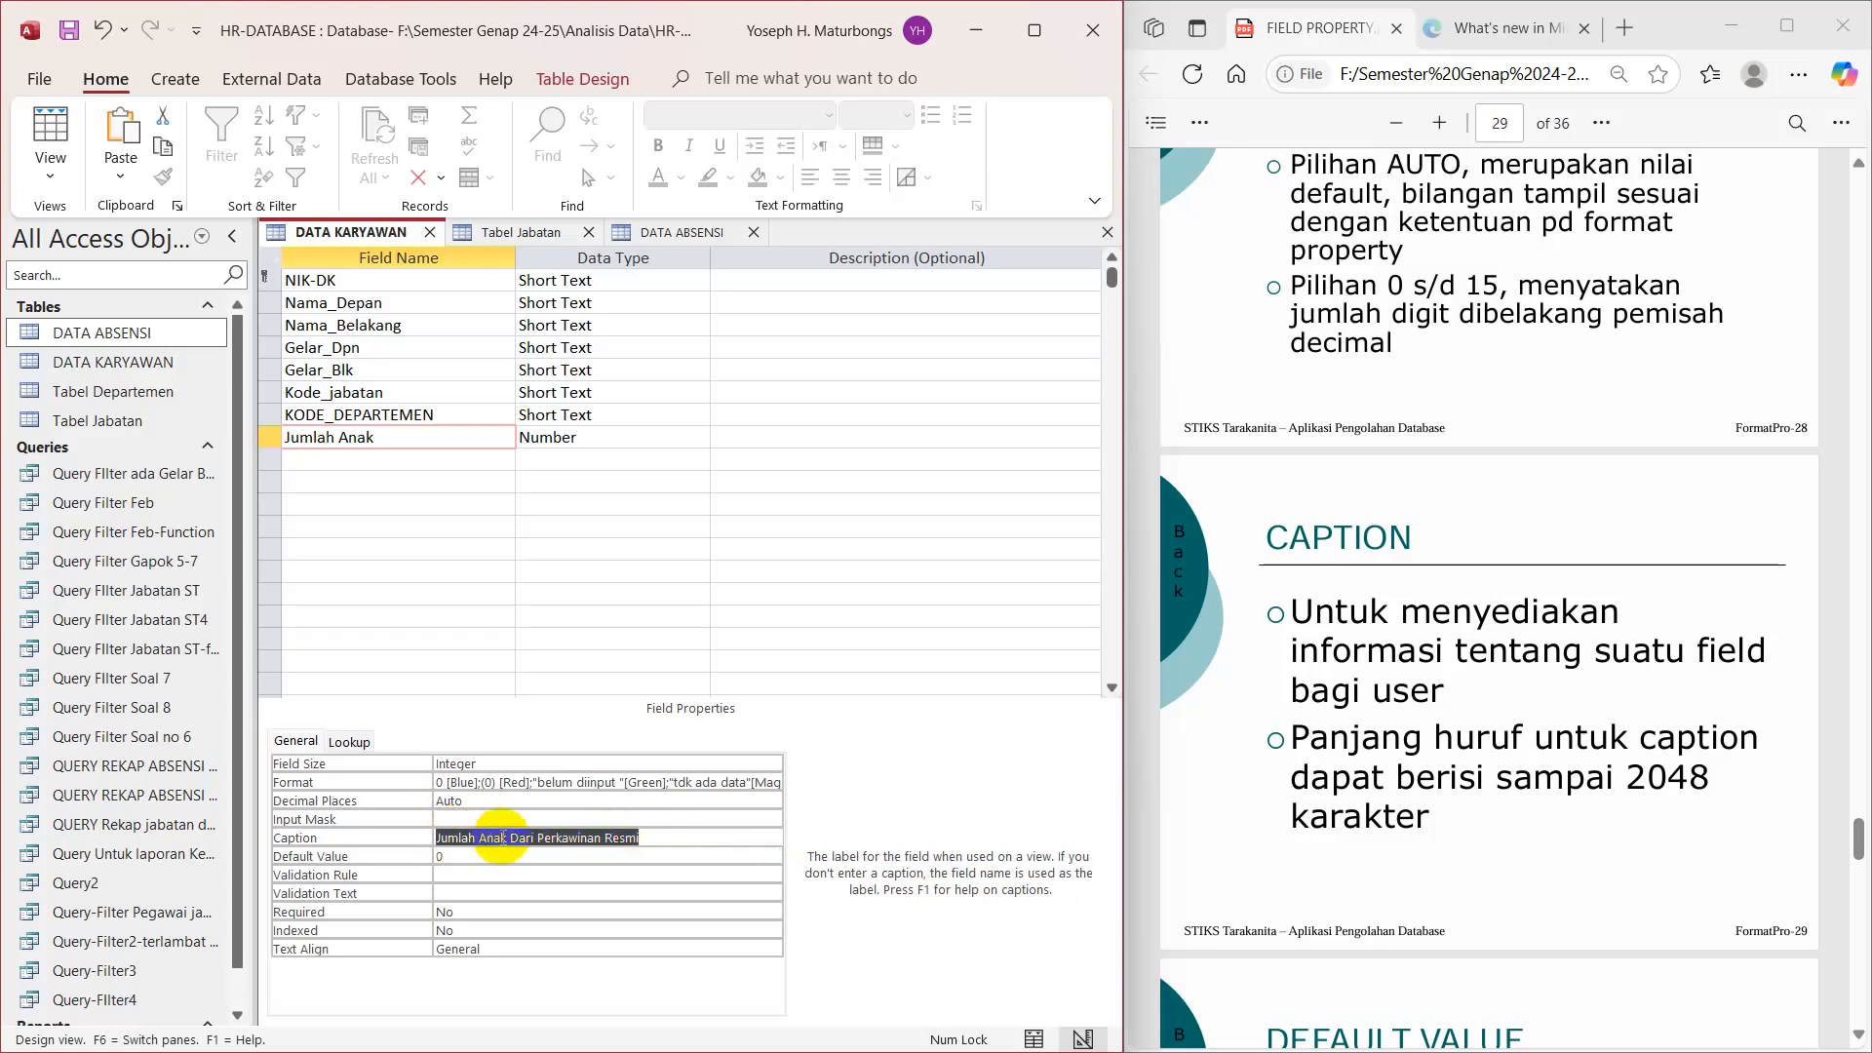
key("Return")
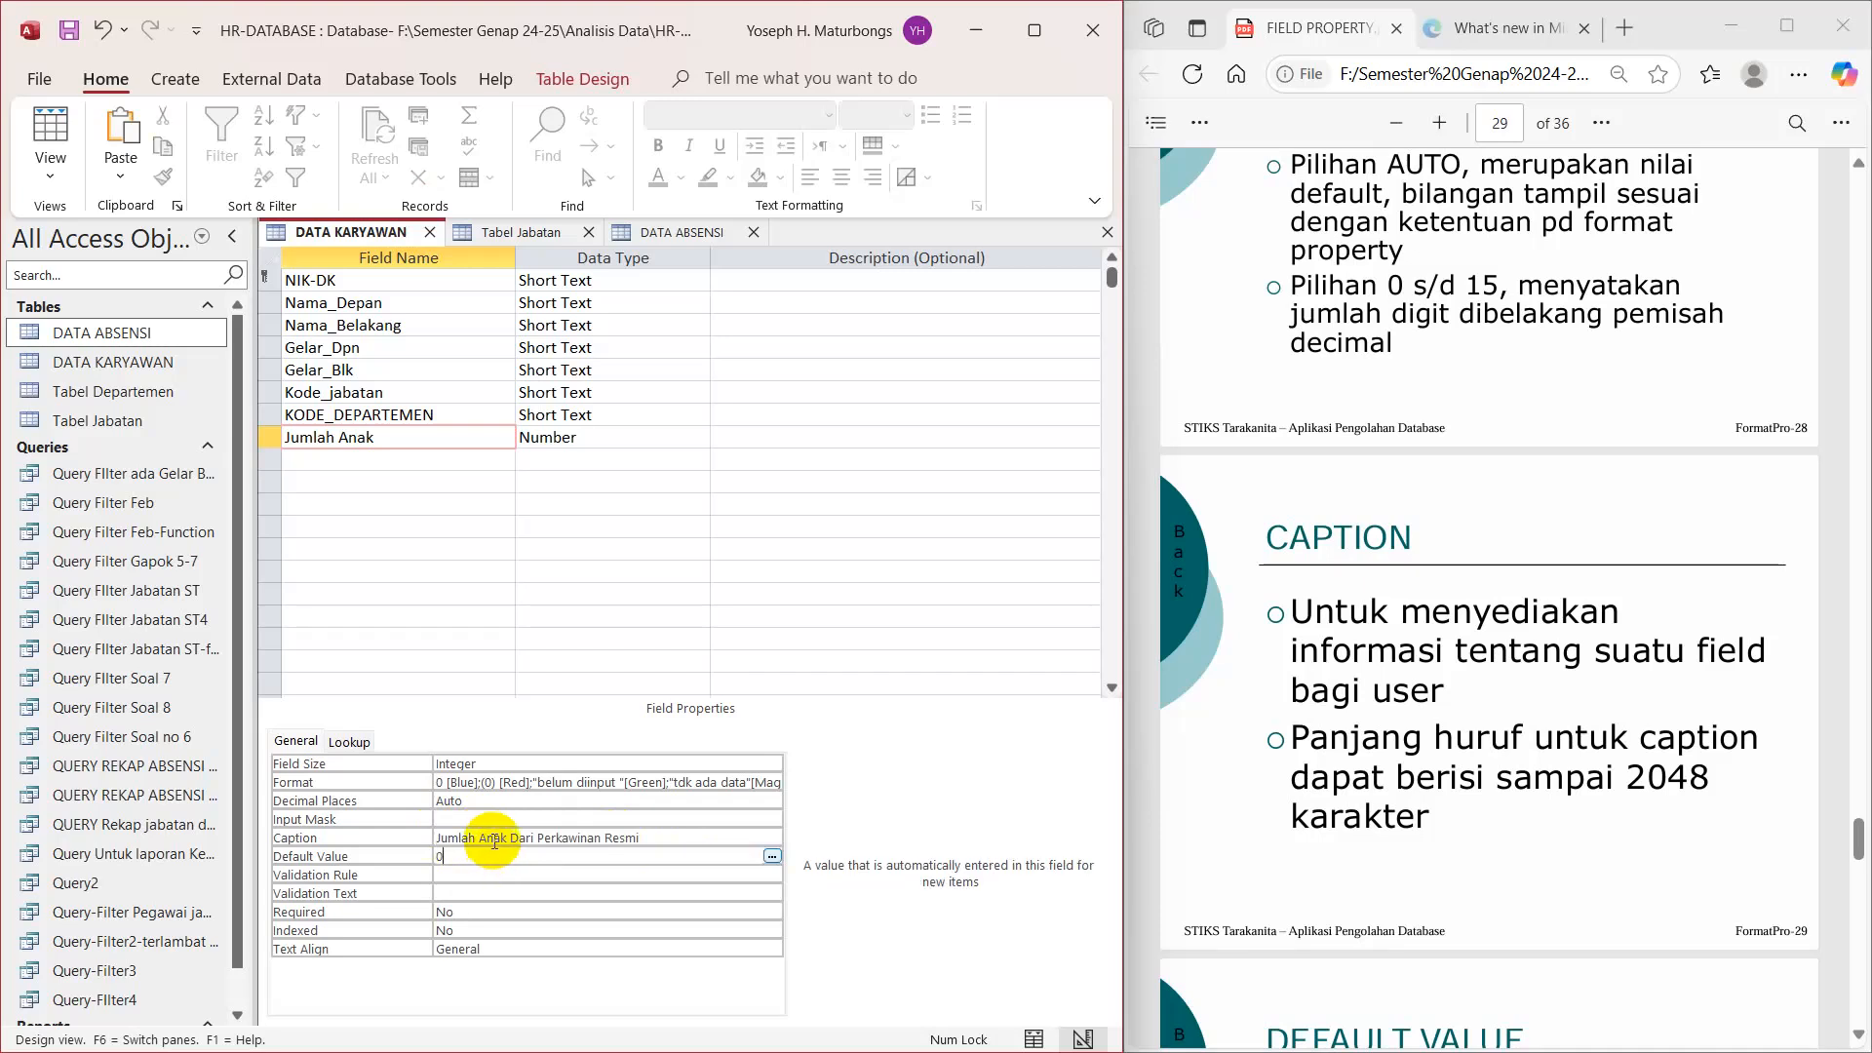
Step: Read the Default Value slide and examine the Default Value property of Jumlah Anak
scroll(1544, 763, "down", 1)
scroll(1544, 763, "down", 5)
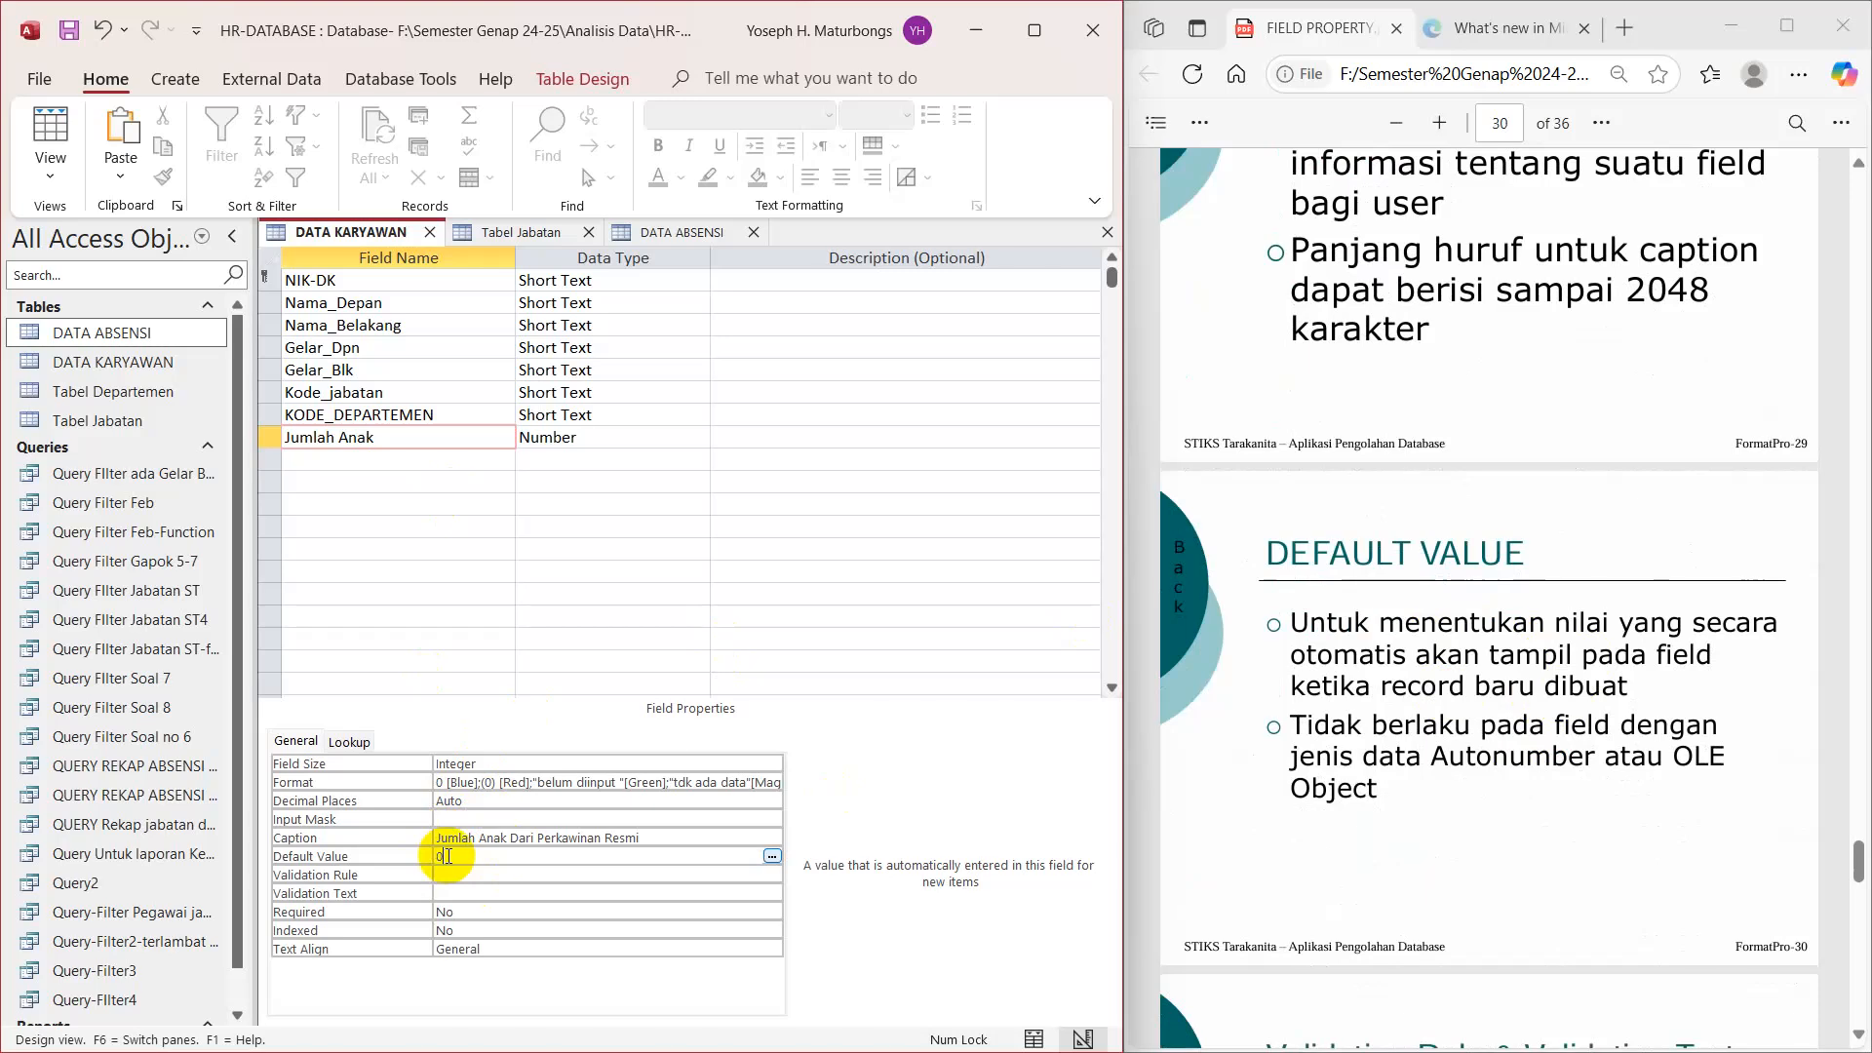
left_click(391, 437)
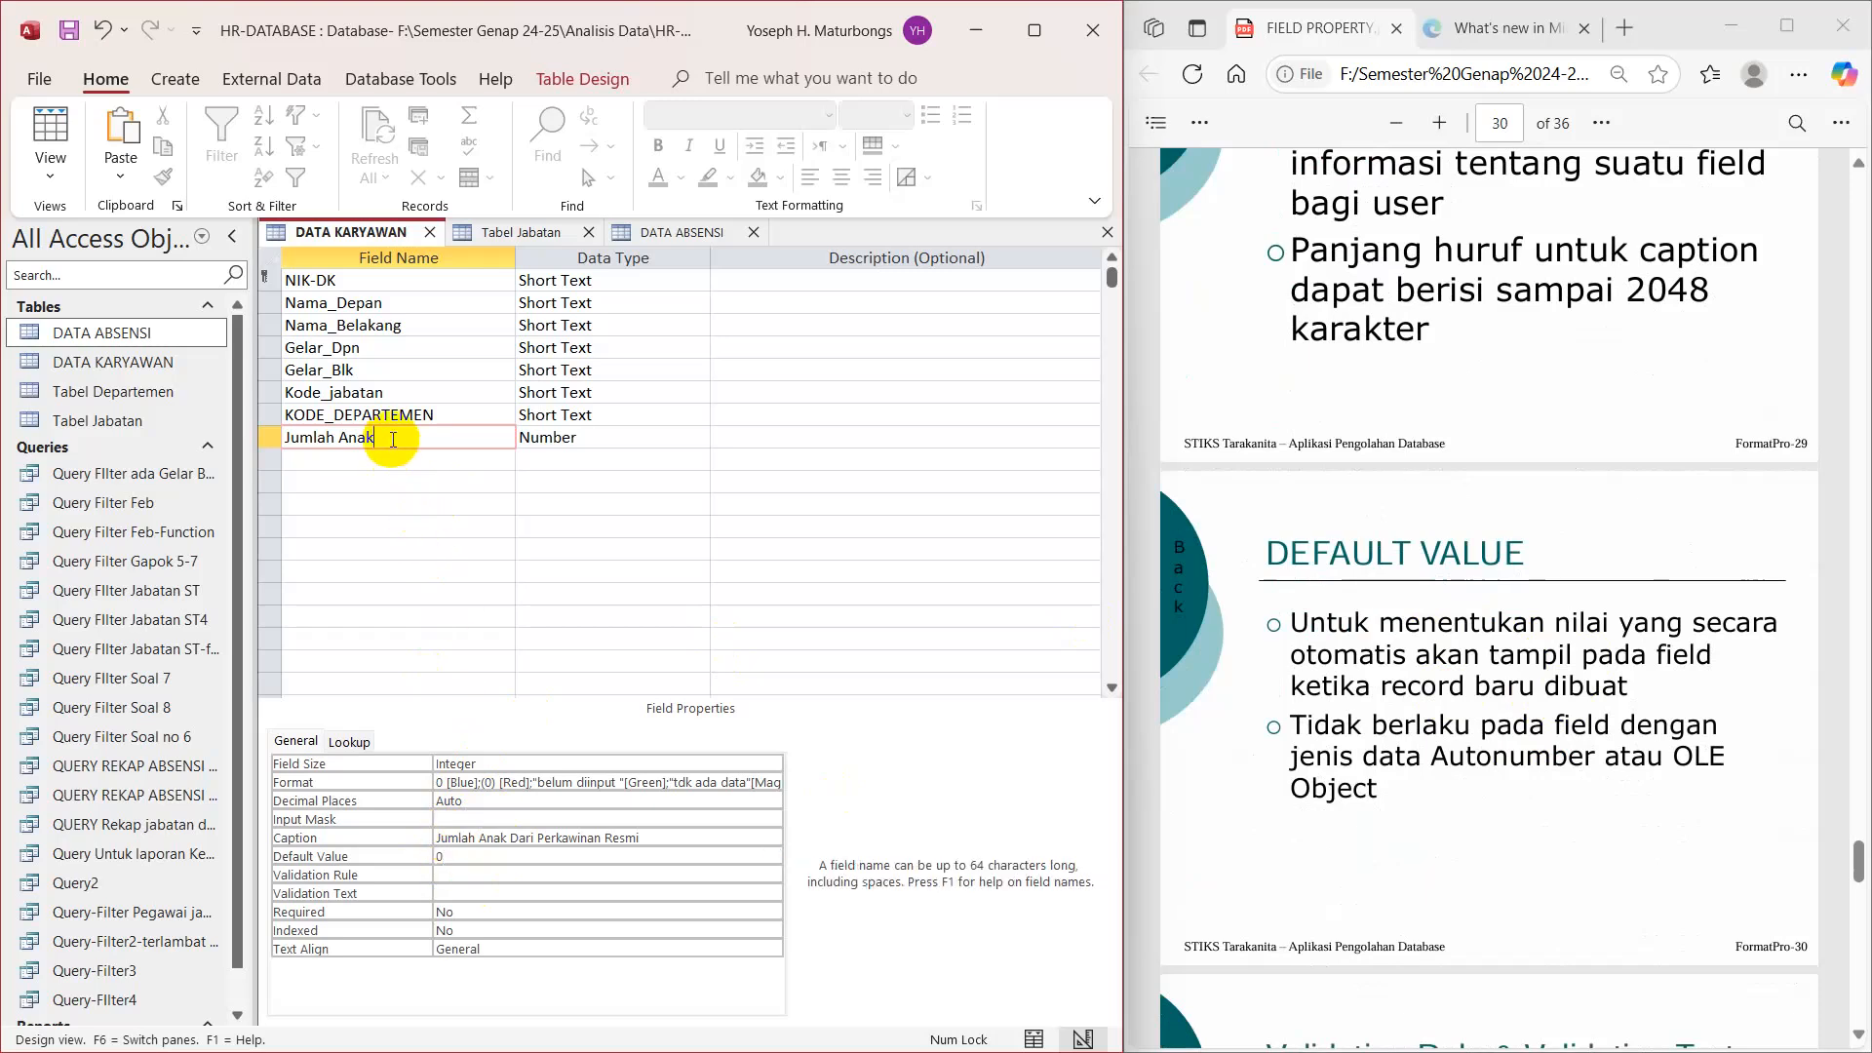
left_click(440, 856)
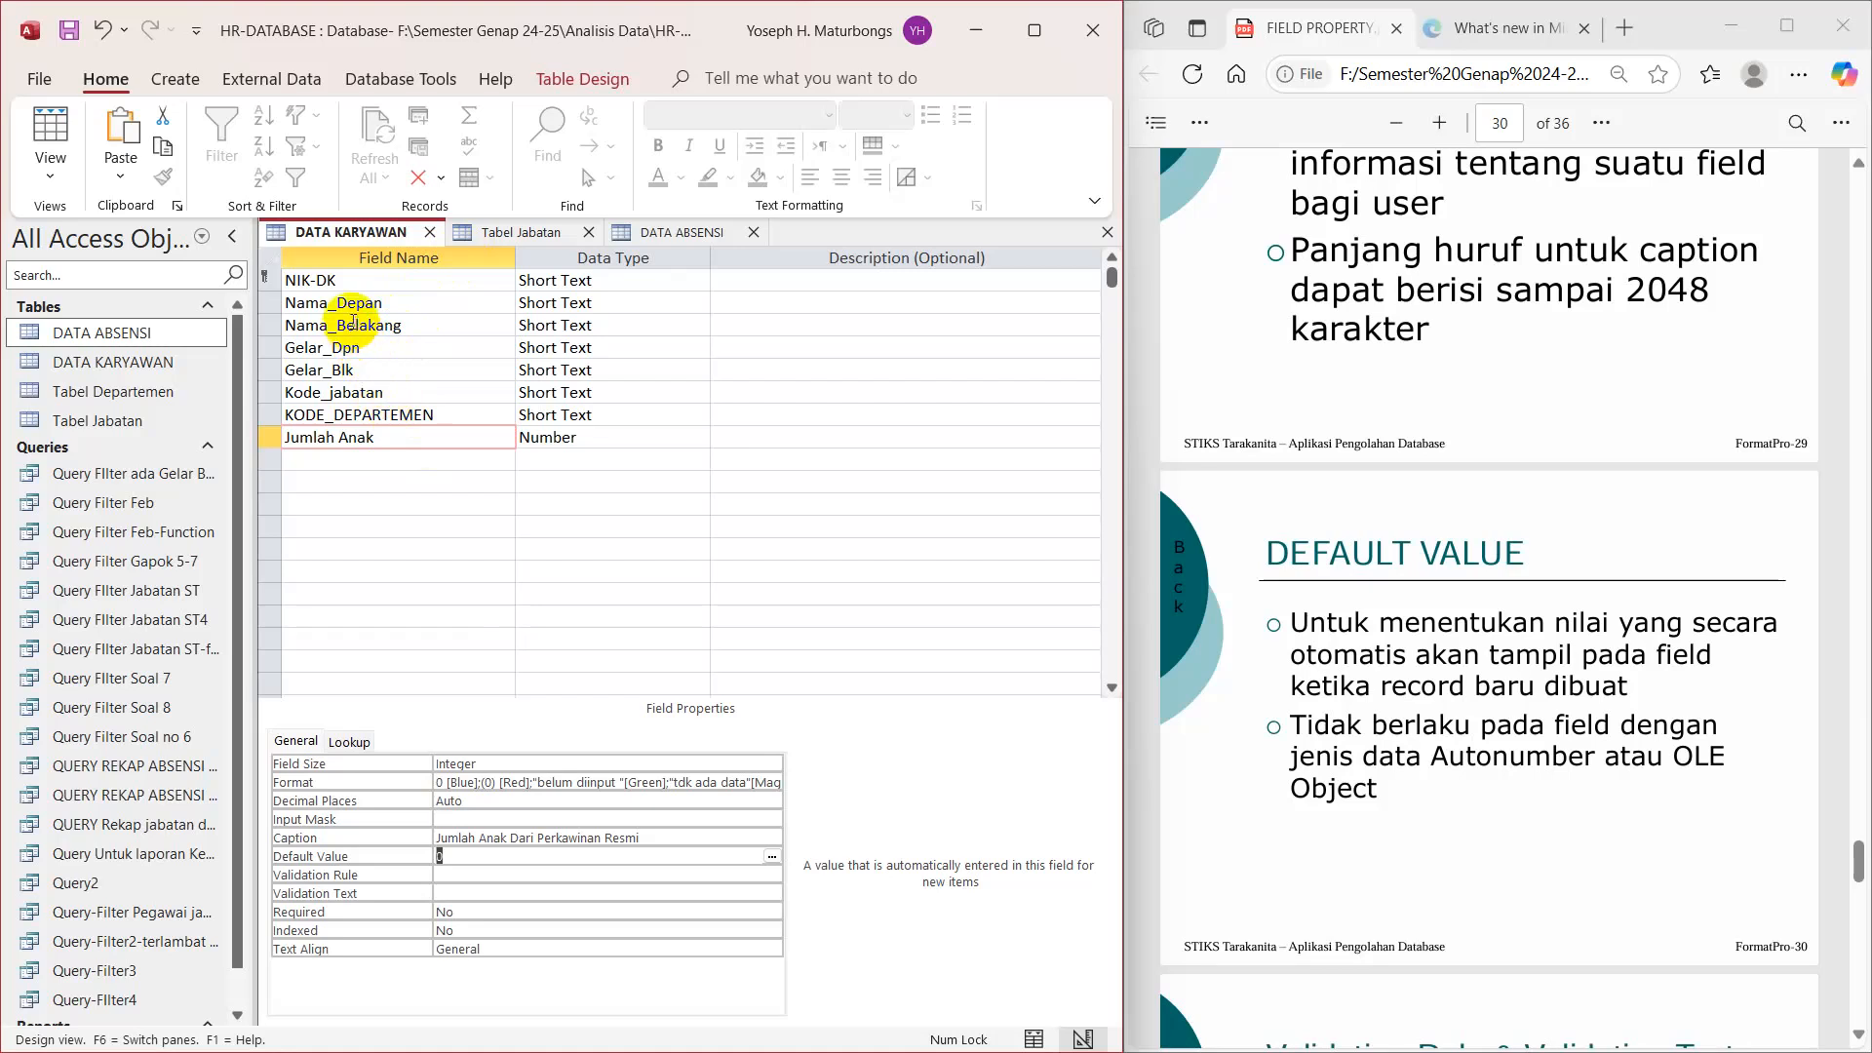
Step: Enter a sample first name as the Default Value of the Nama_Depan field
left_click(391, 303)
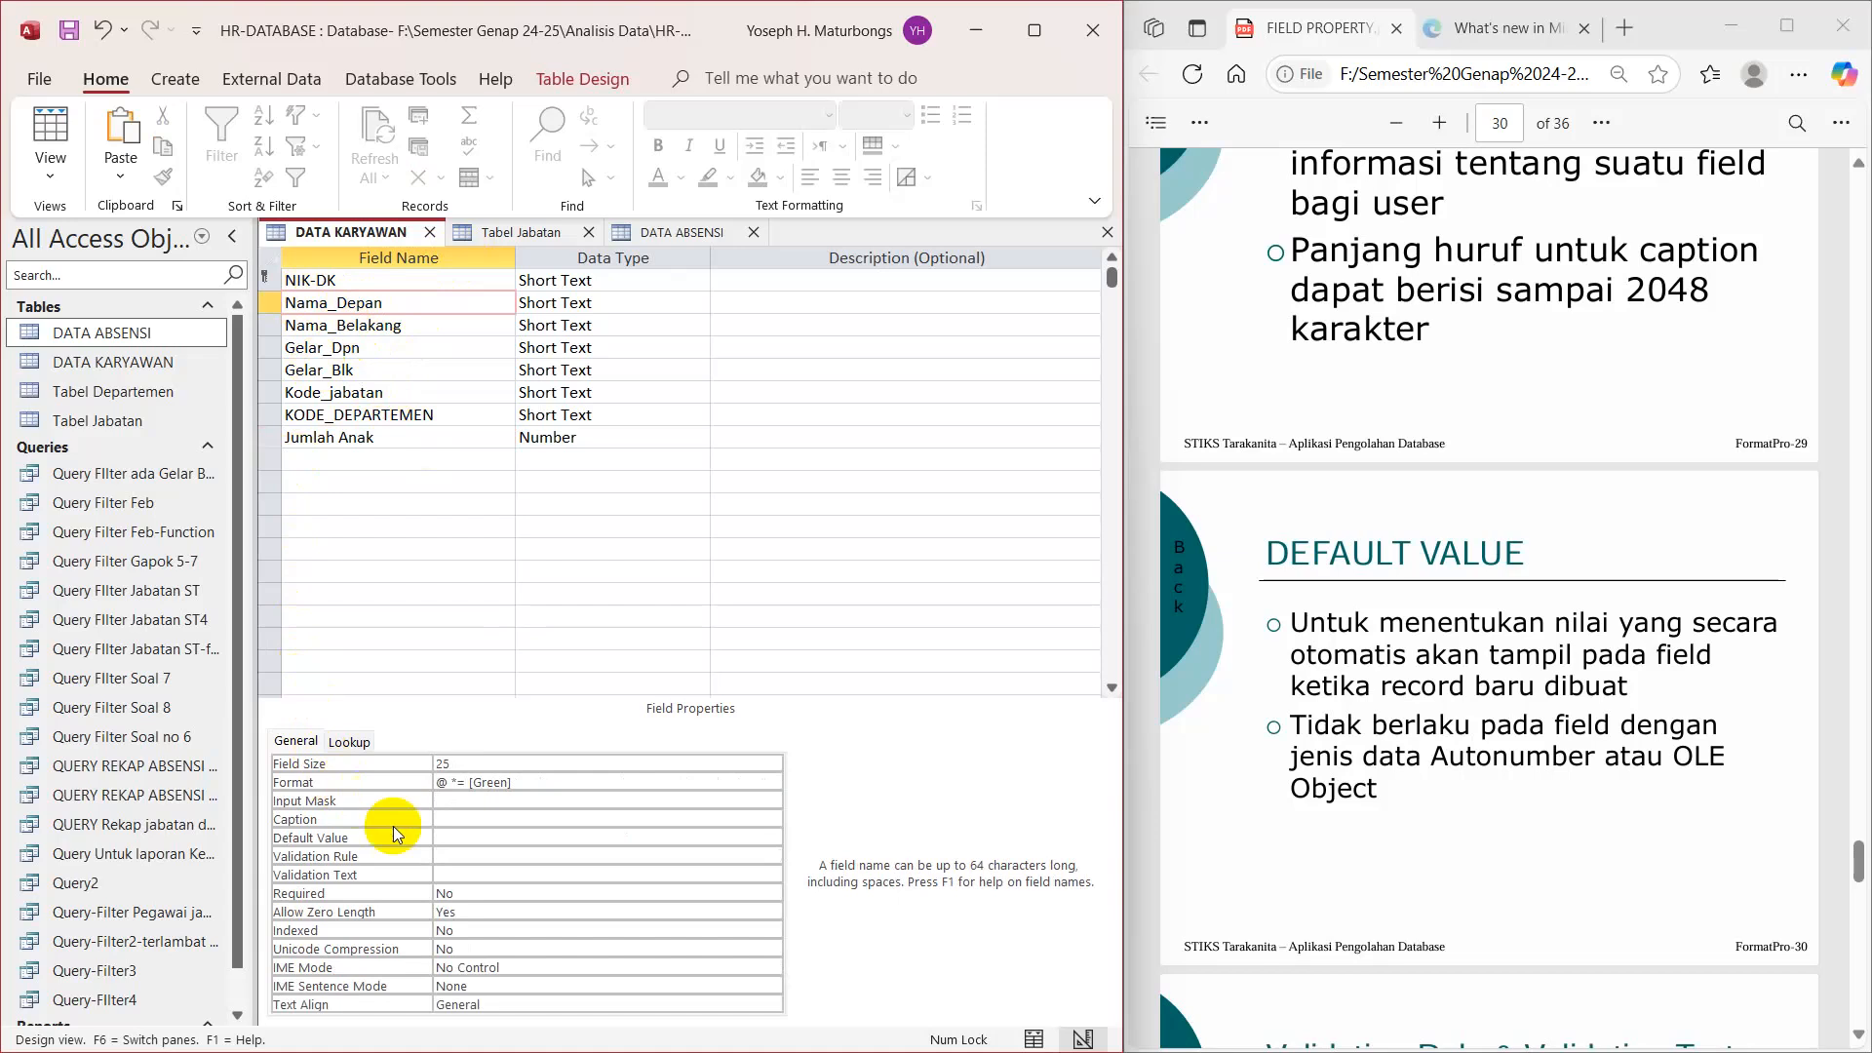
left_click(451, 837)
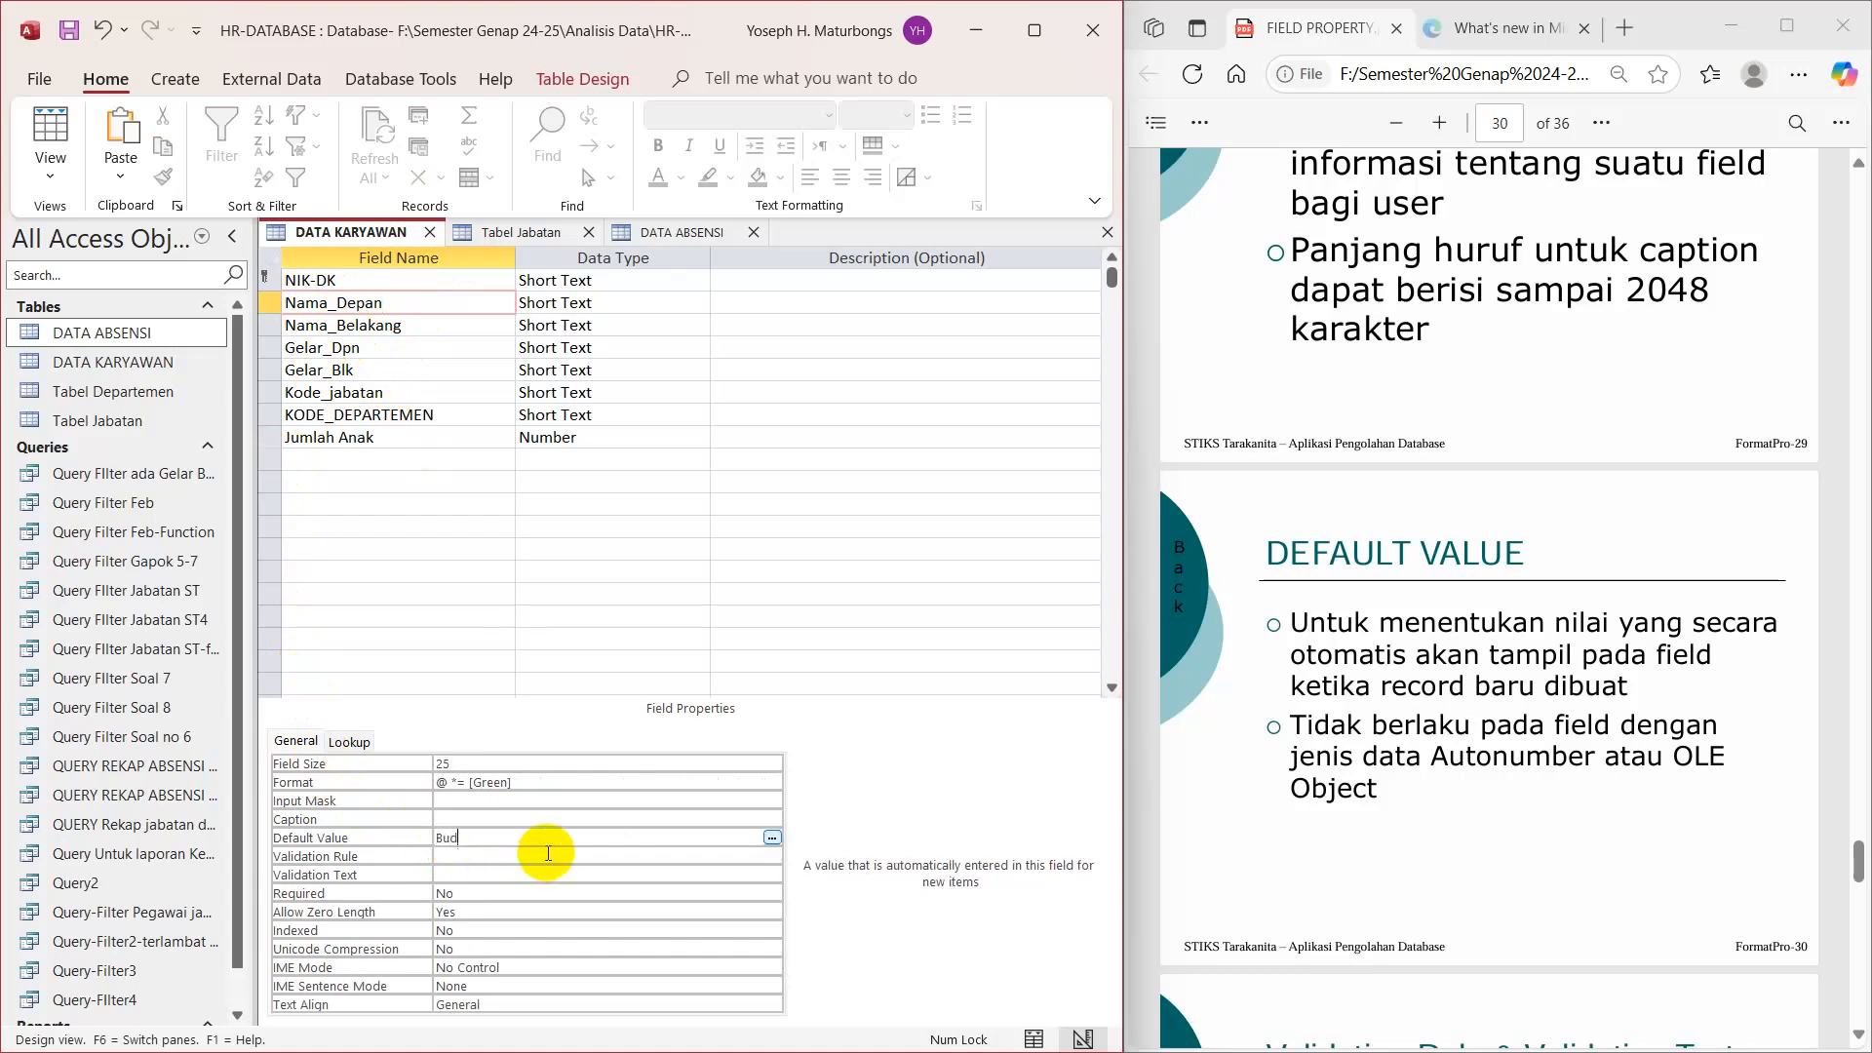
left_click(442, 854)
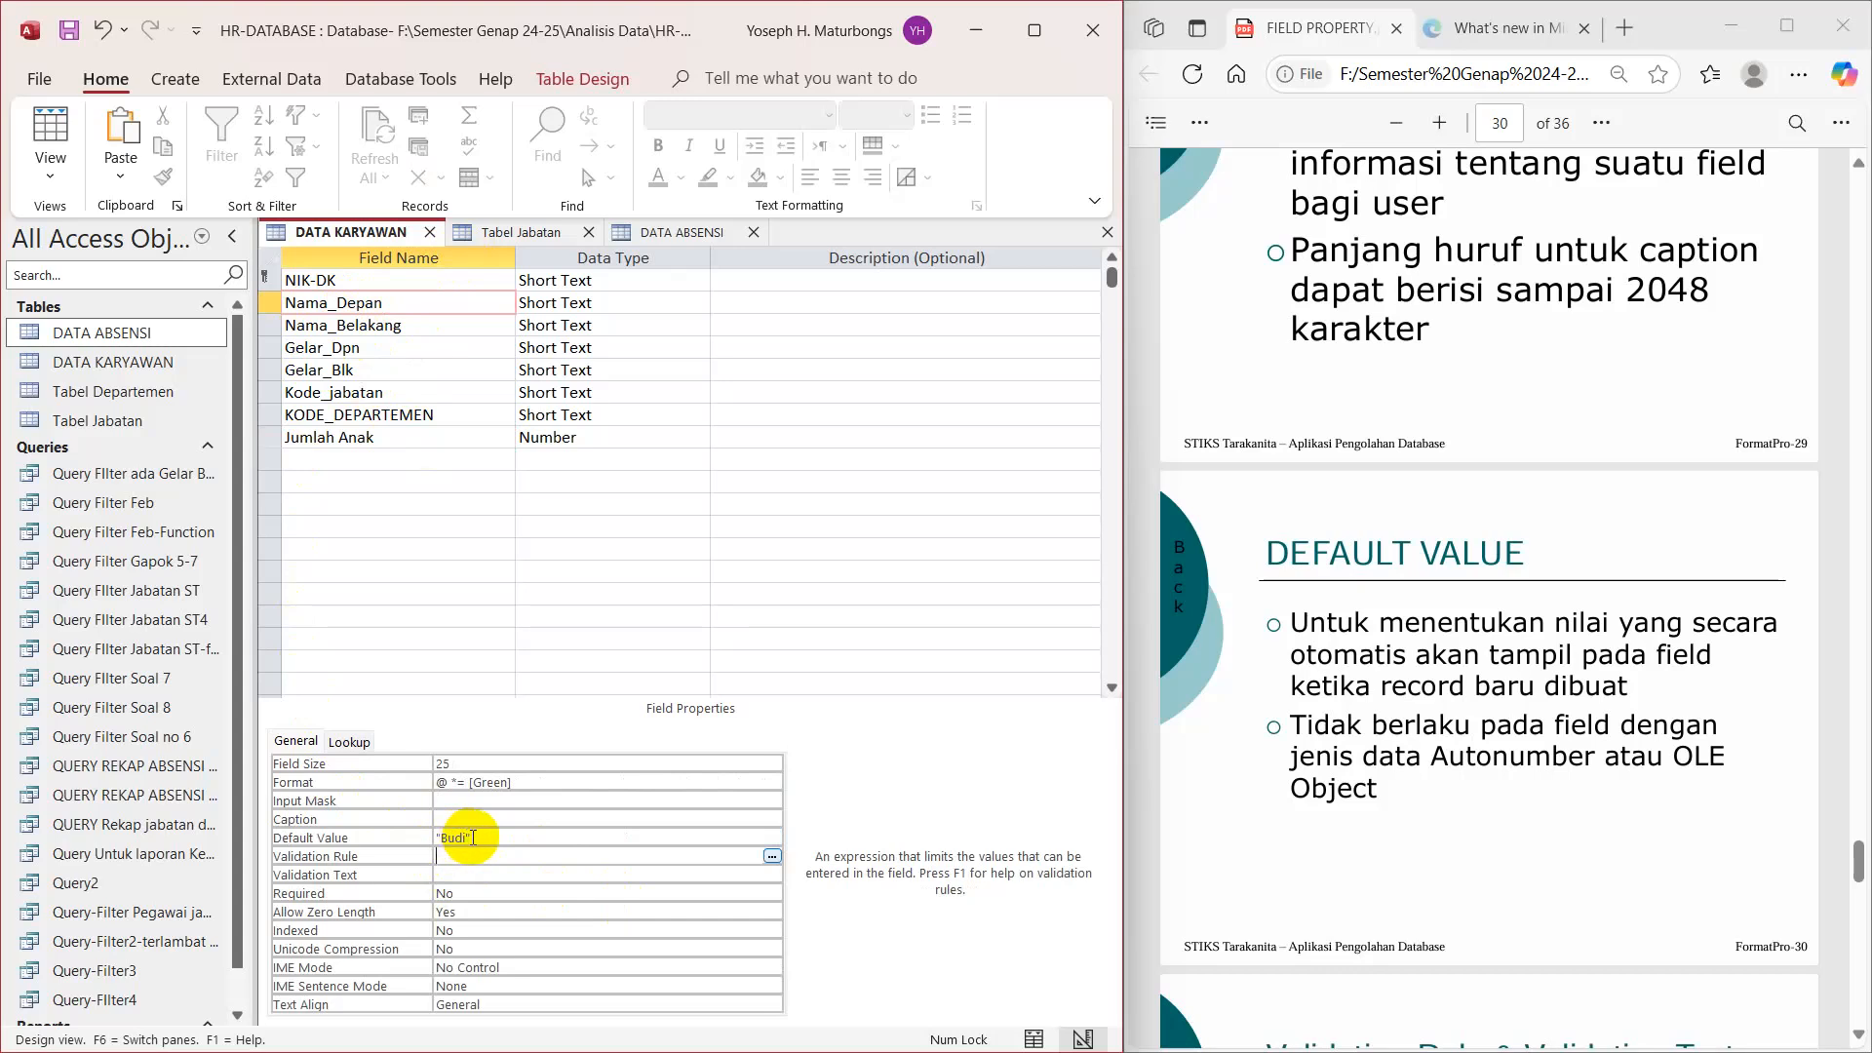
Step: Save DATA KARYAWAN, show it in Datasheet View, and check the default Nama_Depan in the new blank record
right_click(379, 236)
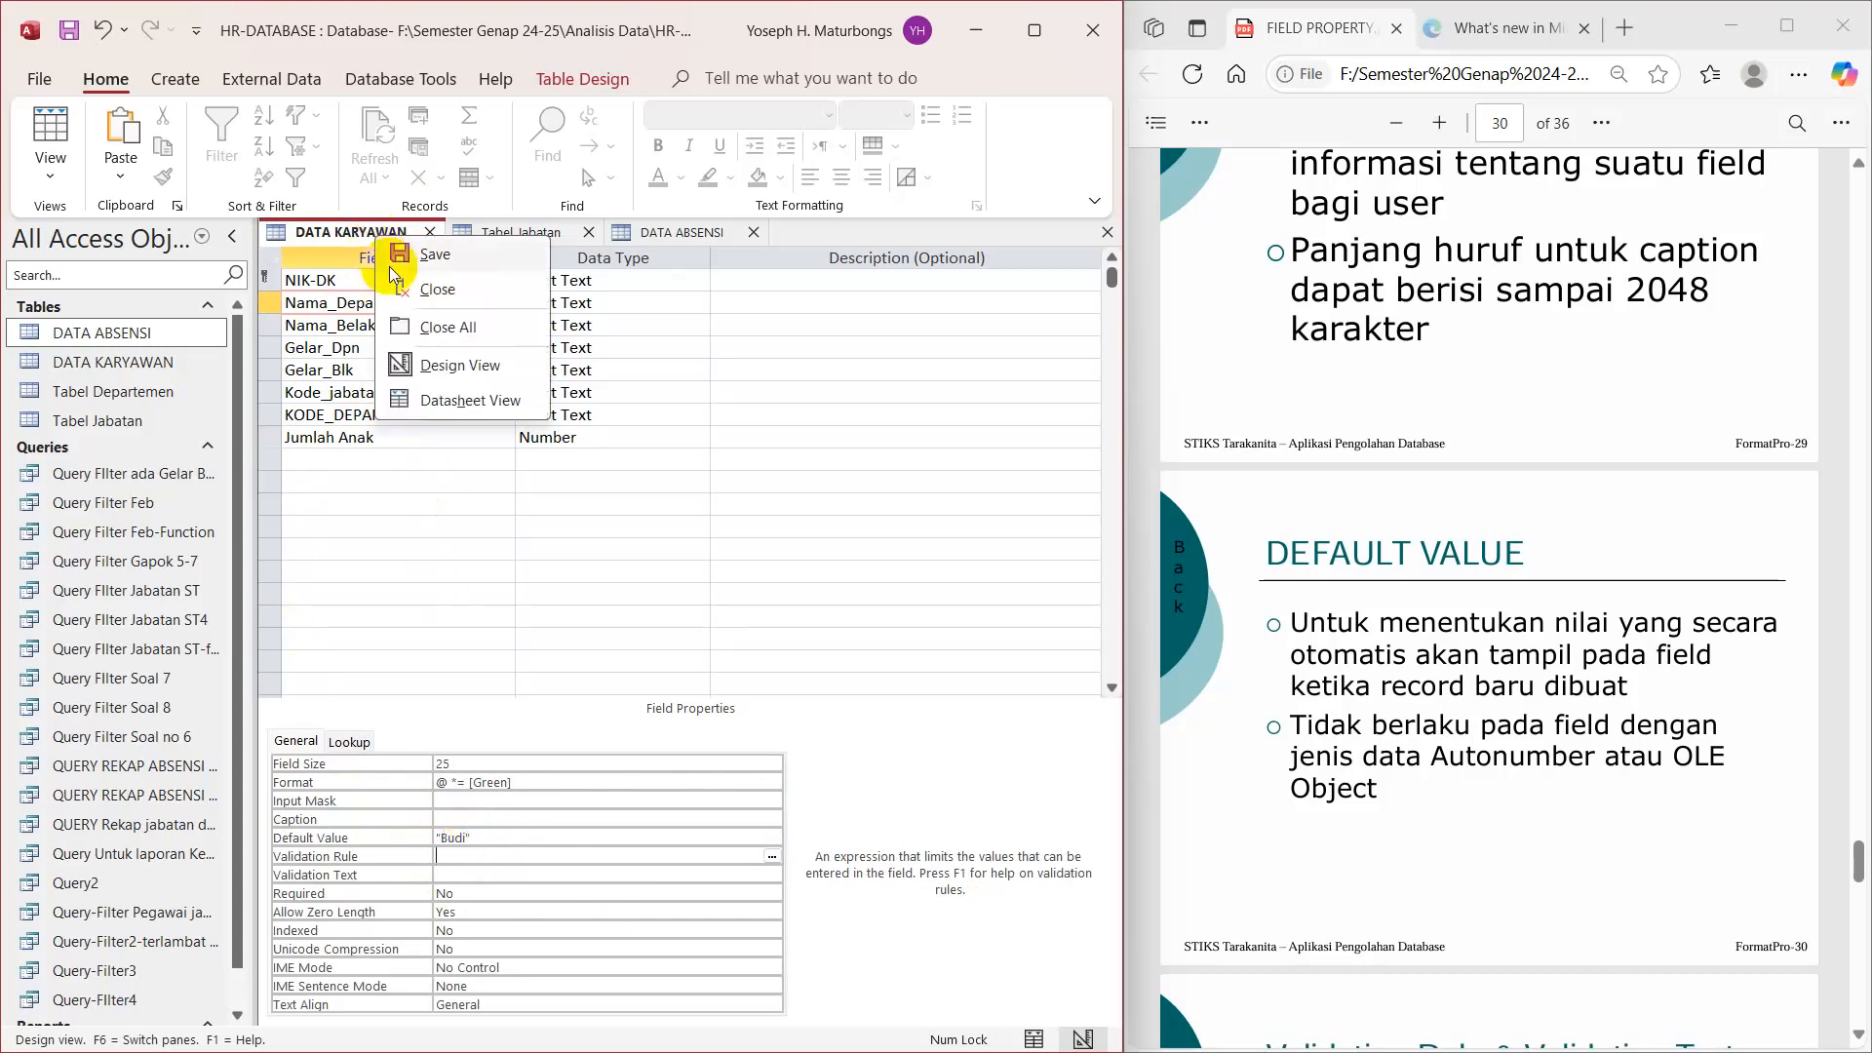
left_click(450, 400)
left_click(898, 613)
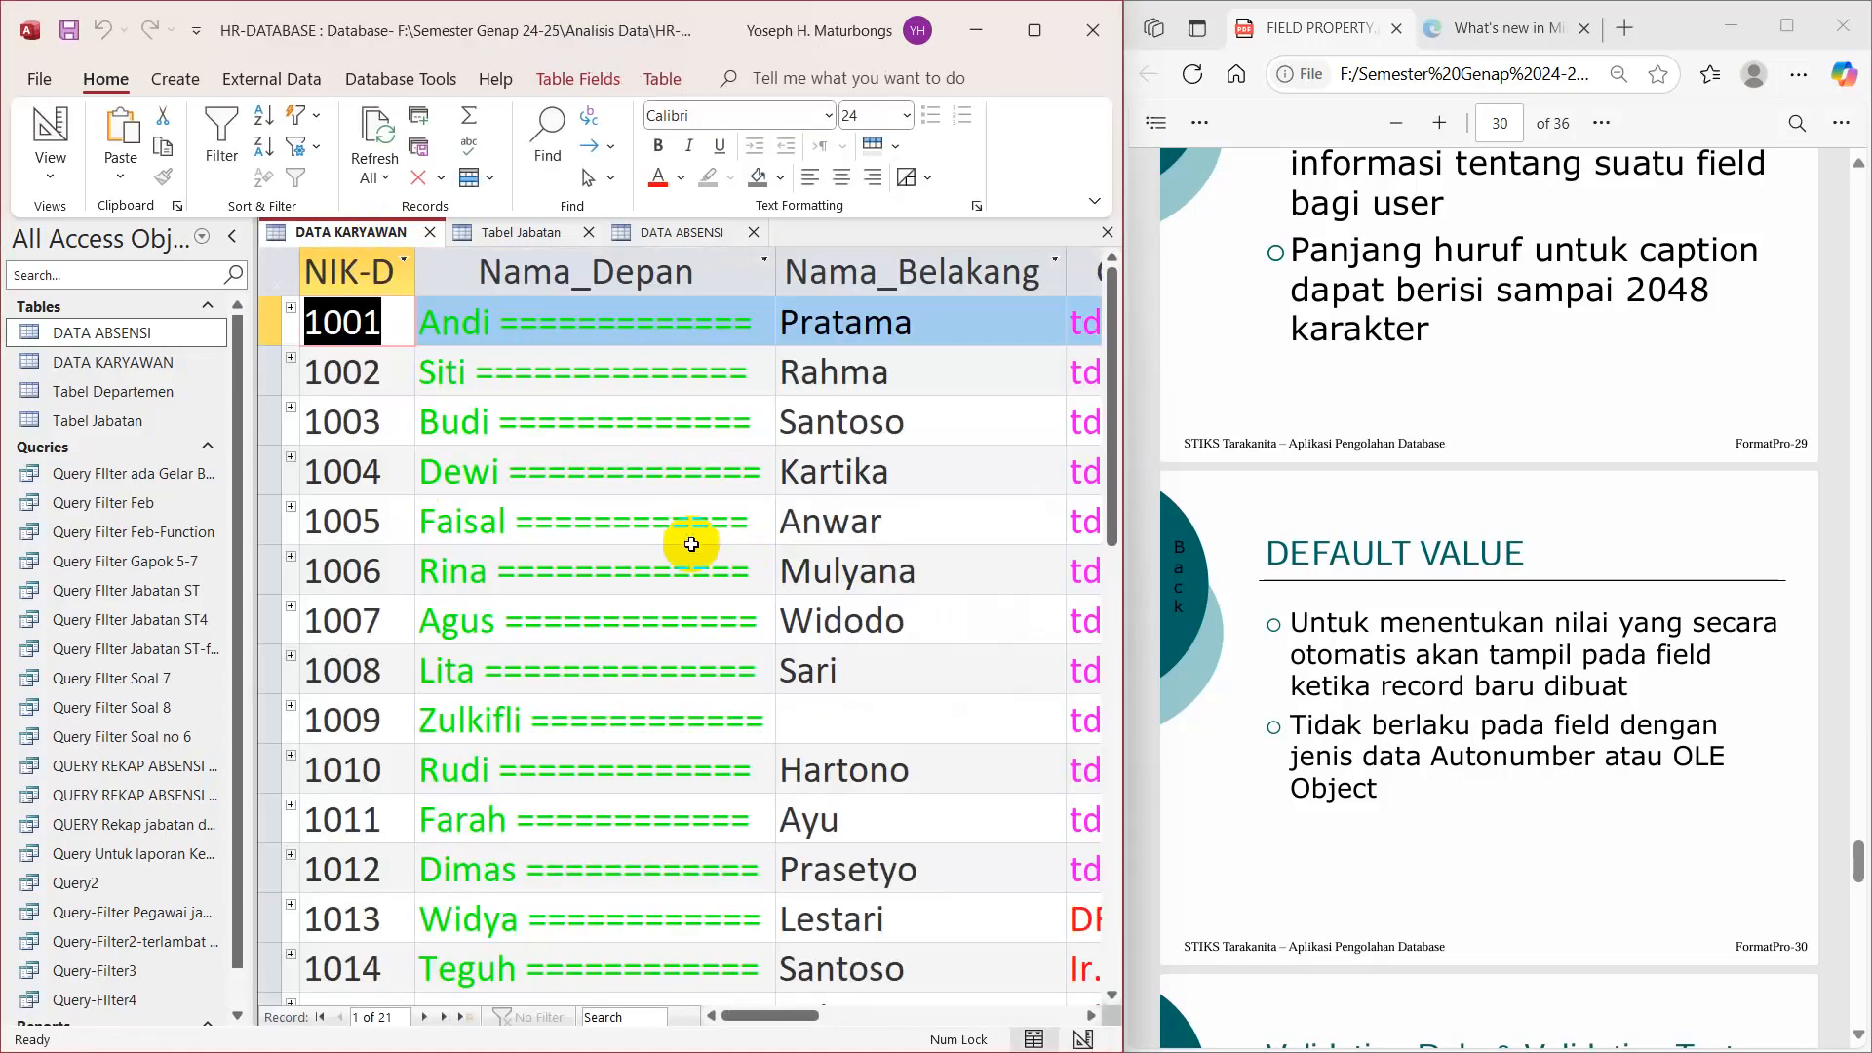
scroll(646, 468, "down", 5)
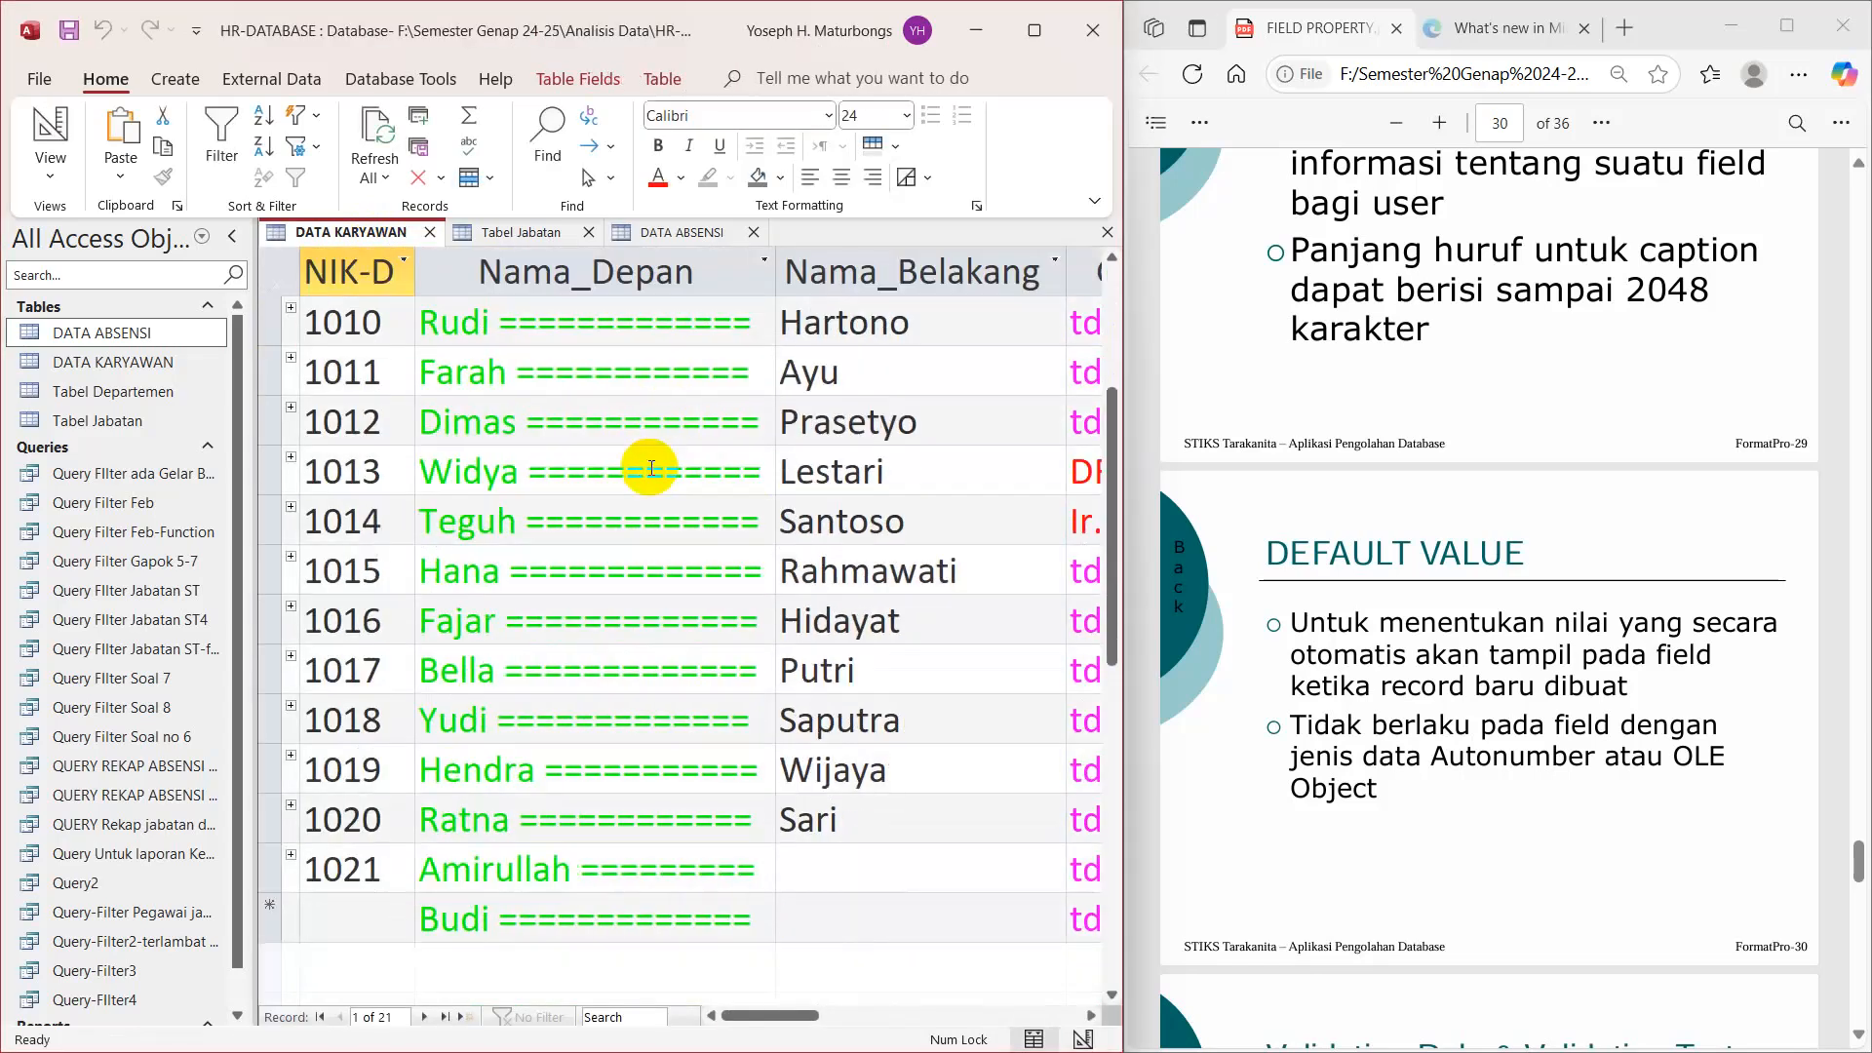
left_click(458, 623)
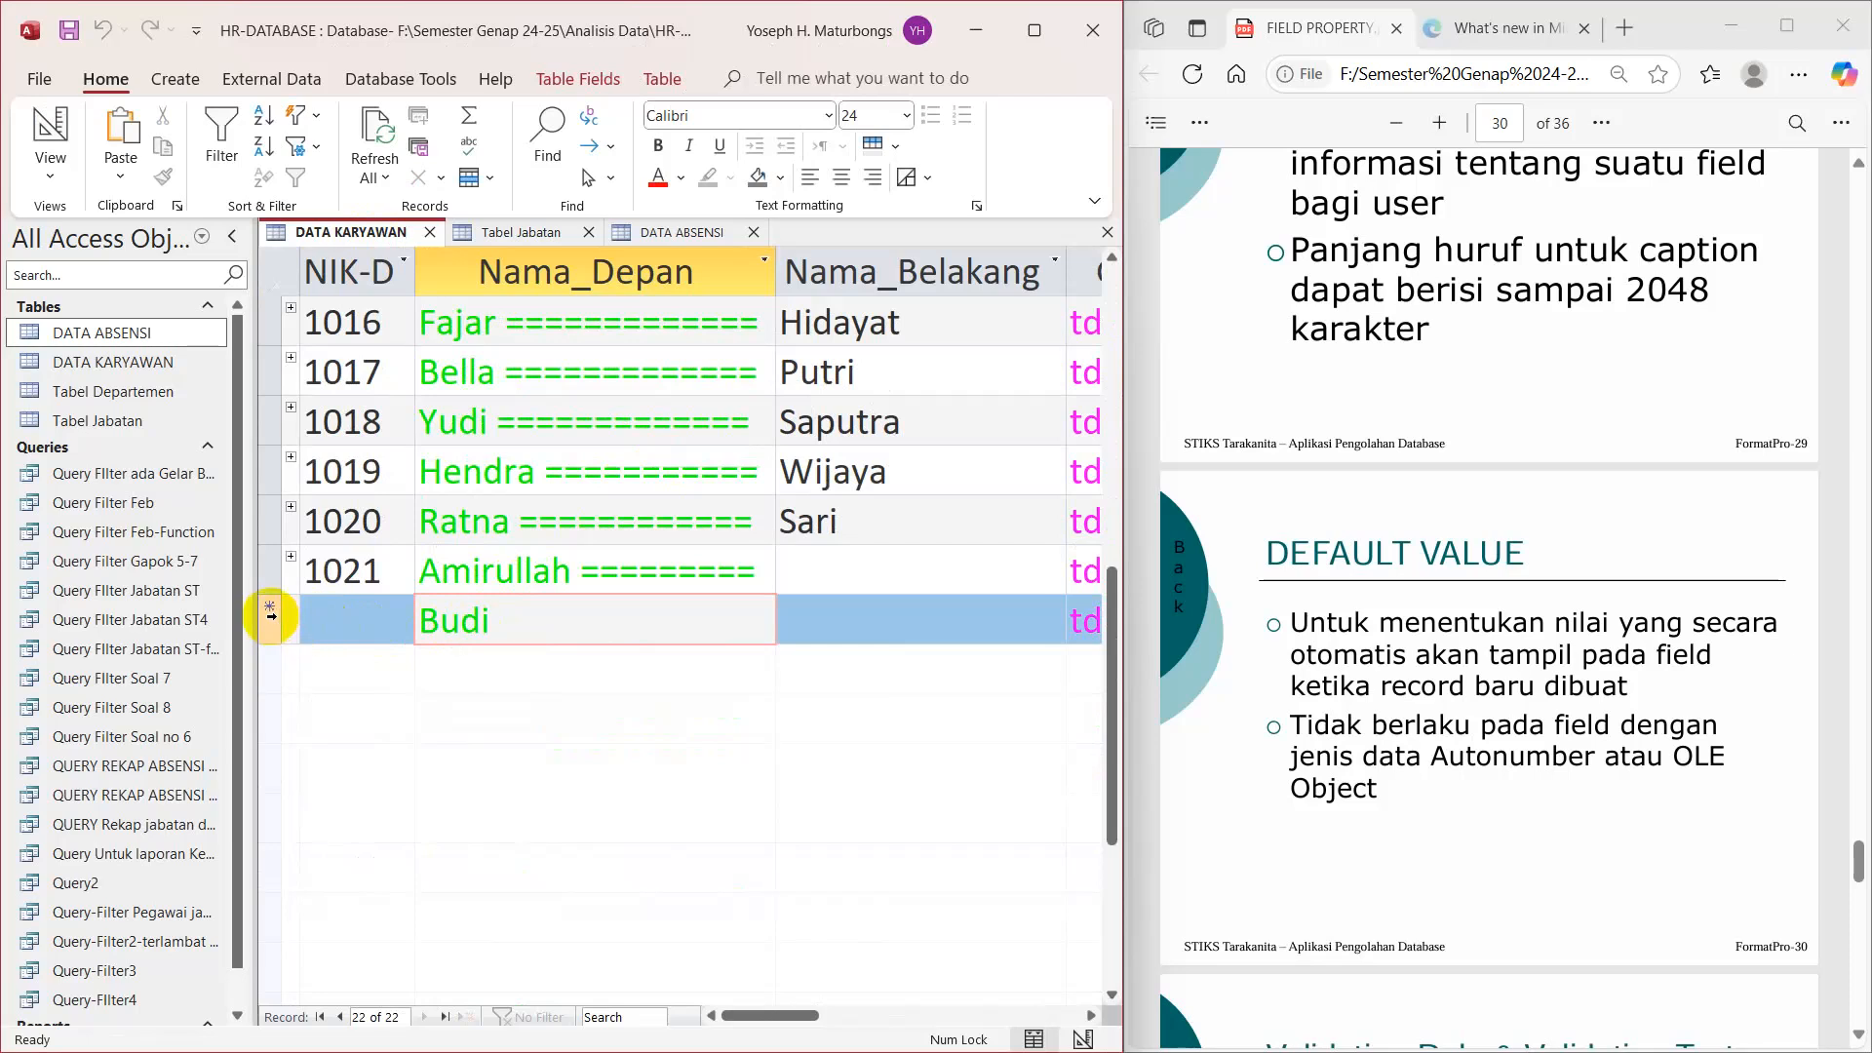
left_click(341, 619)
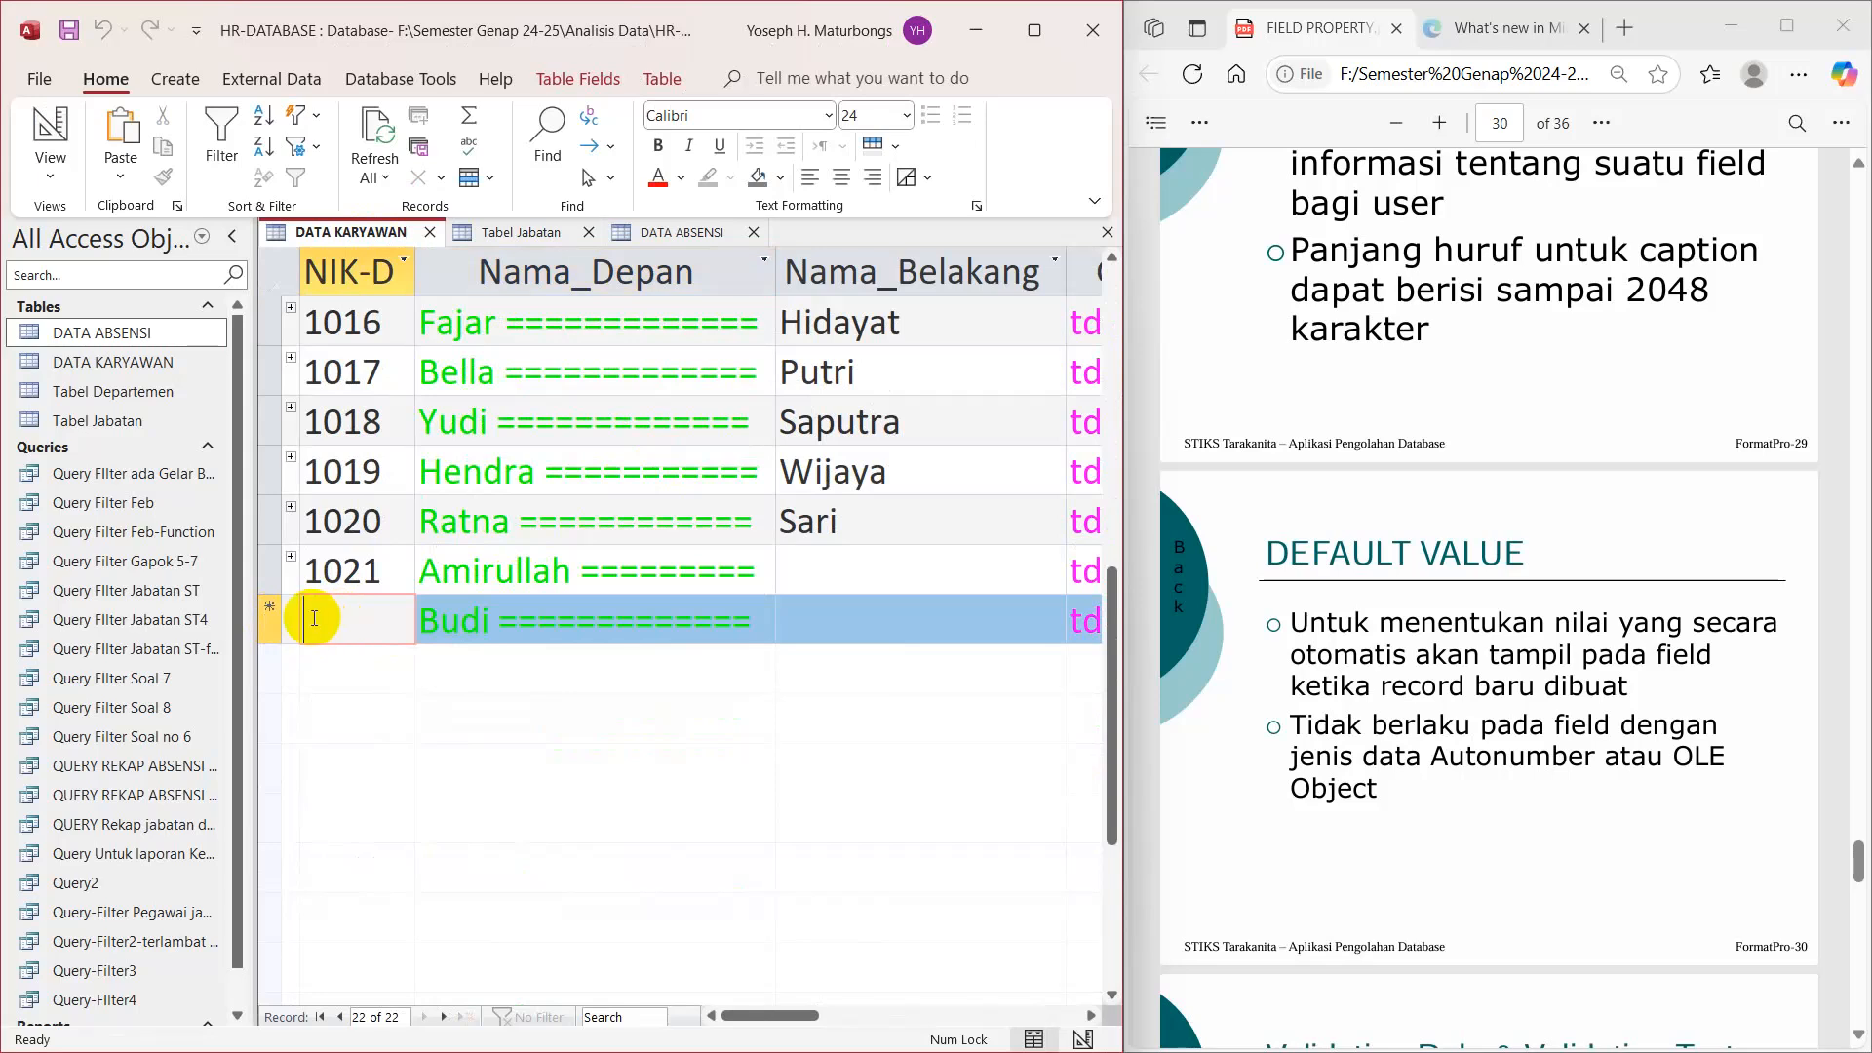
left_click(439, 620)
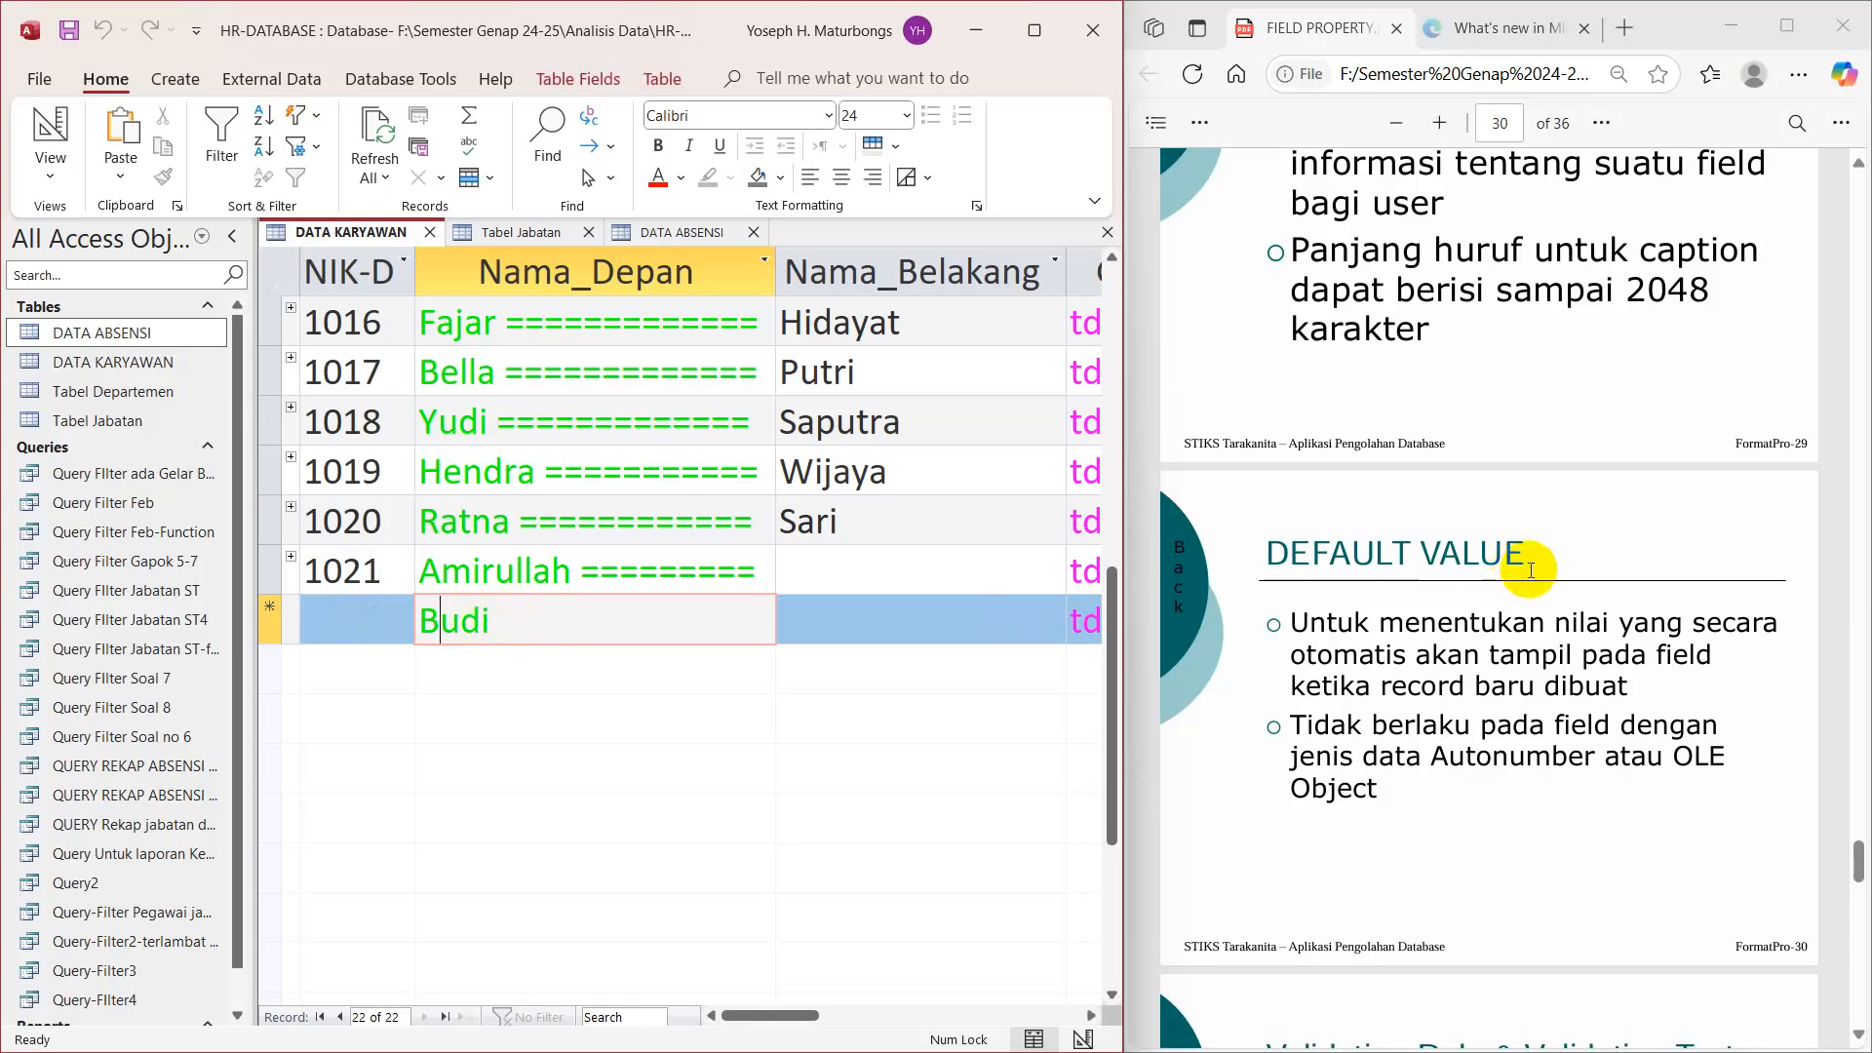
Step: Bring up the Validation Rule & Validation Text slide and examine the Jumlah Anak column from the first record to the new blank one
scroll(1417, 568, "down", 3)
scroll(1531, 570, "down", 3)
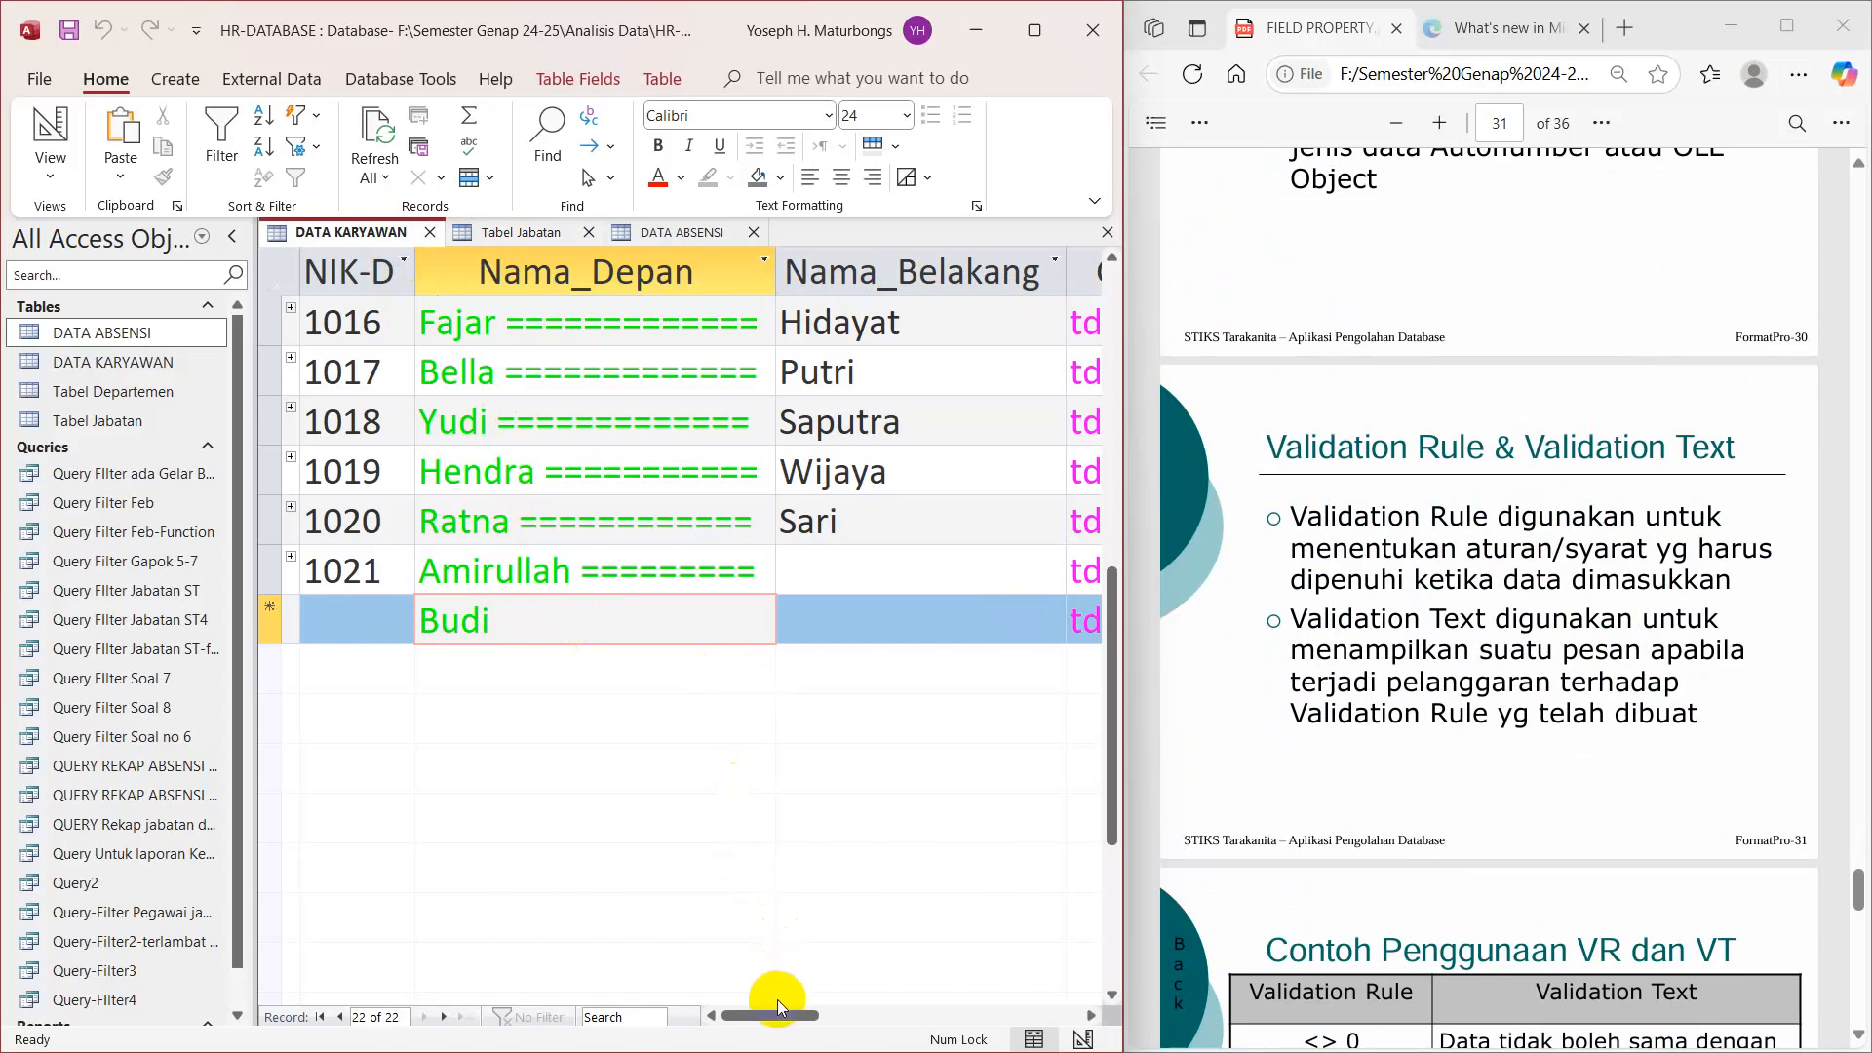
left_click_drag(775, 1024, 994, 1034)
scroll(459, 464, "up", 5)
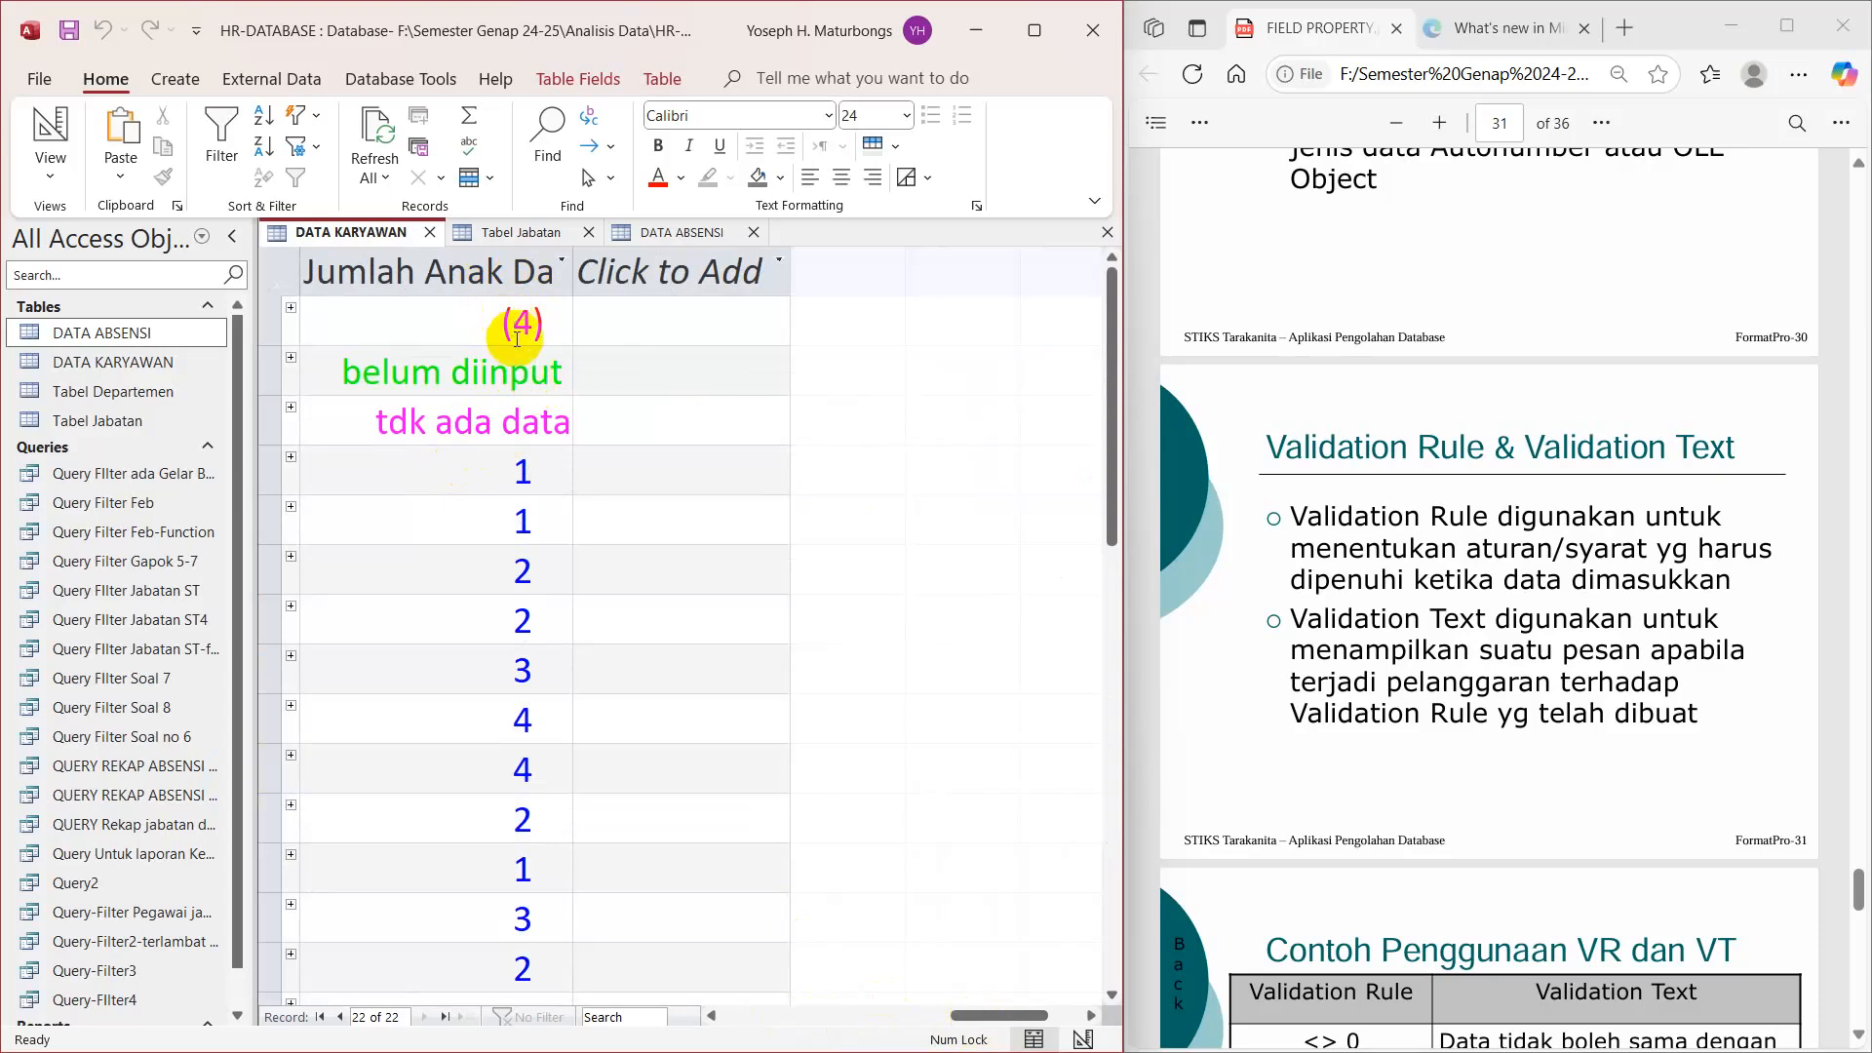
left_click(559, 376)
left_click(523, 325)
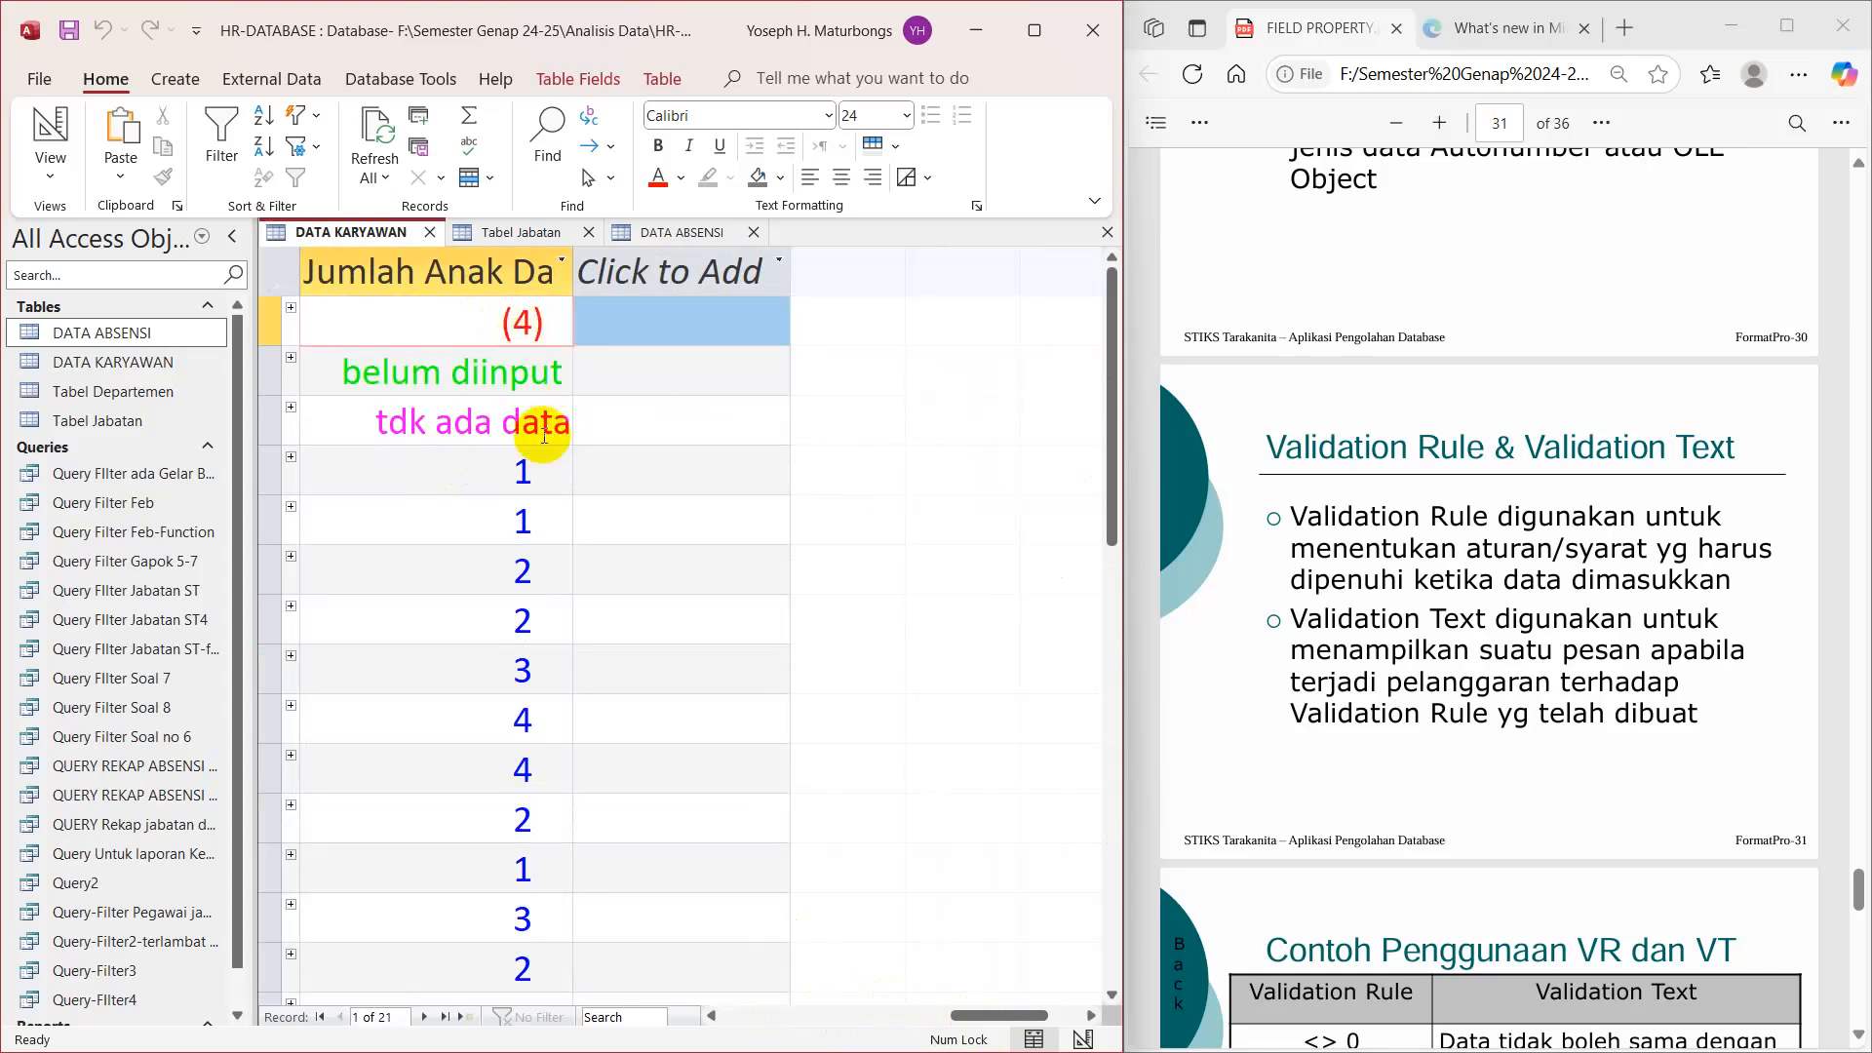
scroll(544, 436, "down", 4)
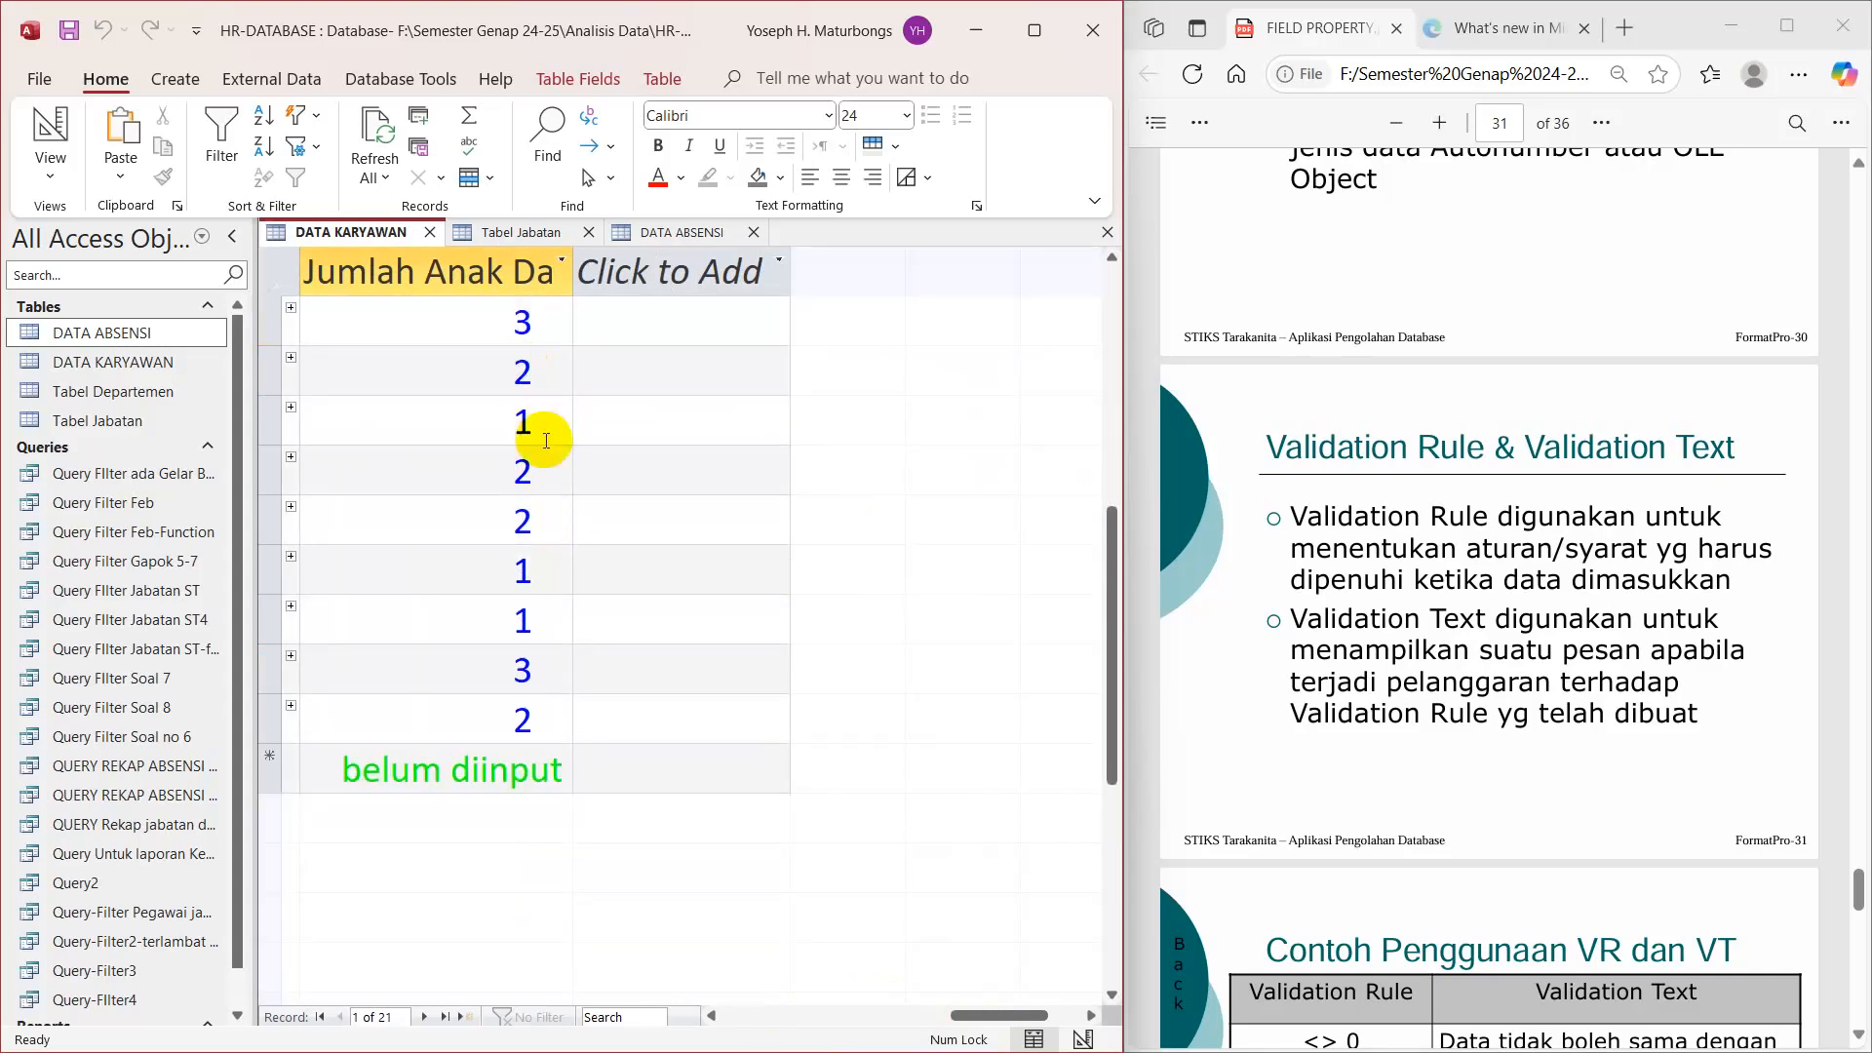
scroll(544, 430, "up", 5)
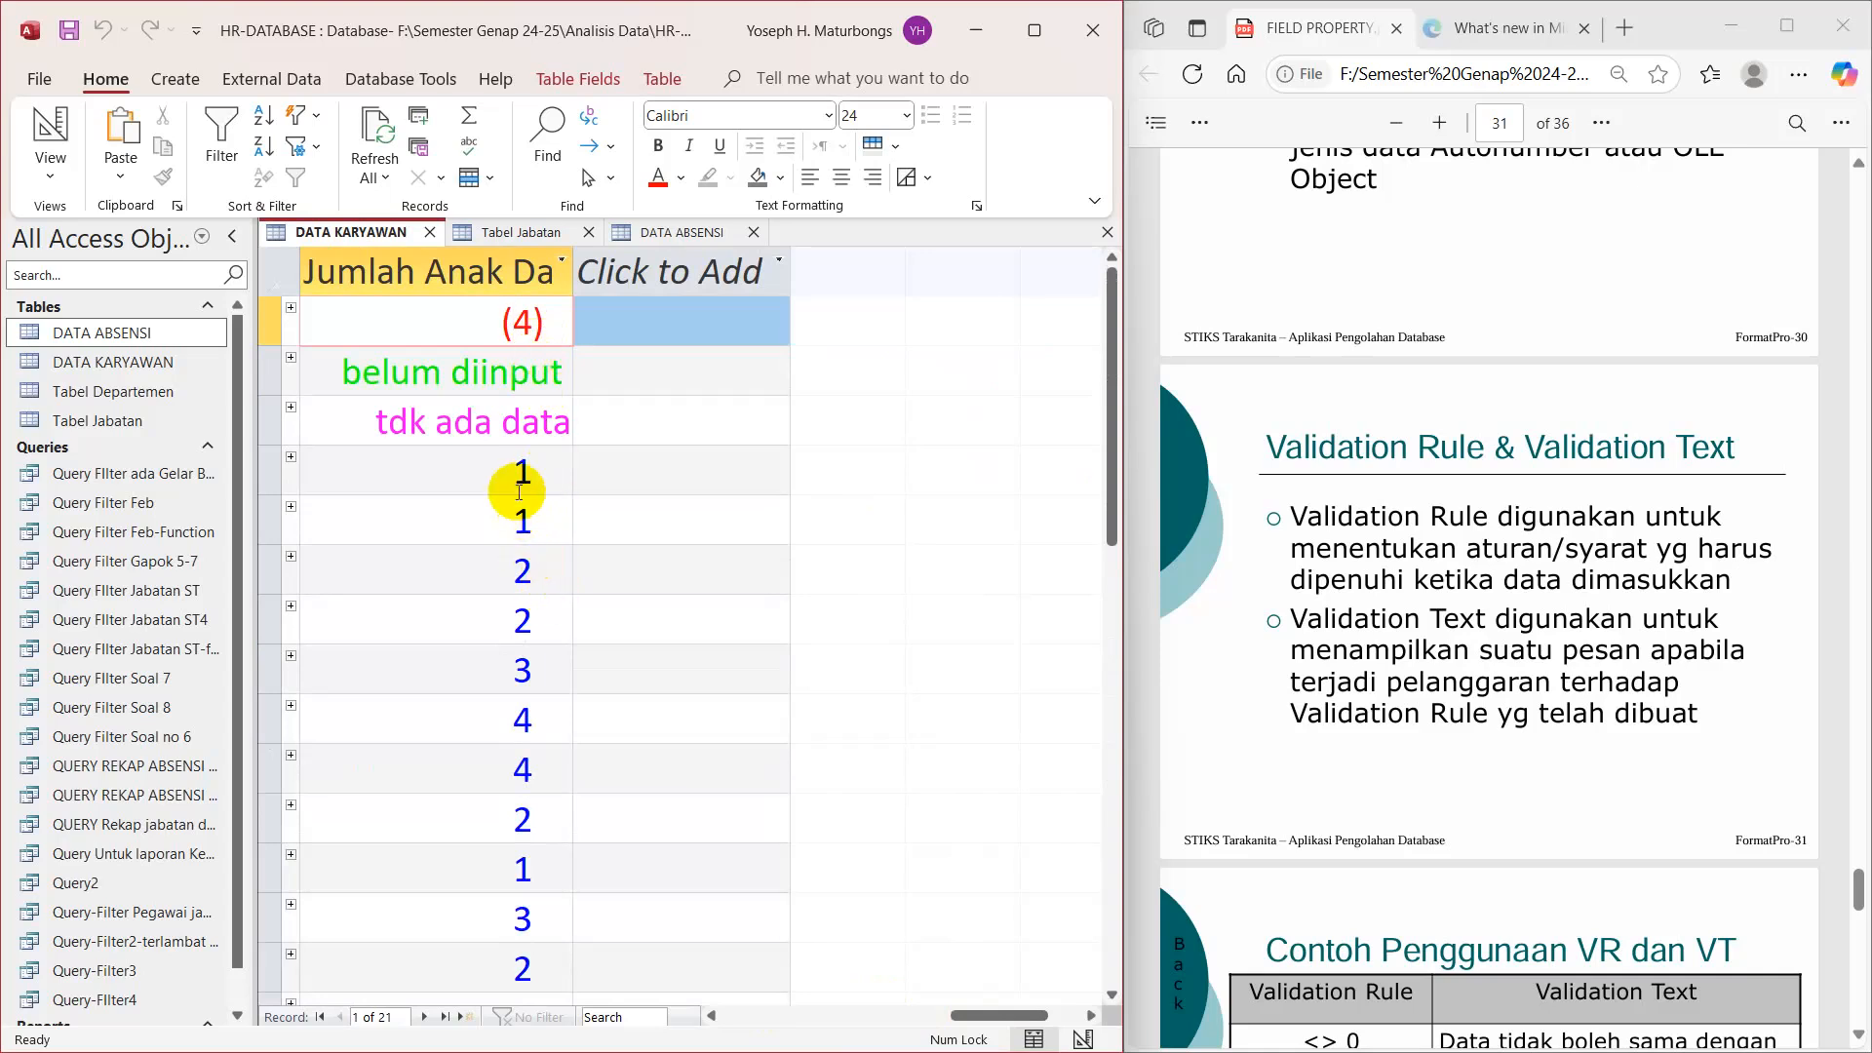
scroll(520, 488, "down", 3)
scroll(519, 478, "up", 3)
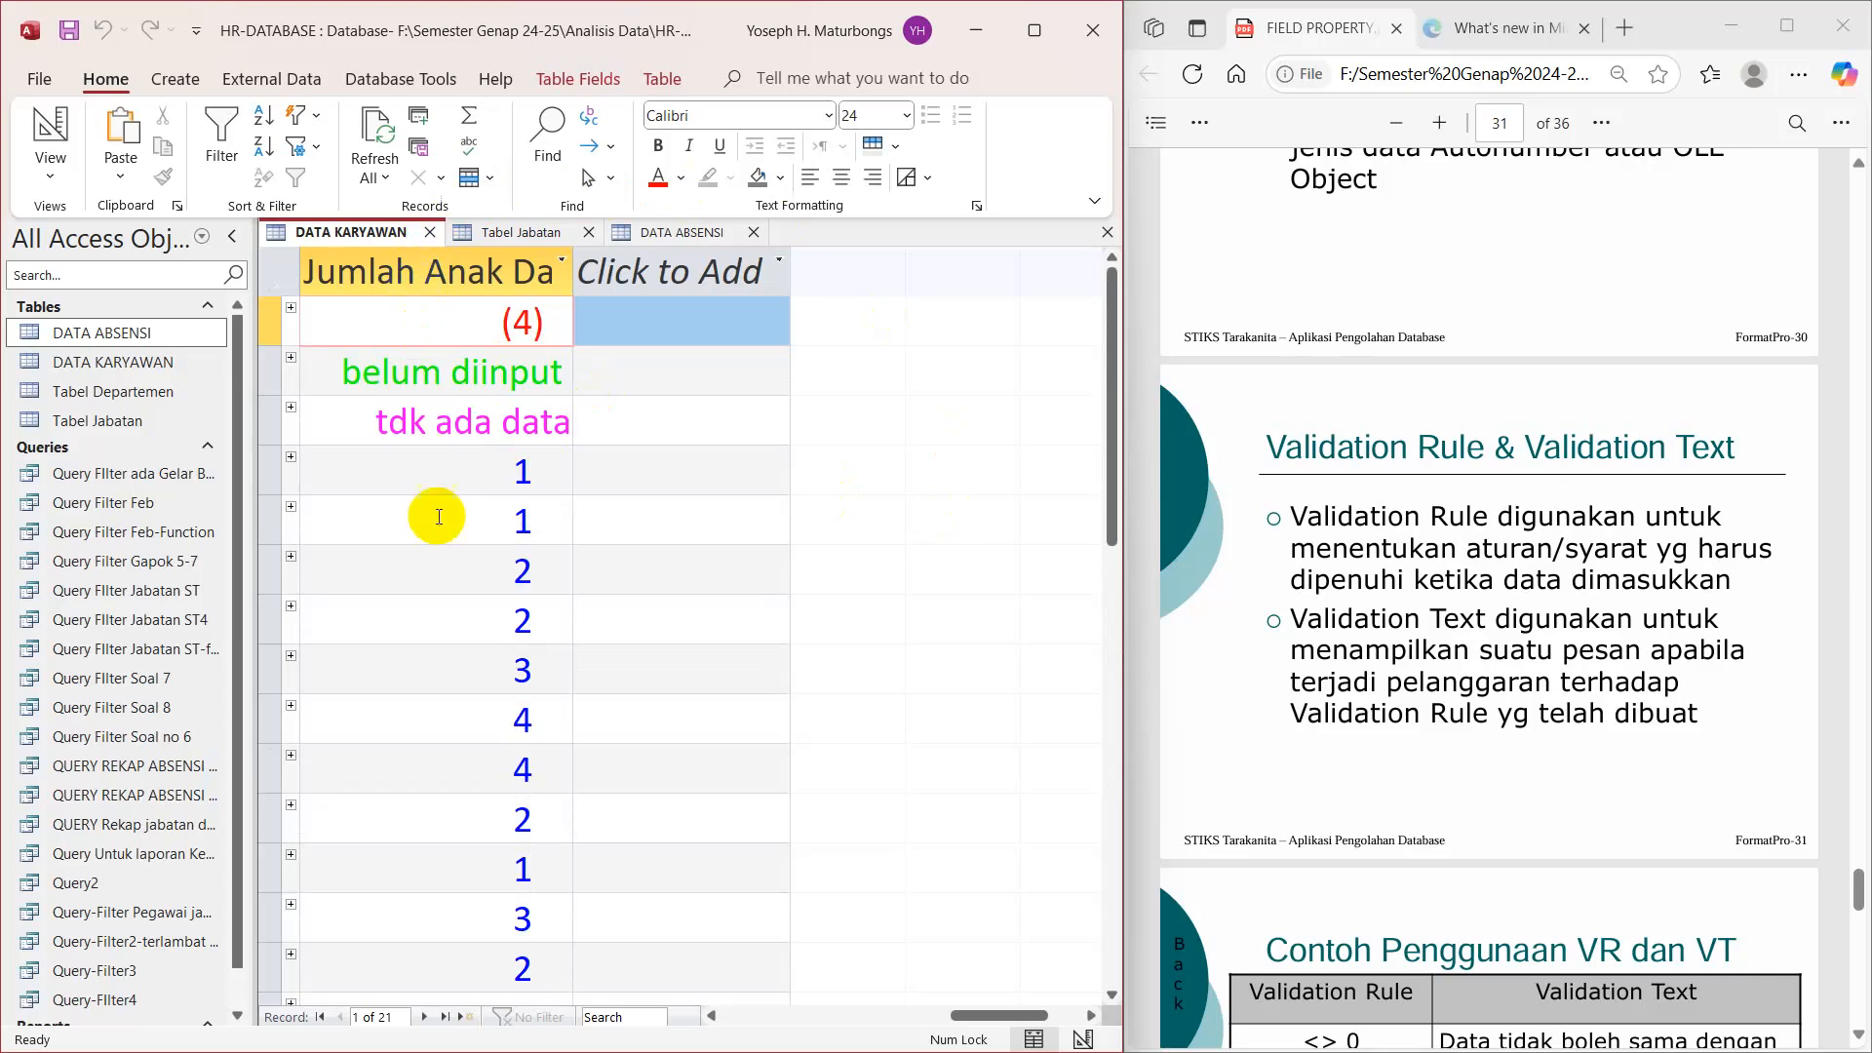
scroll(469, 508, "down", 1)
scroll(469, 508, "down", 5)
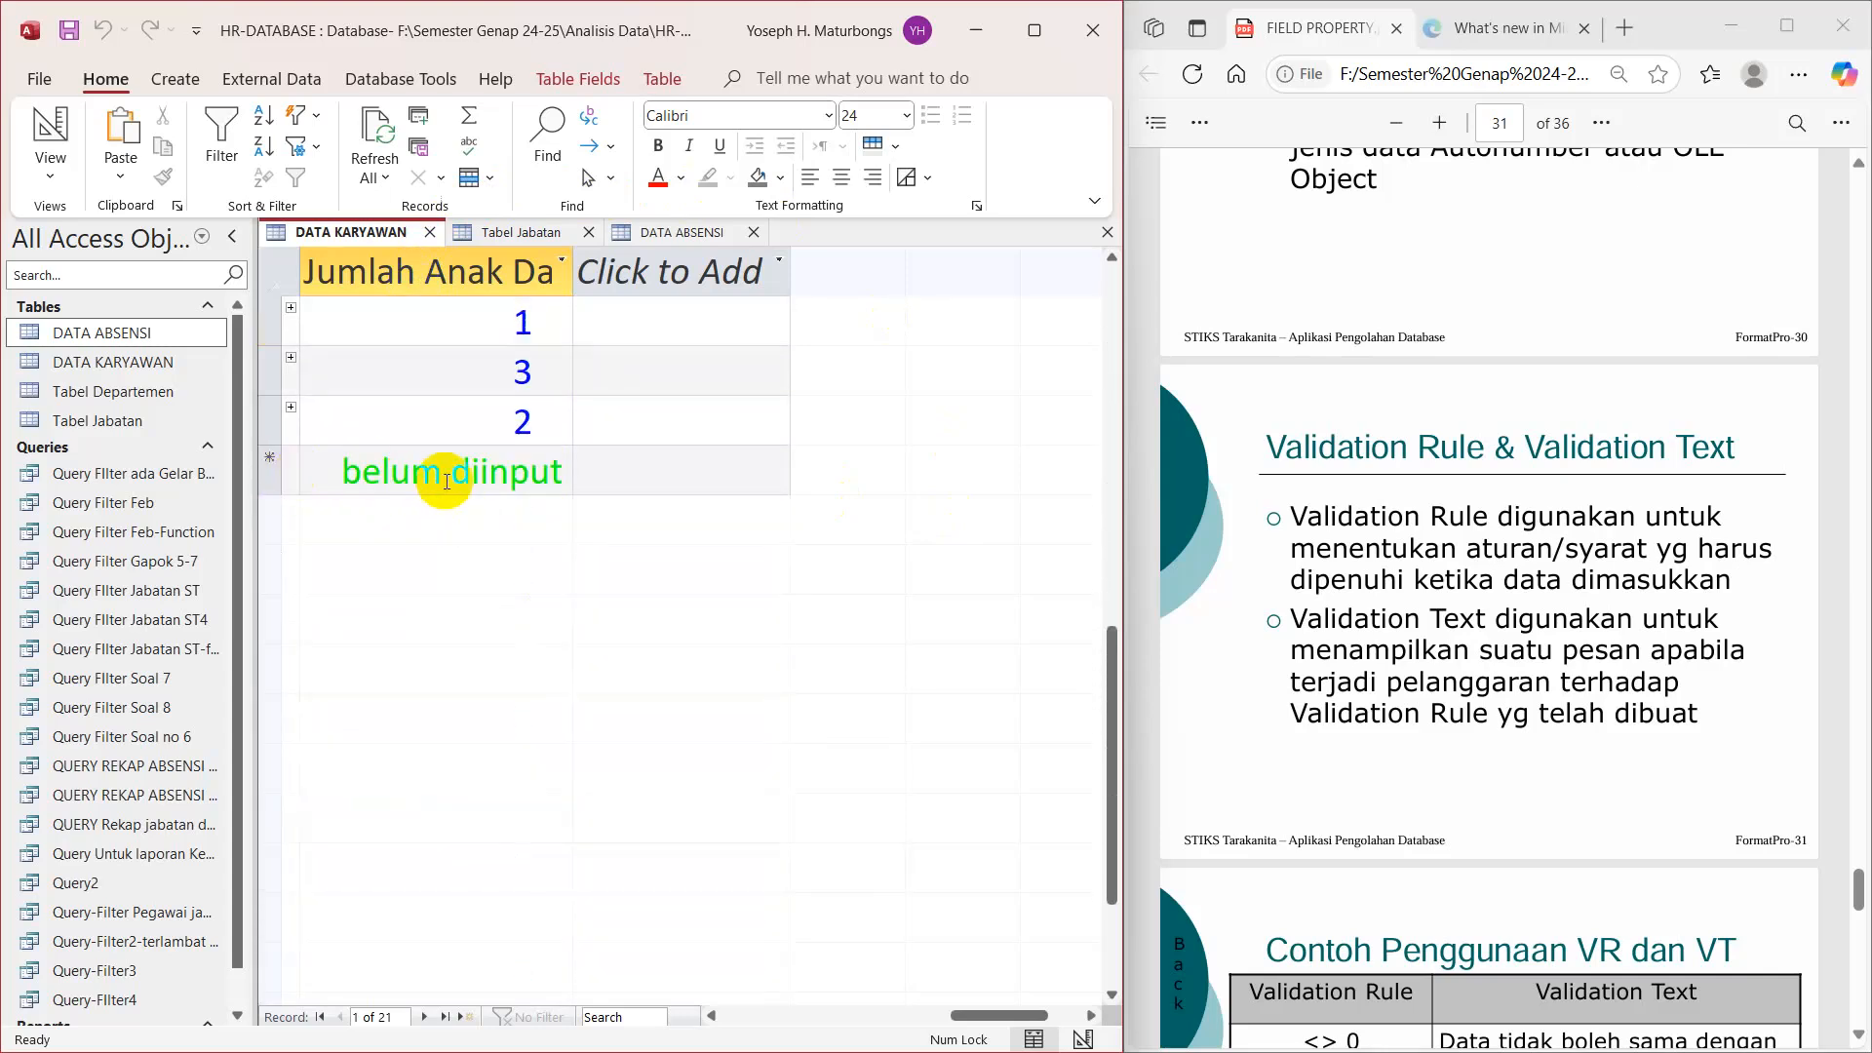
left_click(517, 473)
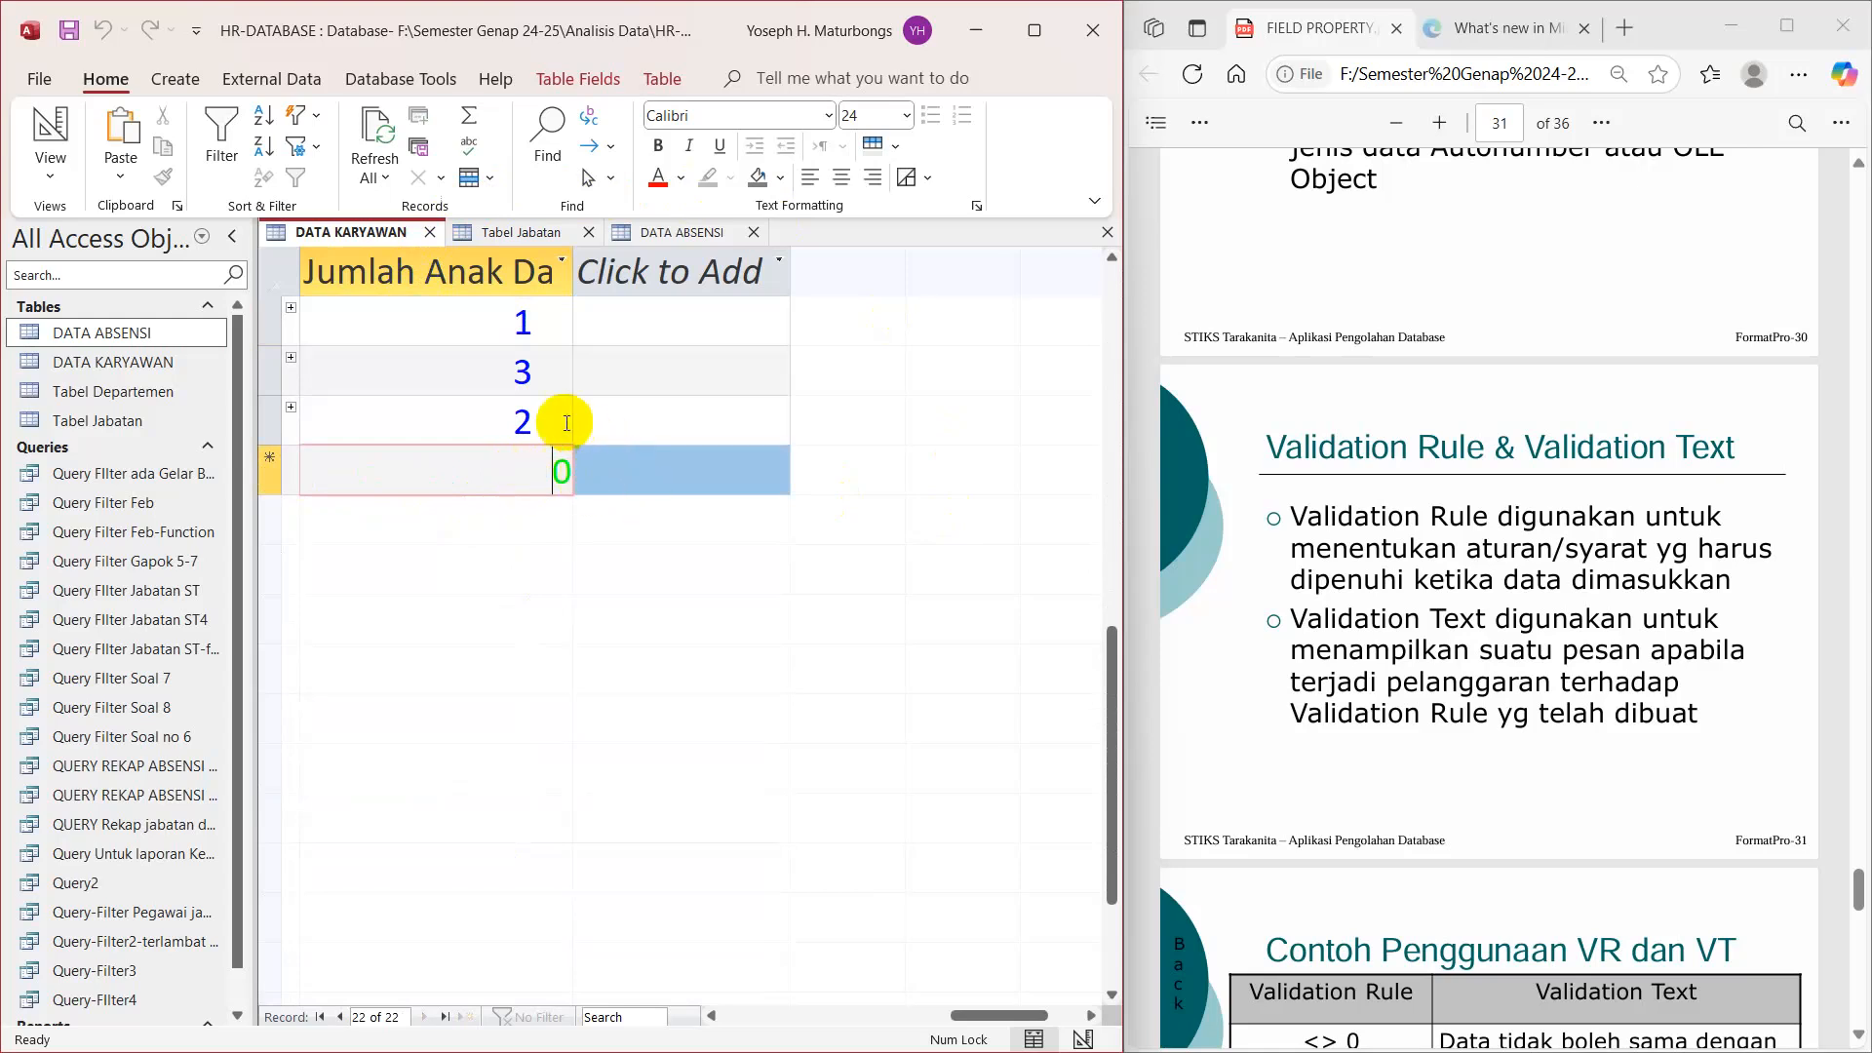
Step: Change the Jumlah Anak value of the last employee record to 5
left_click(516, 422)
left_click_drag(513, 421, 534, 421)
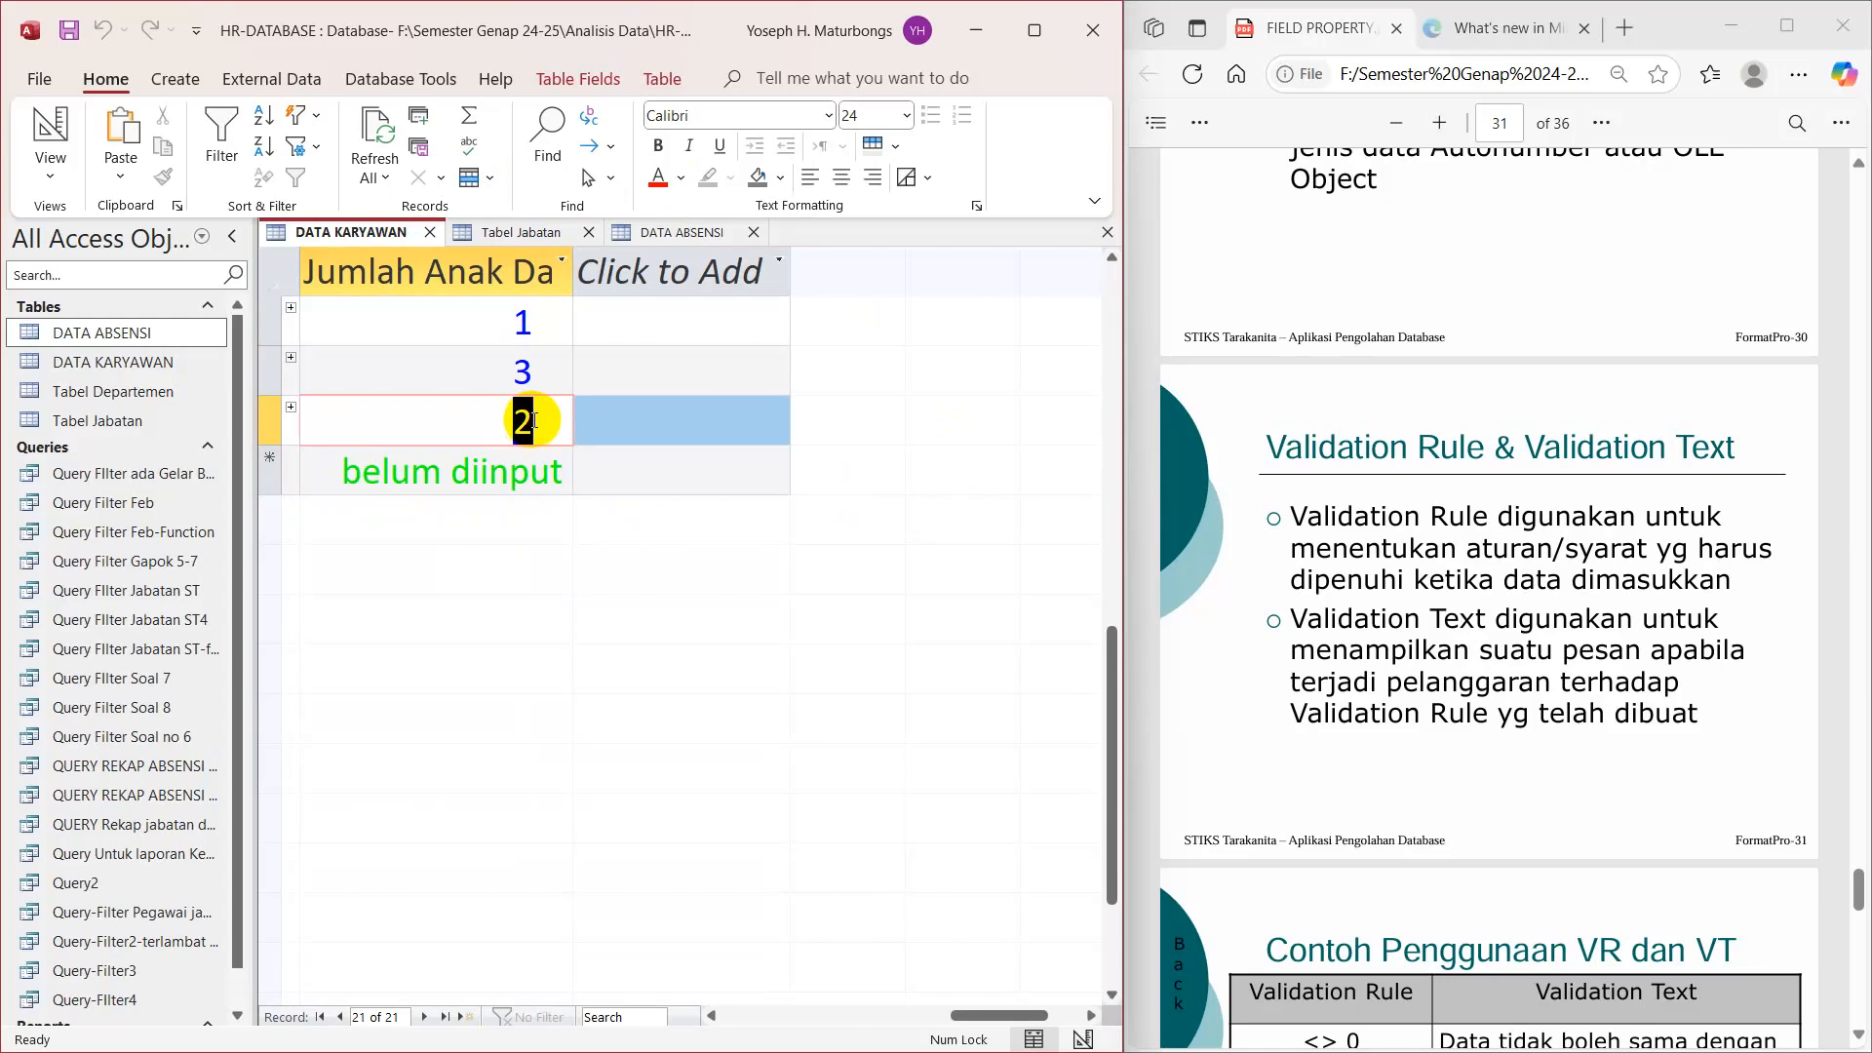
type("5")
key("Return")
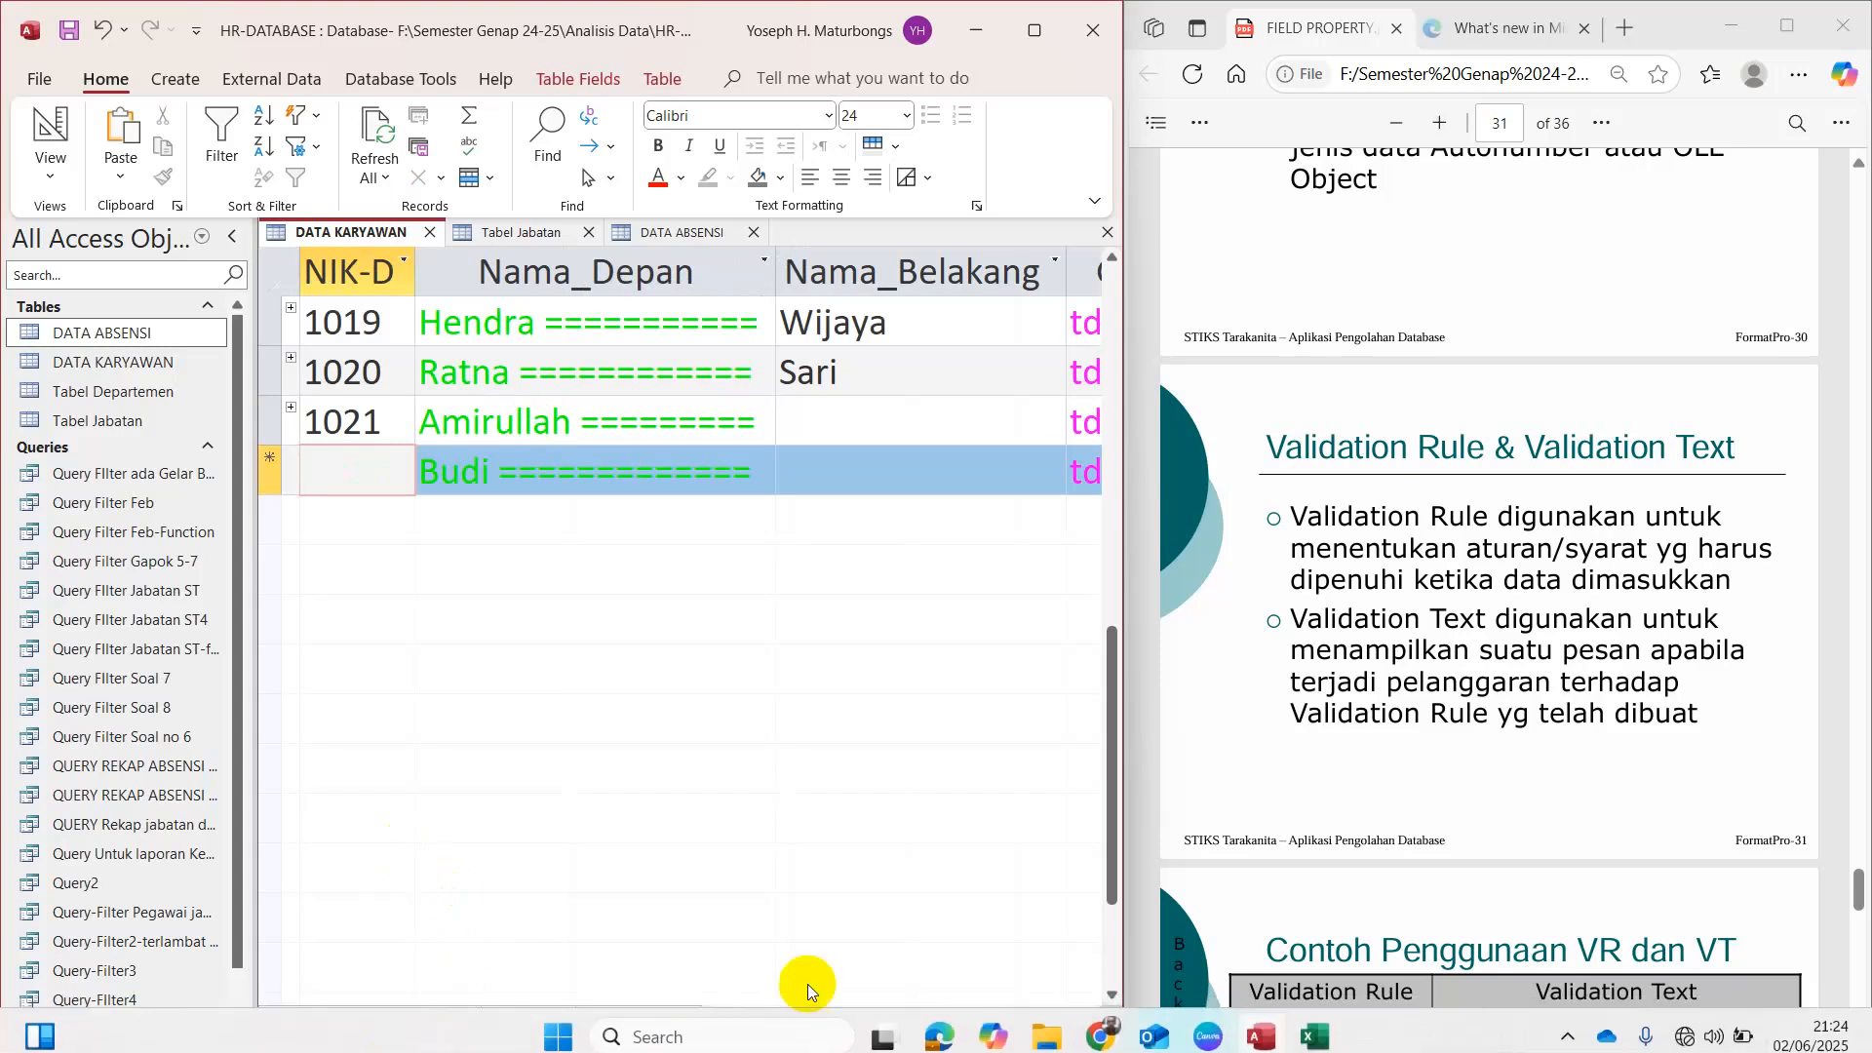
Step: Set Jumlah Anak in the last employee record to 100 and commit the record
left_click_drag(790, 1019, 1005, 1016)
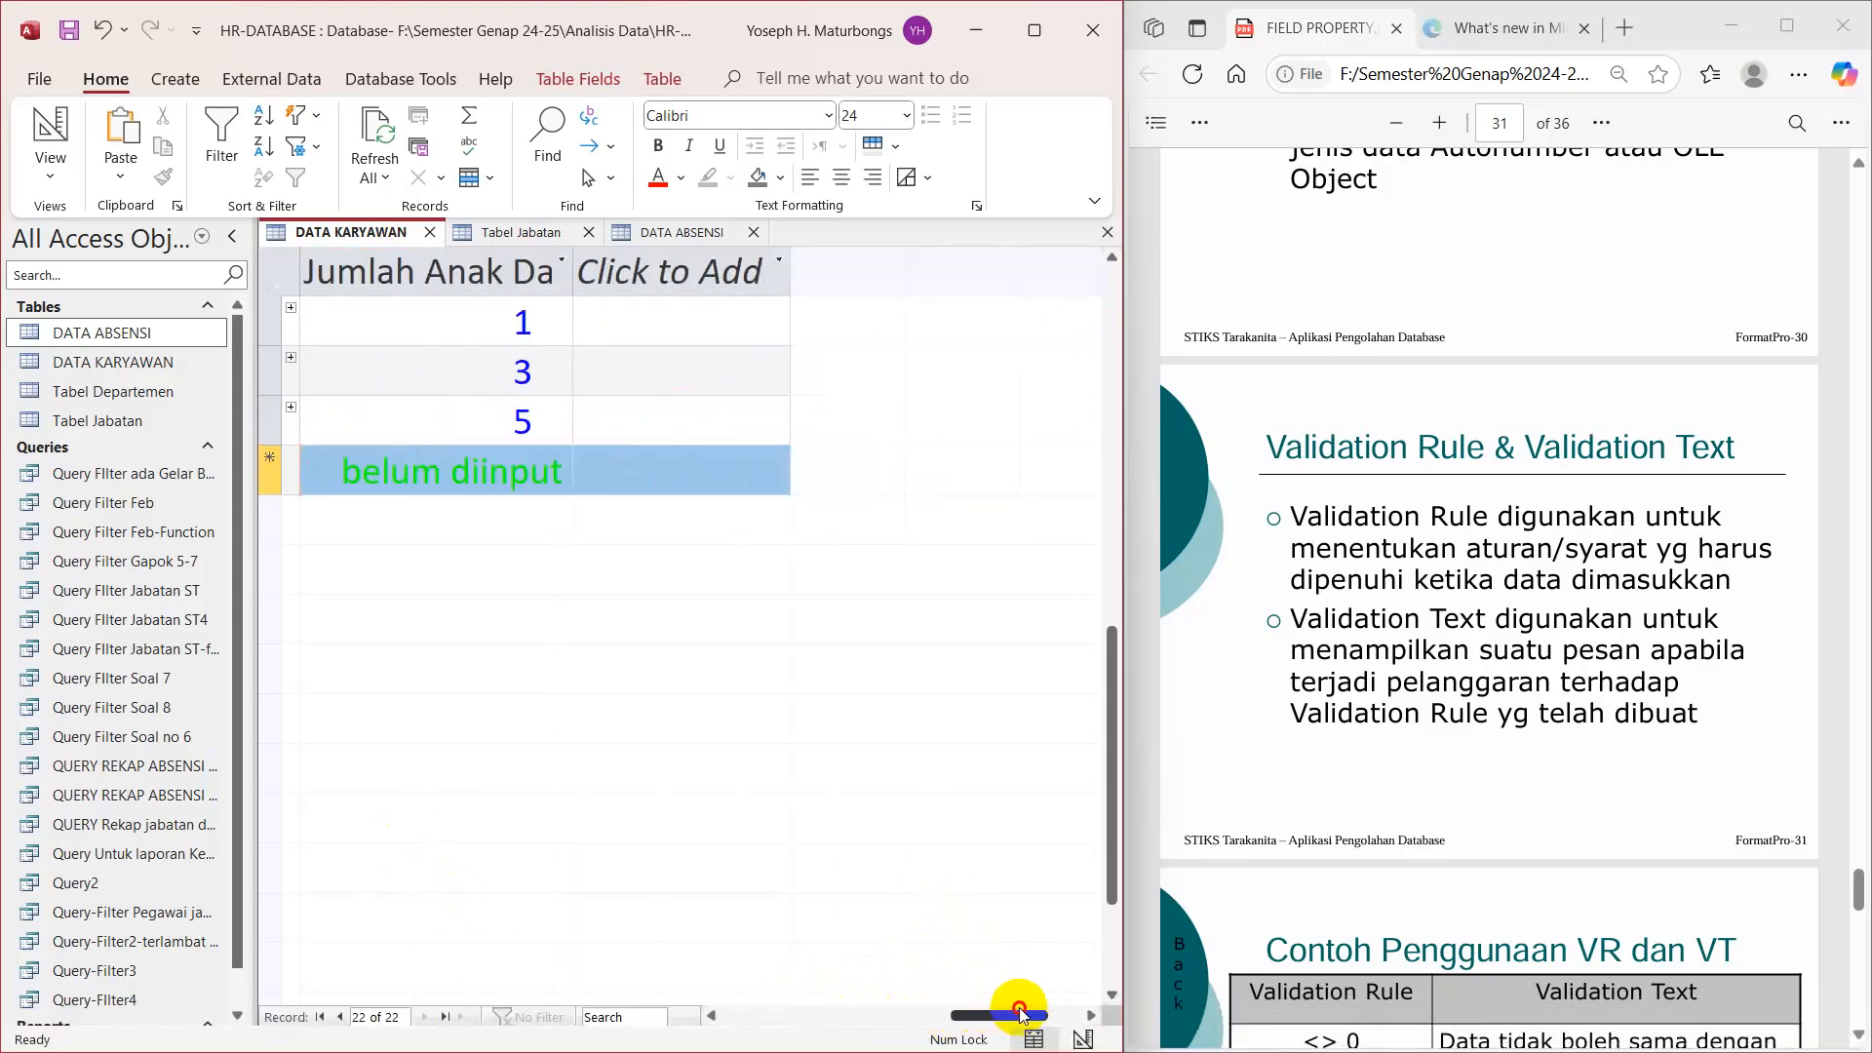
left_click(515, 424)
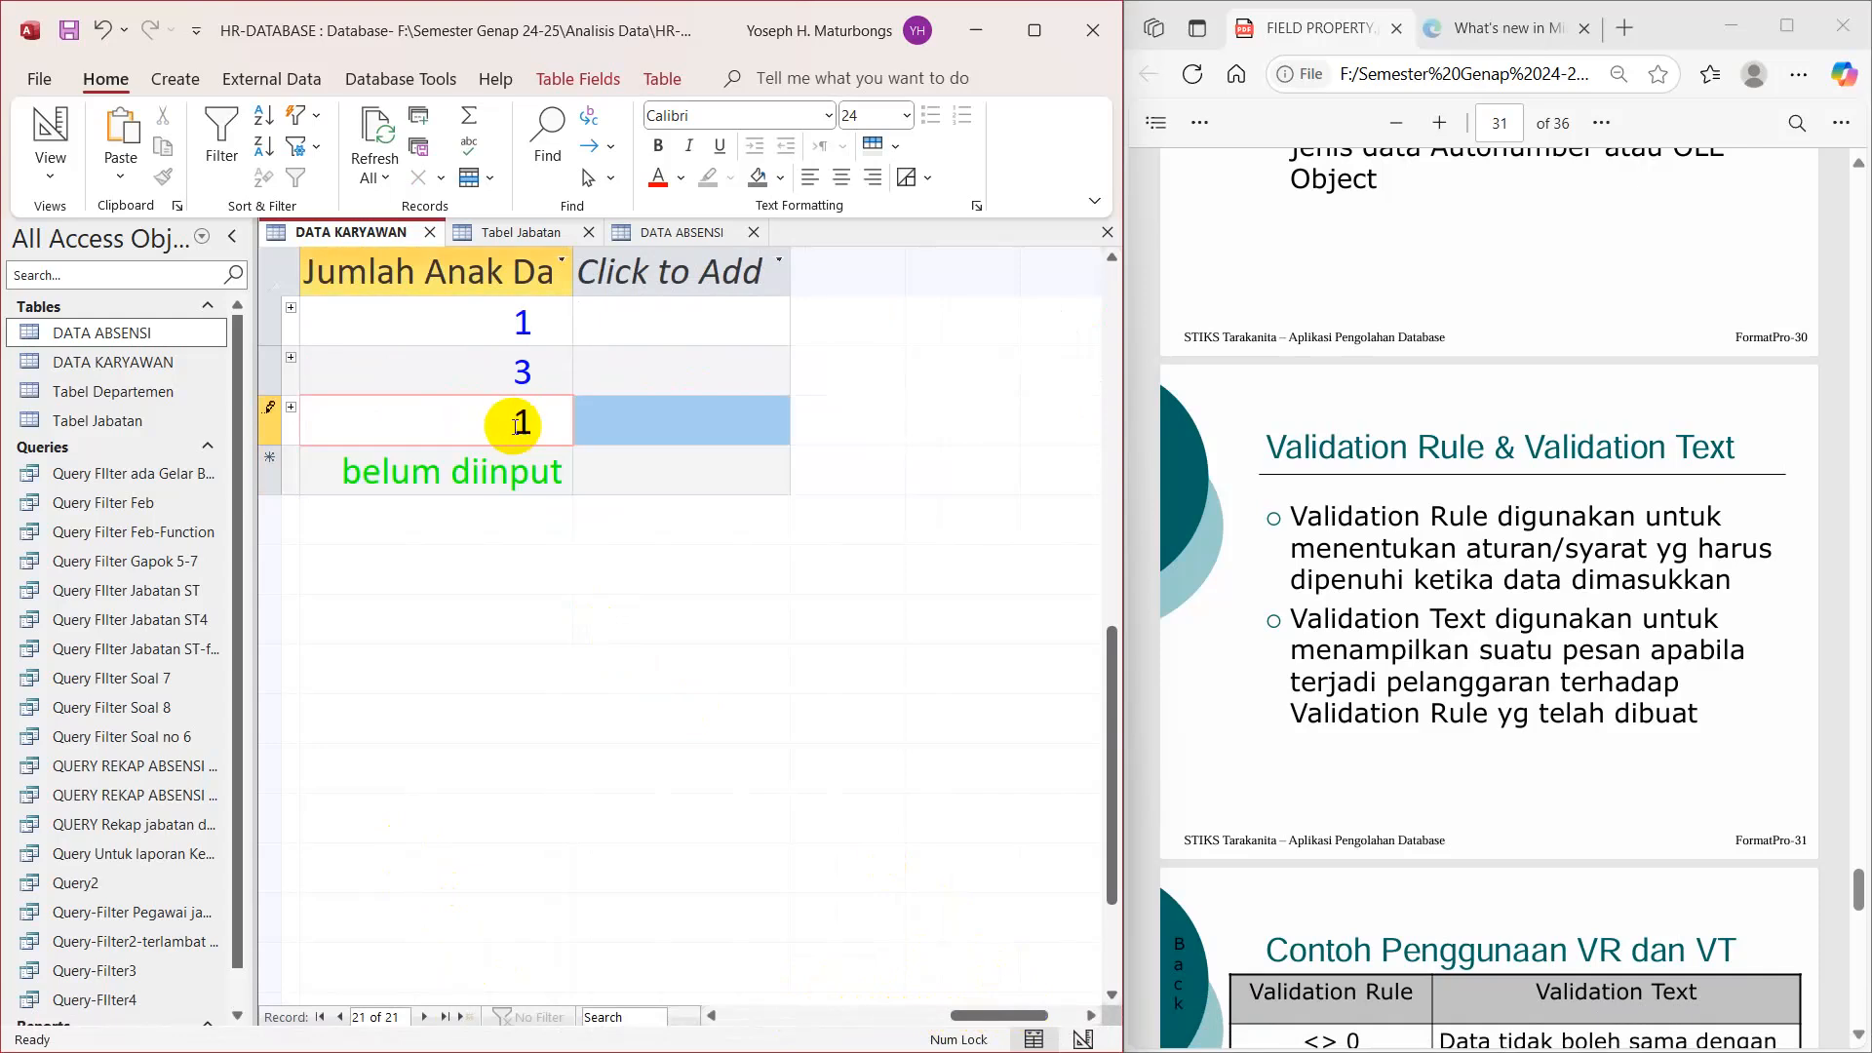
type("100")
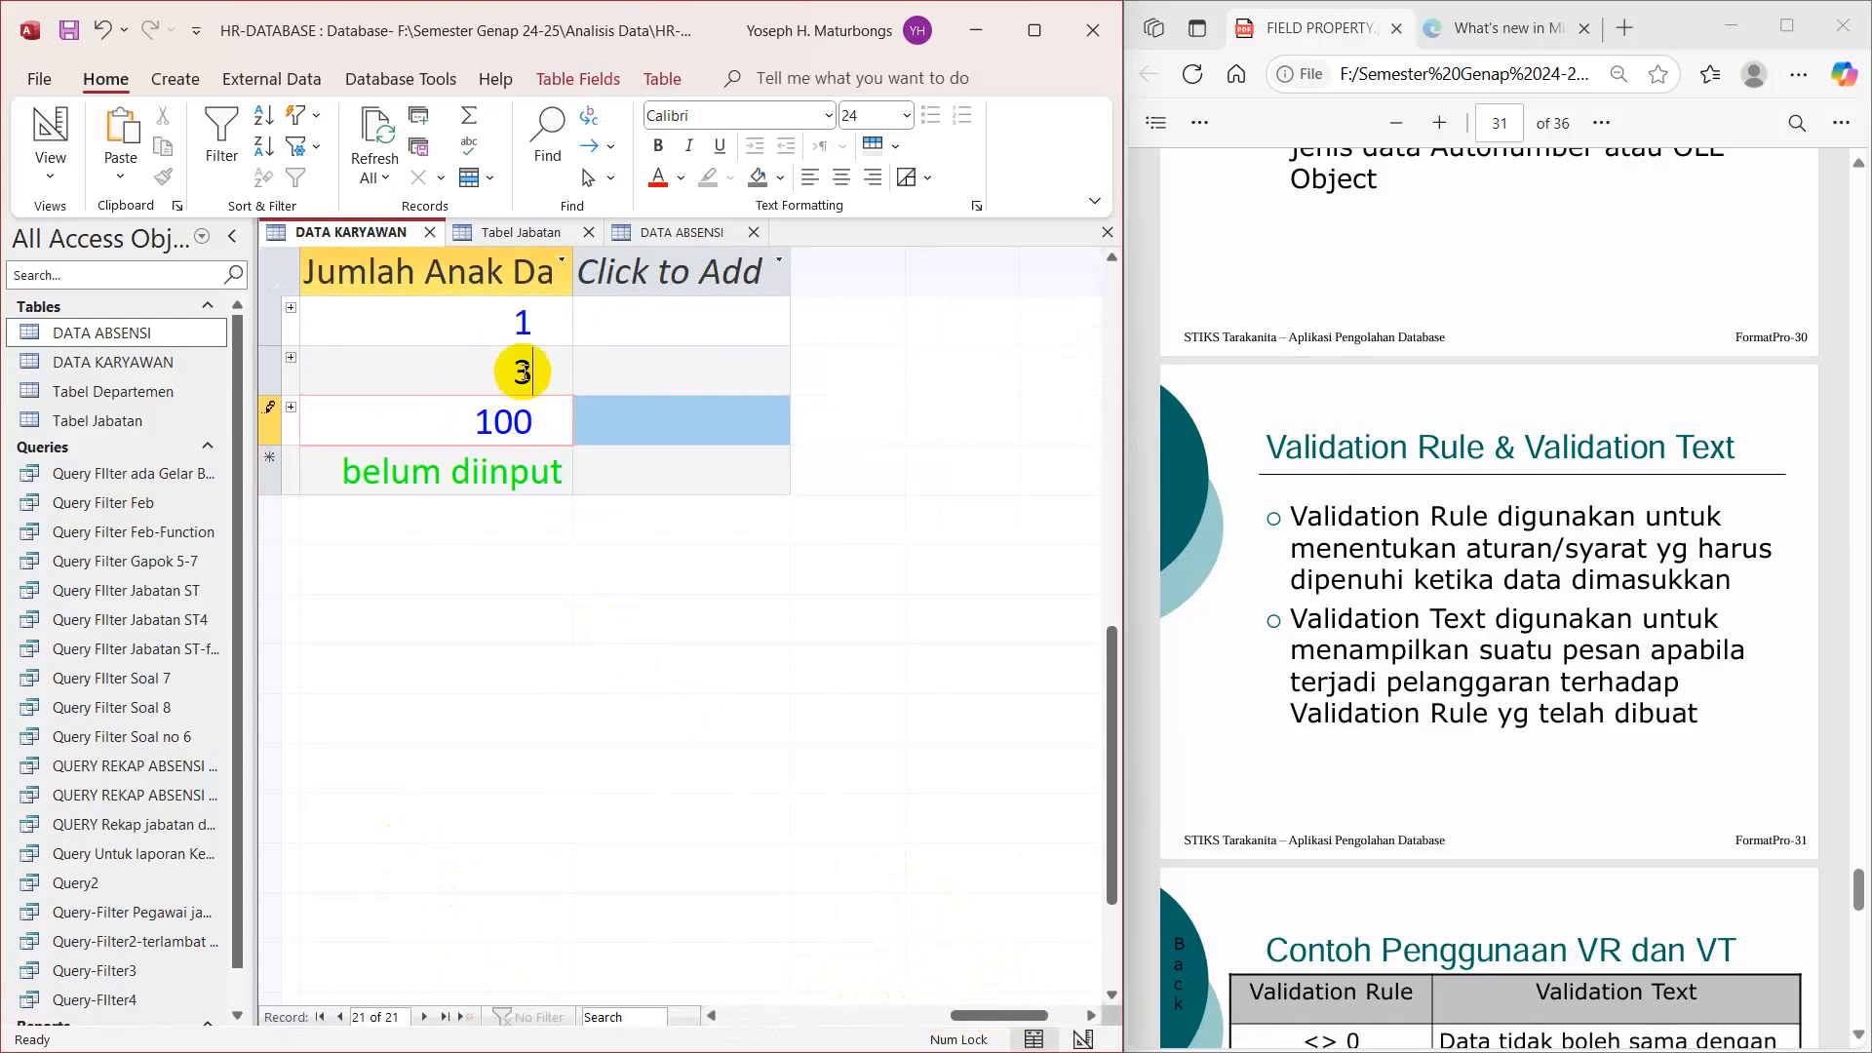
left_click(523, 368)
left_click(535, 421)
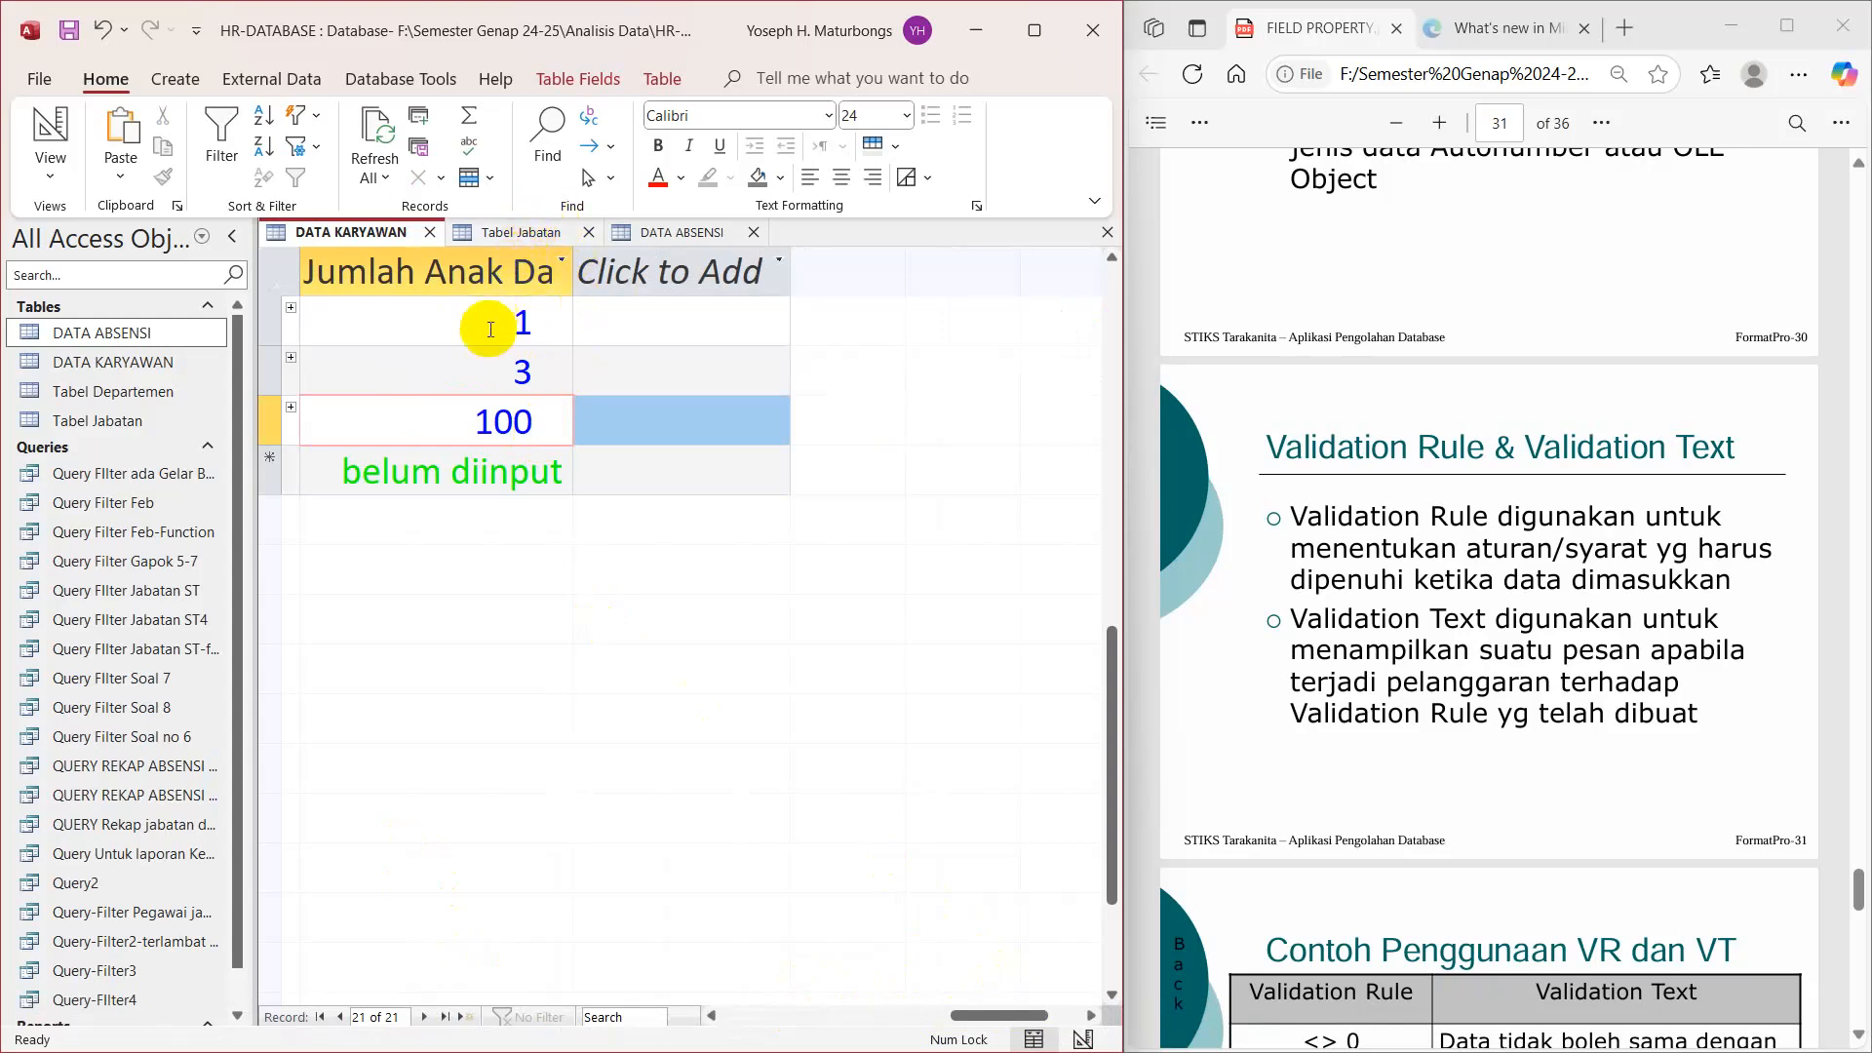
Step: Set Jumlah Anak in the last employee record to 2 and commit the record
left_click_drag(456, 425, 549, 424)
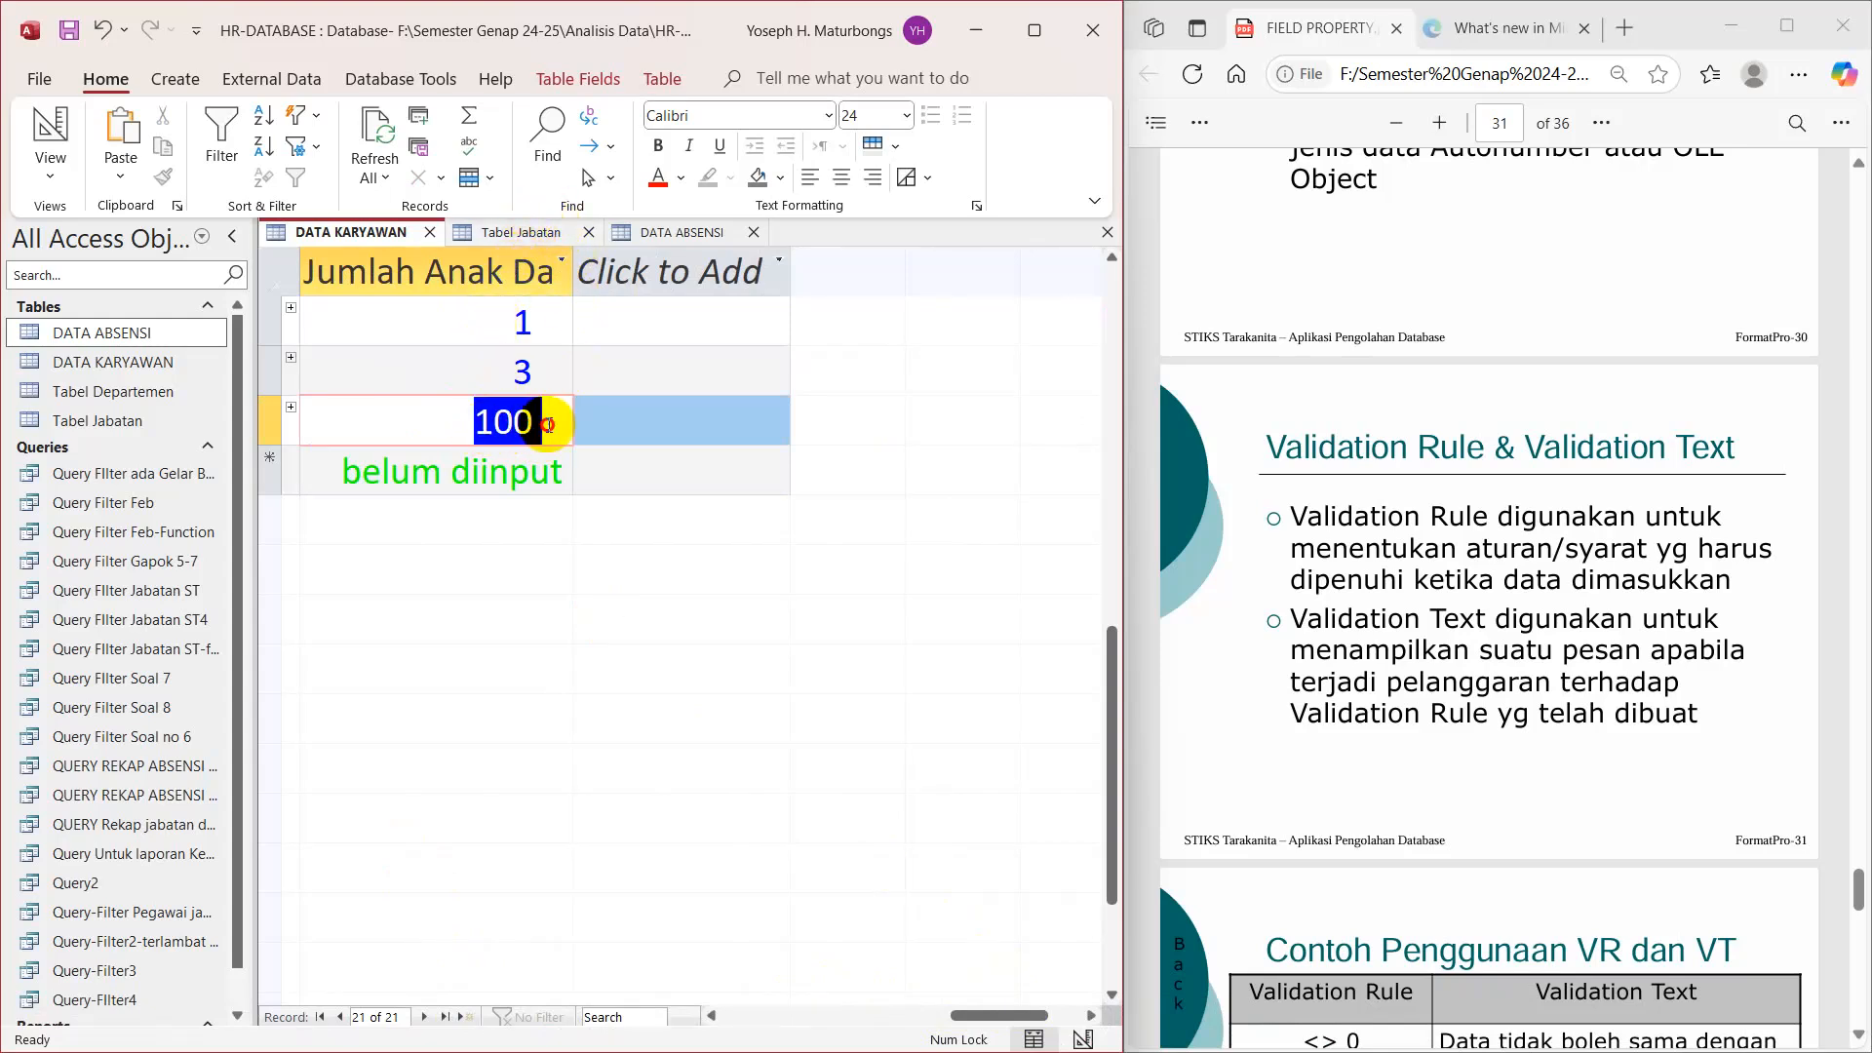
type("2")
left_click(529, 371)
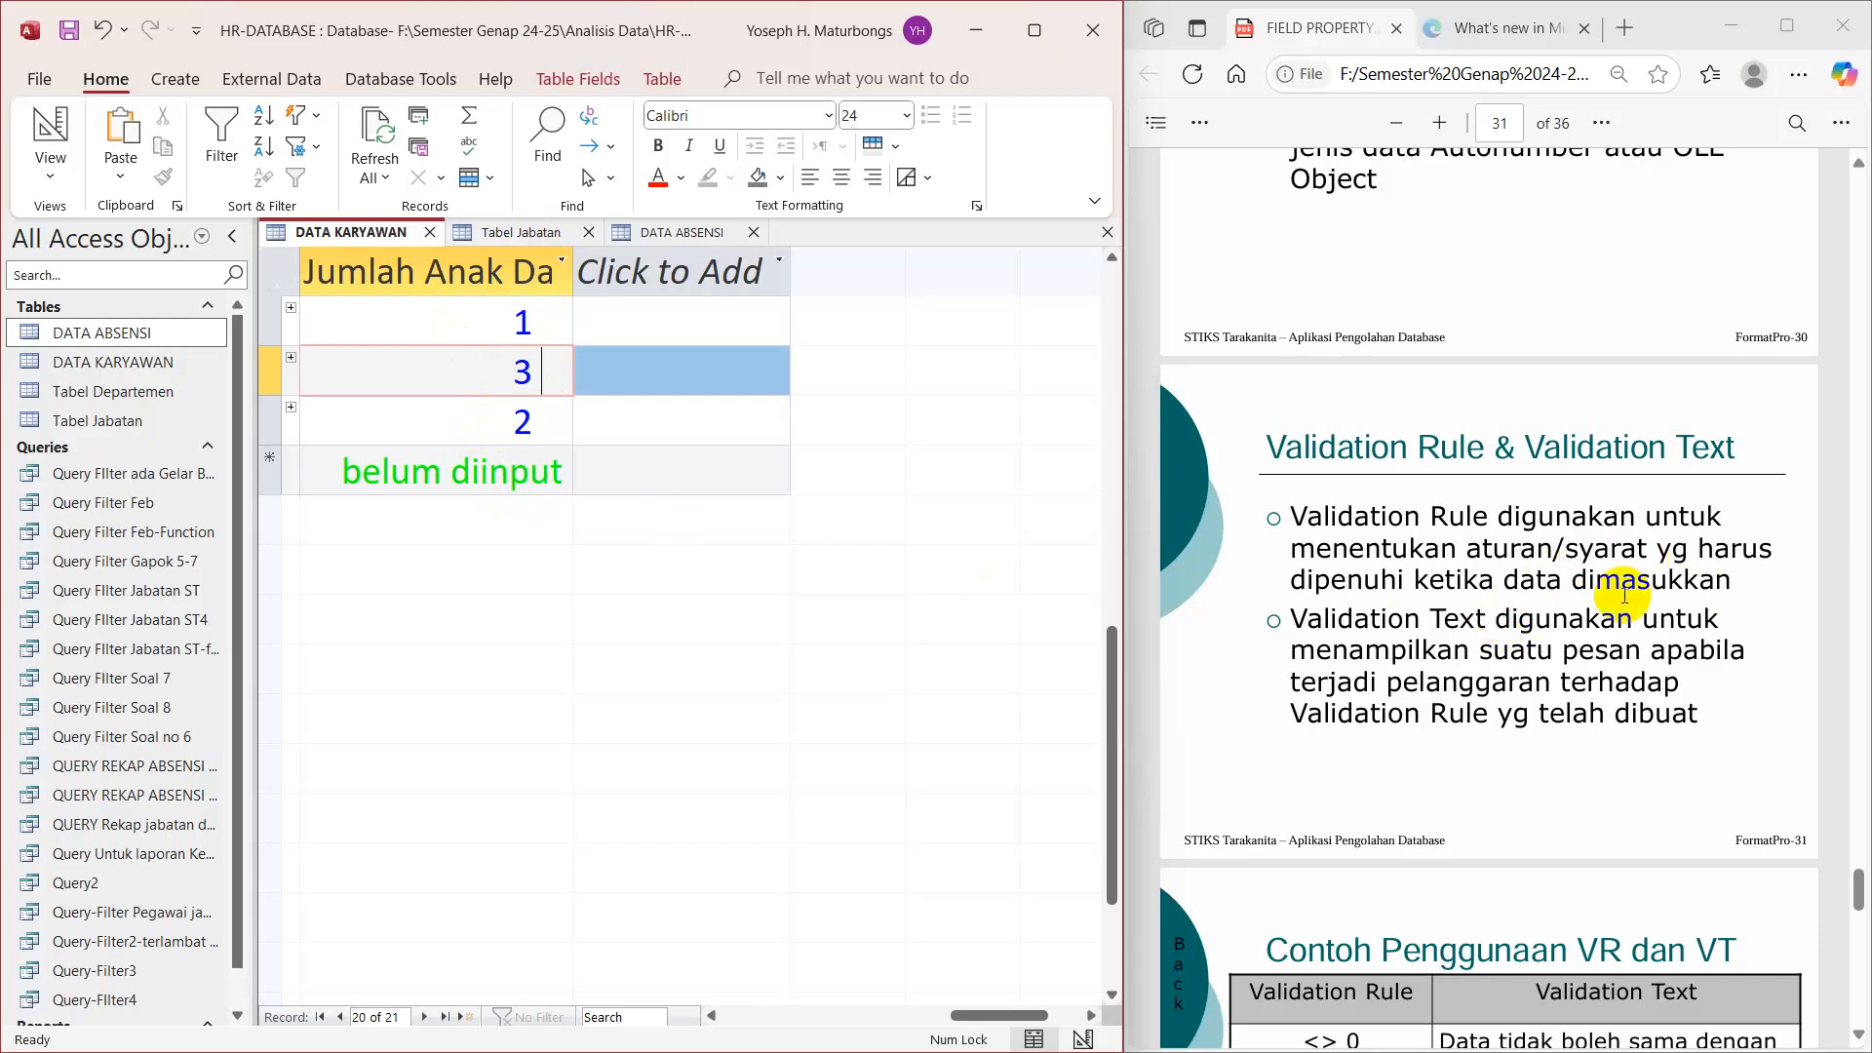
Step: Bring up the slide of Validation Rule and Validation Text examples and highlight the <> operator in the first one
scroll(1654, 652, "down", 6)
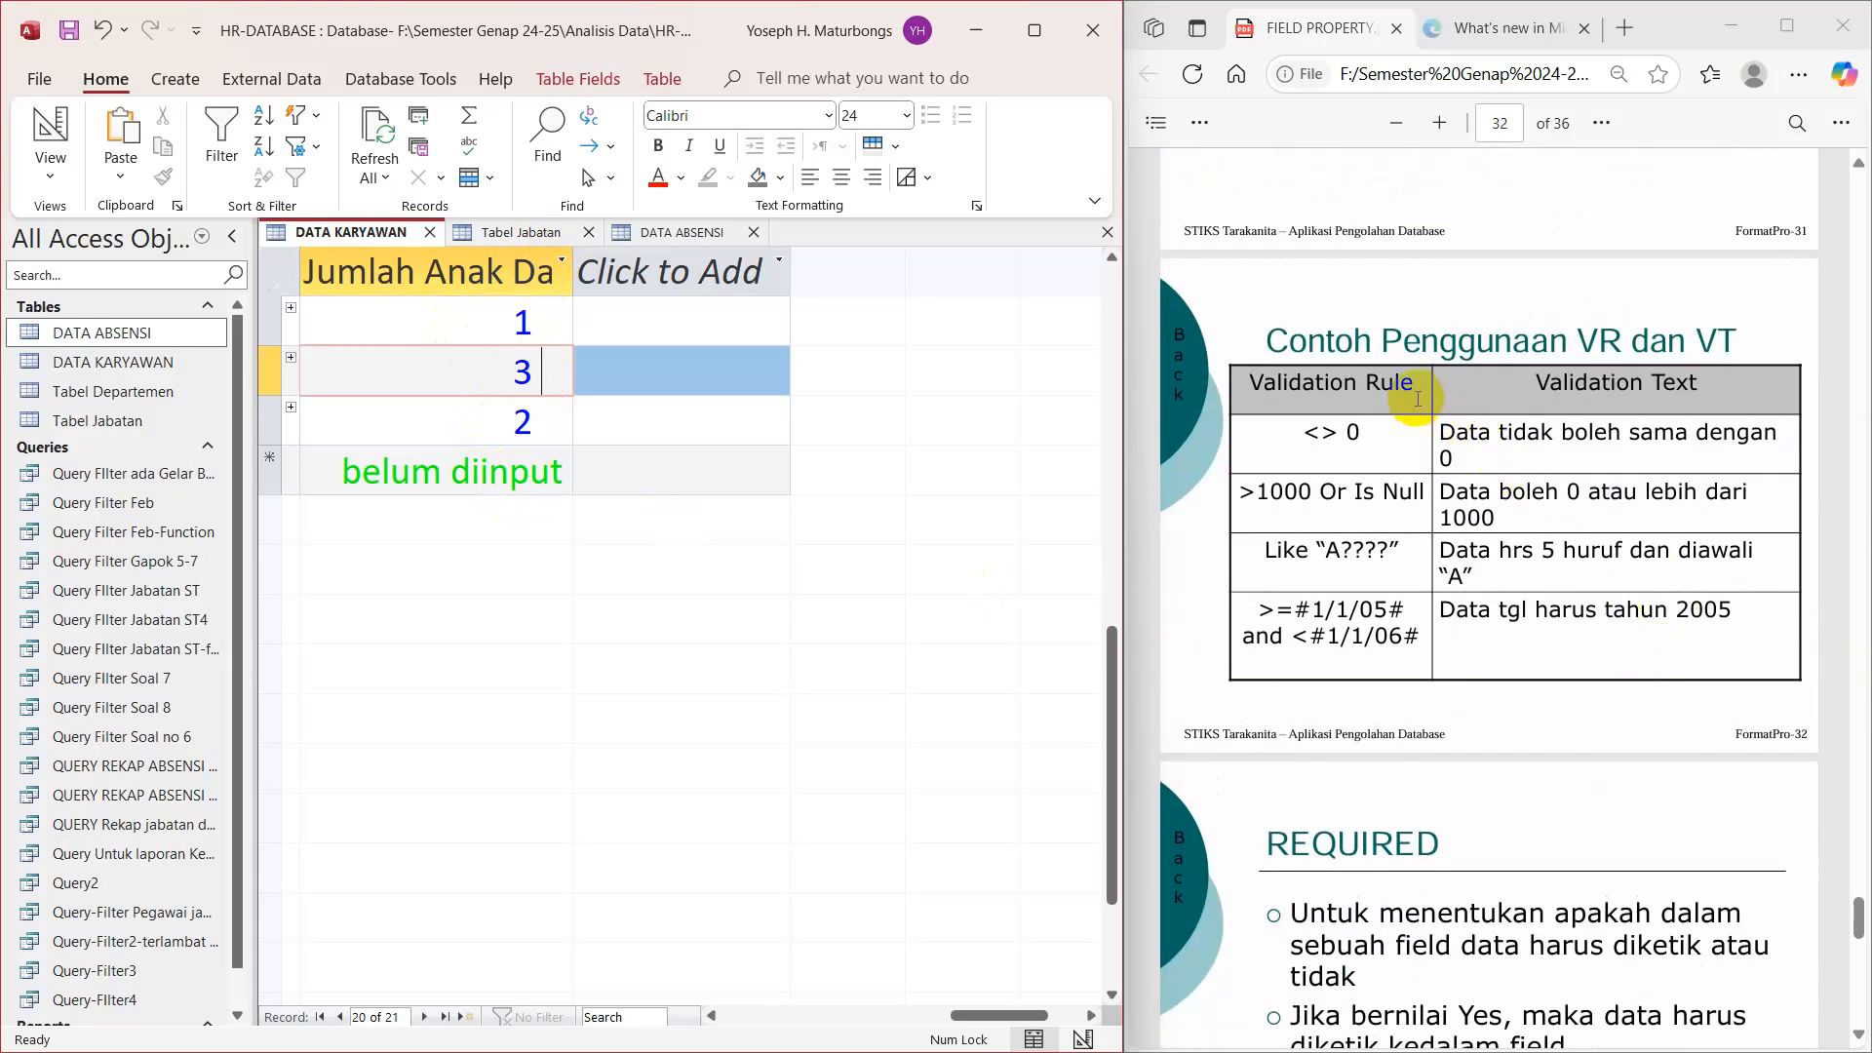
left_click_drag(1306, 436, 1338, 434)
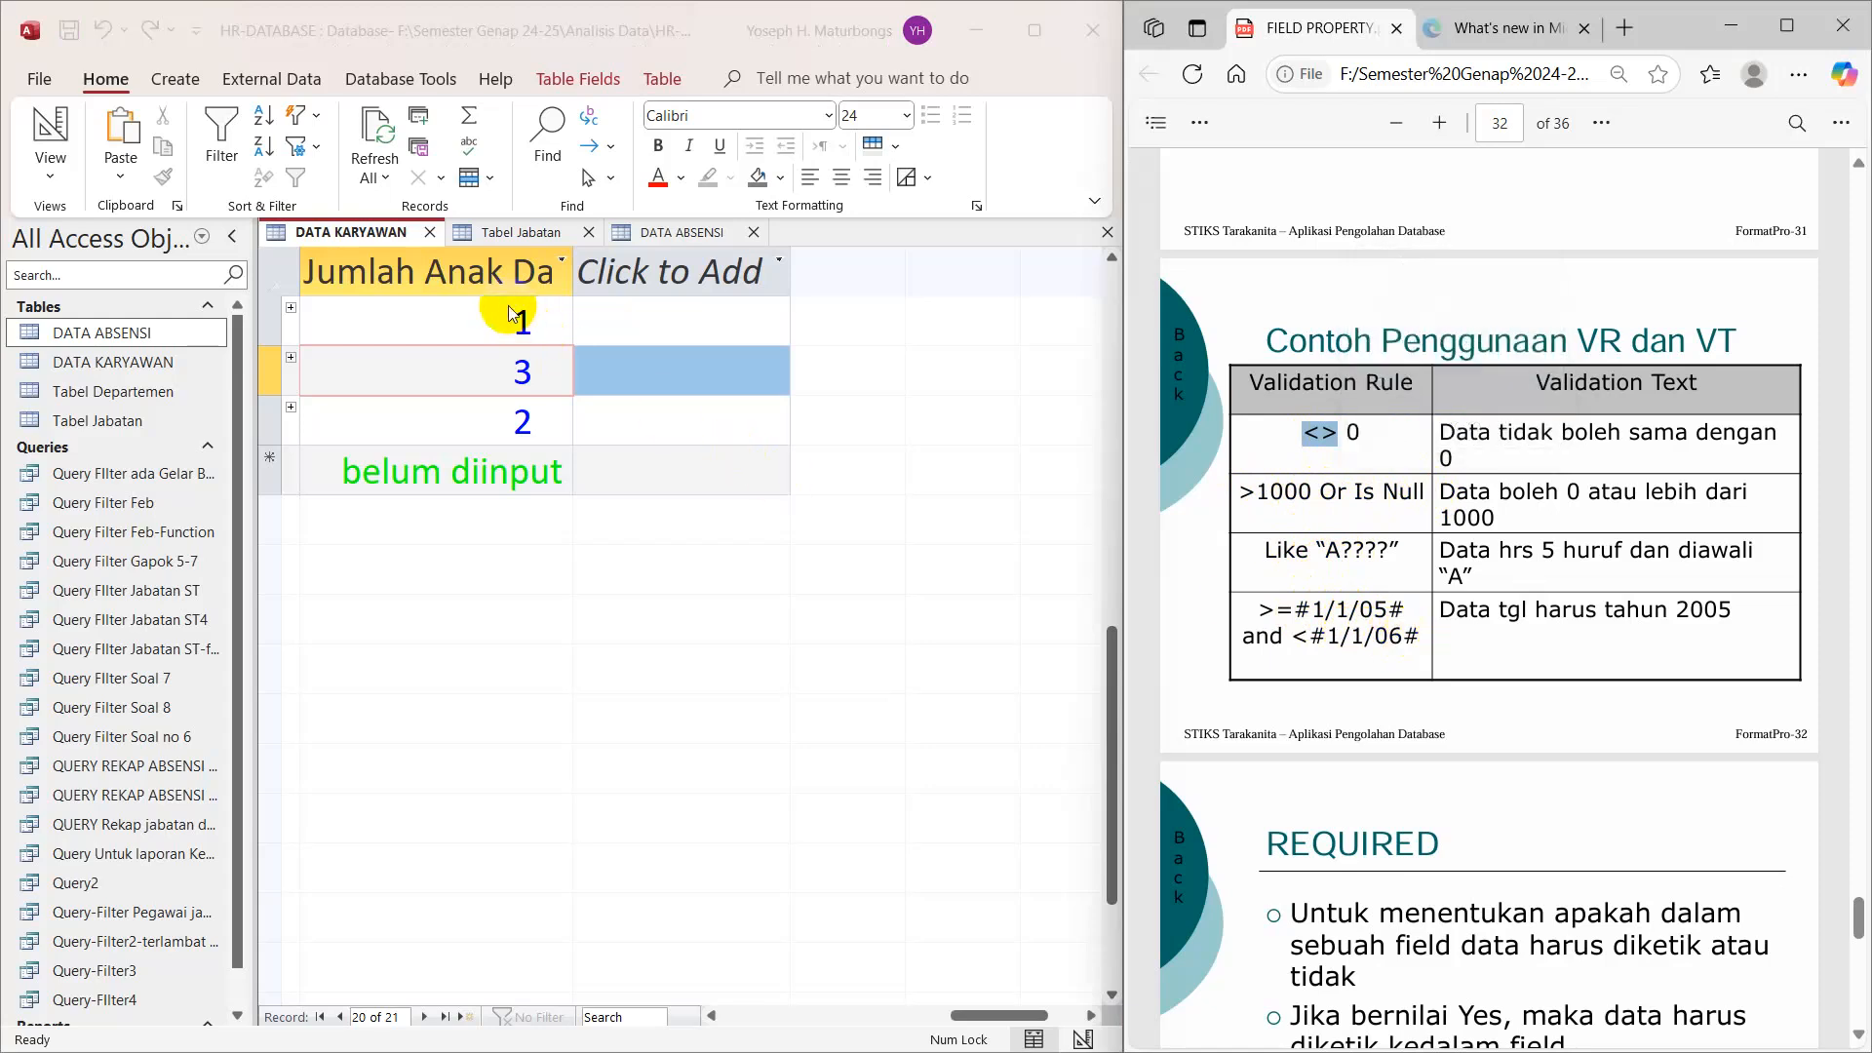
Step: Show DATA KARYAWAN in Design View and look through the properties of Jumlah Anak, Gelar_Blk, Gelar_Dpn, Nama_Belakang and NIK-DK
right_click(395, 232)
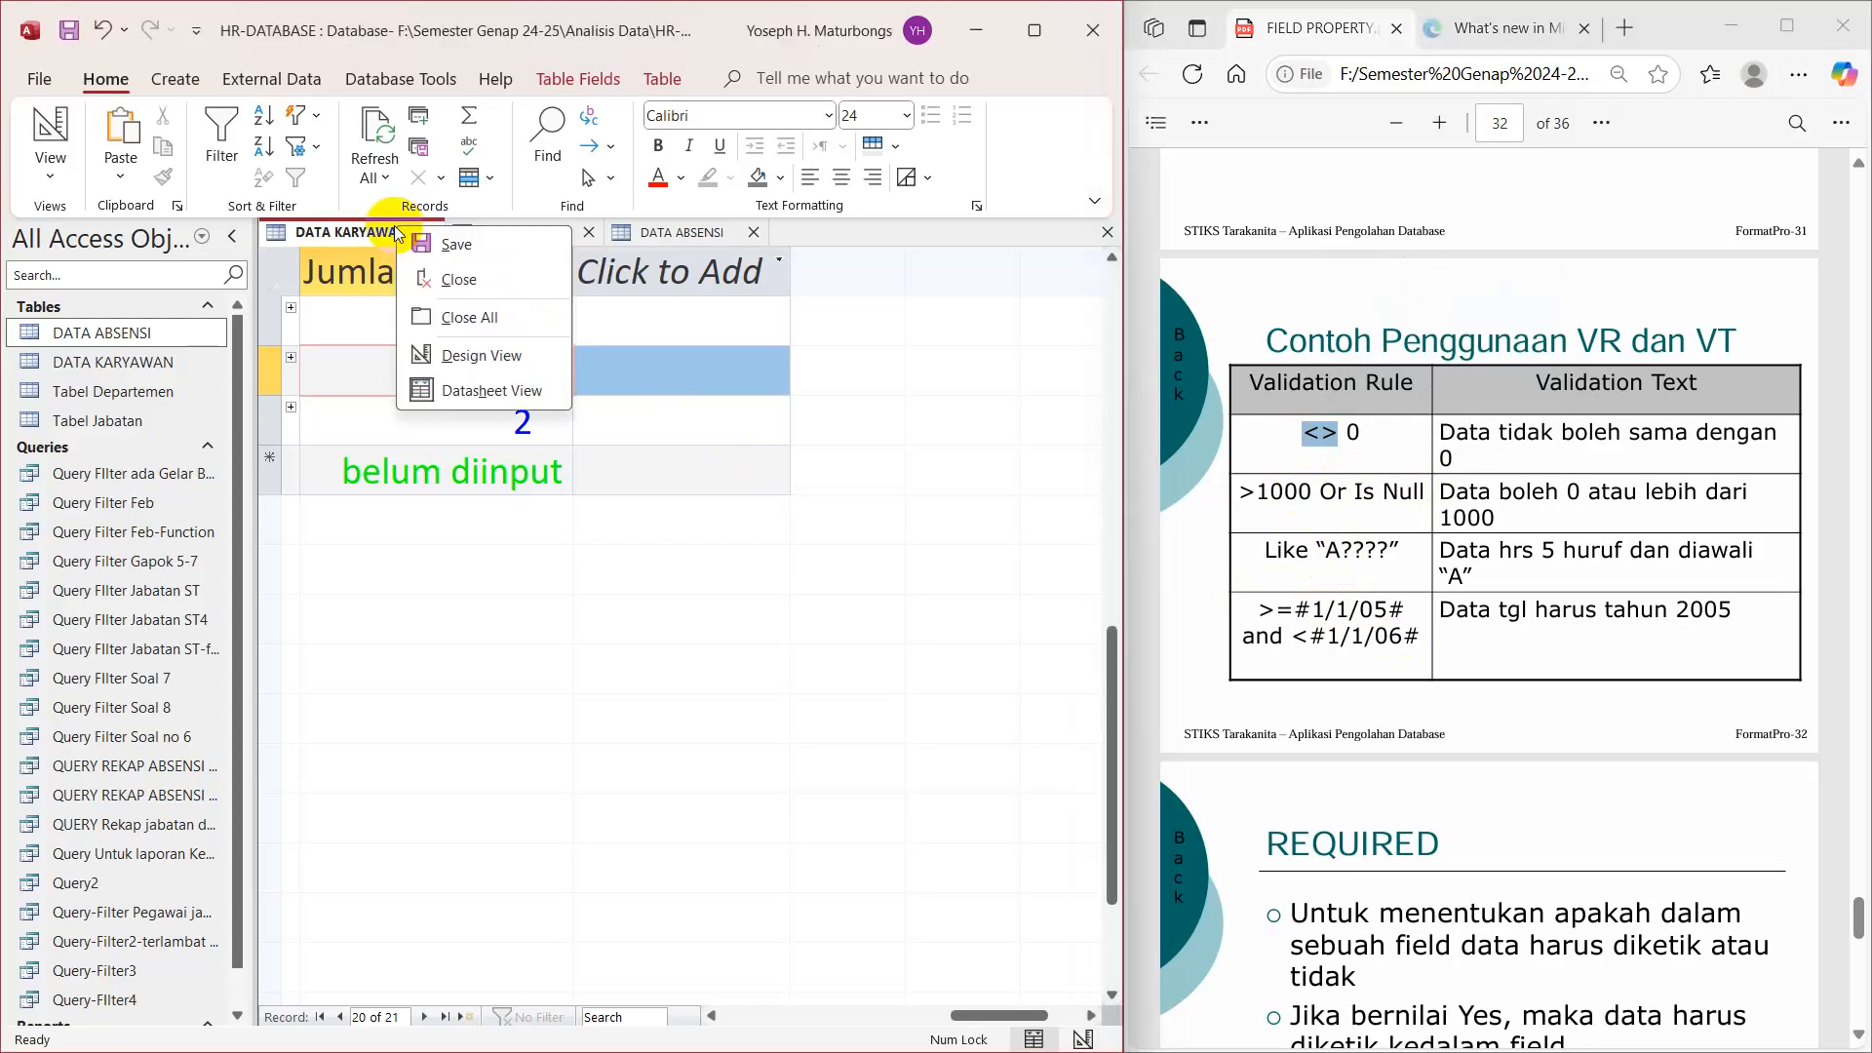
left_click(457, 355)
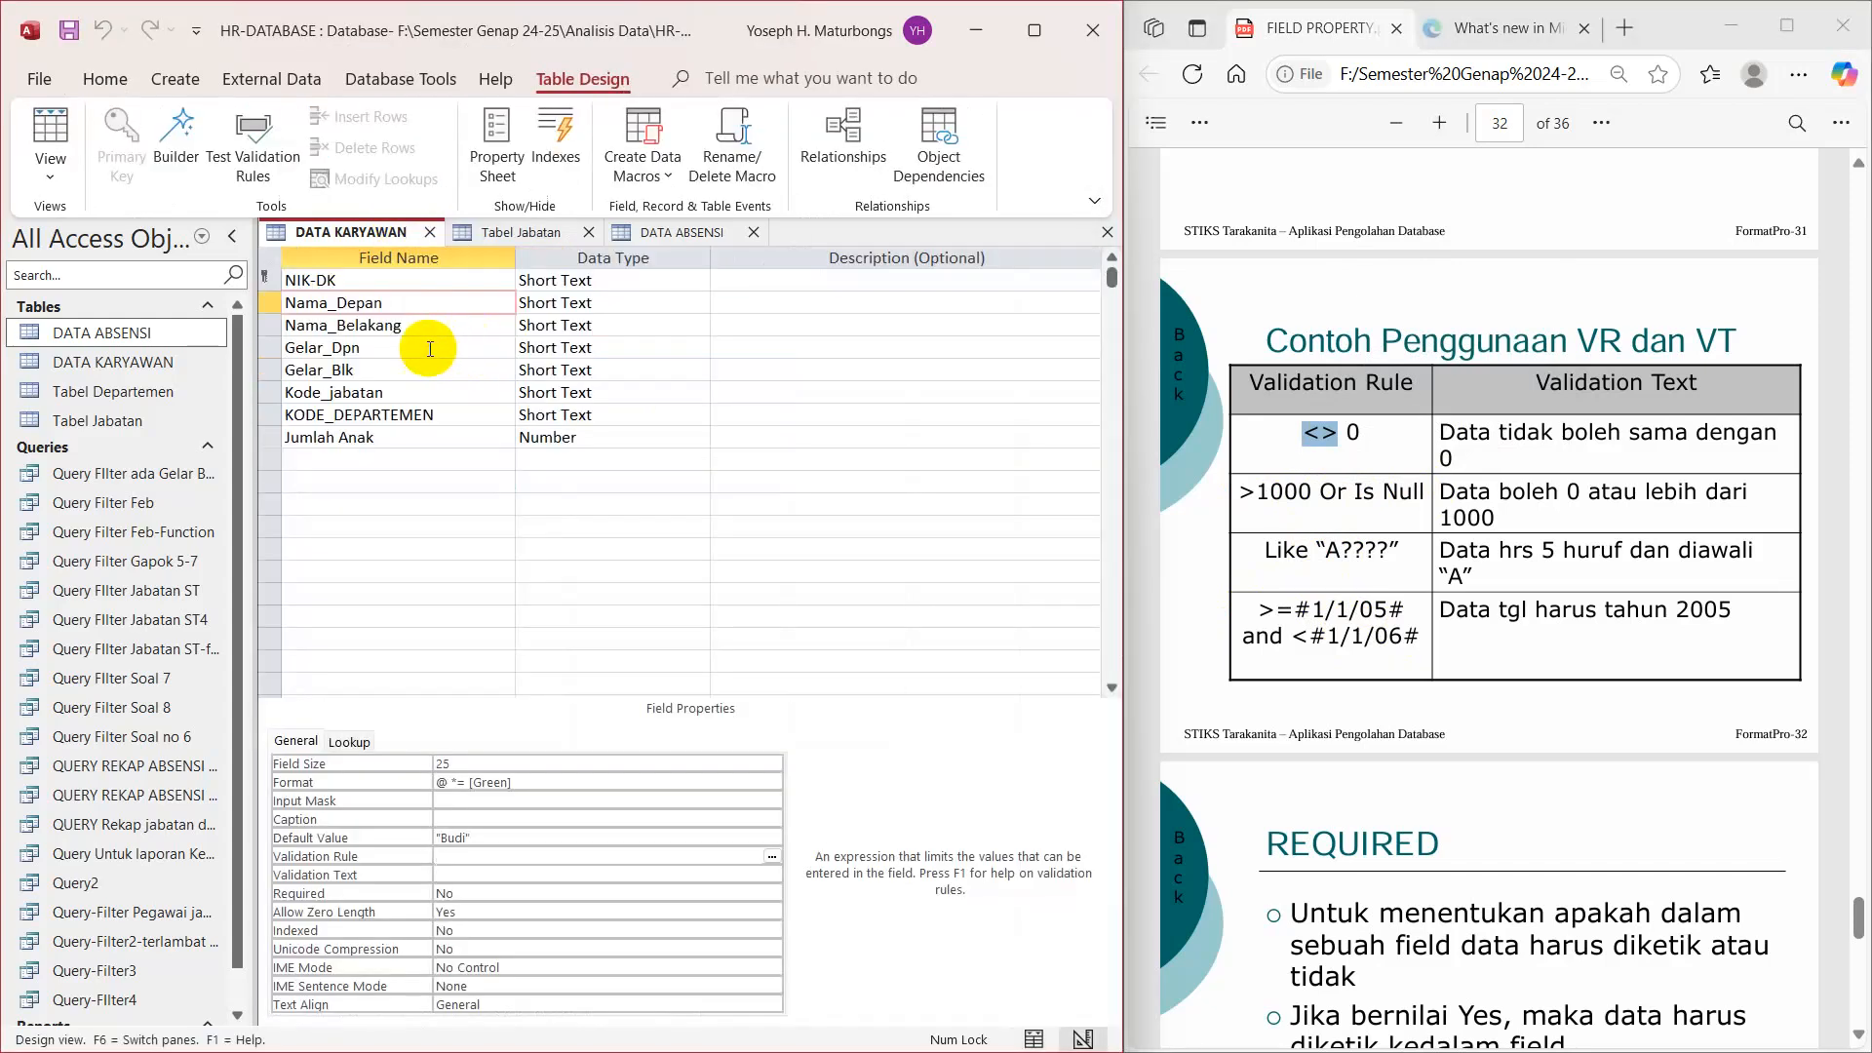
left_click(399, 437)
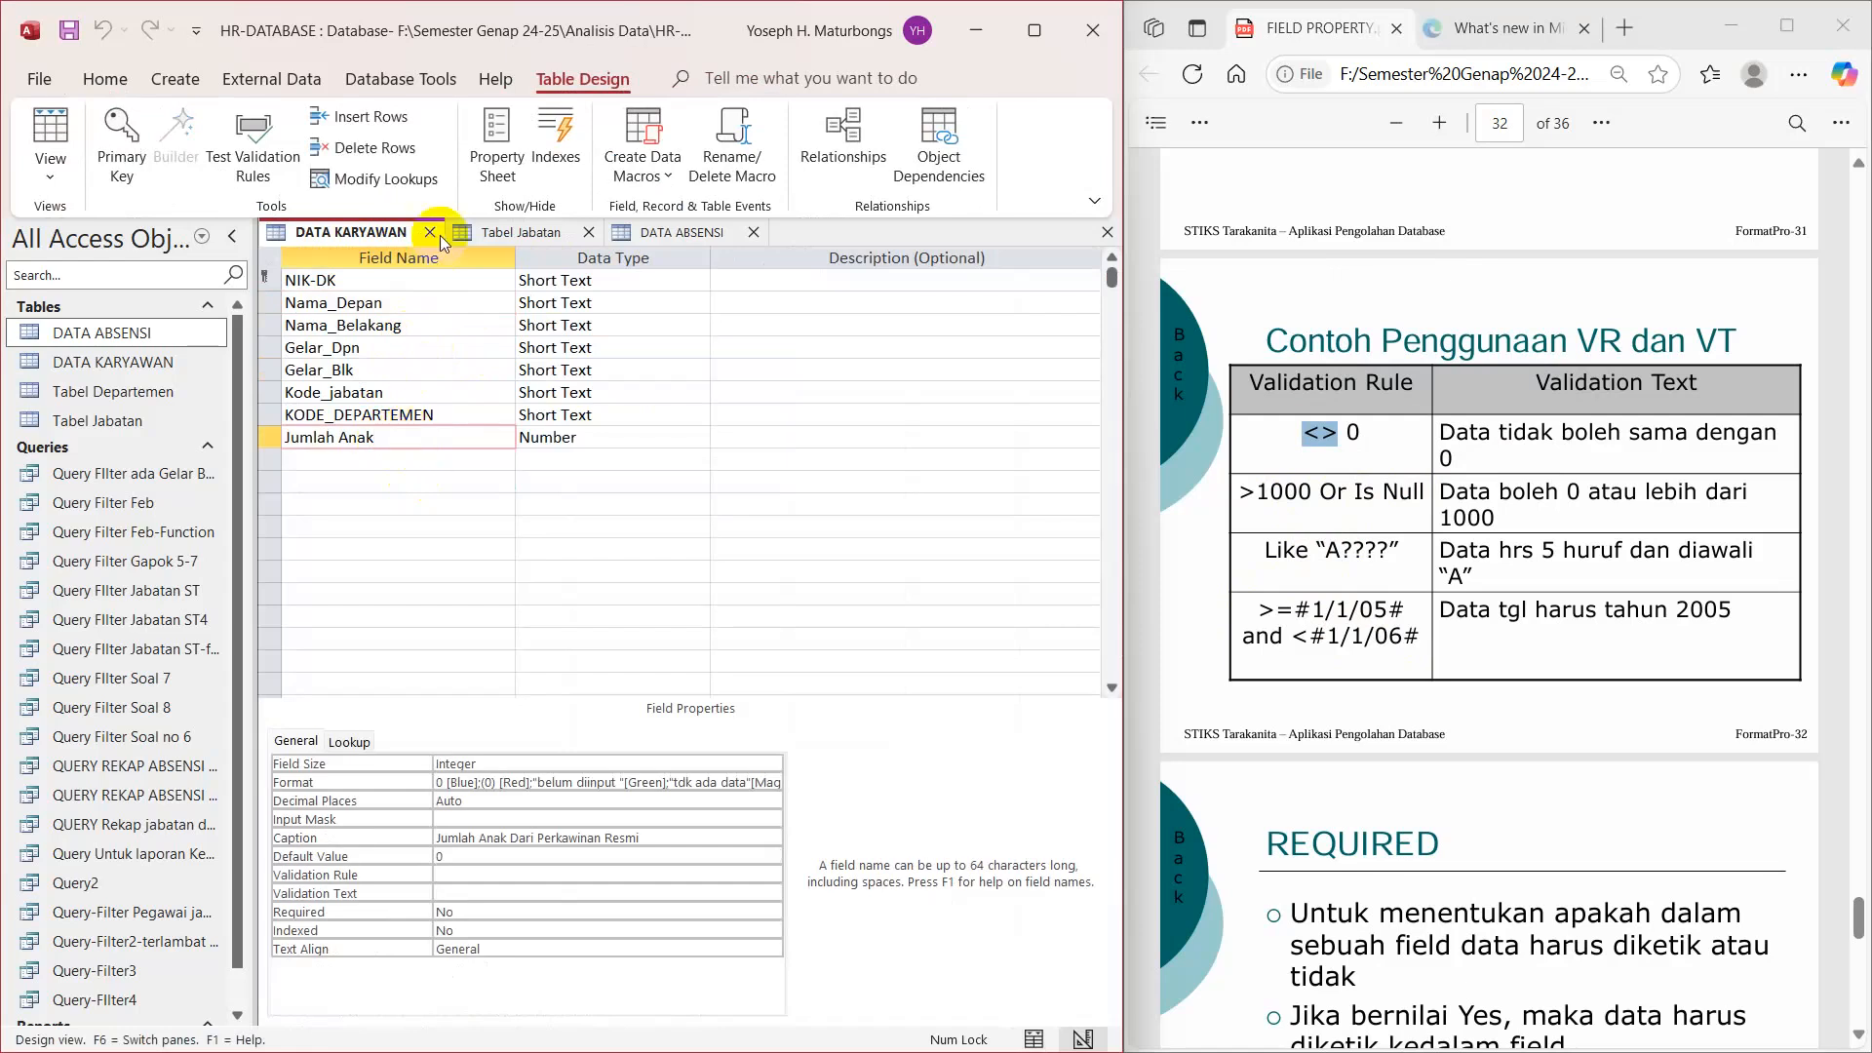
left_click(360, 370)
left_click(358, 348)
left_click(369, 323)
left_click(351, 281)
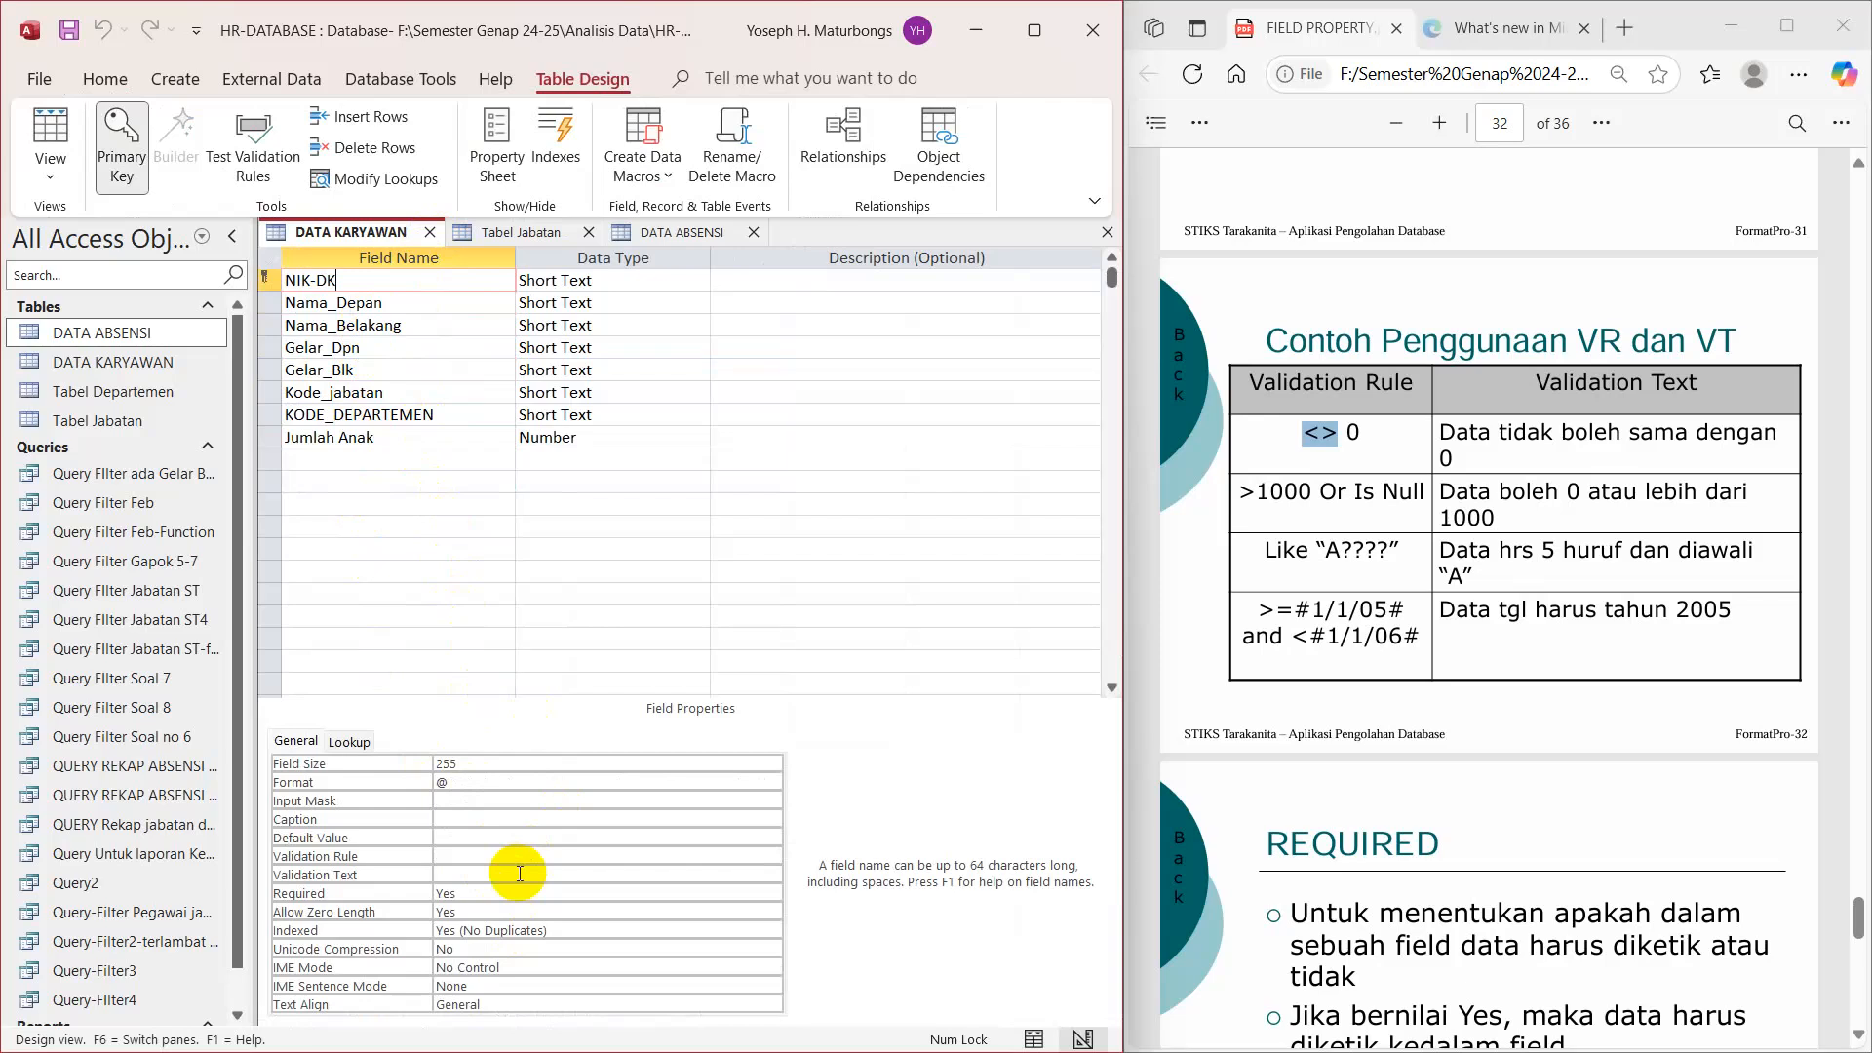
Step: Set the Validation Rule of the Jumlah Anak field to <=4 in the Zoom dialog
left_click(389, 439)
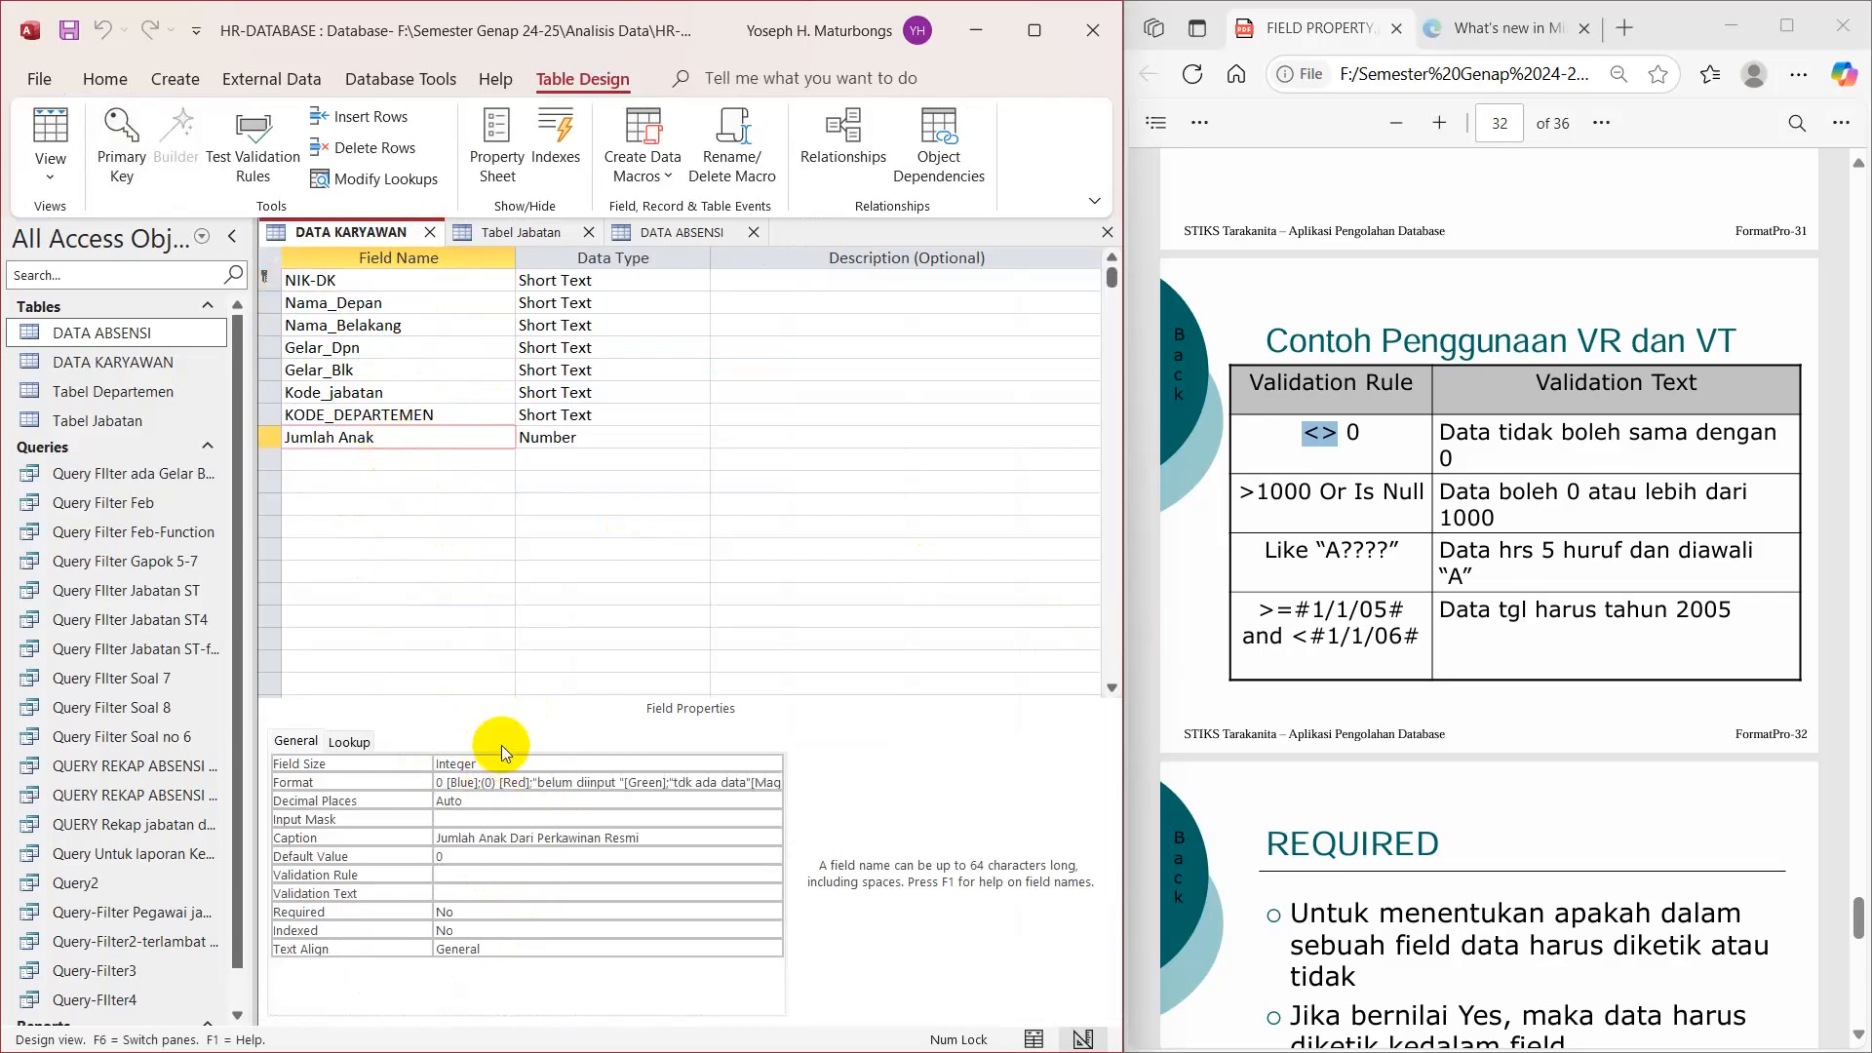
left_click(441, 875)
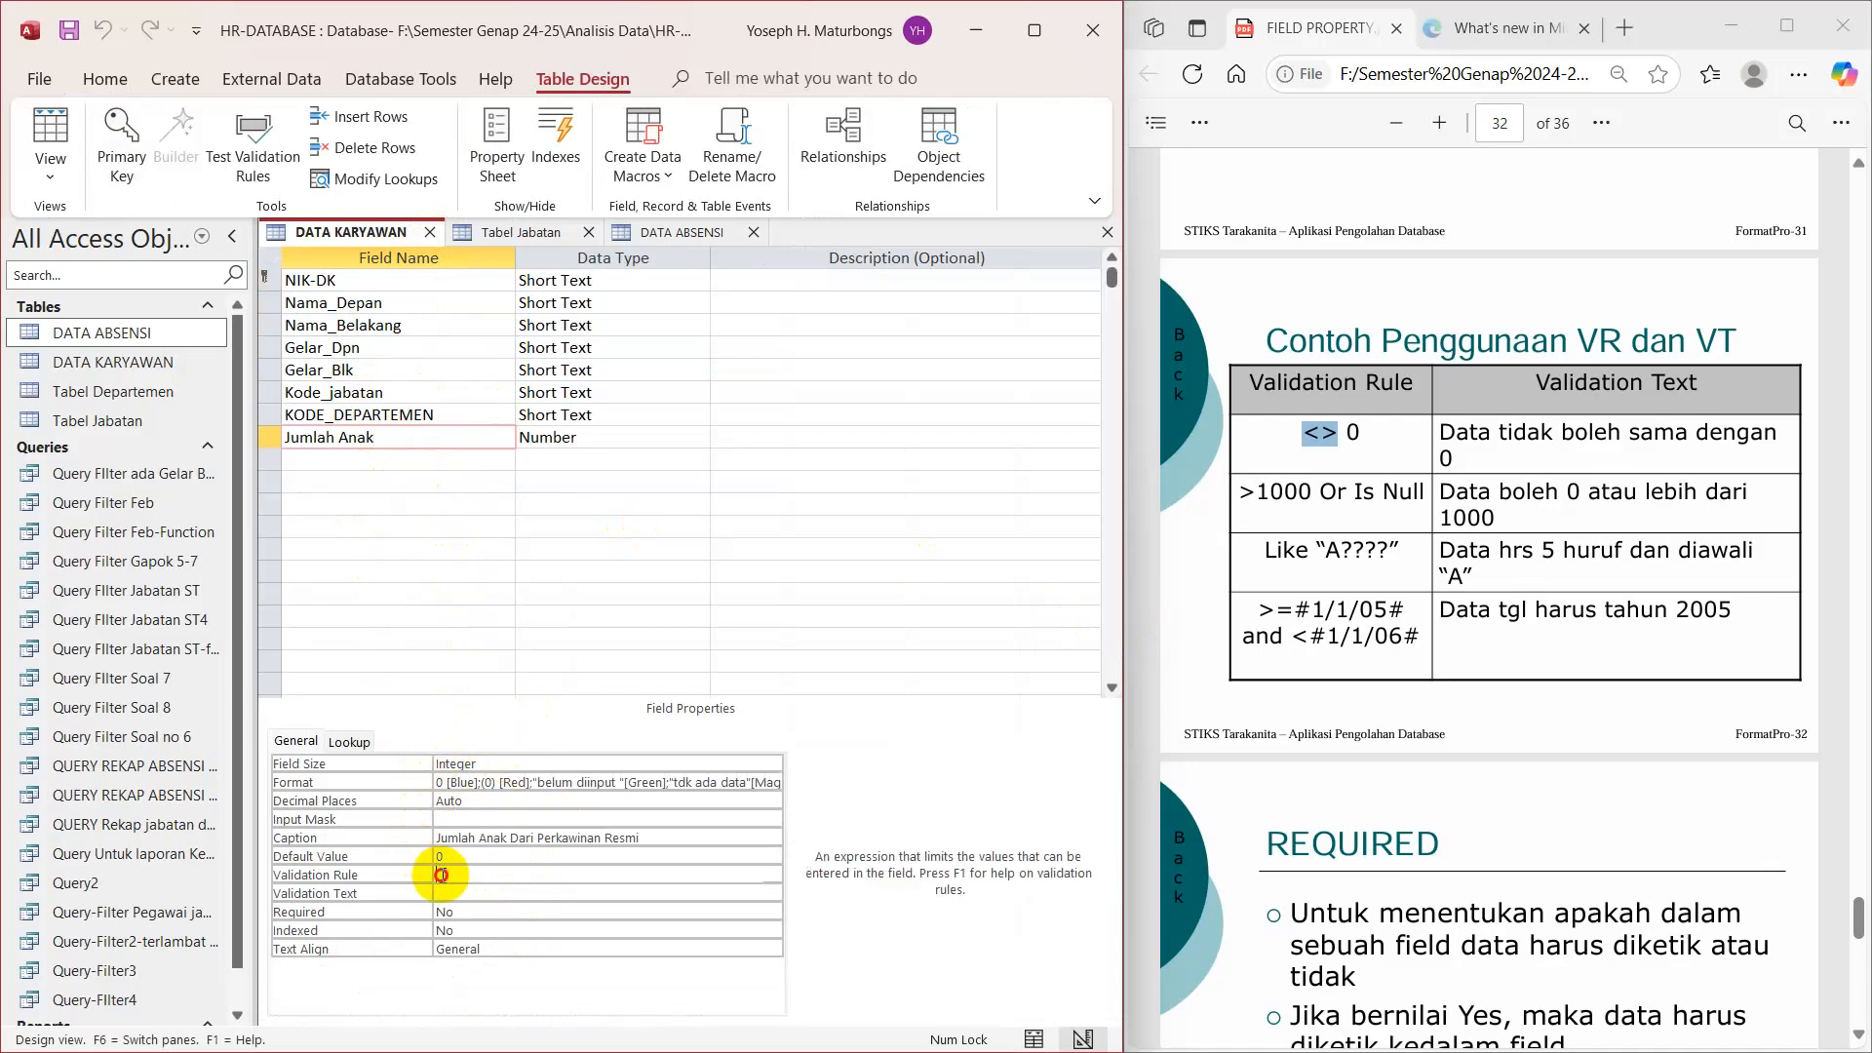
right_click(443, 874)
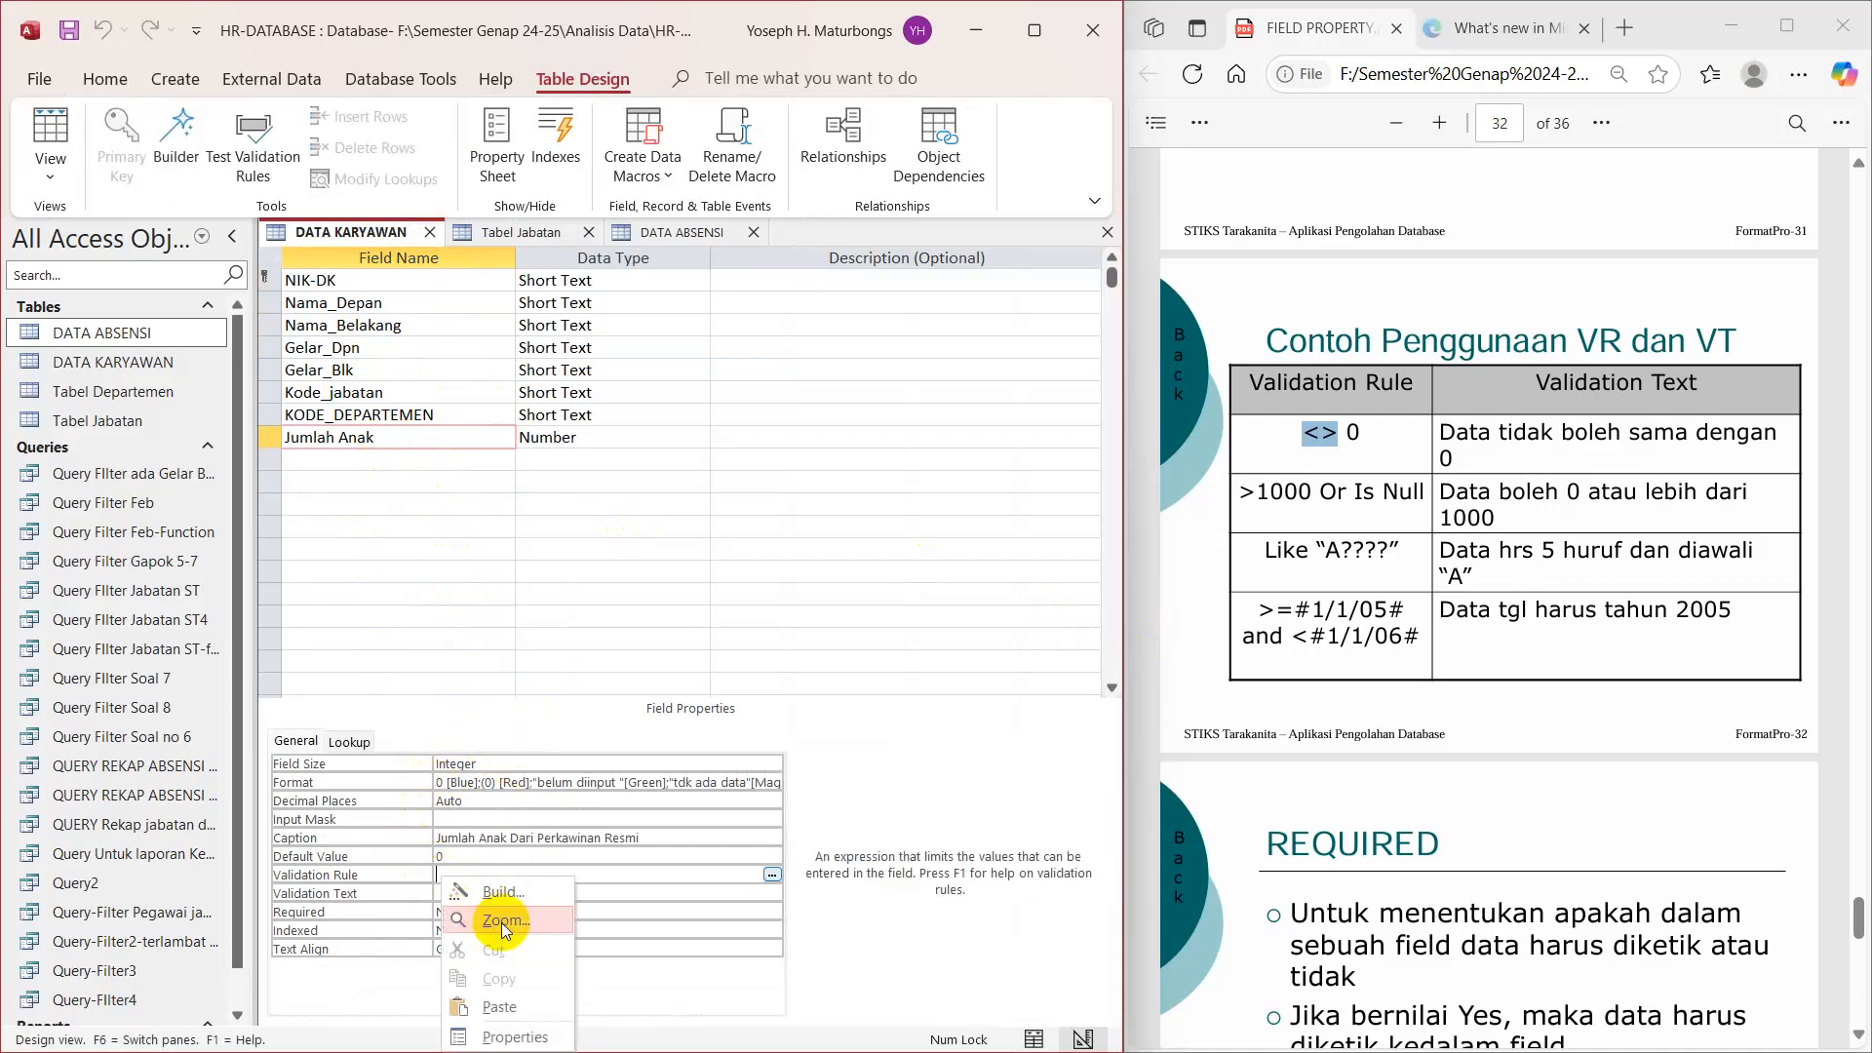
left_click(503, 922)
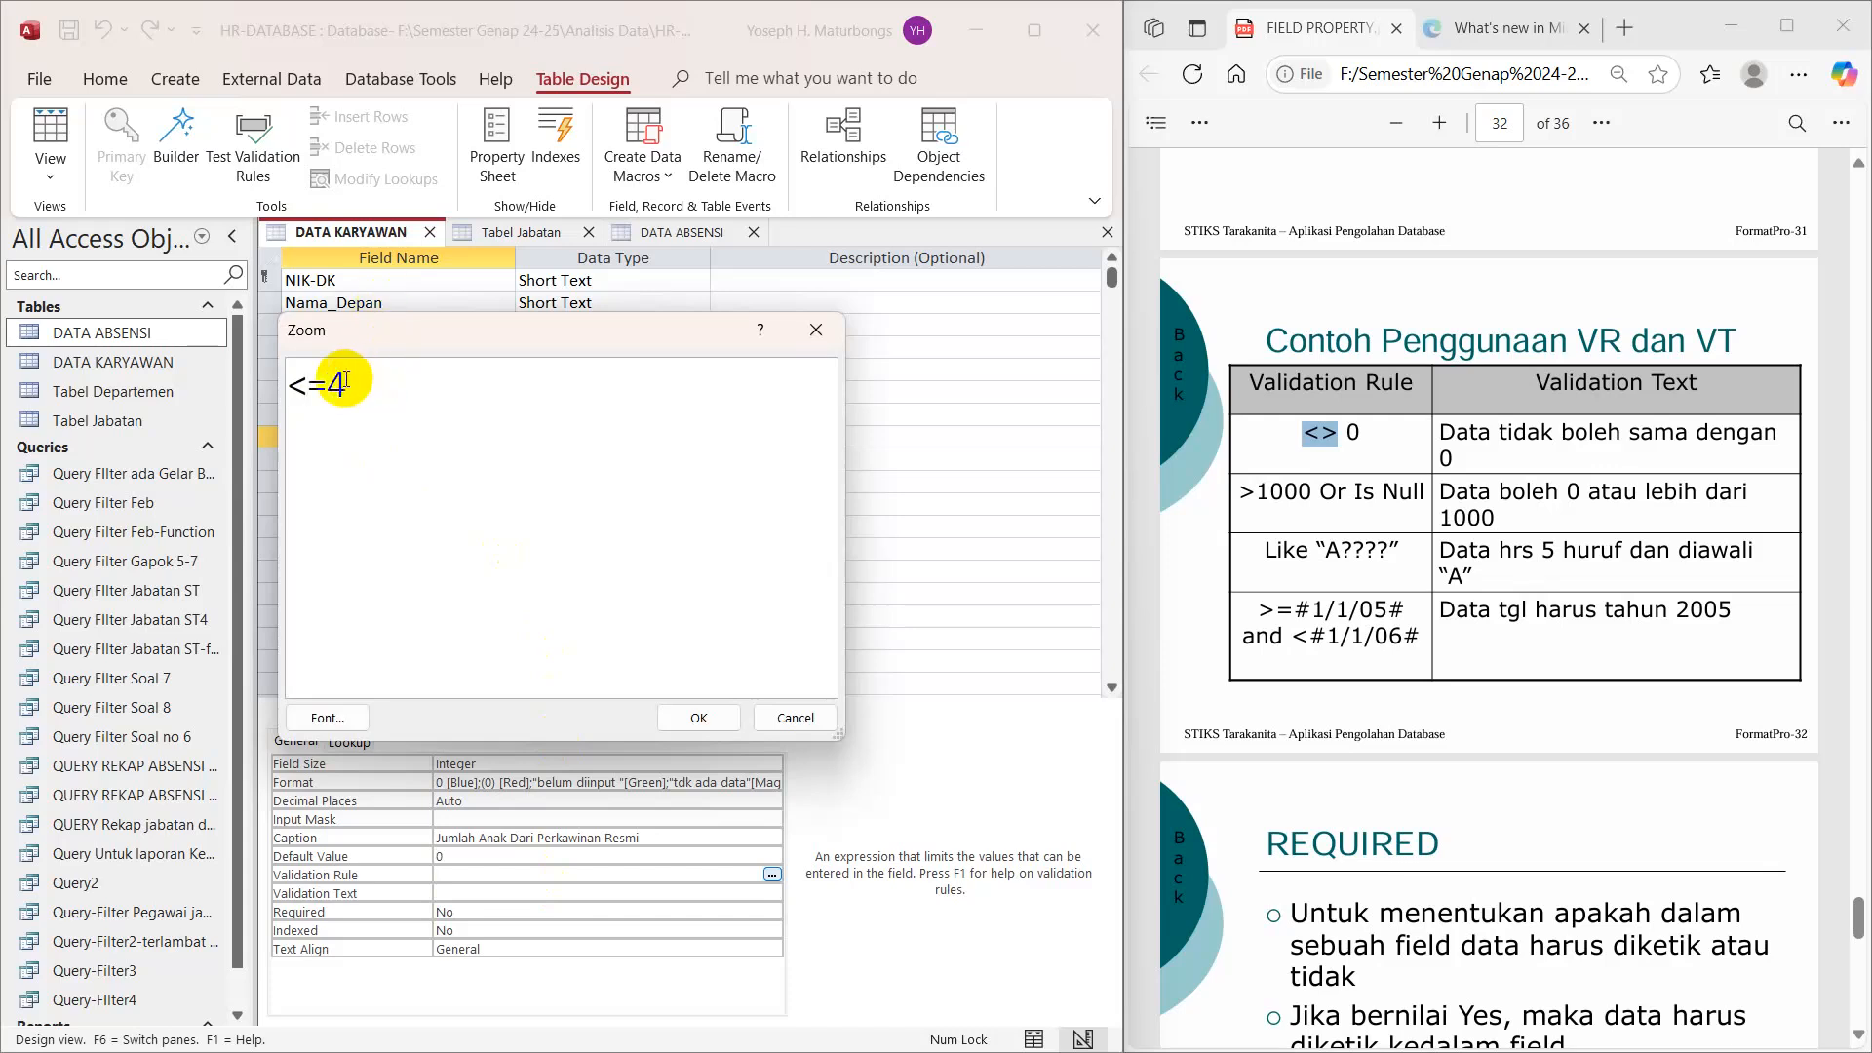
left_click_drag(295, 386, 364, 382)
left_click(700, 714)
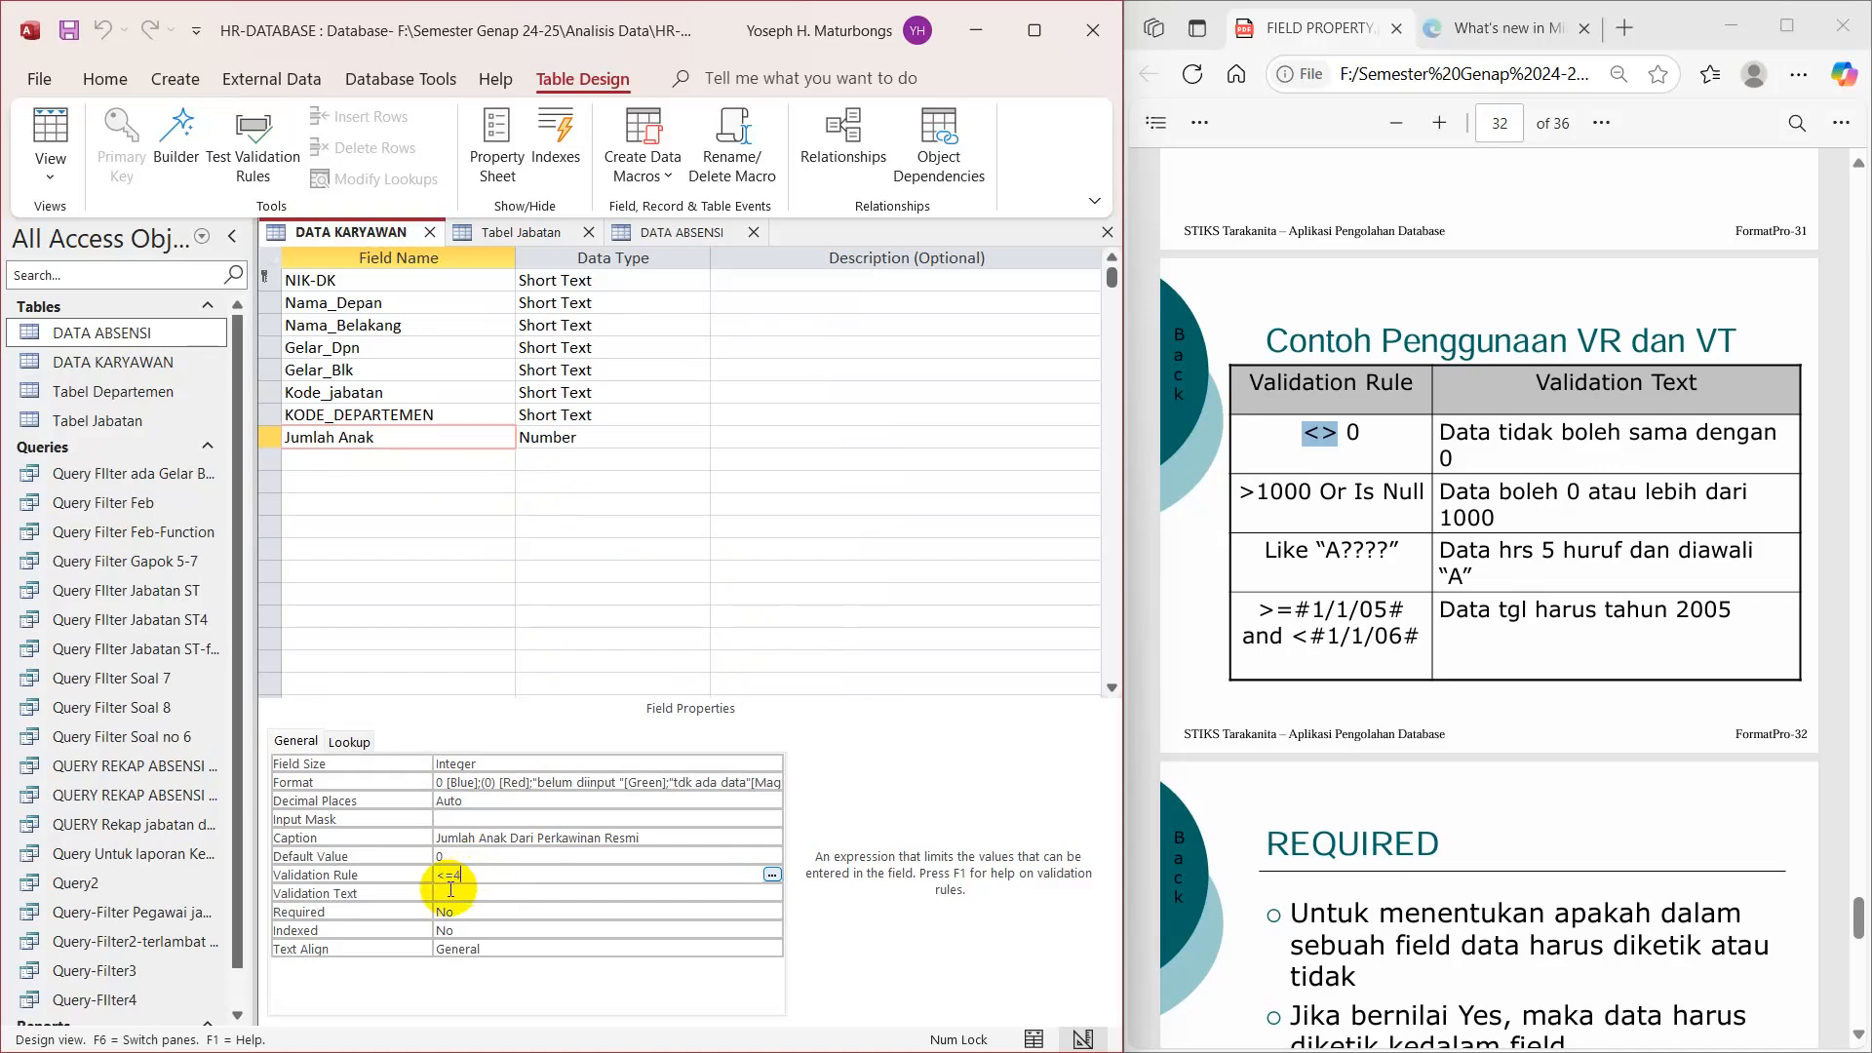
Step: Set the Validation Text of the Jumlah Anak field to "Anak Tidak Boleh Lebih dari 4!"
left_click(450, 889)
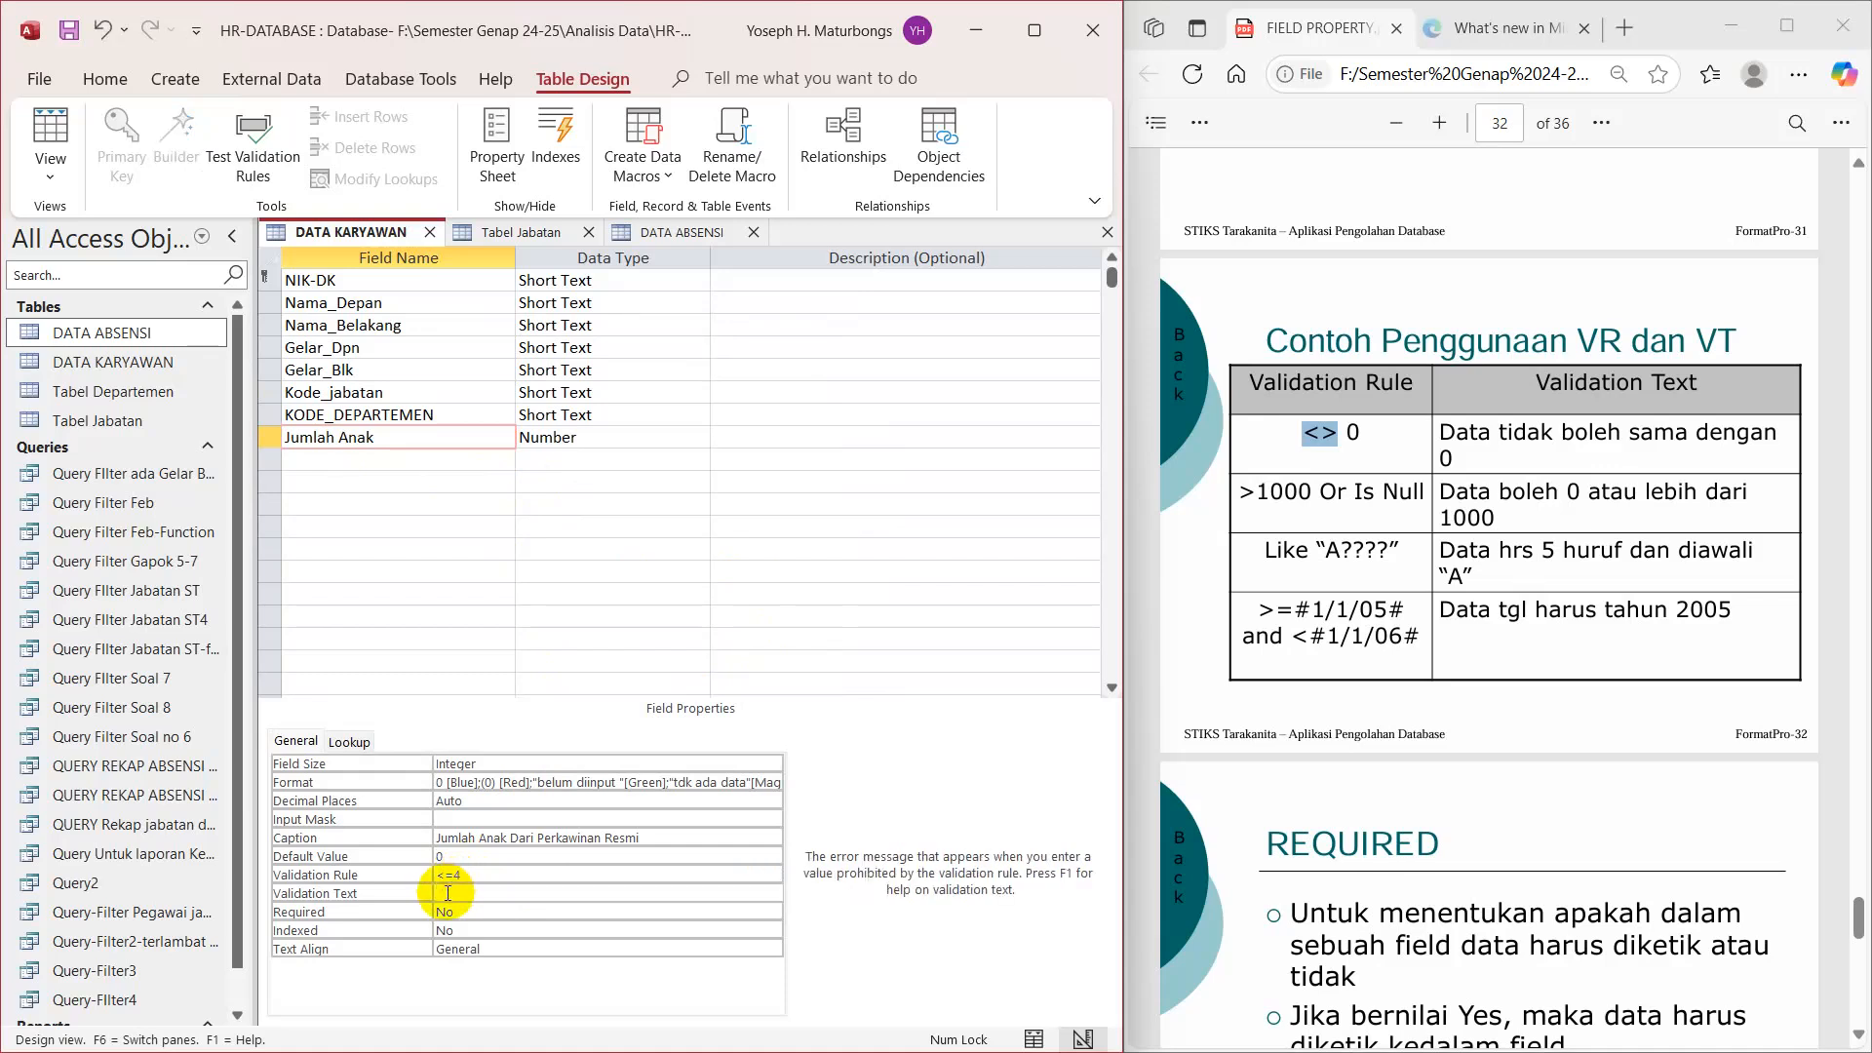
right_click(448, 893)
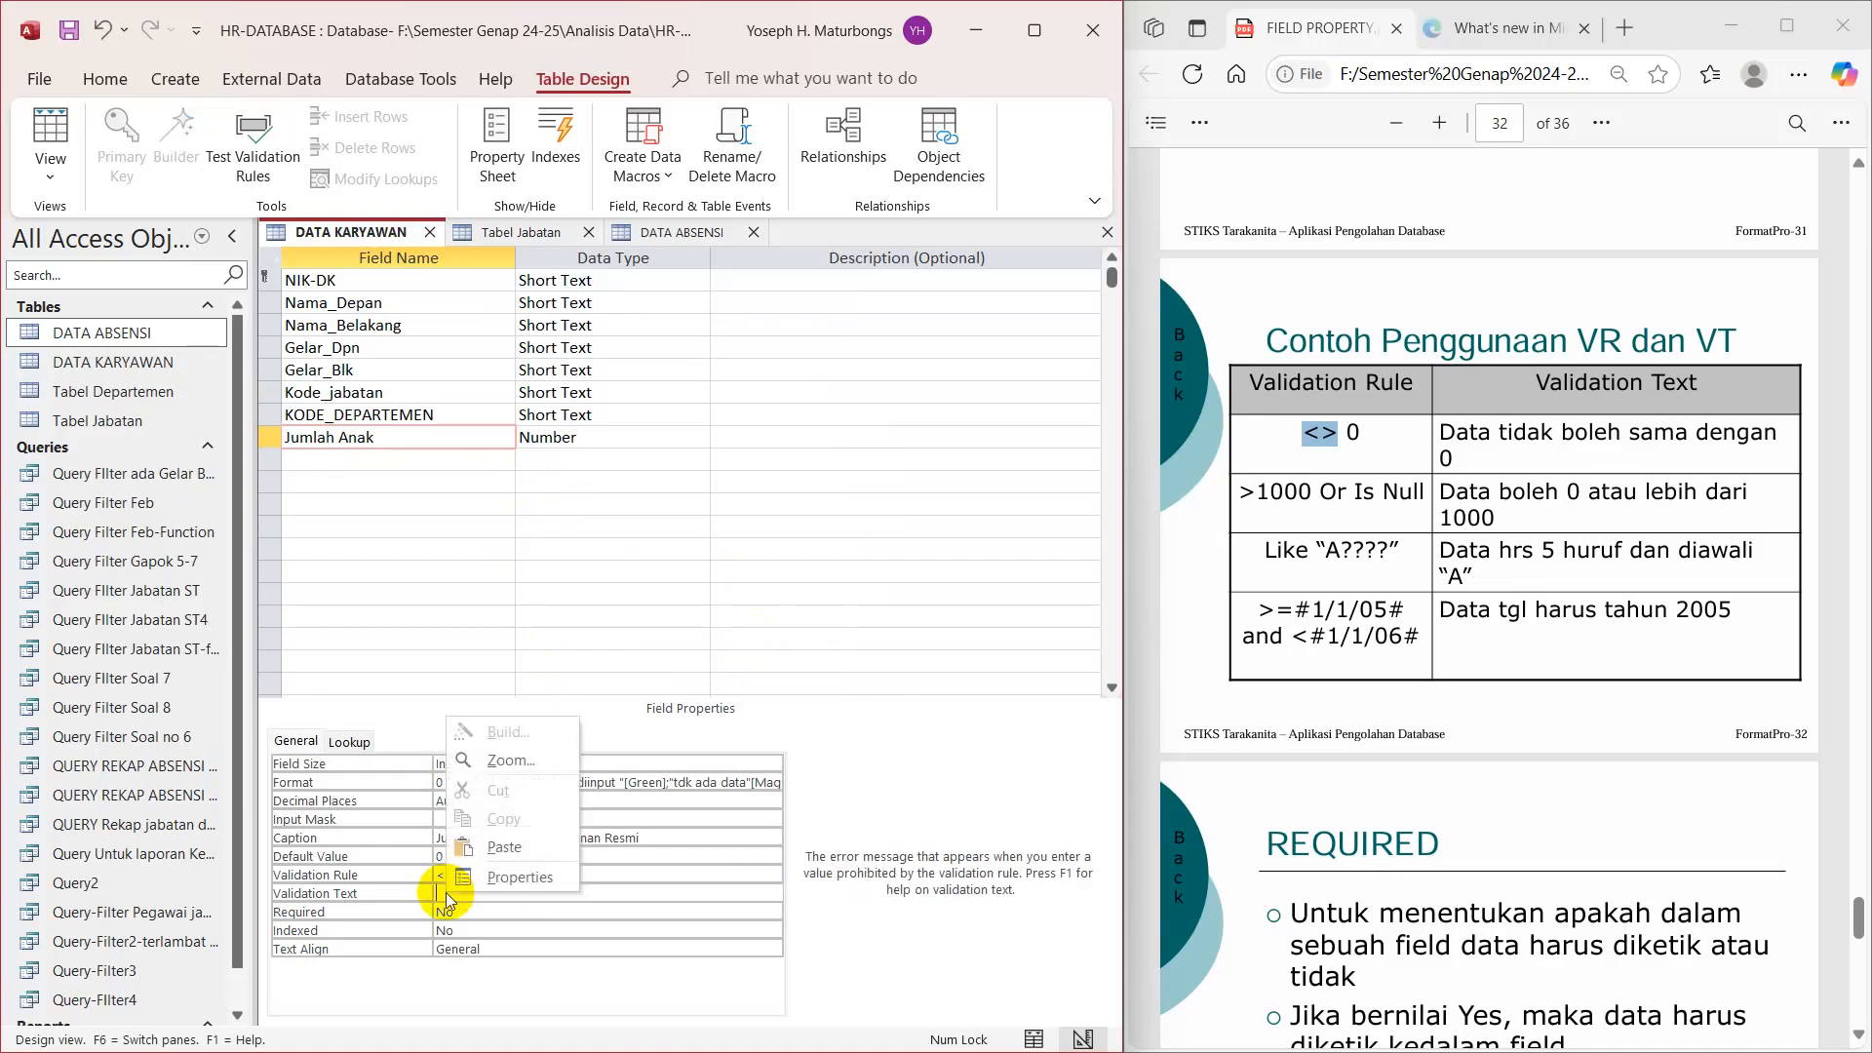
left_click(540, 774)
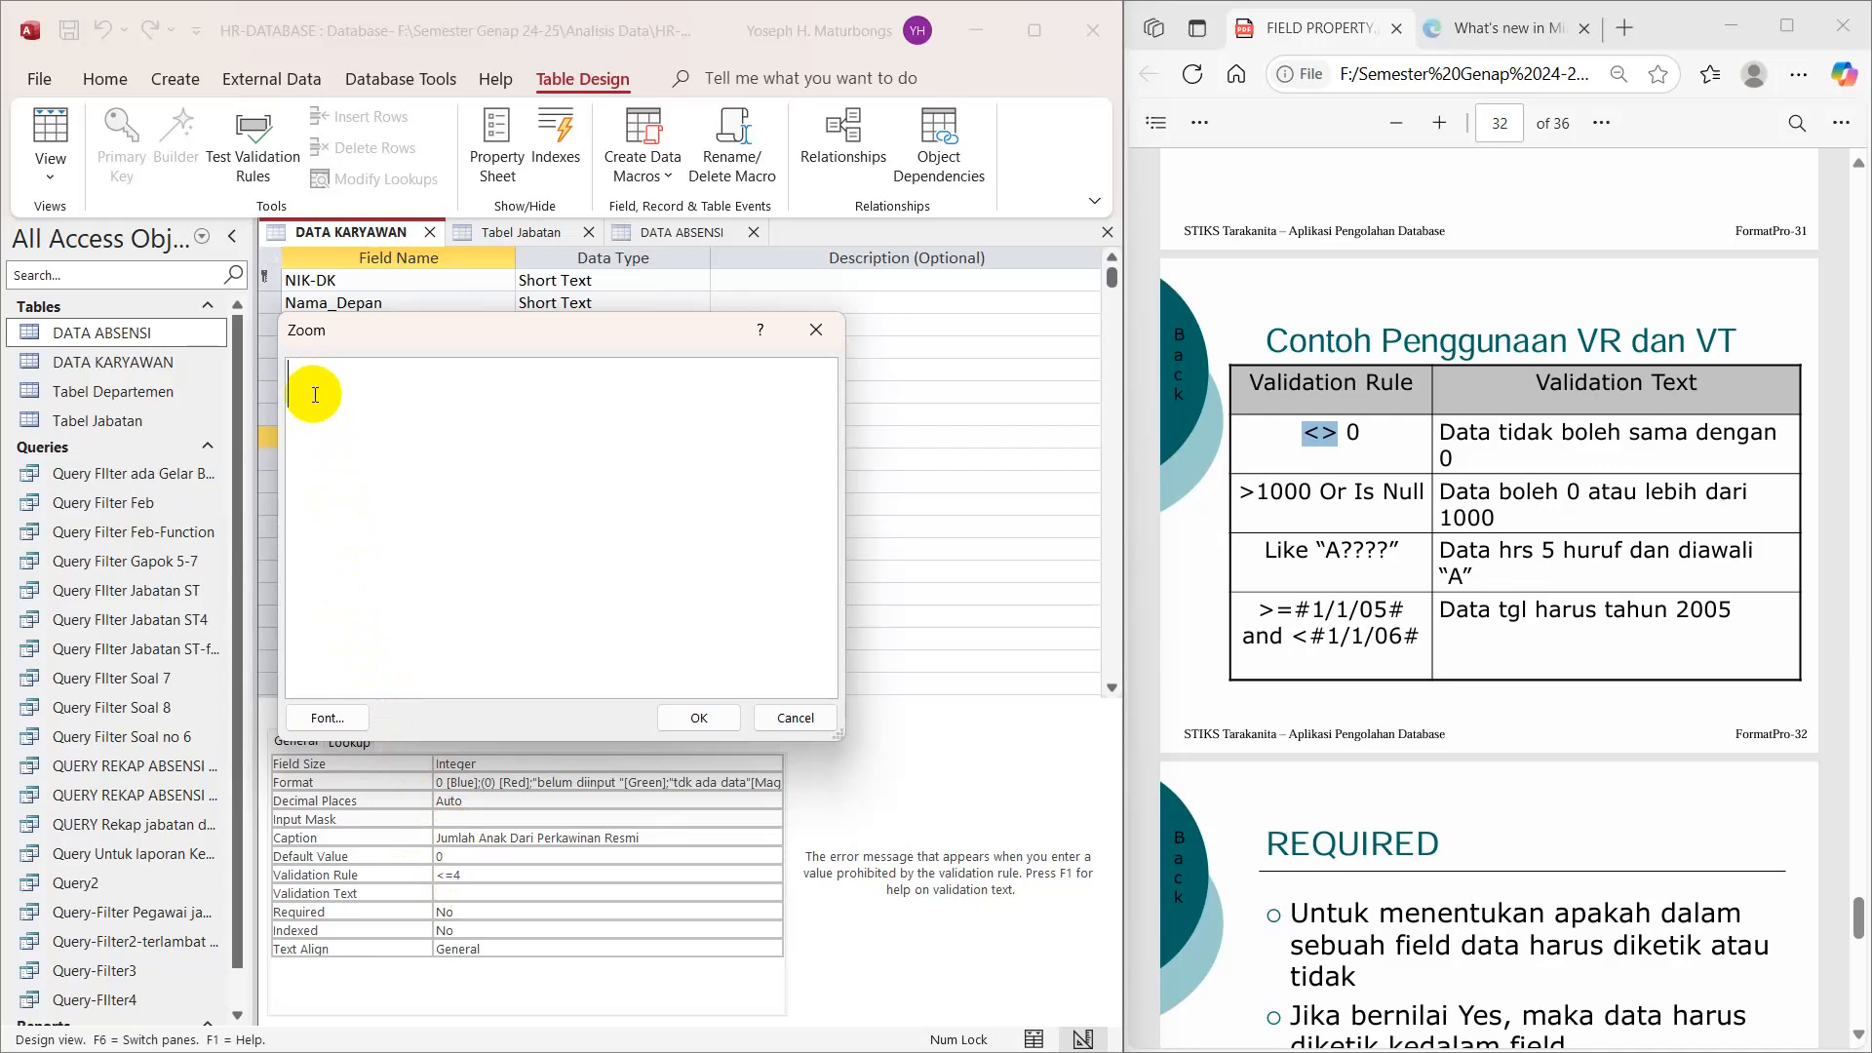
type("Anak Tidak BOle")
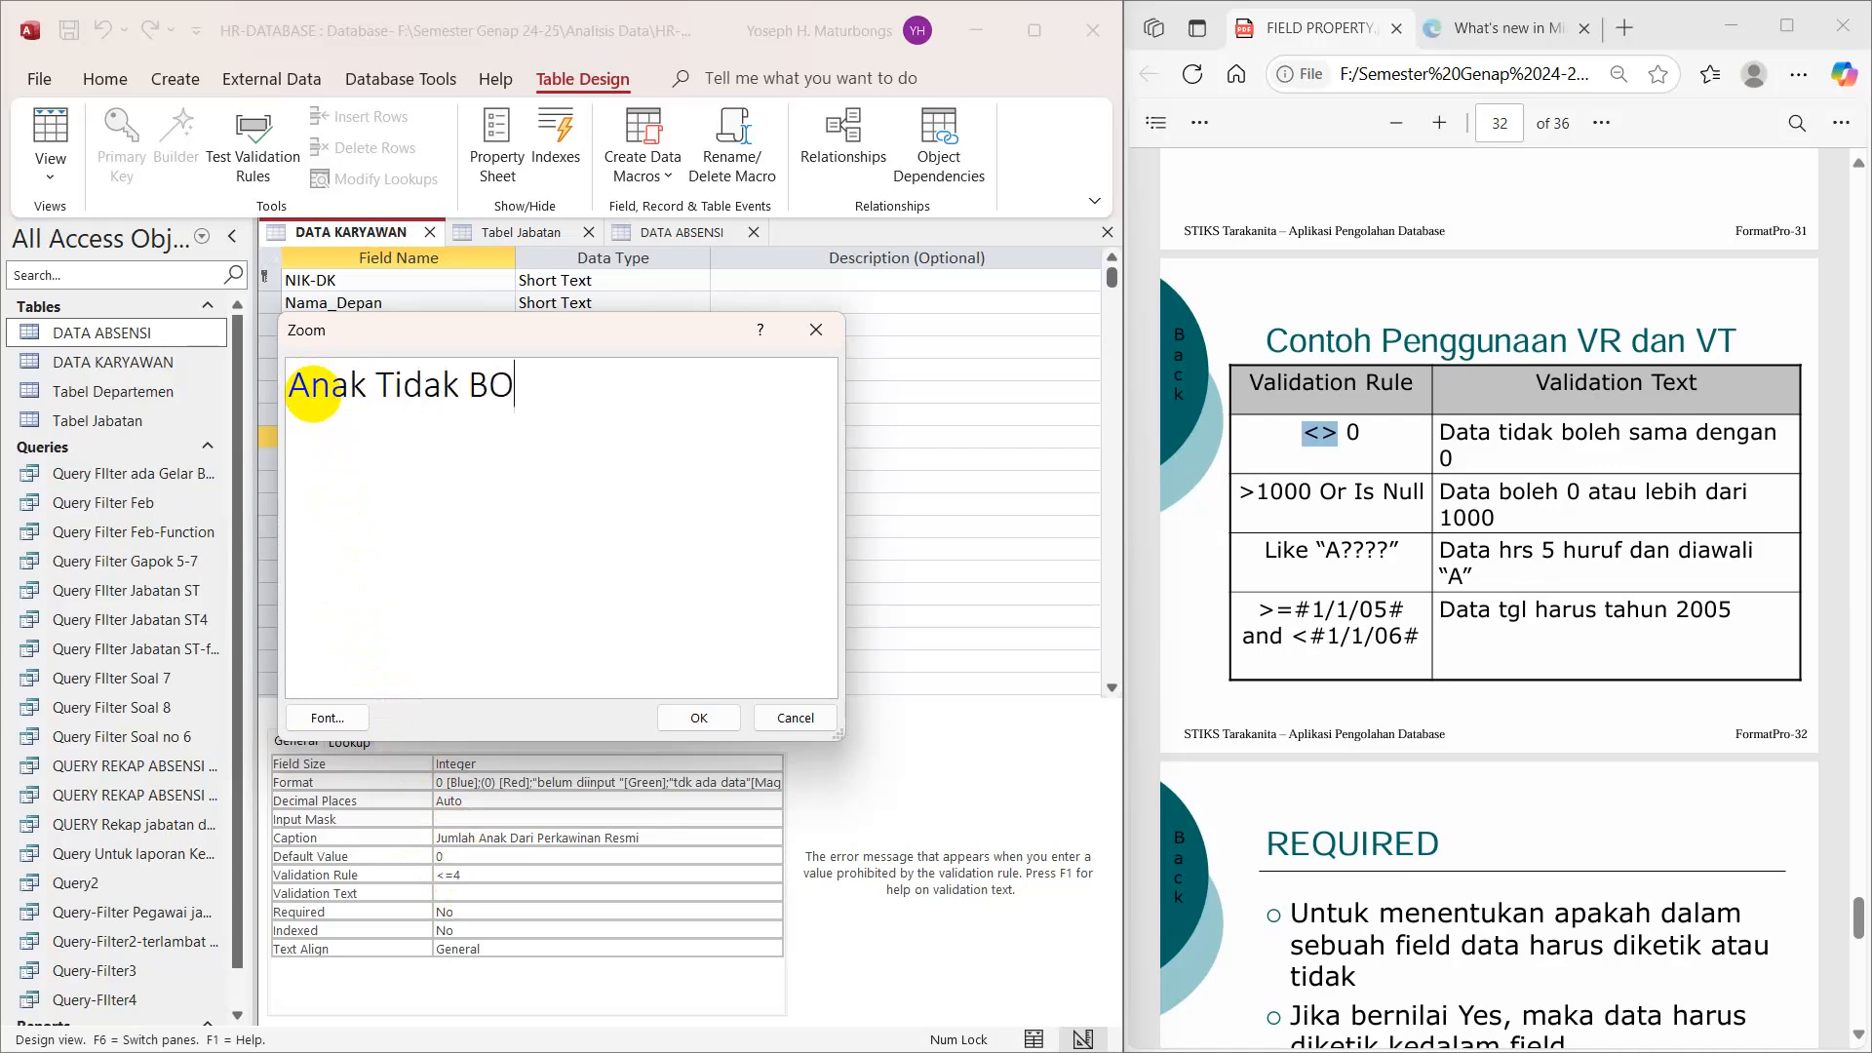
key("BackSpace")
key("BackSpace")
key("BackSpace")
type("oleh Lebih")
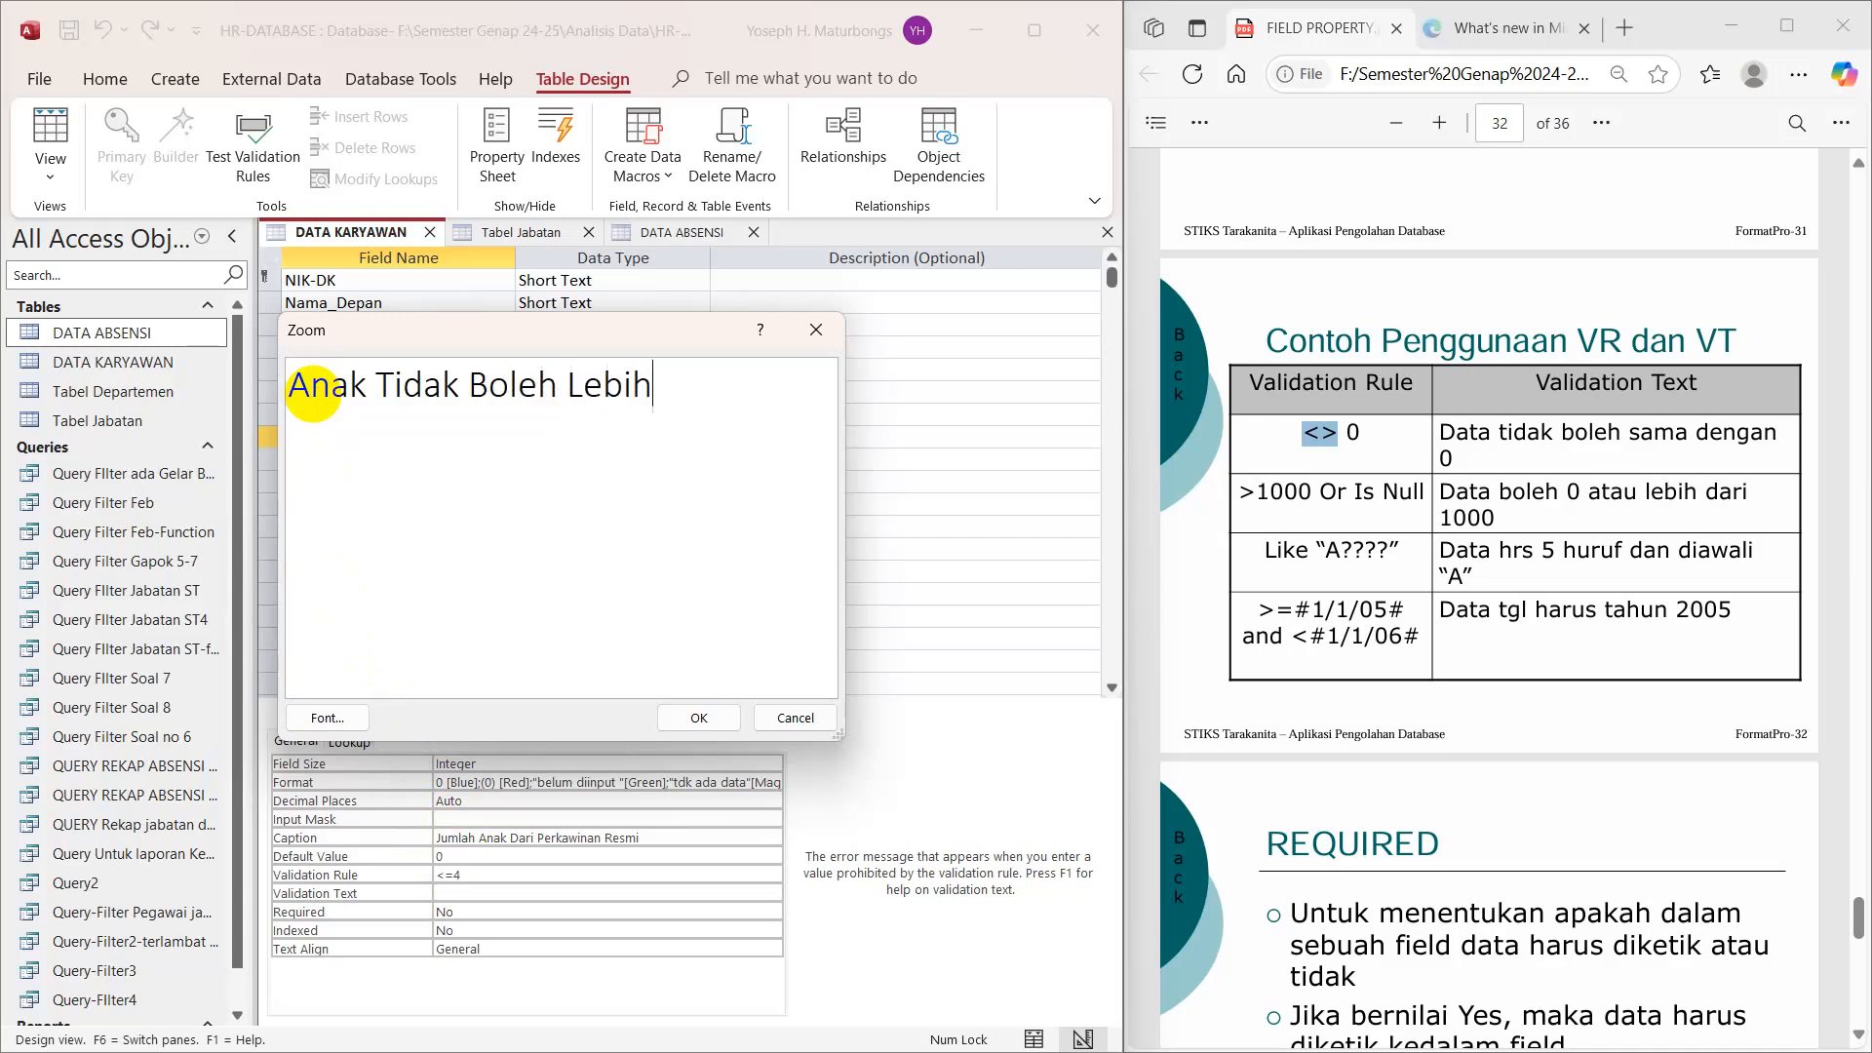
type(" dari 4!")
left_click(699, 717)
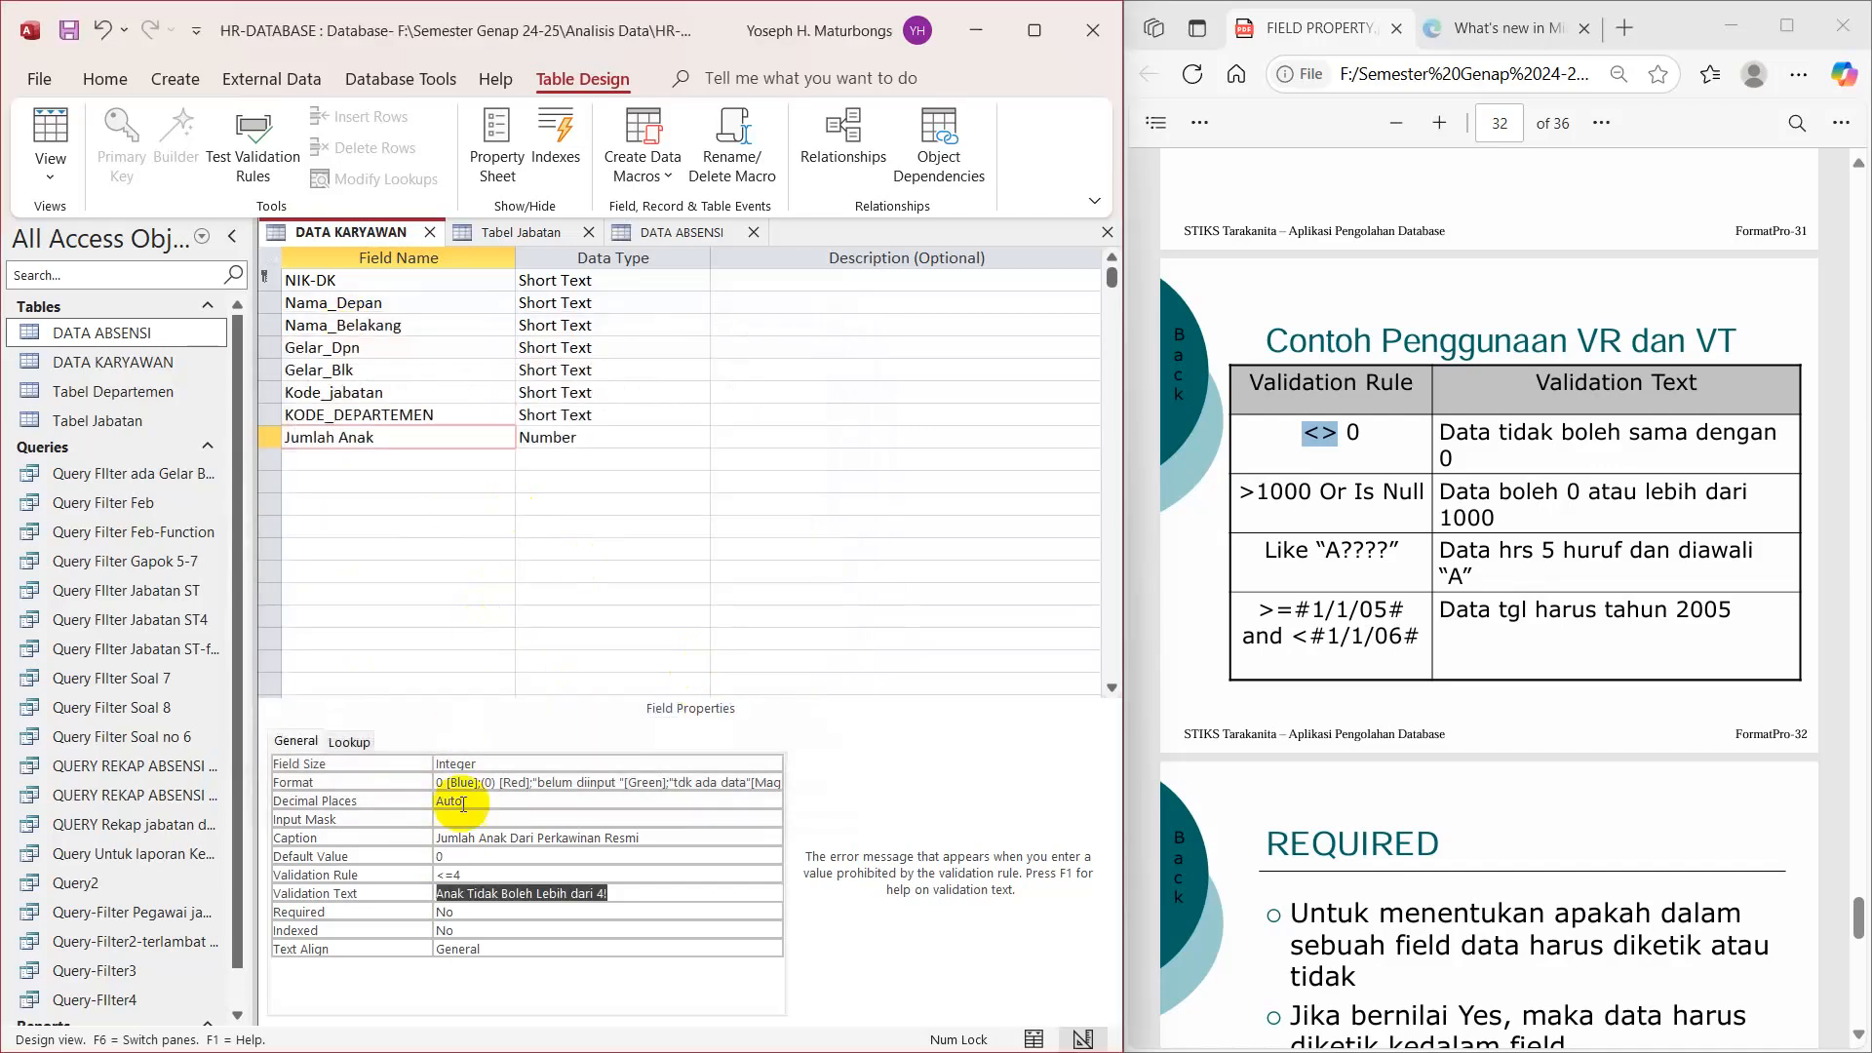
left_click(488, 875)
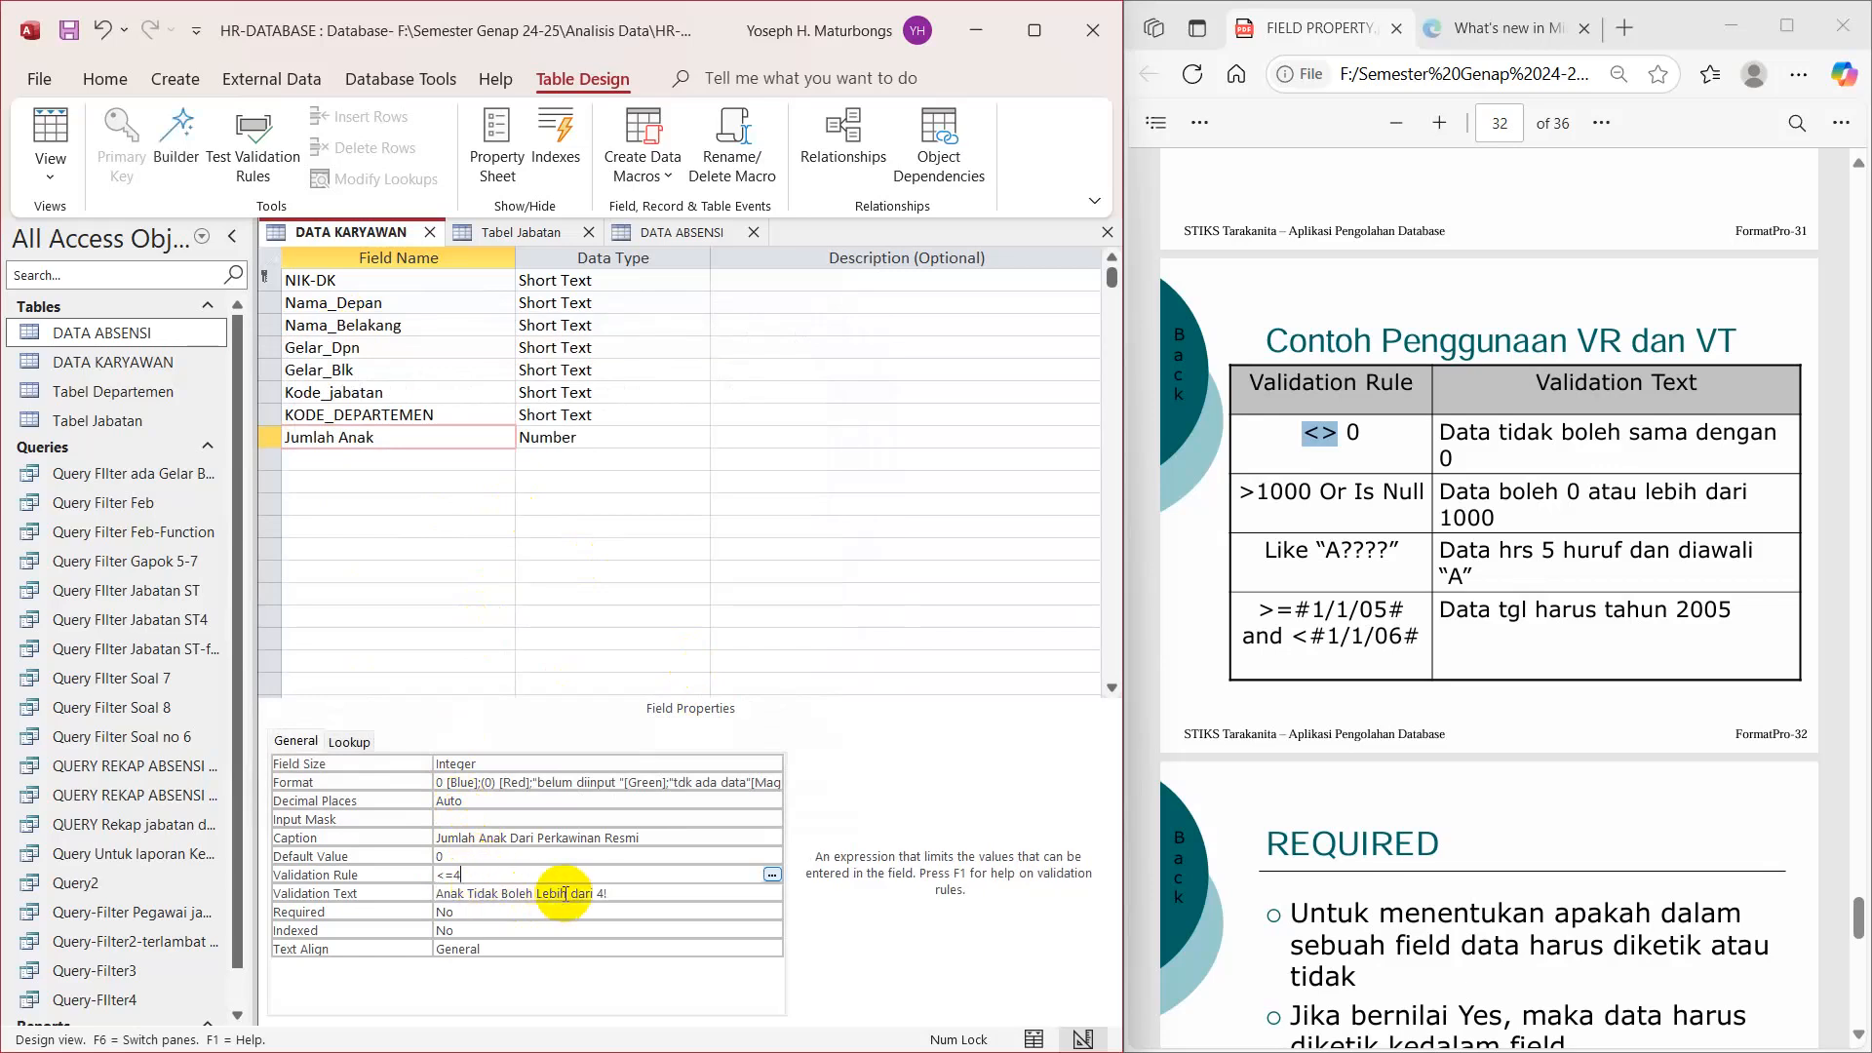
Step: Save DATA KARYAWAN and show it in Datasheet View, testing the existing data and keeping the new validation rule
right_click(394, 234)
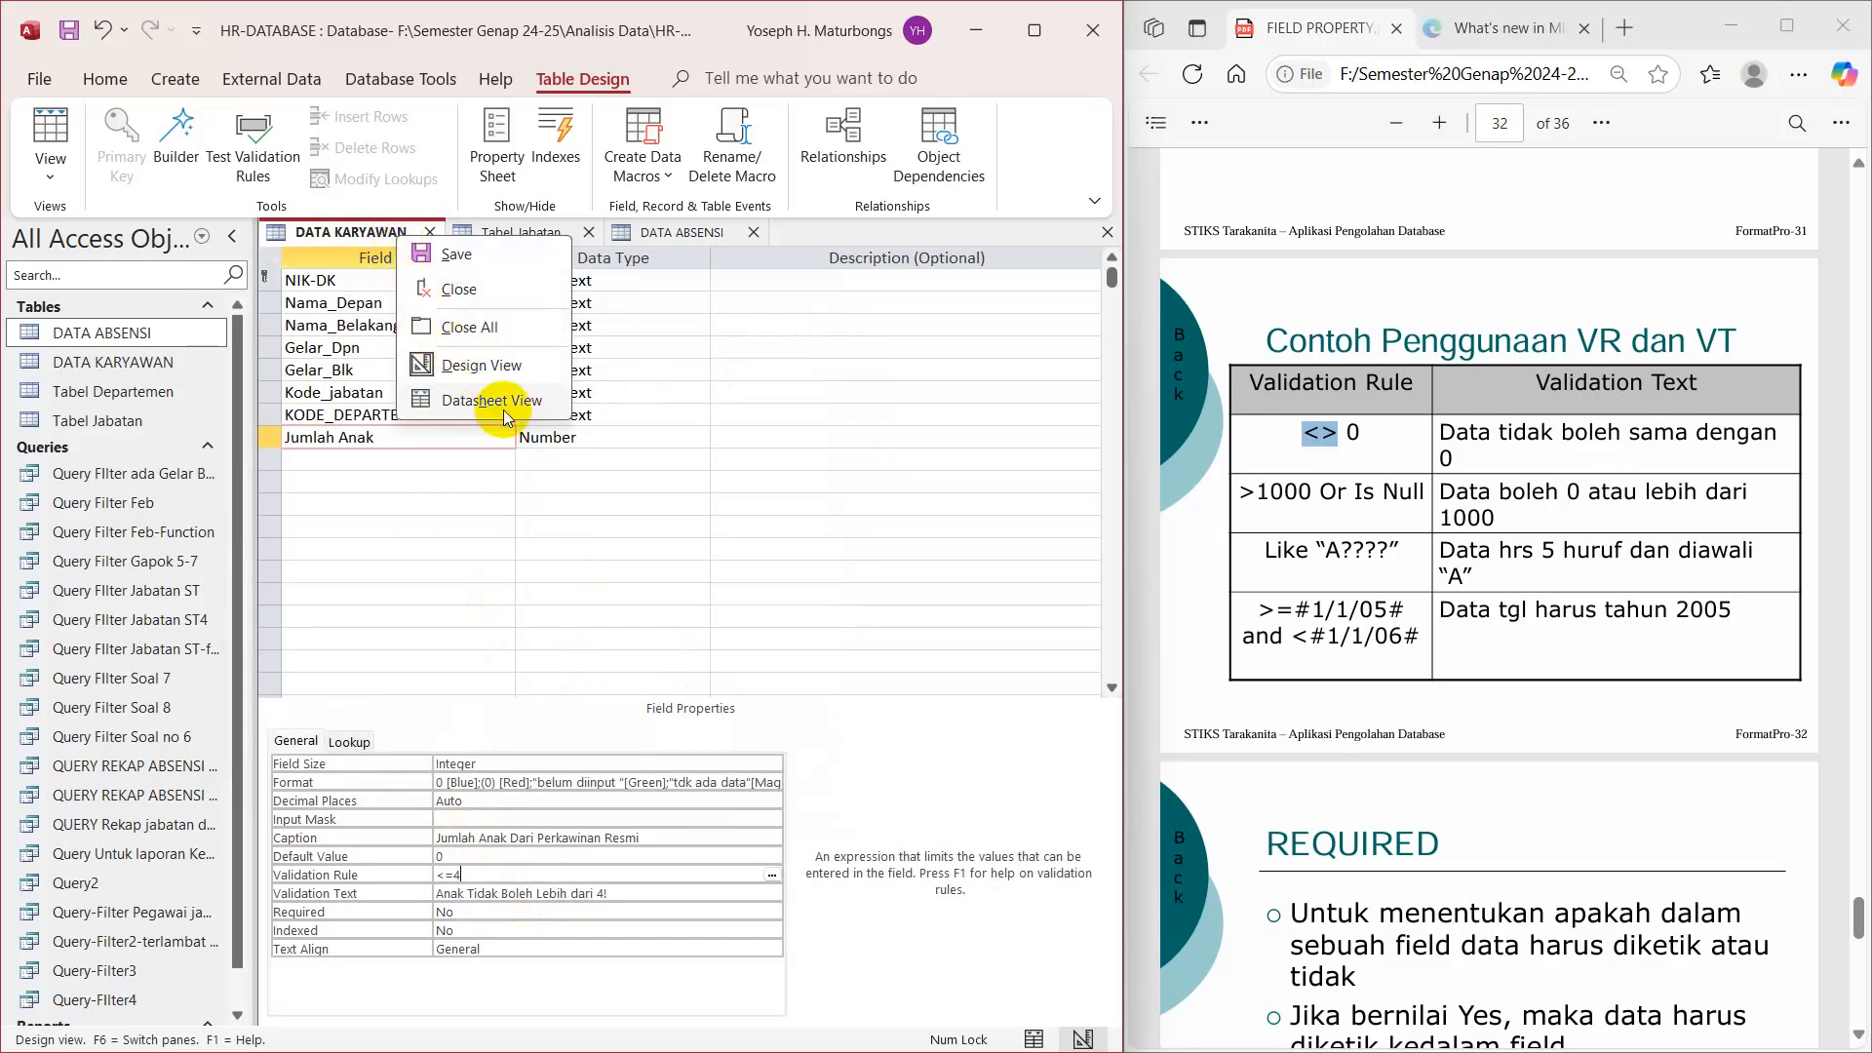
left_click(488, 400)
left_click(897, 613)
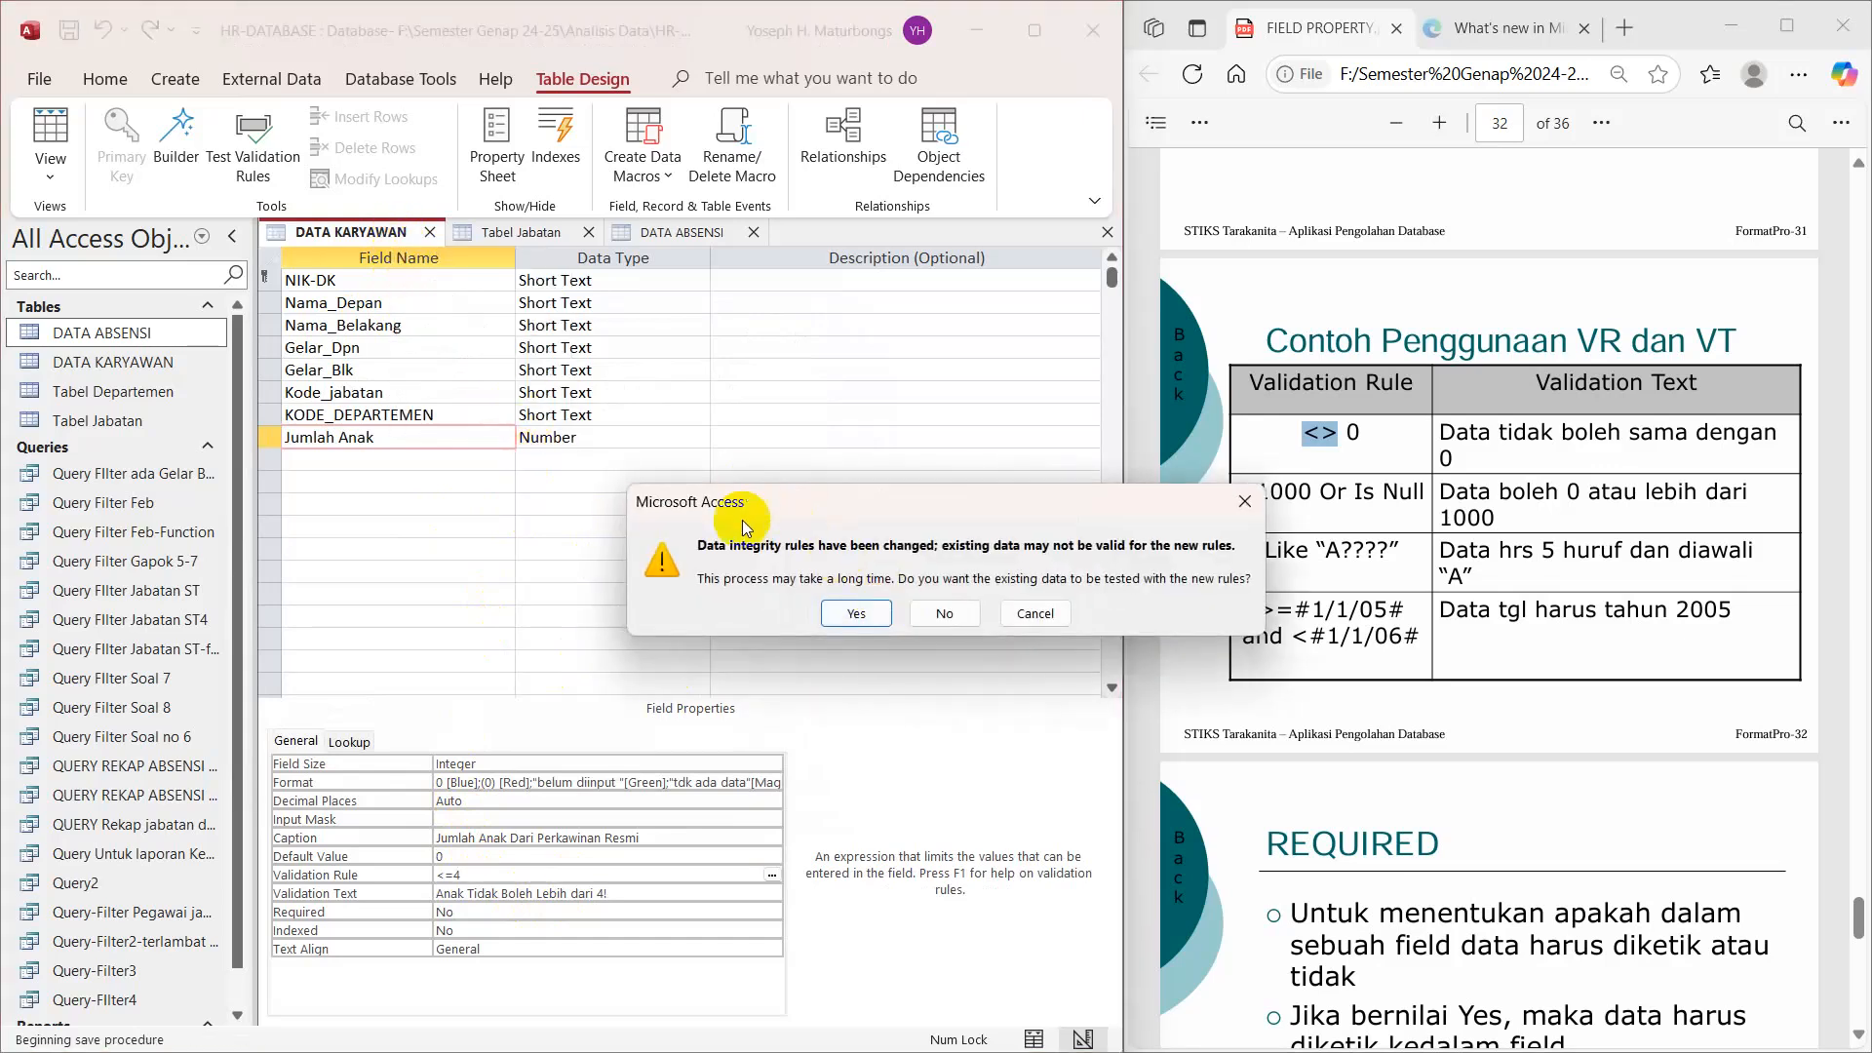
left_click(839, 622)
left_click(840, 634)
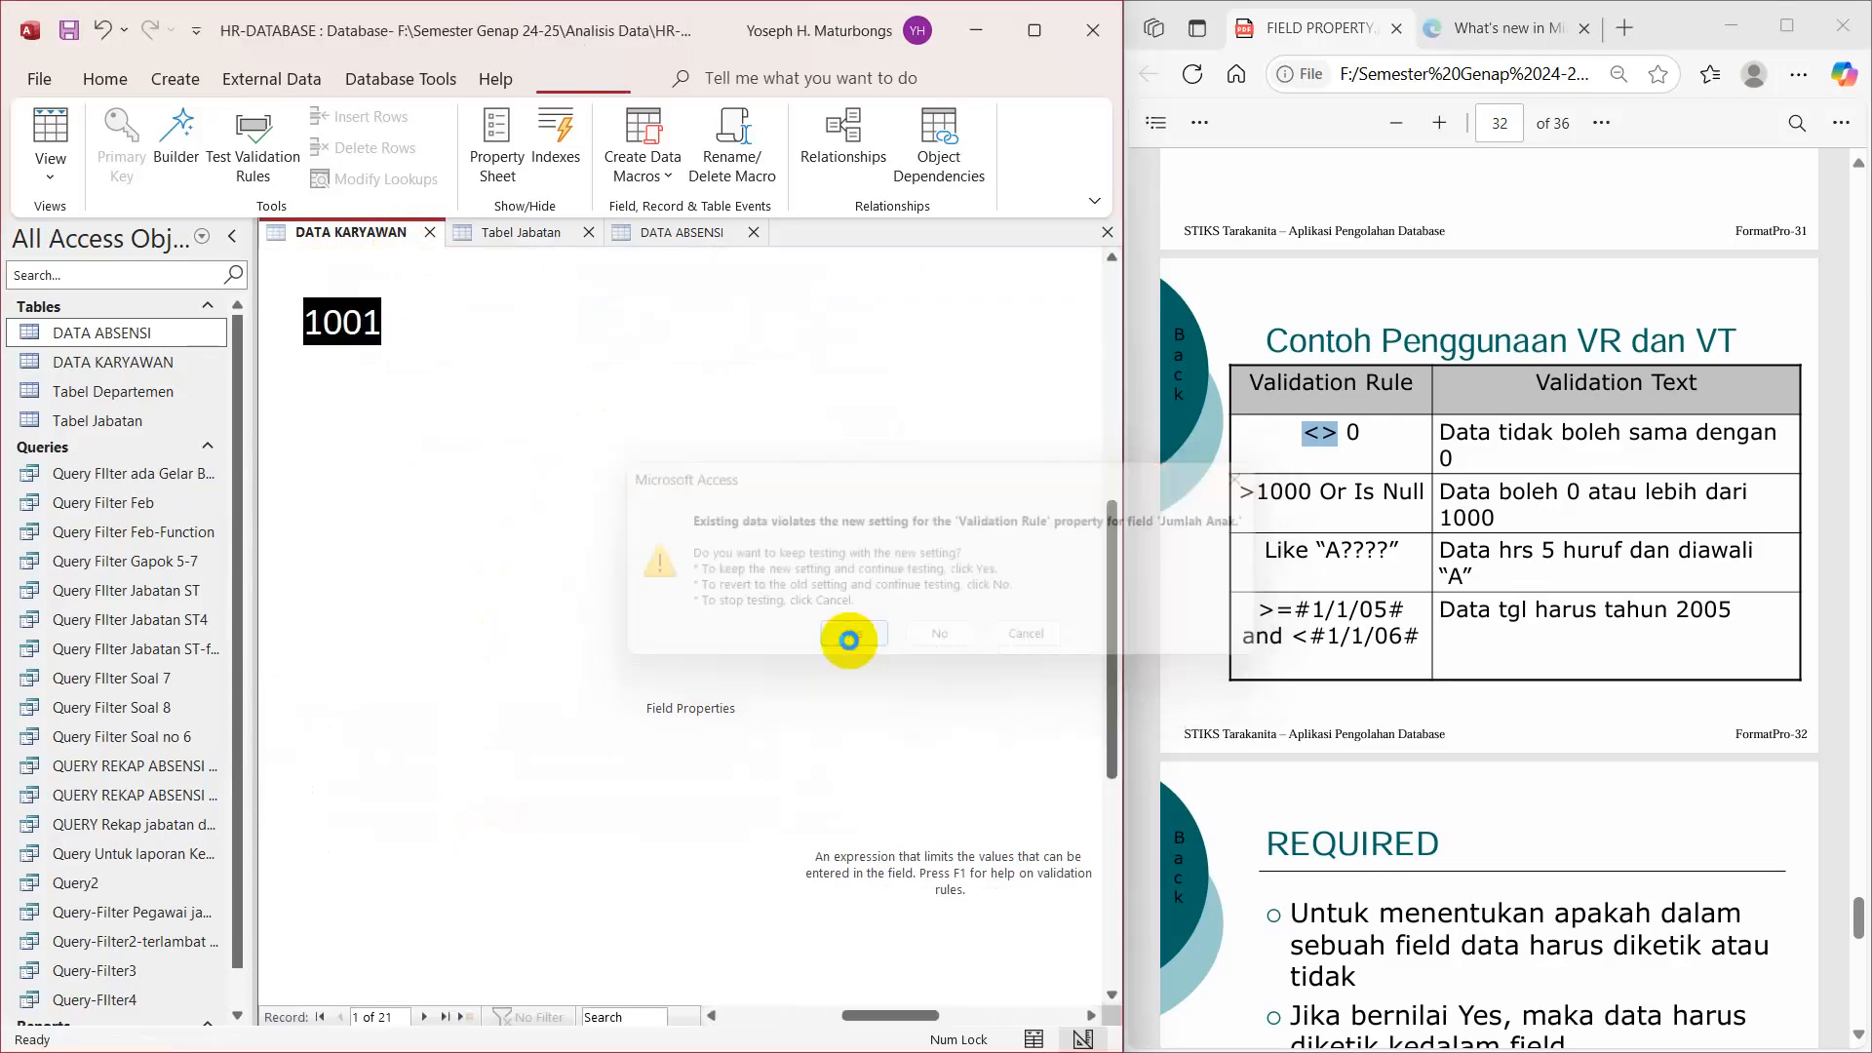
Step: Examine the existing Jumlah Anak values of the employee records against the validation rule
left_click_drag(781, 1015, 986, 1022)
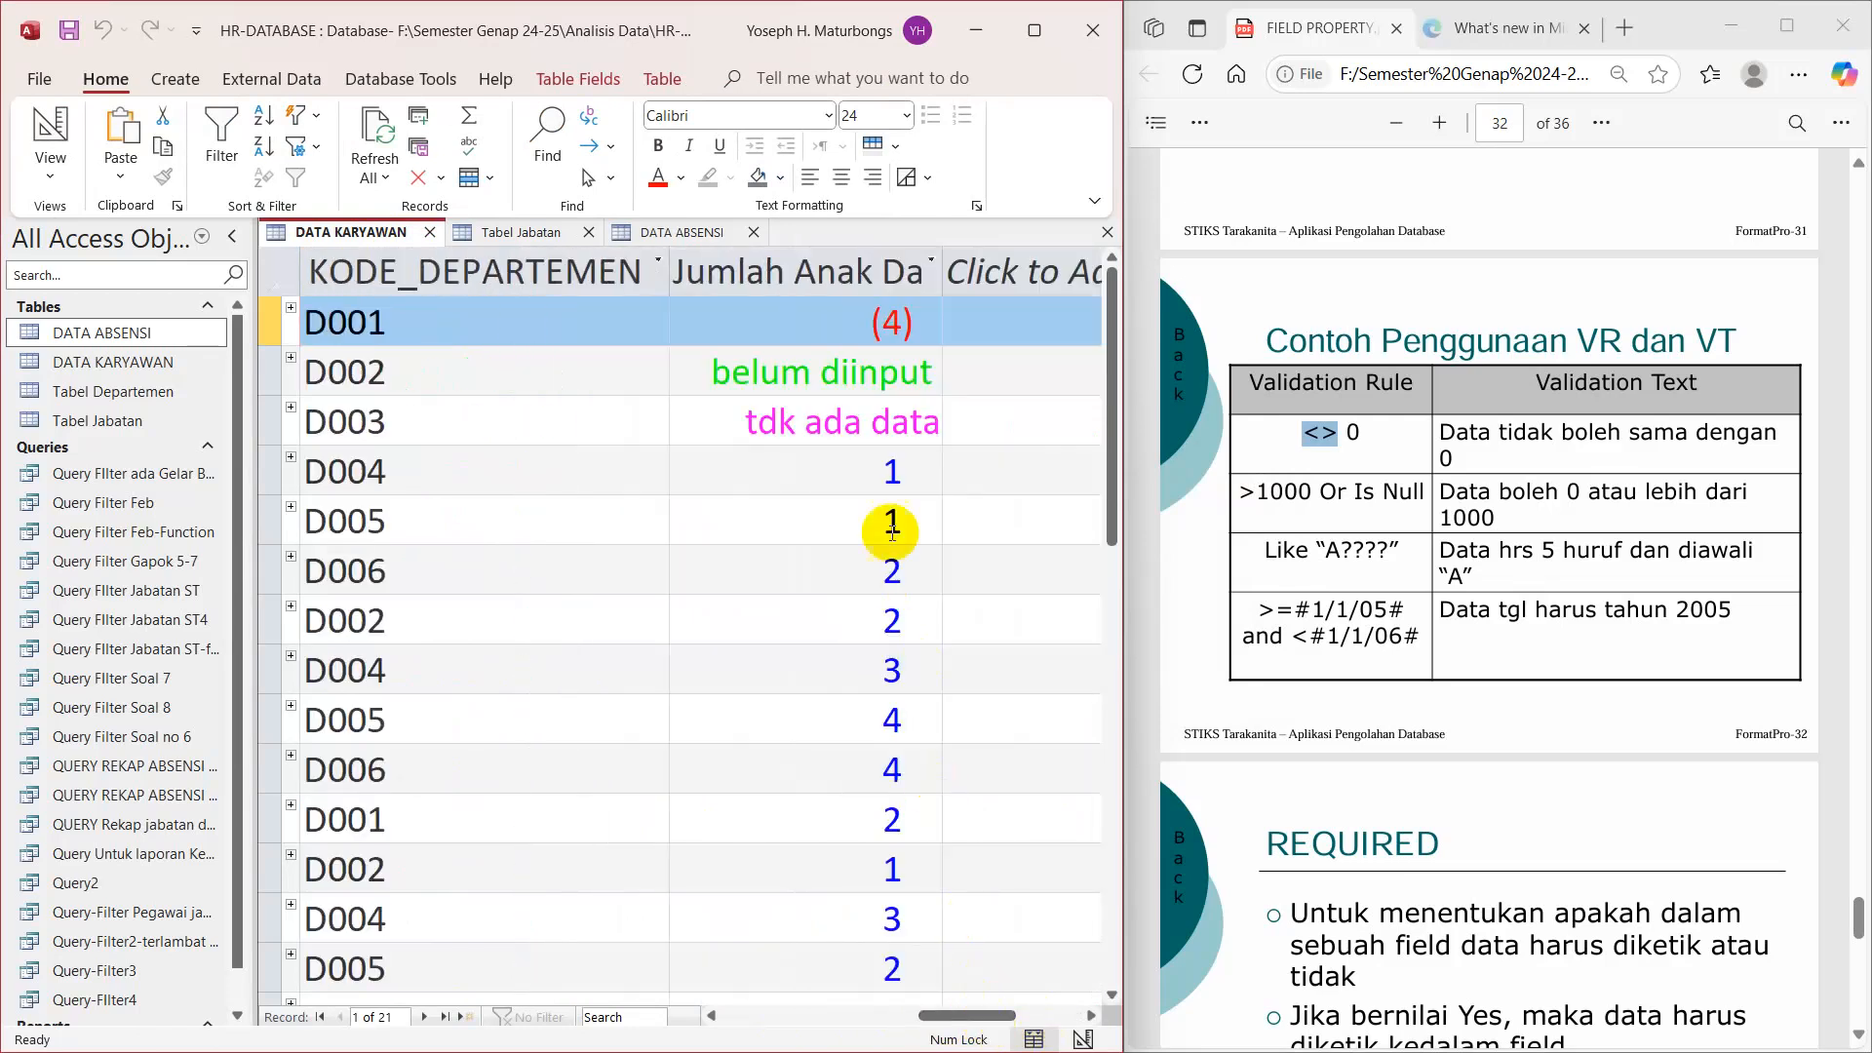
scroll(917, 716, "down", 4)
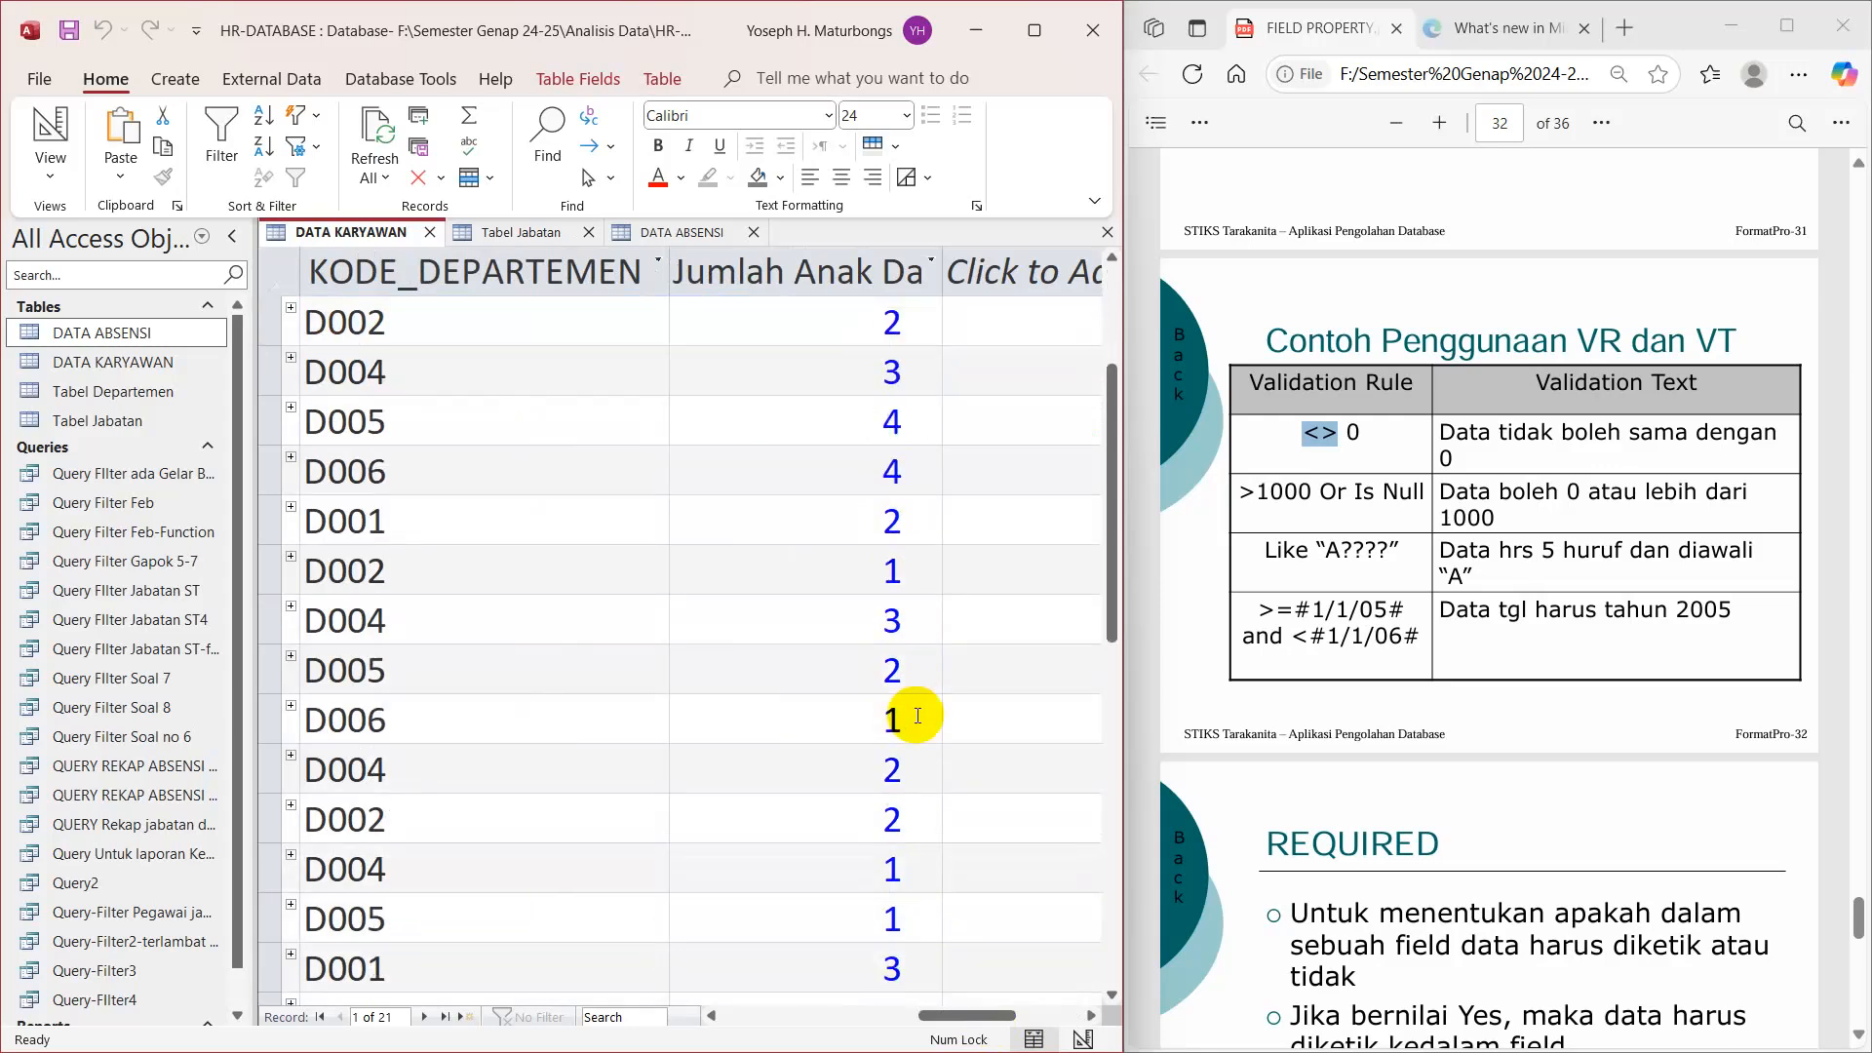
scroll(918, 715, "up", 4)
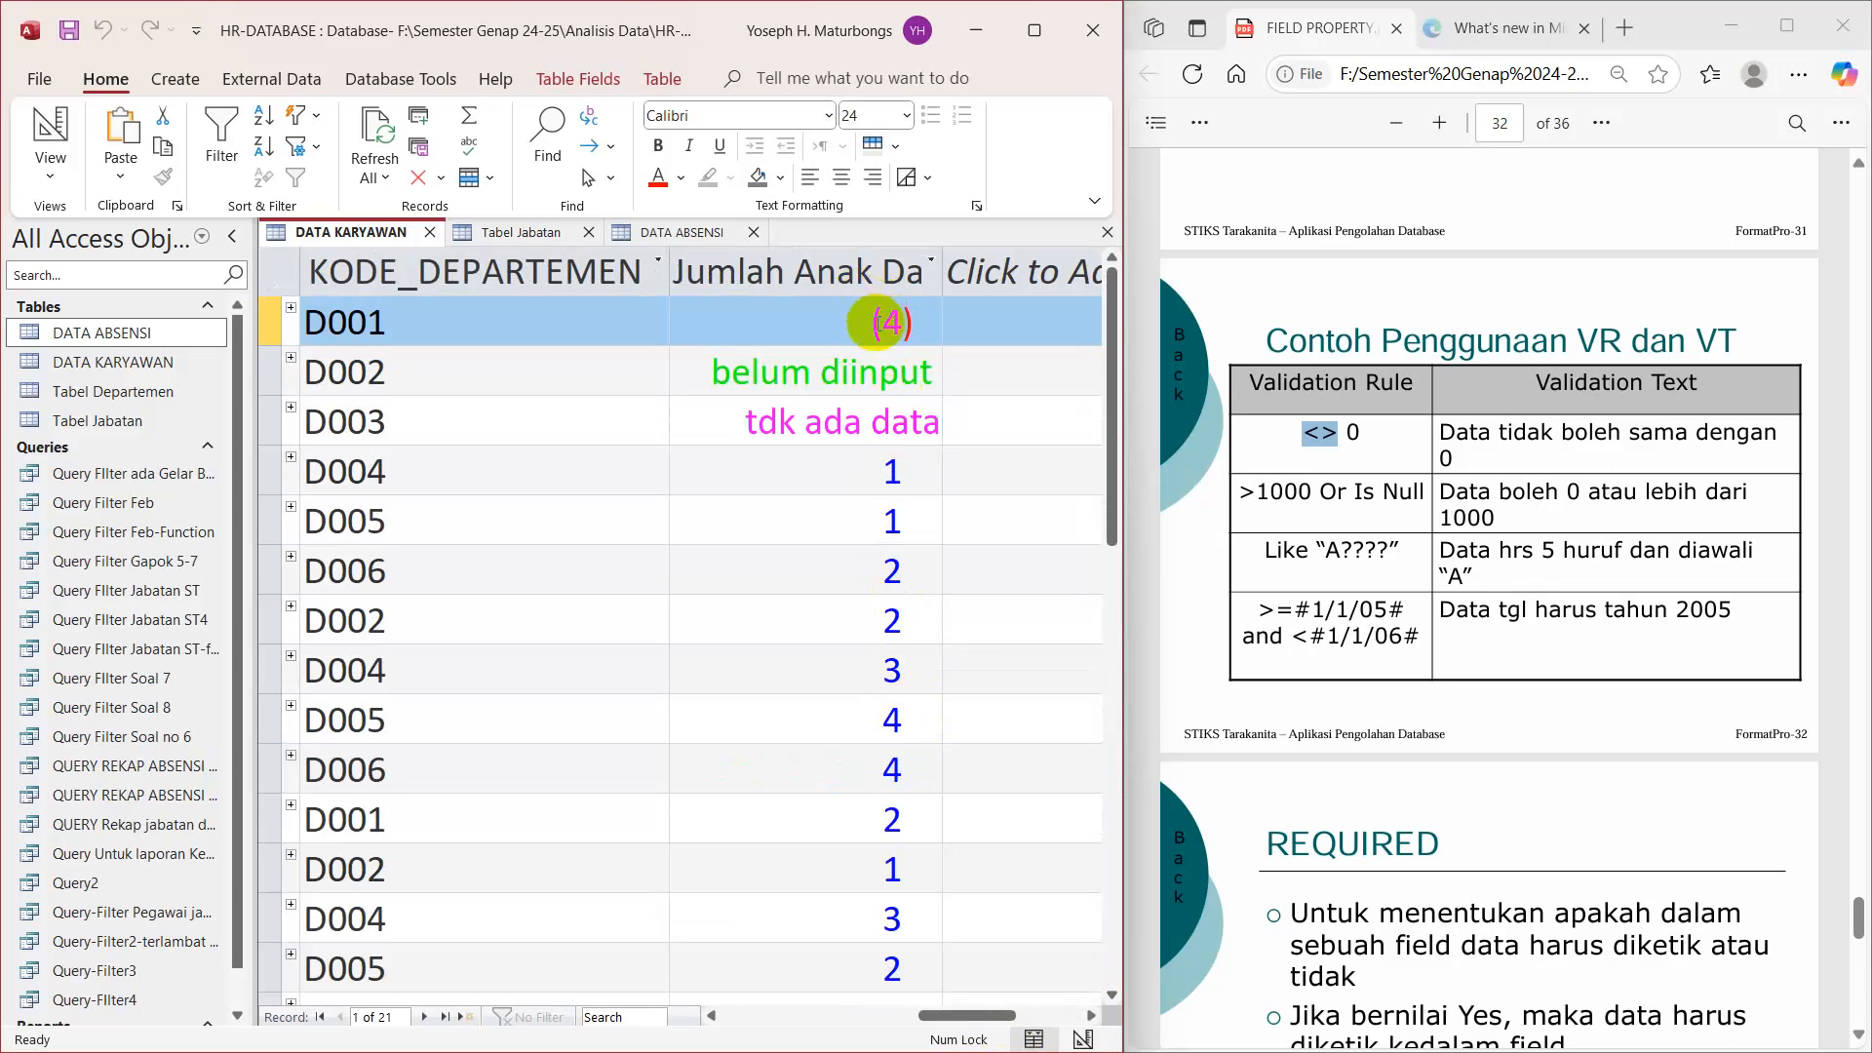
Step: Test the rule on the first record's Jumlah Anak with the values 3 and 4, committing the record each time
left_click(871, 324)
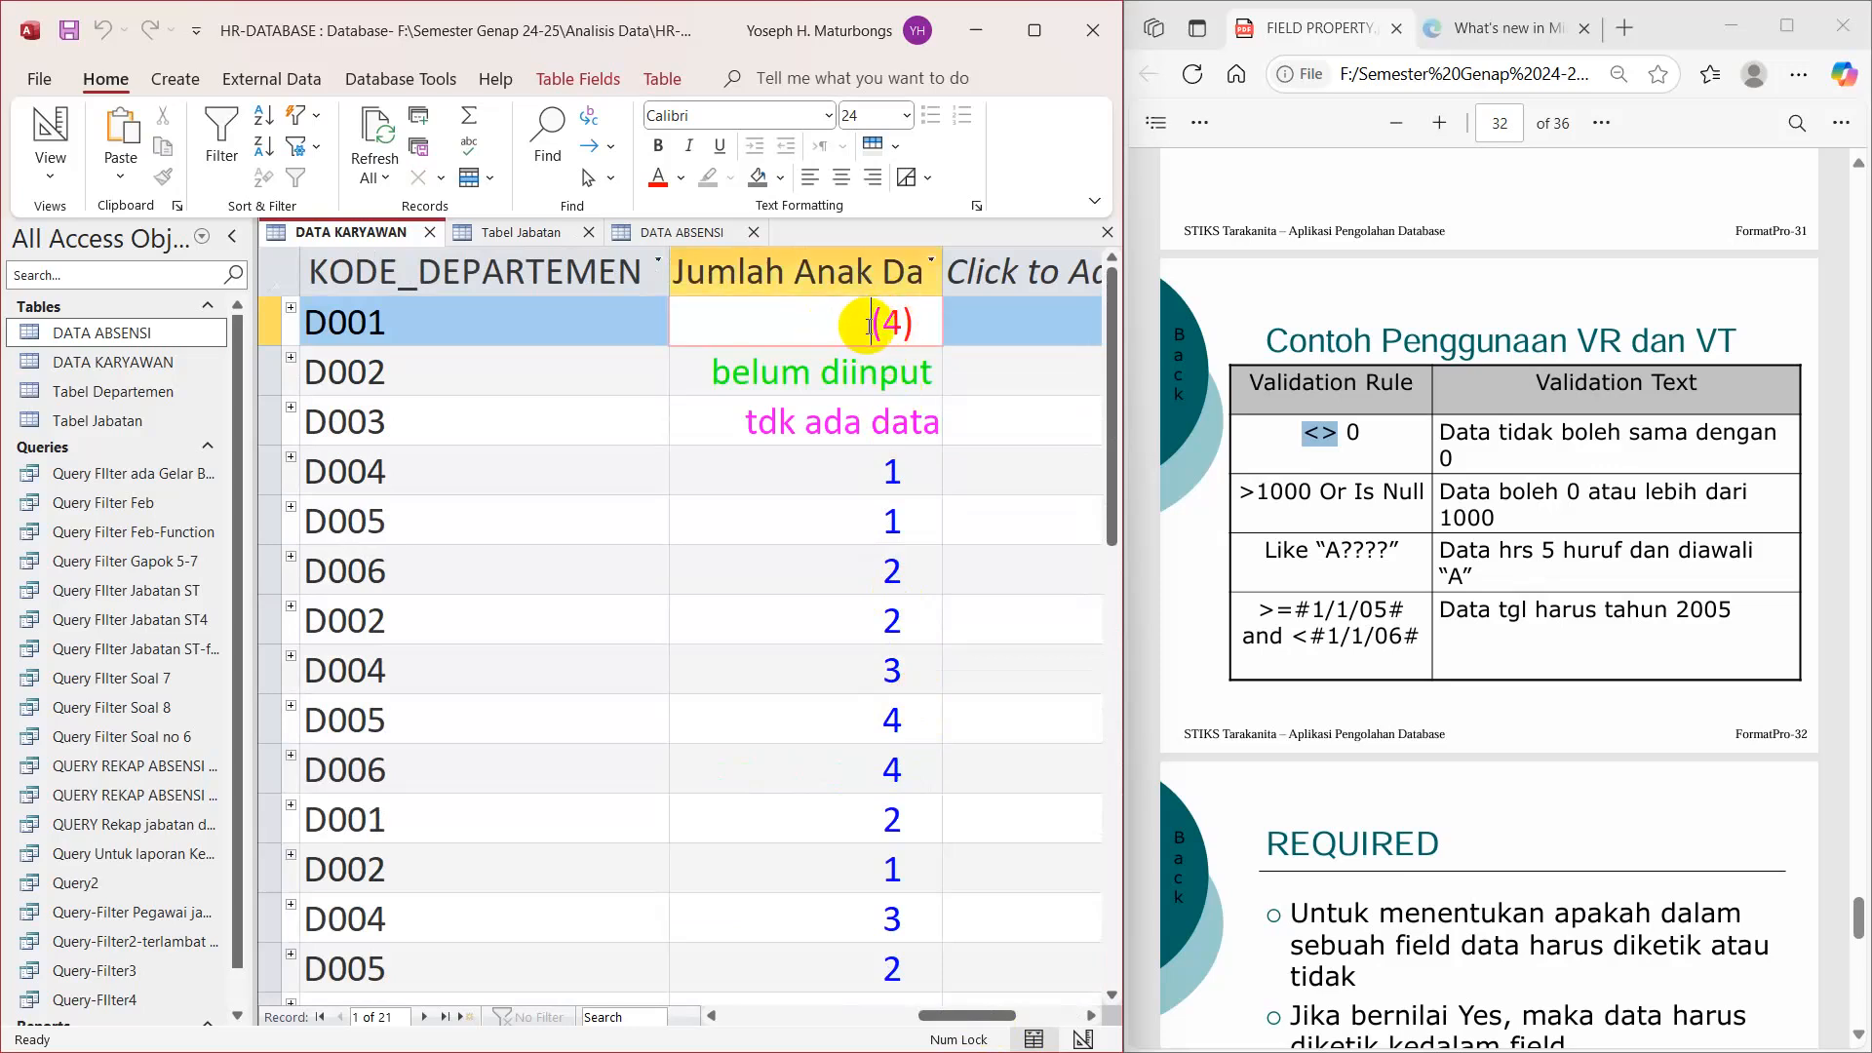
left_click_drag(871, 323, 934, 327)
type("3")
left_click(893, 472)
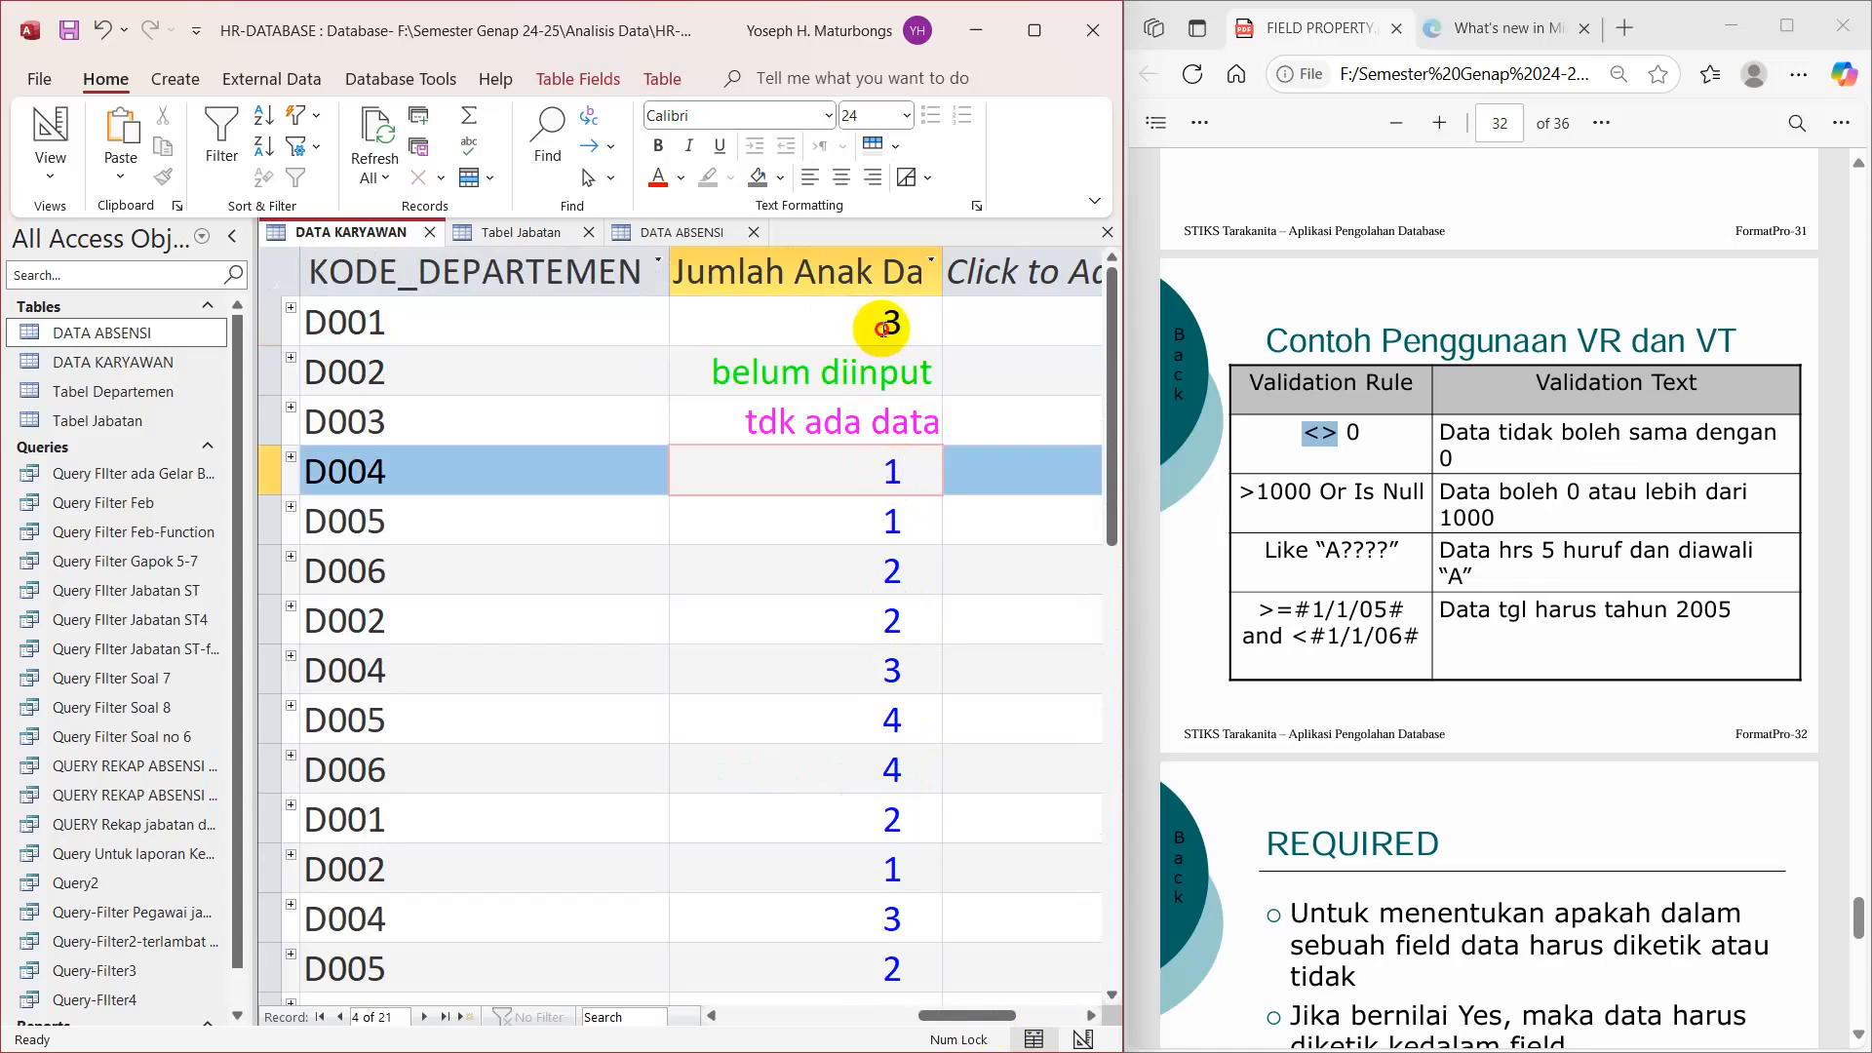
double_click(887, 324)
type("4")
left_click(889, 472)
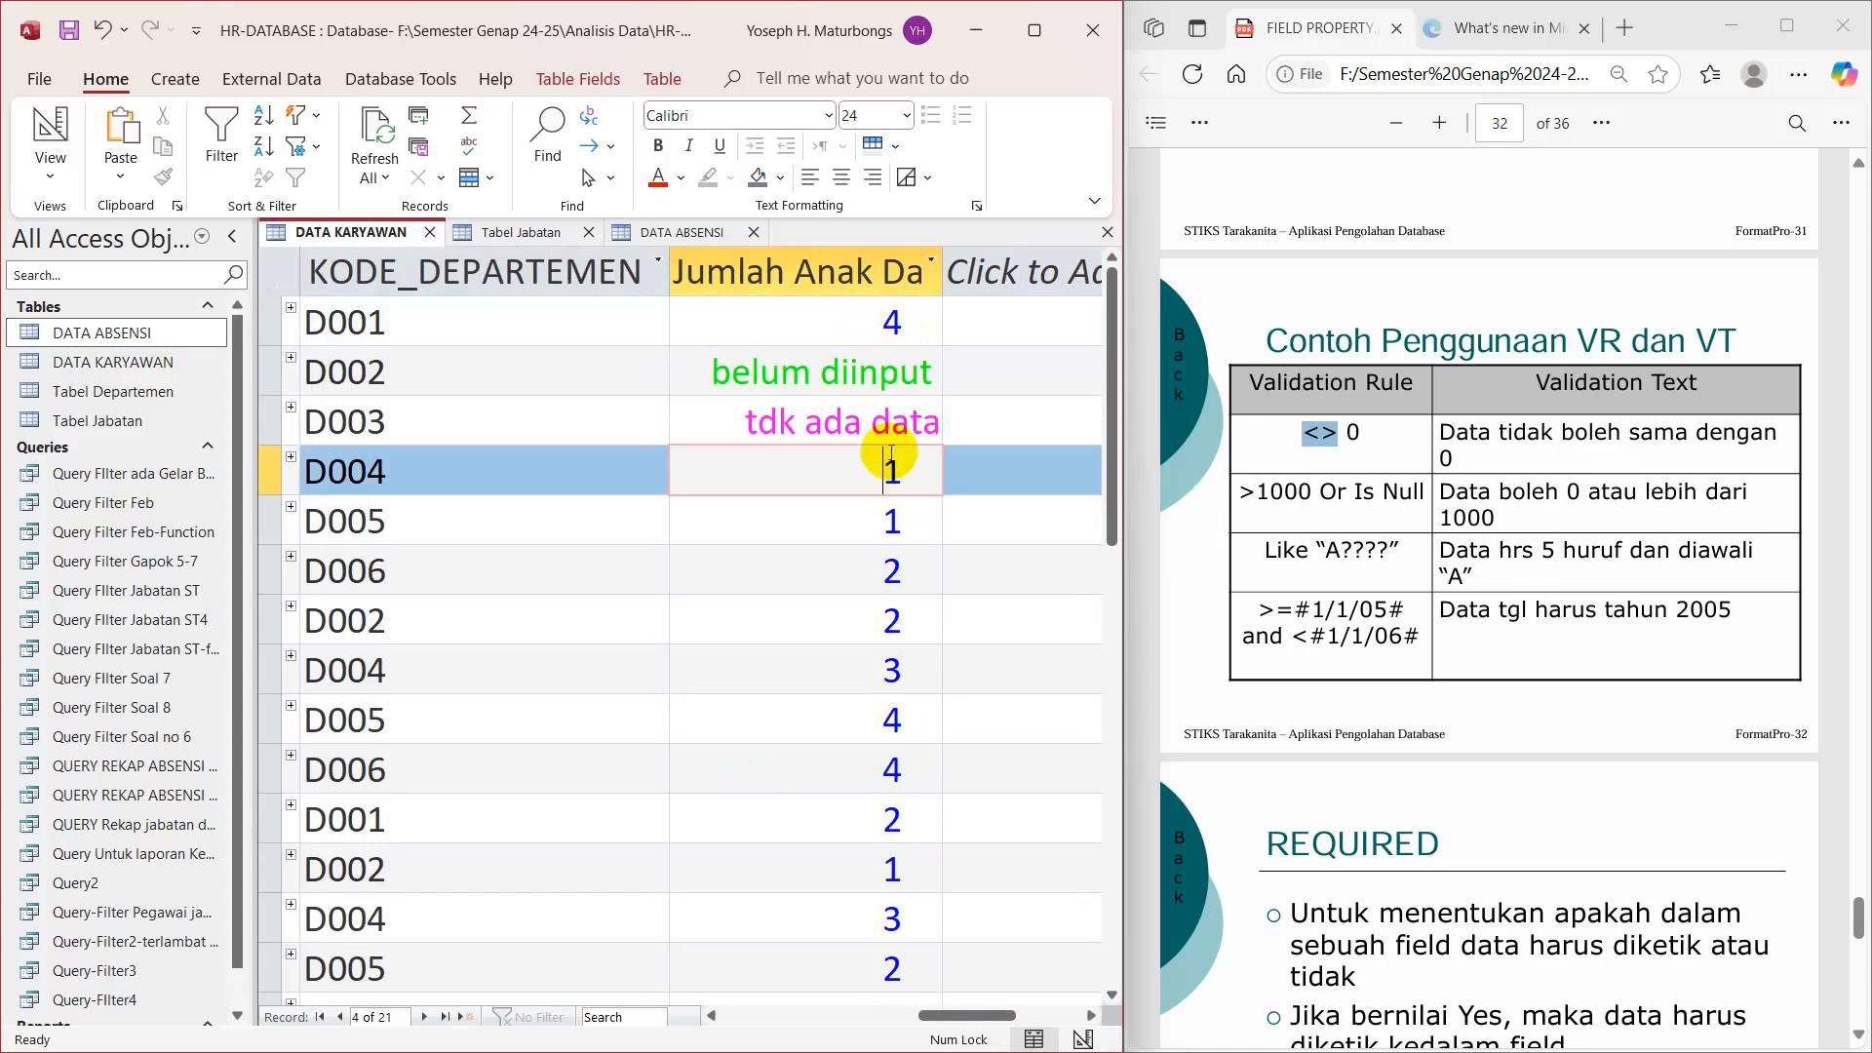
Step: Set Jumlah Anak in the first record to 1 and commit the record
double_click(893, 322)
type("1")
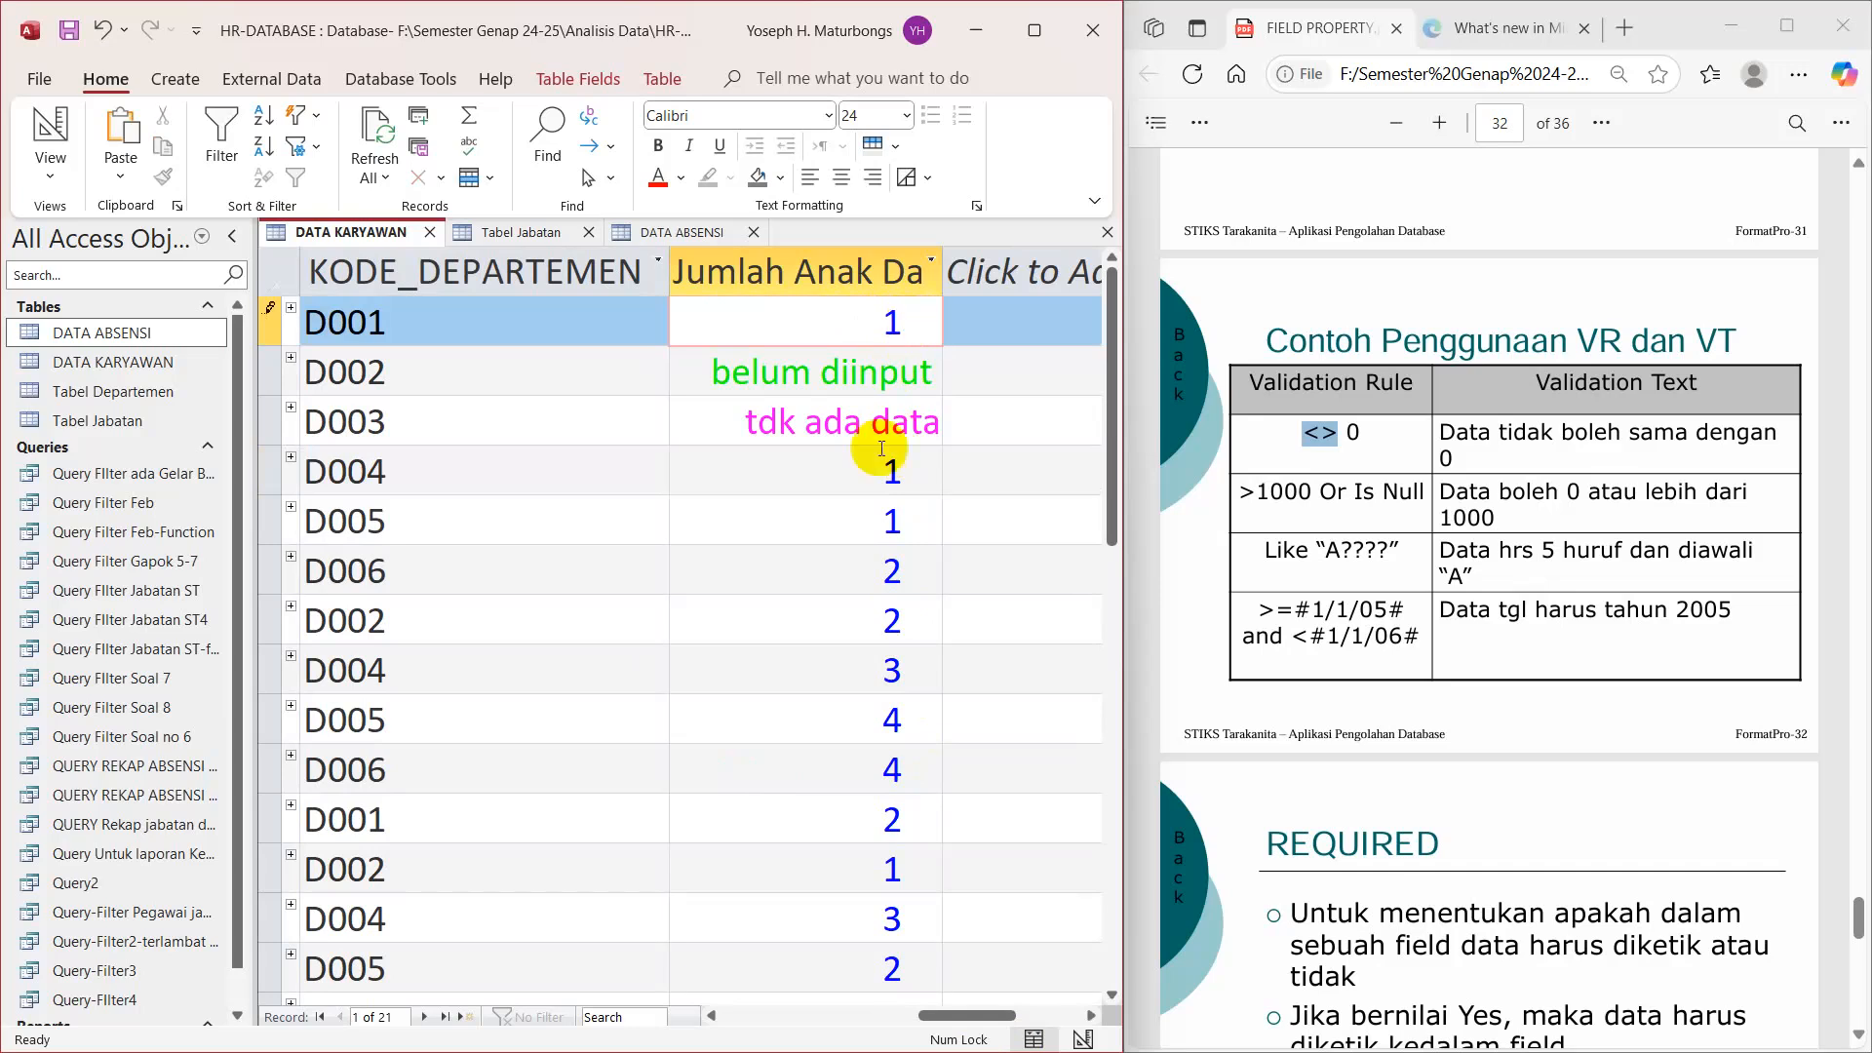
left_click(887, 519)
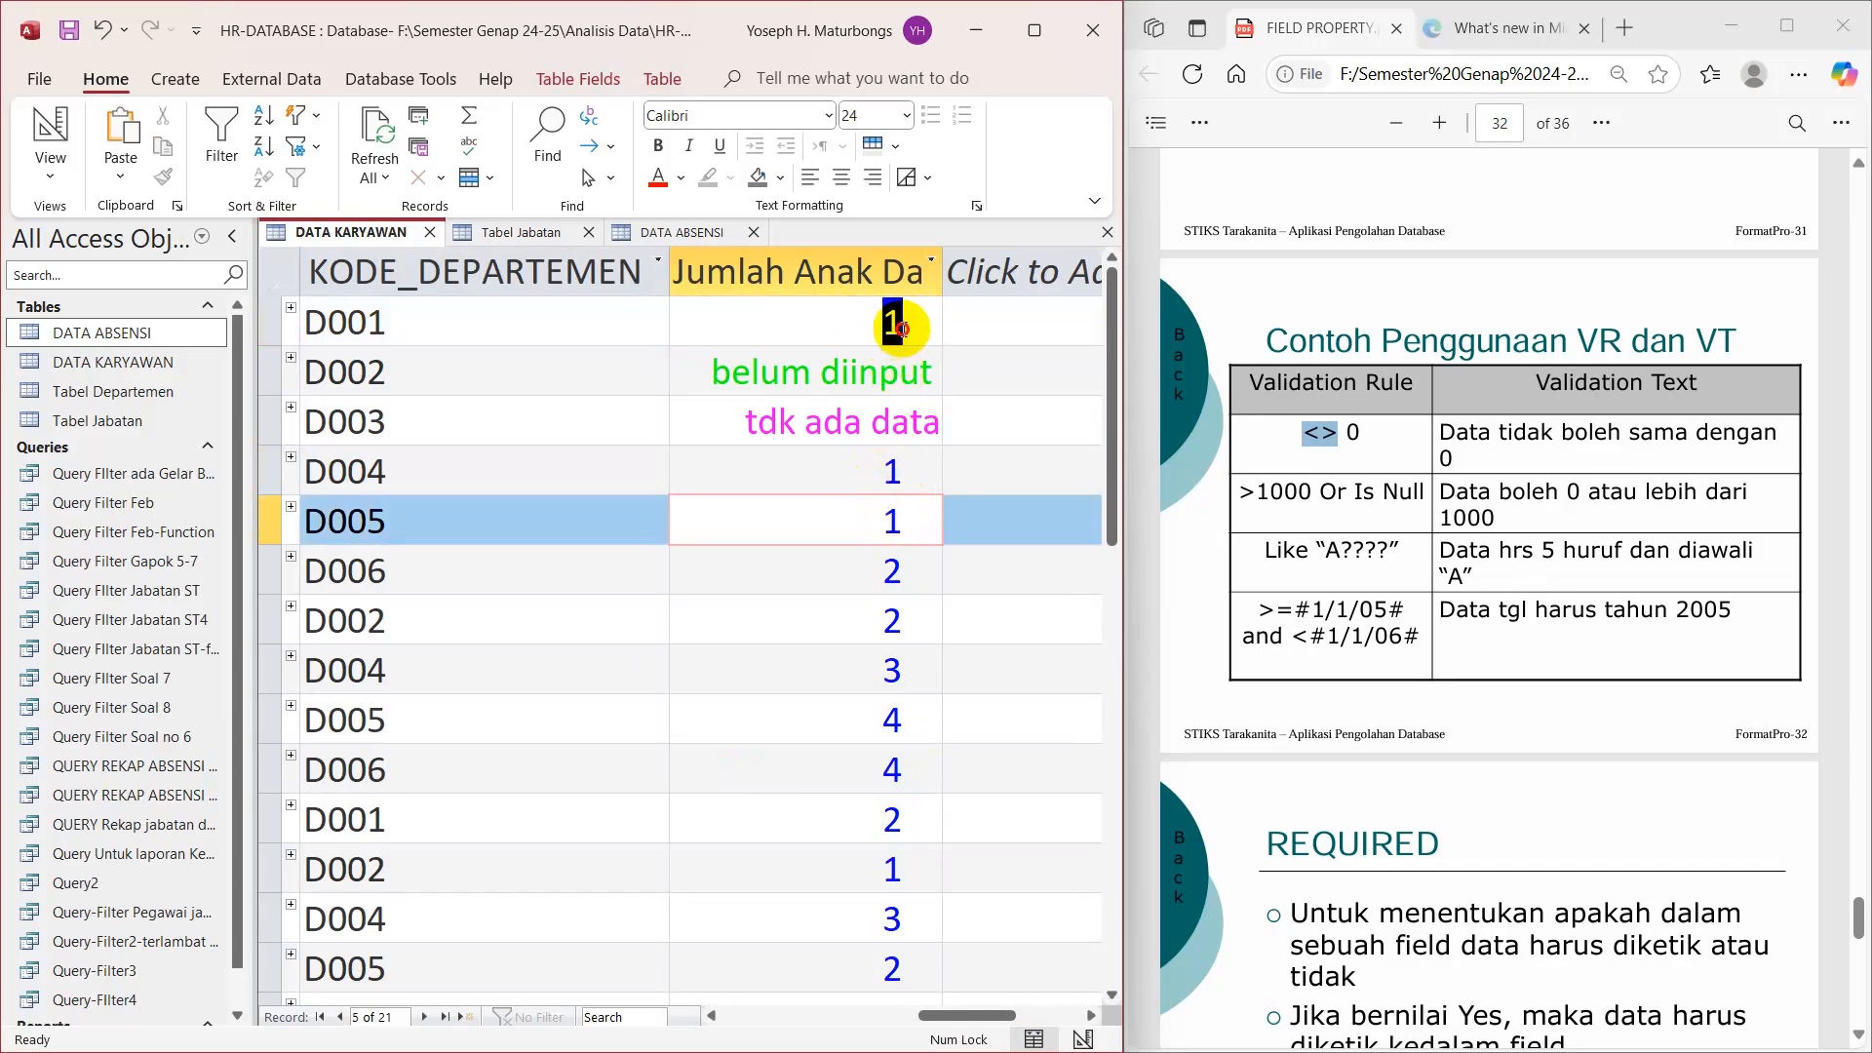
Step: Try to set the first record's Jumlah Anak to 5, dismiss the validation message and cancel the entry
double_click(889, 327)
type("5")
left_click(901, 466)
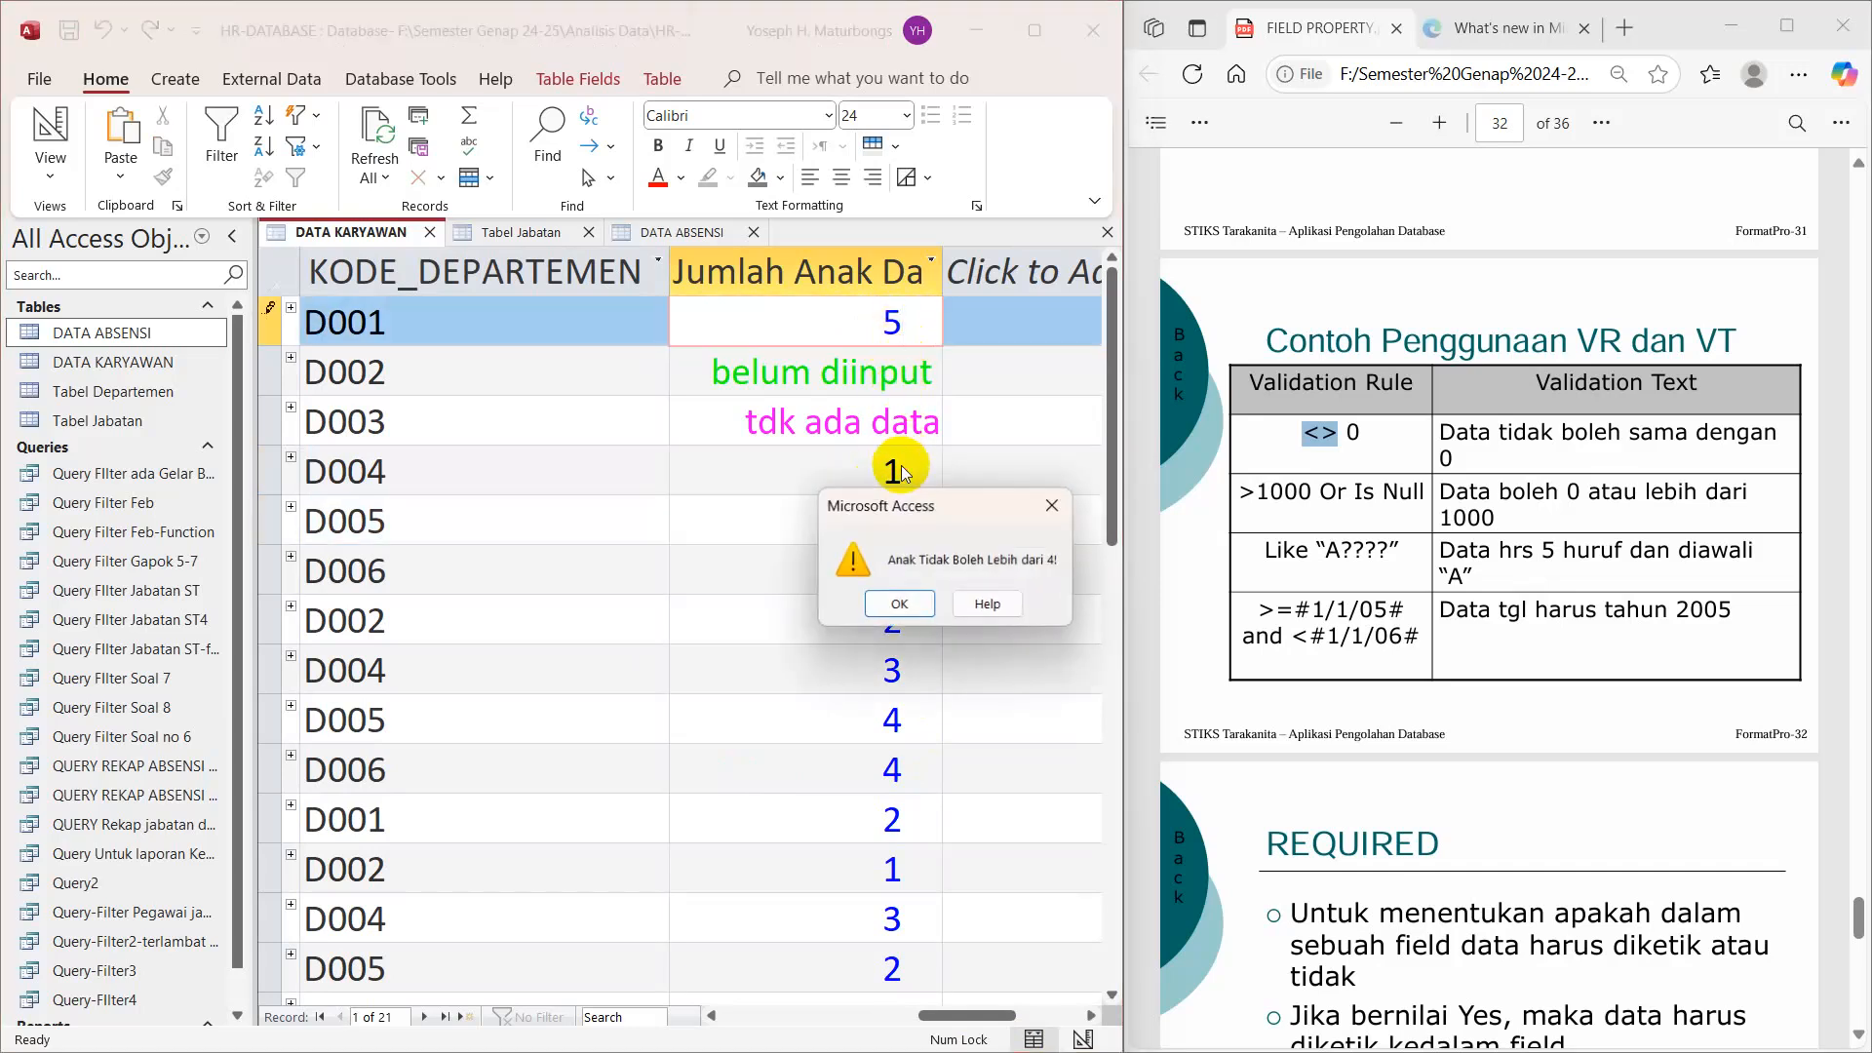
left_click_drag(971, 513, 826, 455)
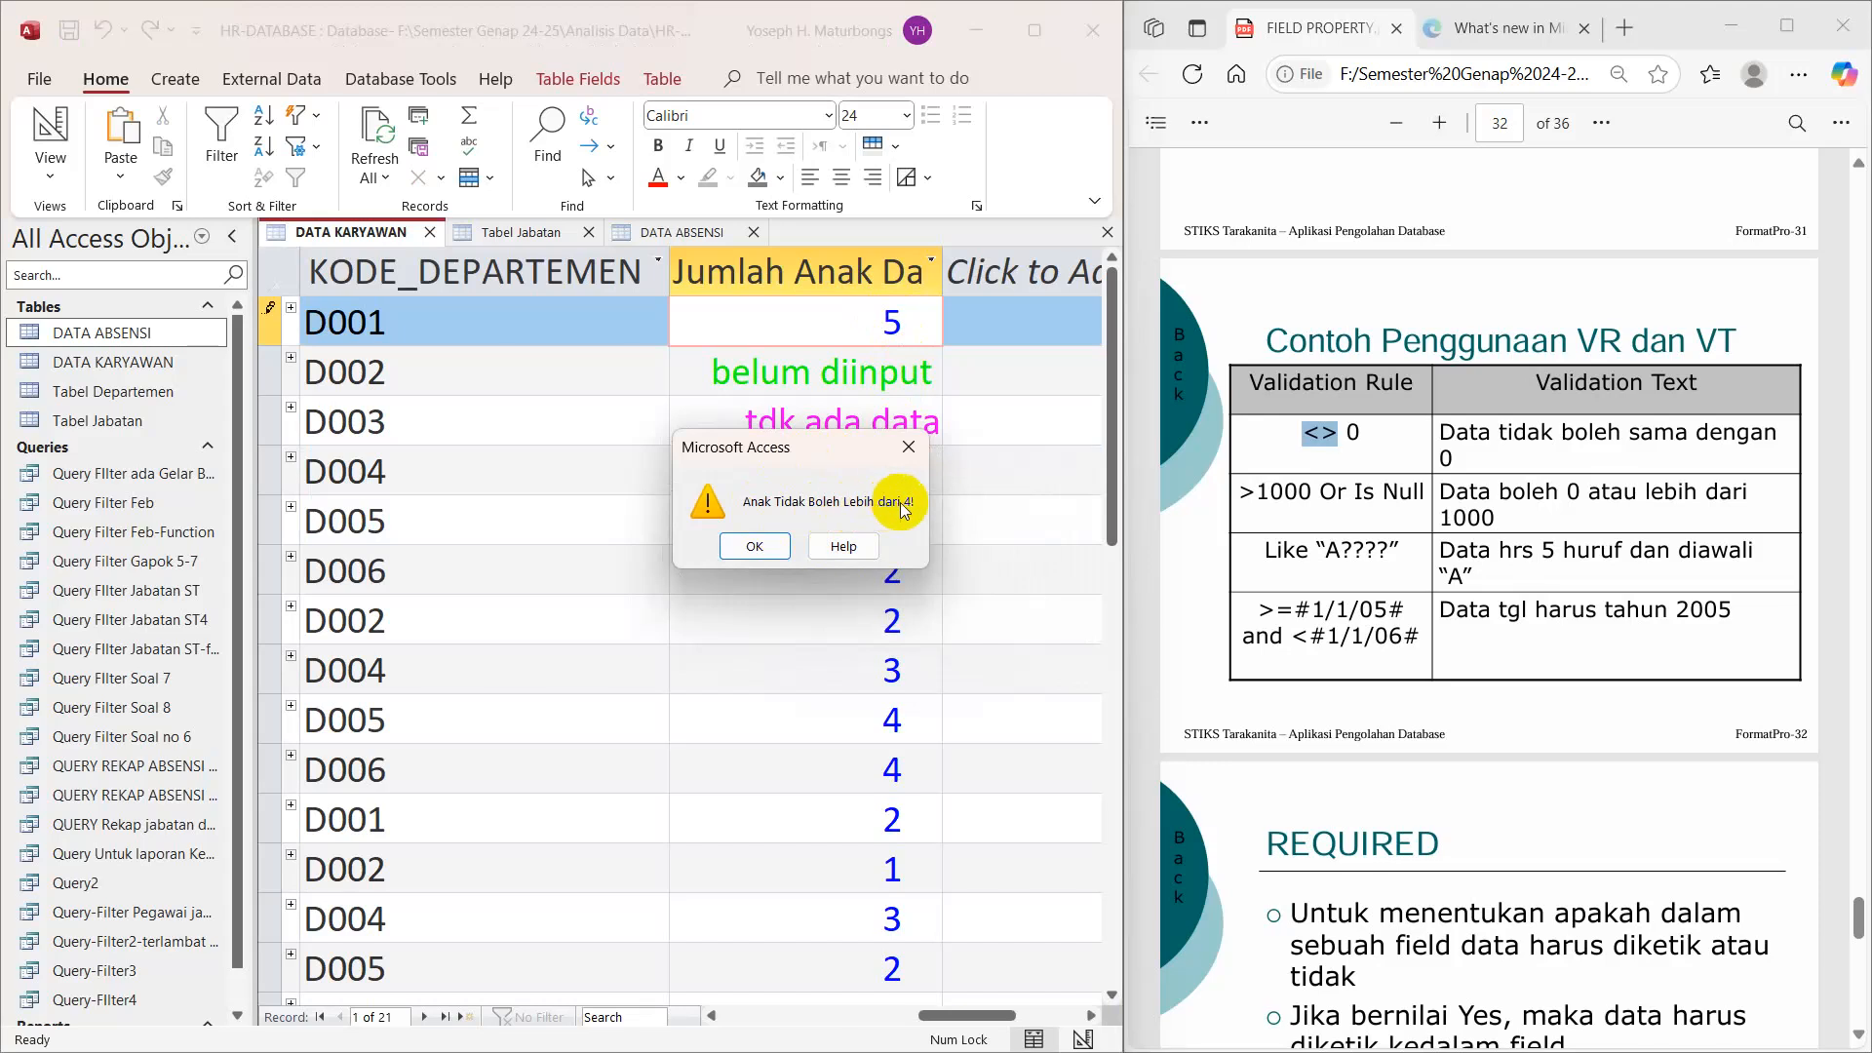
left_click(756, 546)
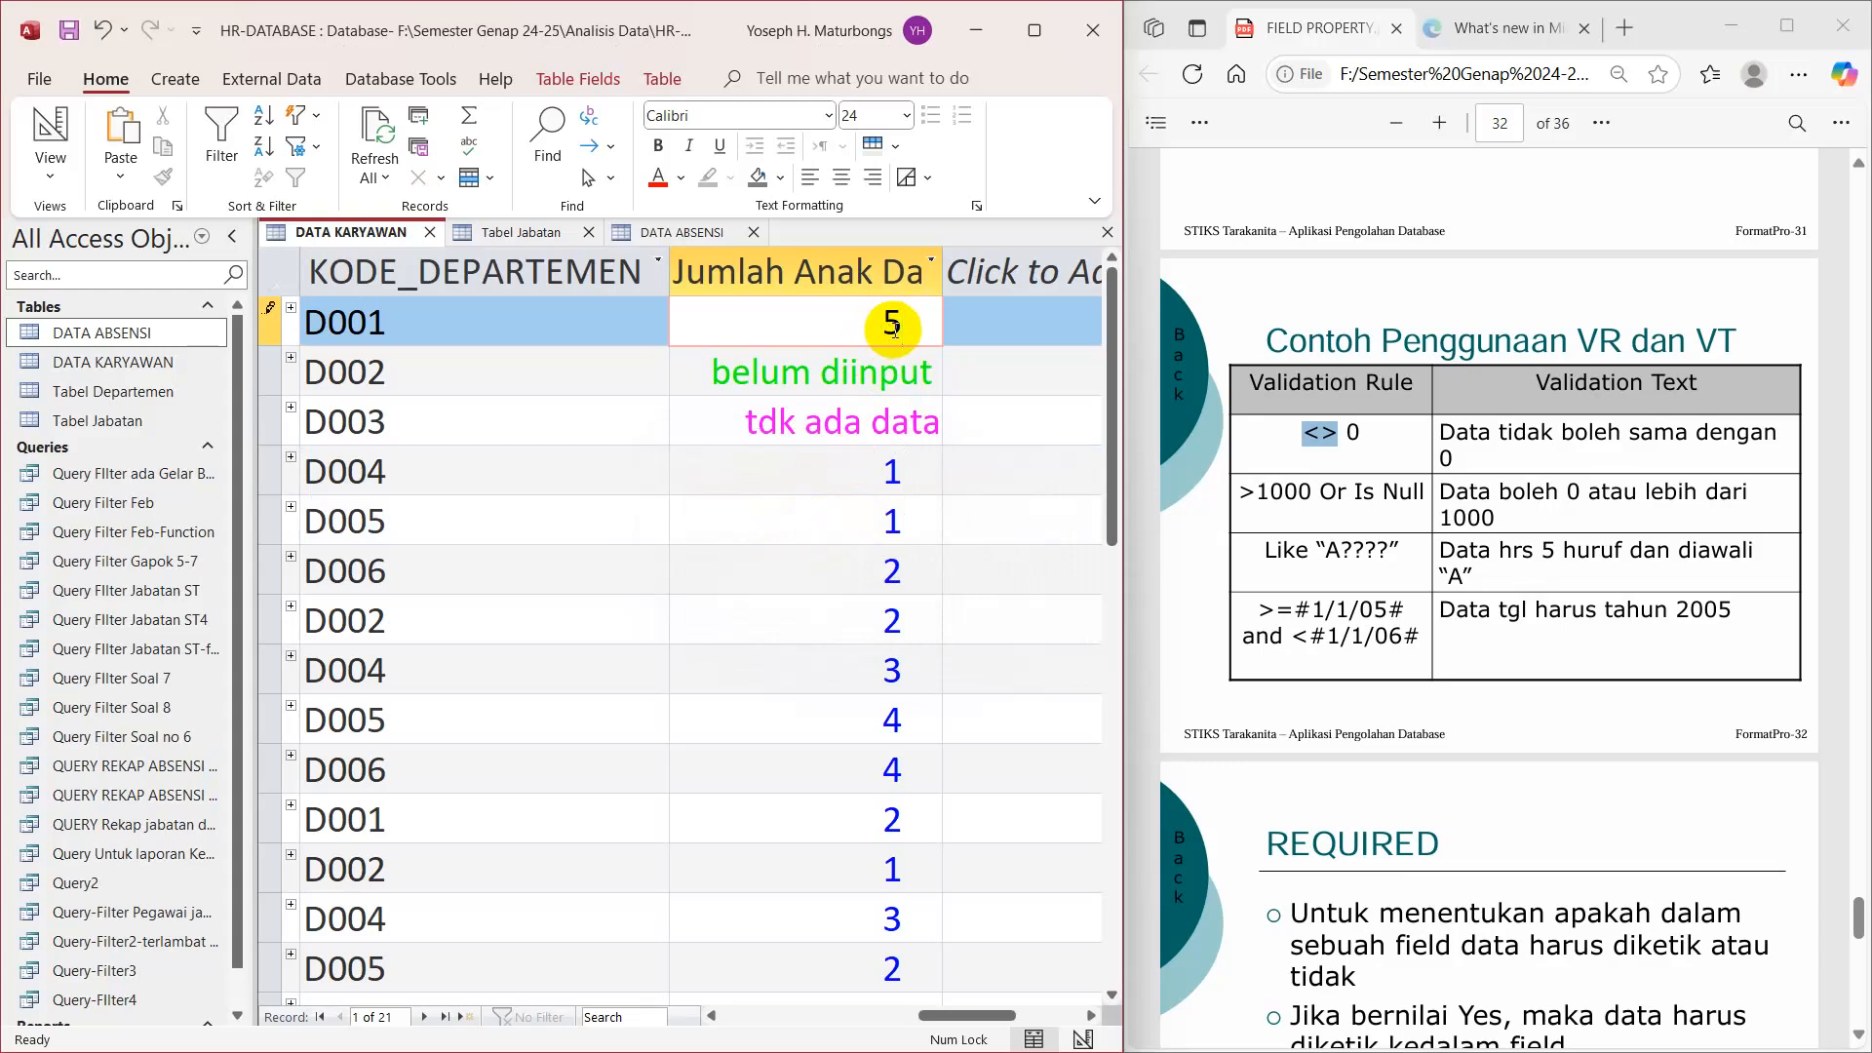
key("Escape")
left_click(911, 448)
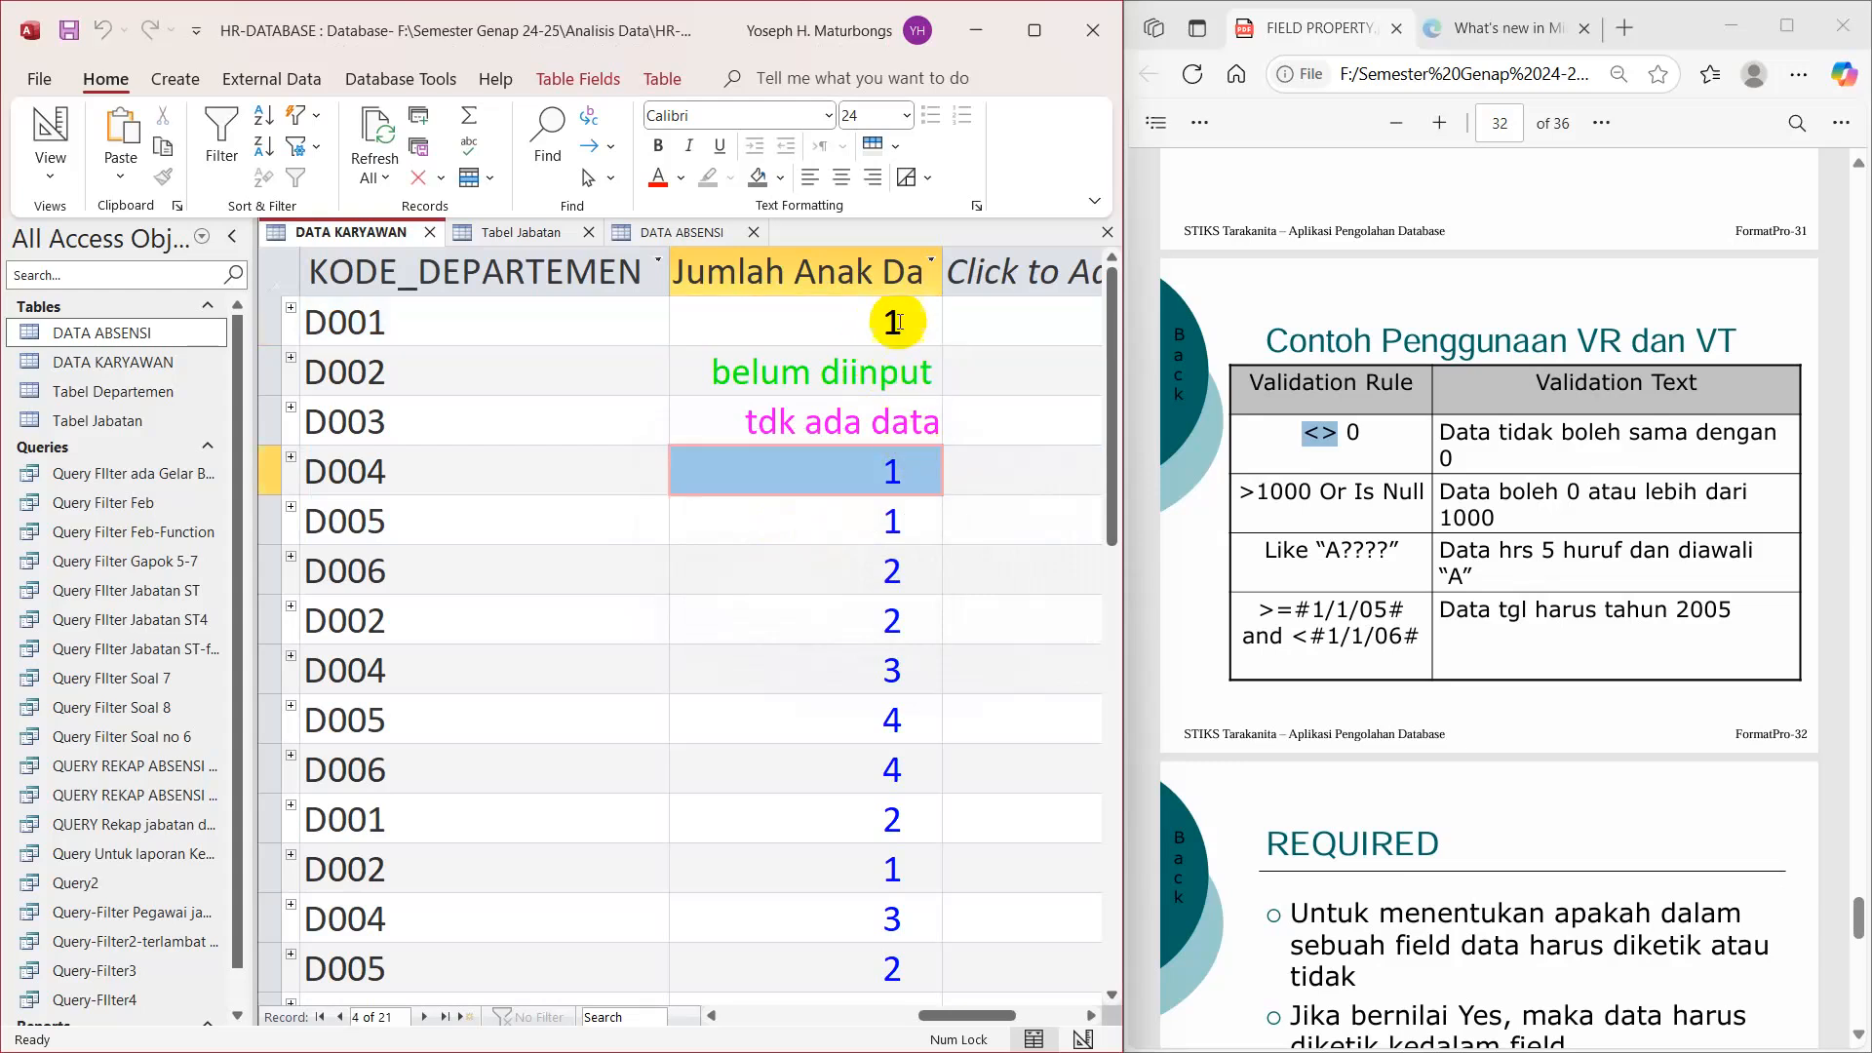
Step: Set the first employee record's Jumlah Anak to 4 and commit the record
left_click(892, 324)
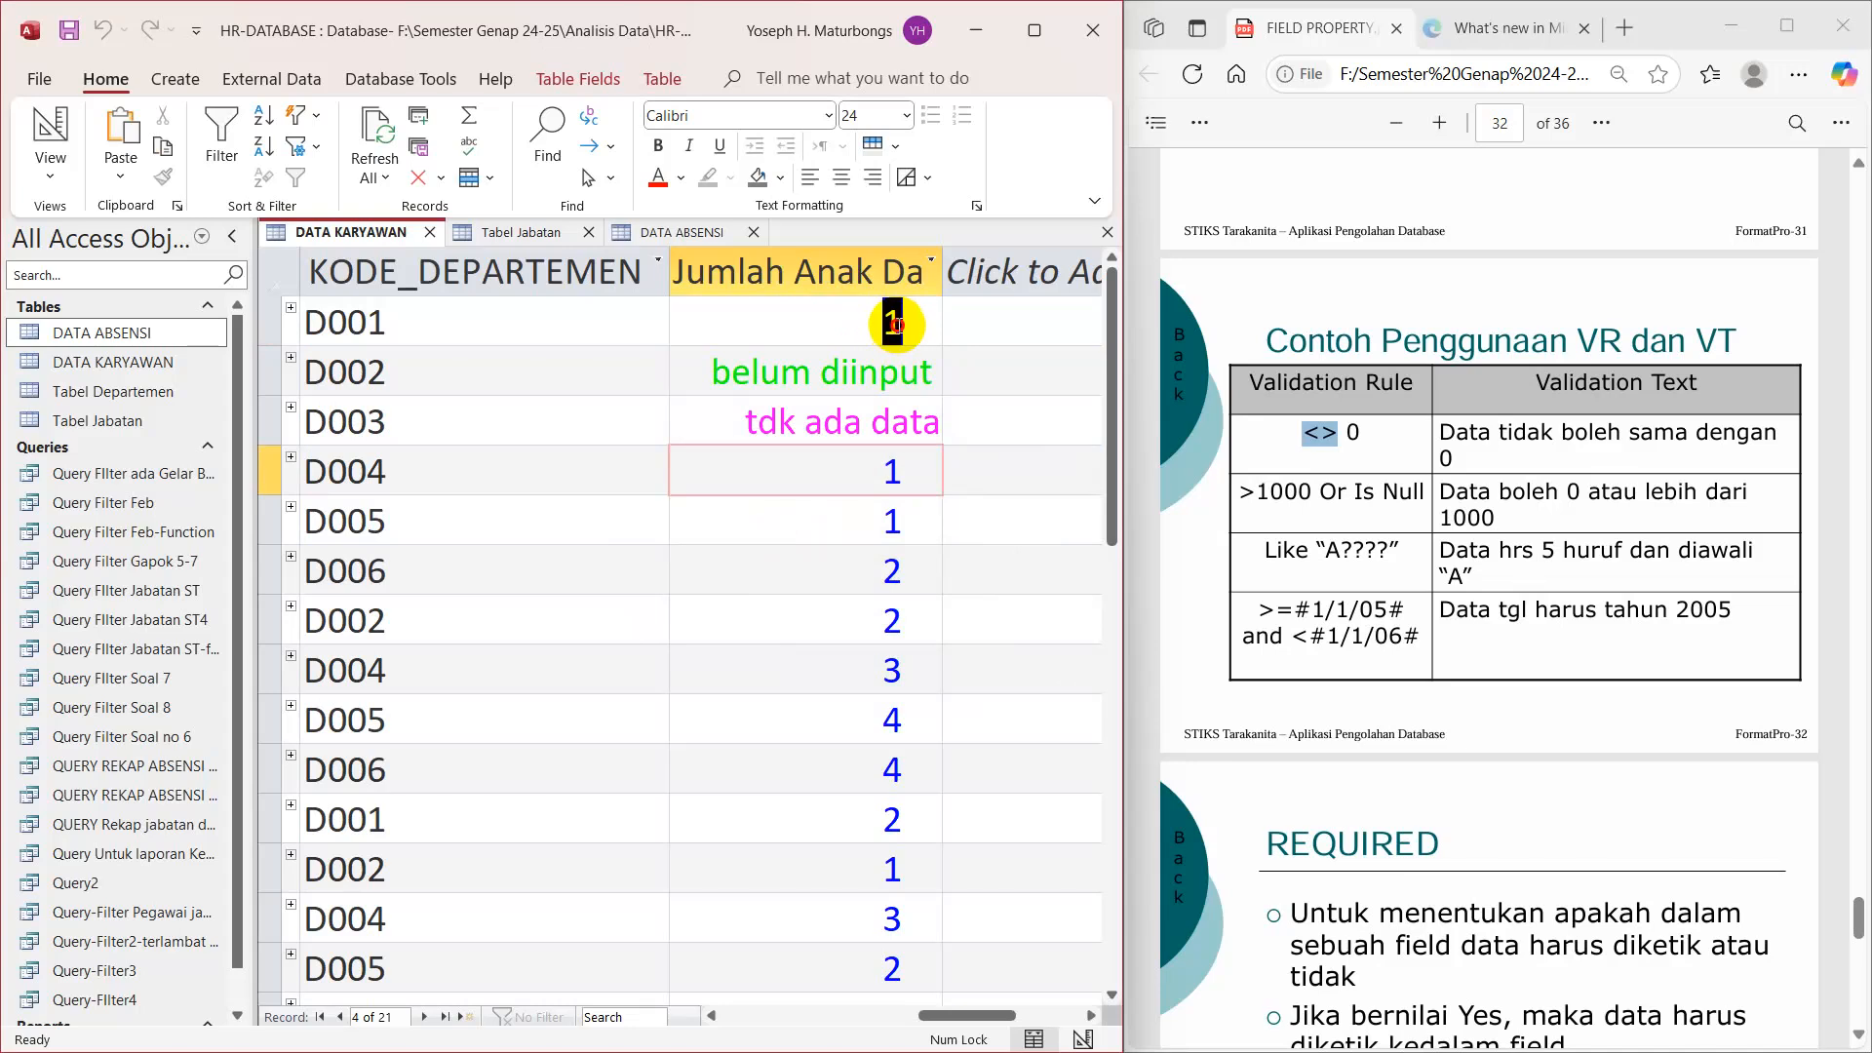
double_click(895, 324)
type("4")
left_click(898, 468)
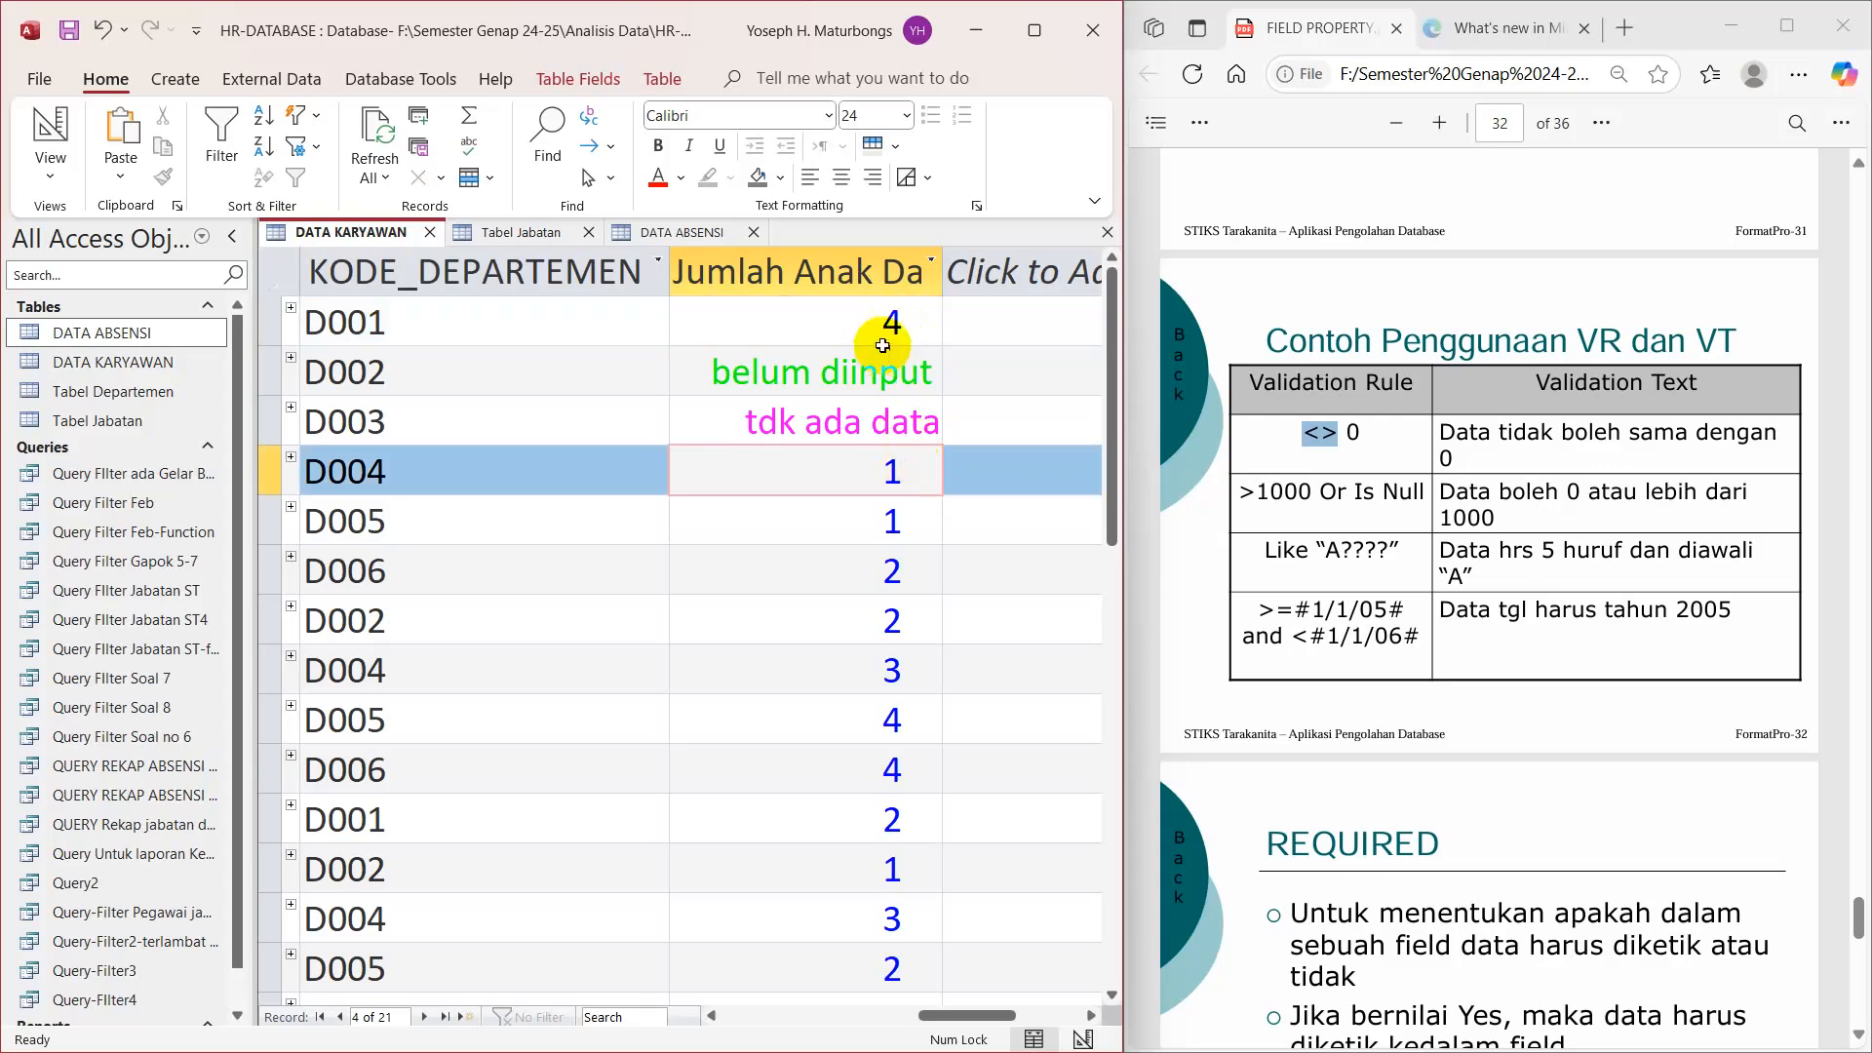
Step: Test the validation rule by entering 5 as the first record's Jumlah Anak, dismiss the message and cancel the entry
double_click(892, 321)
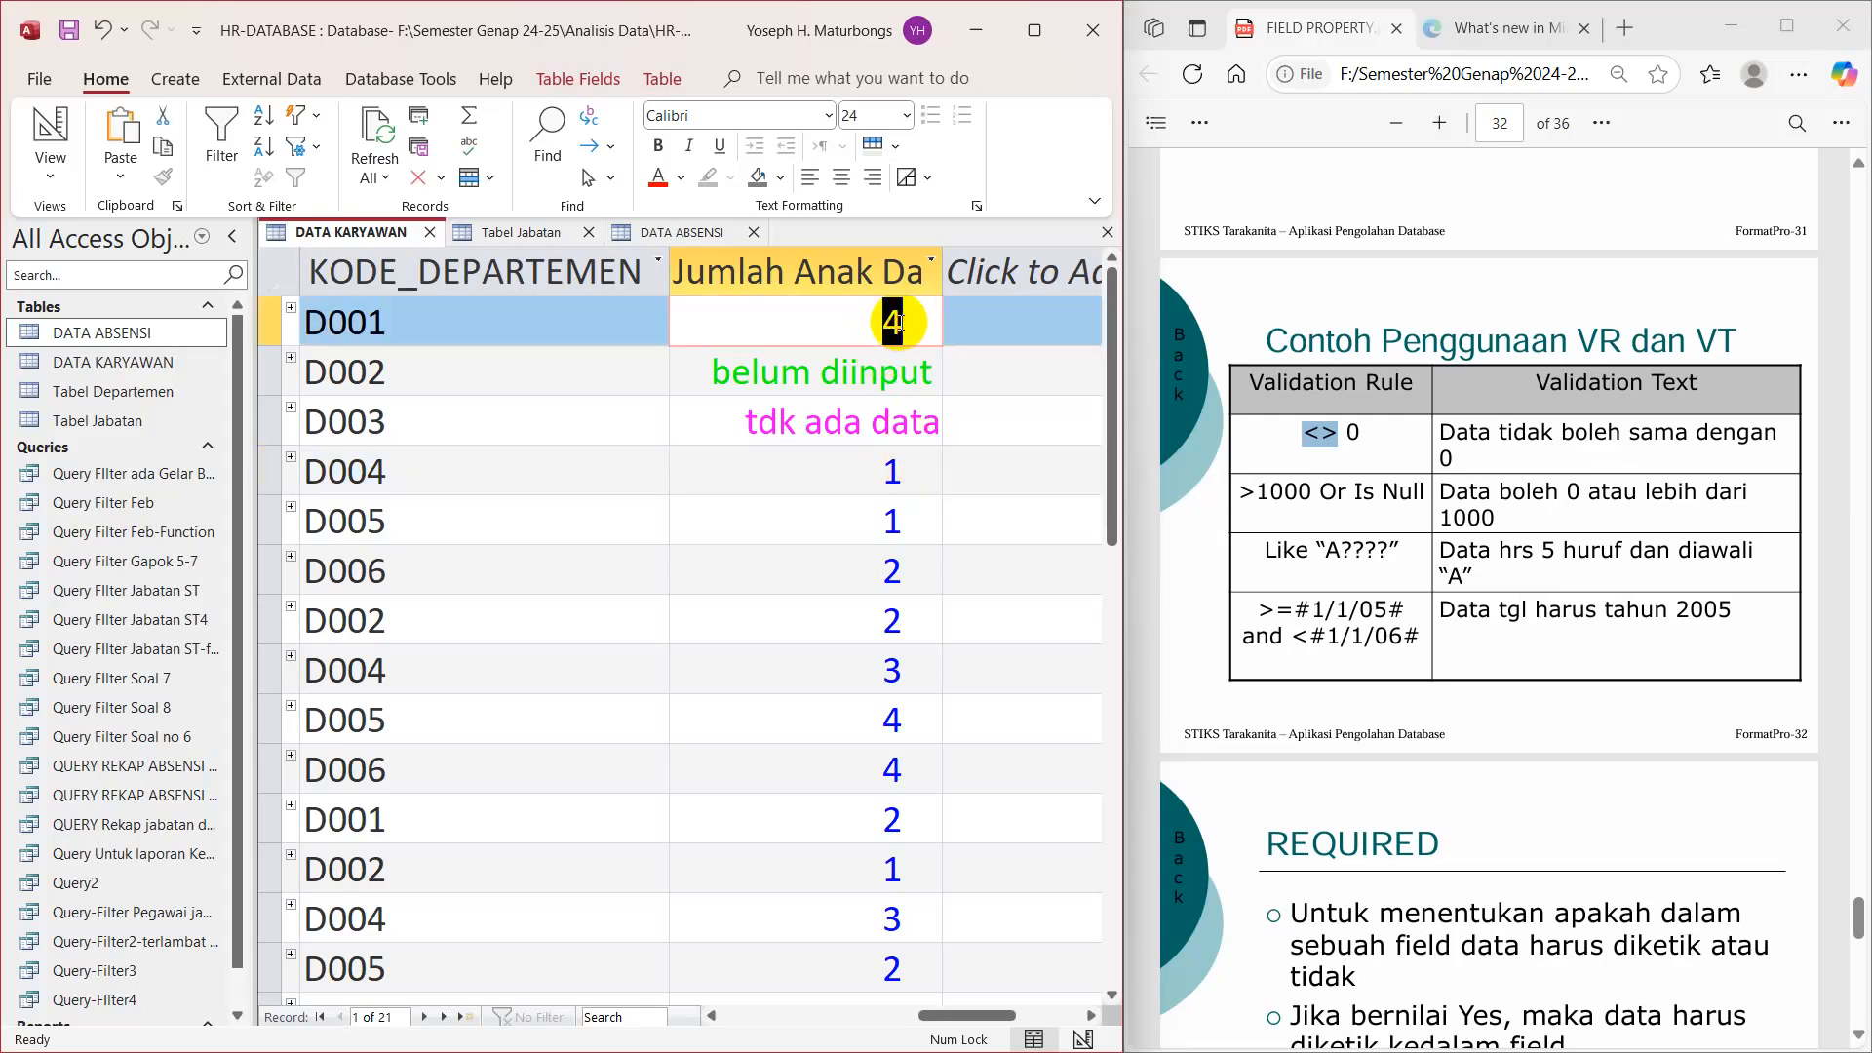
type("5")
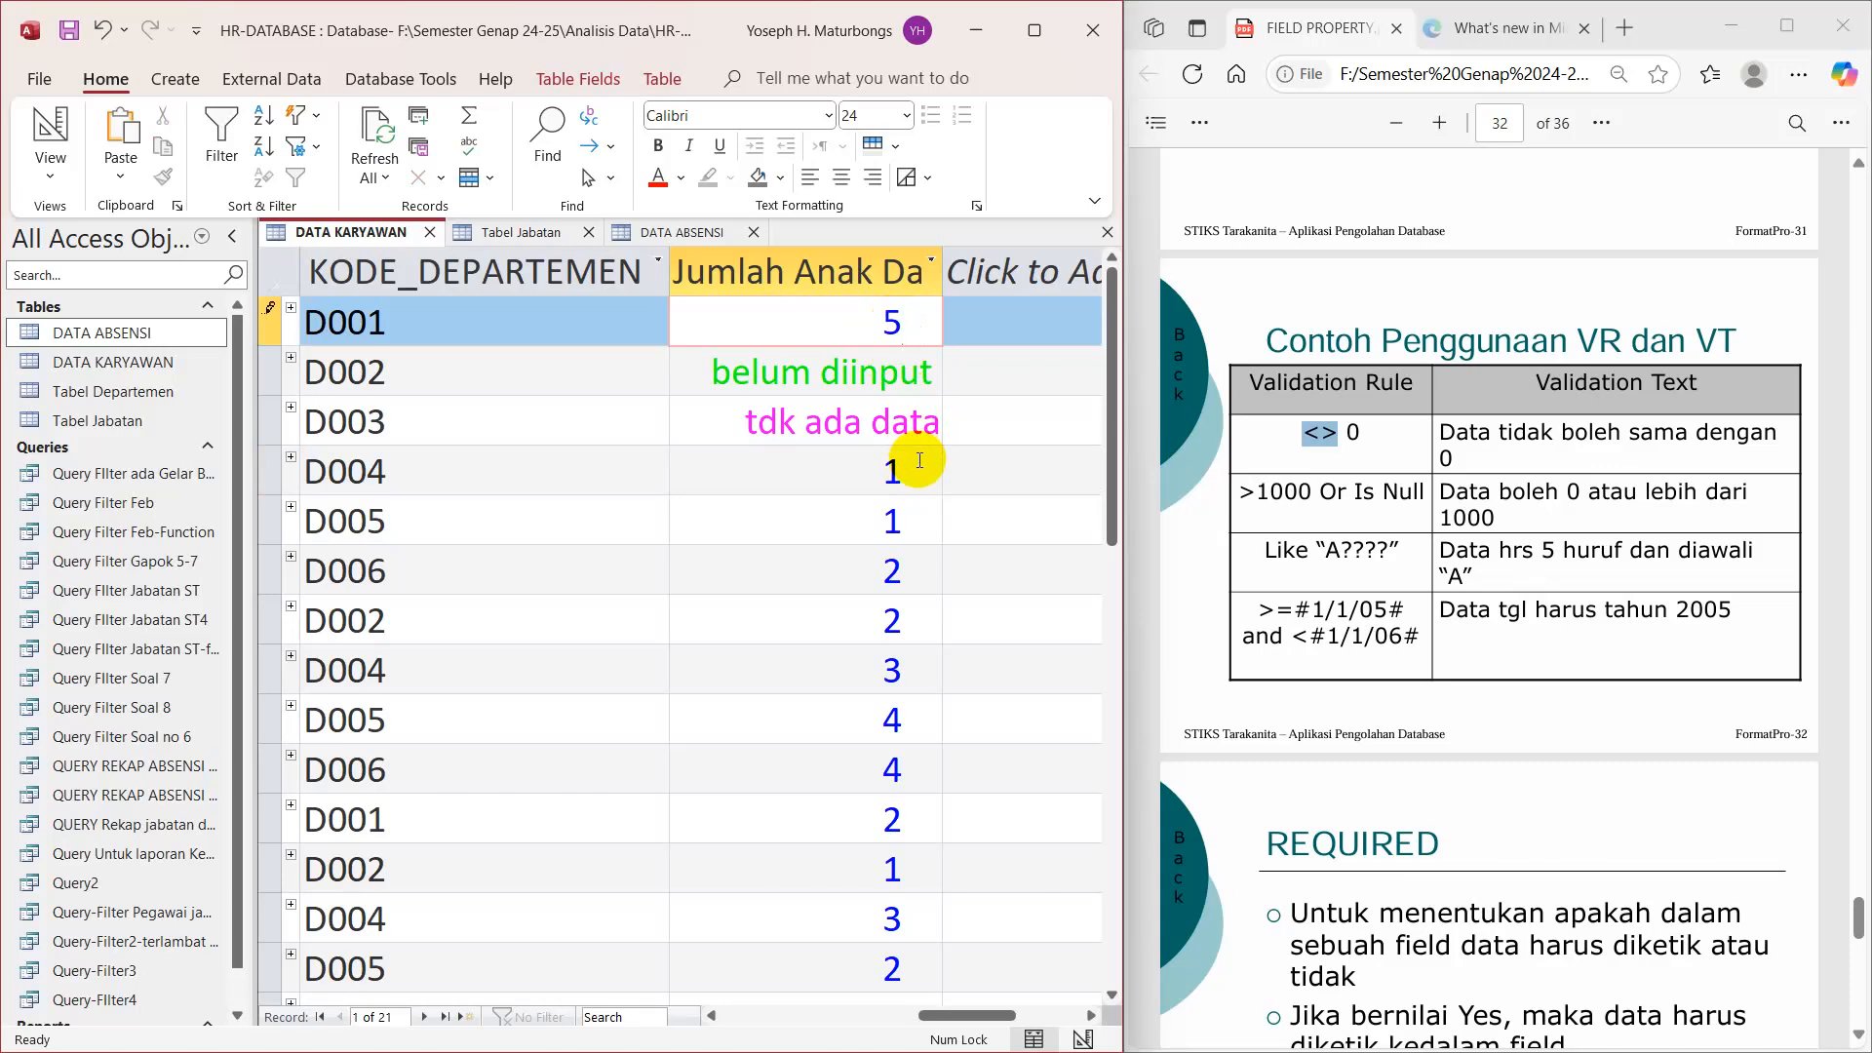
left_click(912, 421)
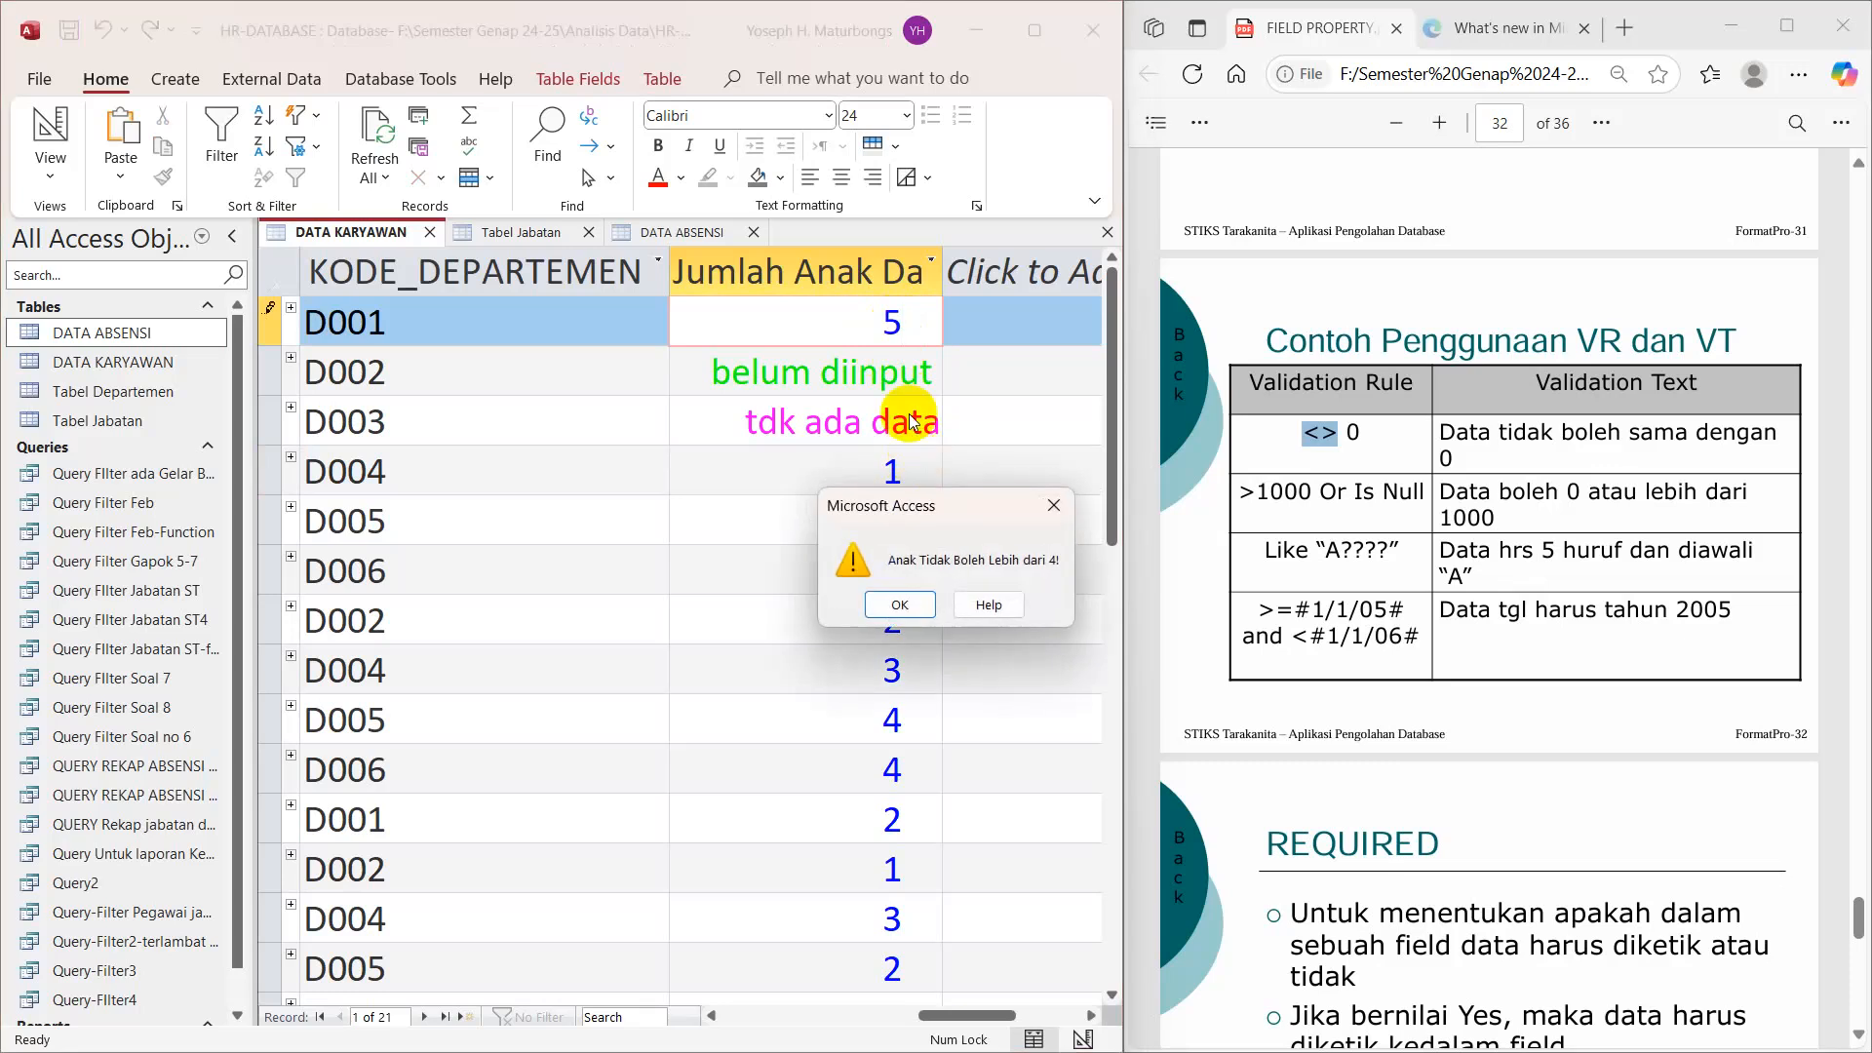
left_click(907, 605)
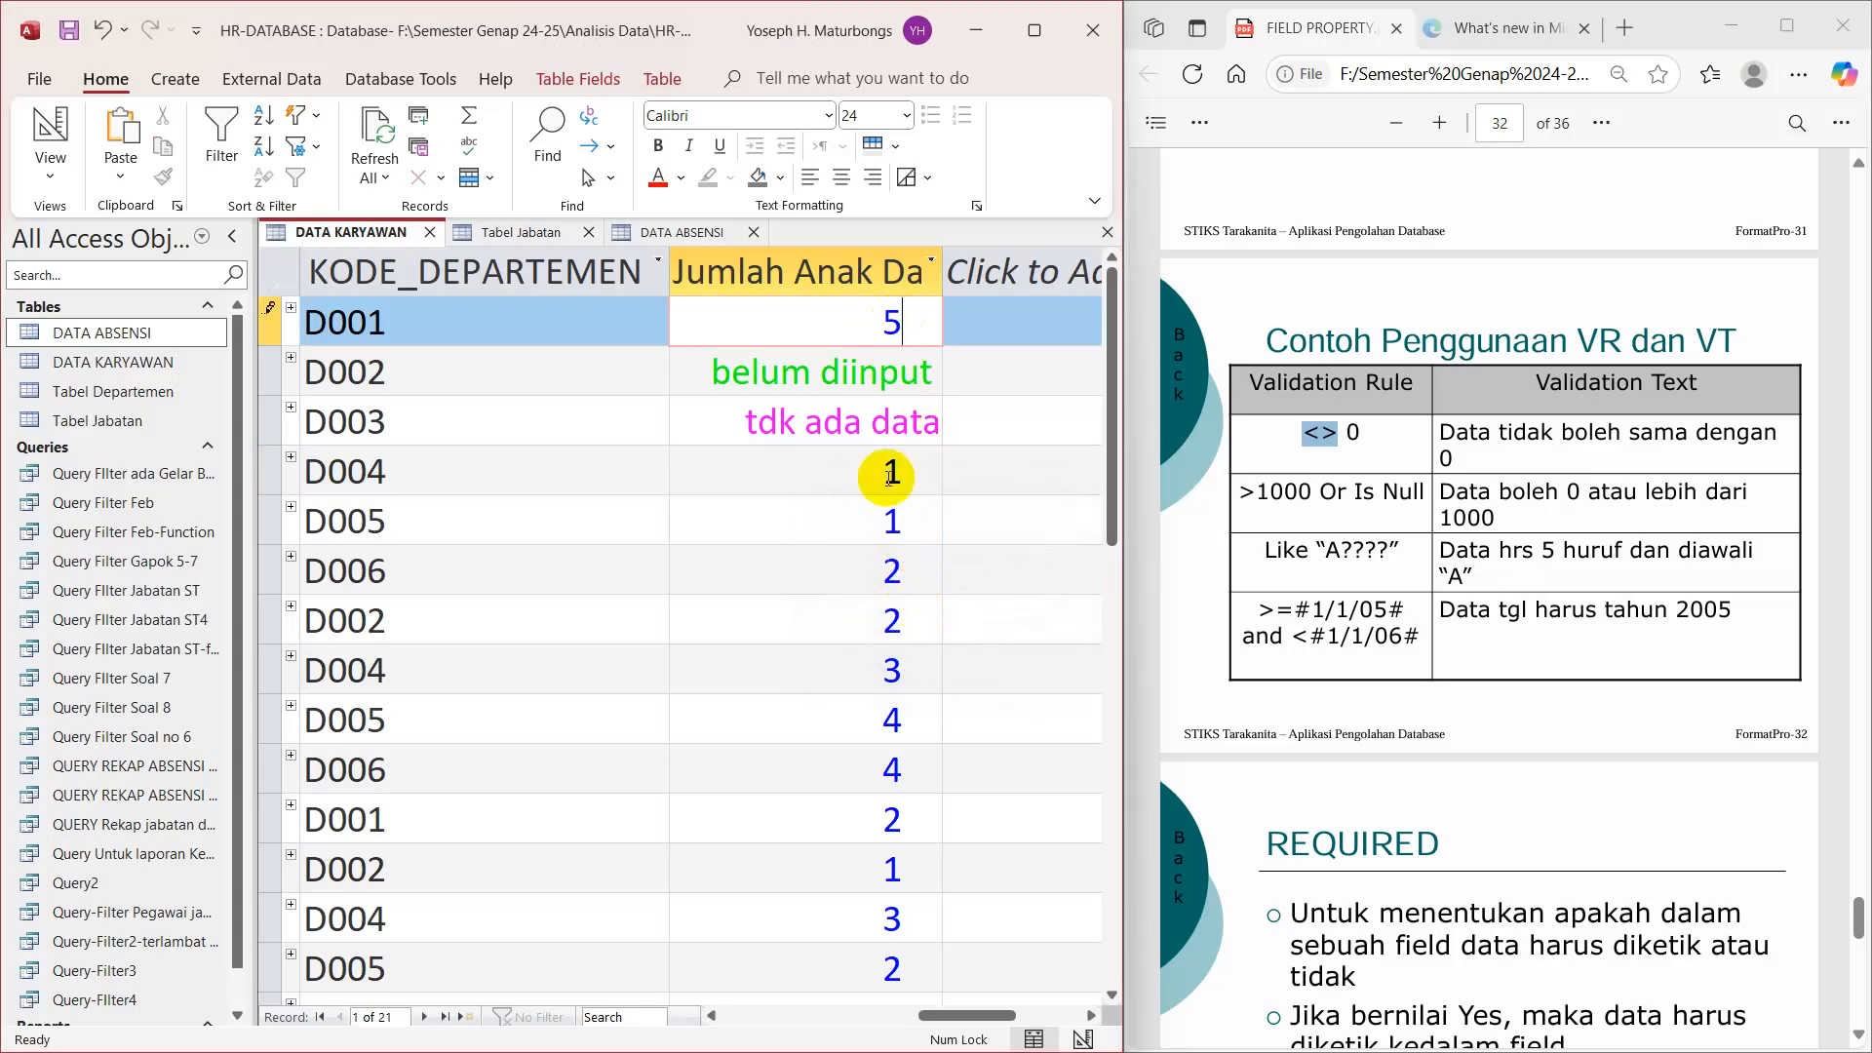
key("Escape")
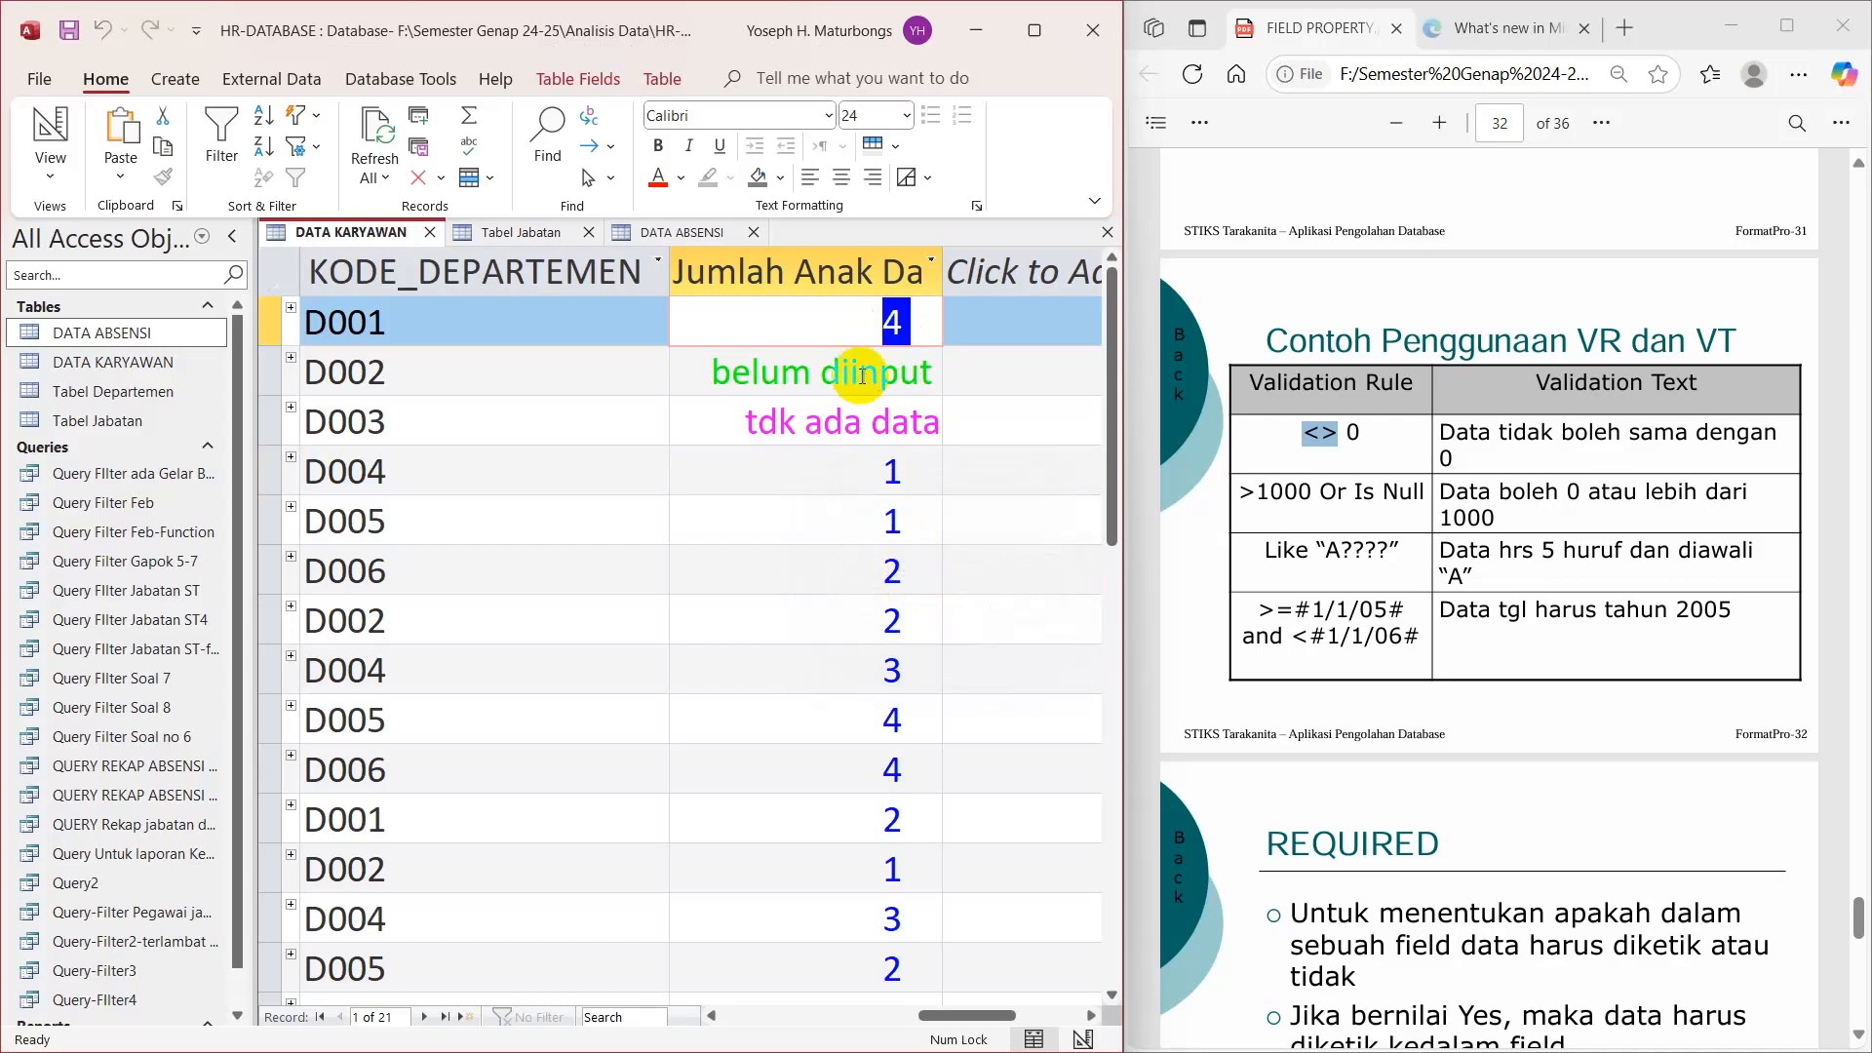
left_click(800, 275)
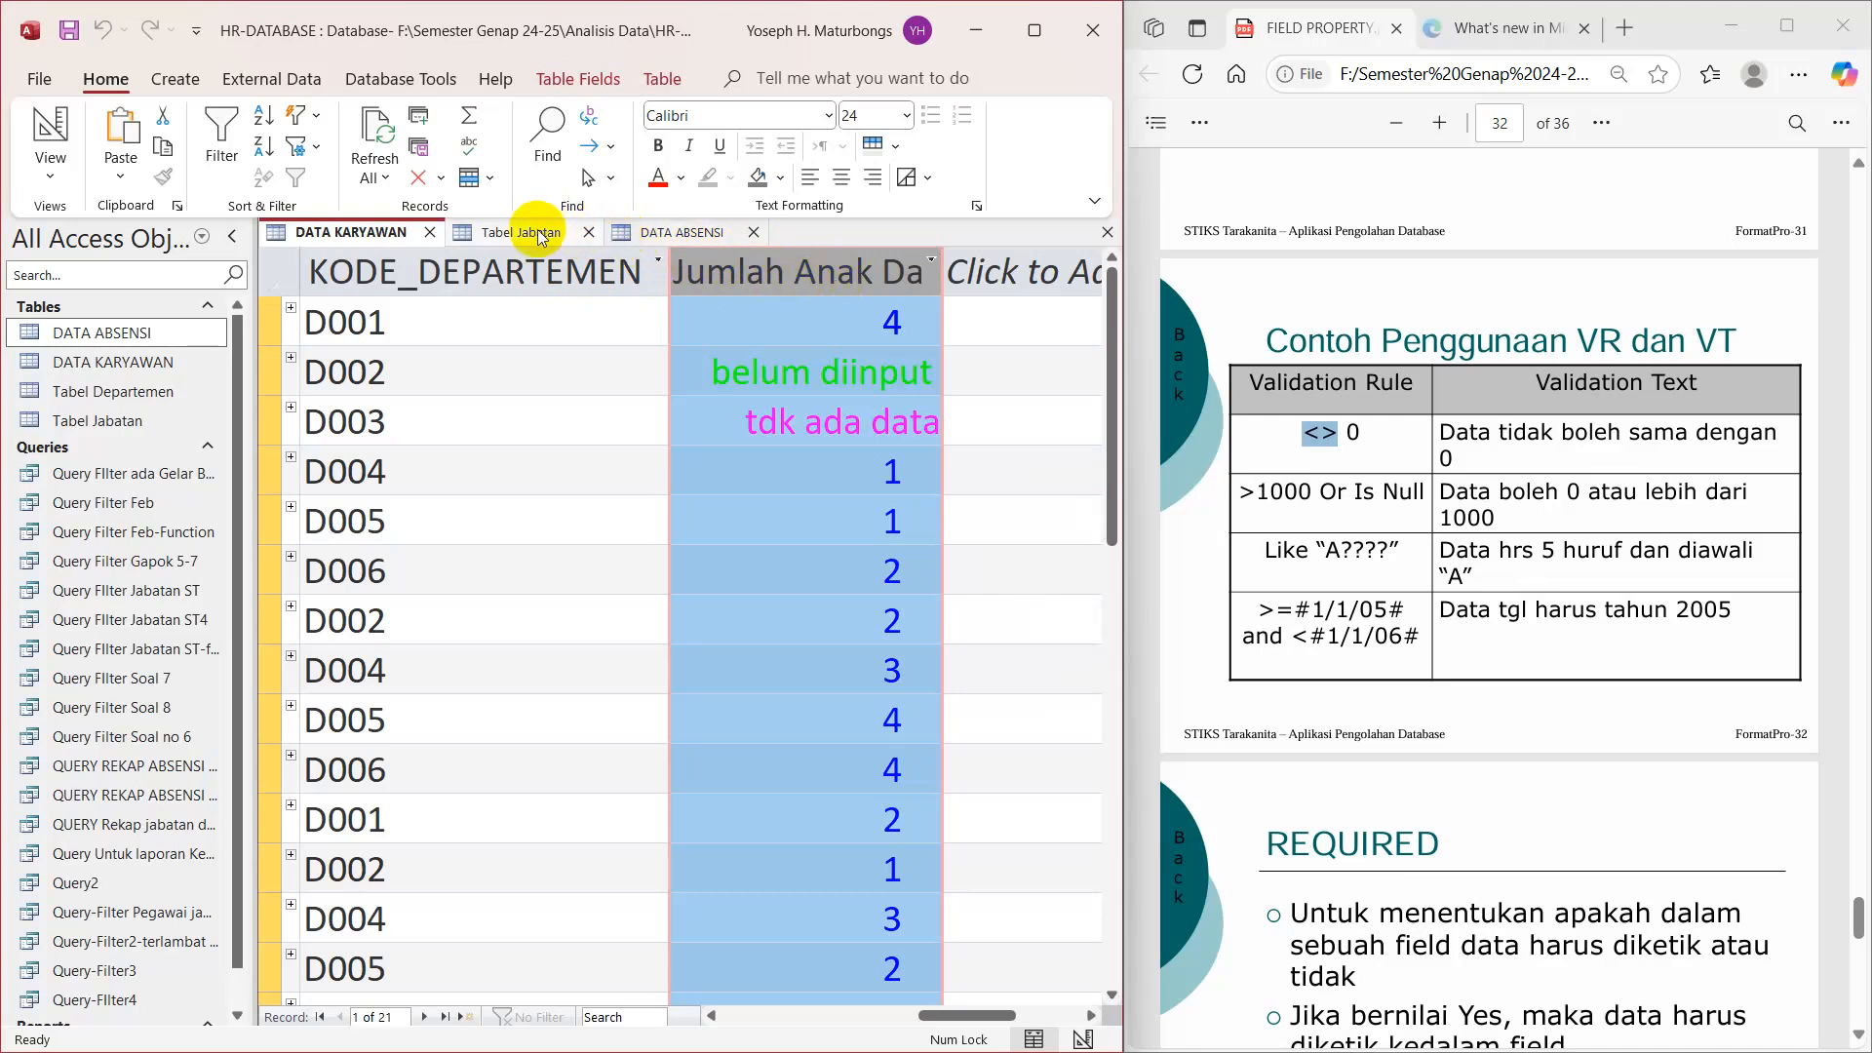
Step: Switch to the DATA ABSENSI table, check its Tanggal column and open the table in Design View
left_click(685, 239)
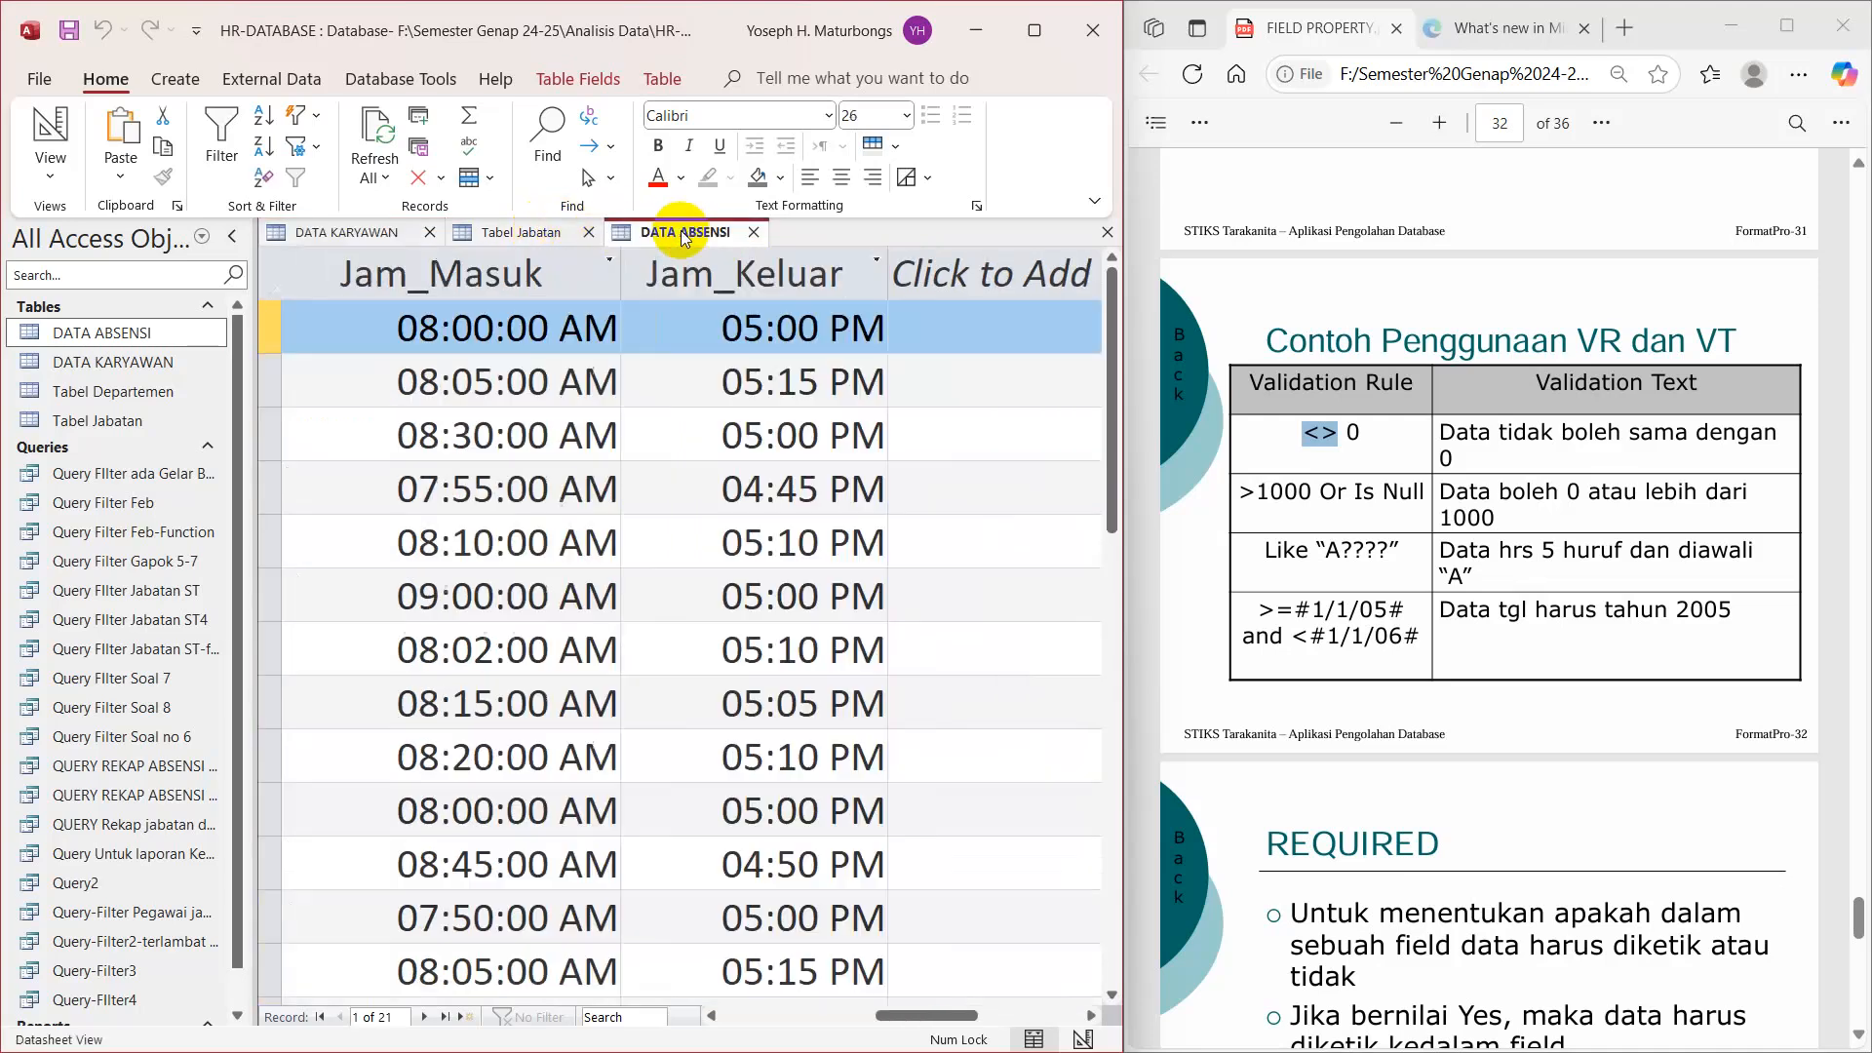
mouse_move(927, 1015)
left_mouse_down()
mouse_move(980, 1018)
mouse_move(773, 994)
mouse_move(908, 1021)
left_mouse_up()
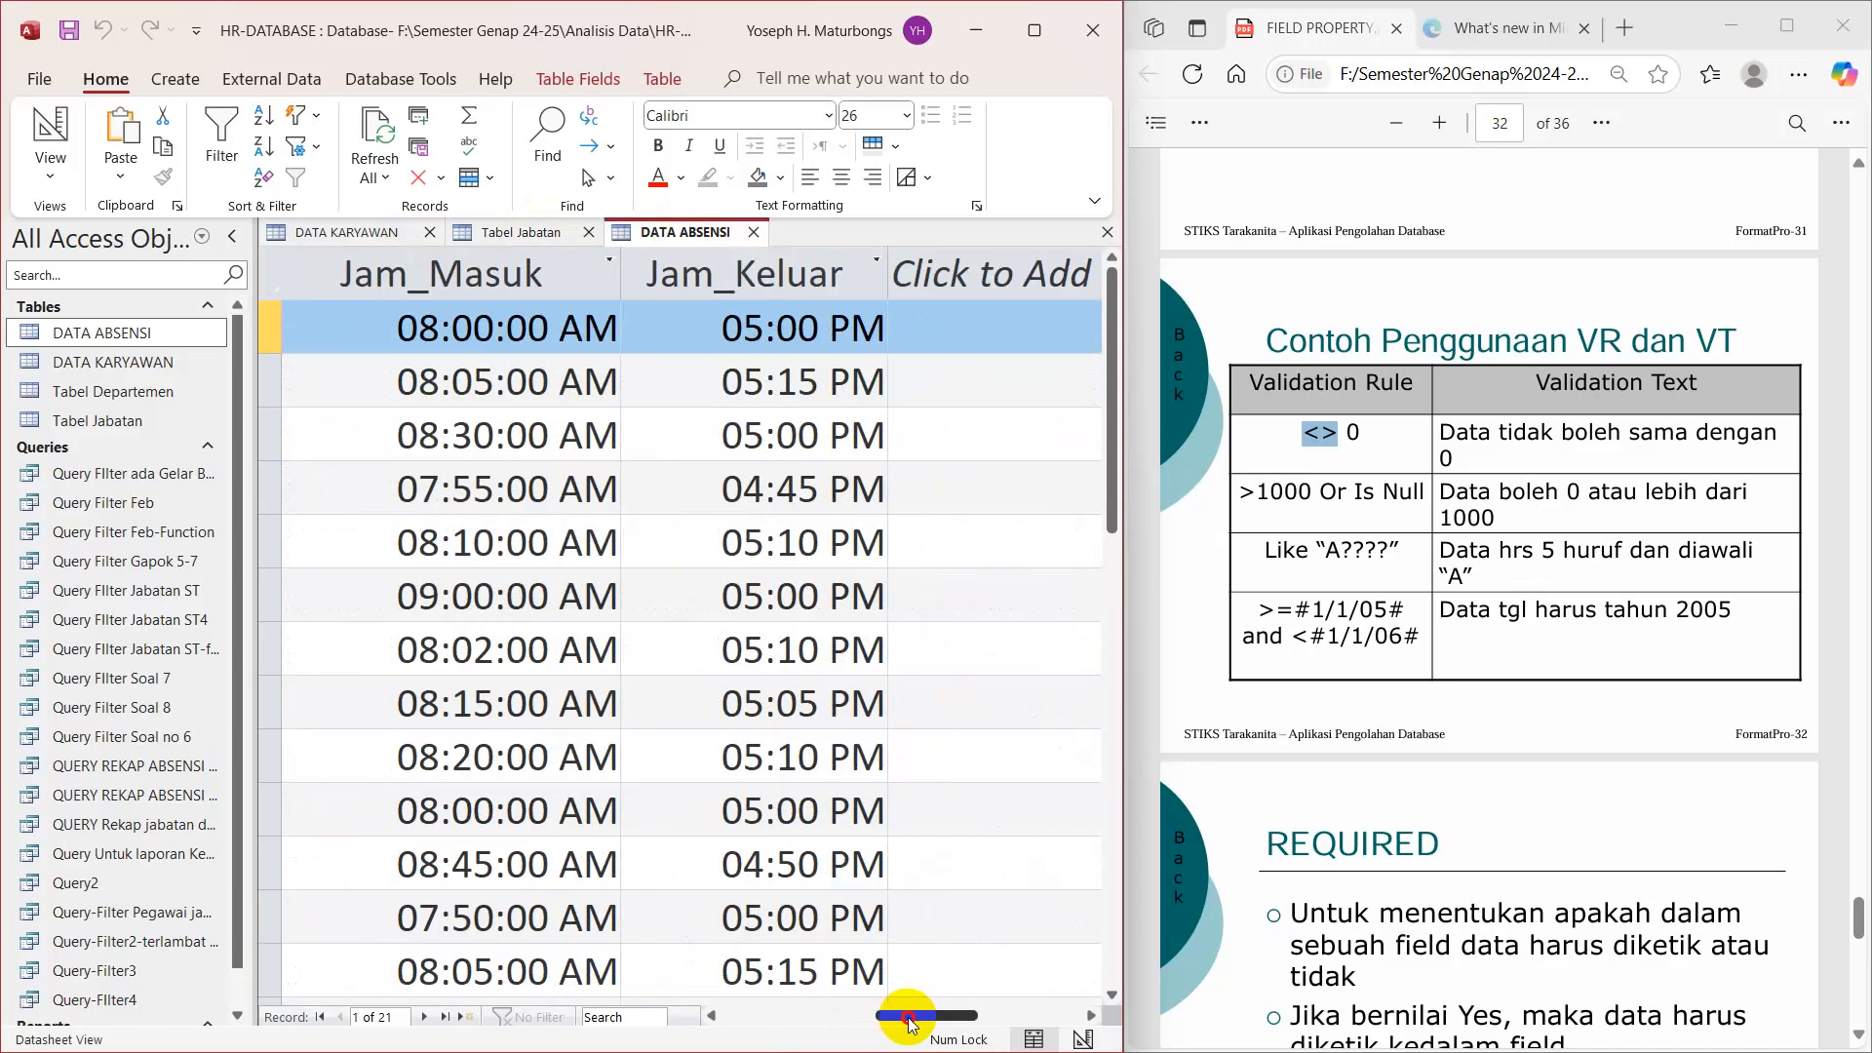
left_click_drag(908, 1021, 953, 1017)
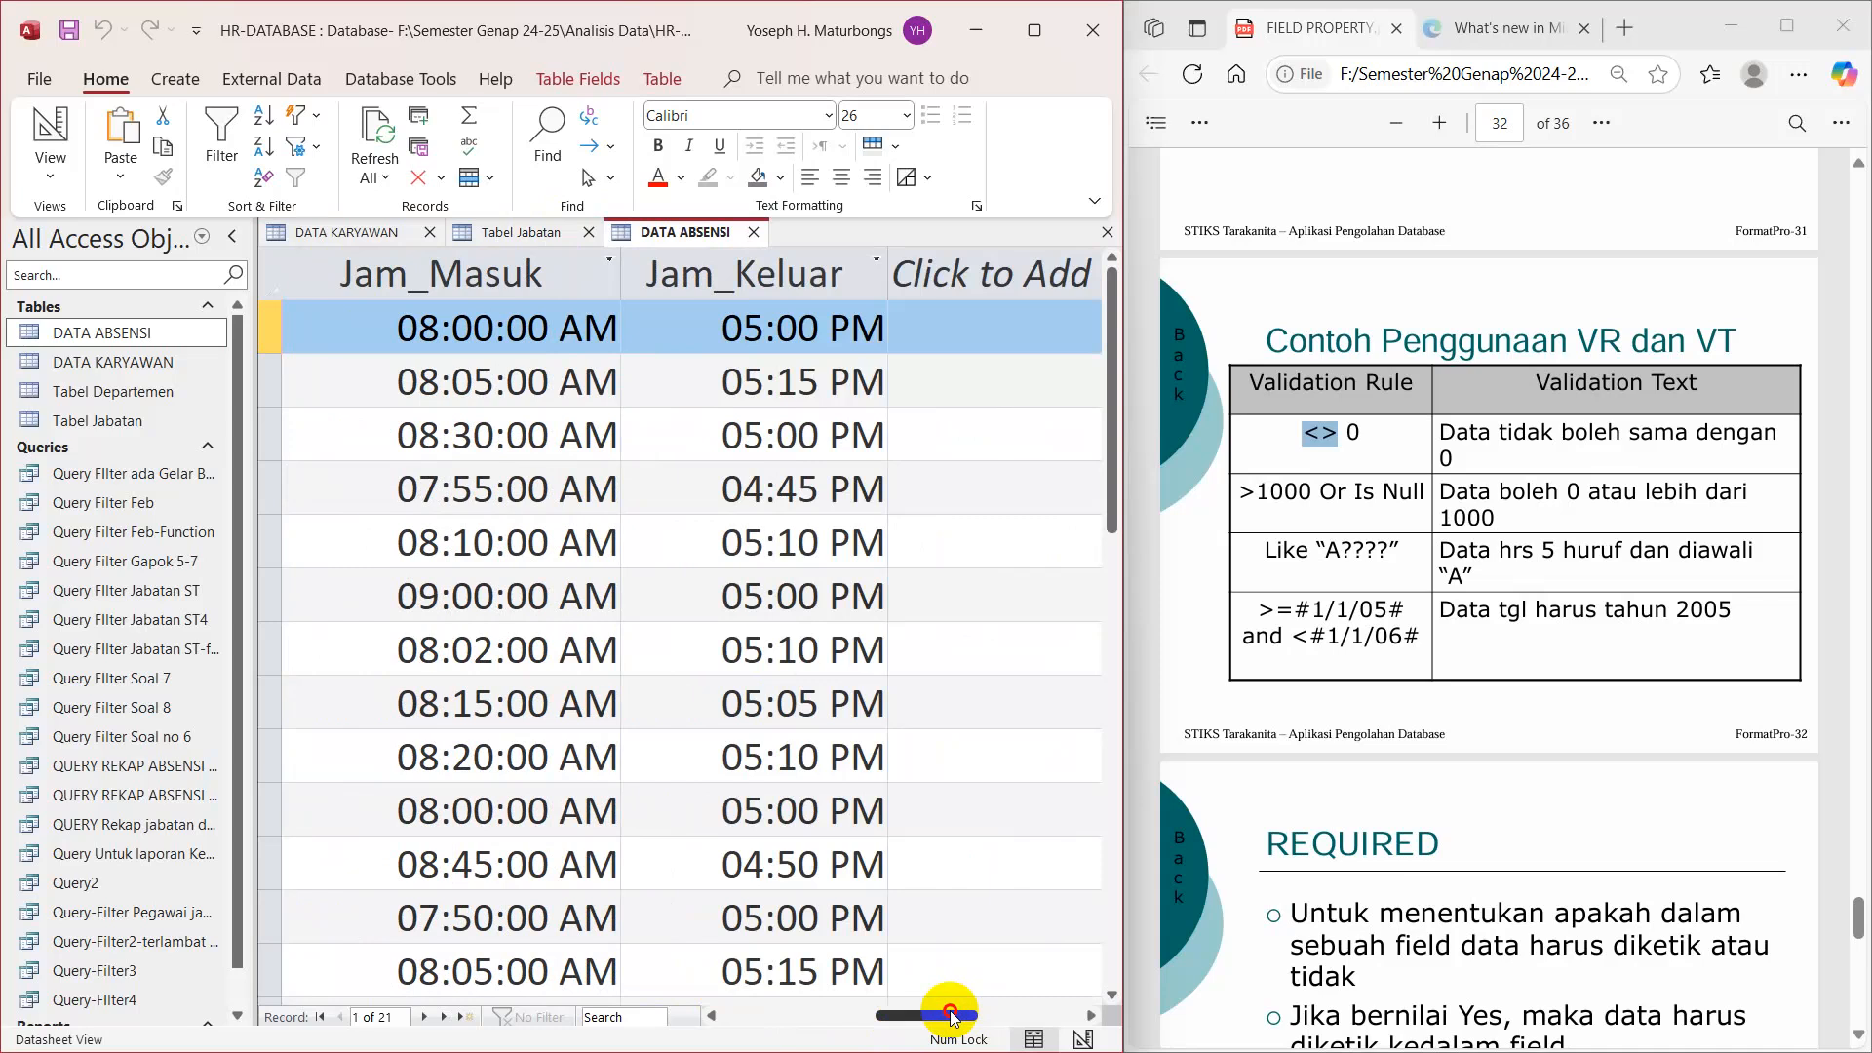
left_click_drag(952, 1017, 862, 1017)
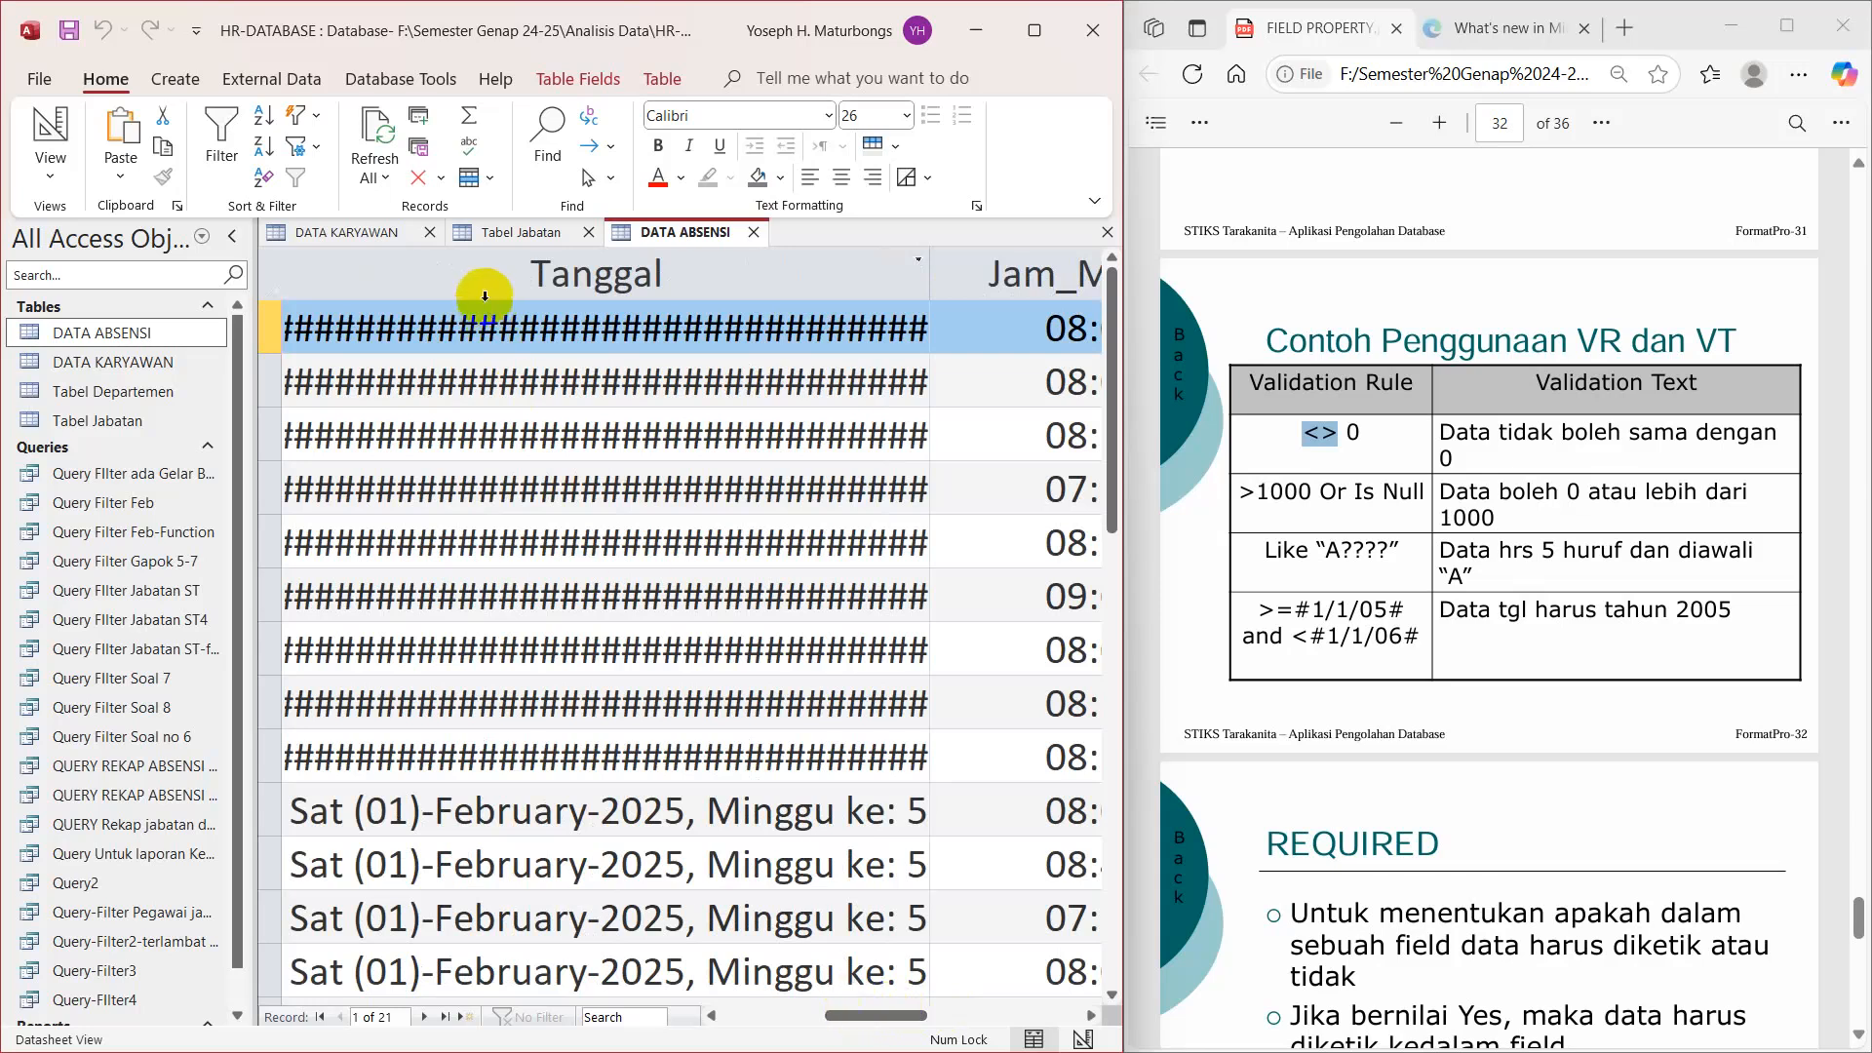
right_click(678, 238)
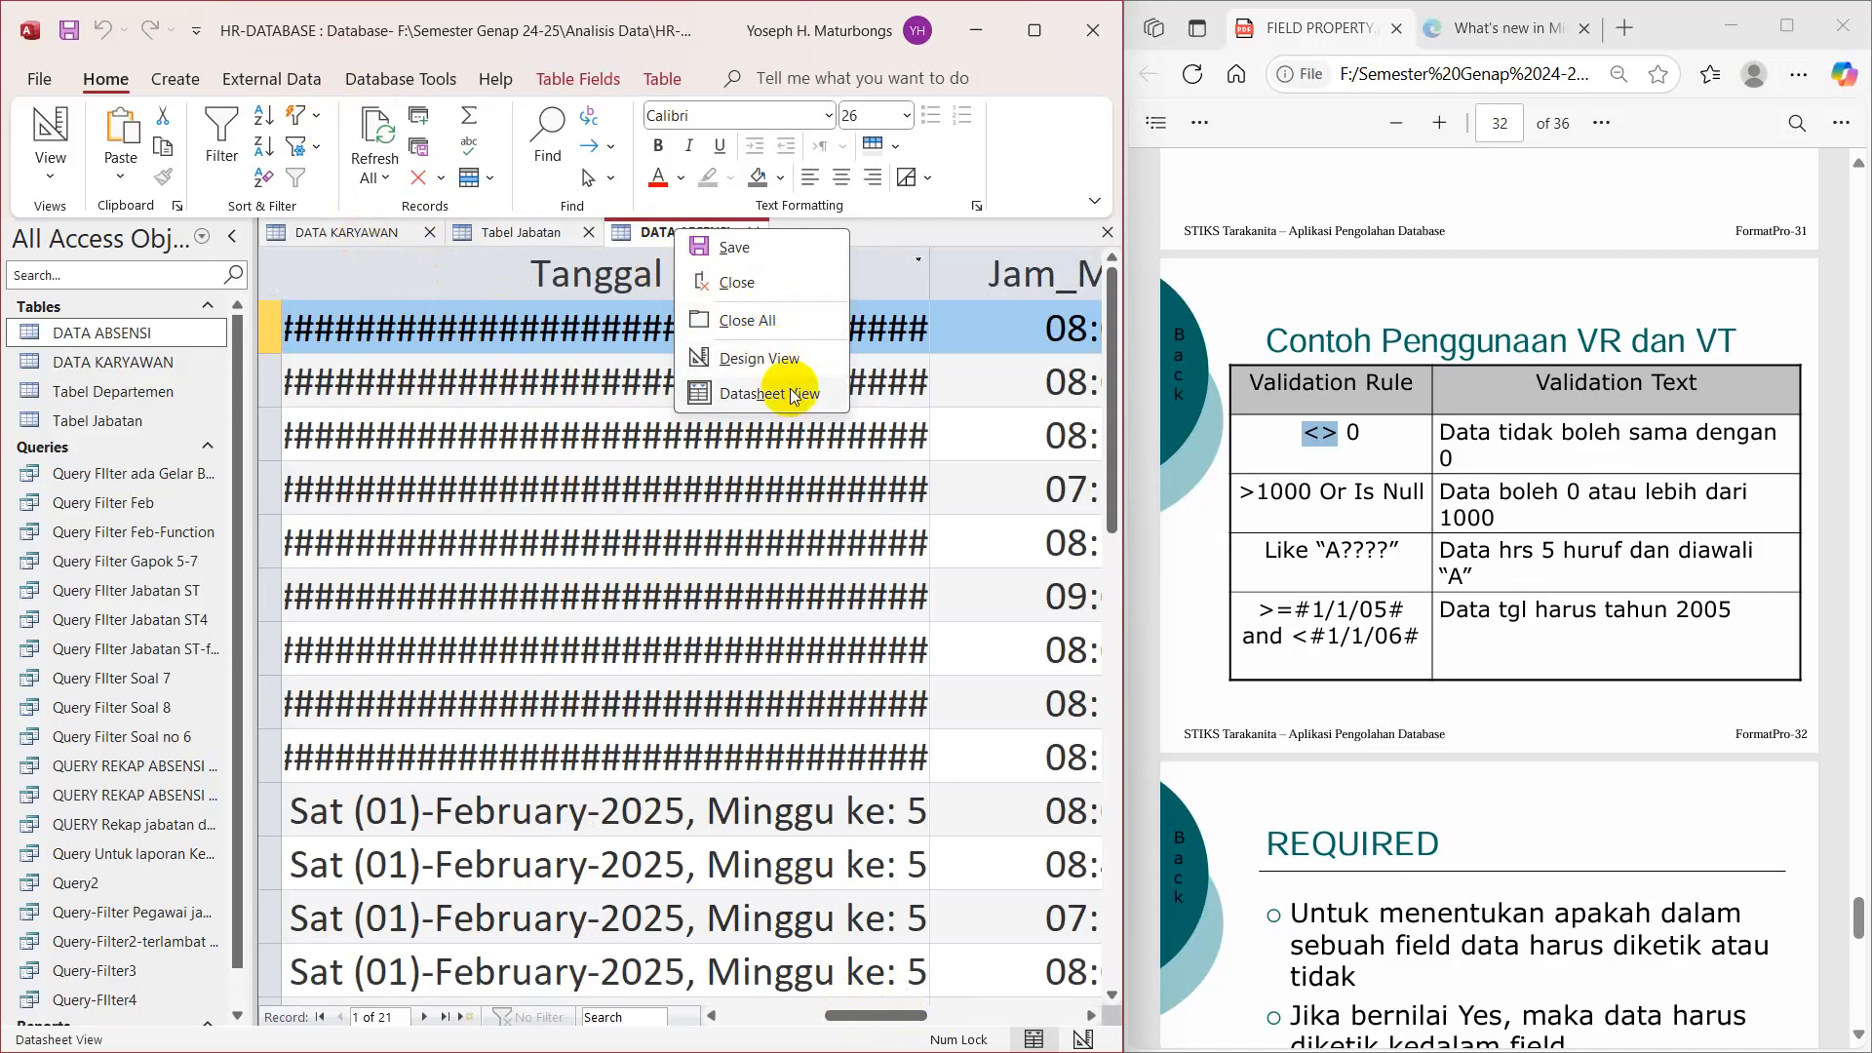
left_click(758, 359)
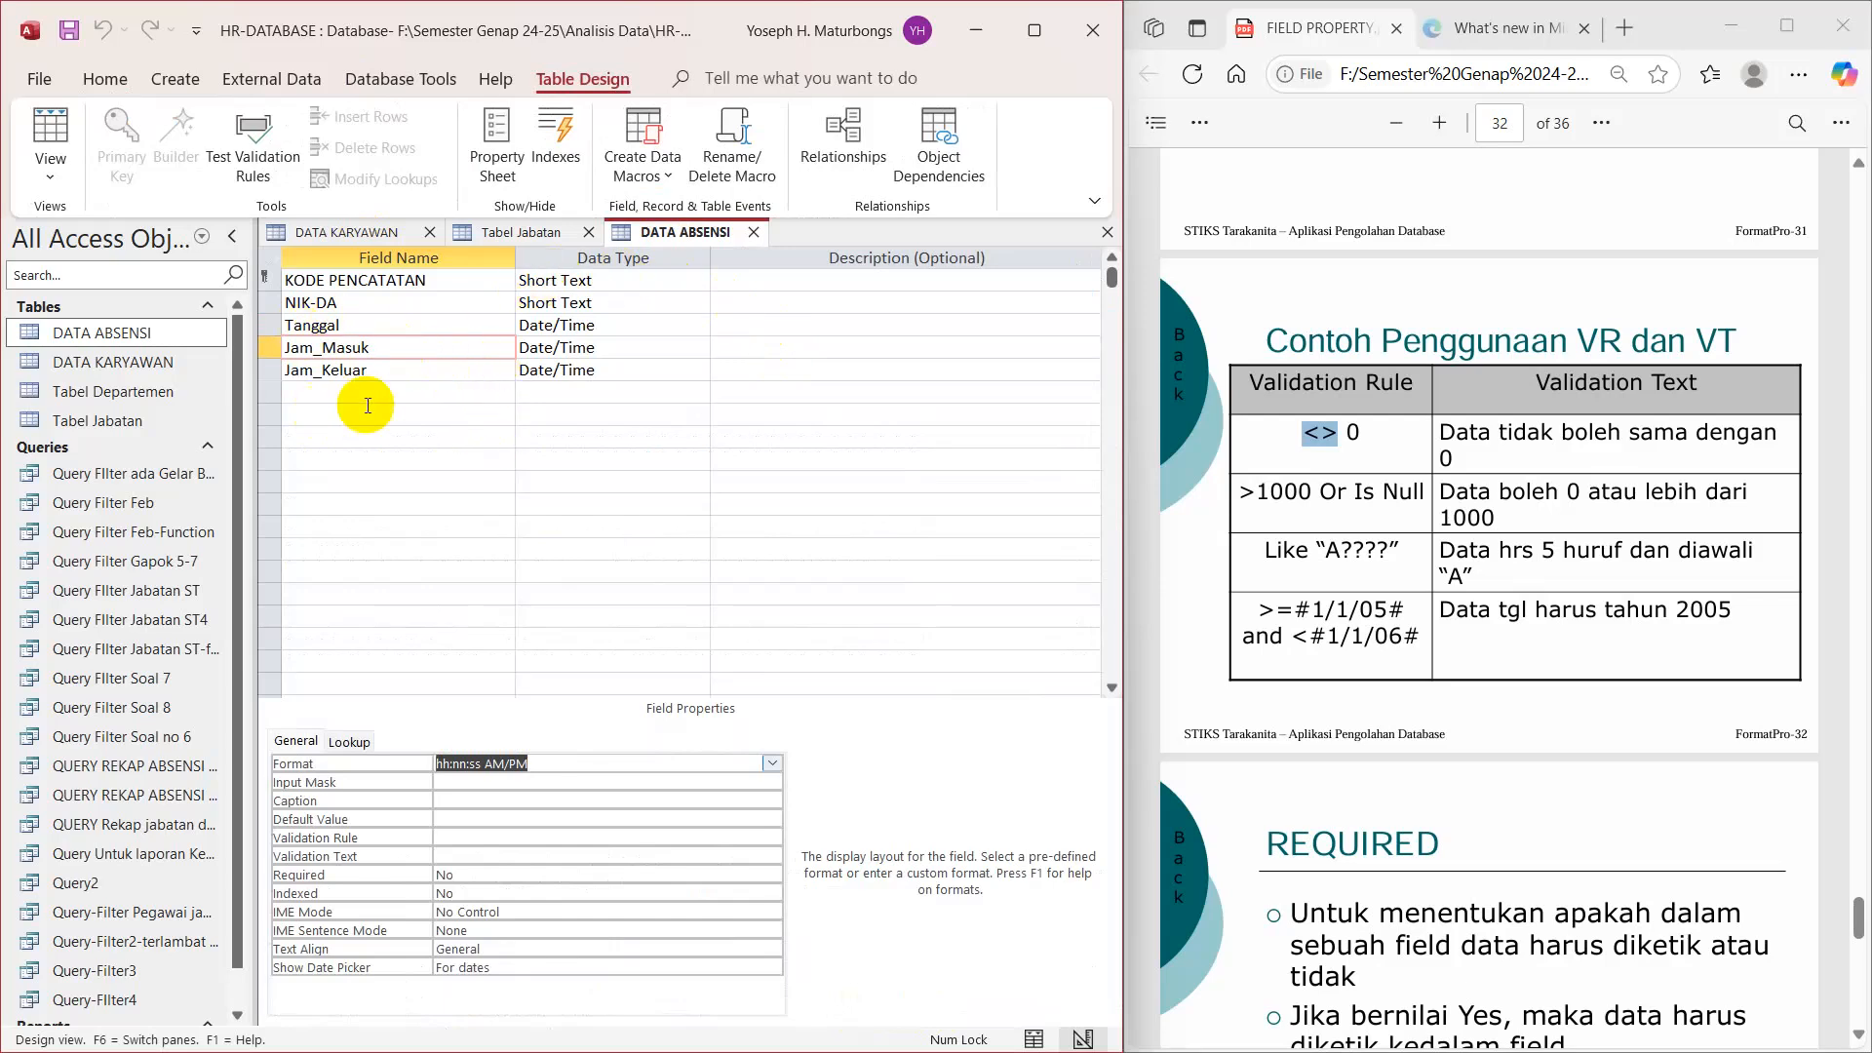
Step: Set the Tanggal field's Validation Rule to >= 1/1/2025 using the Zoom box
left_click(361, 325)
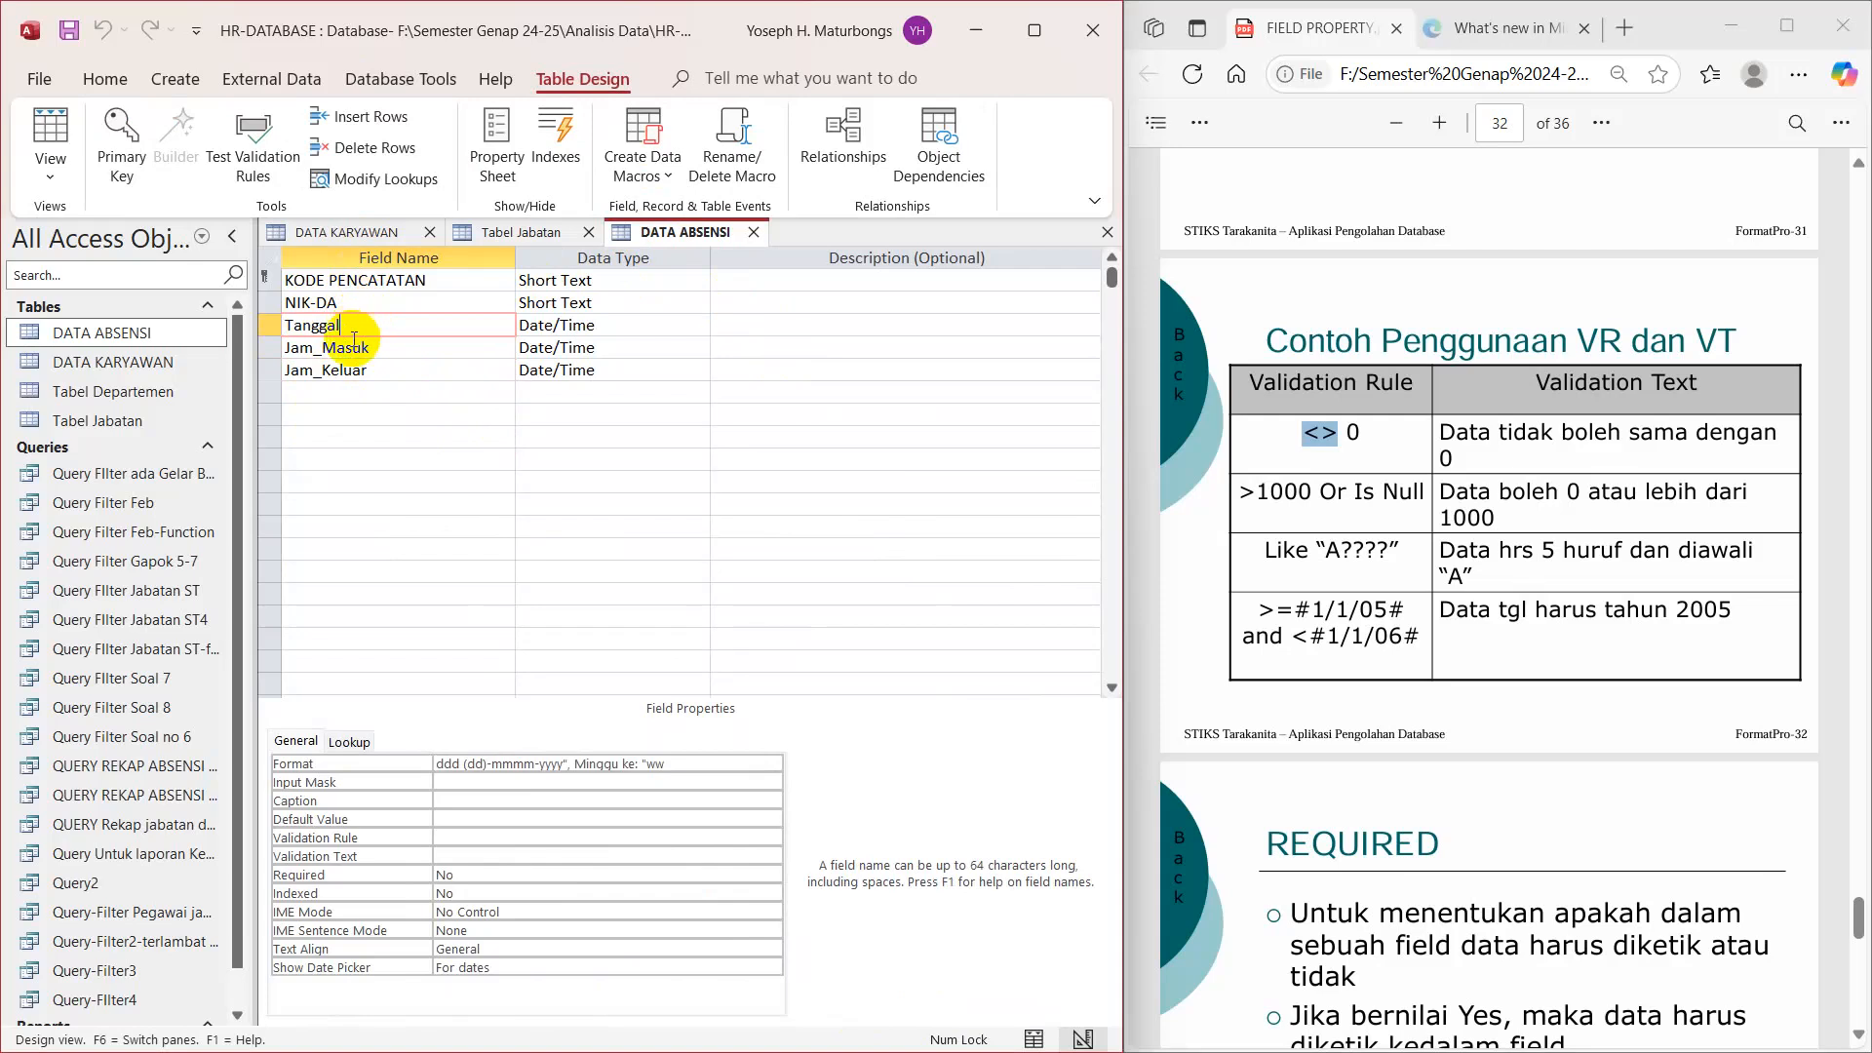
left_click(441, 838)
right_click(446, 838)
left_click(517, 882)
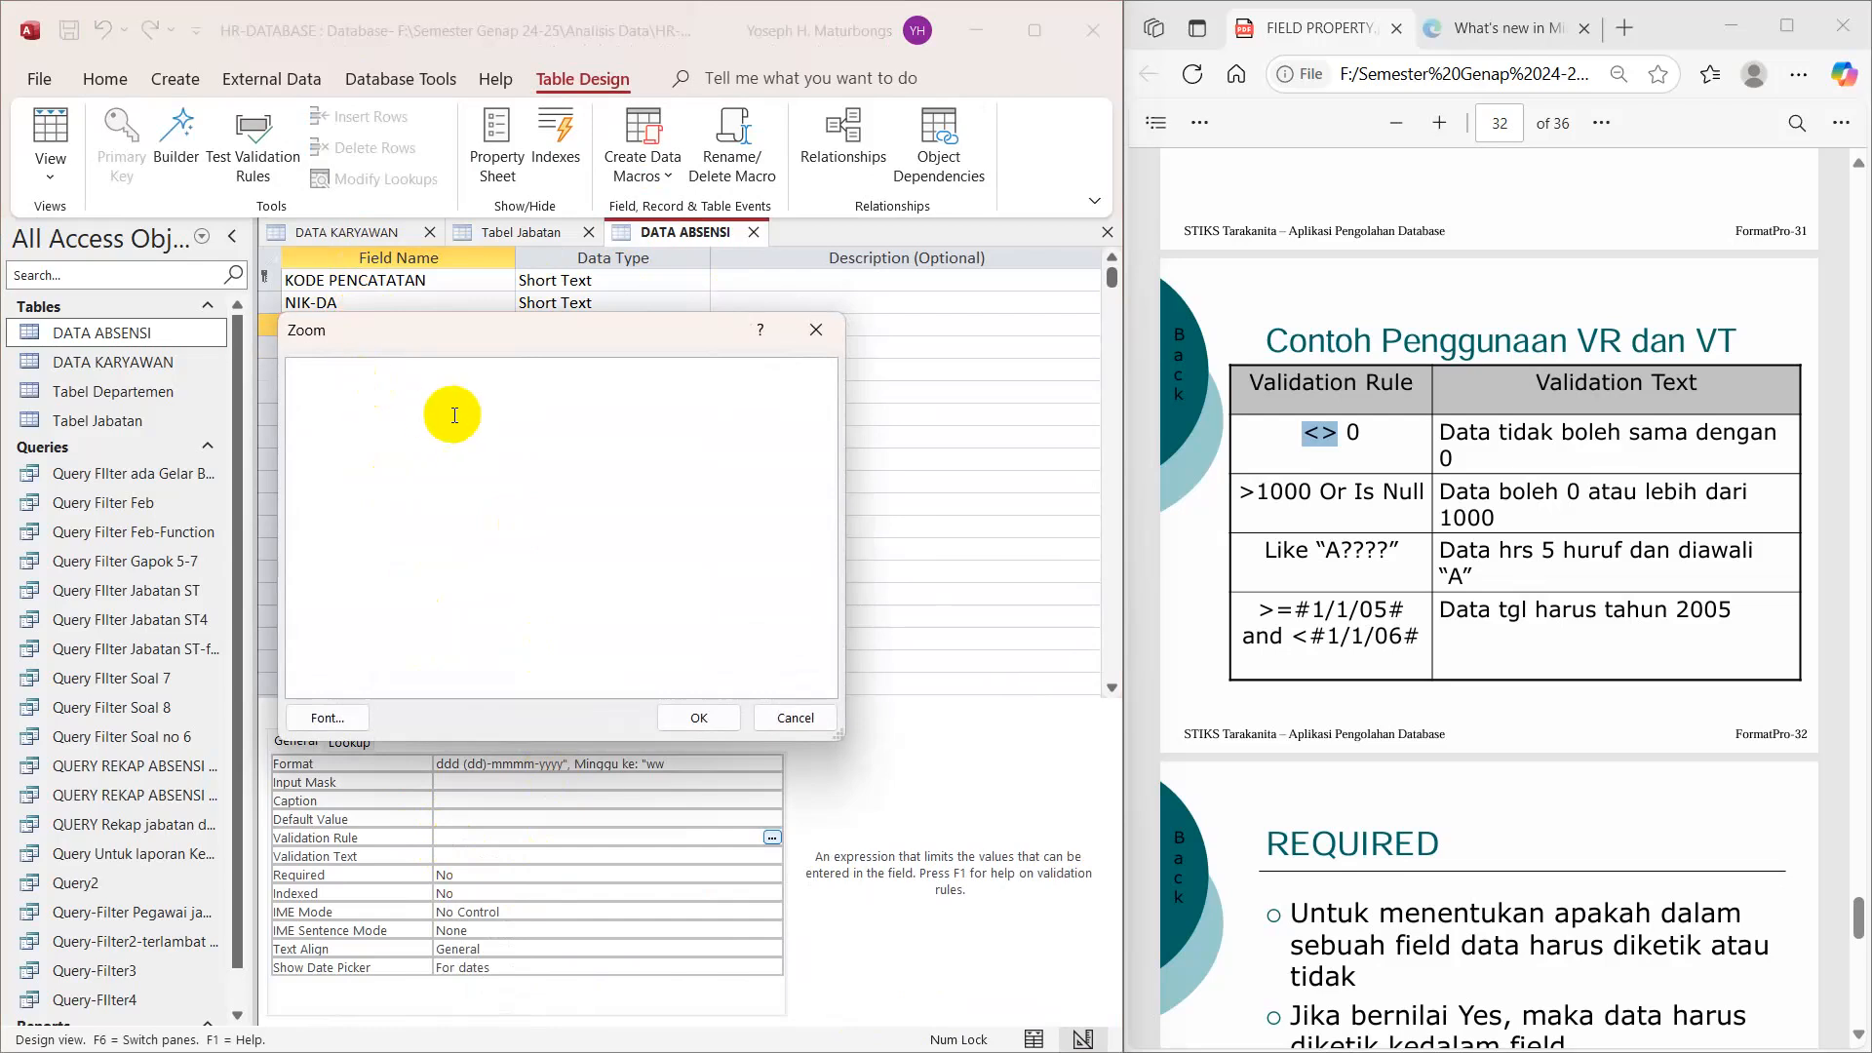
type(">= 1/1/2025")
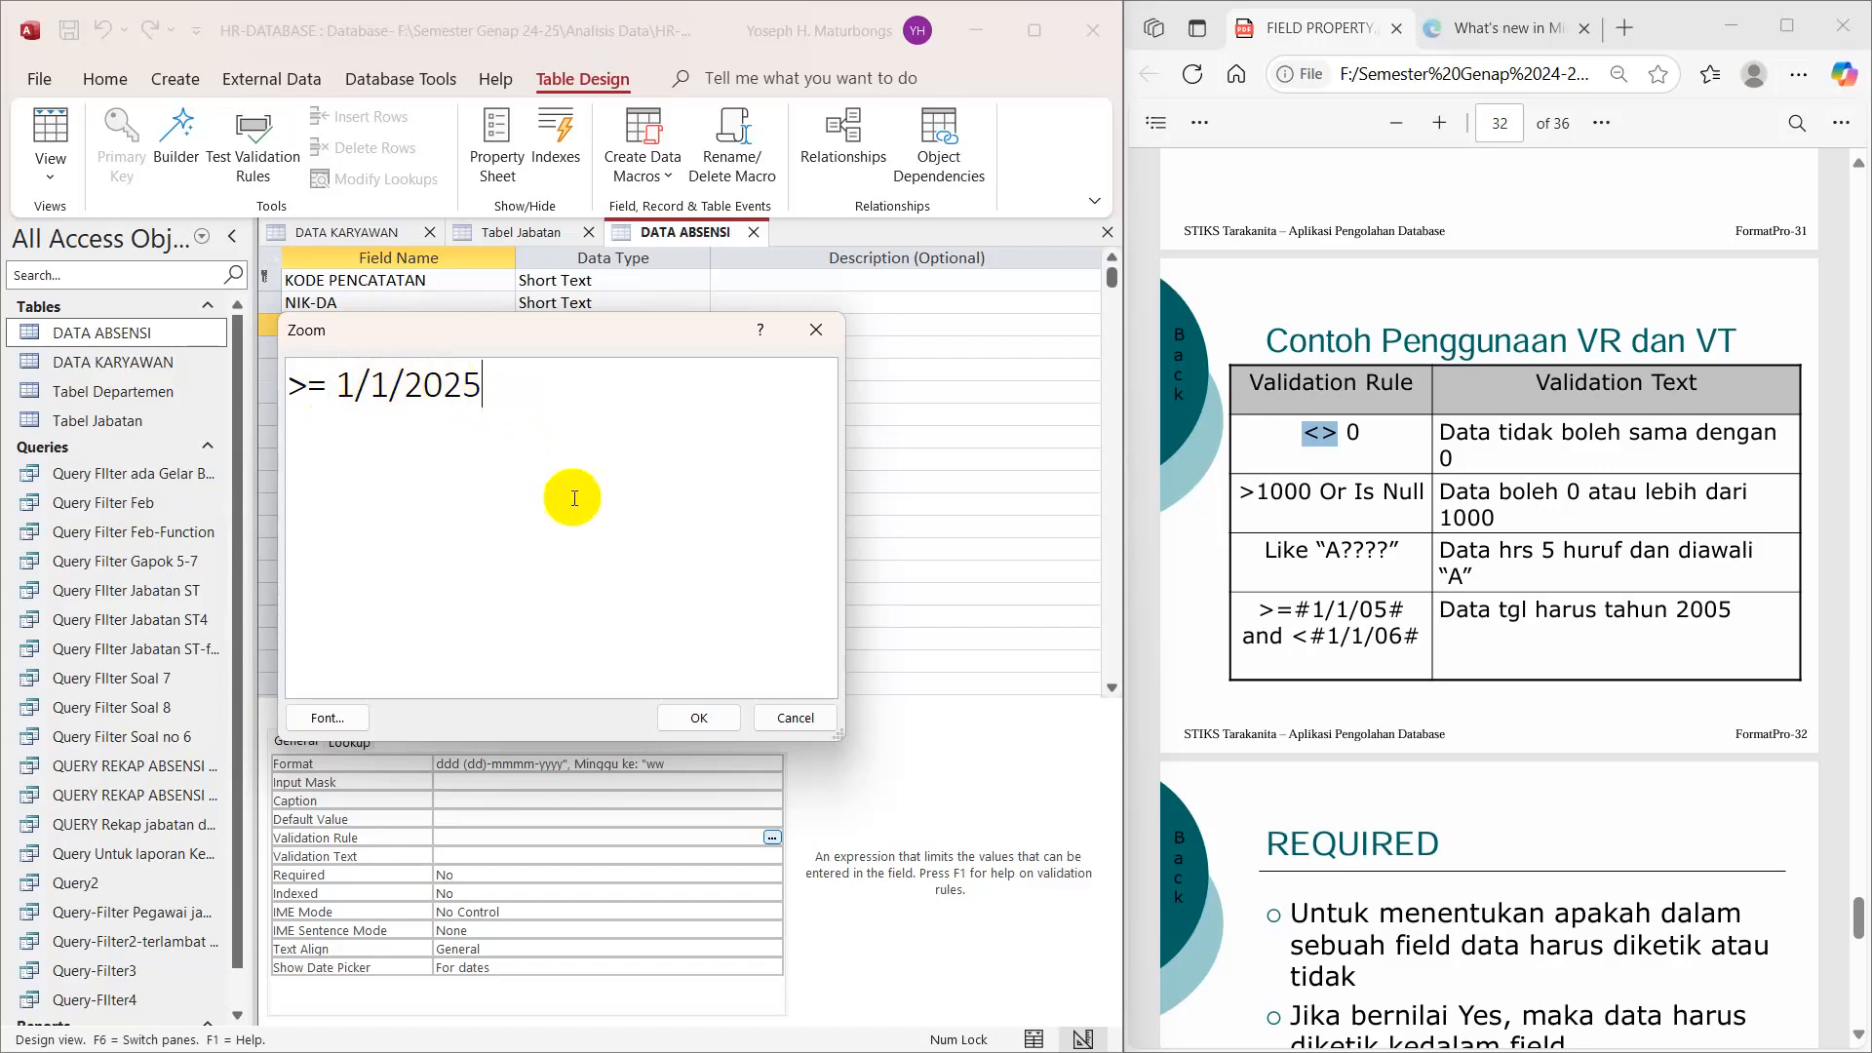
left_click(694, 715)
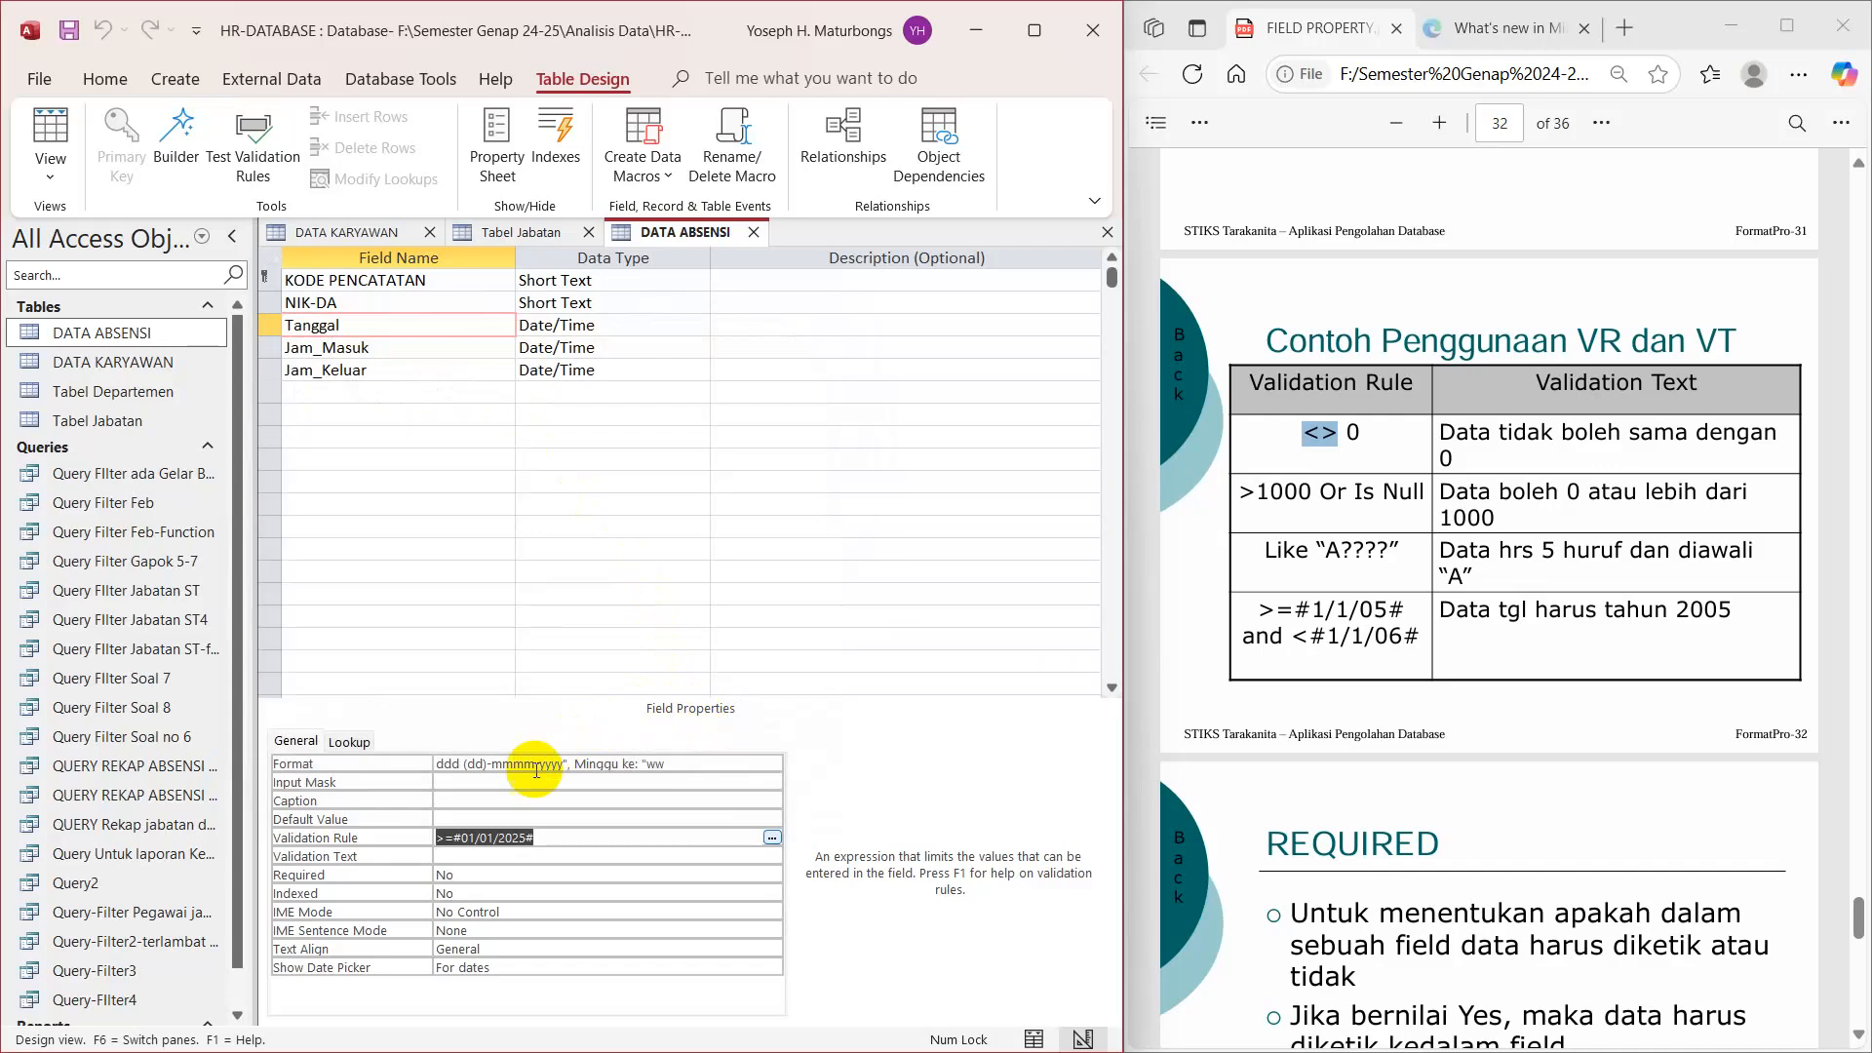
Step: Examine the date notation in Tanggal's Validation Rule in the Zoom box and close it
left_click(466, 857)
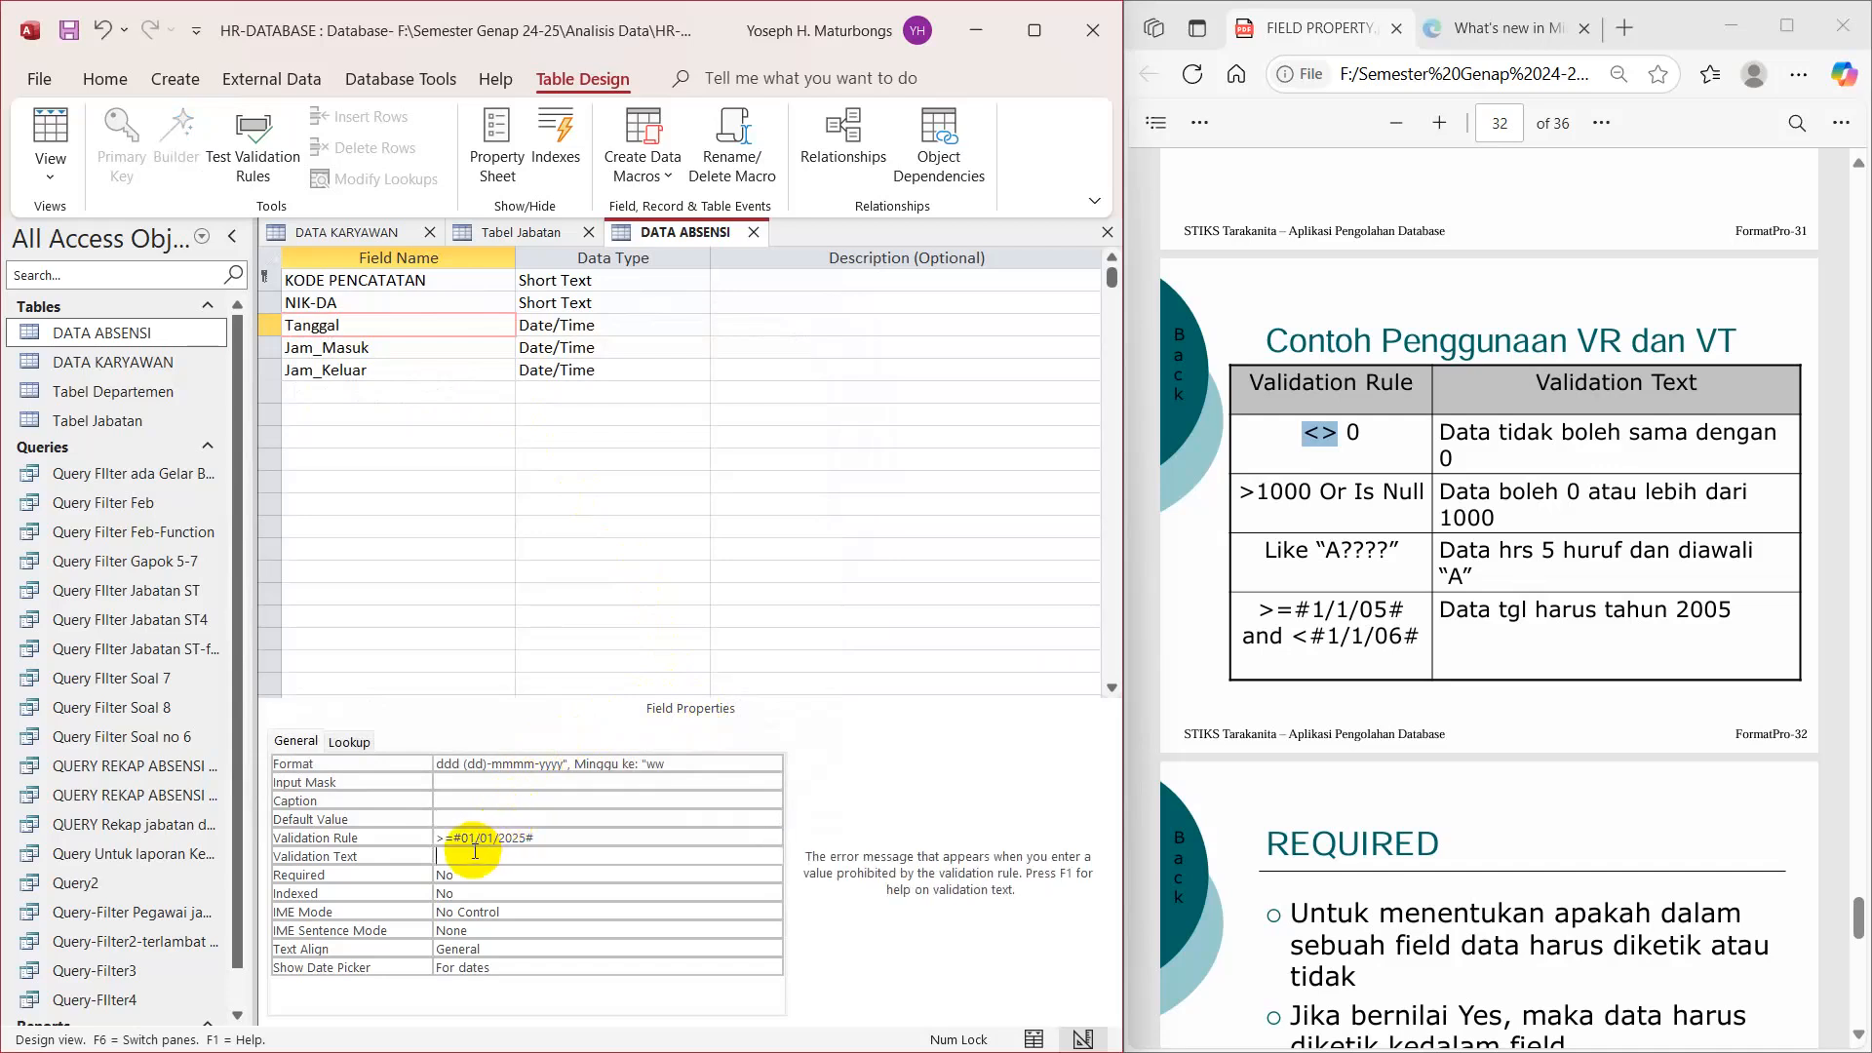
left_click(508, 841)
right_click(514, 846)
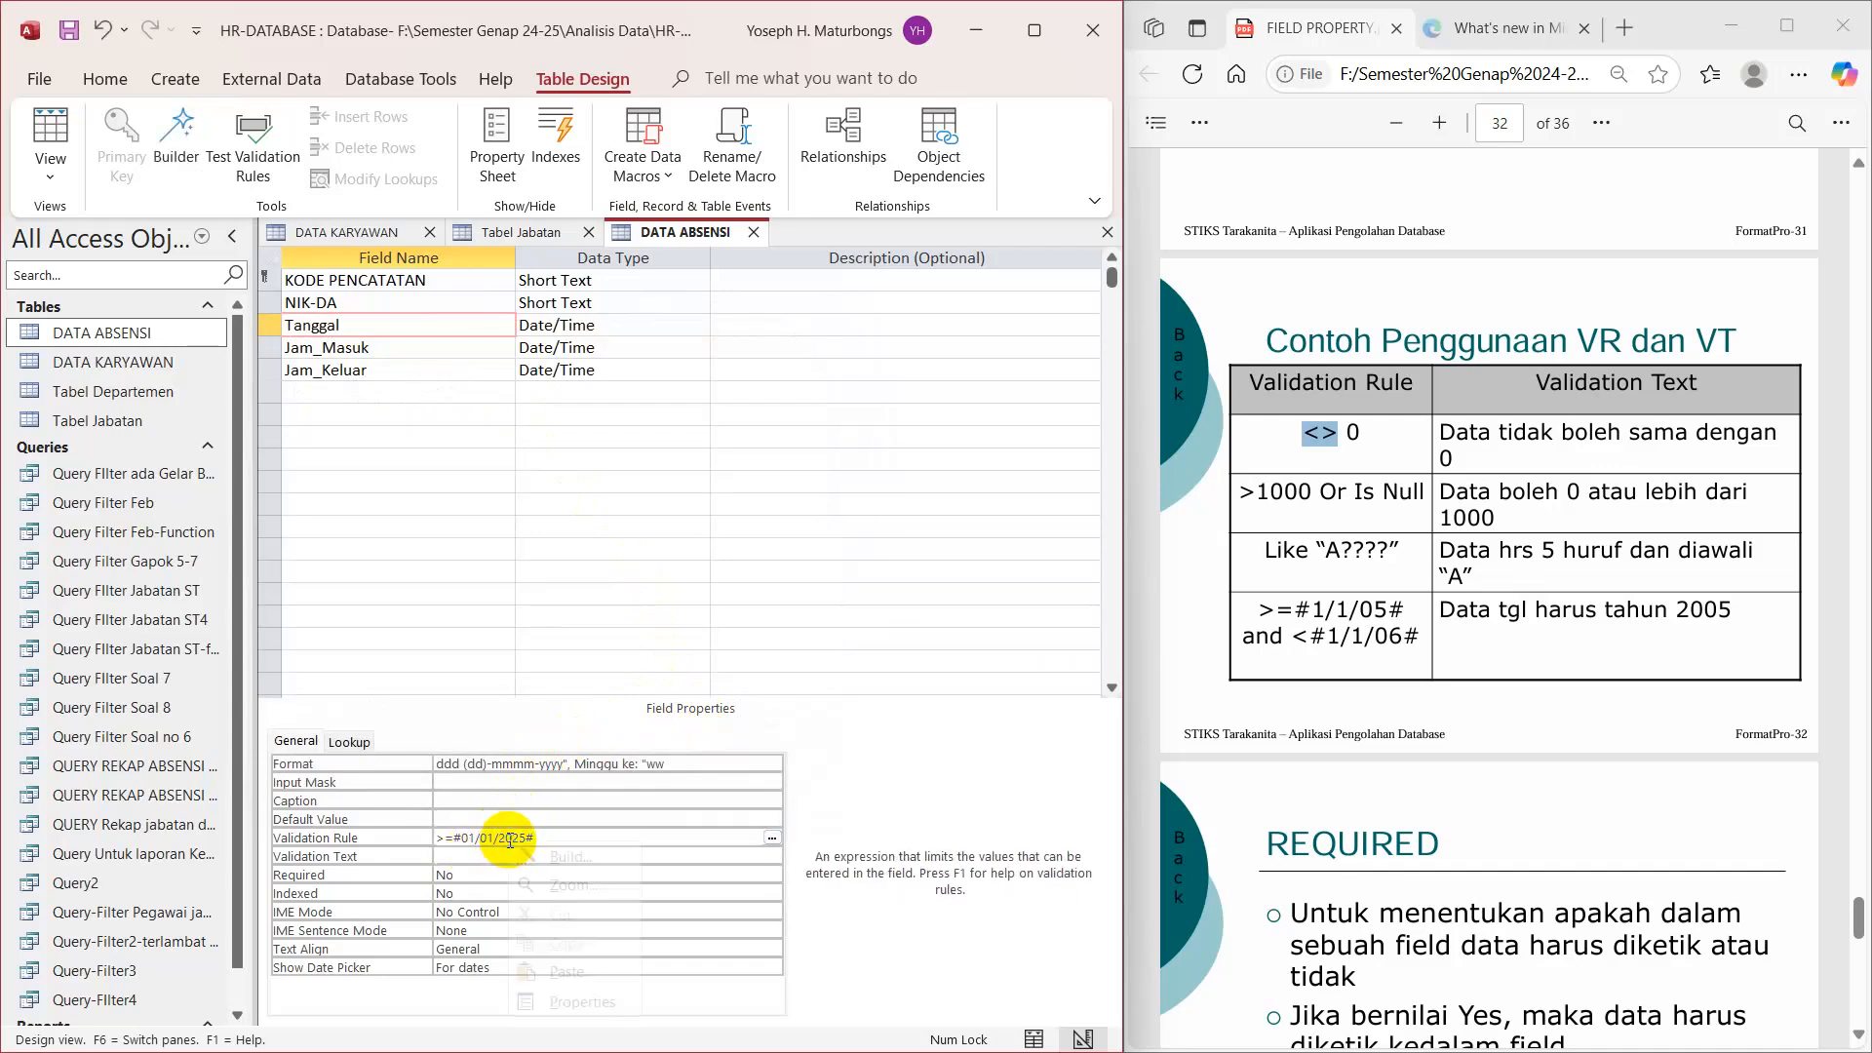
left_click(565, 884)
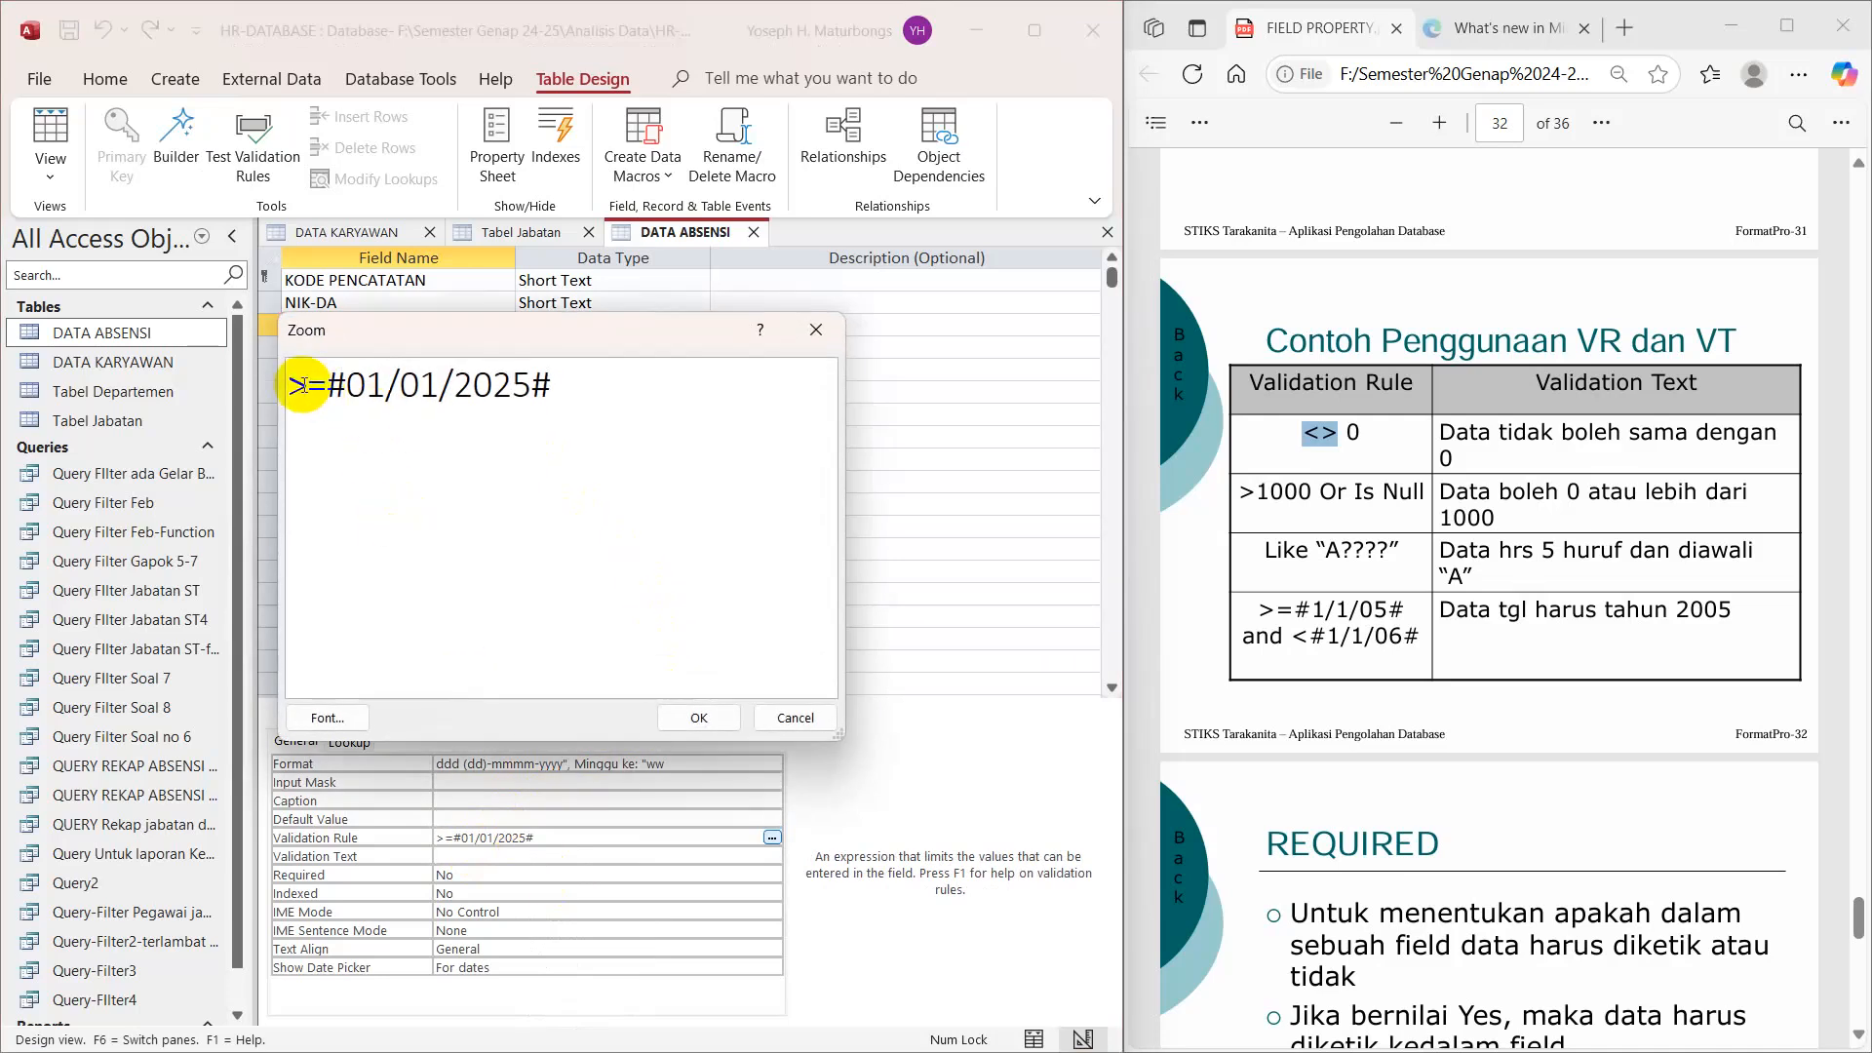
left_click_drag(336, 393, 552, 387)
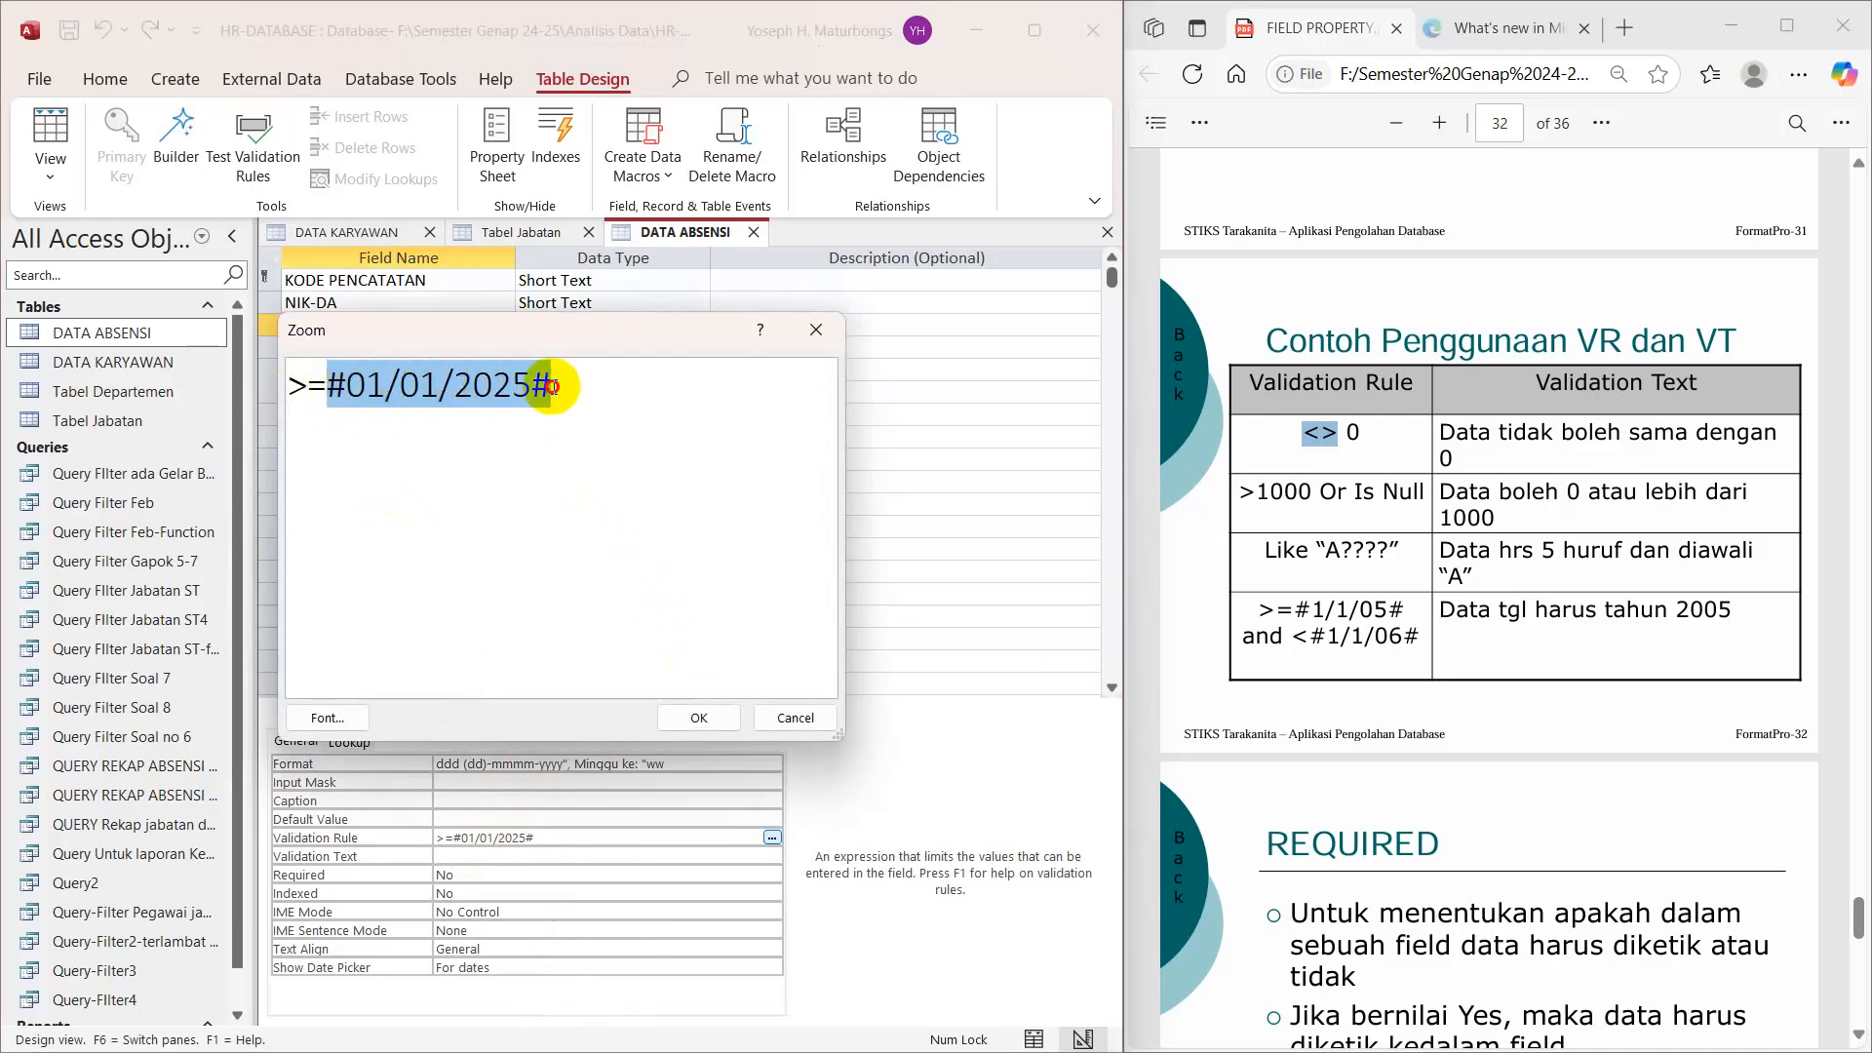
left_click(690, 718)
Step: Set the Tanggal field's Validation Text to "Tanggal harus tahun 2025!!!" using the Zoom box
left_click(458, 857)
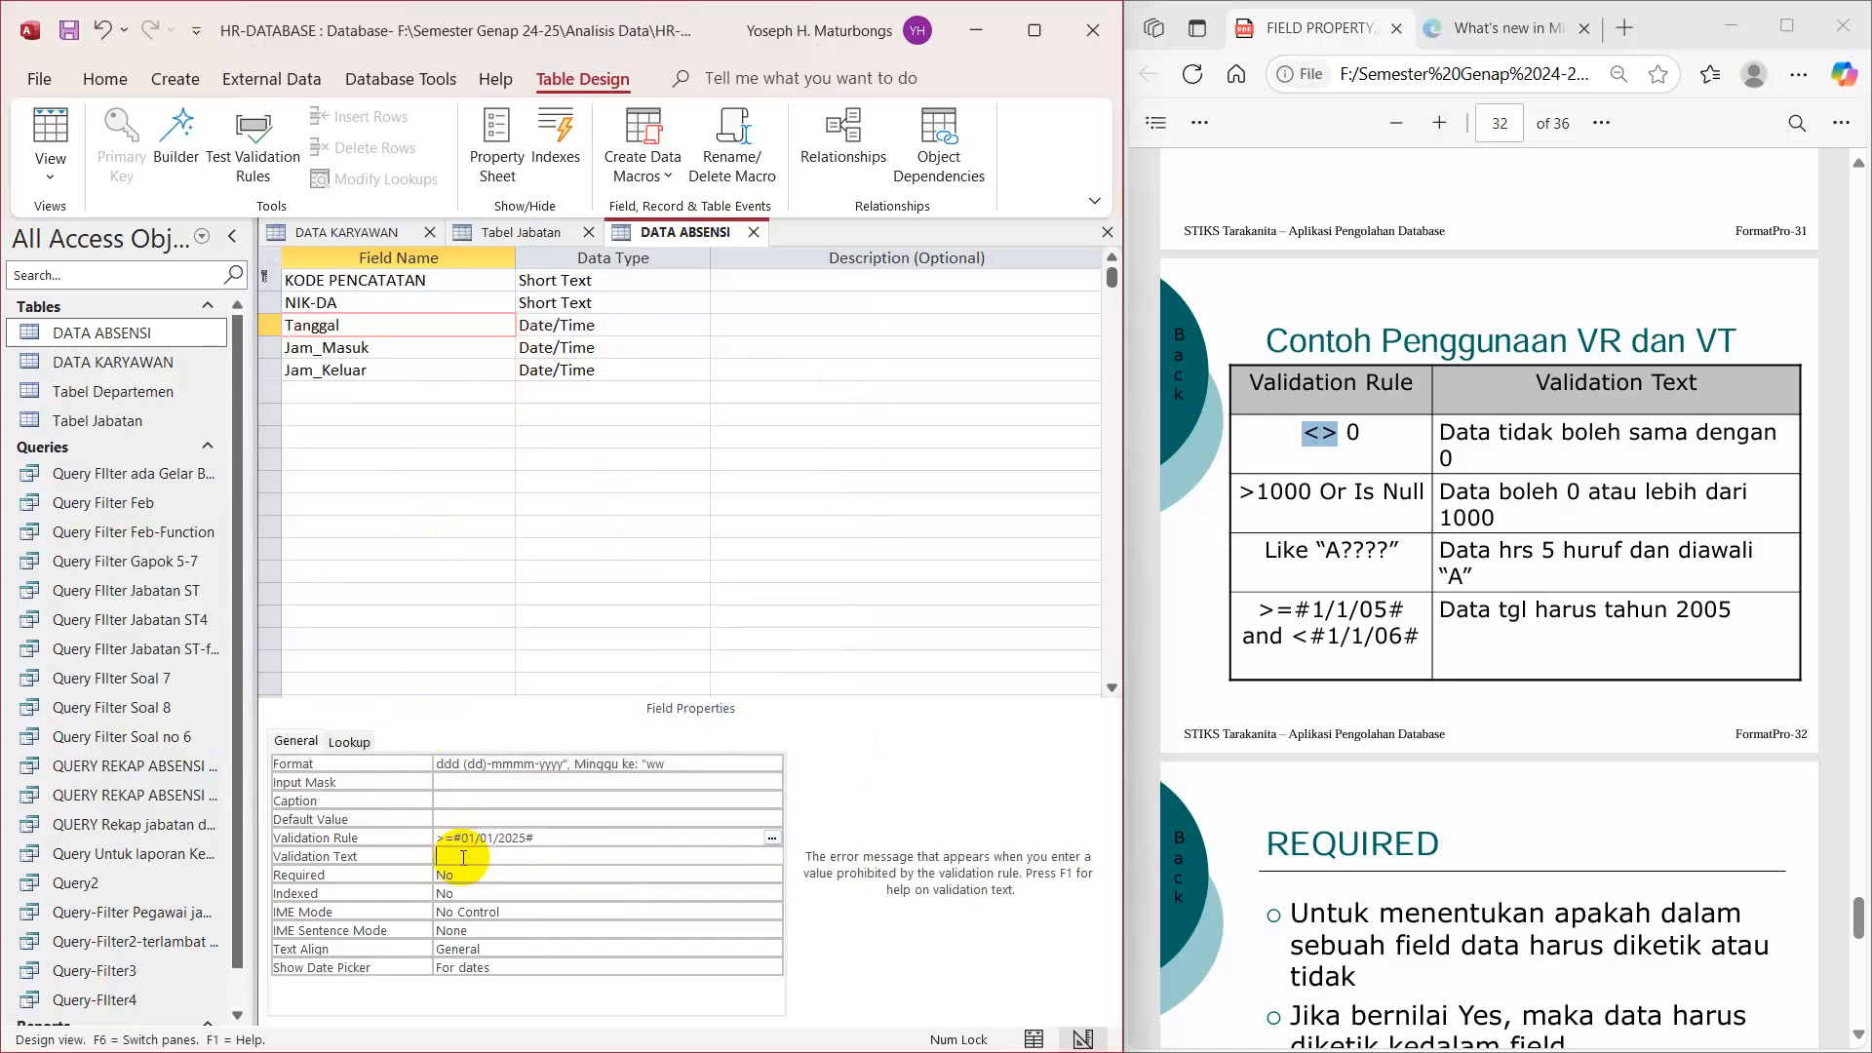
right_click(463, 859)
left_click(502, 903)
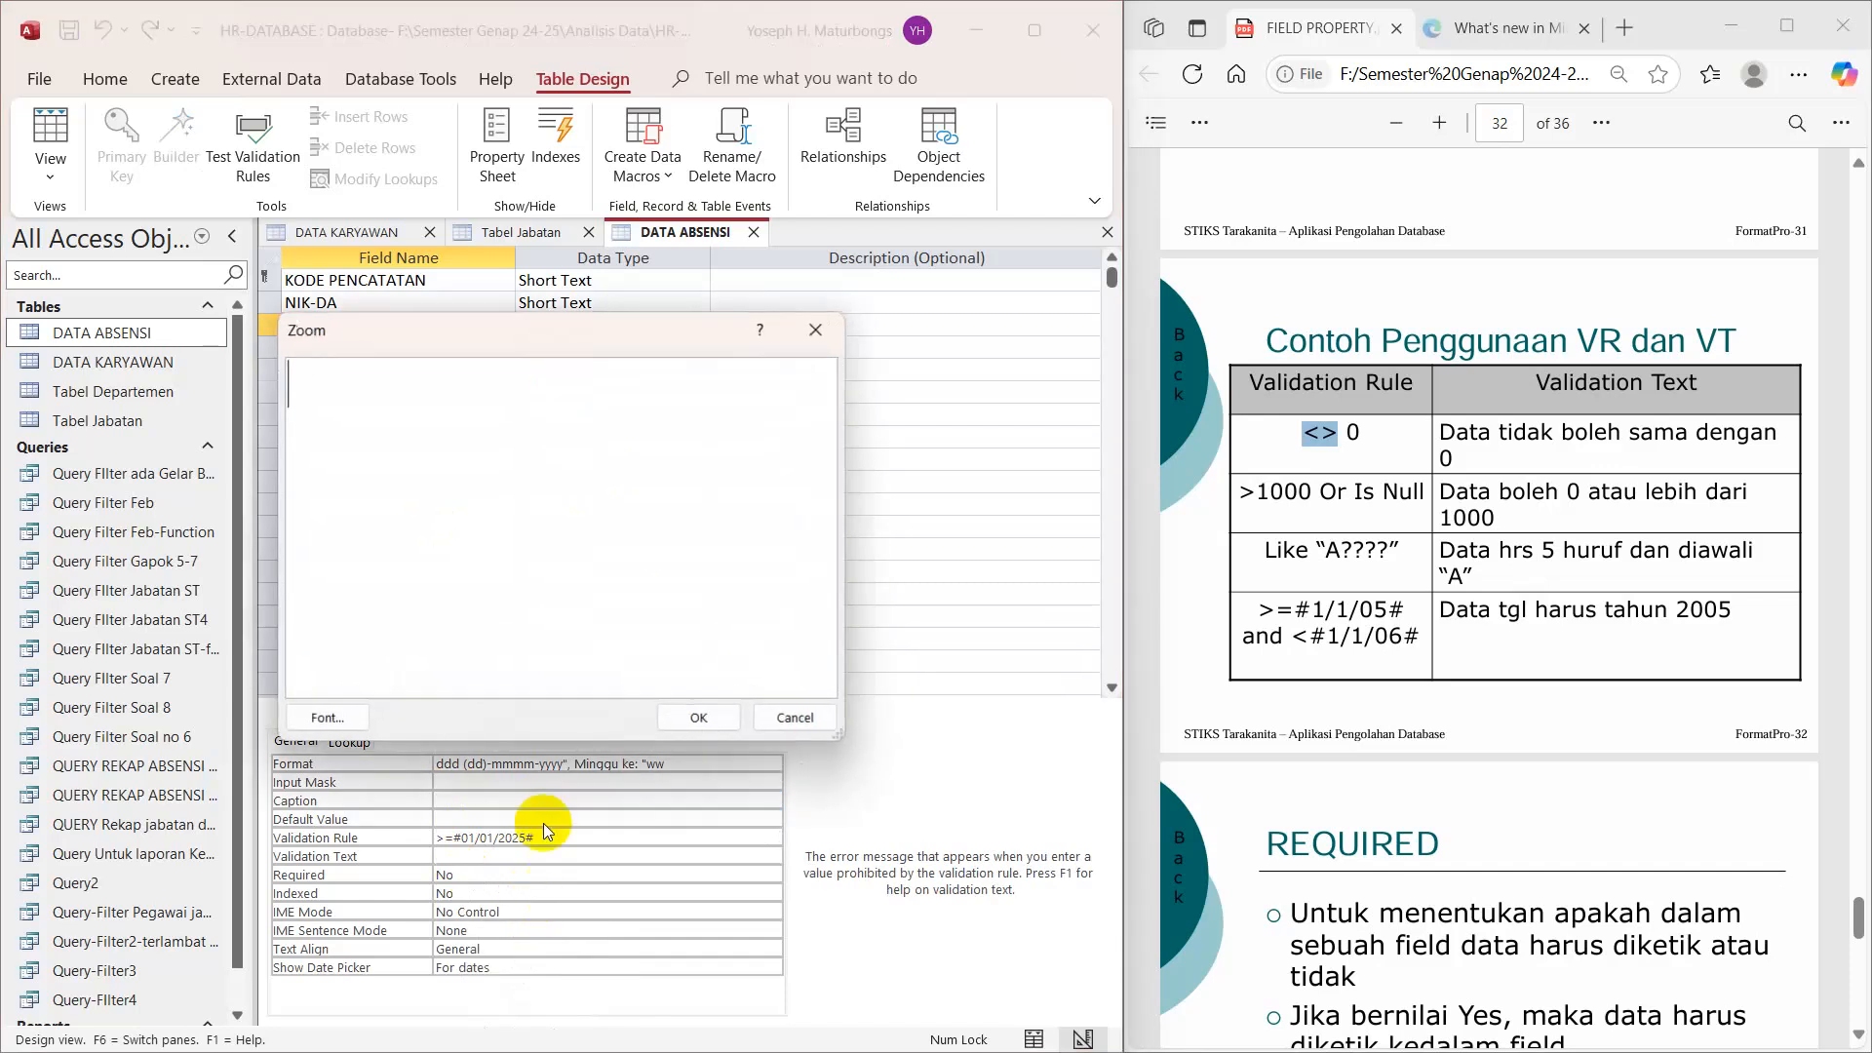
type("Tanggal")
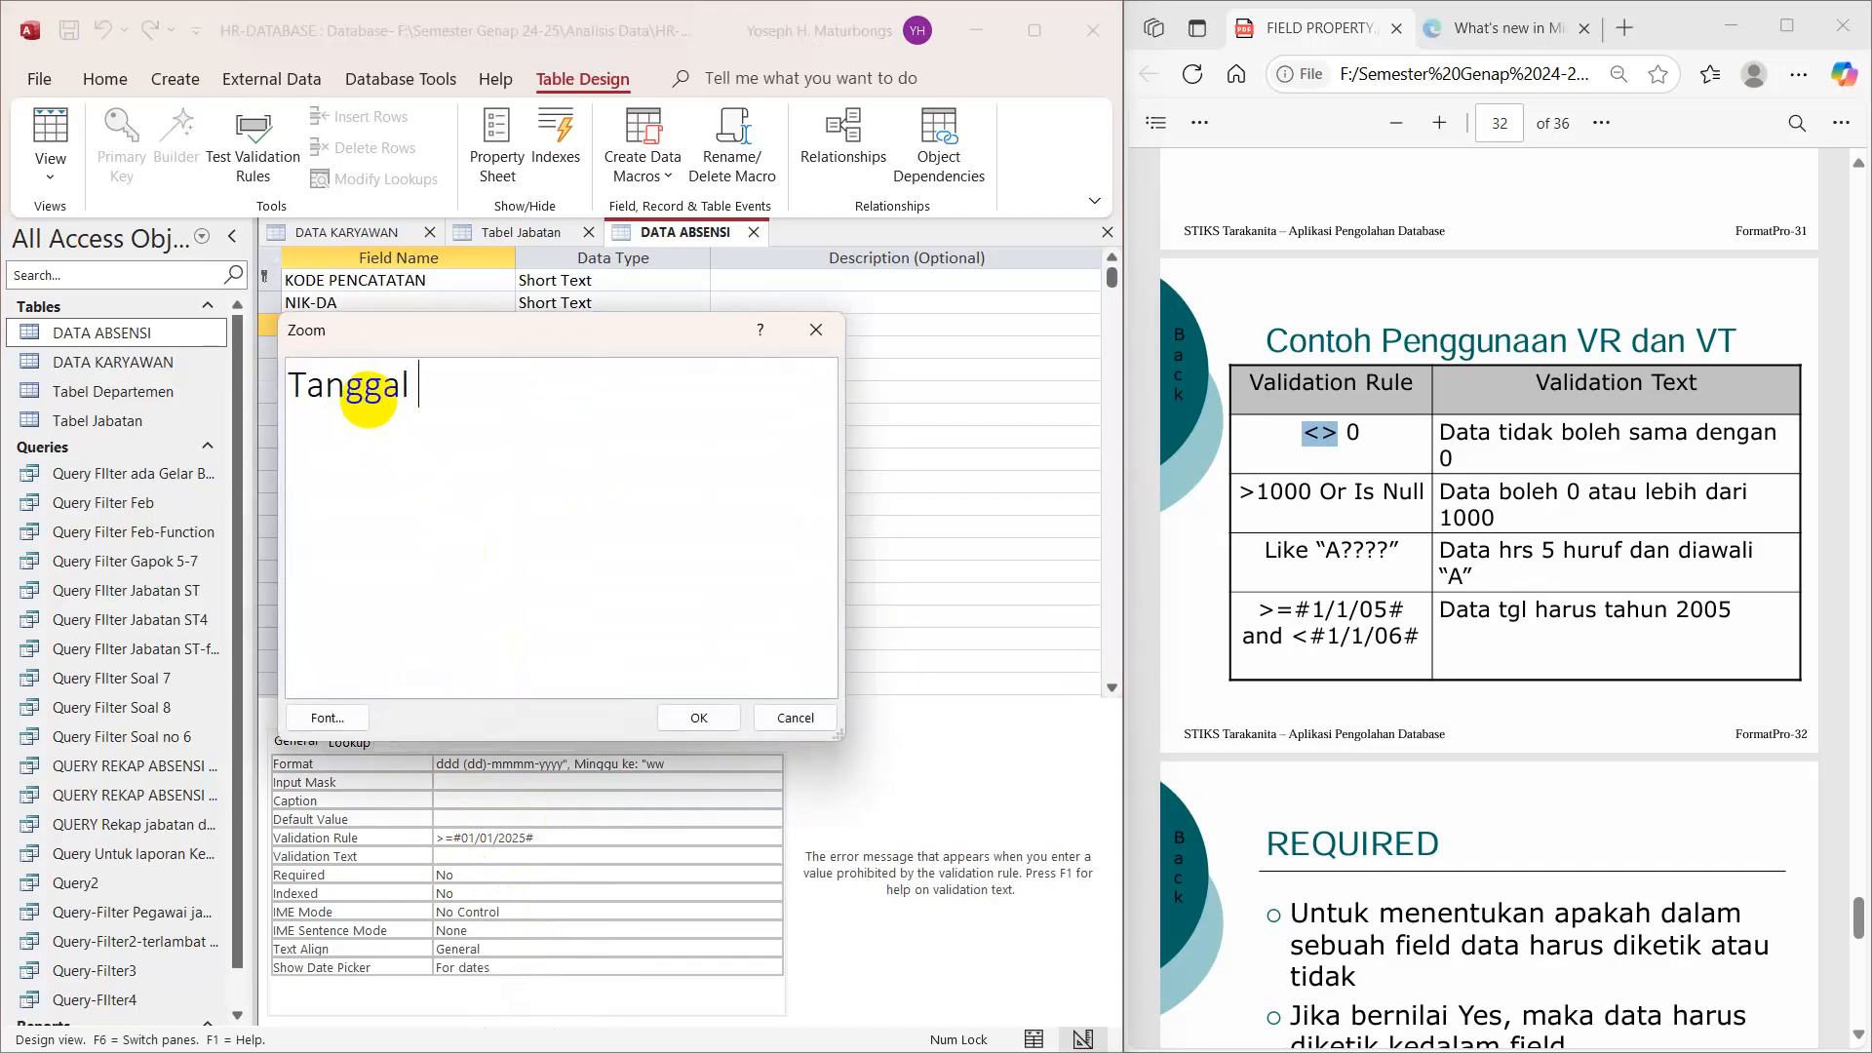
type(" harus tahun 2025!!!")
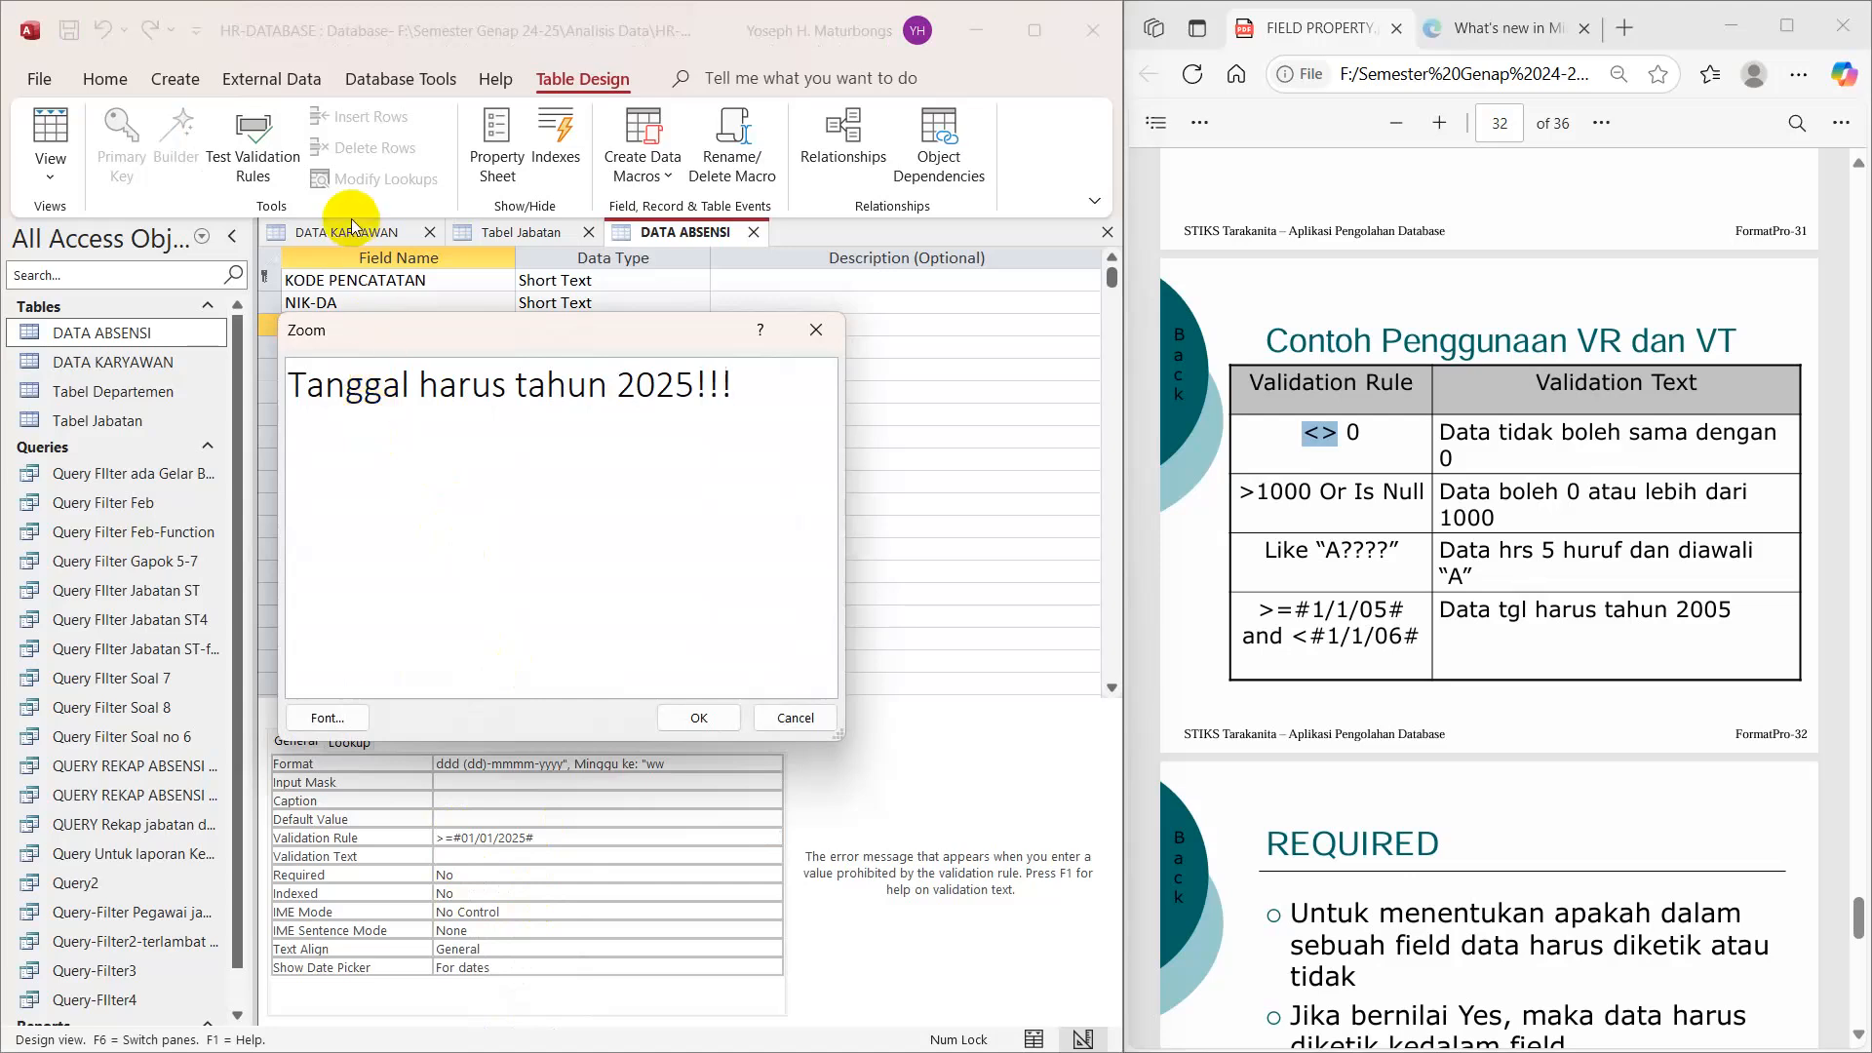
left_click(702, 717)
left_click(583, 889)
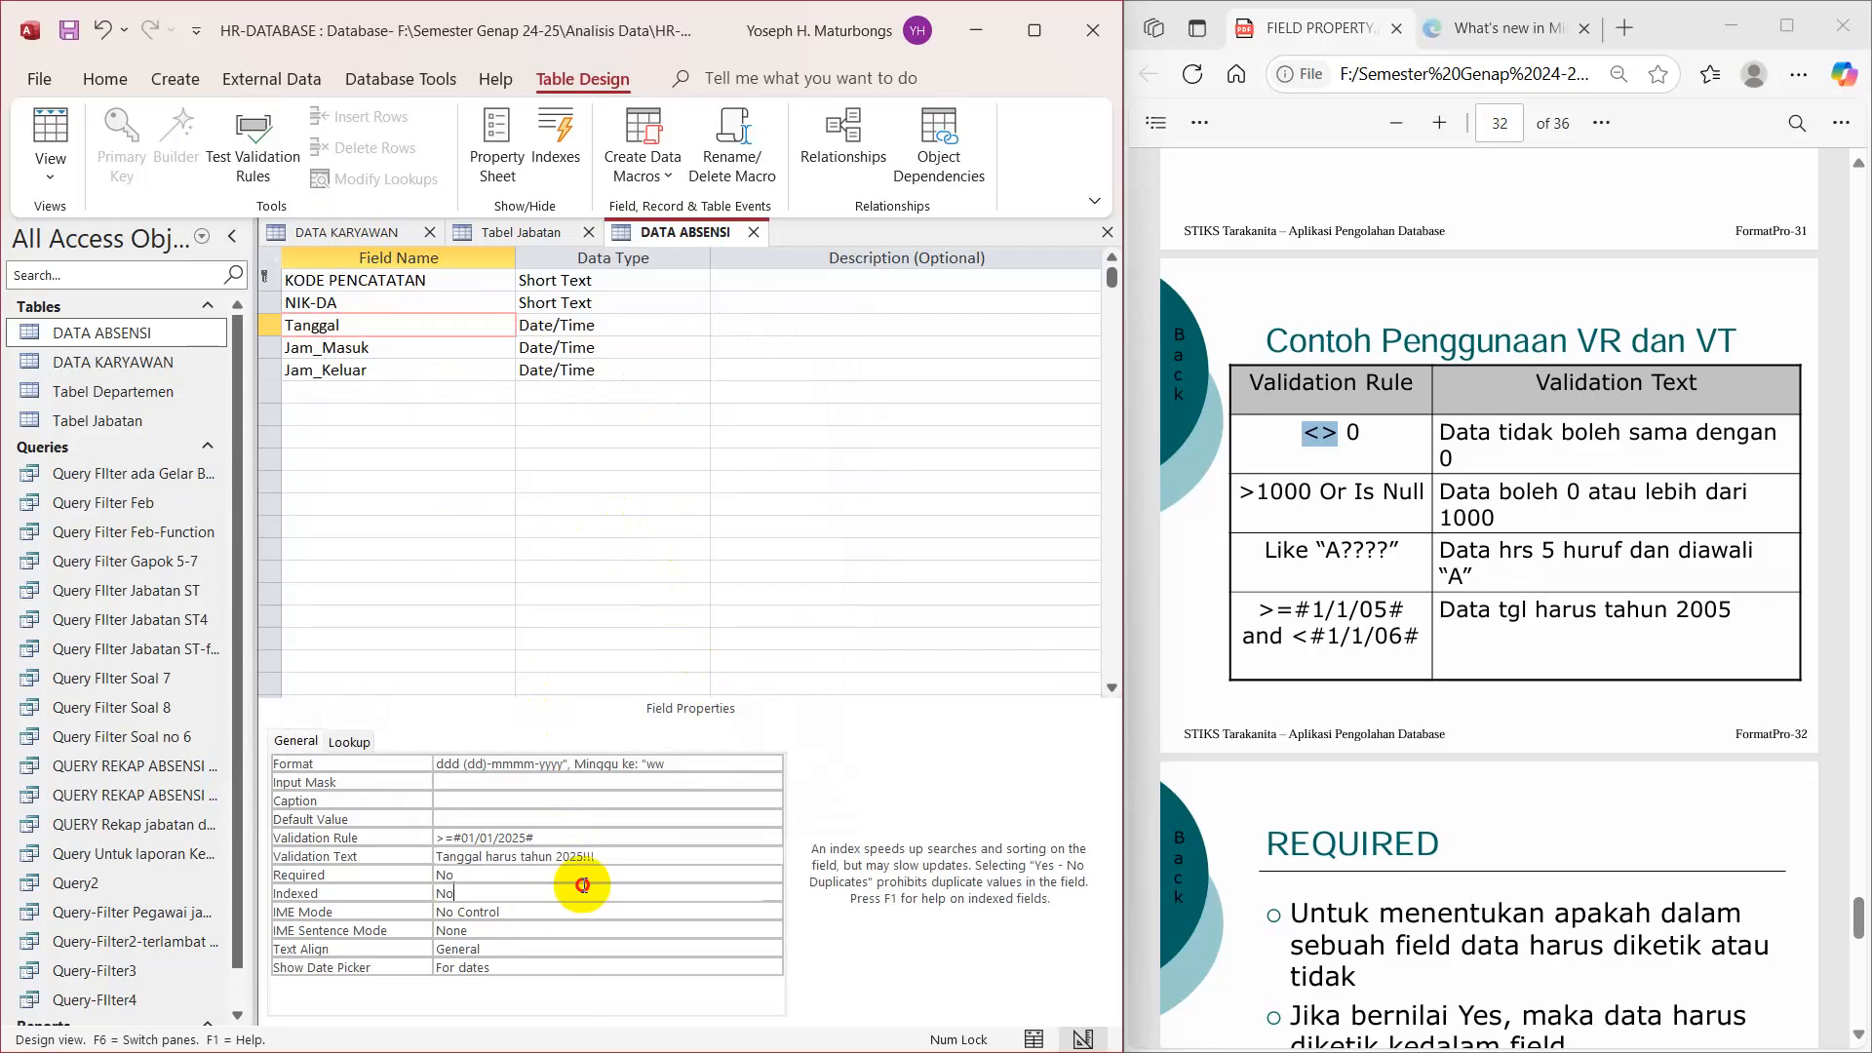
left_click(581, 859)
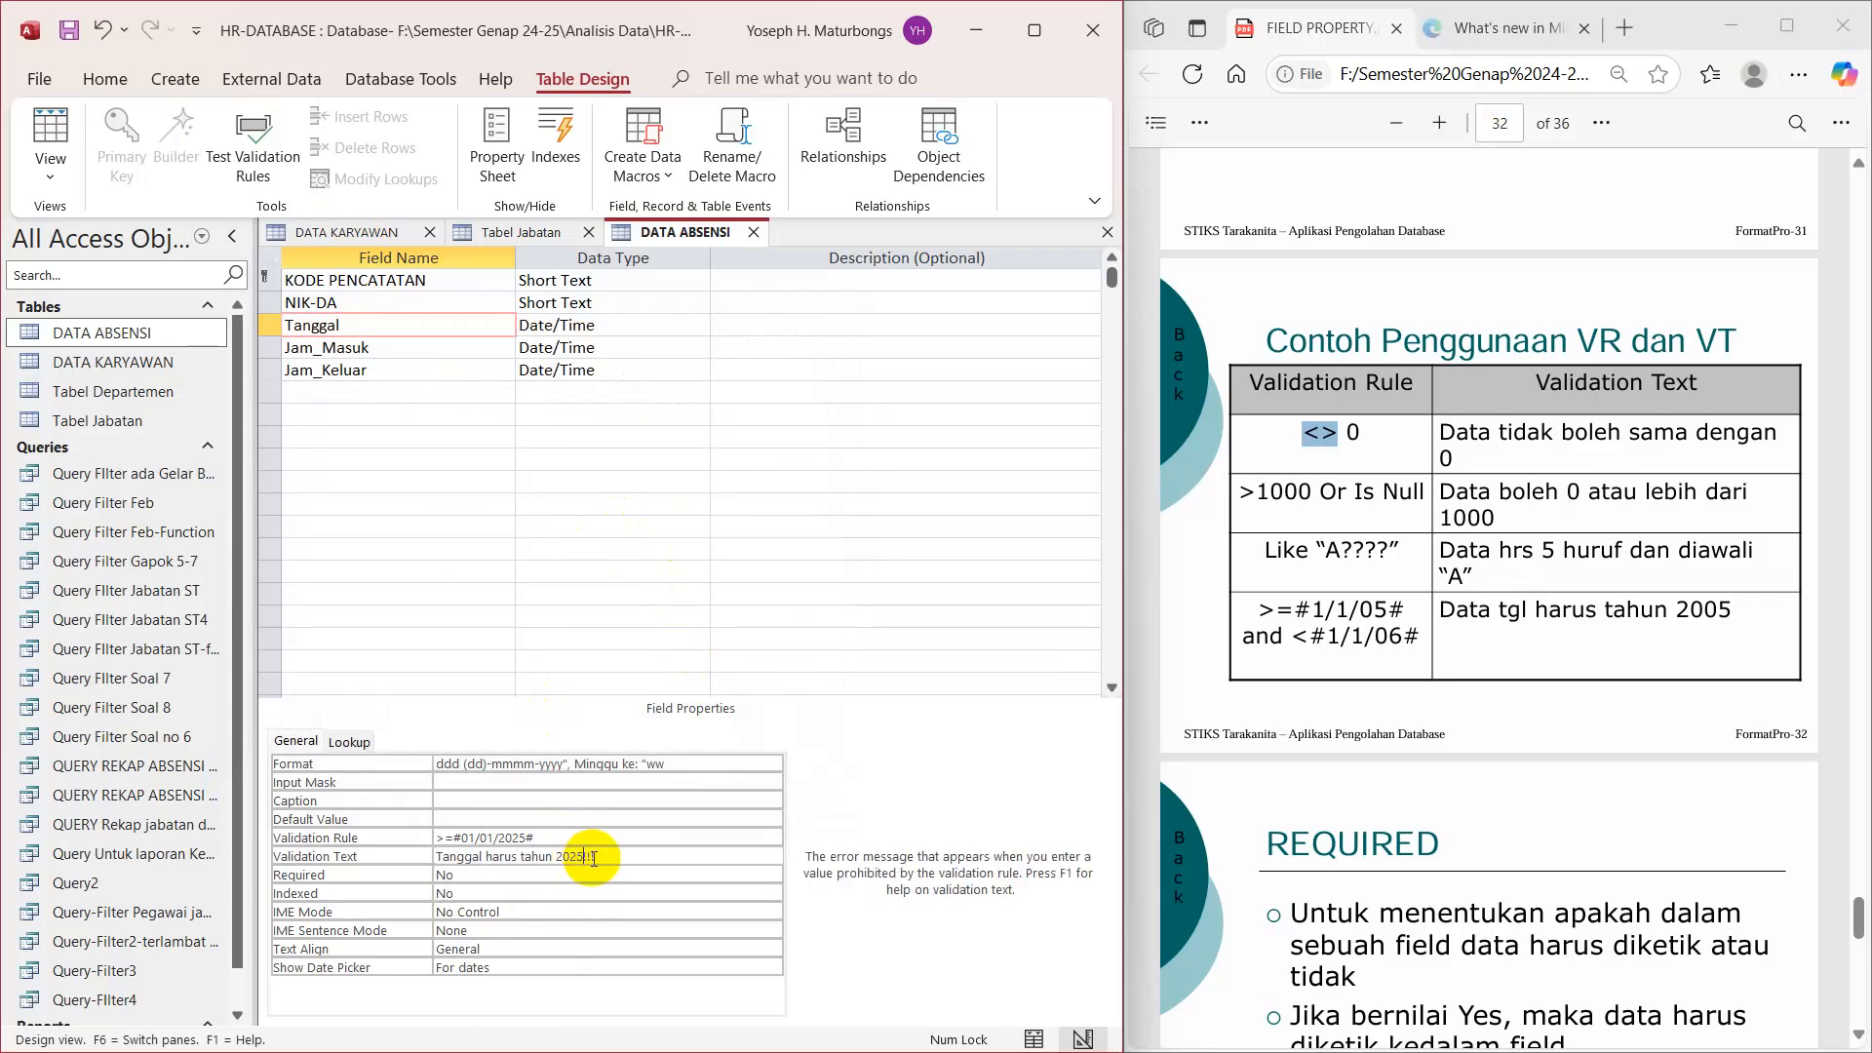
Step: Return DATA ABSENSI to Datasheet View, saving the table and testing the existing data against the new rules
right_click(679, 232)
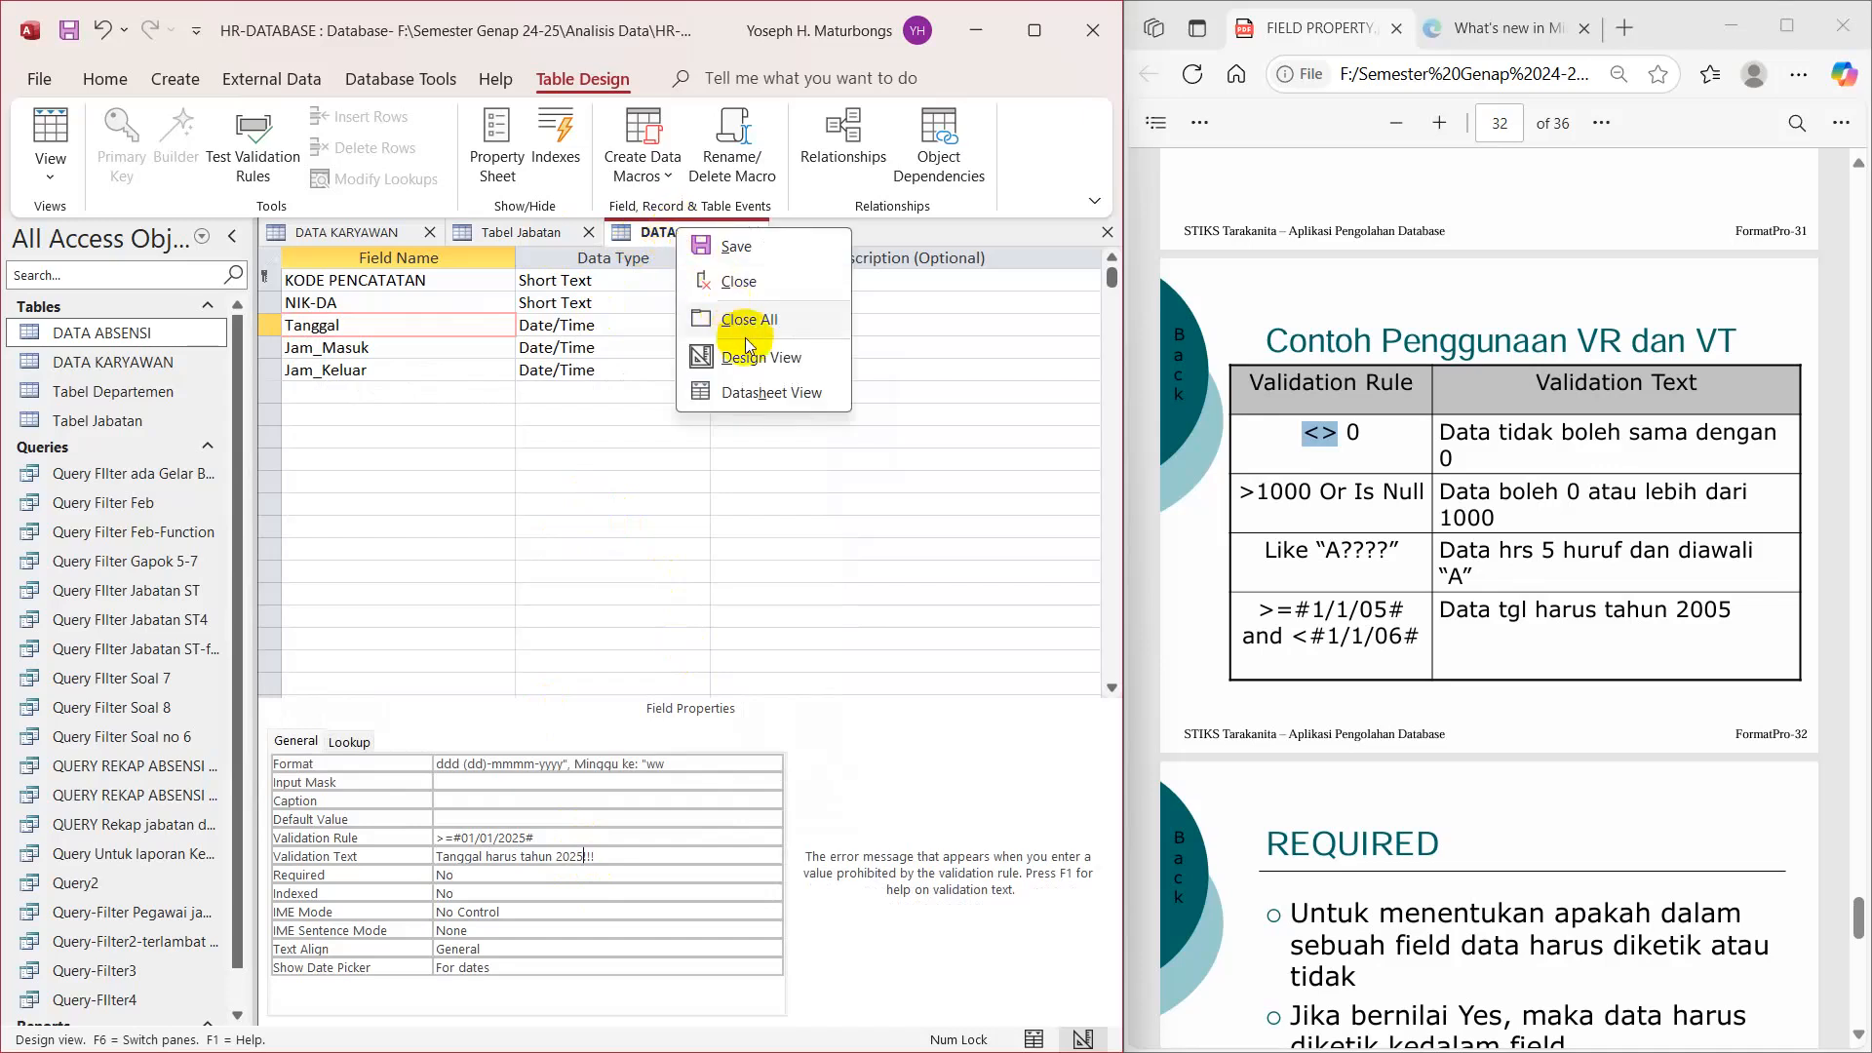
left_click(760, 361)
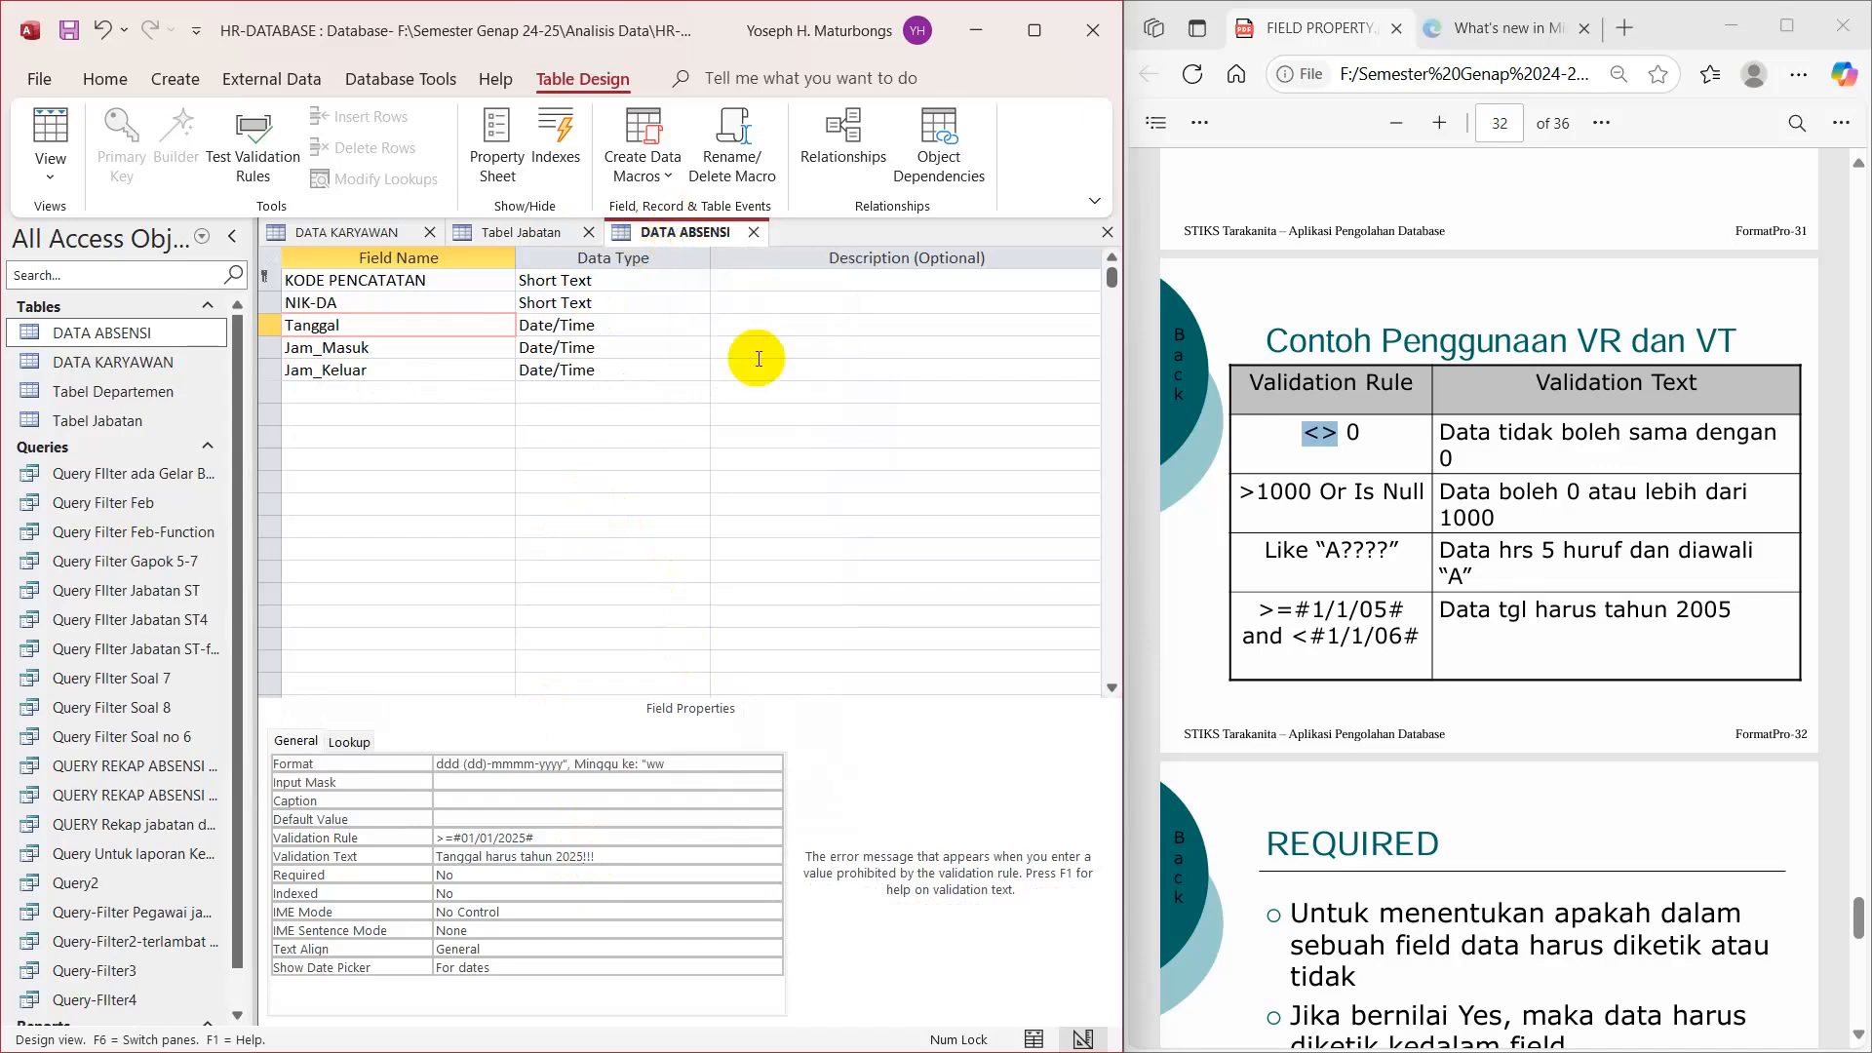
right_click(713, 234)
left_click(786, 395)
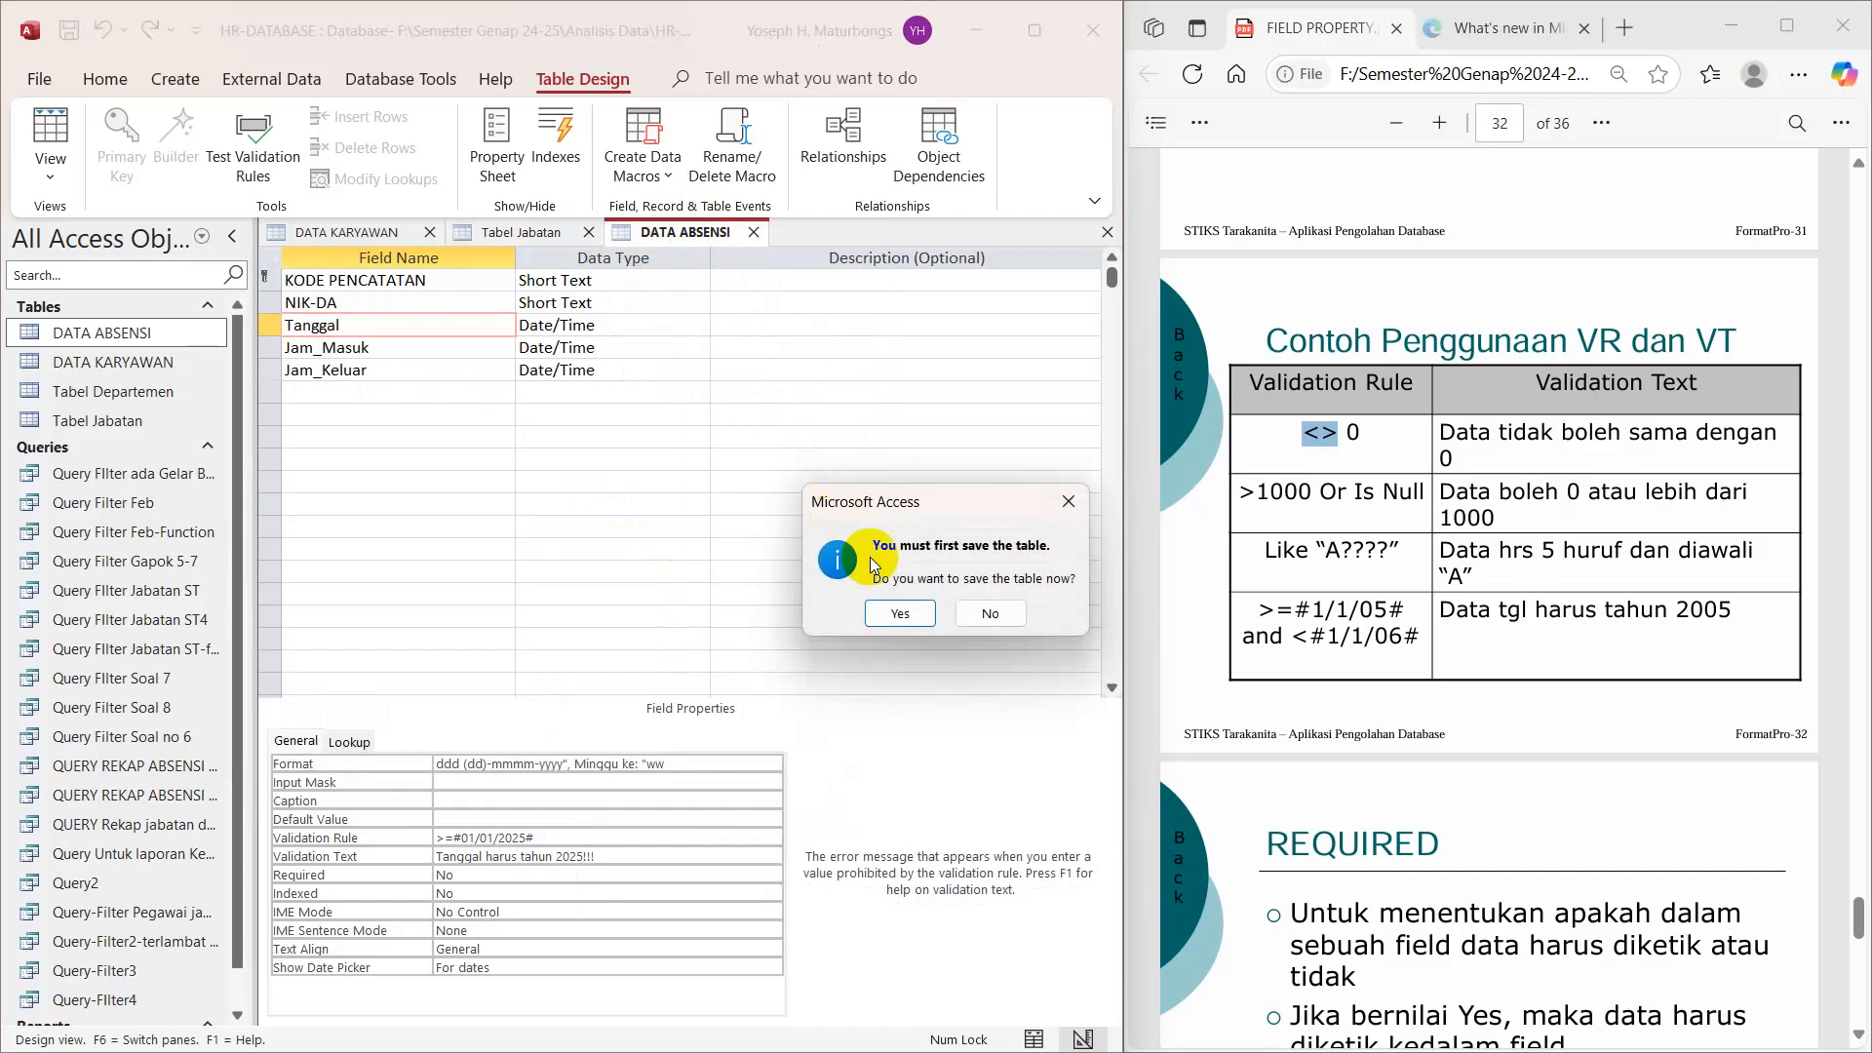
left_click(897, 614)
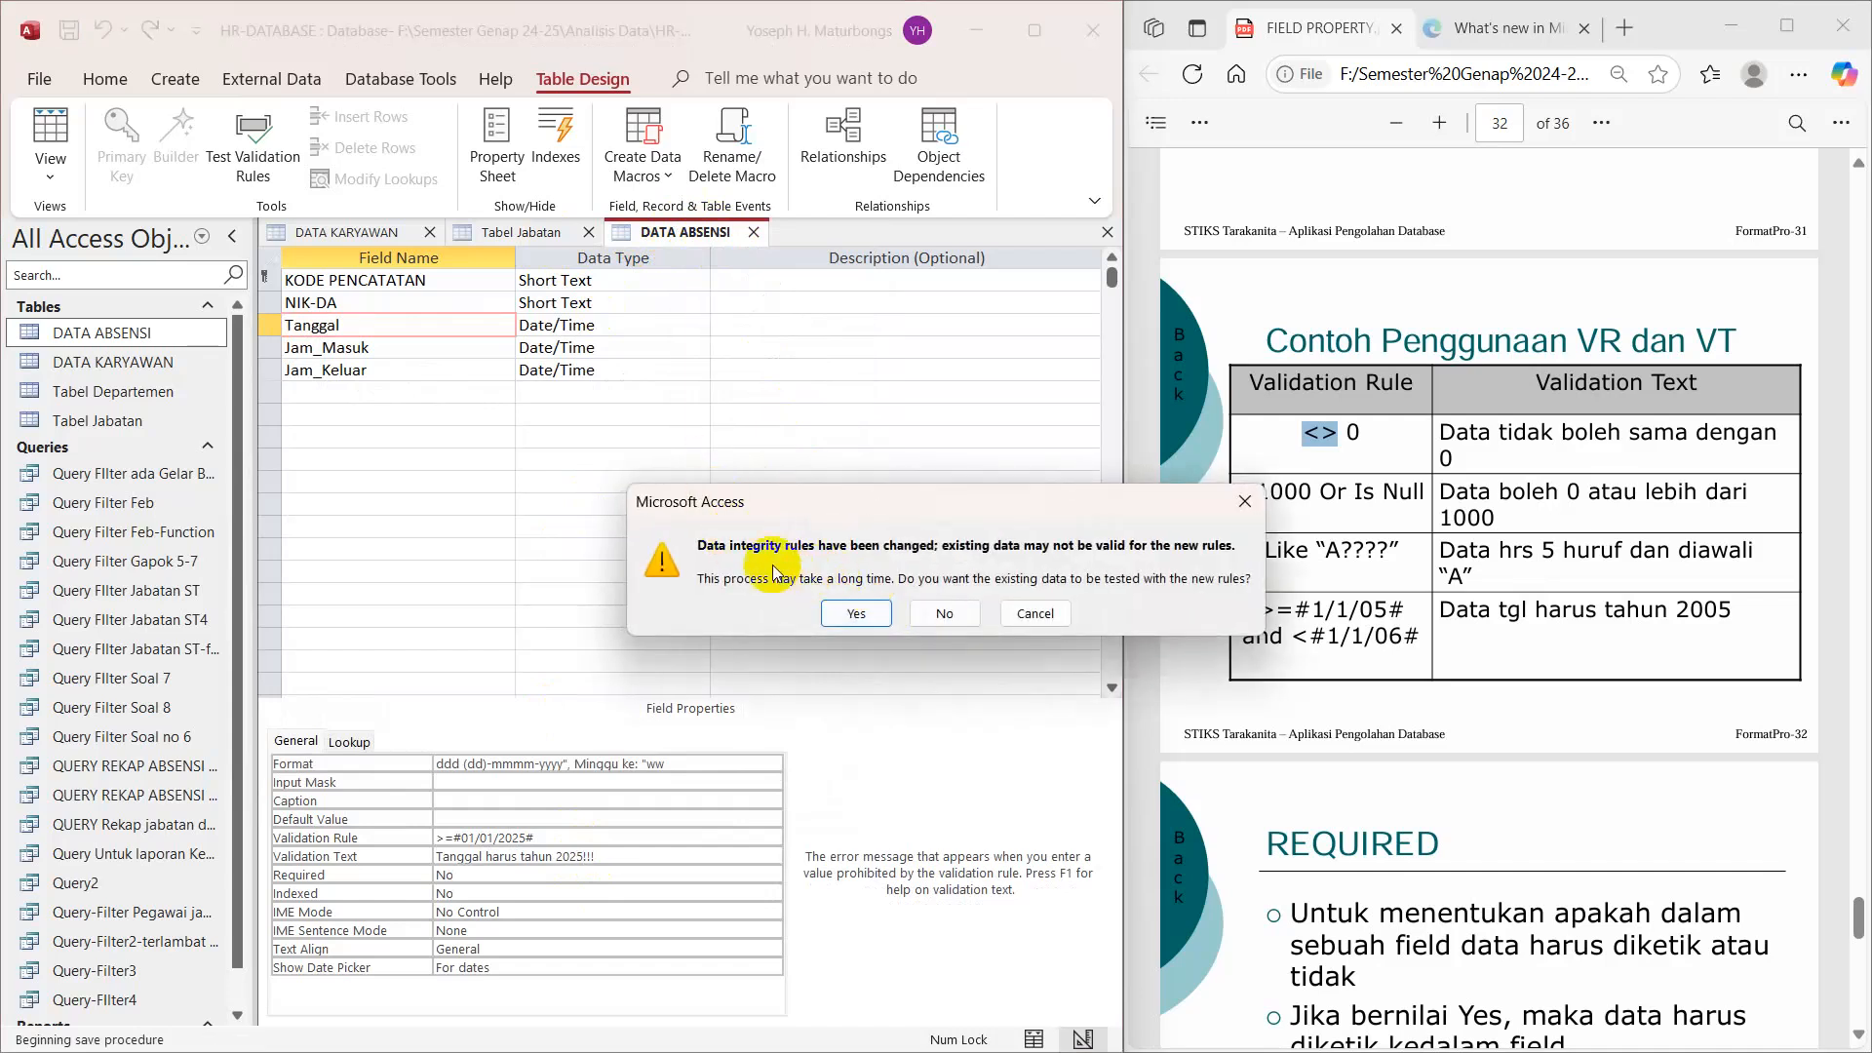
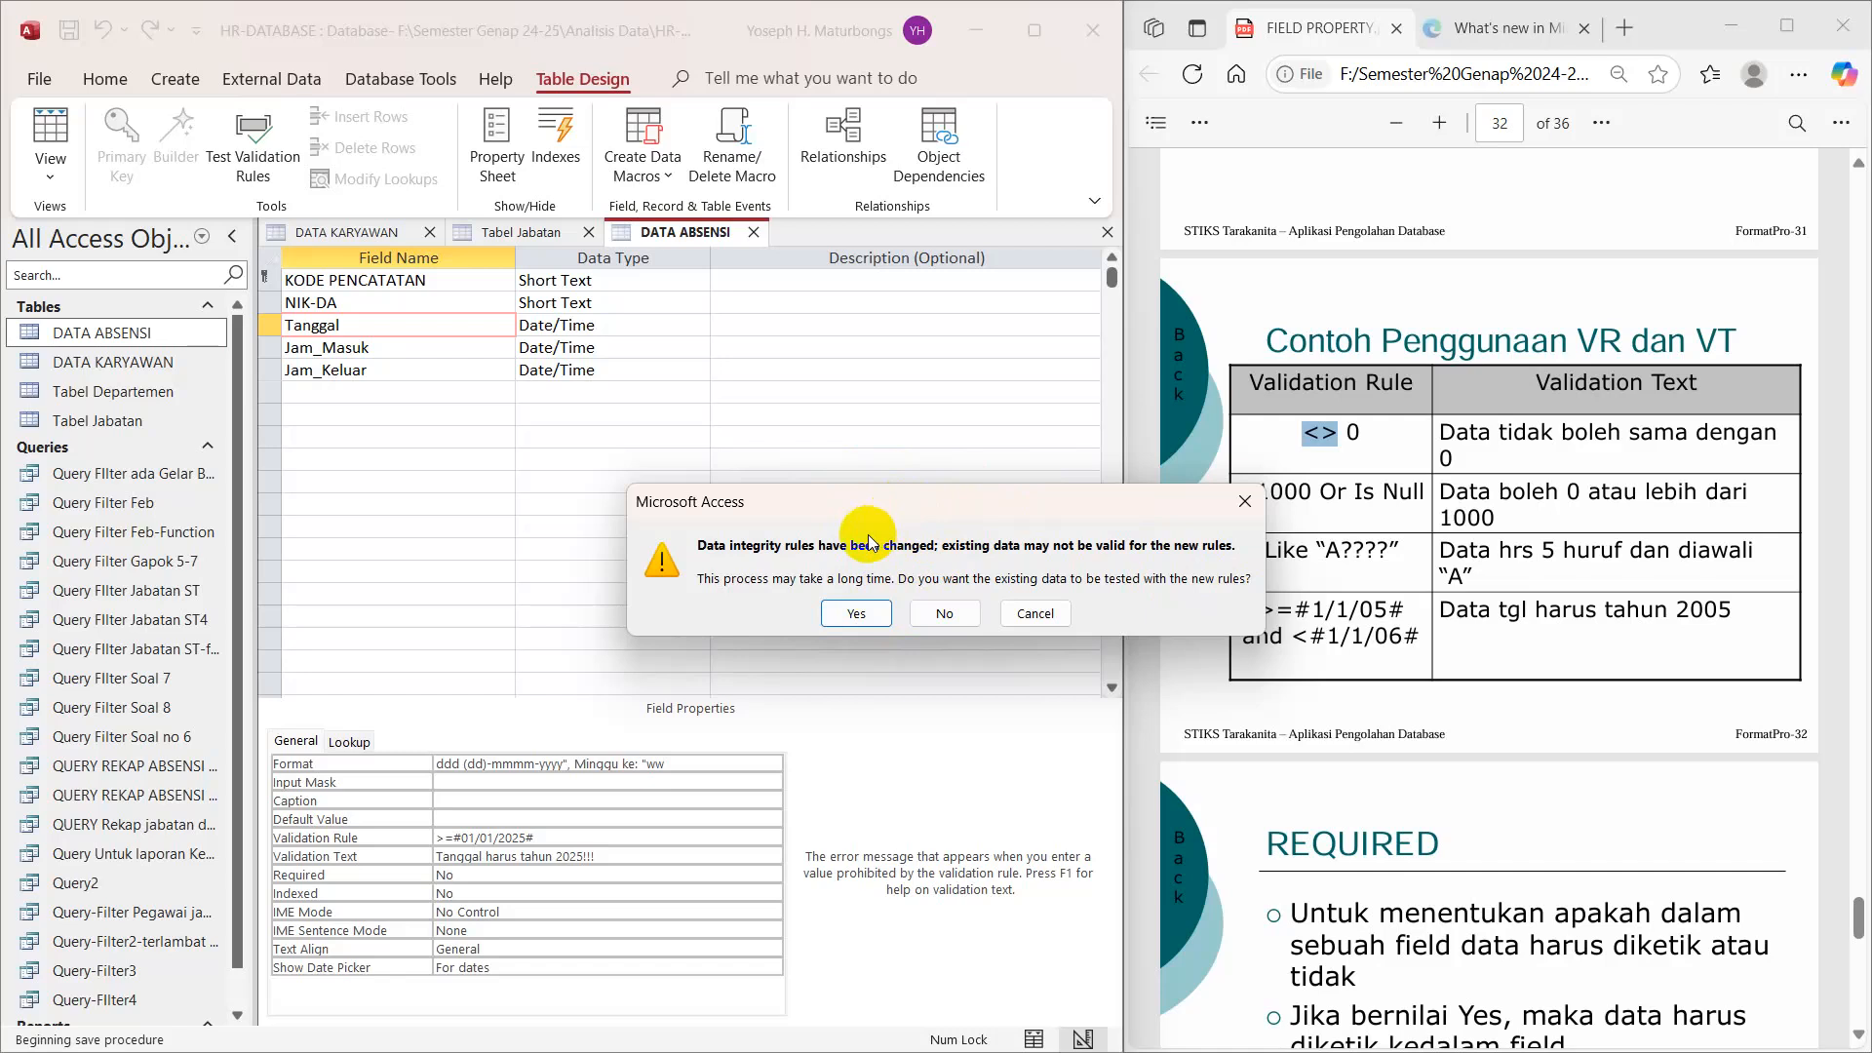
left_click(858, 614)
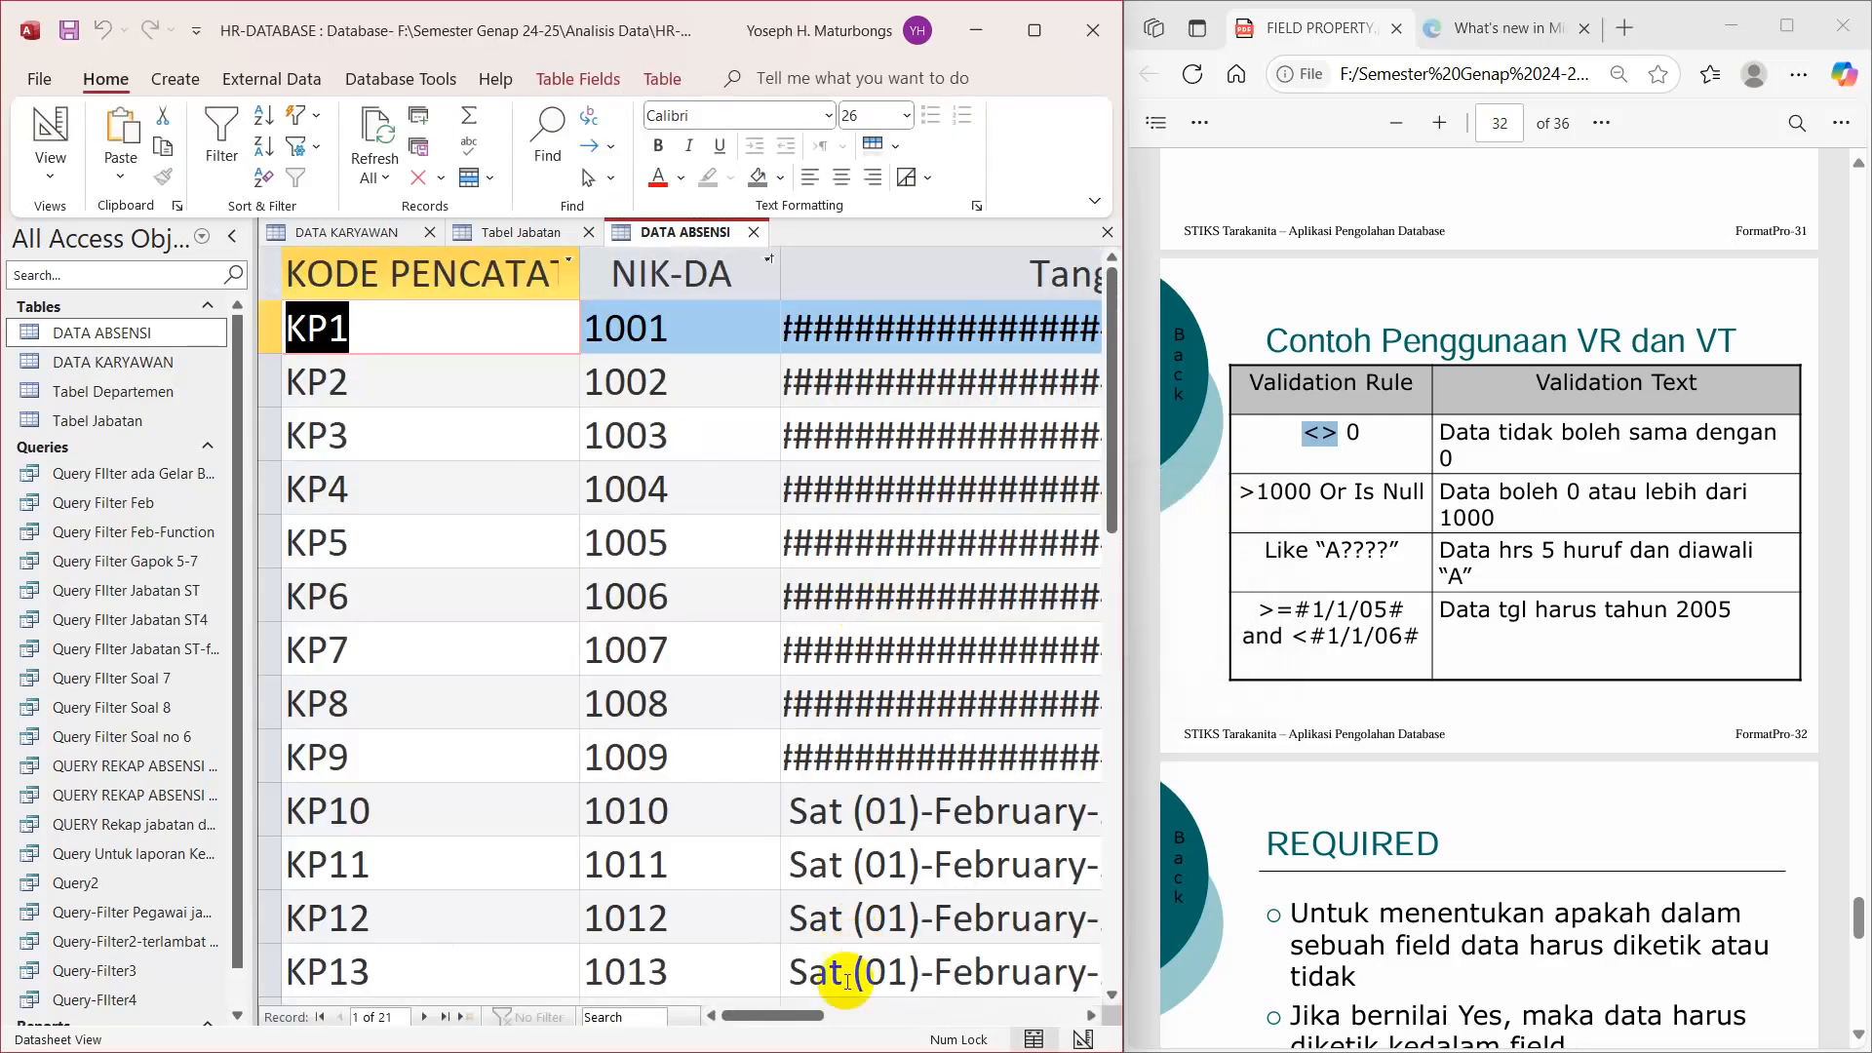
left_click_drag(805, 1015, 876, 1015)
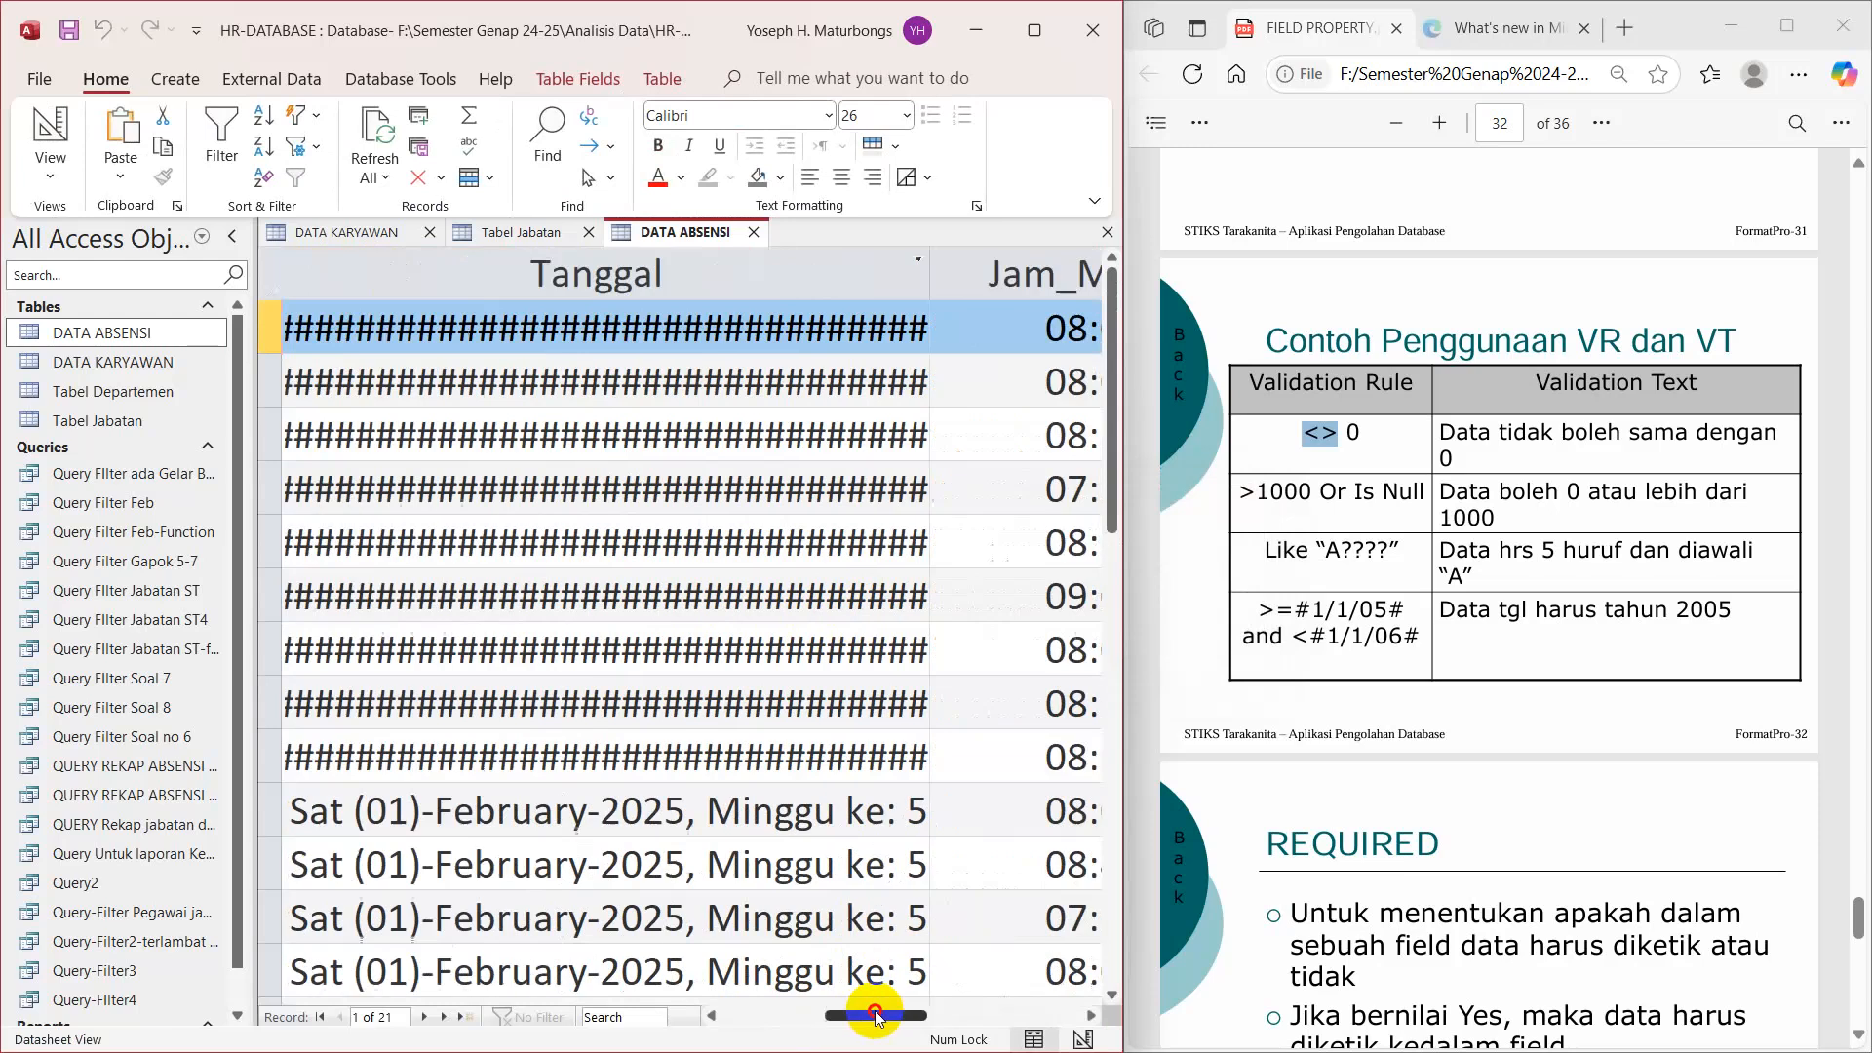
Step: Widen the Tanggal column enough to show full dates and change the first record's Tanggal to 31/12/2025
left_click_drag(932, 278, 1010, 276)
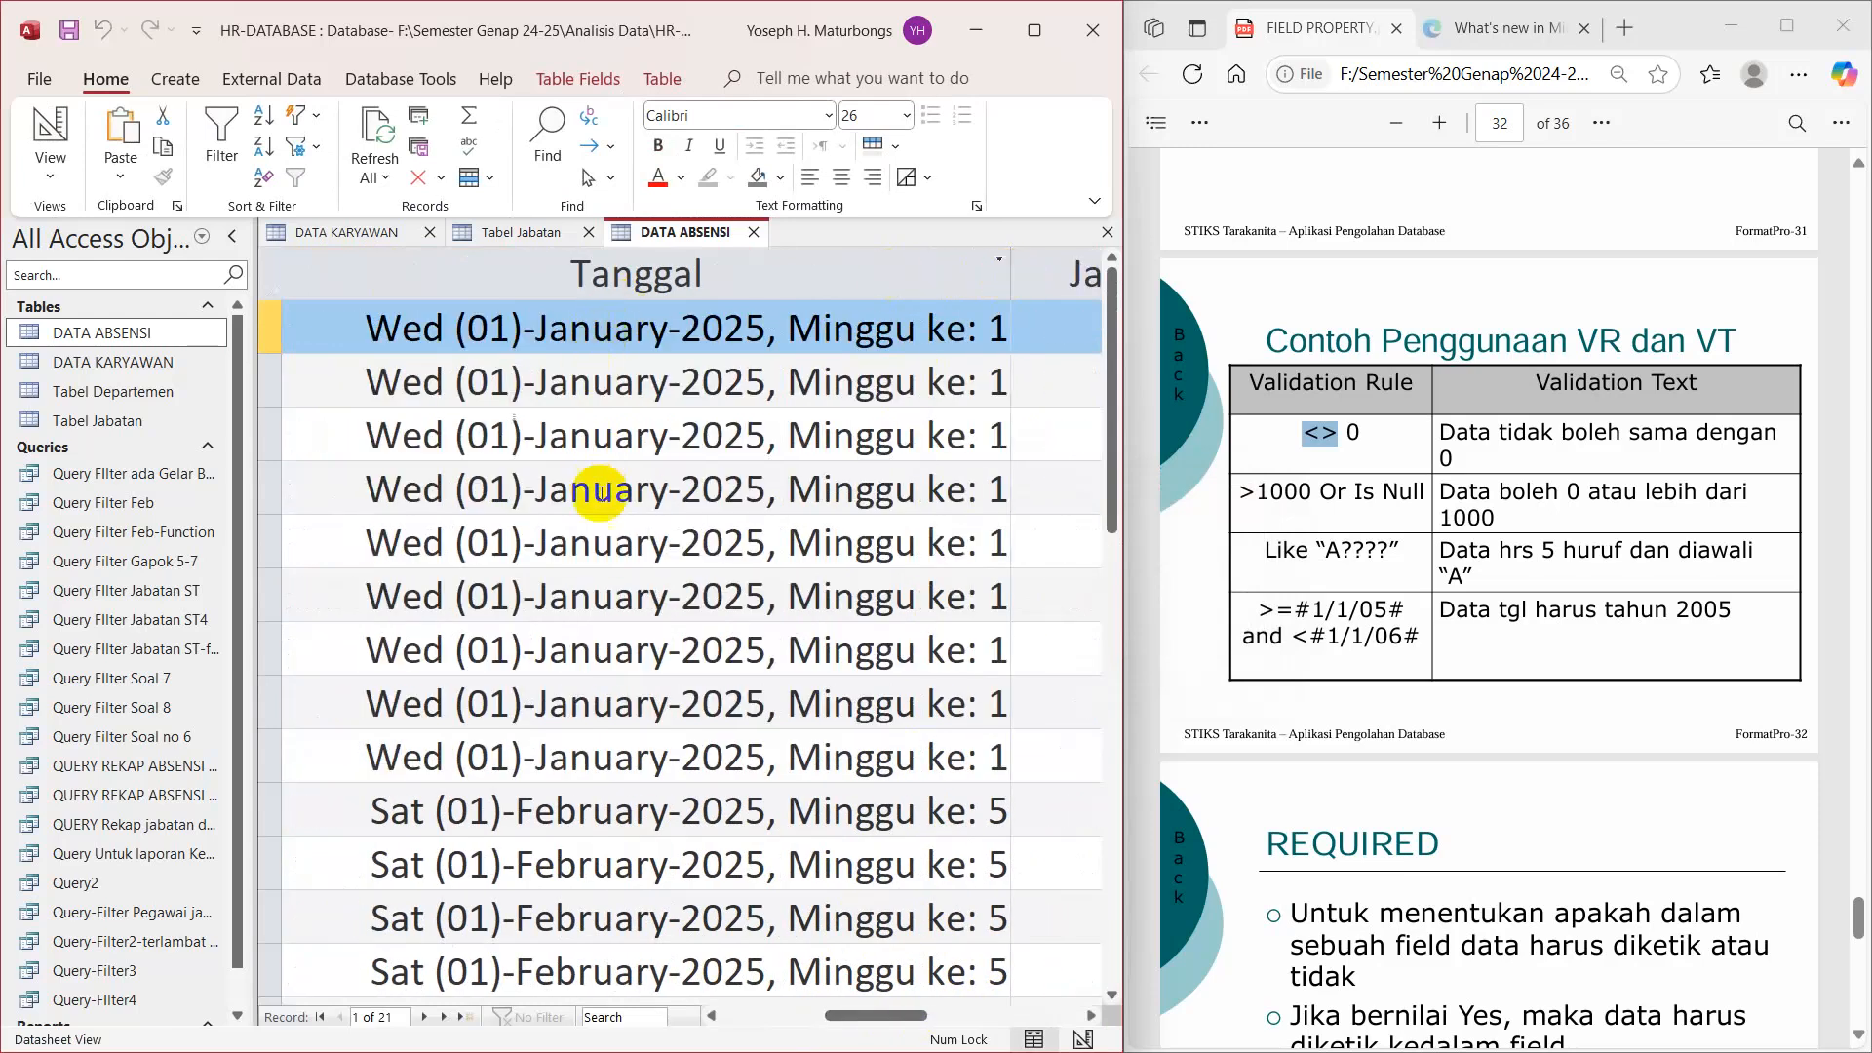
double_click(587, 321)
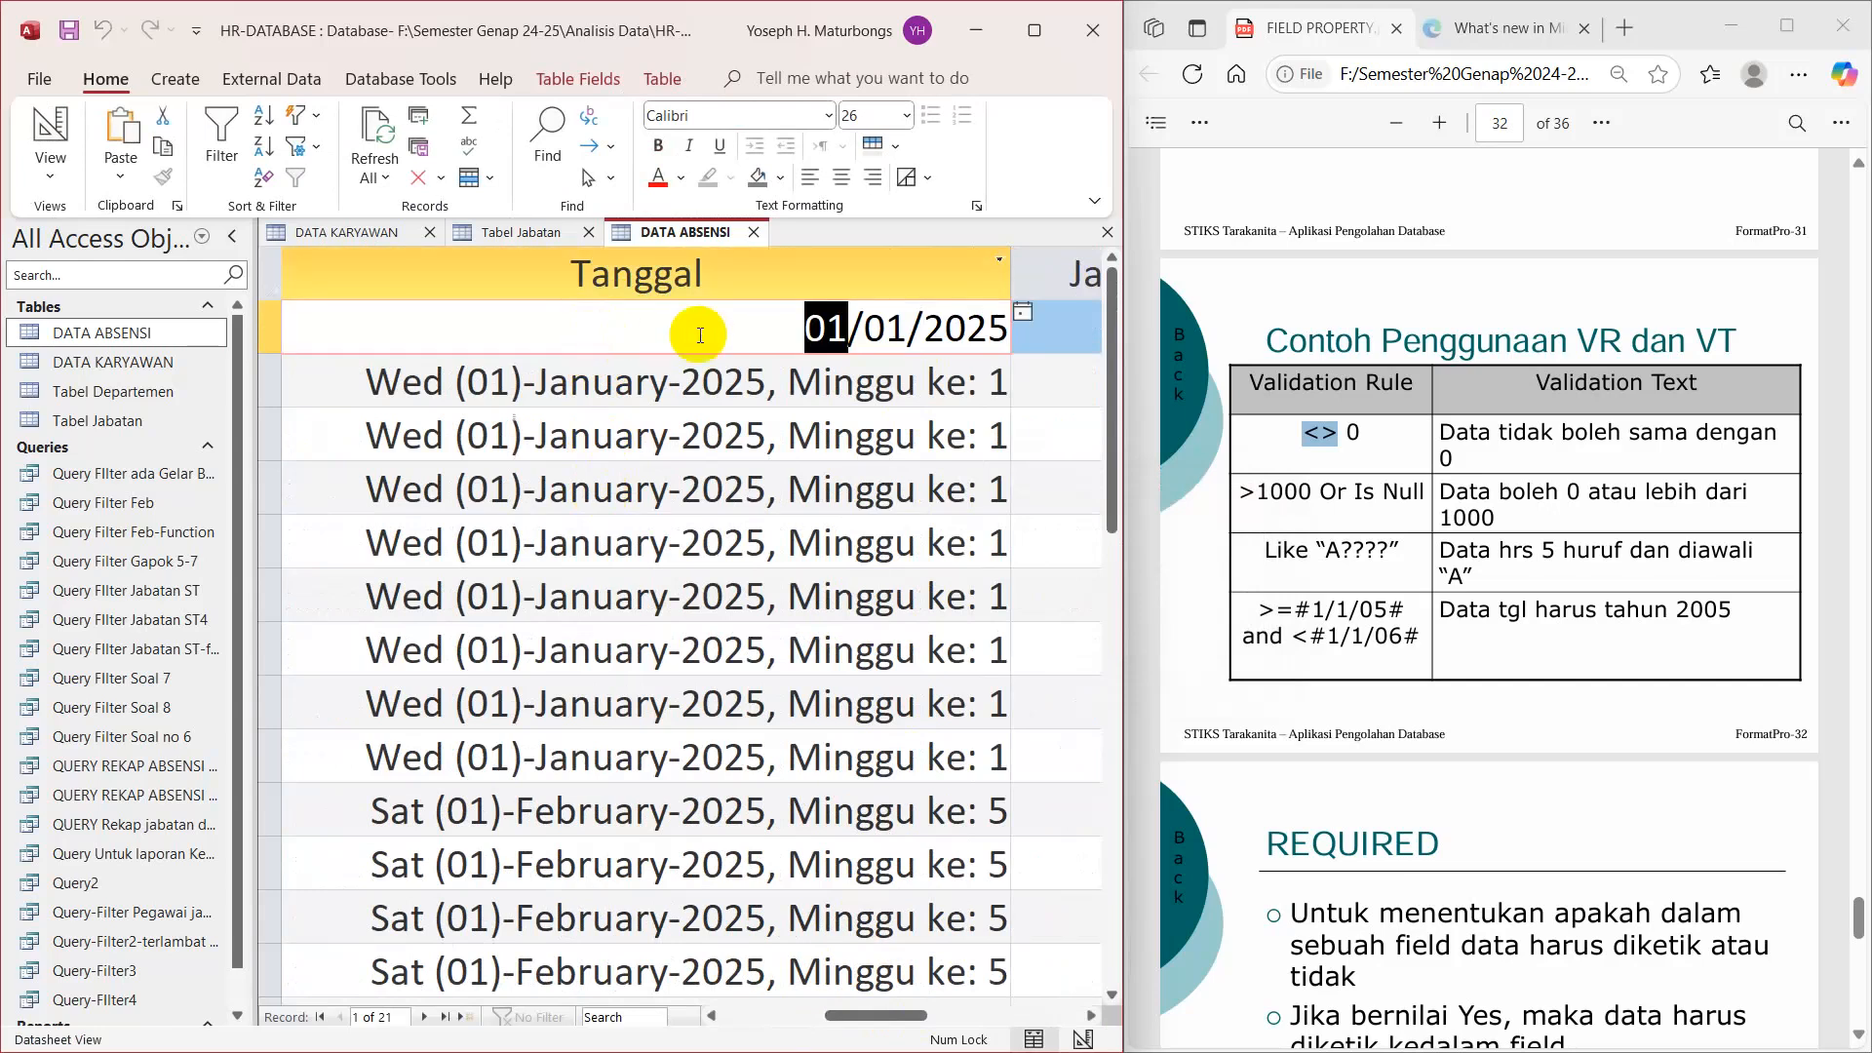
left_click(809, 333)
left_click_drag(809, 332, 822, 329)
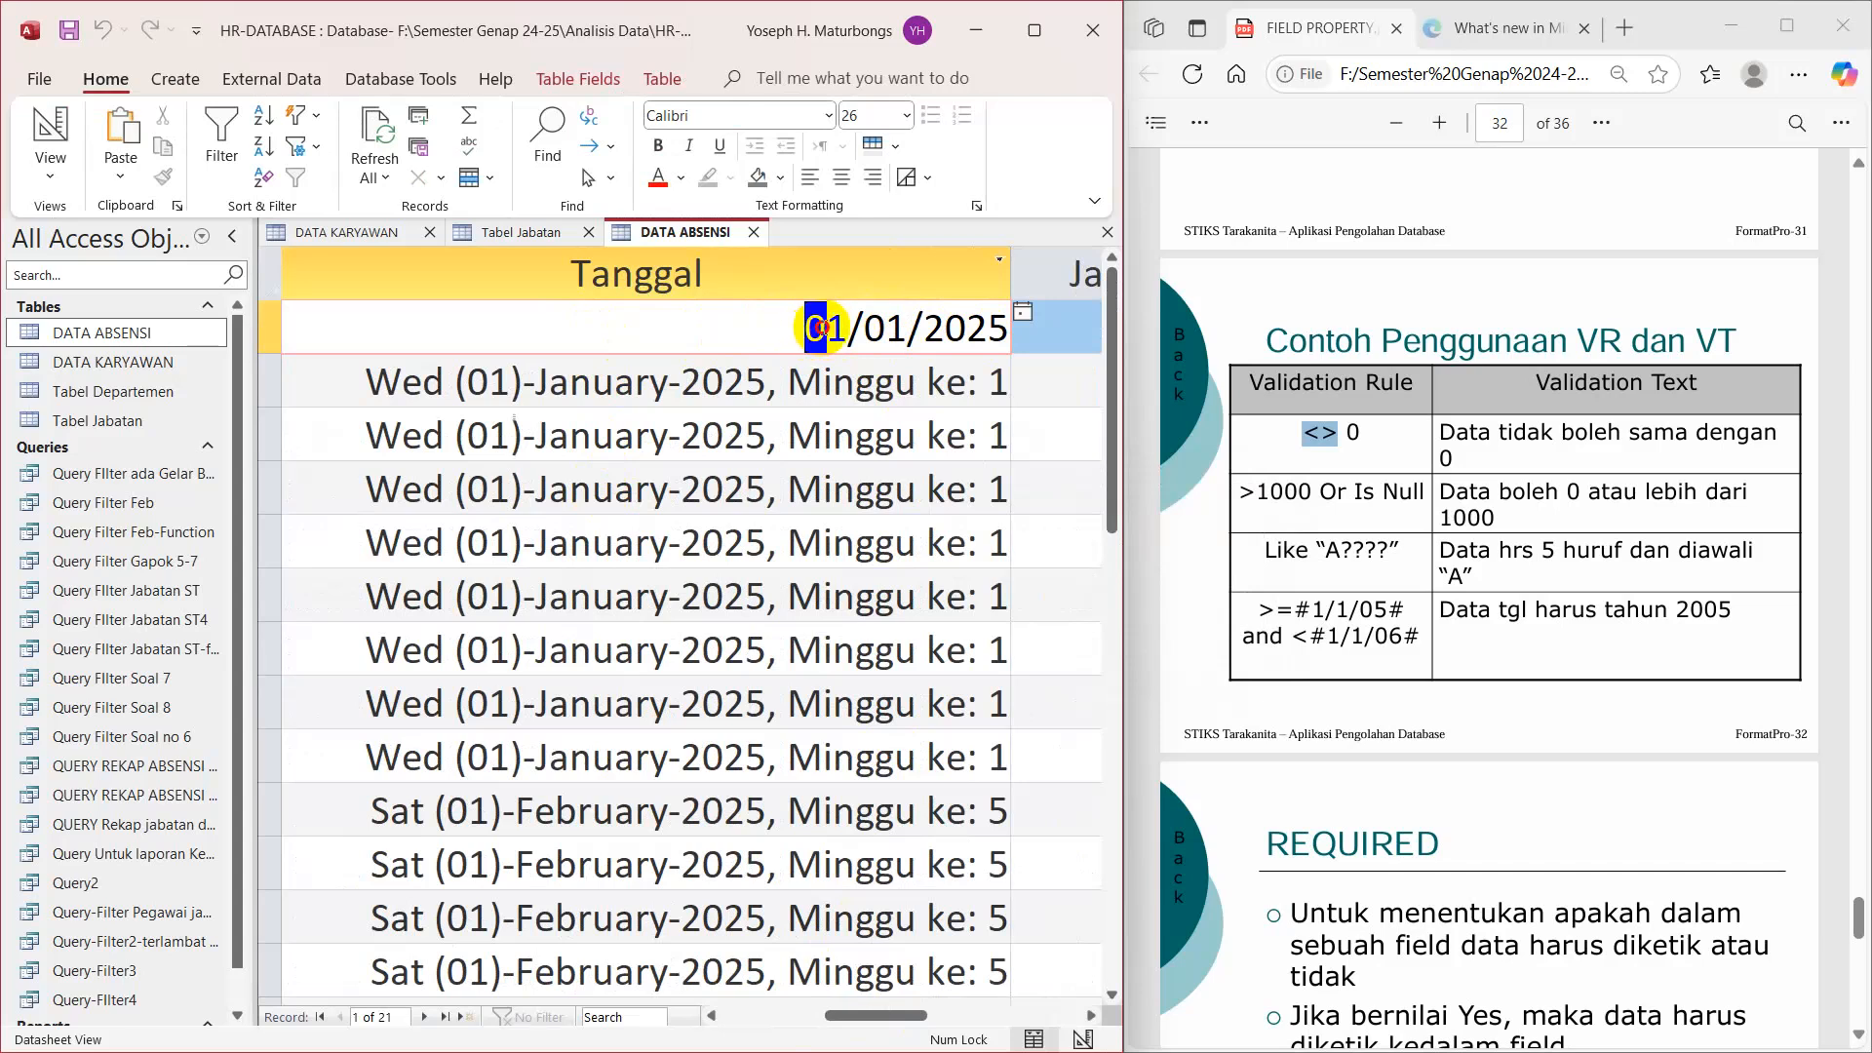
type("3")
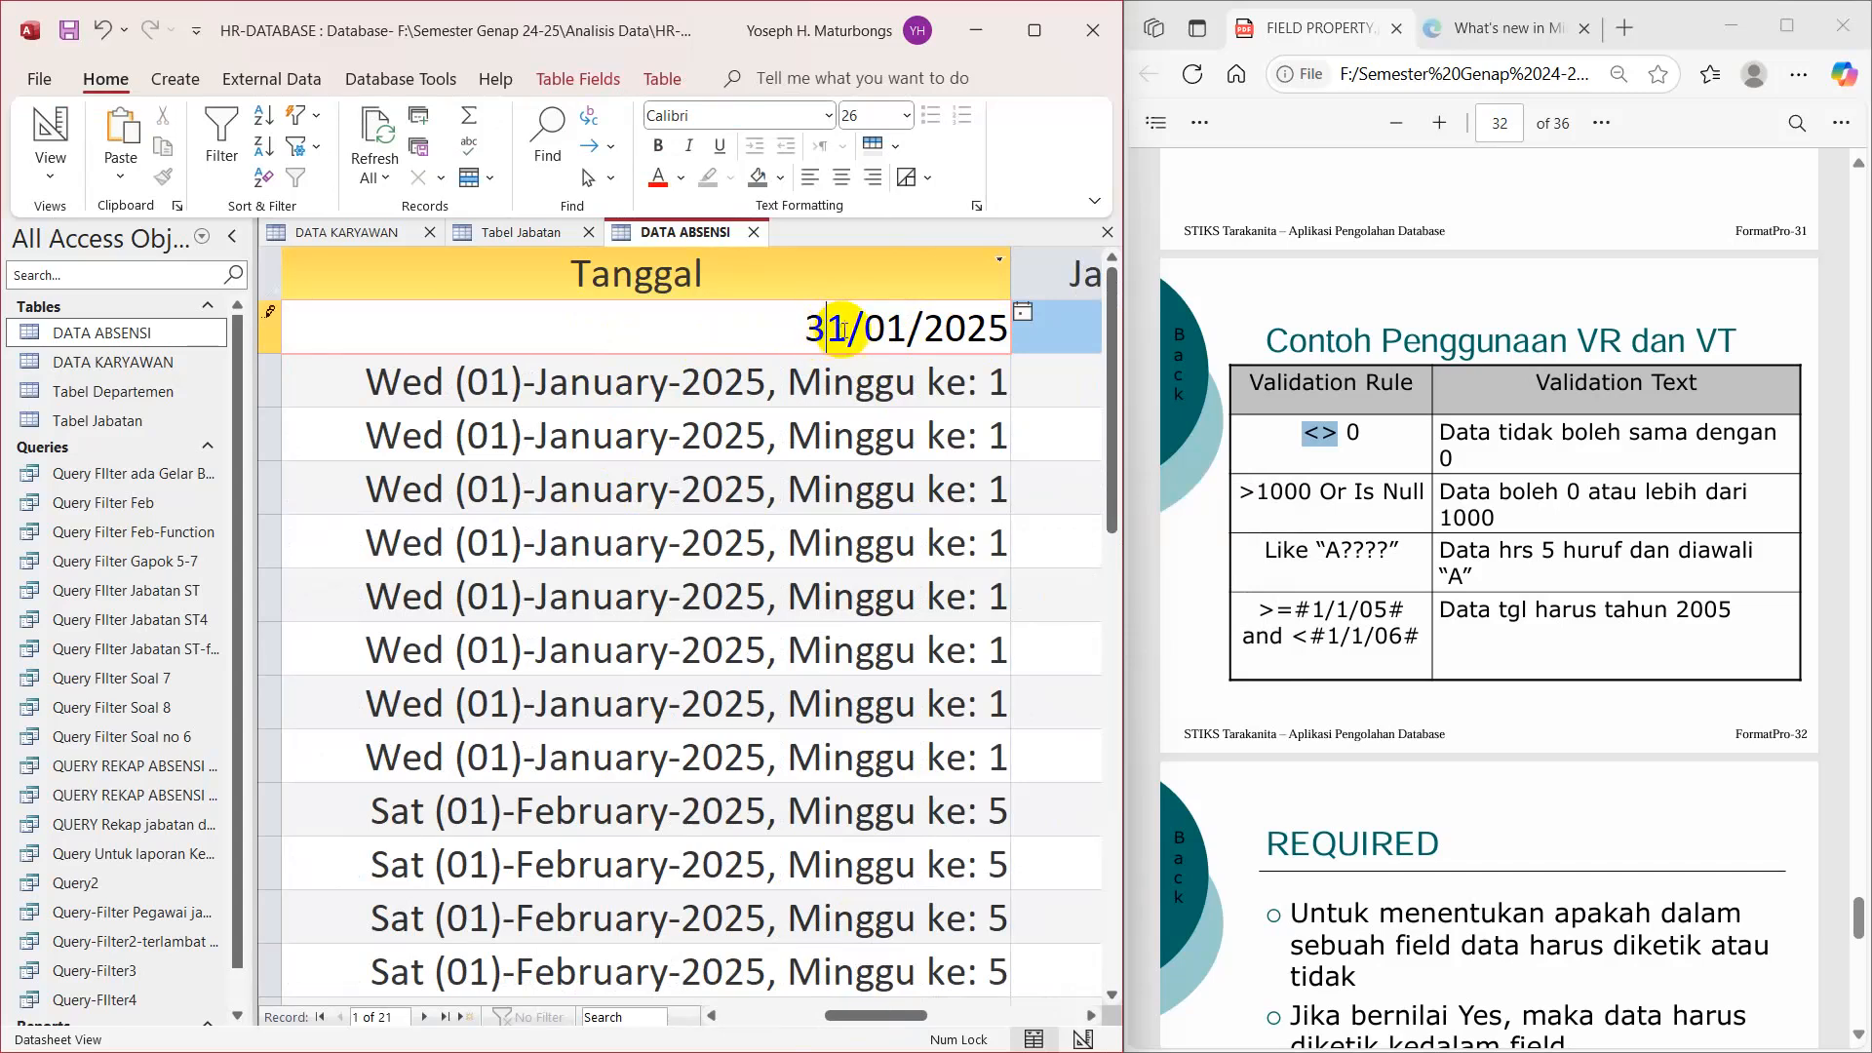
left_click_drag(864, 328, 905, 327)
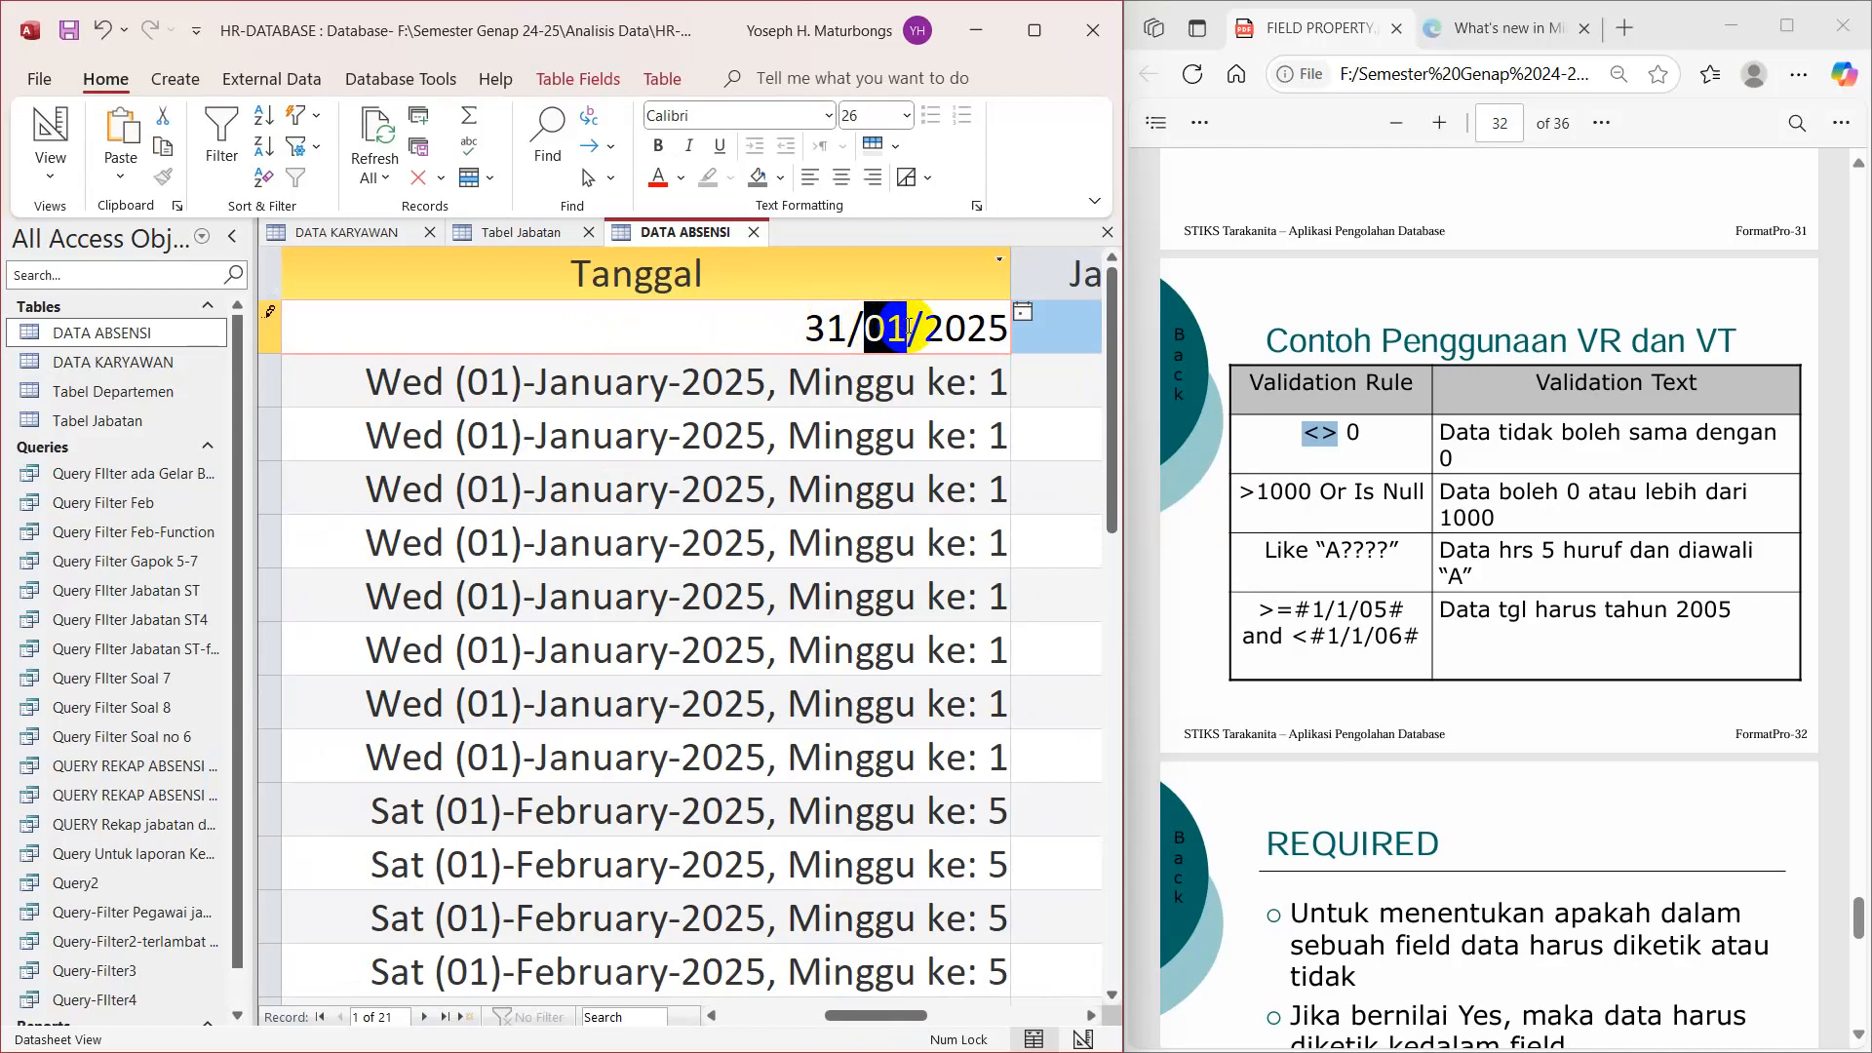
type("12")
left_click(885, 432)
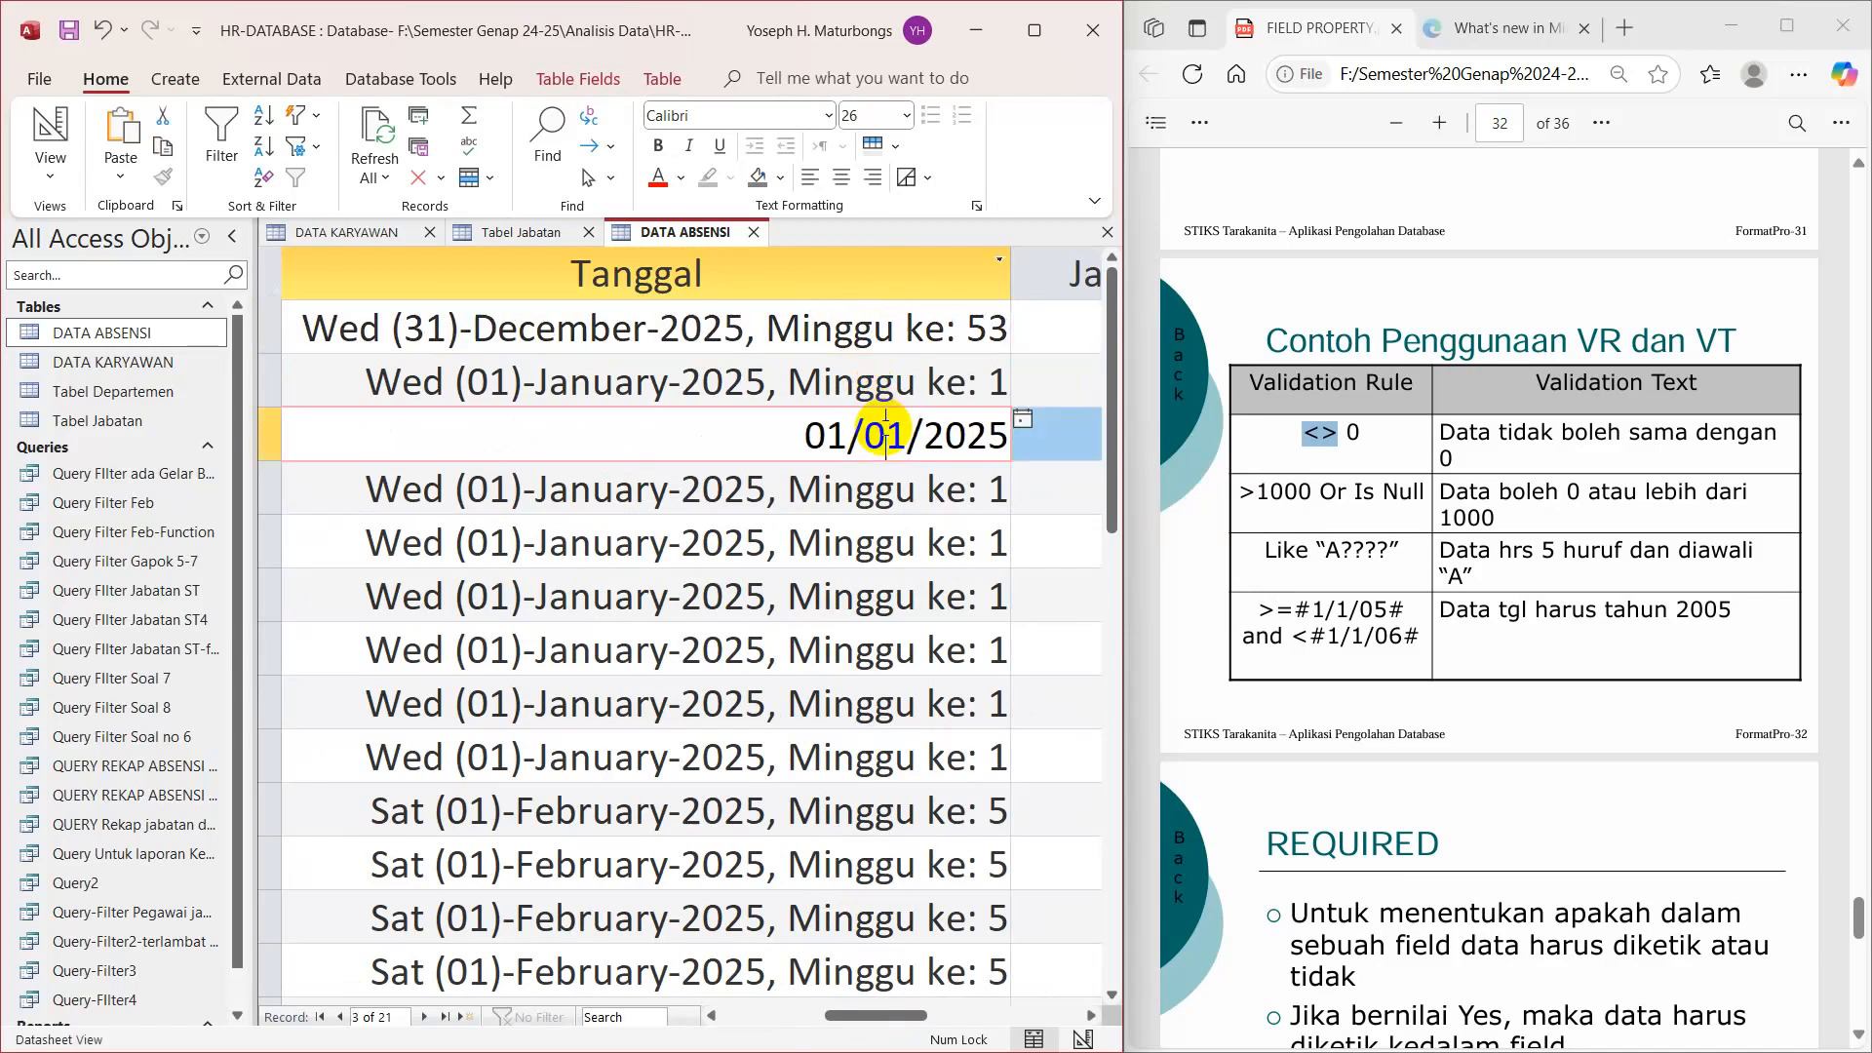
left_click(814, 332)
left_click(815, 395)
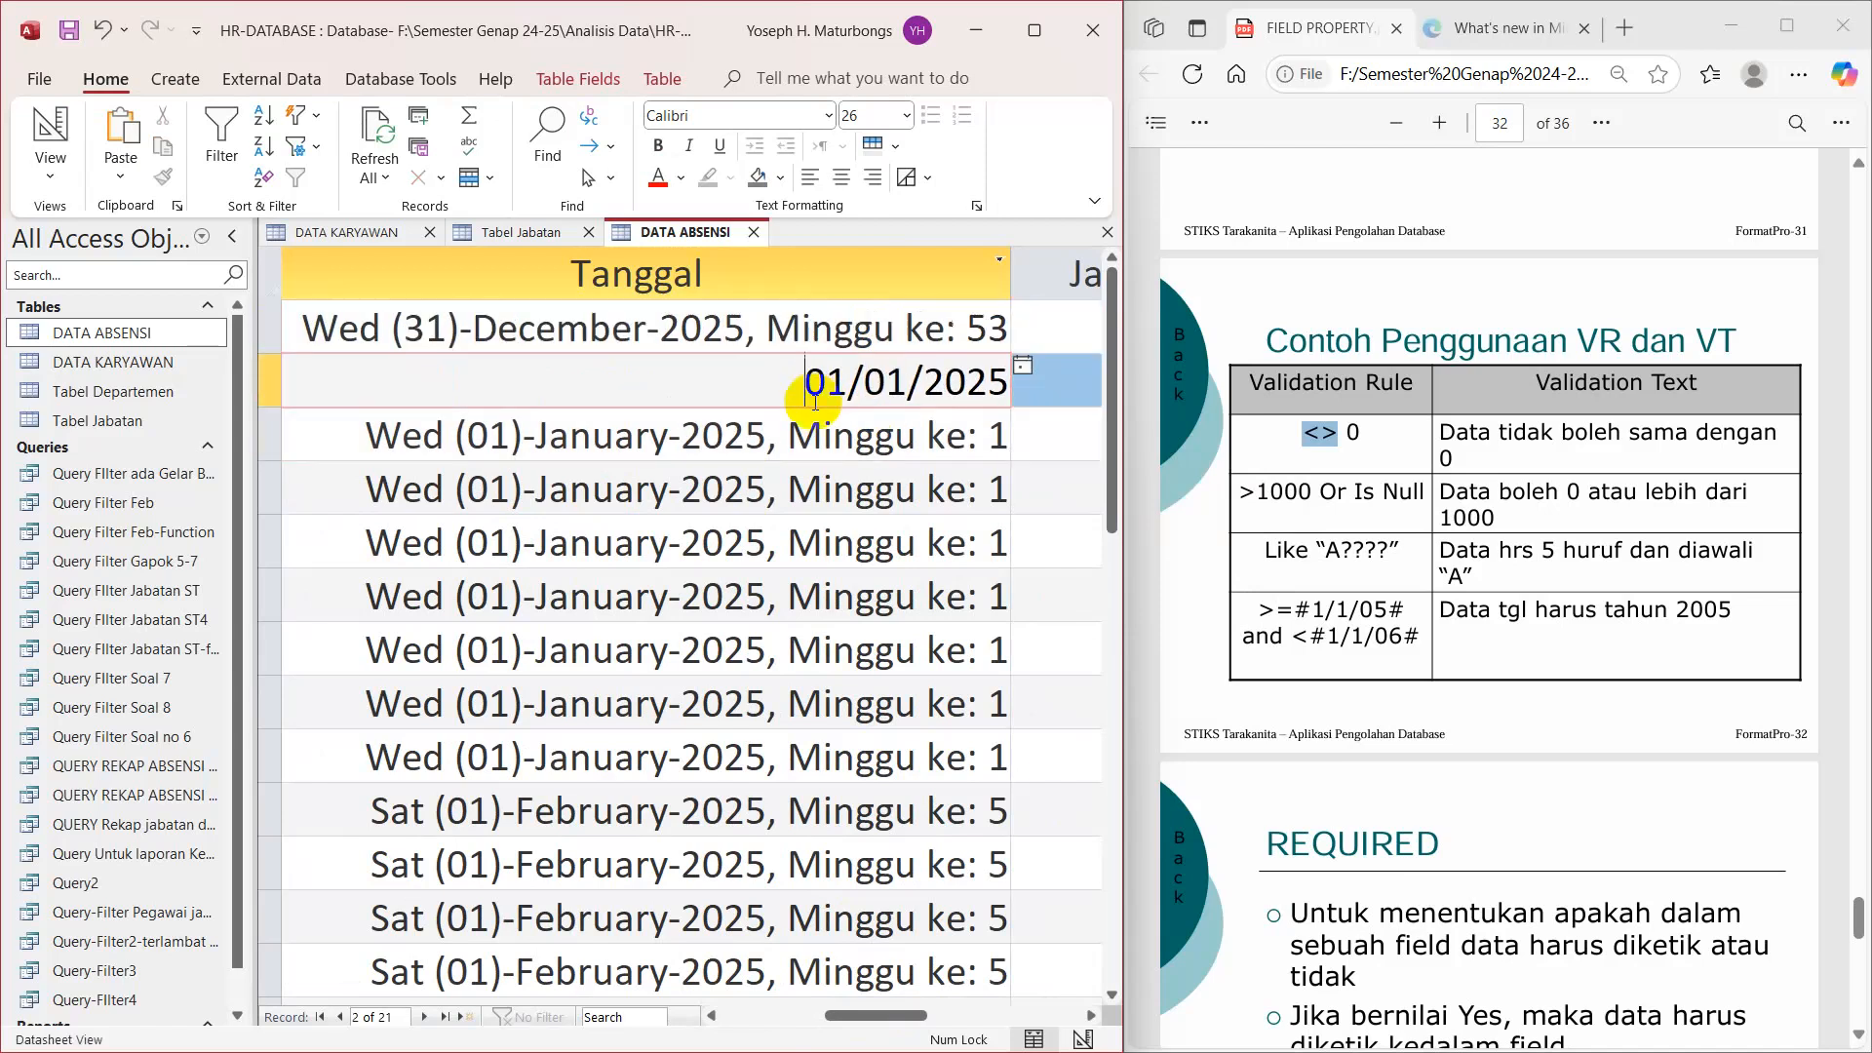
Step: Test the lower-limit-only rule by changing the first record's Tanggal to 31/12/2026
left_click(776, 333)
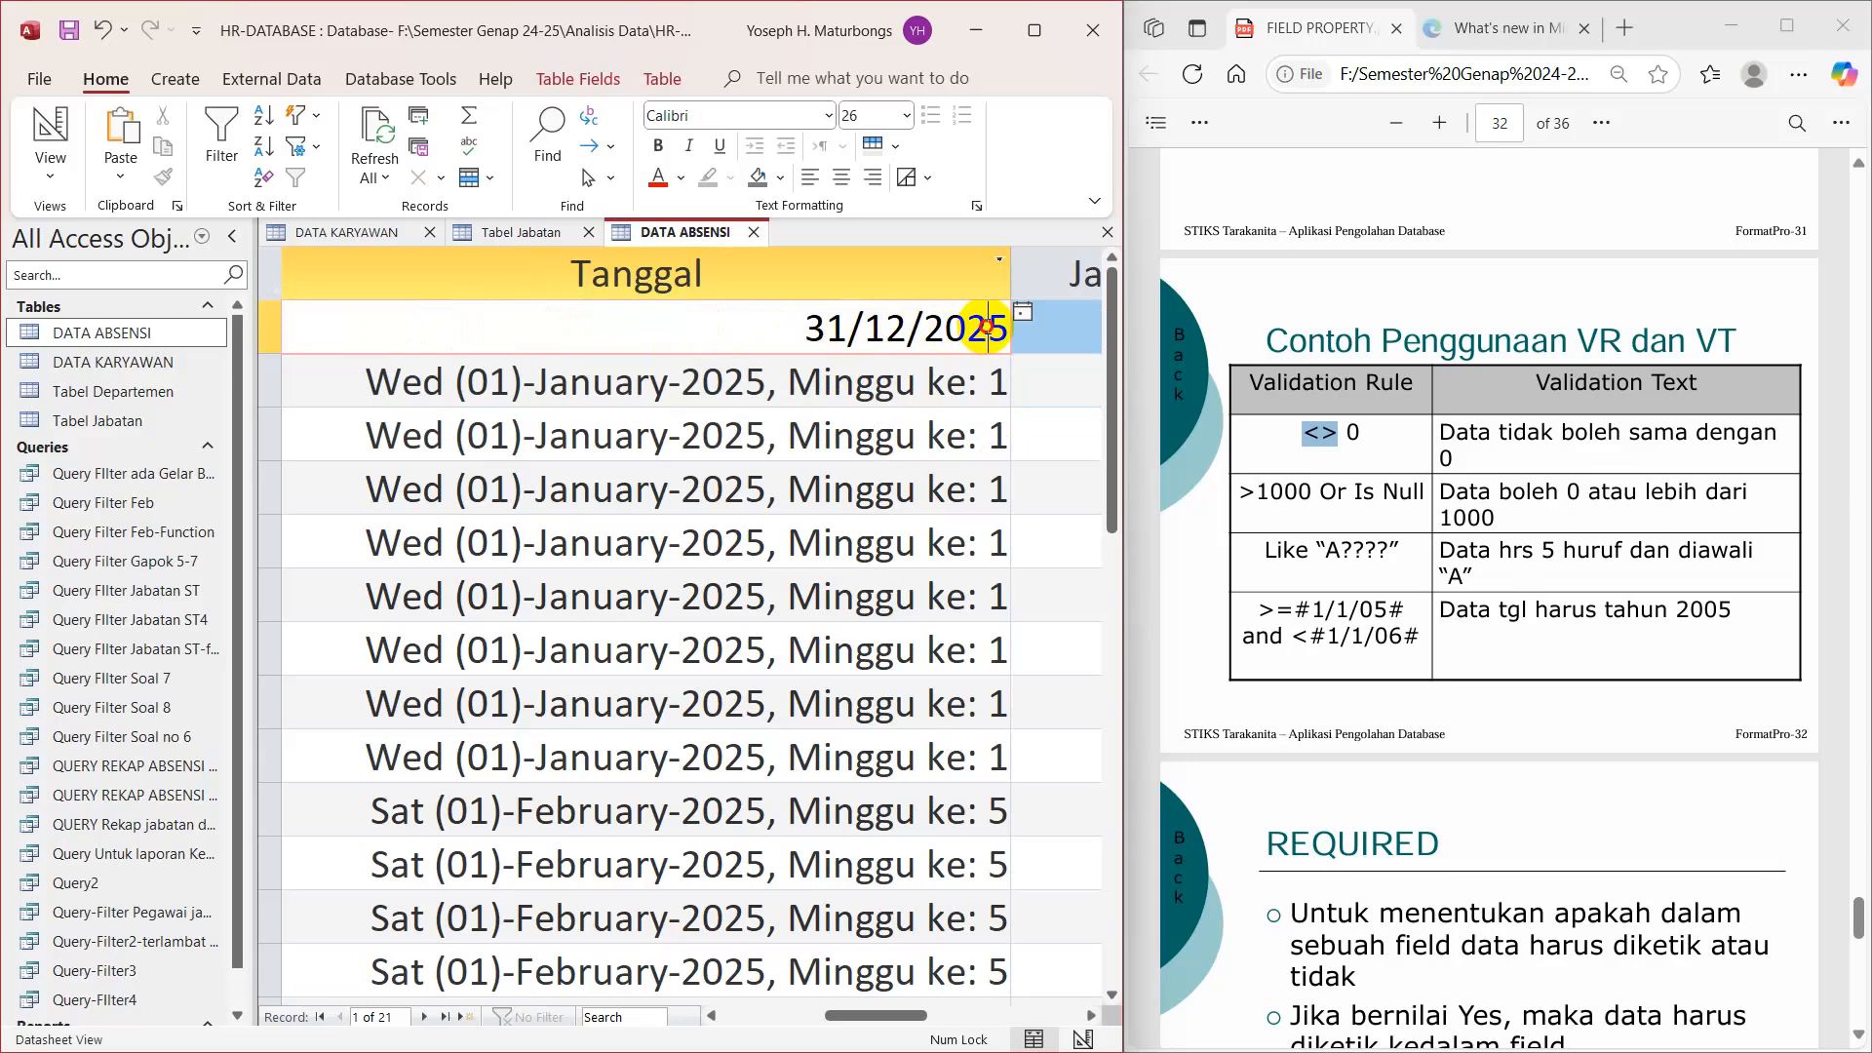
left_click_drag(987, 328, 999, 330)
type("6")
left_click(862, 380)
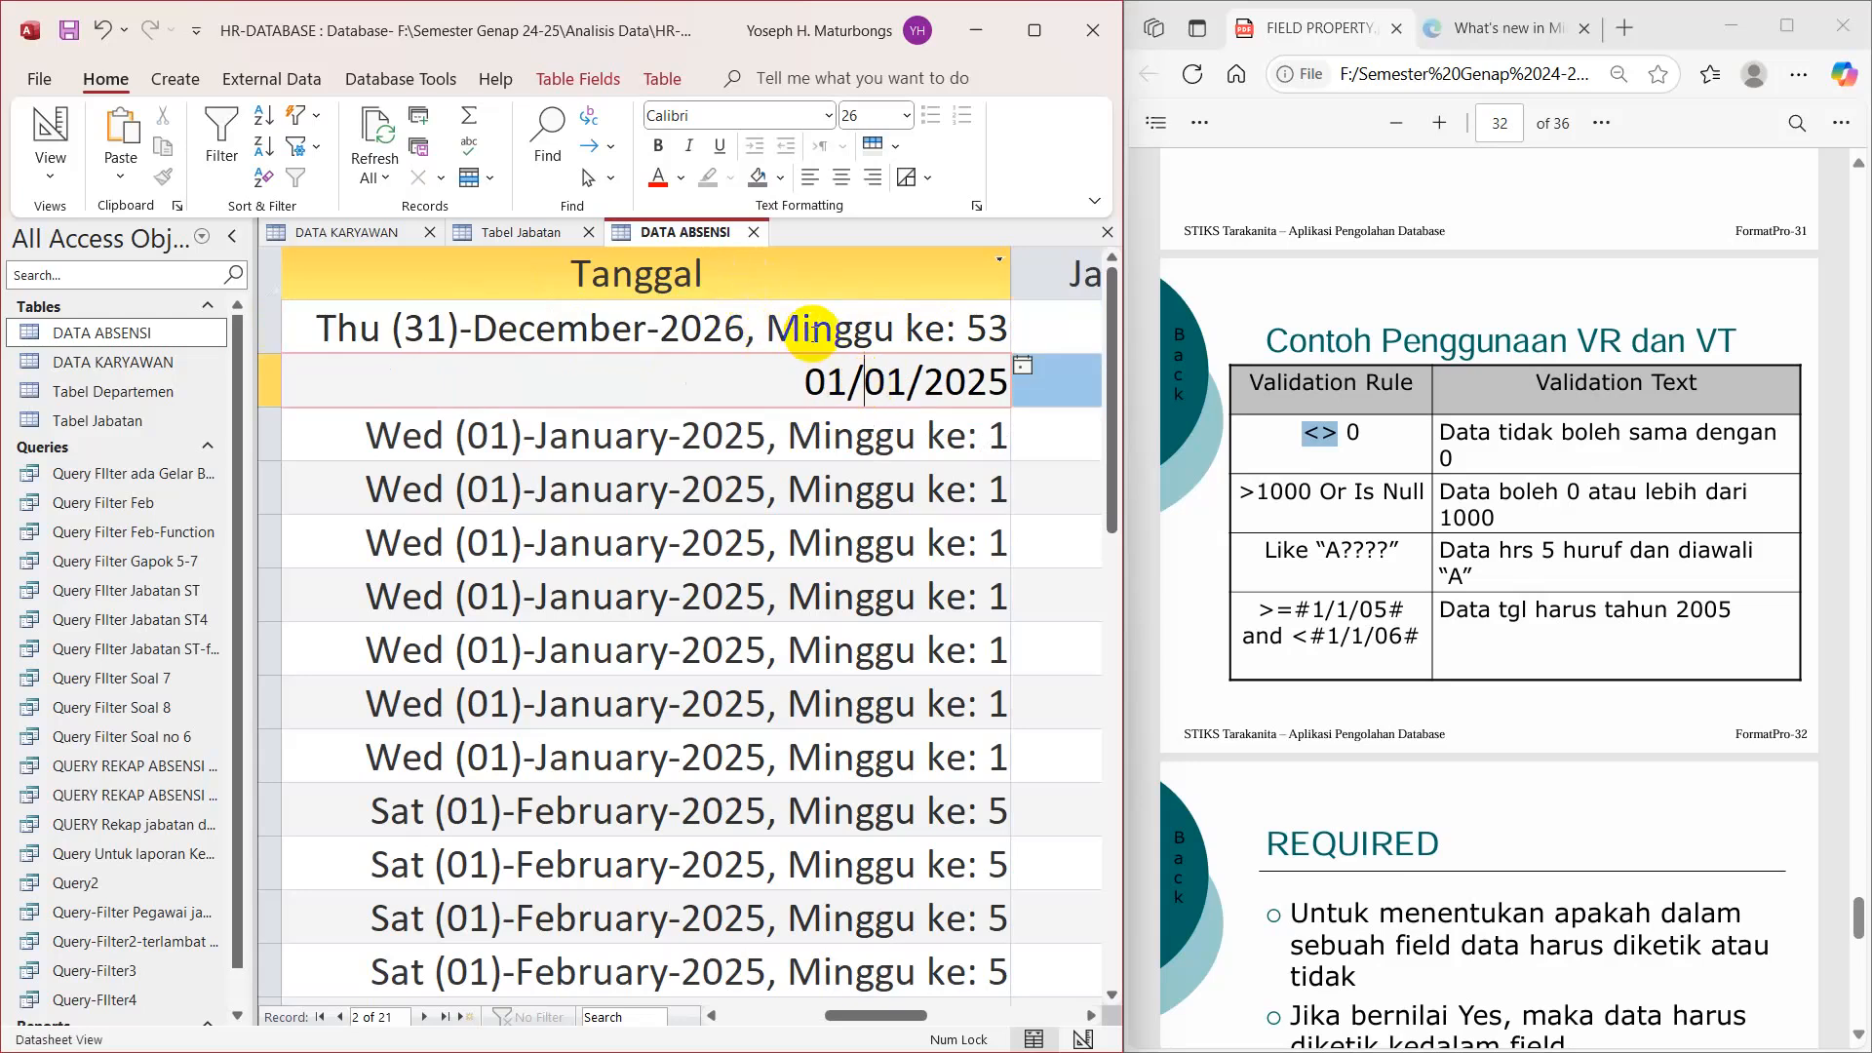
left_click(814, 322)
left_click(849, 336)
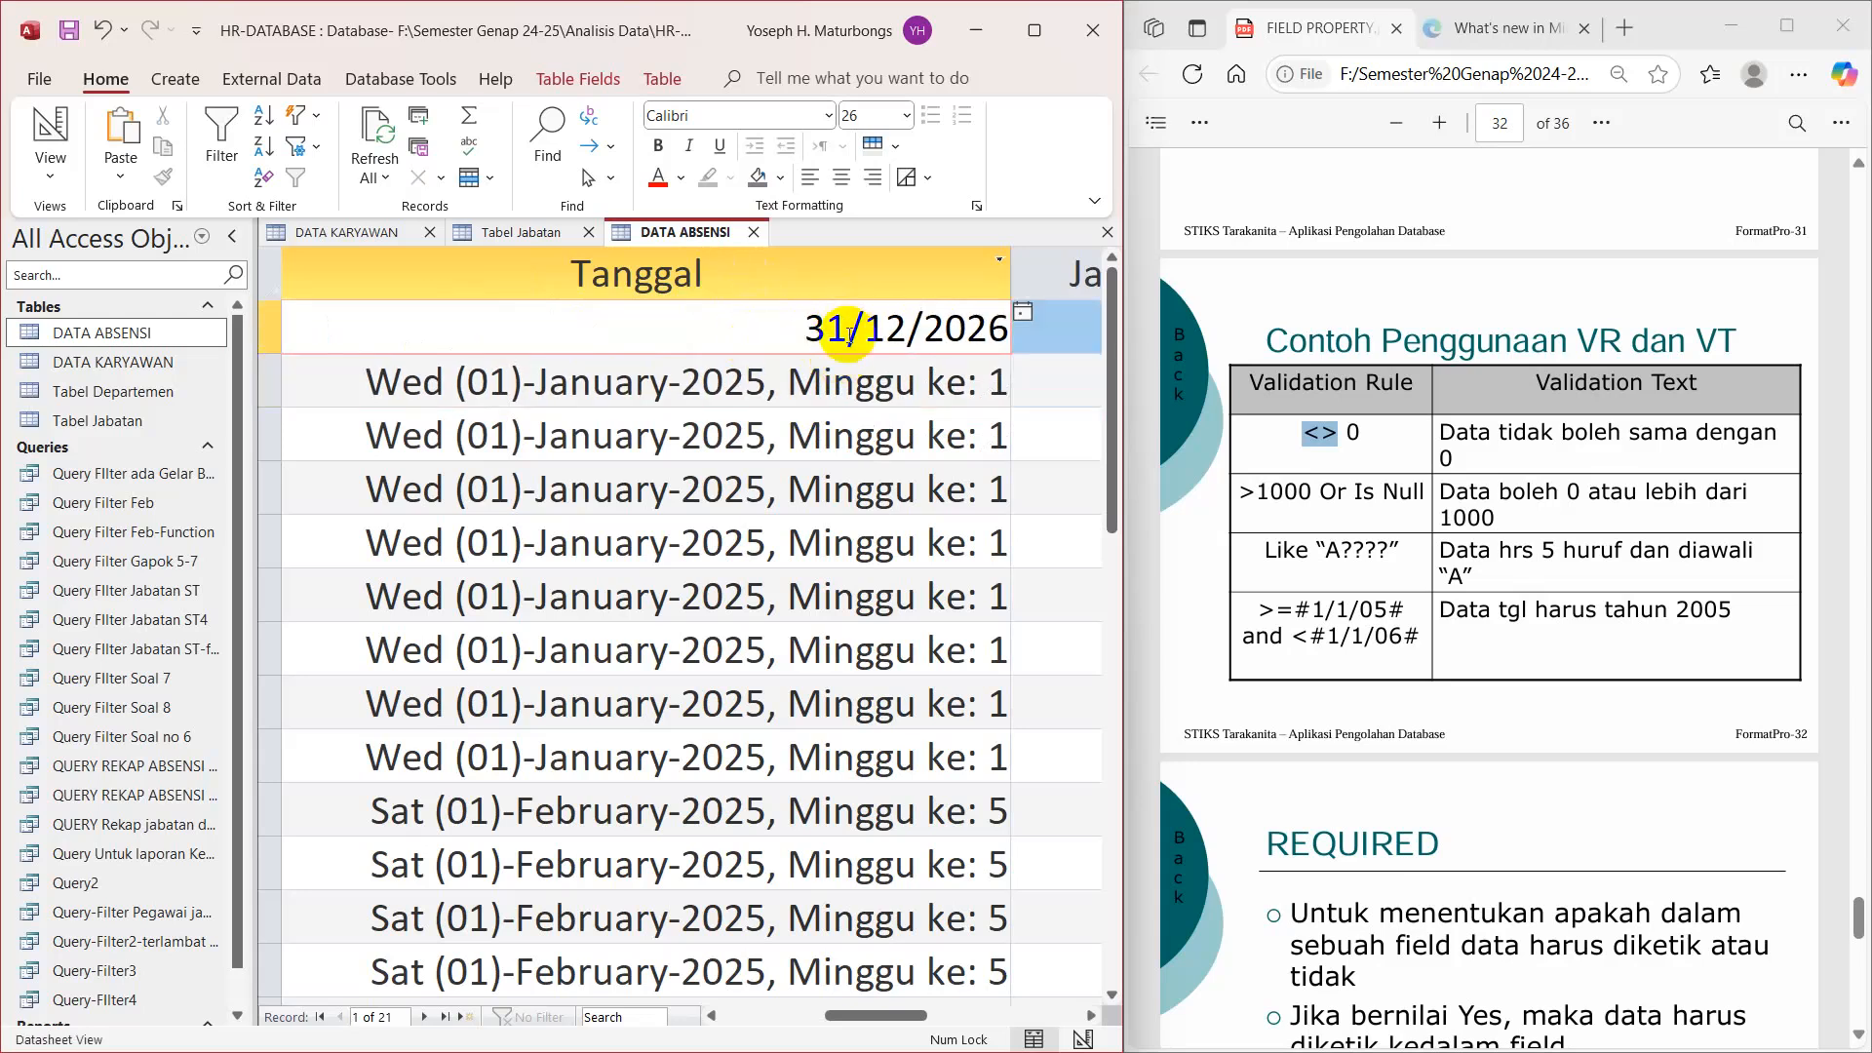
left_click(875, 328)
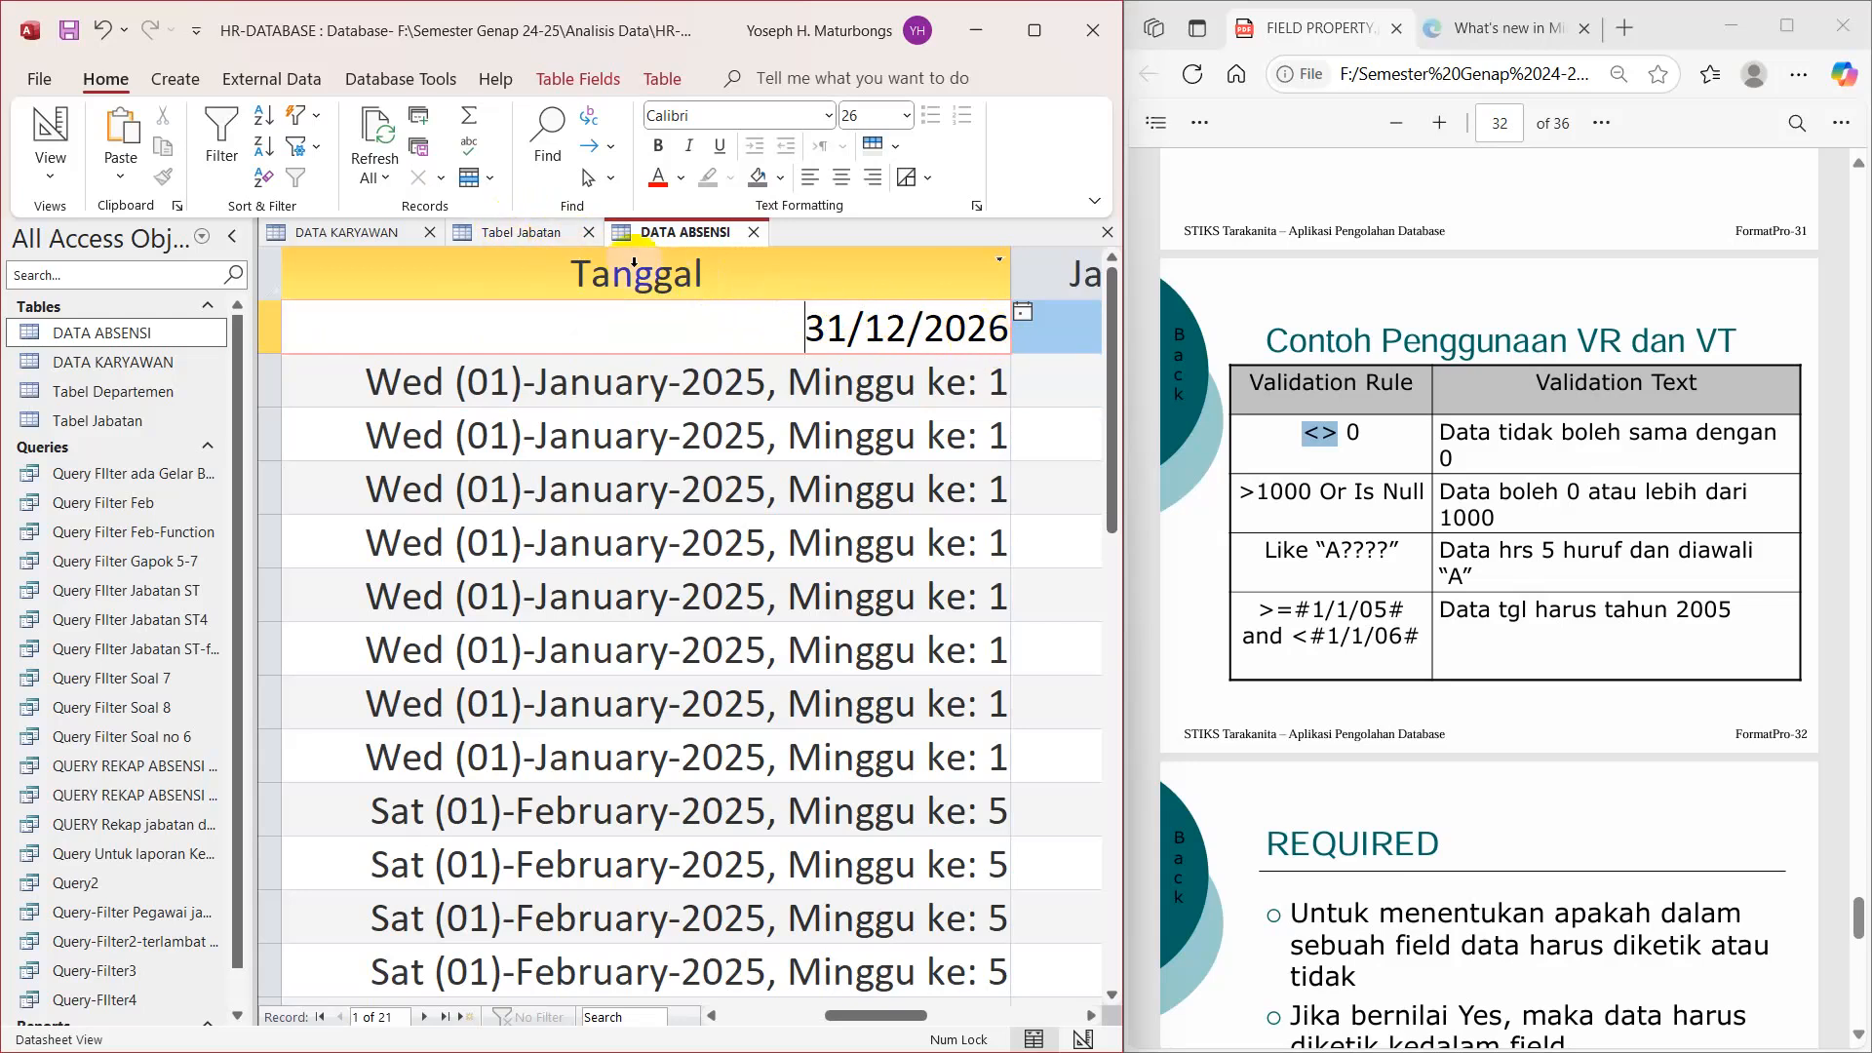
Step: Reopen DATA ABSENSI in Design View and extend Tanggal's Validation Rule to >=#01/01/2025# and <= 31/12/2025 in the Zoom box
right_click(707, 231)
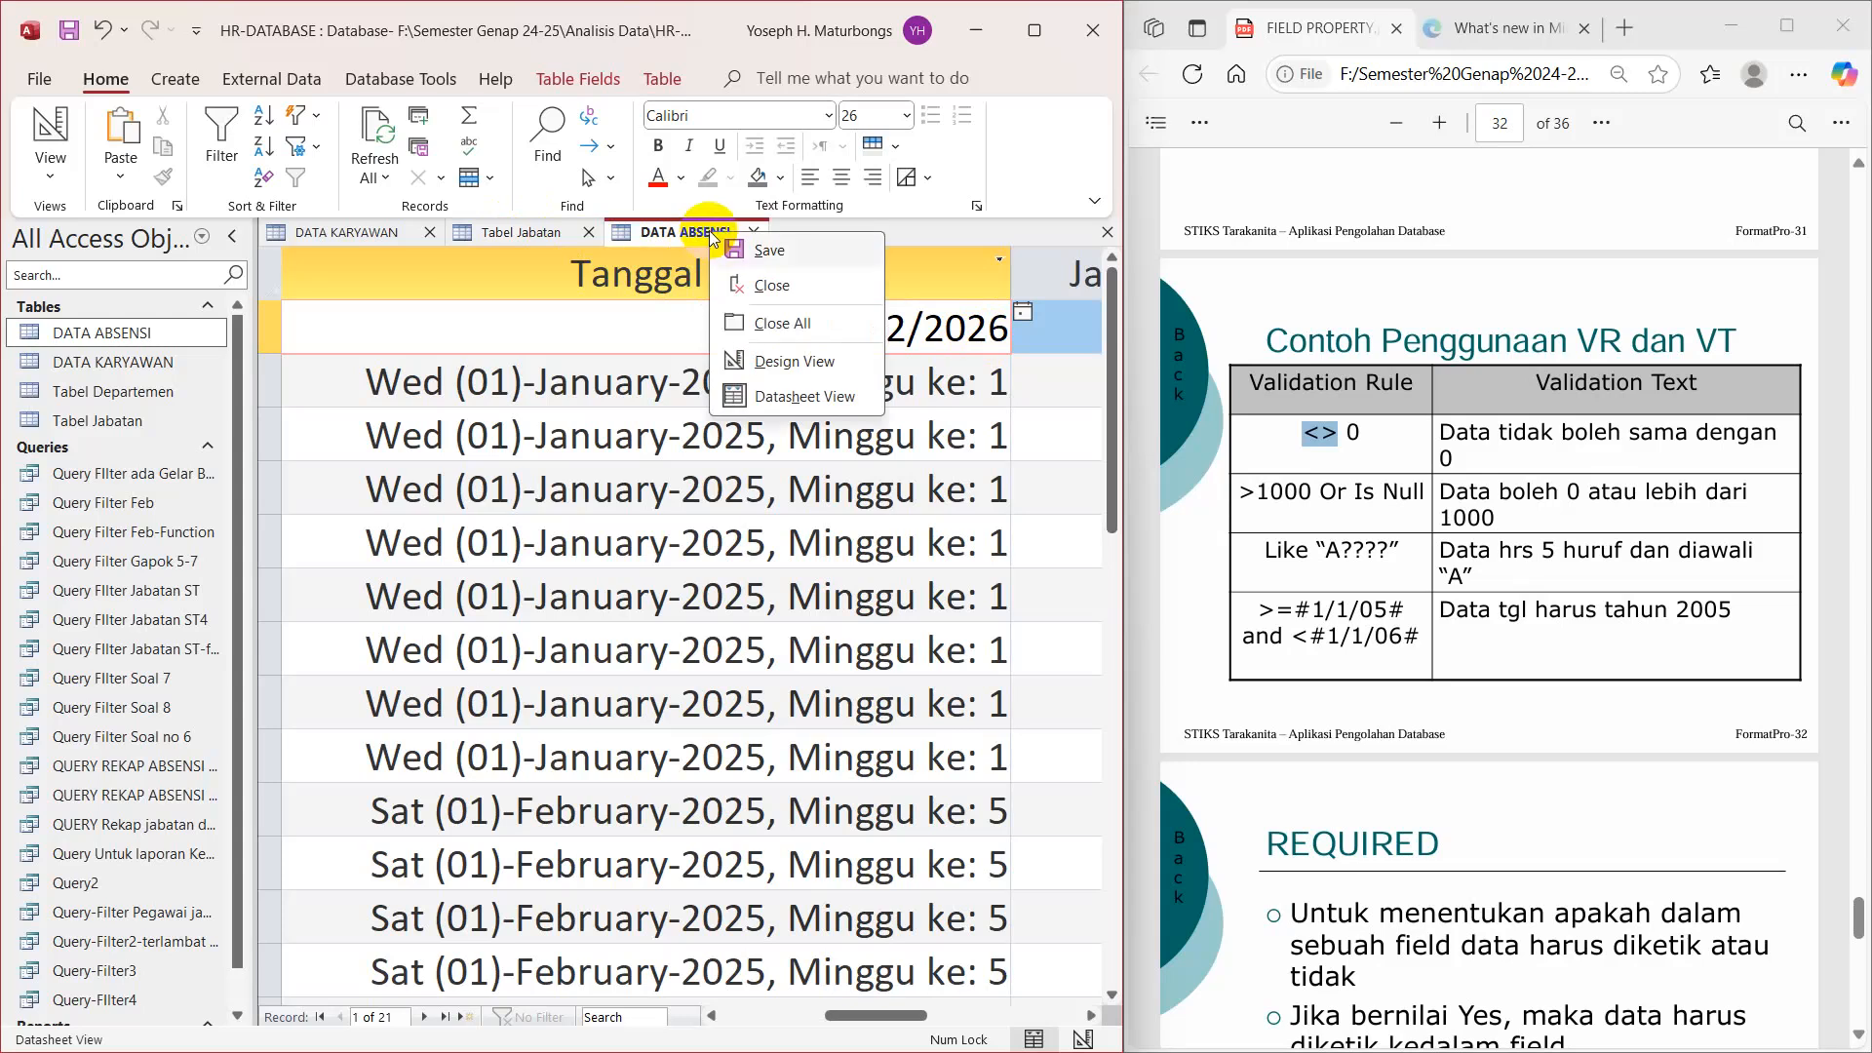
left_click(793, 361)
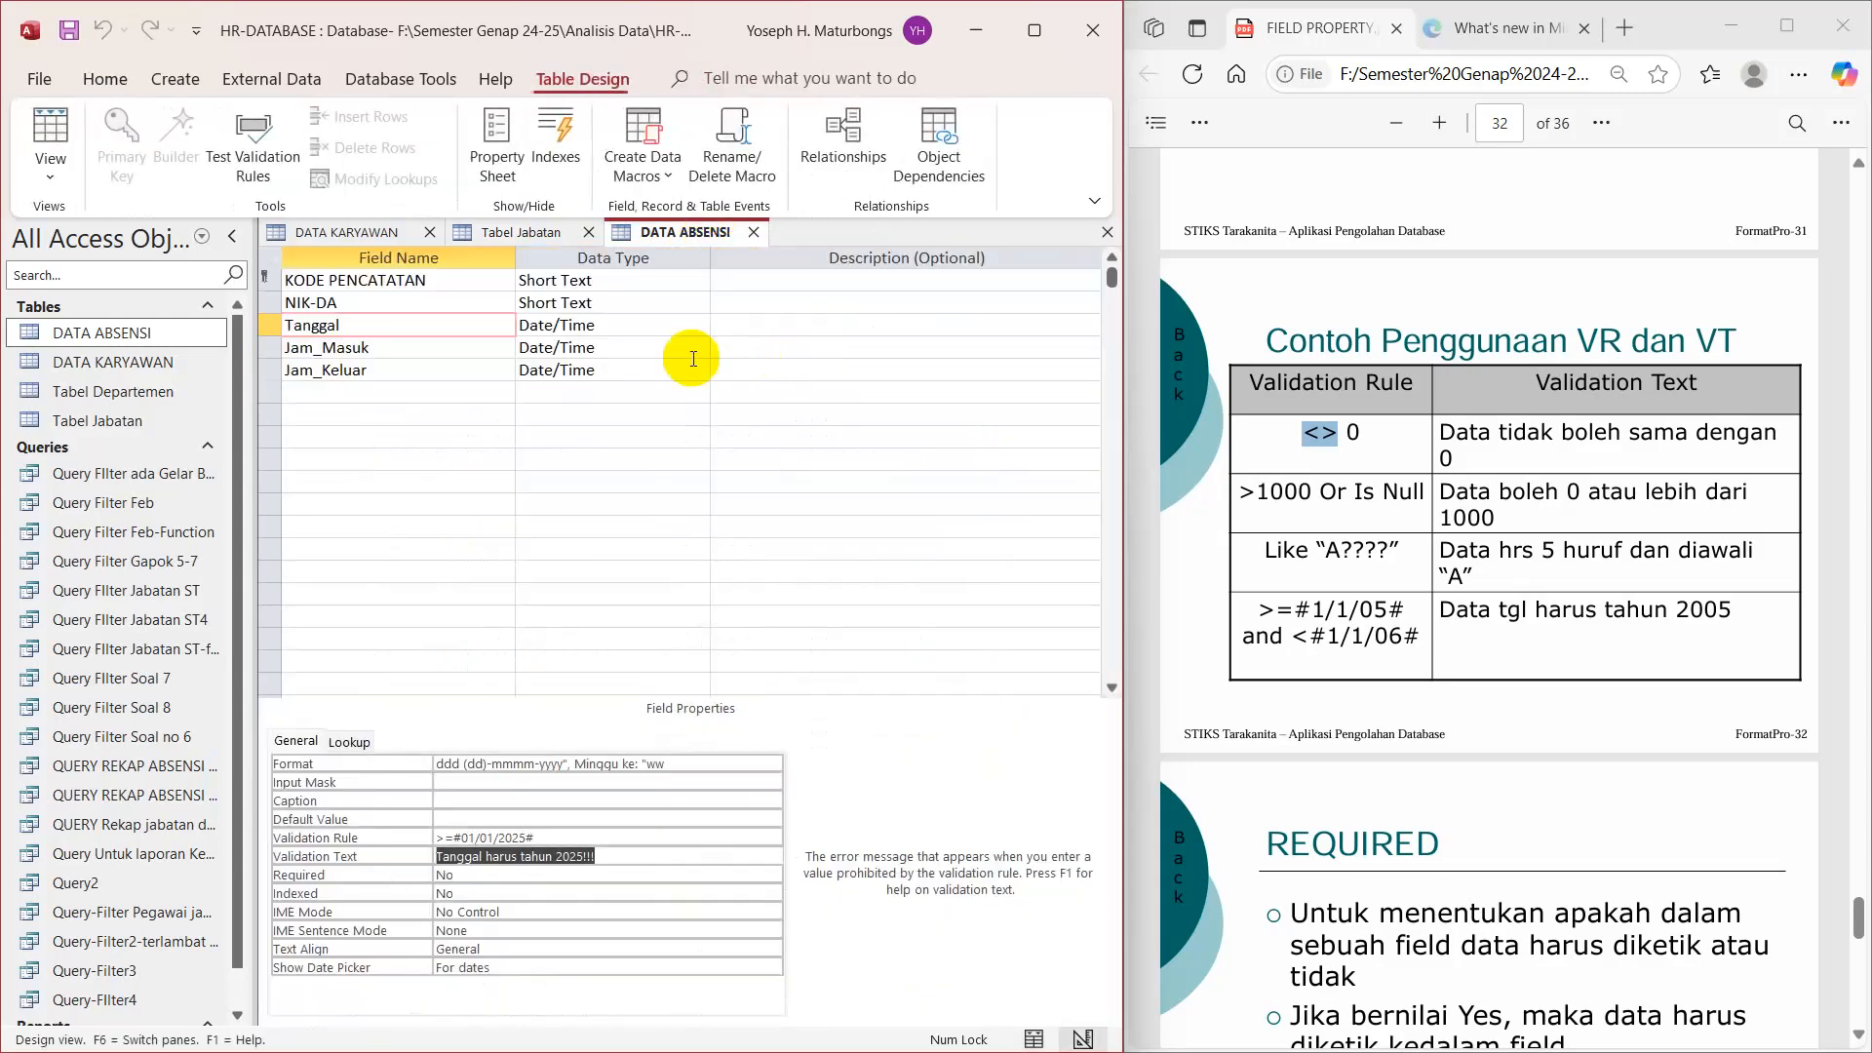
left_click(541, 837)
right_click(542, 837)
left_click(624, 885)
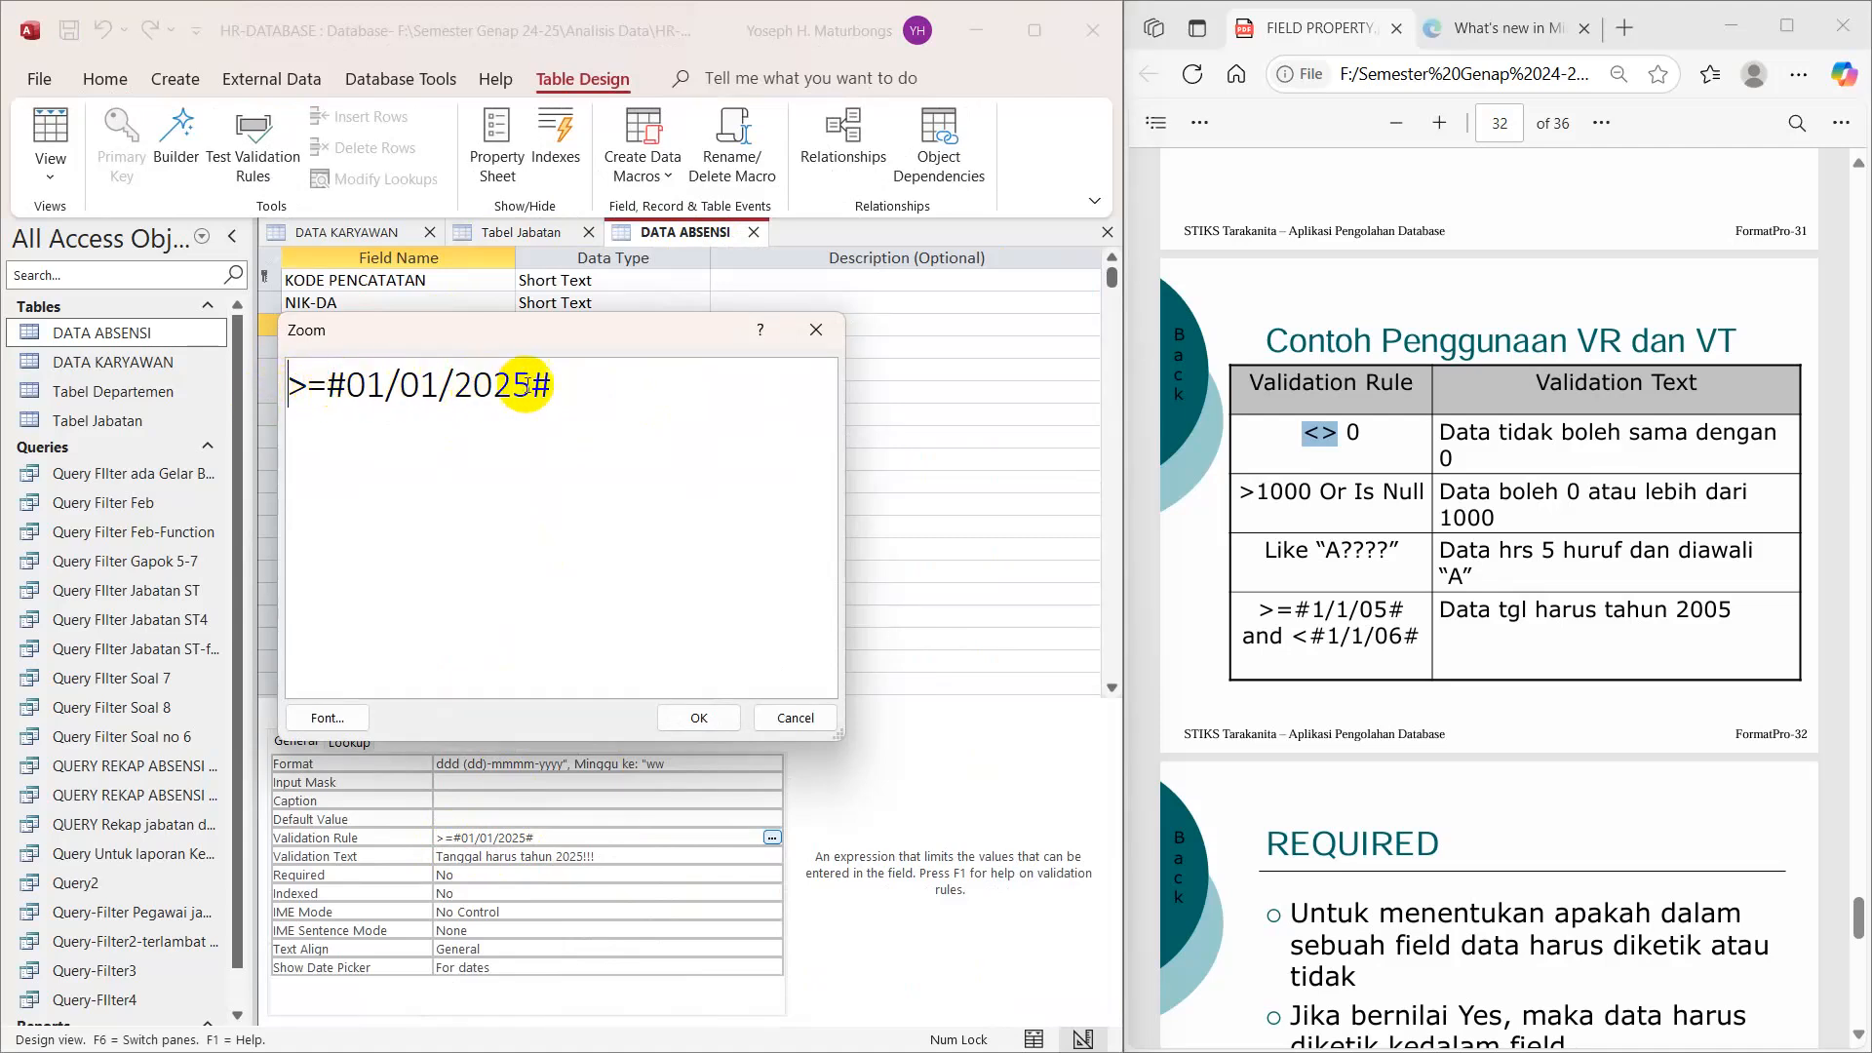
left_click(560, 387)
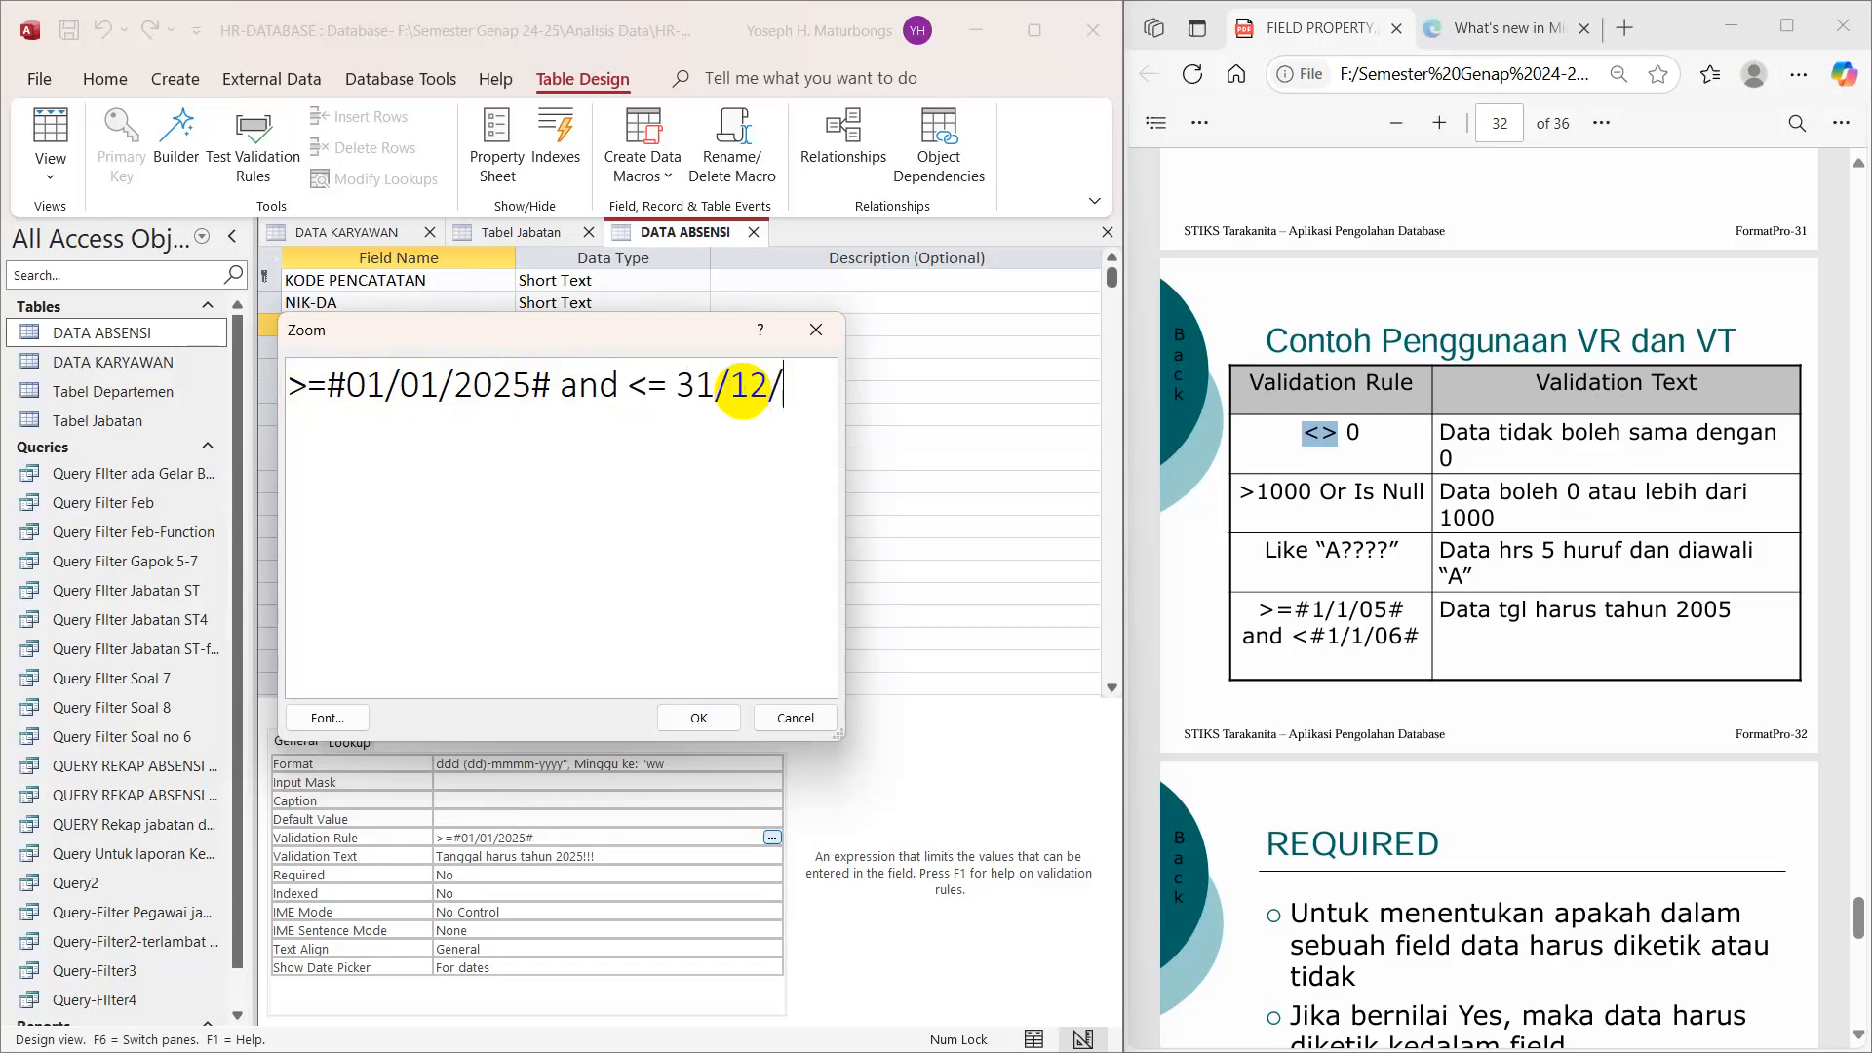
type("025")
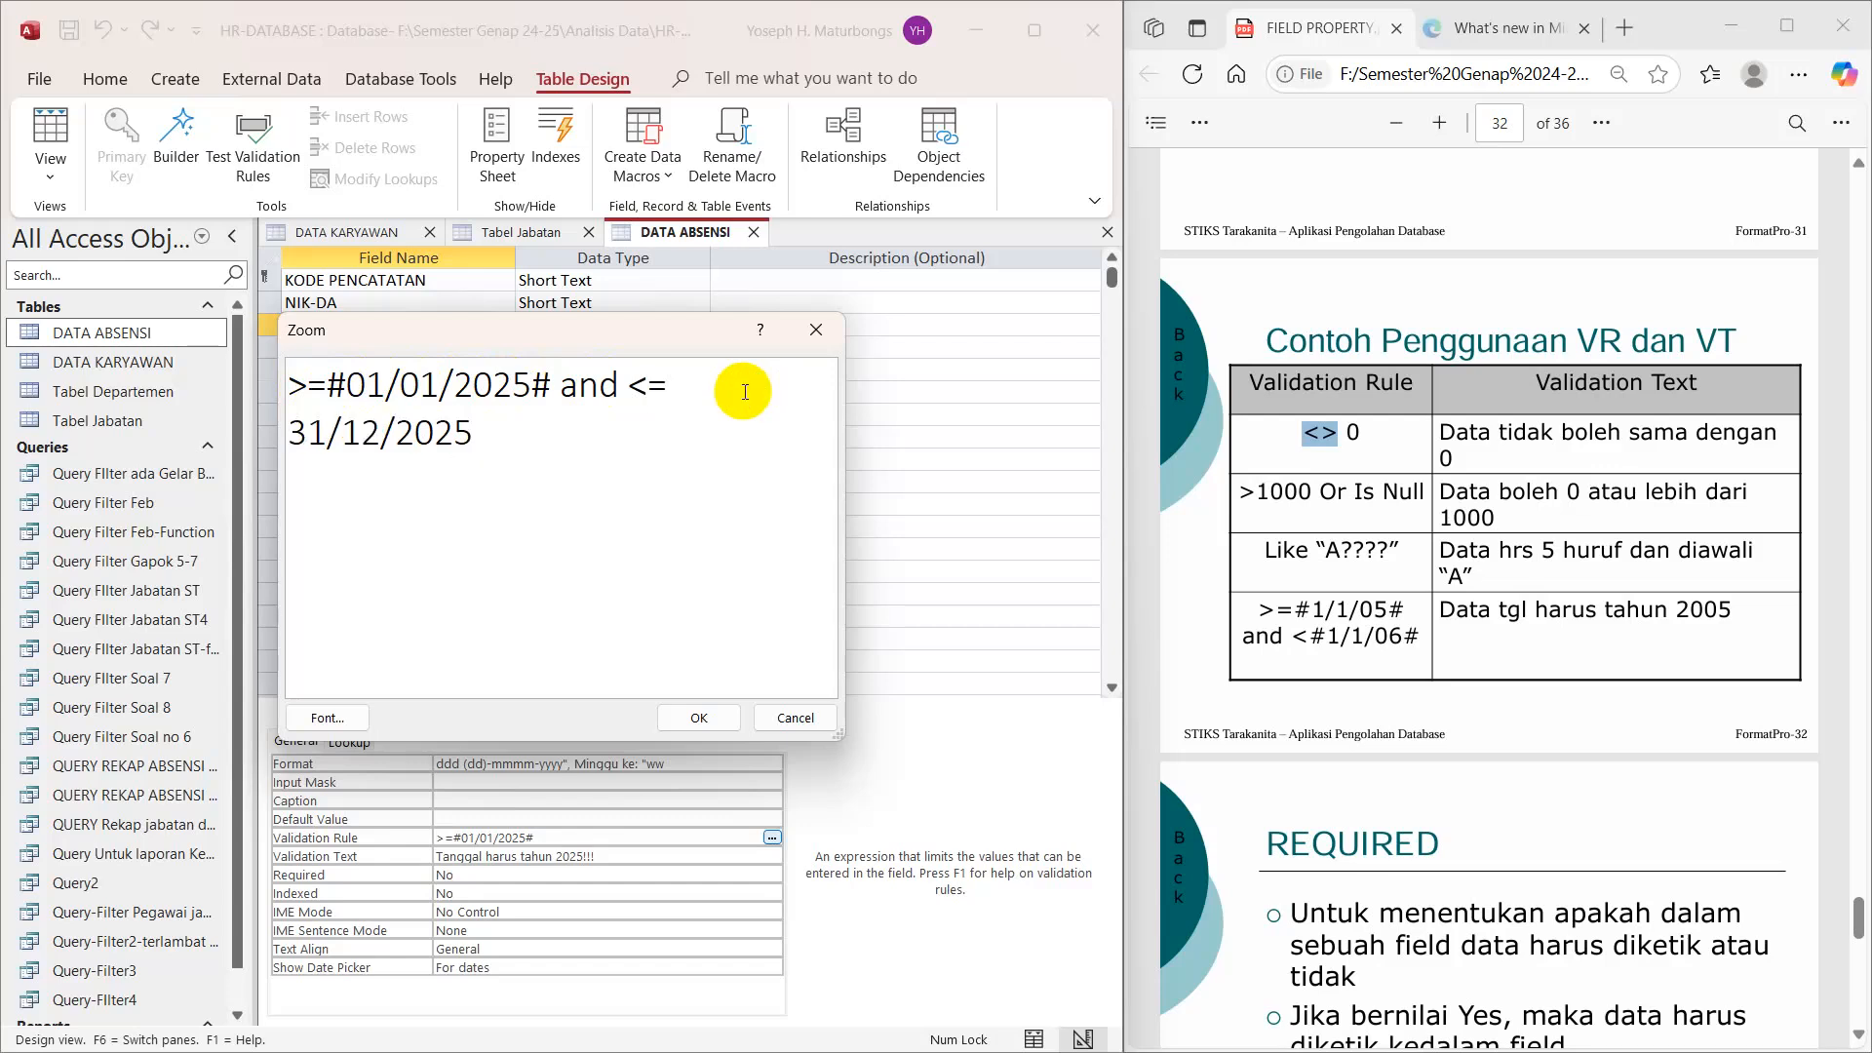
left_click(698, 717)
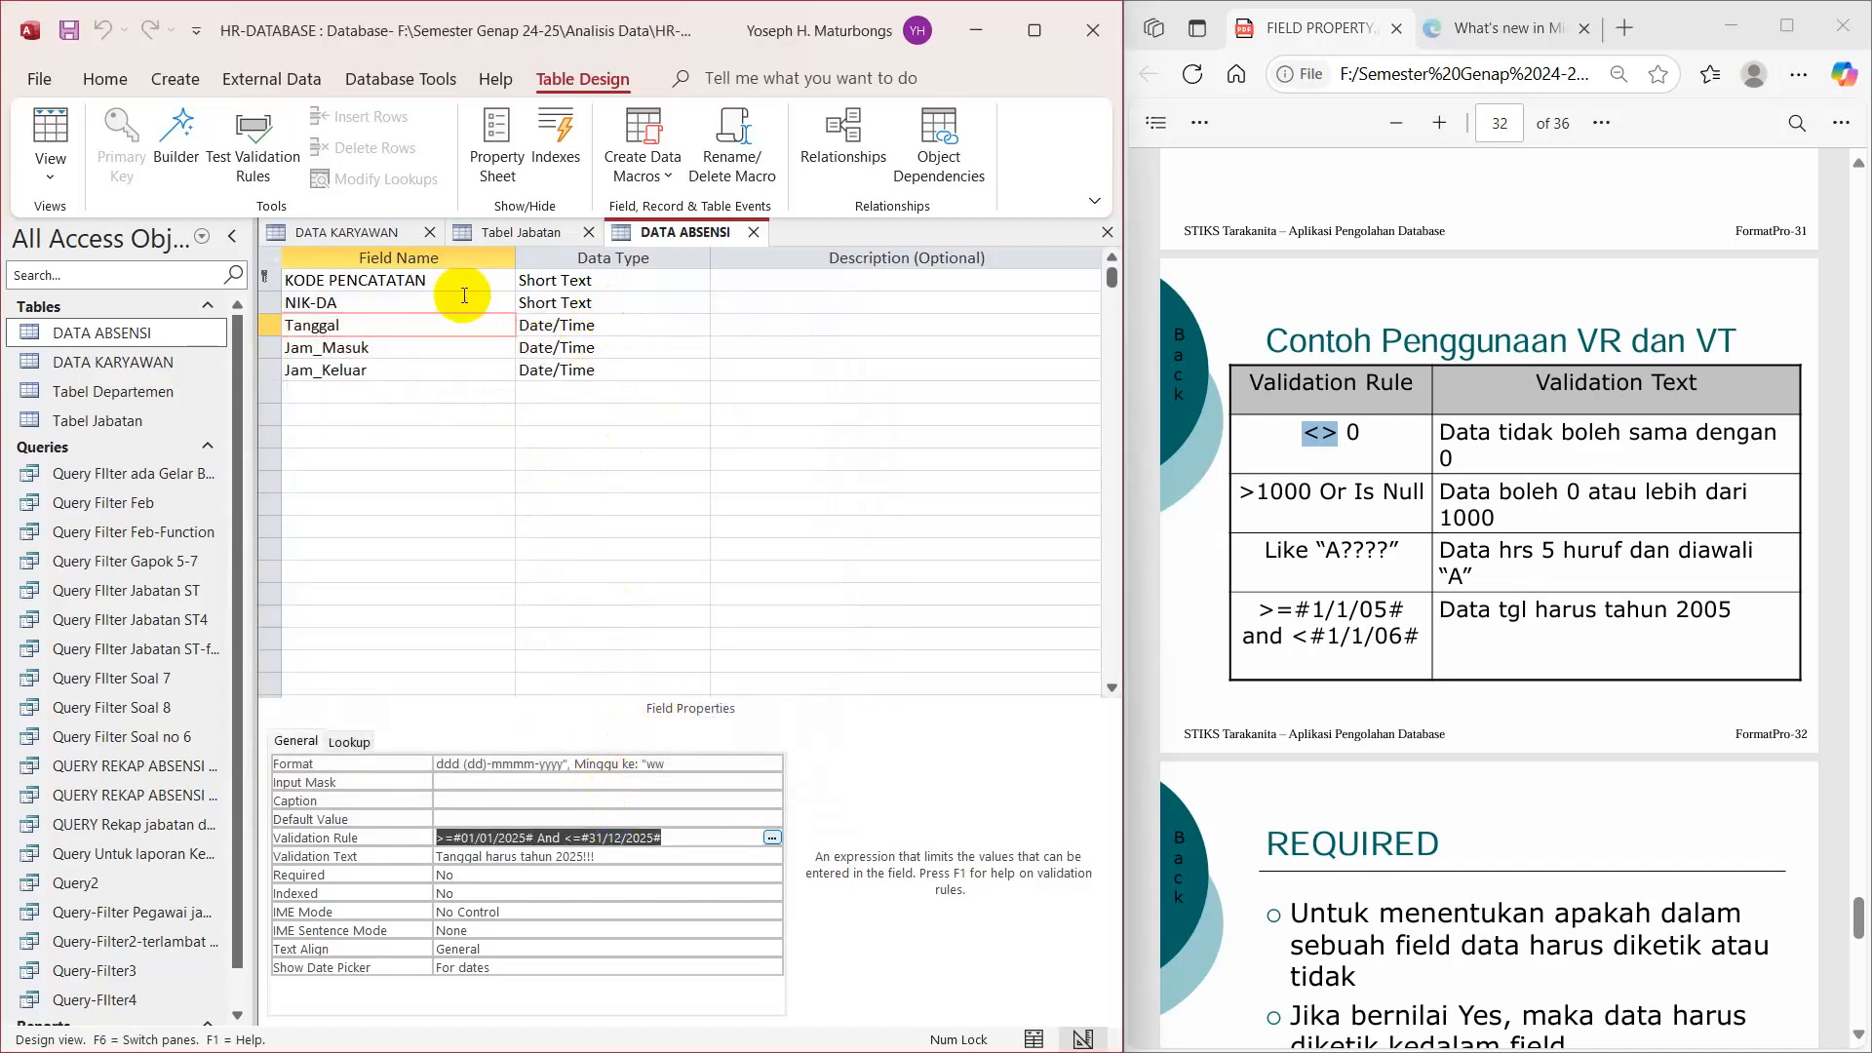
Step: Return DATA ABSENSI to Datasheet View, saving the table, testing the existing data and keeping the new Validation Rule
right_click(715, 234)
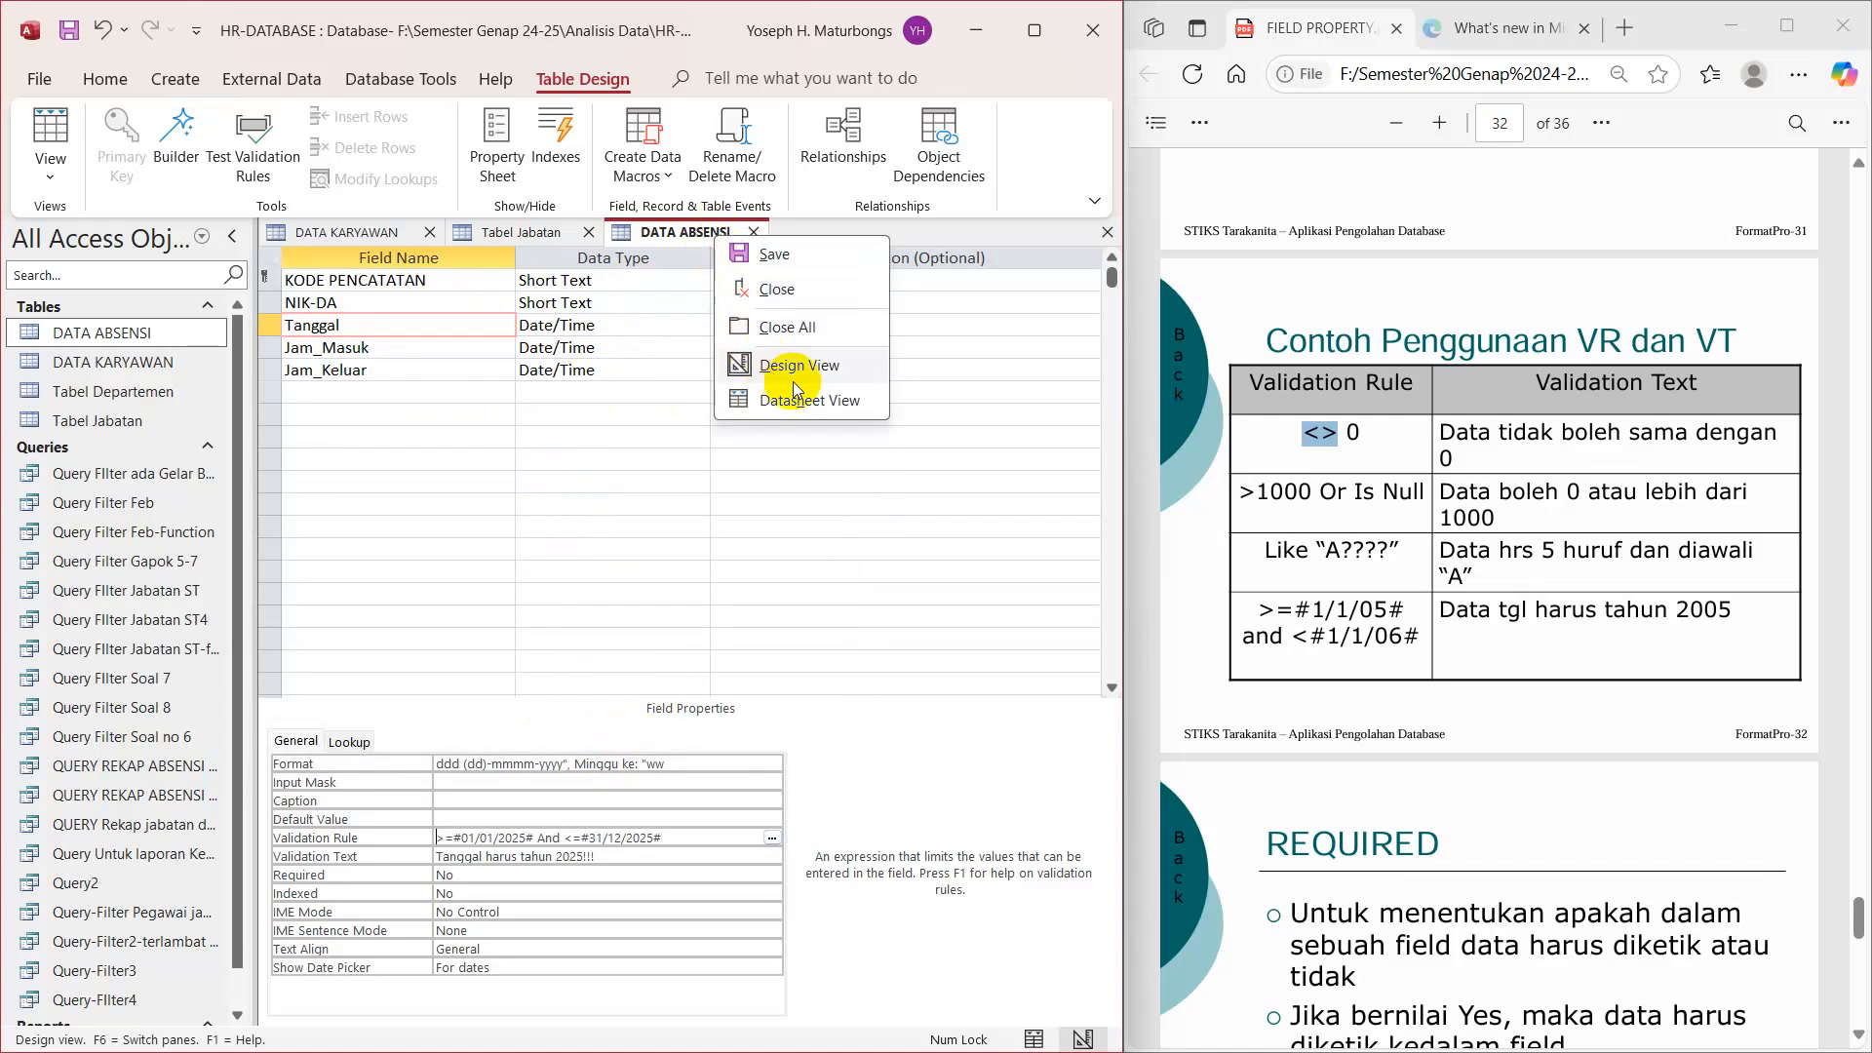
left_click(817, 400)
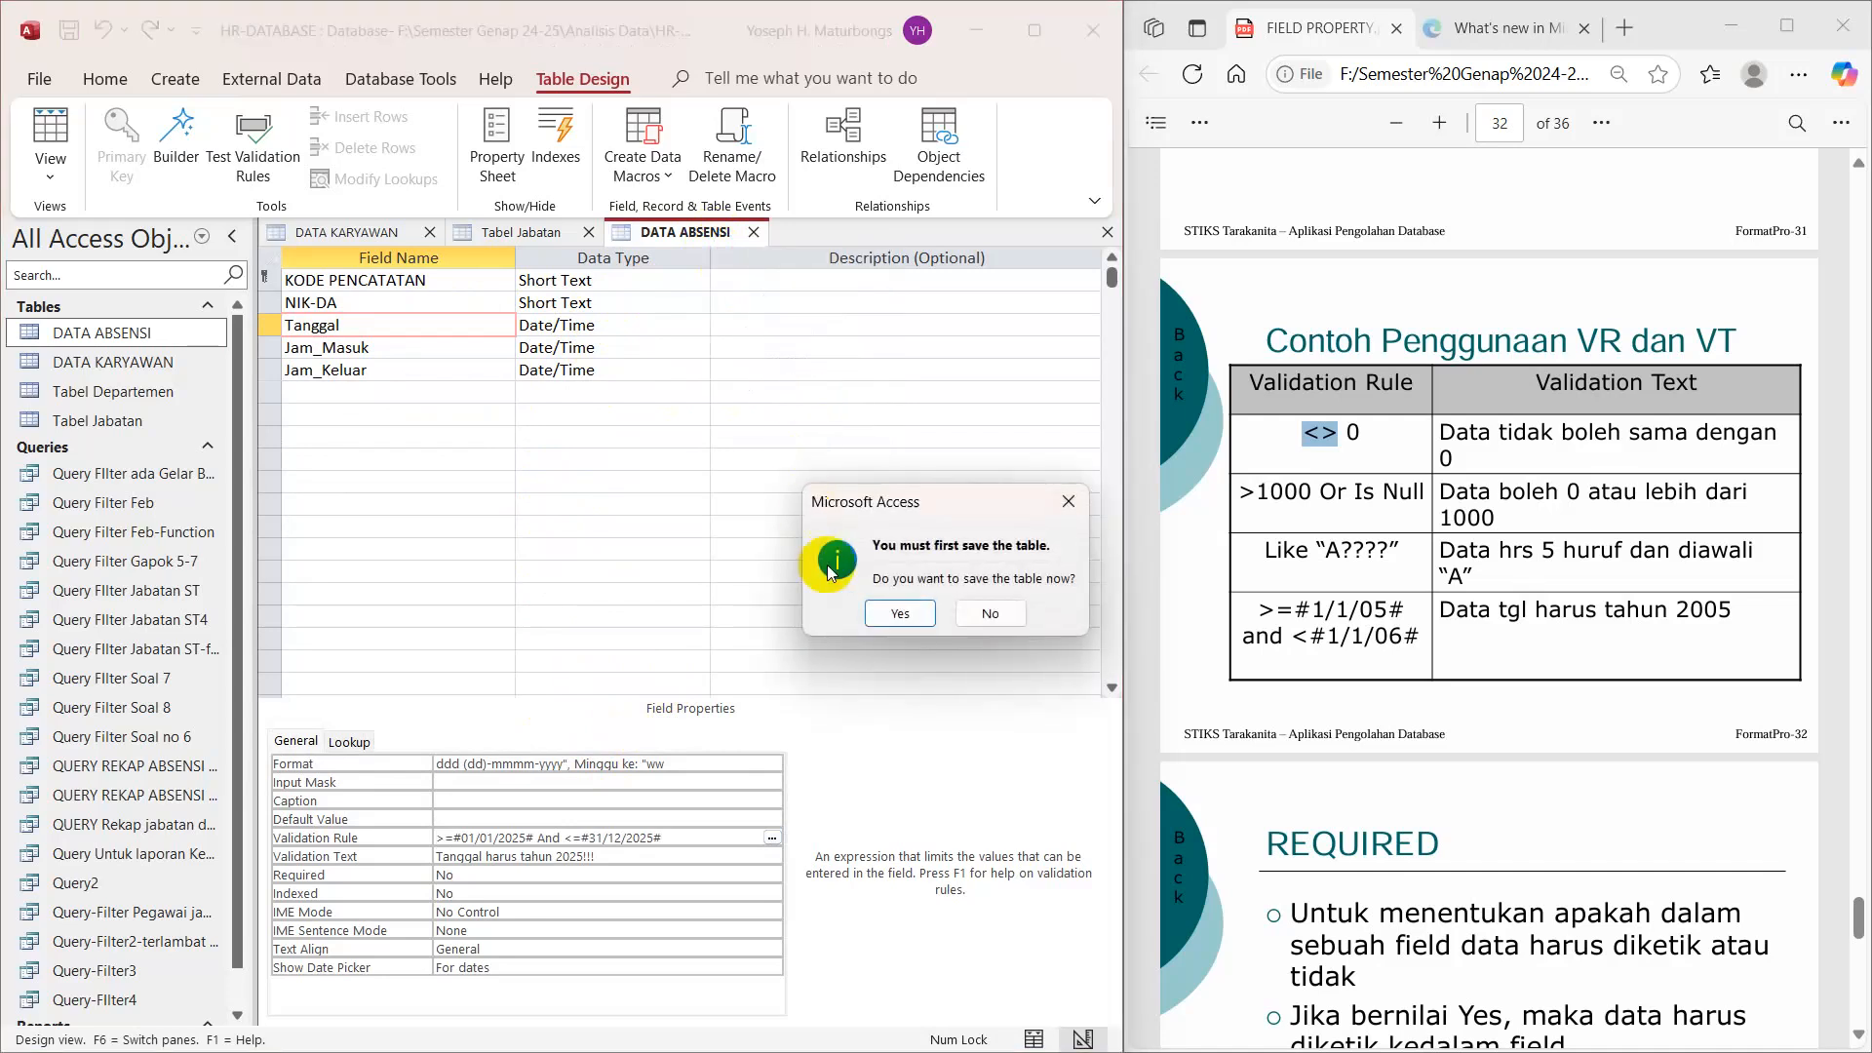
left_click(885, 614)
left_click(842, 618)
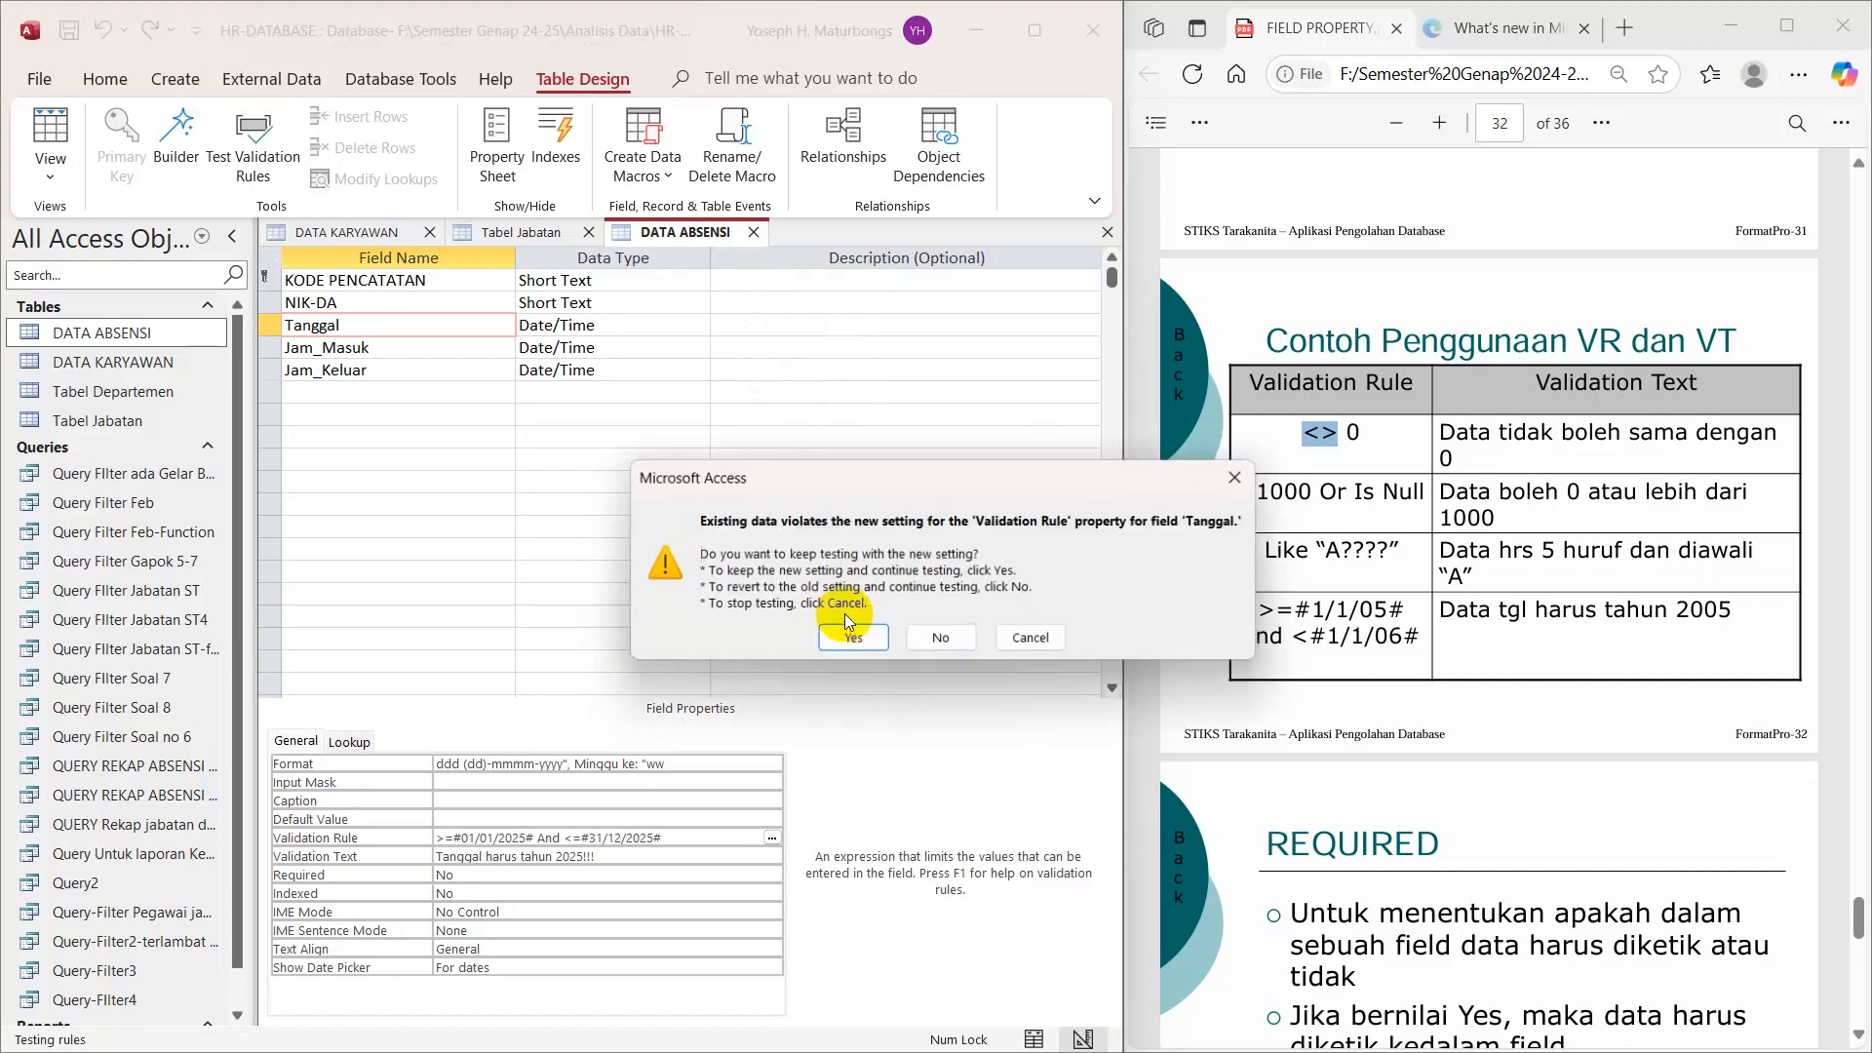
left_click(846, 634)
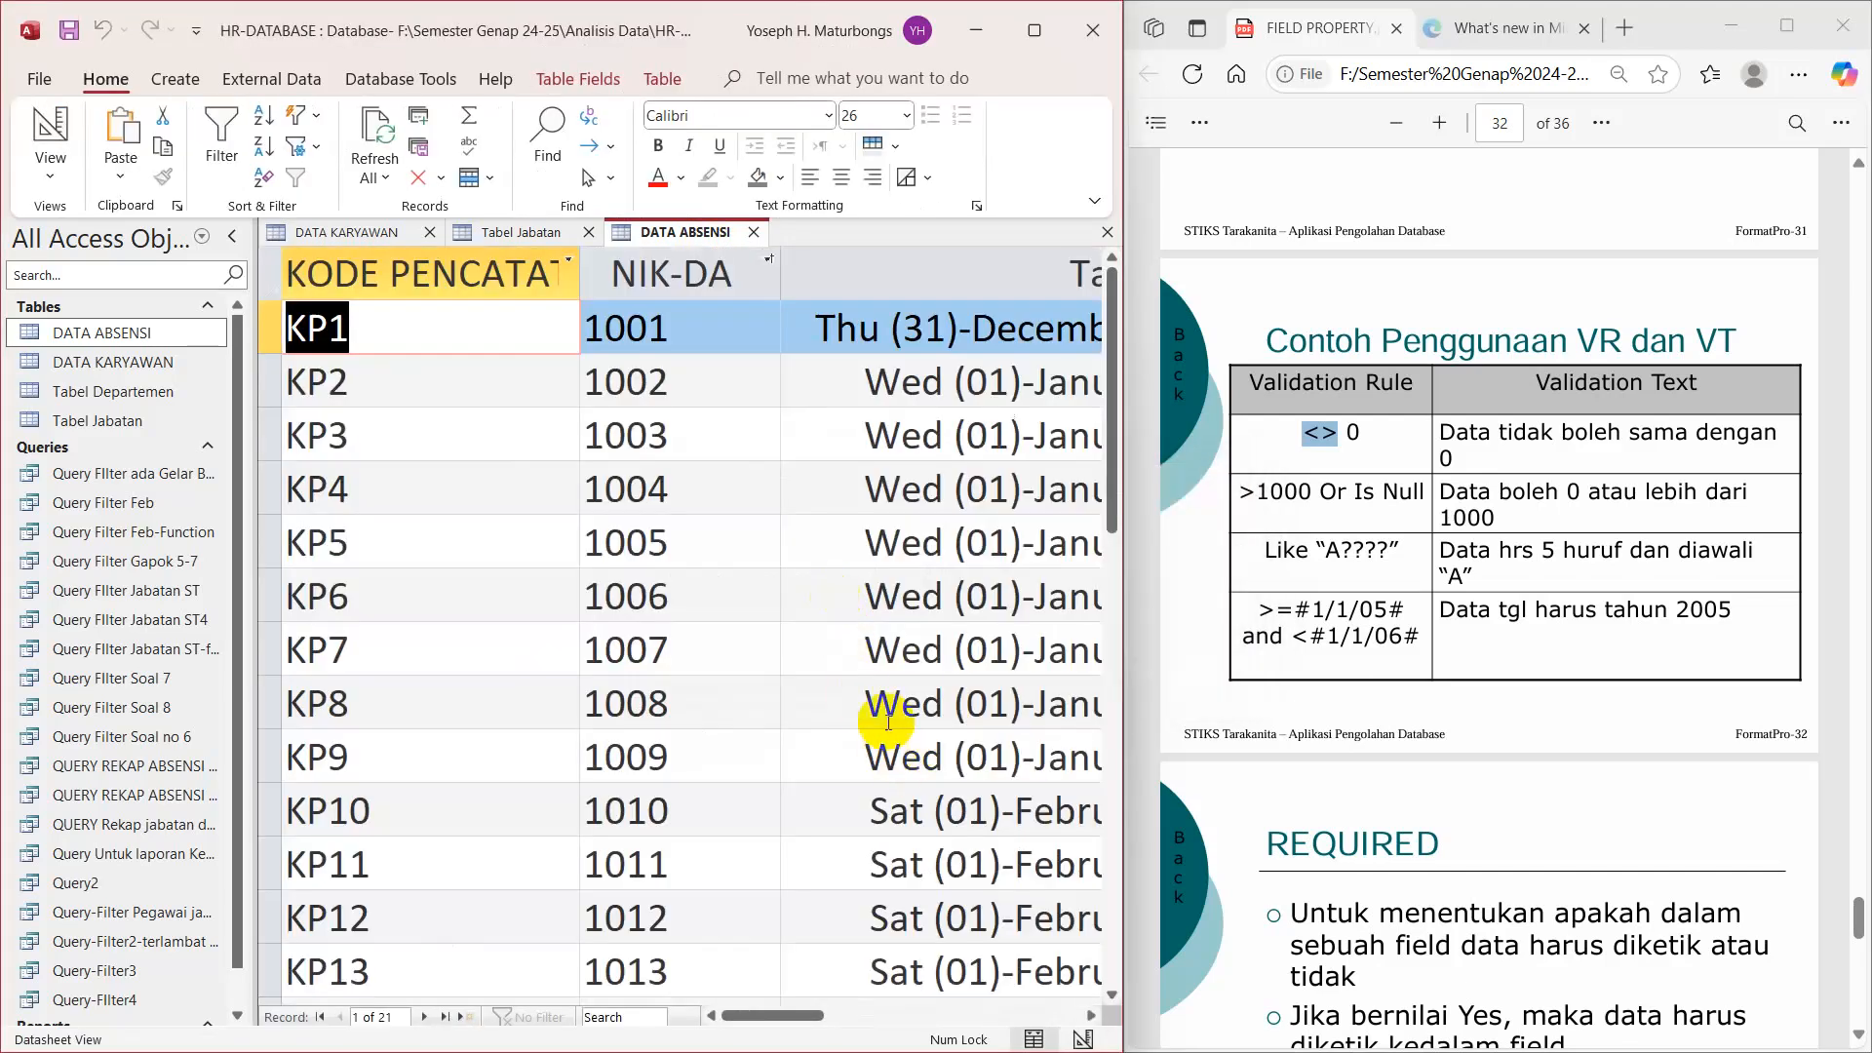
Step: Correct the first record's Tanggal to 31/12/2025 and commit the record
left_click_drag(794, 1015, 843, 1019)
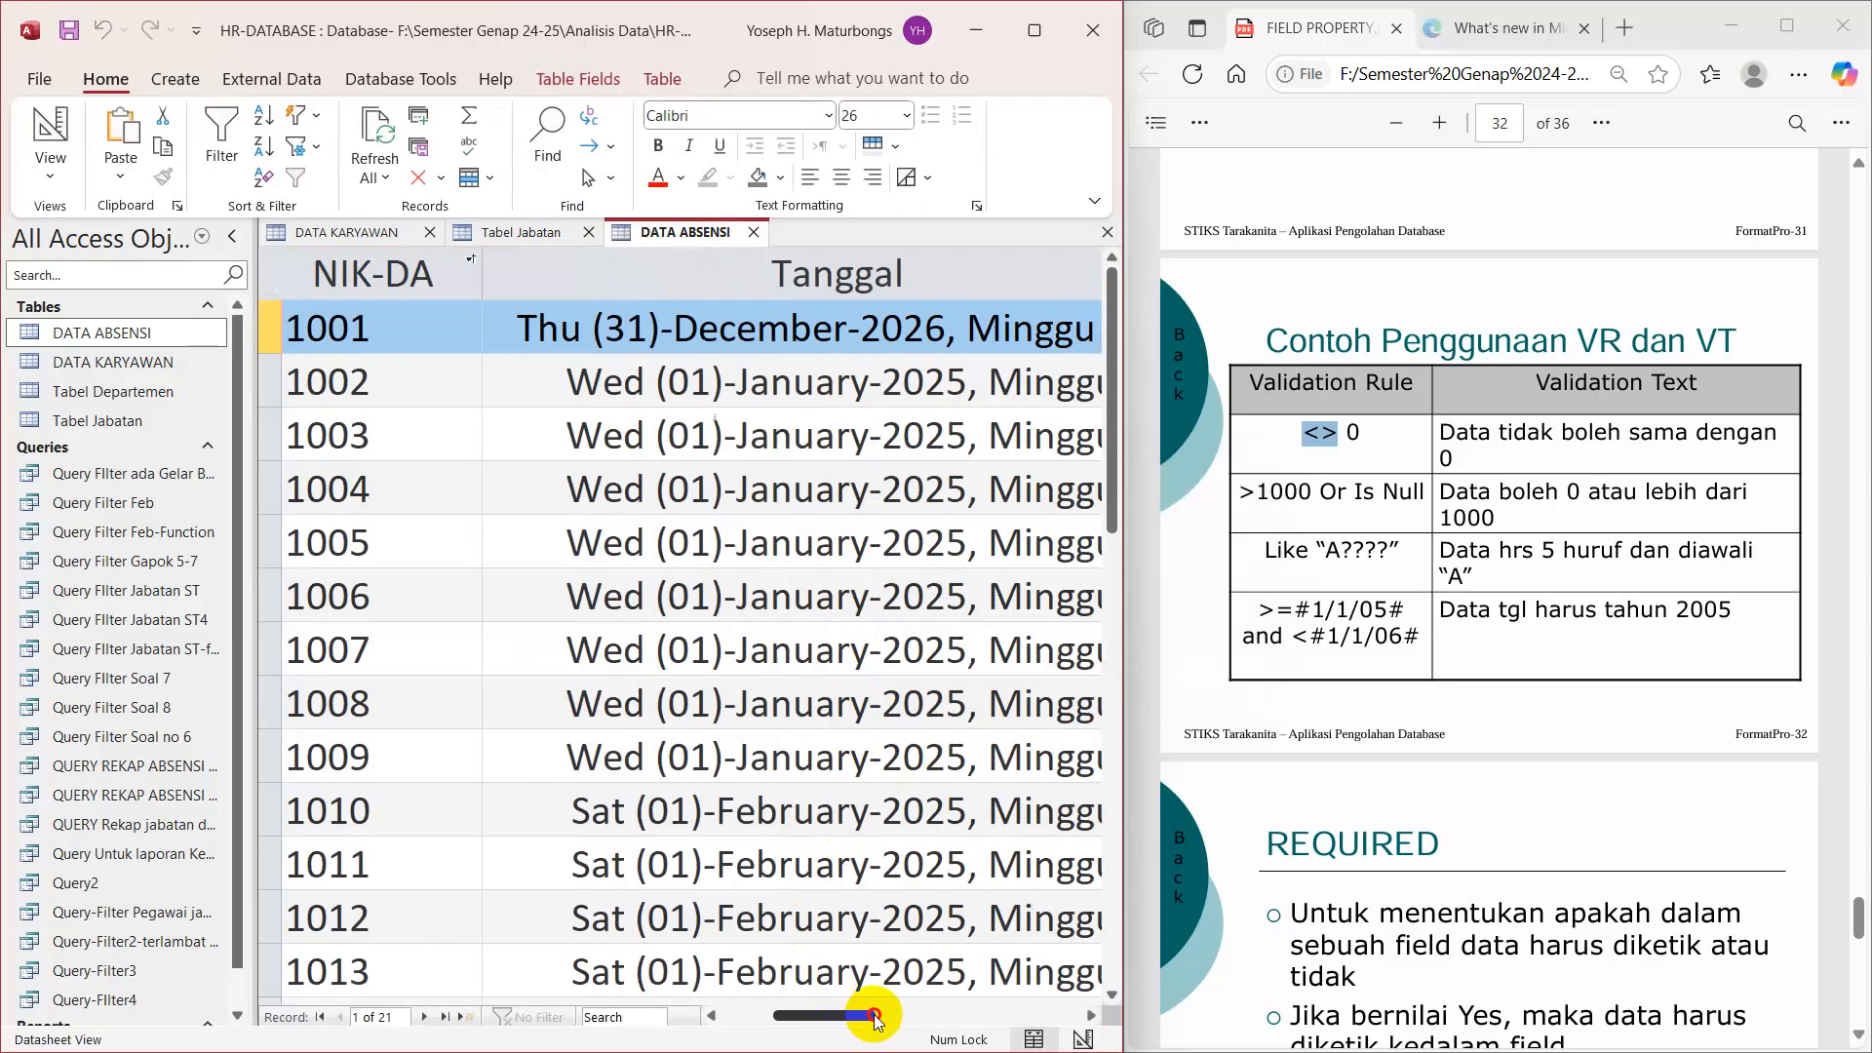
left_click(874, 332)
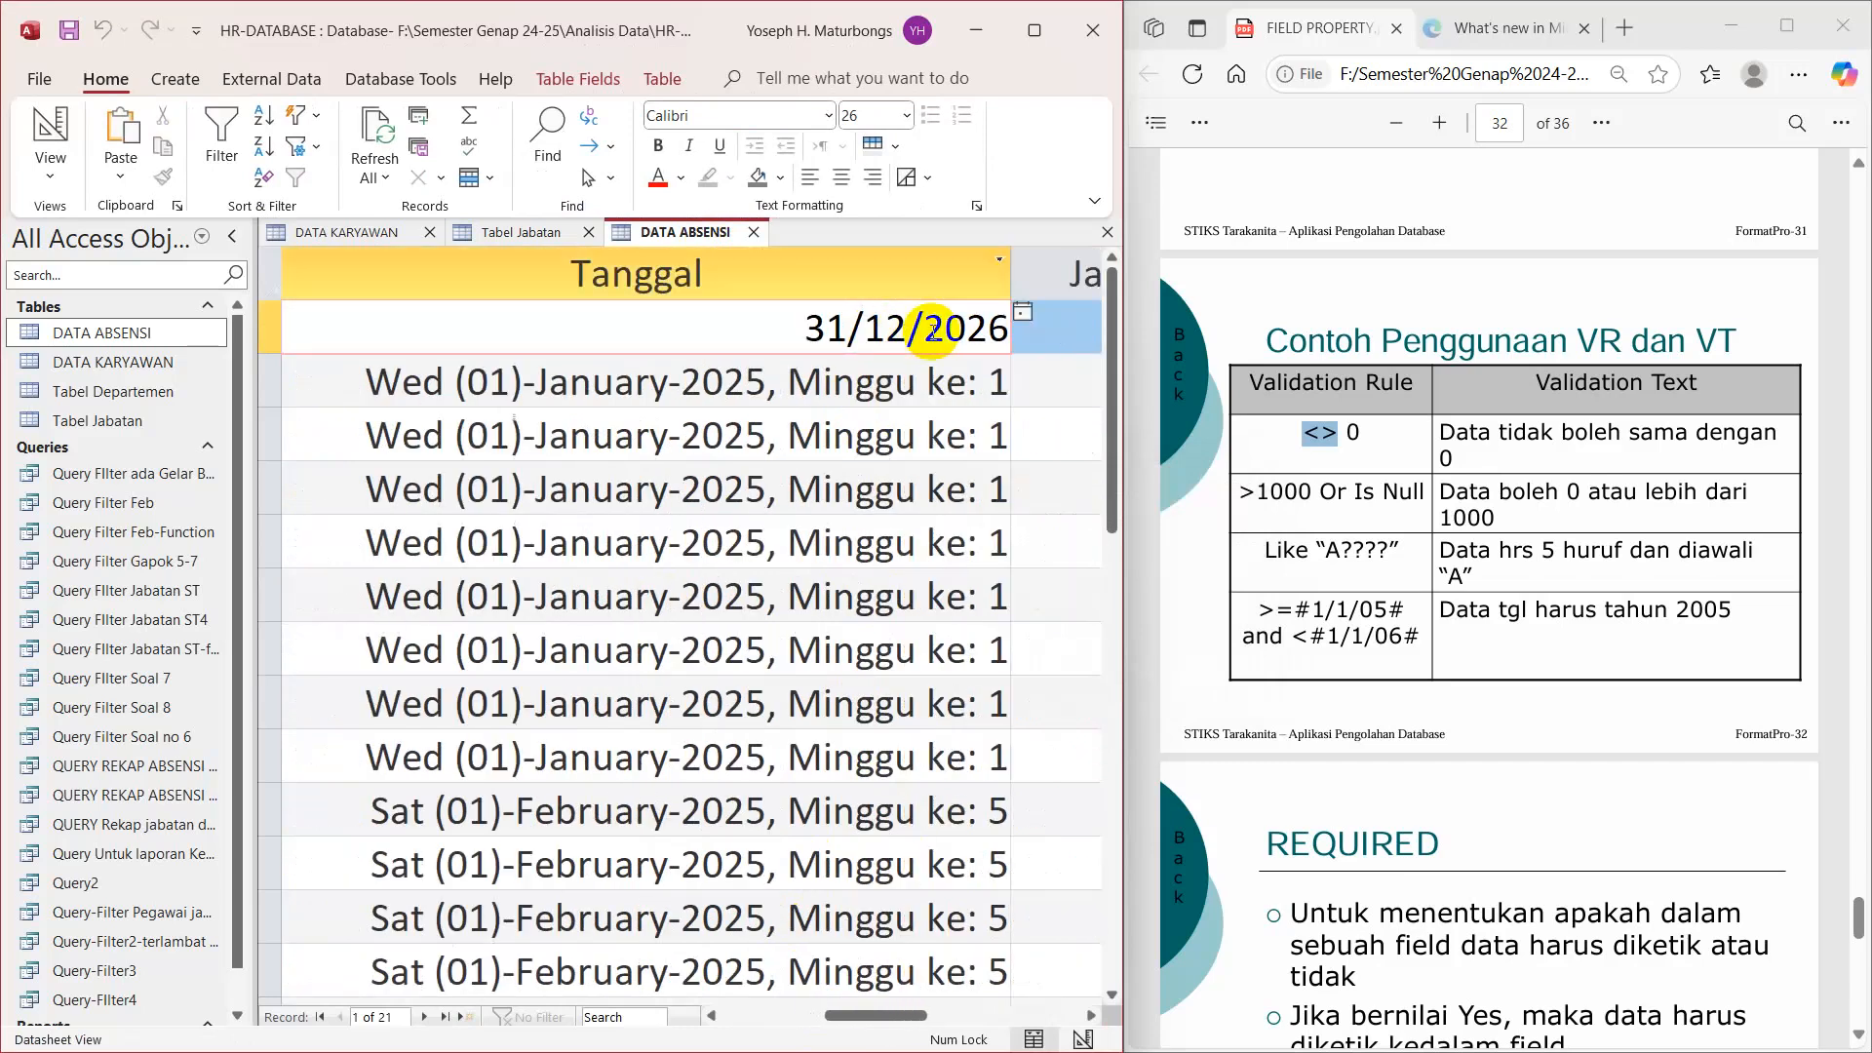
left_click(978, 332)
left_click(947, 387)
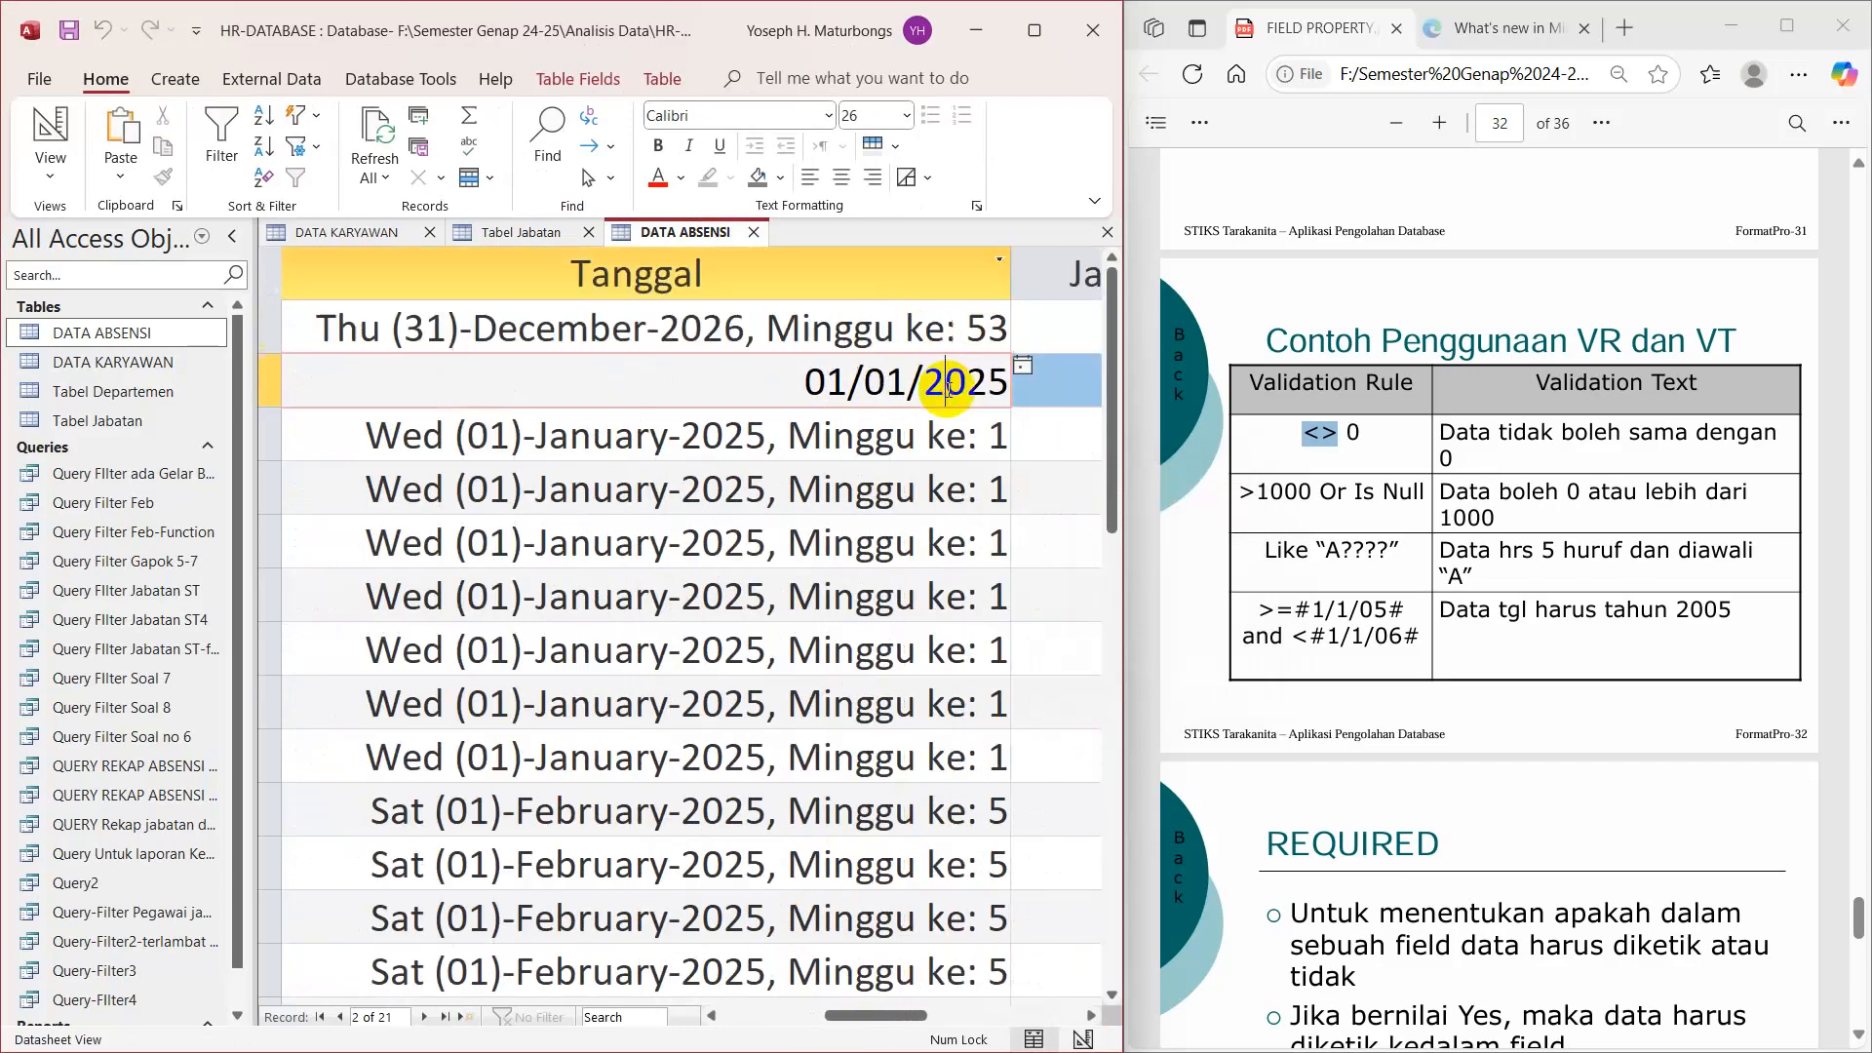
left_click(843, 334)
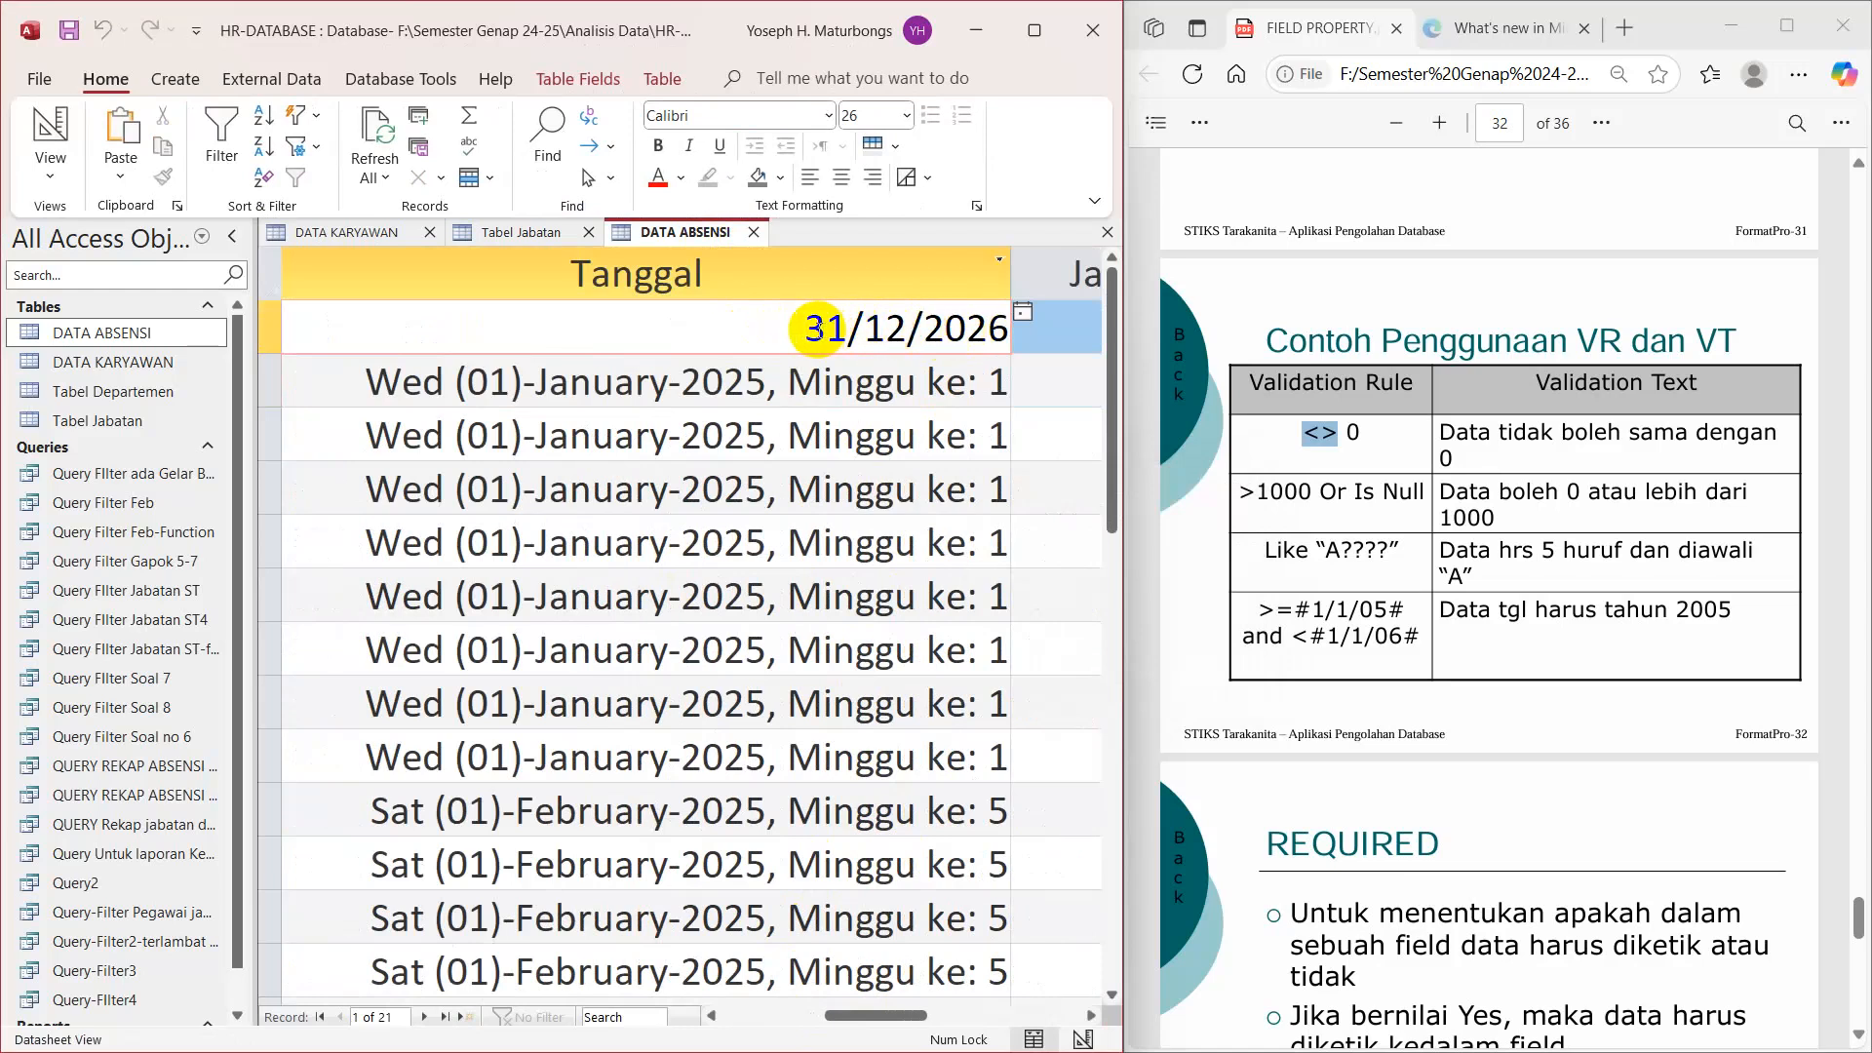
left_click_drag(968, 332, 1000, 332)
type("25")
key("Tab")
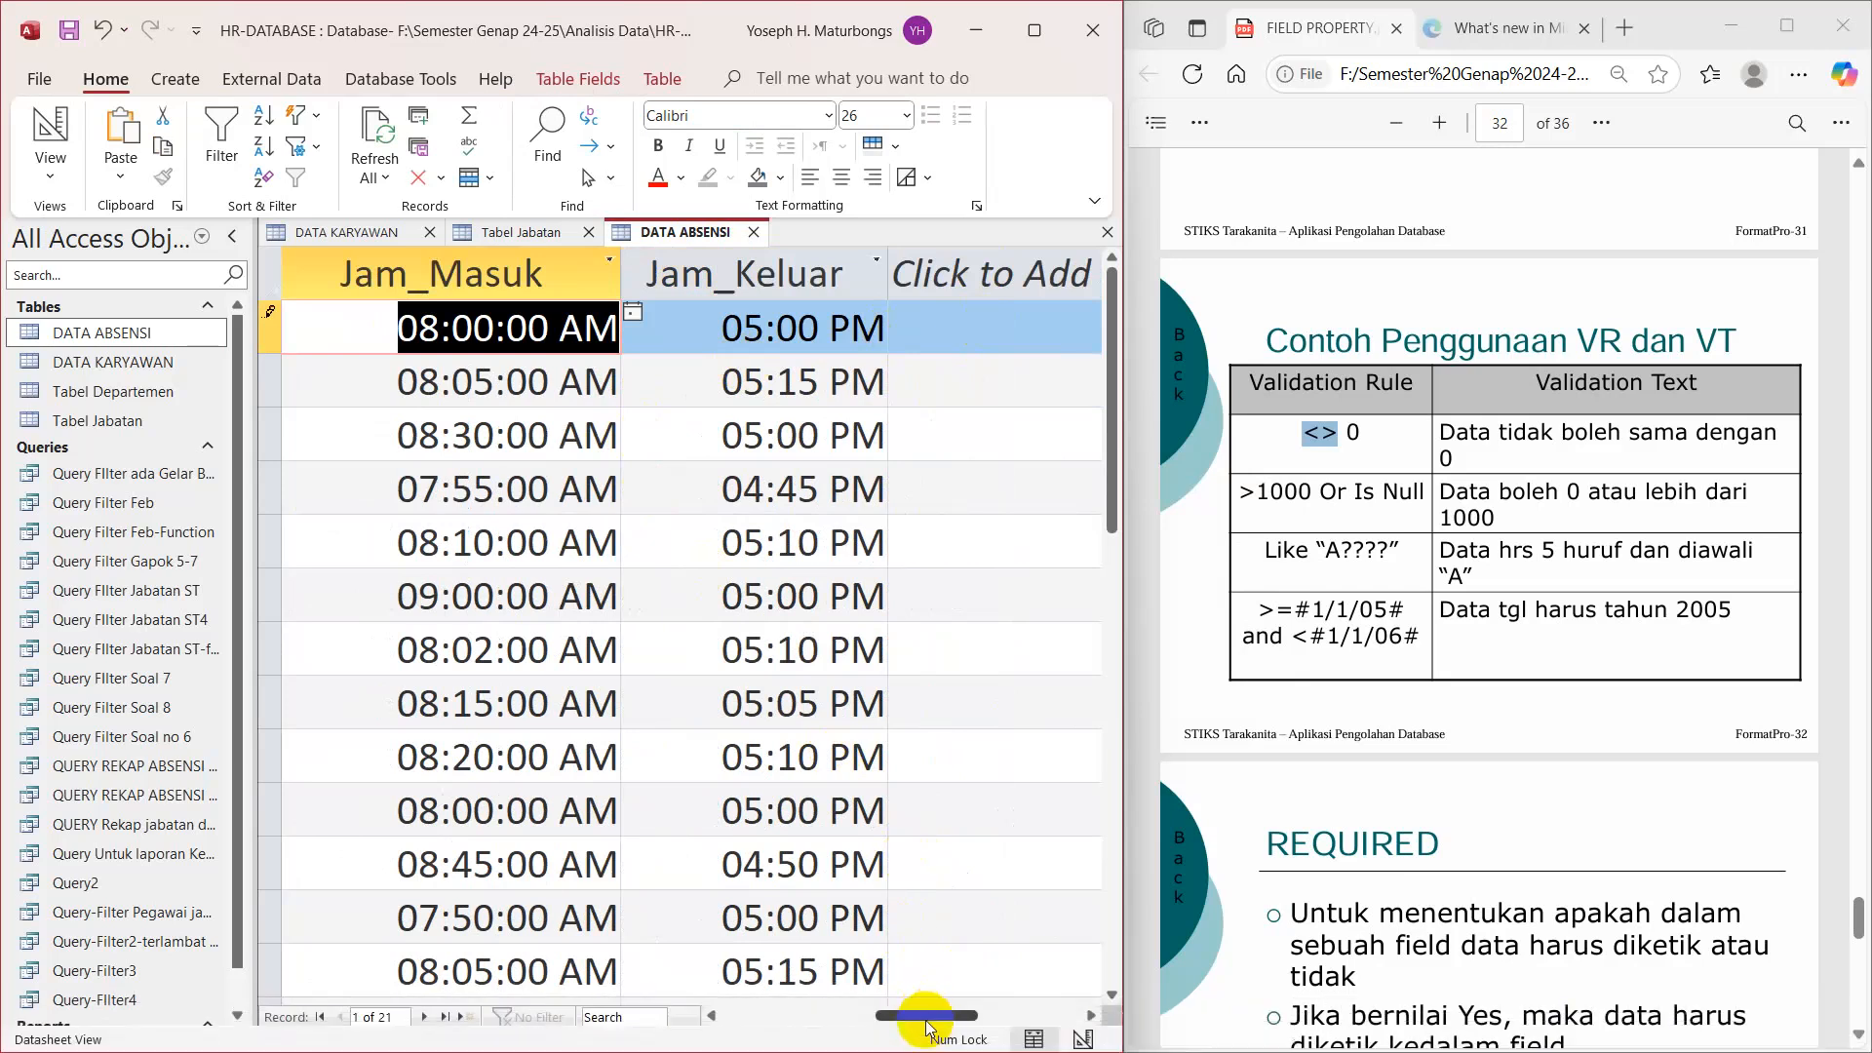
left_click_drag(919, 1015, 857, 1015)
left_click(669, 376)
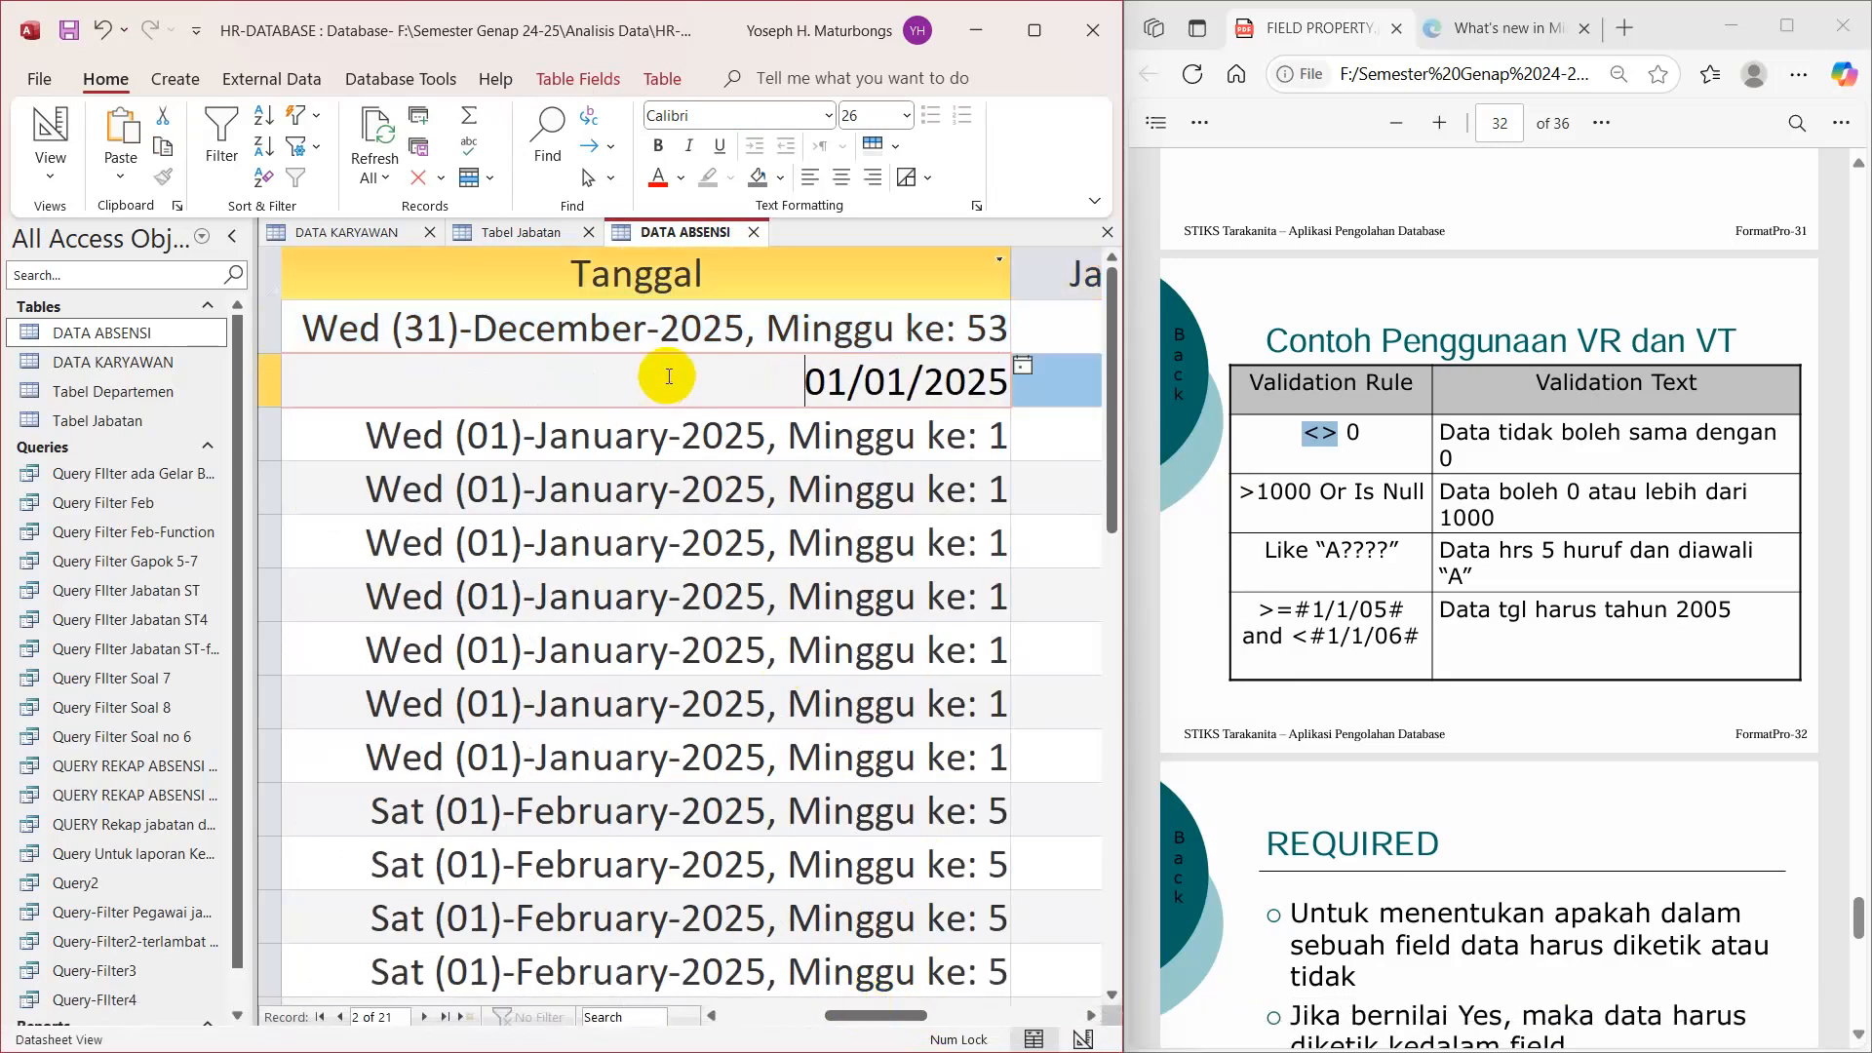
left_click(639, 499)
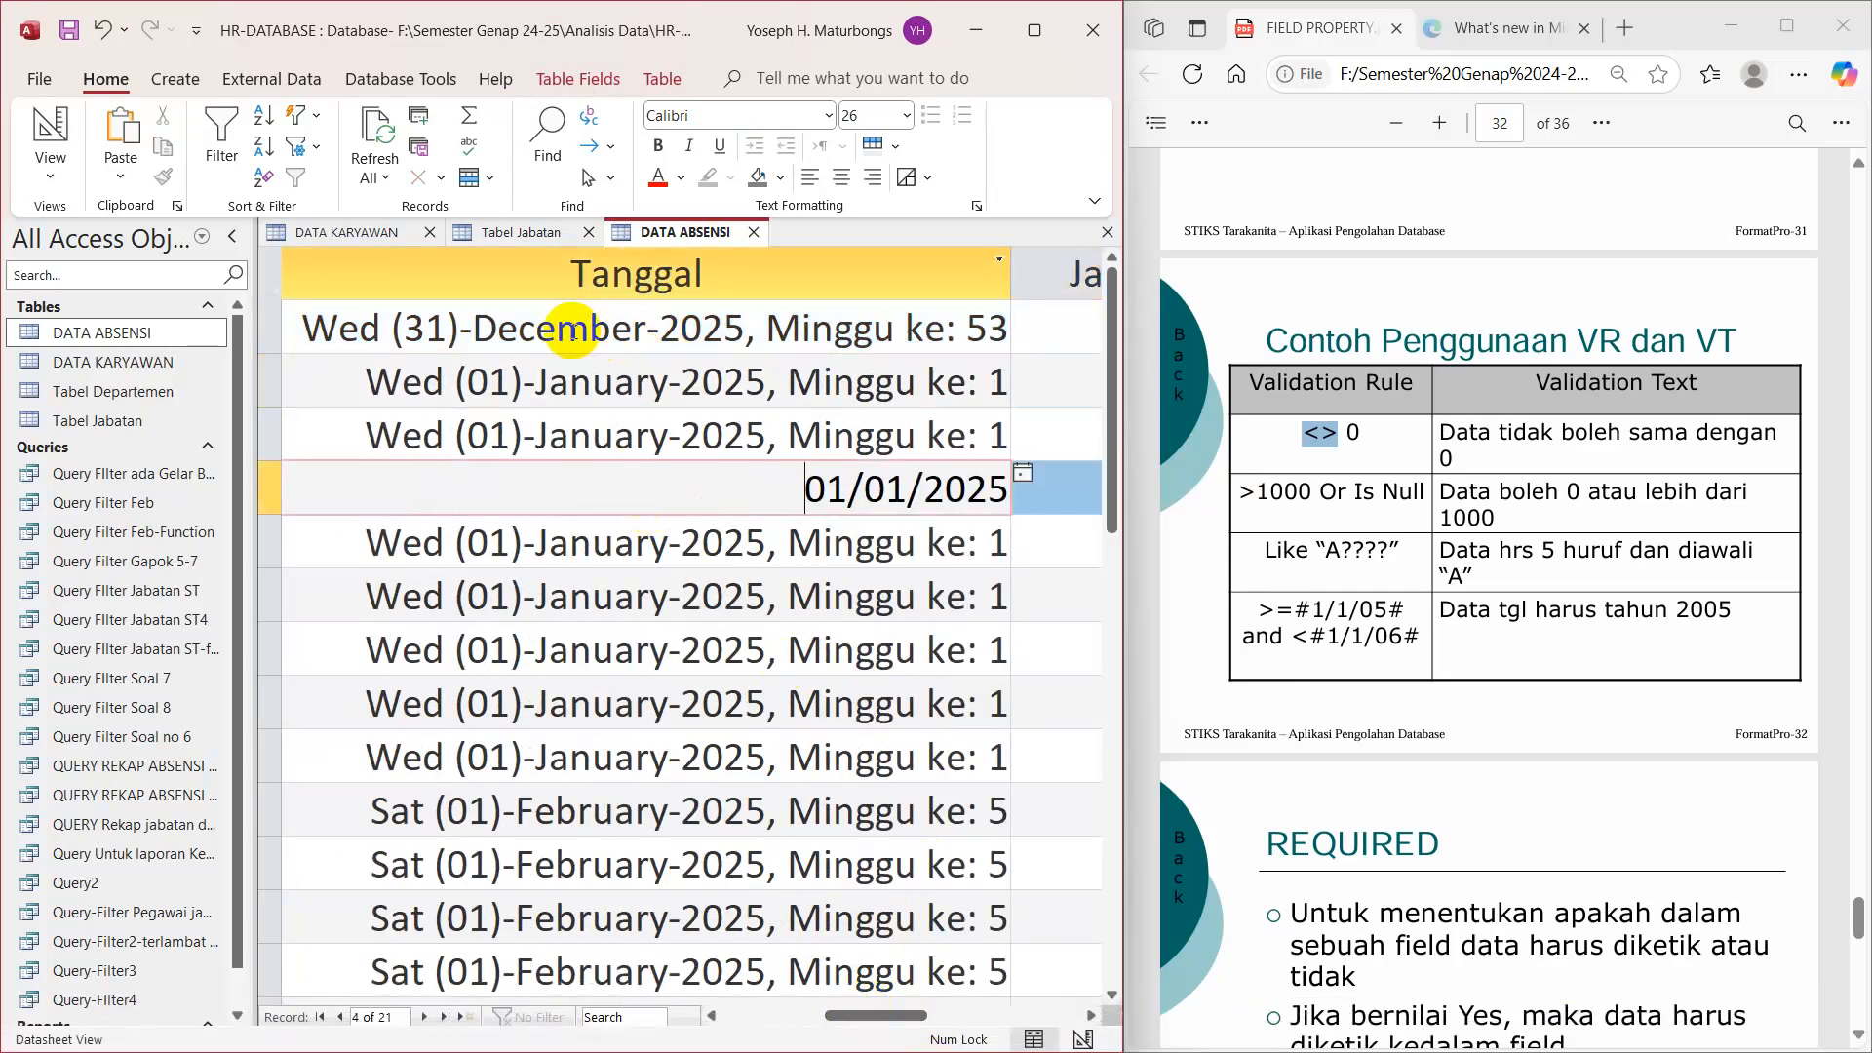
Step: Try to change the first record's Tanggal to 31/12/2026, dismiss the validation message and cancel the edit
left_click(657, 326)
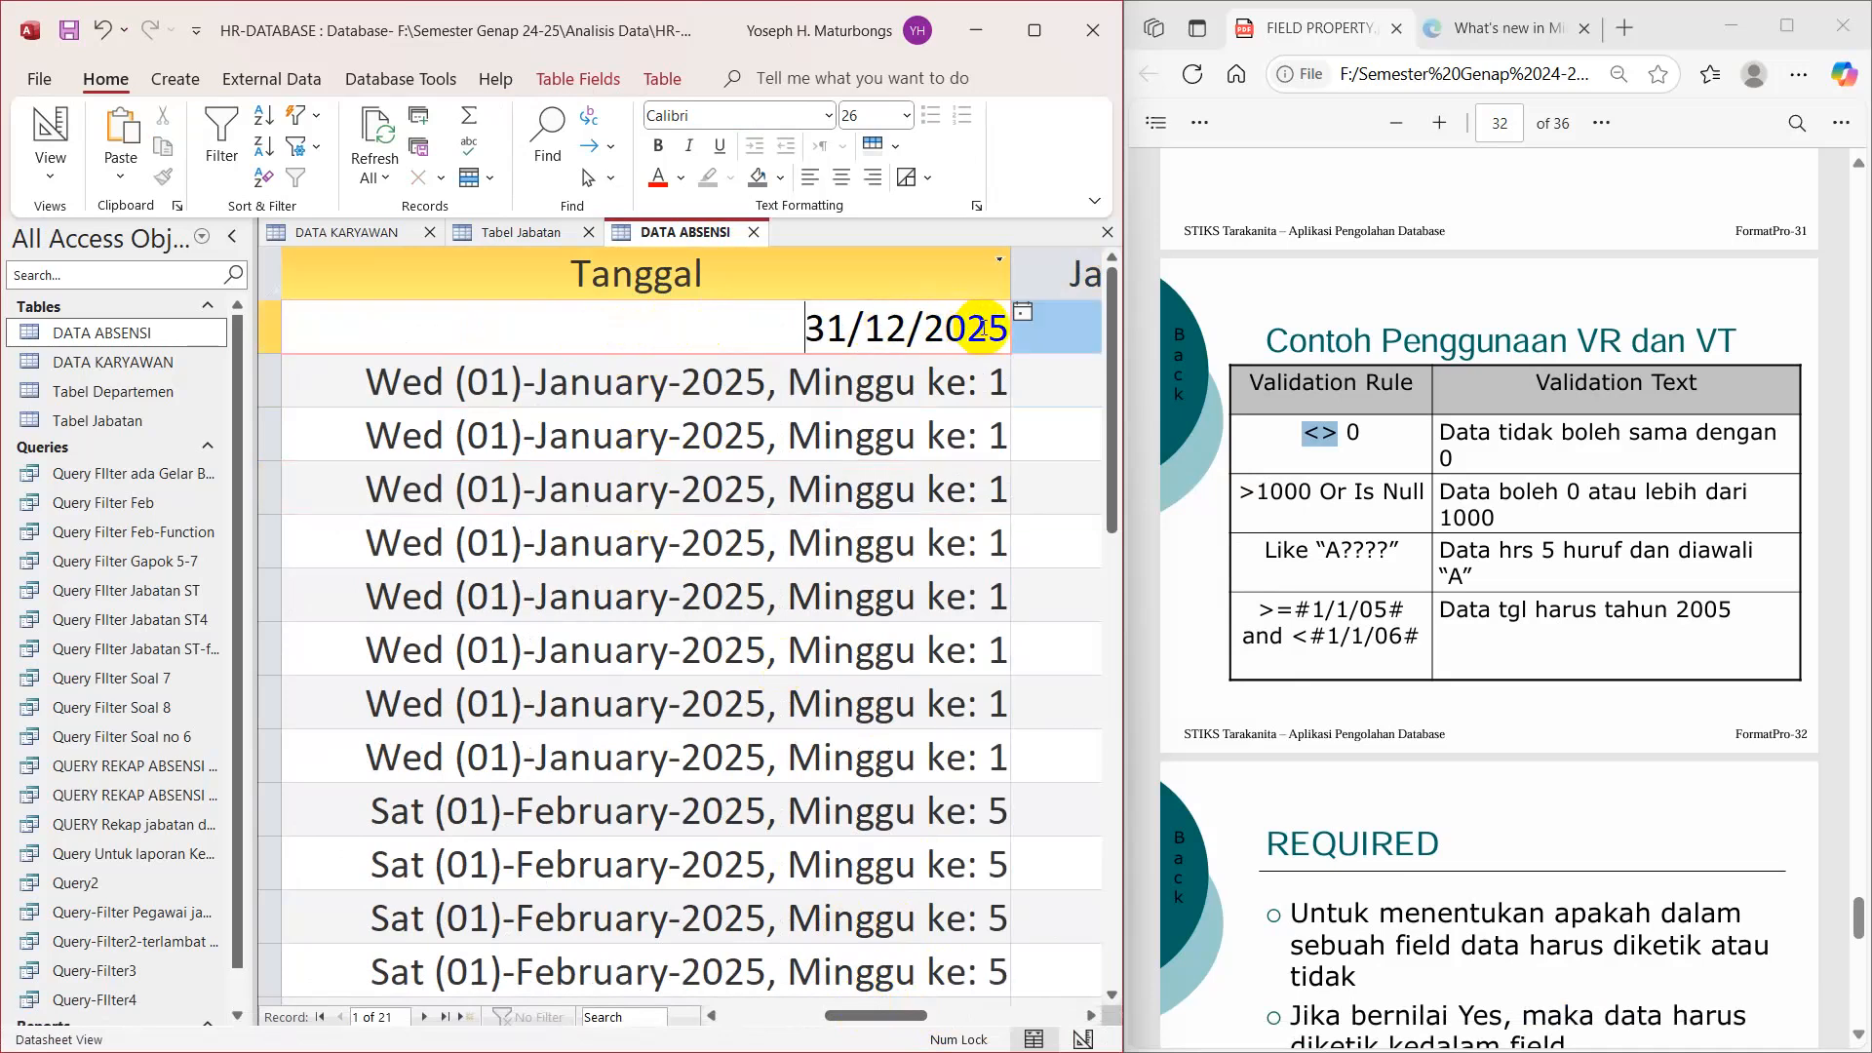
left_click_drag(994, 329, 1002, 329)
type("6")
key("Return")
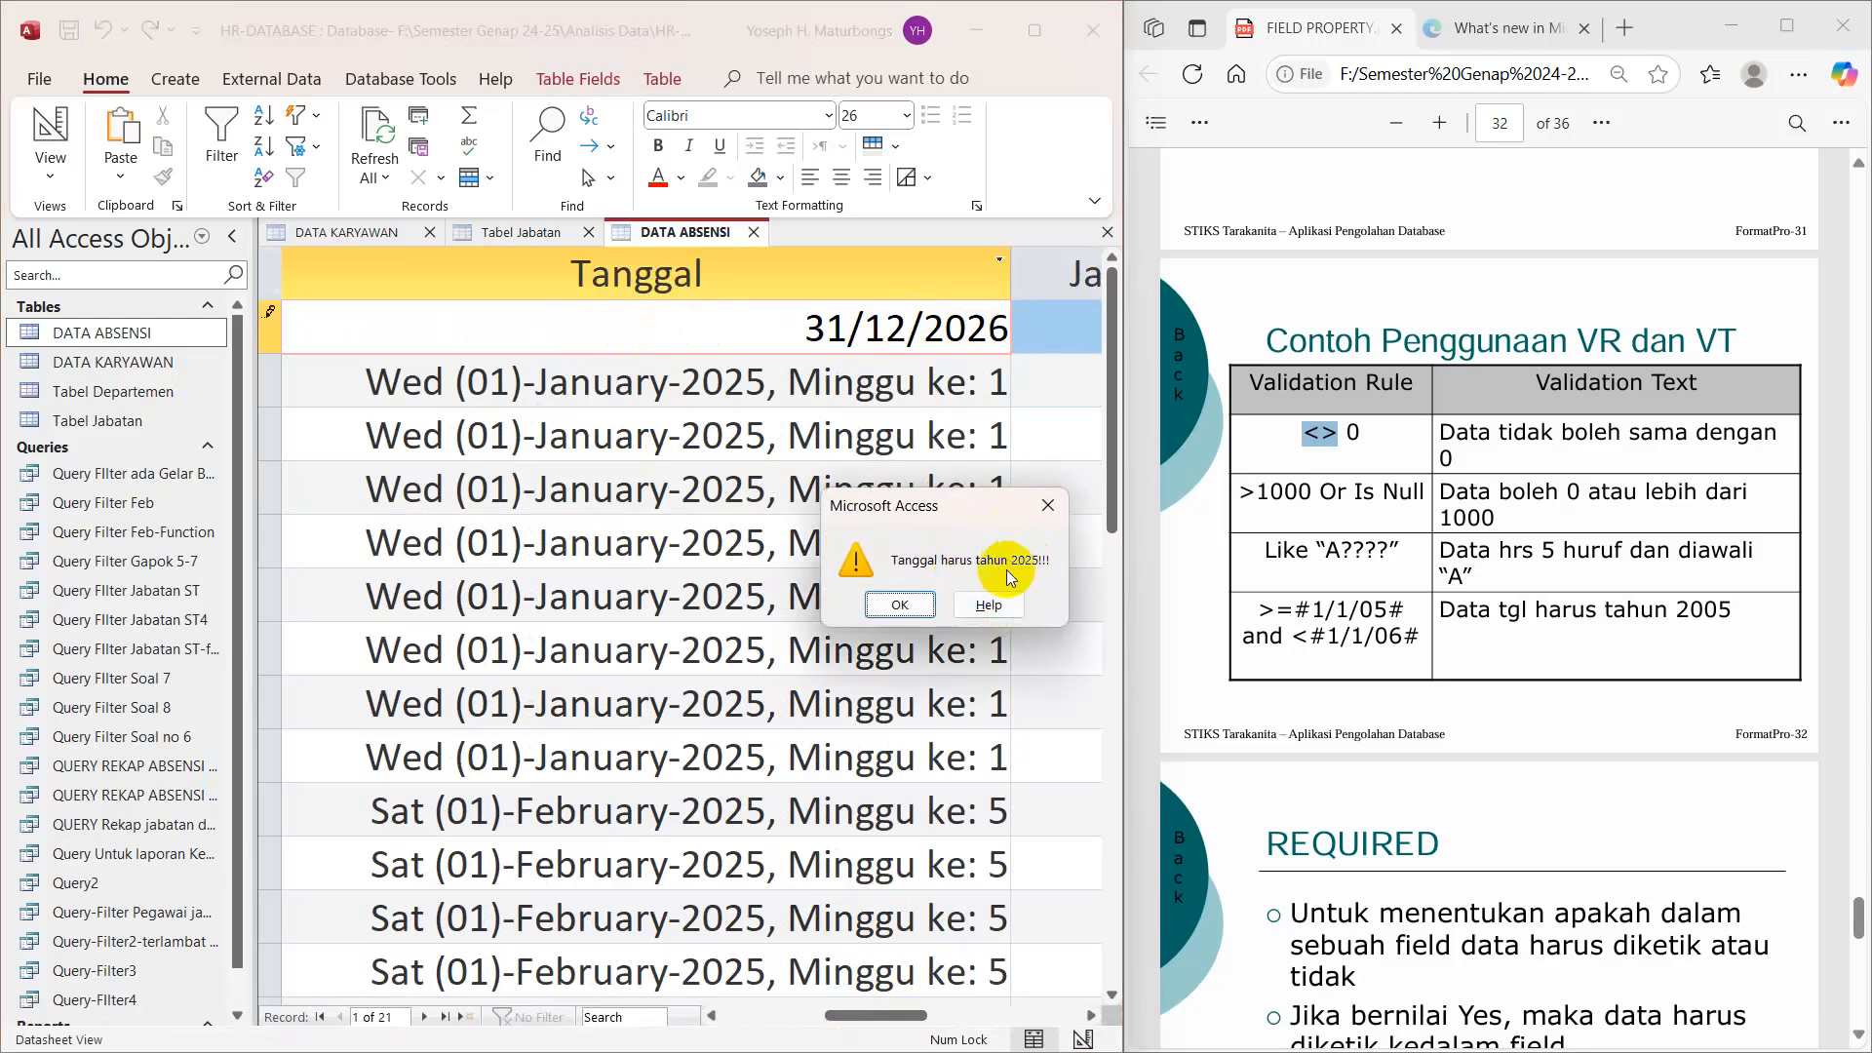
left_click(900, 605)
double_click(881, 329)
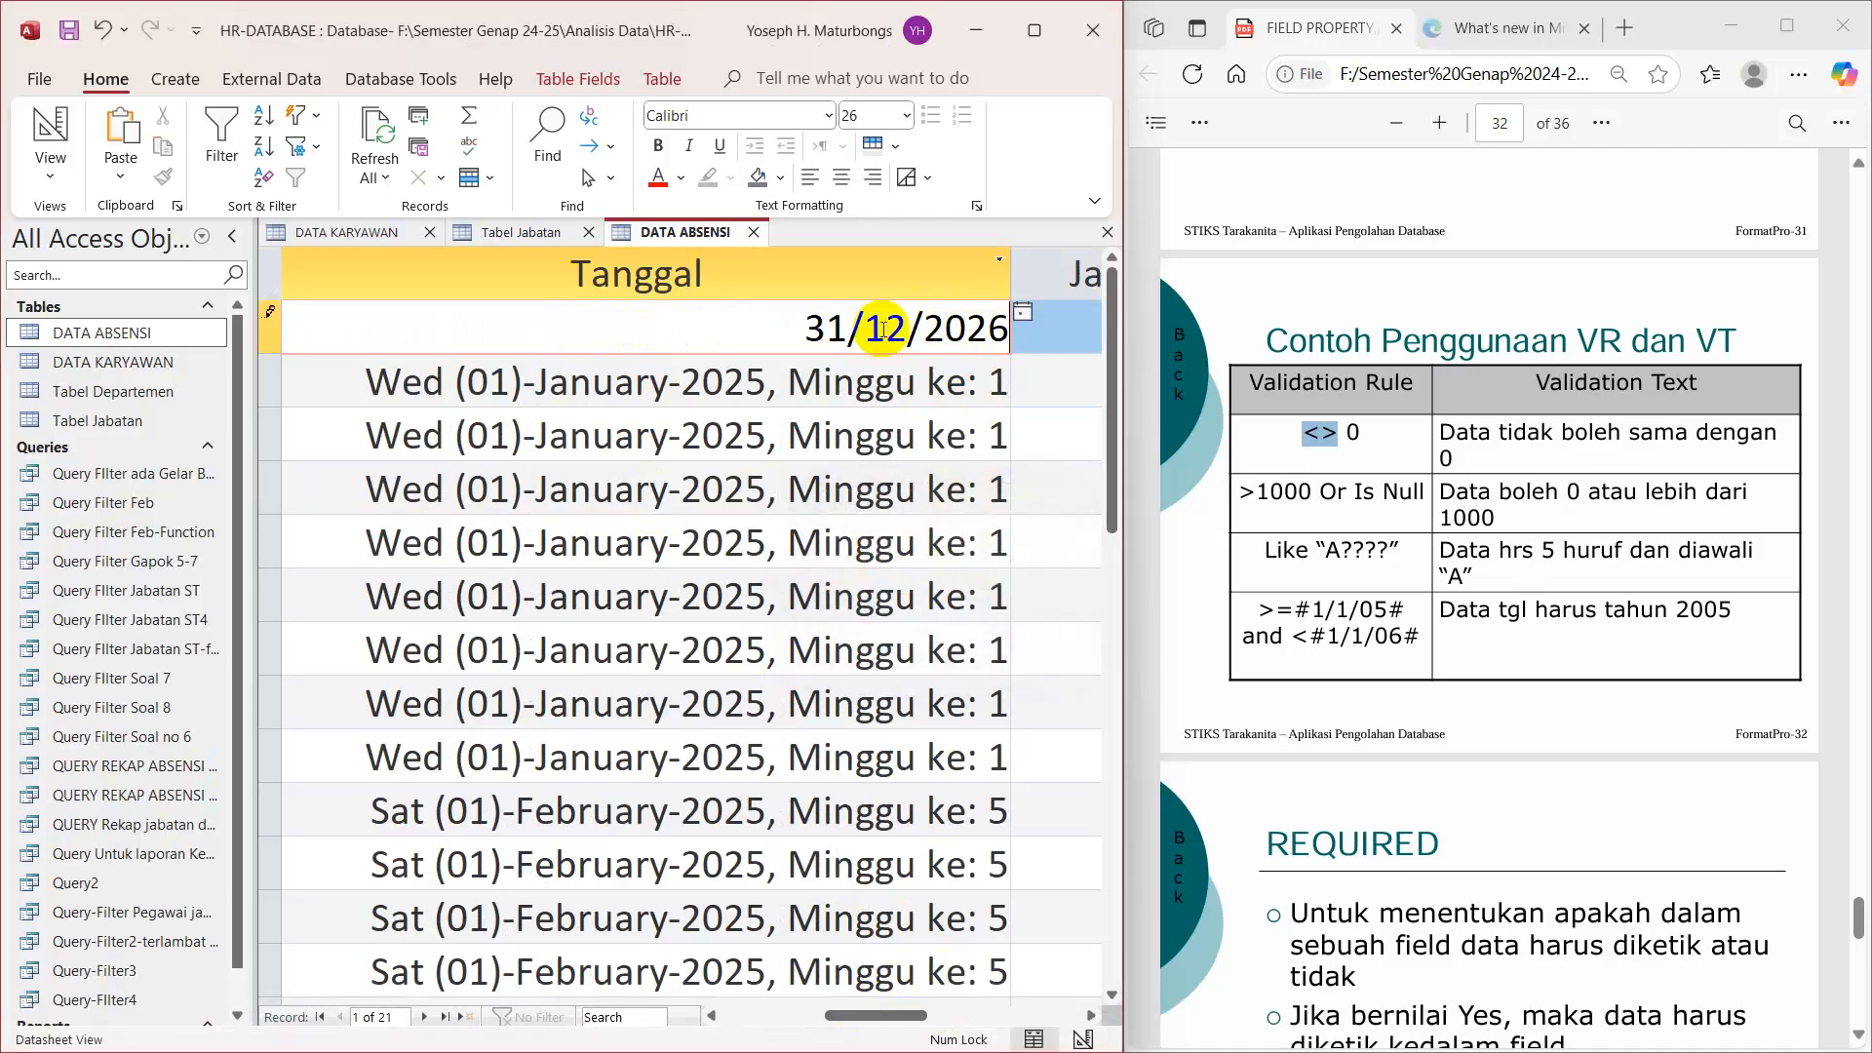
key("Escape")
double_click(883, 329)
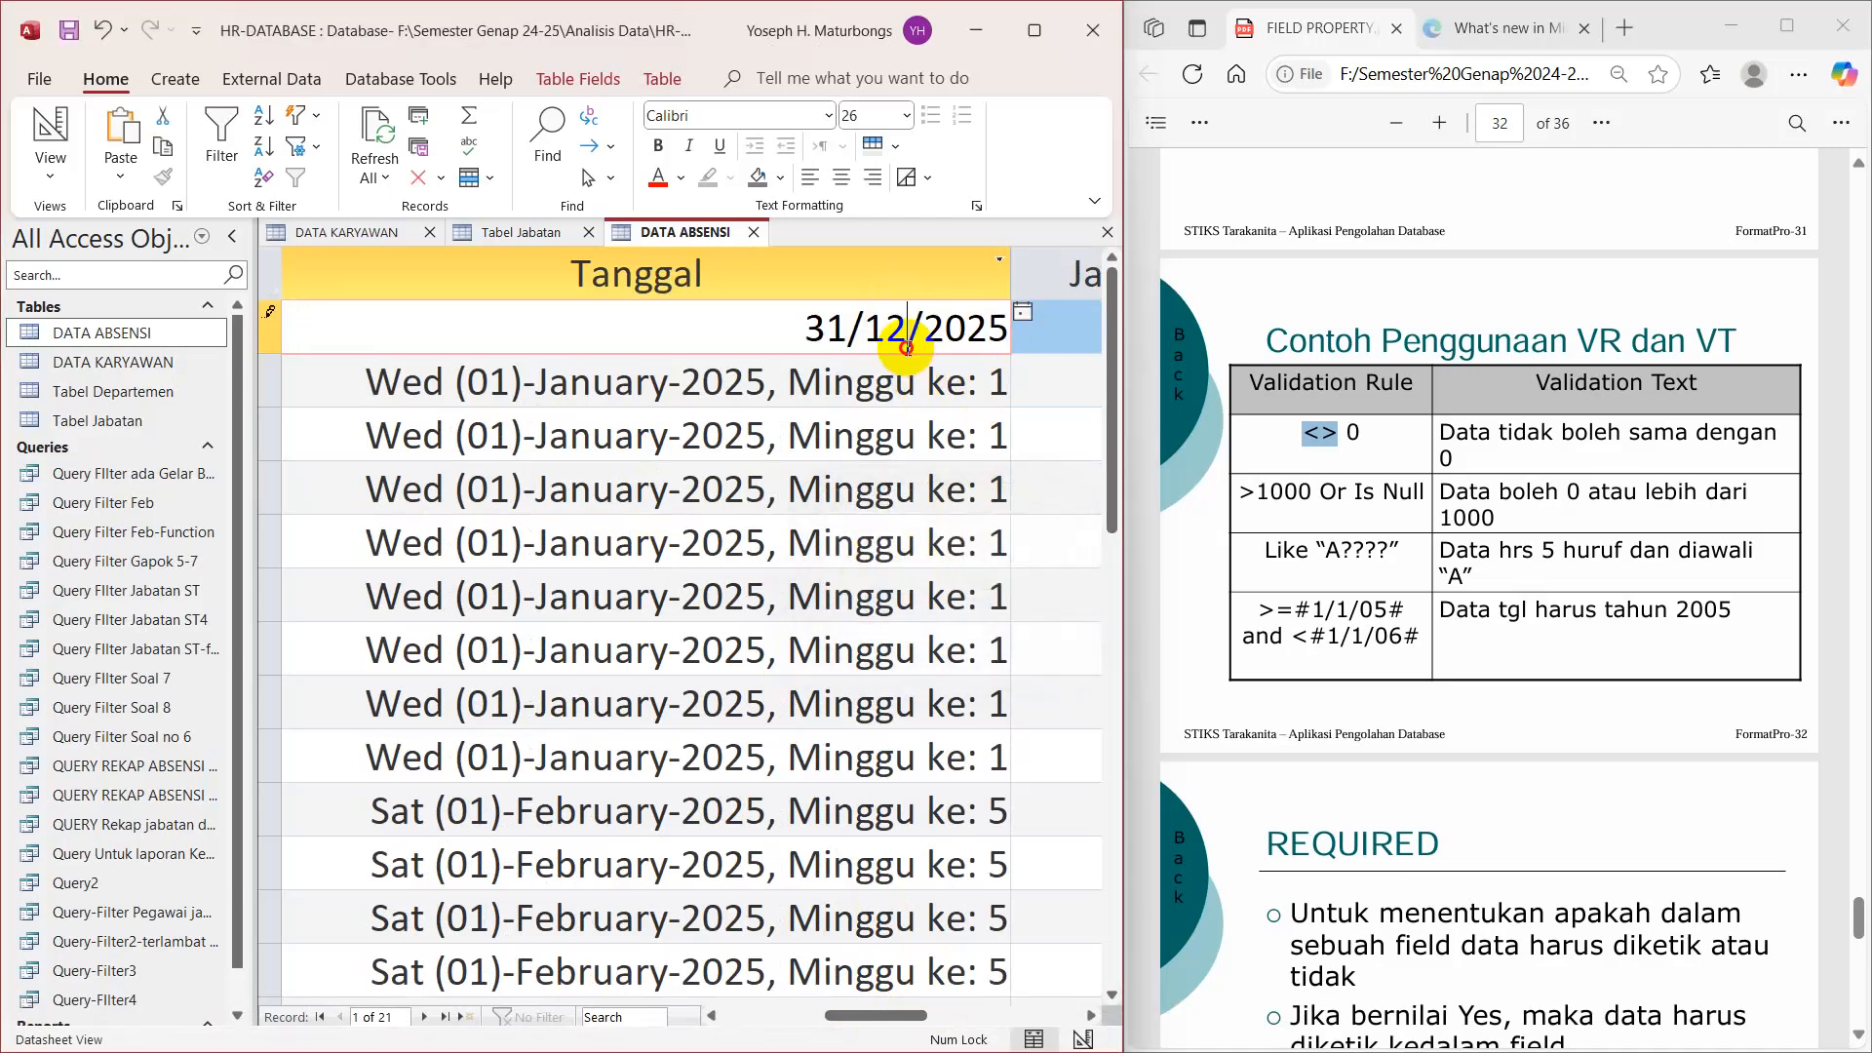
Step: Try to change the first record's Tanggal to 31/12/2024 and dismiss the validation message
left_click_drag(986, 329, 1005, 329)
type("4")
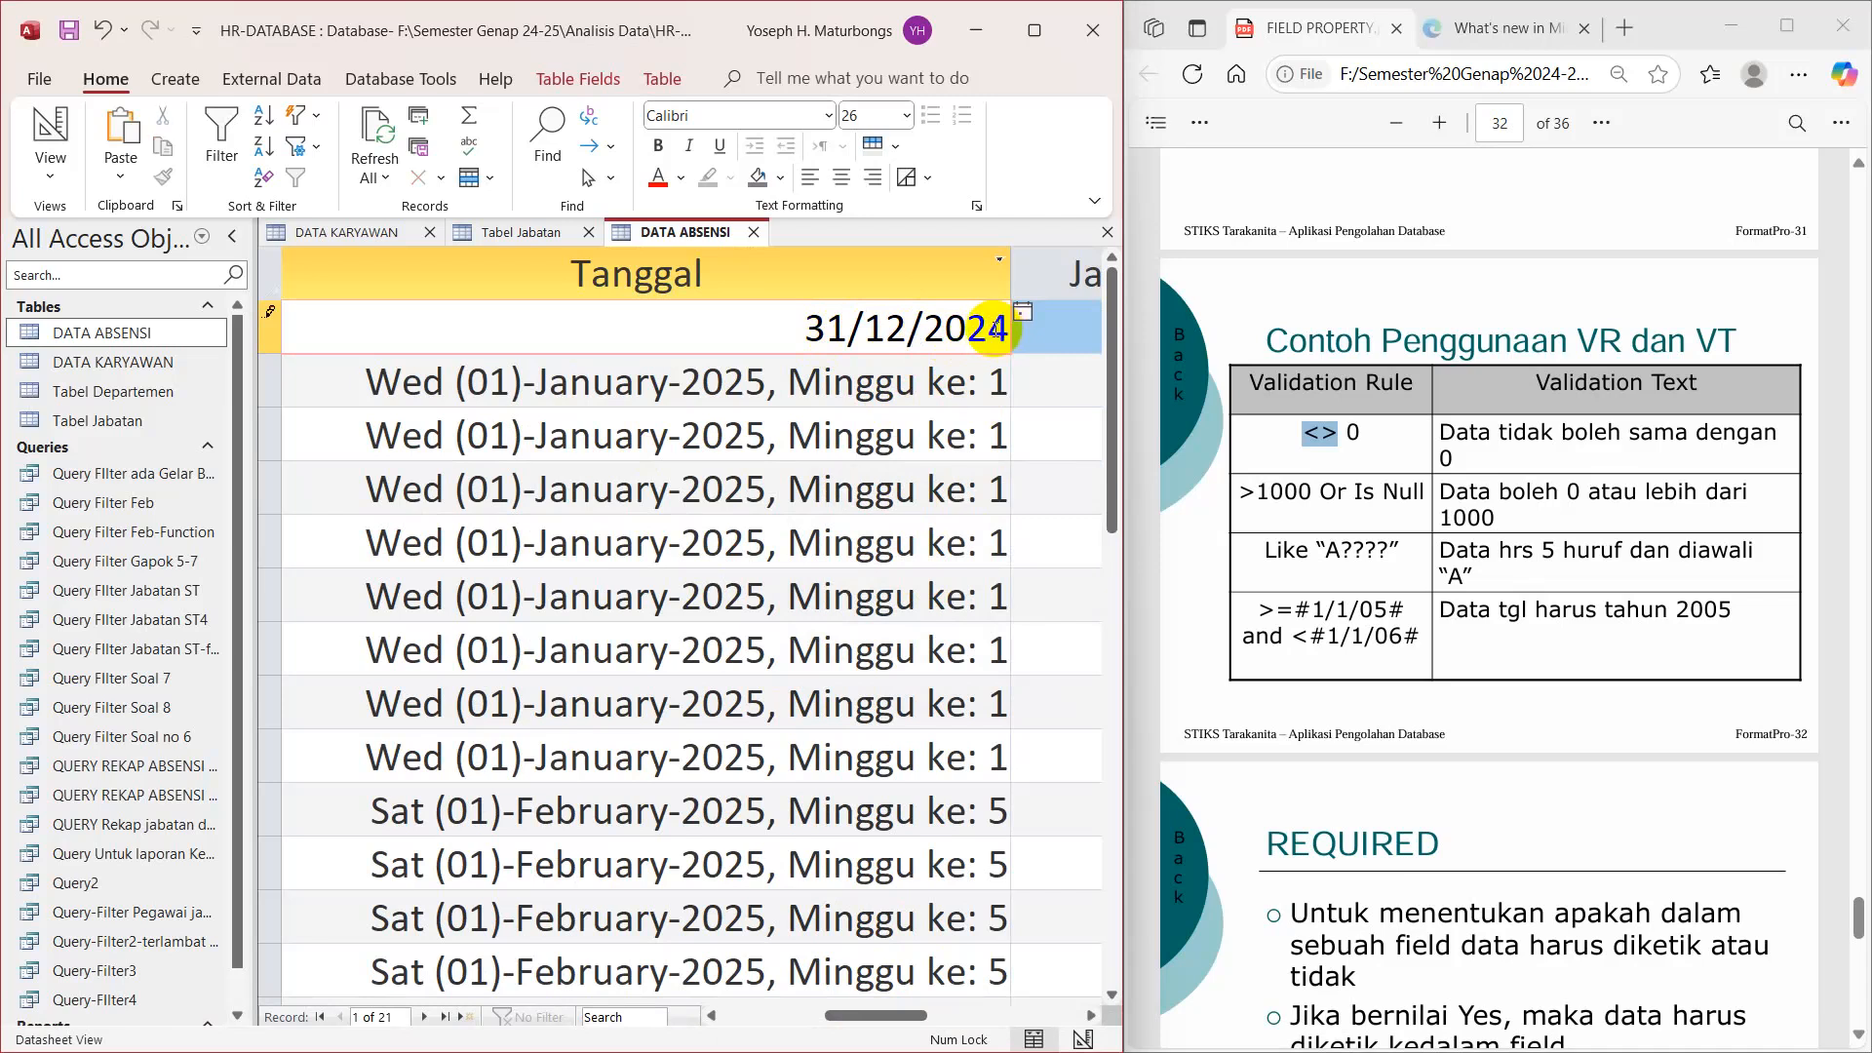
left_click(866, 375)
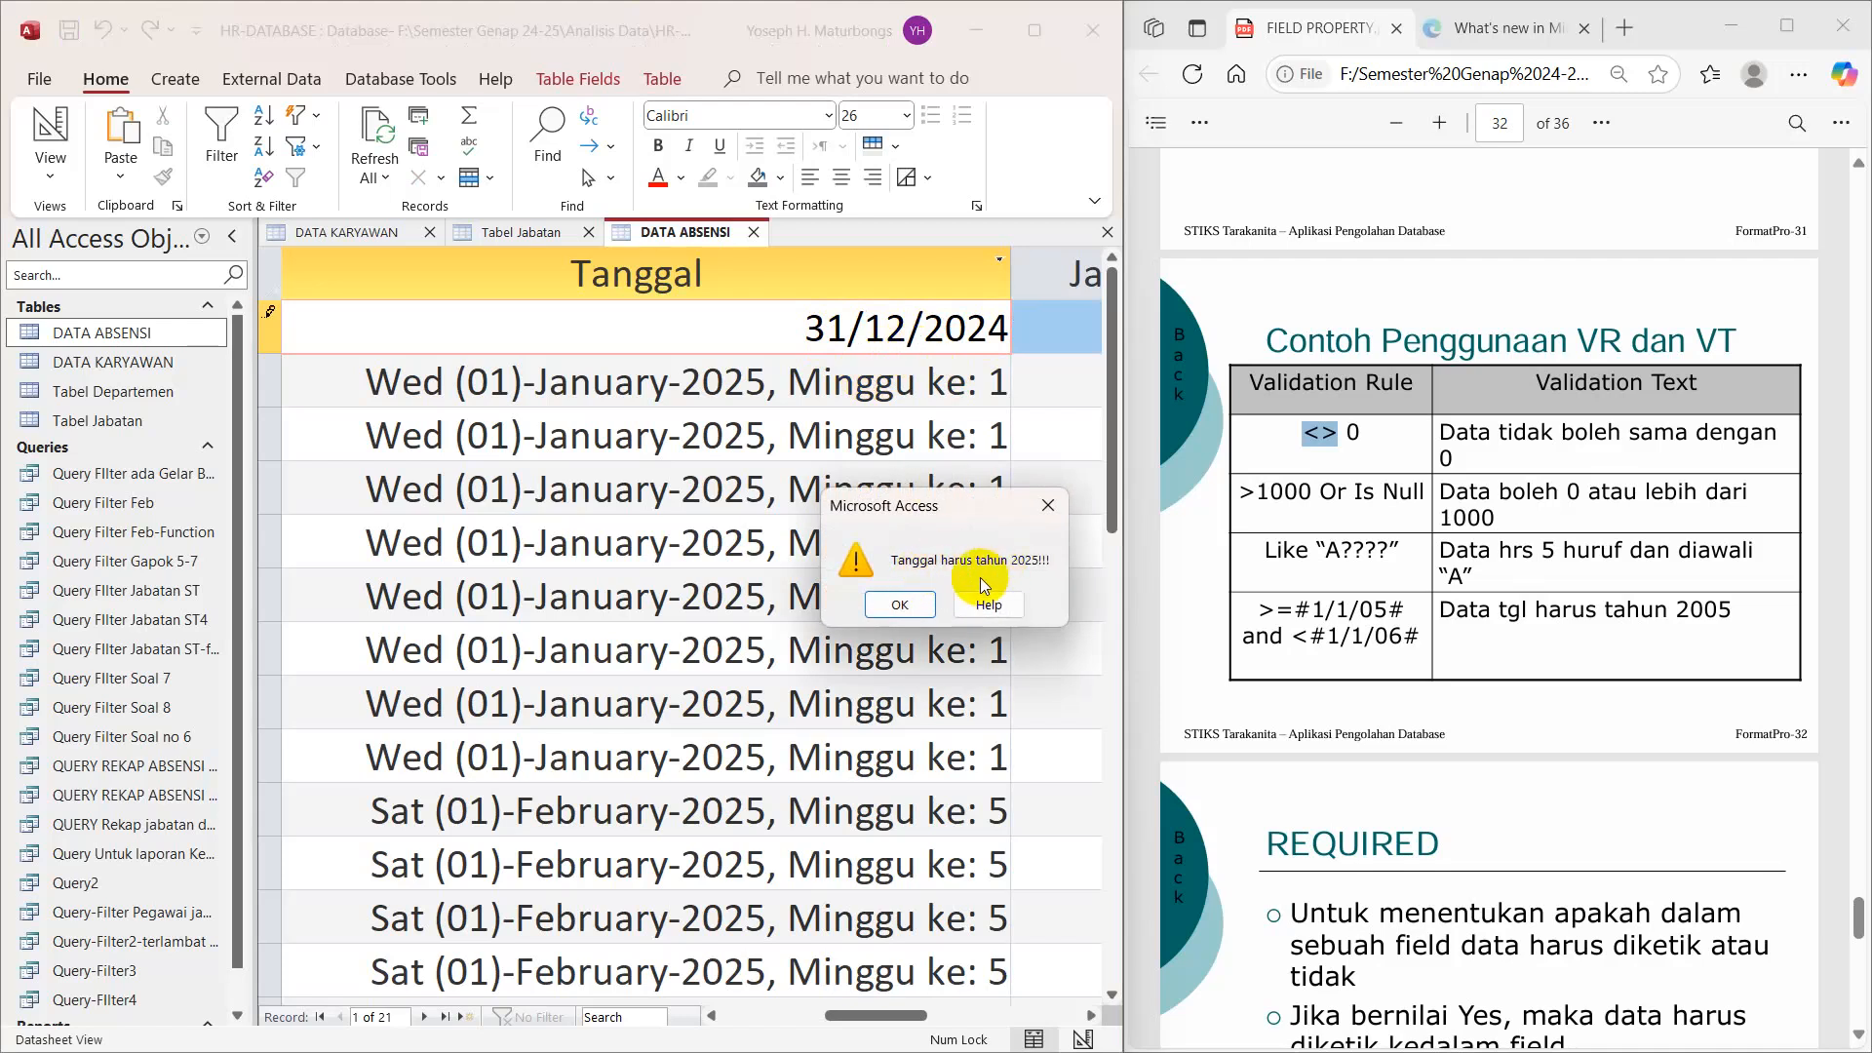
left_click(917, 608)
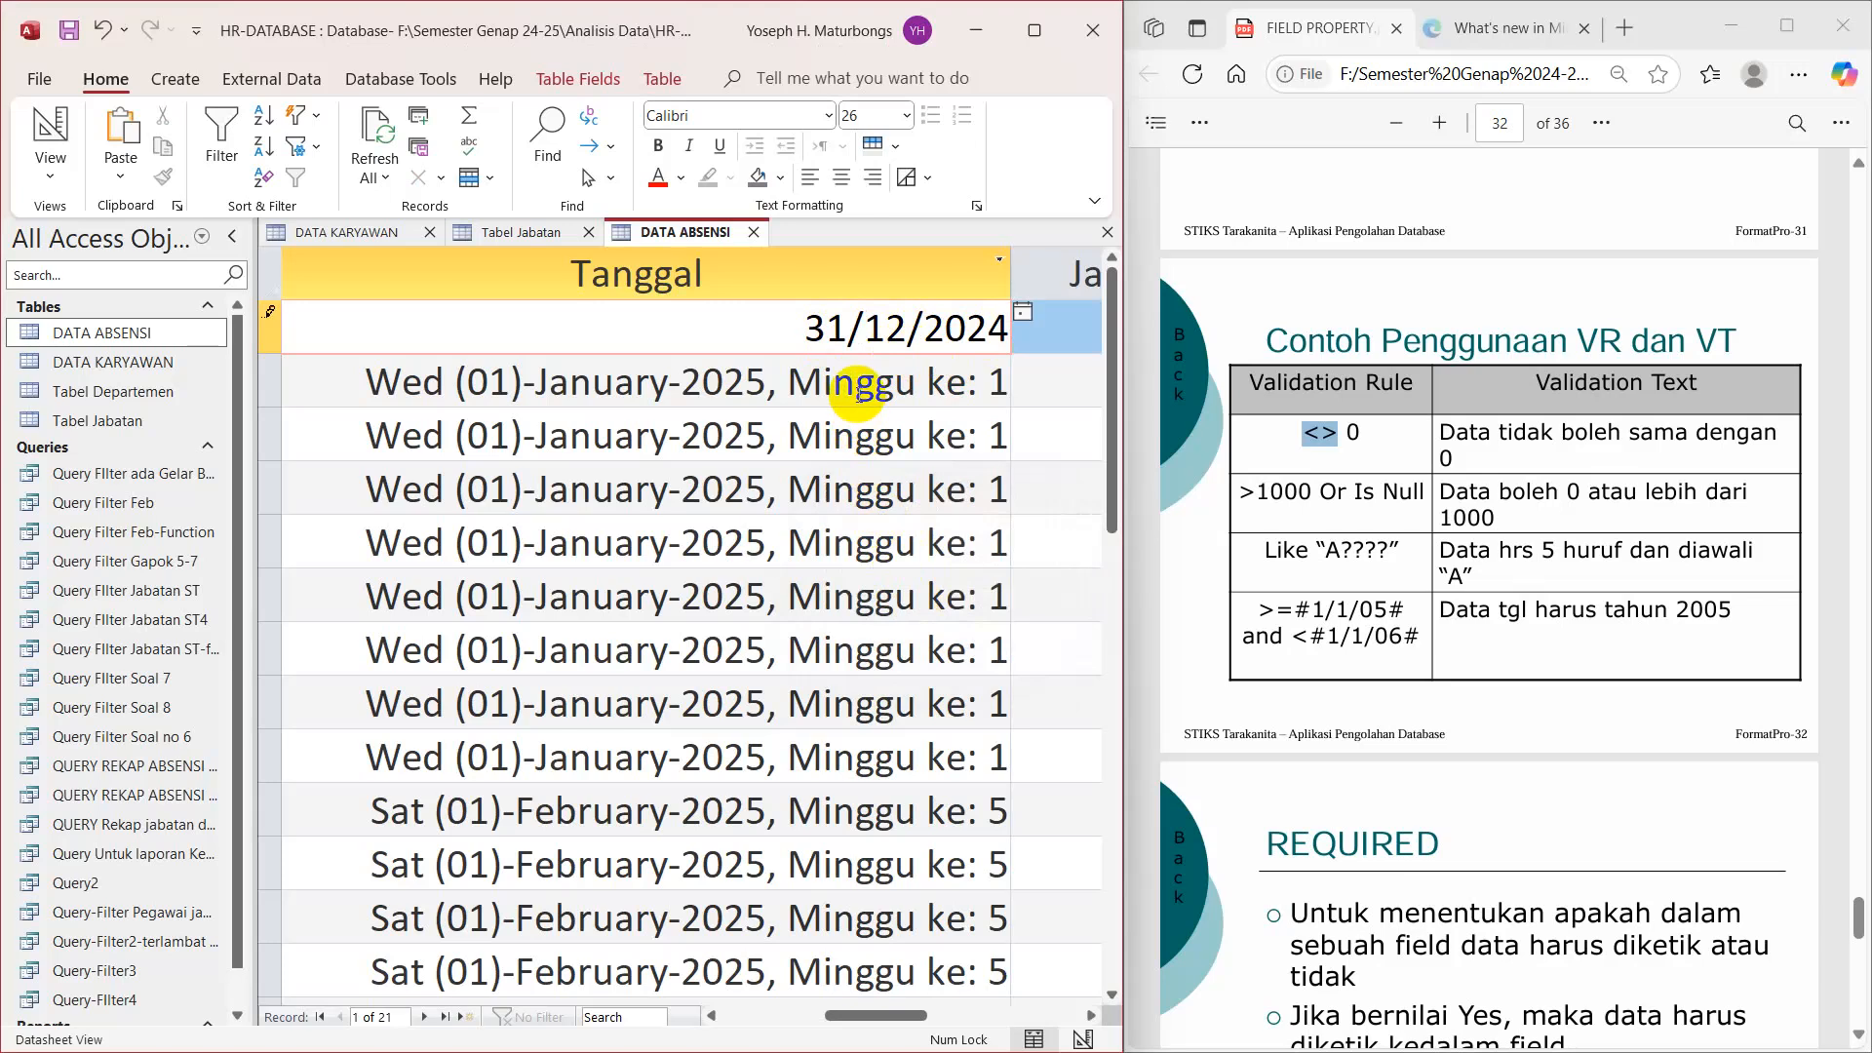
Step: Cancel the pending edit of the first record's Tanggal and bring up the REQUIRED slide in the PDF
key("Escape")
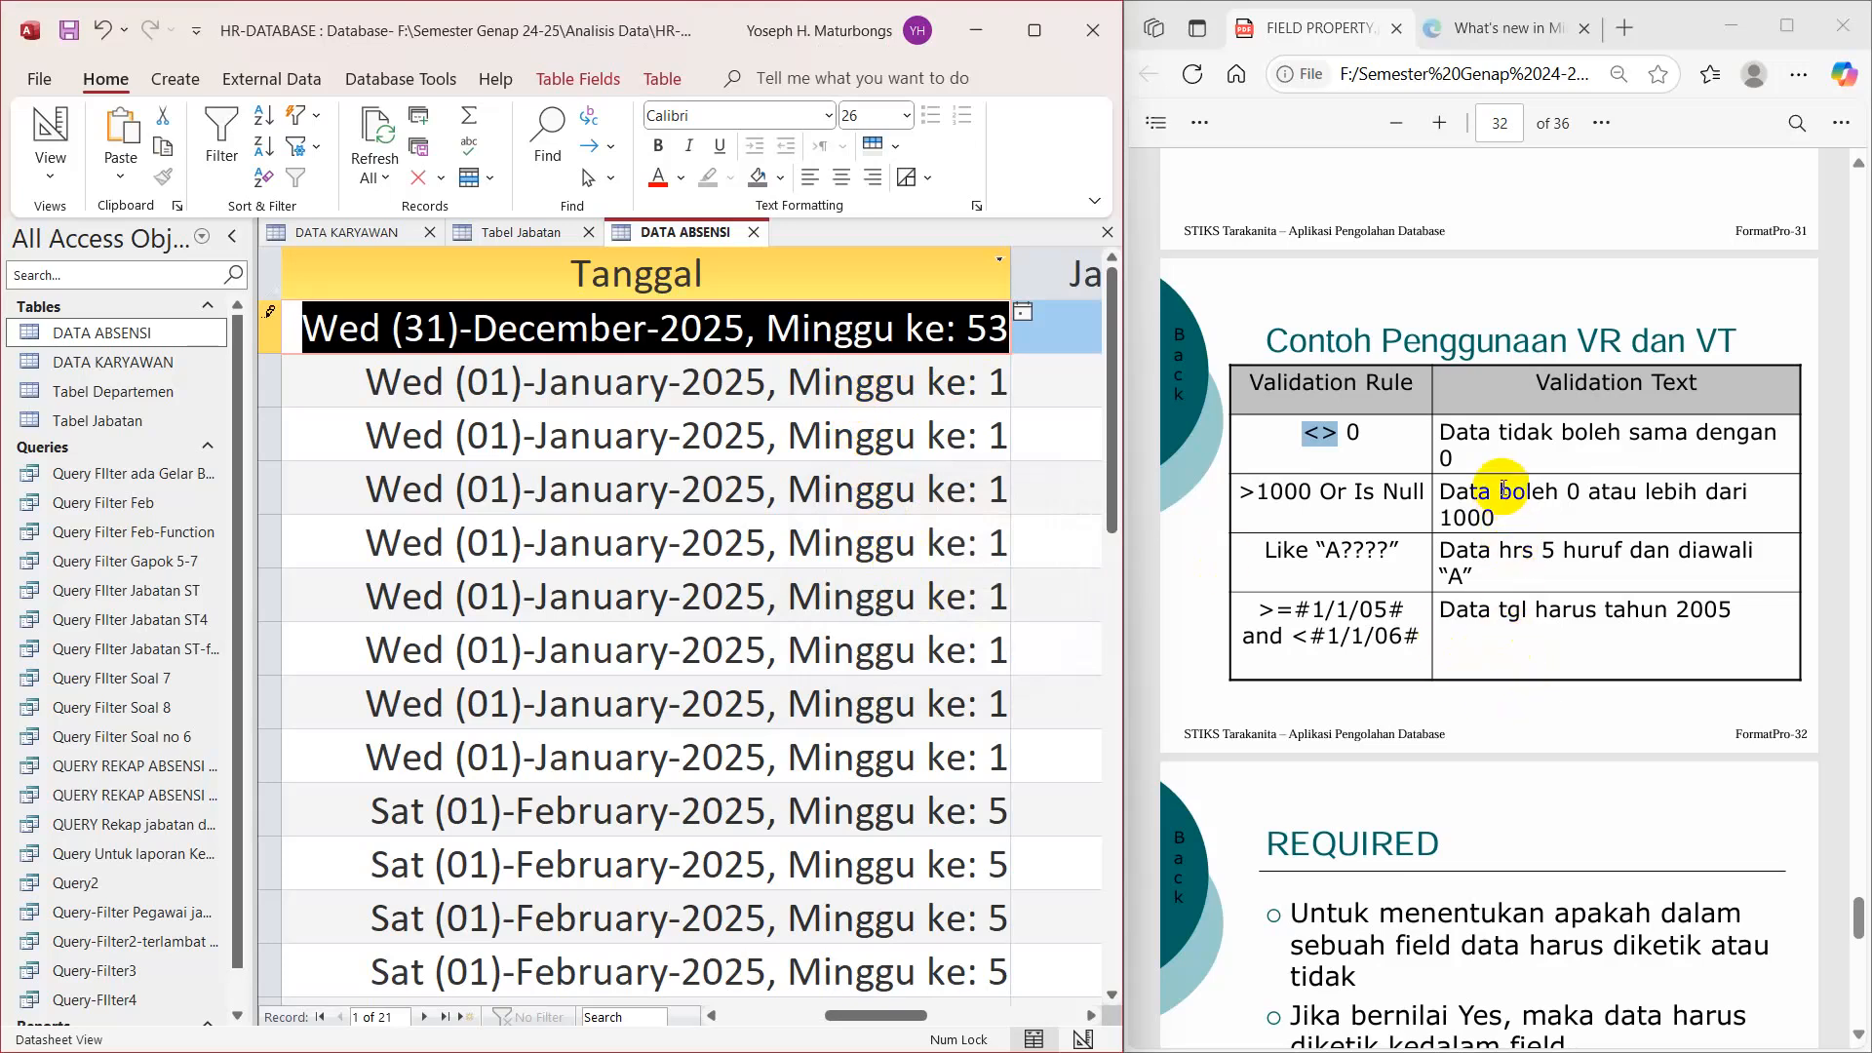
scroll(1580, 526, "down", 3)
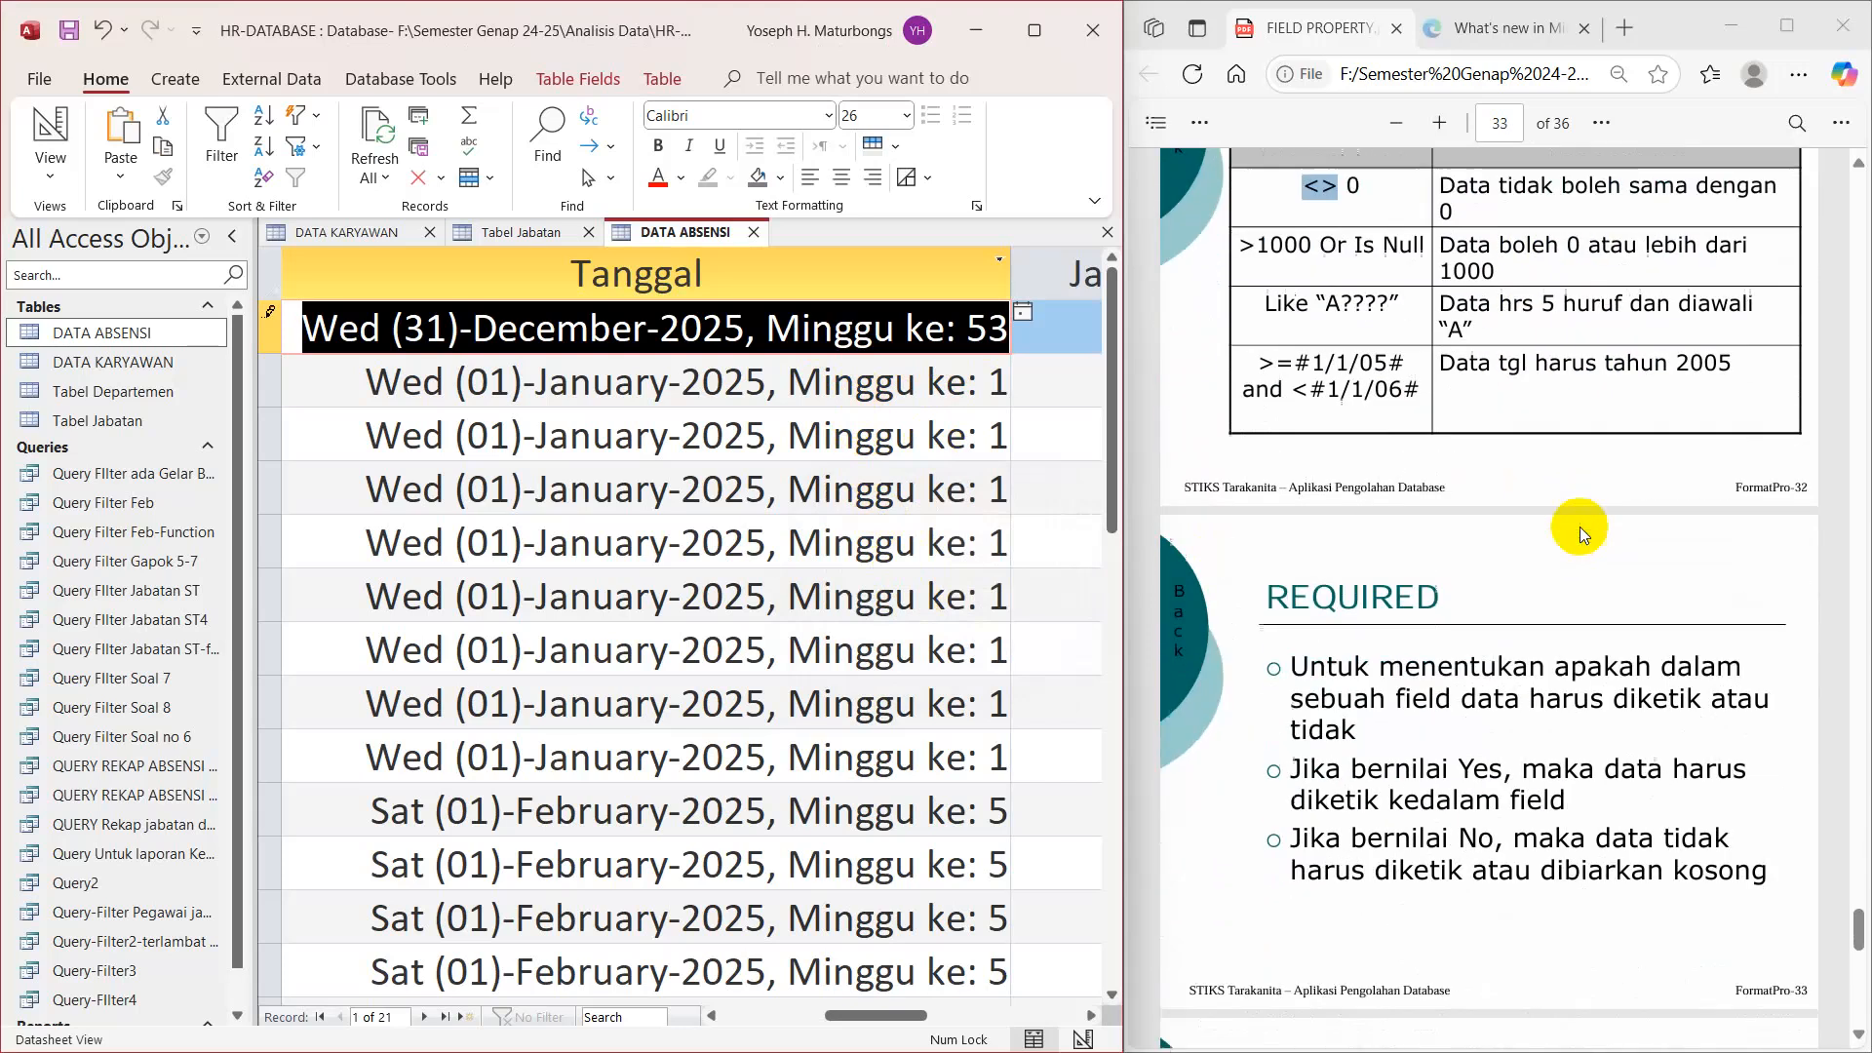
scroll(1580, 526, "down", 1)
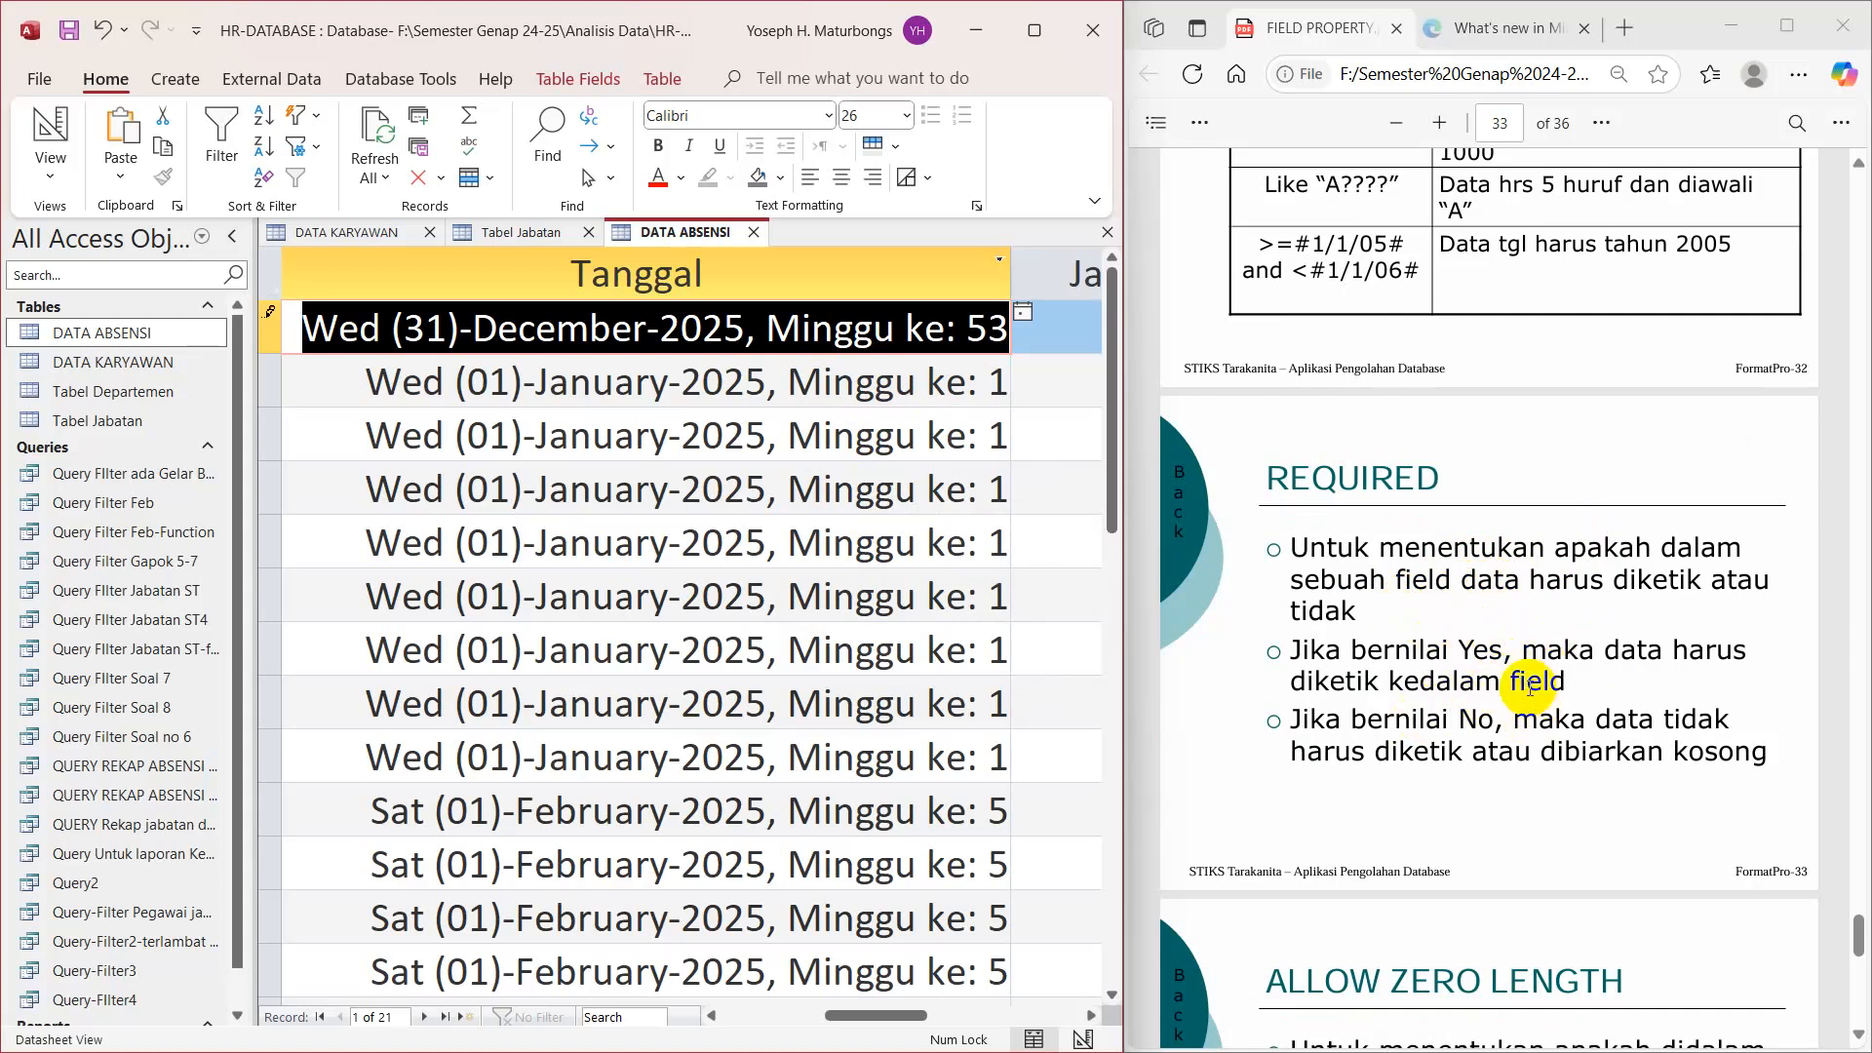
Step: Open the DATA KARYAWAN table in Design View and go to the Required property of Jumlah Anak
left_click(326, 234)
right_click(328, 236)
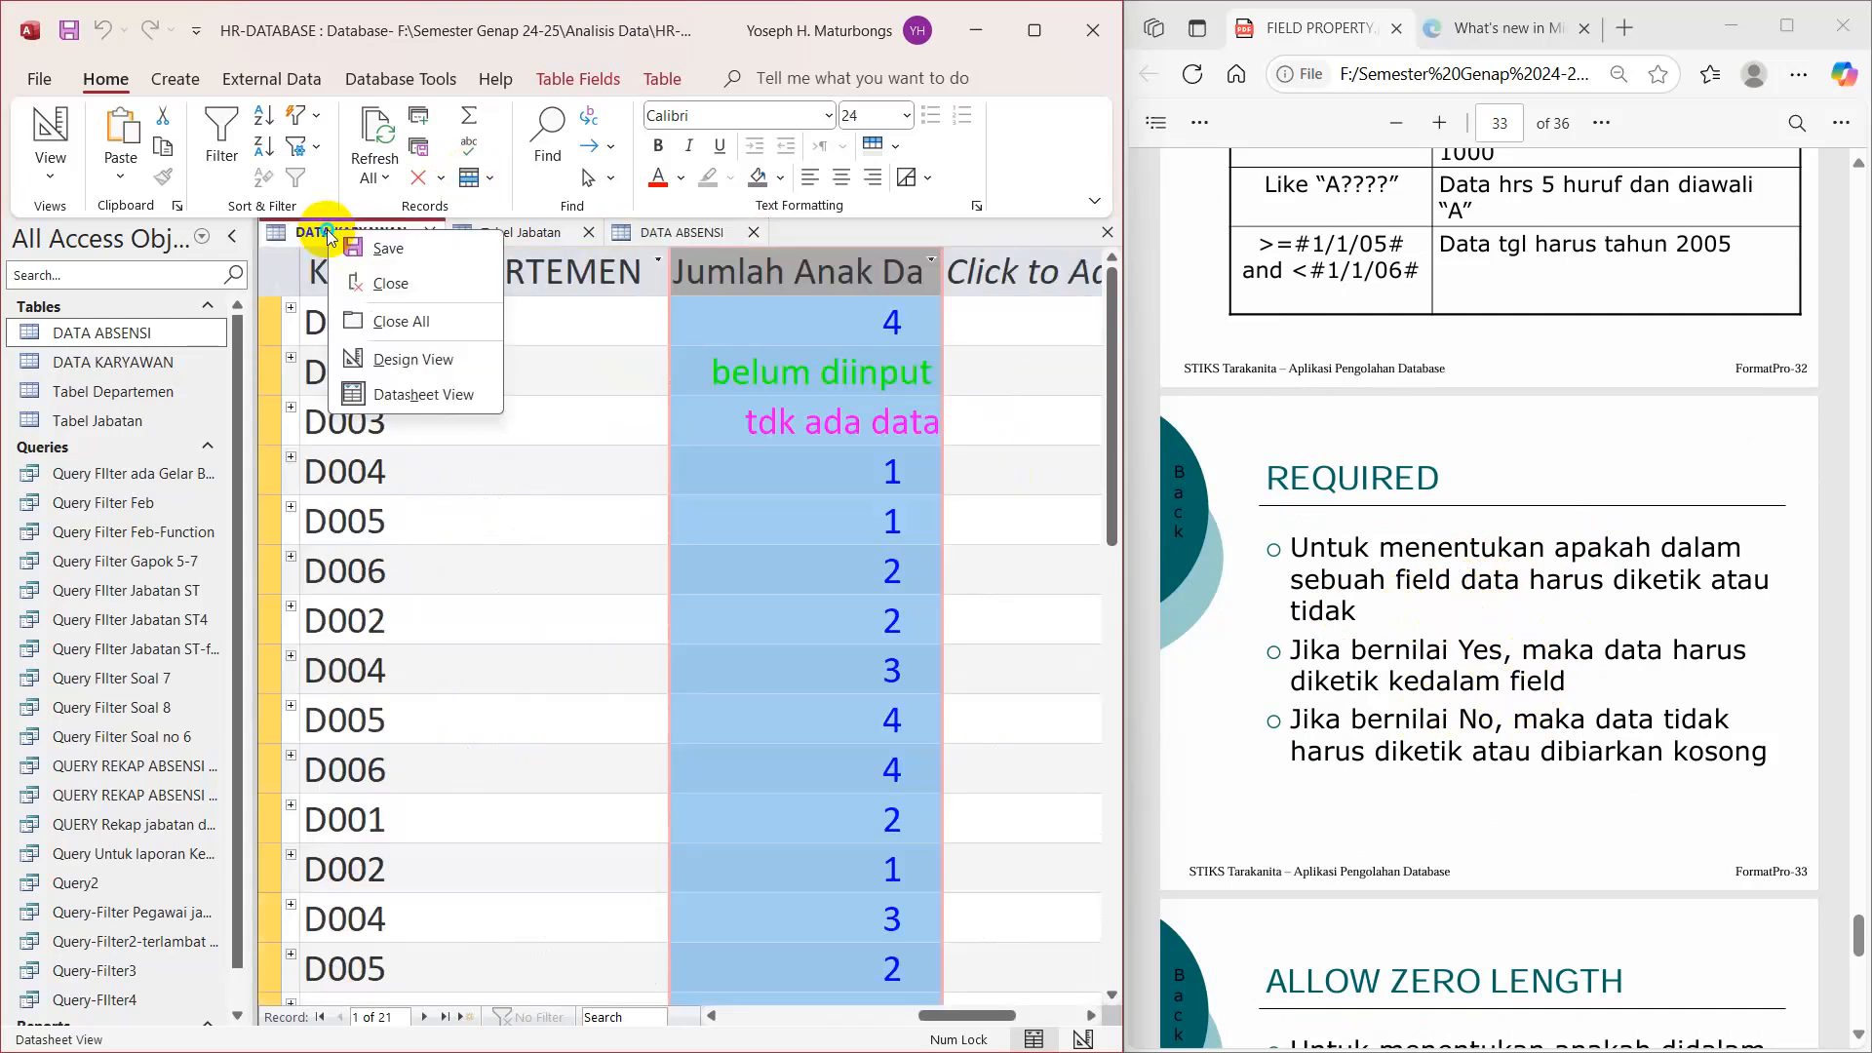
left_click(408, 358)
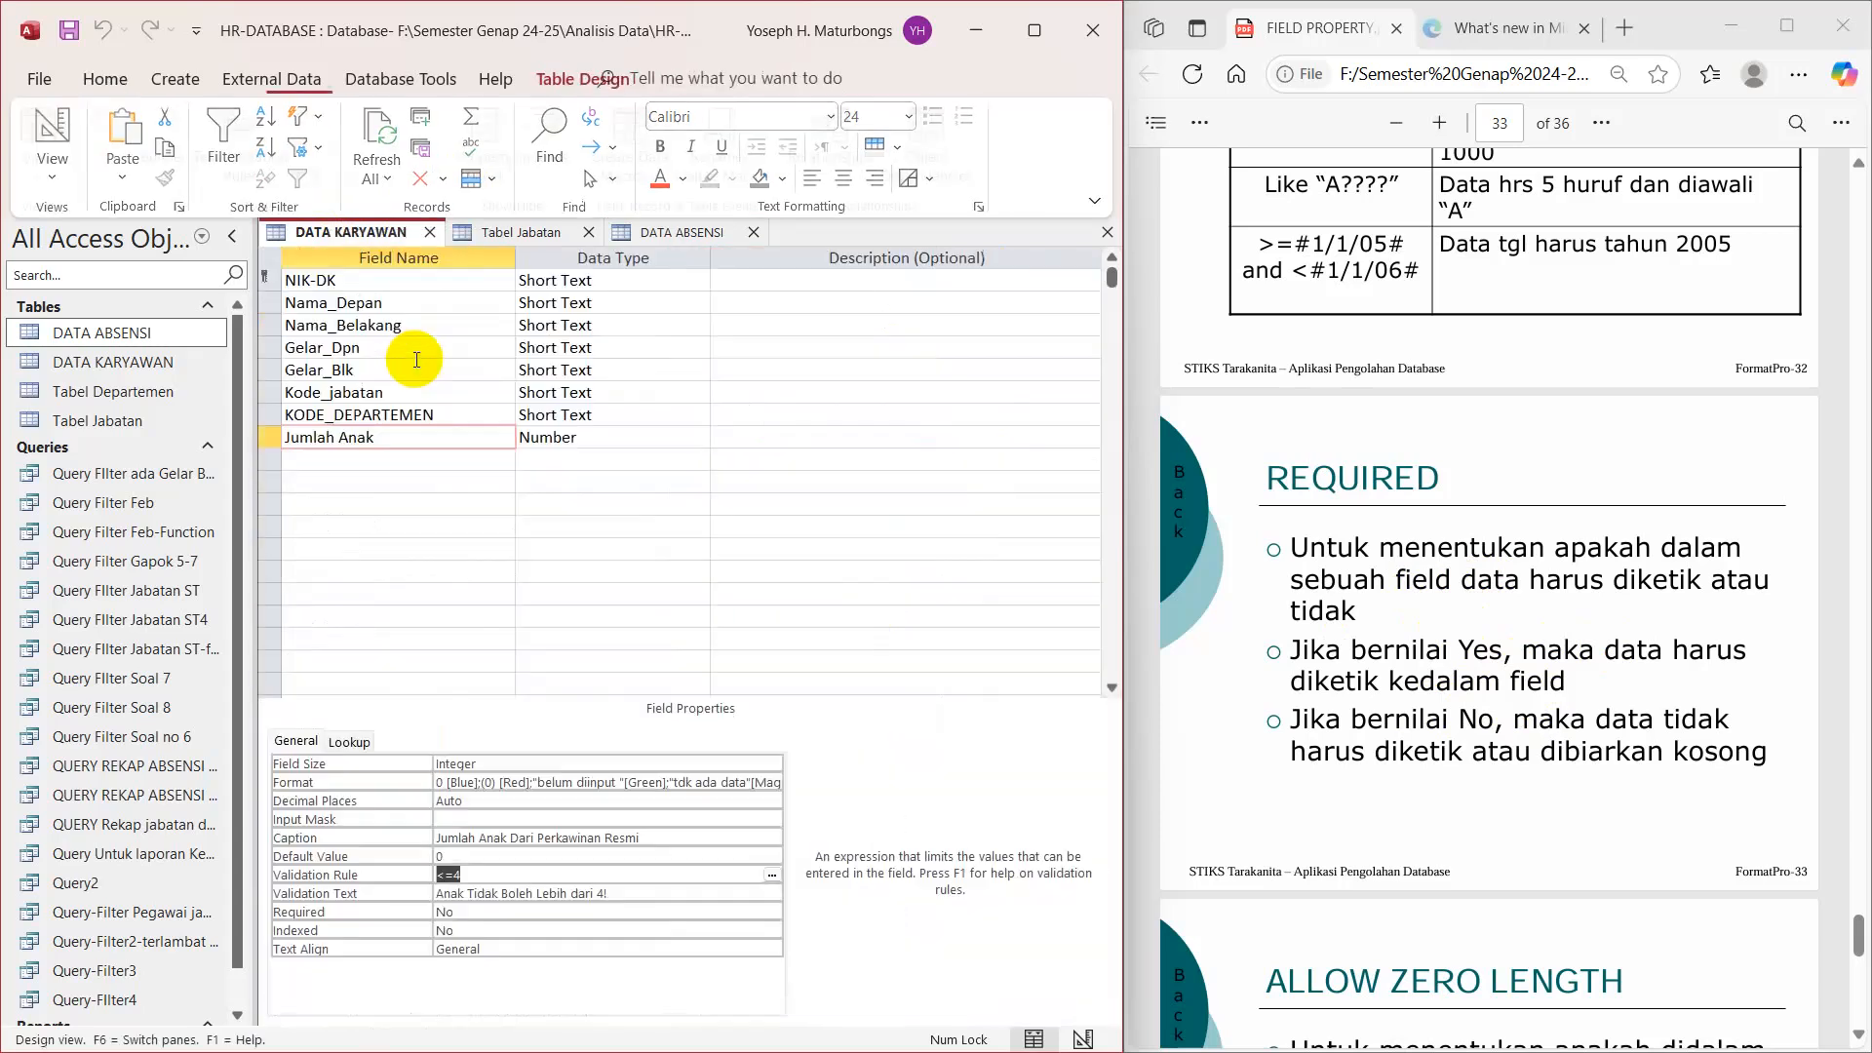
left_click(461, 913)
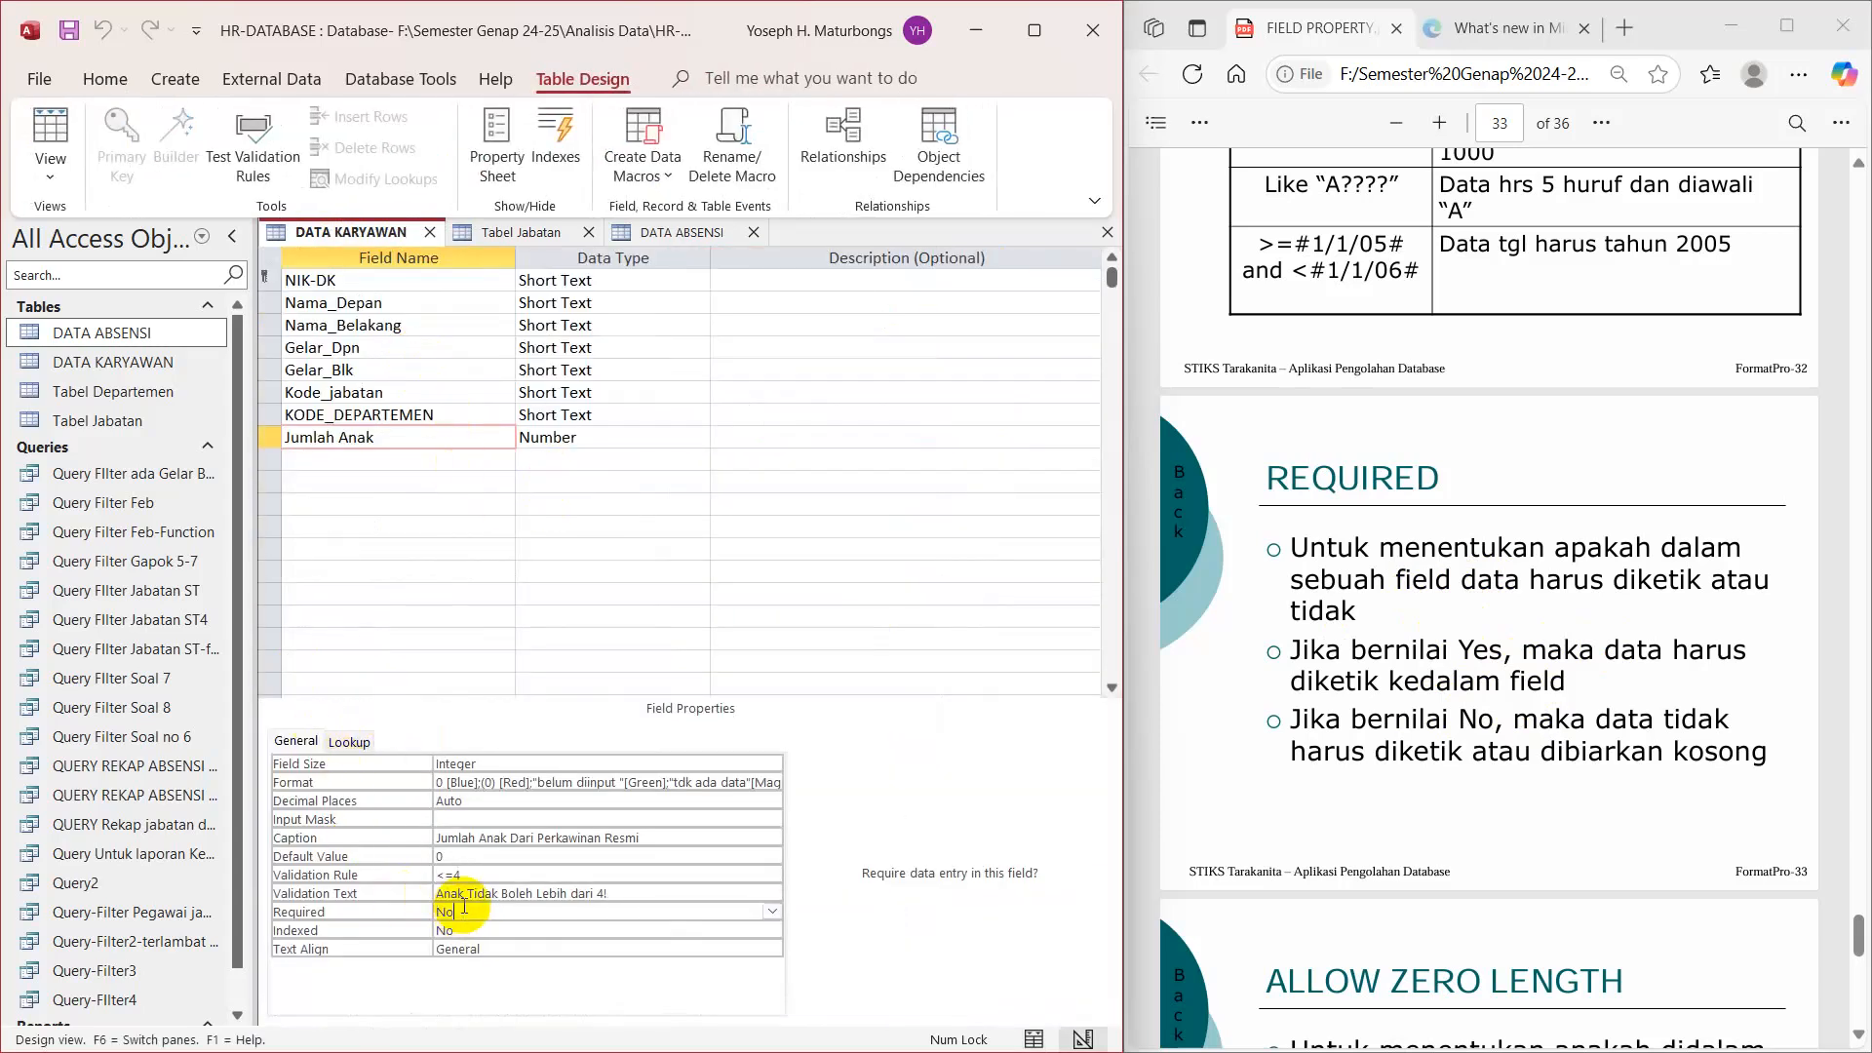
Step: Examine the Required property of NIK-DK and its options for Nama_Depan, keeping Nama_Depan at No
left_click(355, 281)
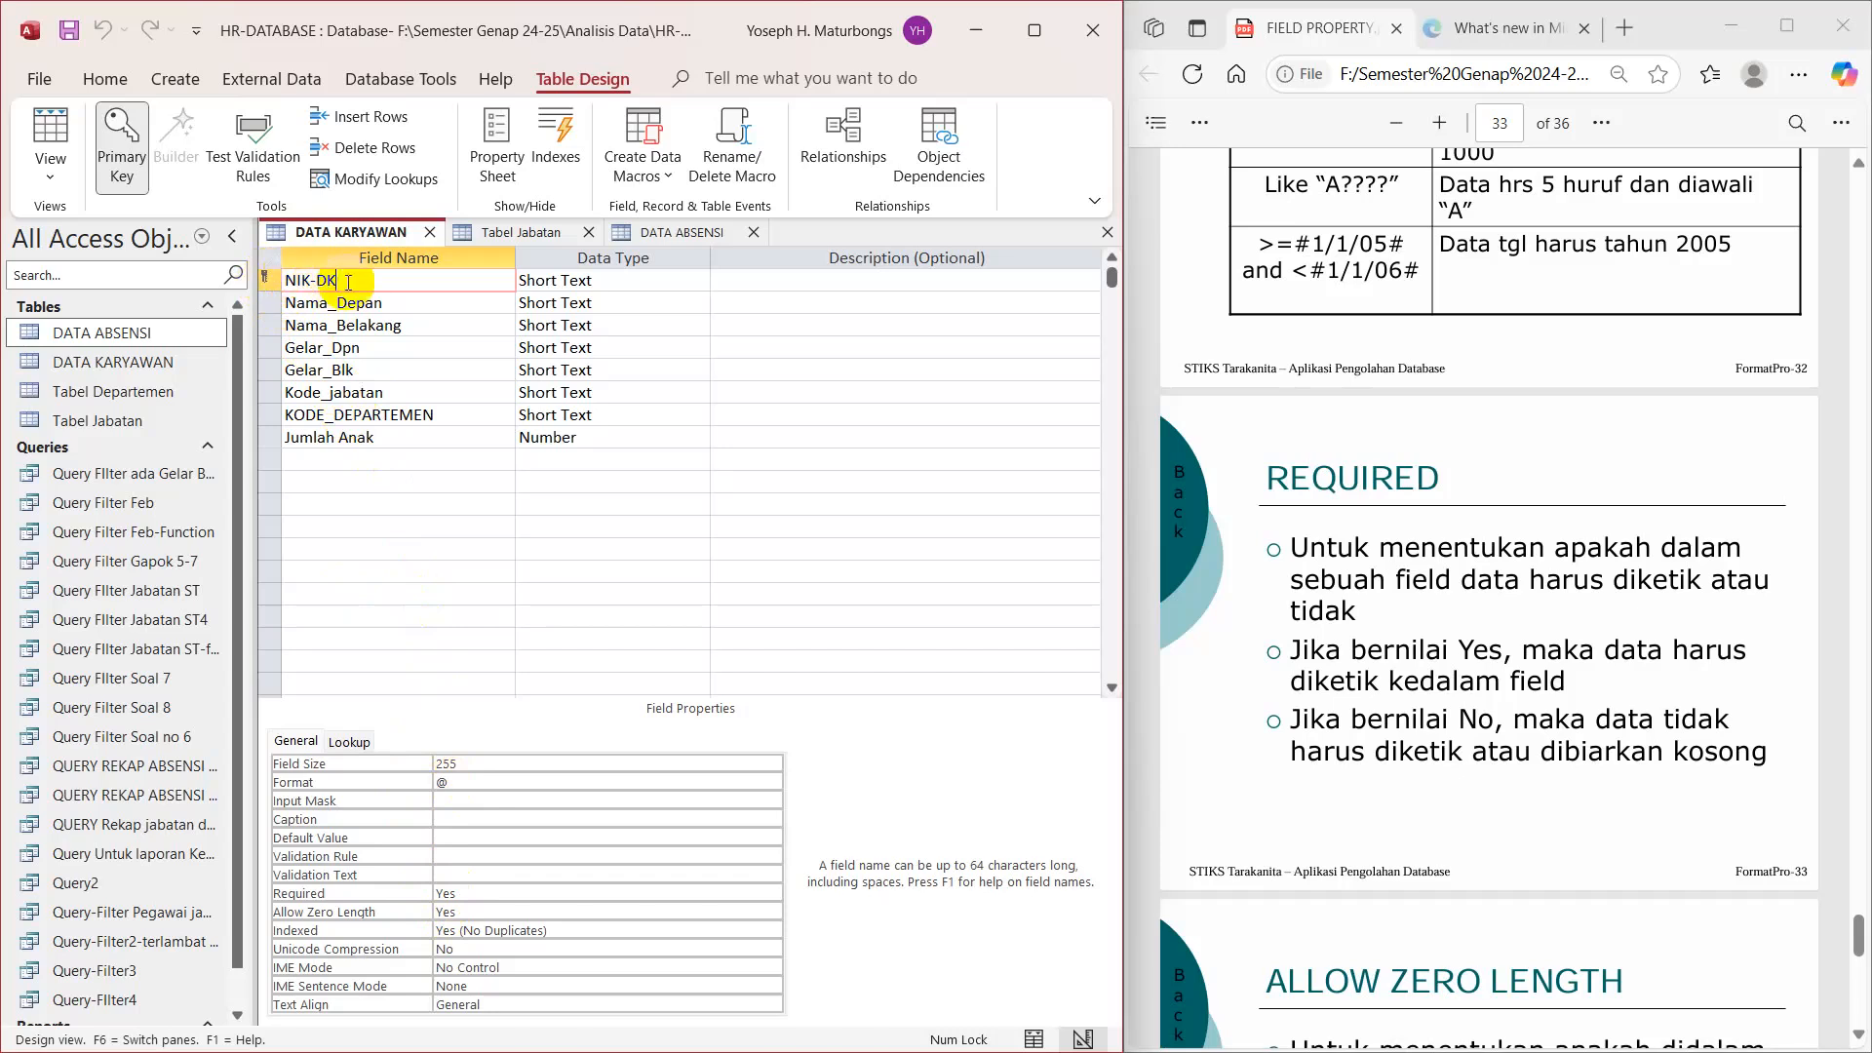
left_click(381, 304)
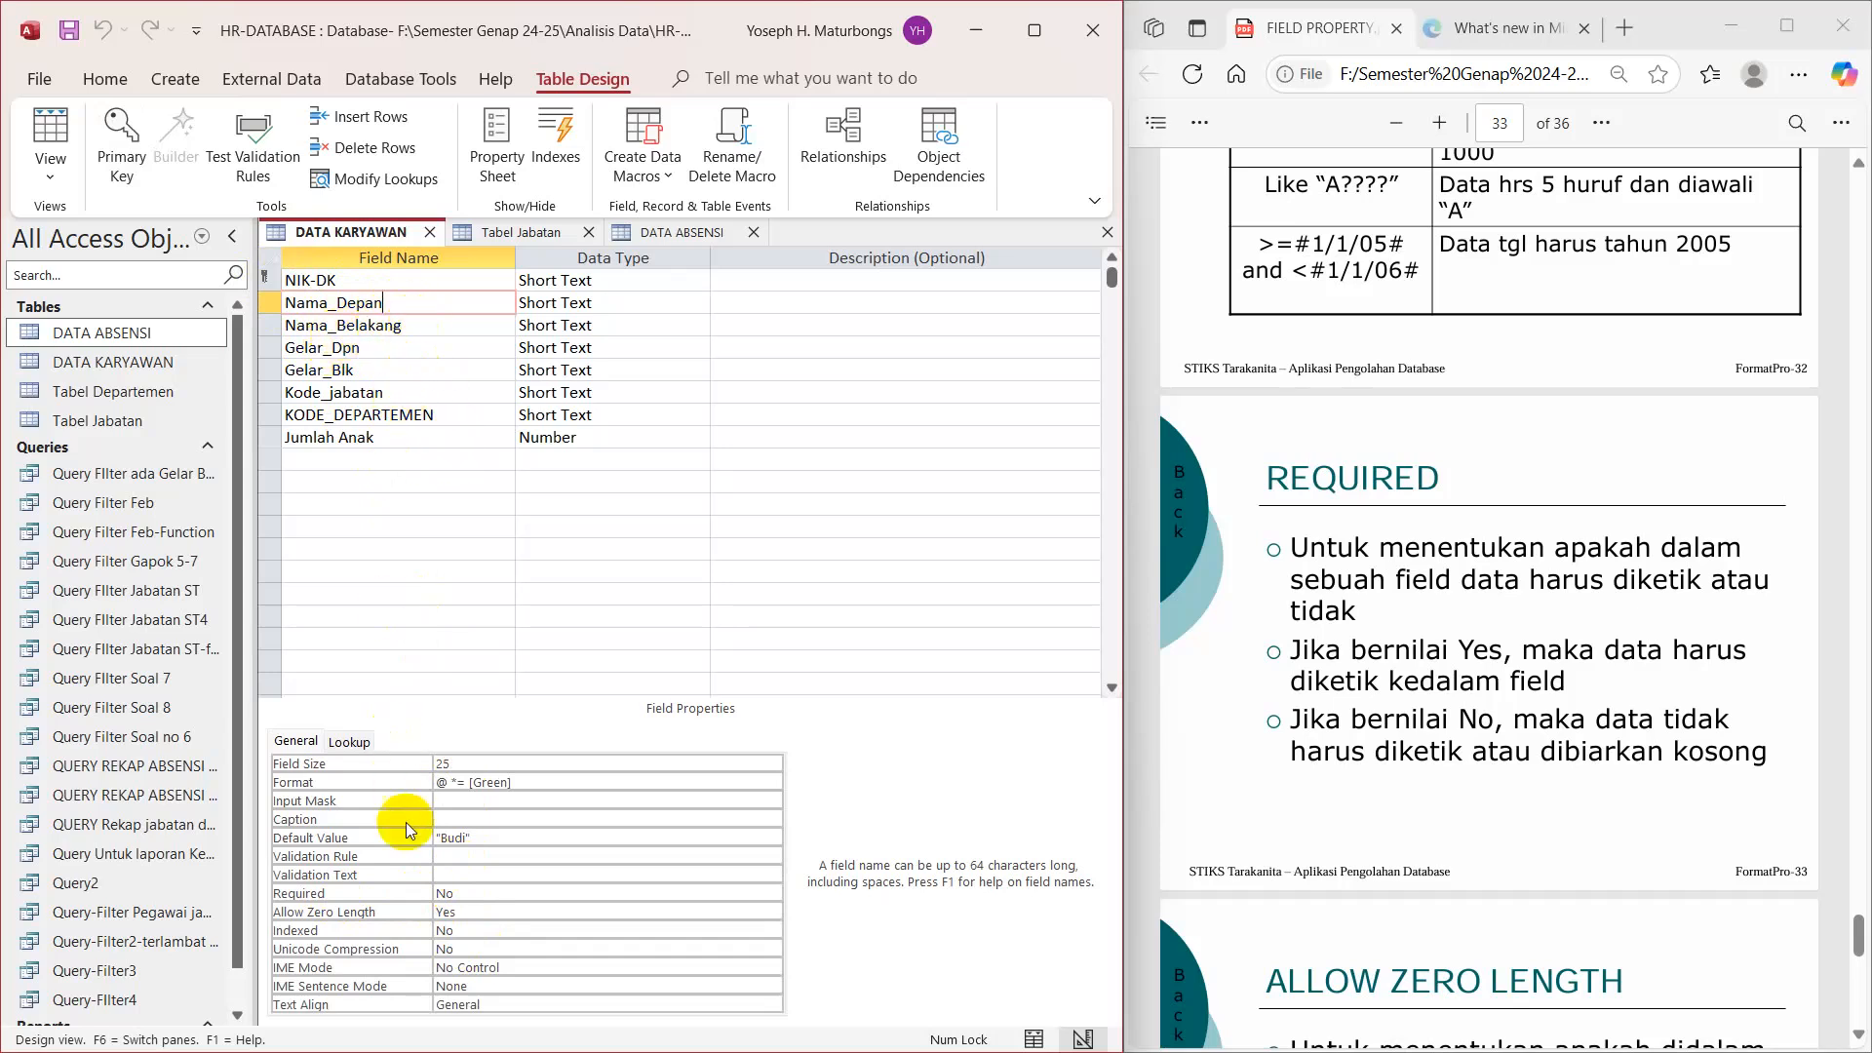
left_click(467, 895)
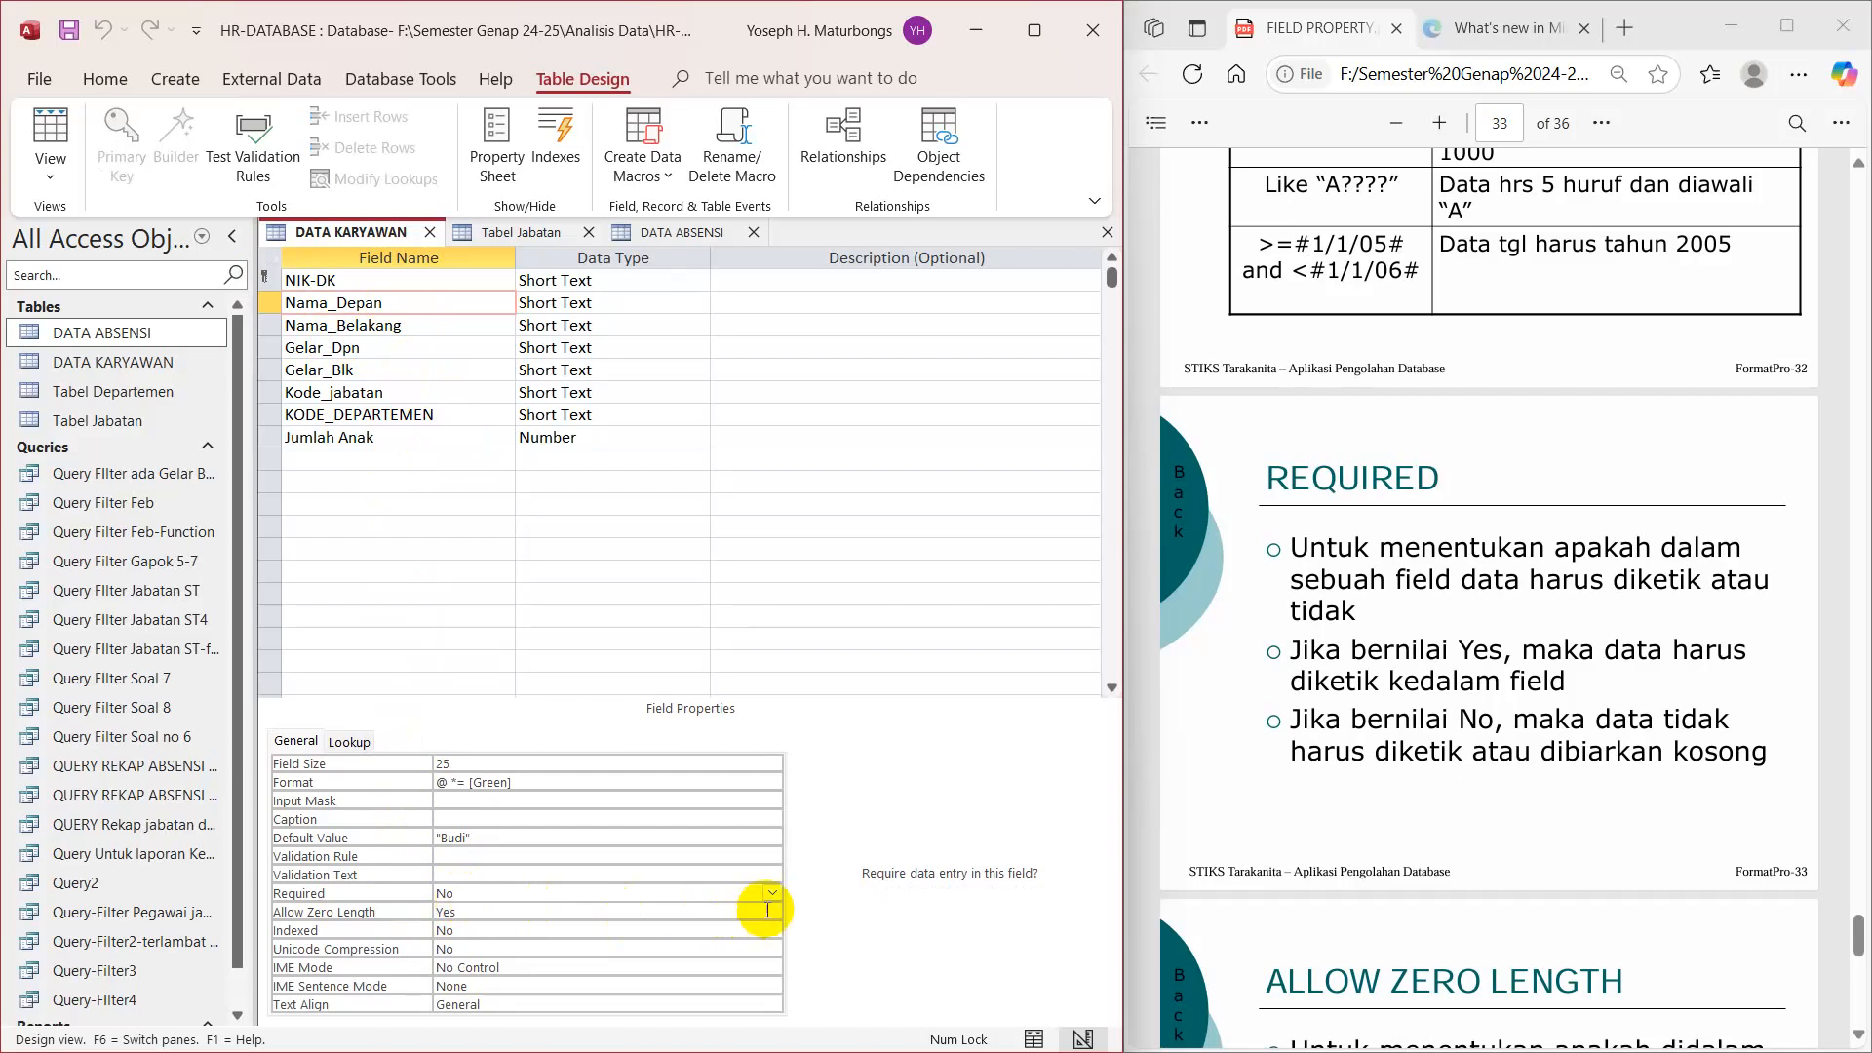
left_click(772, 893)
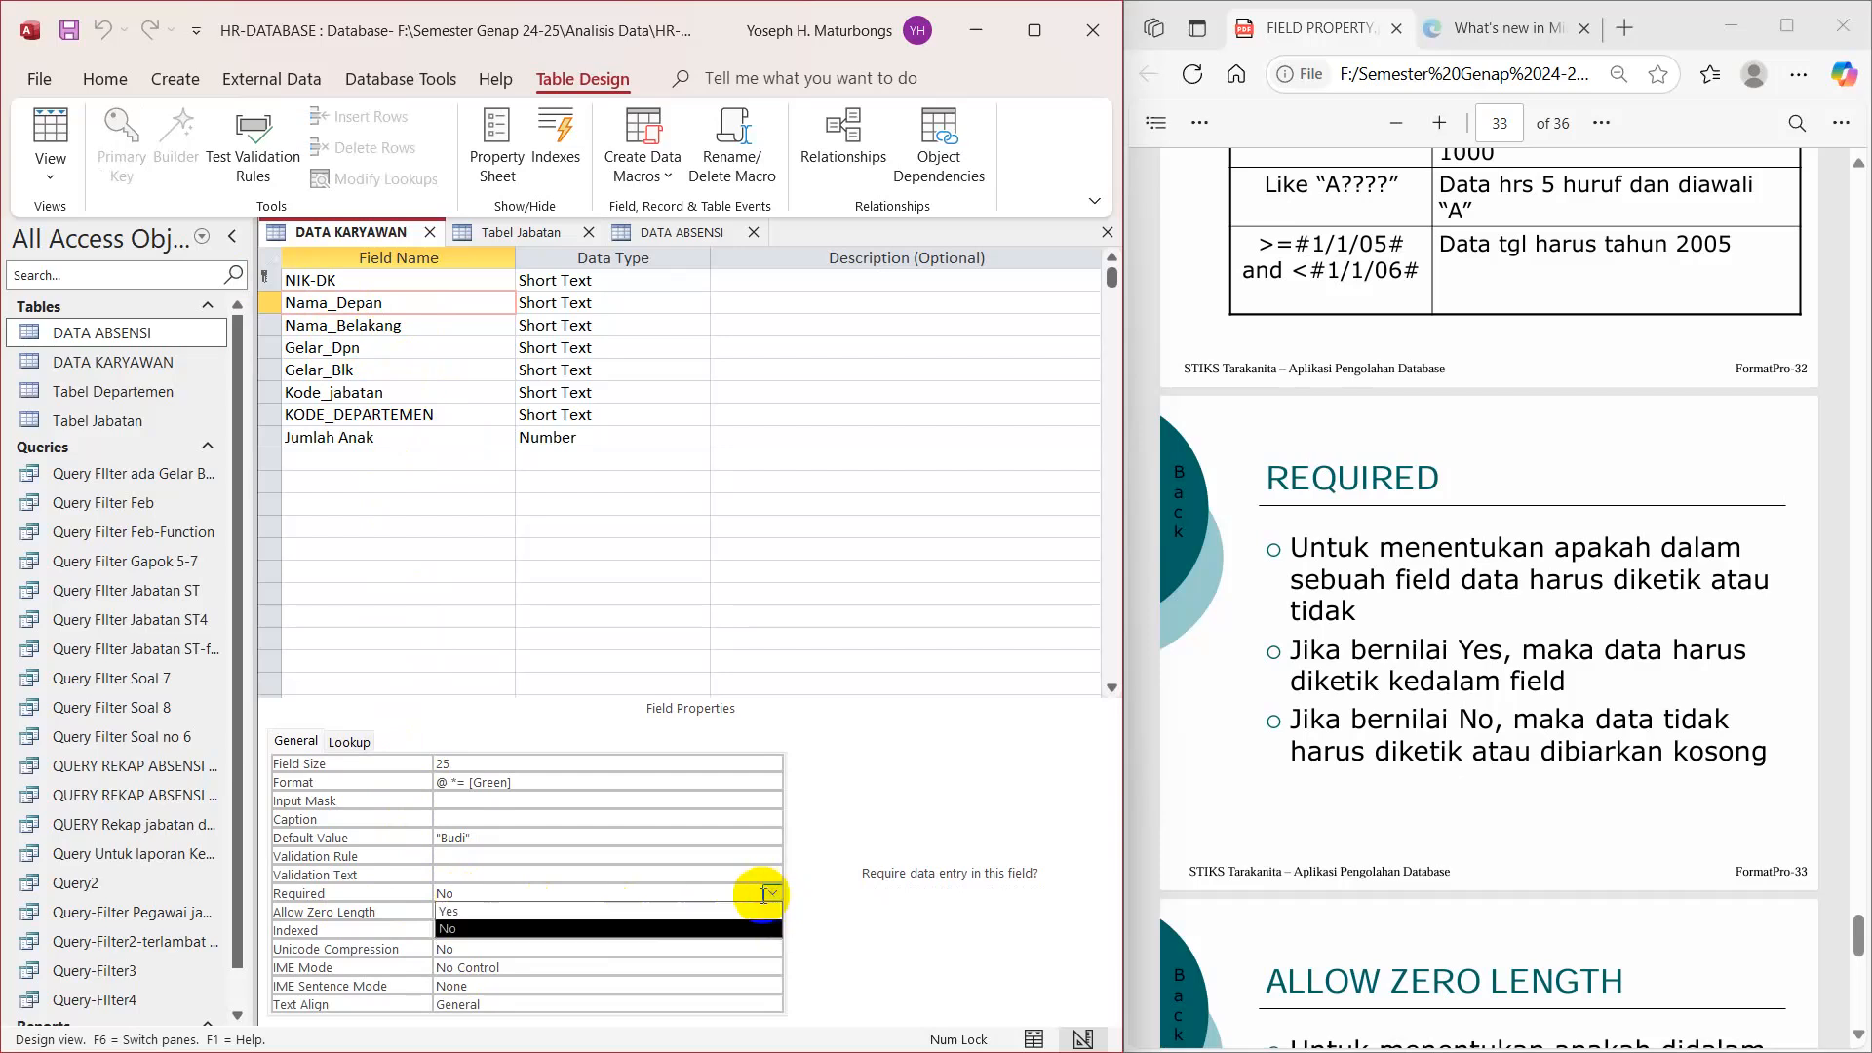
left_click(466, 938)
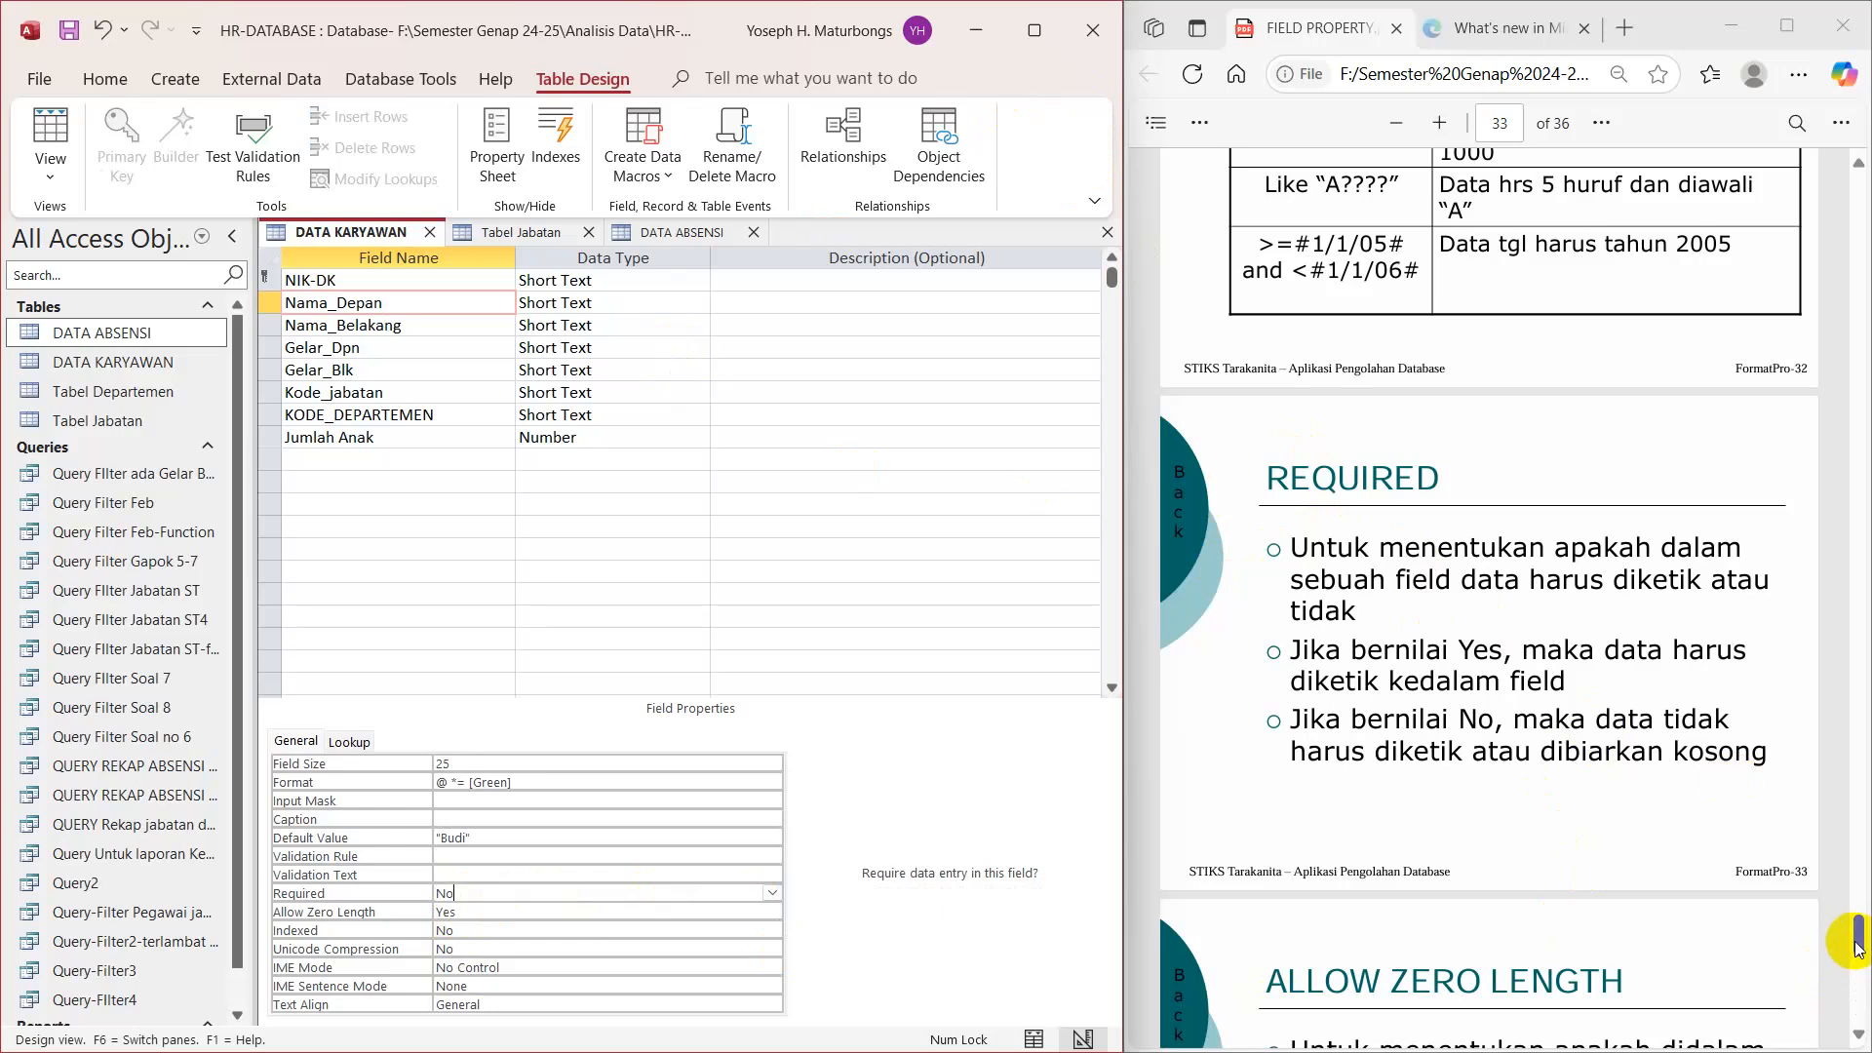
Step: Return to the first slide of the FIELD PROPERTY PDF
left_click_drag(1860, 936, 1863, 200)
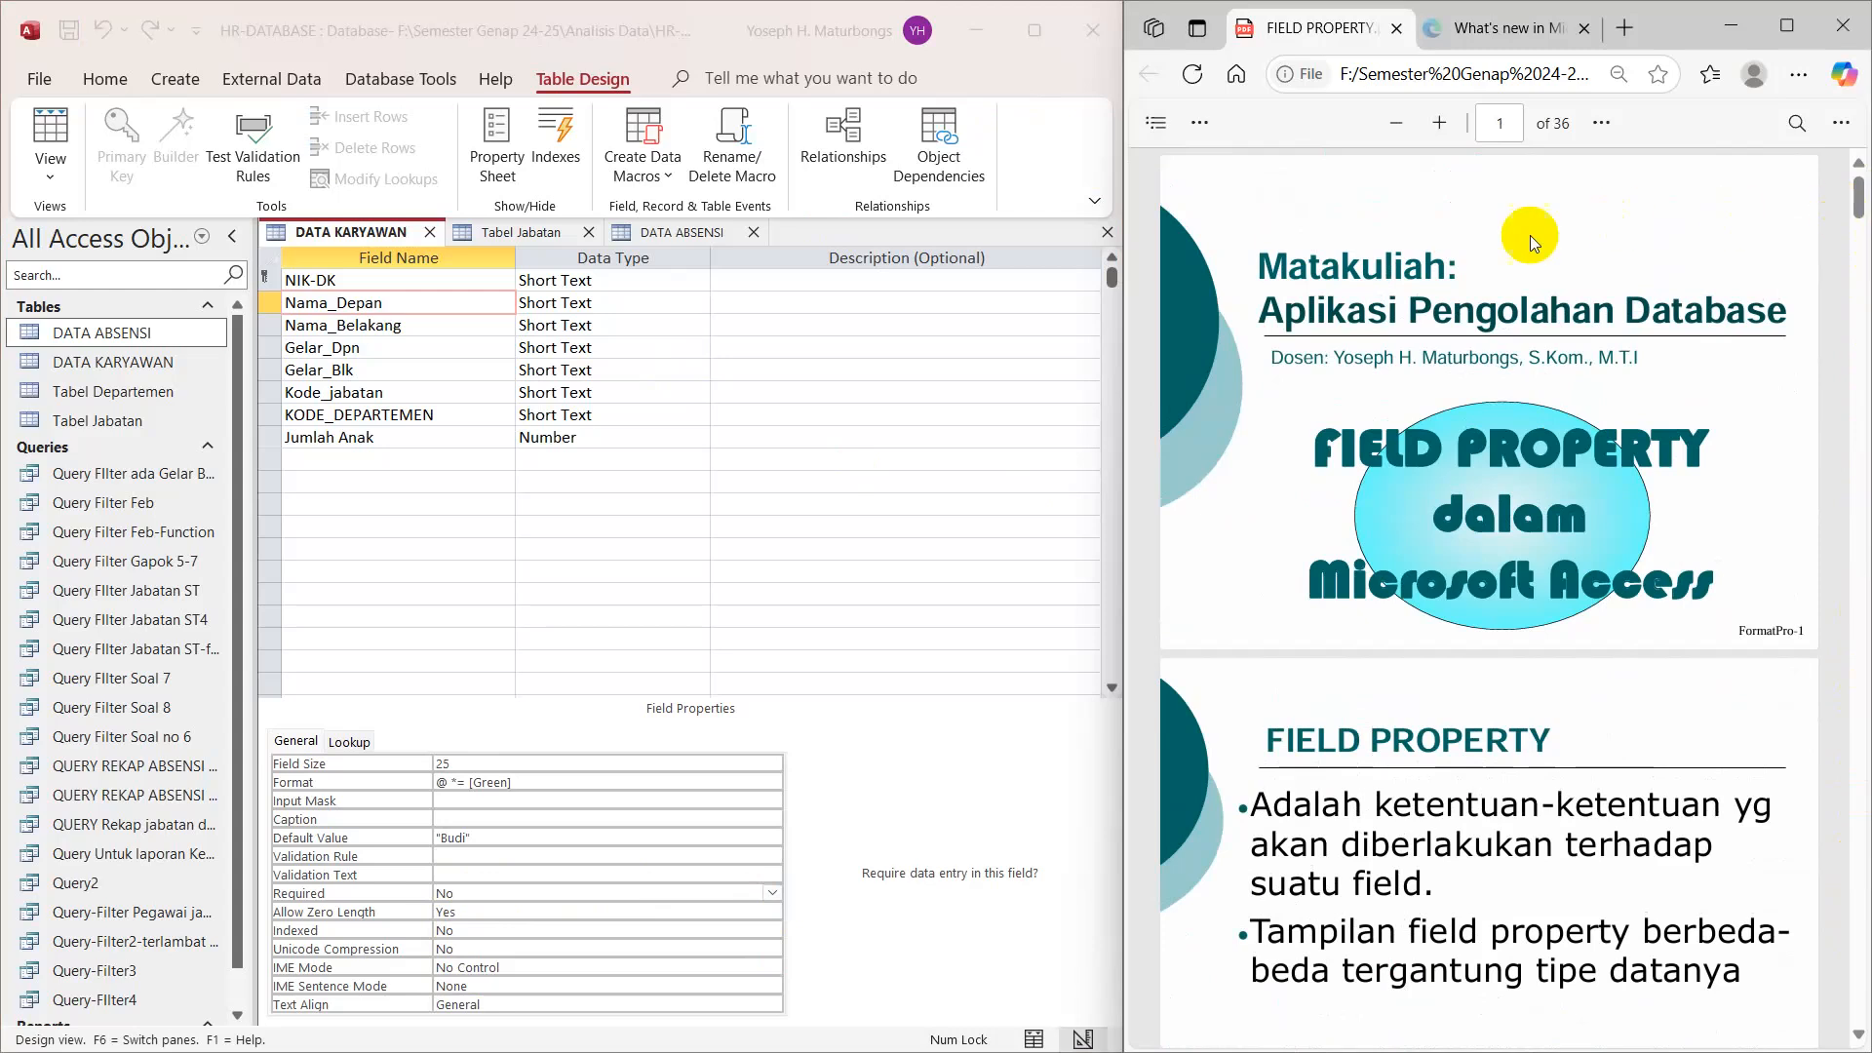